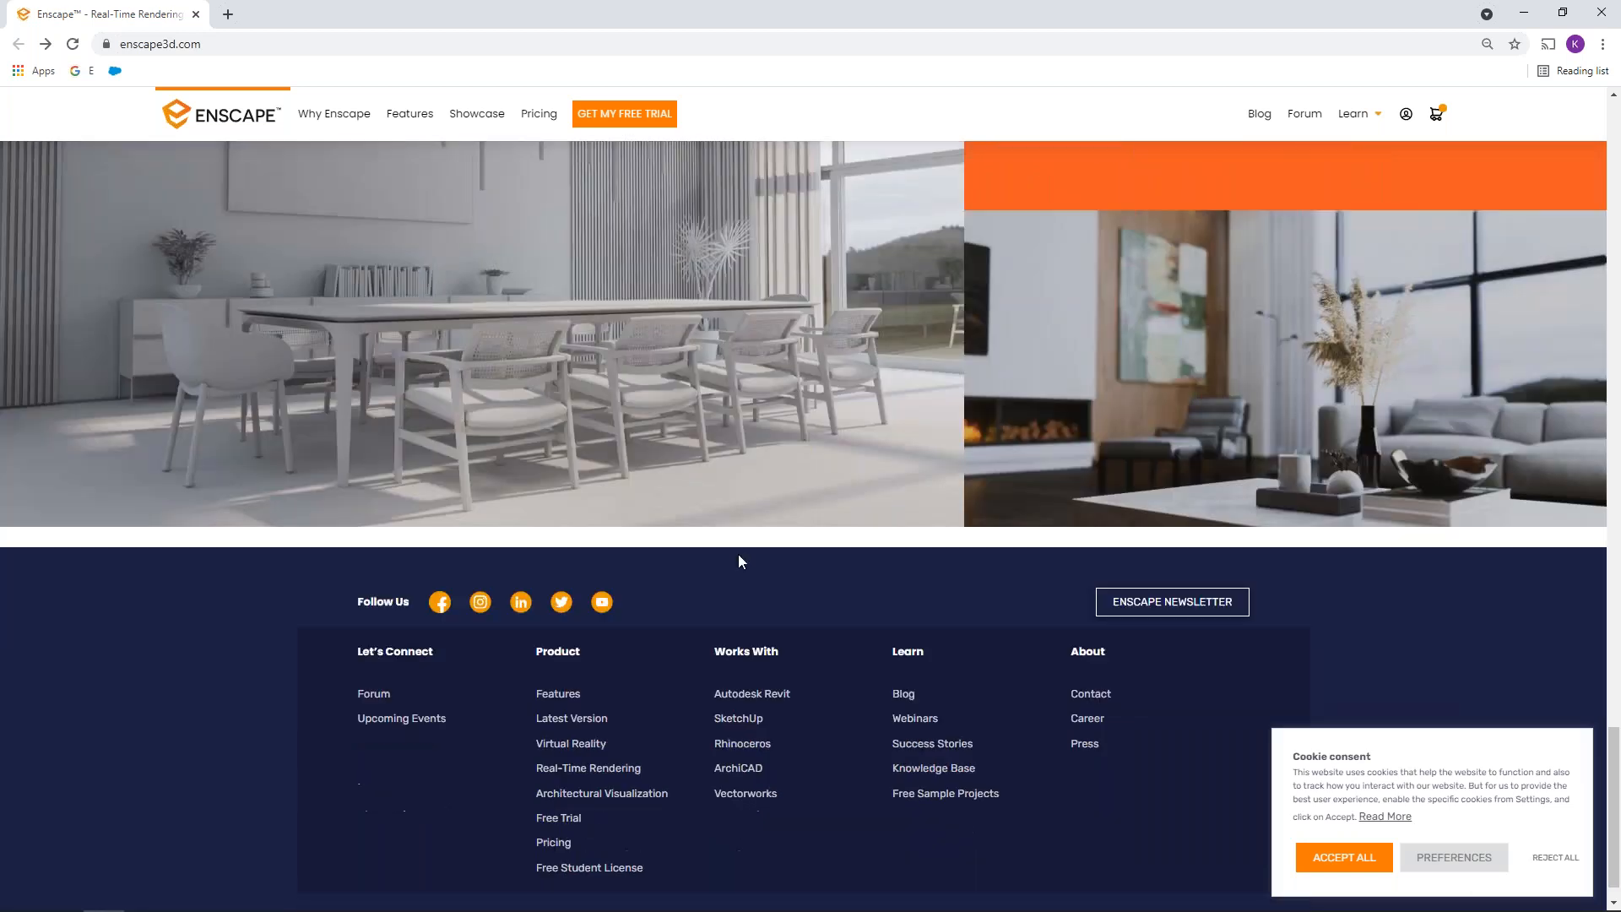
Open the Free Sample Projects page on the Enscape website and look through the downloads, including the Free Rhino Files sample project
click(908, 753)
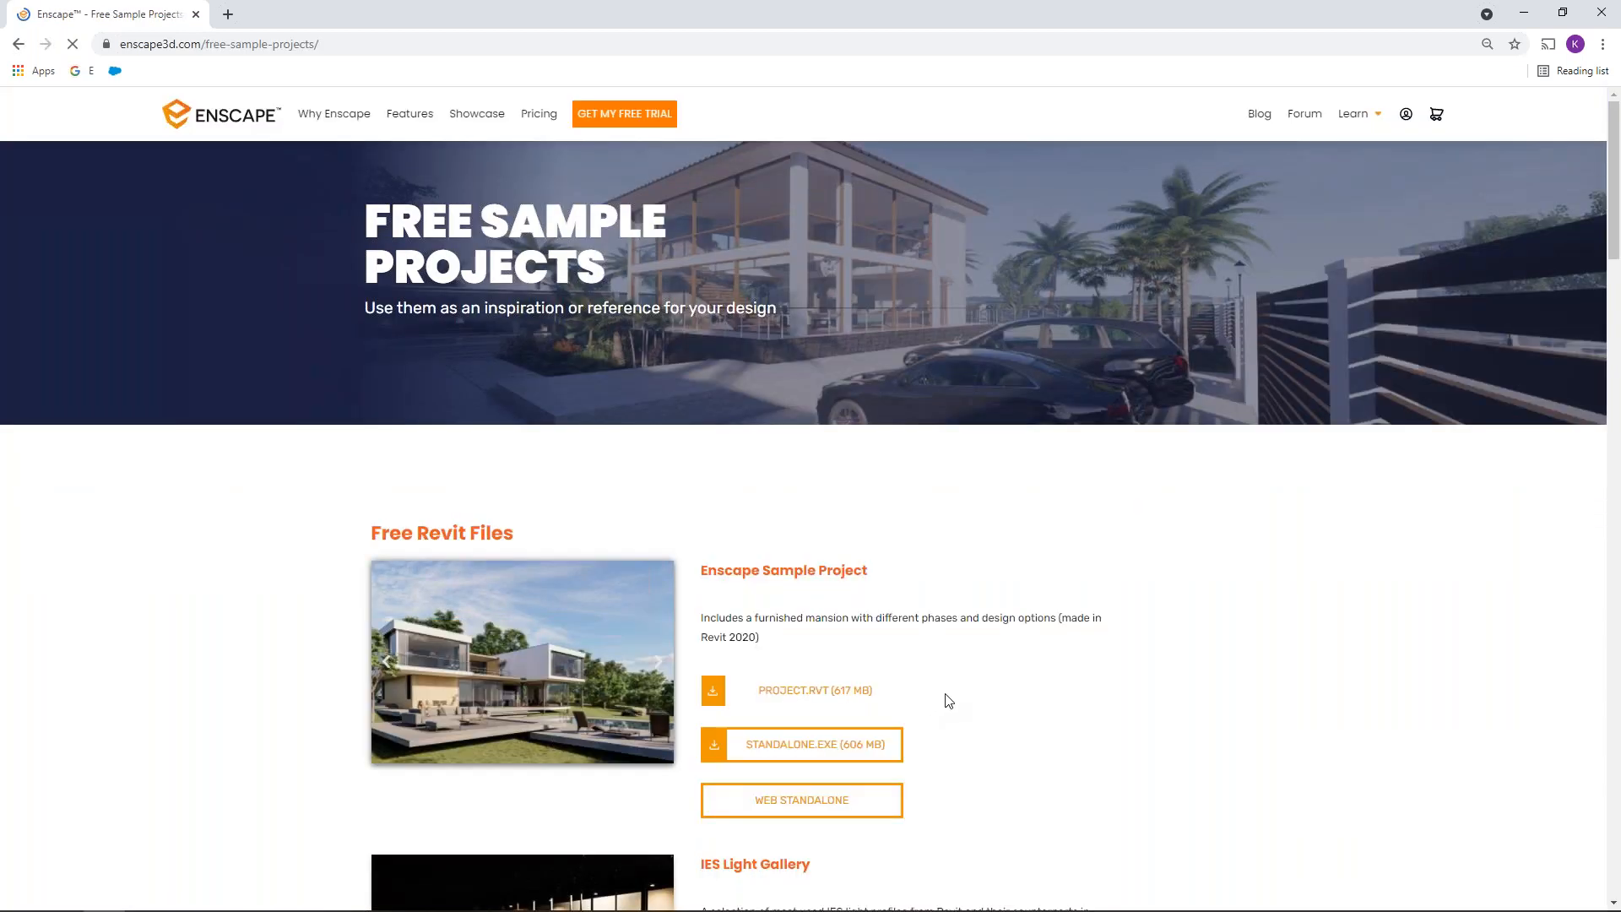
scroll(948, 700, down, 13)
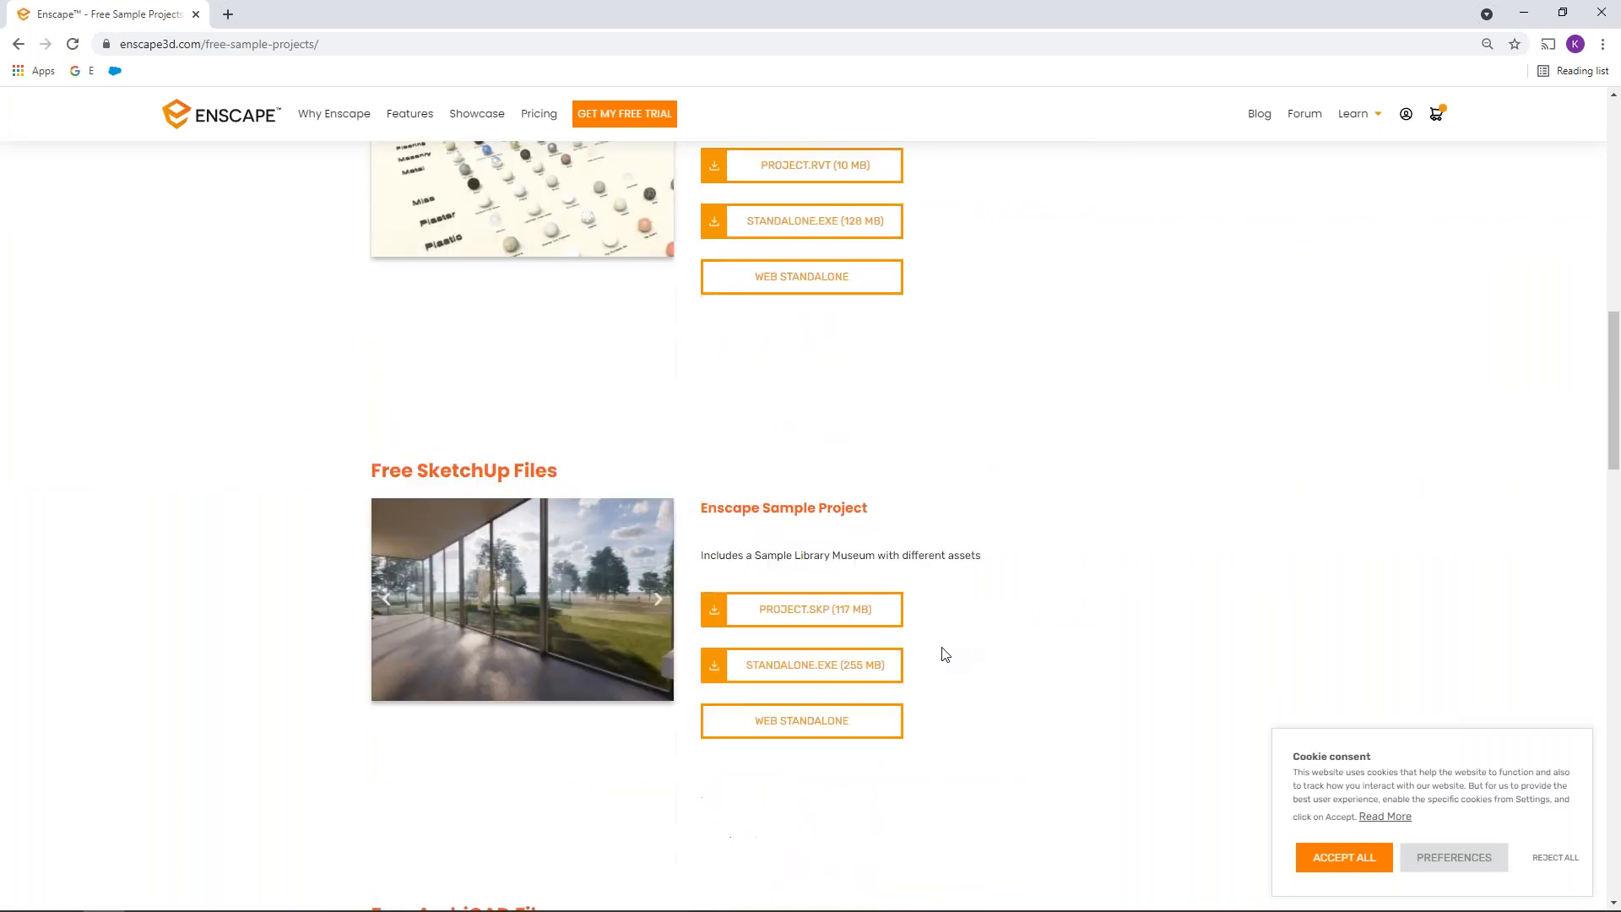
scroll(944, 654, down, 9)
scroll(928, 662, down, 10)
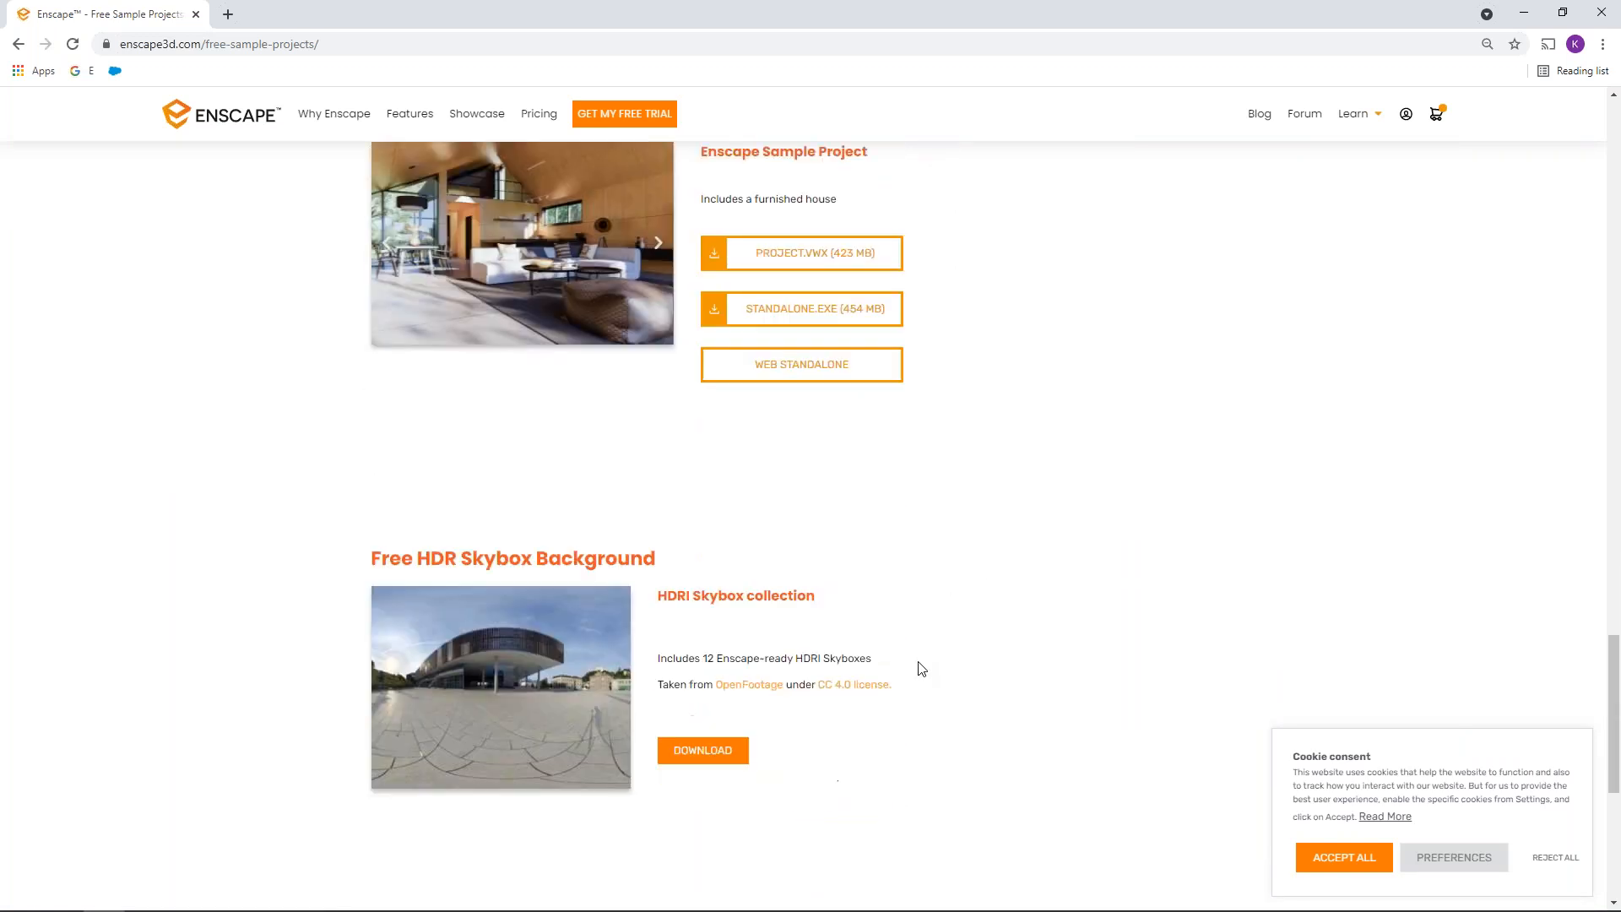
scroll(970, 630, up, 6)
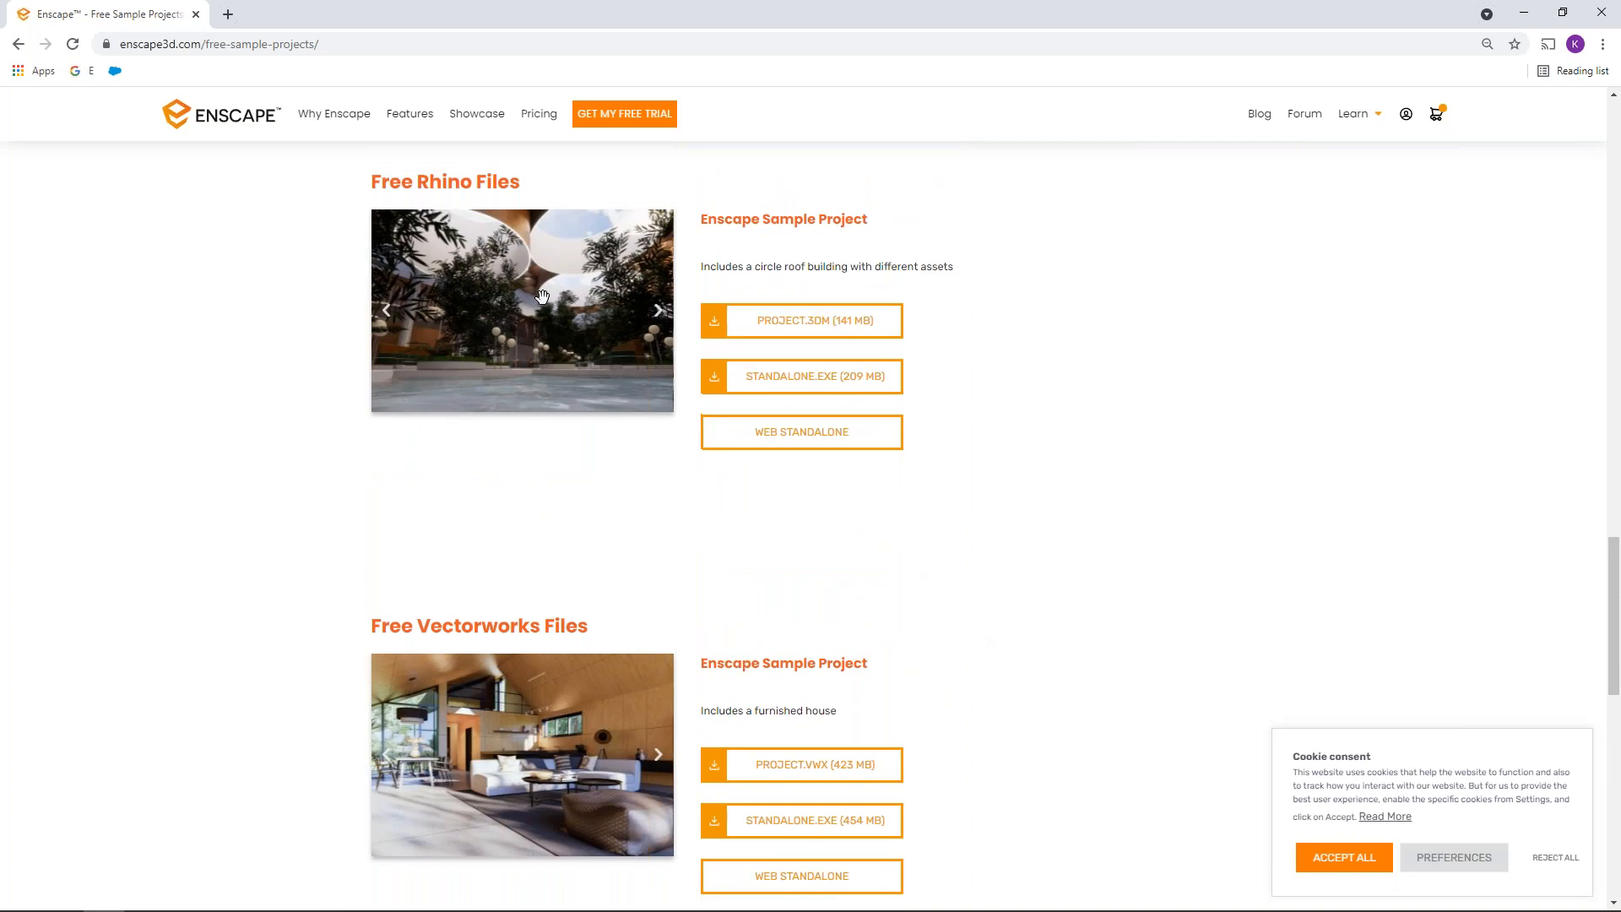
scroll(686, 391, up, 2)
drag(702, 386, 944, 644)
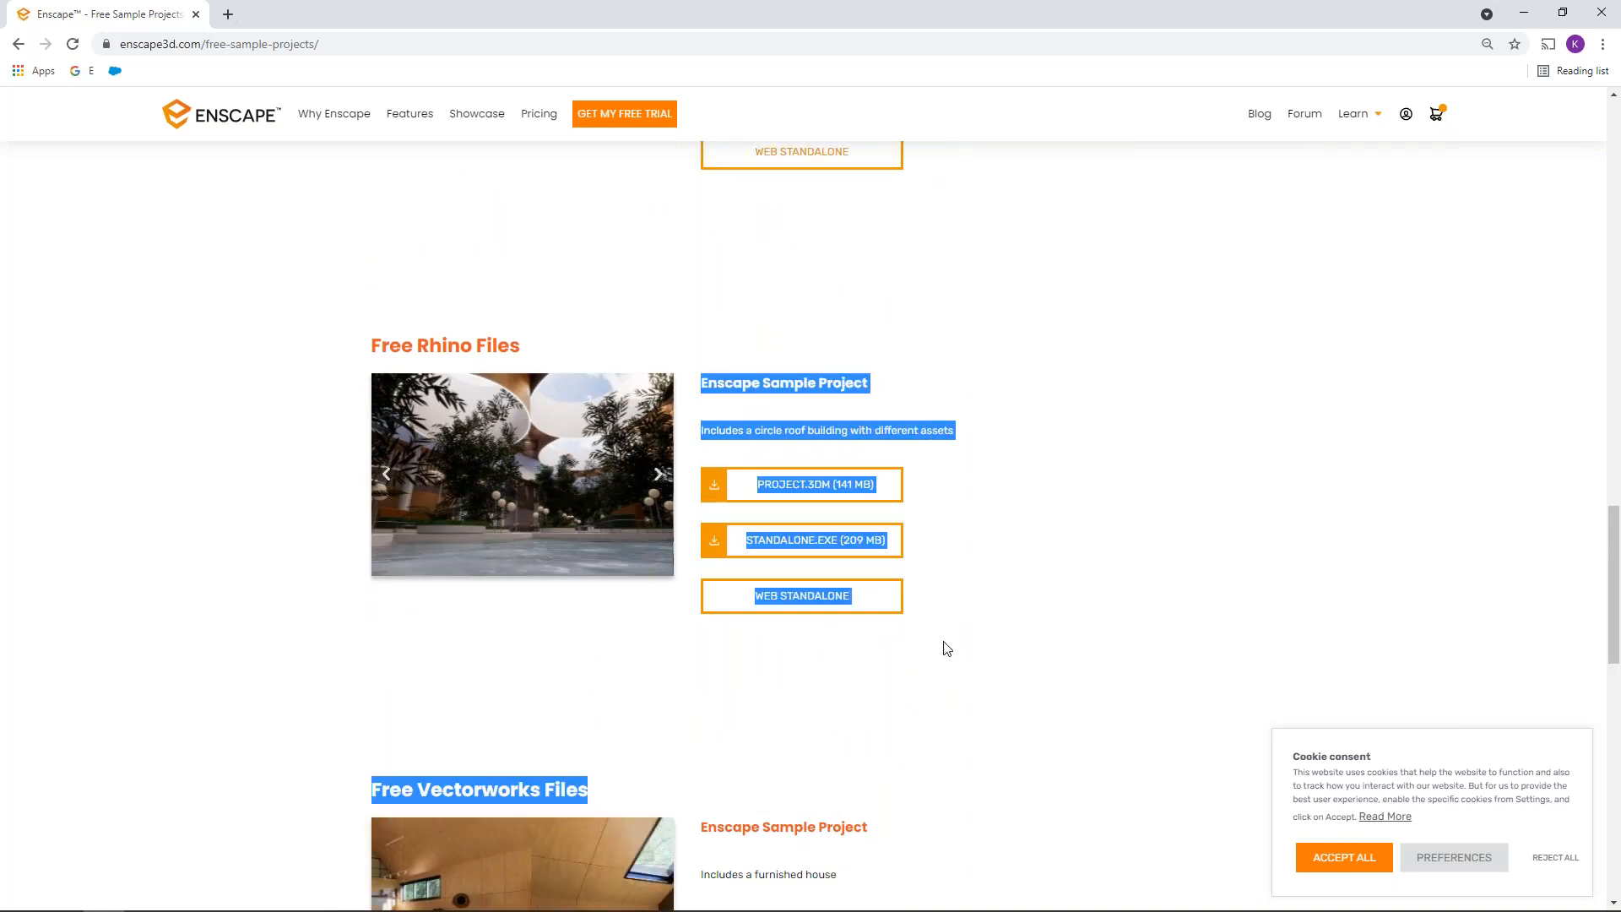
click(937, 443)
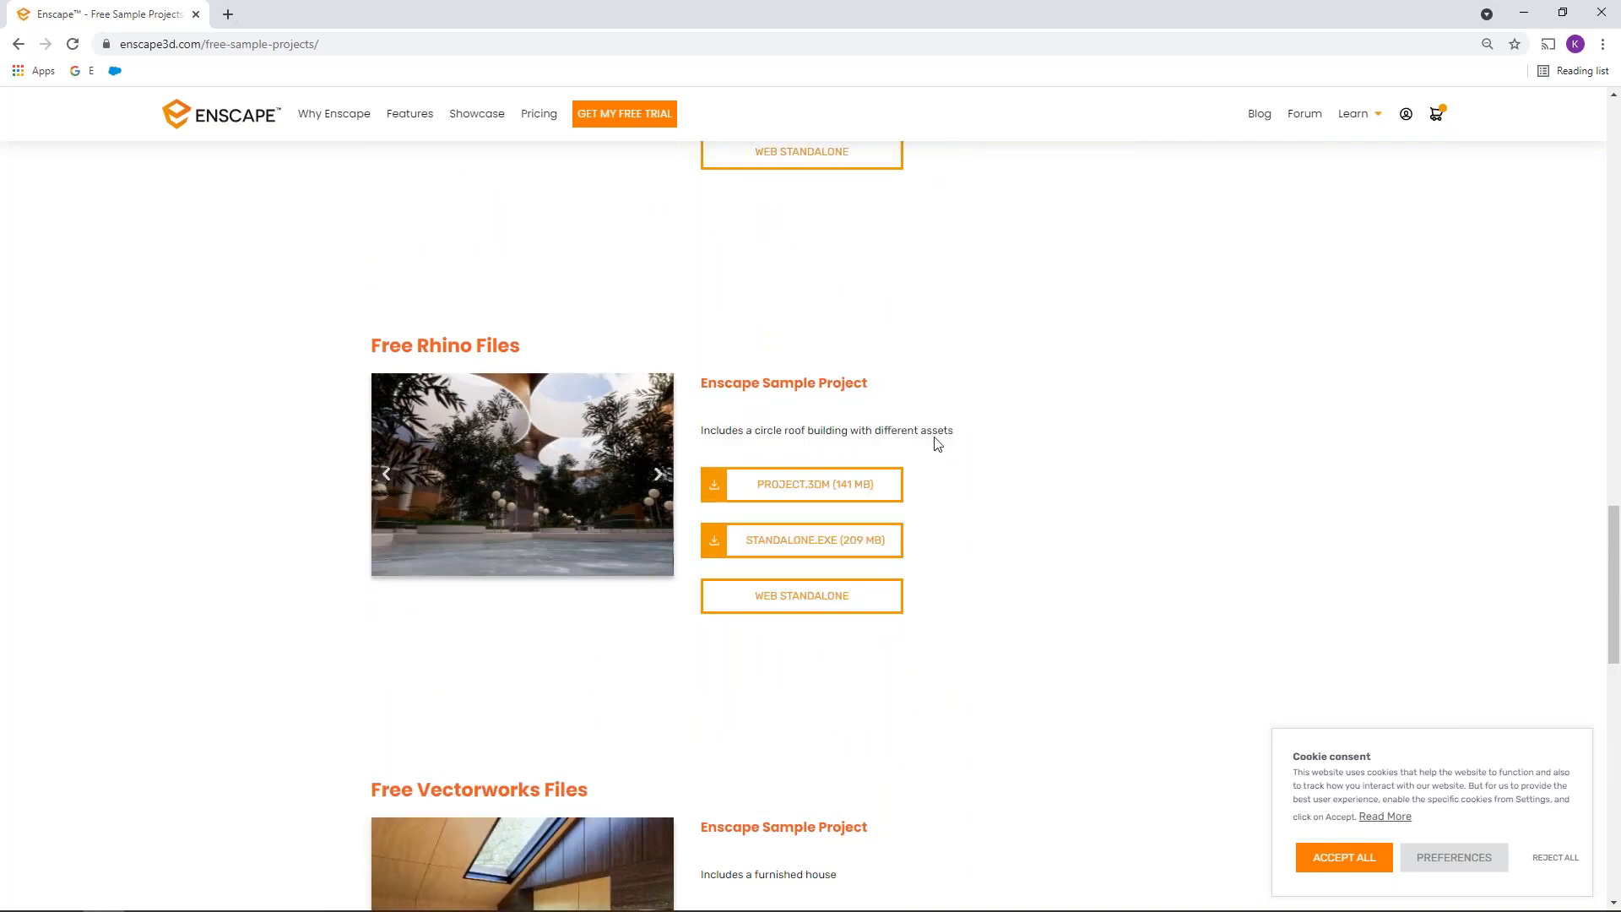
Switch to Rhino, maximize the perspective viewport 01 and view the house model from its side
click(1531, 13)
right_drag(1097, 405, 1106, 424)
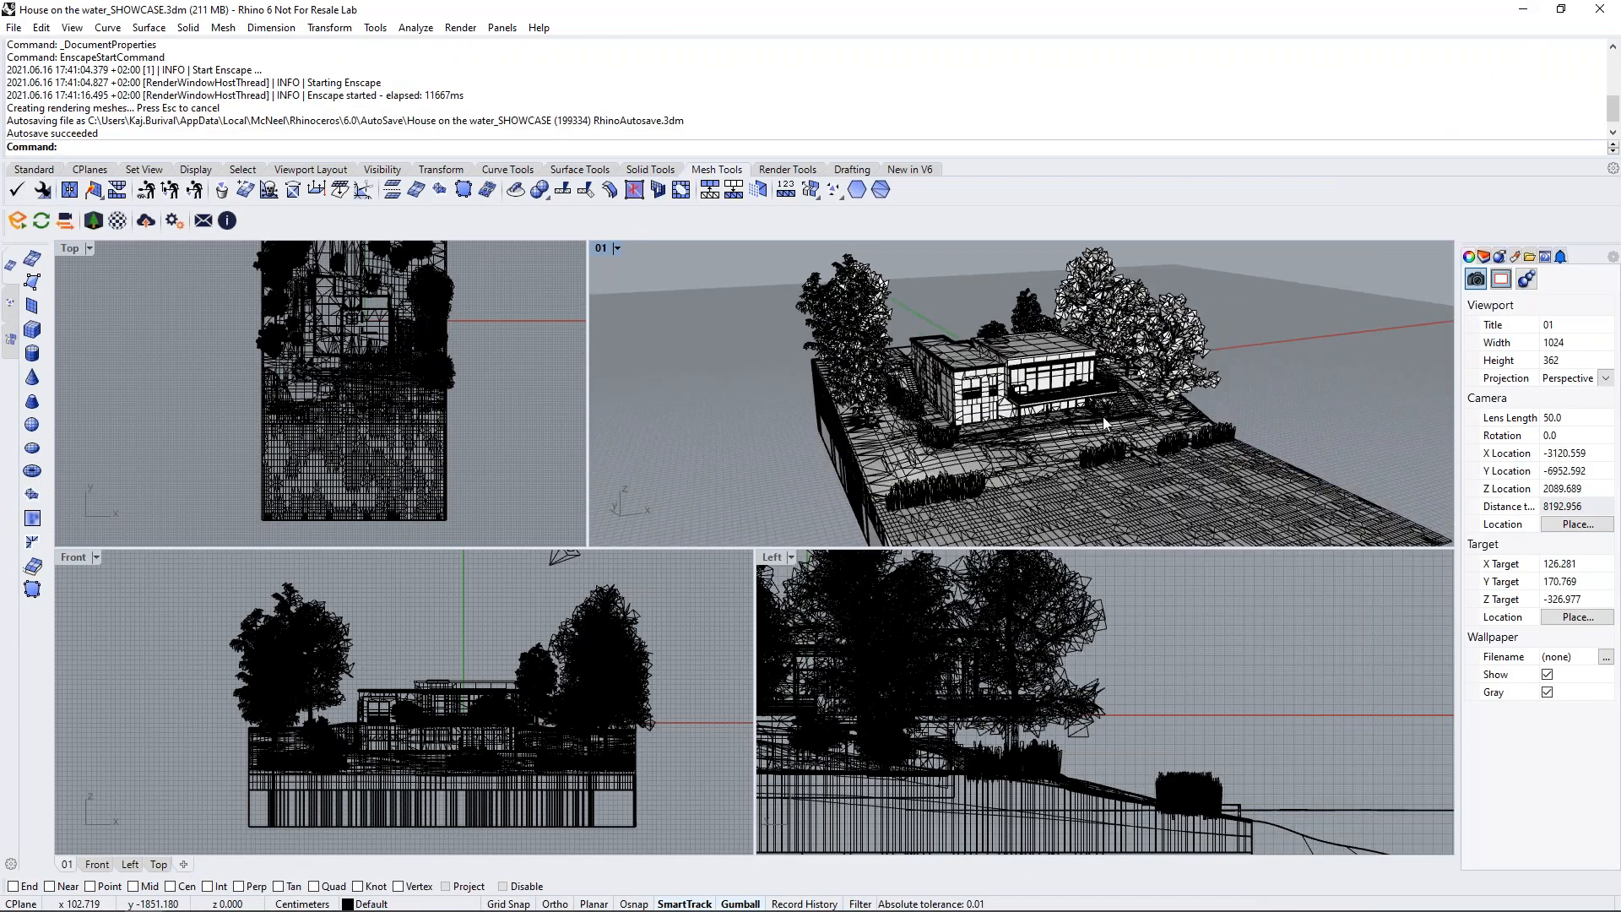
click(615, 249)
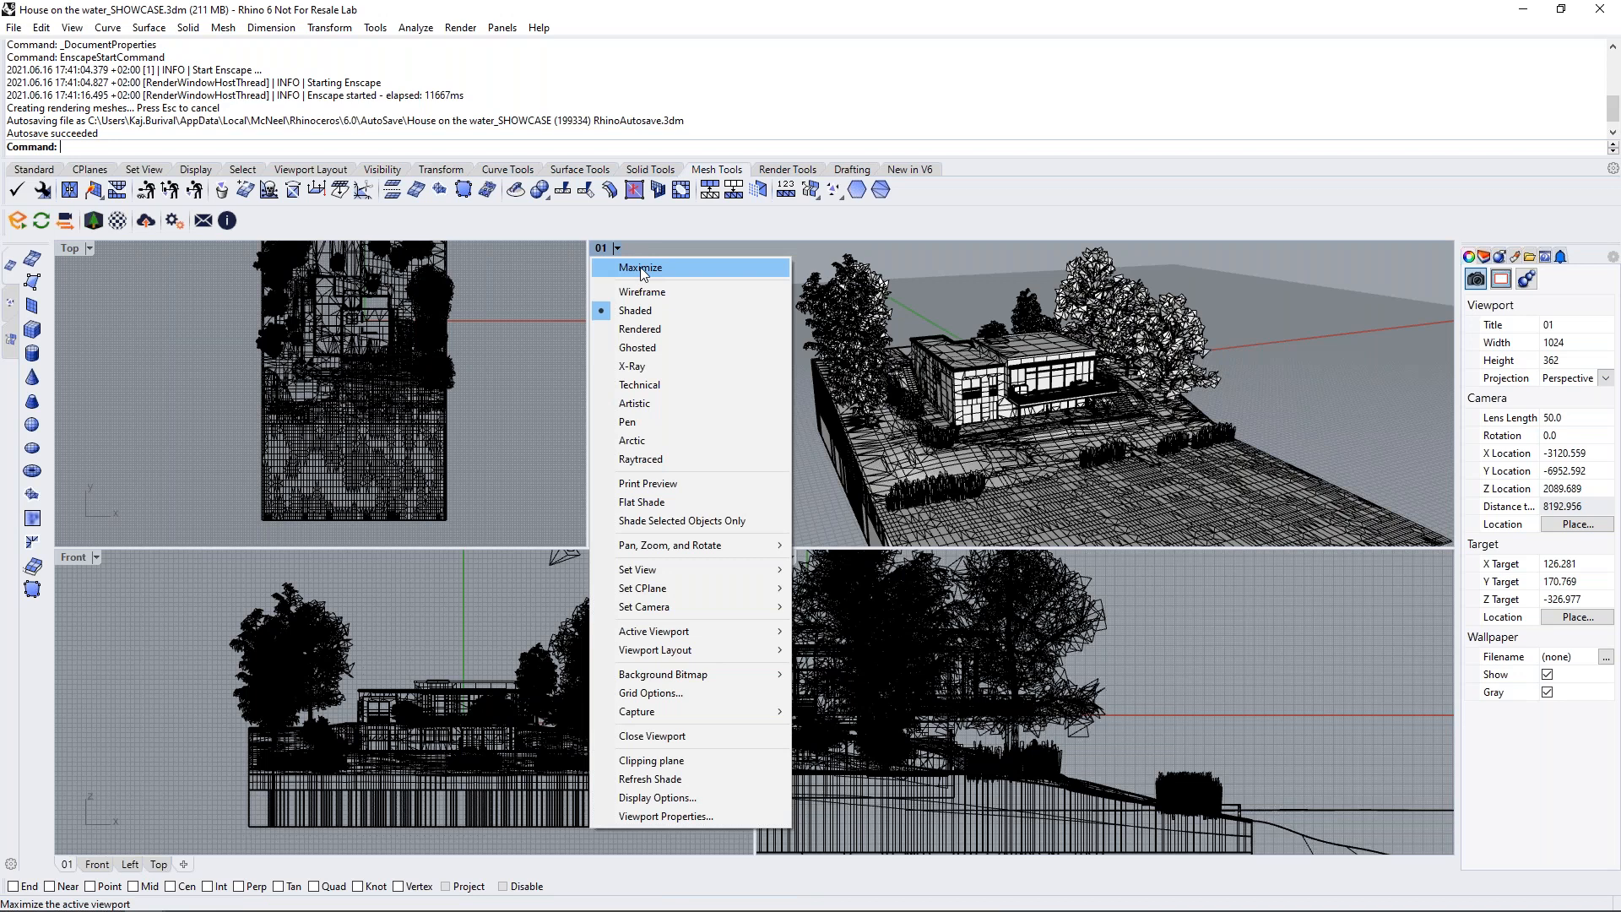
click(643, 268)
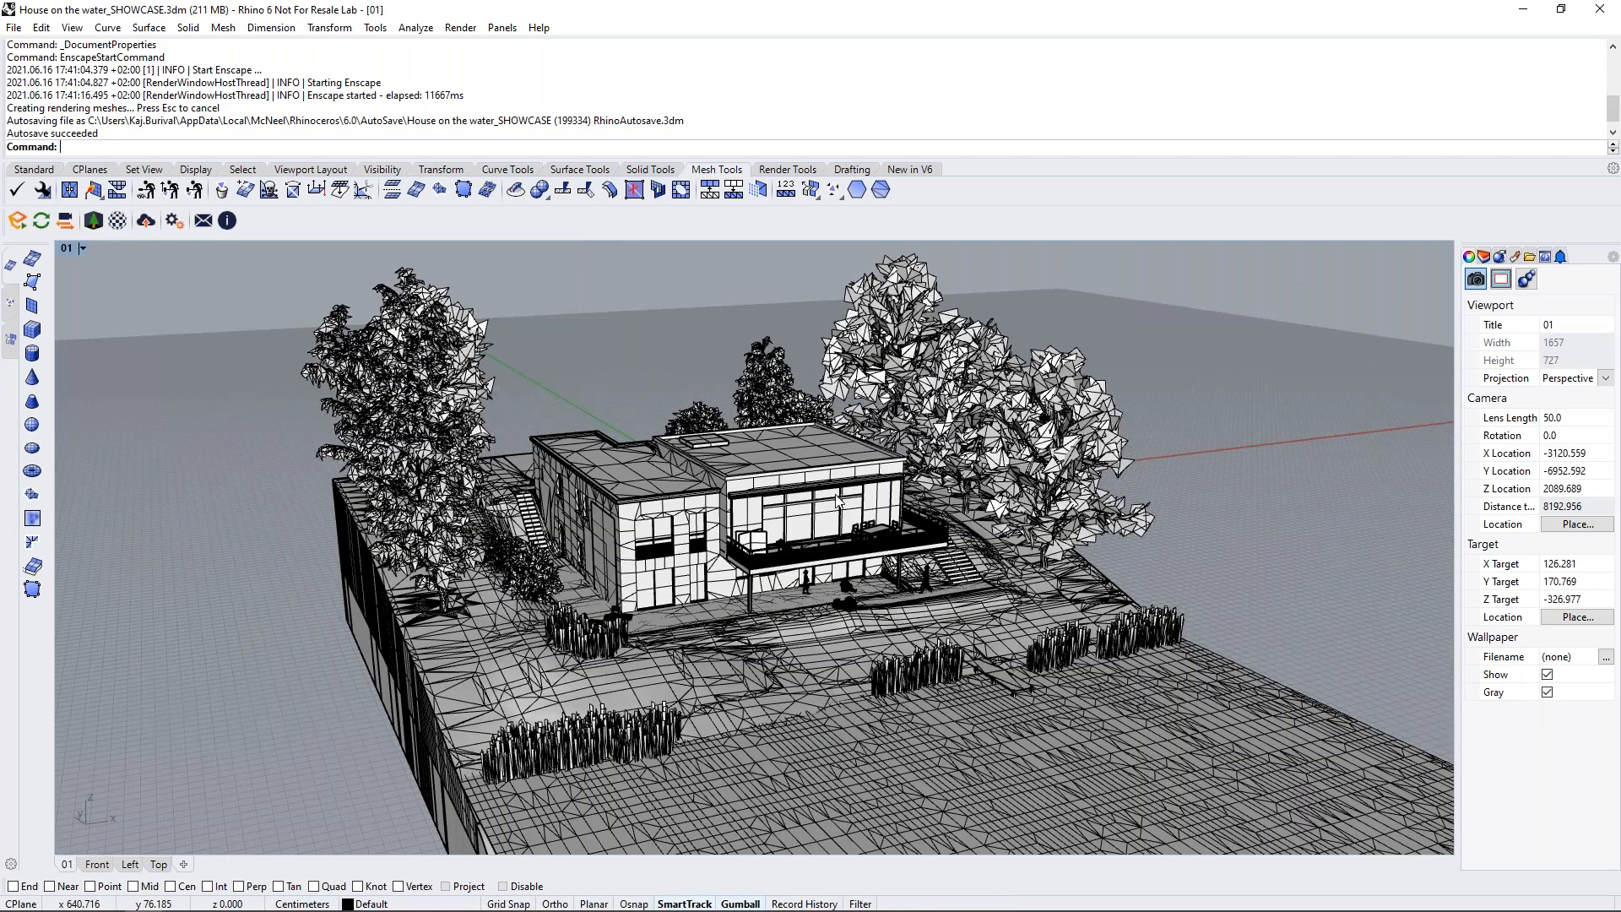
right_drag(766, 496, 838, 448)
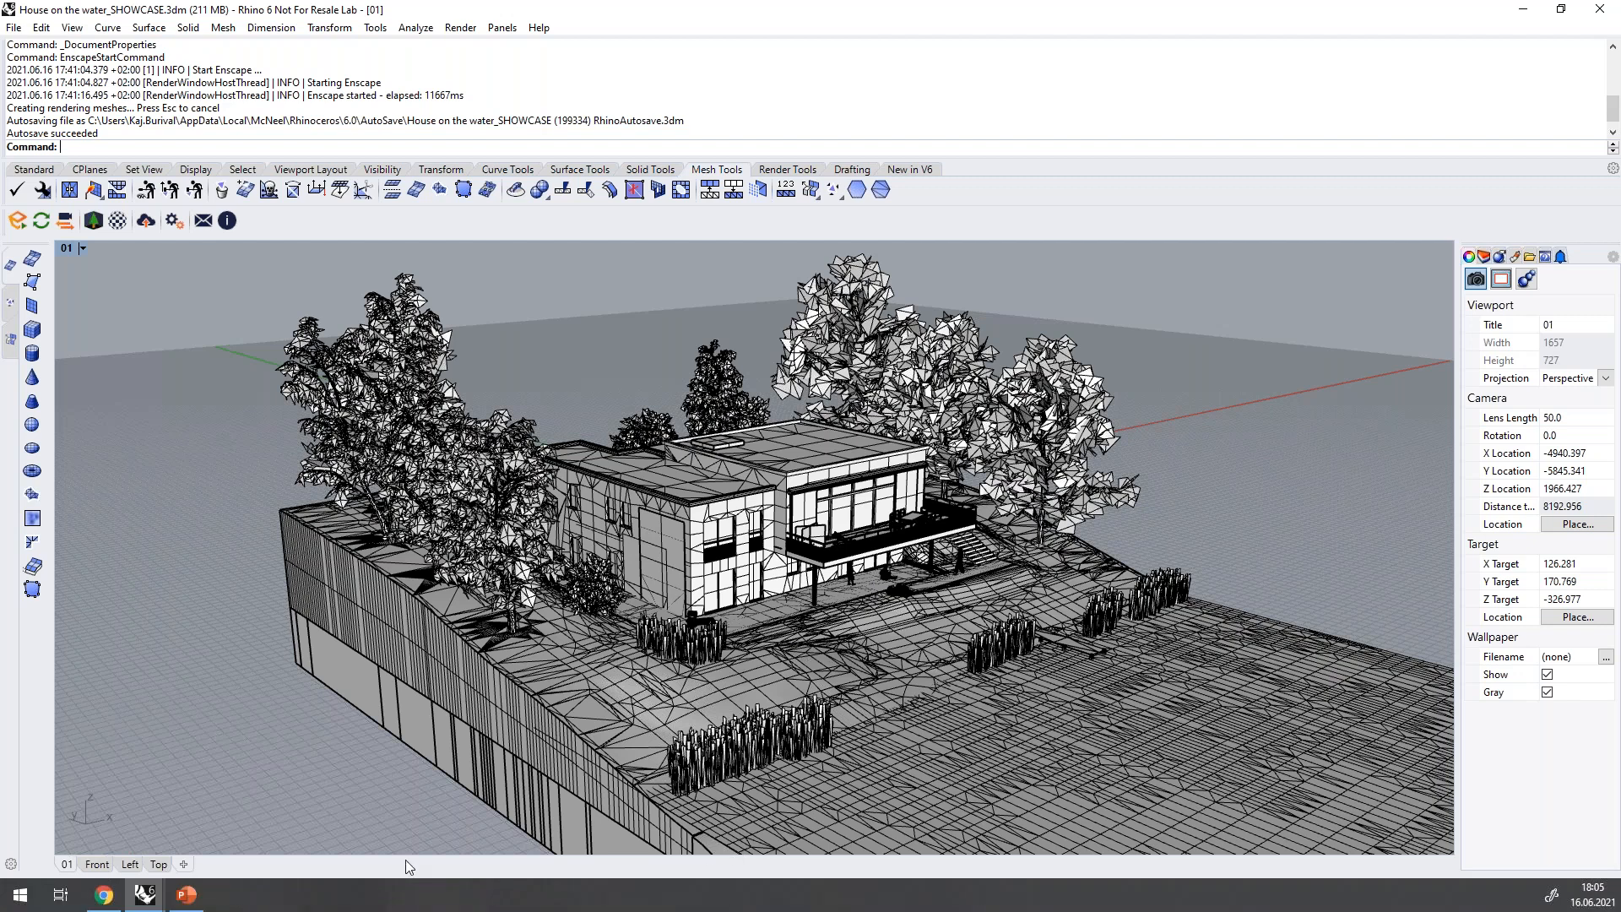
Switch to the Enscape render window and walk through the scene from the lakeside view of the house to its tiled terrace
mouse_move(153, 903)
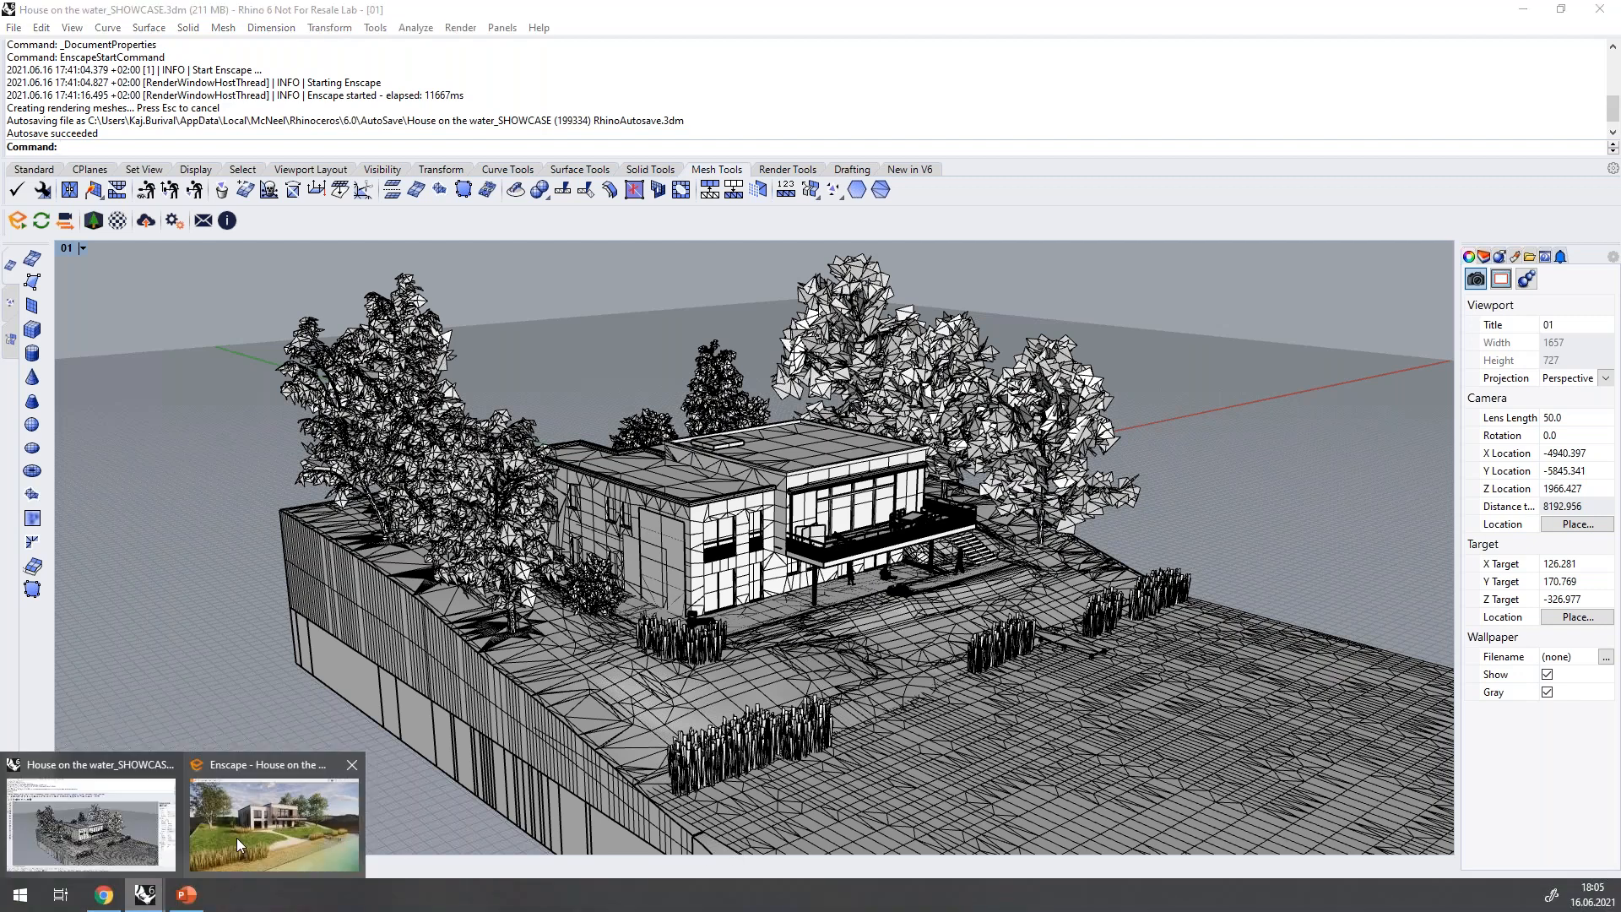
click(237, 837)
right_drag(787, 466, 566, 503)
right_drag(790, 569, 818, 534)
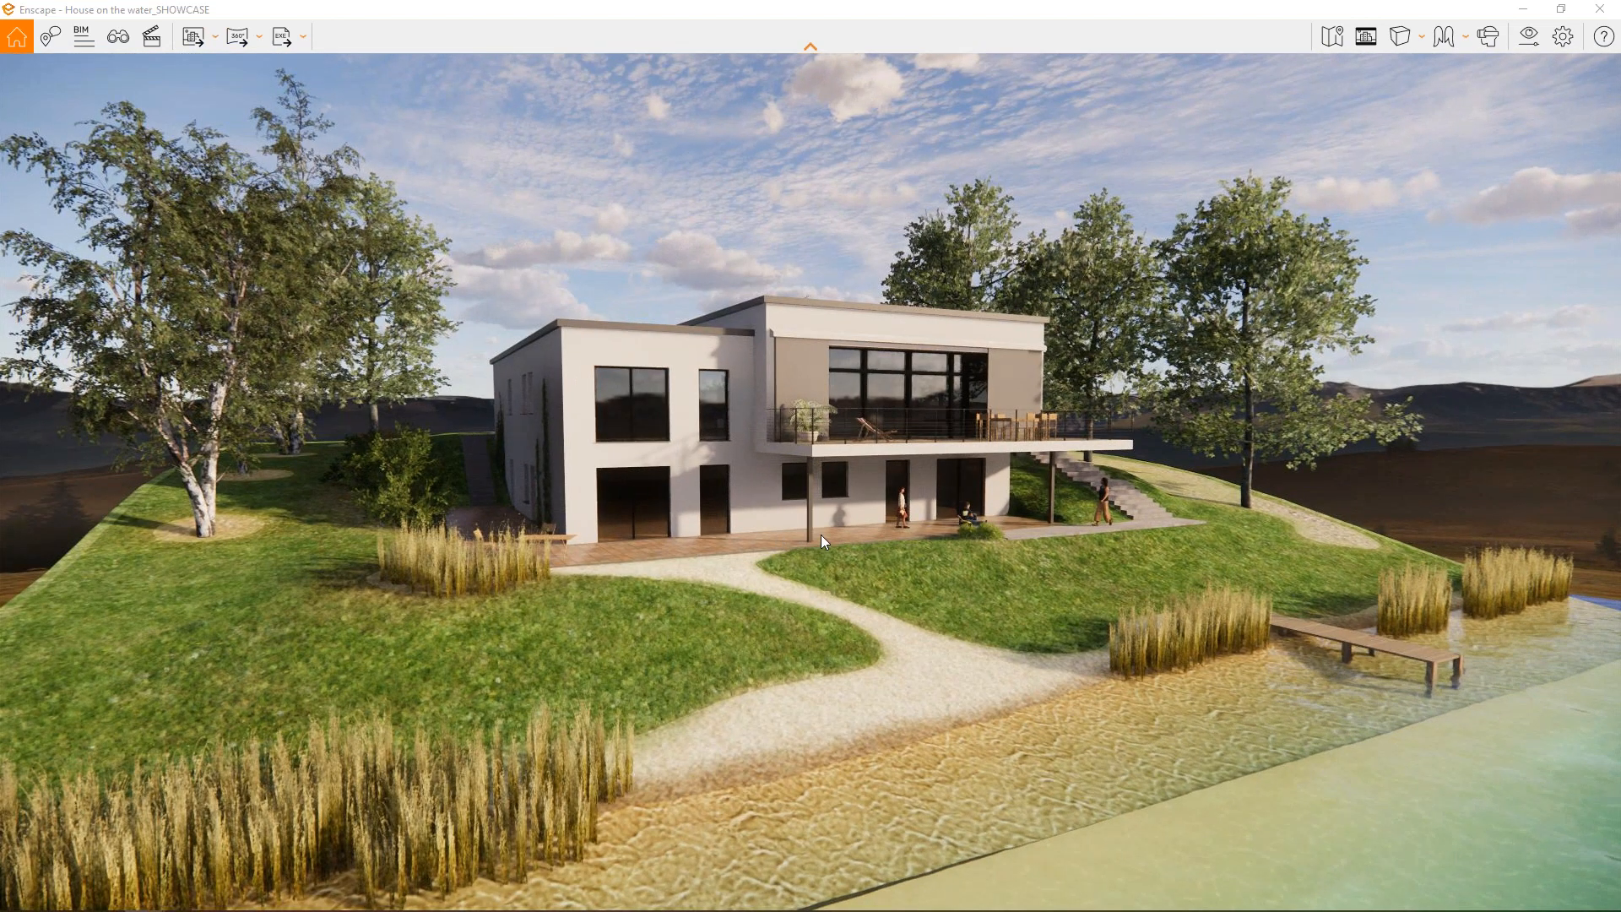
drag(860, 542, 992, 575)
key(w)
key(shift+w)
key(a)
key(space)
drag(992, 452, 787, 480)
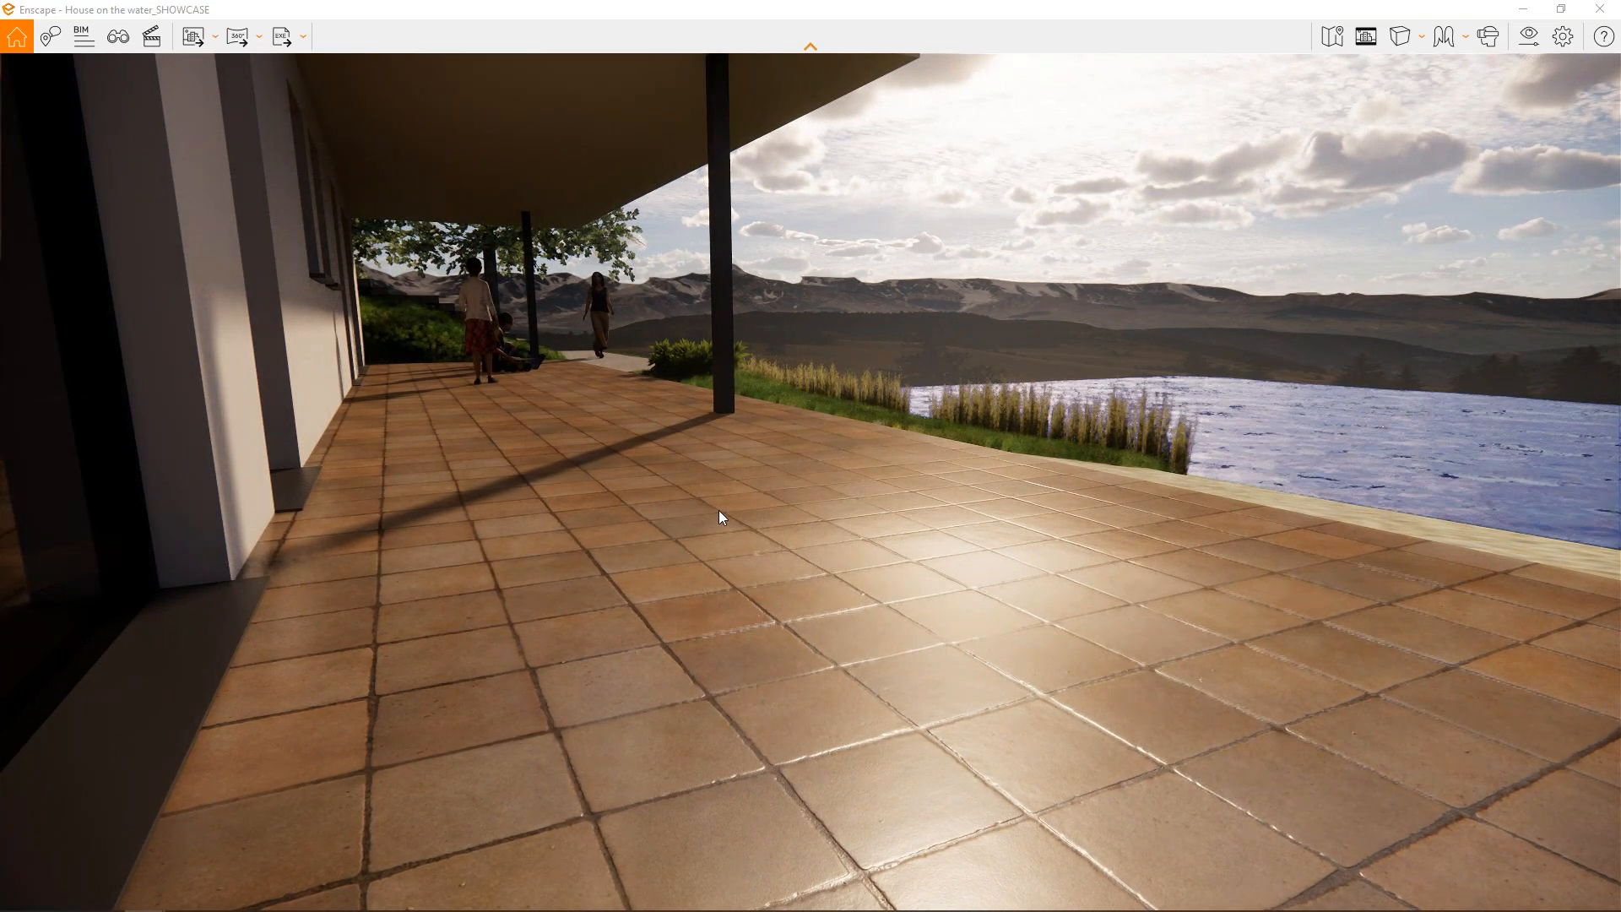
Arrange the Rhino and Enscape windows side by side, with Rhino on the left half and Enscape on the right half
mouse_move(815, 910)
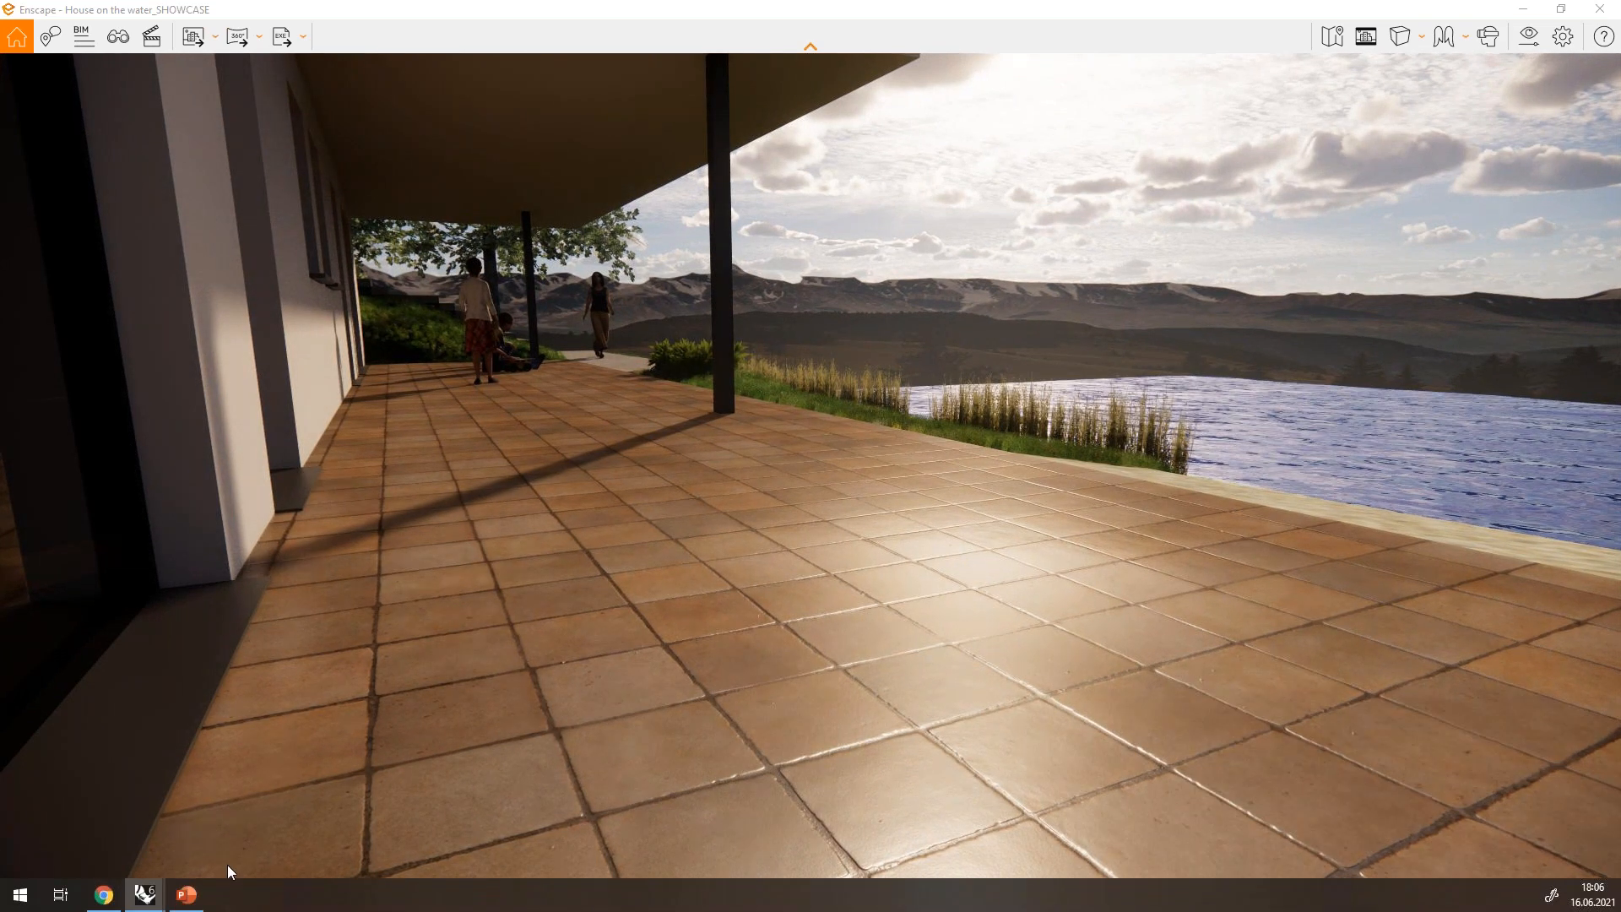
click(623, 17)
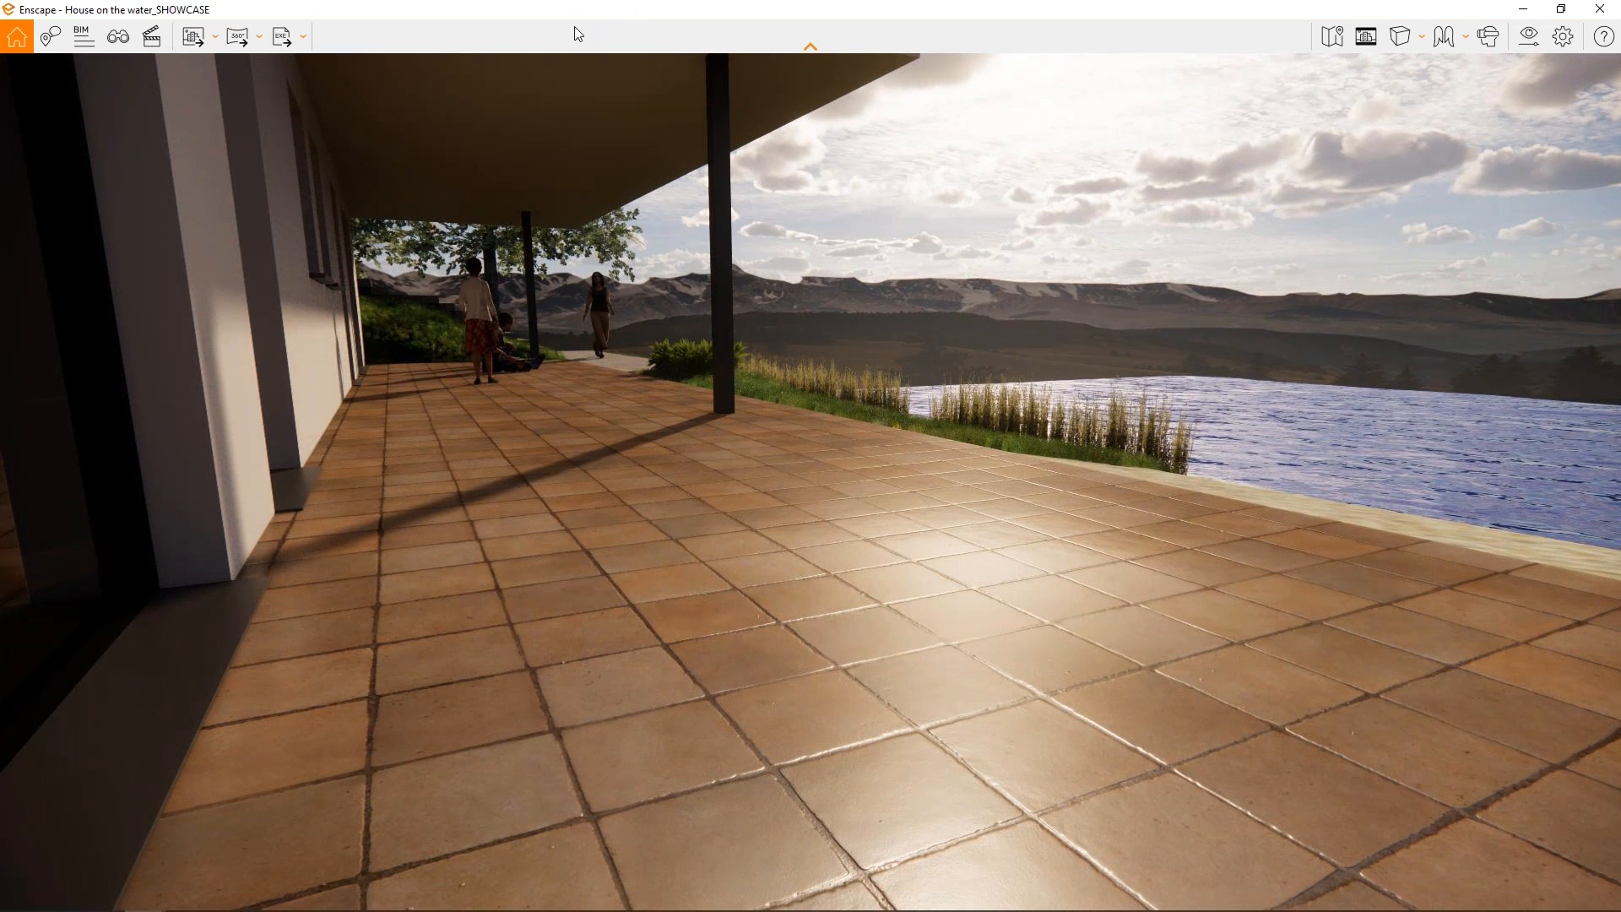
key(super+Right)
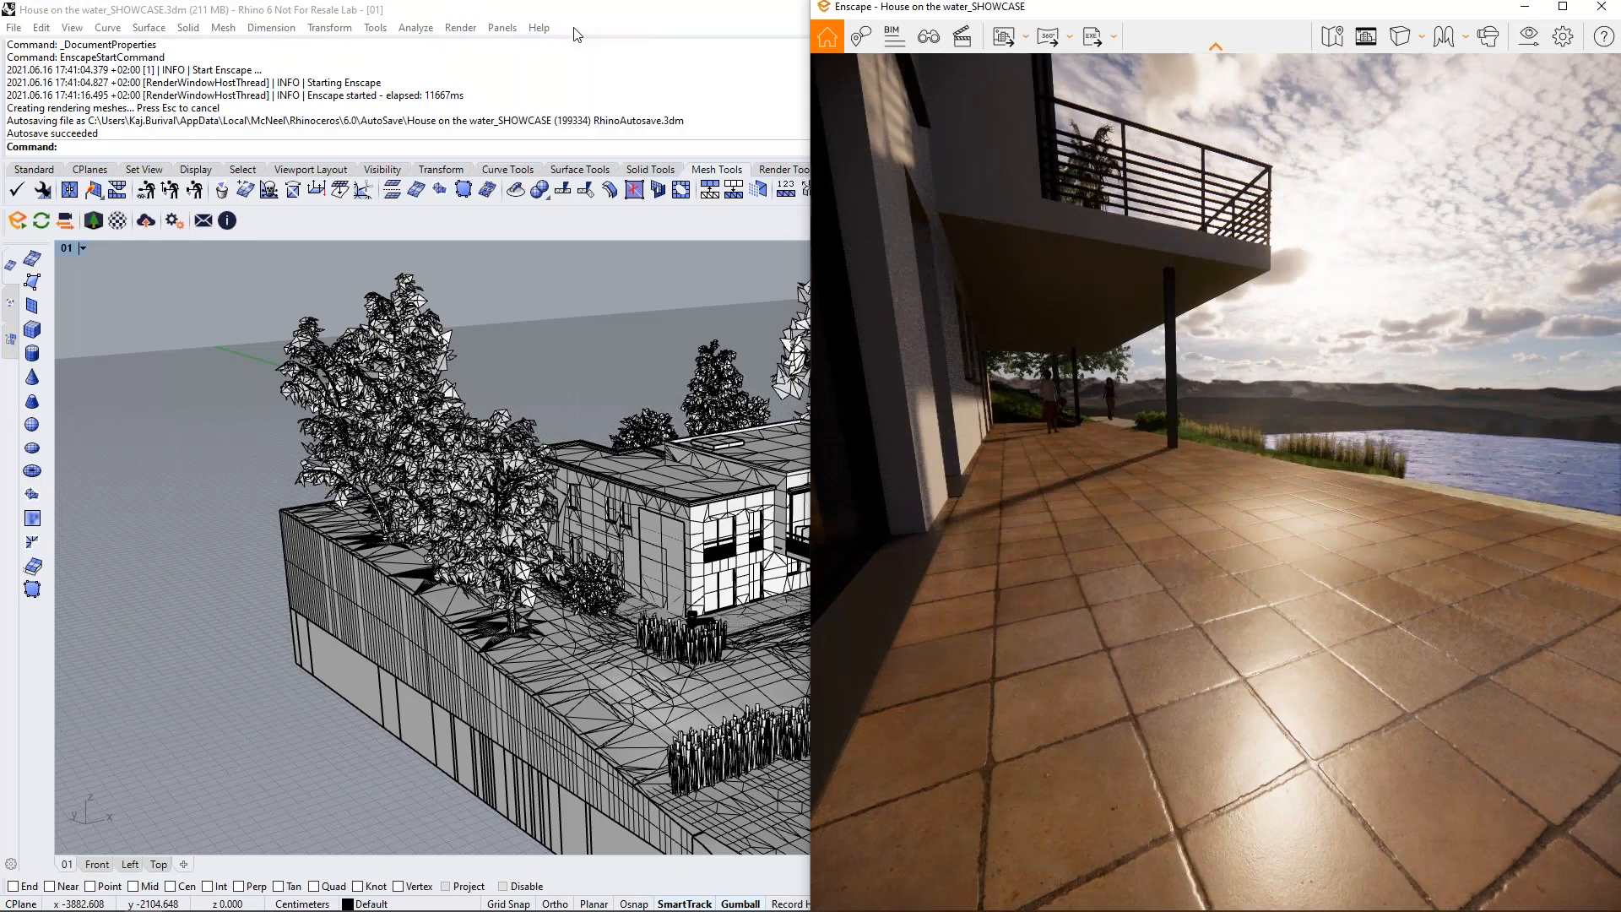
double_click(661, 17)
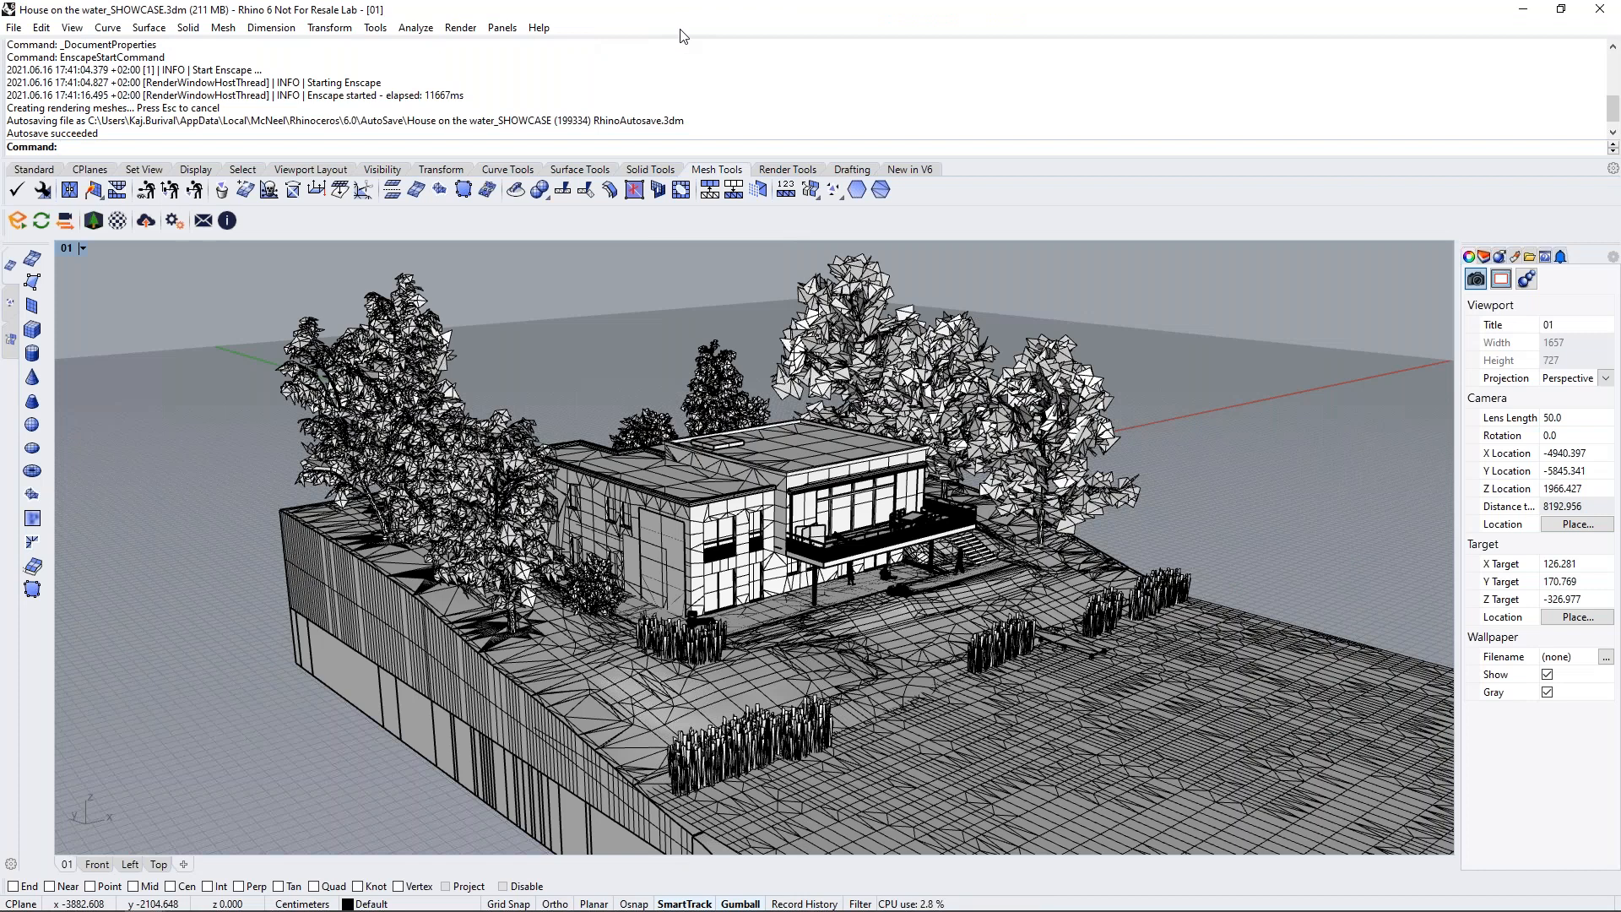
key(super+Left)
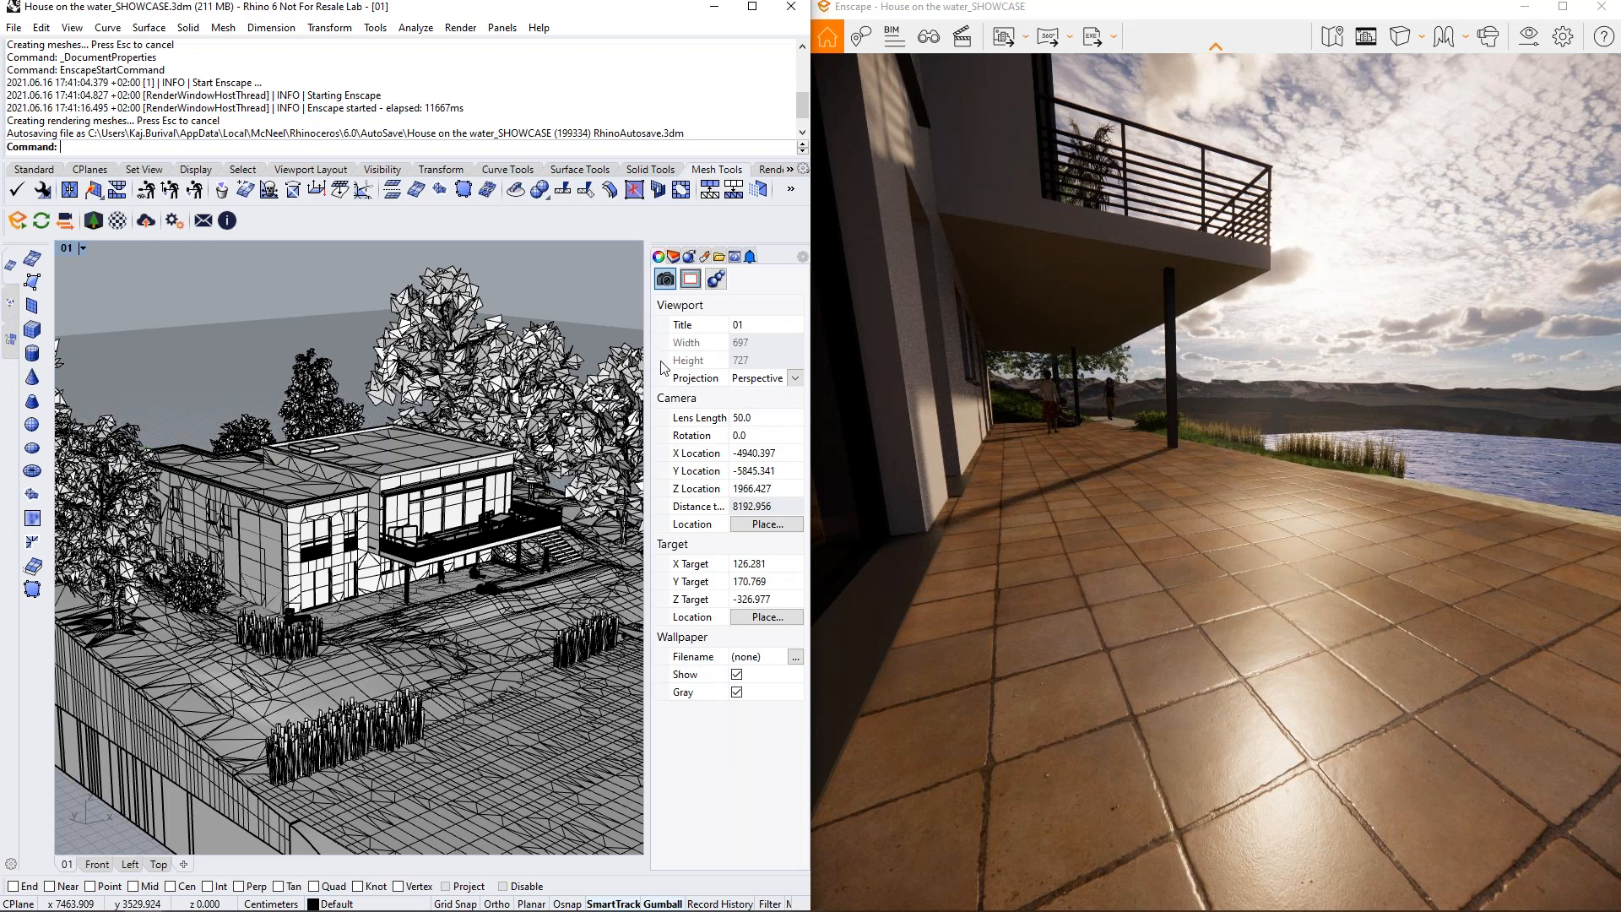
drag(1199, 18, 505, 177)
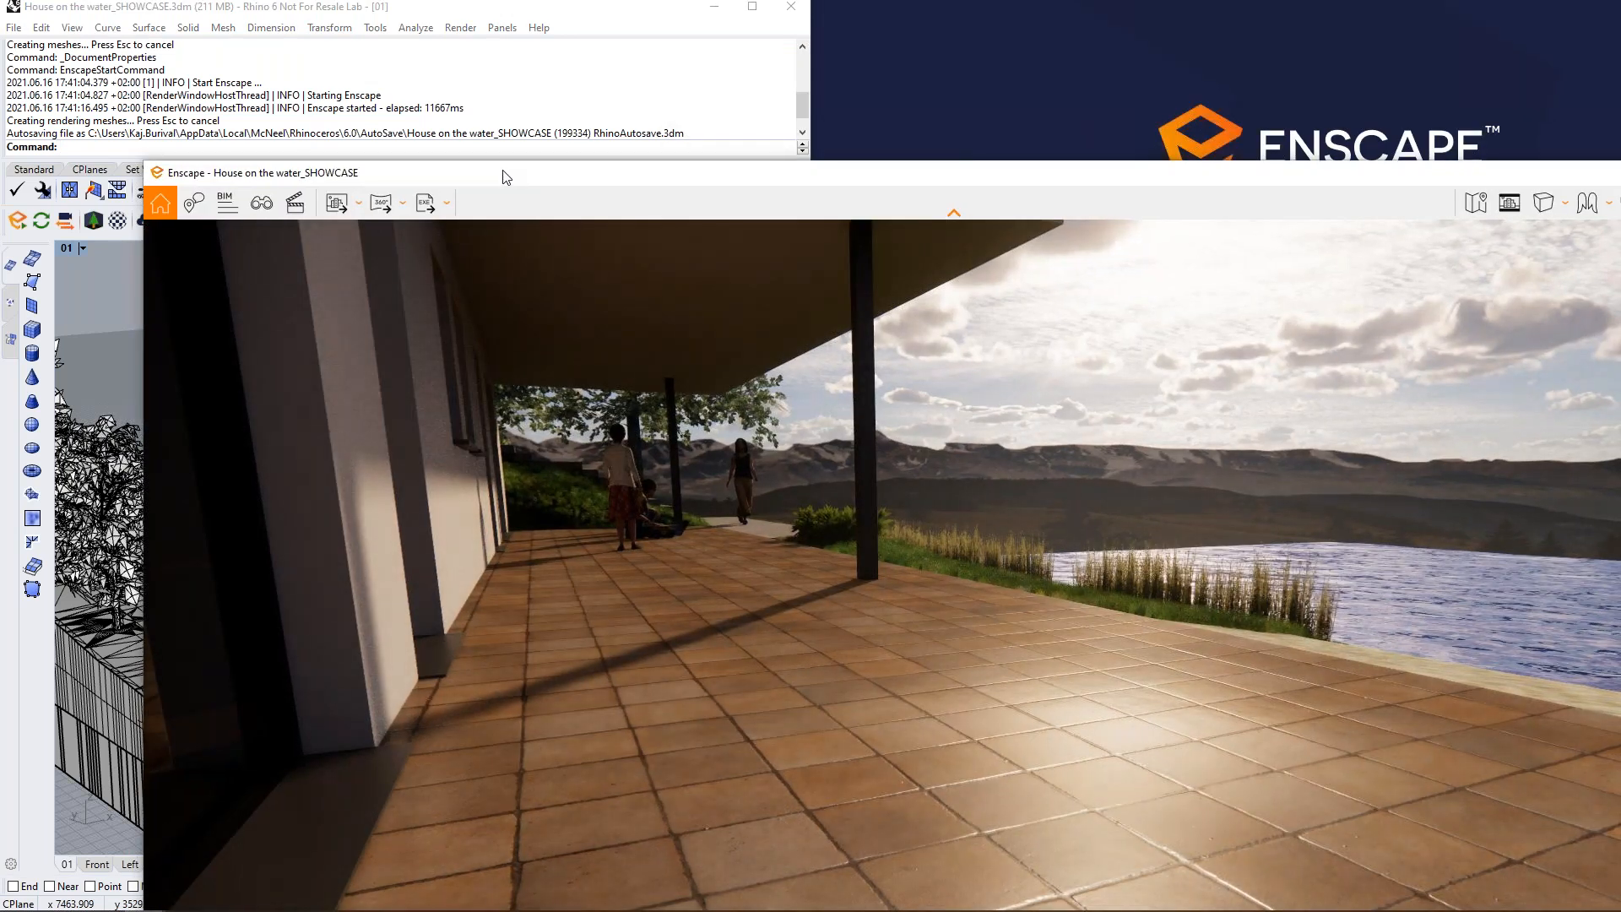
key(super+Right)
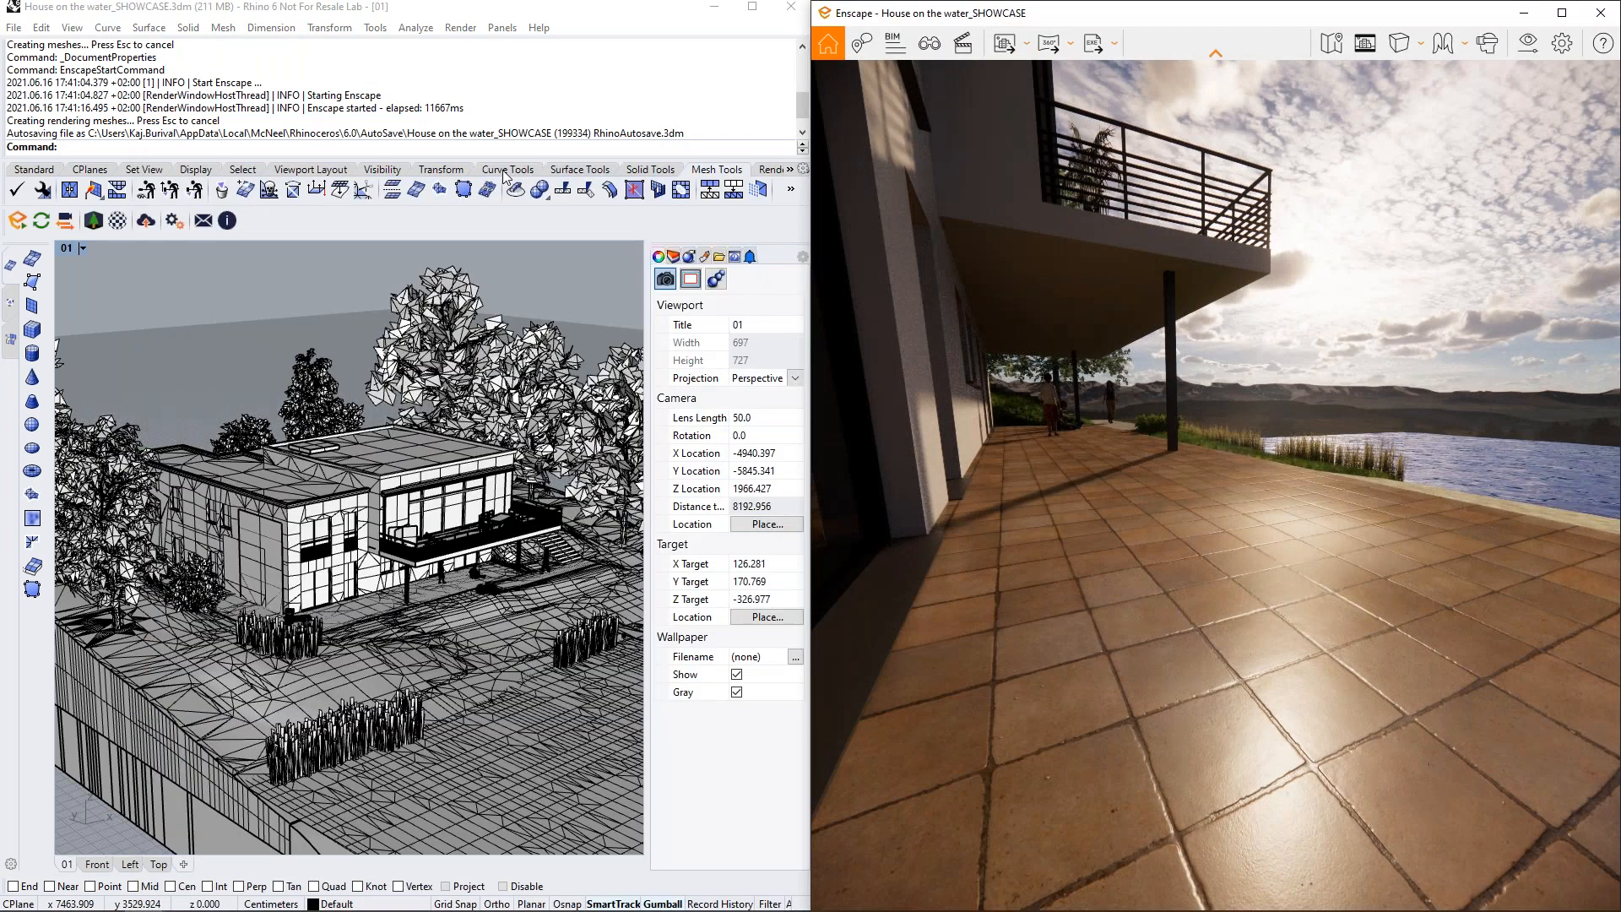
key(Escape)
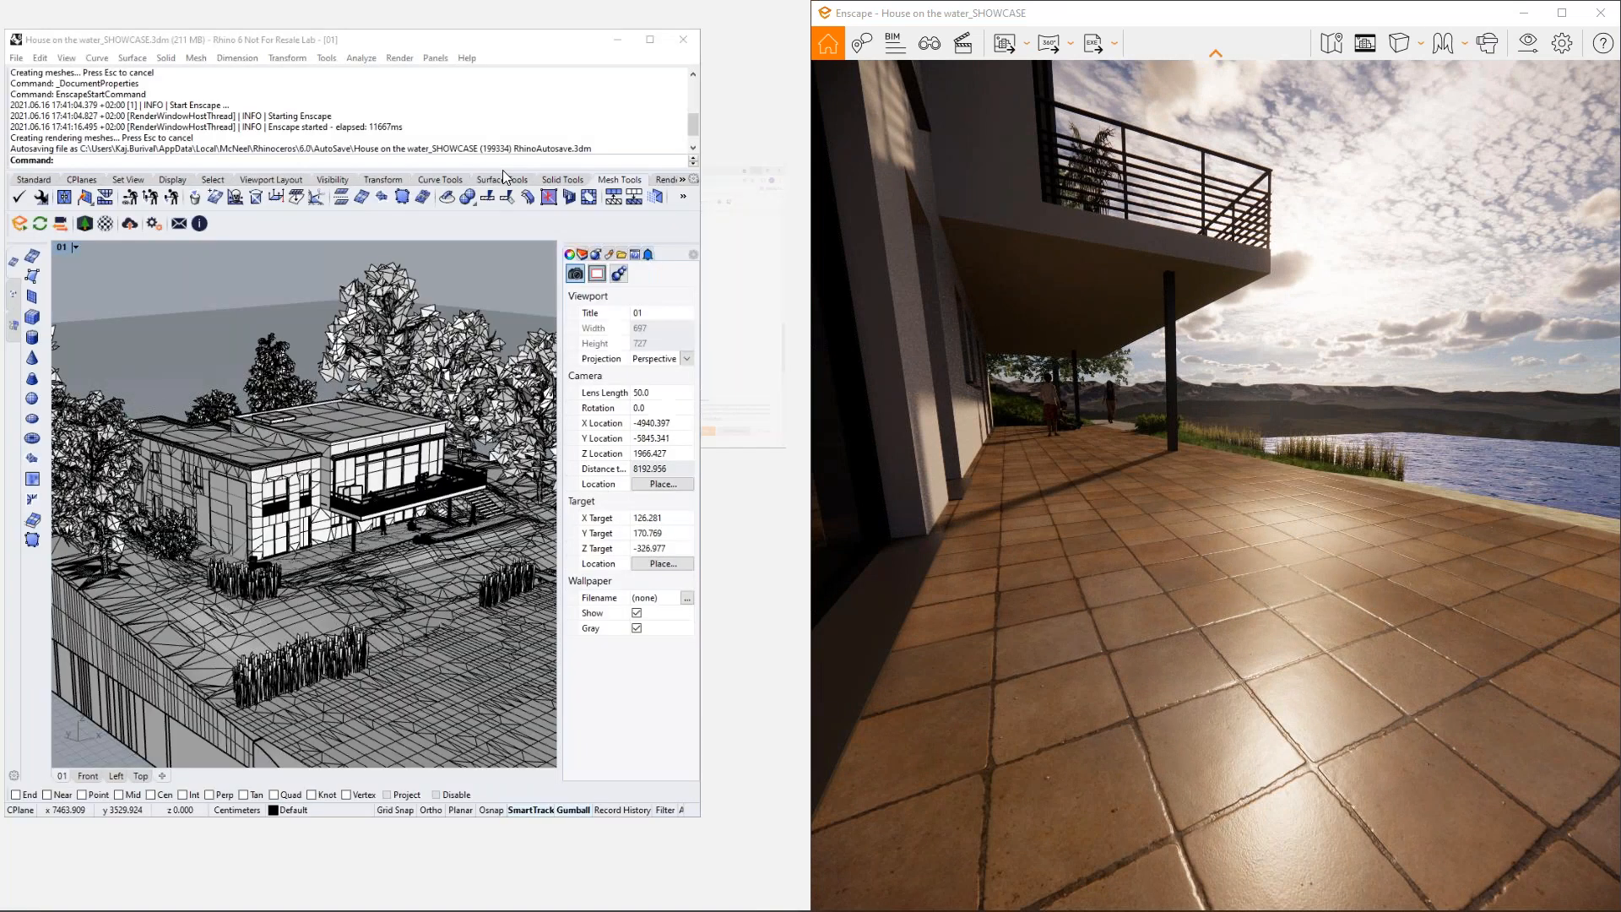
Bring the terrace table into view in both windows, move it away from its chairs in Rhino and place it back beside them
click(897, 408)
drag(1150, 576, 107, 600)
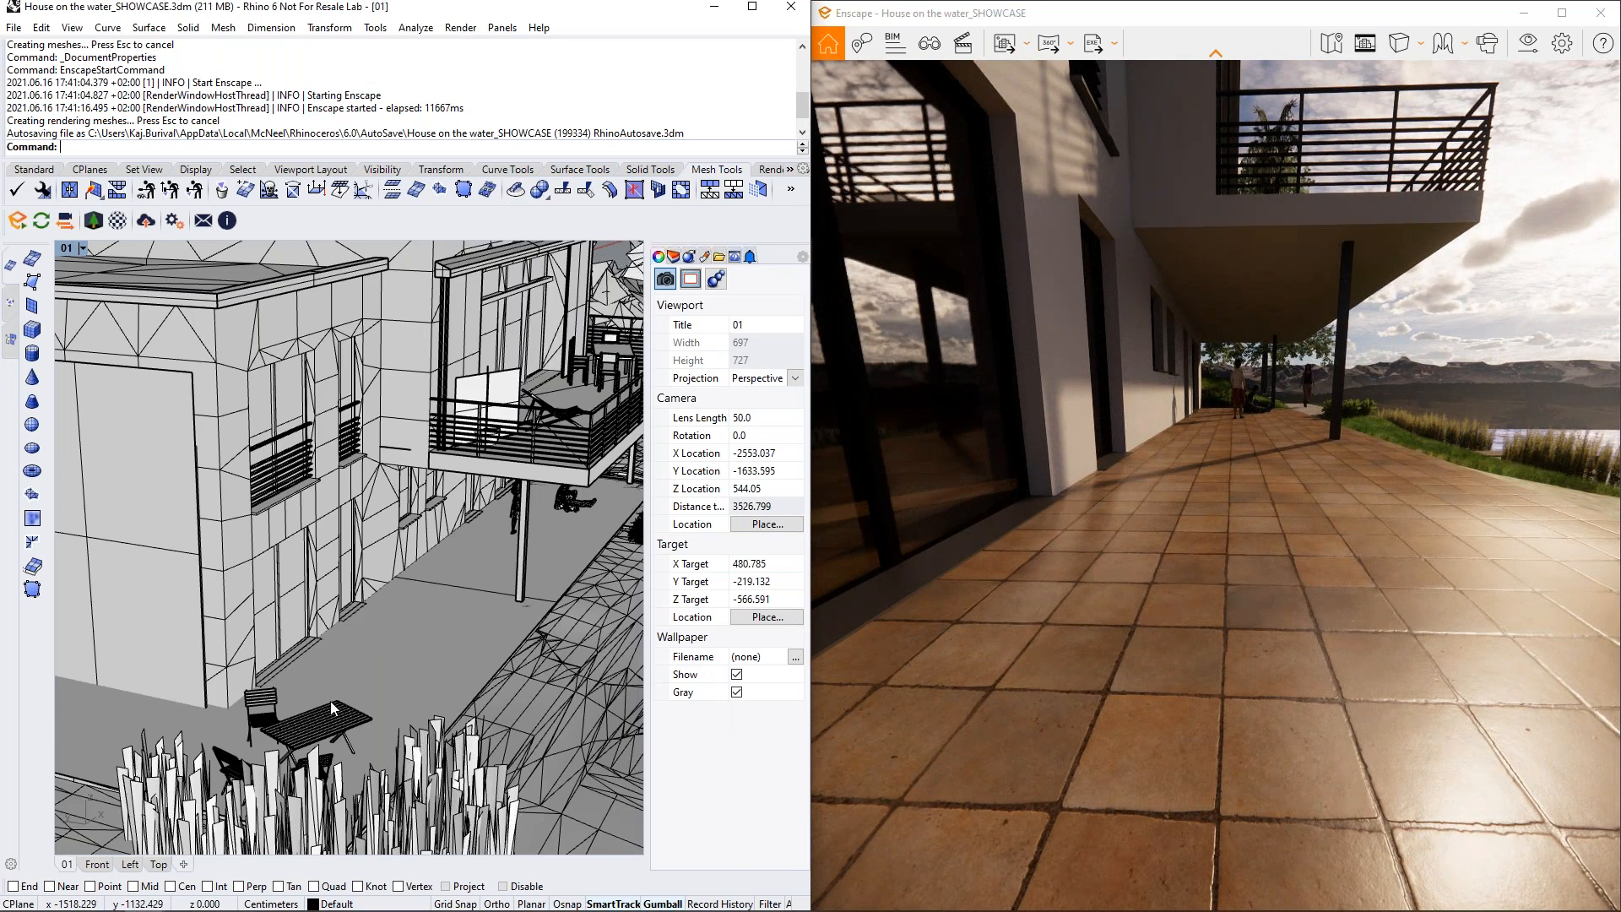
right_drag(1129, 616, 540, 616)
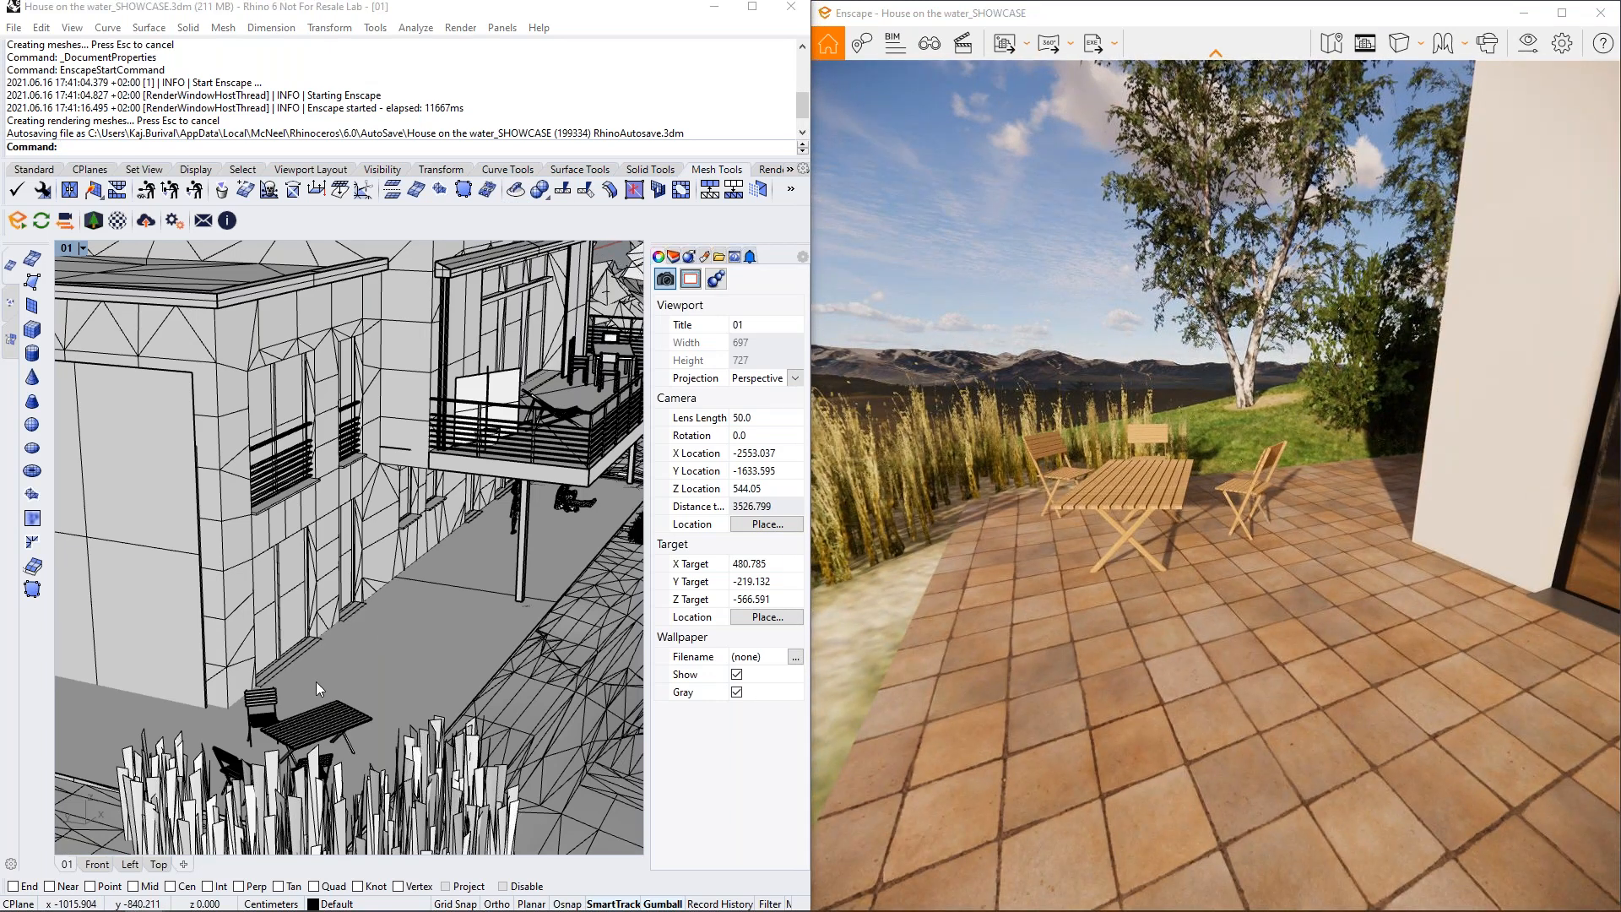
click(329, 731)
drag(329, 731, 427, 677)
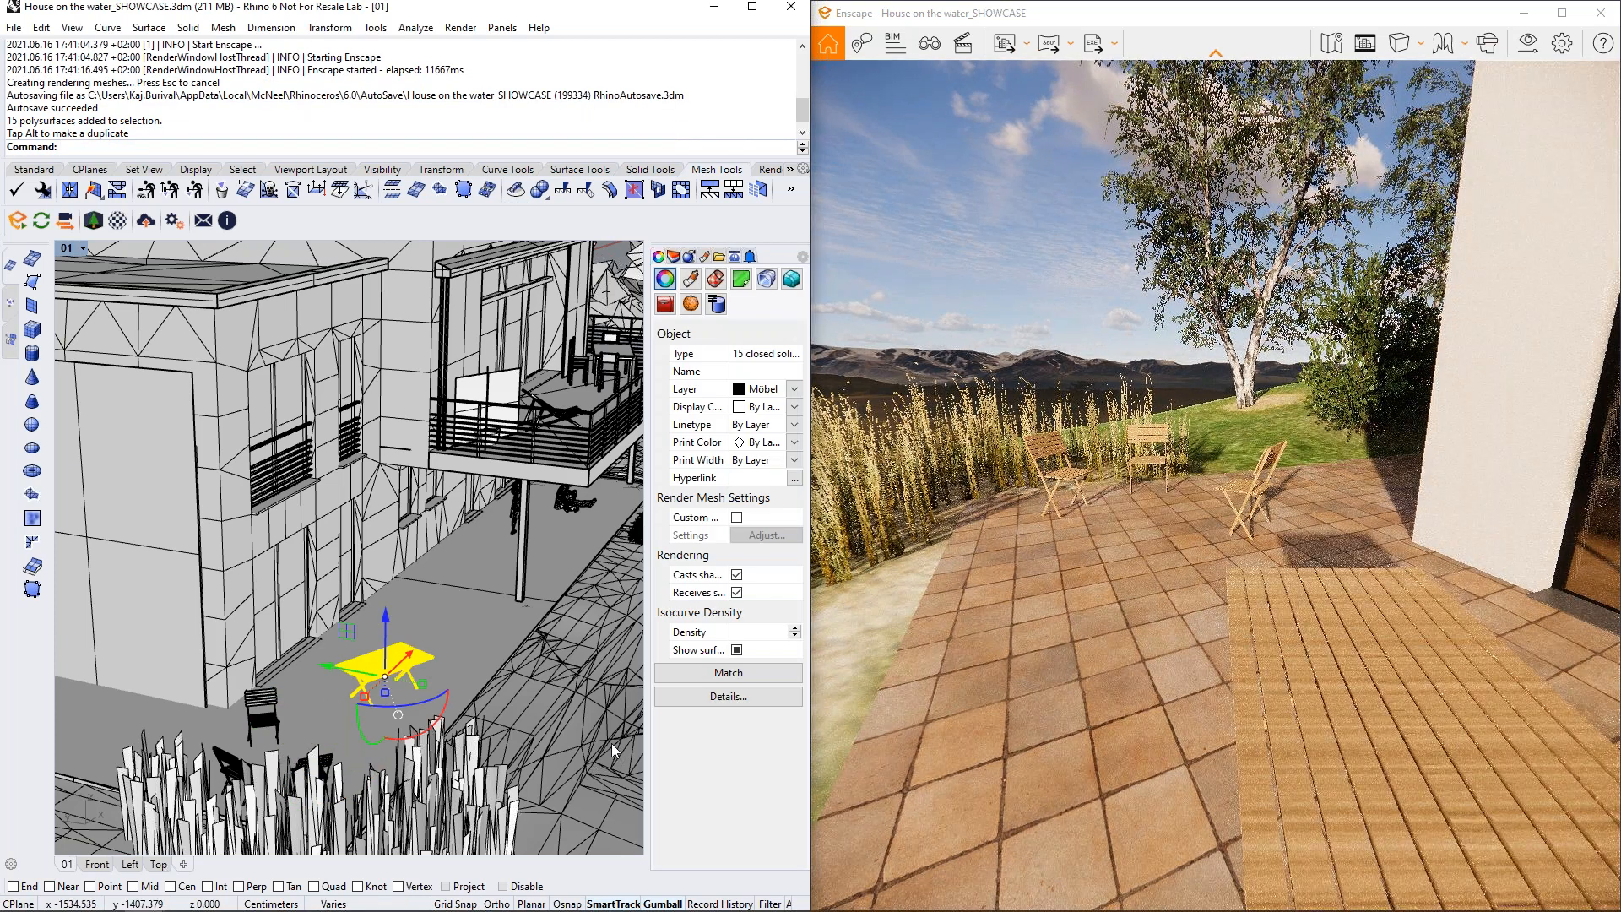
drag(408, 657, 353, 701)
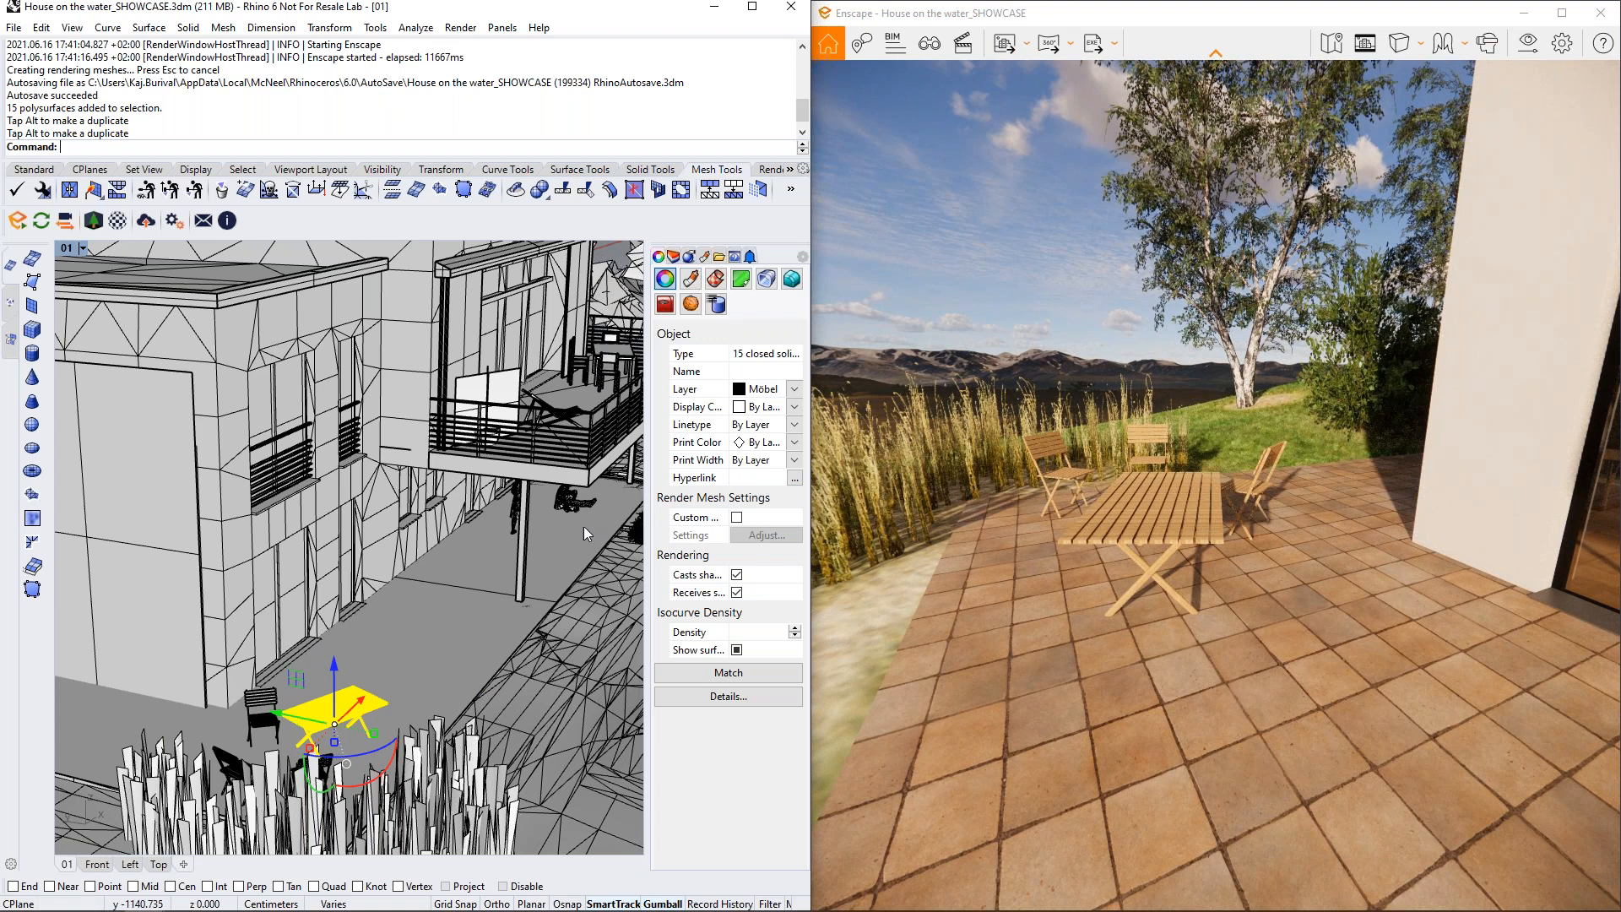
Select the terrace floor surface in Rhino and show its material settings wide enough to read the texture names, with the tiles in Enscape's view
click(513, 624)
click(689, 287)
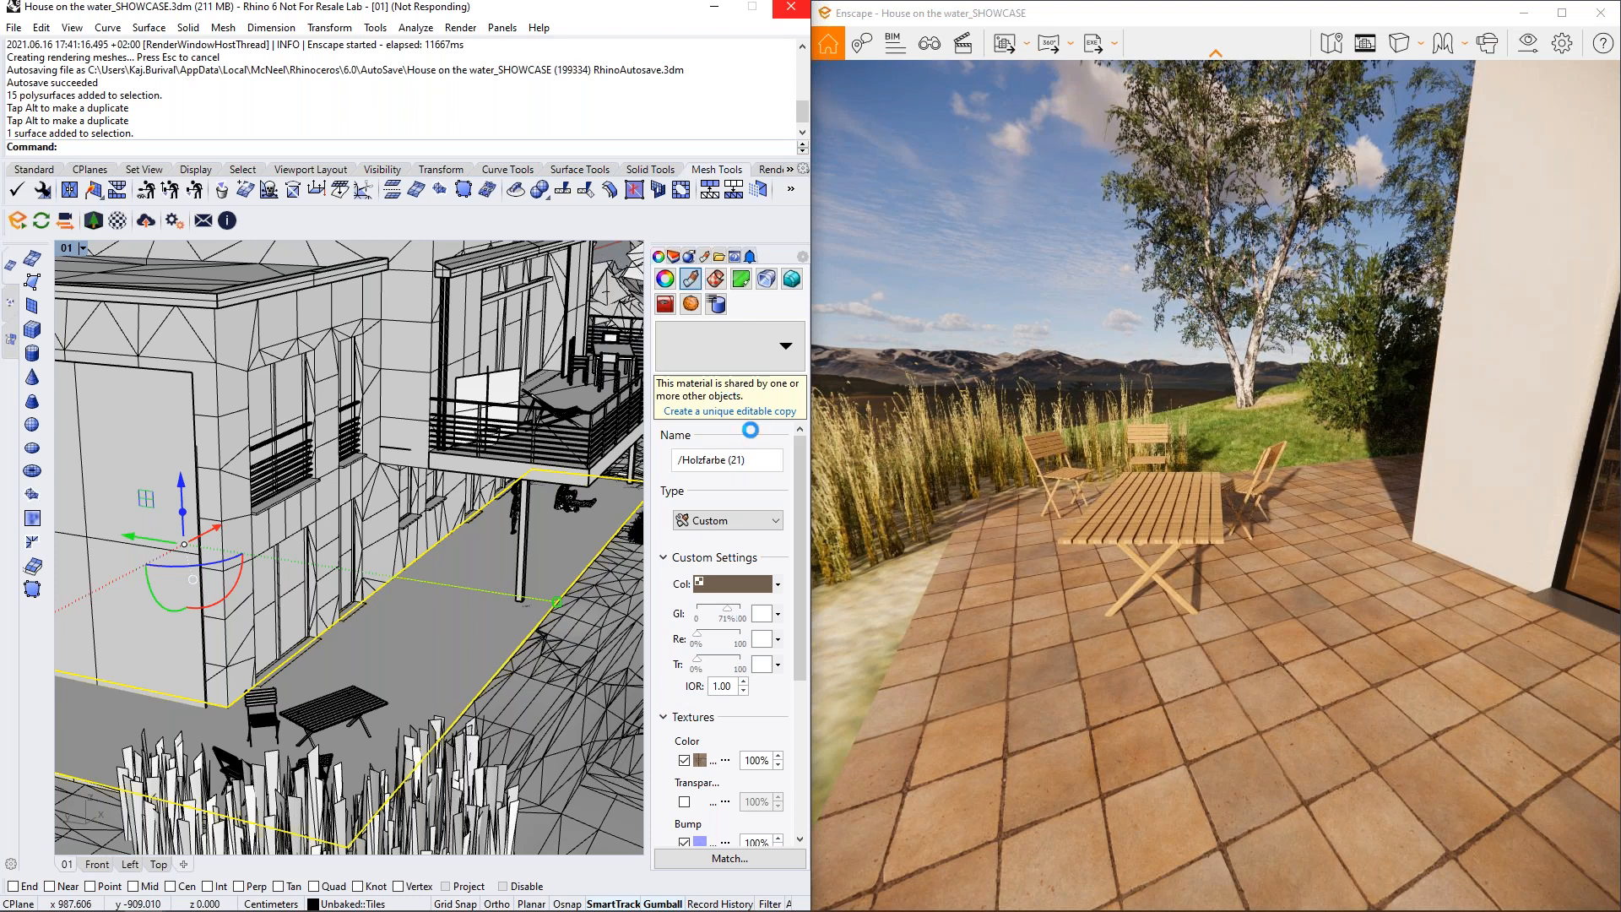
scroll(779, 567, down, 2)
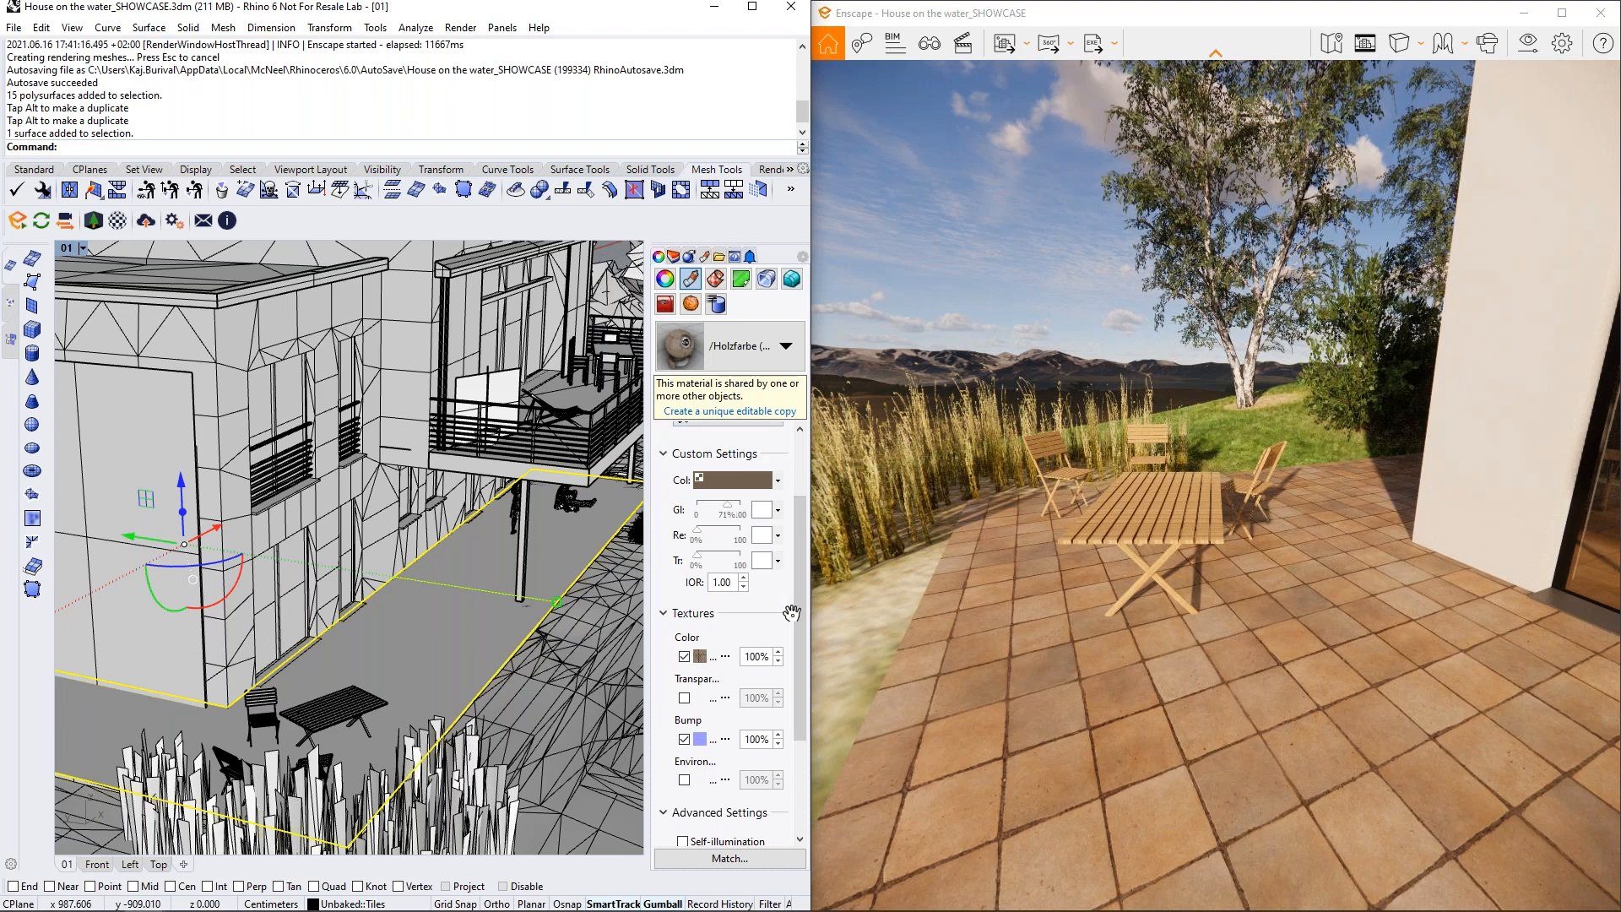
drag(1266, 743, 890, 681)
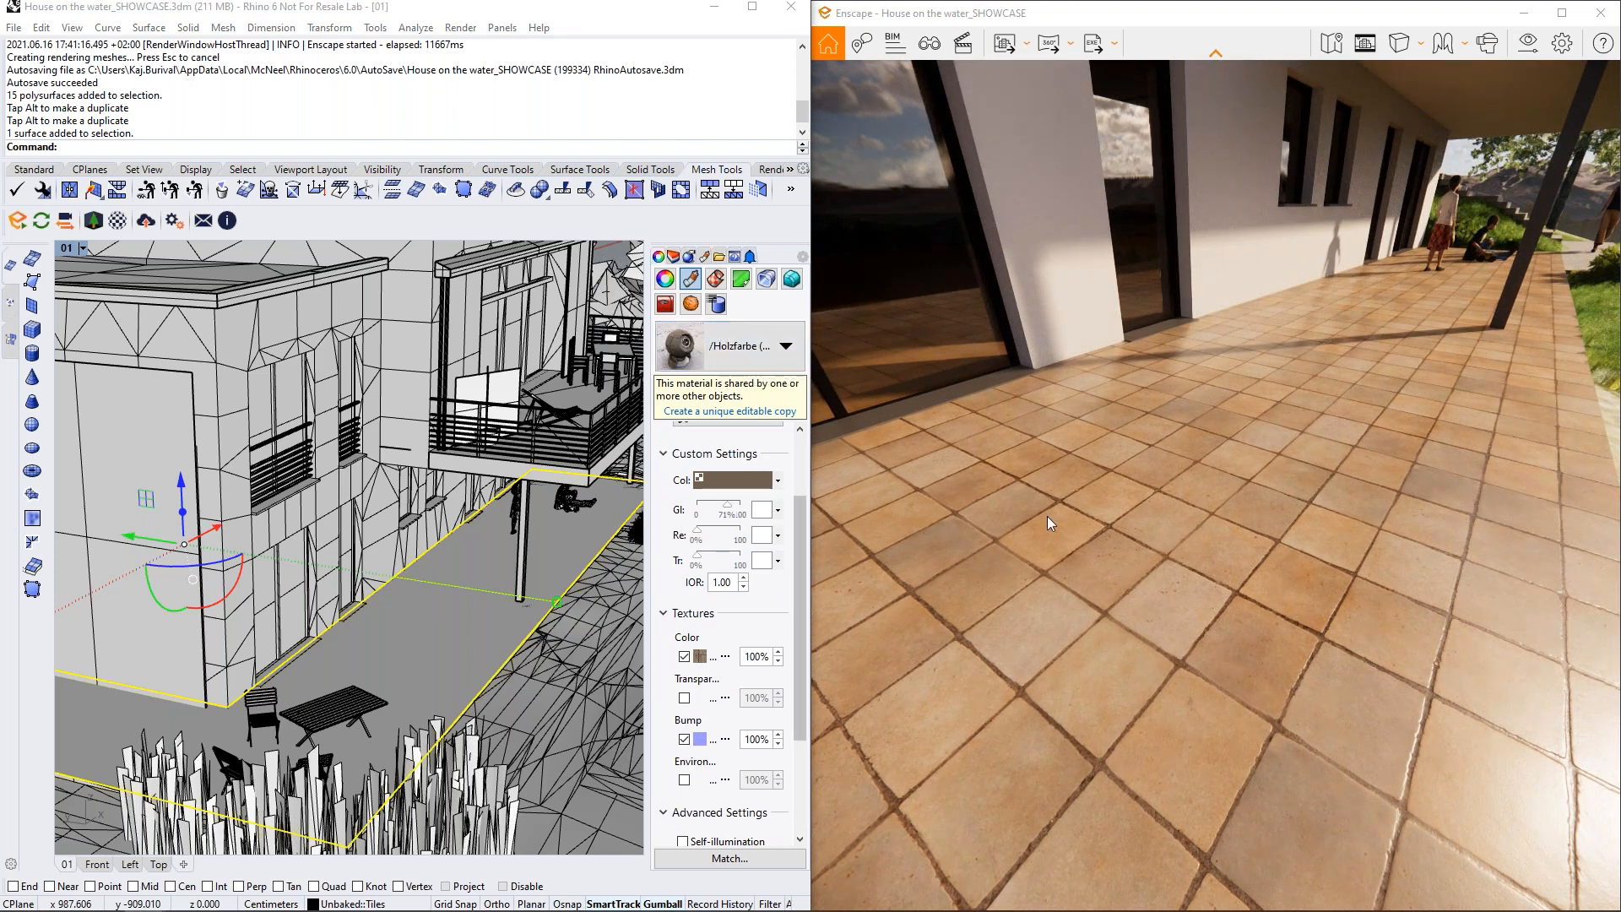
right_drag(1013, 624, 1165, 604)
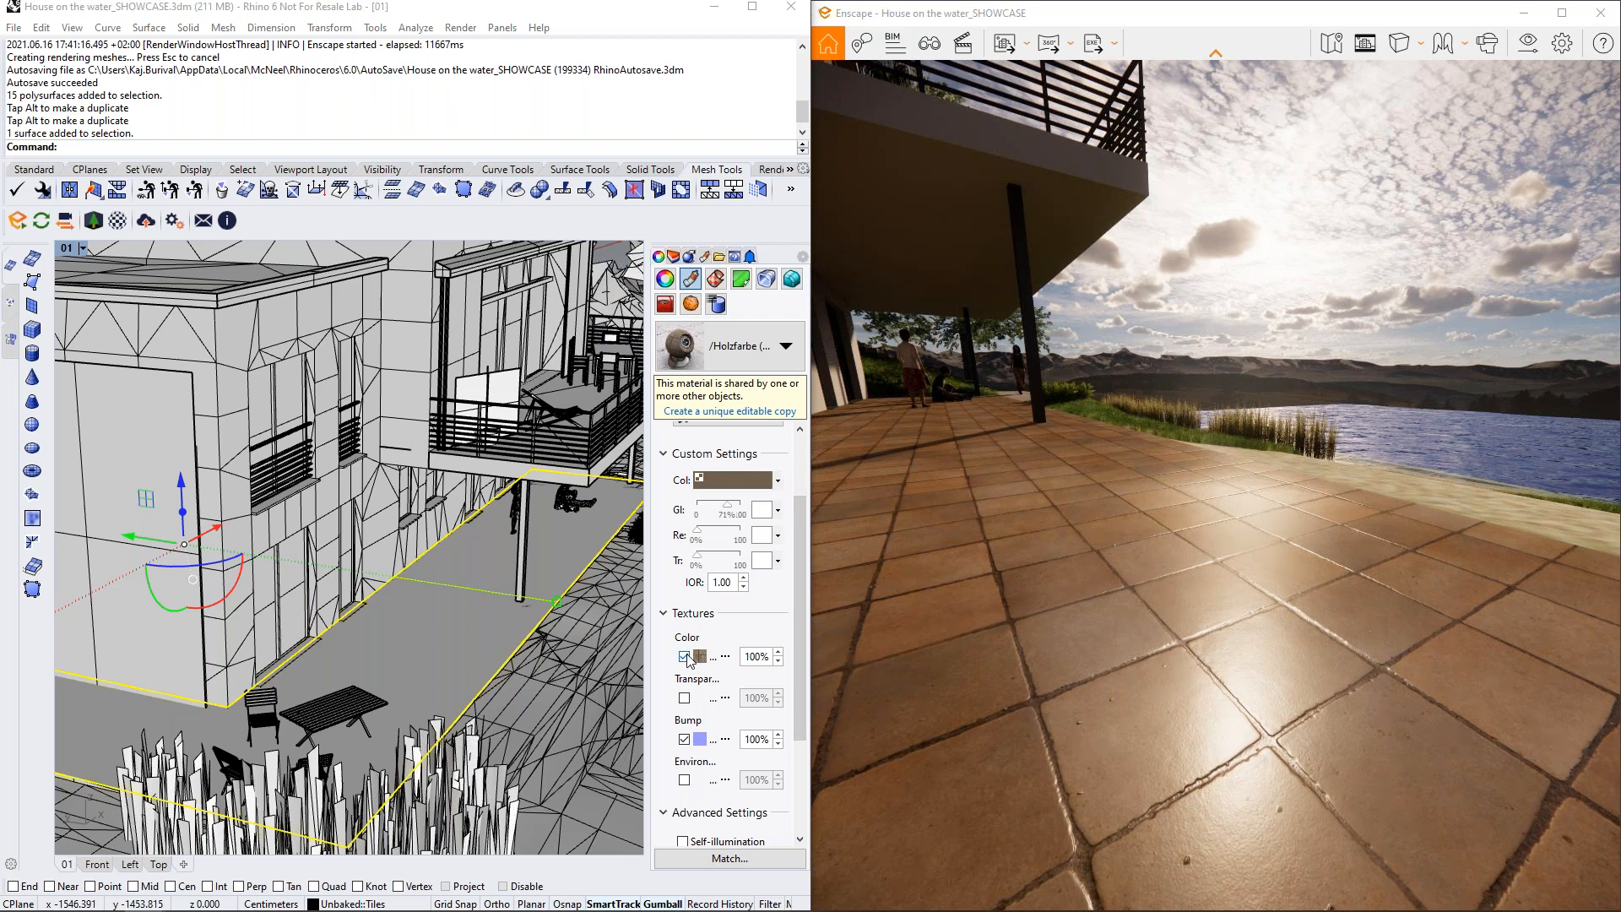
scroll(688, 660, down, 2)
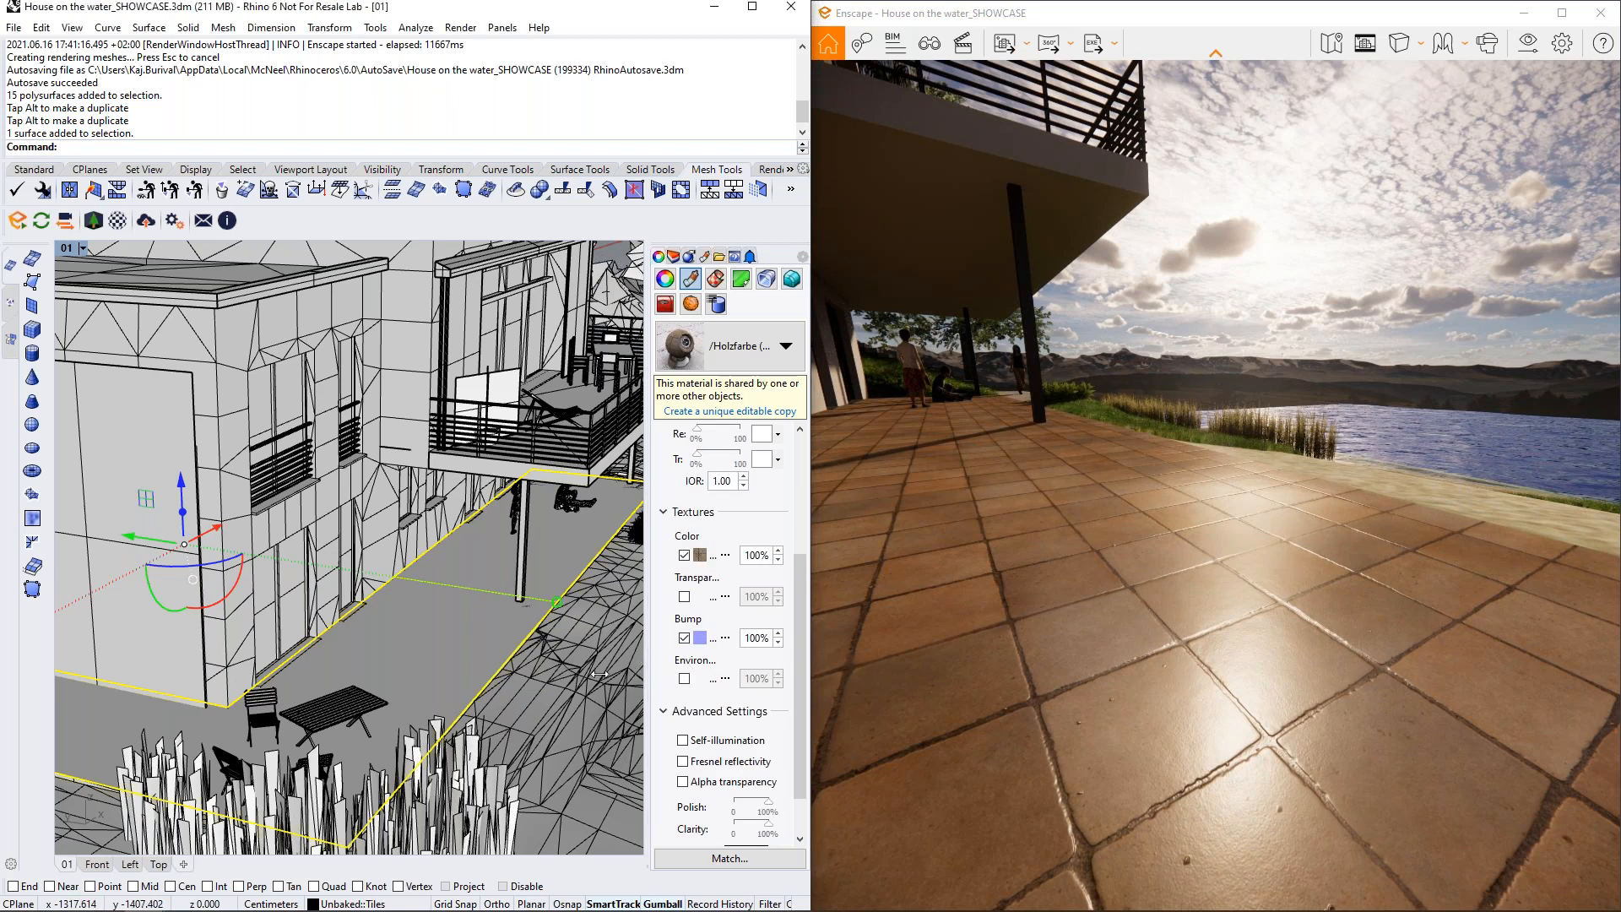
drag(598, 673, 587, 675)
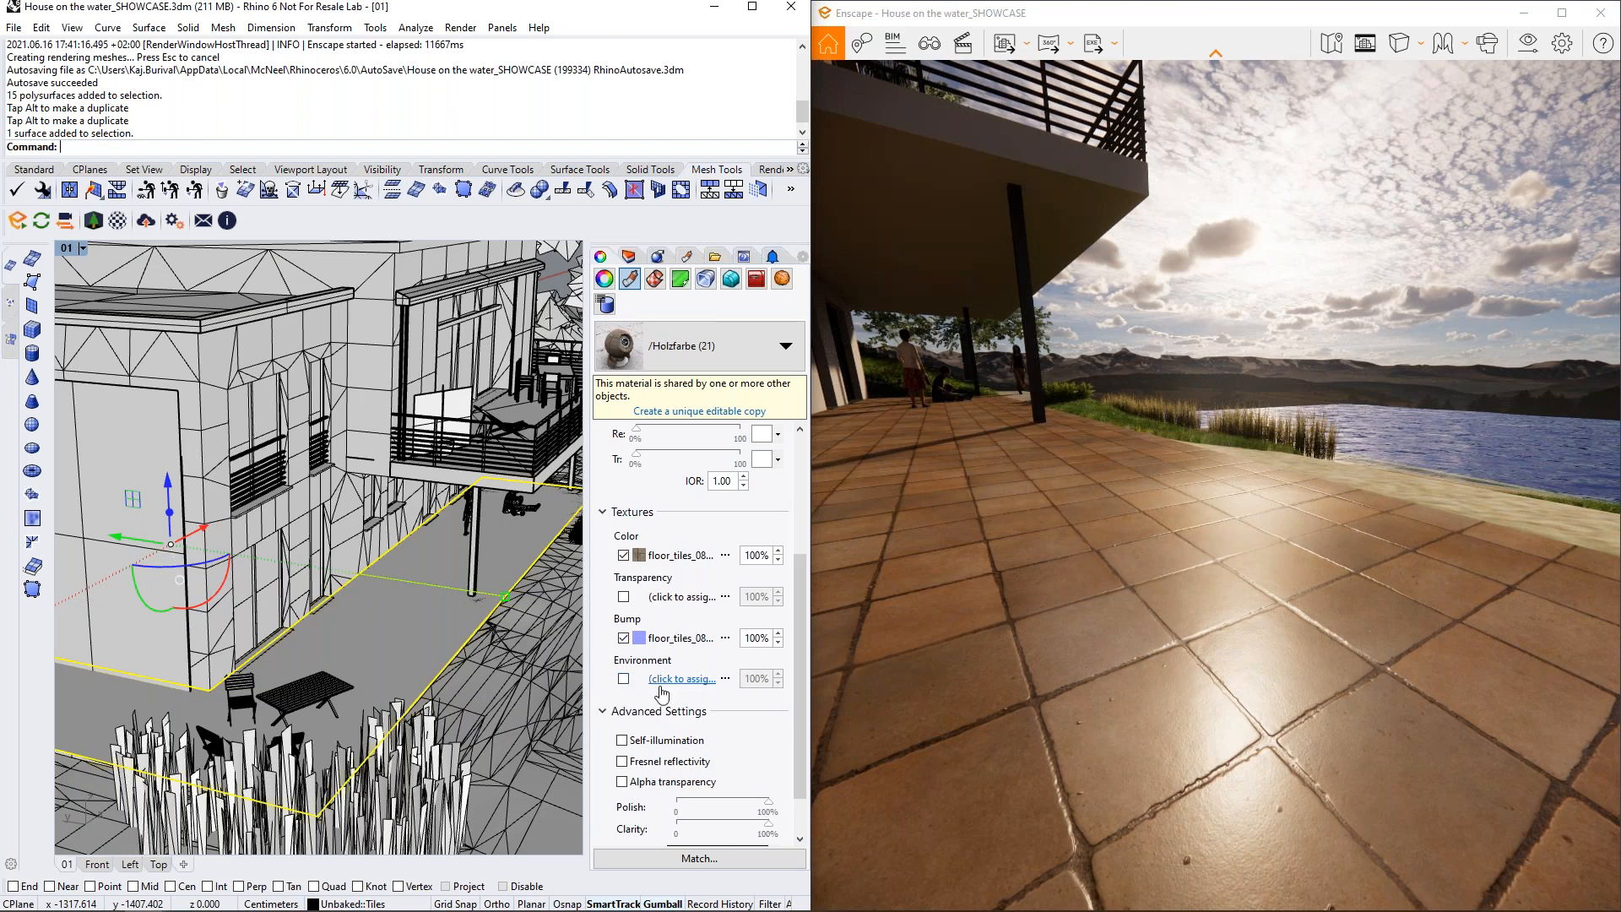
scroll(667, 658, up, 5)
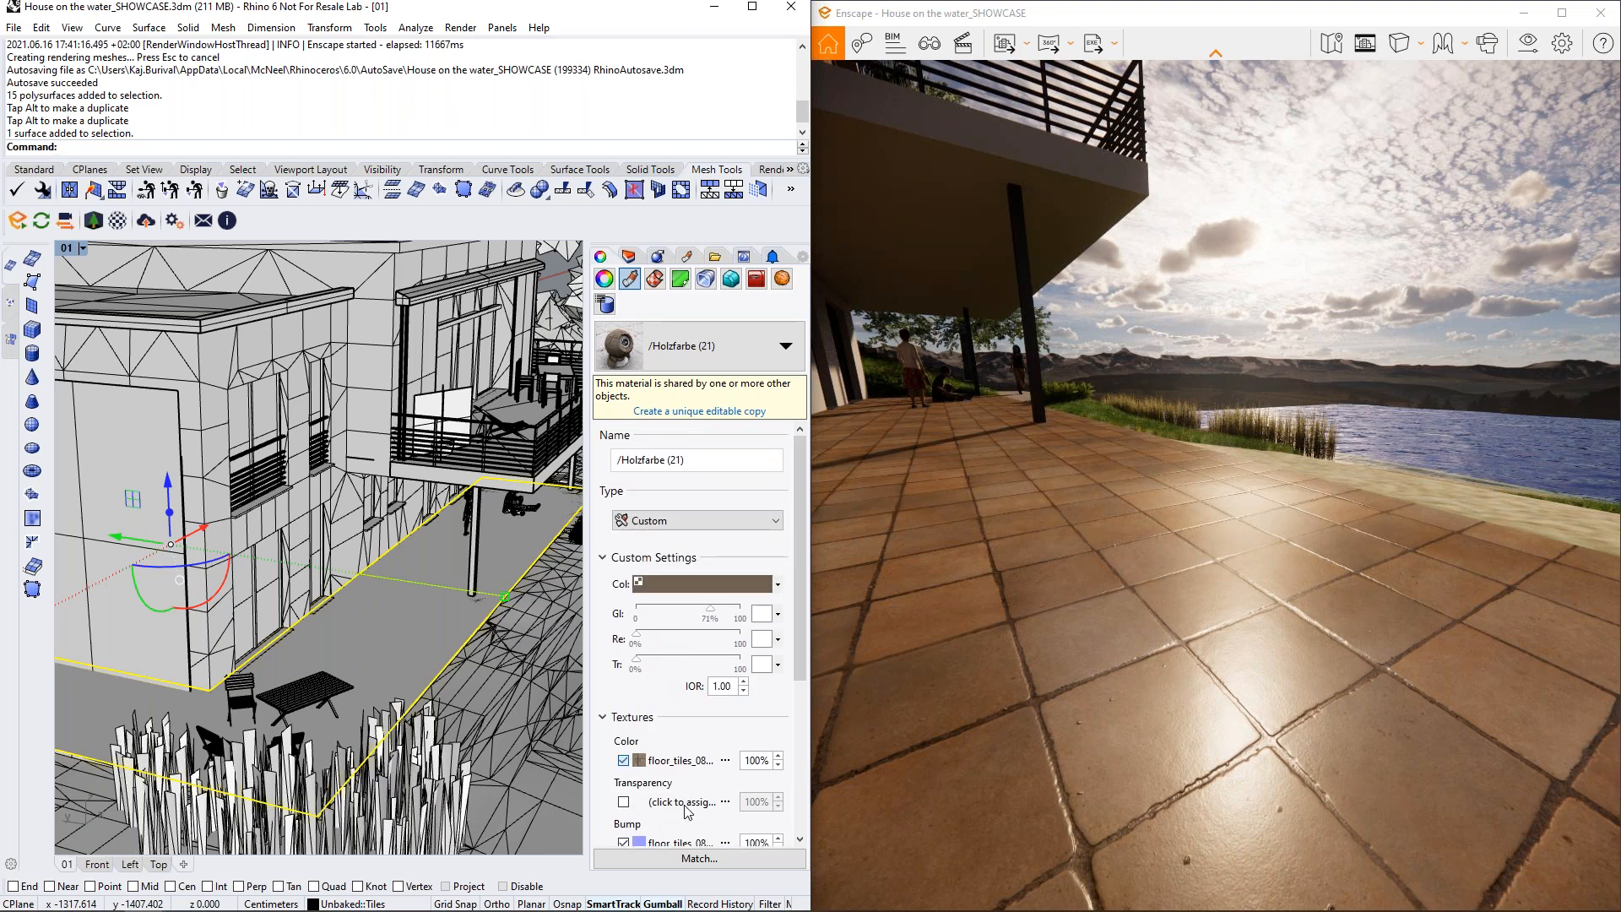
Disable the Color and Bump textures of the terrace floor material /Holzfarbe (21)
click(622, 760)
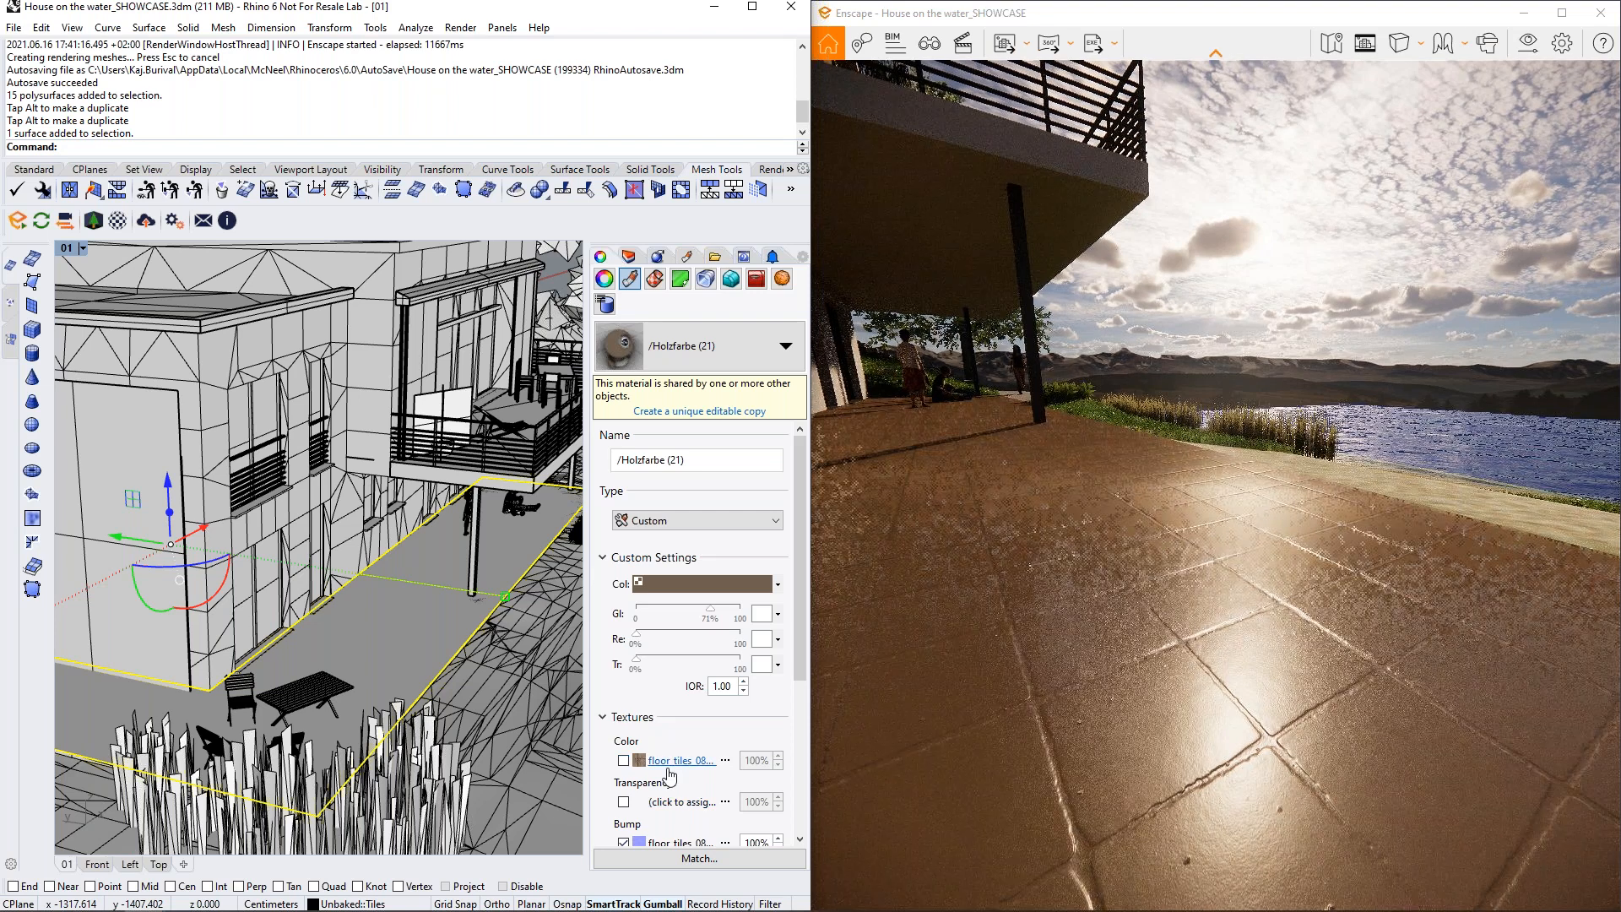
scroll(646, 775, down, 2)
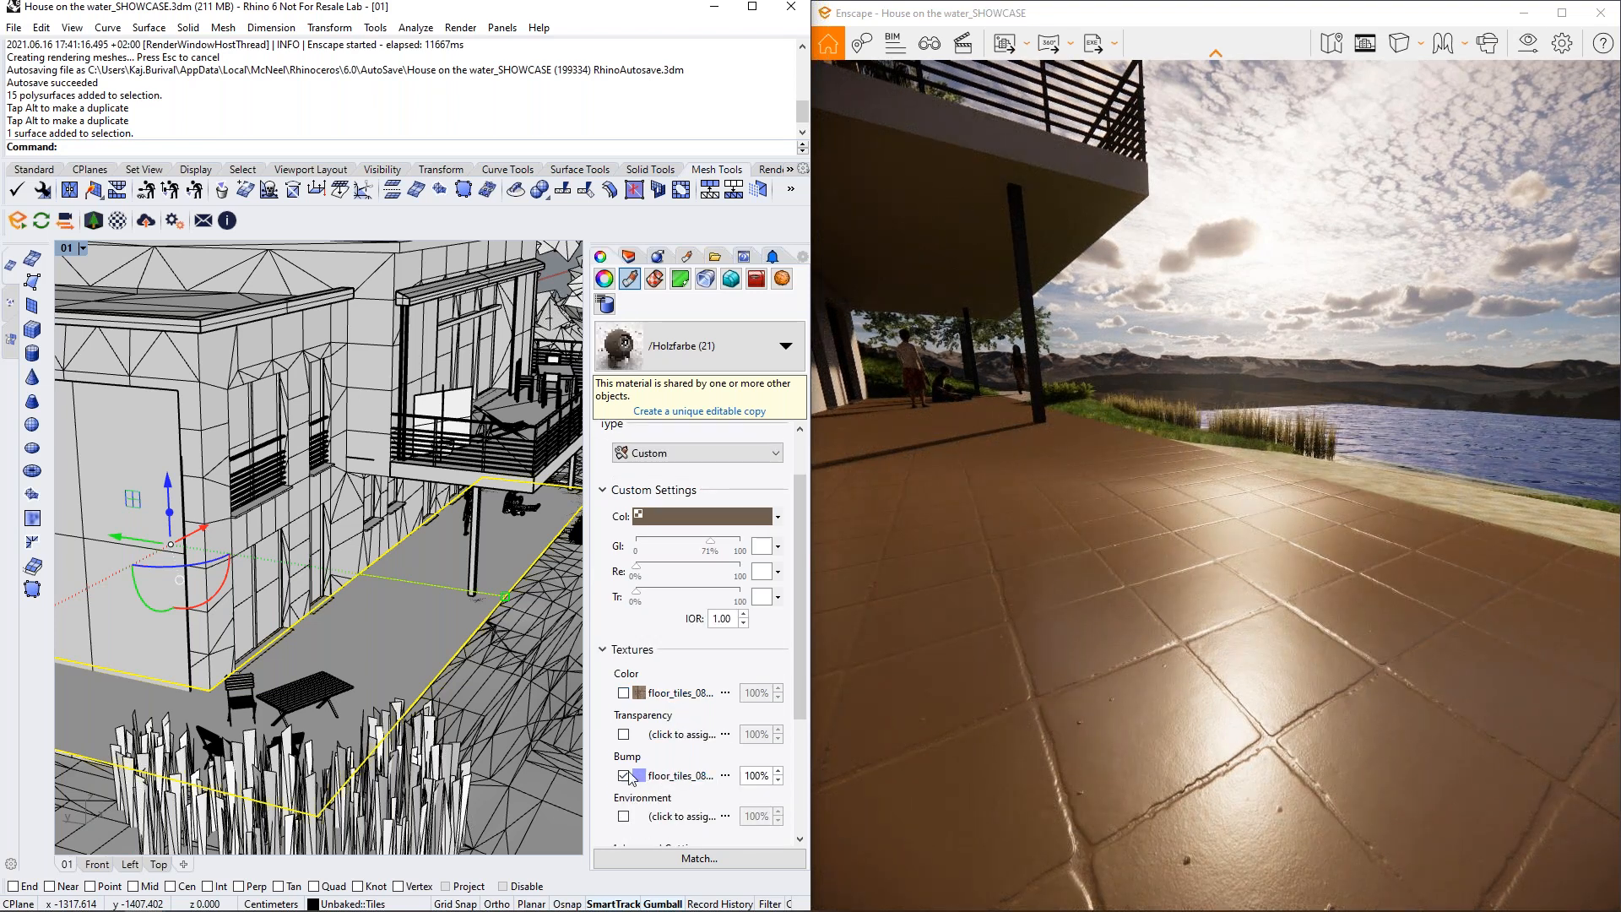
click(624, 775)
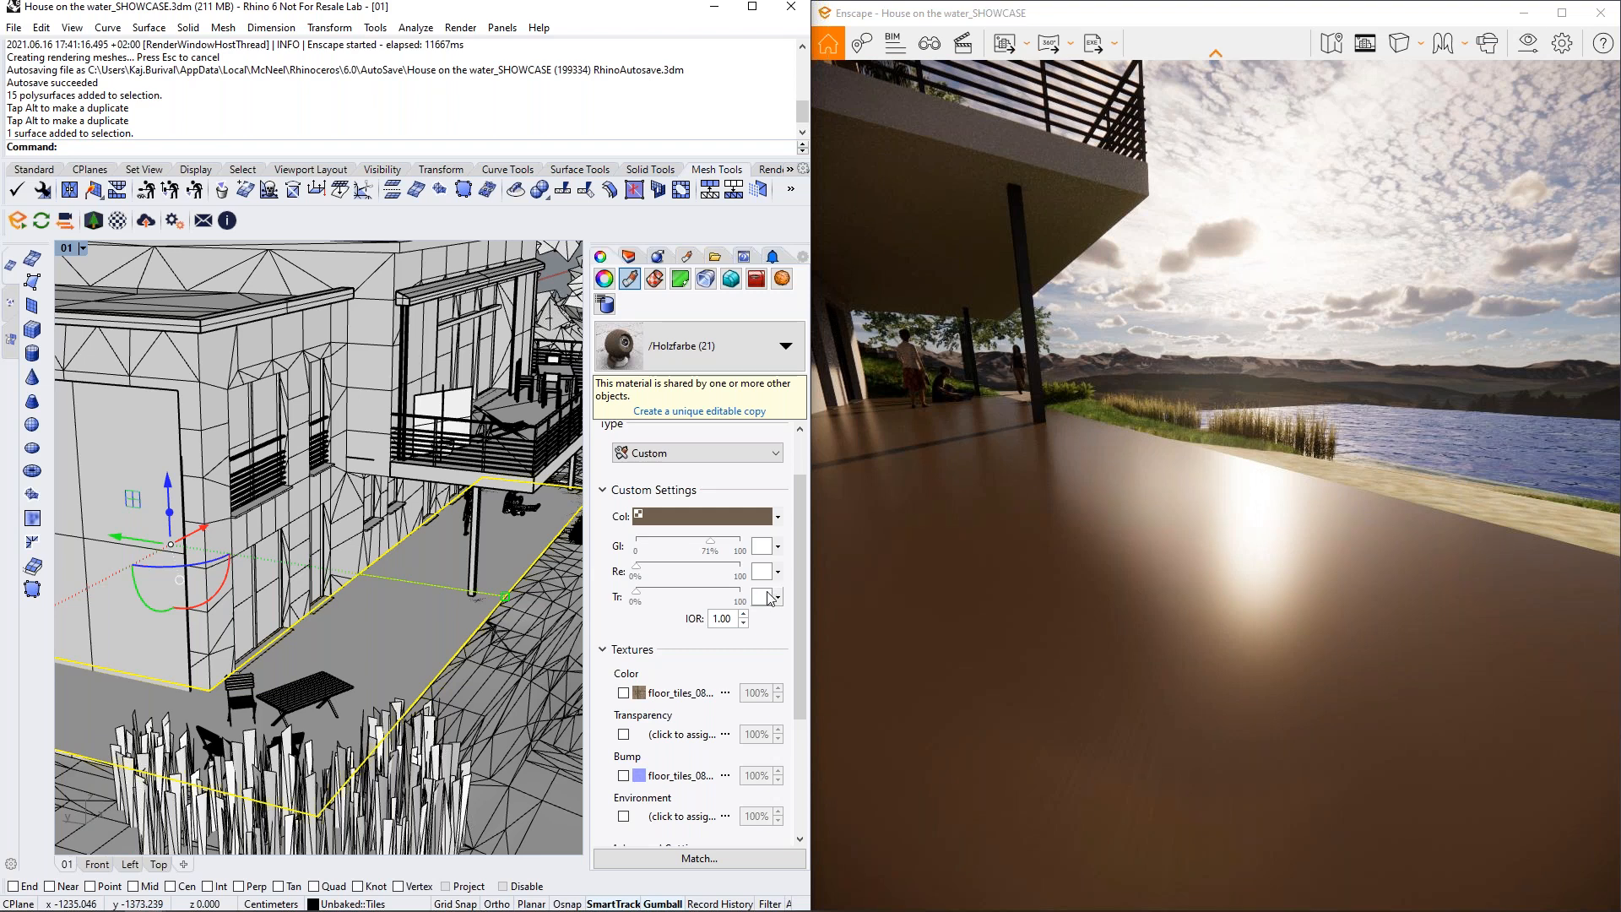
Set the custom color of the terrace floor material /Holzfarbe (21) to green
drag(803, 603, 802, 553)
click(721, 585)
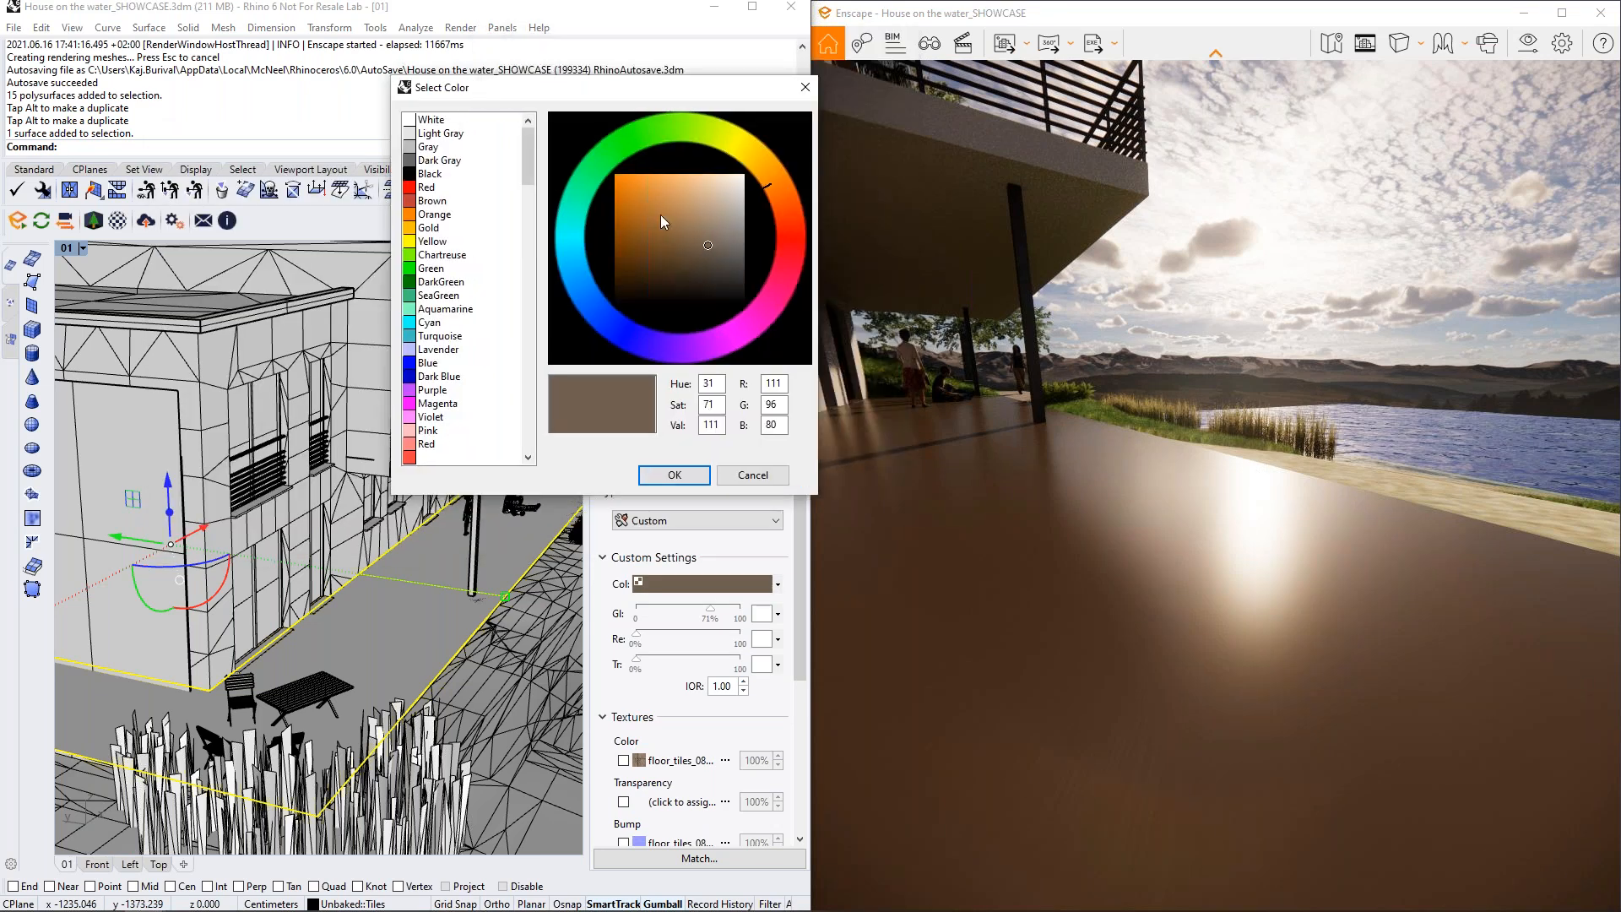
click(641, 147)
click(648, 221)
click(672, 475)
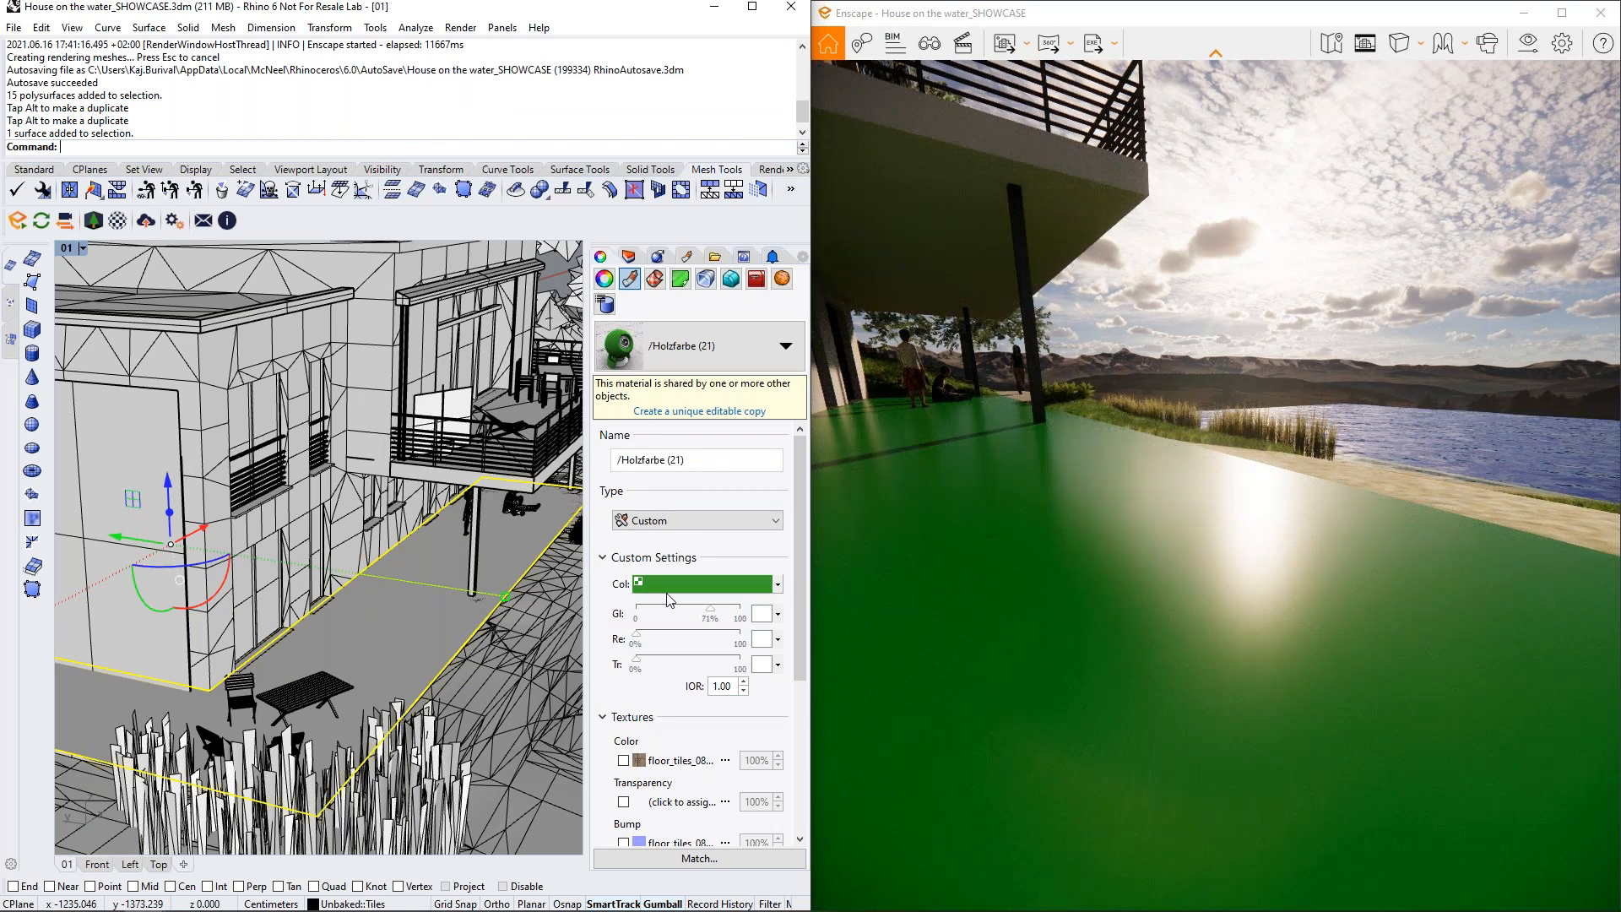
Raise the gloss finish of the terrace floor material to 100% and bring it back down to 31%
right_drag(1123, 591, 1209, 531)
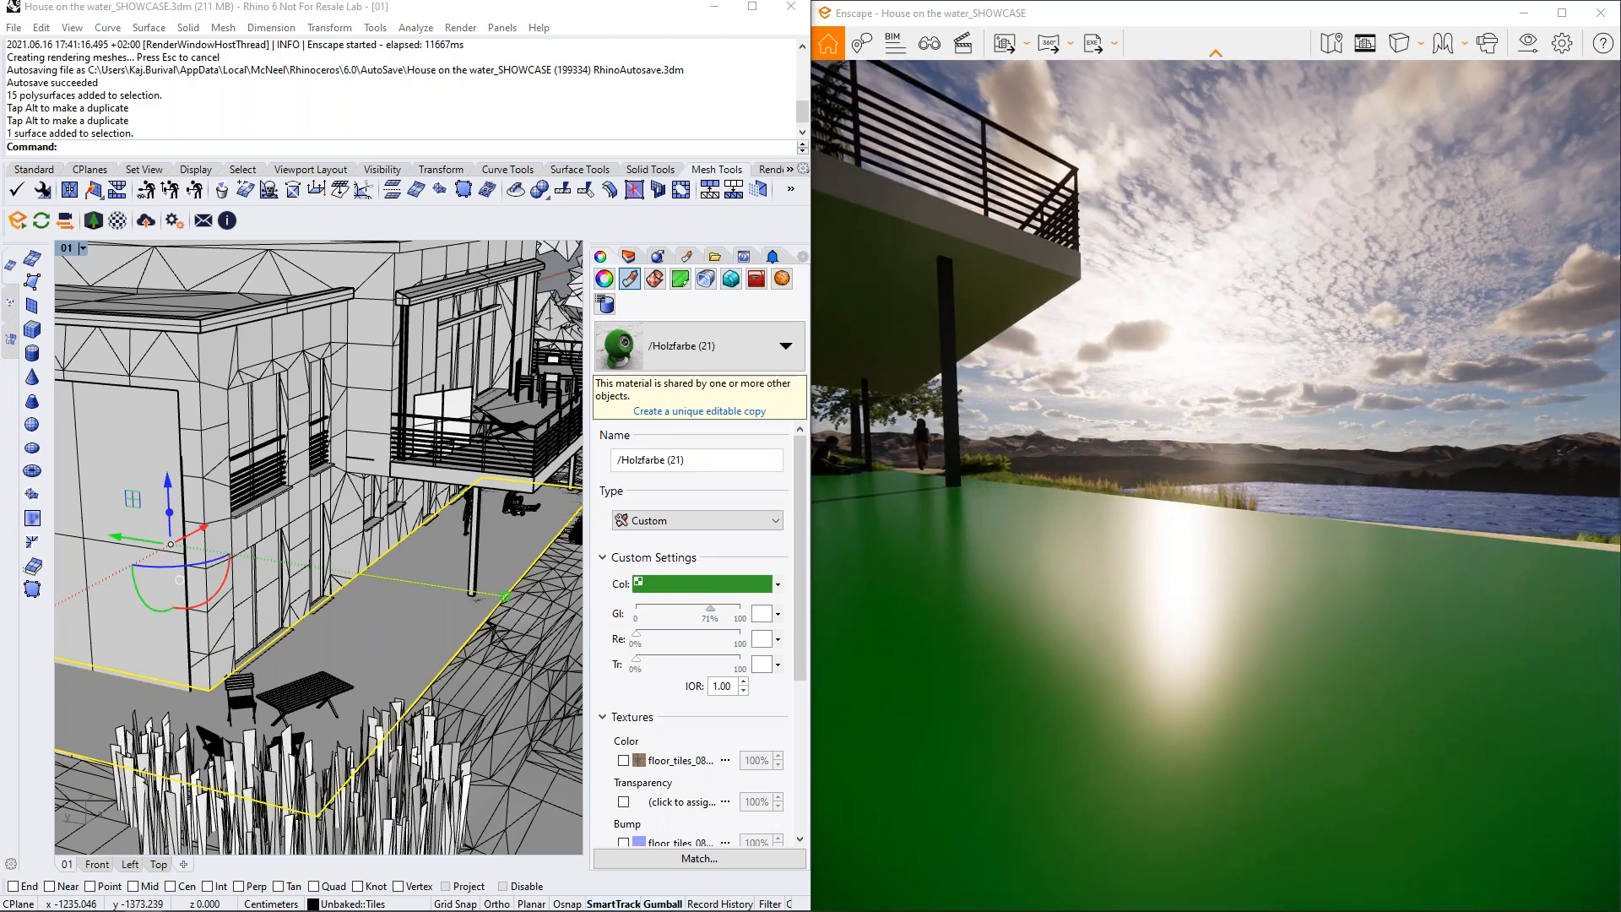
drag(710, 608, 743, 610)
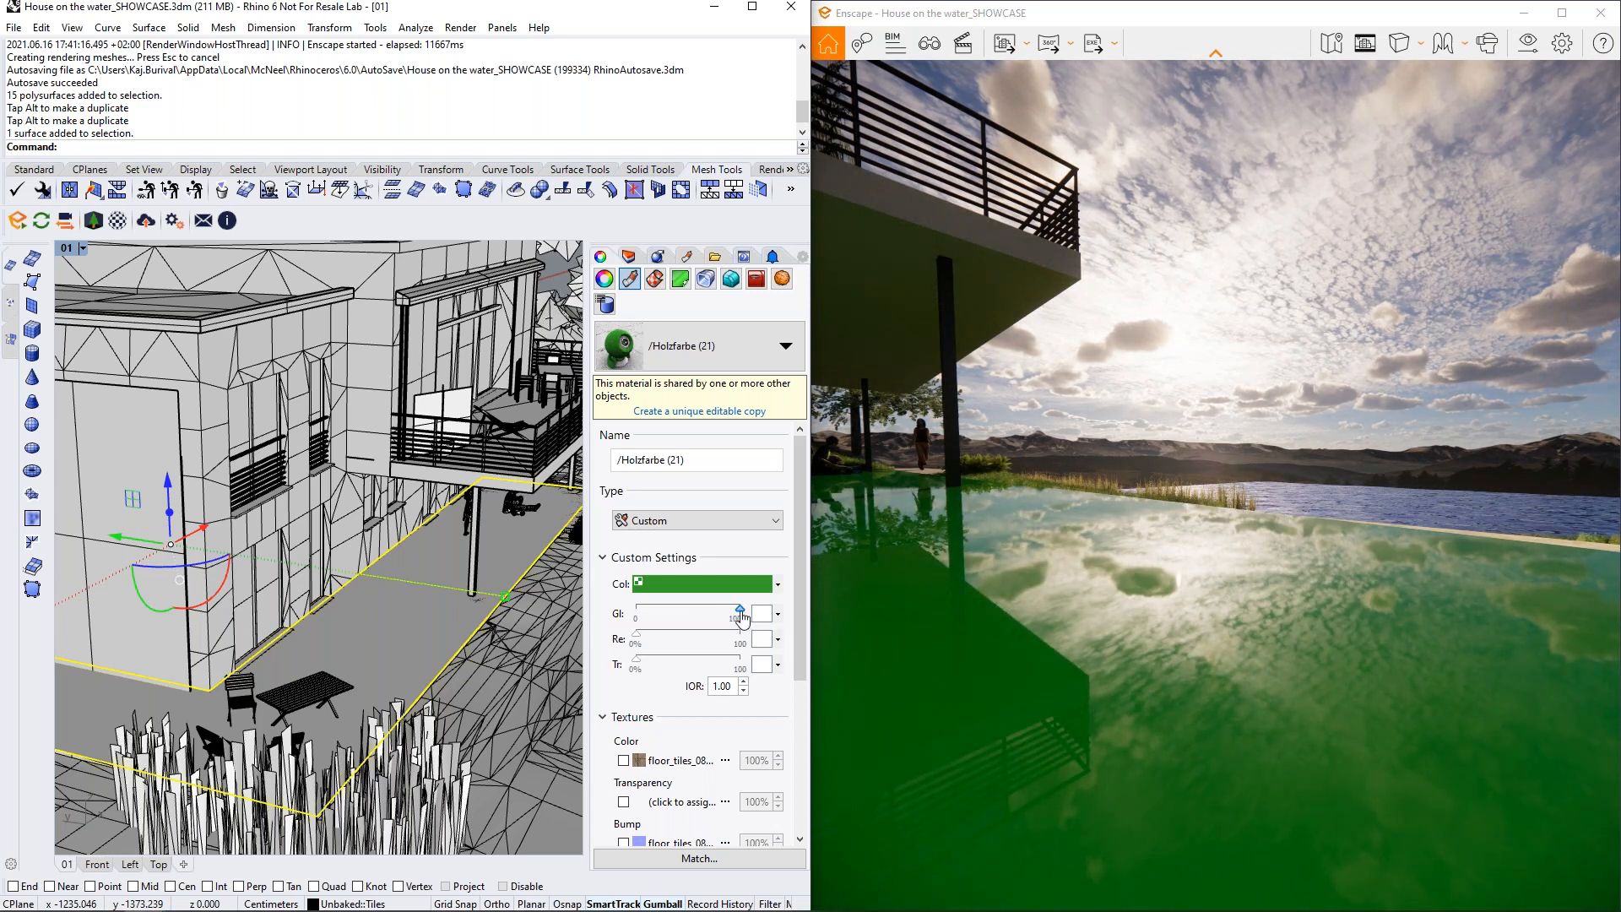
drag(741, 619, 664, 615)
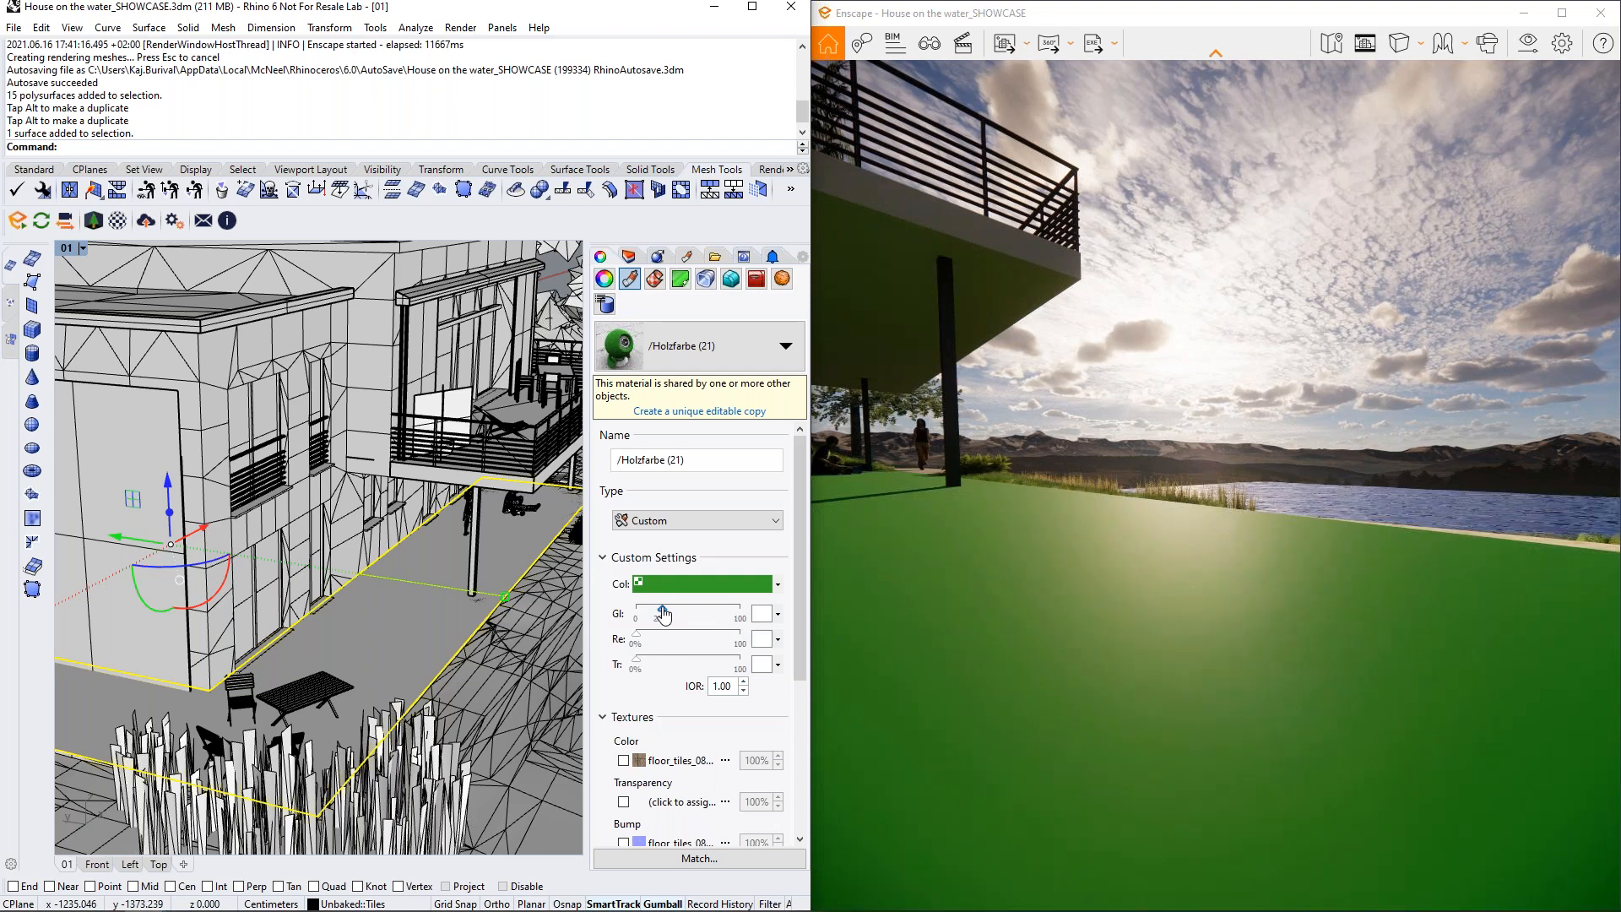
drag(665, 615, 669, 614)
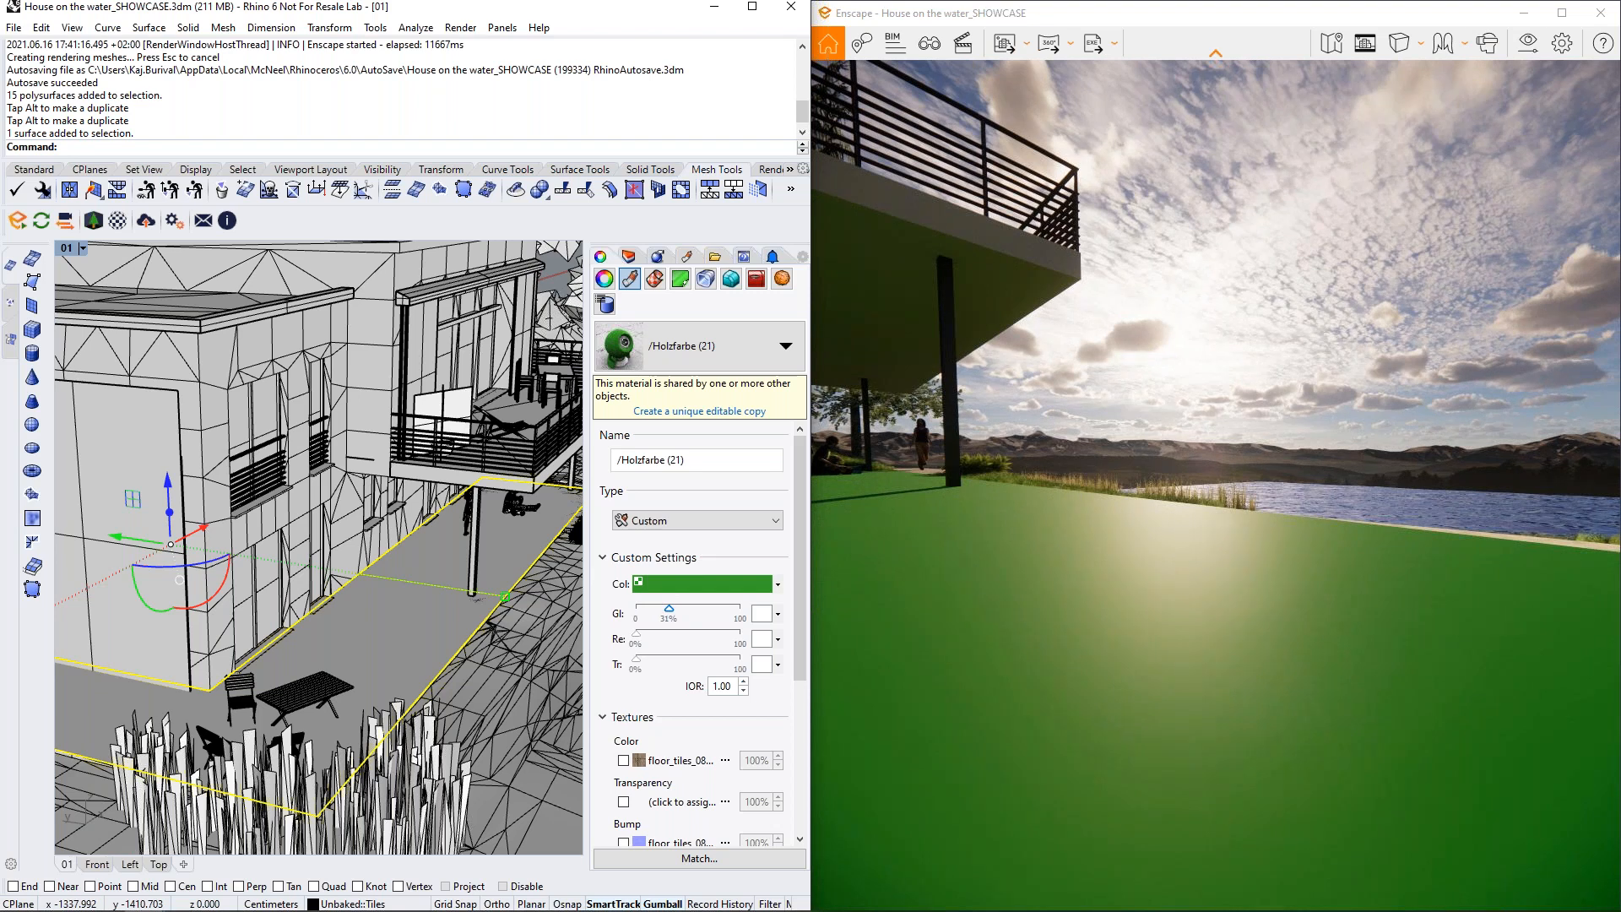
Set the terrace floor material's gloss finish to 77%, raise it to 91%, and set the reflectivity to 100%
right_drag(1005, 616, 1111, 687)
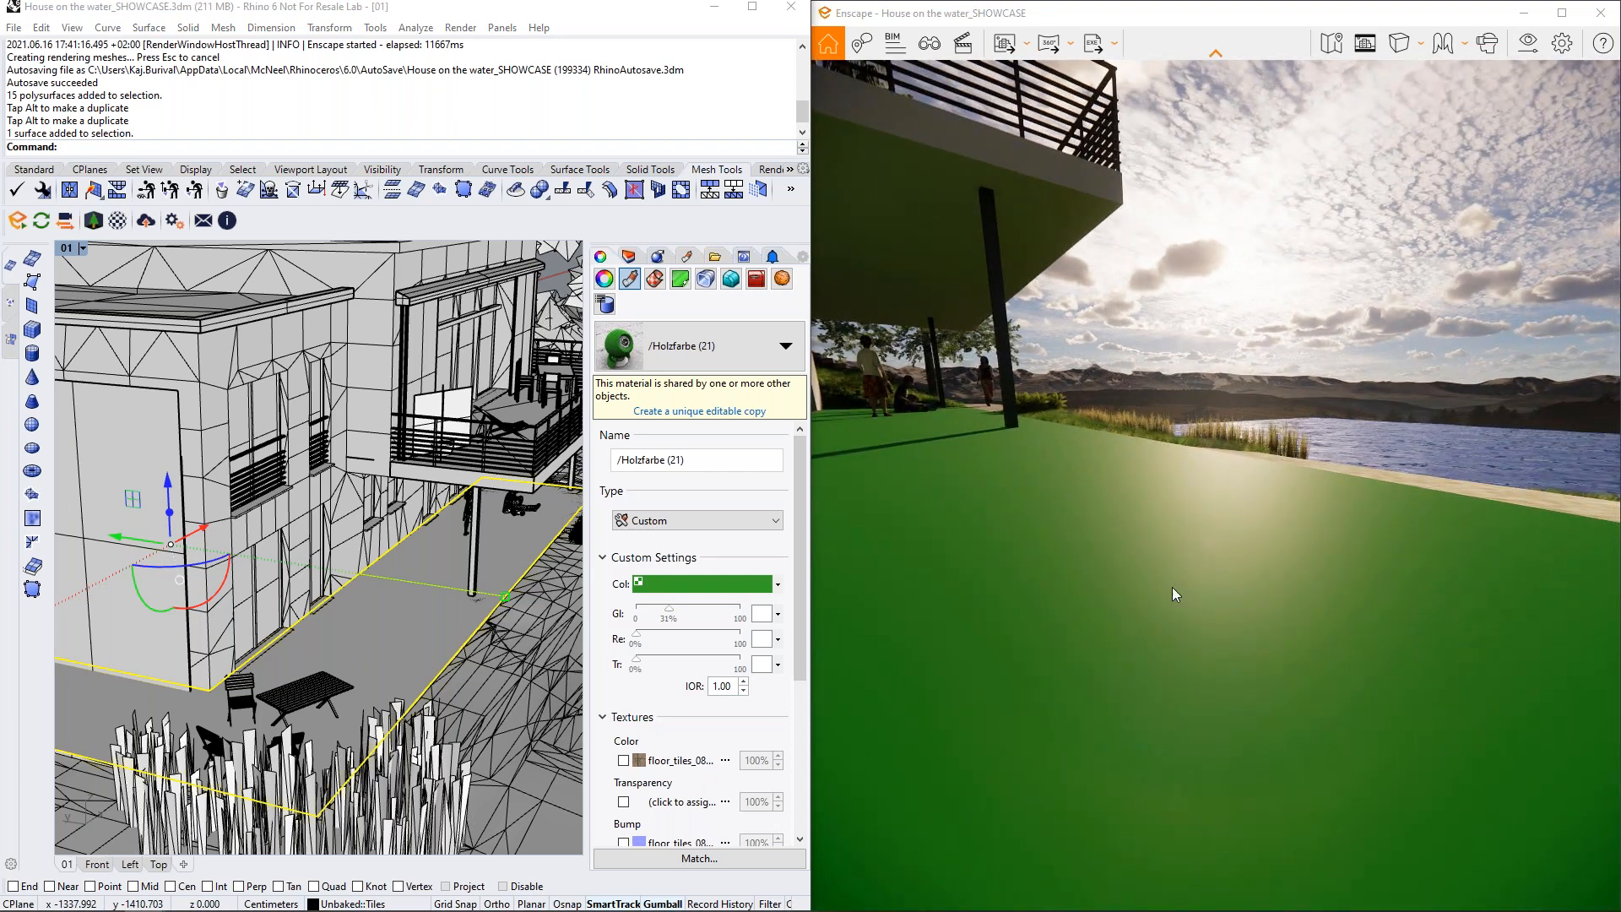
drag(1204, 571, 1318, 643)
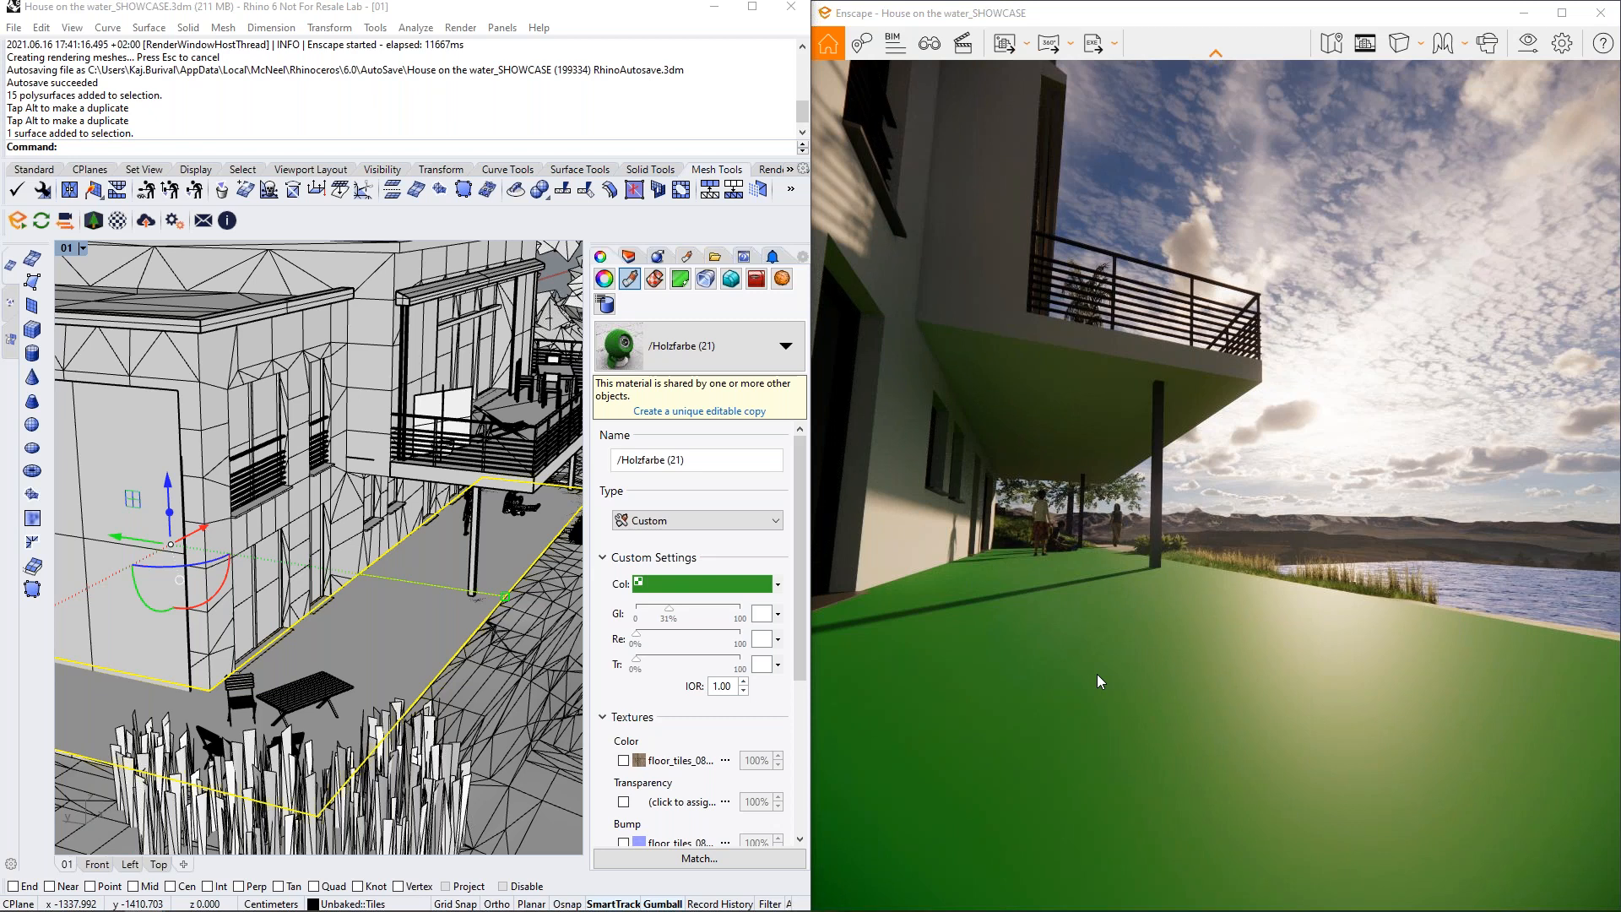
drag(1124, 687, 1080, 782)
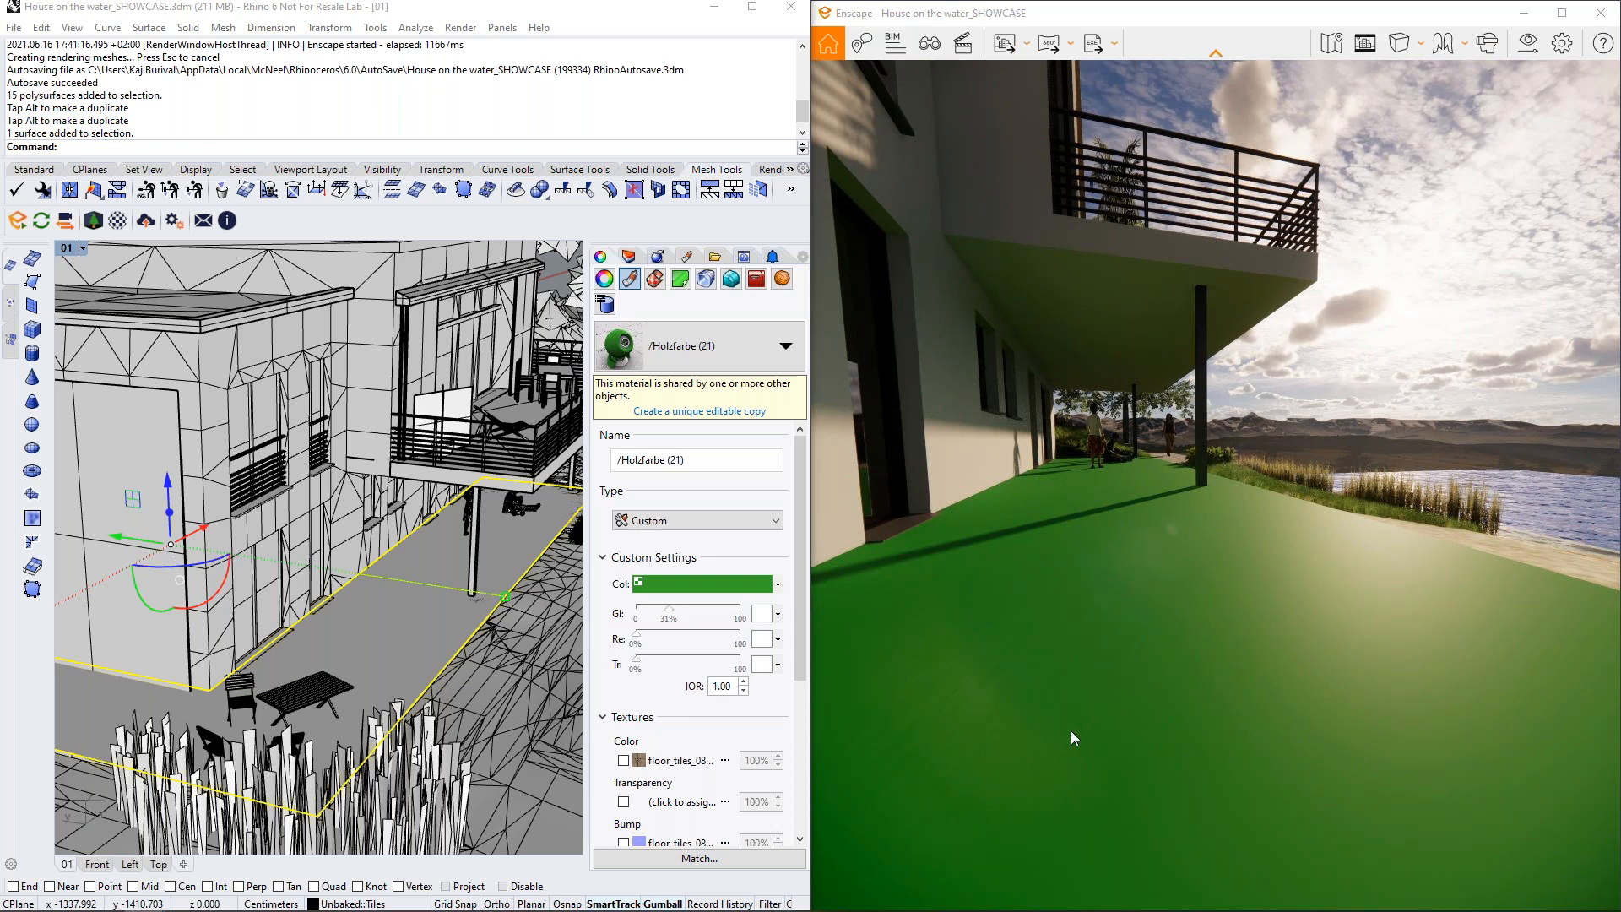
right_drag(1214, 613, 1345, 573)
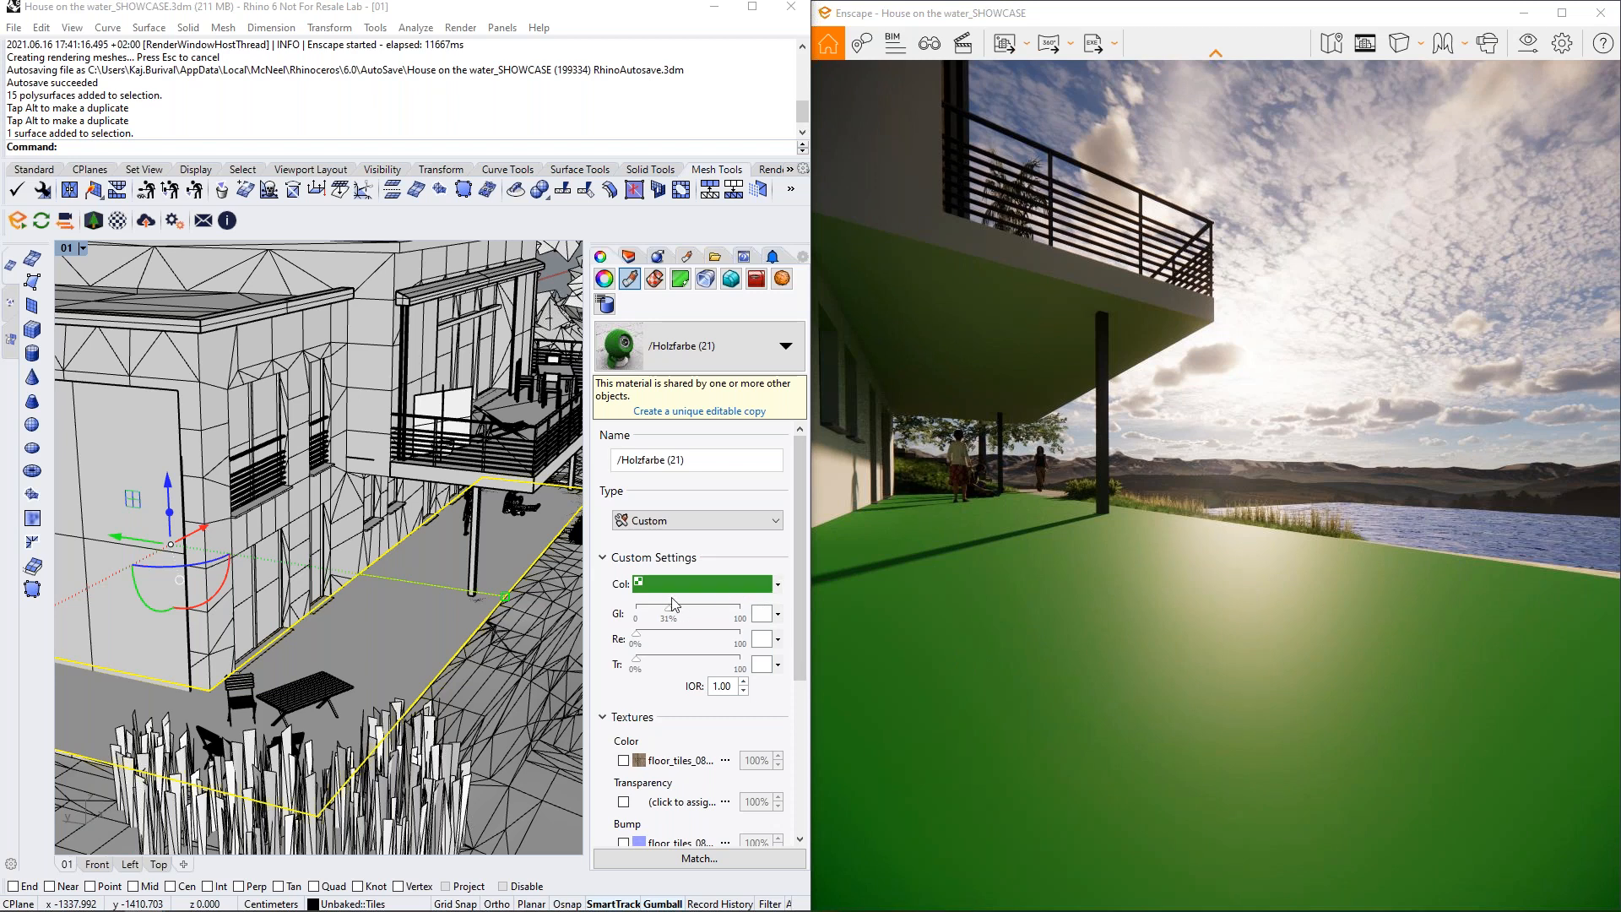
drag(668, 608, 715, 609)
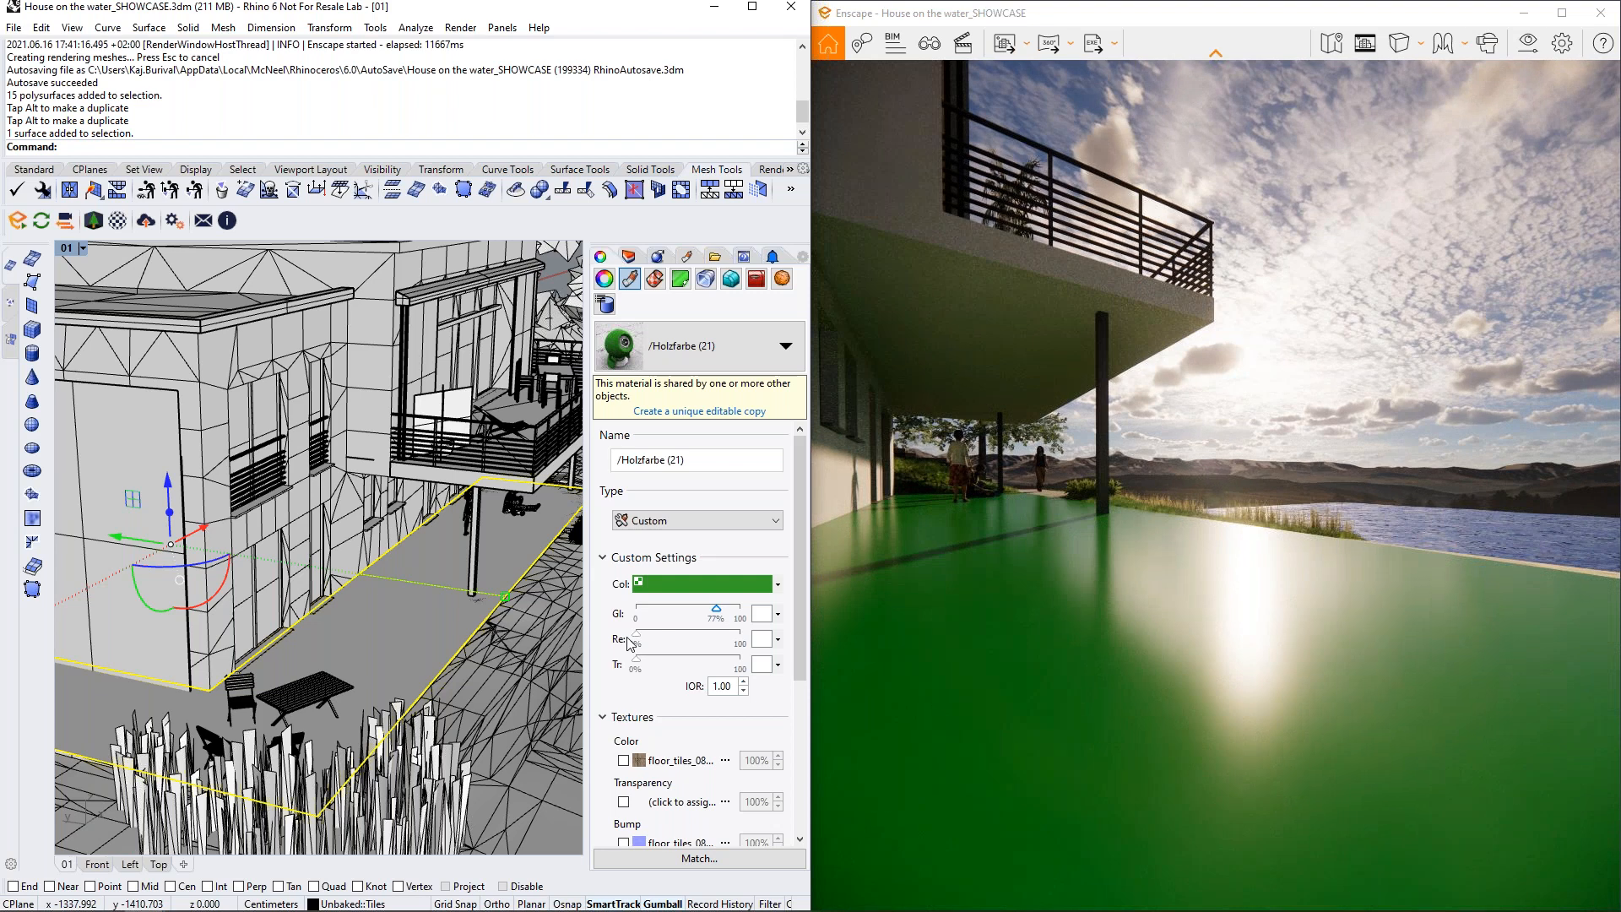
drag(636, 639, 731, 614)
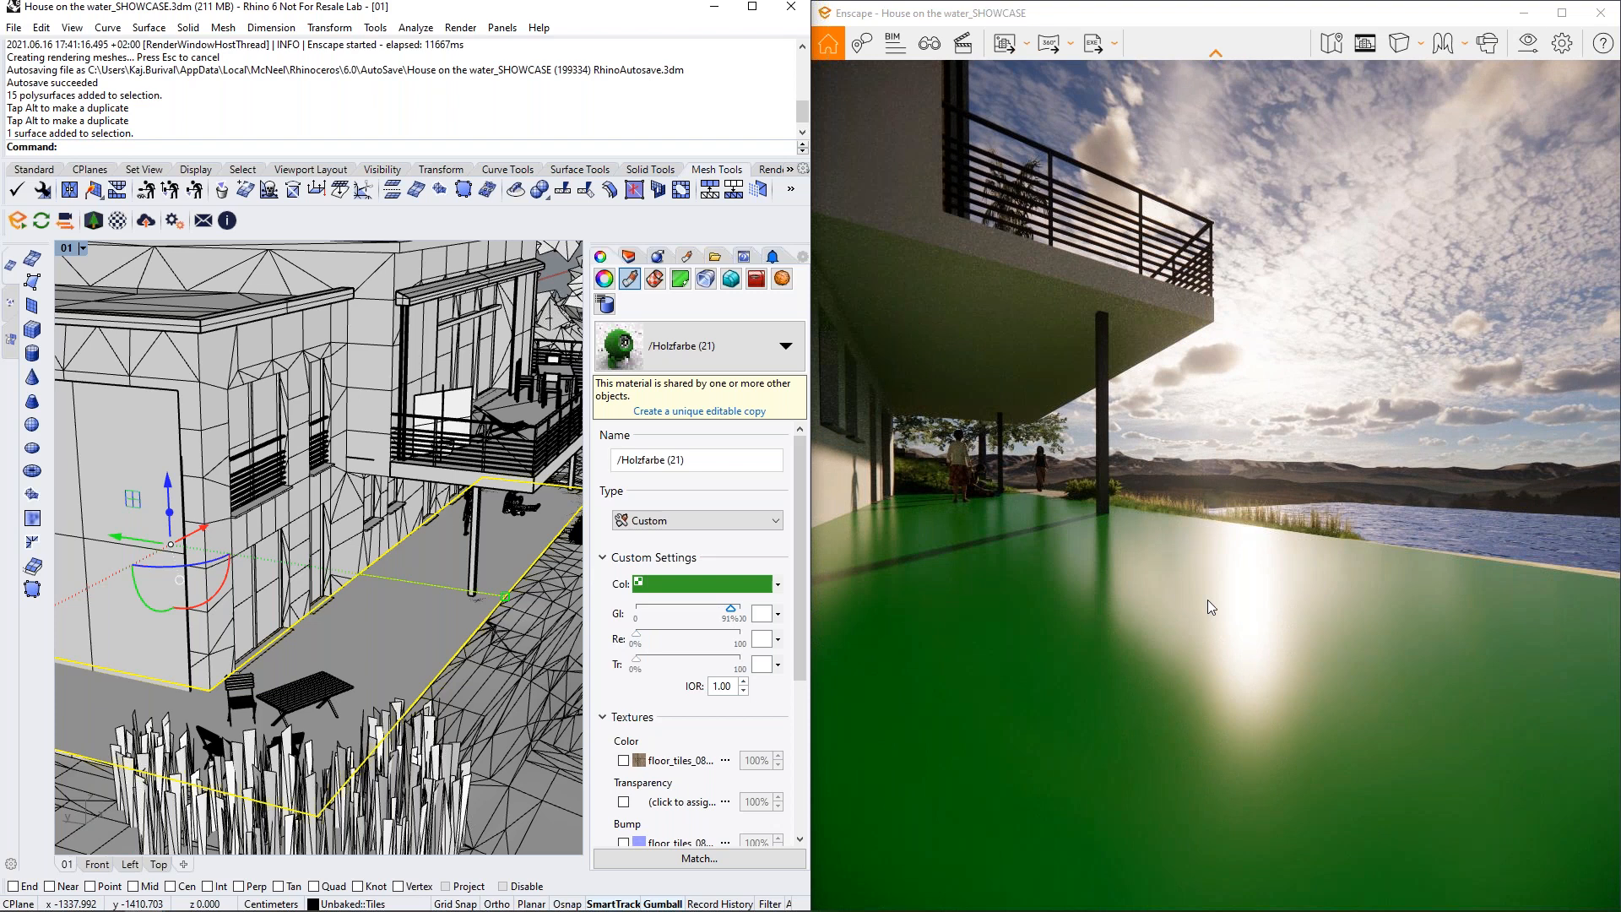
mouse_move(1207, 599)
right_down()
mouse_move(1182, 802)
mouse_move(1212, 574)
right_up()
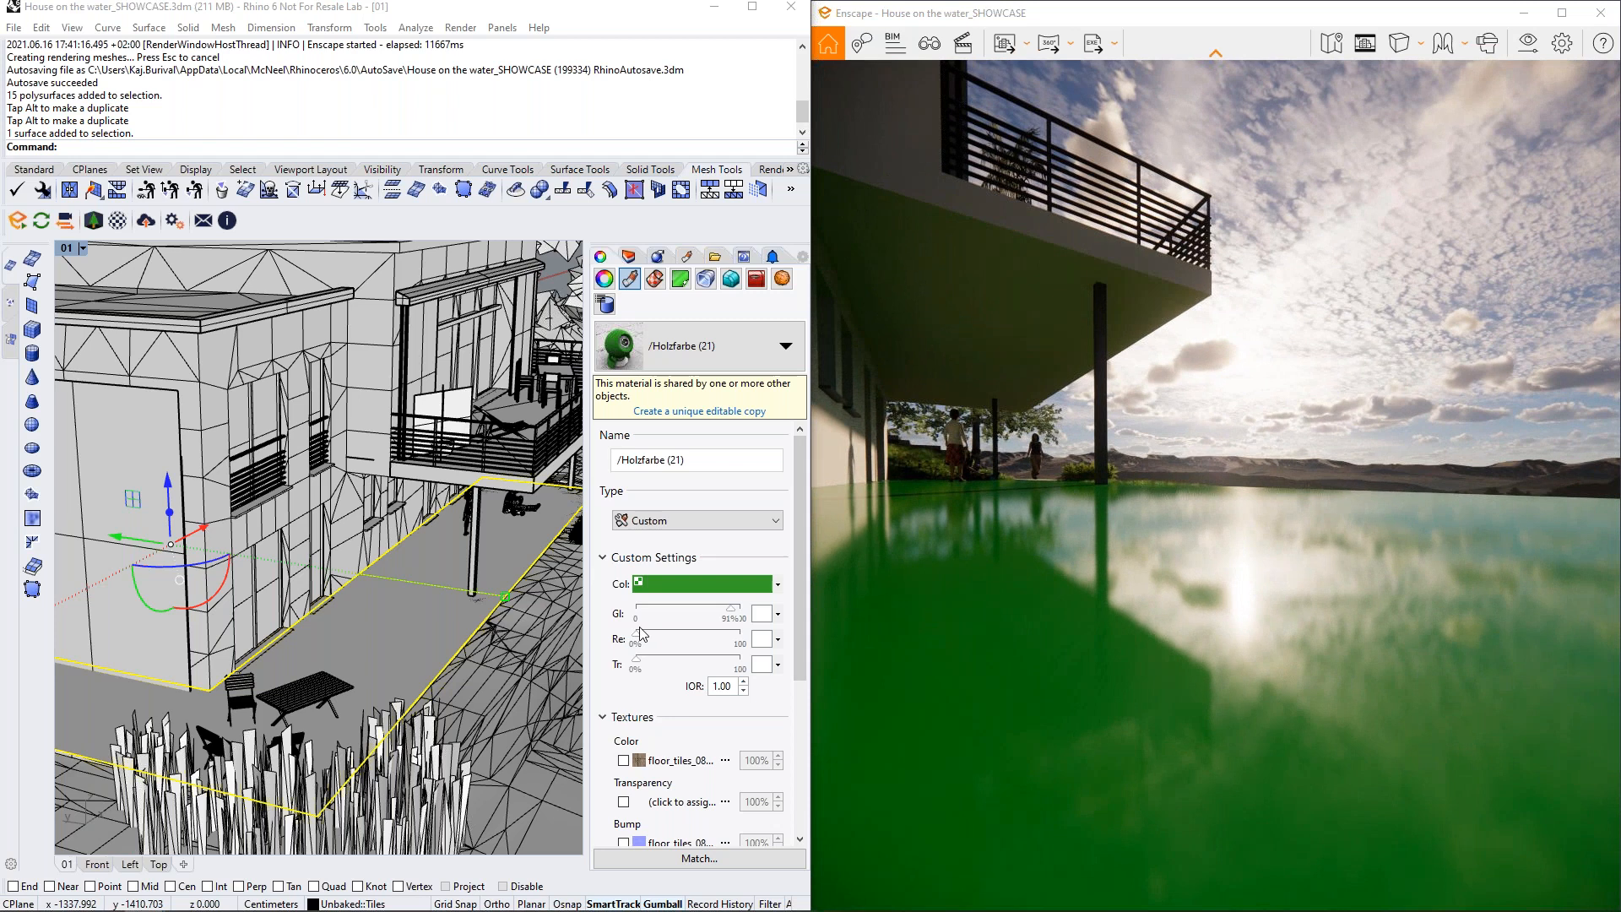
drag(636, 633, 740, 633)
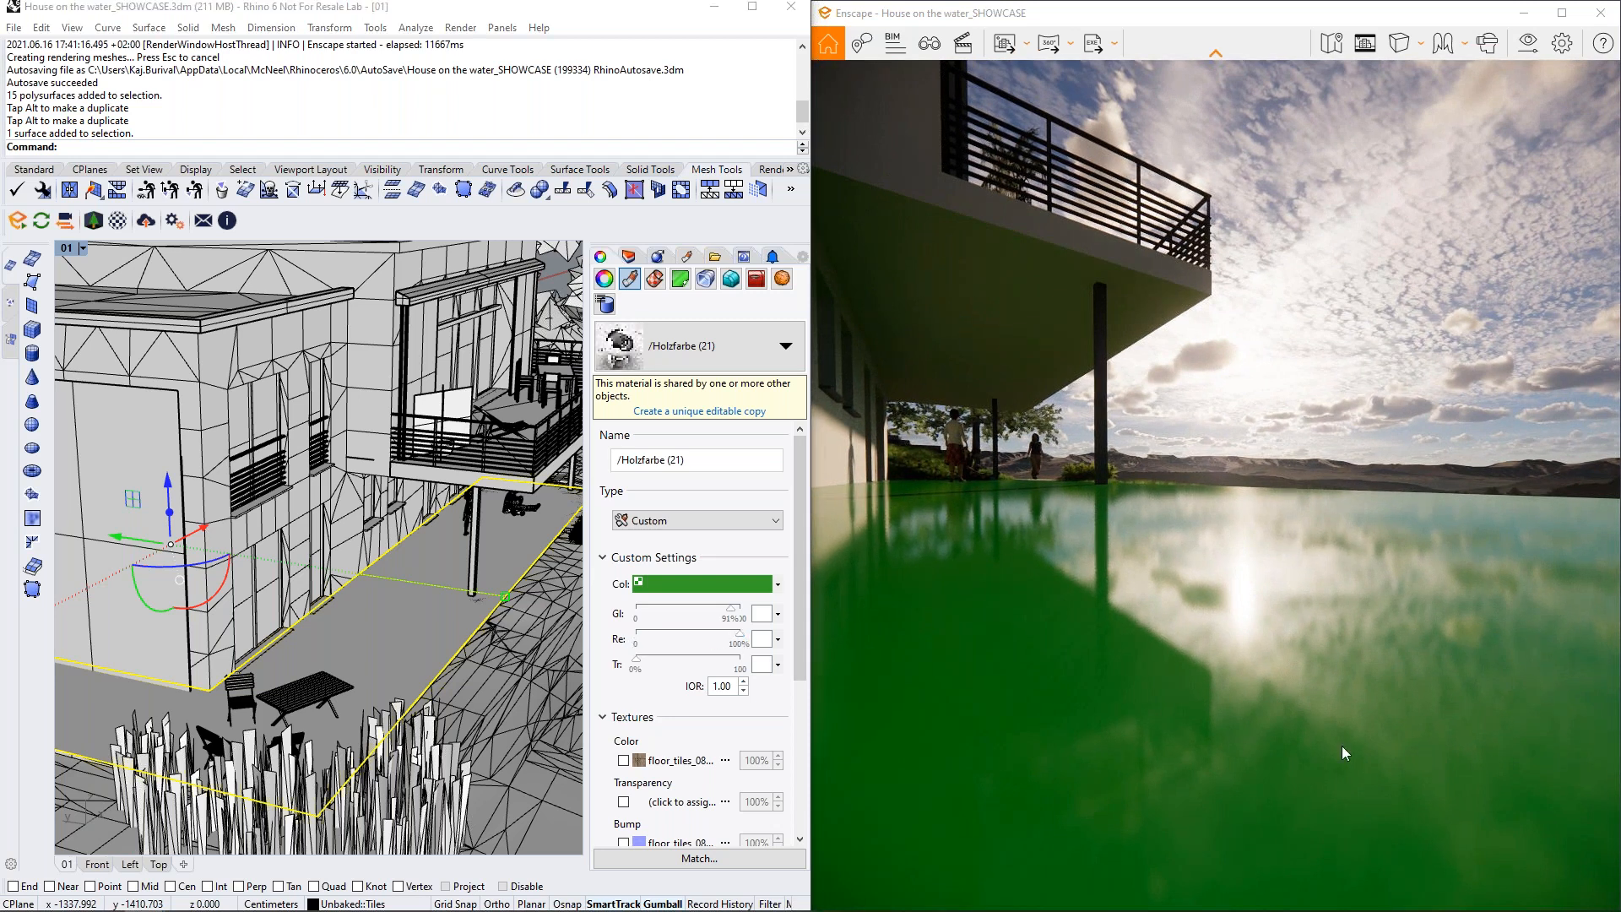
Set the terrace floor material's transparency to 40% and inspect the ground through the floor in Enscape
right_drag(1342, 746, 1320, 403)
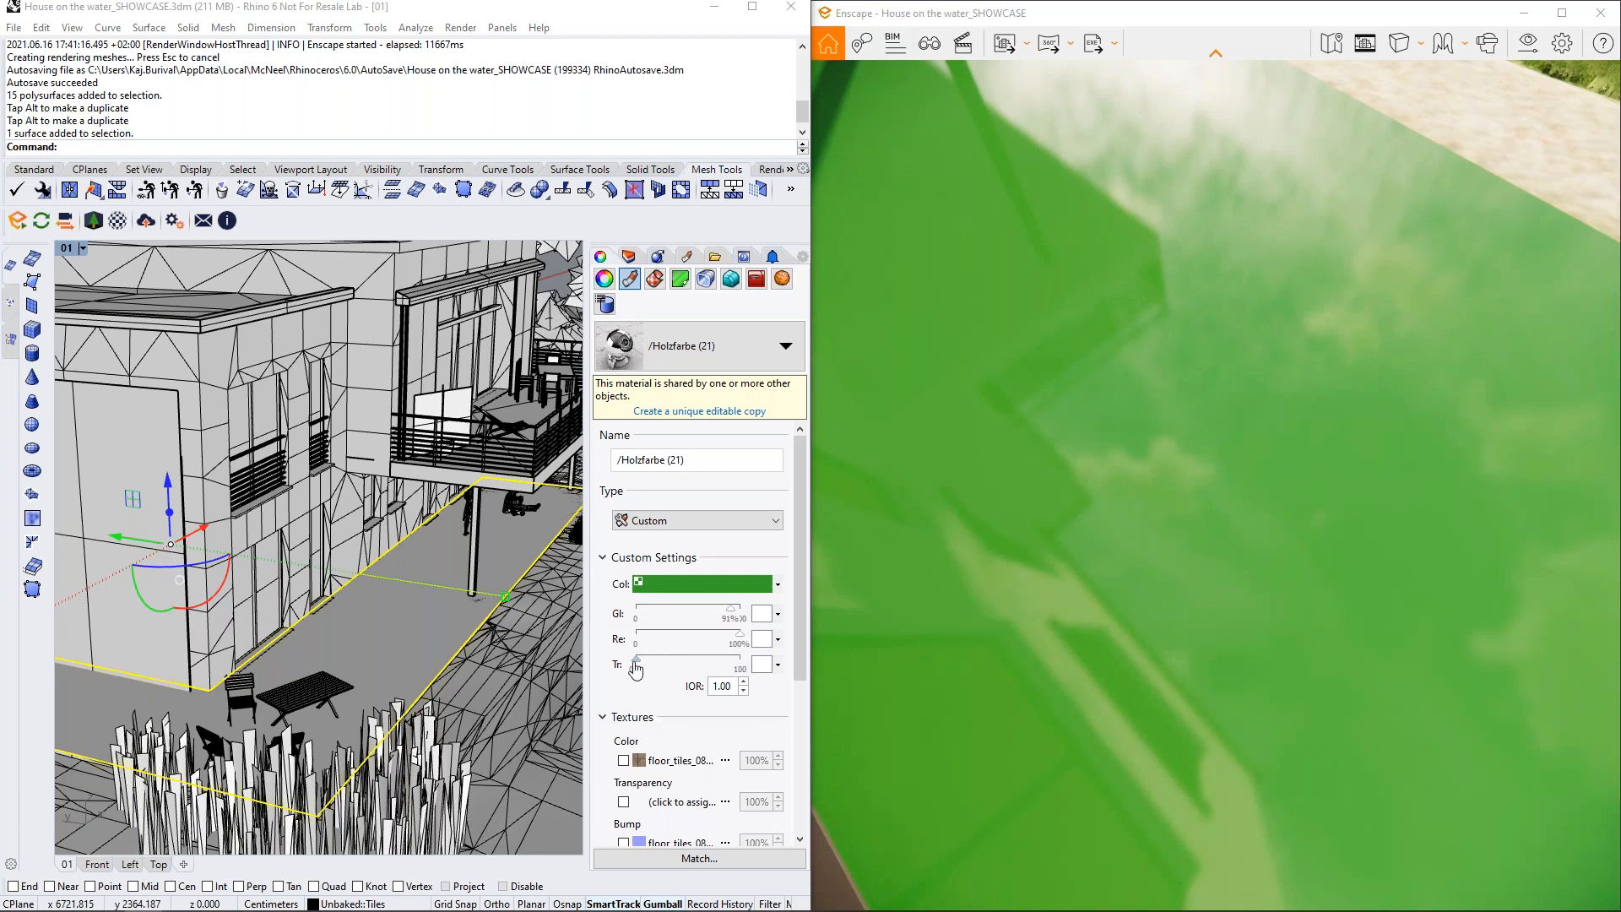
drag(636, 666, 678, 663)
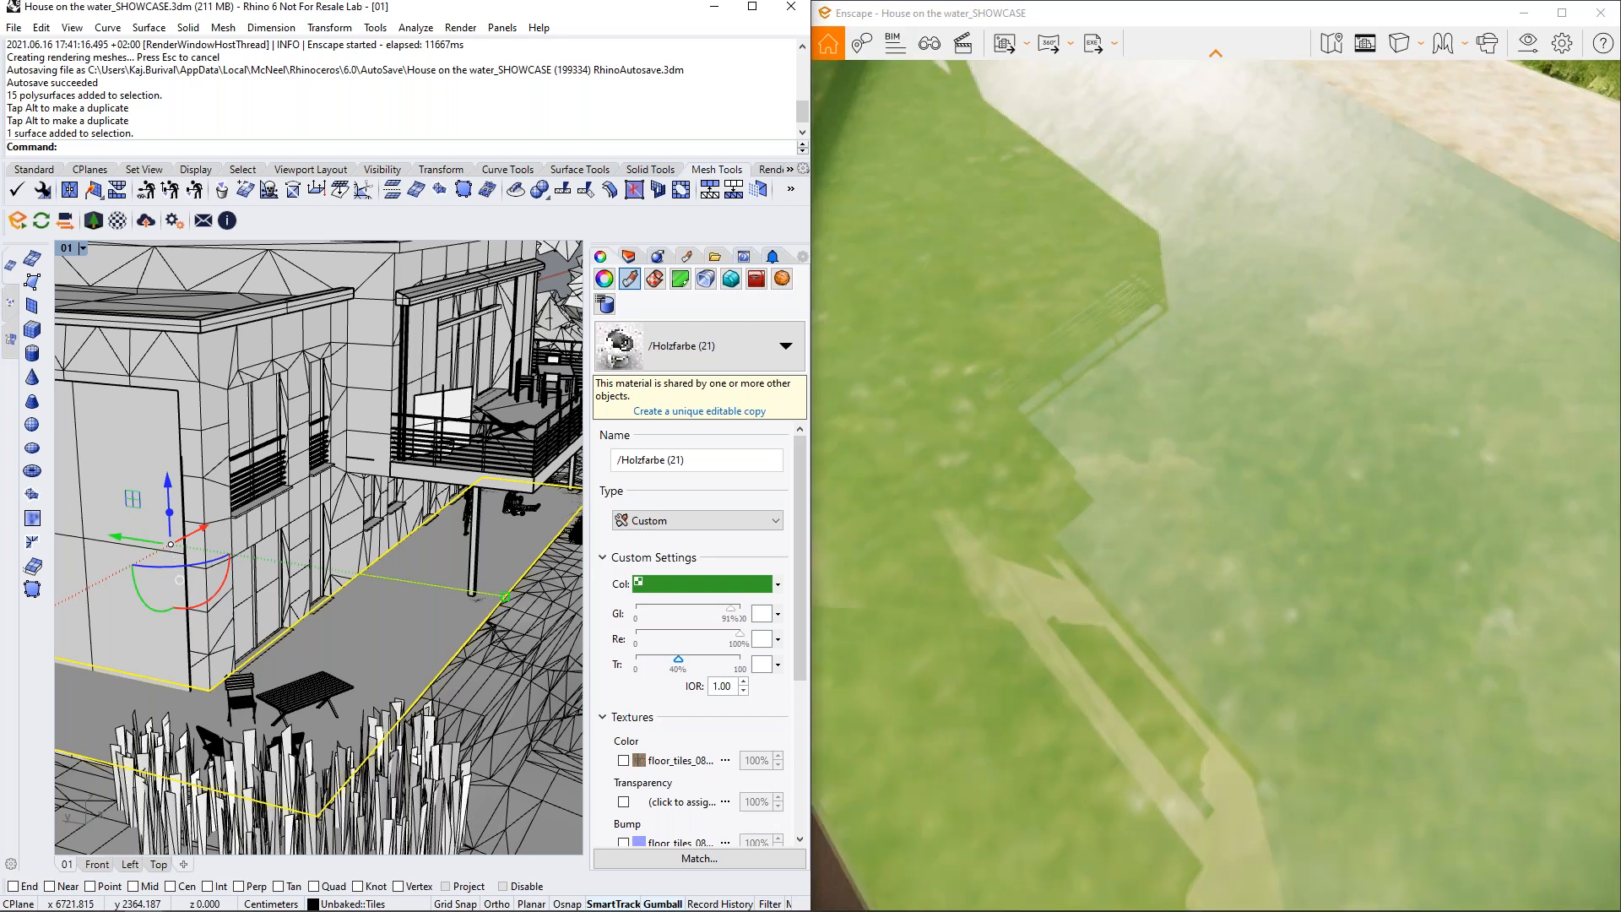
drag(1110, 508, 1080, 389)
mouse_move(1081, 388)
right_down()
mouse_move(1017, 334)
mouse_move(1008, 295)
mouse_move(1079, 257)
mouse_move(1060, 167)
mouse_move(1080, 373)
right_up()
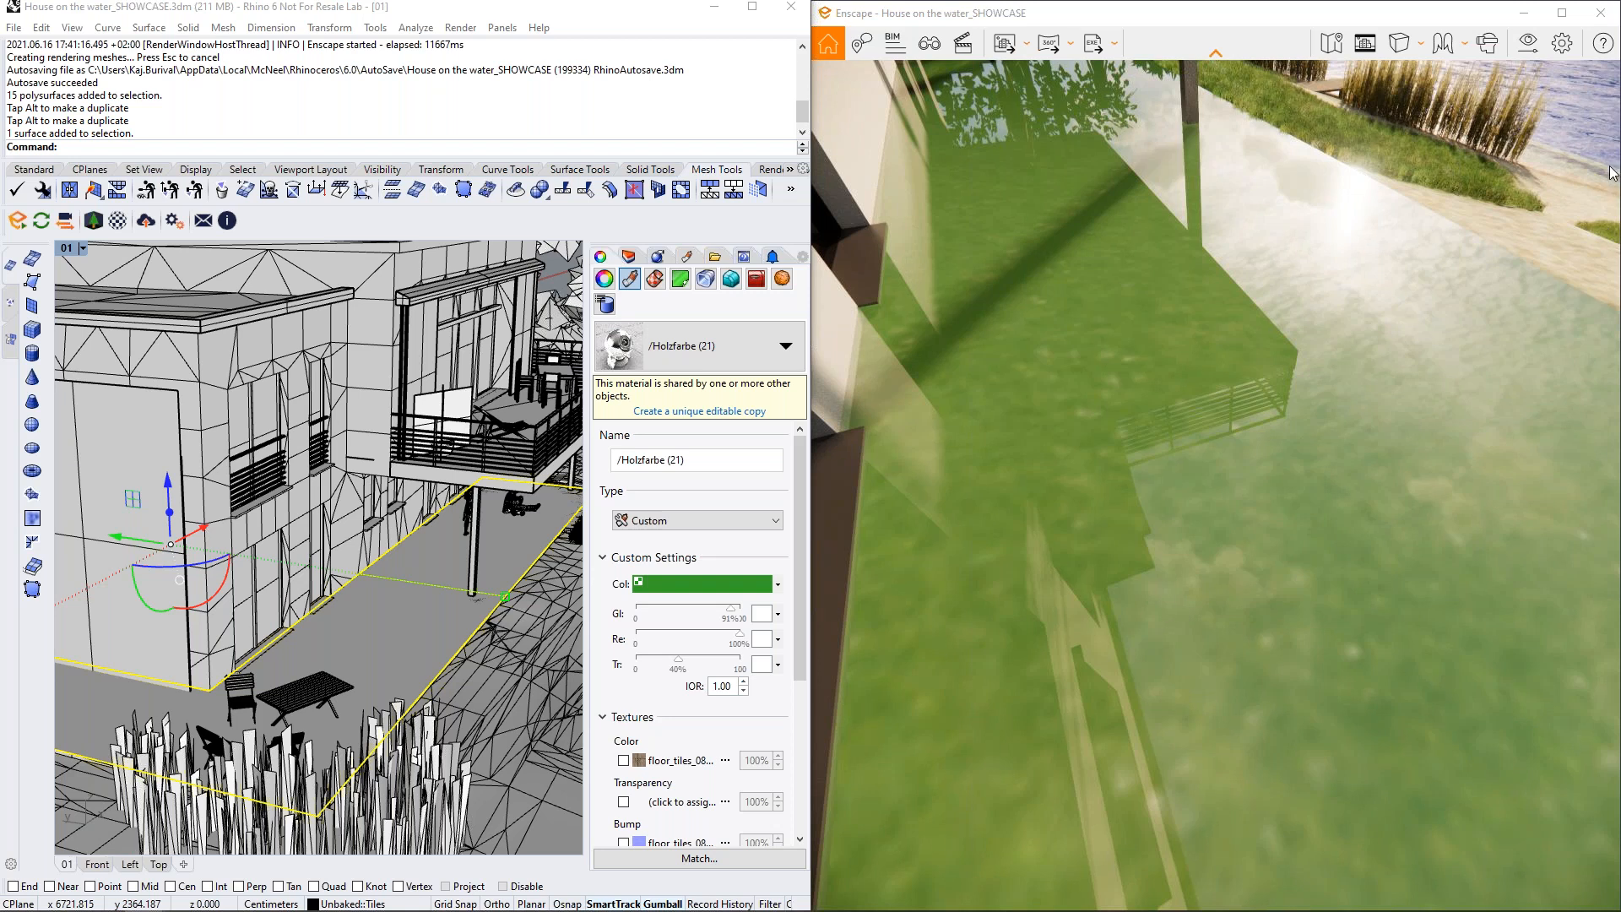
drag(1587, 169, 1433, 367)
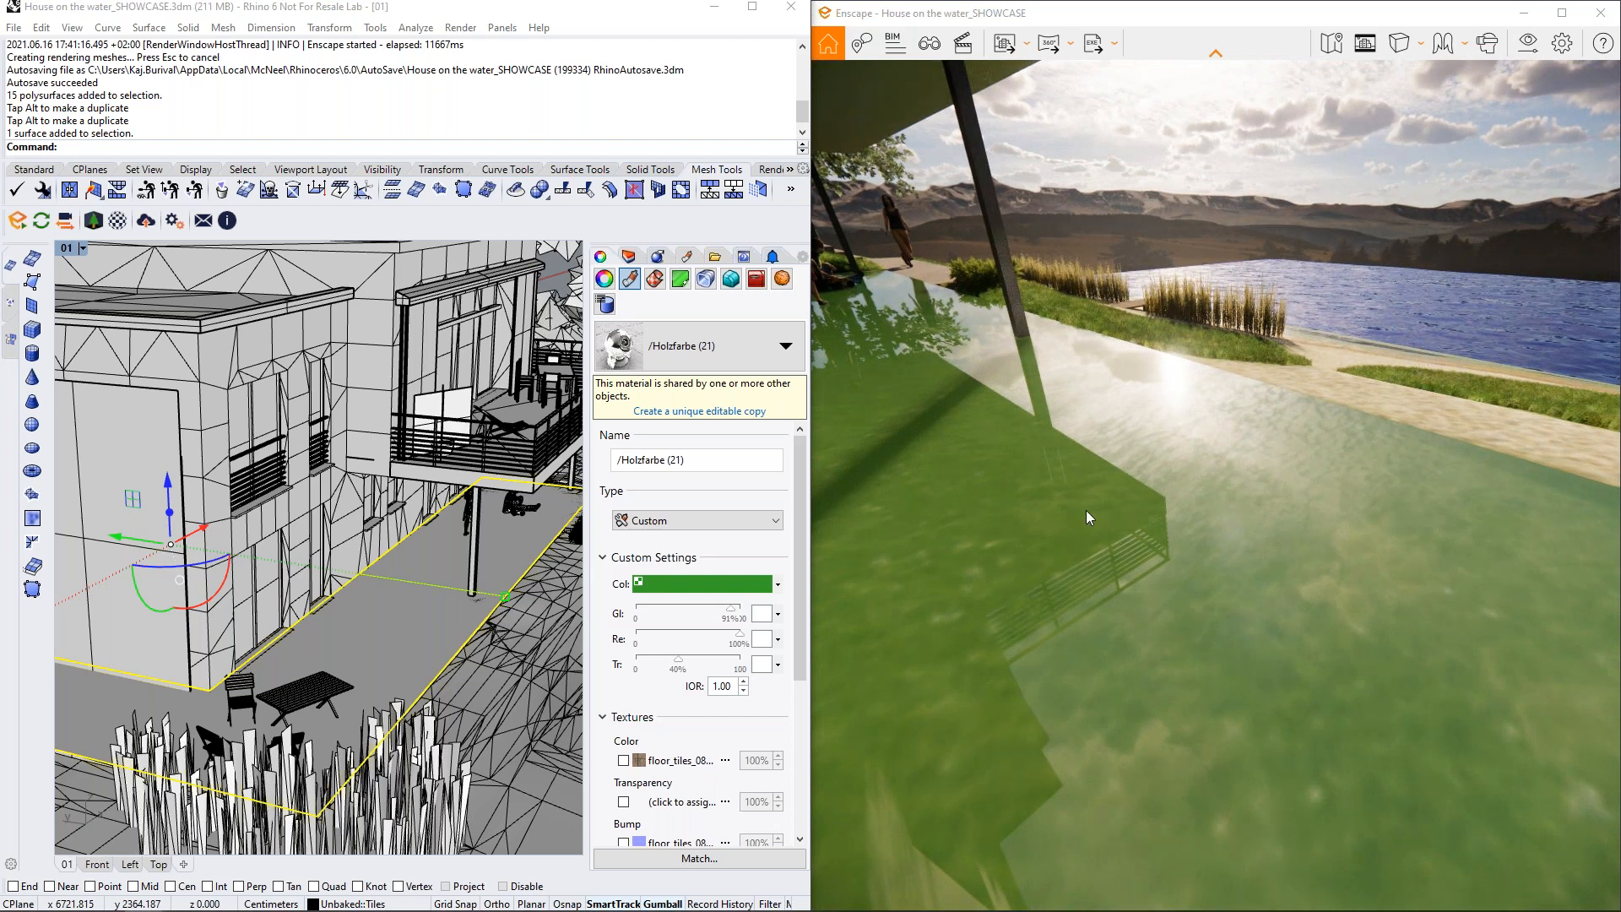
drag(1249, 587, 1371, 630)
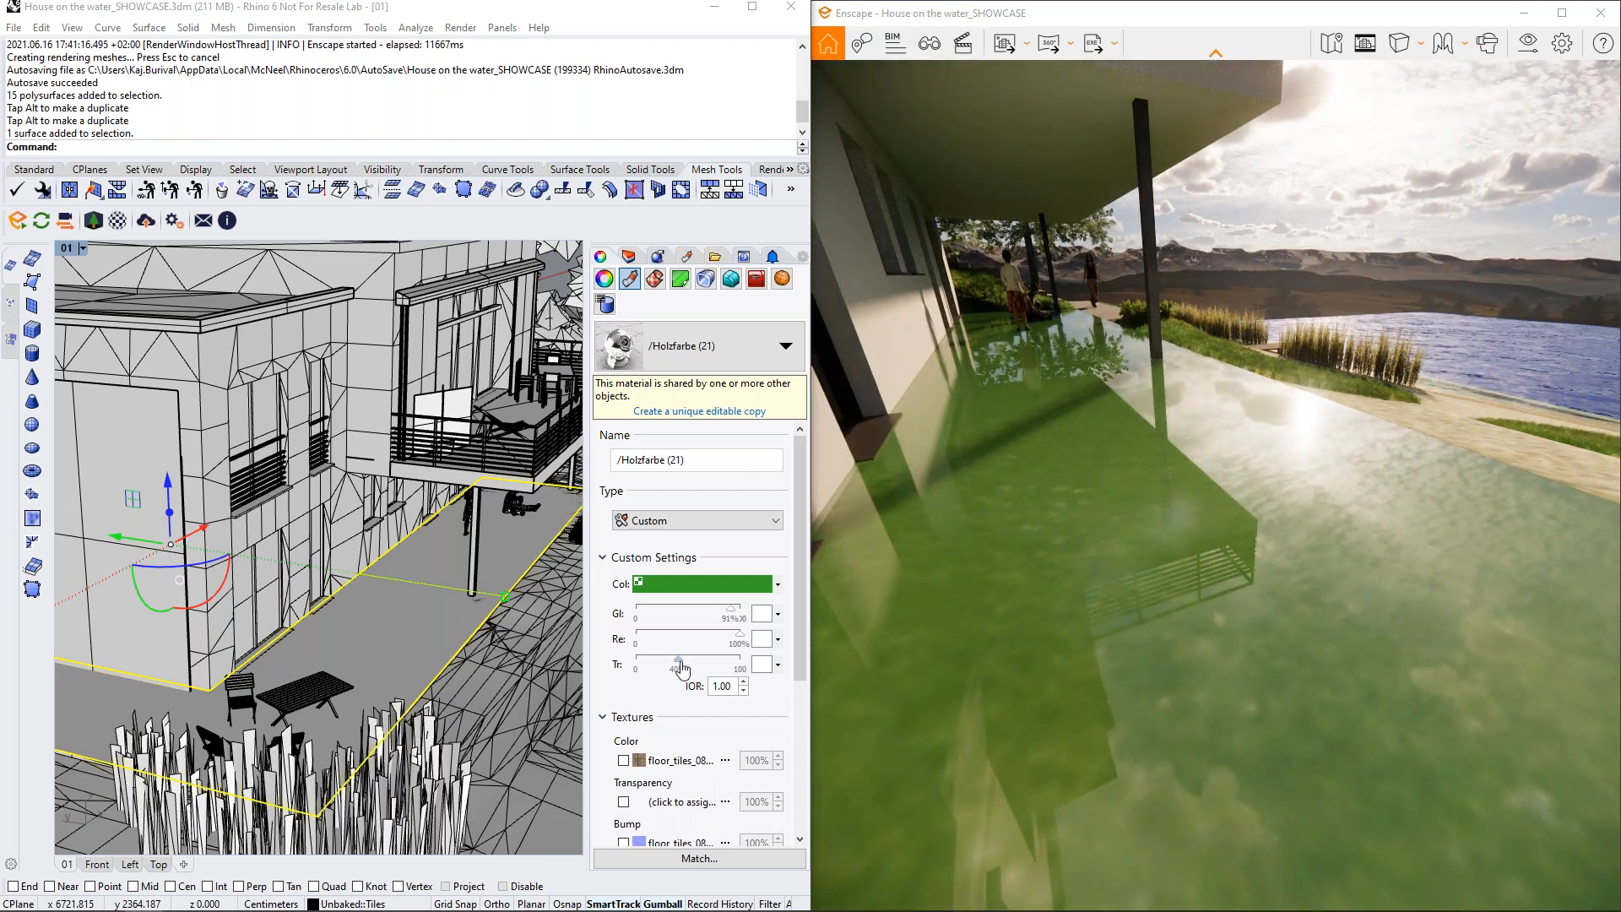
Raise the terrace floor material's transparency to 60% and on to 75%, and set its gloss finish to 100%
drag(677, 663, 661, 664)
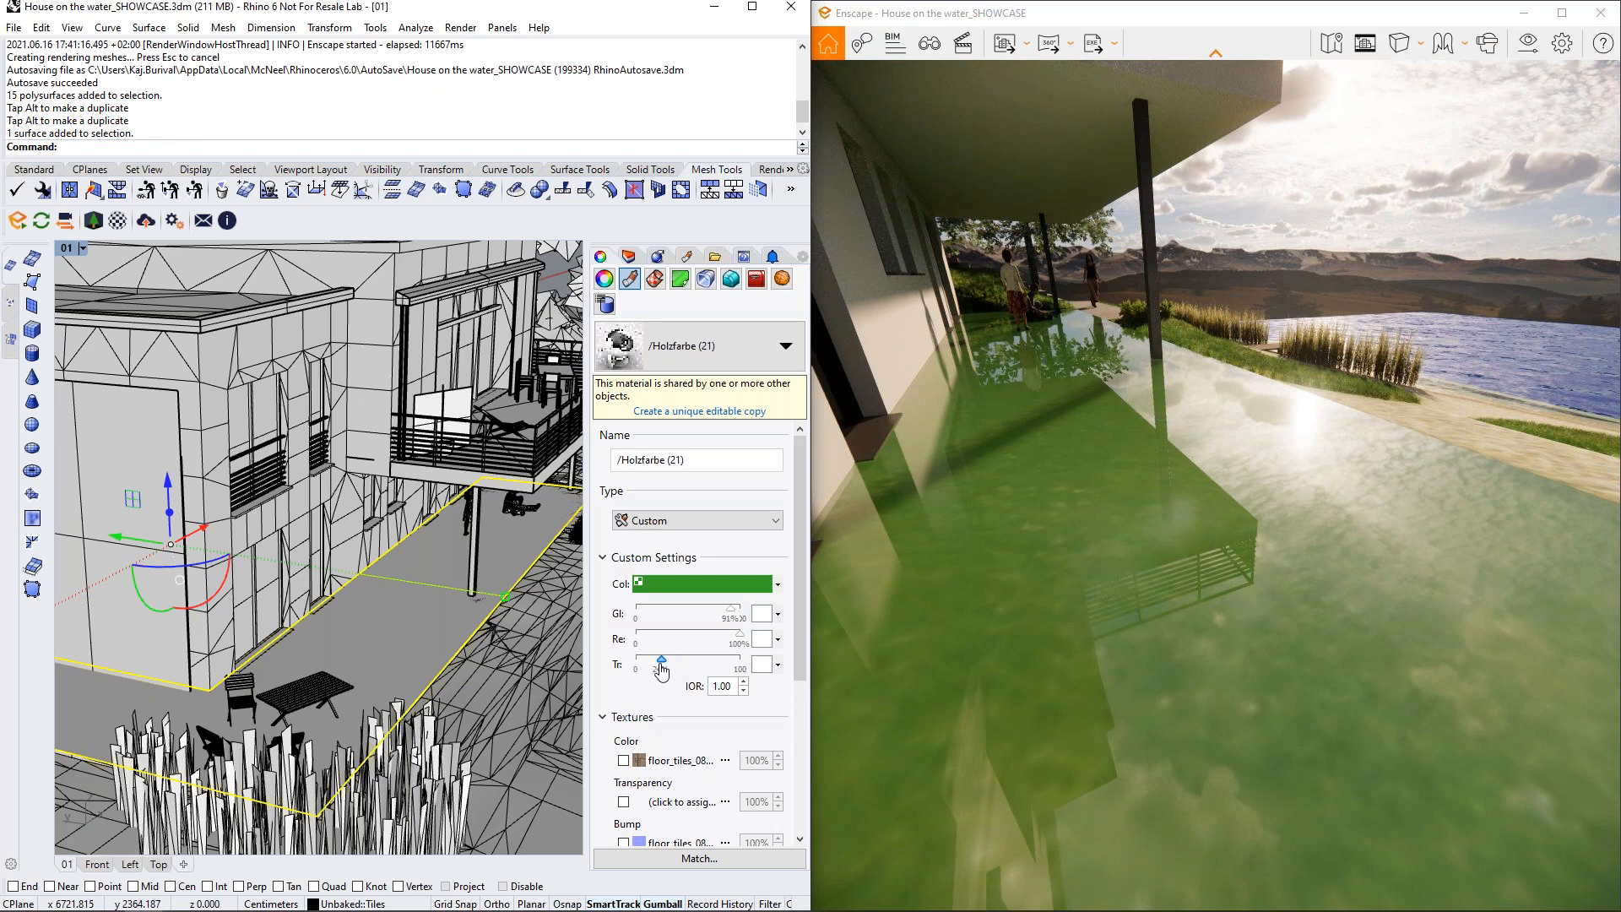
drag(662, 667, 697, 667)
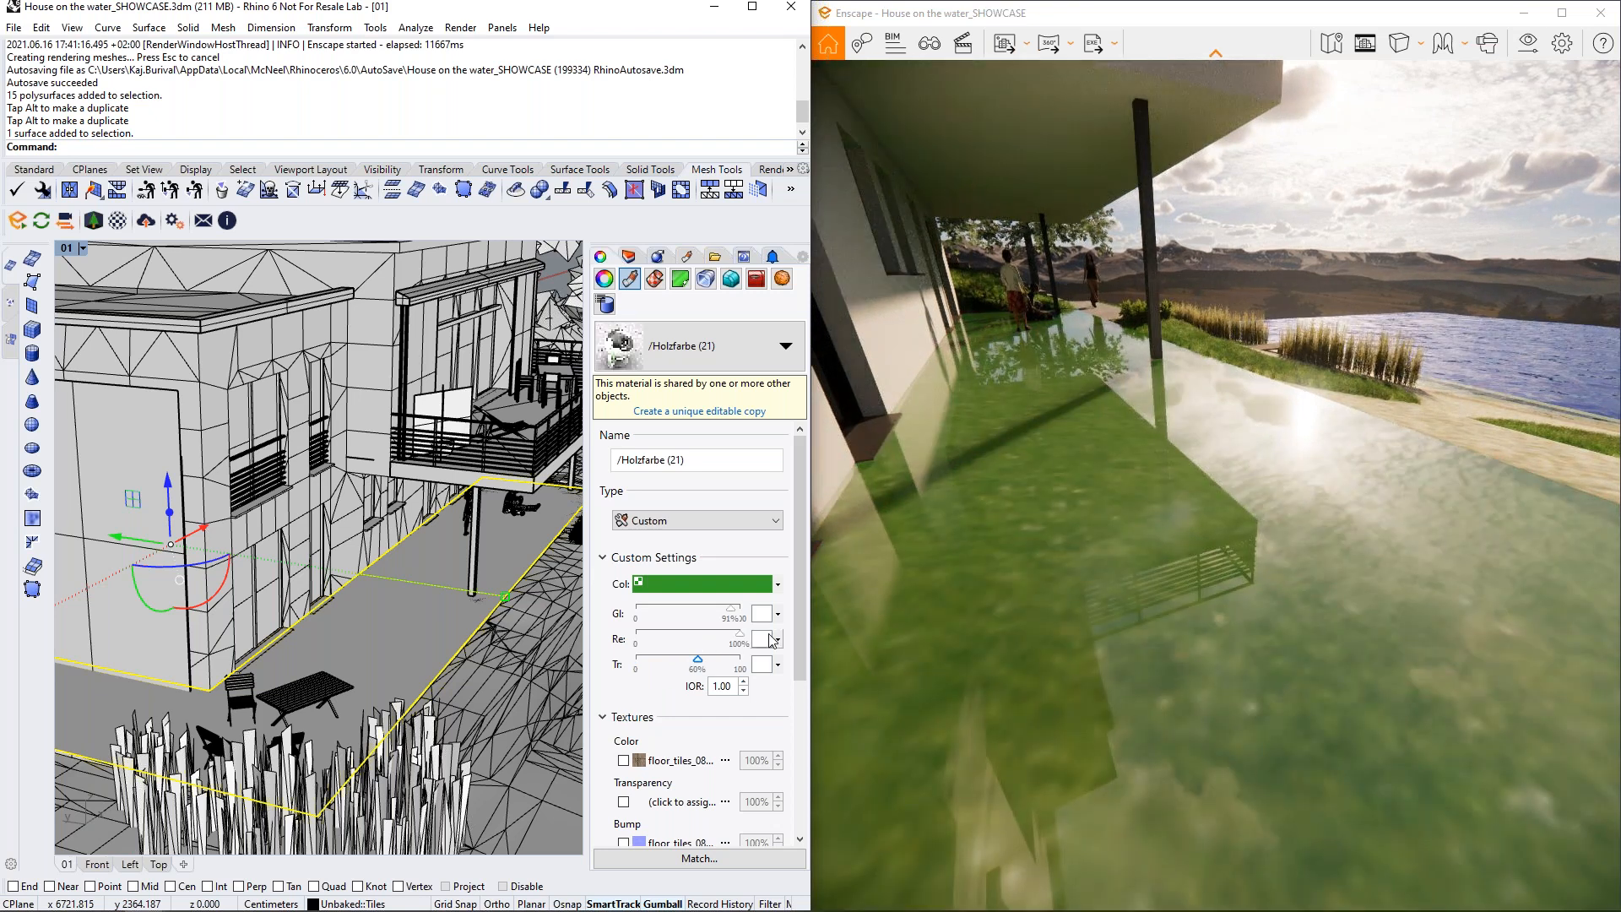
right_drag(1119, 531, 1062, 471)
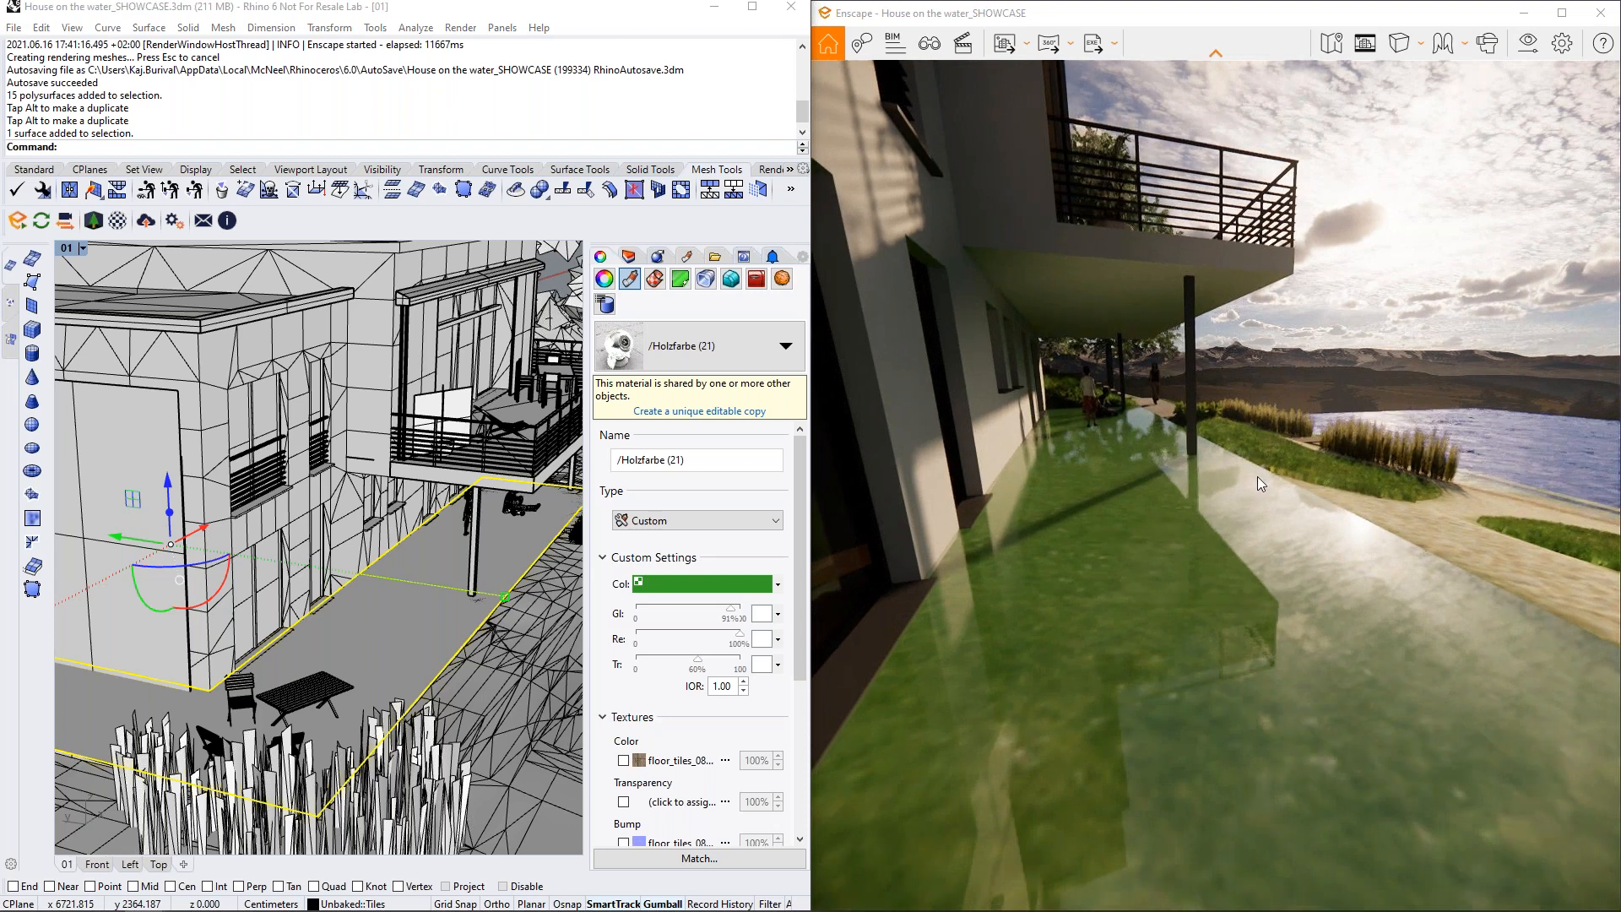
drag(1259, 479, 1298, 479)
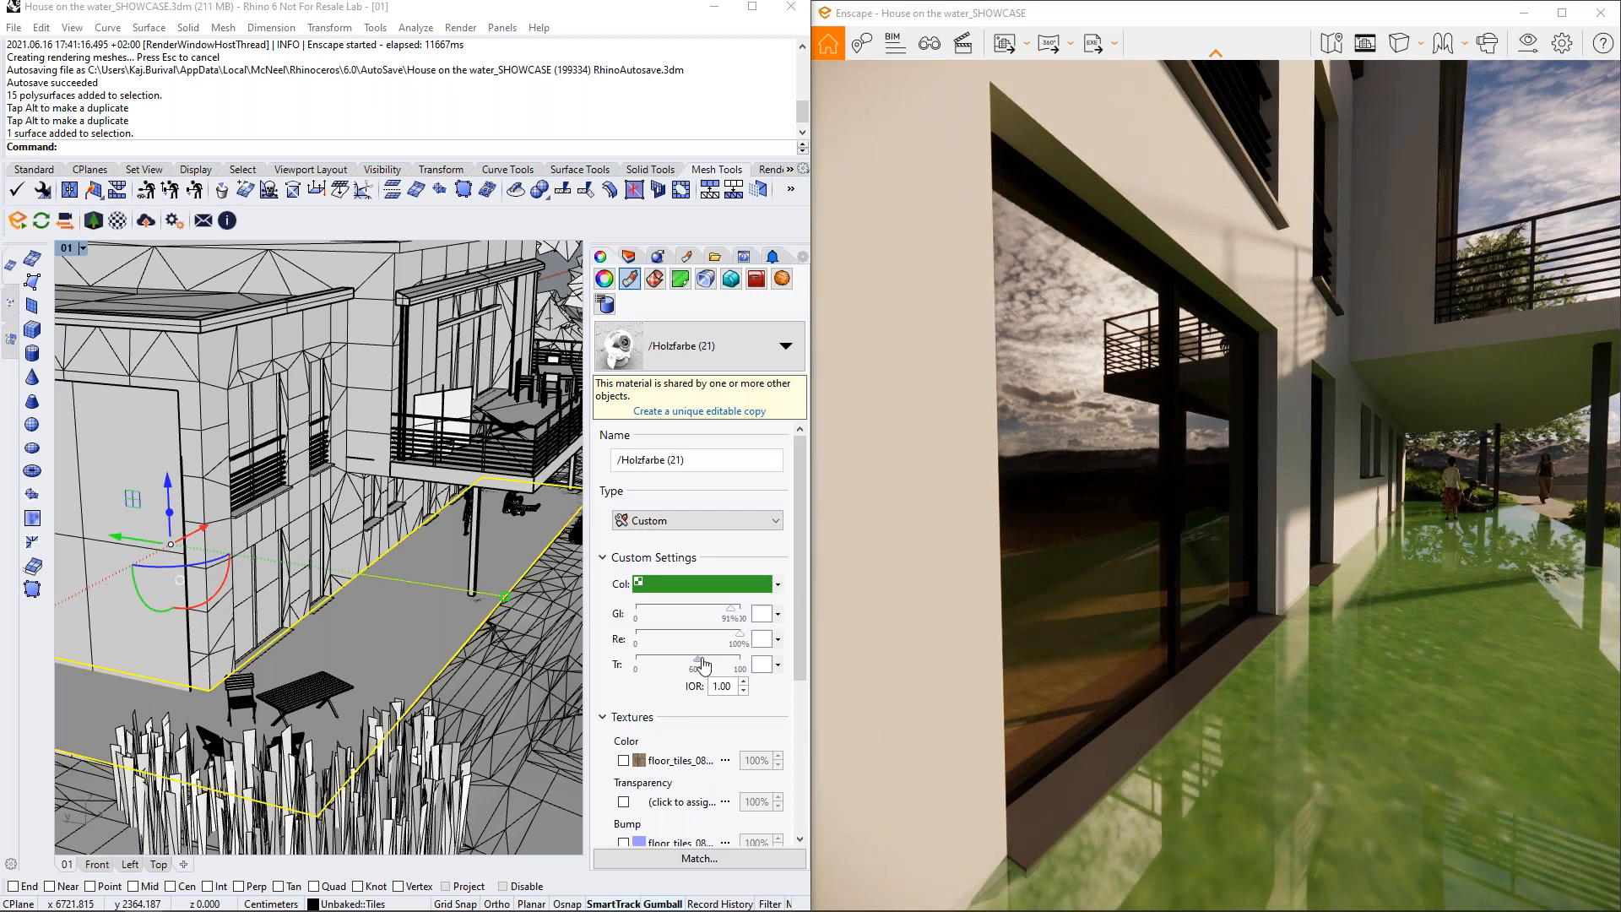
drag(703, 666, 716, 666)
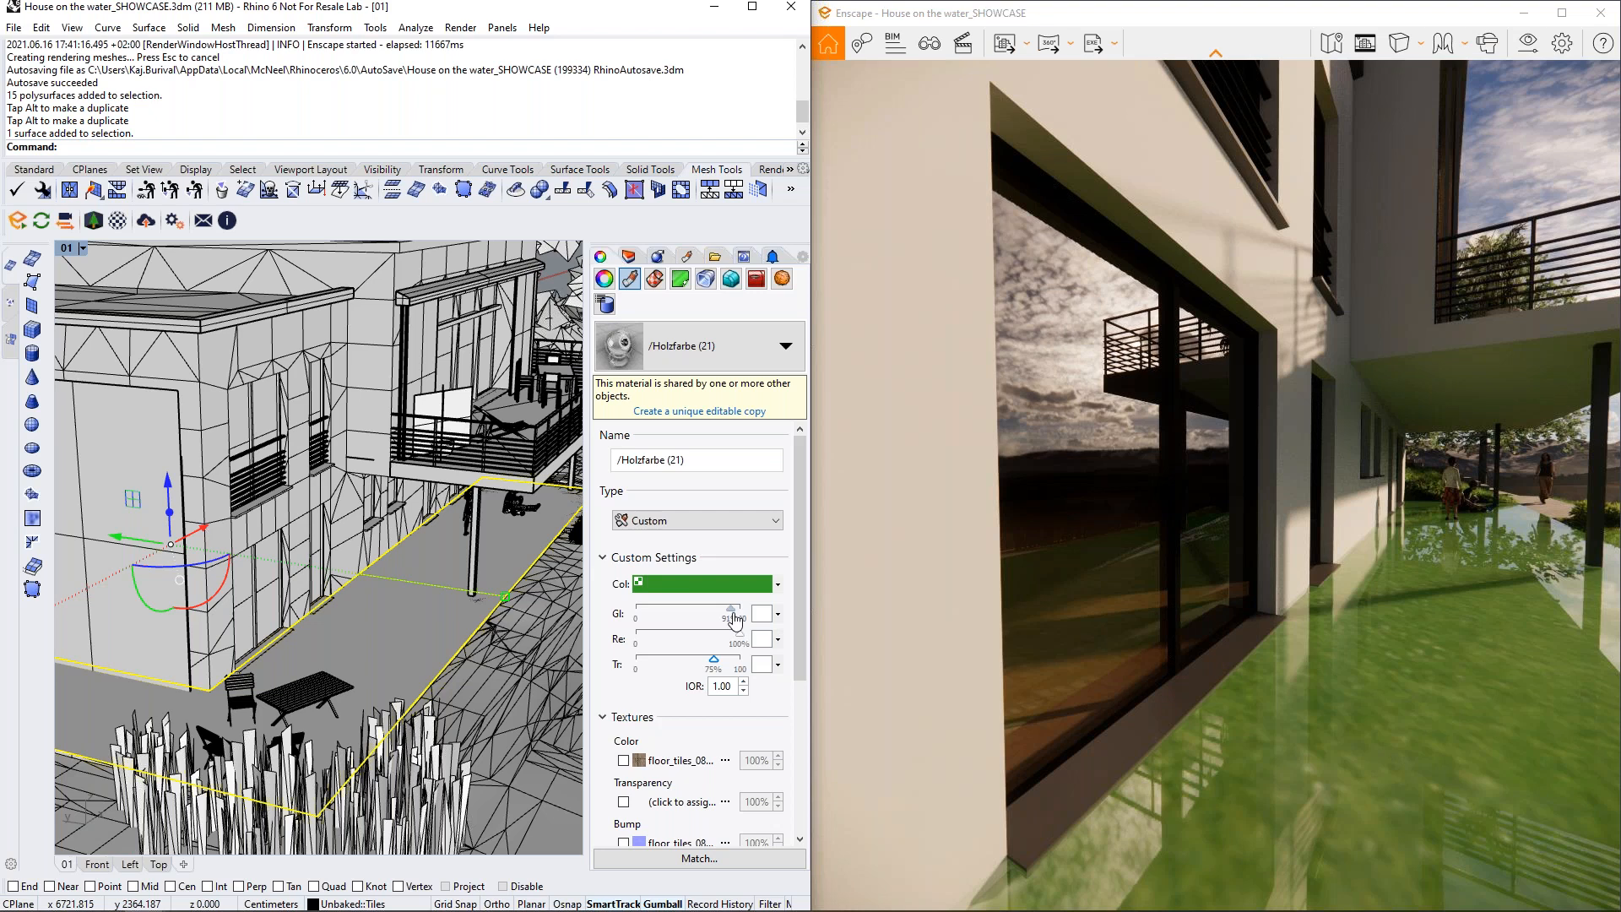
drag(734, 620, 1366, 586)
key(q)
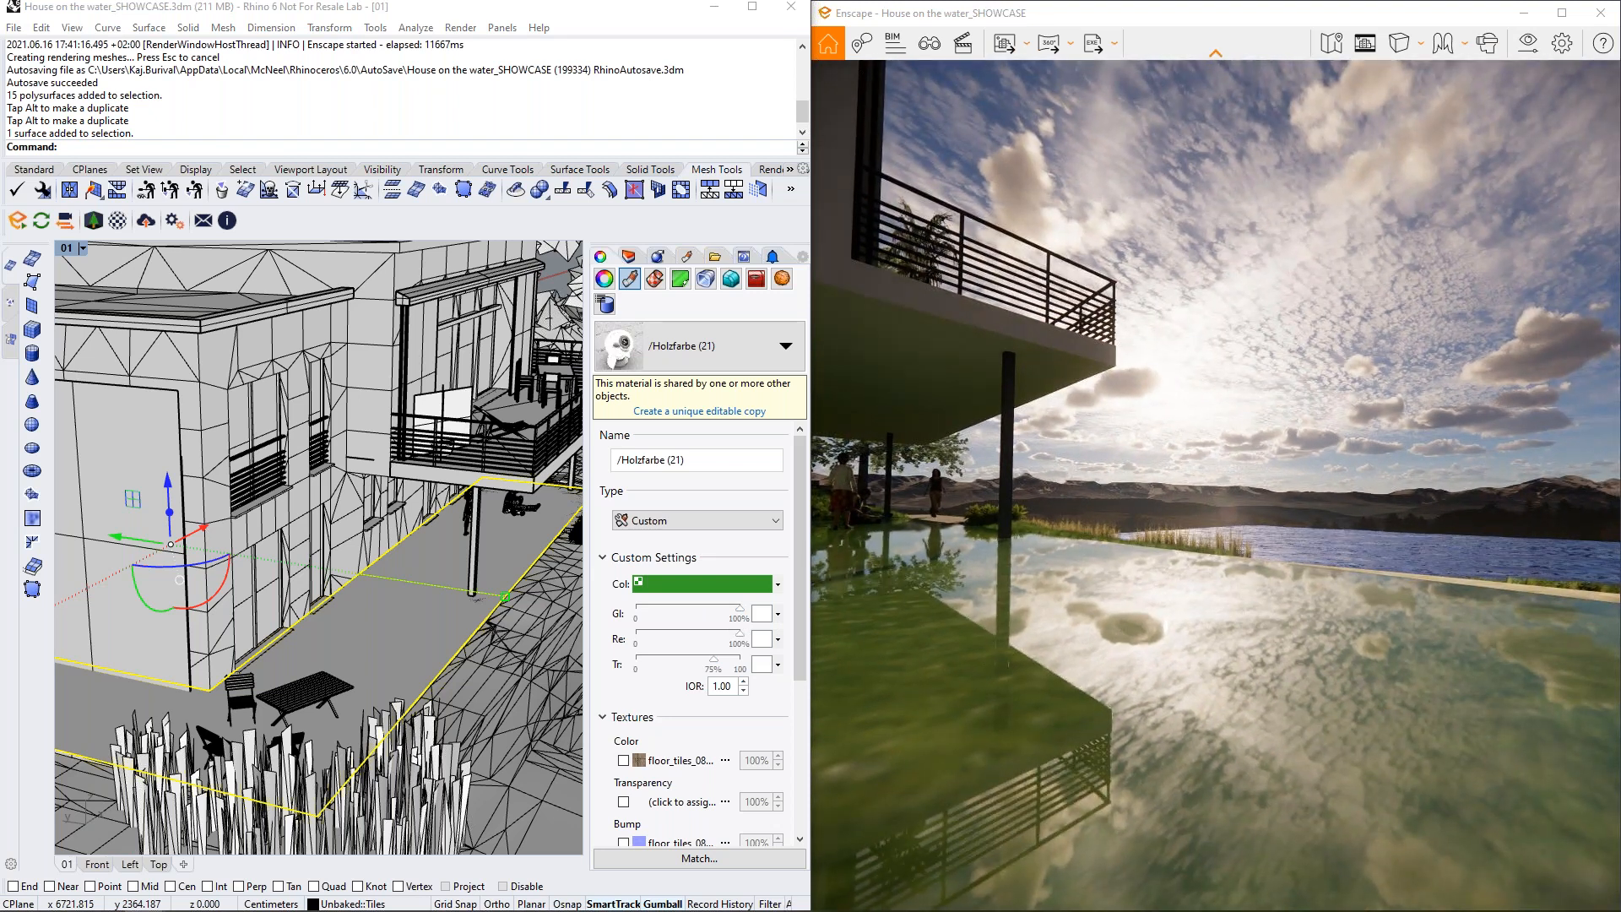
Set the terrace floor material's custom color to light gray, RGB 215, 215, 215, and its transparency to 48%
click(767, 584)
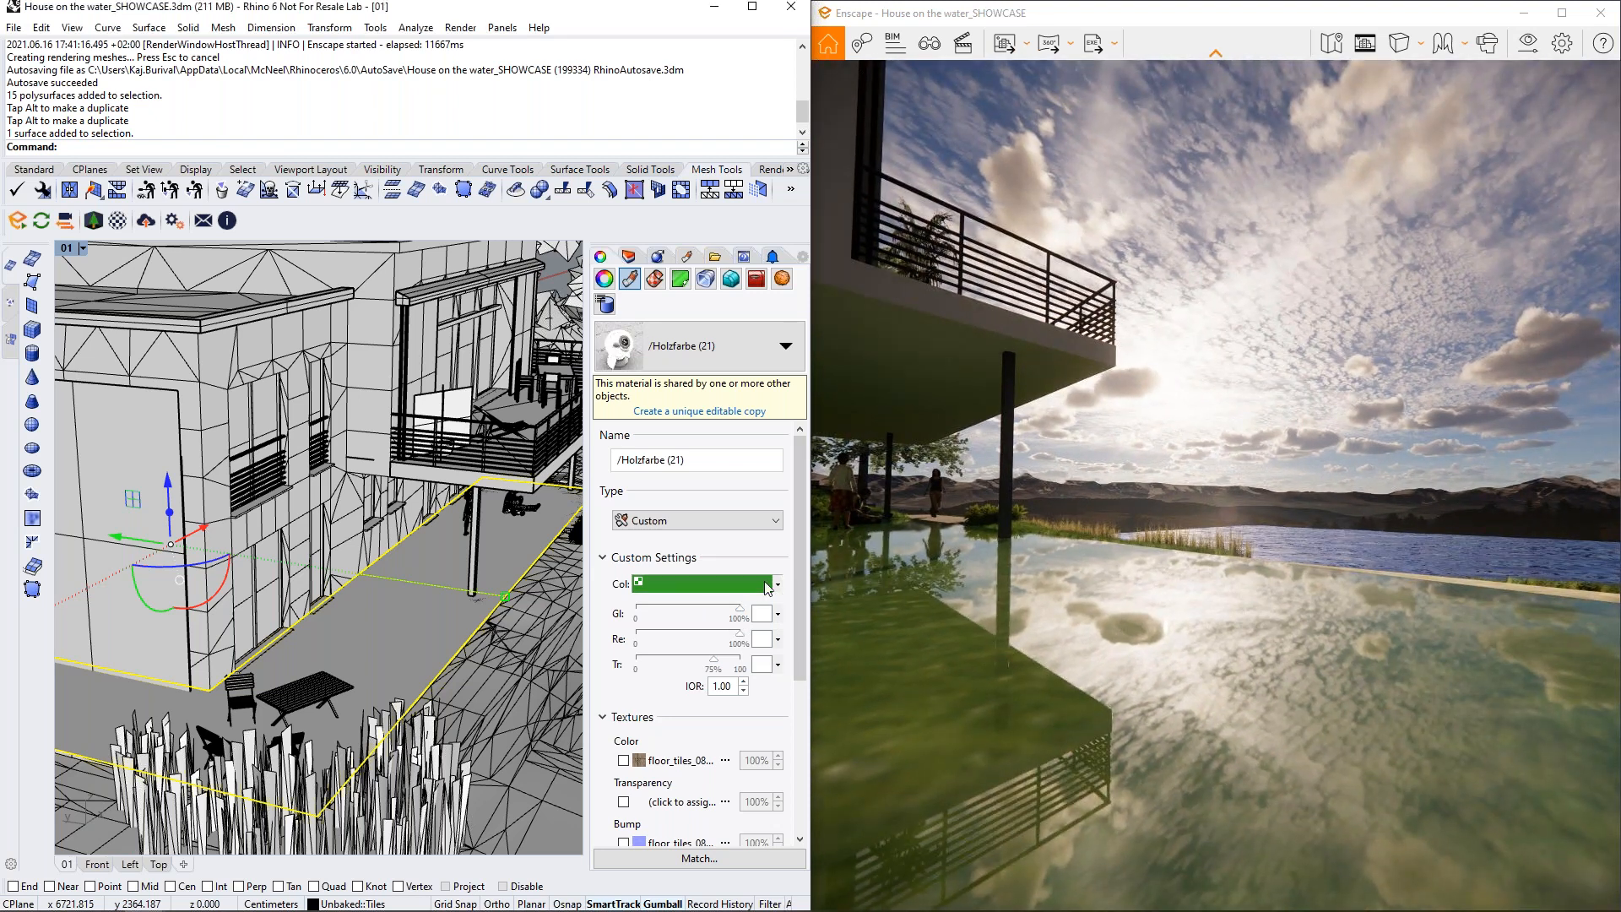
drag(737, 224, 745, 192)
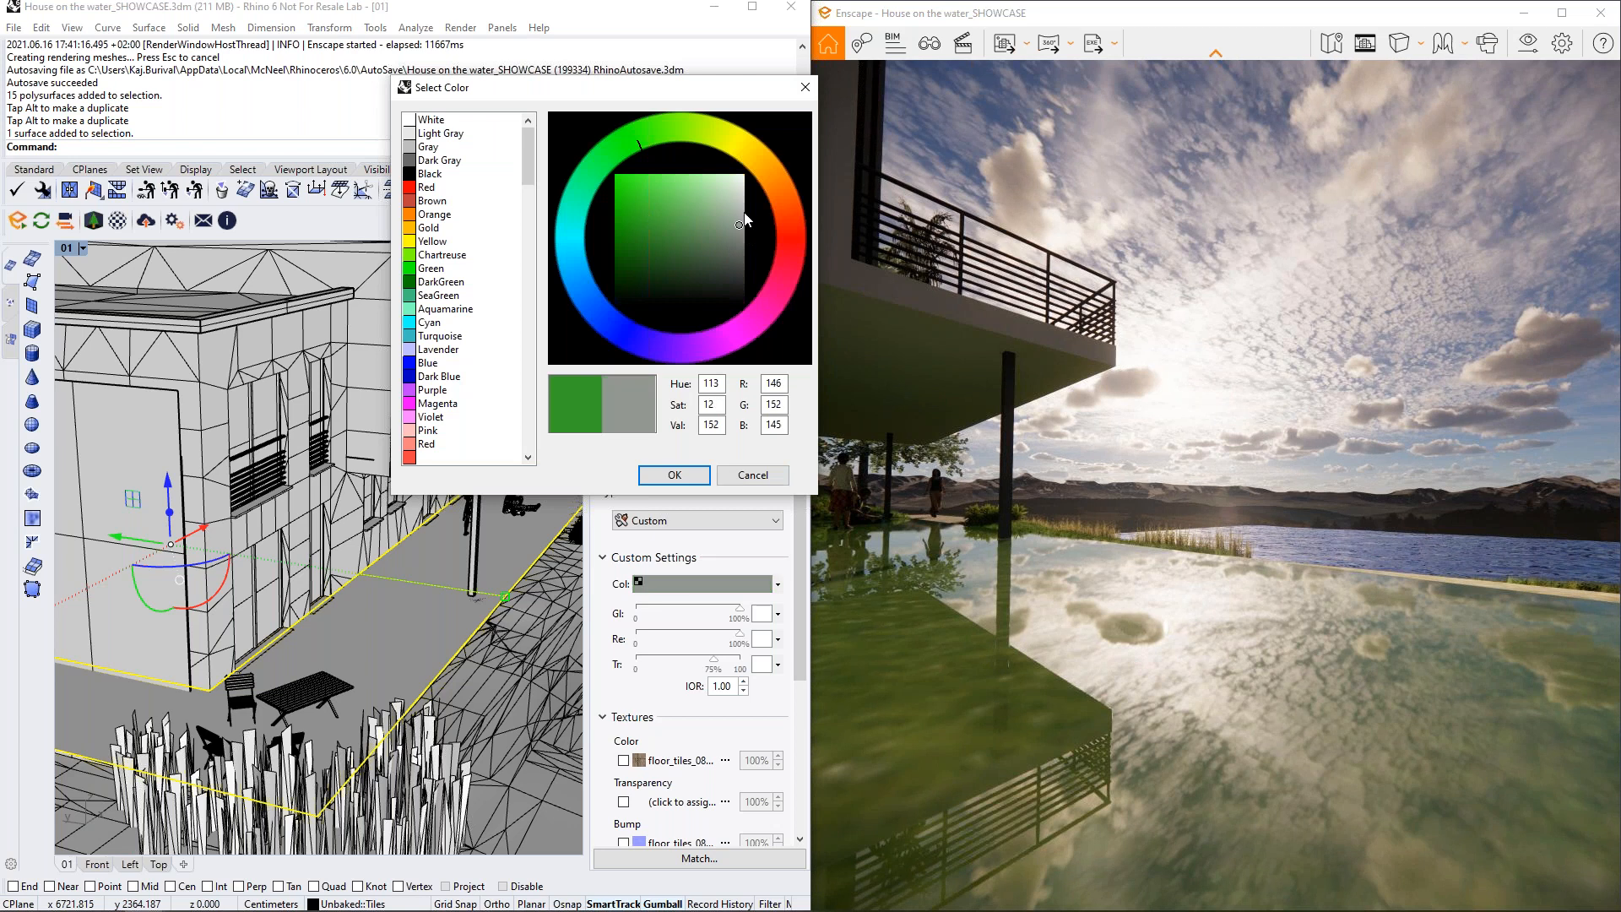
drag(1283, 518, 1258, 506)
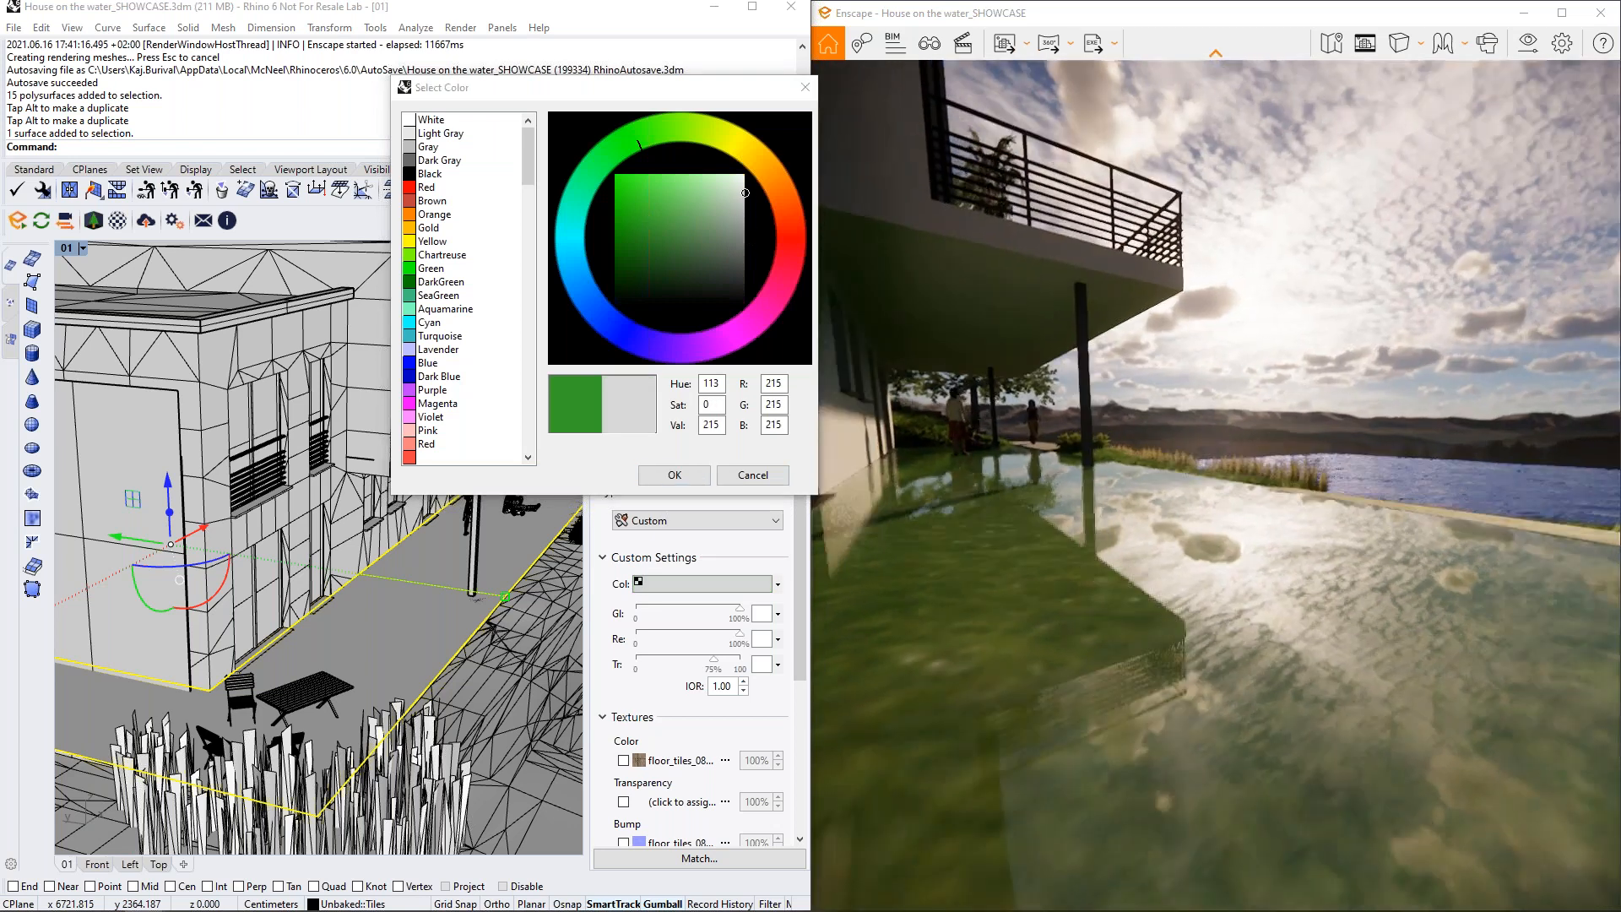
click(675, 474)
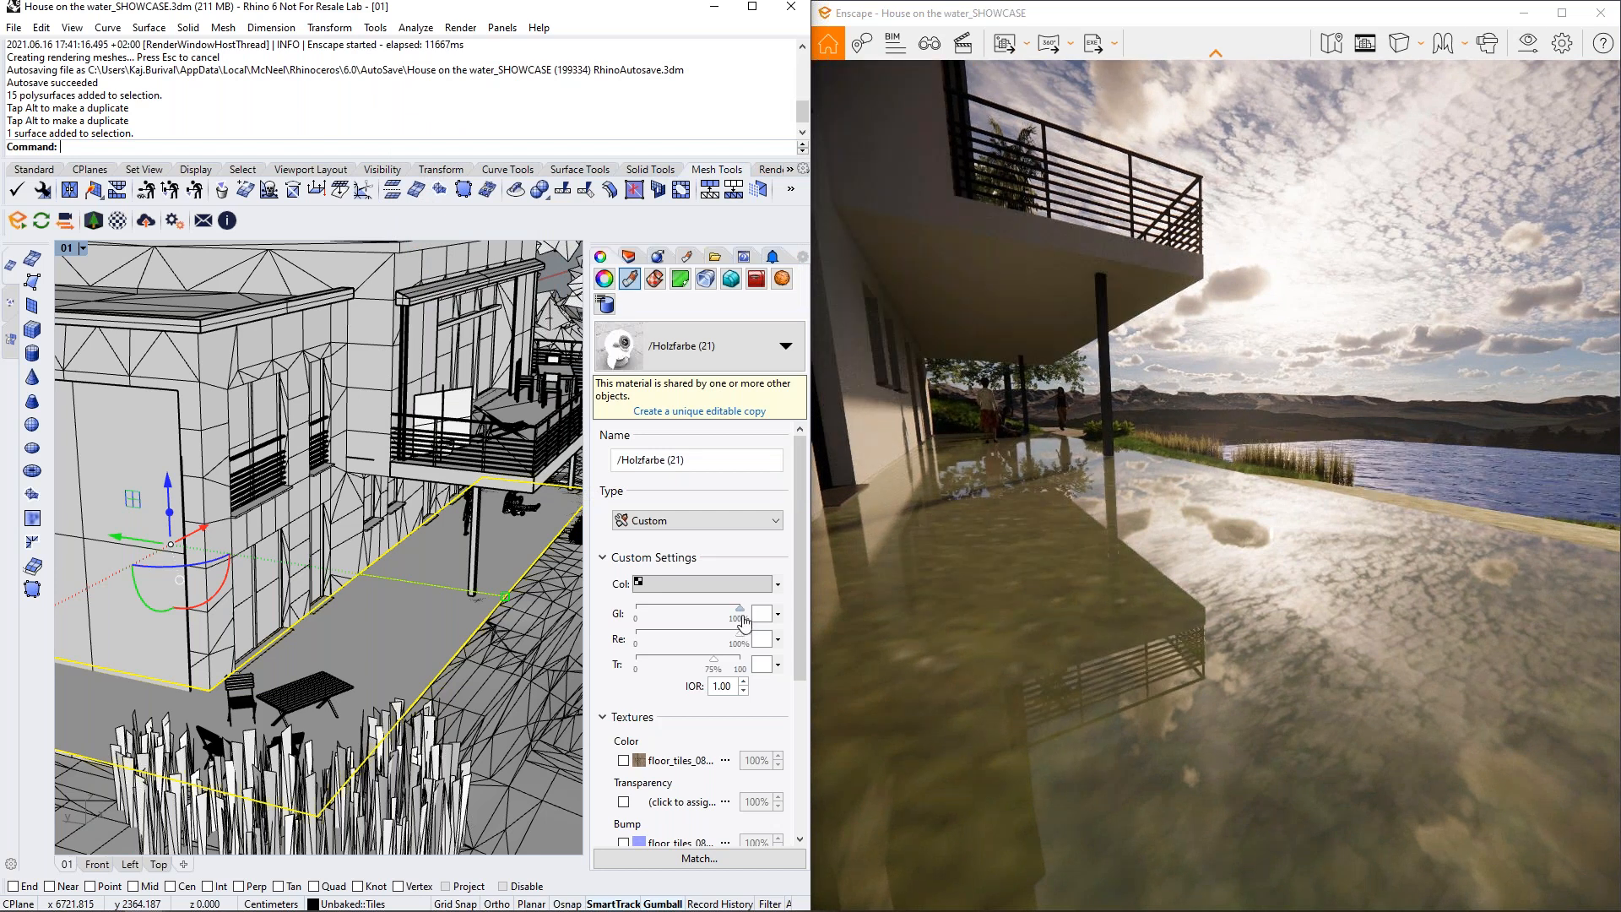
drag(717, 667, 685, 667)
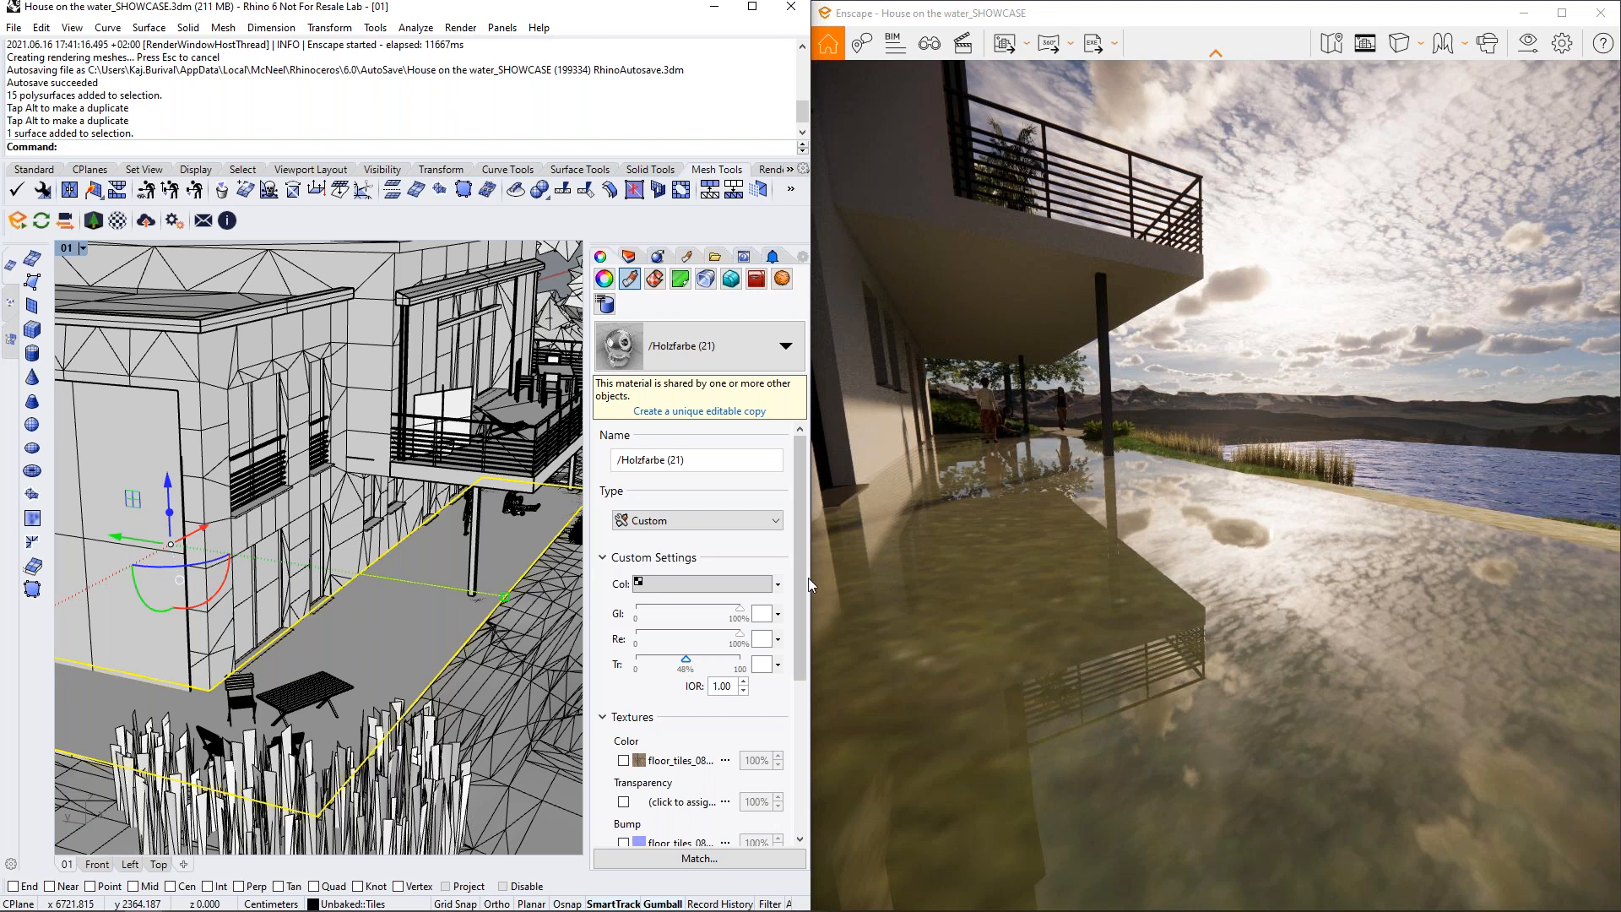
Change the terrace floor material's custom color to dark gray, RGB 43, 43, 43
click(720, 584)
click(744, 276)
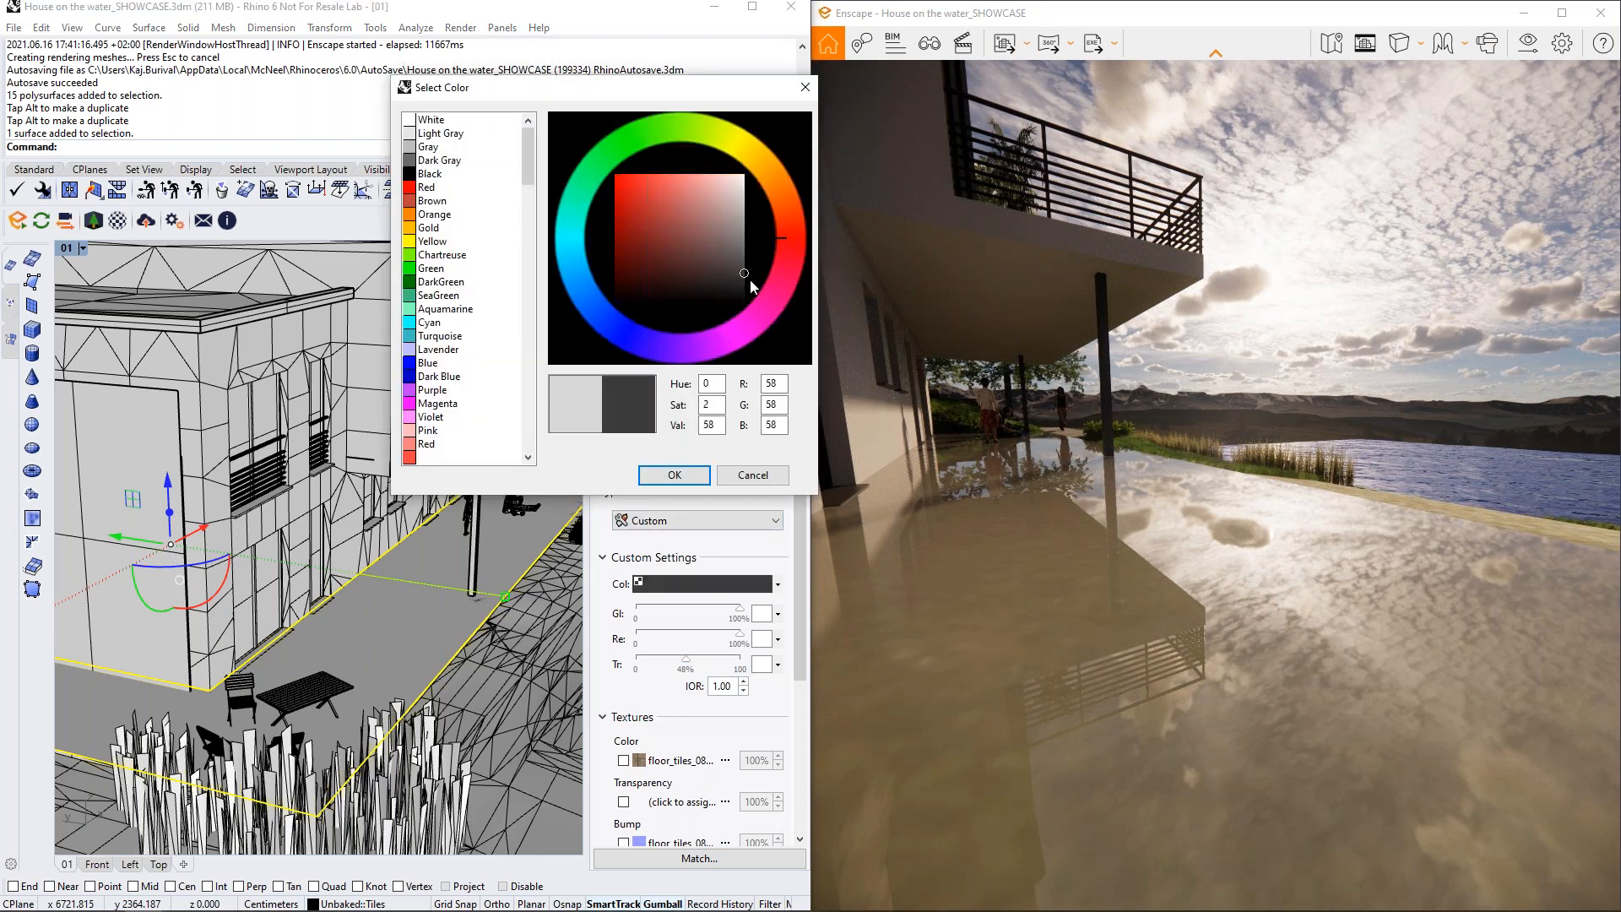
click(667, 476)
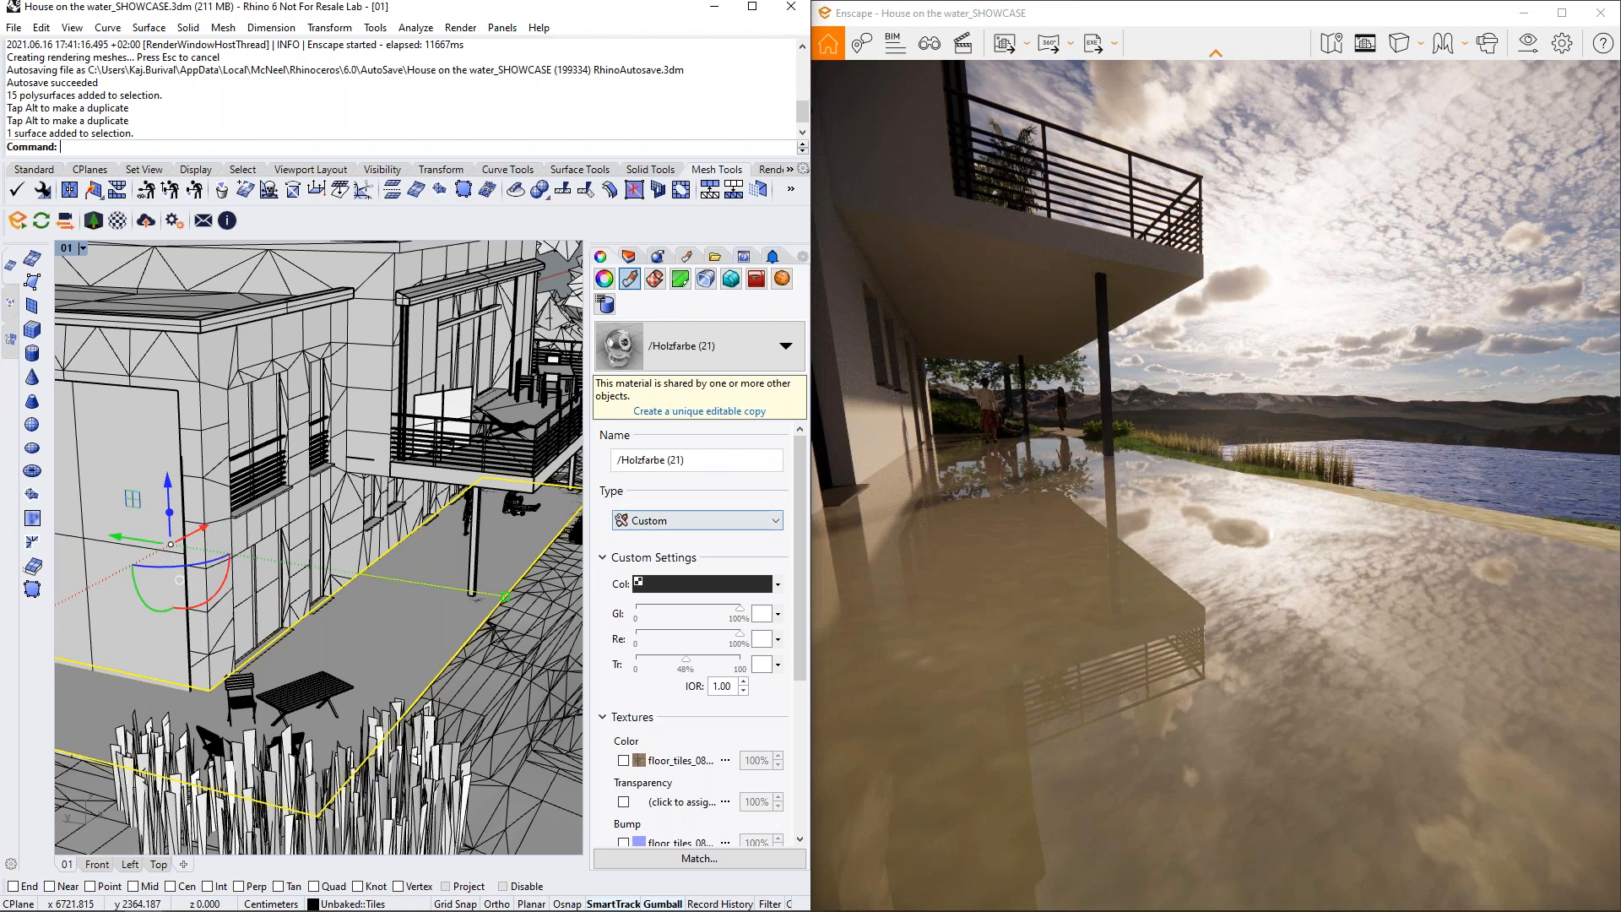
Change the terrace floor material's custom color to dark bluish gray, RGB 34, 33, 45
mouse_move(997, 594)
mouse_down()
mouse_move(1182, 683)
mouse_move(1023, 616)
mouse_move(1018, 597)
mouse_up()
click(697, 594)
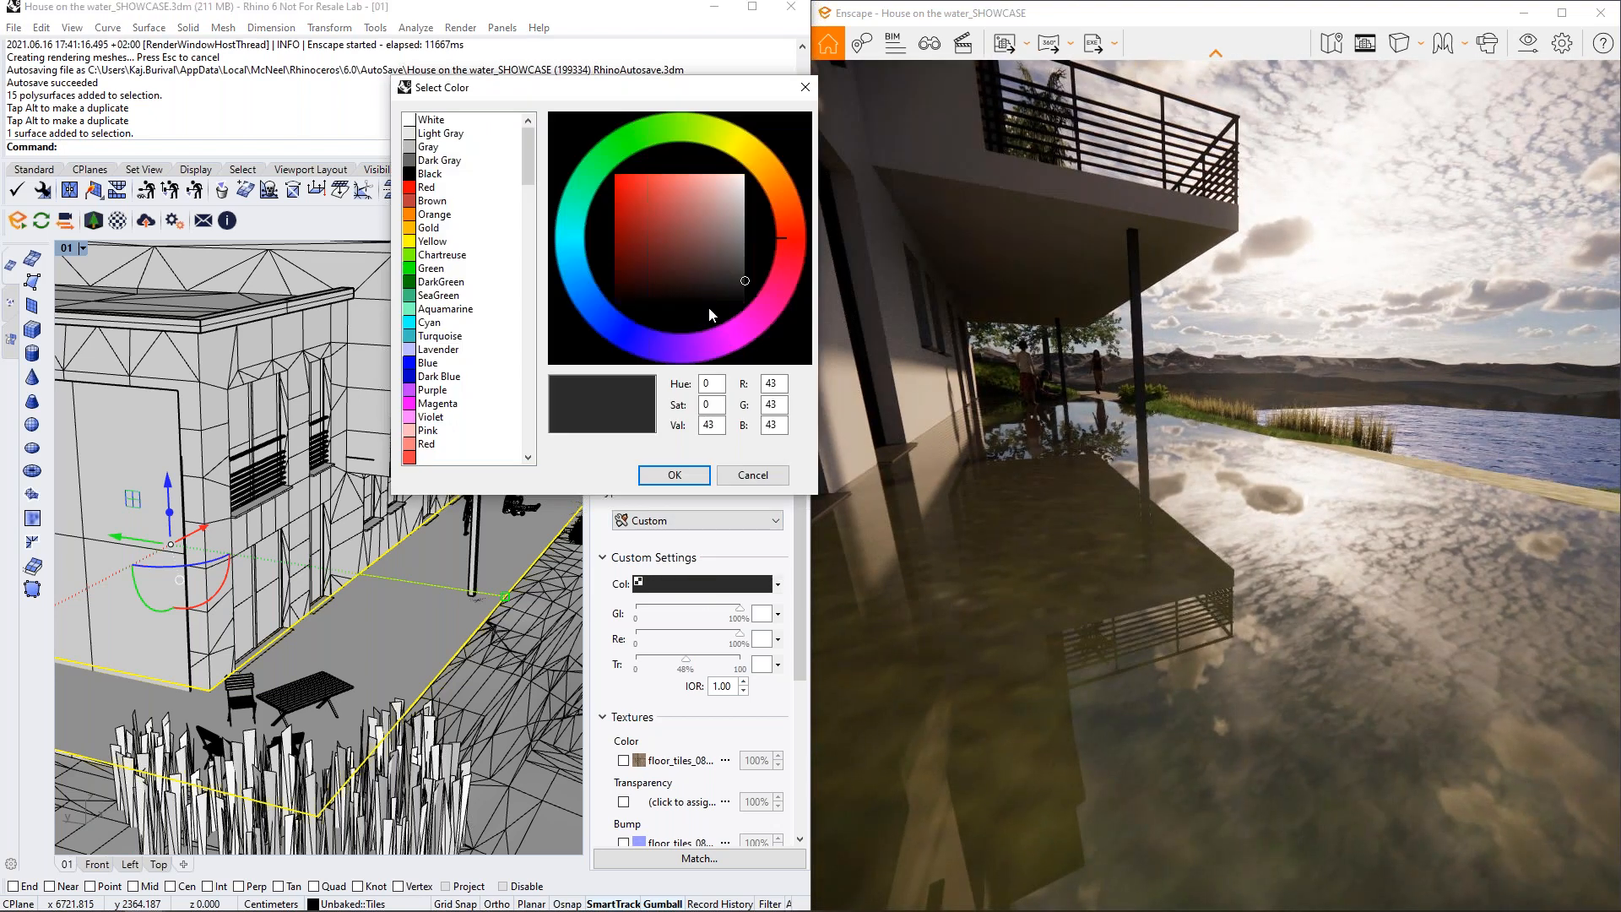
drag(647, 338, 635, 337)
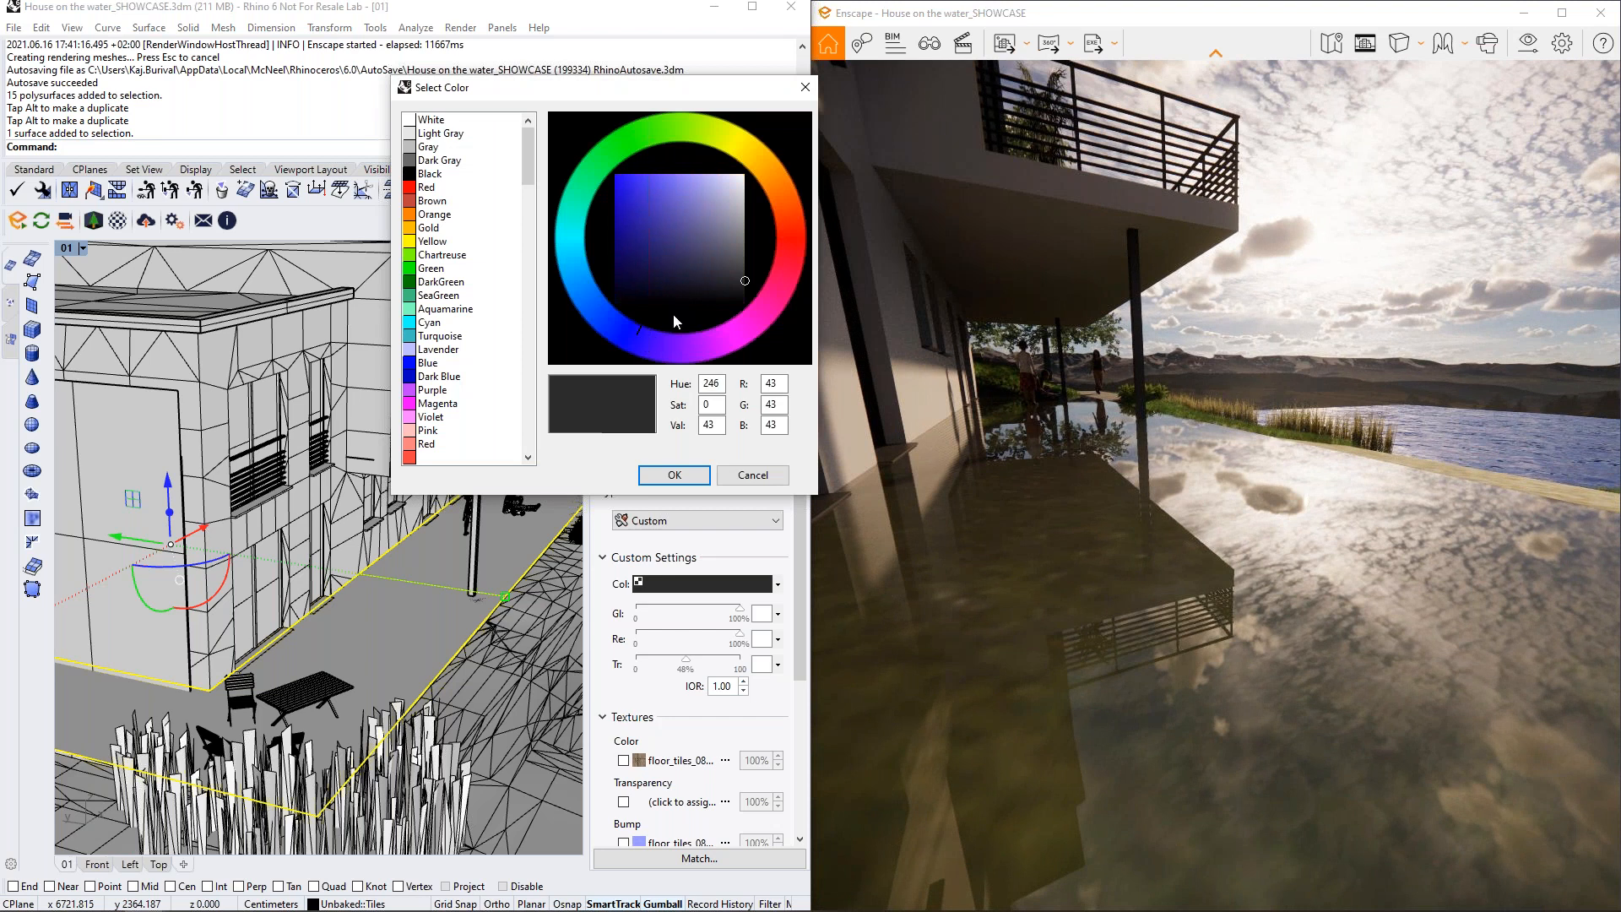
click(711, 280)
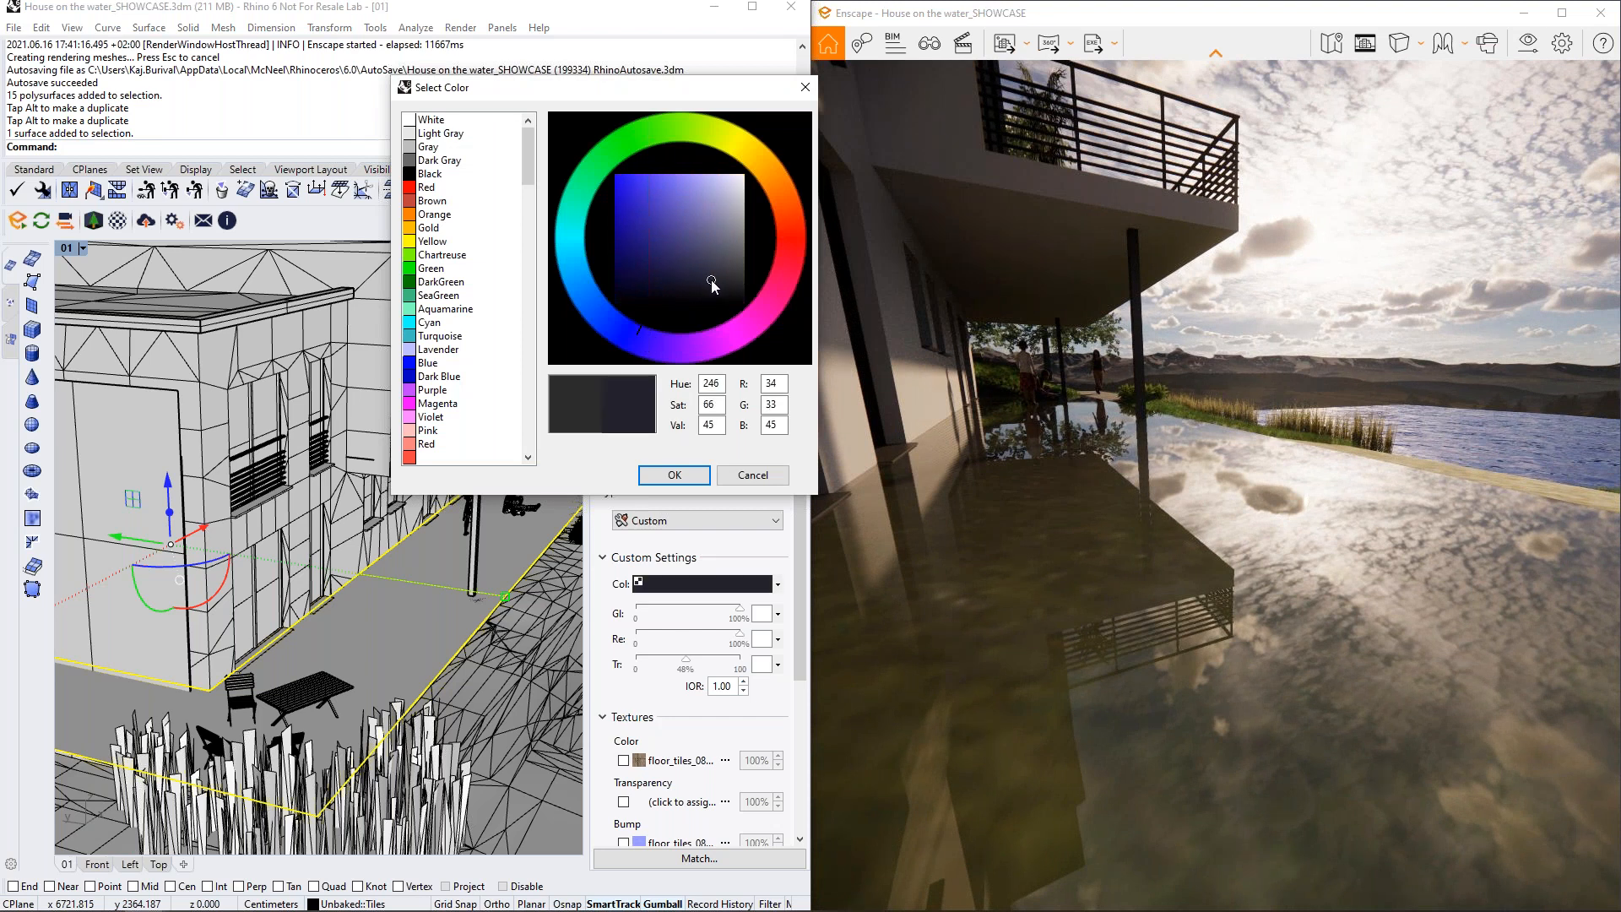
click(675, 475)
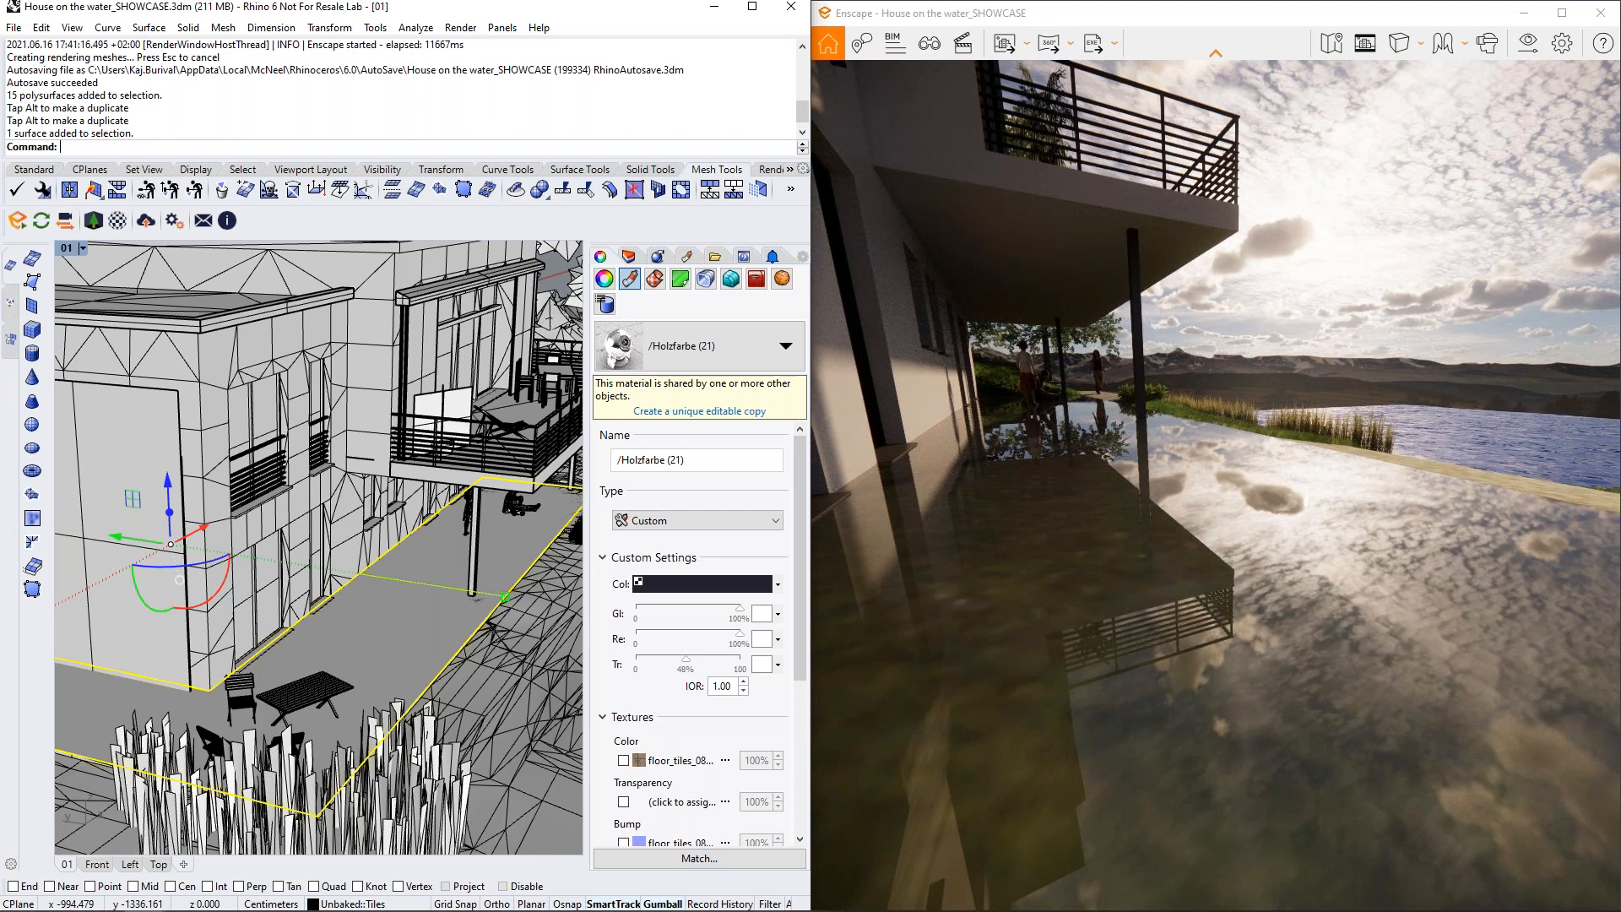
Set the terrace floor material's transparency to 0% with its color texture enabled, and its custom color to vivid blue
scroll(662, 745, down, 1)
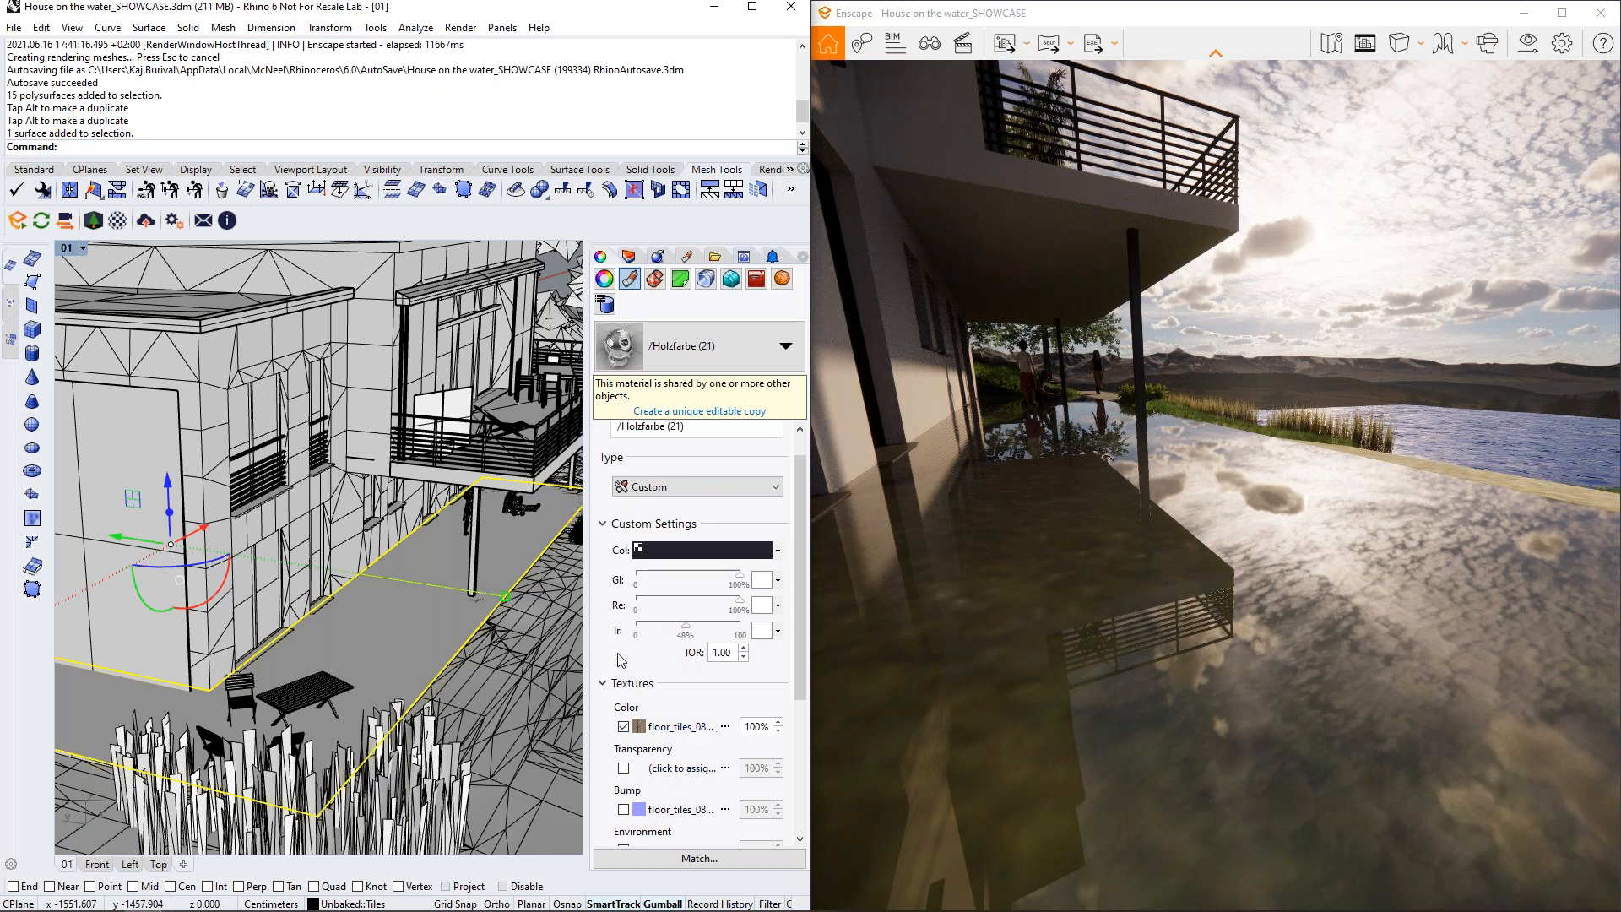
drag(686, 629, 601, 624)
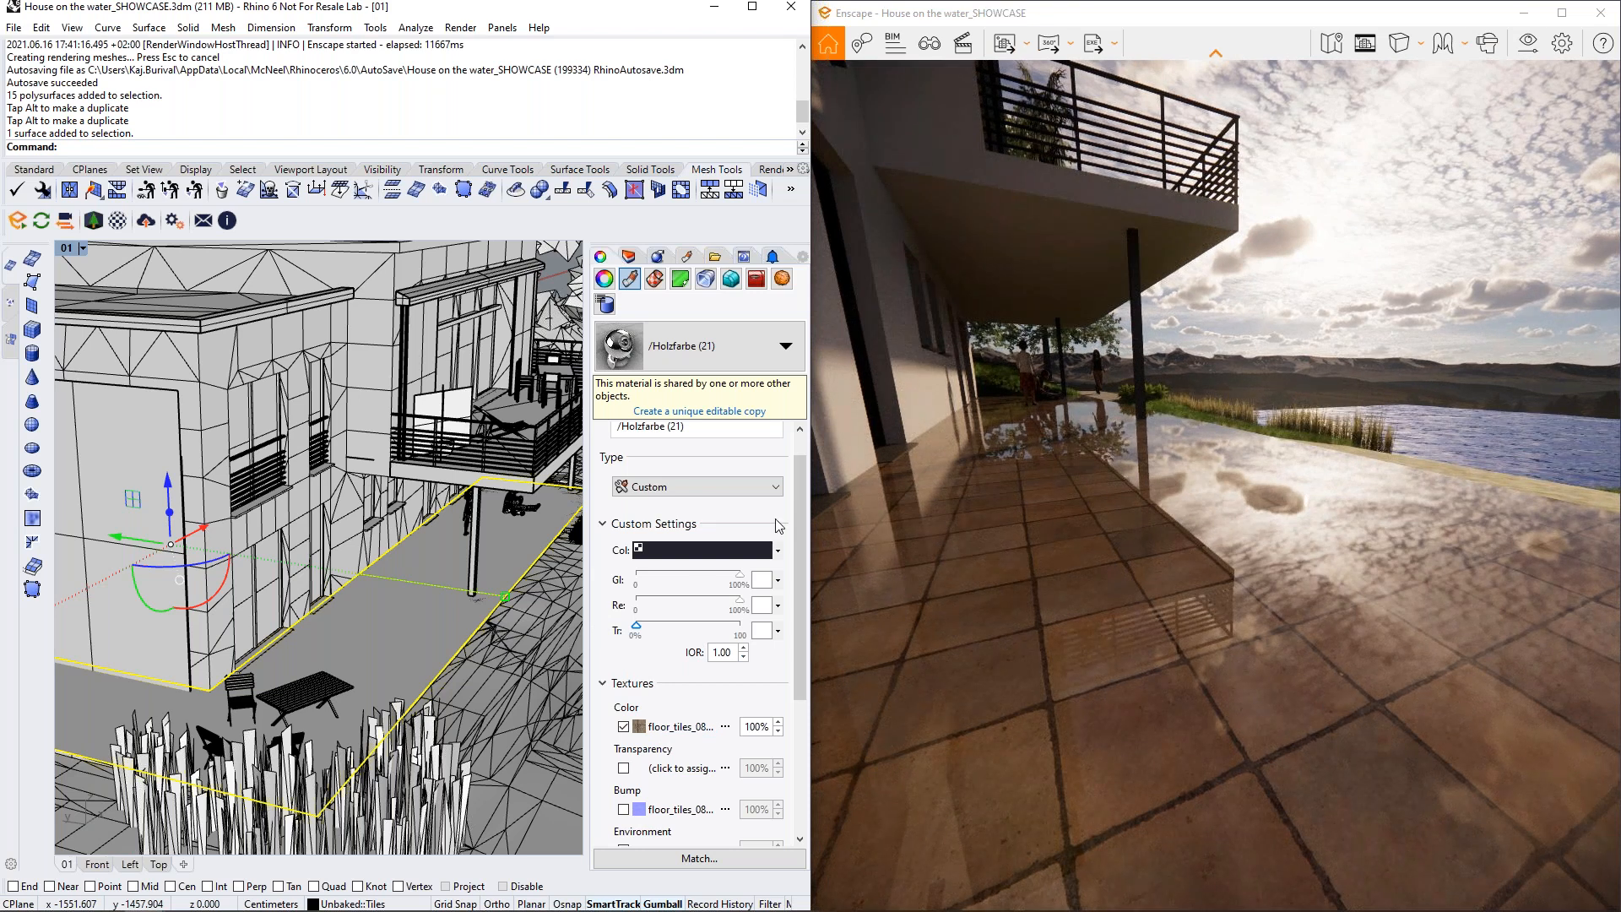
click(719, 551)
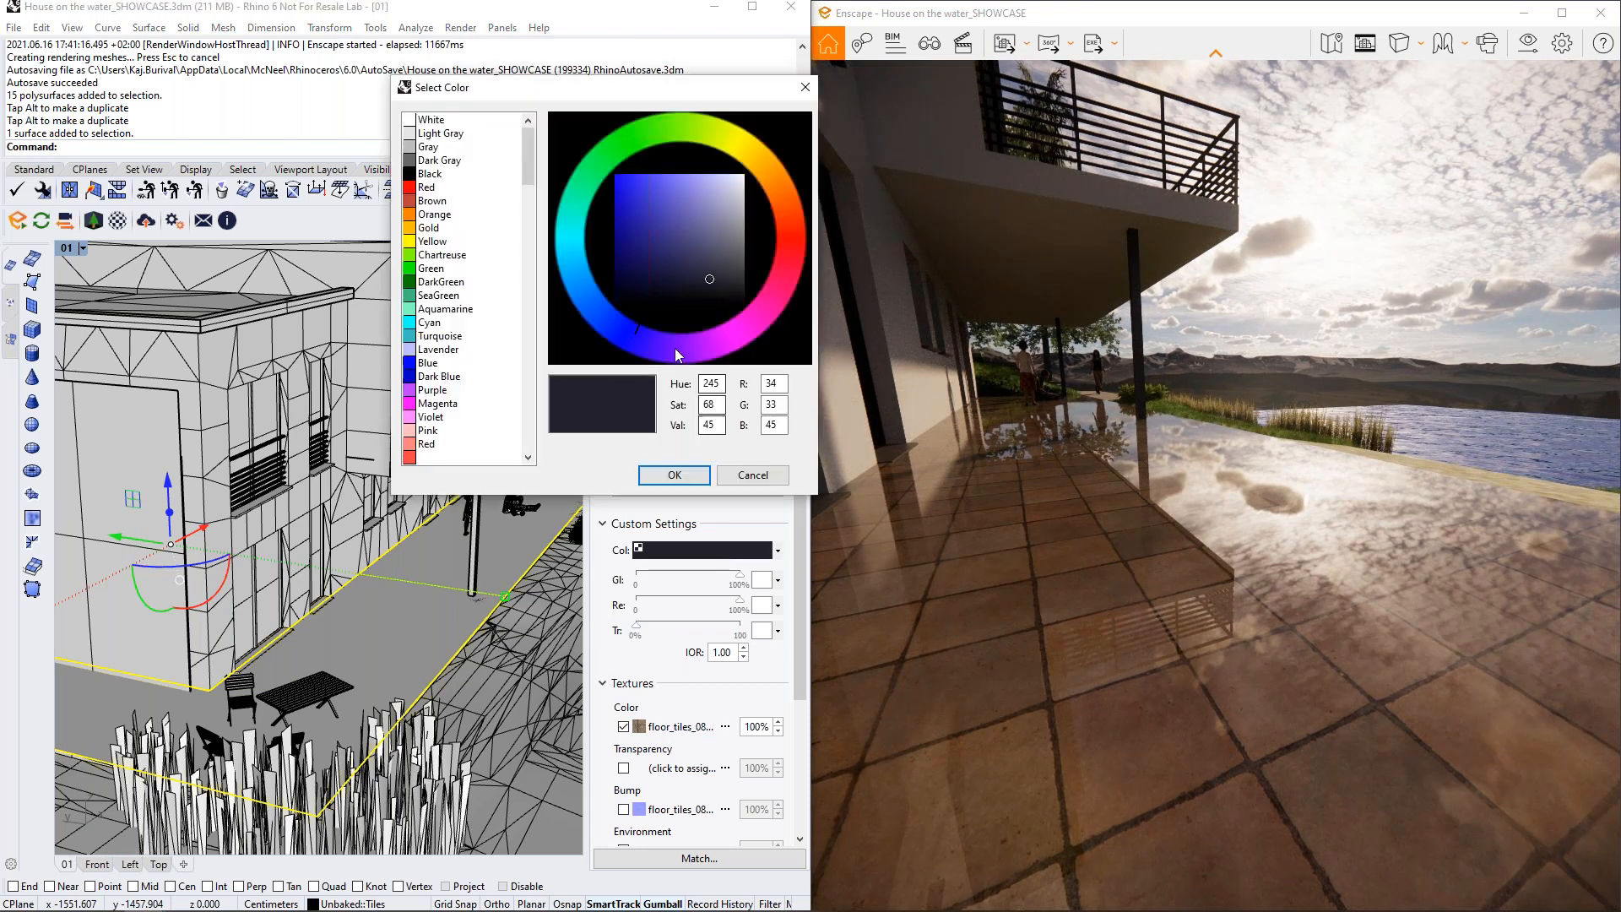
drag(658, 215, 628, 205)
click(673, 475)
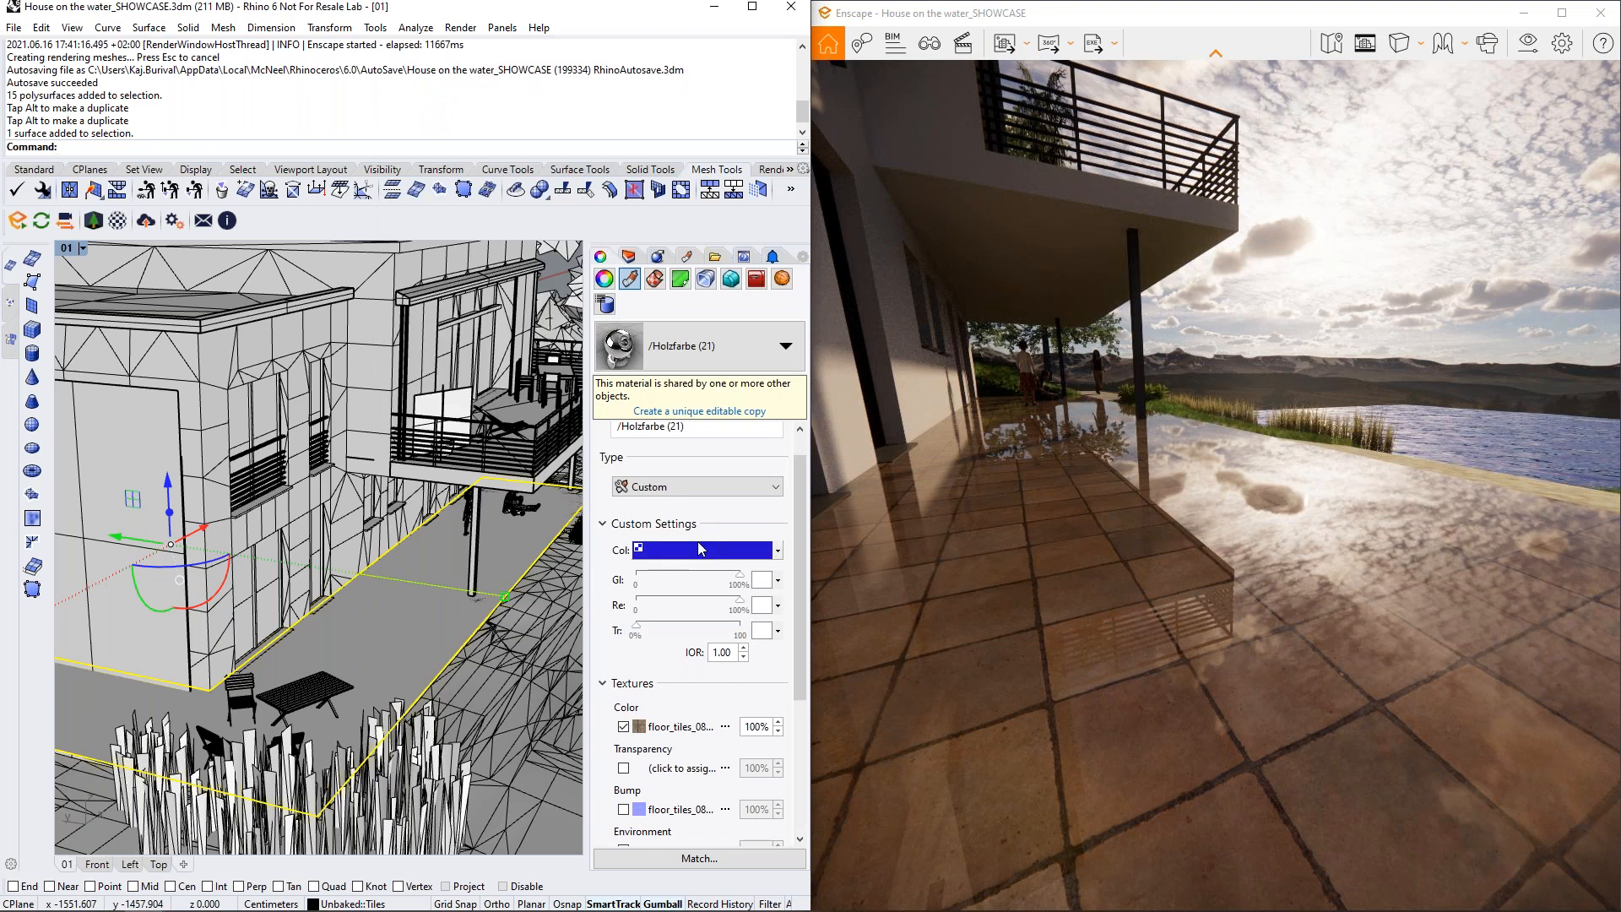
Set the strength of the floor tile color texture to 50% and inspect the tinted floor in Enscape
click(755, 726)
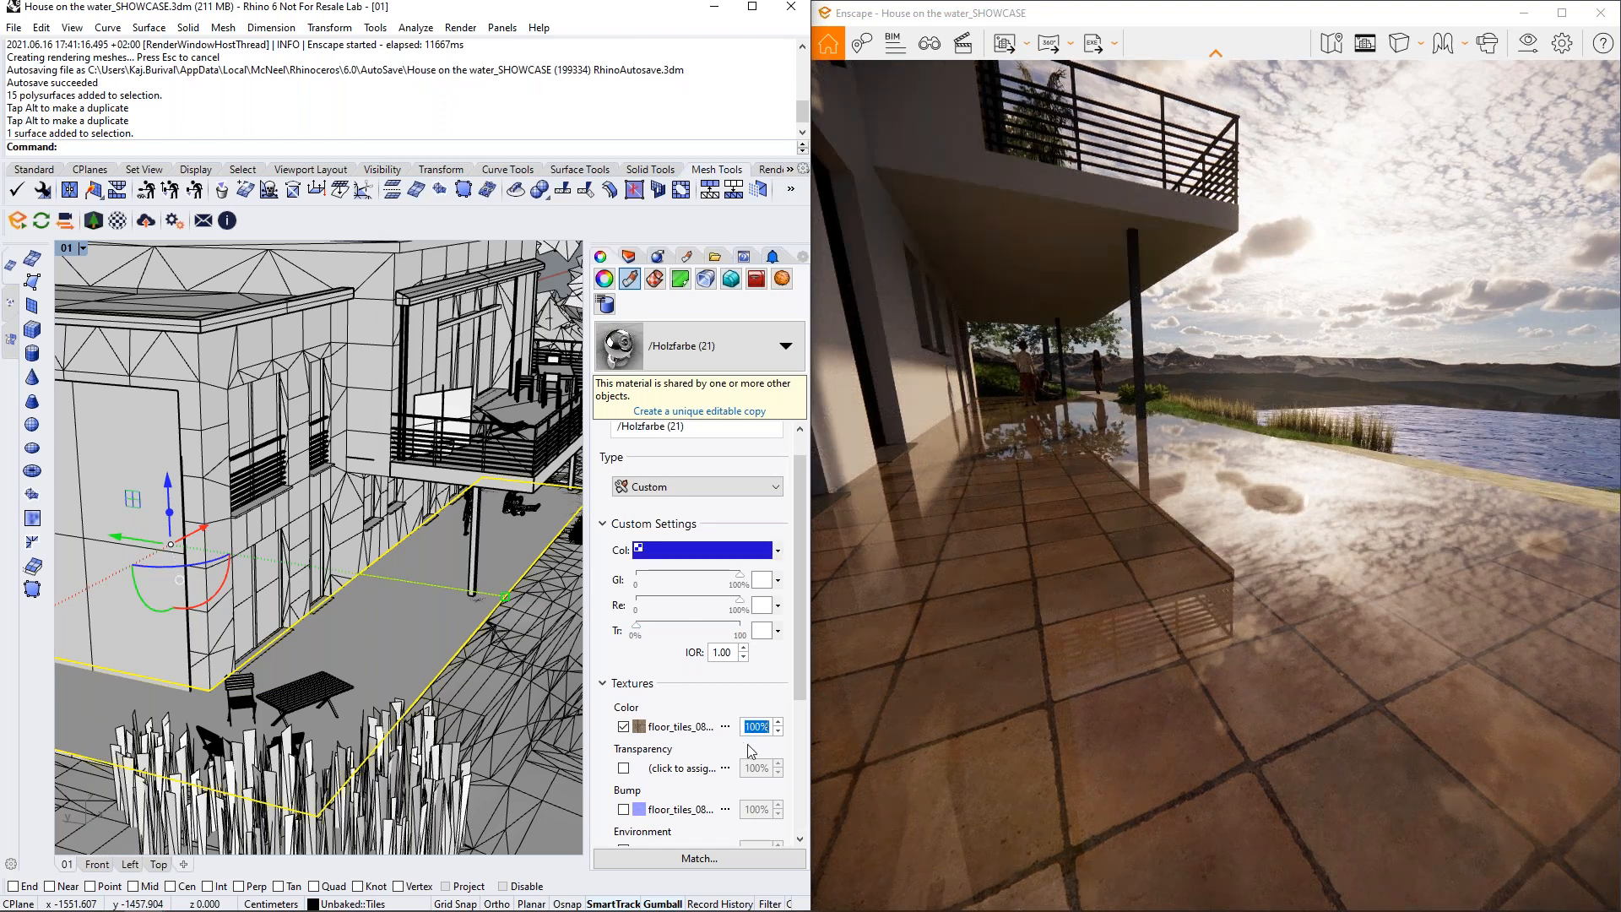
text(5,)
key(BackSpace)
text(0)
key(Return)
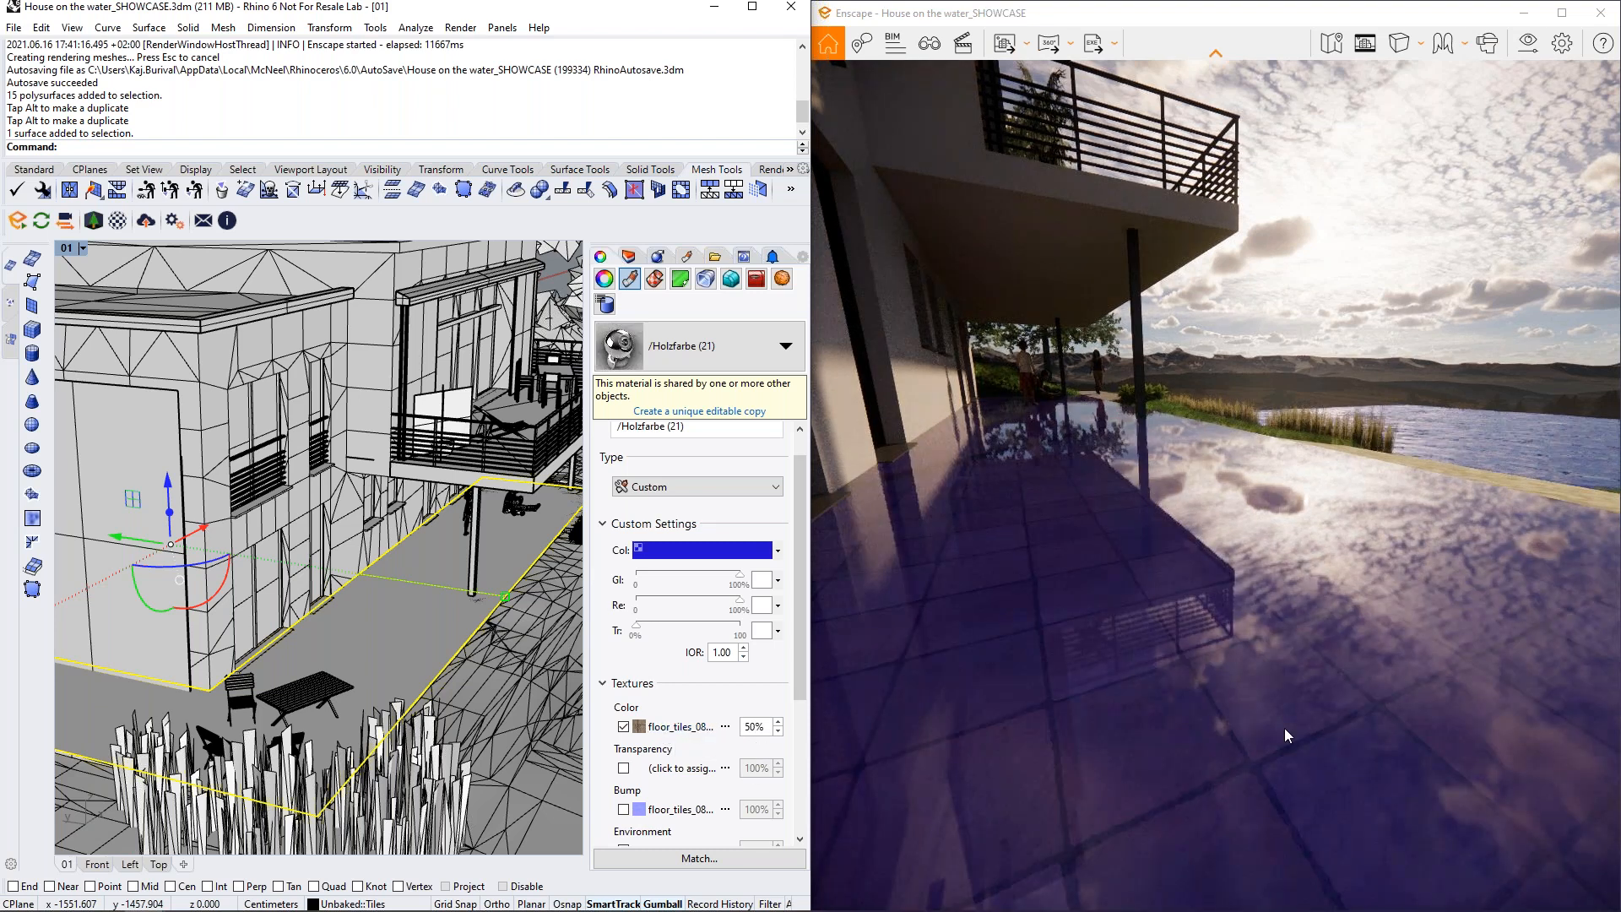
drag(1284, 735, 1140, 700)
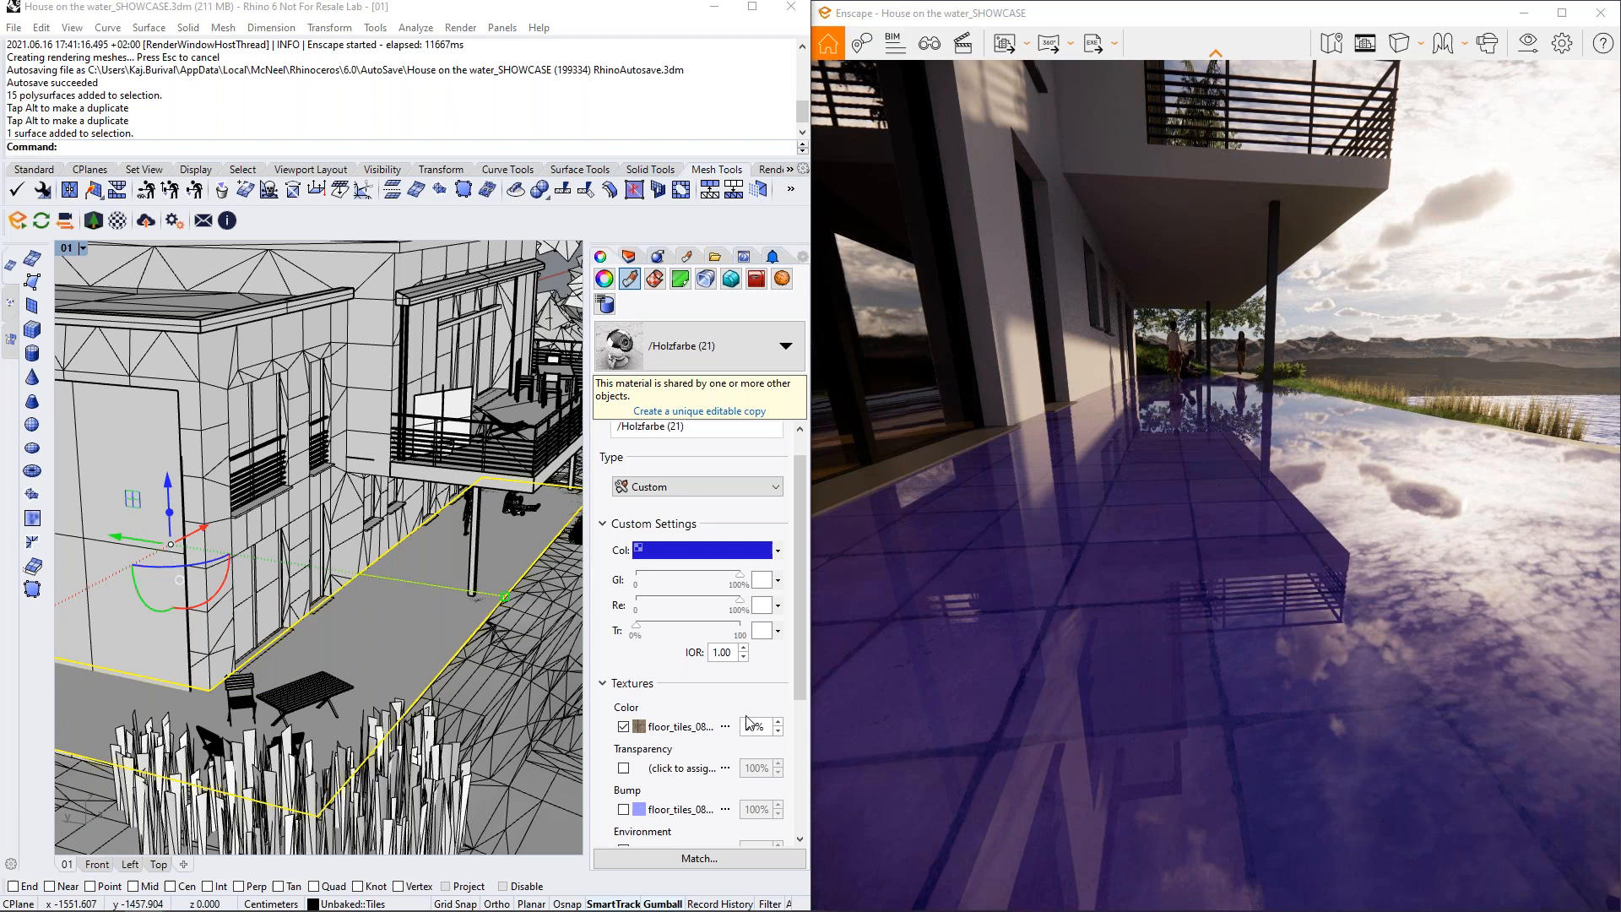
Change the terrace floor material's custom color to dark gray, RGB 38, 38, 38
click(736, 549)
click(737, 550)
drag(729, 254, 733, 314)
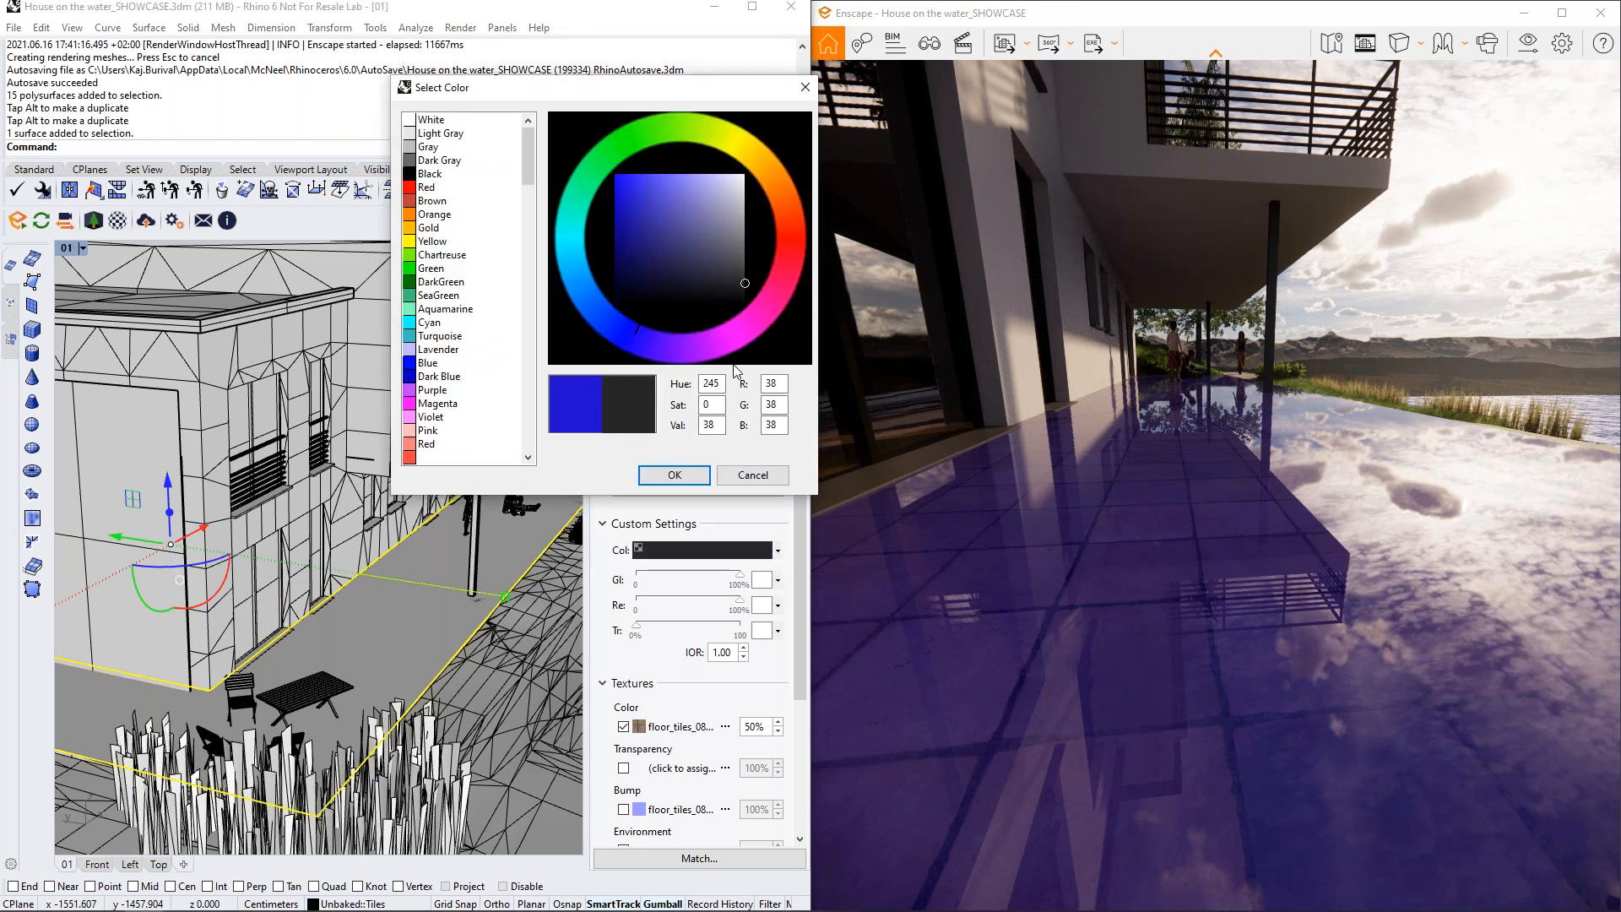
click(674, 474)
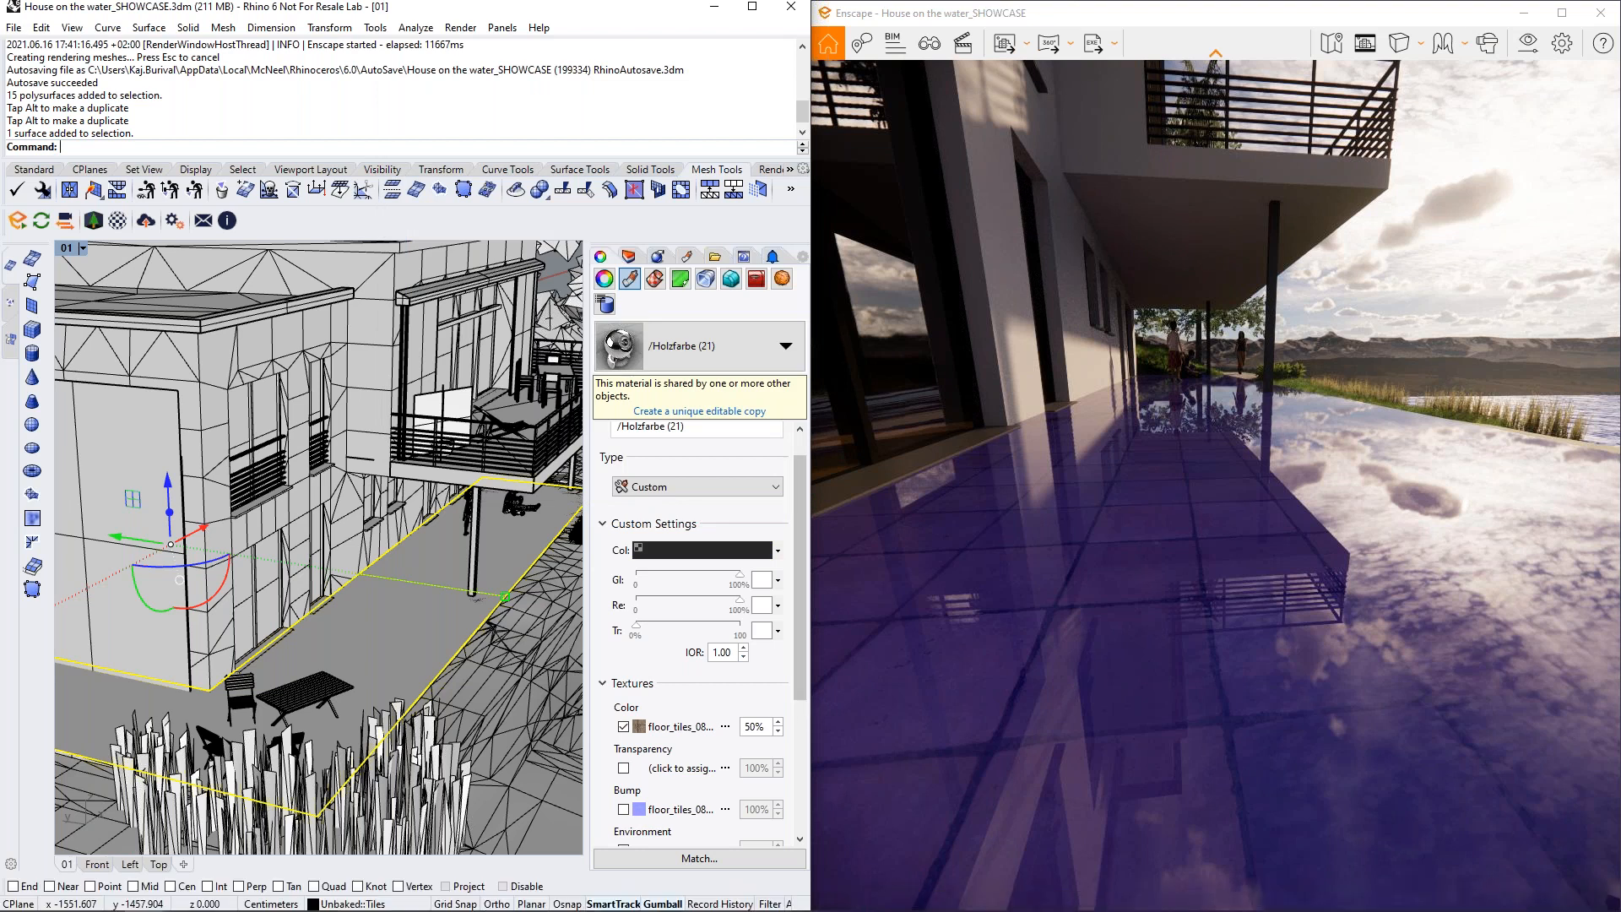
Assign the Logo_black image as the terrace floor material's transparency texture
click(624, 769)
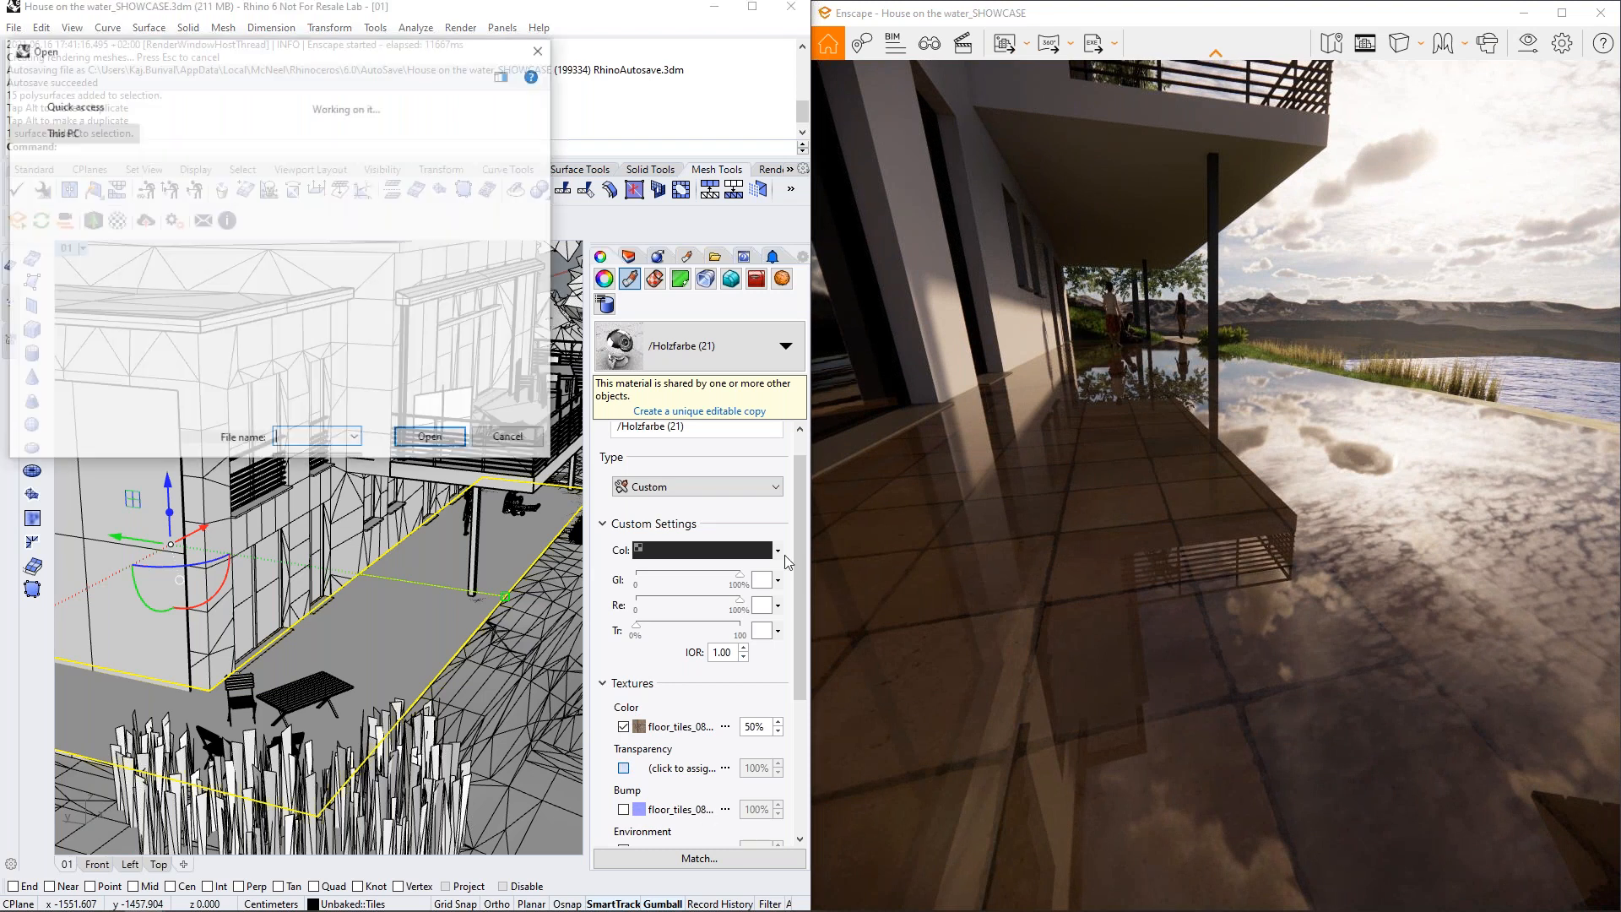
drag(440, 57, 494, 101)
double_click(427, 319)
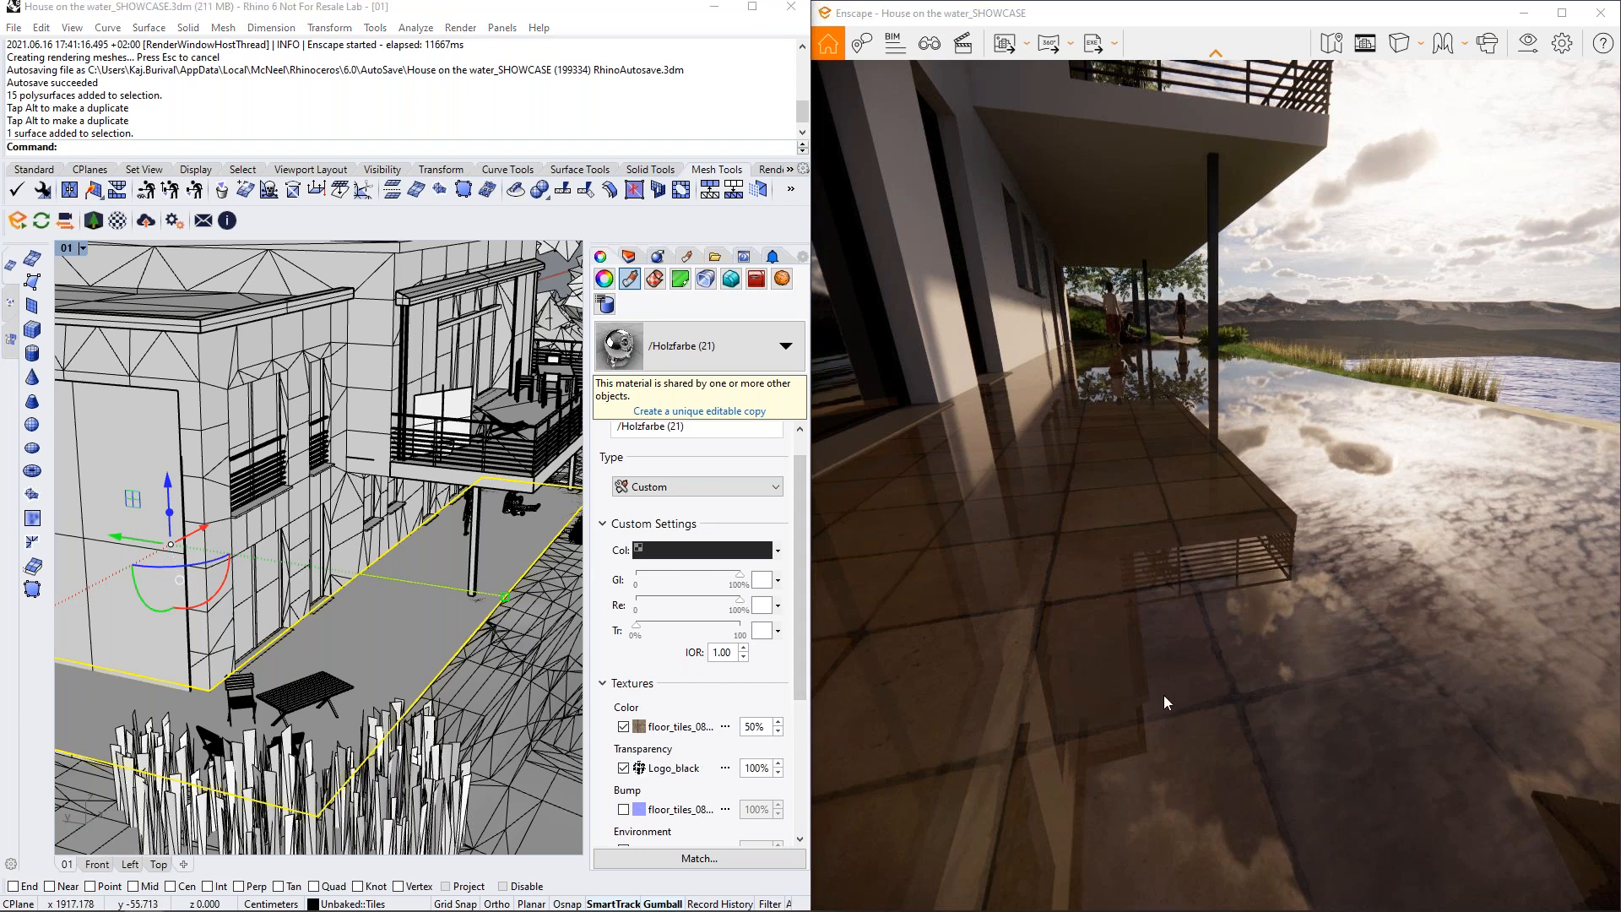
Inspect the logo cut-outs in the terrace floor from several angles in Enscape, including around the wooden furniture
right_drag(1163, 695, 1203, 655)
scroll(1202, 666, up, 5)
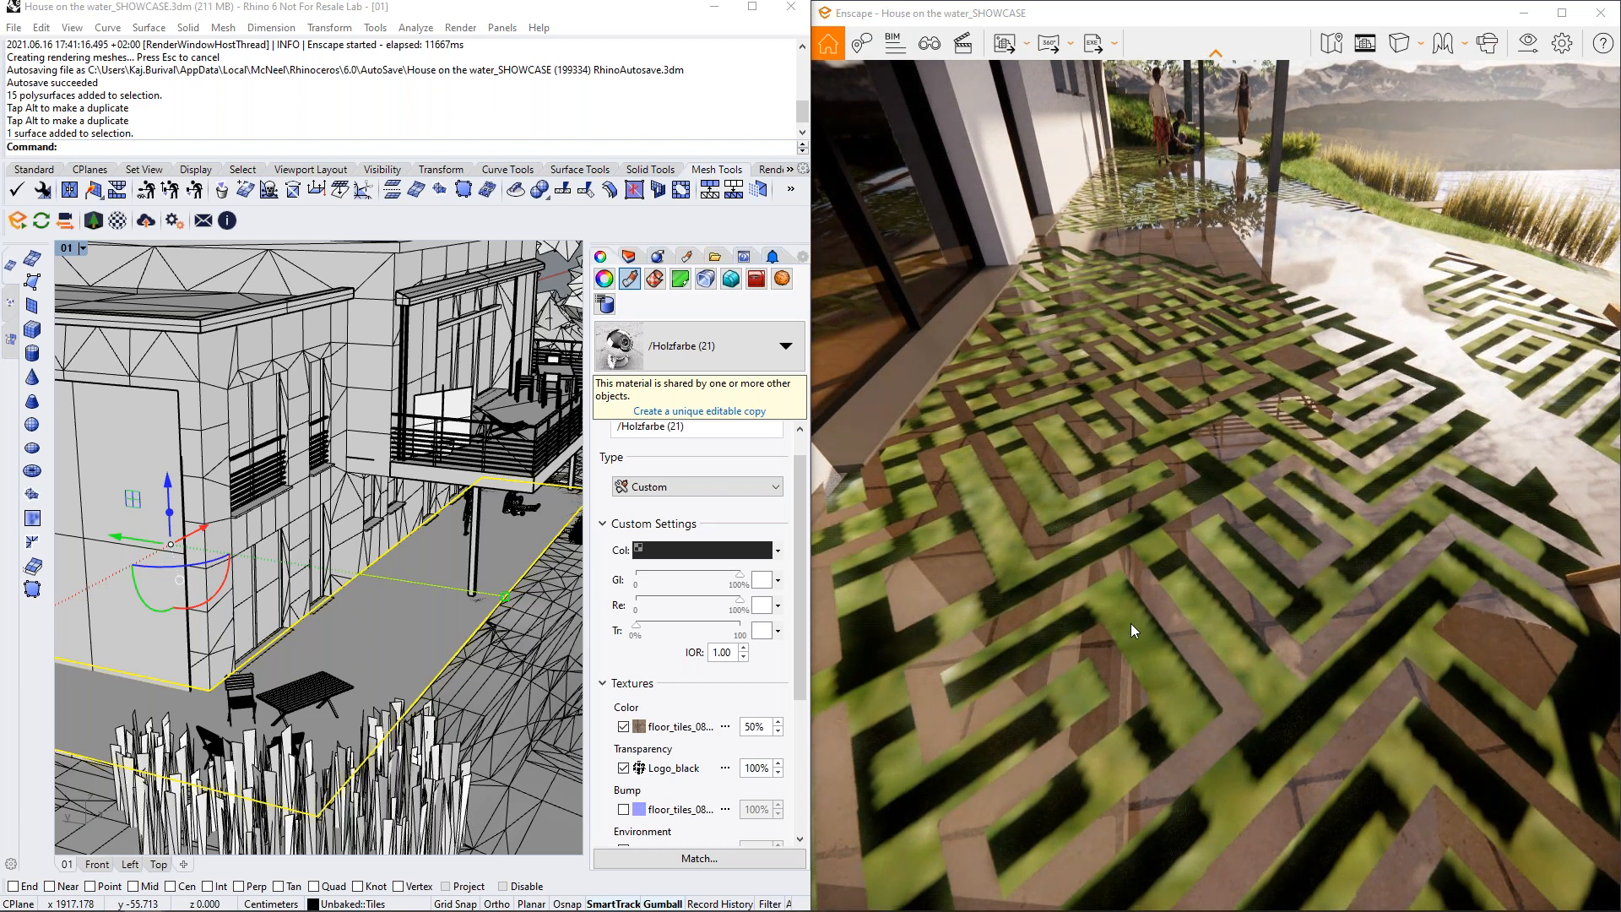
mouse_move(1158, 610)
right_down()
mouse_move(954, 566)
mouse_move(1156, 642)
right_up()
scroll(1157, 641, up, 3)
scroll(1156, 642, down, 3)
drag(1156, 642, 1012, 626)
key(d)
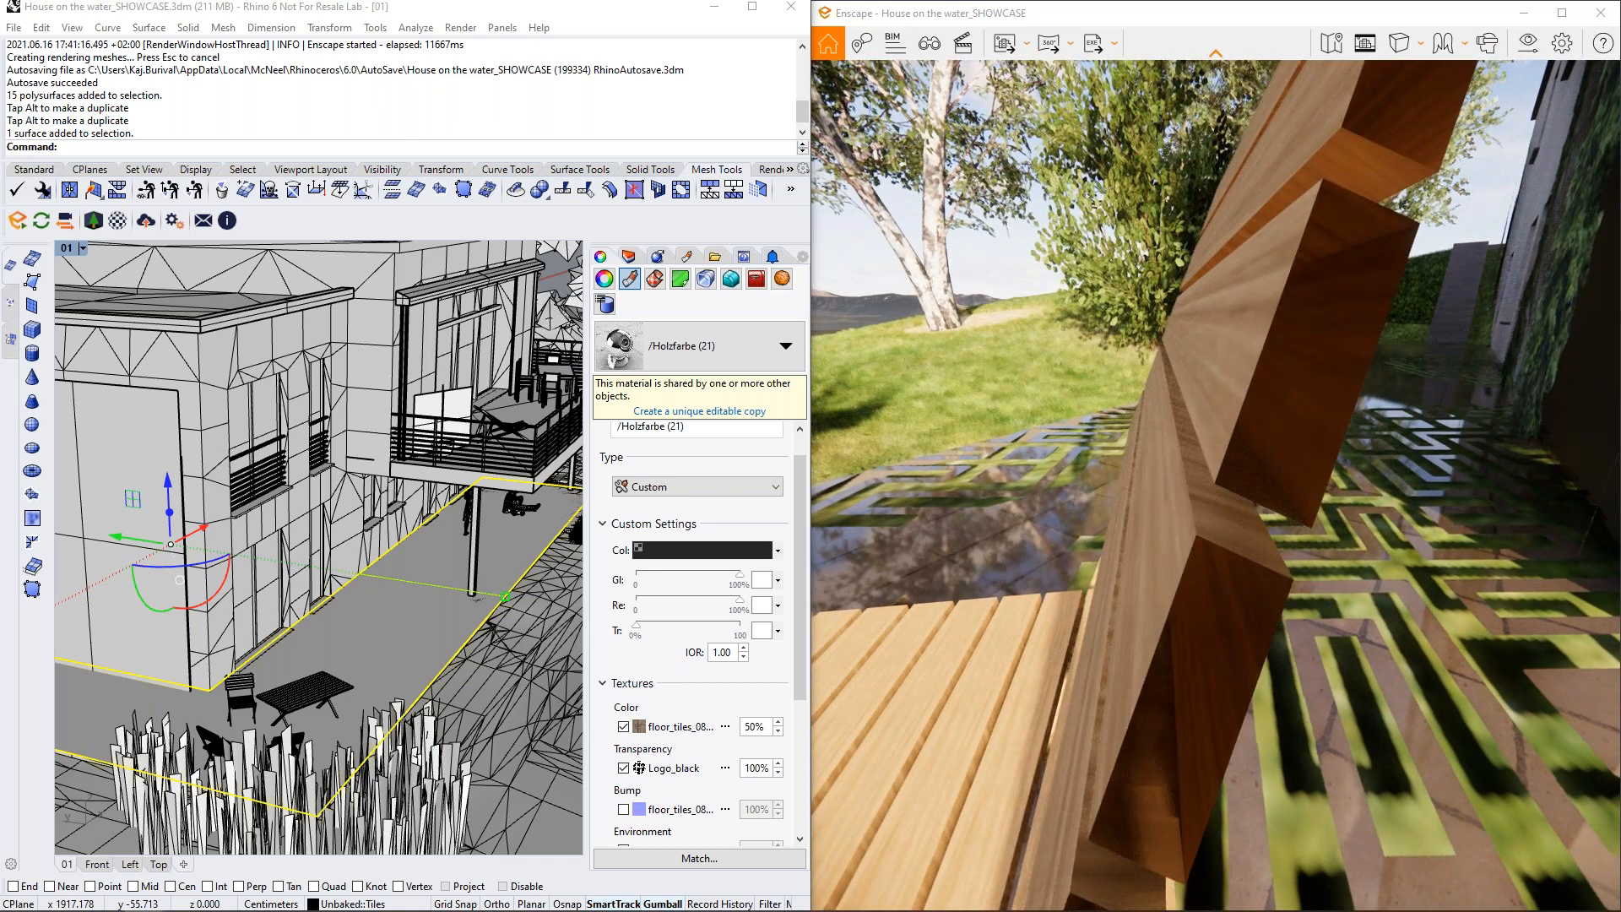
key(w)
key(s)
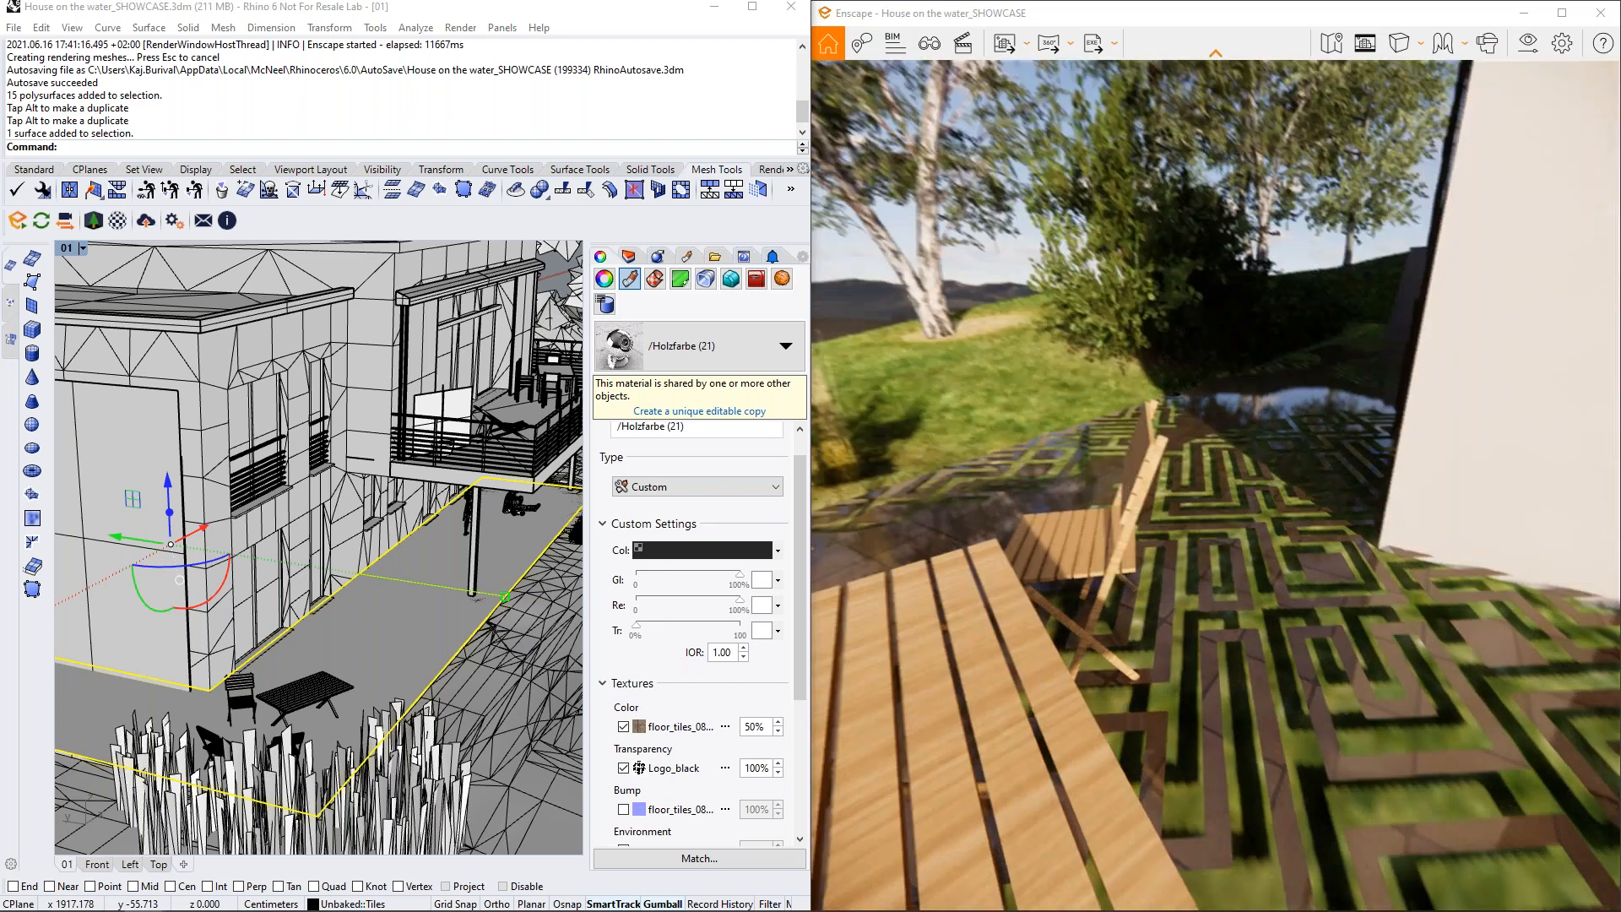
Turn off the terrace floor material's Logo_black transparency texture and check the floor along the house facade in Enscape
drag(1013, 627, 1467, 707)
right_drag(1216, 675, 1325, 637)
click(623, 768)
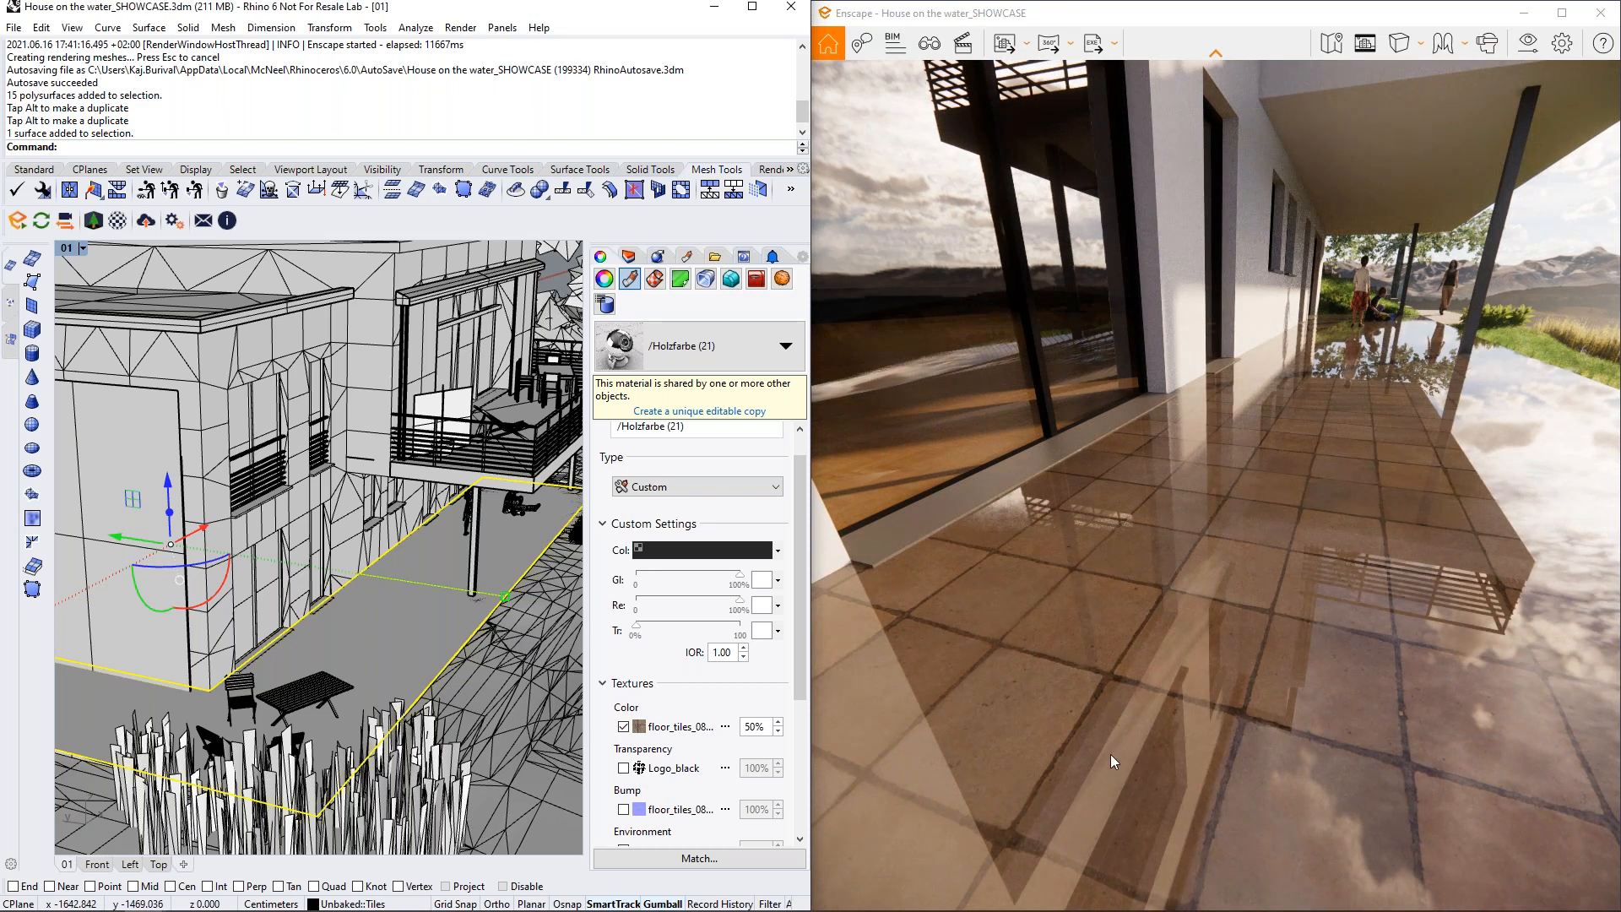
right_drag(1155, 752, 1224, 742)
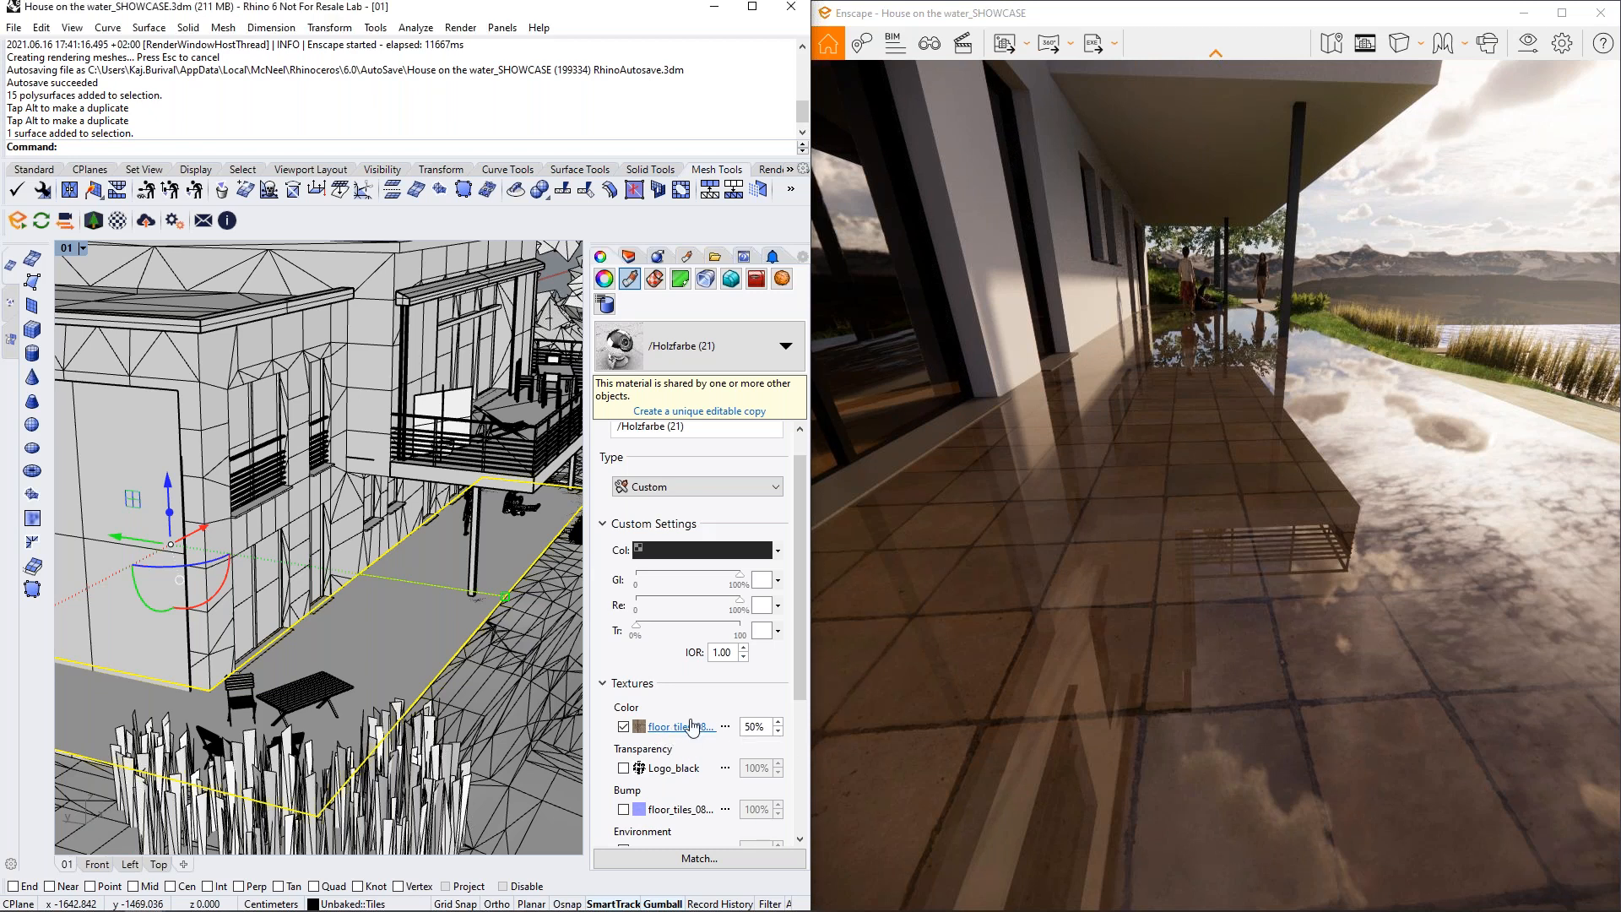
Set the mapping repeat of the floor_tiles_08_diff_4k.jpg color texture to 2.0 and inspect the tile size in Enscape
click(685, 726)
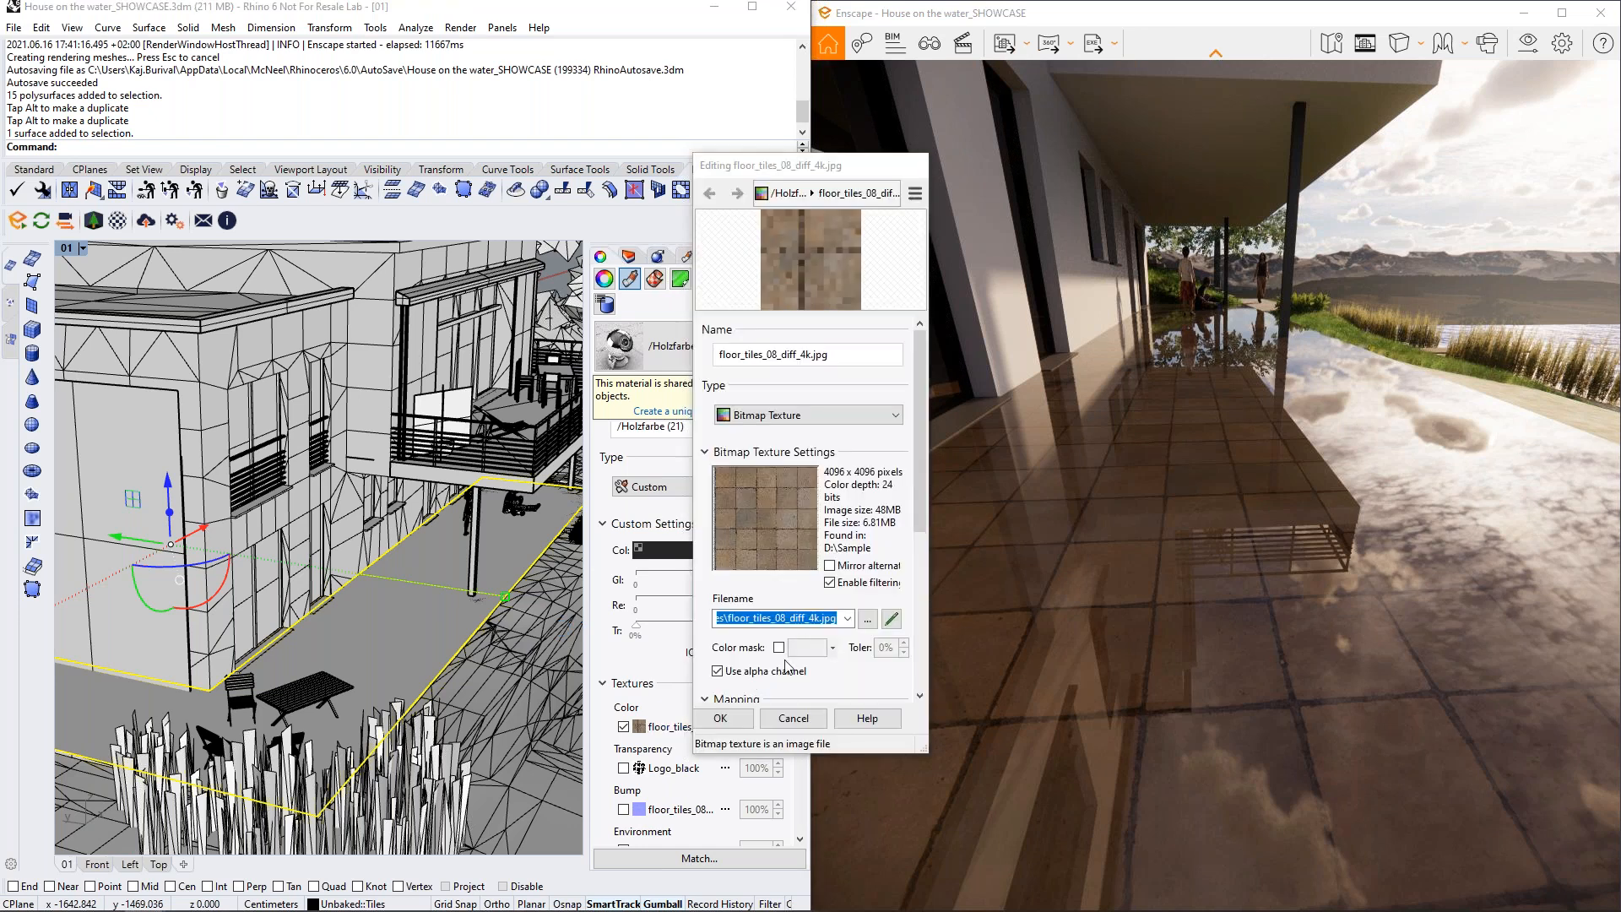
drag(923, 509, 910, 618)
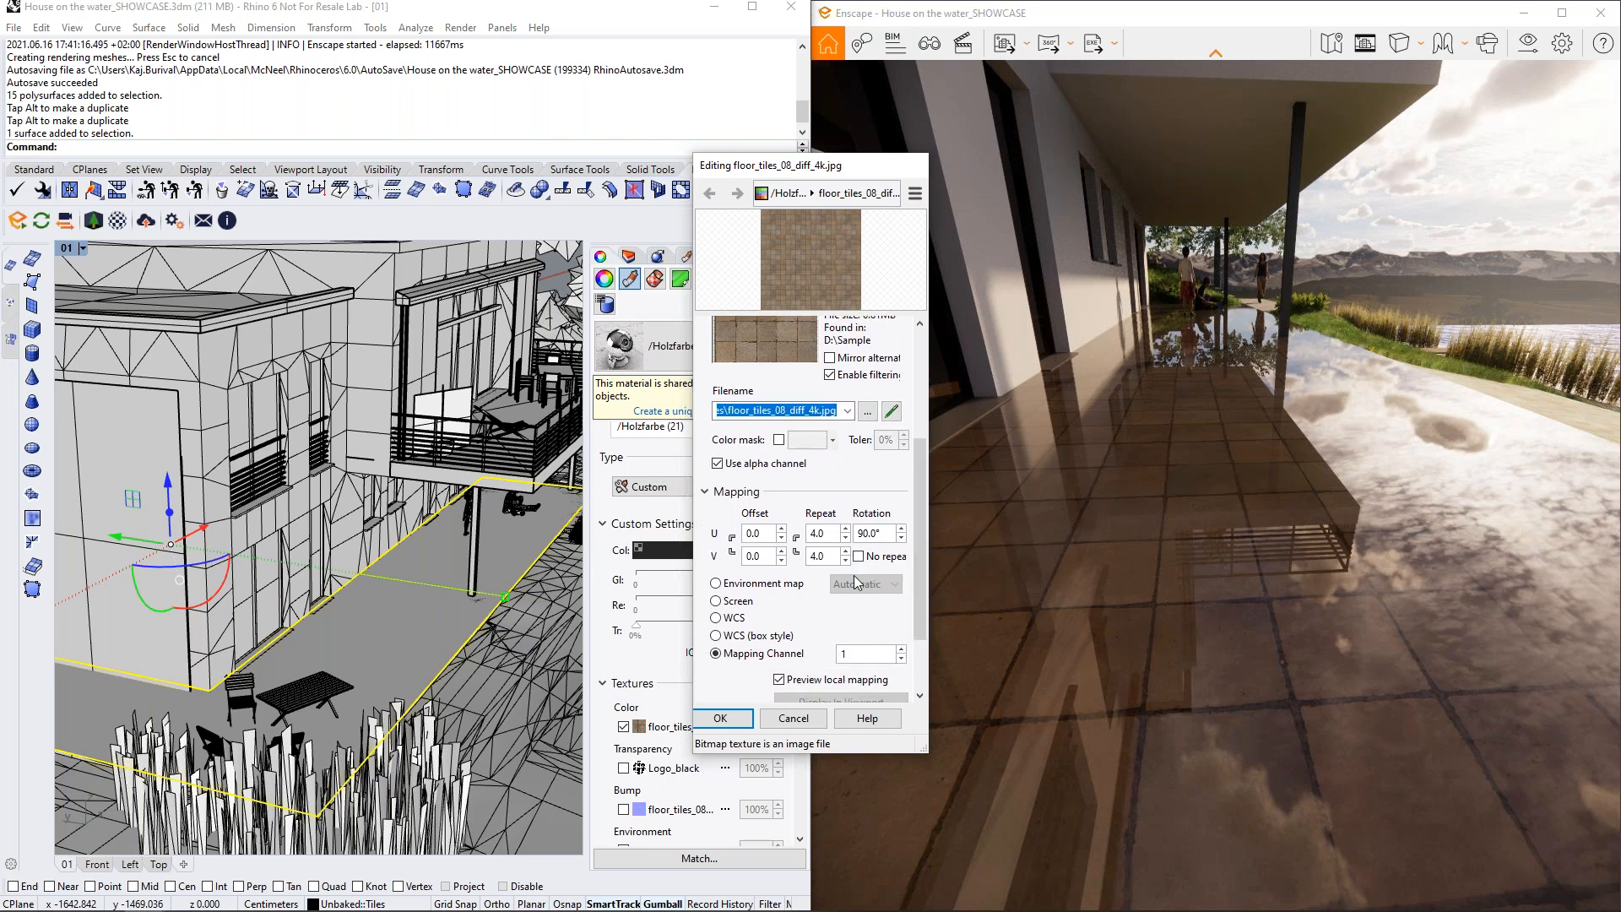
double_click(826, 537)
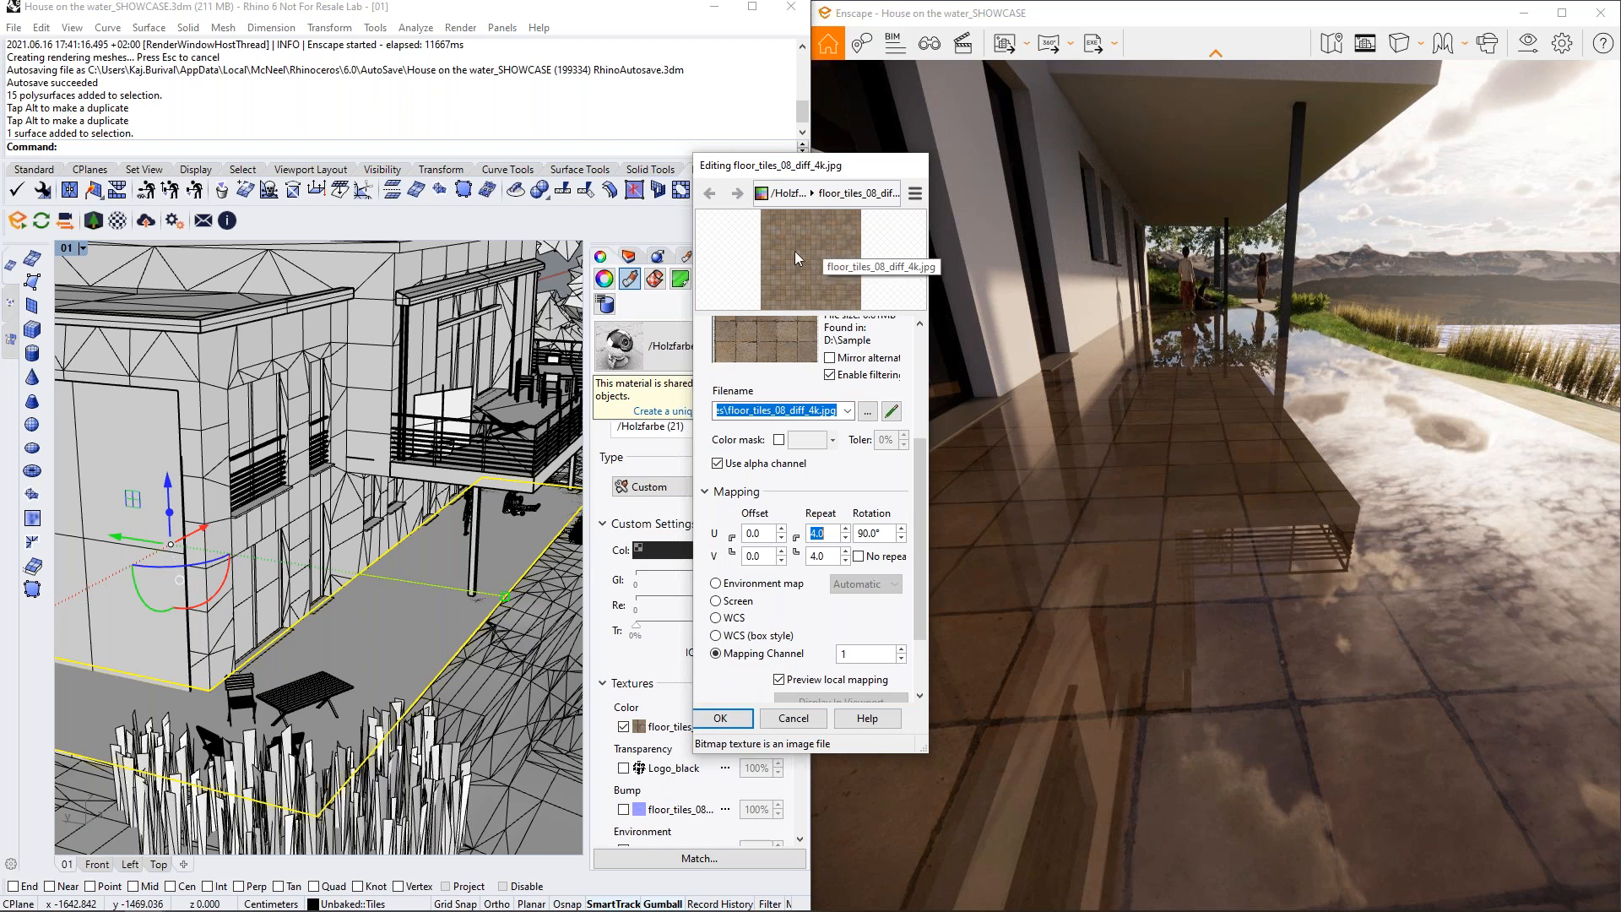
text(2)
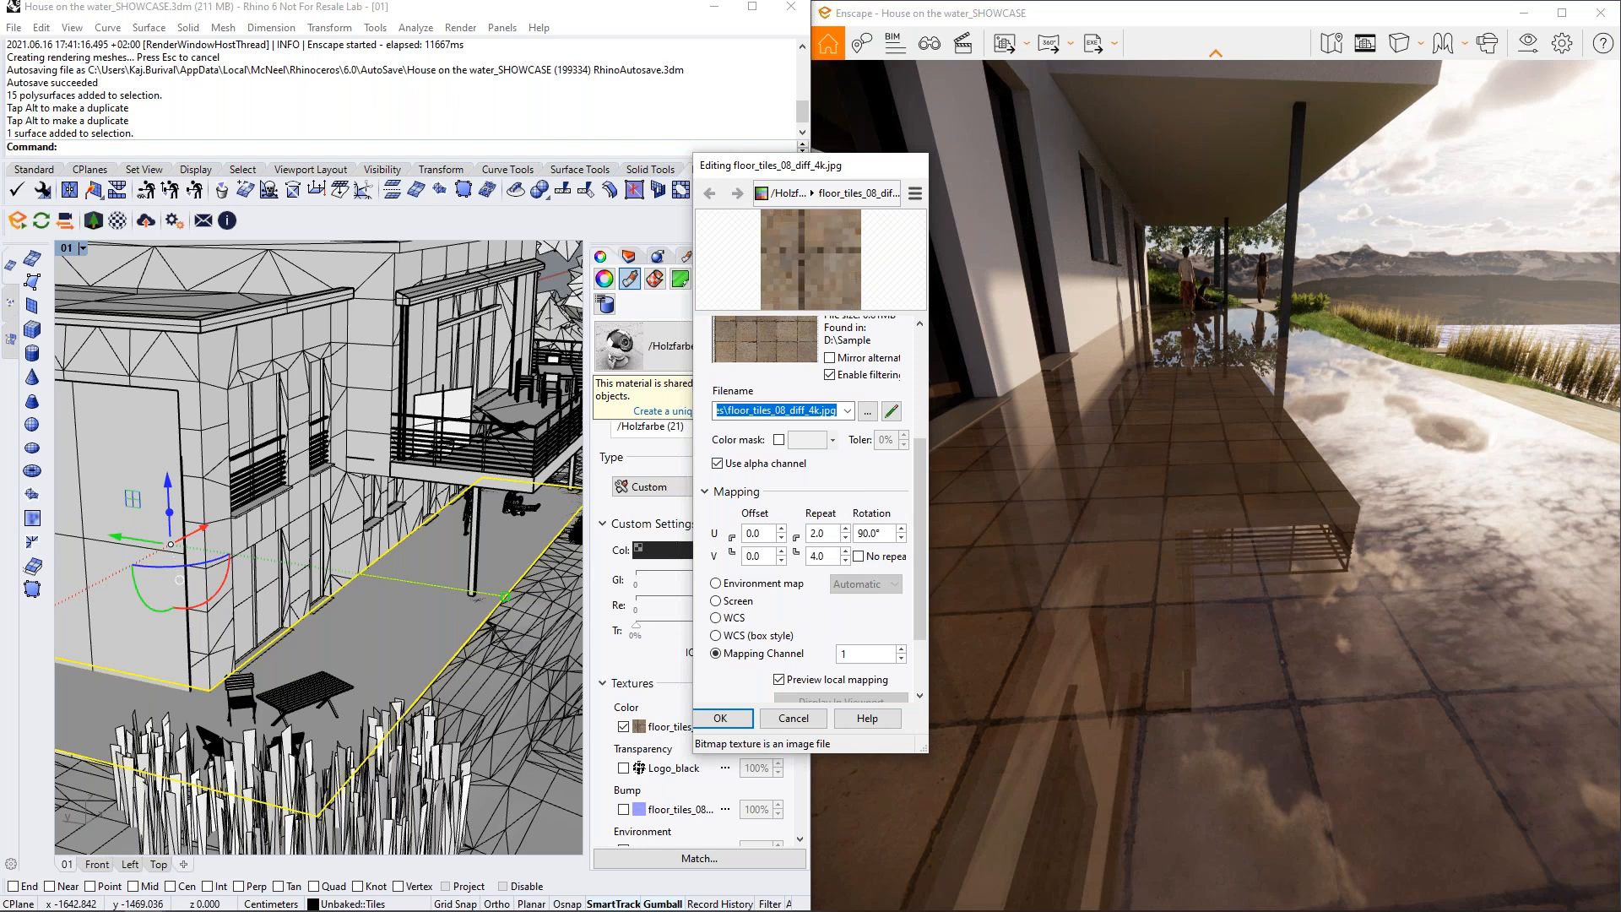
double_click(826, 556)
click(720, 716)
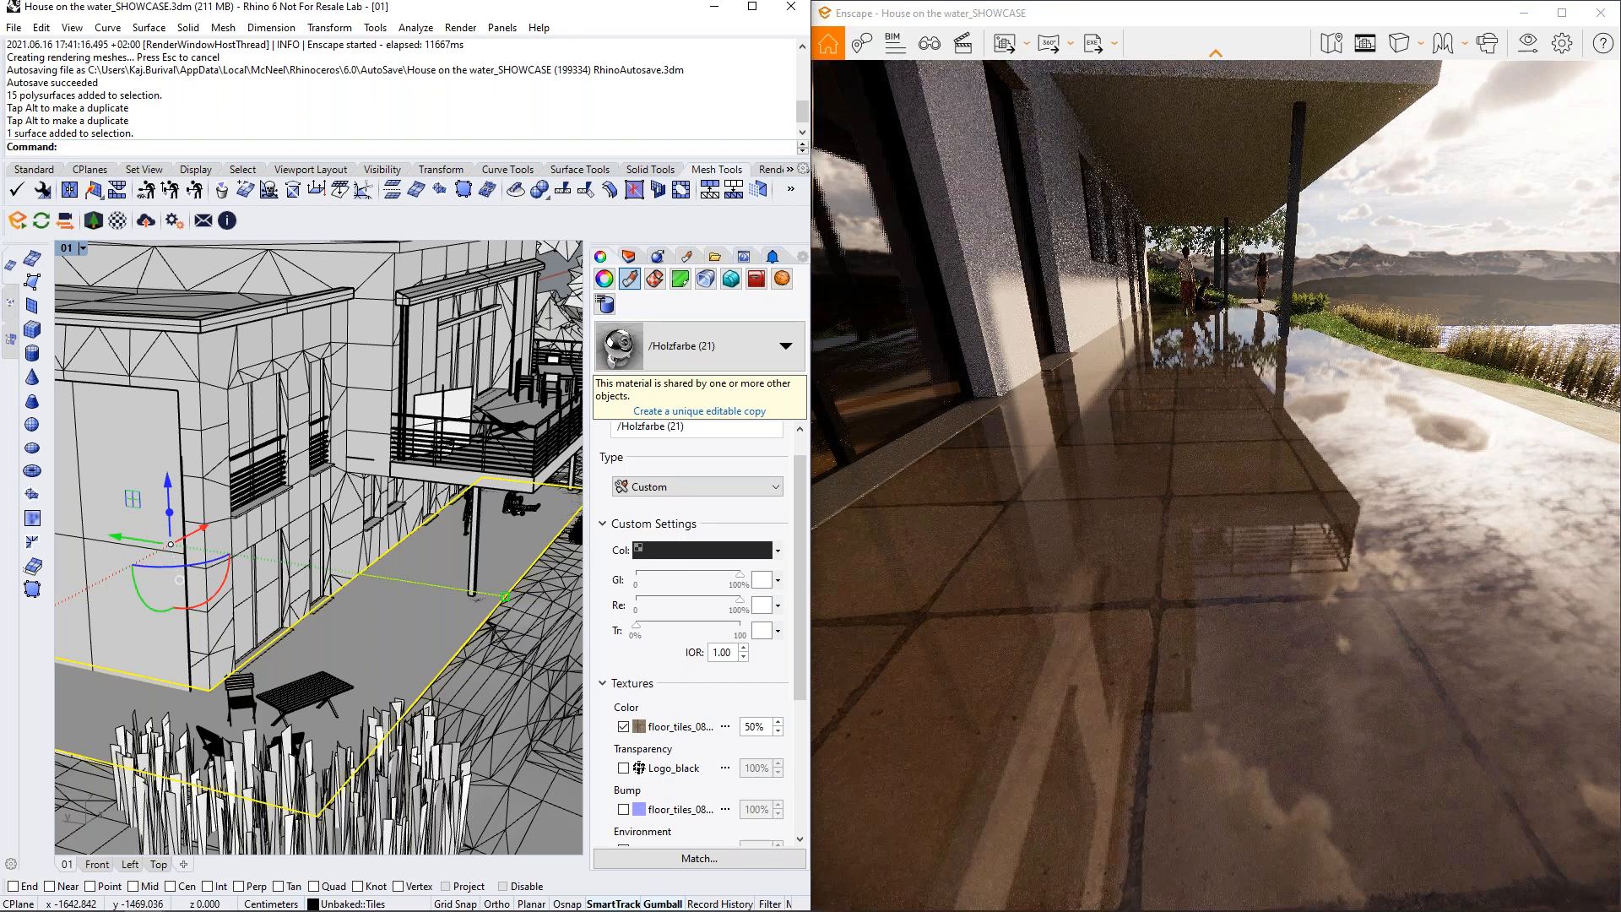
drag(1168, 601, 1342, 557)
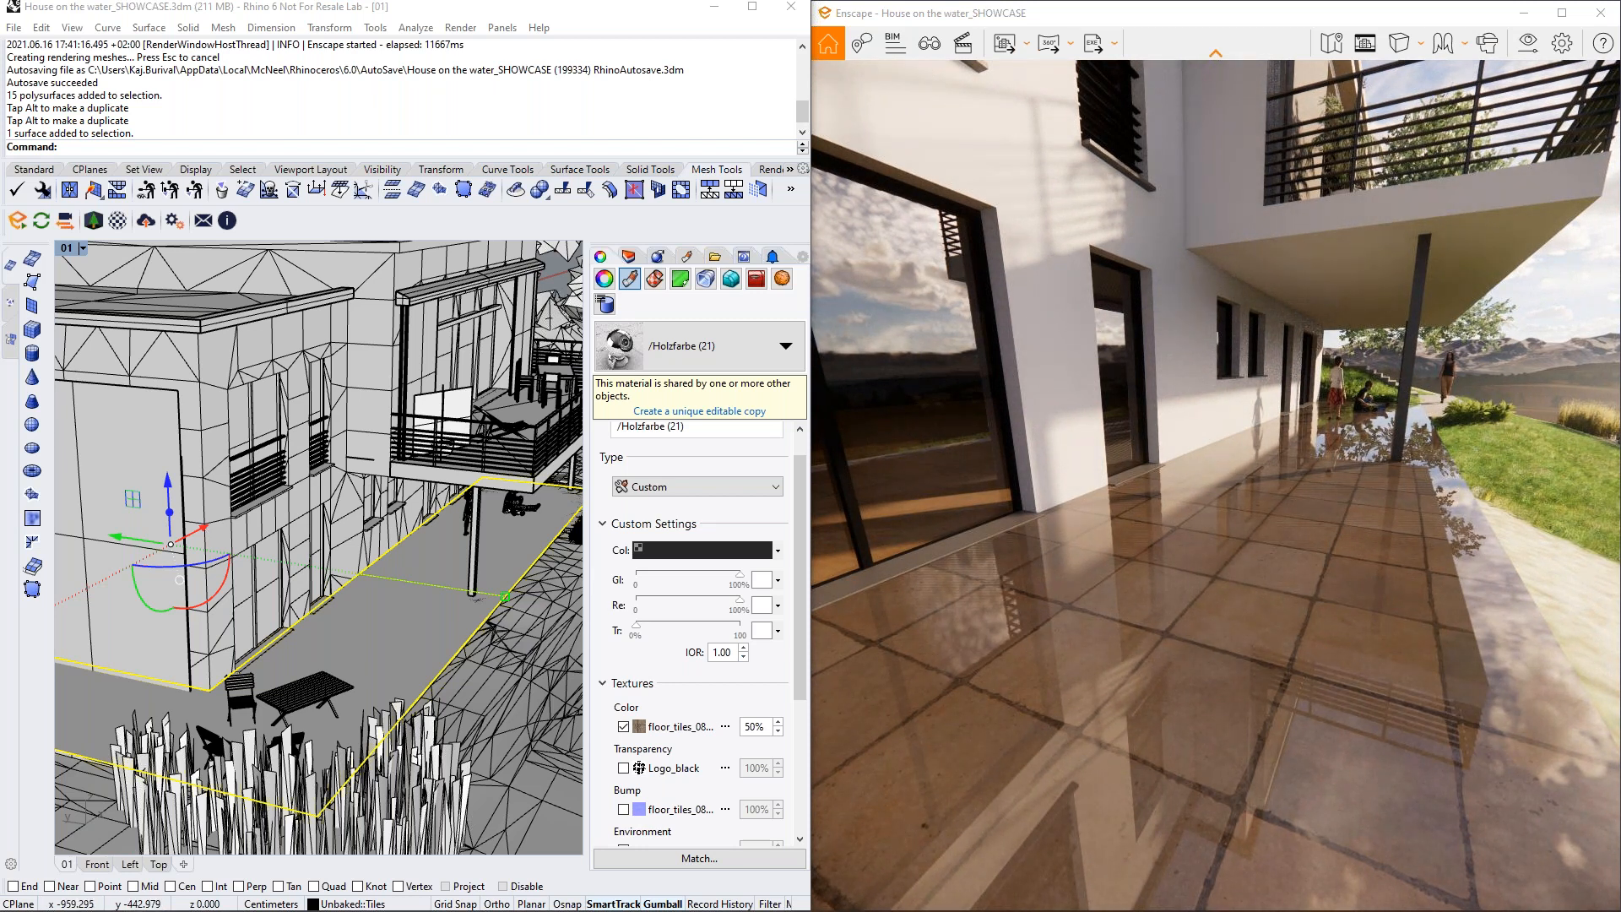
Enable the terrace floor material's bump texture and inspect the tile joints and reflections up close in Enscape
scroll(698, 633, down, 1)
scroll(629, 747, down, 1)
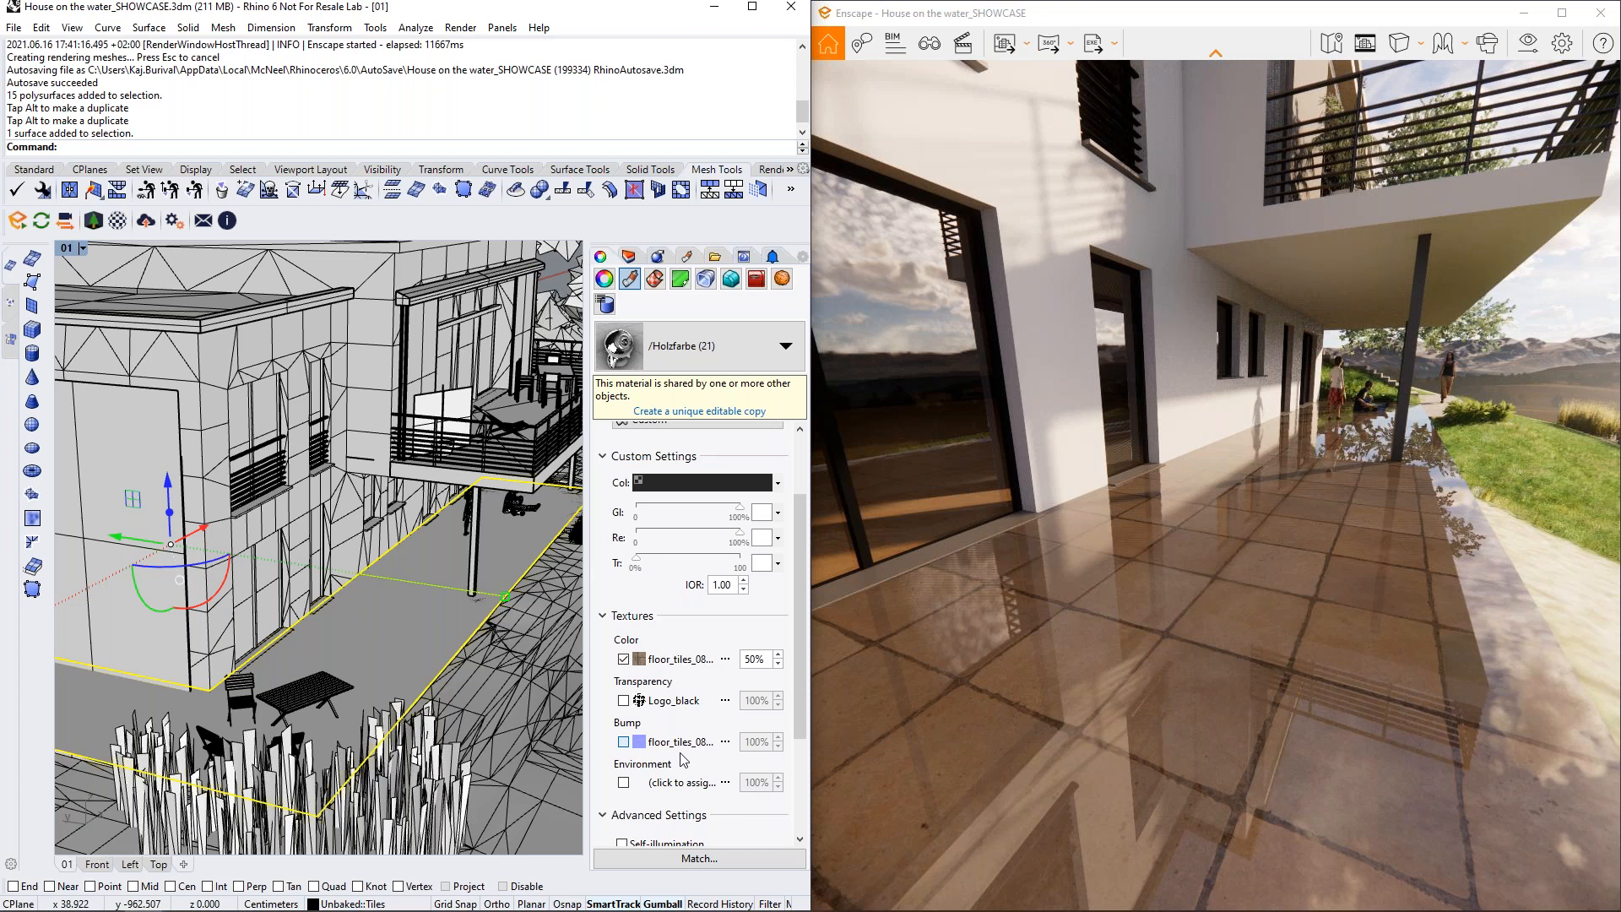
click(623, 741)
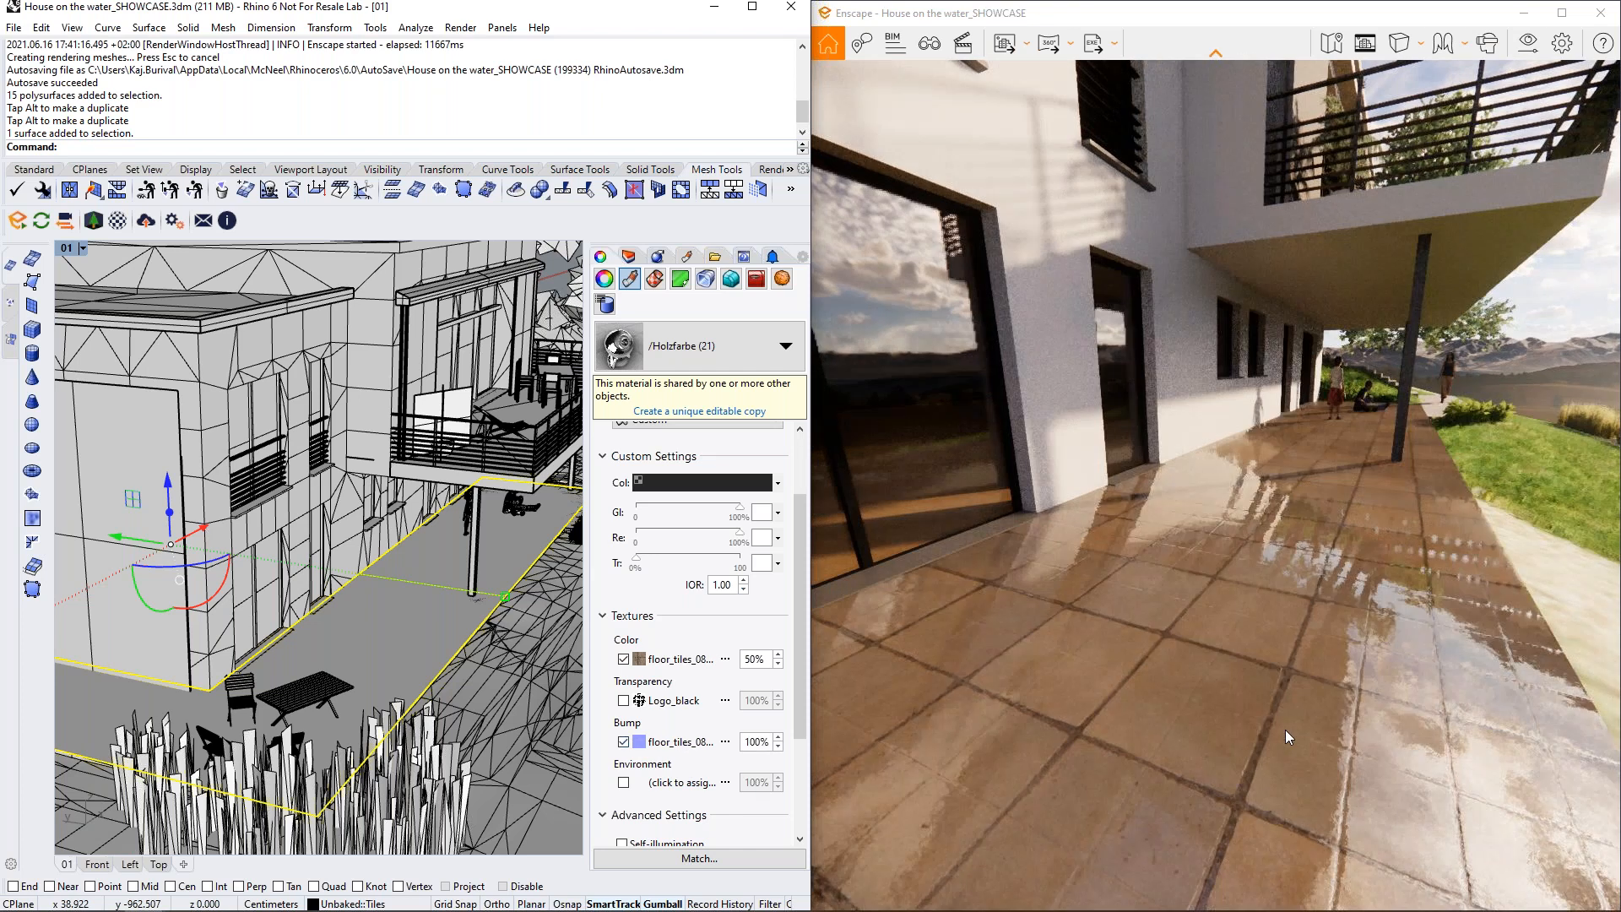
right_drag(1285, 731, 1077, 804)
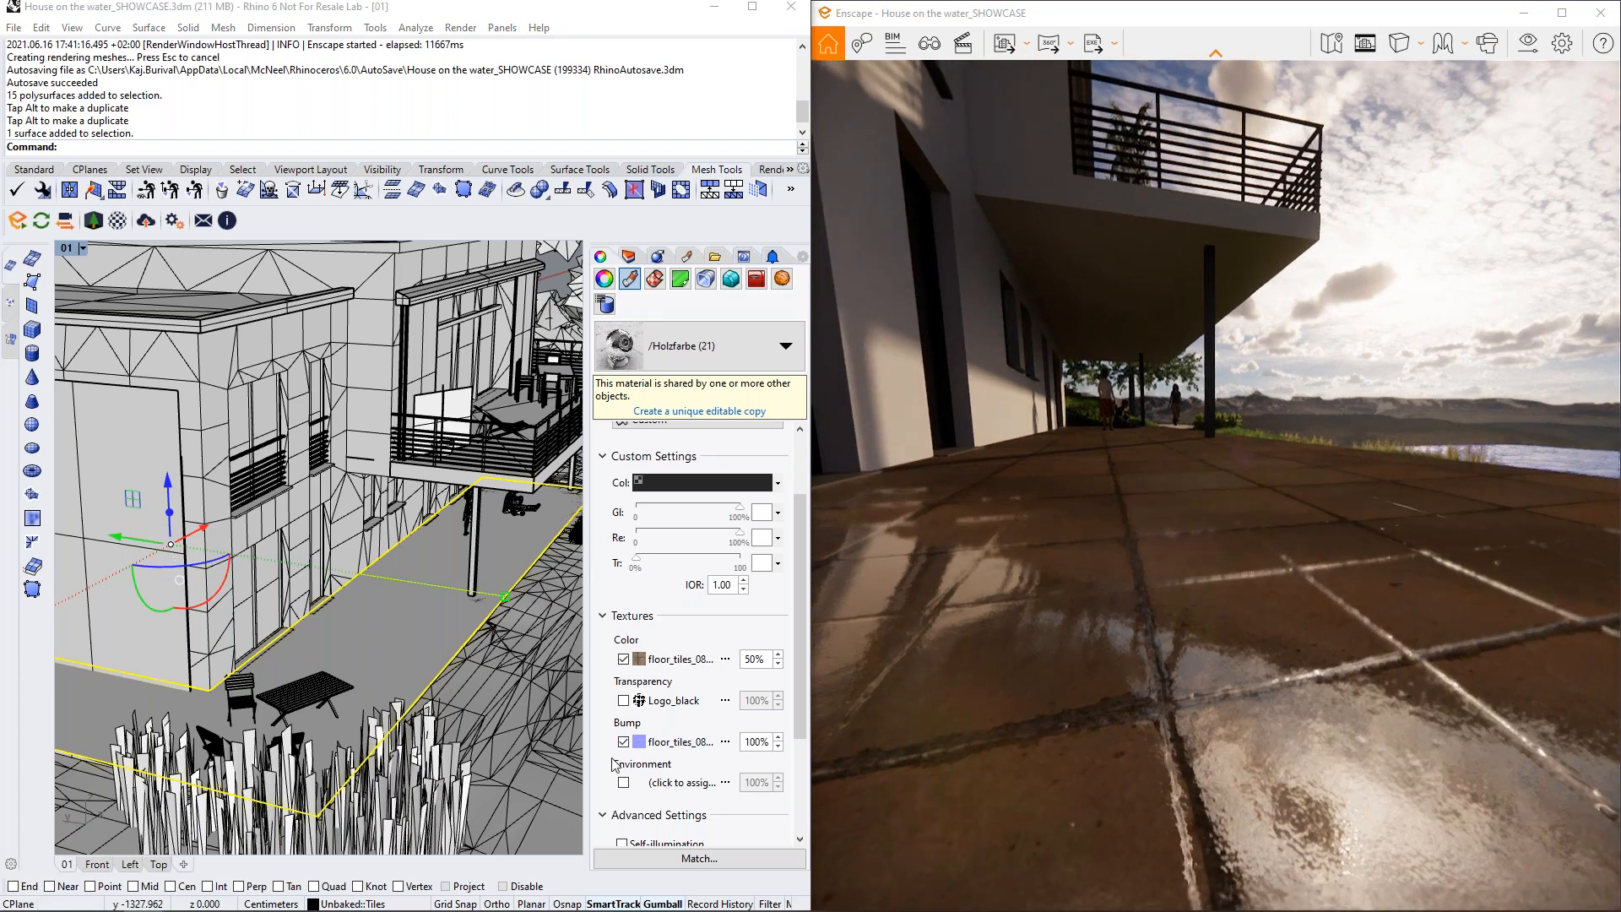
right_drag(1411, 646, 1516, 605)
scroll(1324, 572, down, 4)
right_drag(1325, 572, 1089, 565)
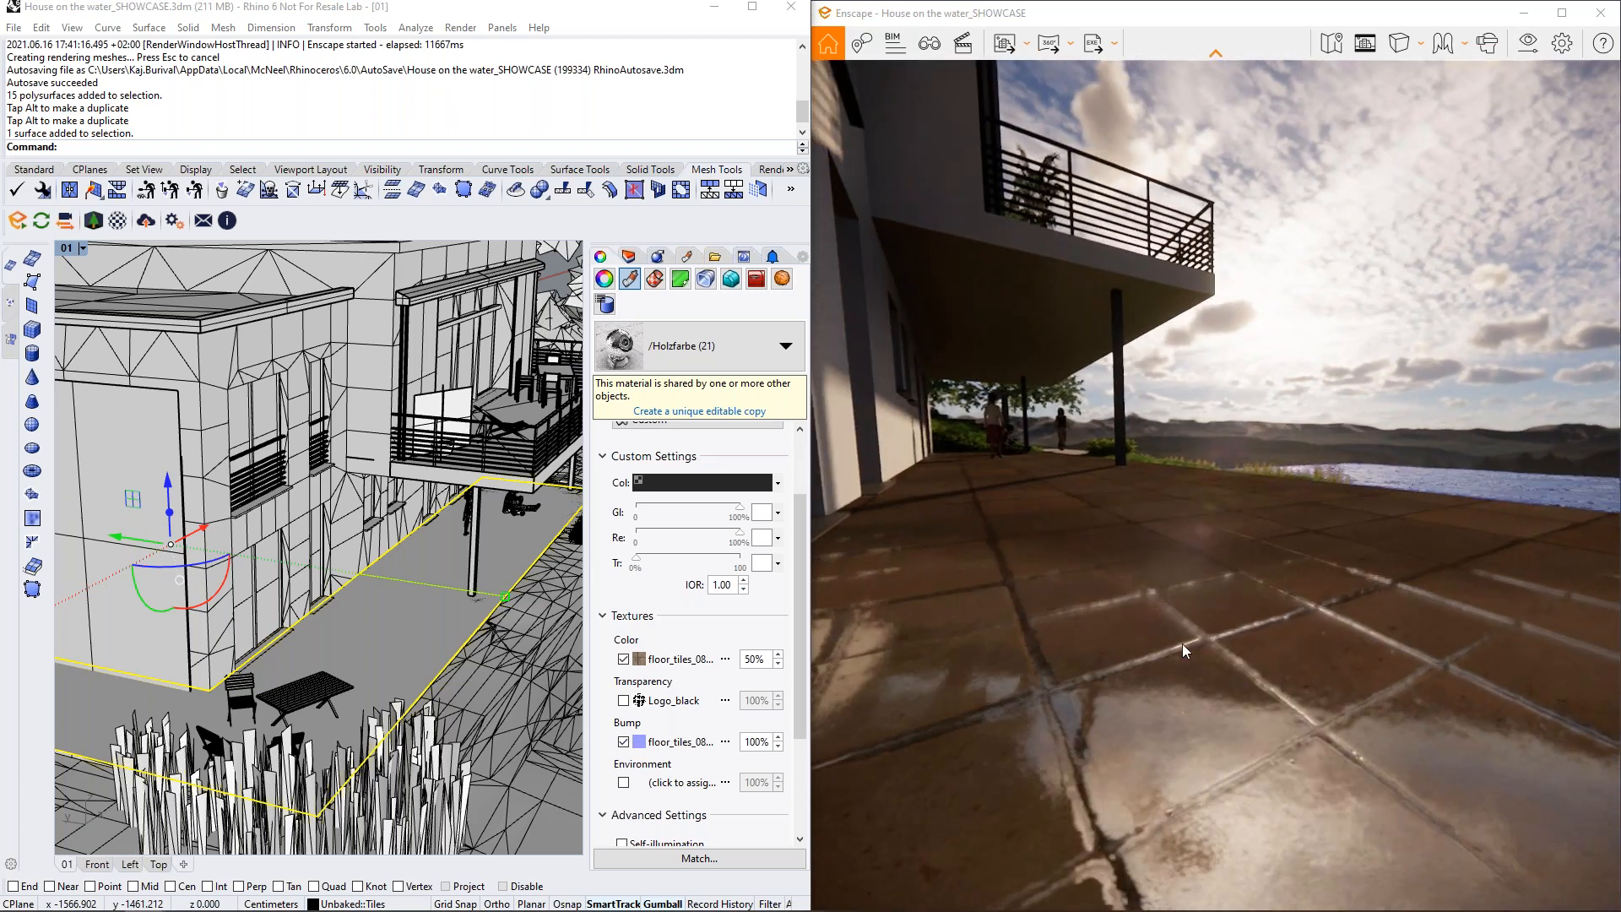
Switch the terrace floor material's self-illumination on and off again in its advanced settings
scroll(715, 731, down, 4)
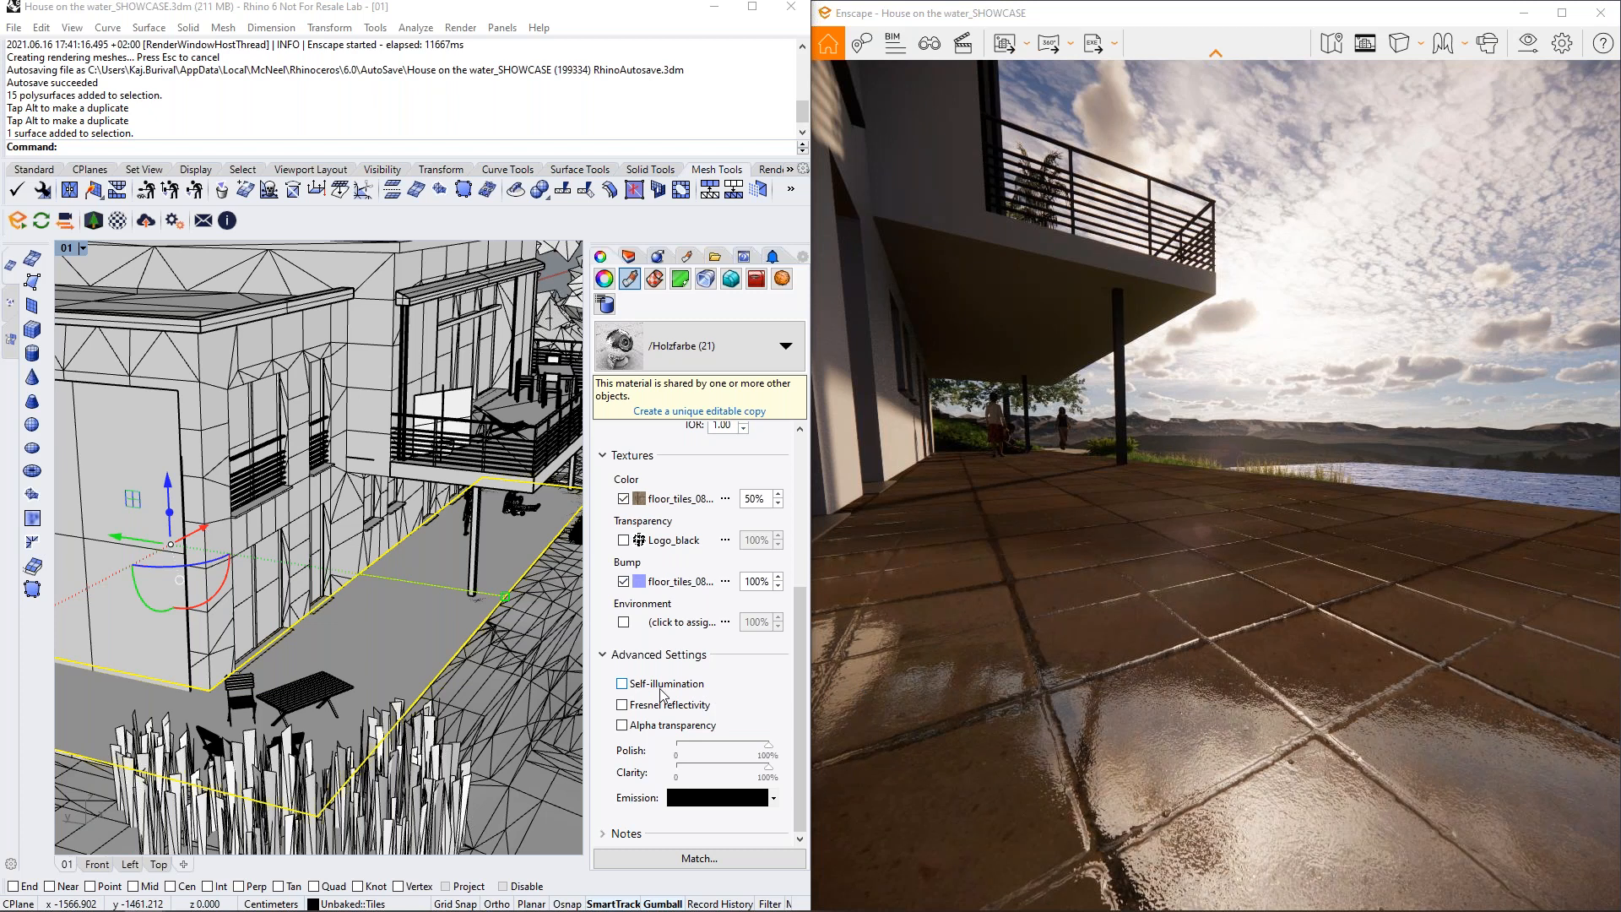
click(622, 684)
click(622, 684)
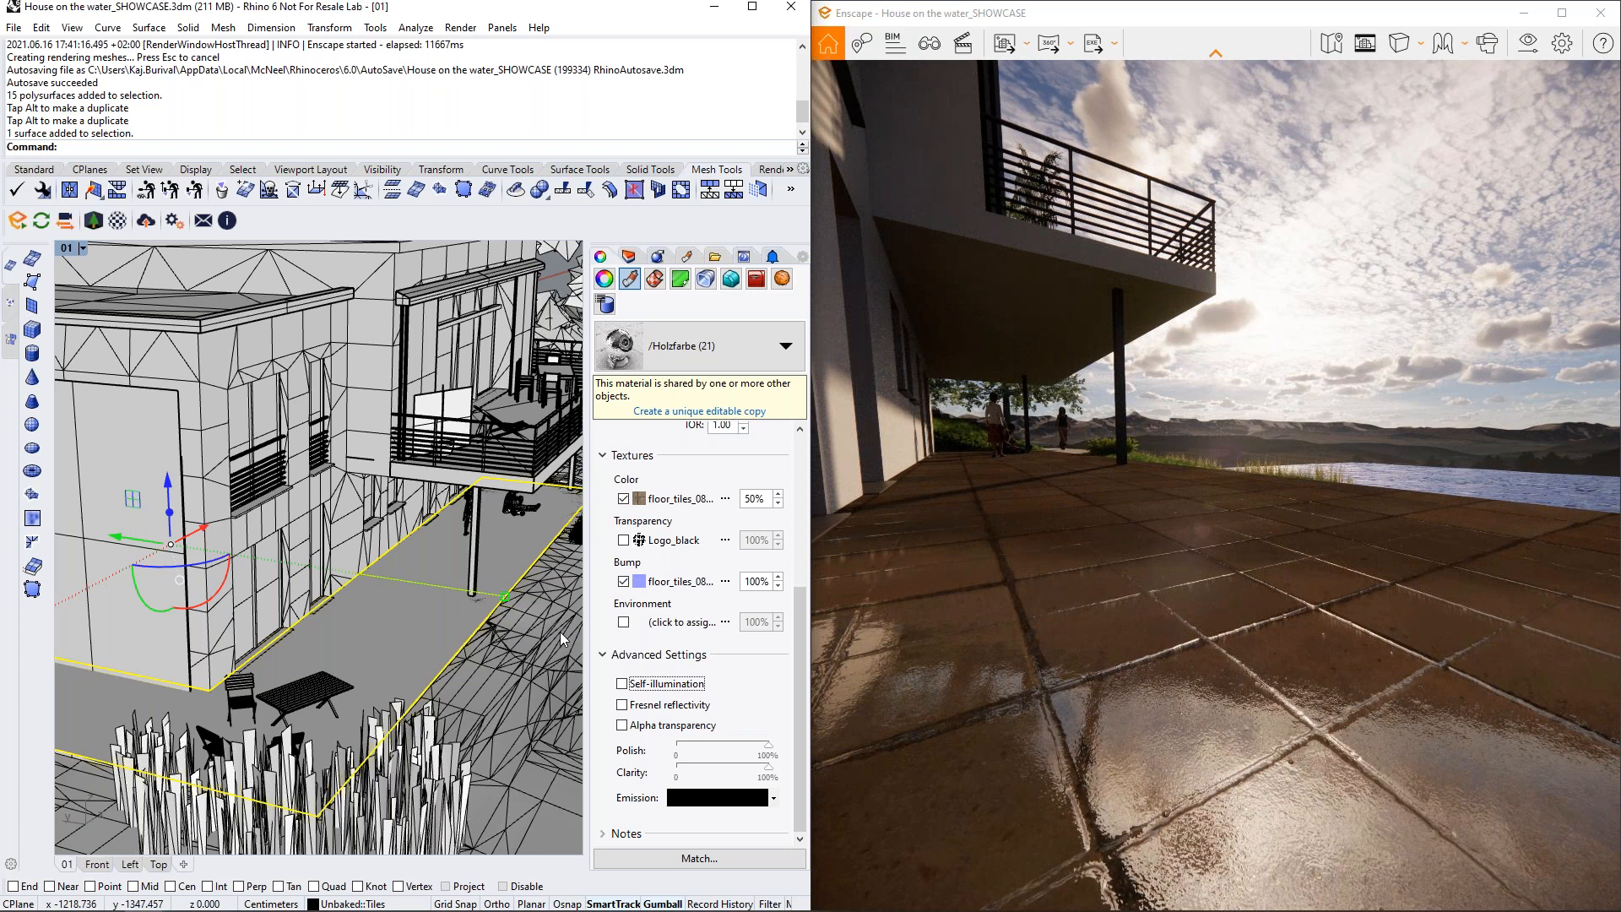
Select the balcony's support posts in Rhino and move up to one of them beneath the balcony in Enscape
click(474, 552)
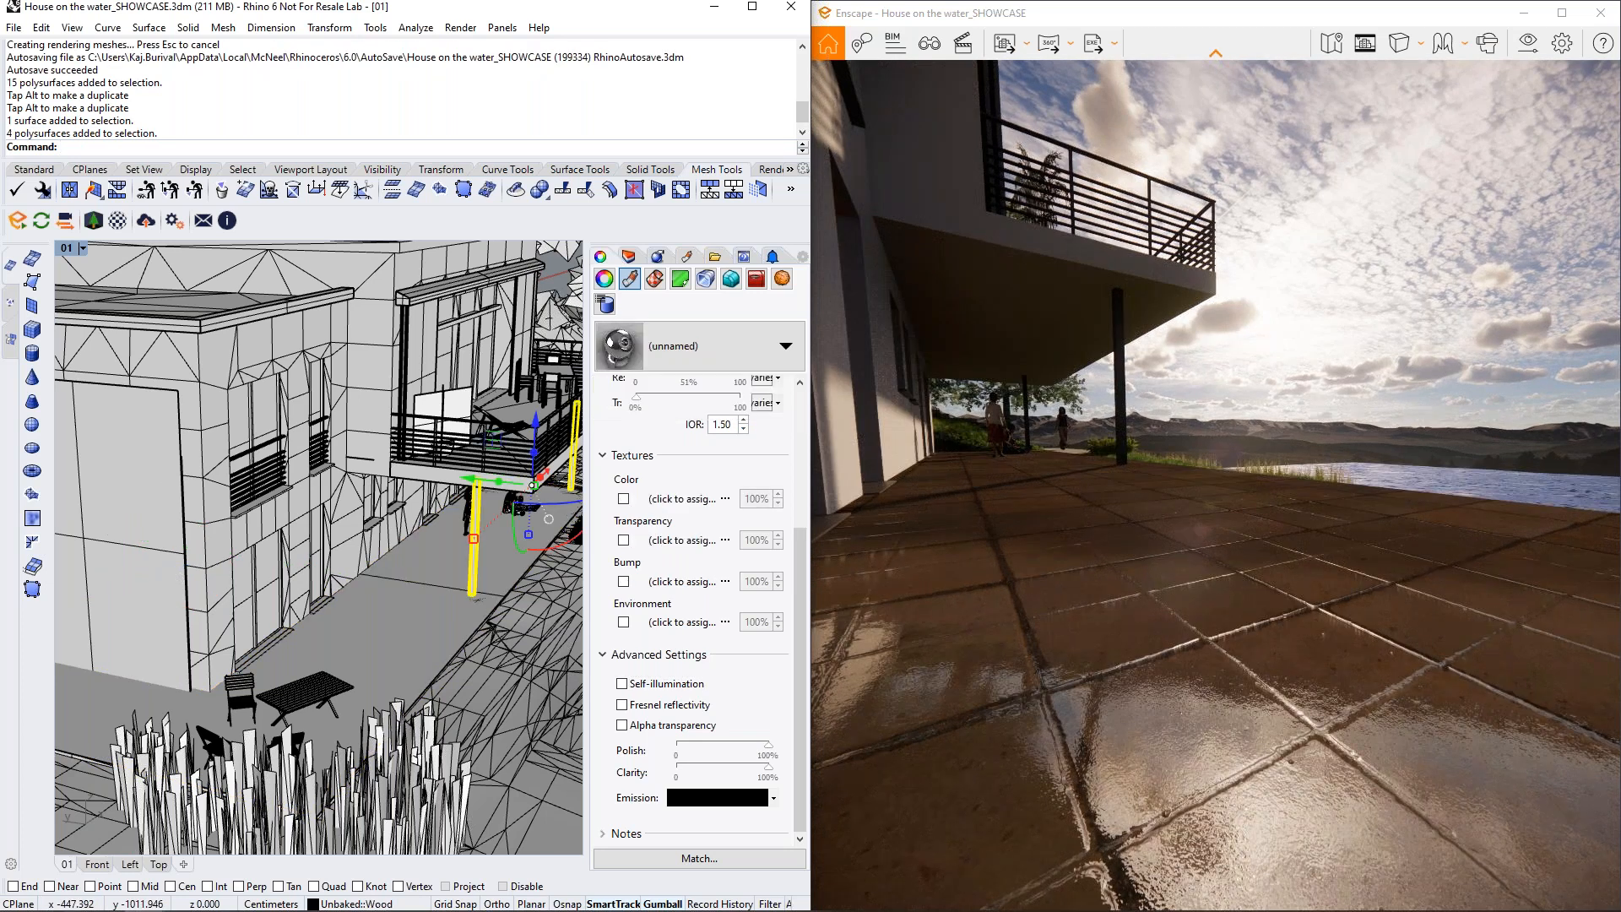
drag(1186, 393, 1191, 409)
key(w)
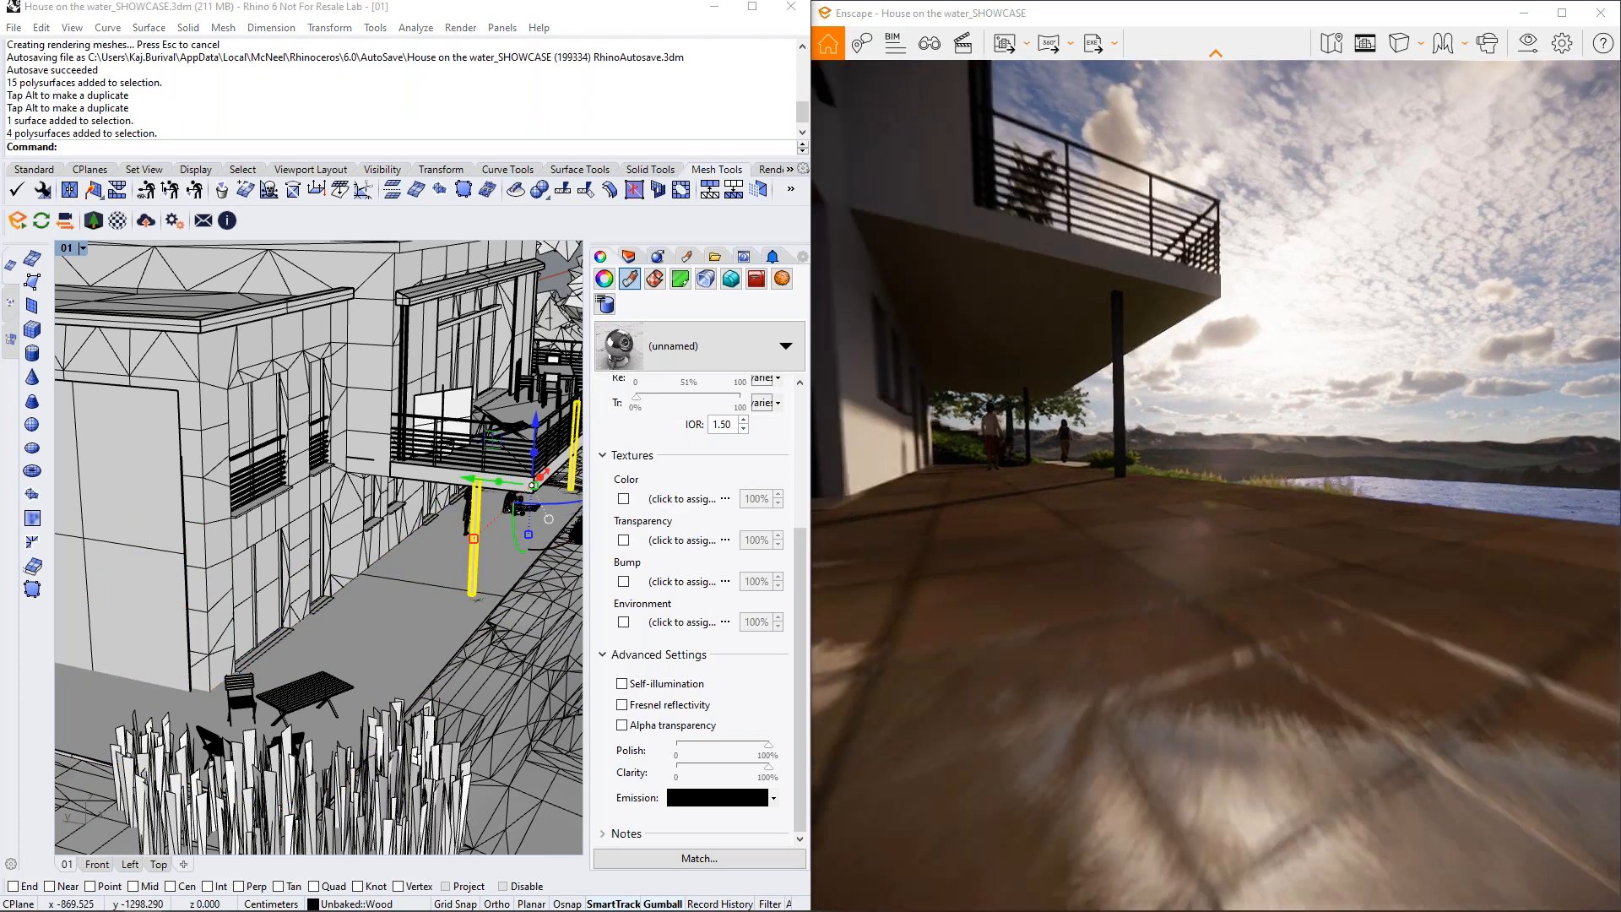
key(w)
key(e)
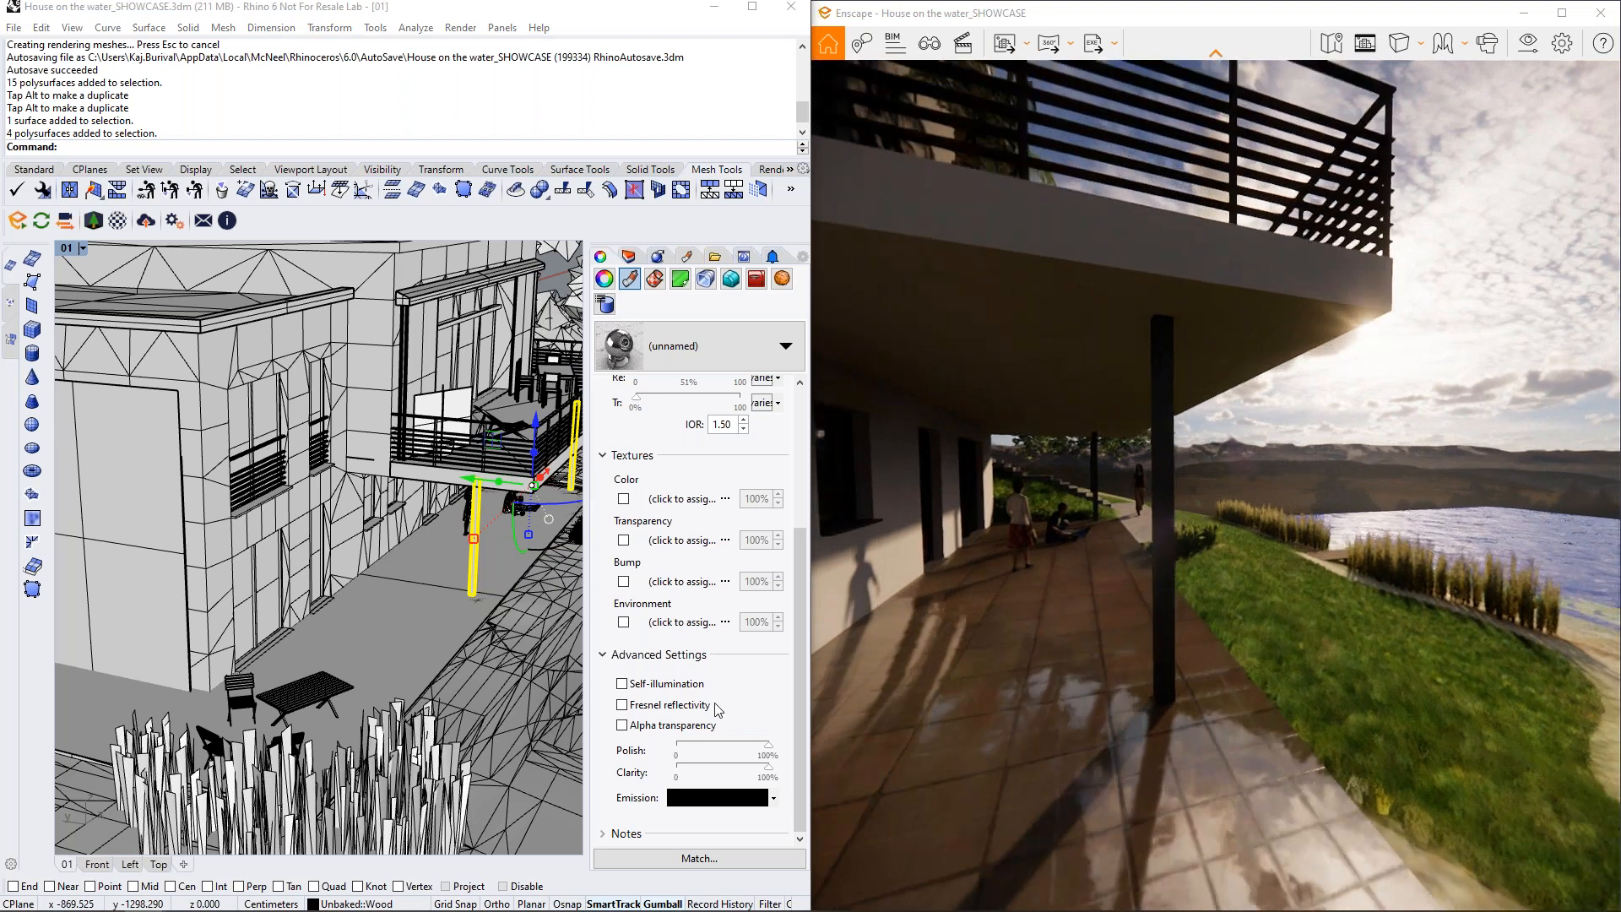
key(w)
drag(731, 718, 793, 713)
key(d)
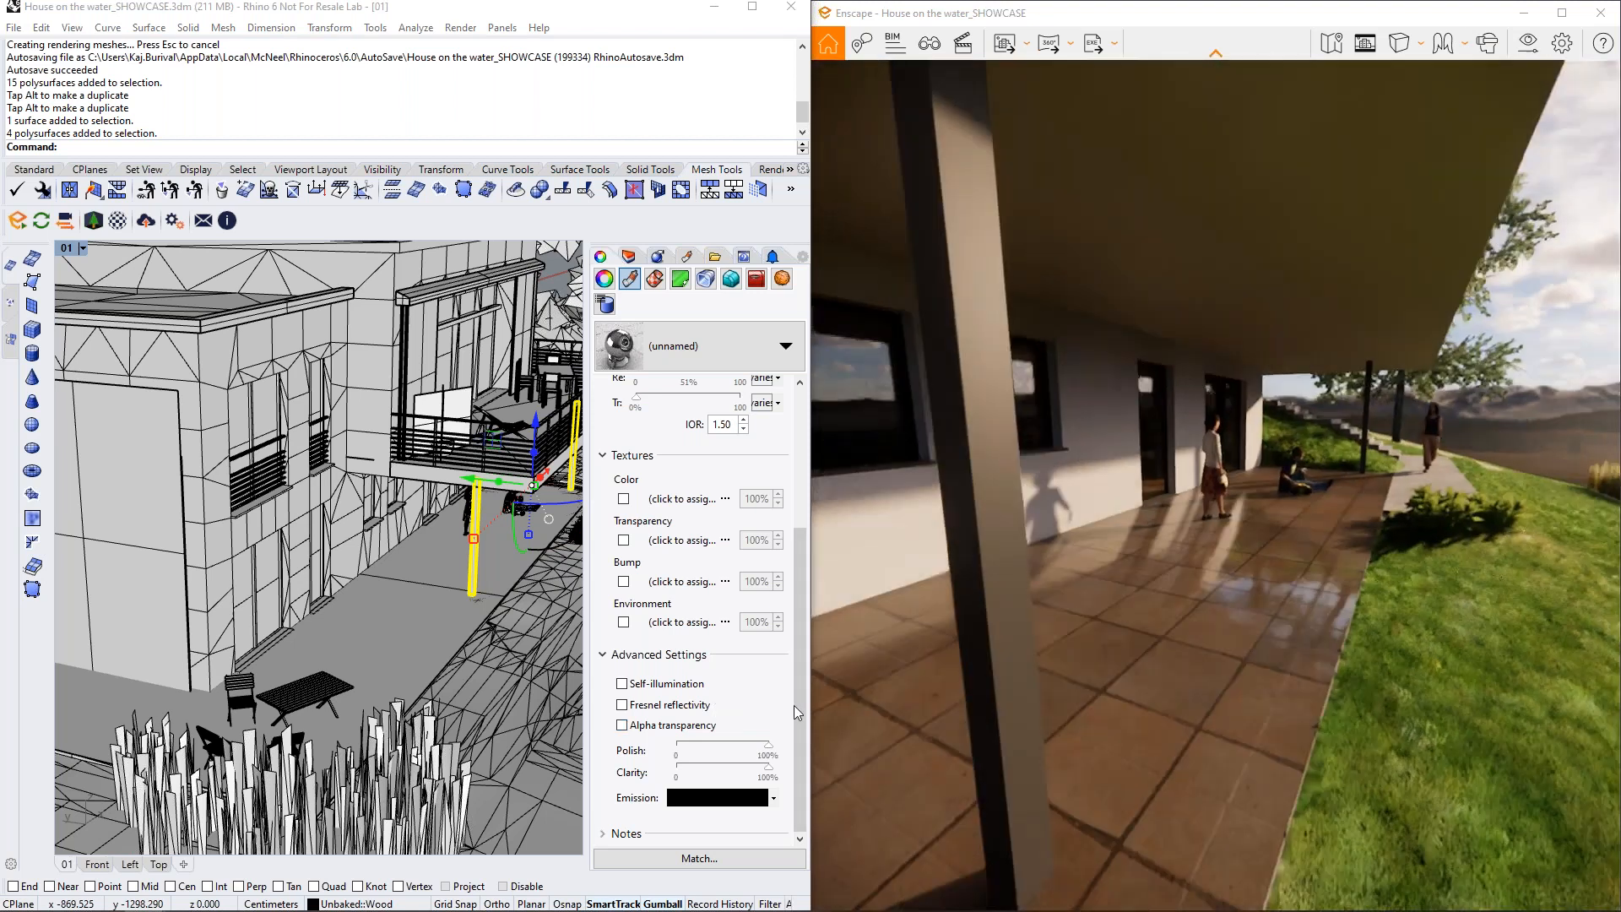
key(a)
mouse_move(1188, 610)
mouse_down()
mouse_move(1182, 639)
mouse_move(1195, 610)
mouse_up()
key(s)
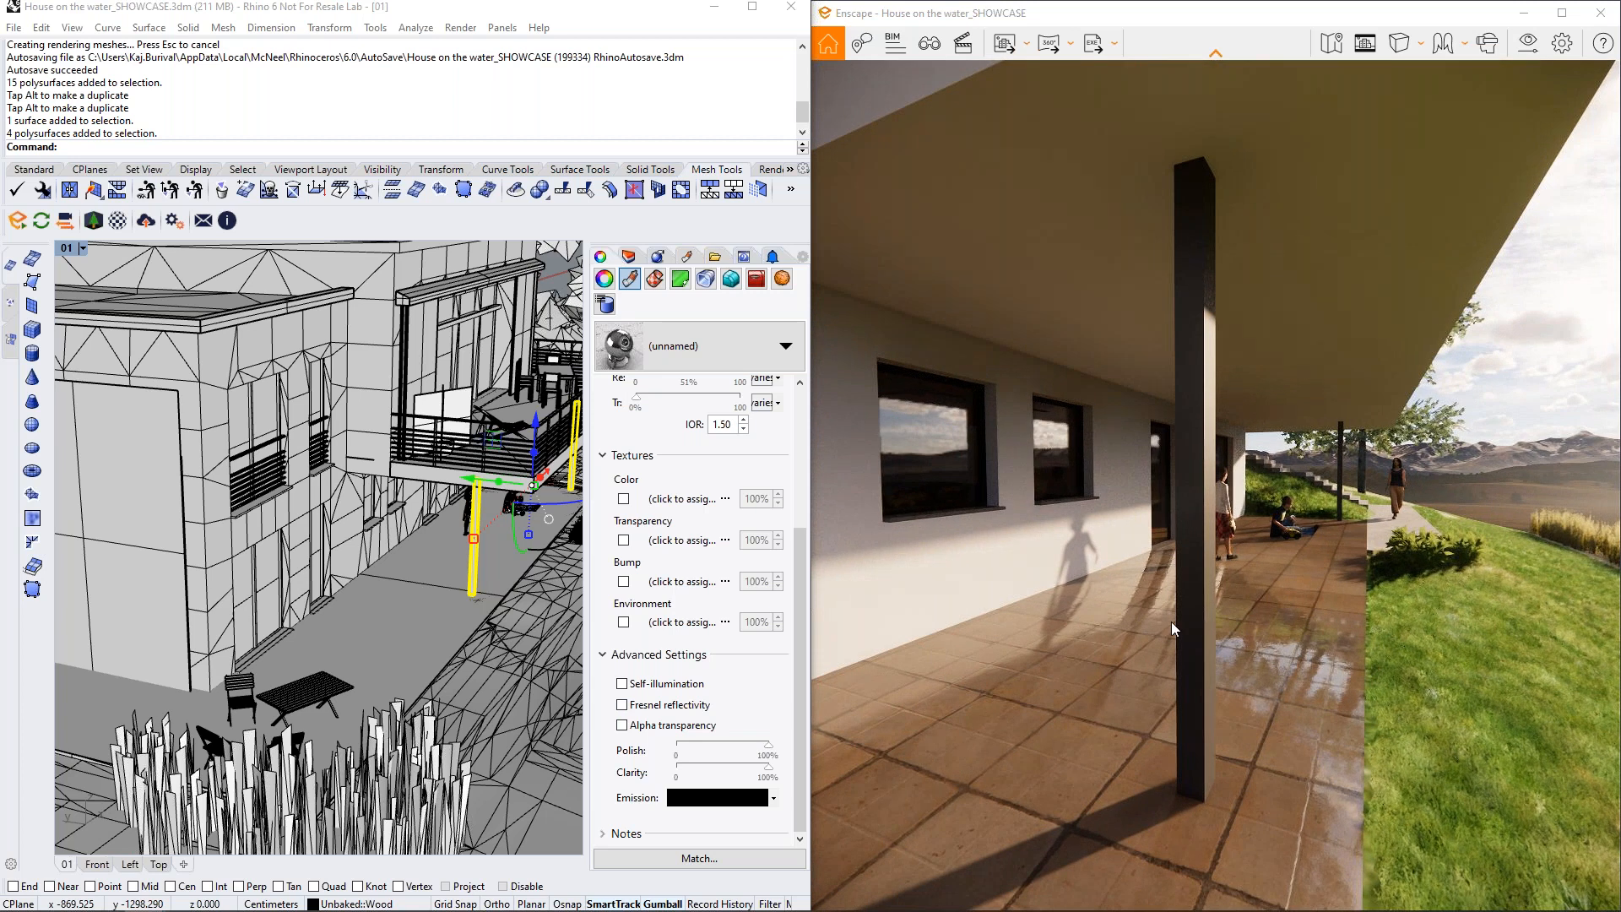
Set the emission color of the support posts' material to a neutral gray with RGB 118, 118, 118
click(693, 799)
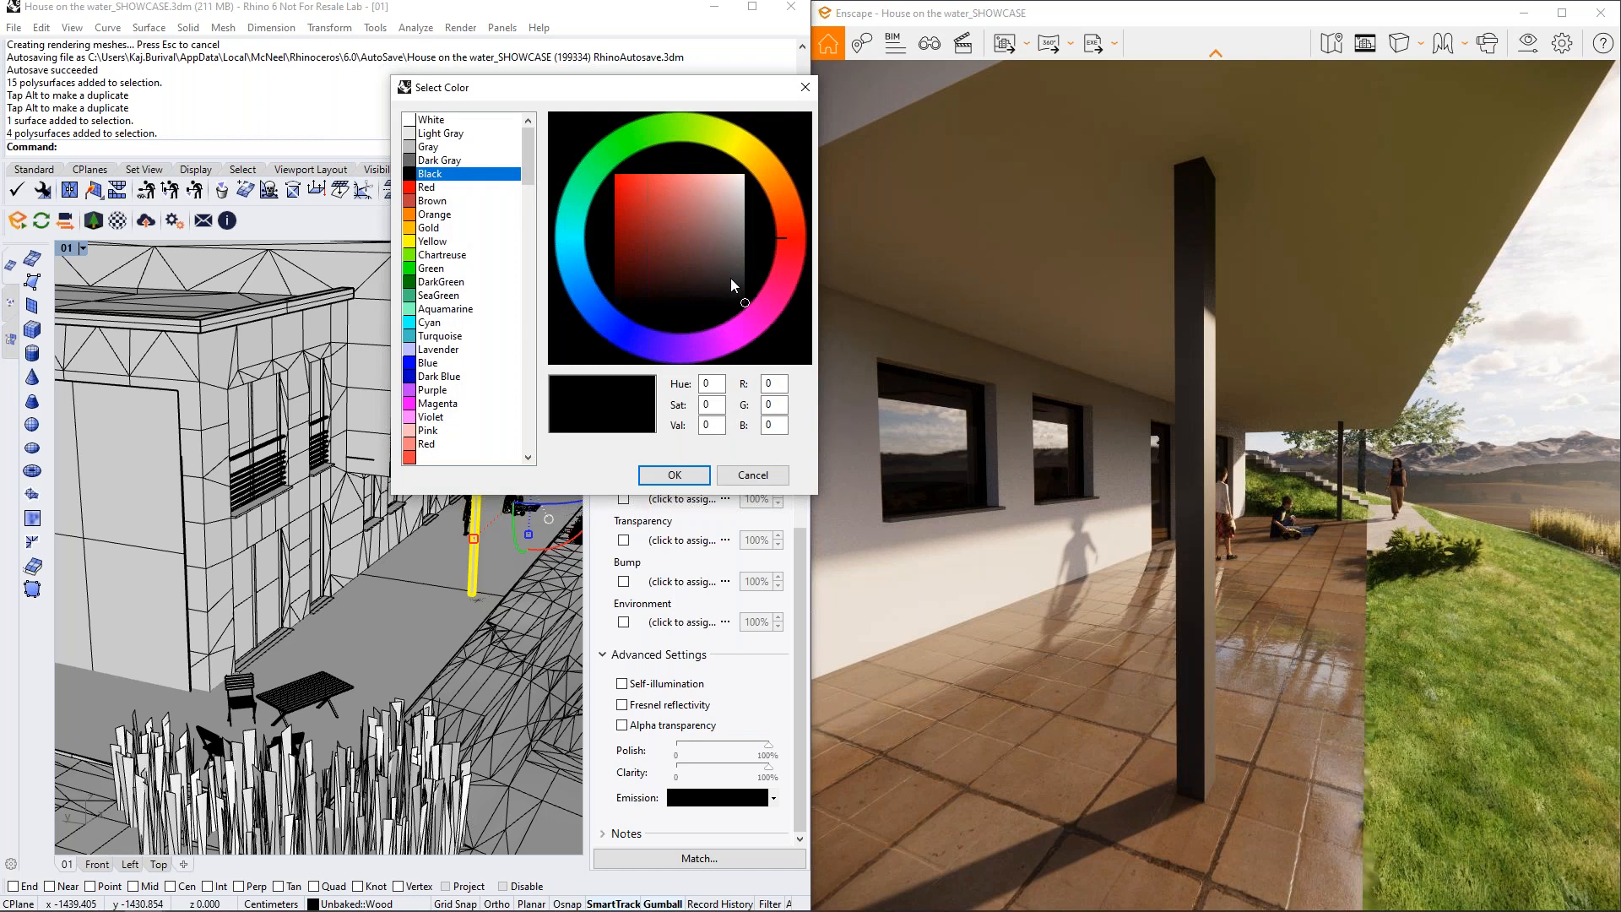
drag(718, 279, 757, 242)
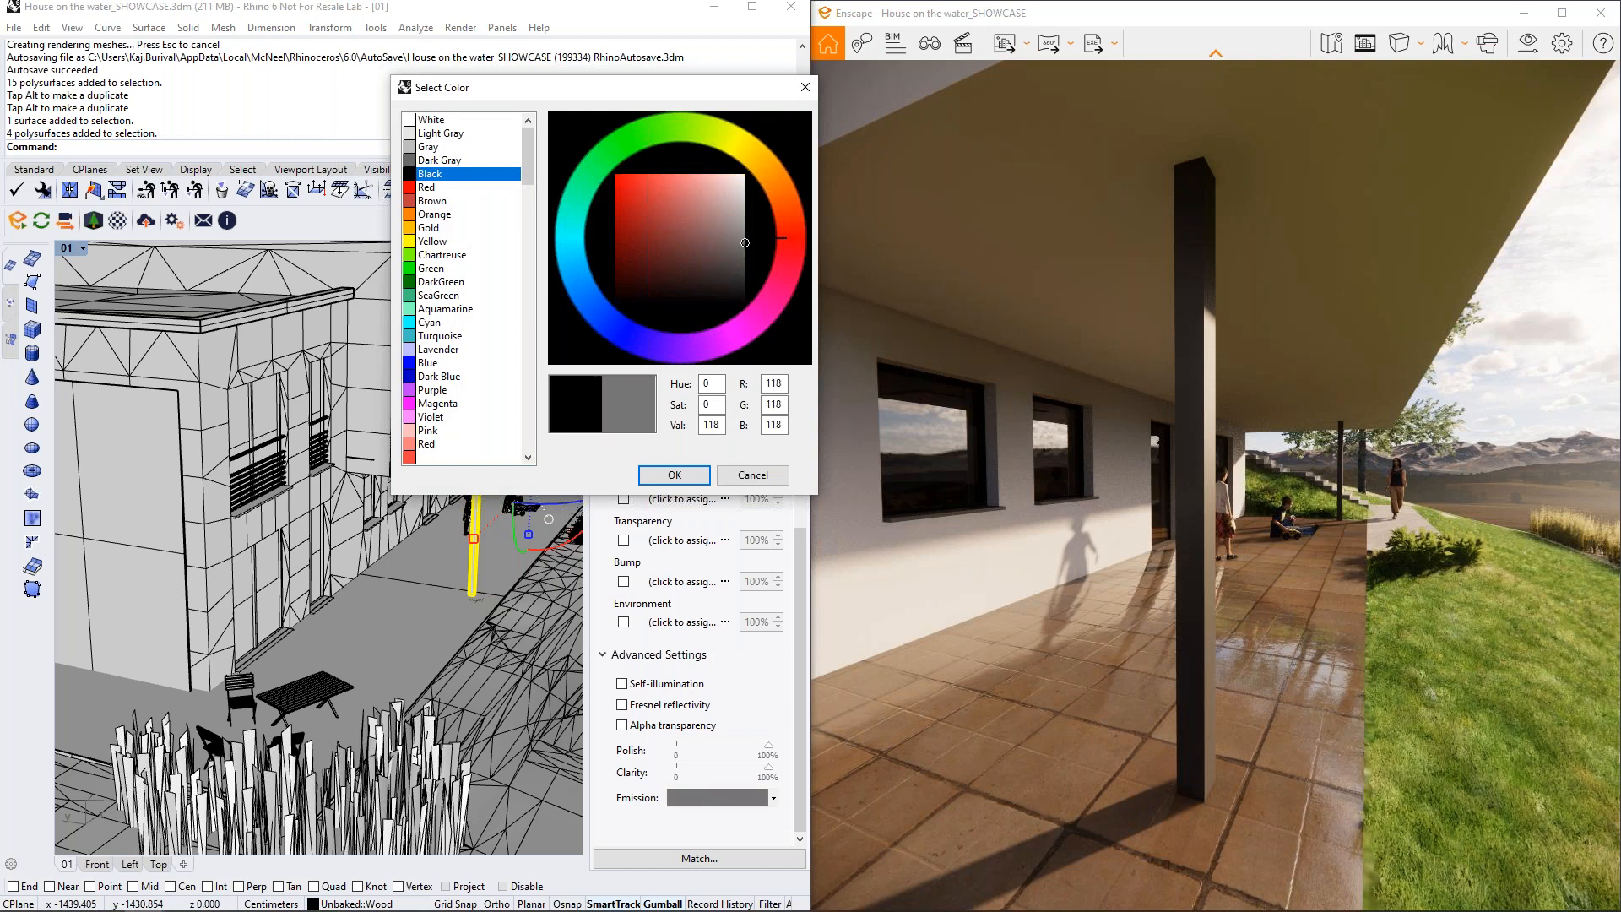
click(673, 474)
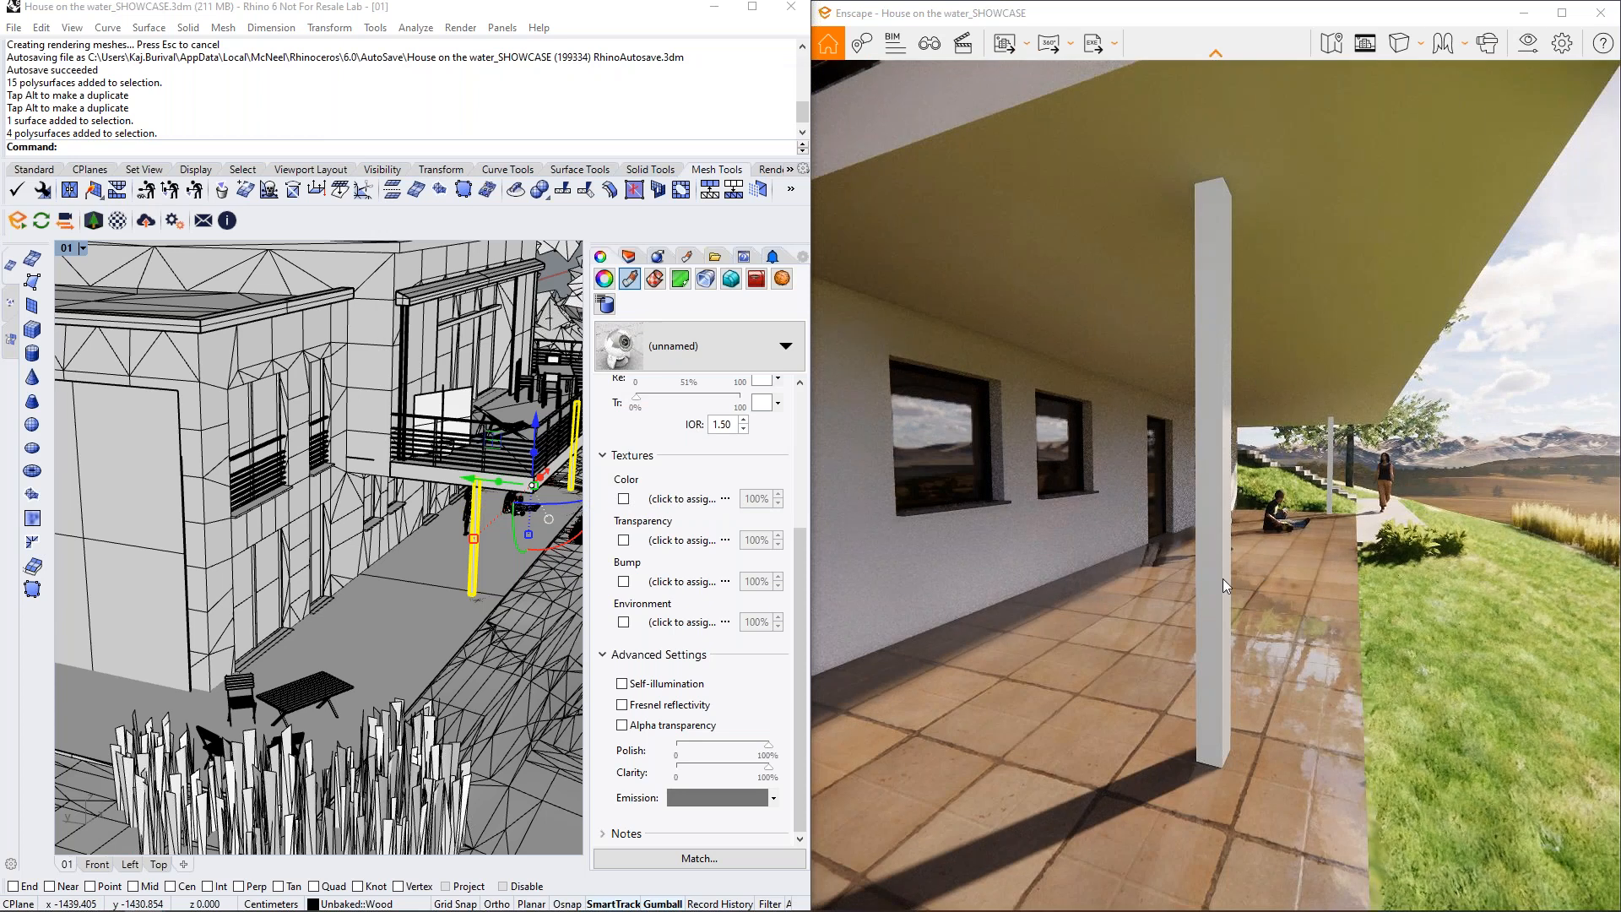
Change the Enscape time of day to night and inspect the light the glowing post casts on the ceiling and terrace
shift+right_drag(1177, 579, 1596, 580)
key(s)
drag(1227, 572, 1376, 554)
key(w)
key(w)
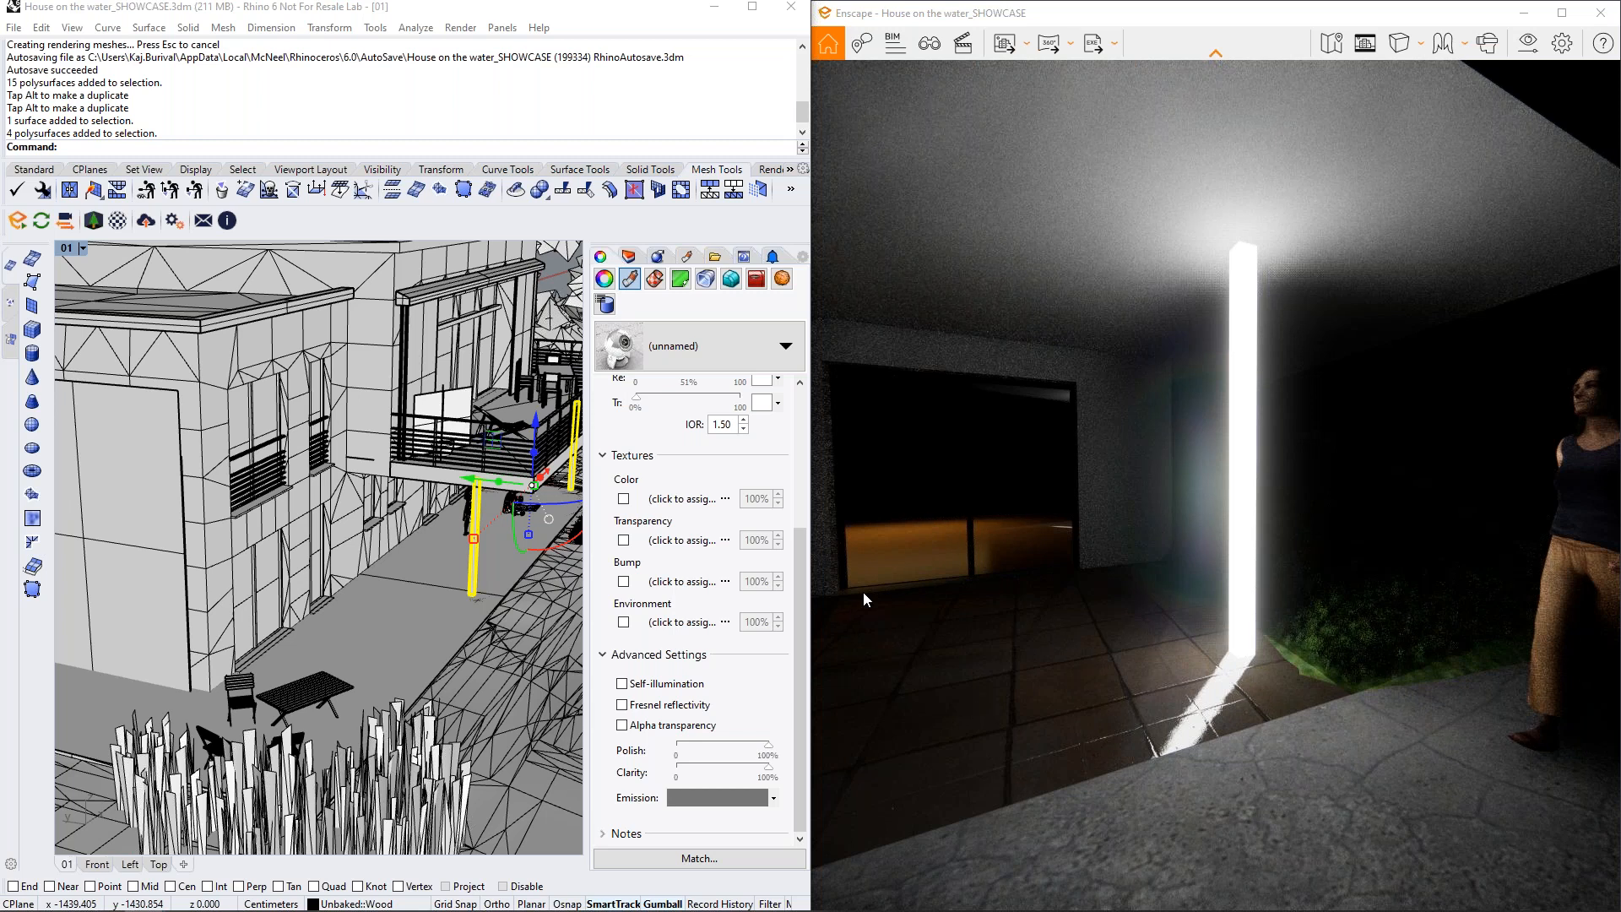
drag(1177, 579, 1105, 579)
key(w)
key(d)
right_drag(1182, 579, 1262, 579)
Change the emission color of the support posts' material to red with RGB 146, 32, 32
click(713, 800)
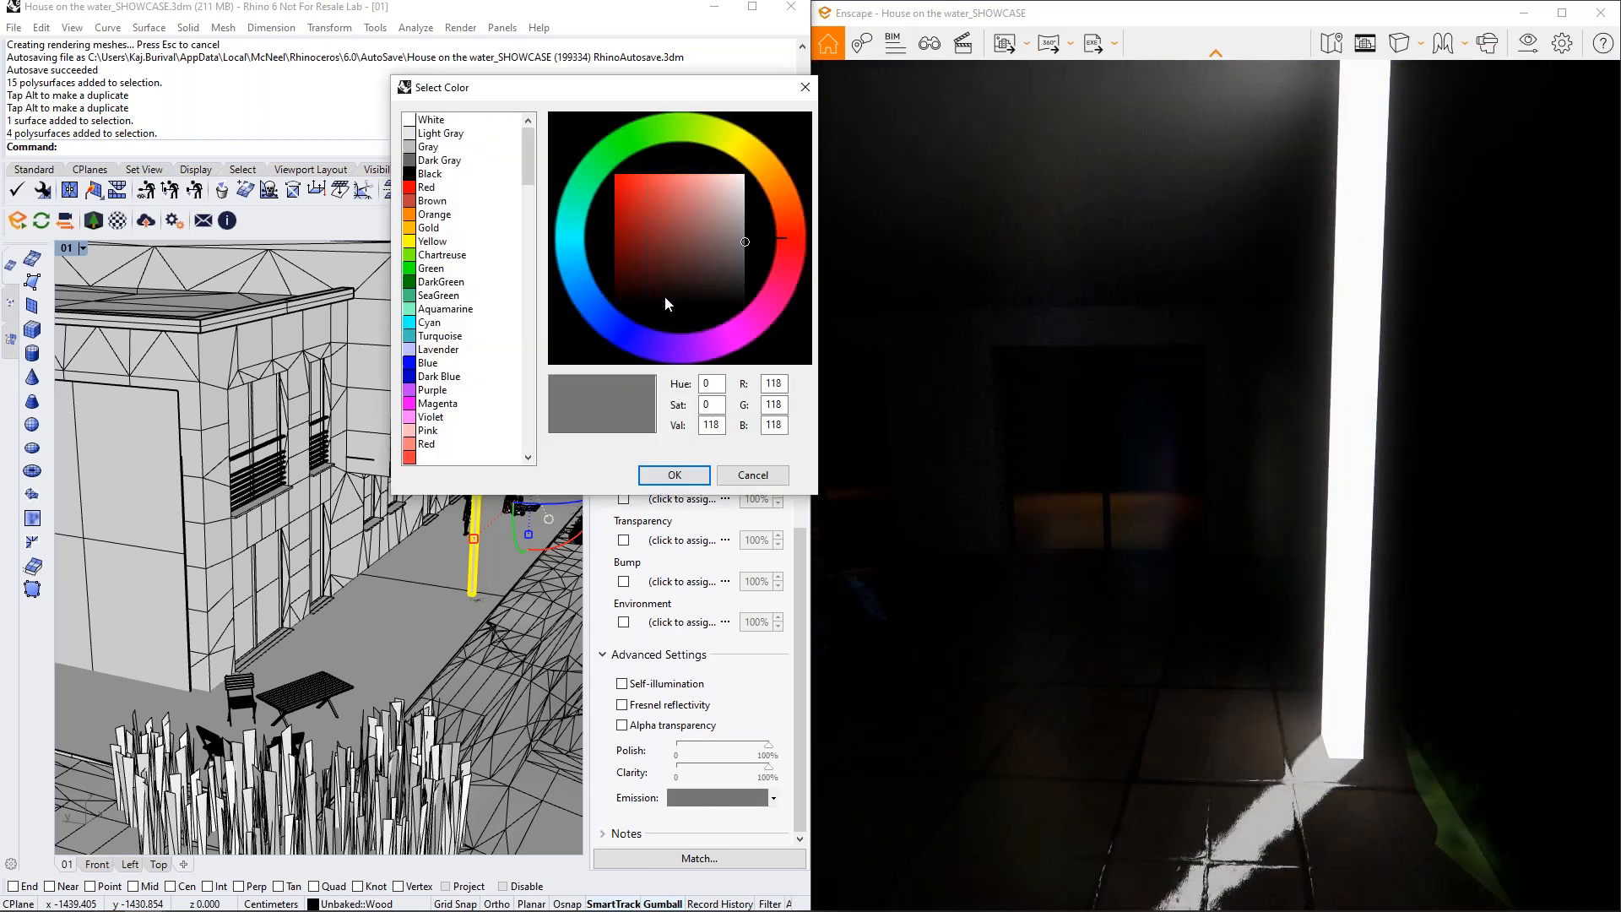
click(643, 228)
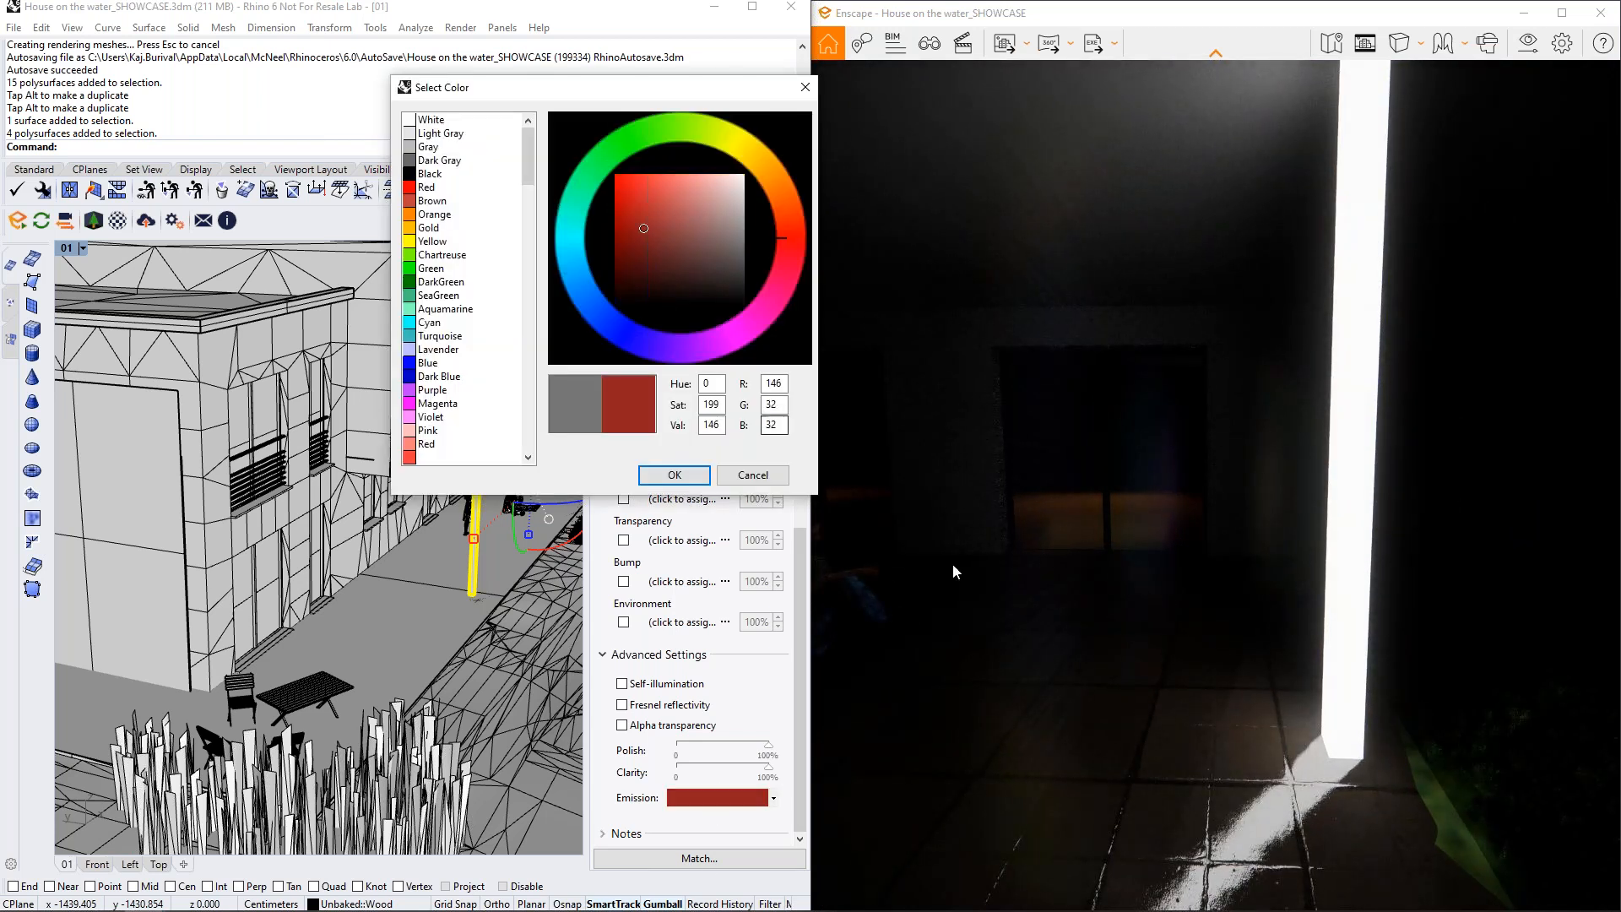
click(674, 474)
text(Sd)
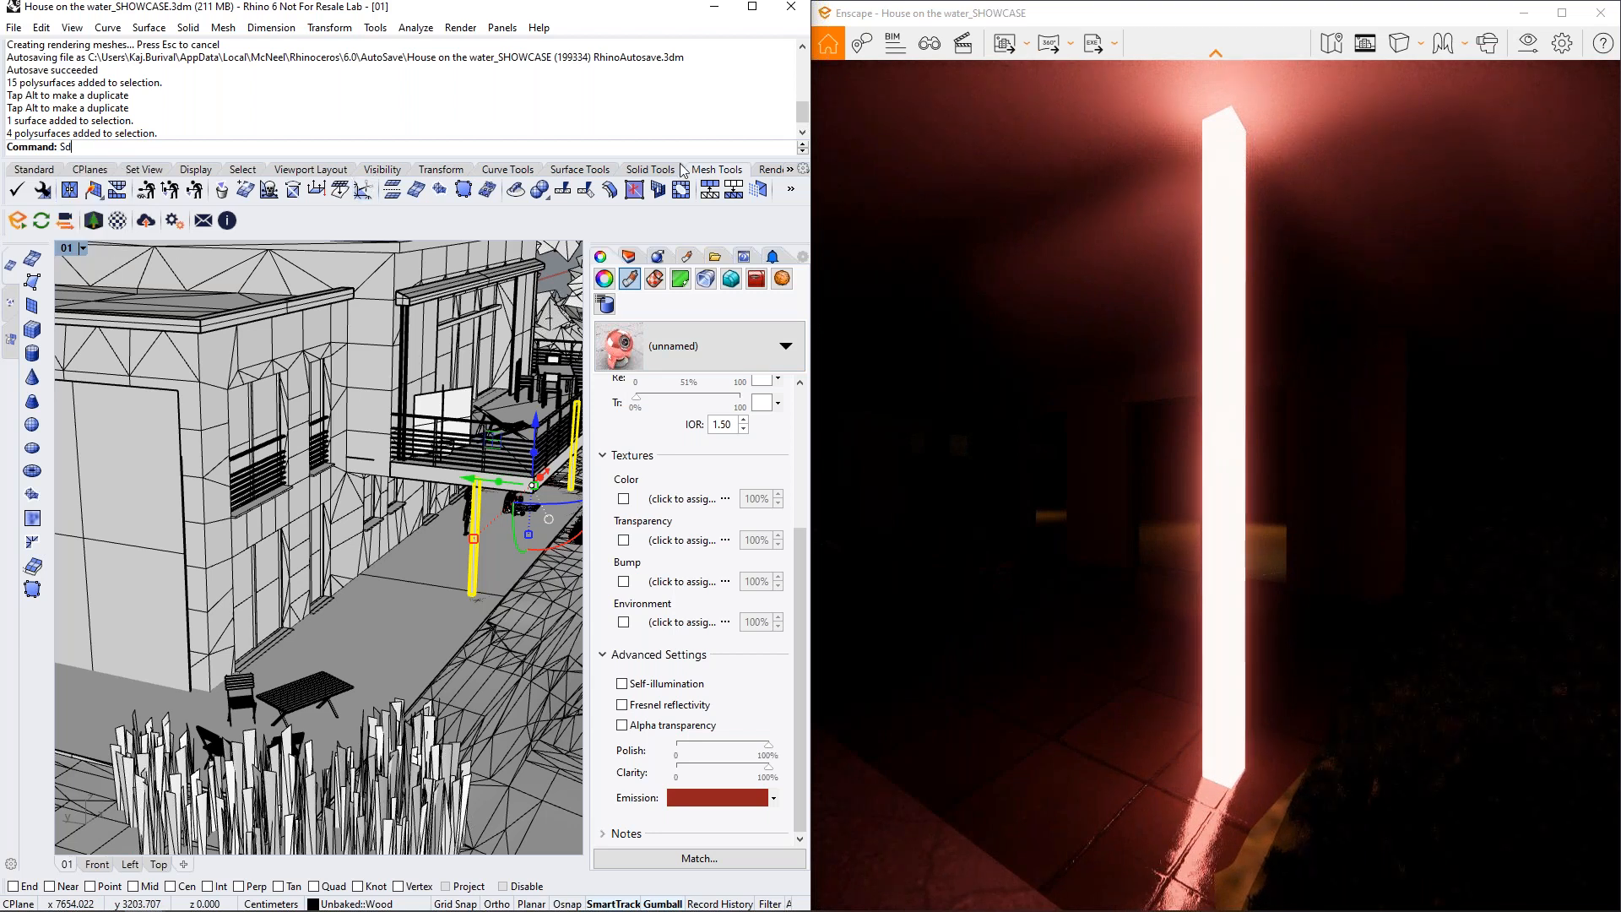
Place a Rhino point light on the terrace floor between the table and the support post and view it in Enscape
click(760, 170)
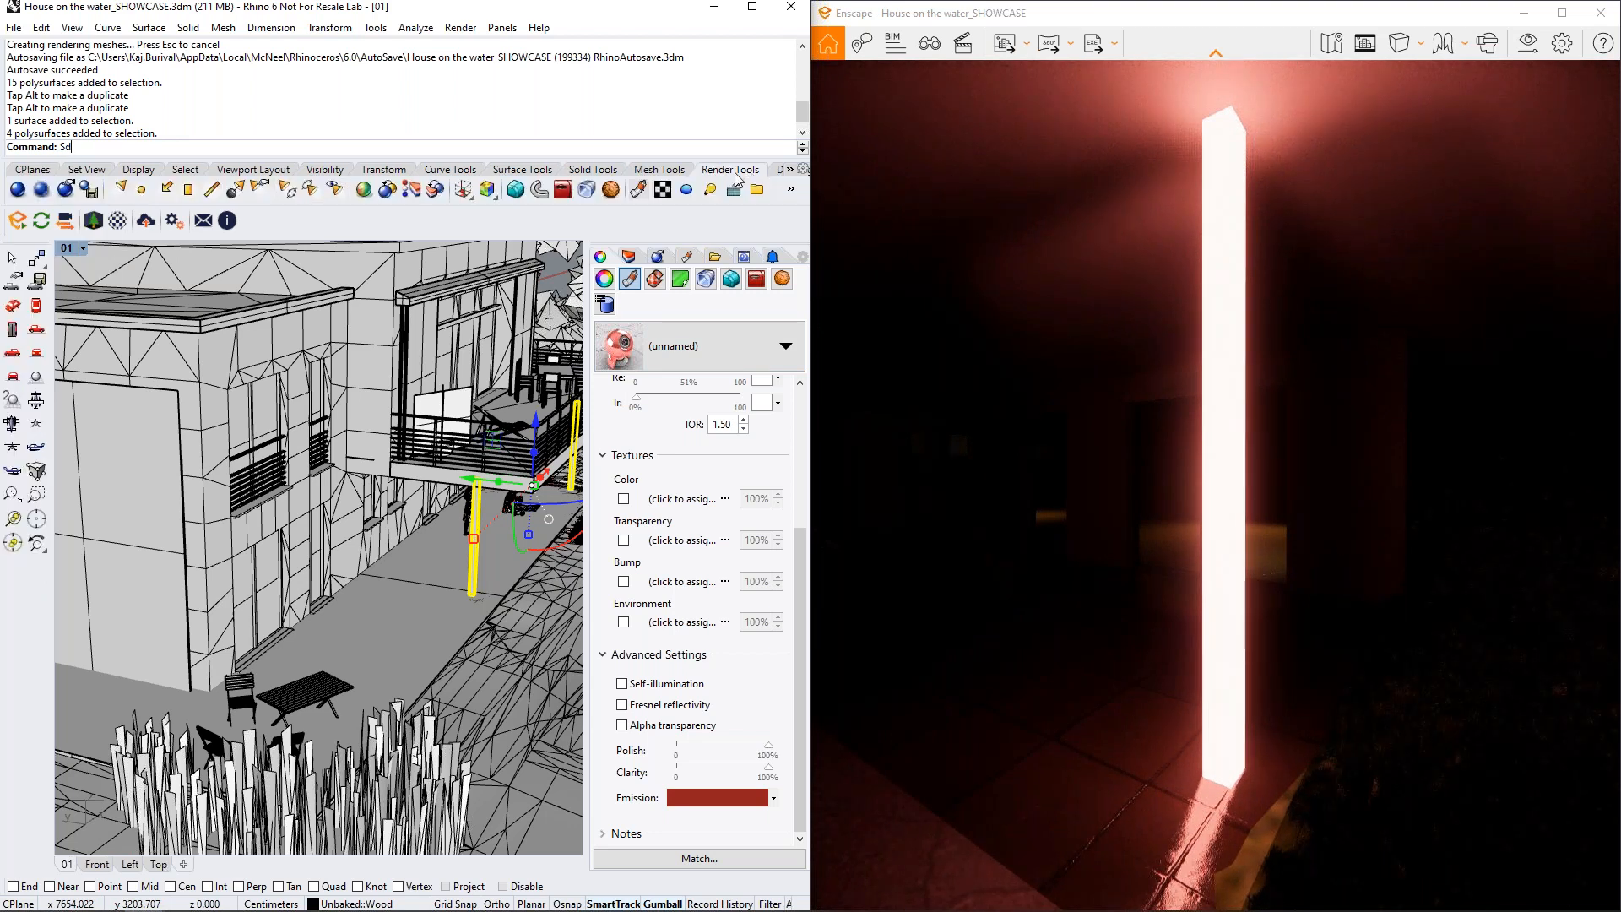
click(139, 191)
click(386, 633)
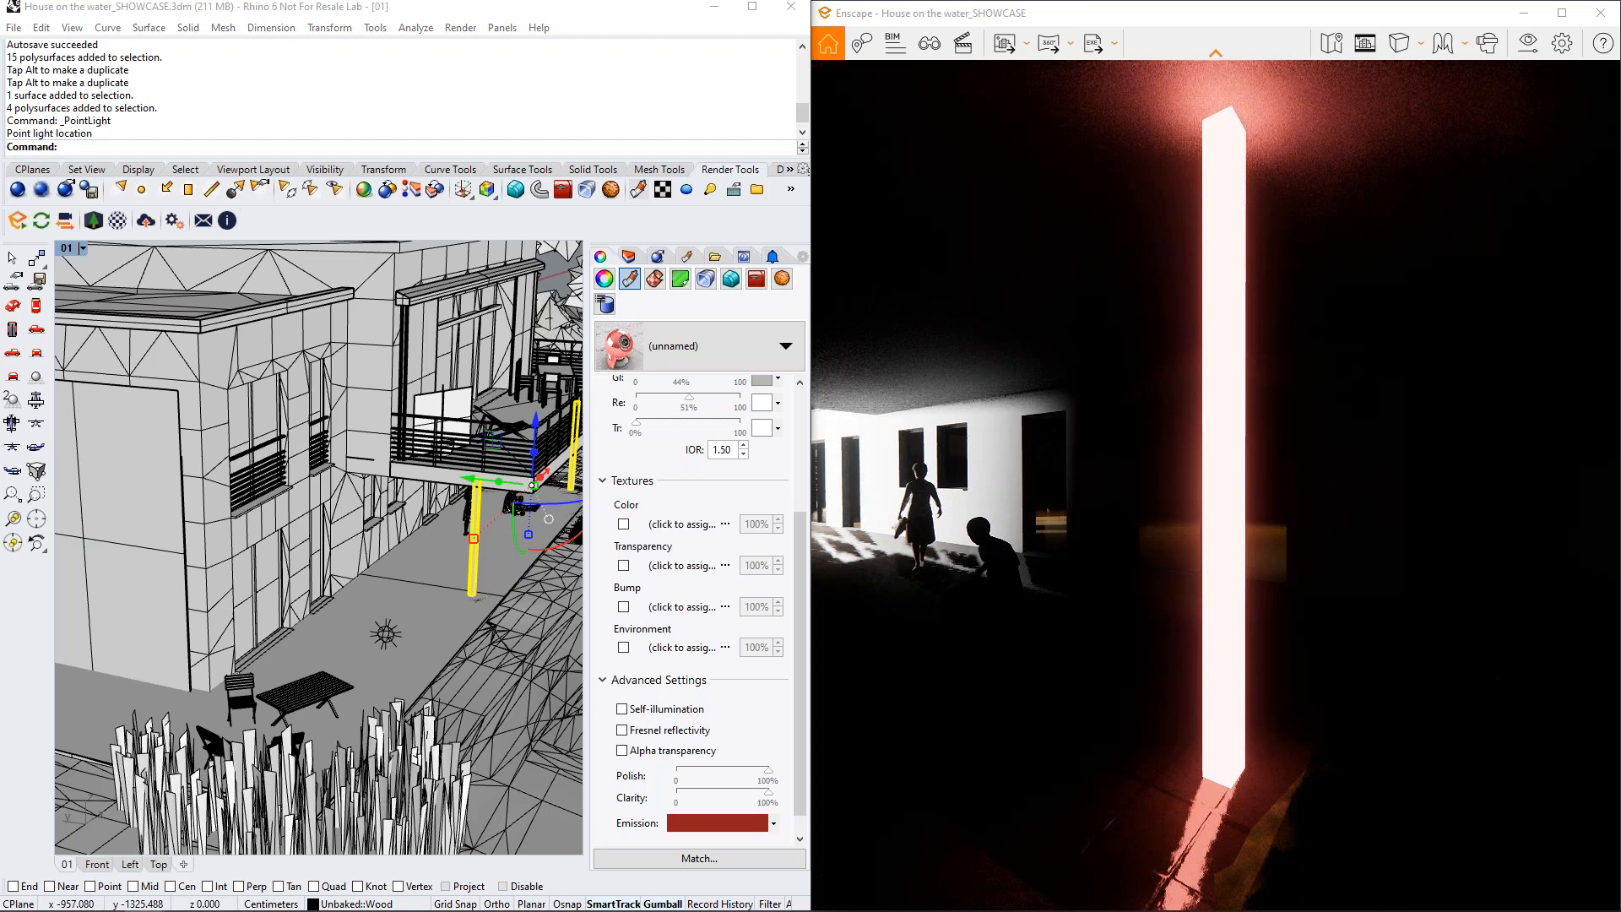
drag(1156, 582, 1016, 582)
key(w)
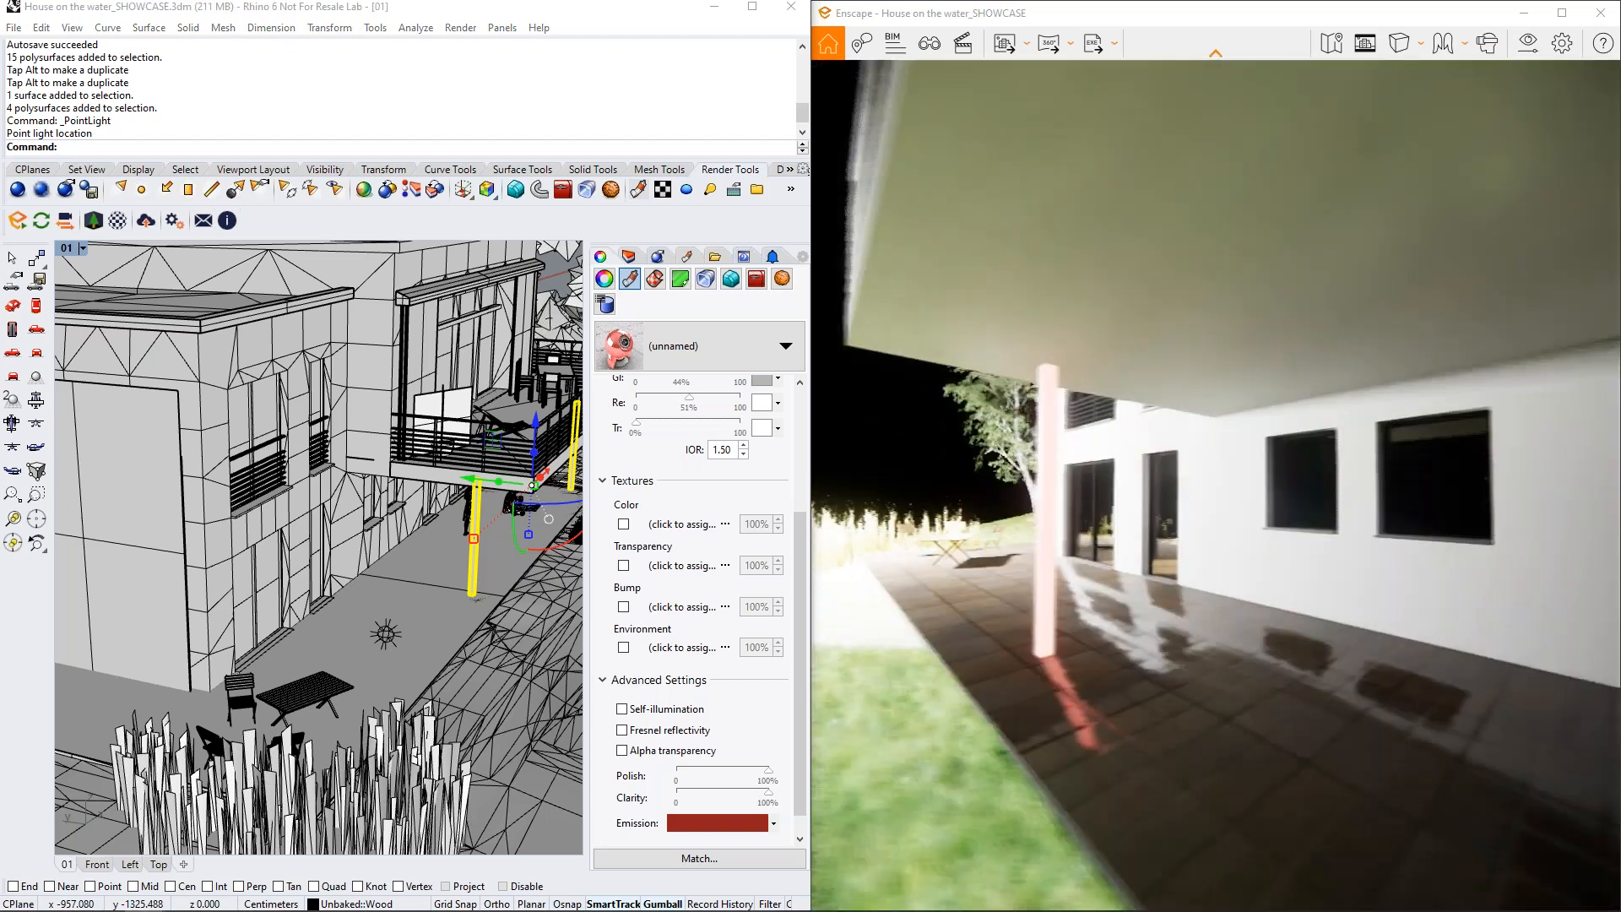
key(a)
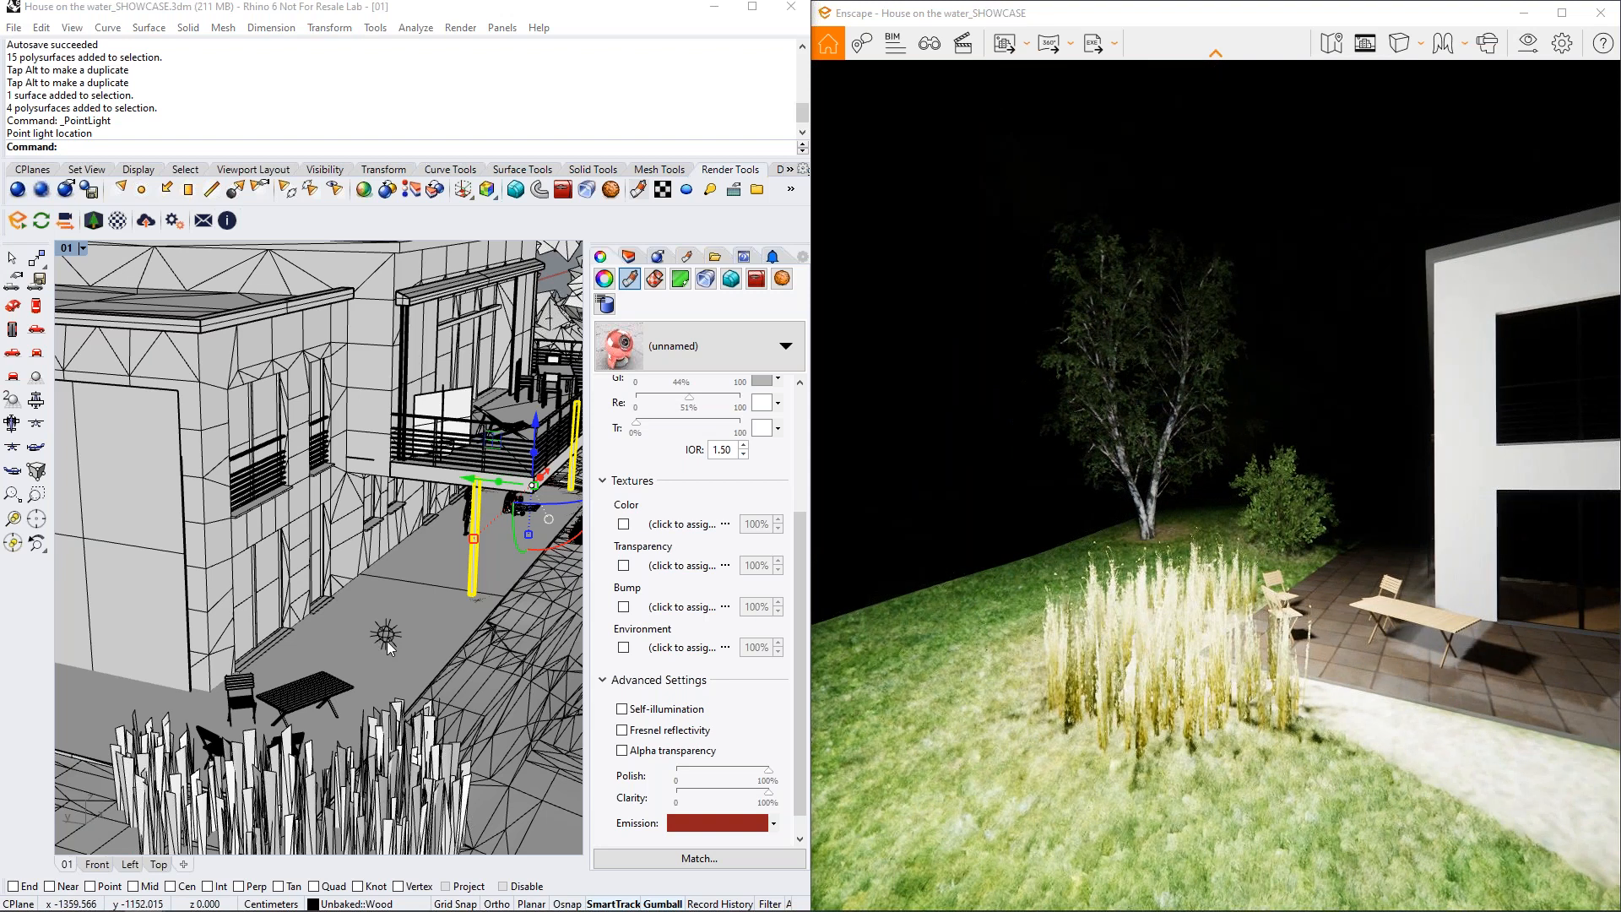
Select the point light to show its settings and examine how it lights the facade, garden furniture and grasses in Enscape
click(386, 641)
key(w)
drag(1149, 573, 1445, 554)
key(w)
key(a)
drag(1124, 527, 1300, 527)
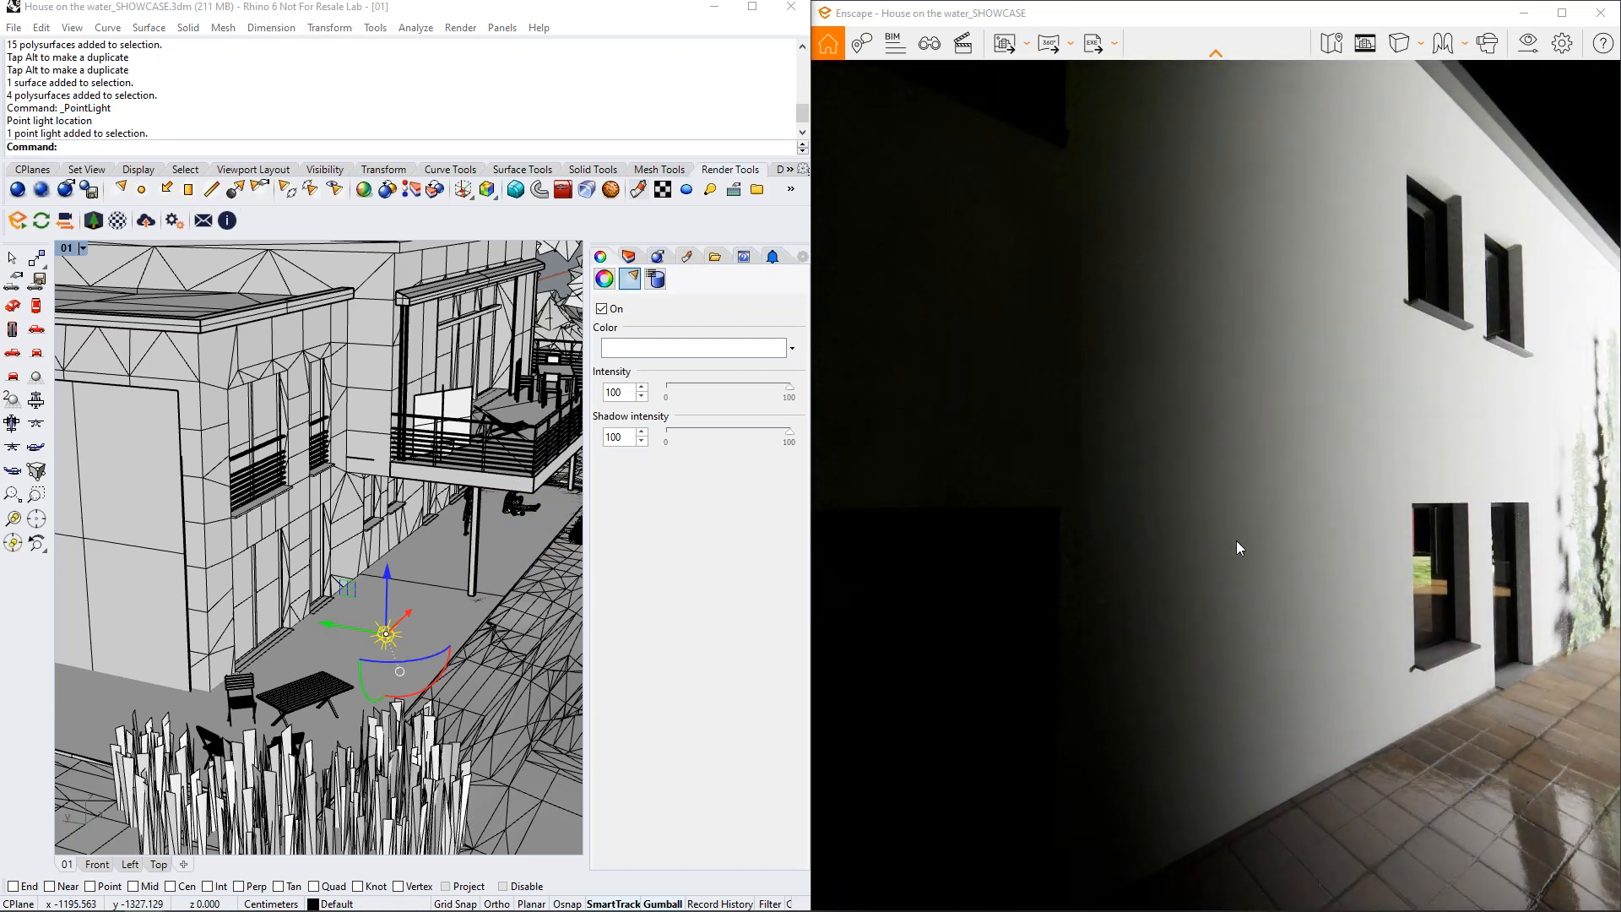
drag(1236, 540, 1123, 531)
key(w)
key(w)
right_drag(1182, 528, 996, 498)
right_drag(1258, 515, 1290, 520)
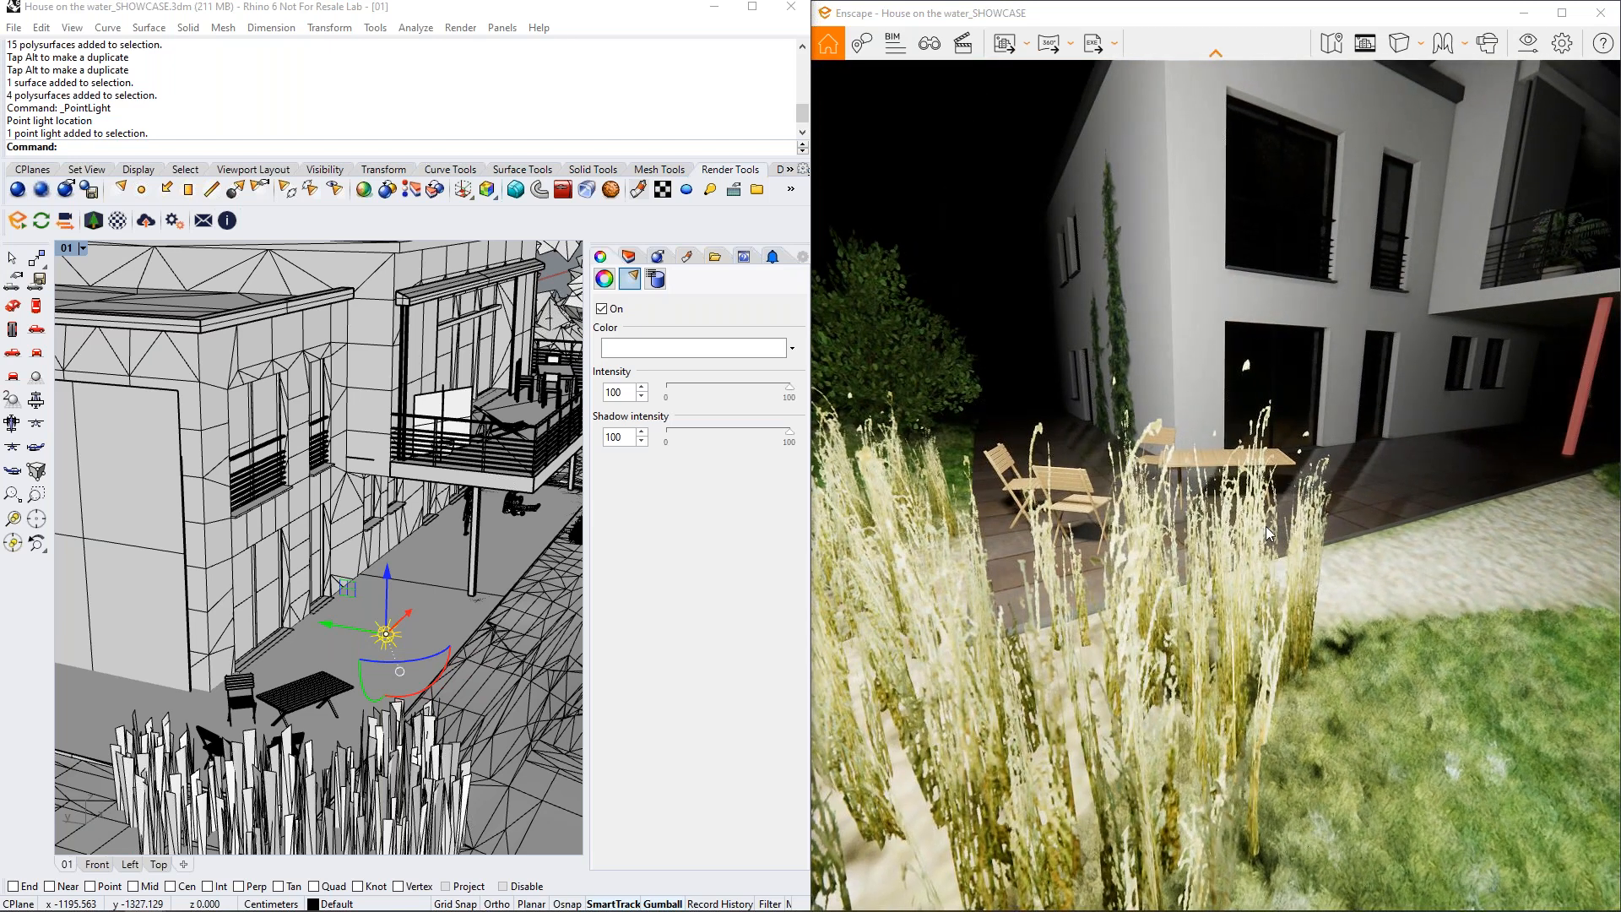
mouse_move(1308, 419)
right_down()
mouse_move(1321, 422)
mouse_move(1300, 439)
right_up()
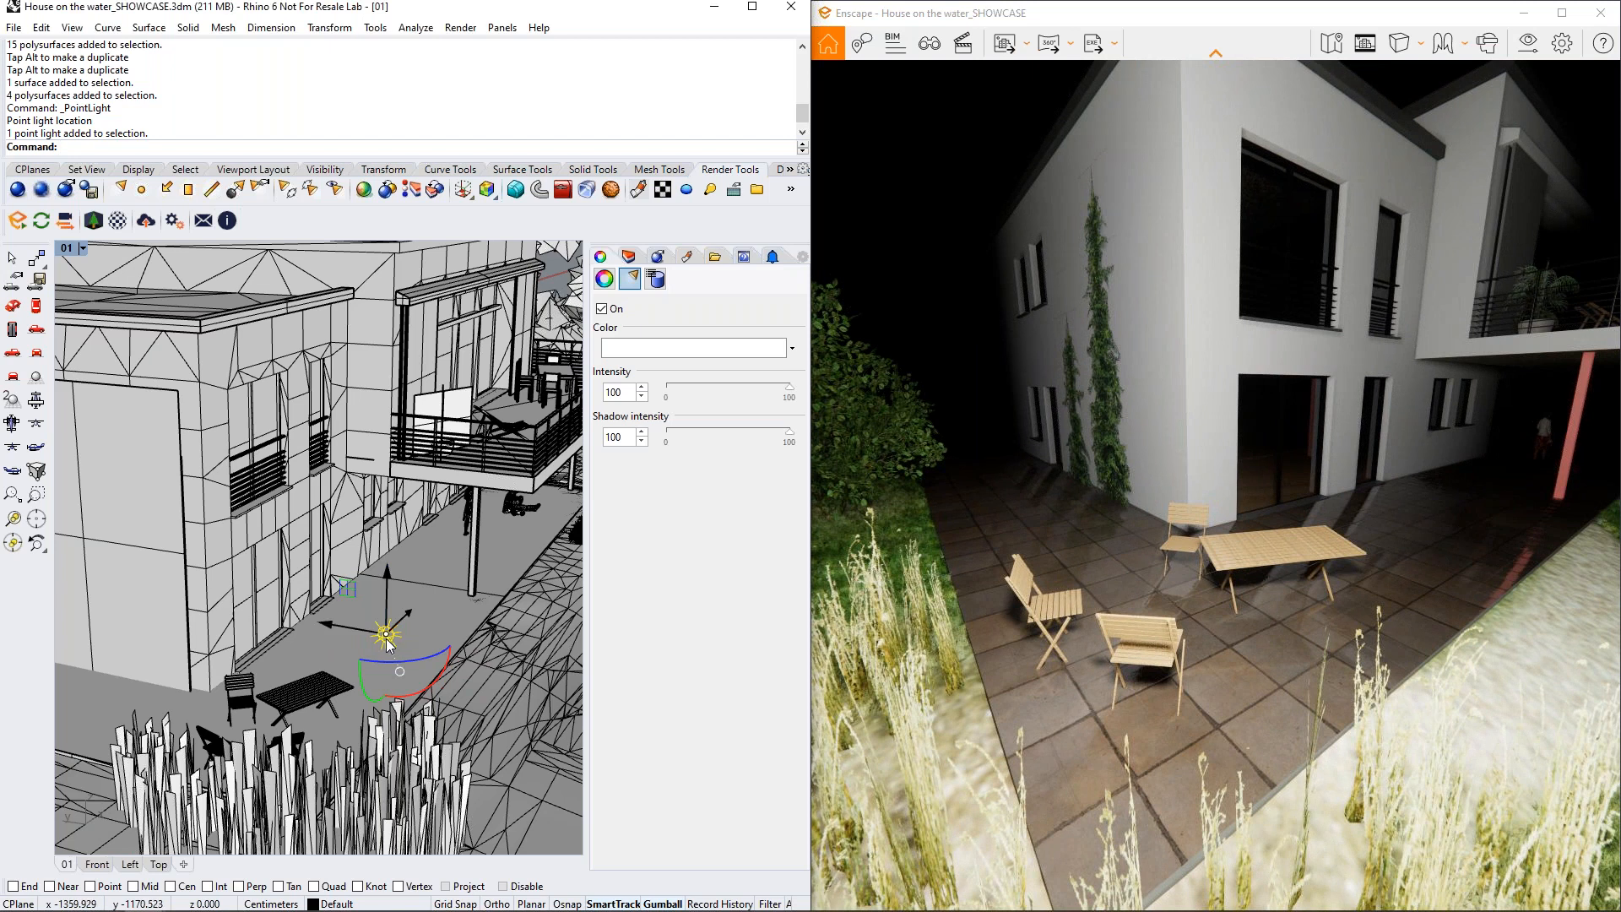
Delete the point light from the terrace and return to the red emissive support post in Enscape
key(Delete)
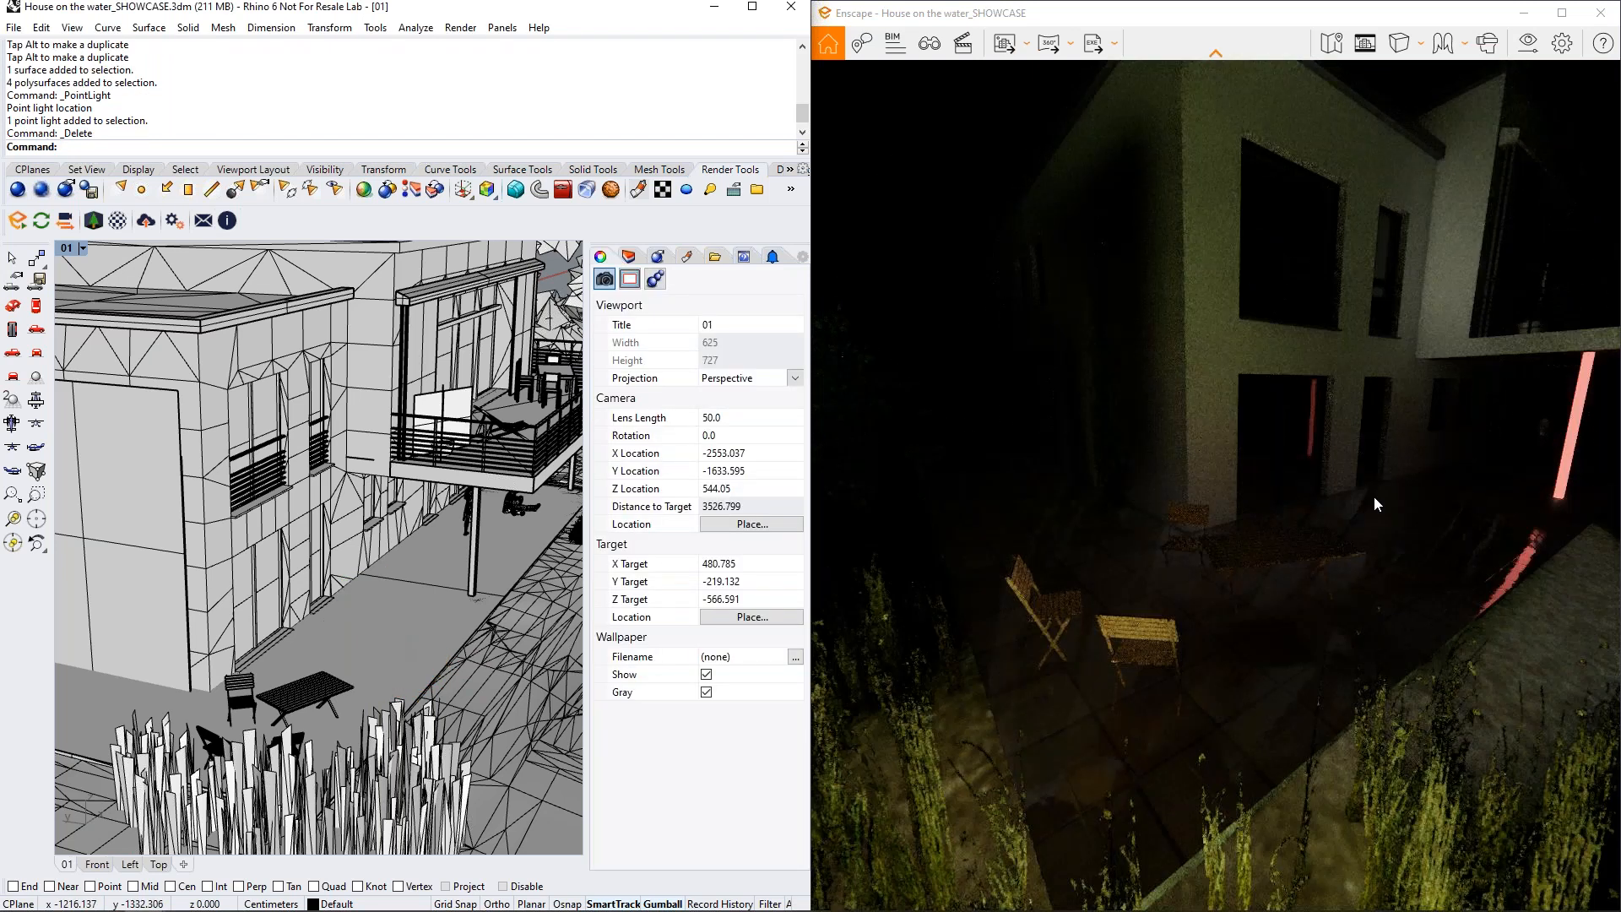
drag(1323, 489, 1330, 528)
key(w)
key(d)
key(w)
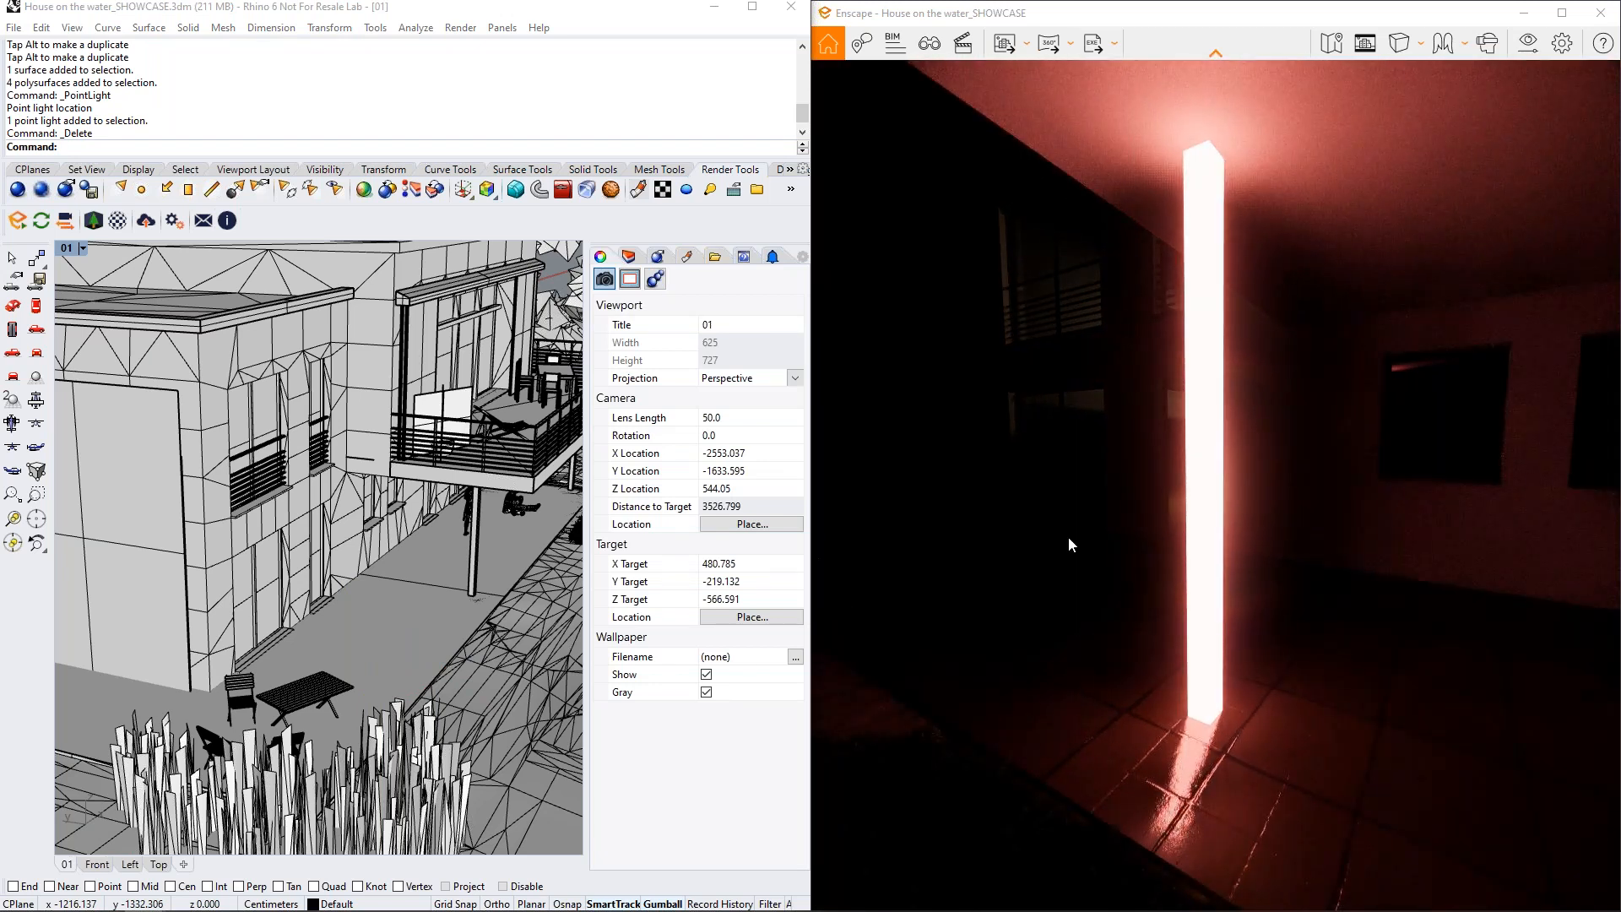
Examine the posts' red light on the house walls, windows and terrace tiles at night from several viewpoints in Enscape
drag(1067, 535, 1109, 515)
key(s)
key(s)
key(w)
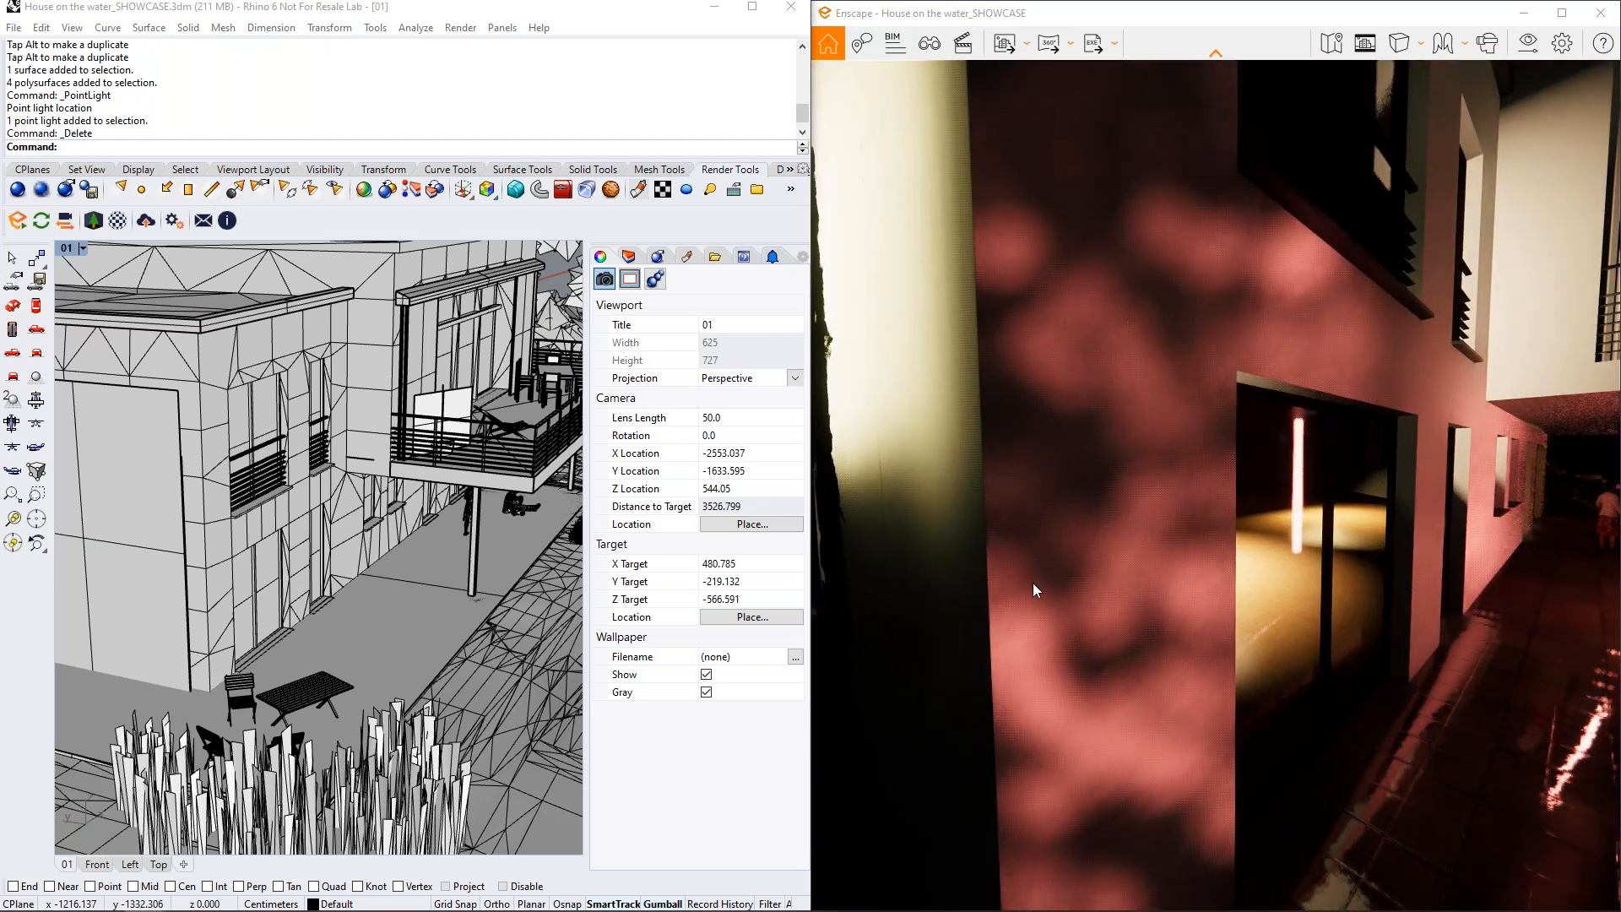
drag(1231, 598, 1359, 601)
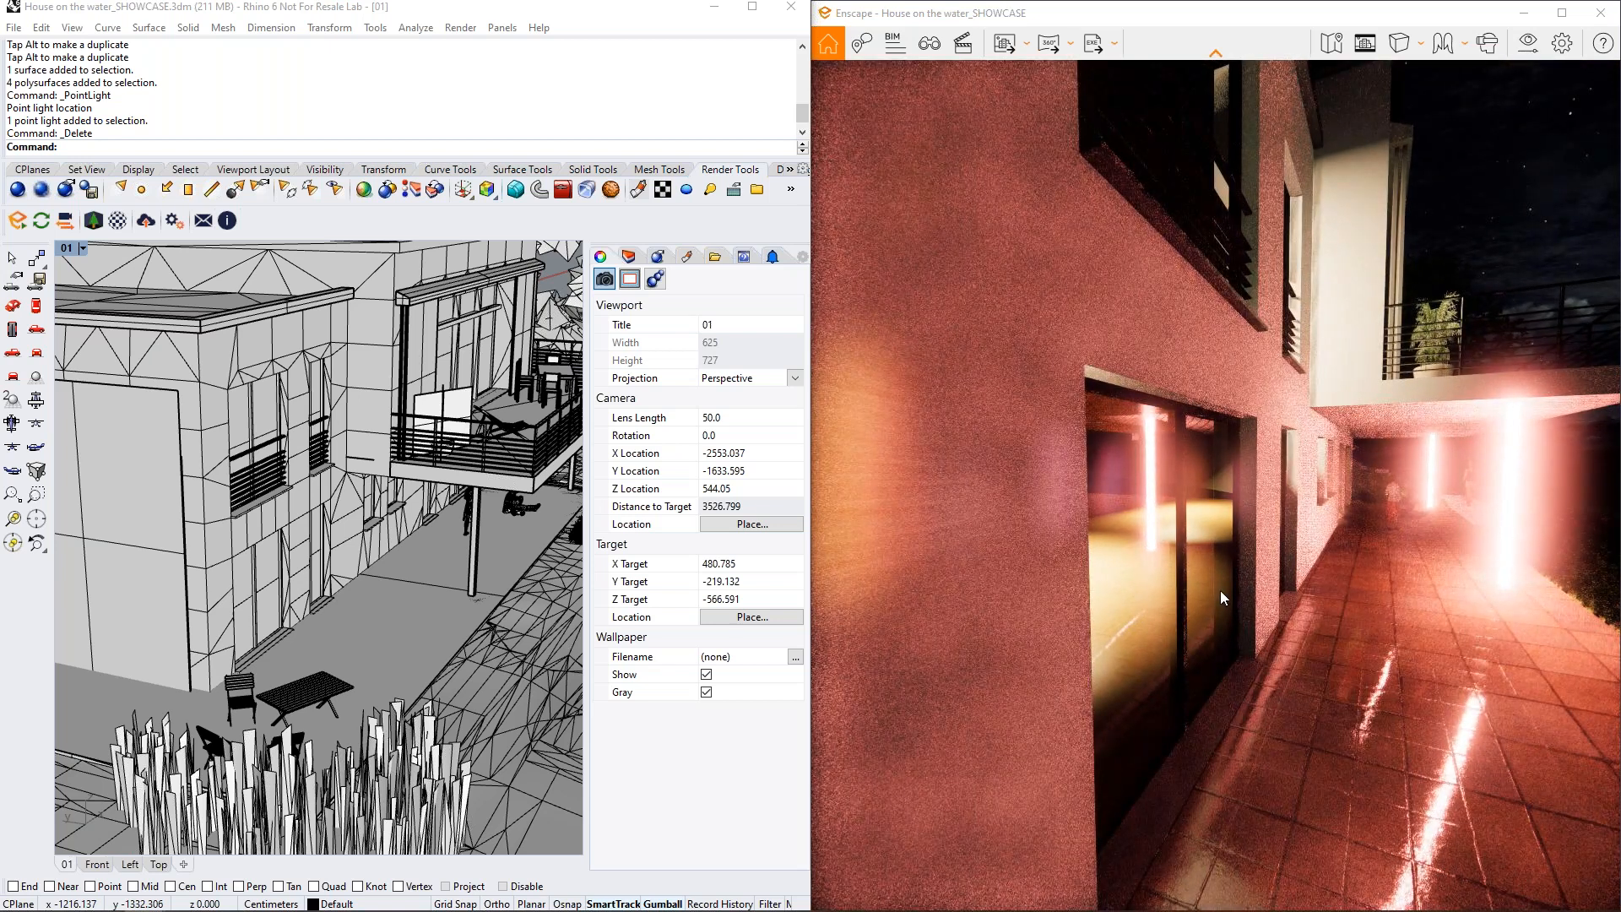
drag(1283, 591, 1199, 584)
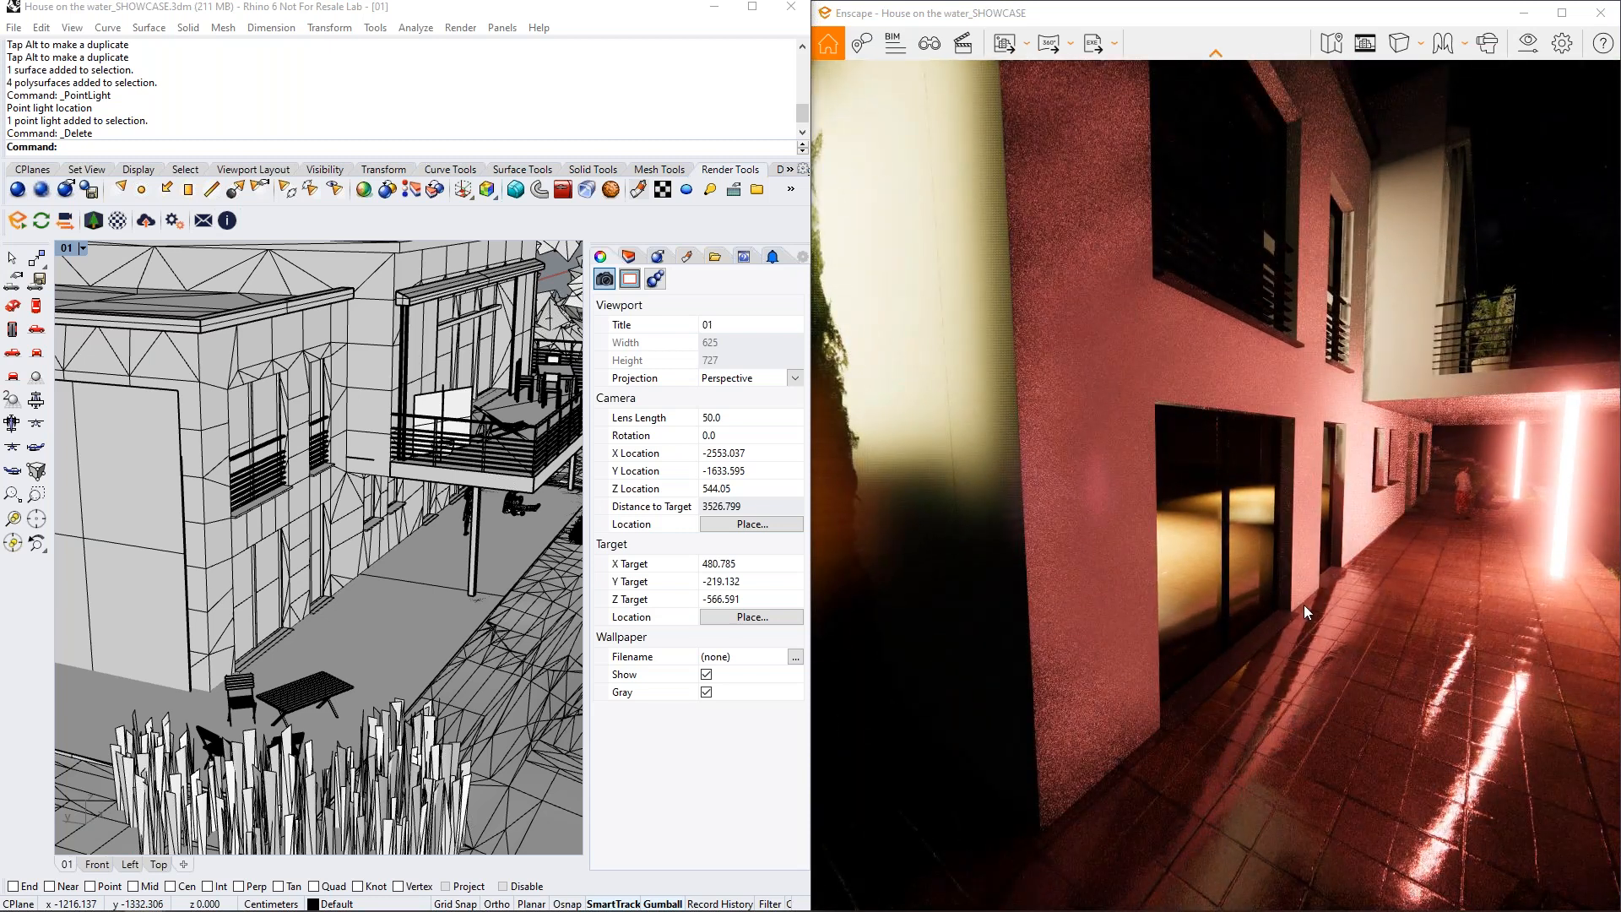
drag(1304, 604, 1202, 461)
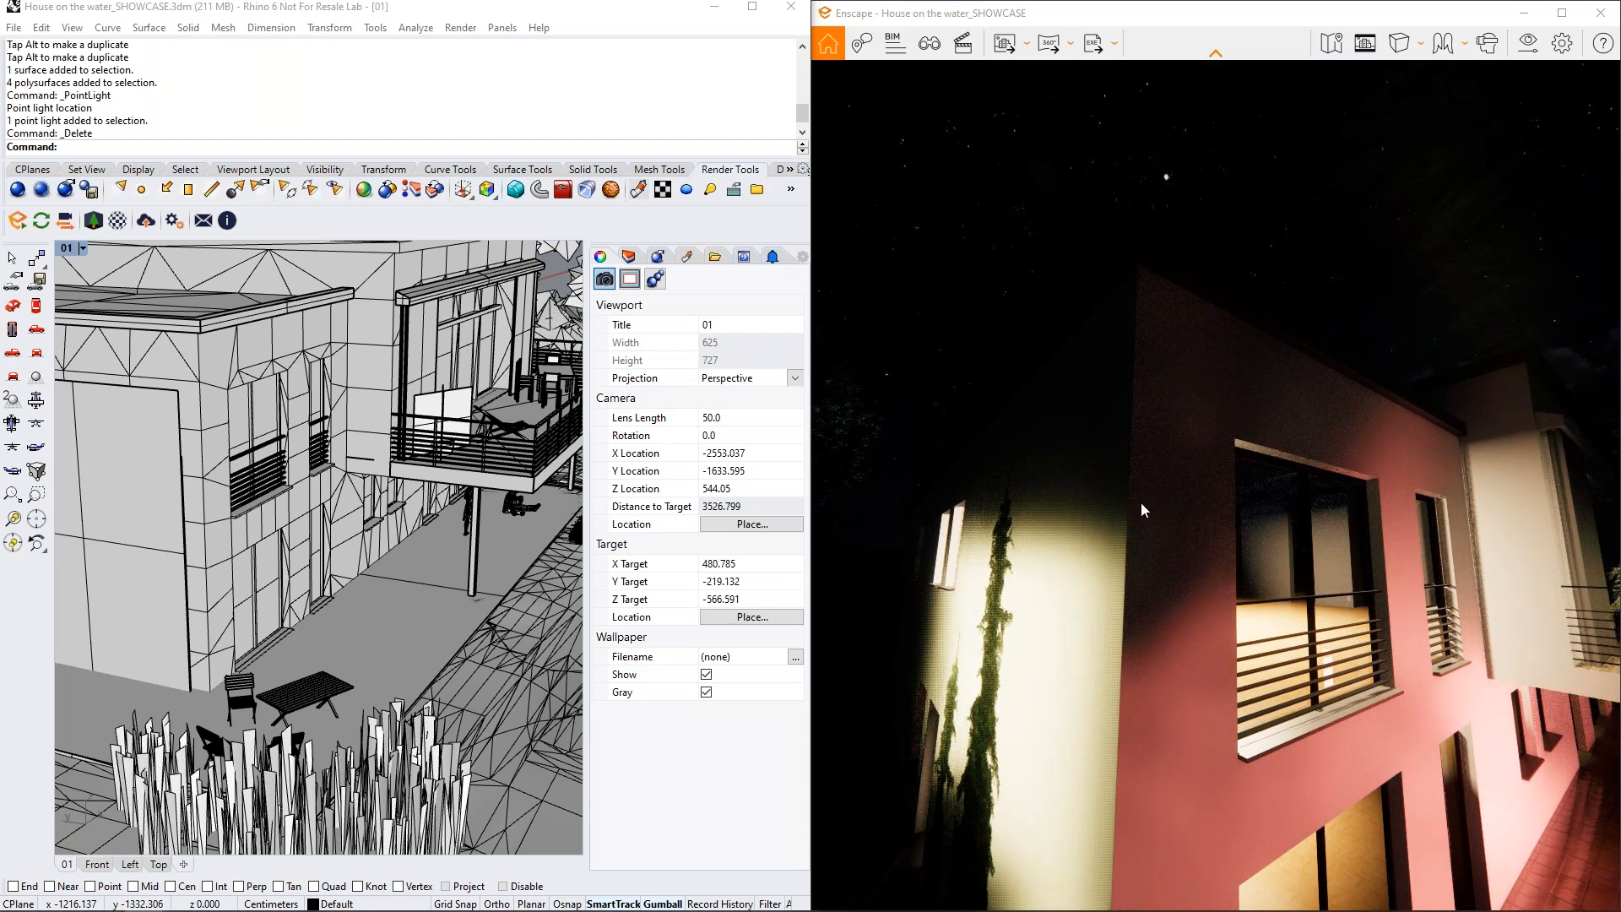
drag(1198, 422, 1193, 534)
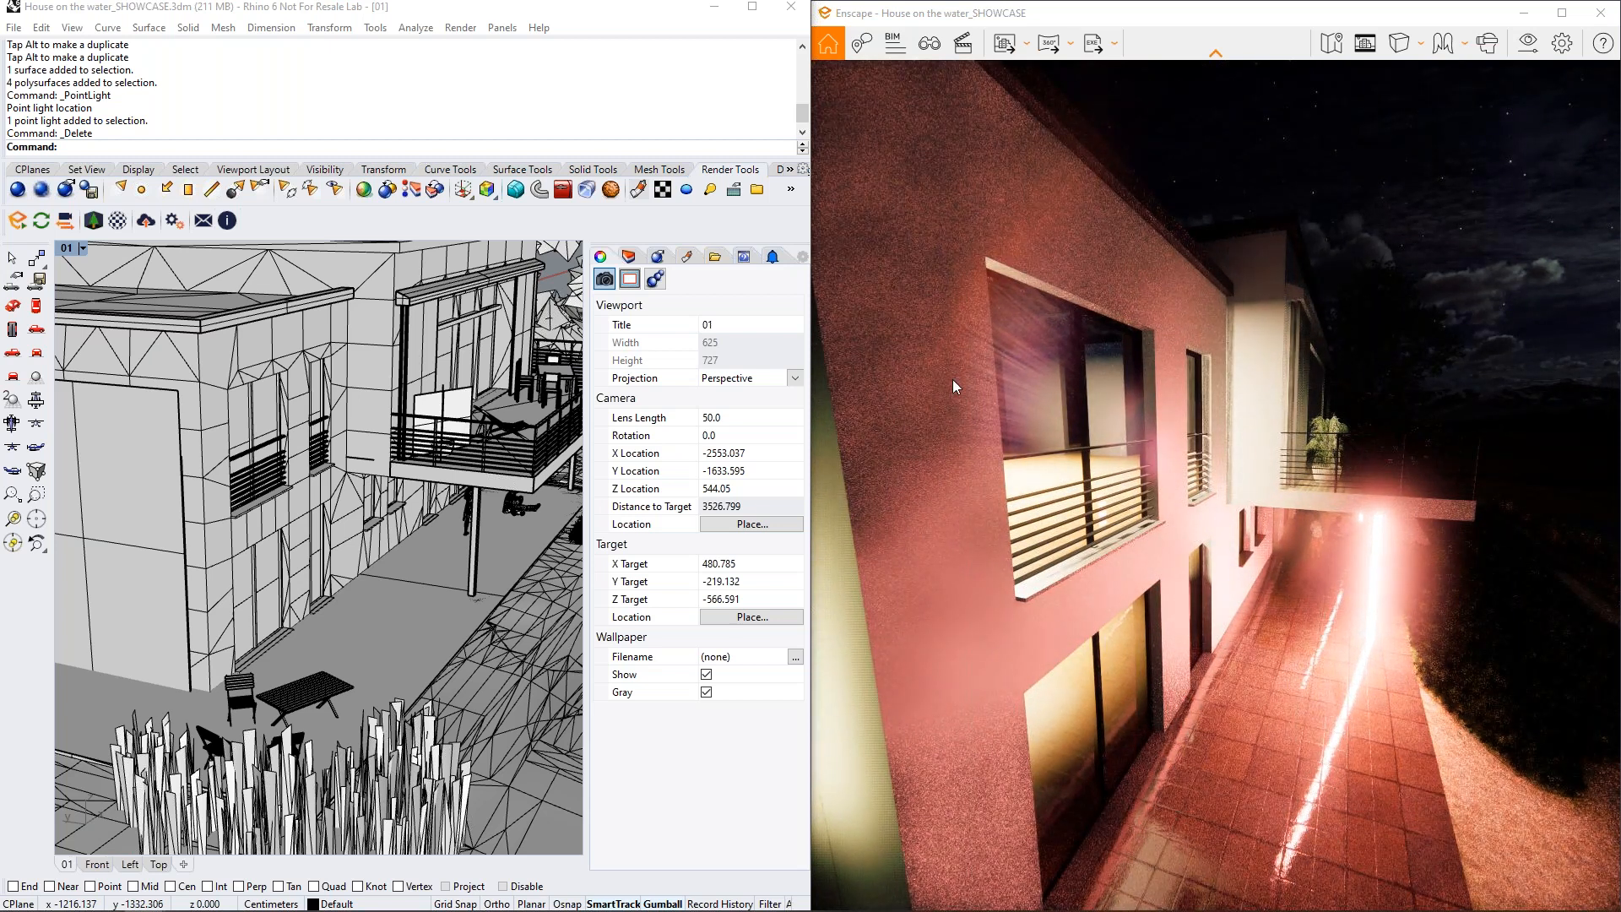
drag(926, 370, 929, 367)
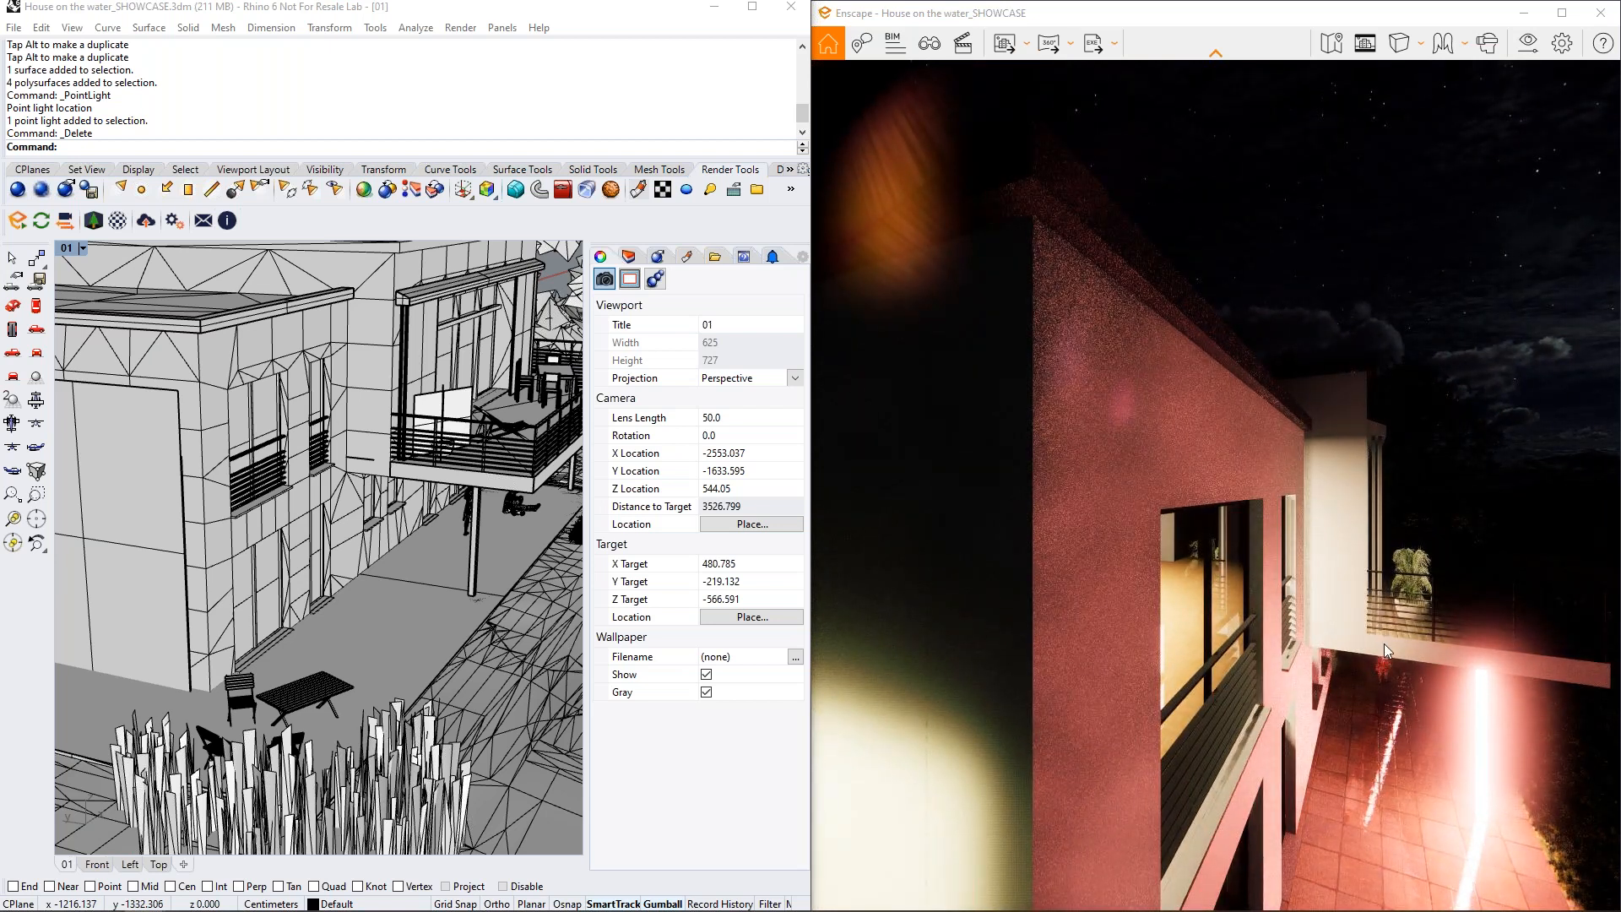
right_drag(1322, 738, 639, 8)
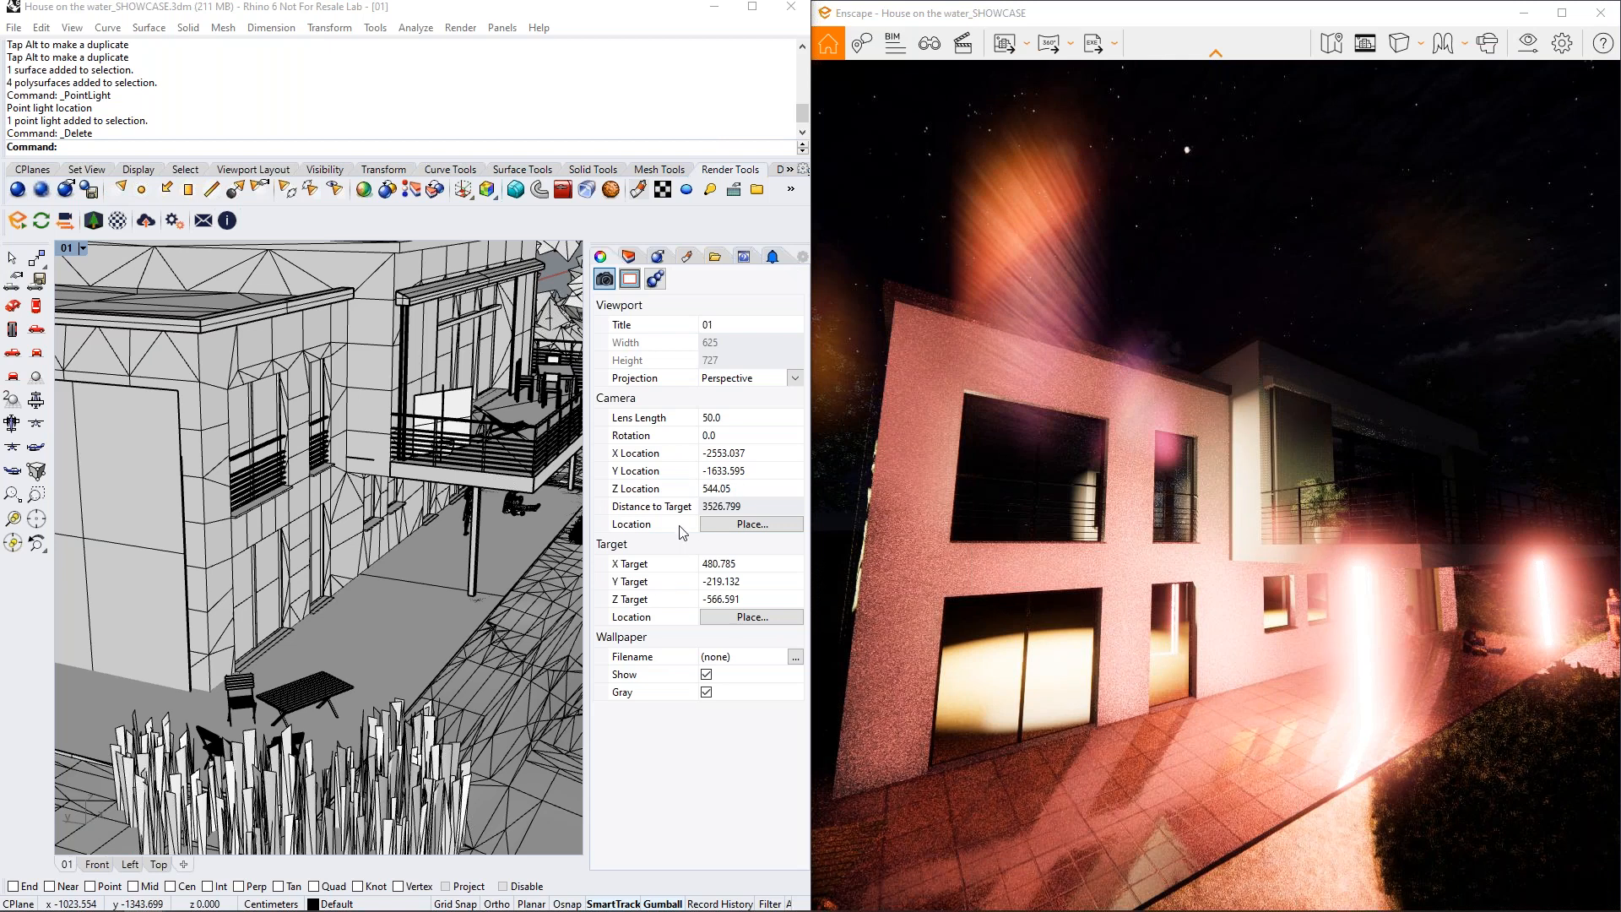
Move the Enscape view to the lawn facing the balcony and change the time of day back to daylight
right_drag(1182, 541, 1334, 540)
right_drag(1181, 642, 749, 698)
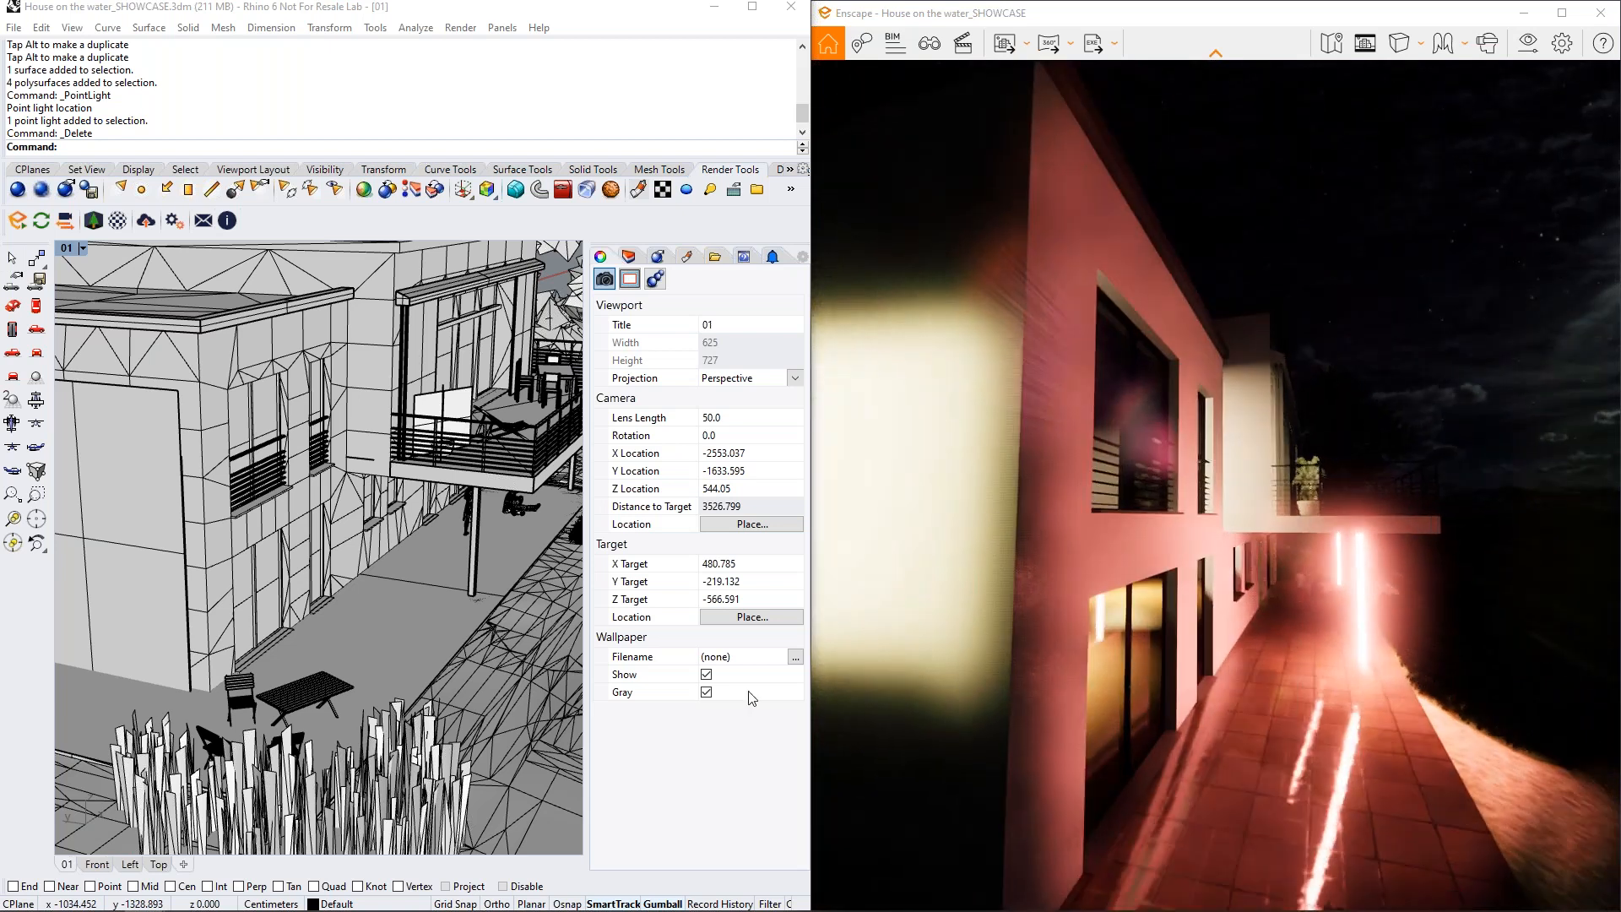
key(w)
drag(1284, 654, 1182, 671)
key(s)
shift+right_drag(1182, 591, 1367, 591)
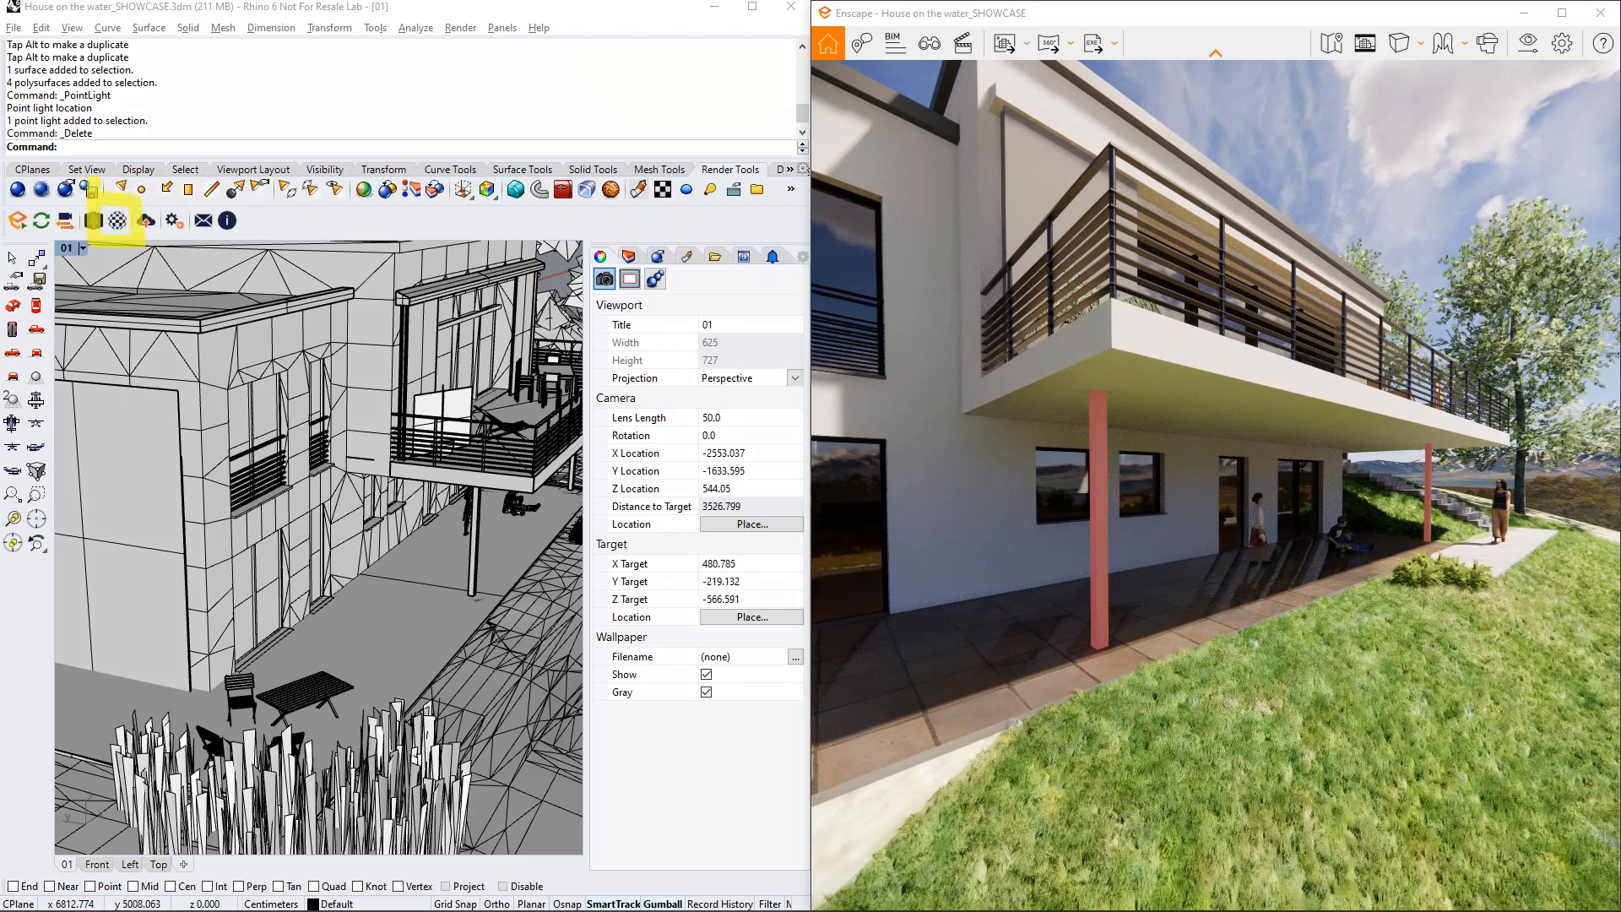
Open the Enscape Materials editor, try its window over both applications, and place it back over the Rhino model
click(118, 220)
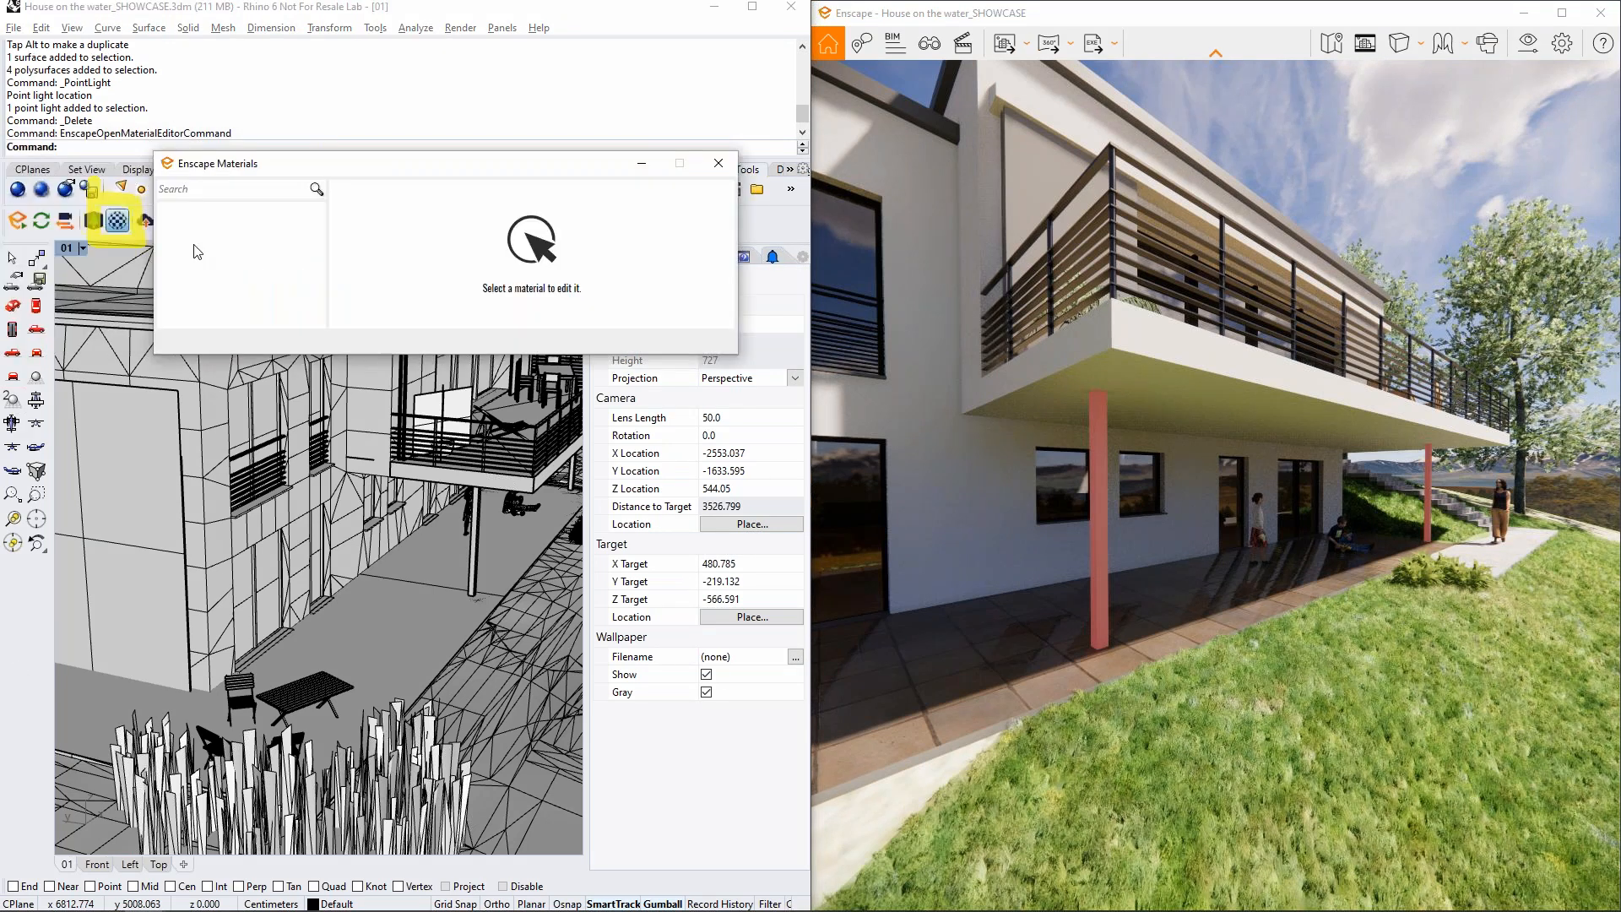
drag(194, 164, 193, 352)
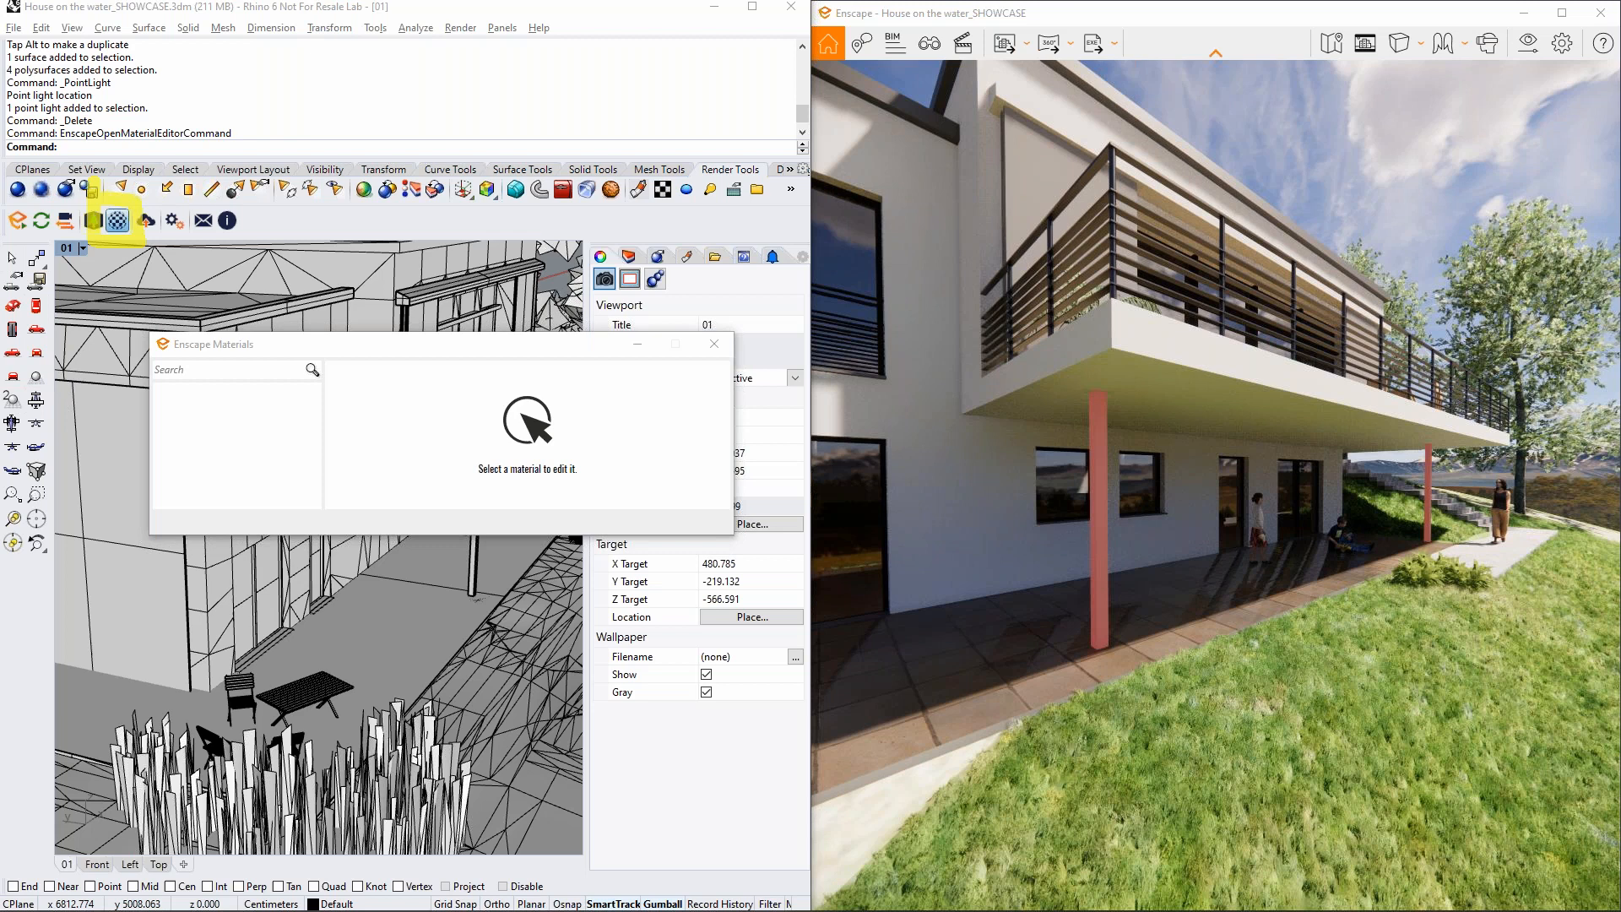
drag(370, 352, 291, 332)
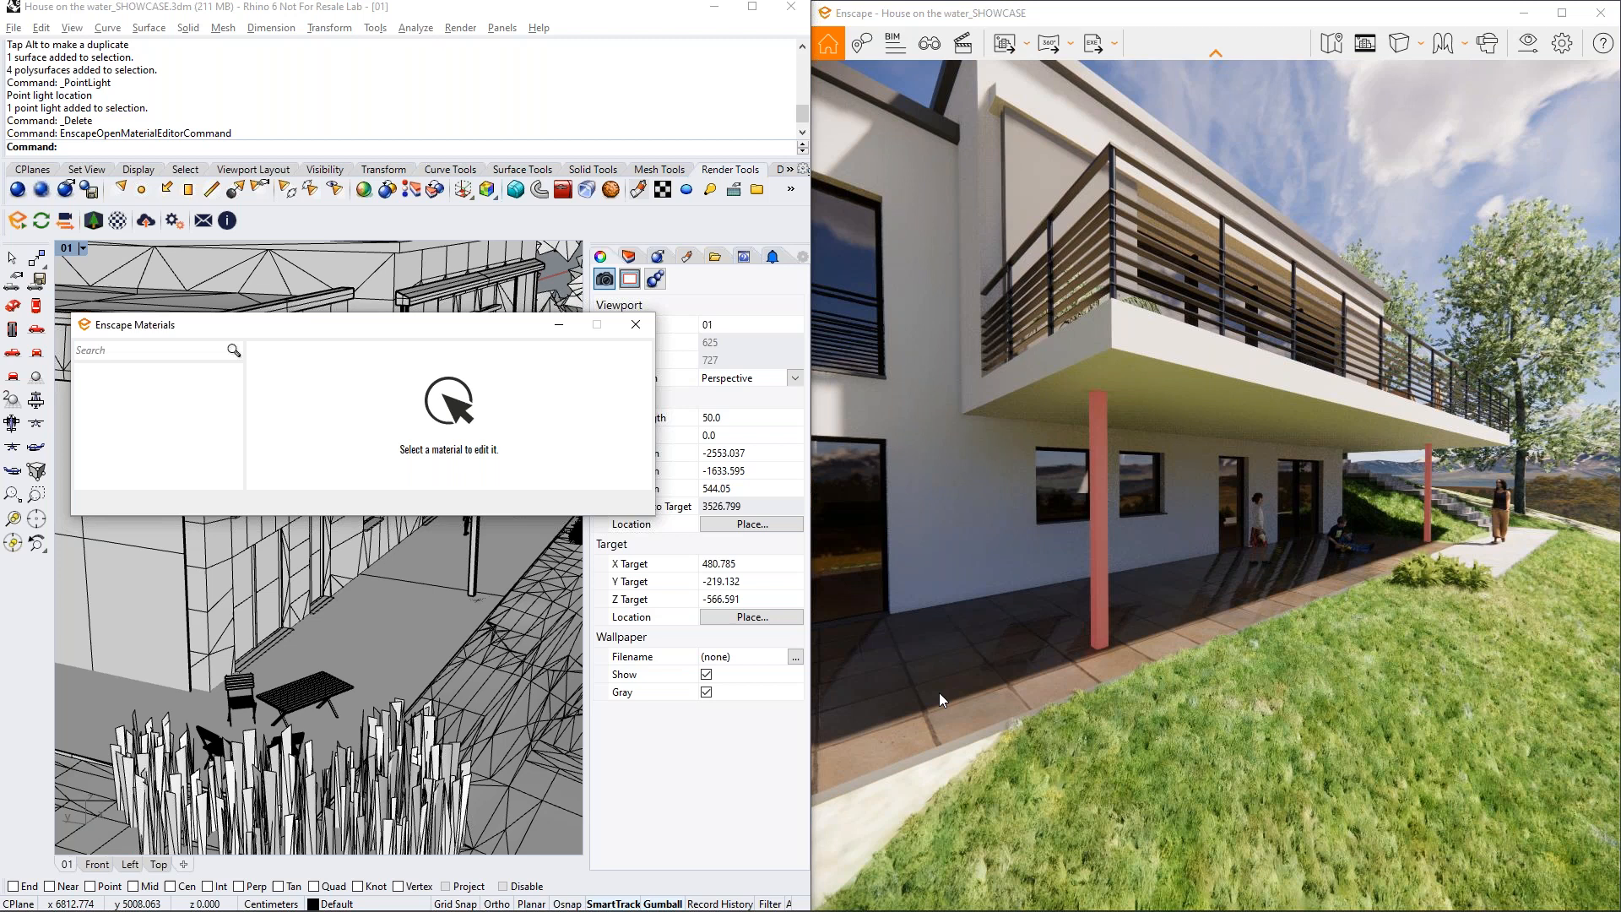
drag(354, 332, 1186, 326)
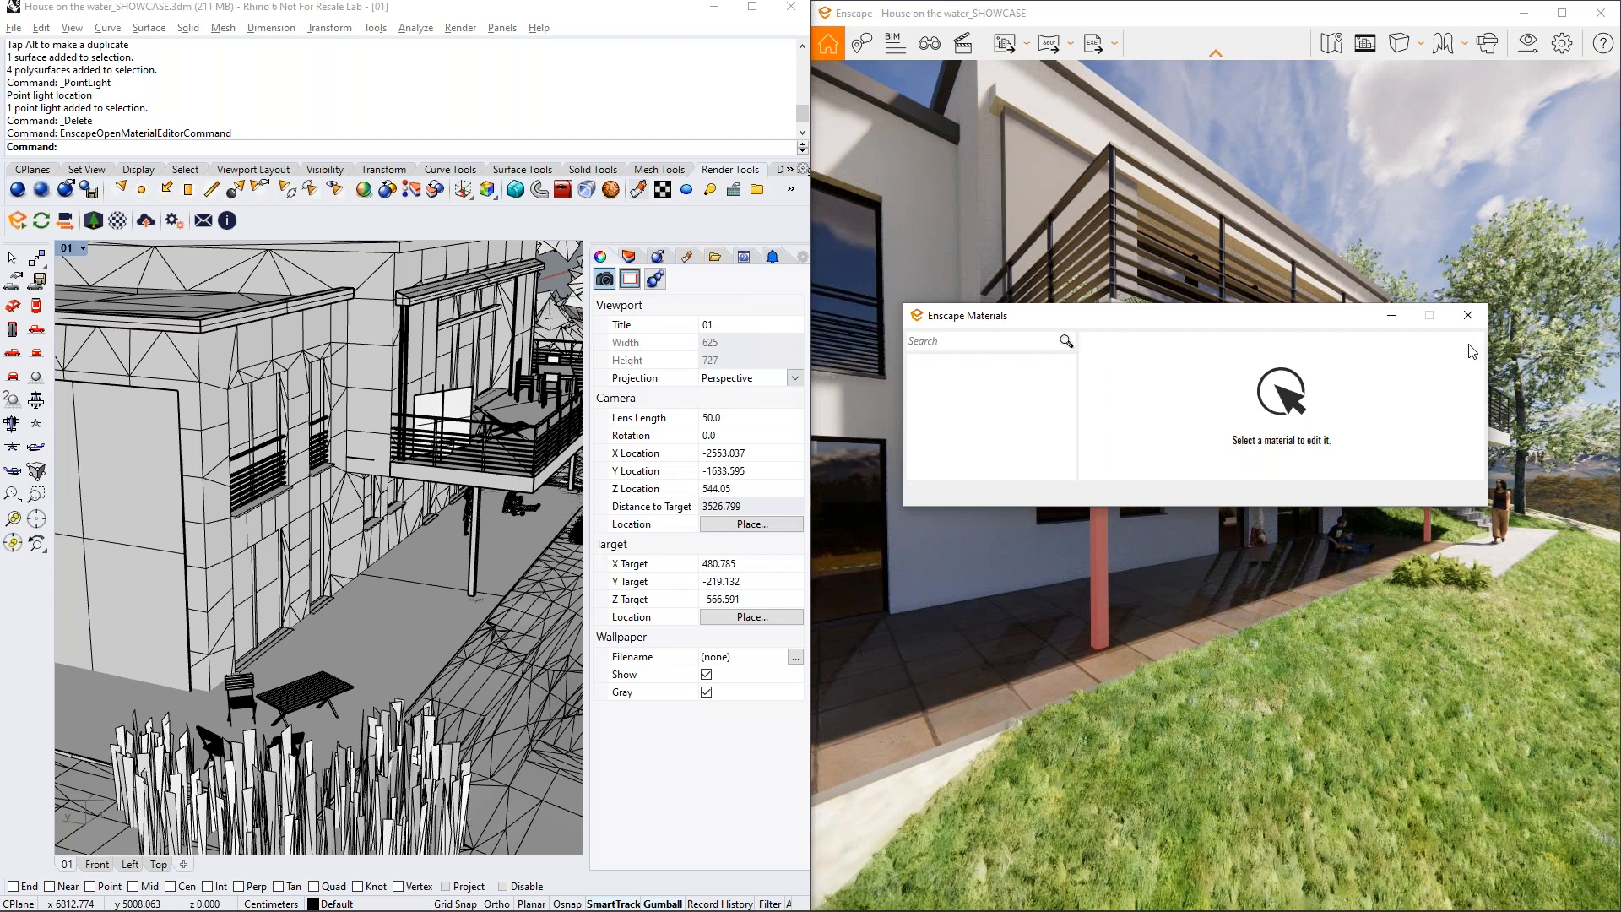
drag(1263, 311, 575, 189)
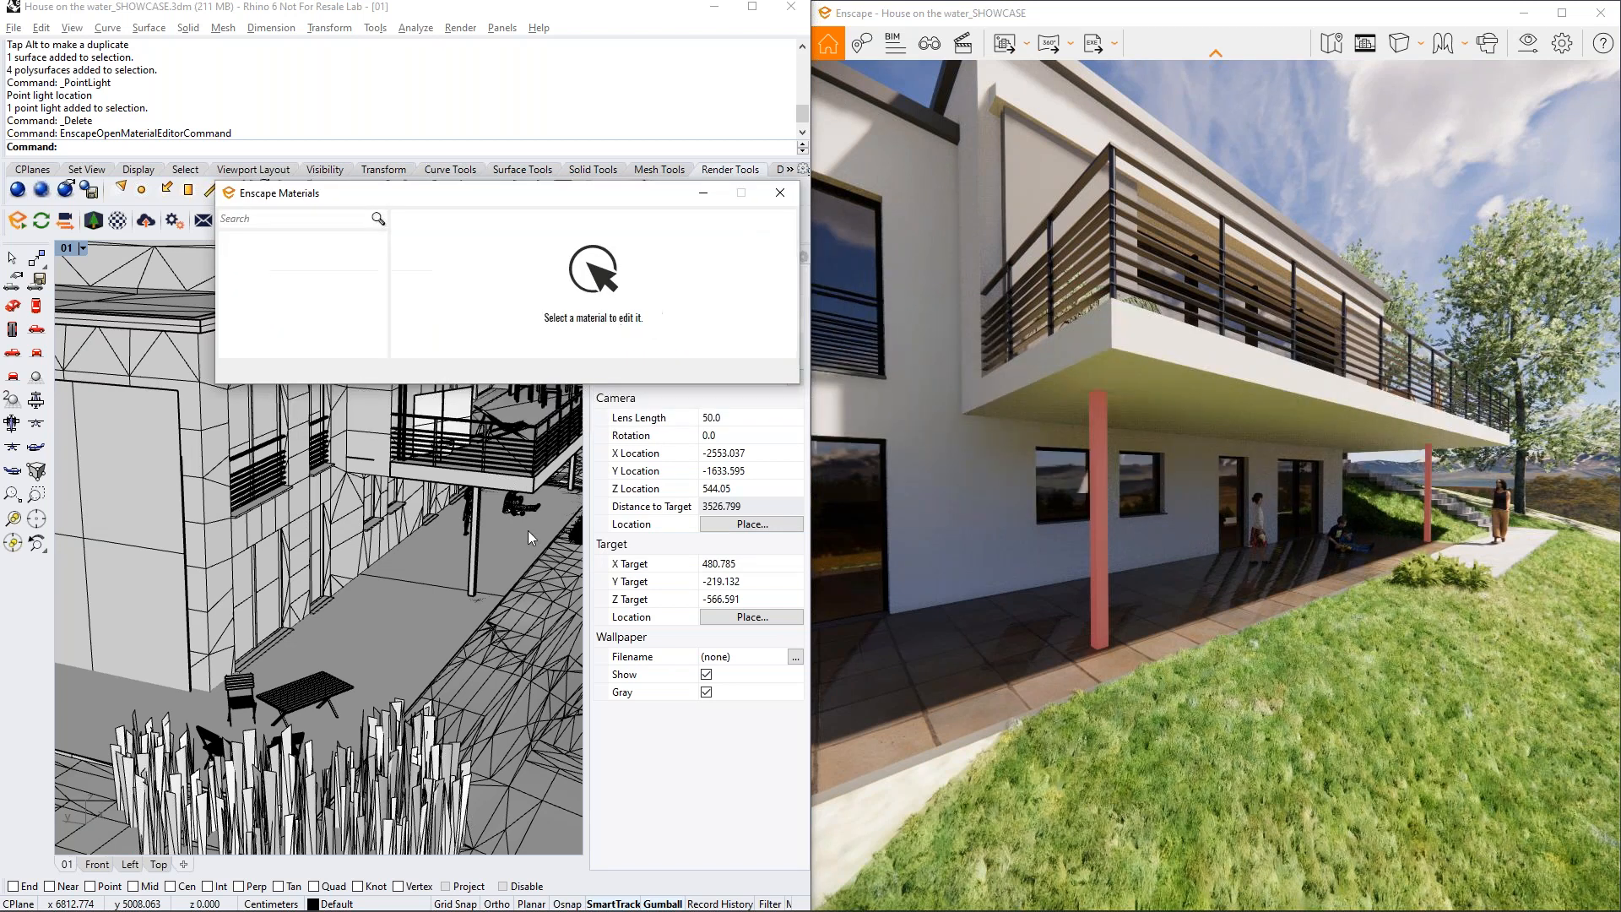
Close the materials editor, select the terrace tile surface and change its /Holzfarbe (21) material type from Custom to Enscape
click(420, 618)
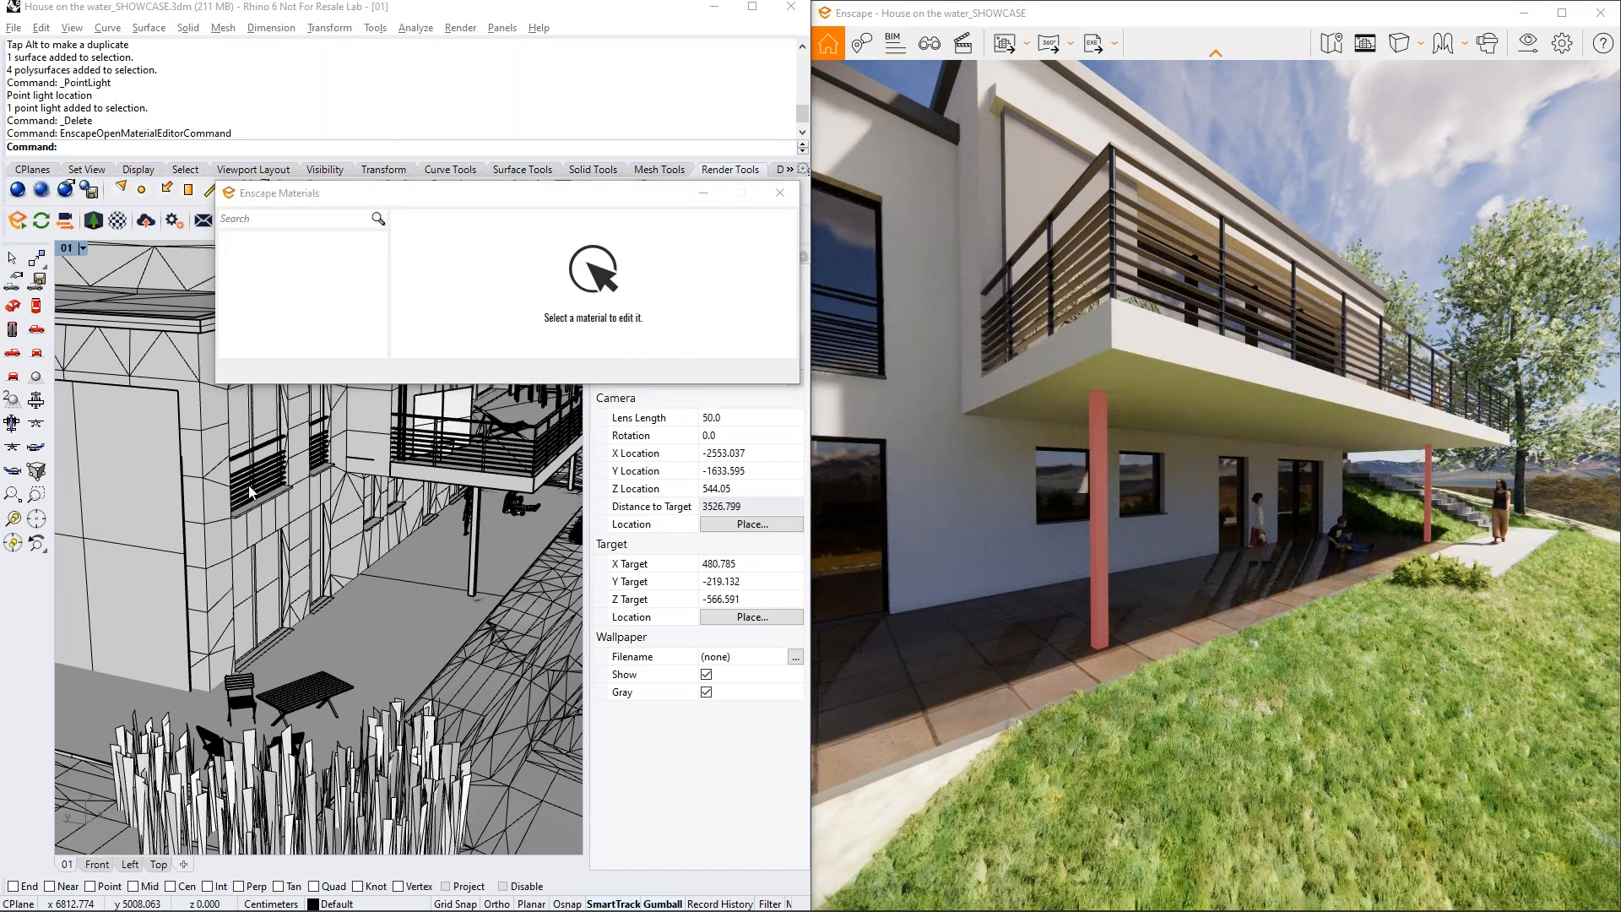
click(779, 193)
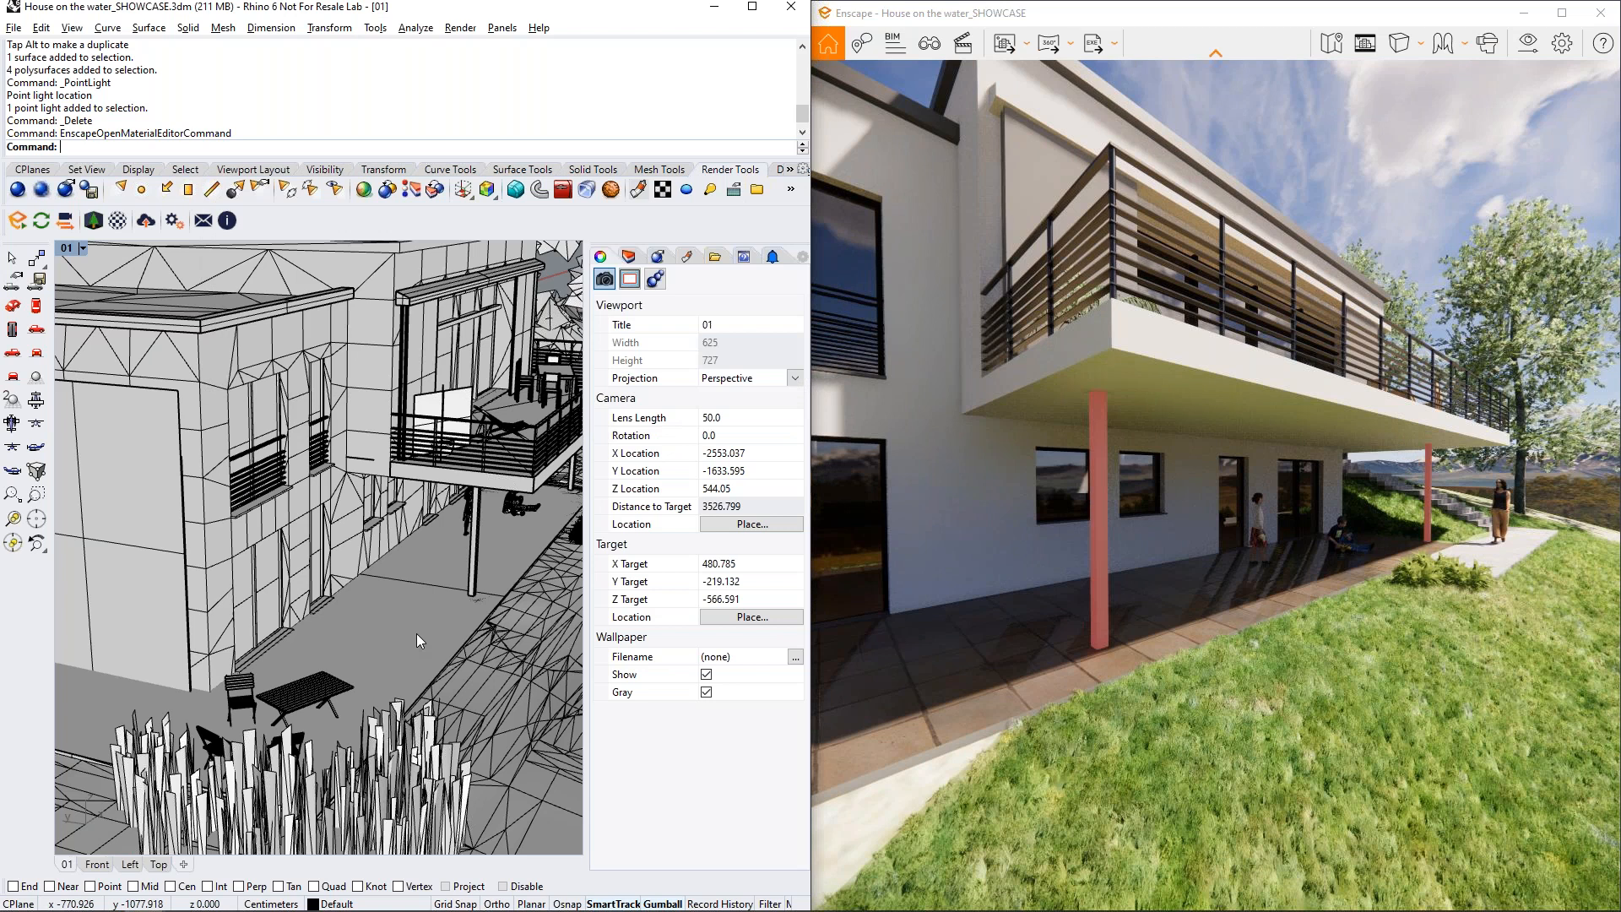
click(443, 658)
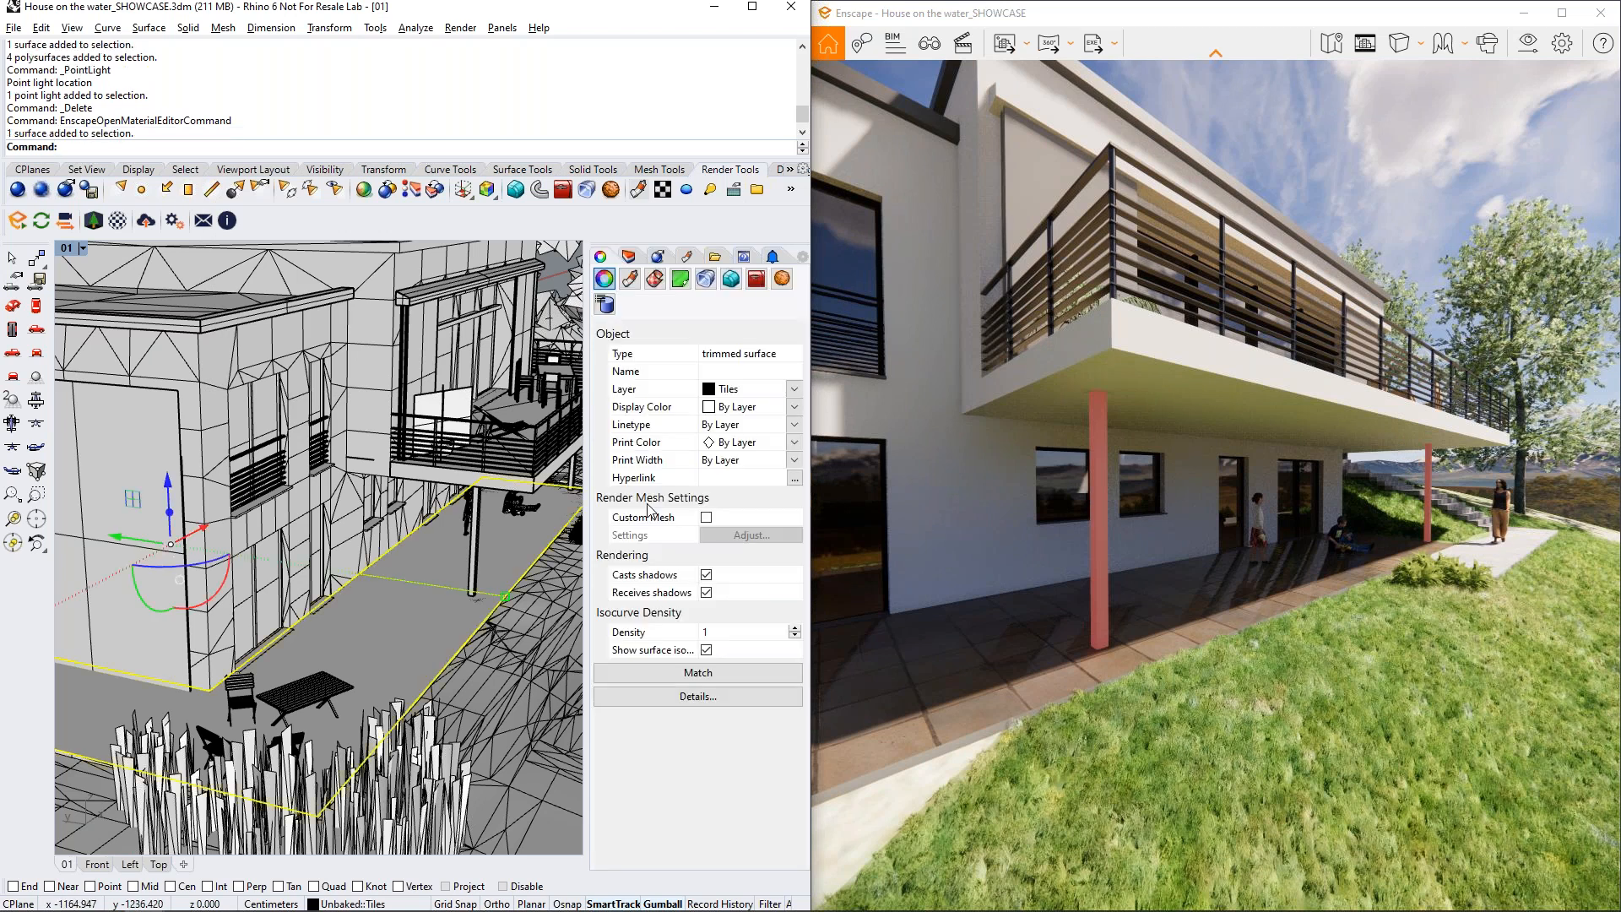
click(636, 285)
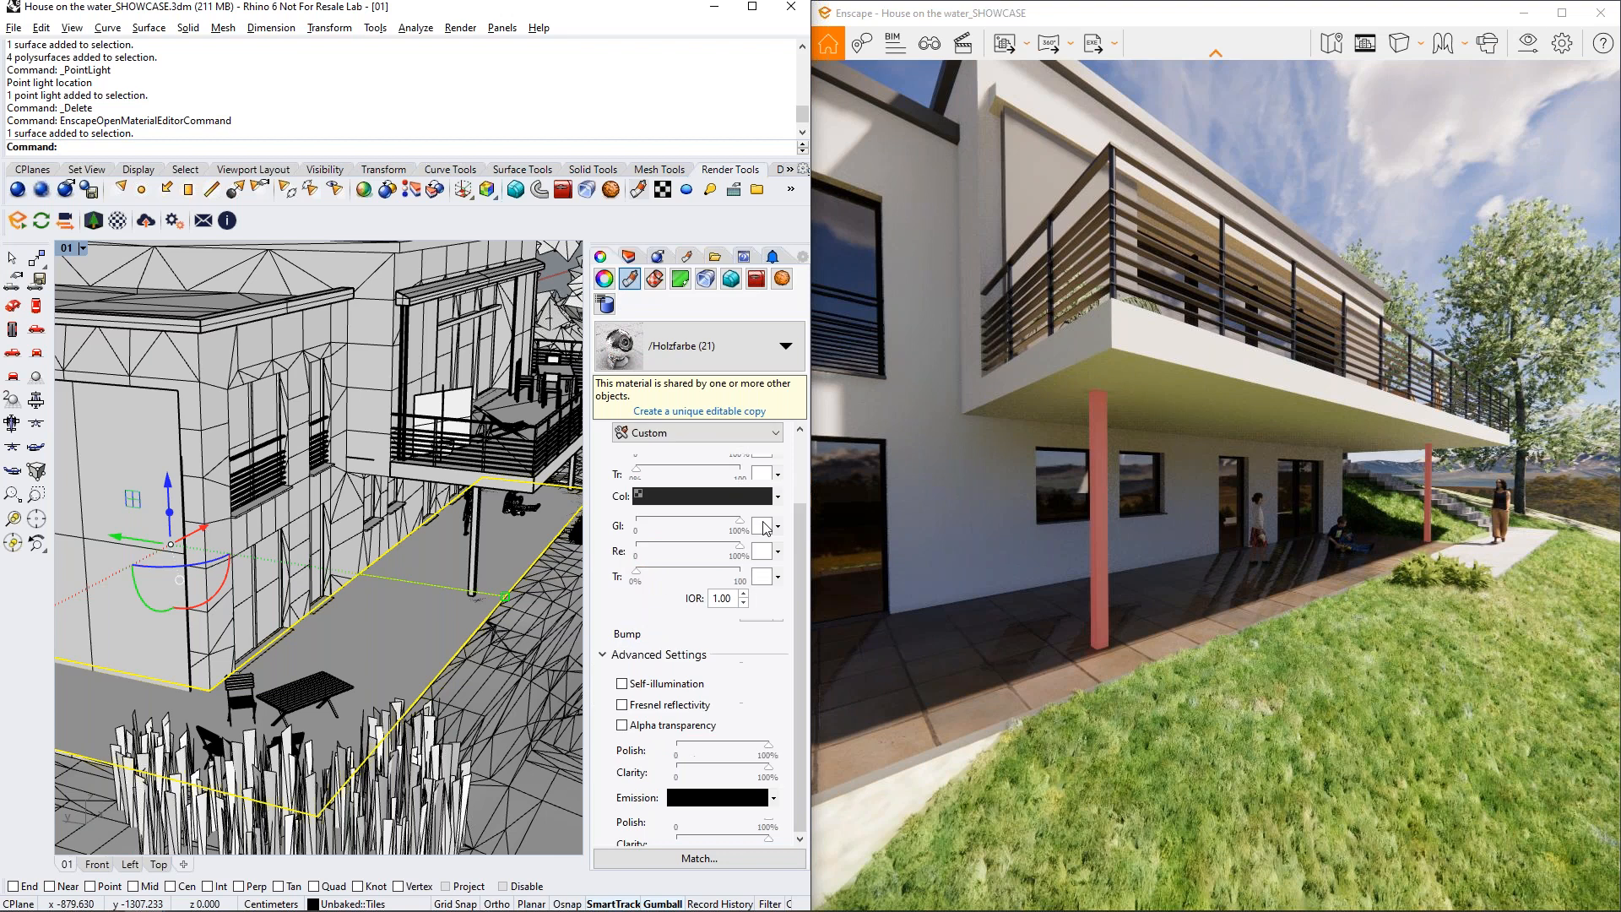
click(692, 434)
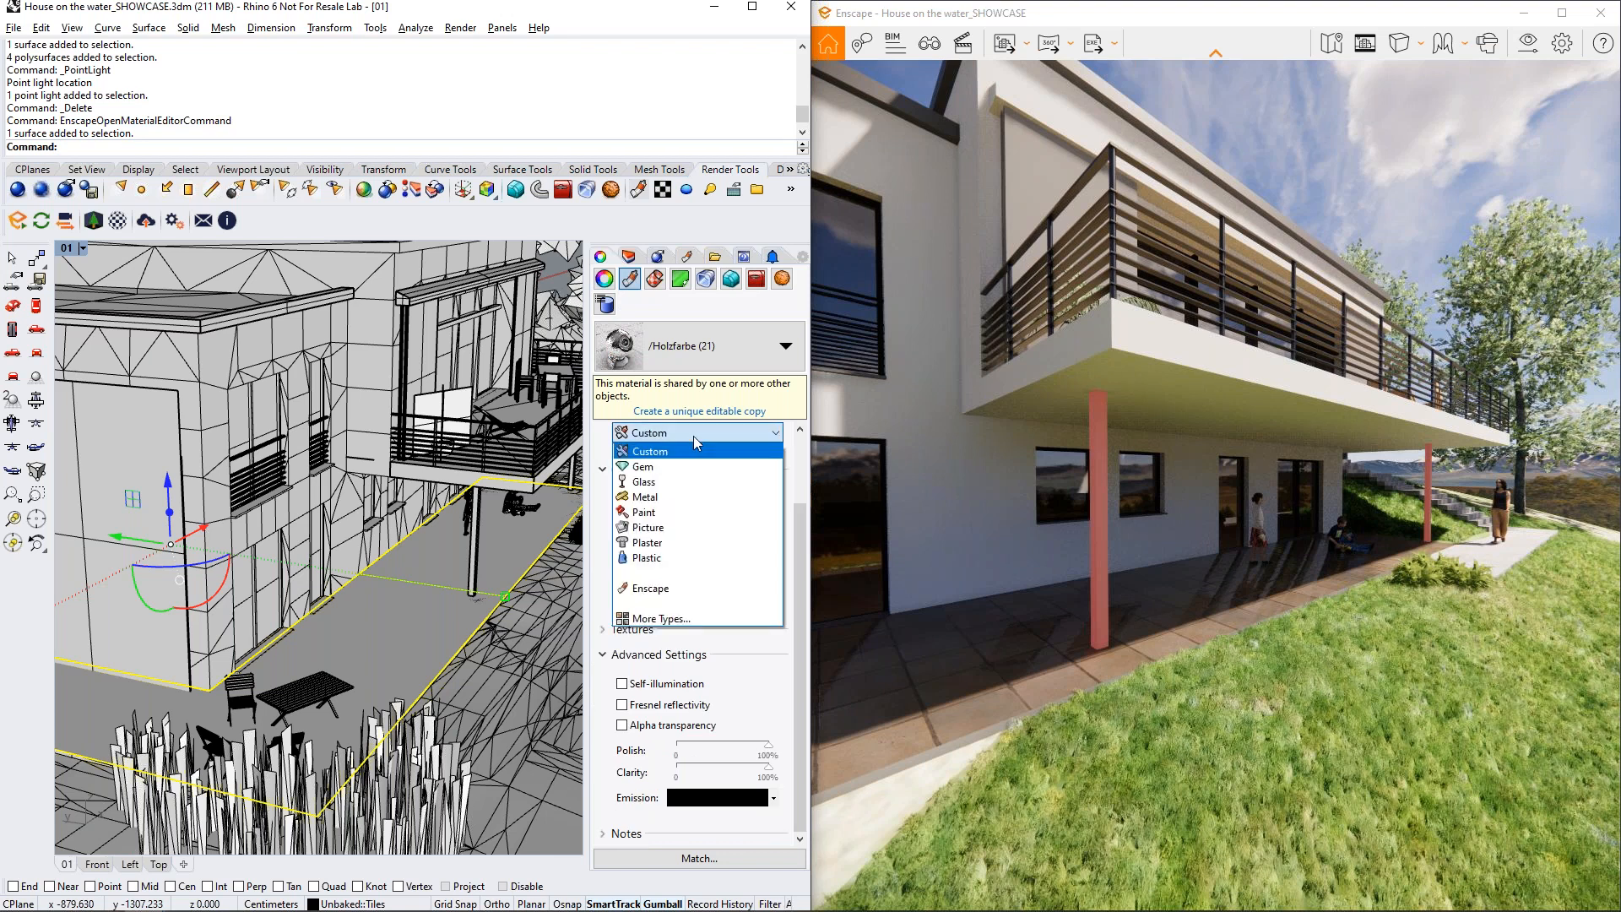
click(704, 590)
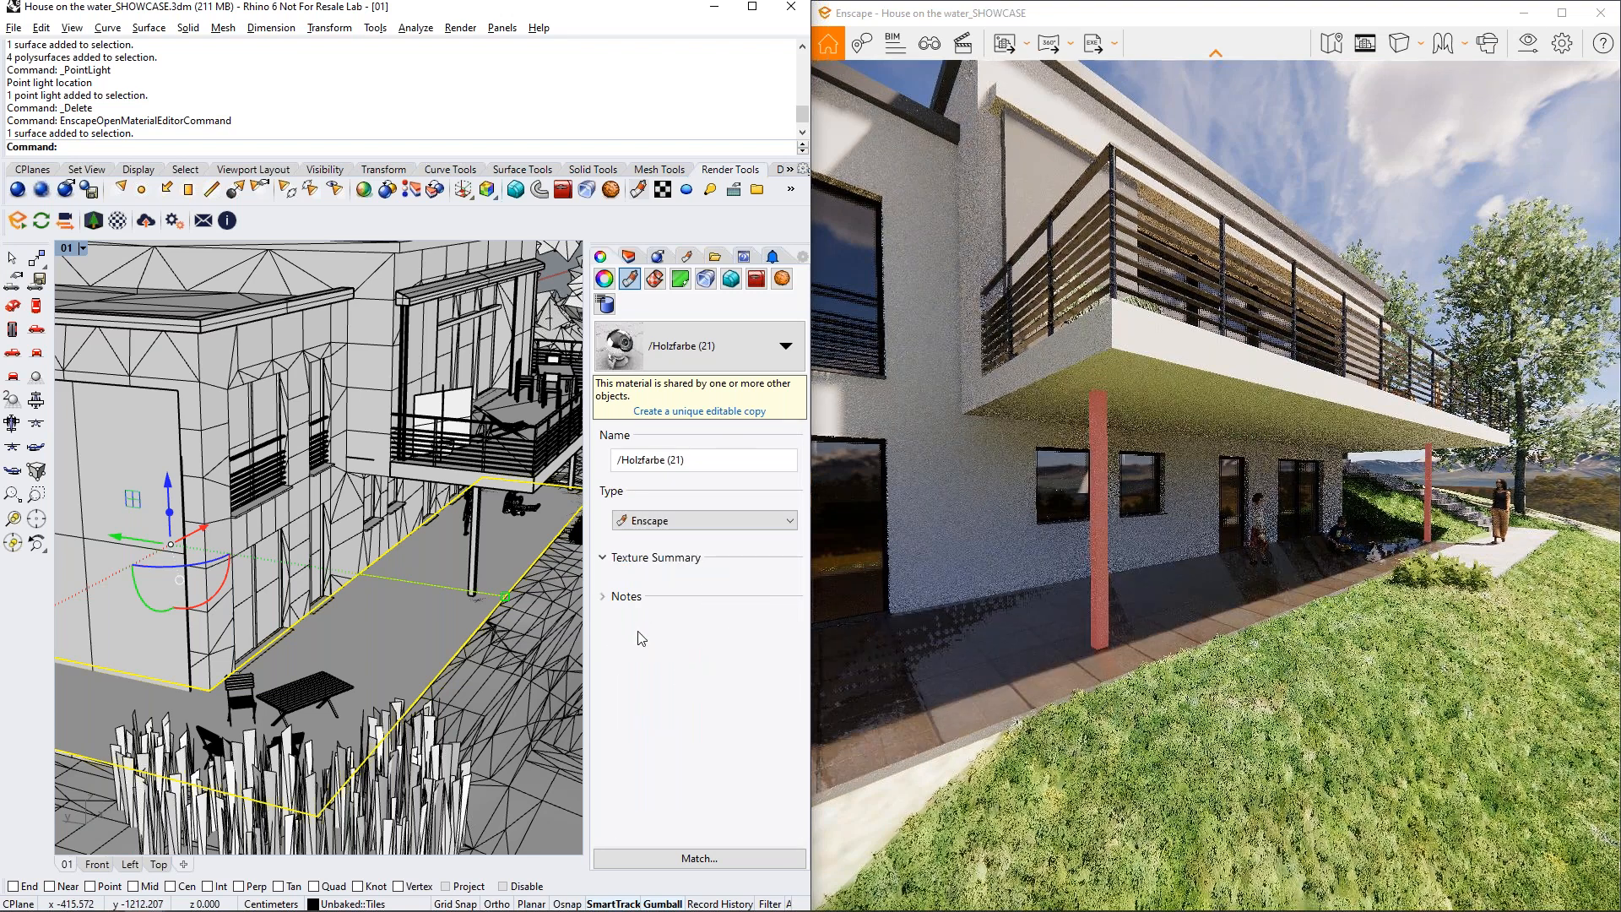
Reopen the Enscape Materials editor and load the /Holzfarbe (21) material for editing
click(117, 221)
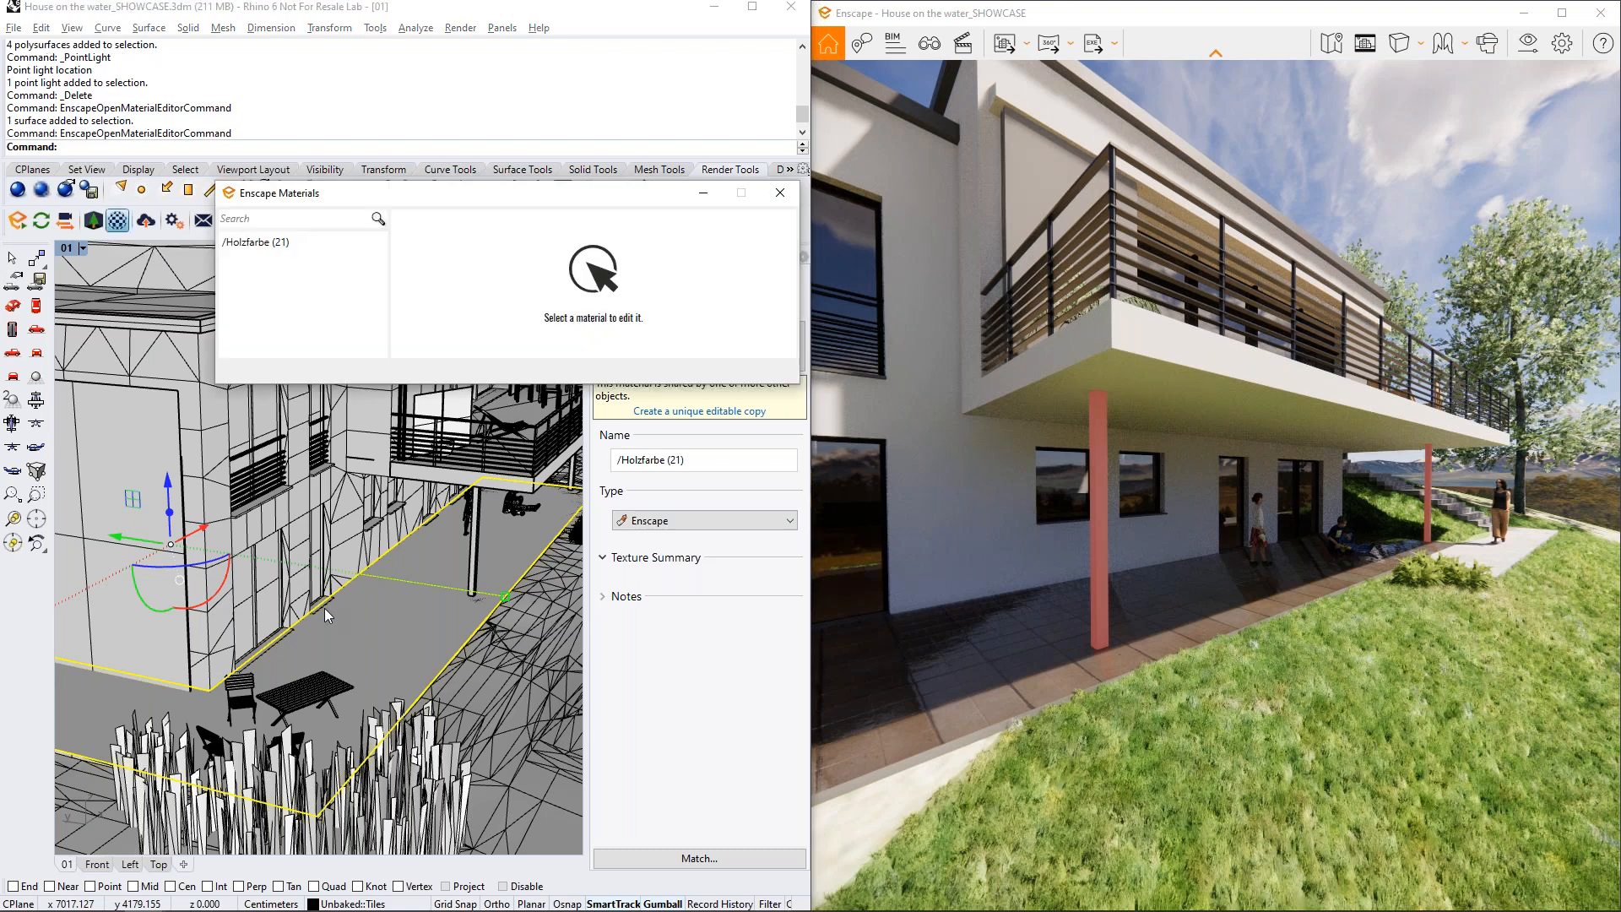
click(275, 247)
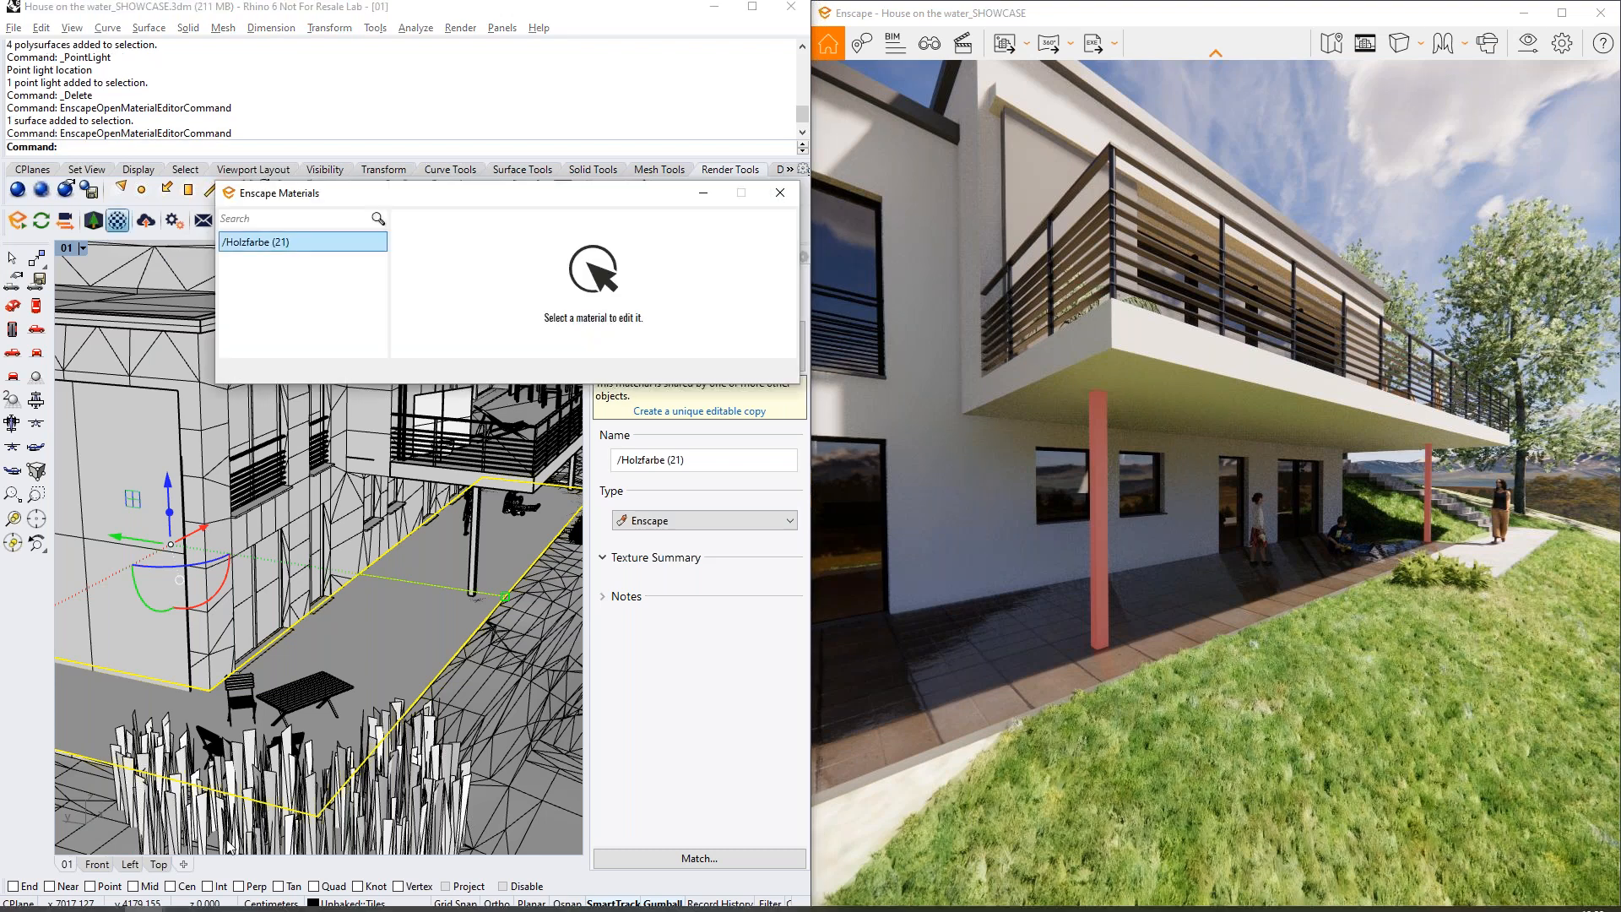
click(293, 249)
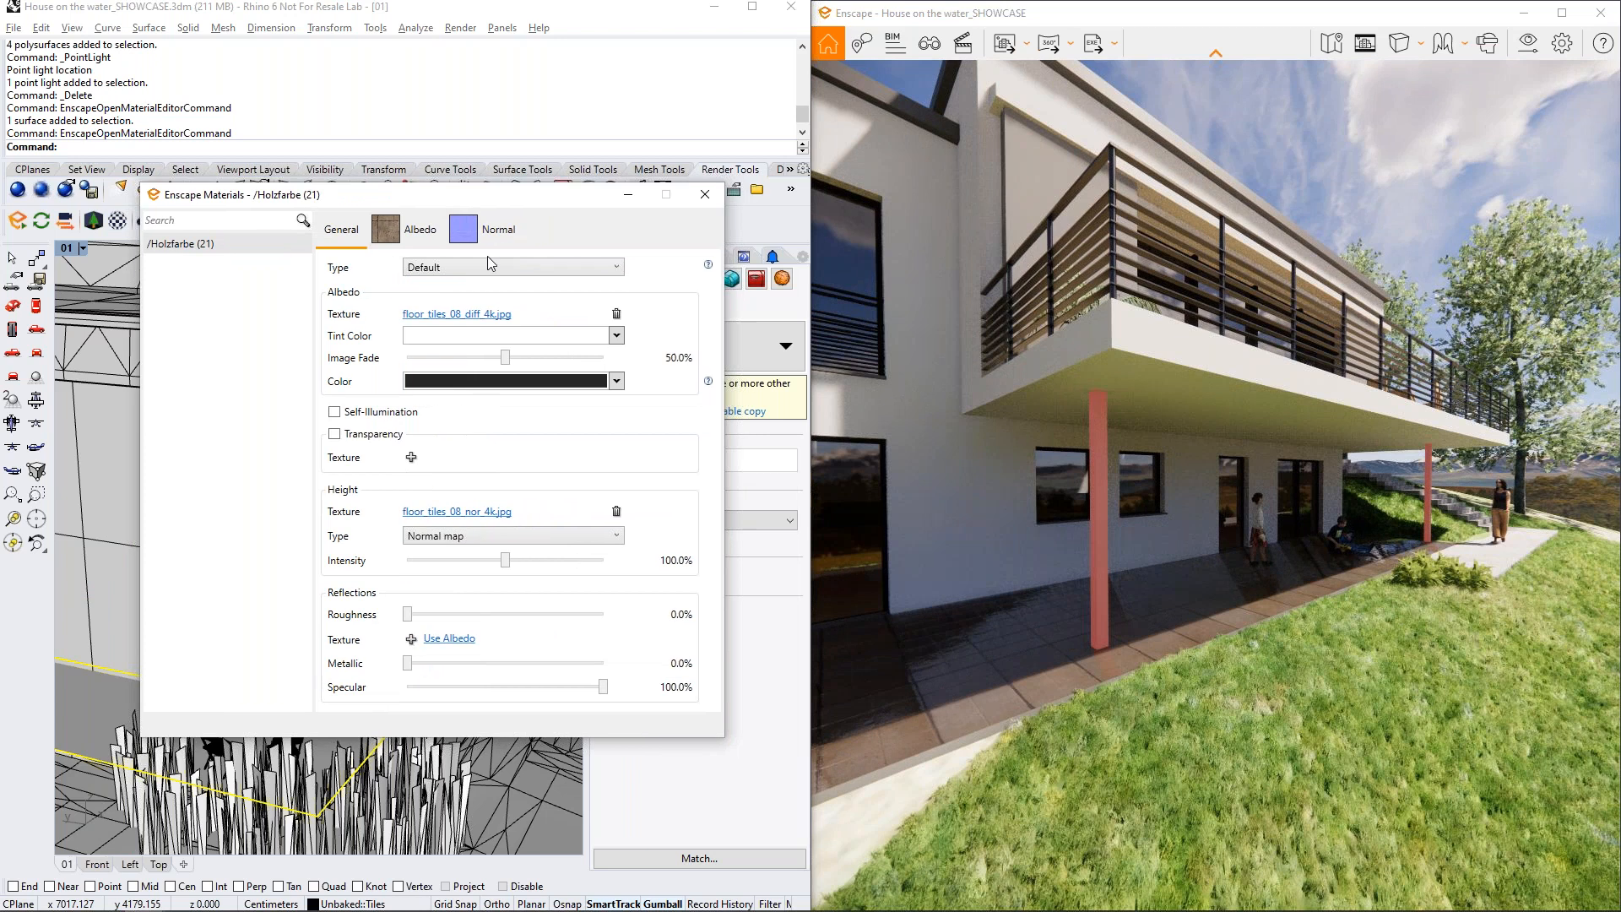
Examine the material types offered for the /Holzfarbe (21) material
click(438, 267)
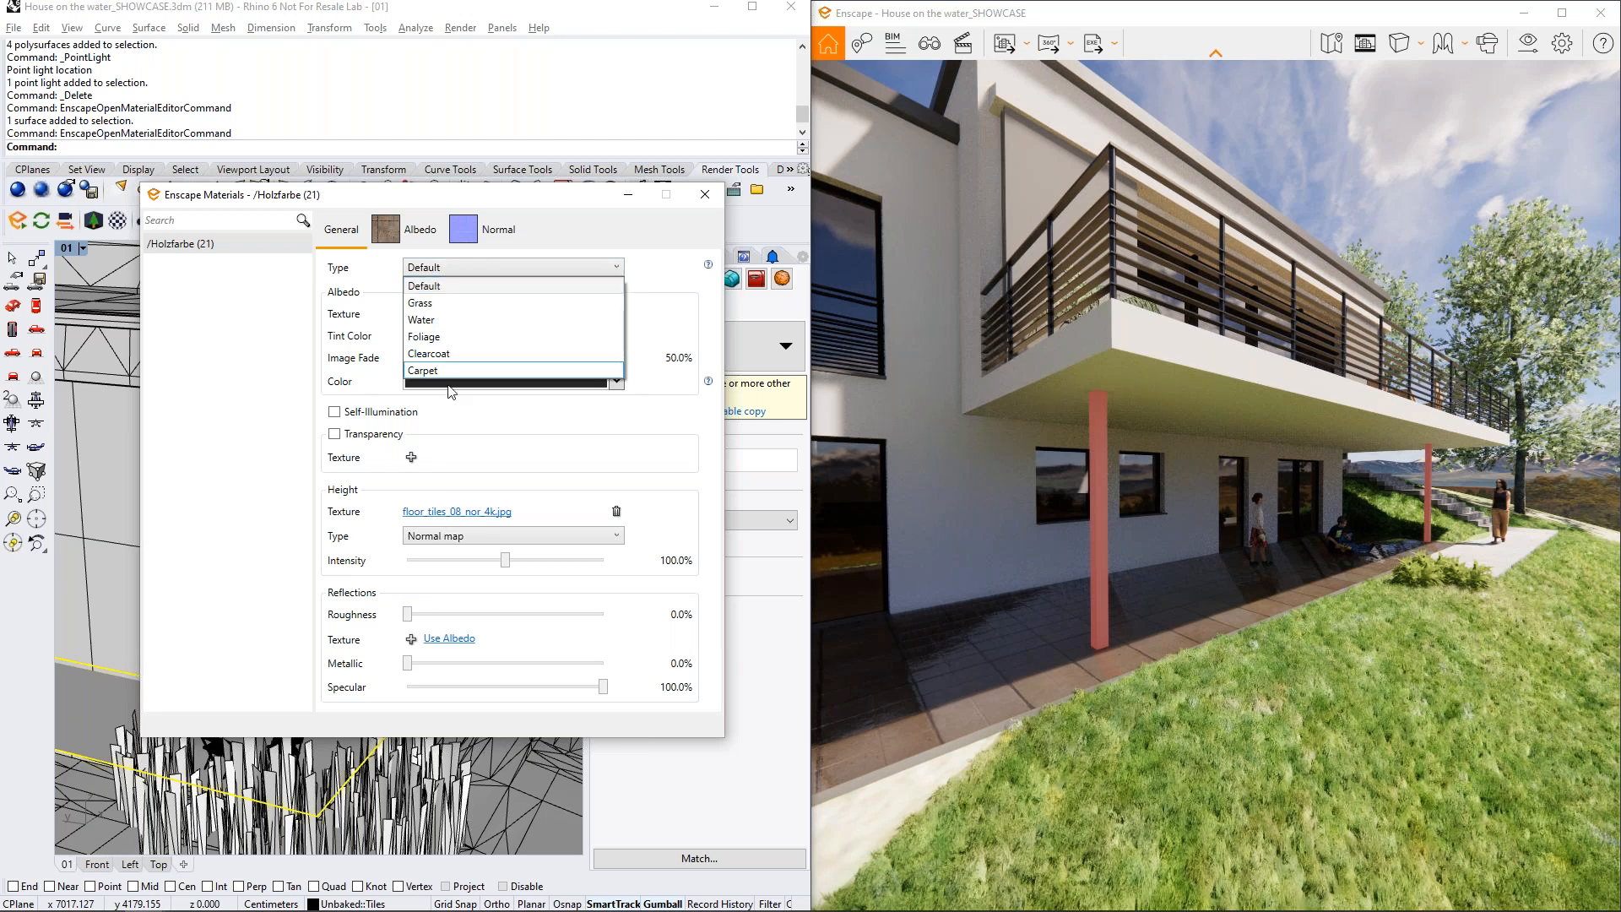
click(382, 282)
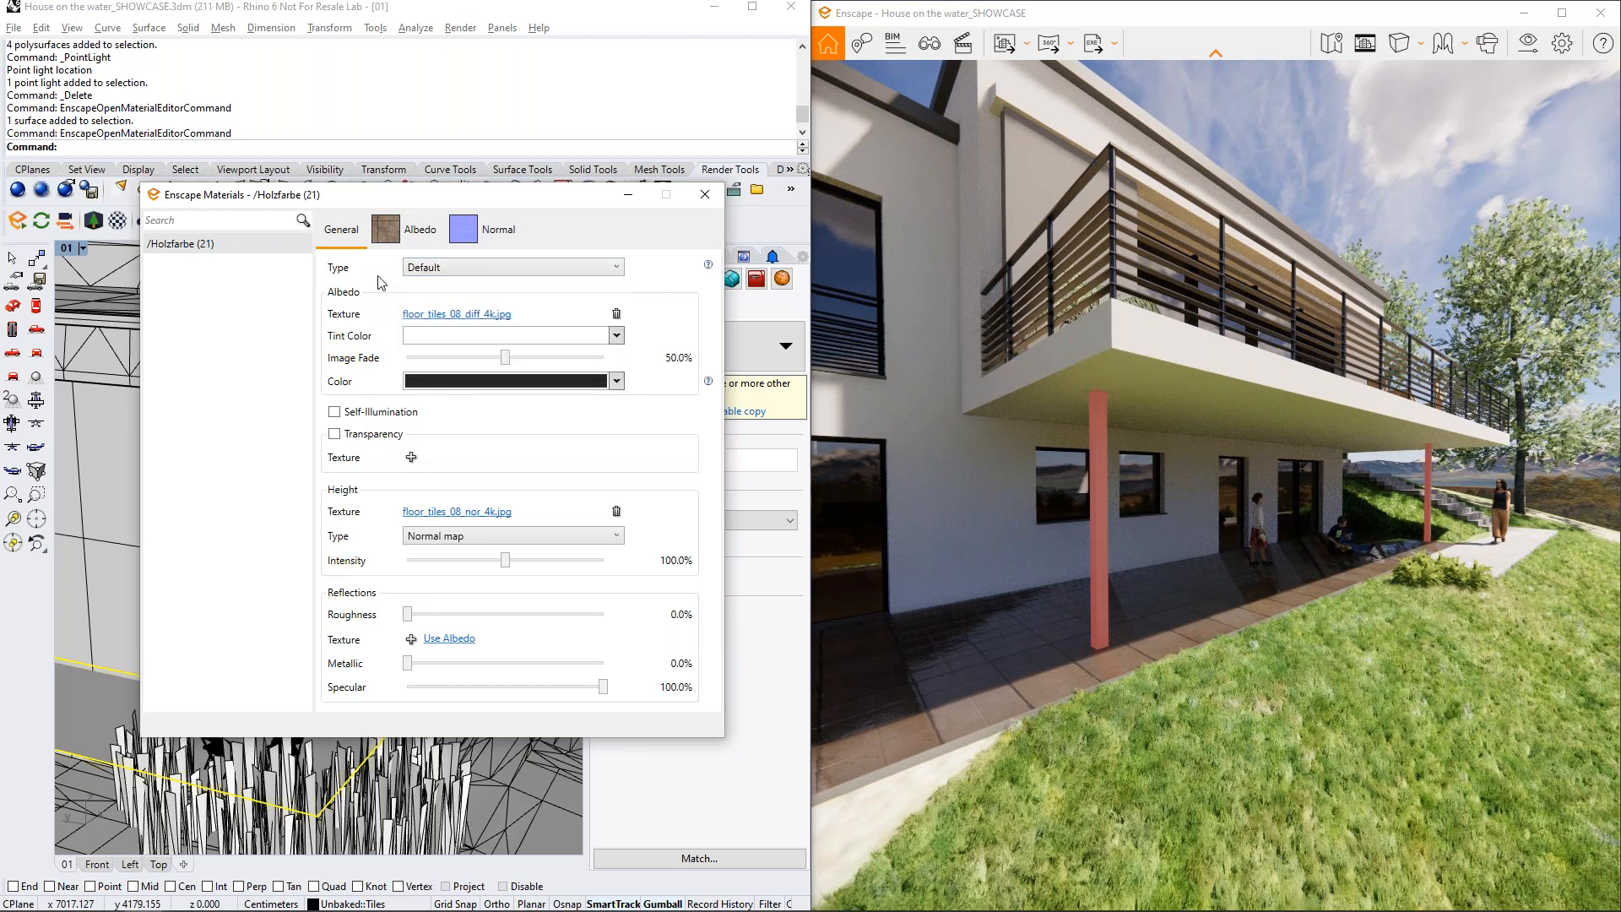
click(440, 271)
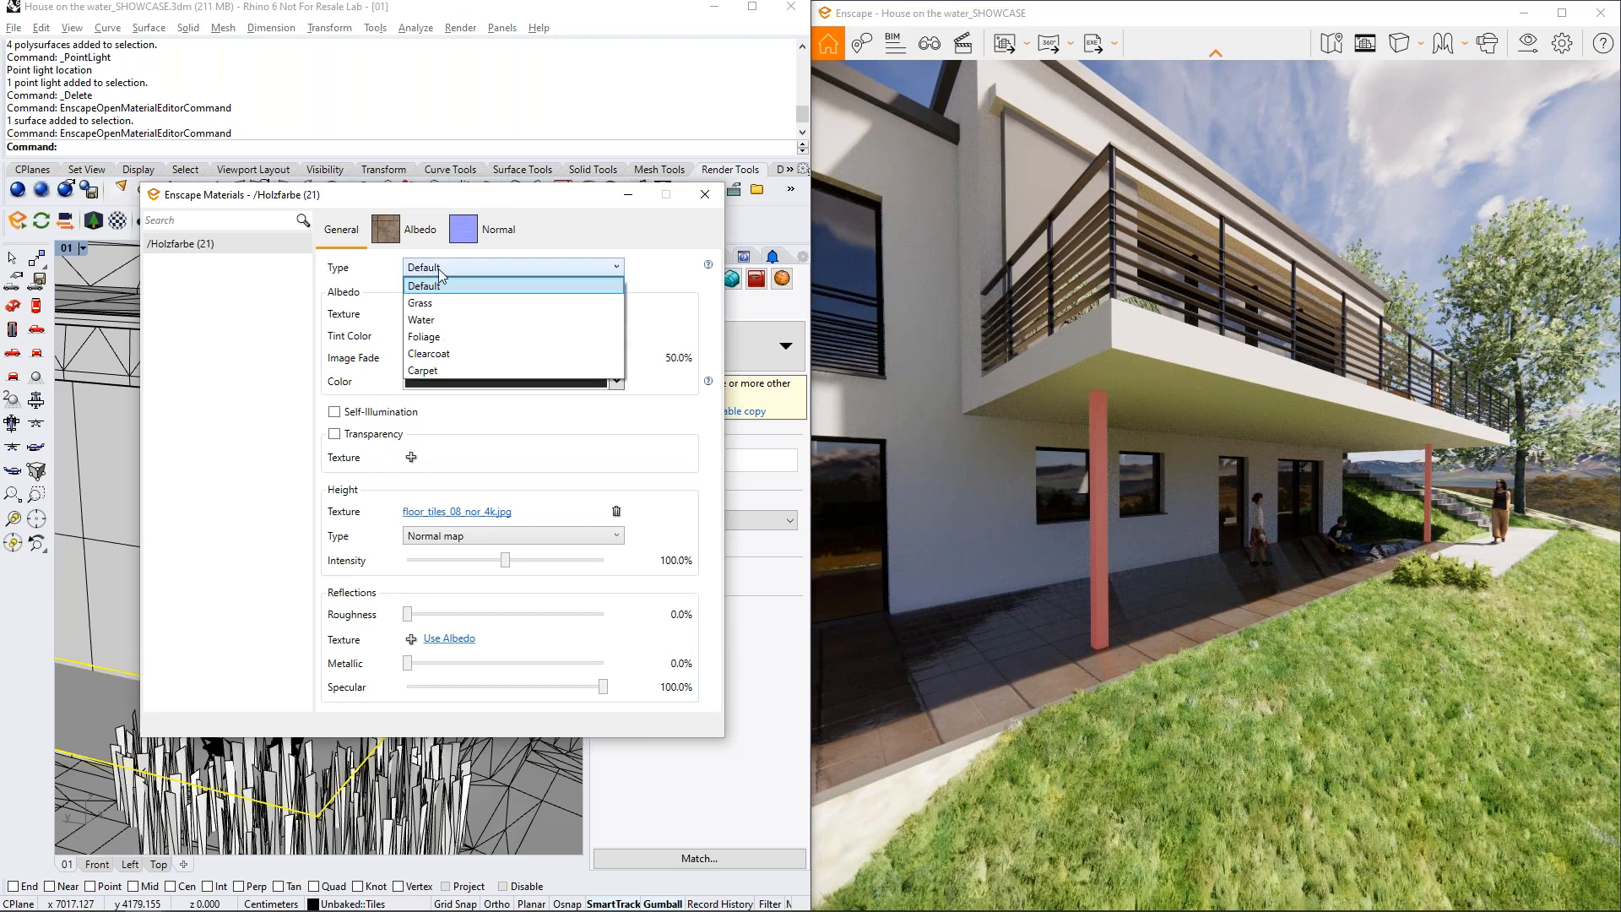
click(439, 268)
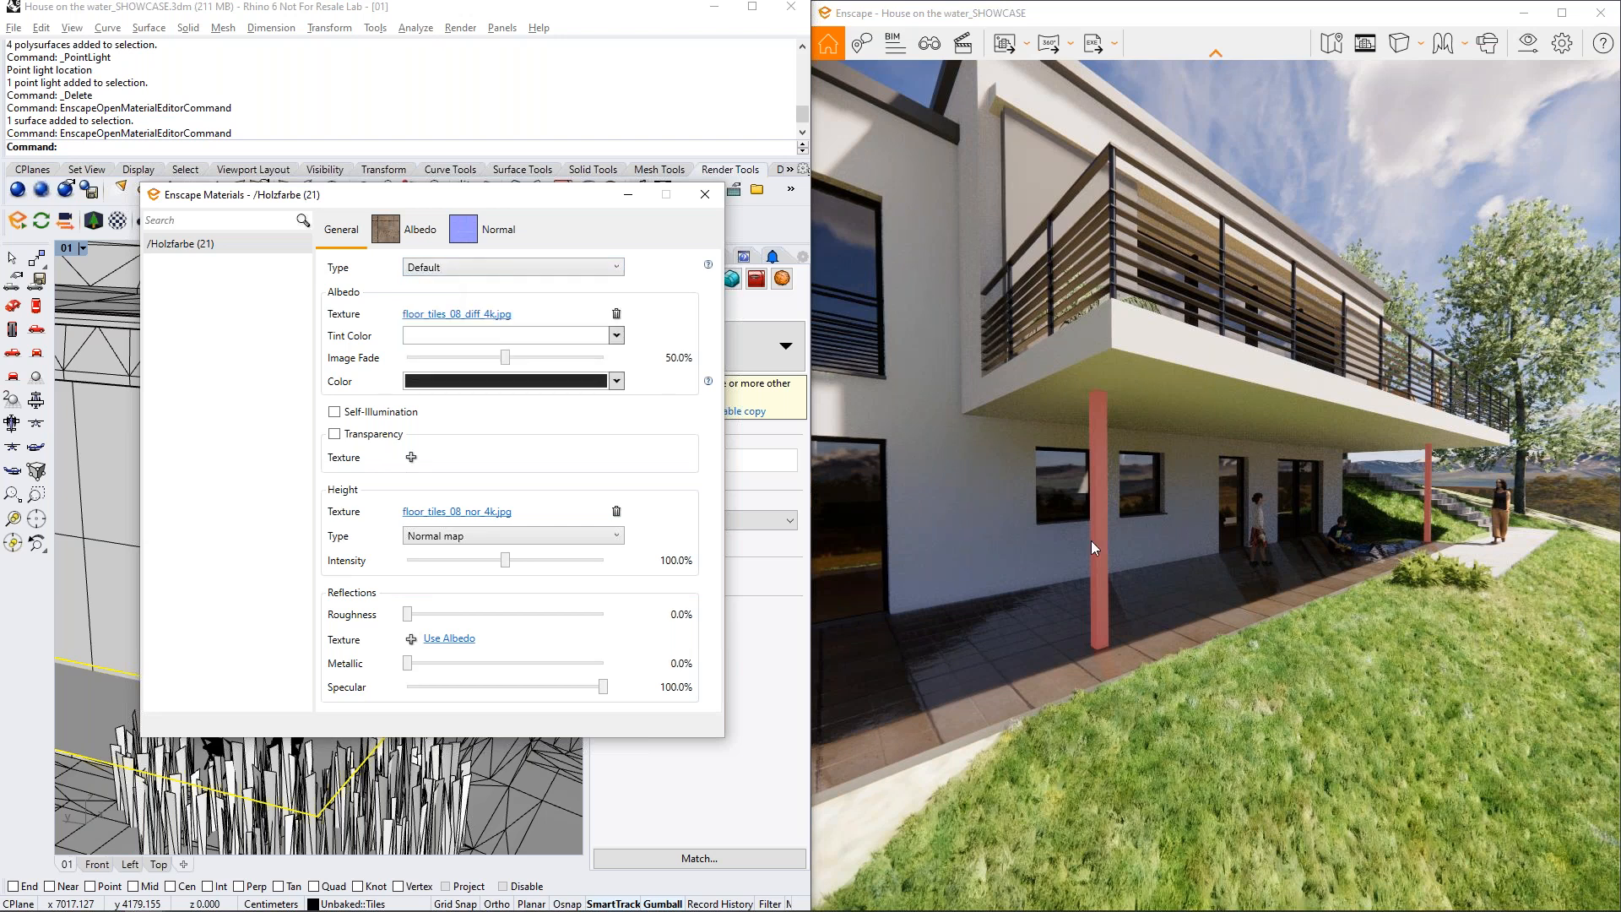
Remove the albedo and height textures from the terrace material and examine the plain reflective floor in Enscape
drag(1216, 485, 1177, 488)
key(s)
key(w)
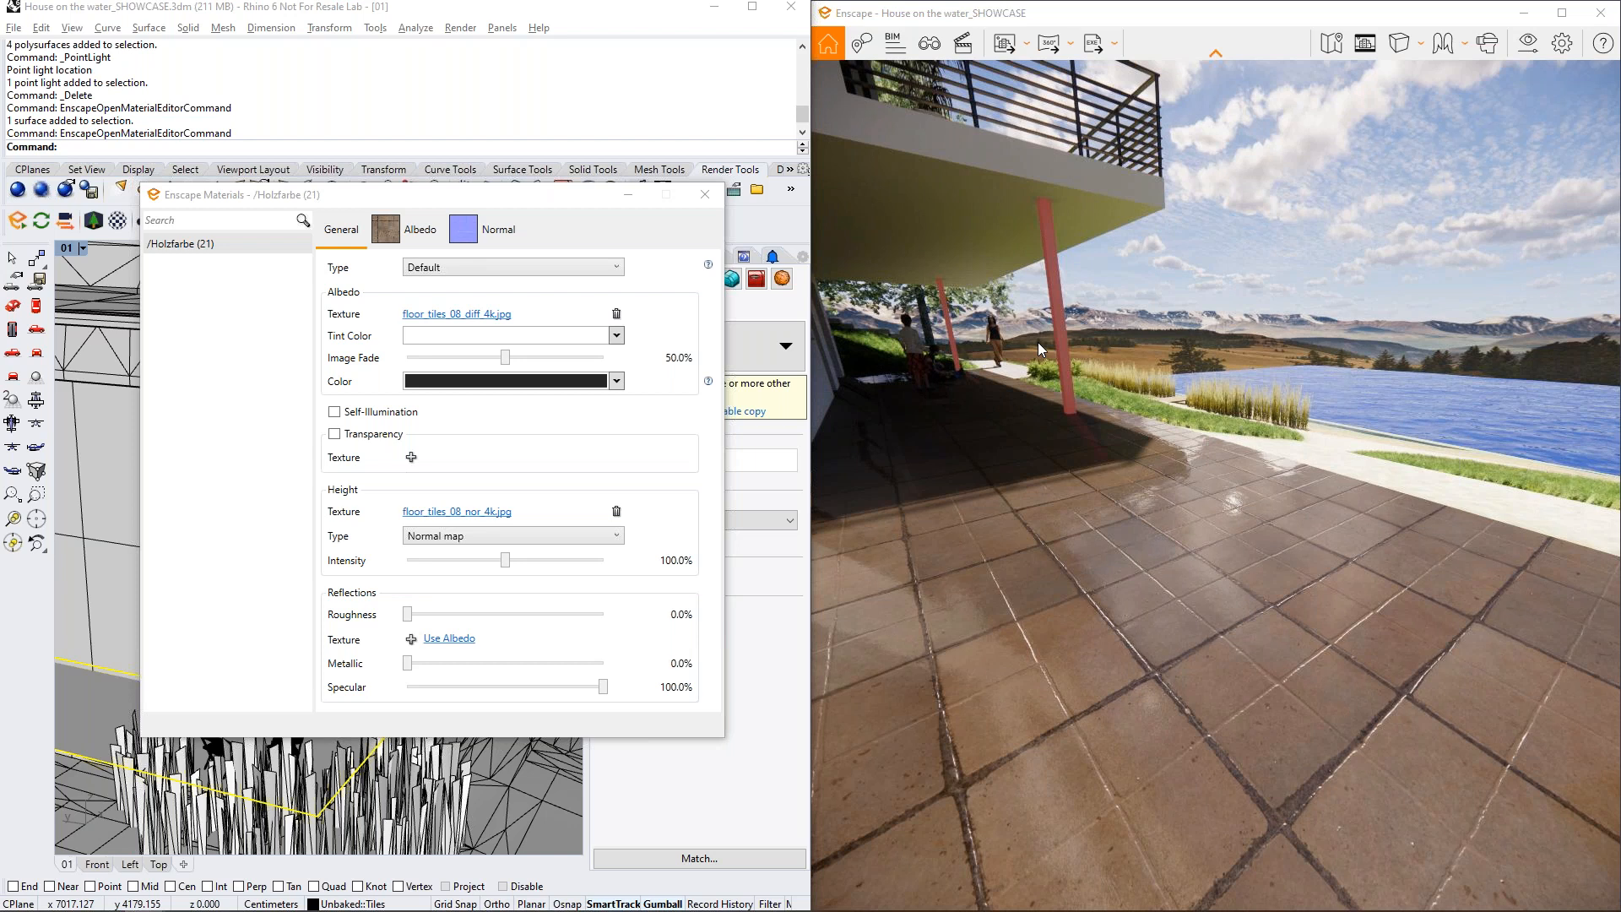
click(616, 313)
click(616, 469)
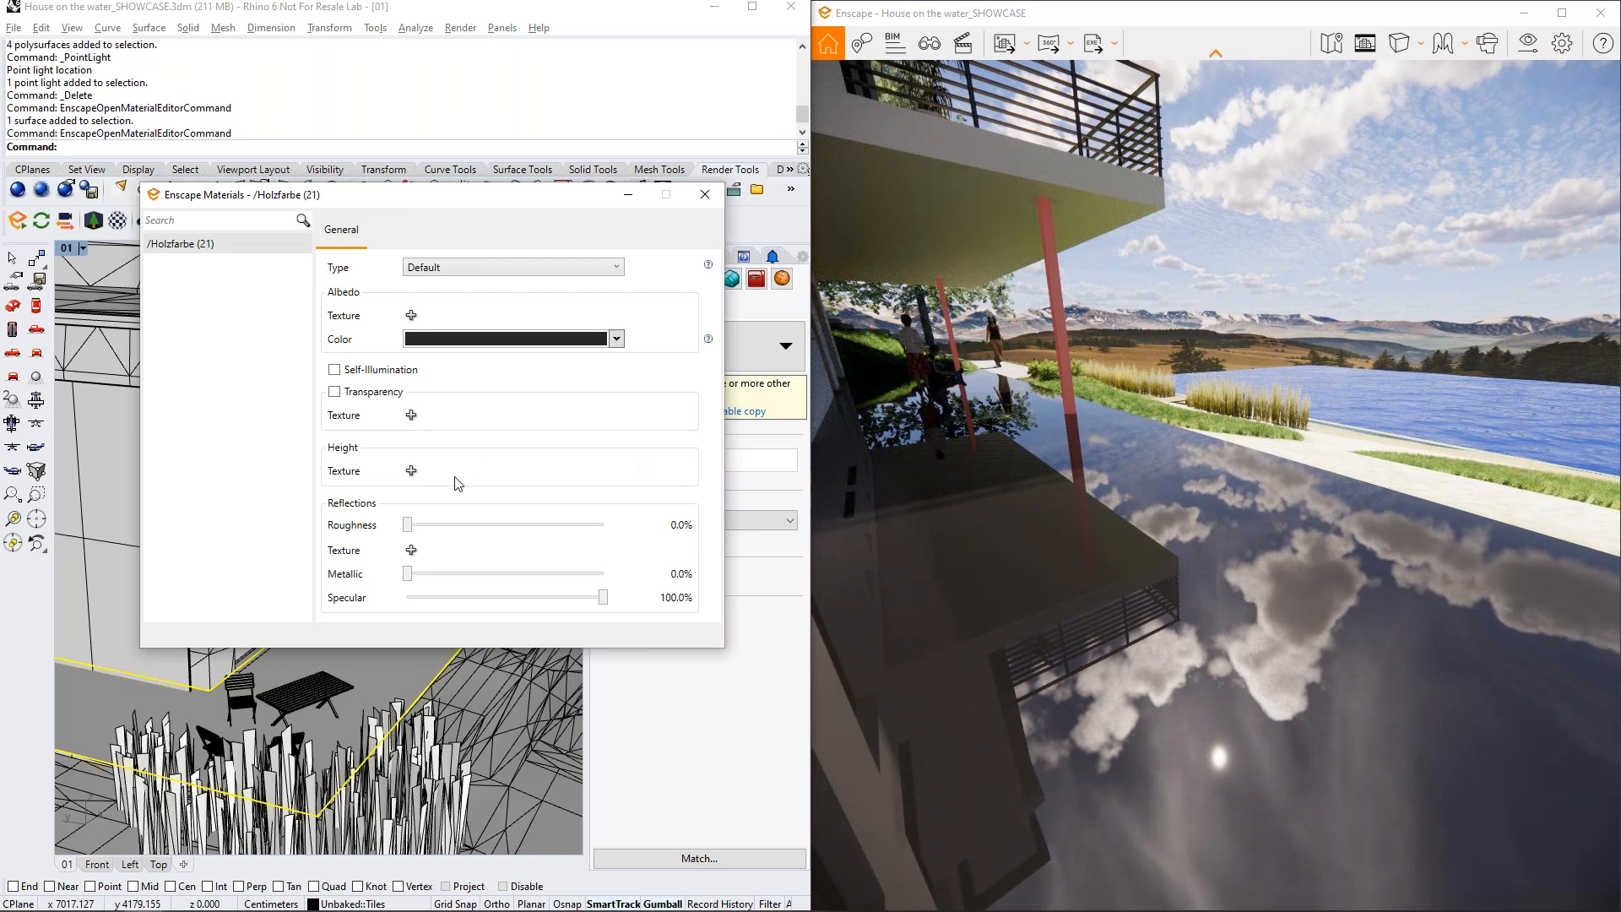
click(1169, 591)
drag(1168, 591, 1180, 545)
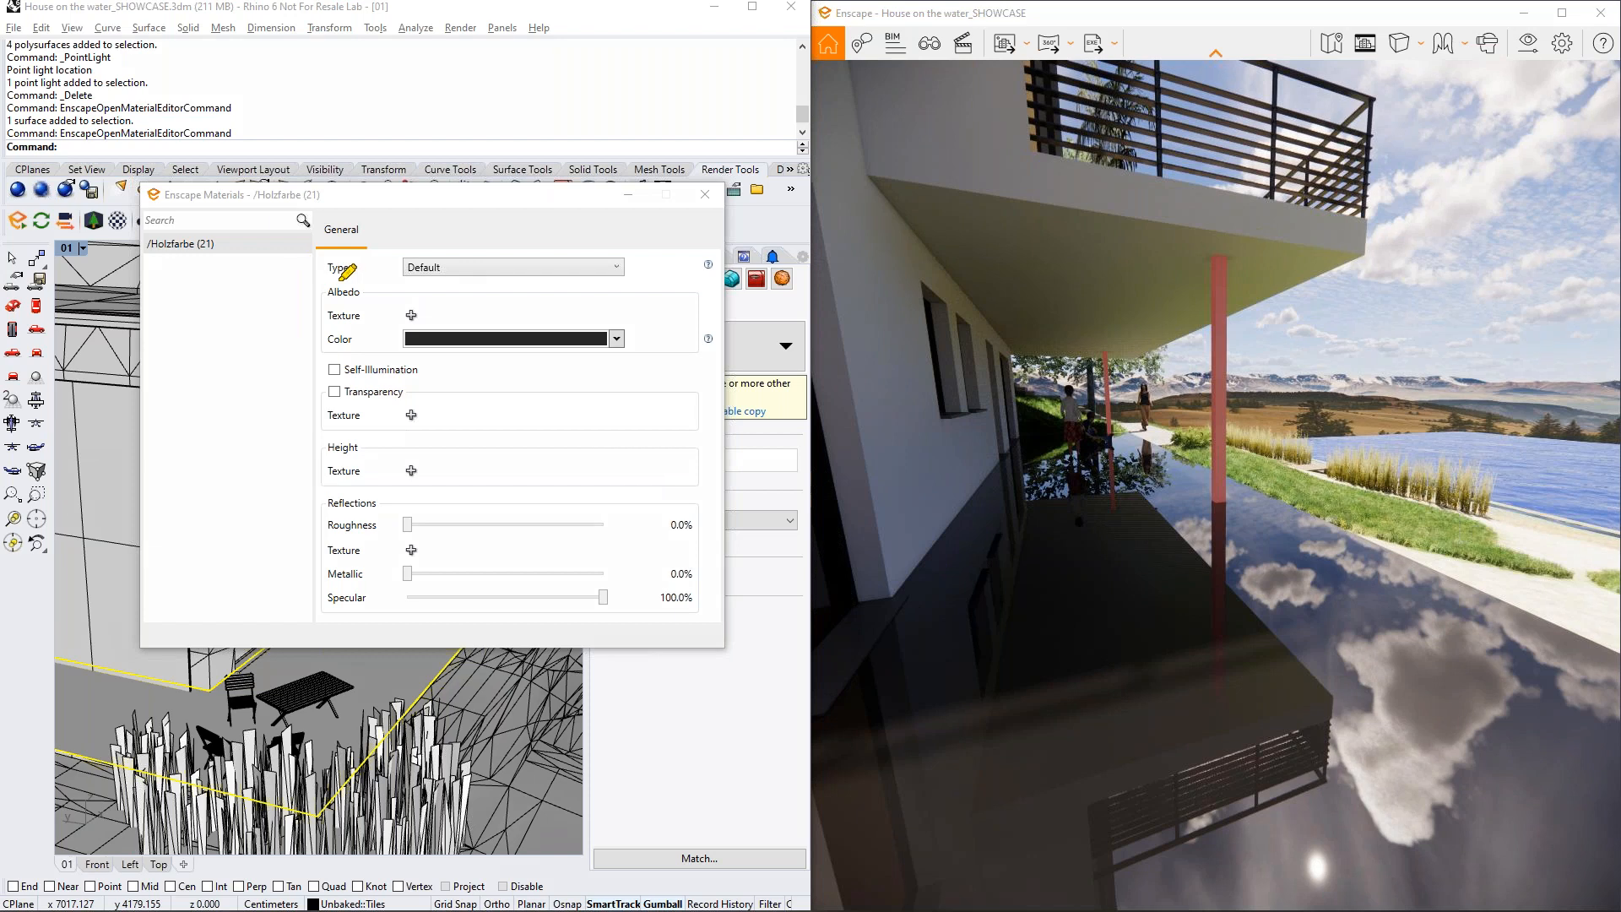
Set the terrace material's albedo color to light orange and check the floor in Enscape
mouse_move(359, 274)
mouse_down()
mouse_move(395, 297)
mouse_move(305, 306)
mouse_move(298, 280)
mouse_up()
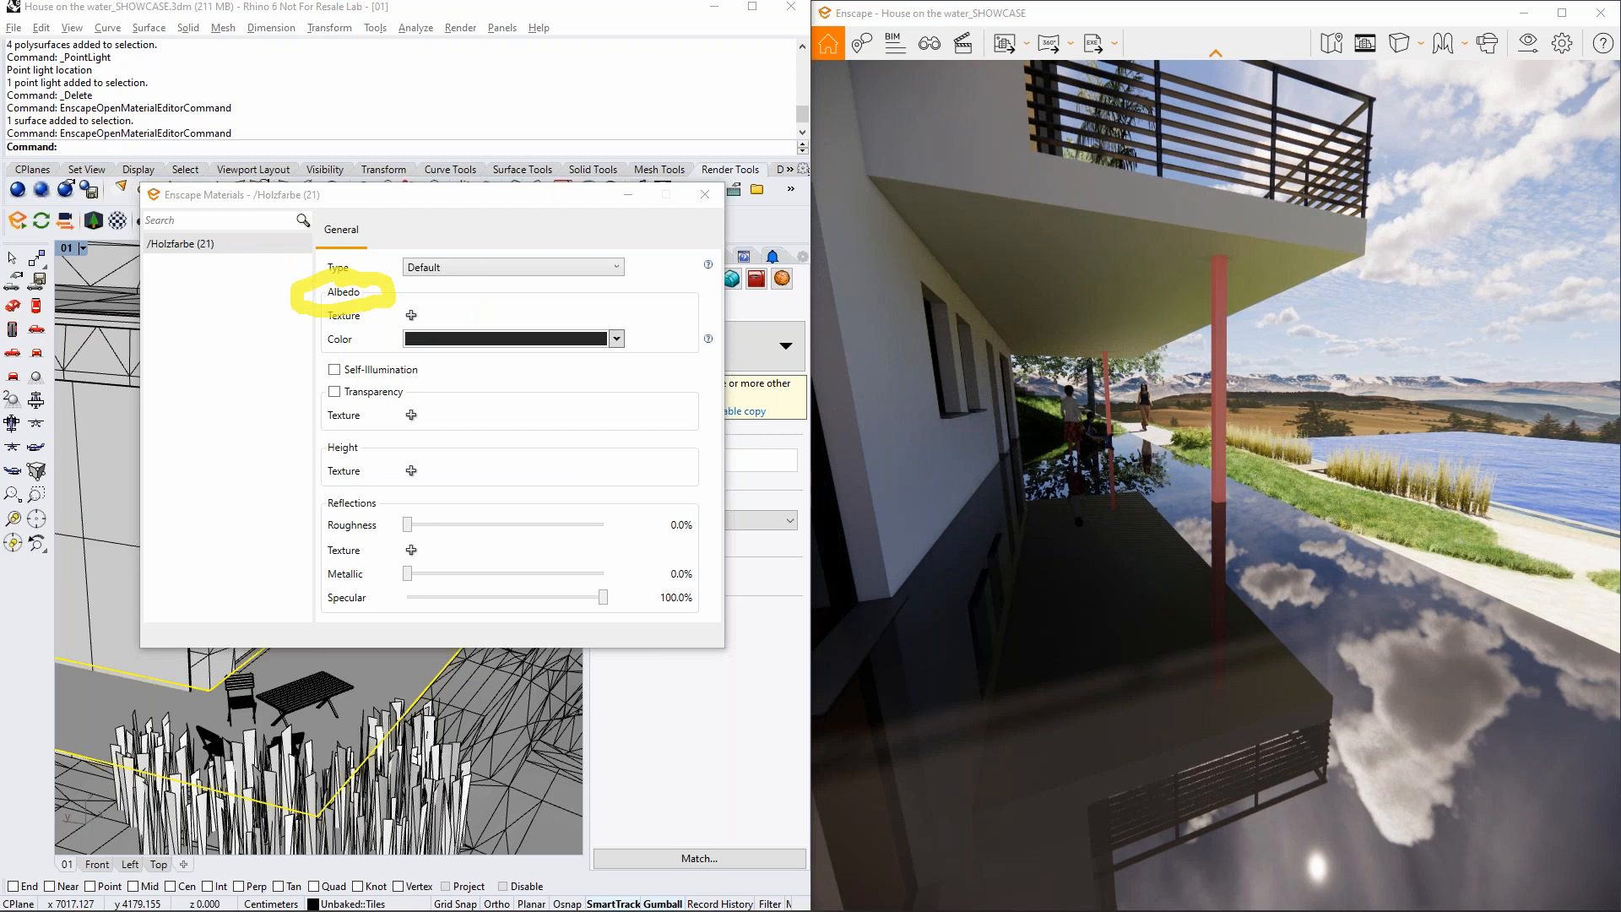
key(Escape)
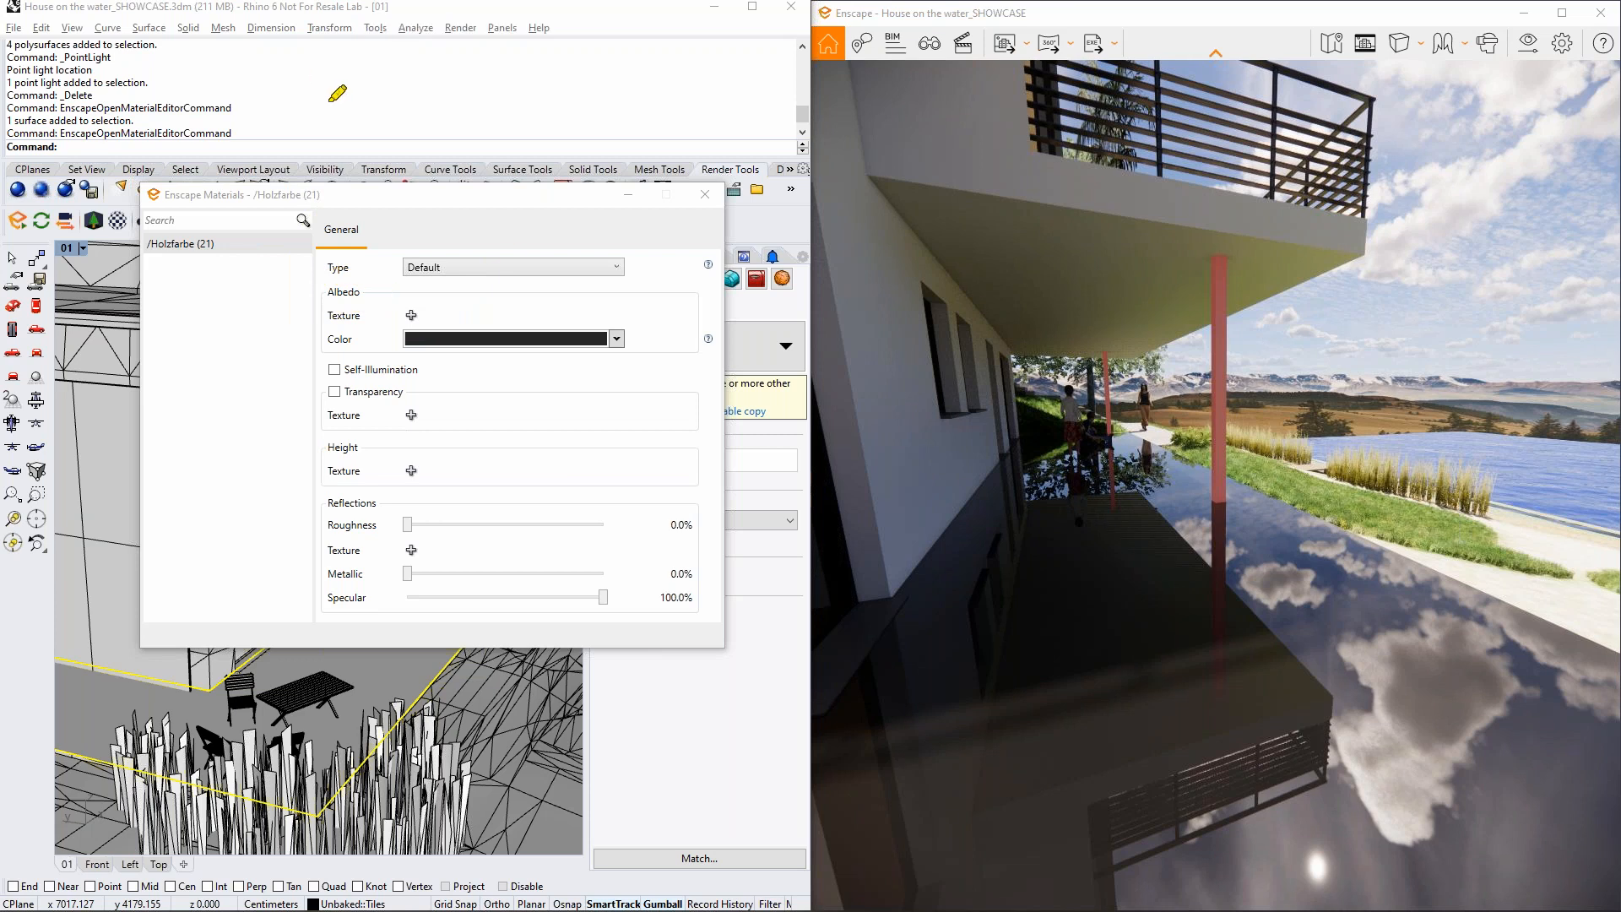
click(525, 340)
click(520, 456)
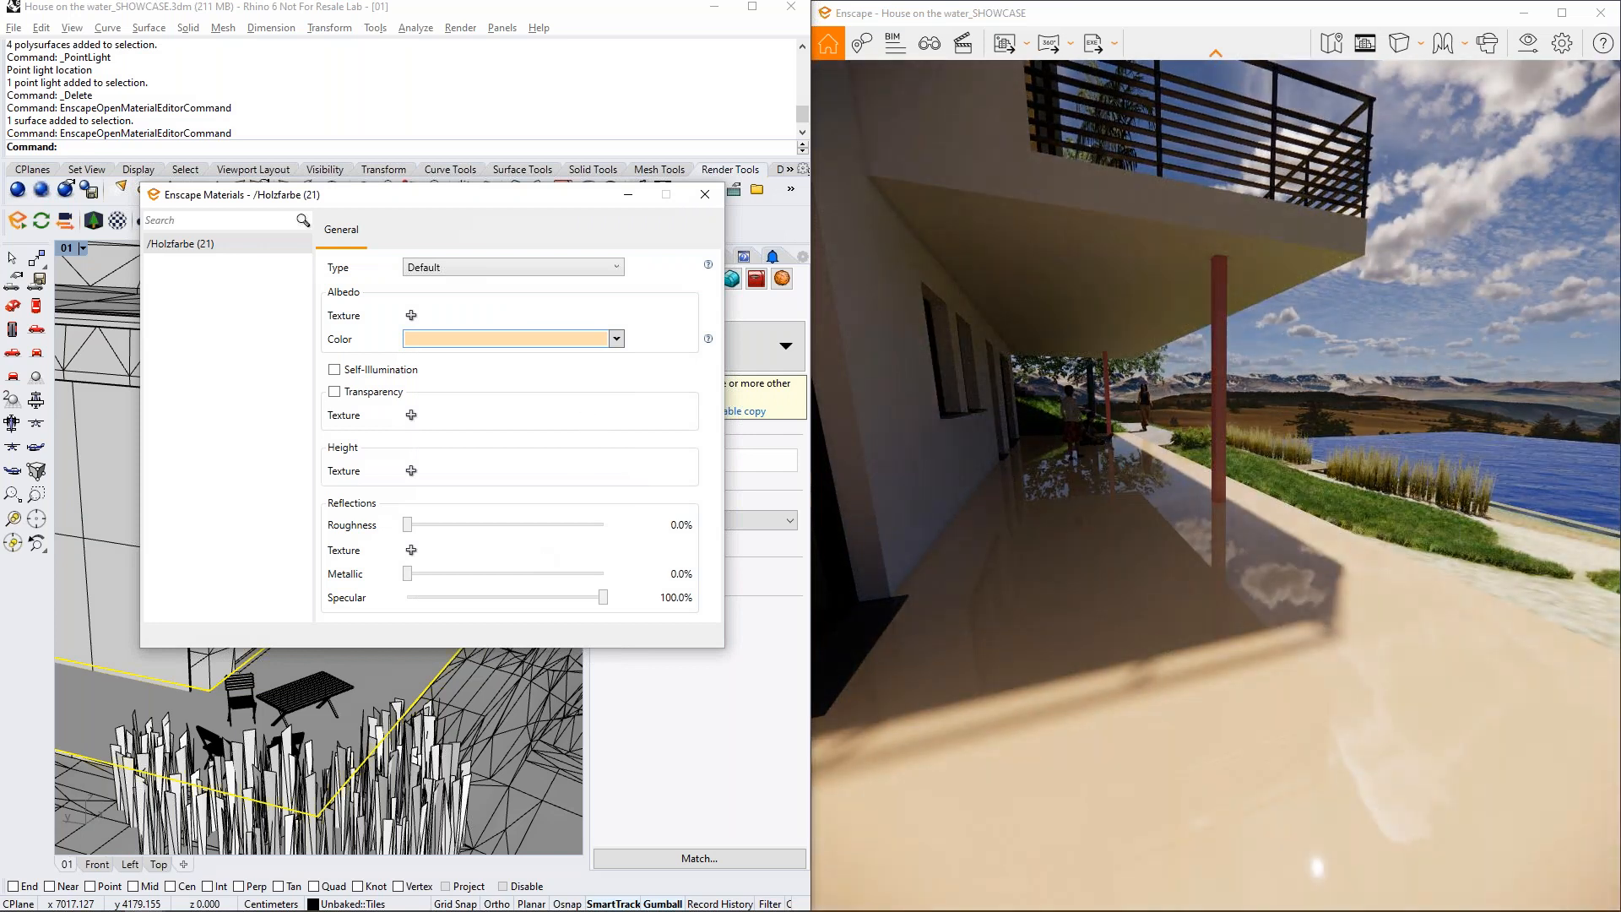
drag(1047, 462, 964, 545)
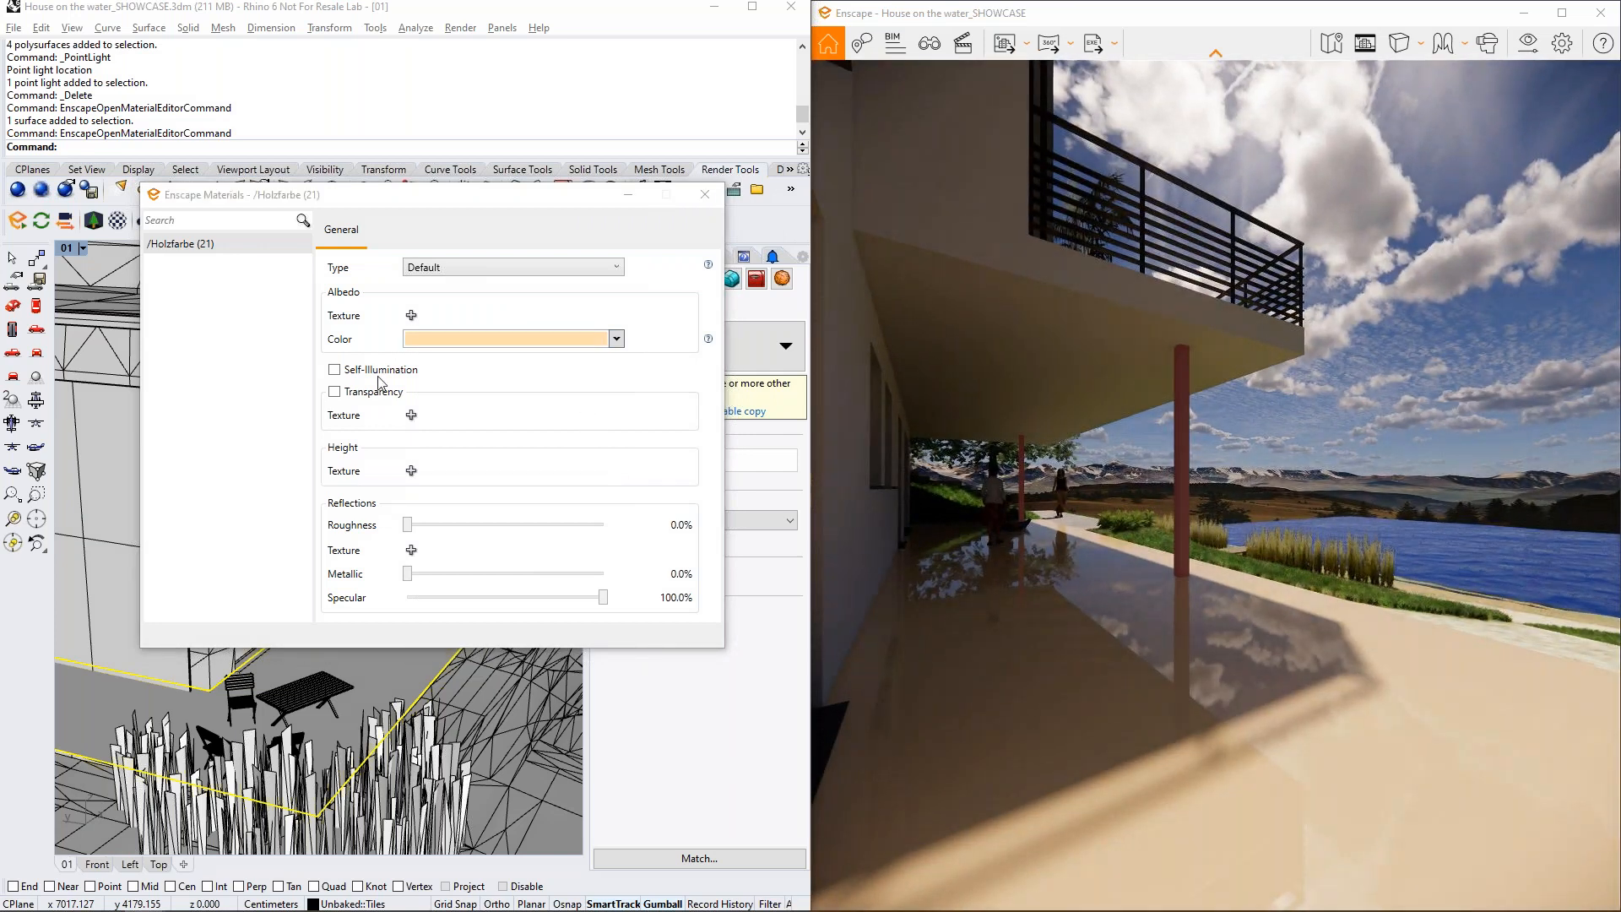
click(413, 319)
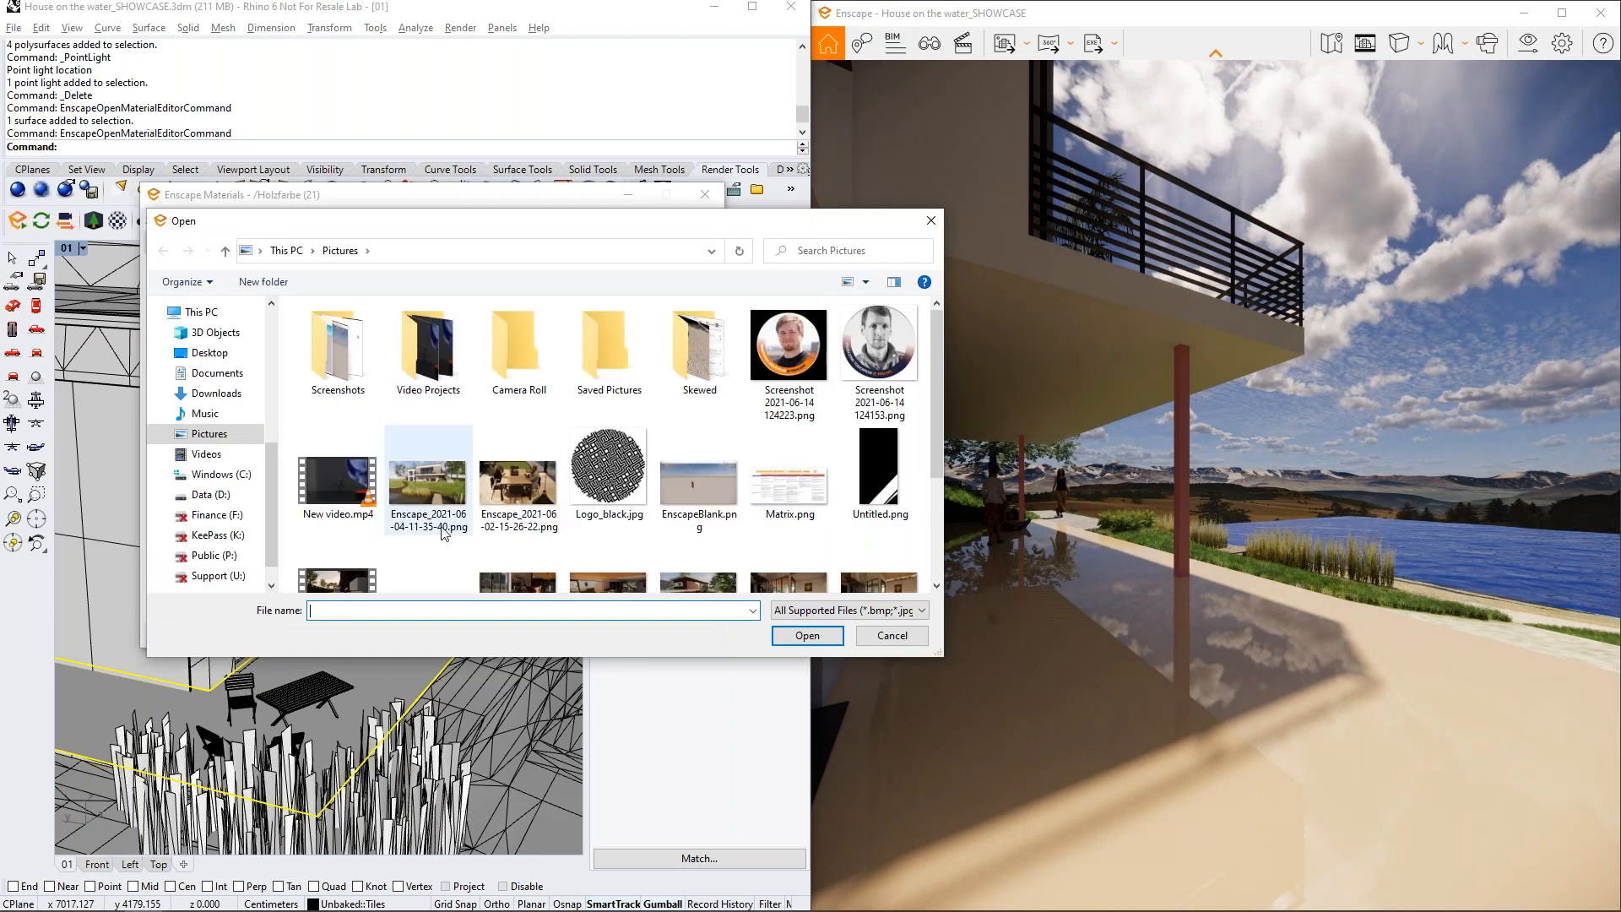
double_click(512, 505)
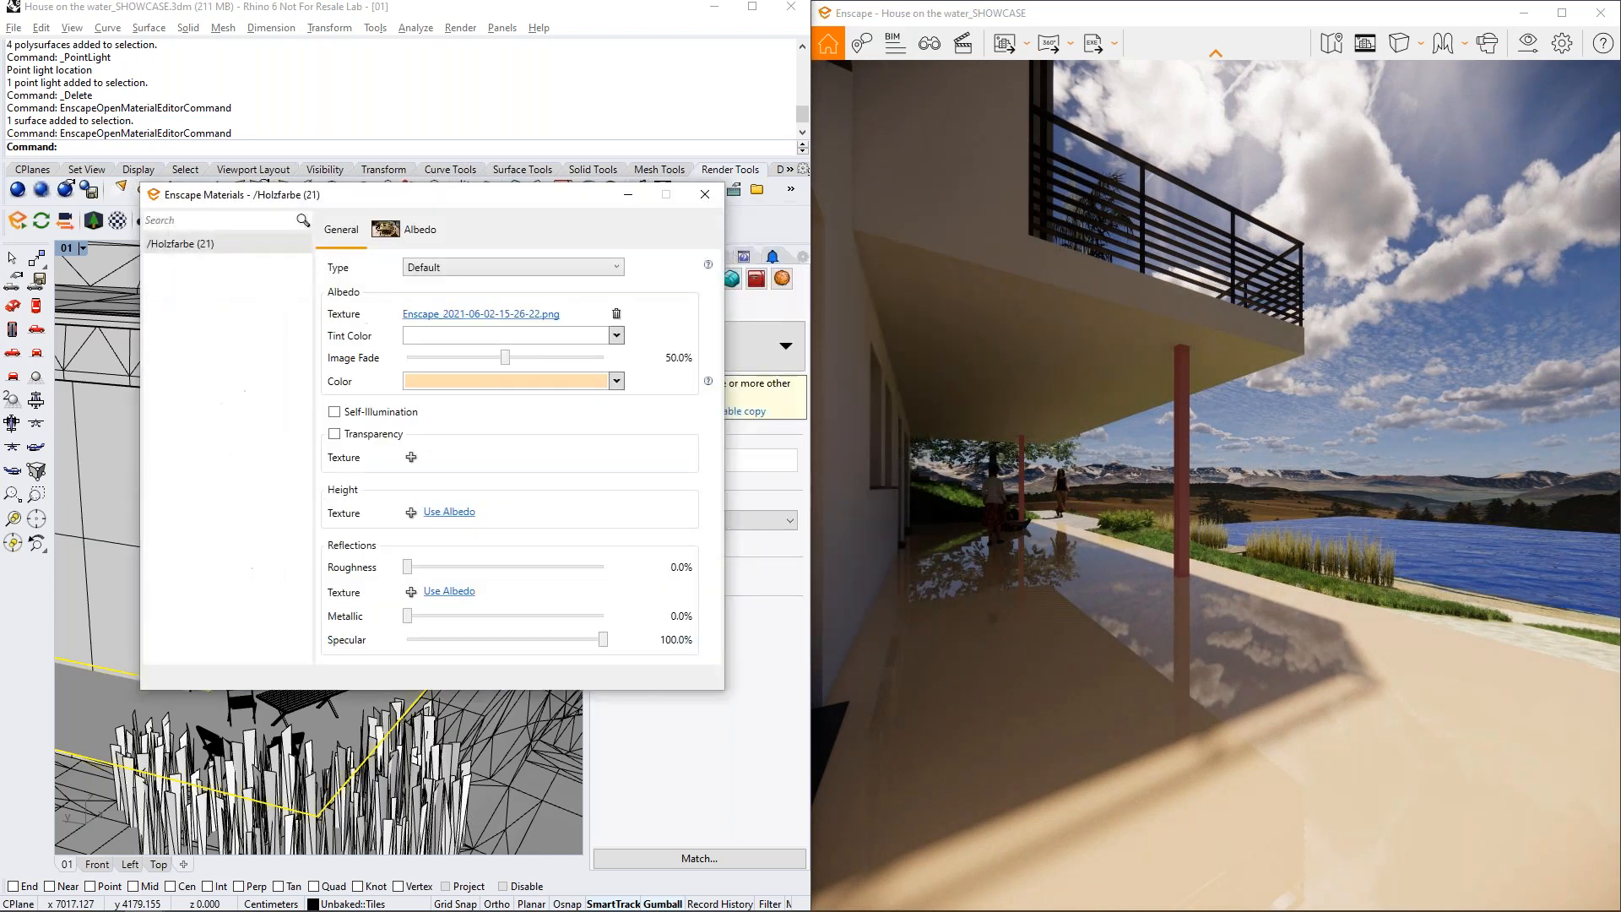
mouse_move(1359, 506)
mouse_down()
mouse_move(1368, 633)
mouse_move(1360, 489)
mouse_up()
mouse_move(1361, 490)
right_down()
mouse_move(1511, 443)
mouse_move(1344, 489)
mouse_move(1359, 487)
right_up()
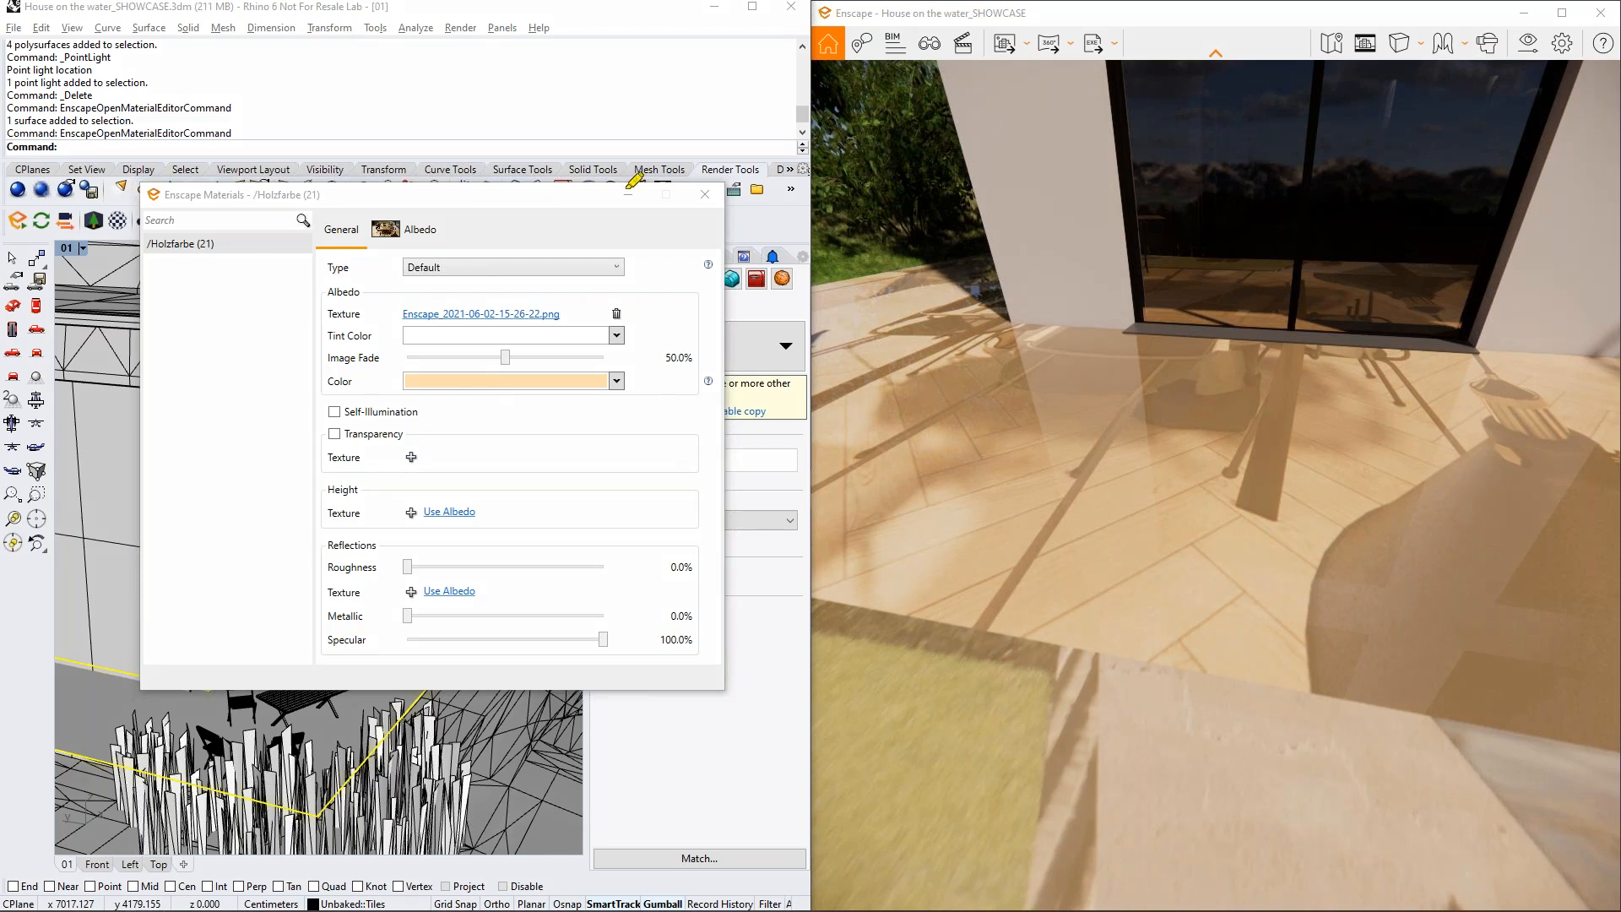
Open the albedo texture's own image settings for the terrace material
mouse_move(393, 201)
mouse_down()
mouse_move(486, 216)
mouse_move(395, 268)
mouse_move(390, 188)
mouse_up()
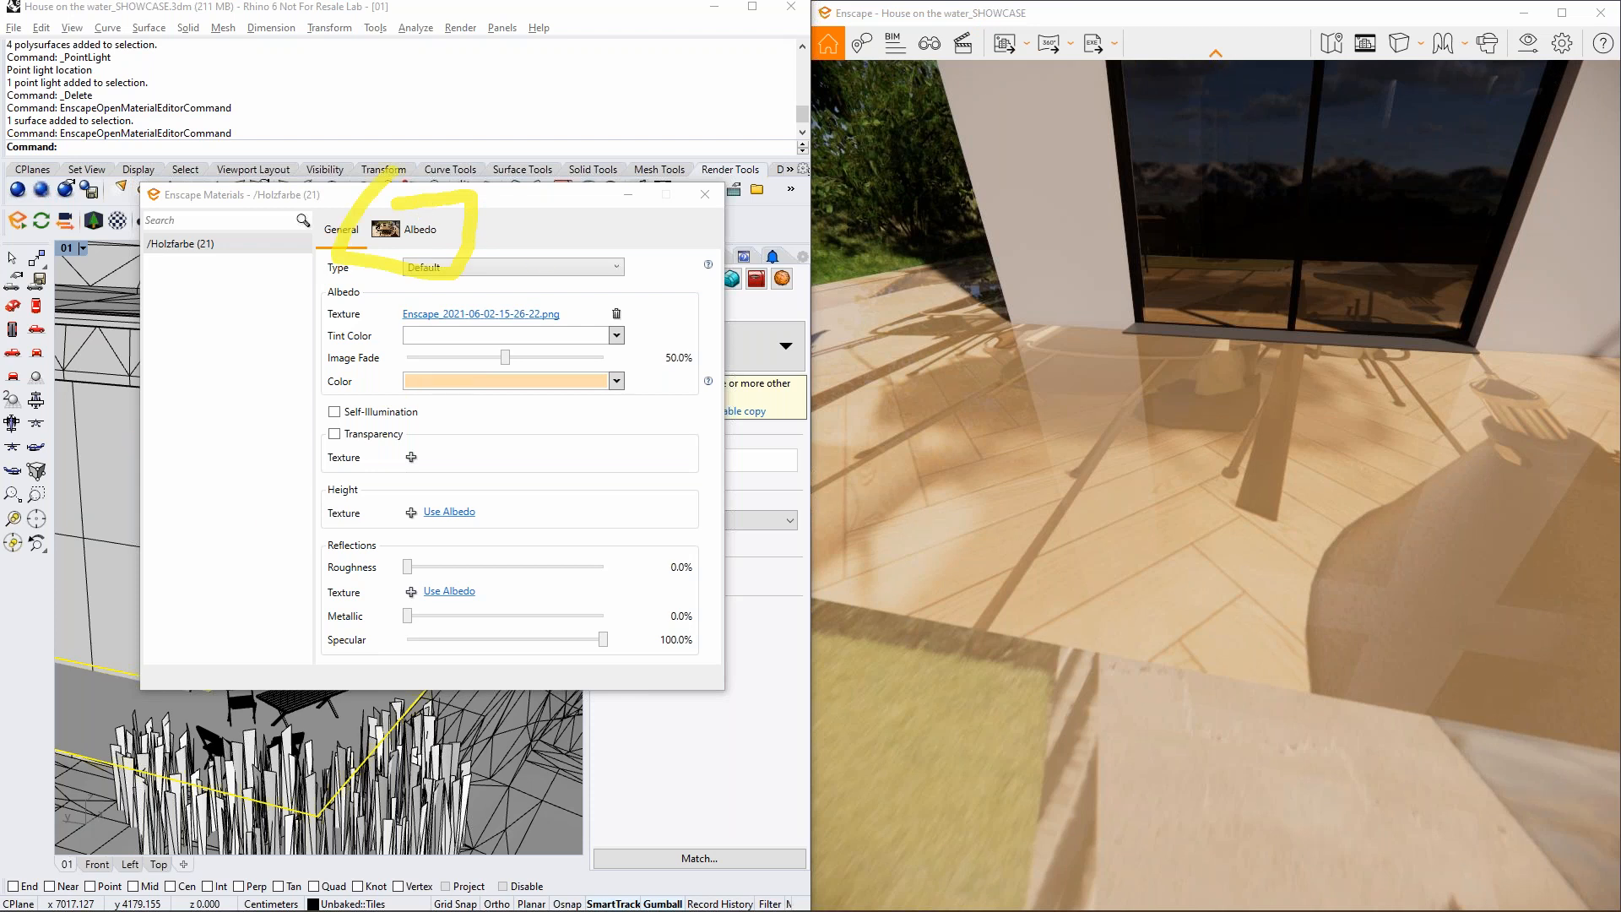
key(Escape)
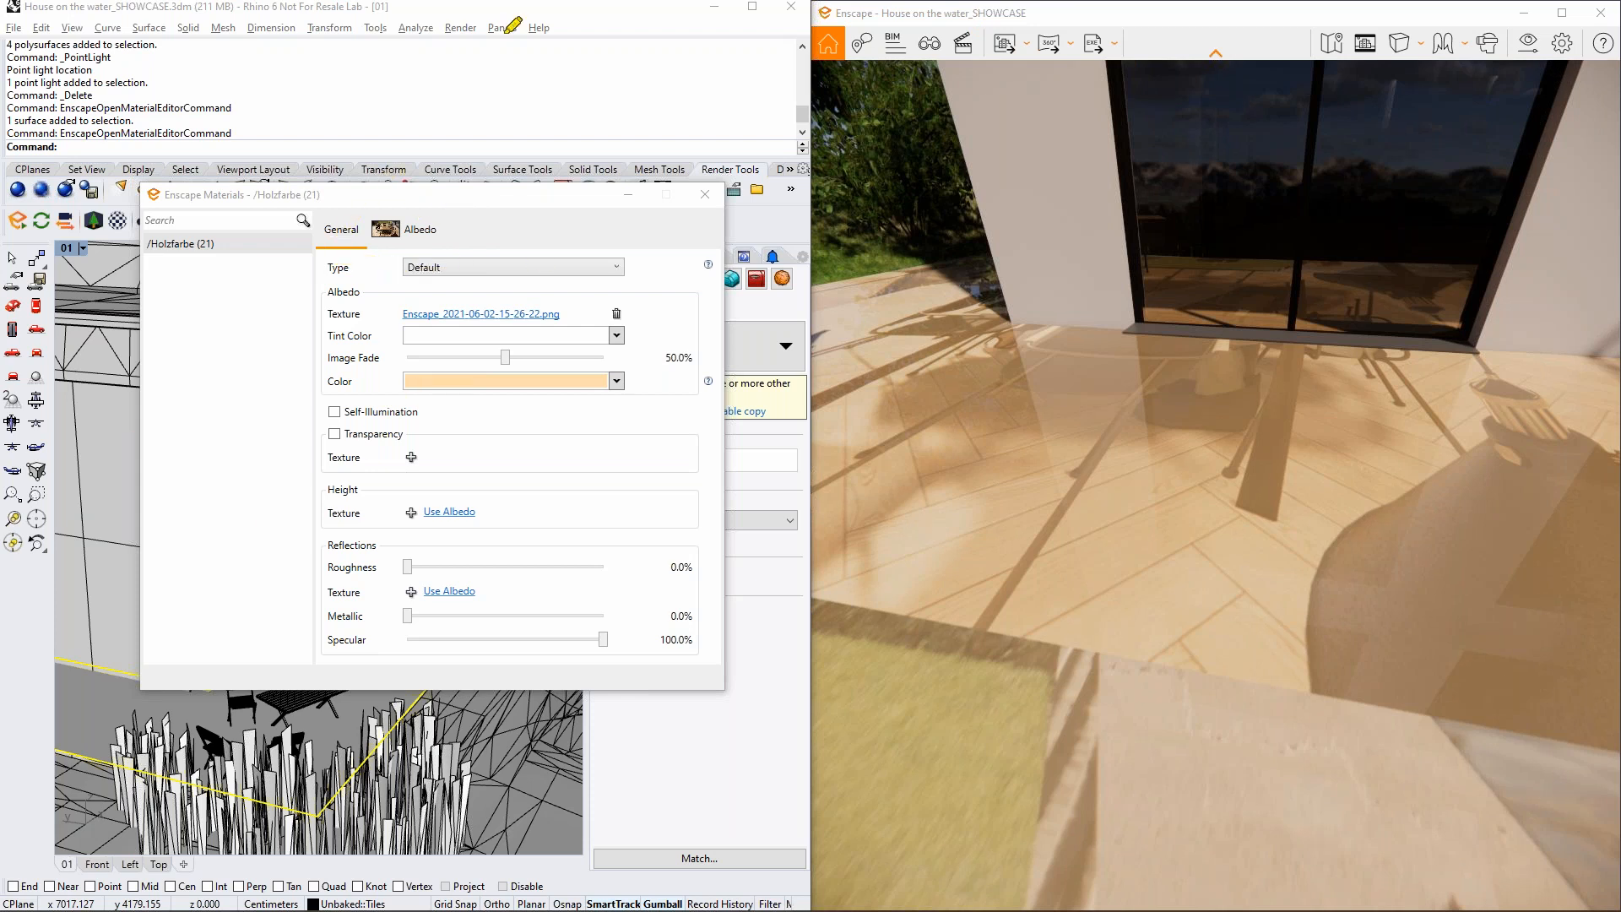
click(407, 229)
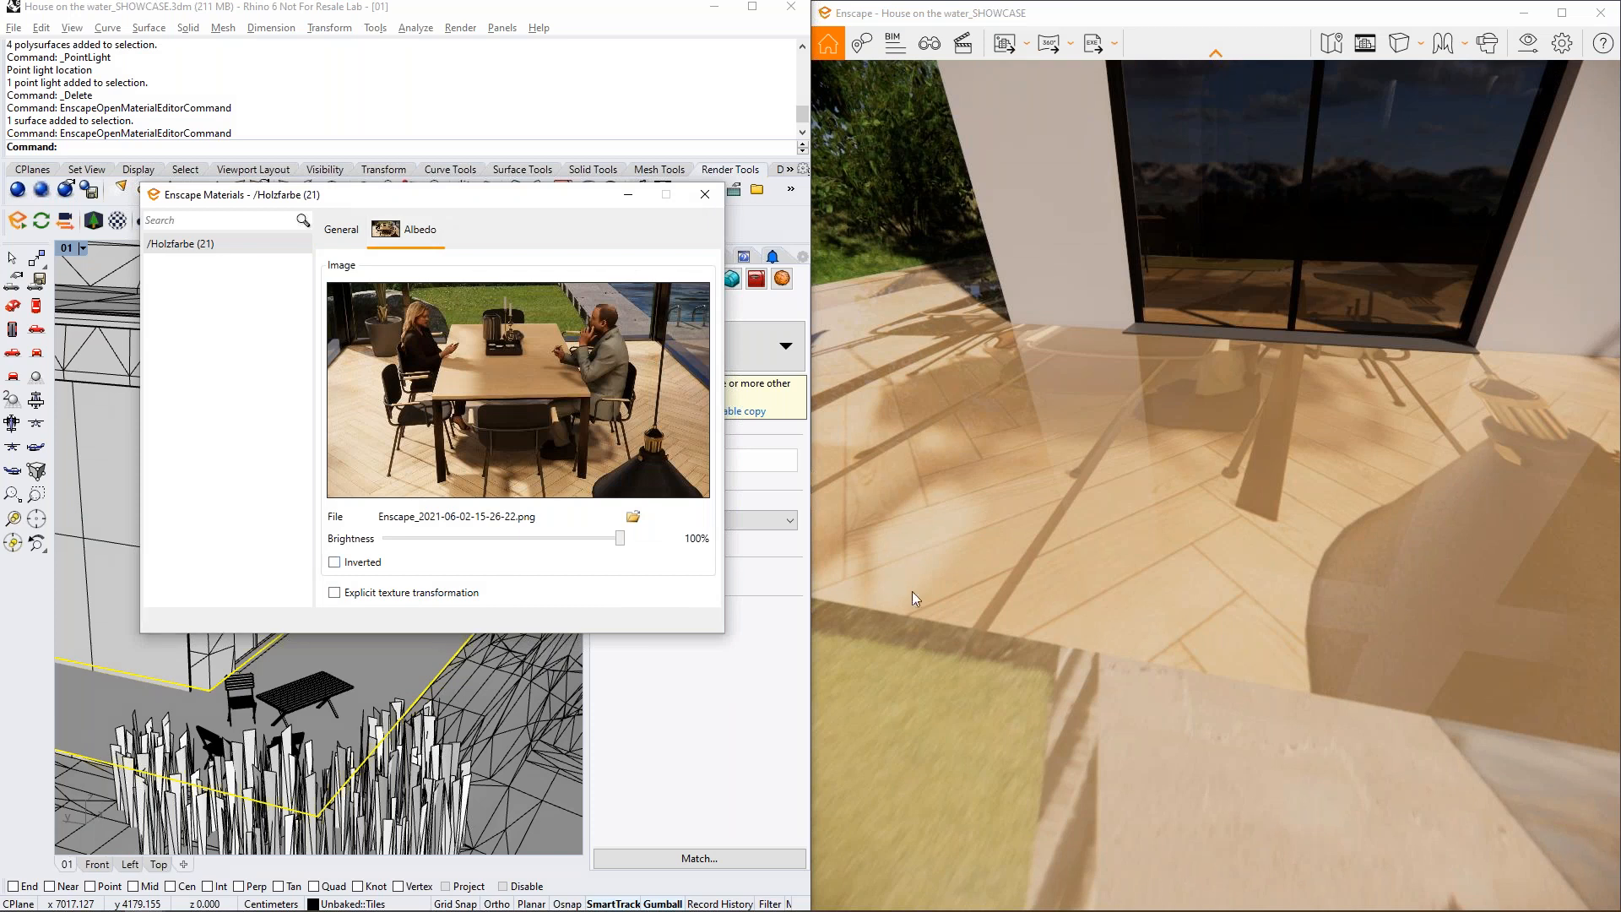
scroll(1164, 616, down, 1)
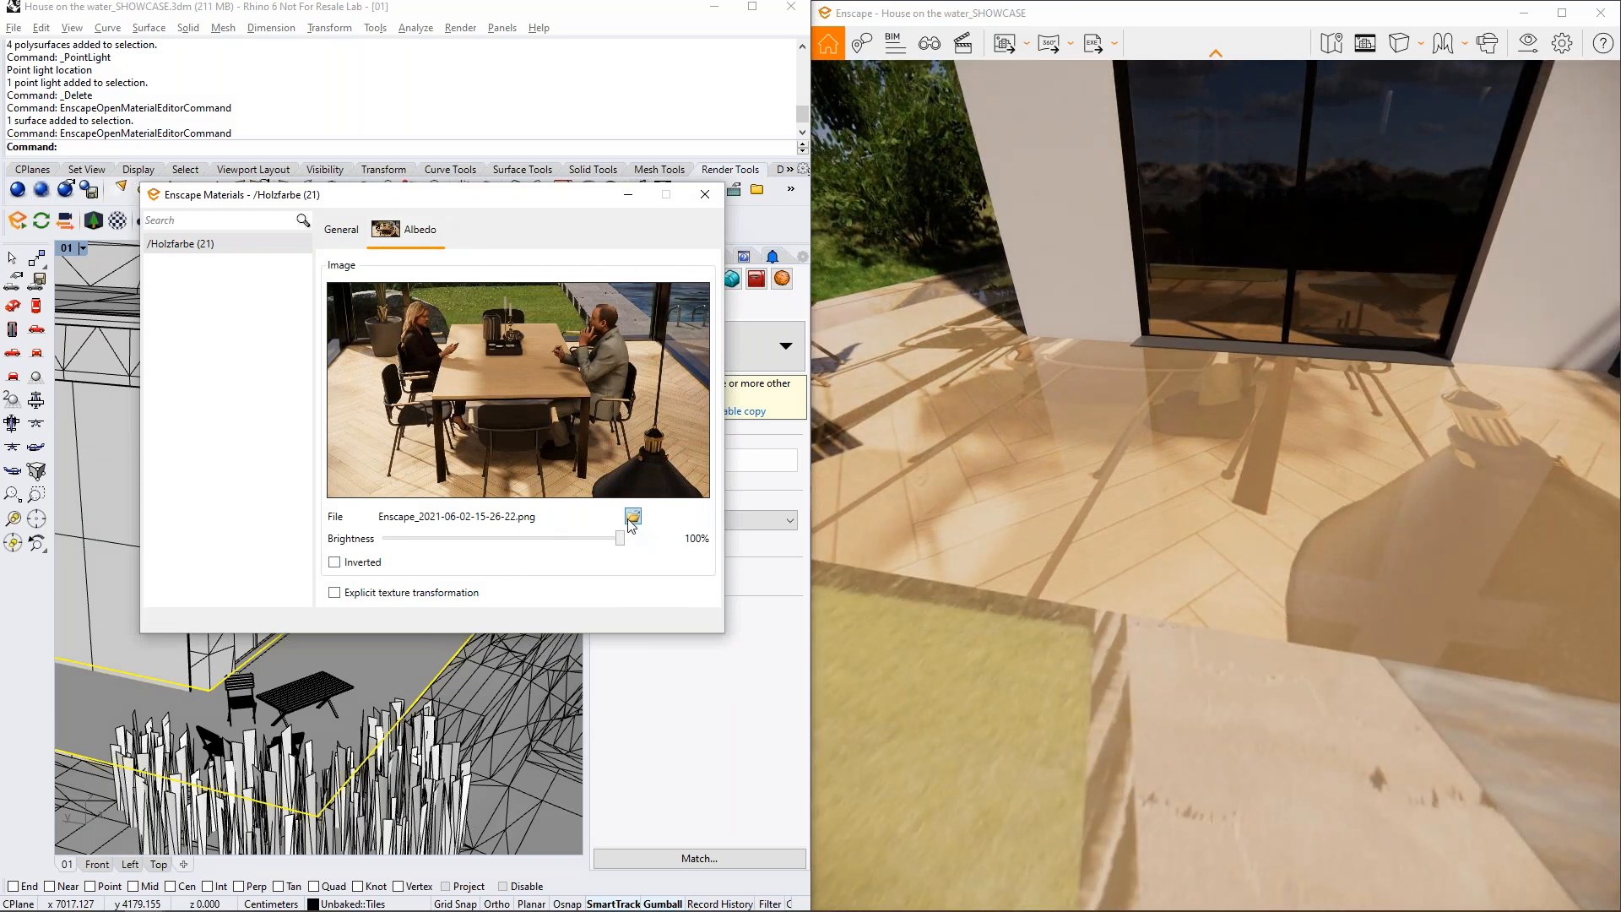
Try the albedo image at 18% brightness and with inverted colors, restoring the original settings
drag(620, 538, 430, 540)
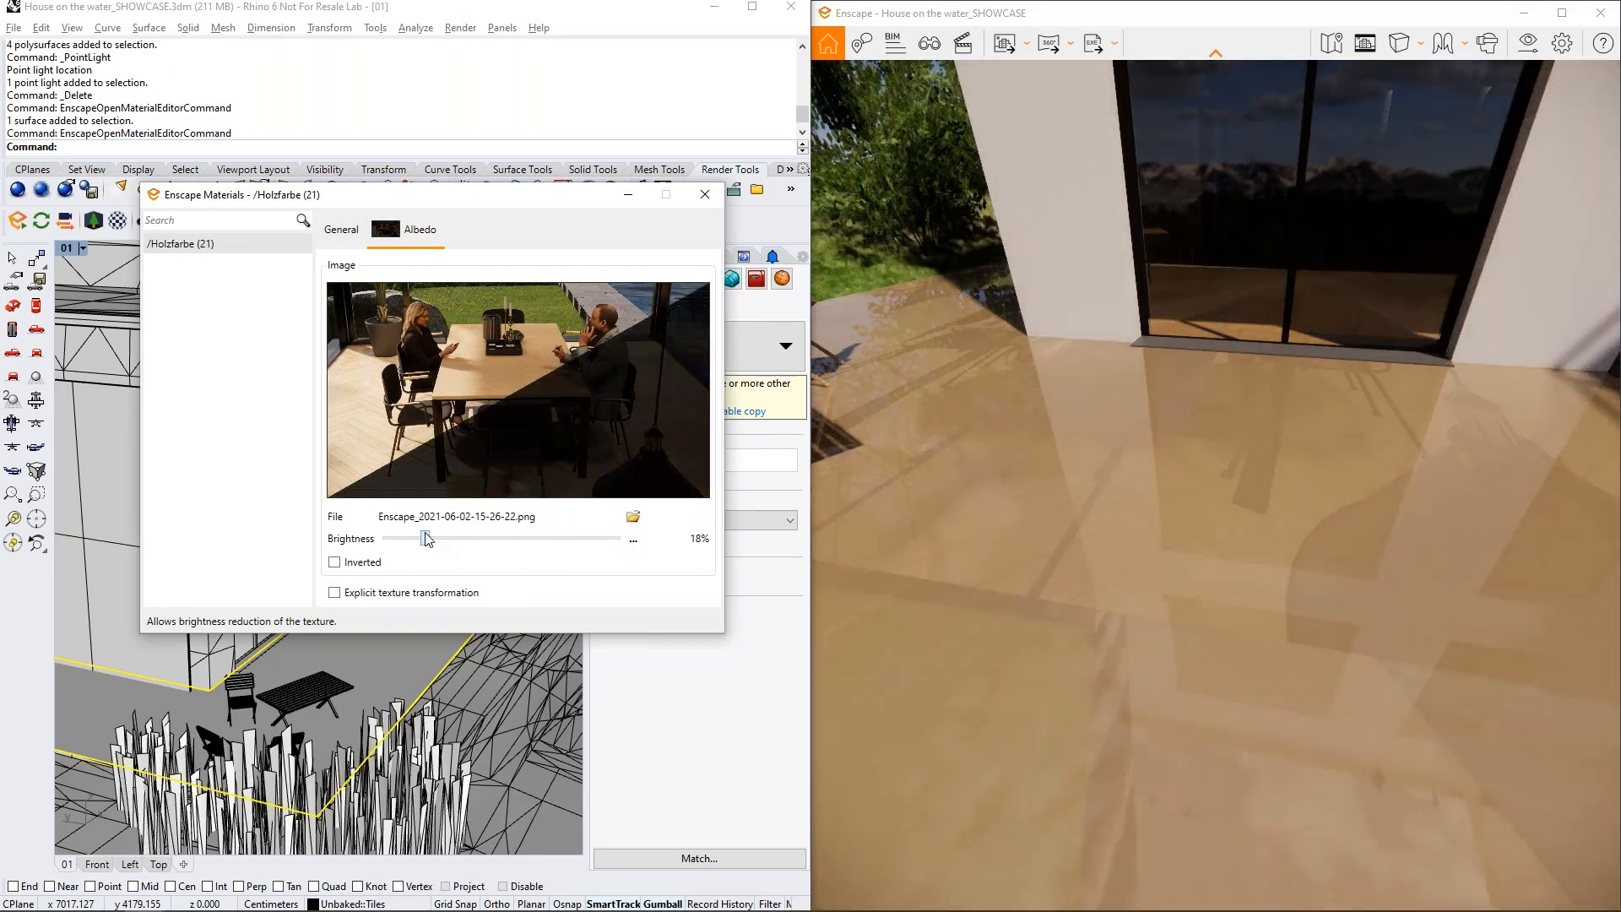
click(633, 539)
click(351, 564)
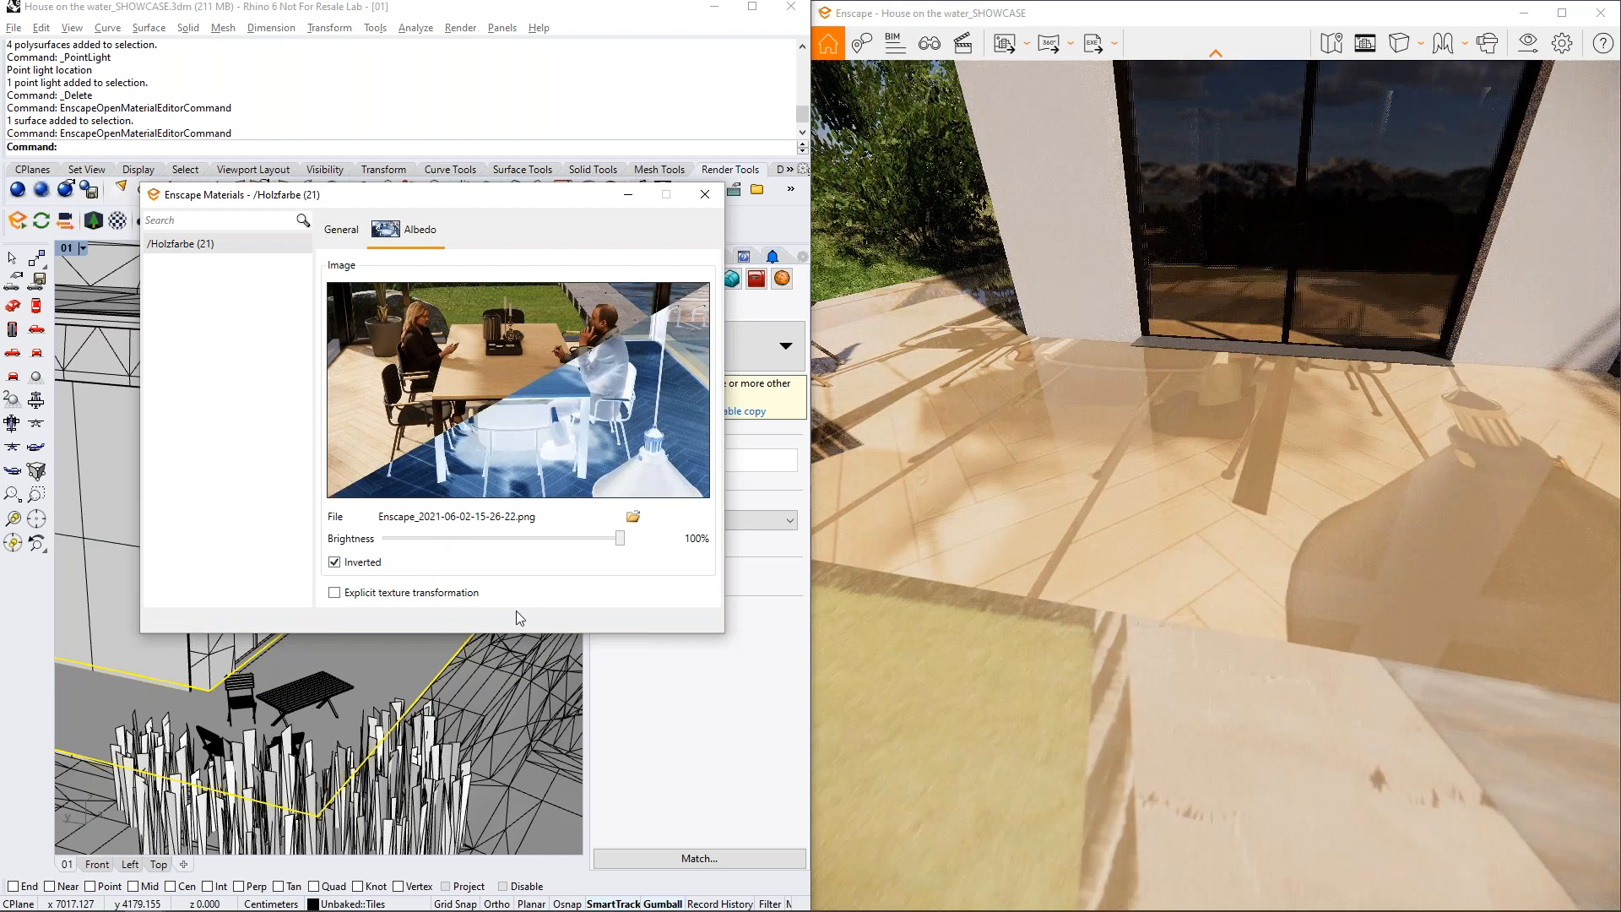
click(353, 563)
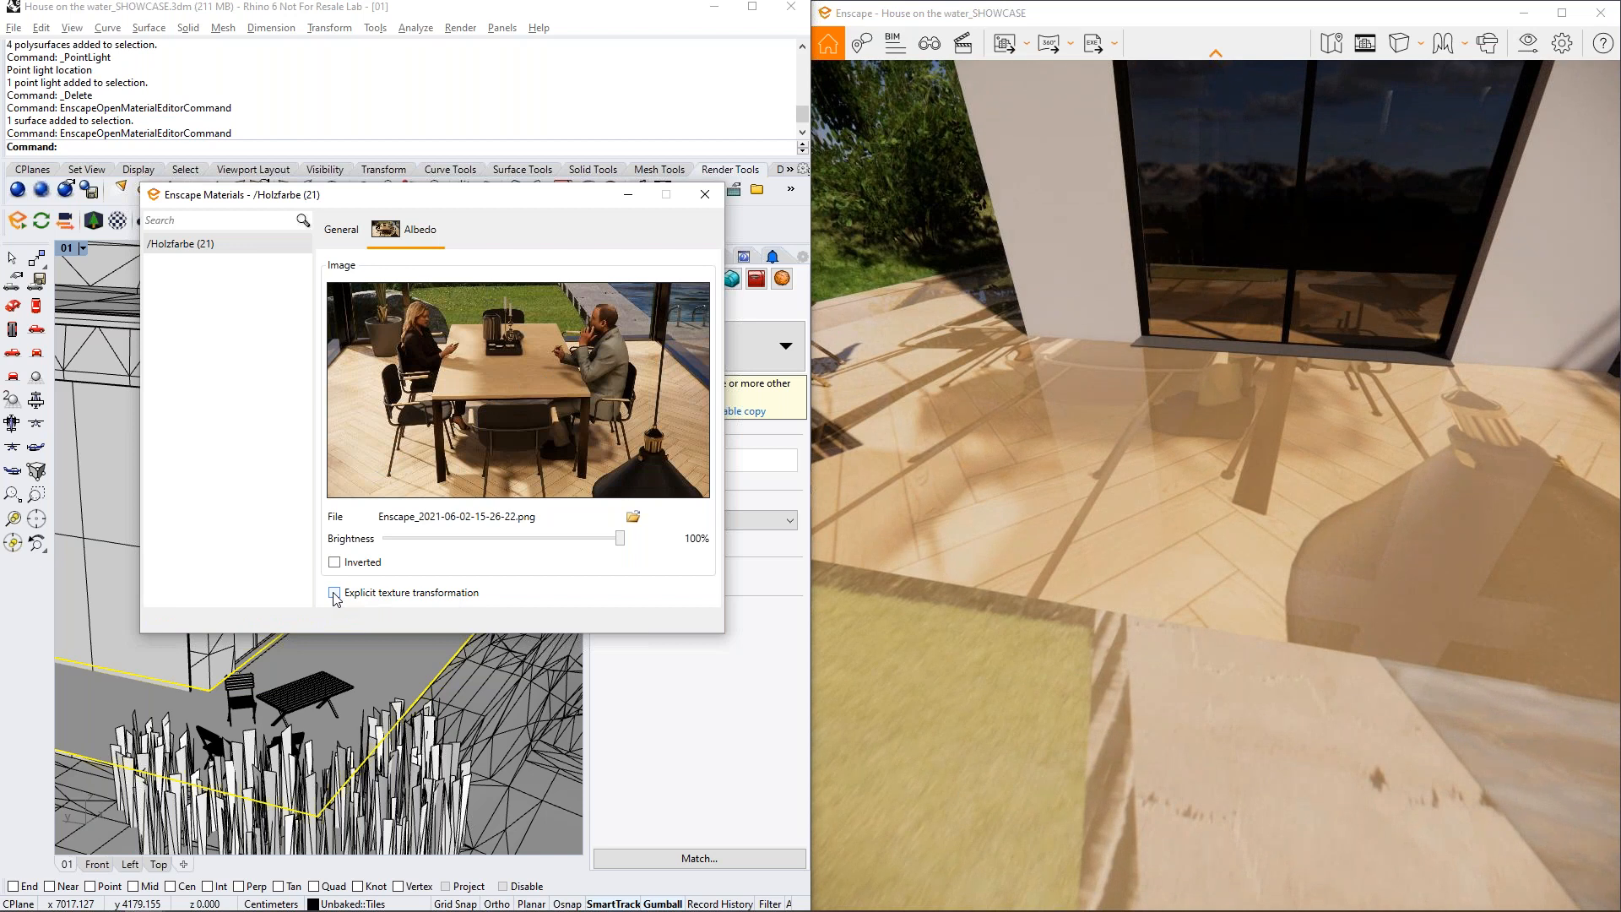
Enable explicit texture transformation for the albedo image and set its width scaling factor to 0.2
click(334, 594)
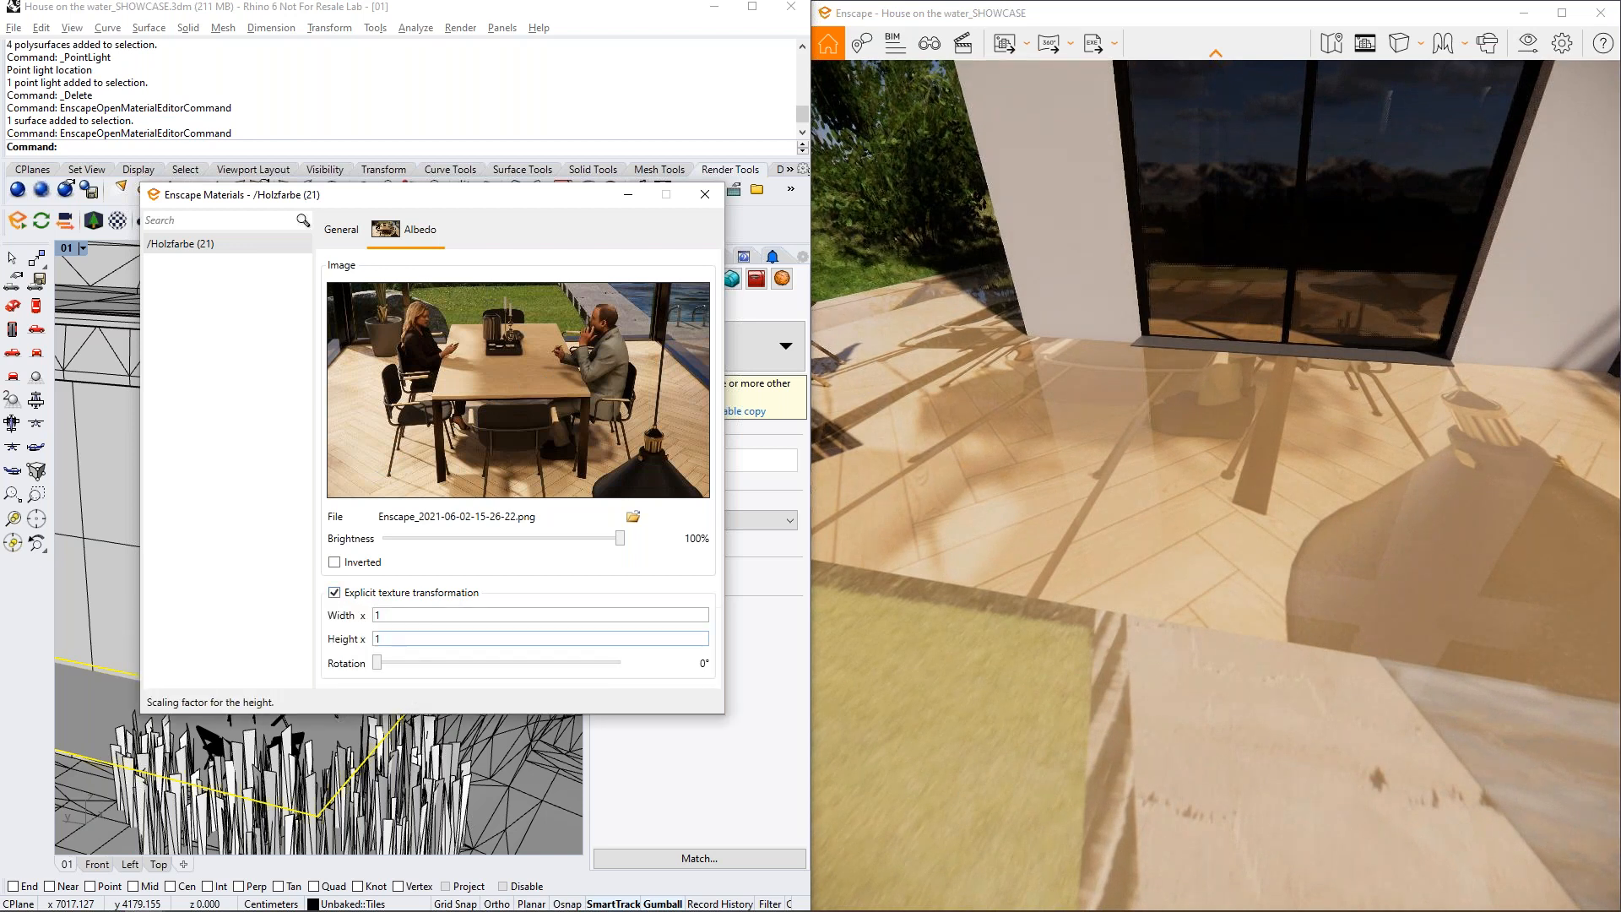
click(406, 614)
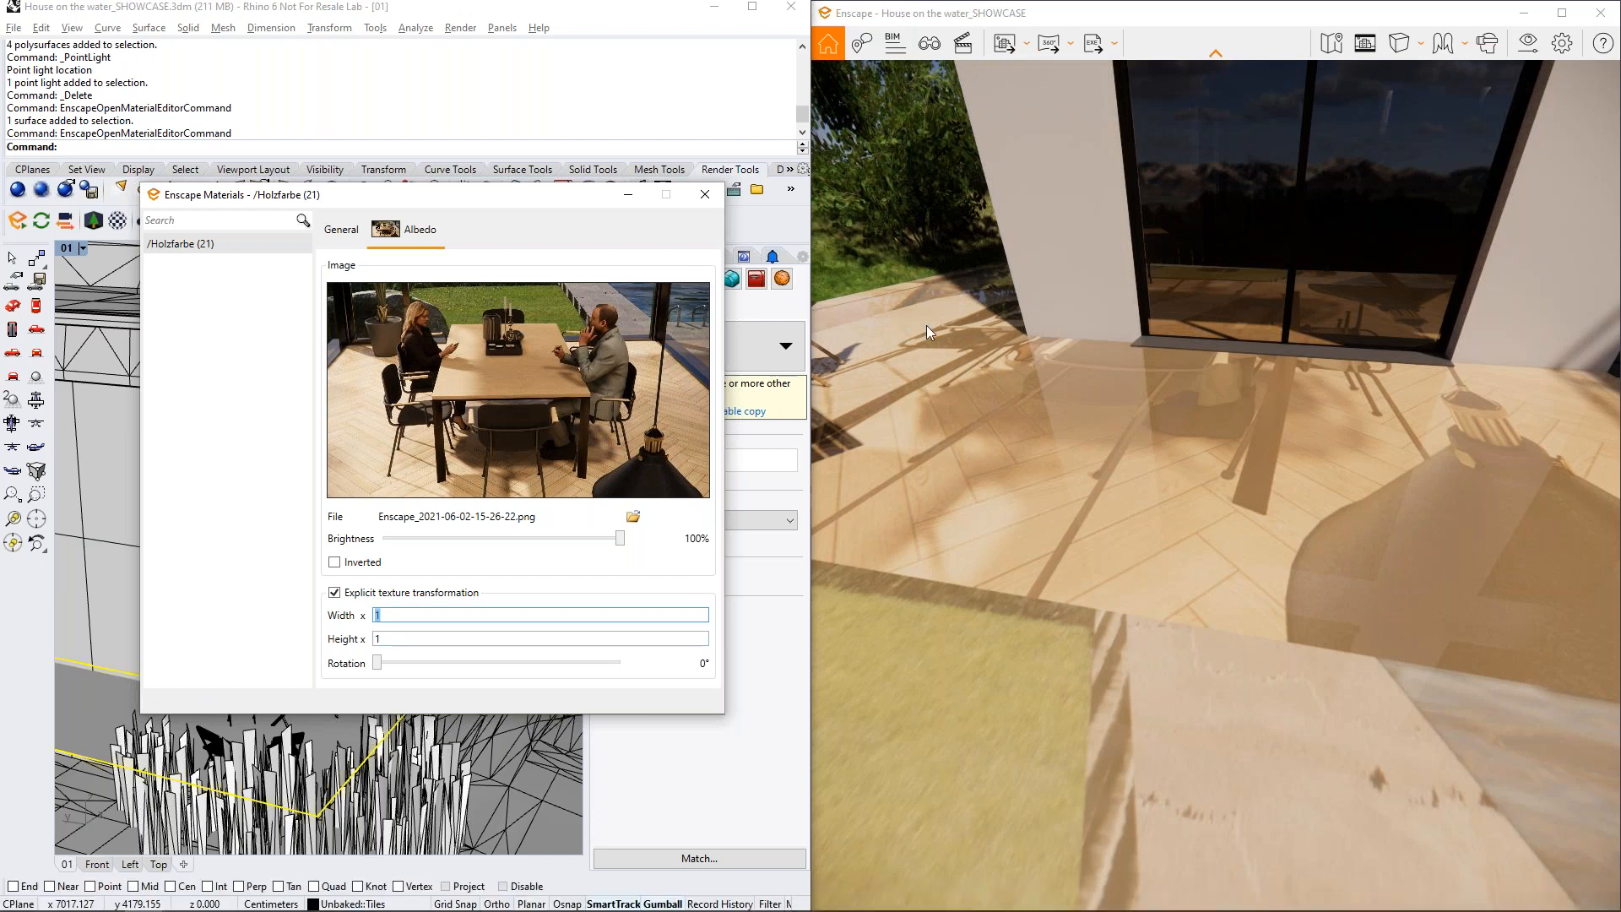
drag(565, 212, 562, 169)
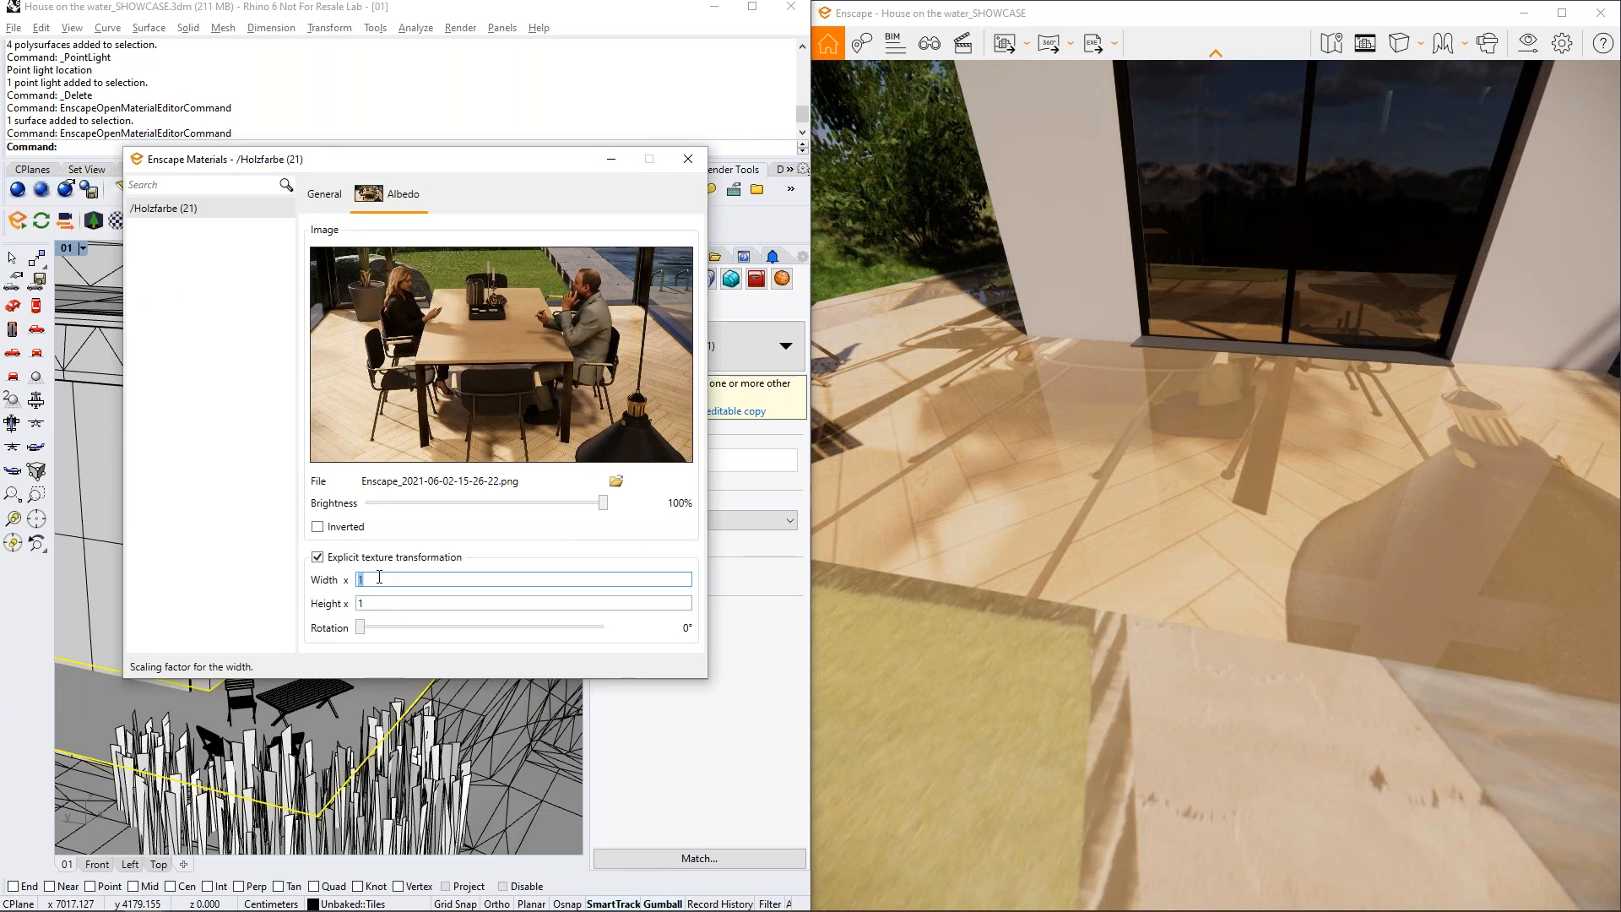
key(BackSpace)
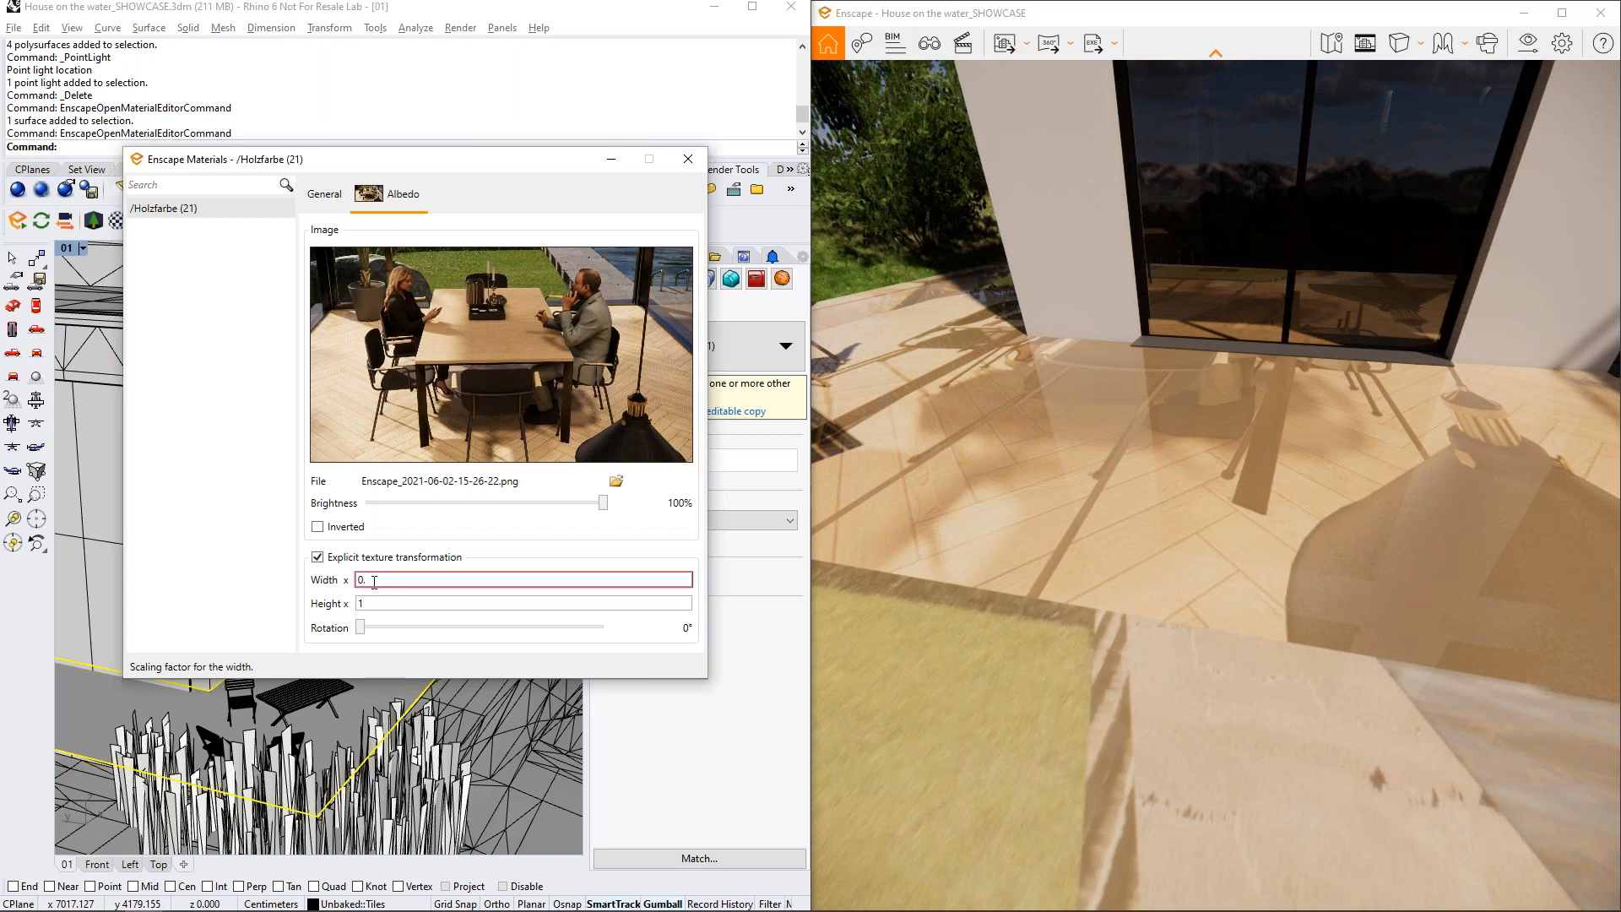
text(.2)
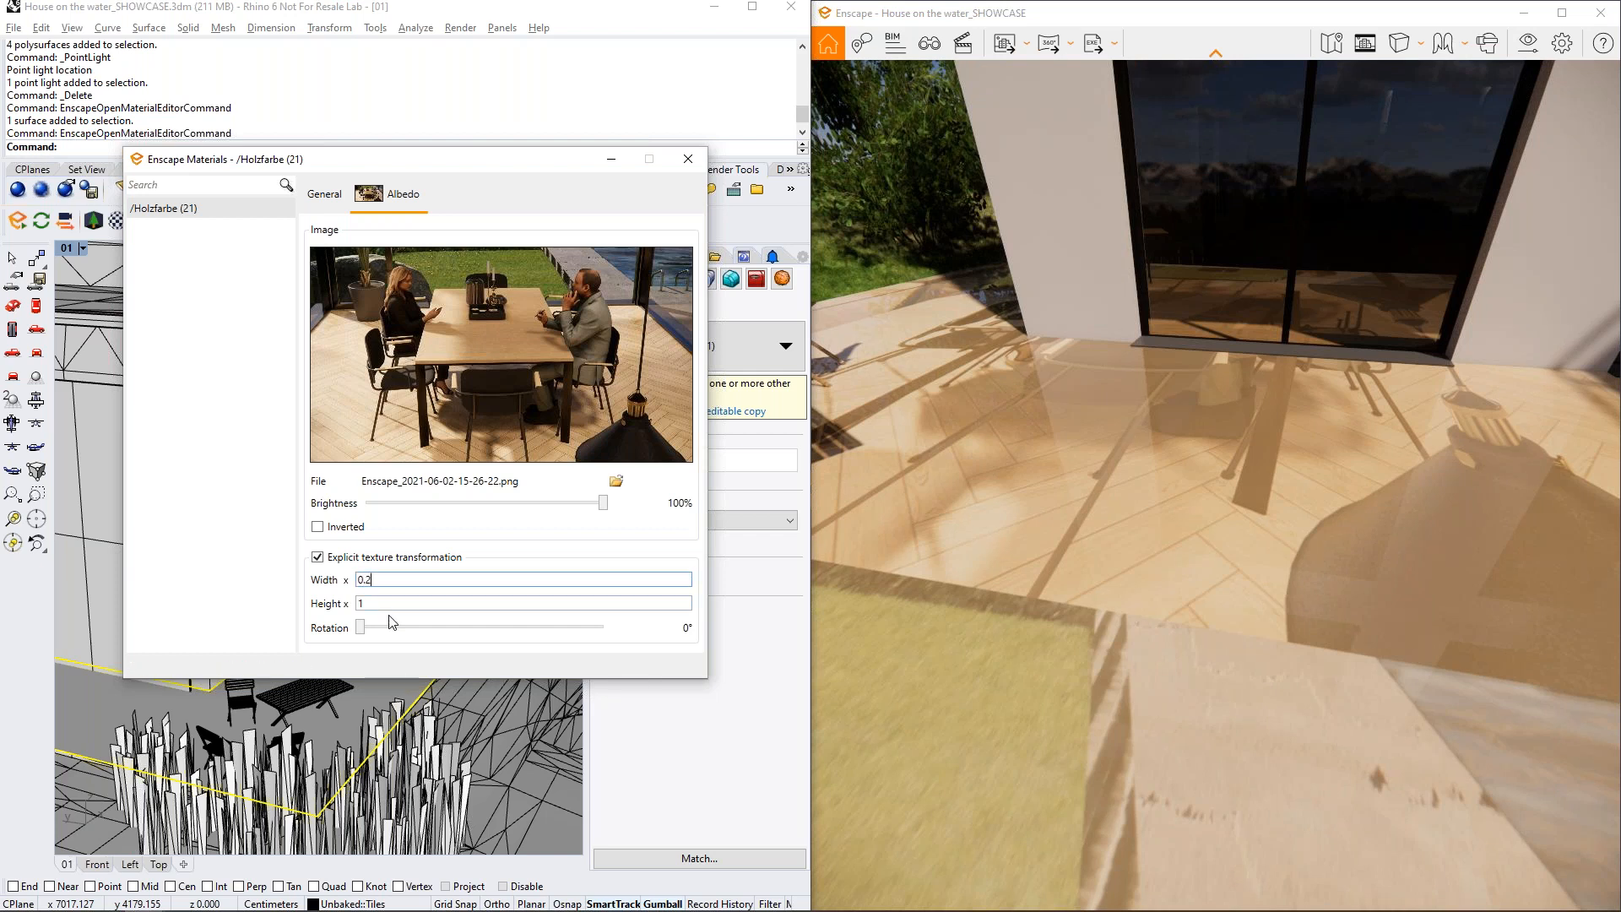
Set the albedo texture's height scaling factor to 0.2 and check the image tiling on the terrace floor in Enscape
click(399, 603)
text(0,)
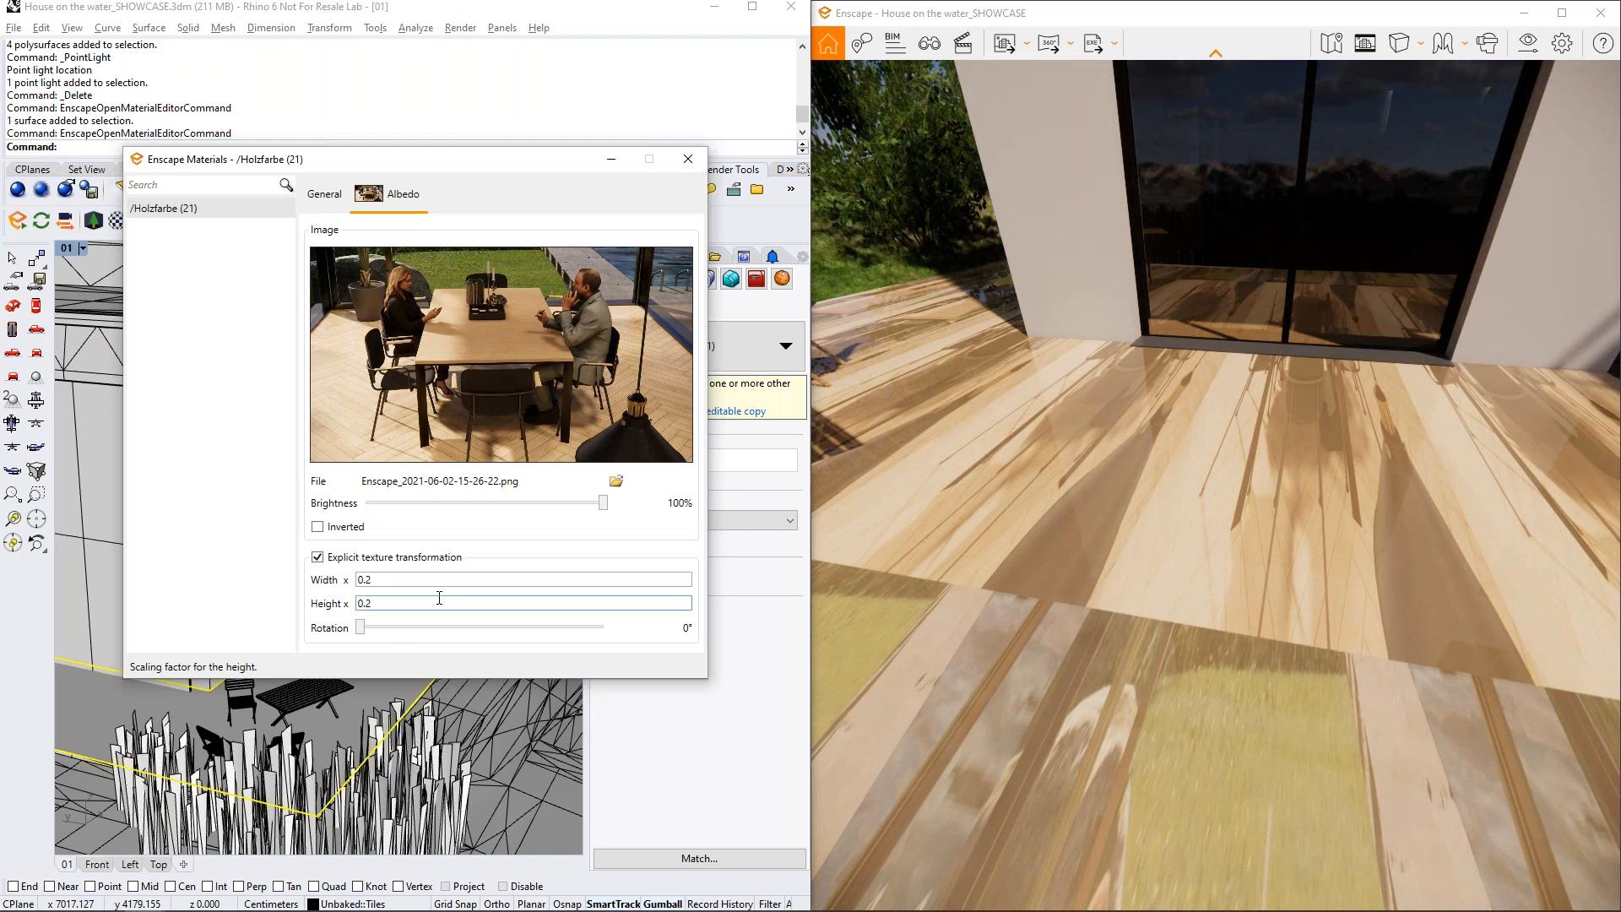
drag(1331, 586, 1335, 688)
scroll(1355, 650, down, 2)
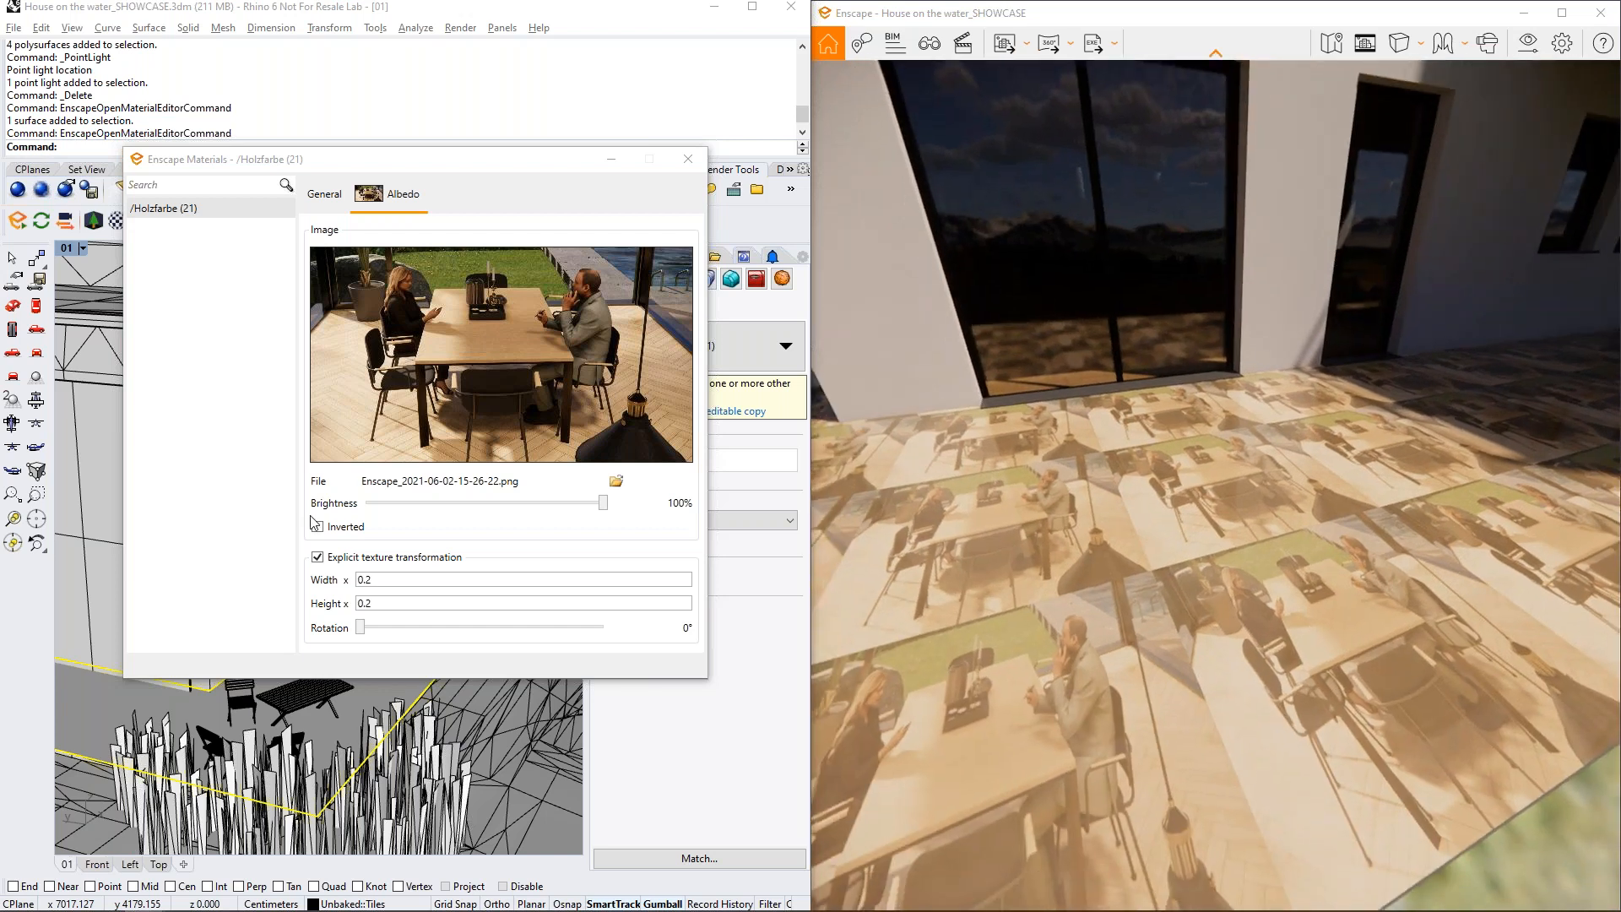
mouse_move(1204, 686)
right_down()
mouse_move(1136, 705)
mouse_move(1212, 693)
right_up()
scroll(1182, 692, up, 2)
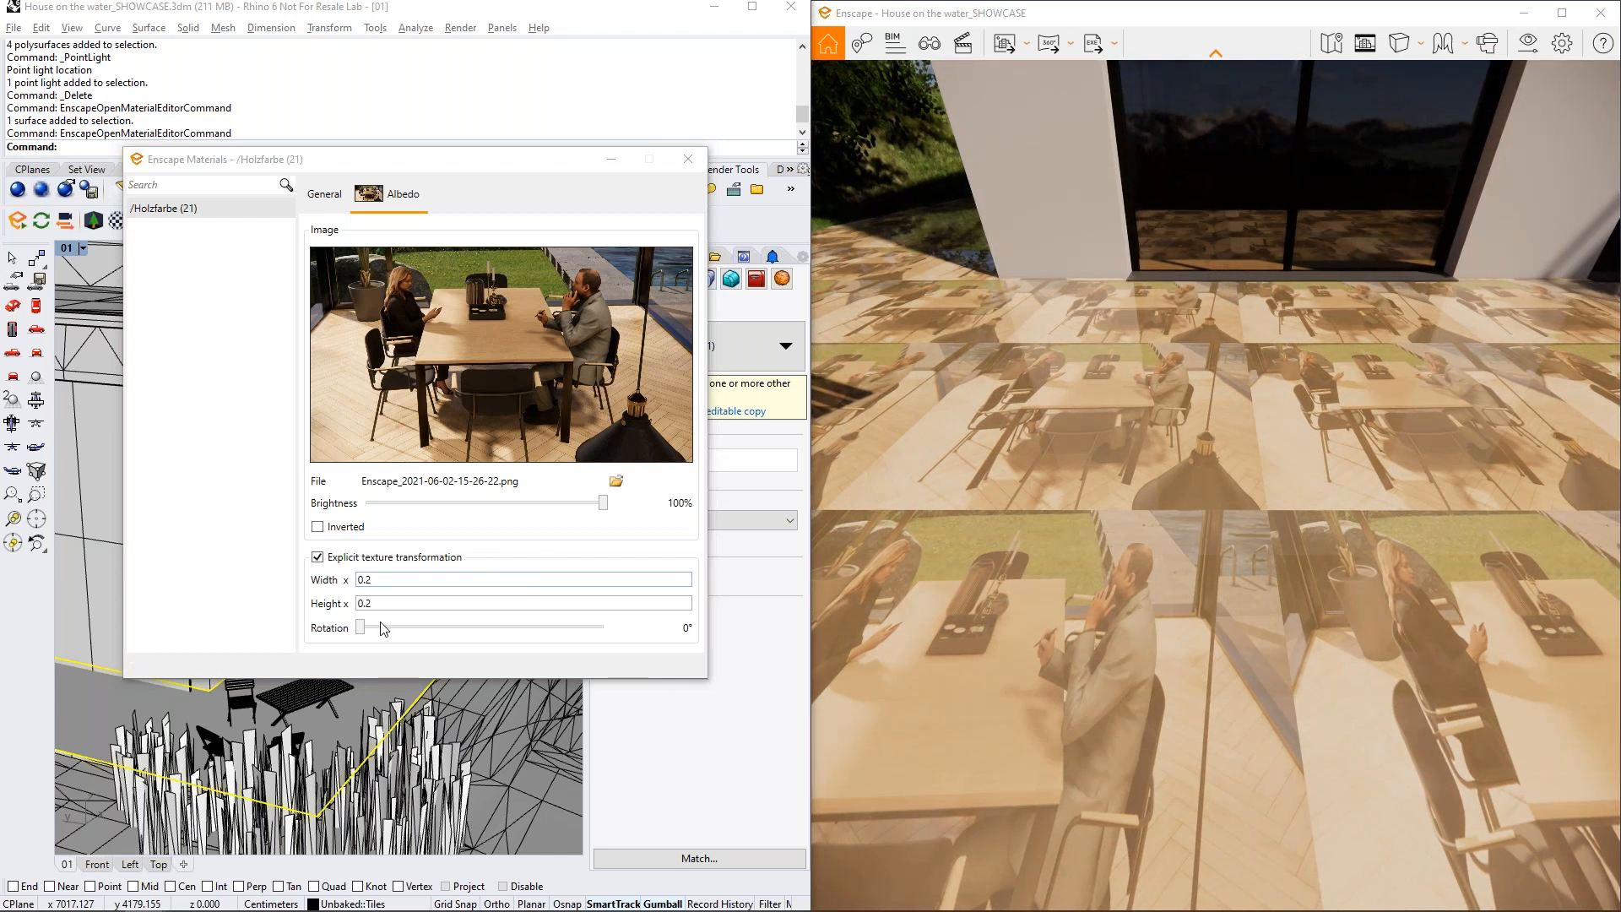
Try rotating the albedo texture by about 64°, then restore its rotation to 0°
drag(360, 627, 402, 637)
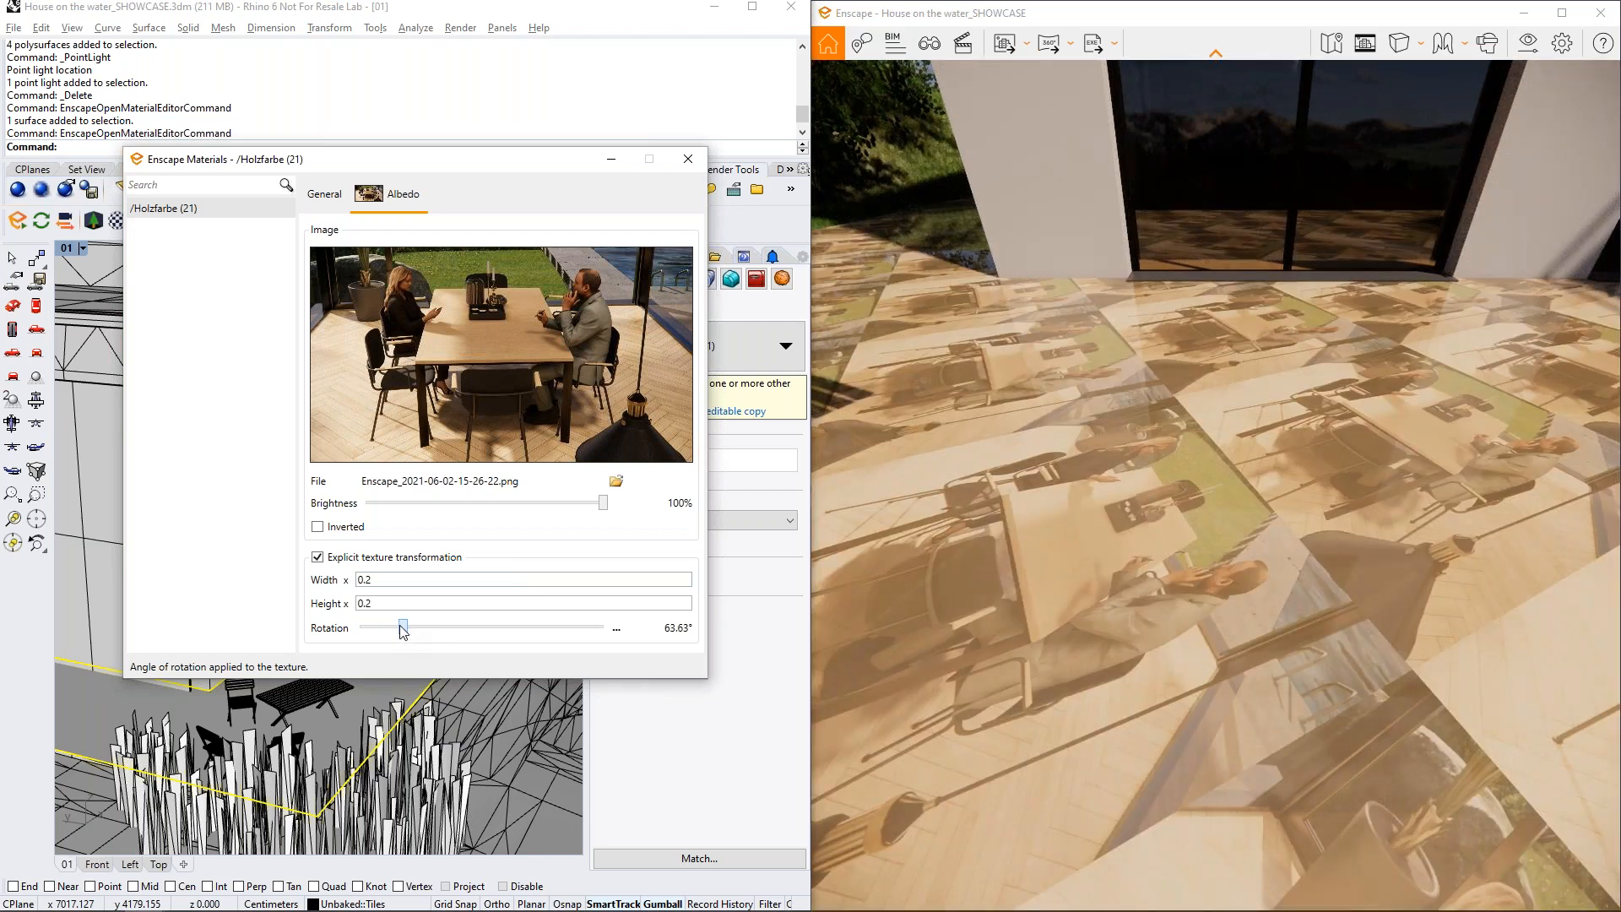
drag(405, 629, 361, 628)
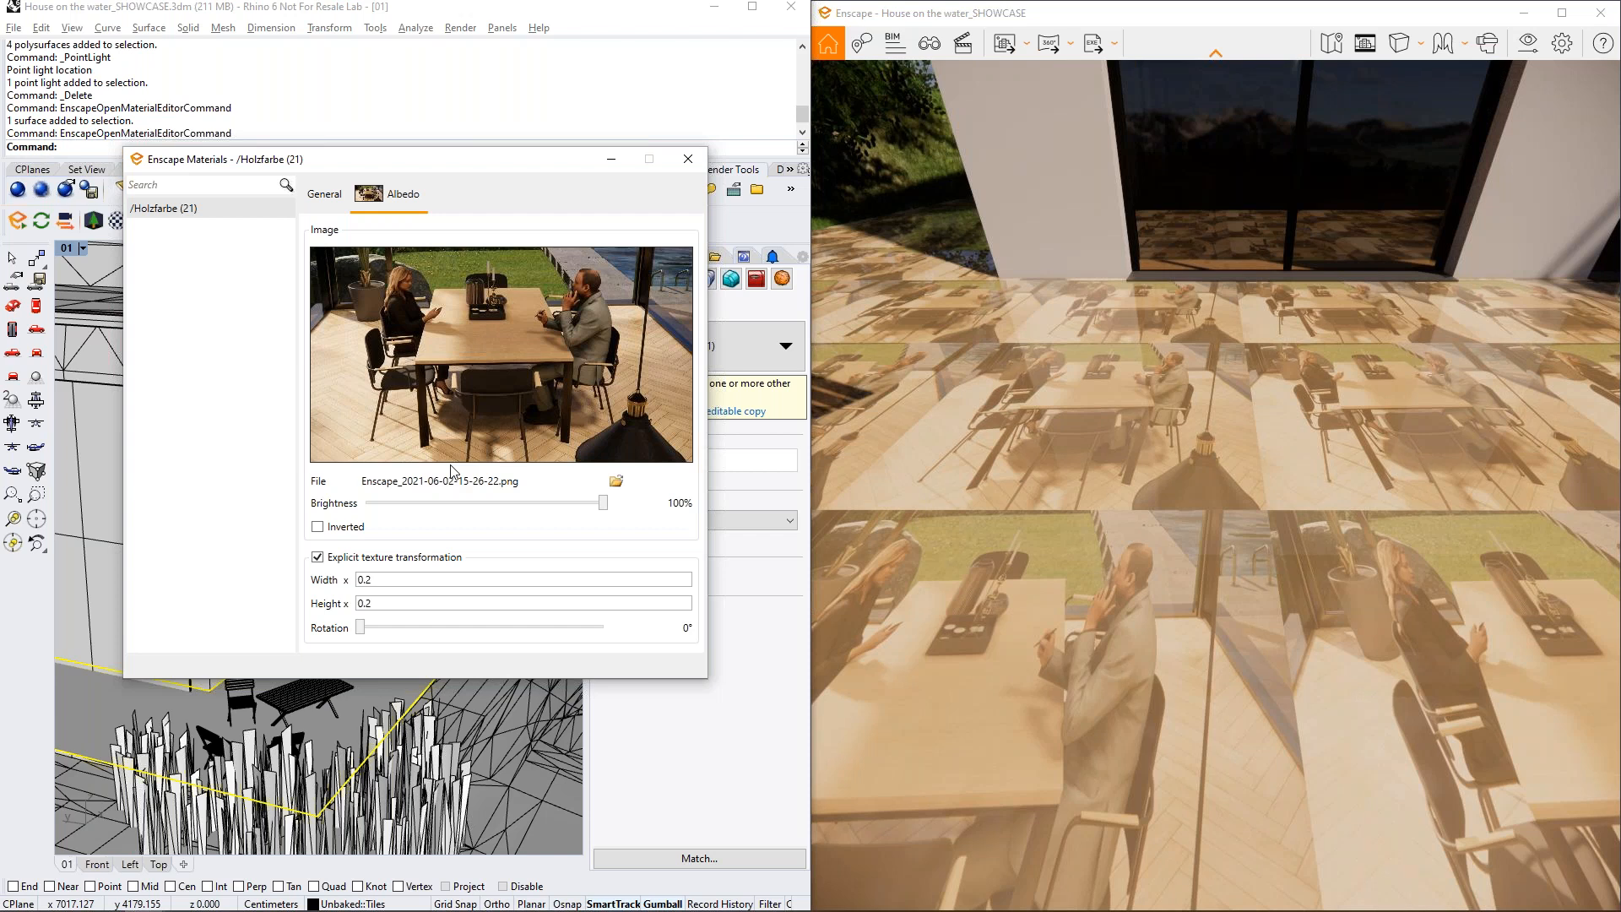
Return to the terrace material's general settings and set the albedo image fade to 100%, inspecting the floor in Enscape
click(322, 193)
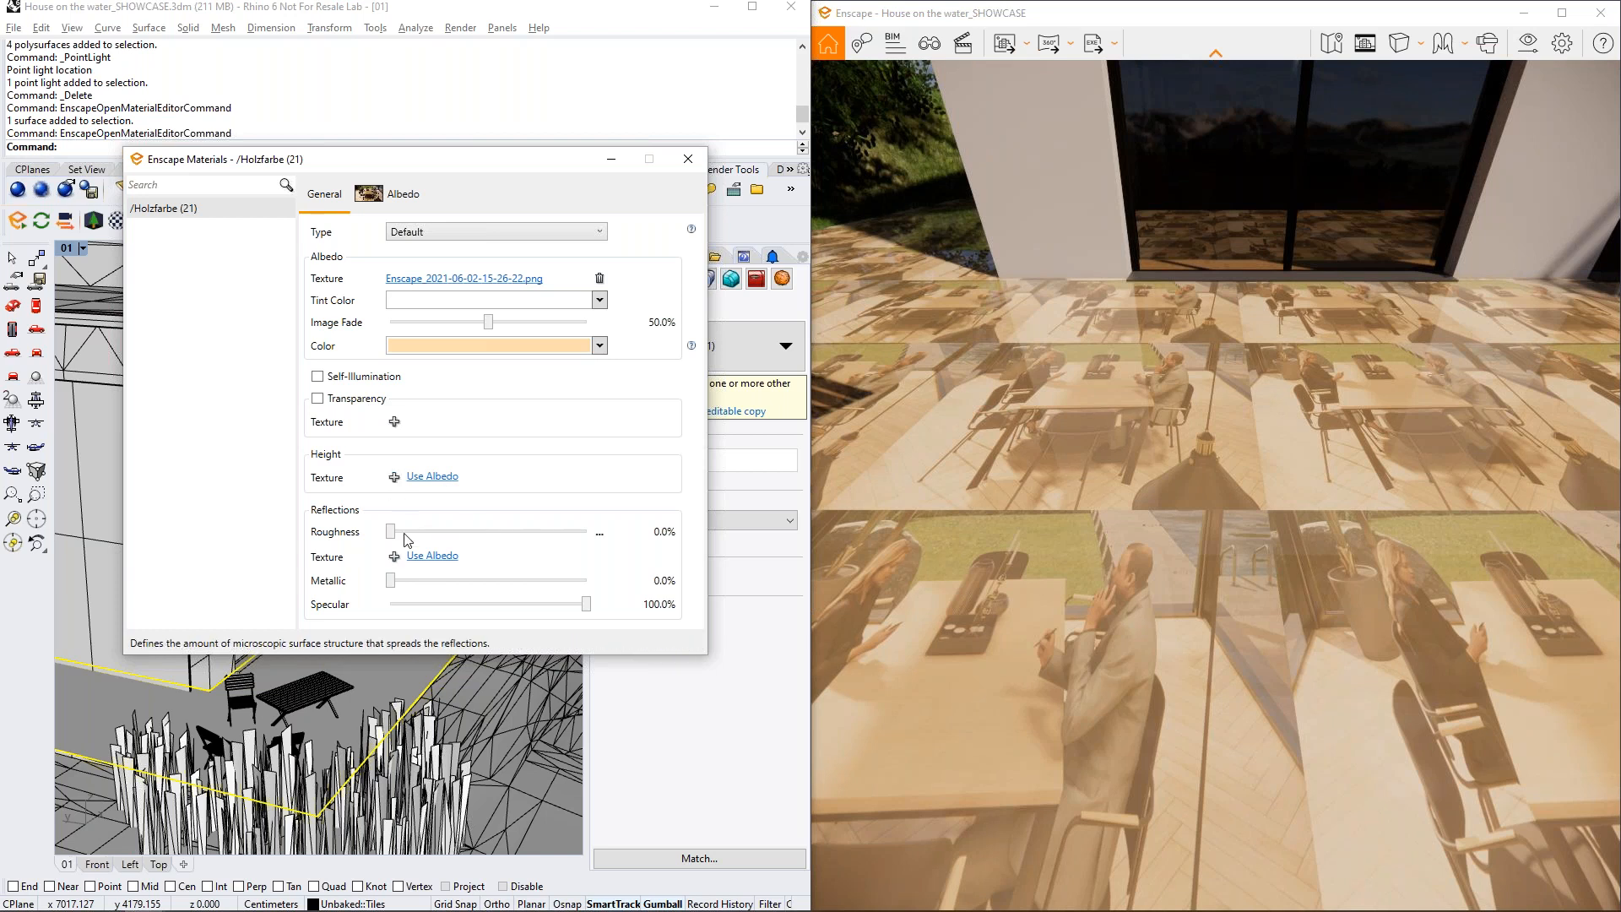
drag(1283, 530, 1460, 506)
right_drag(1161, 507, 1266, 473)
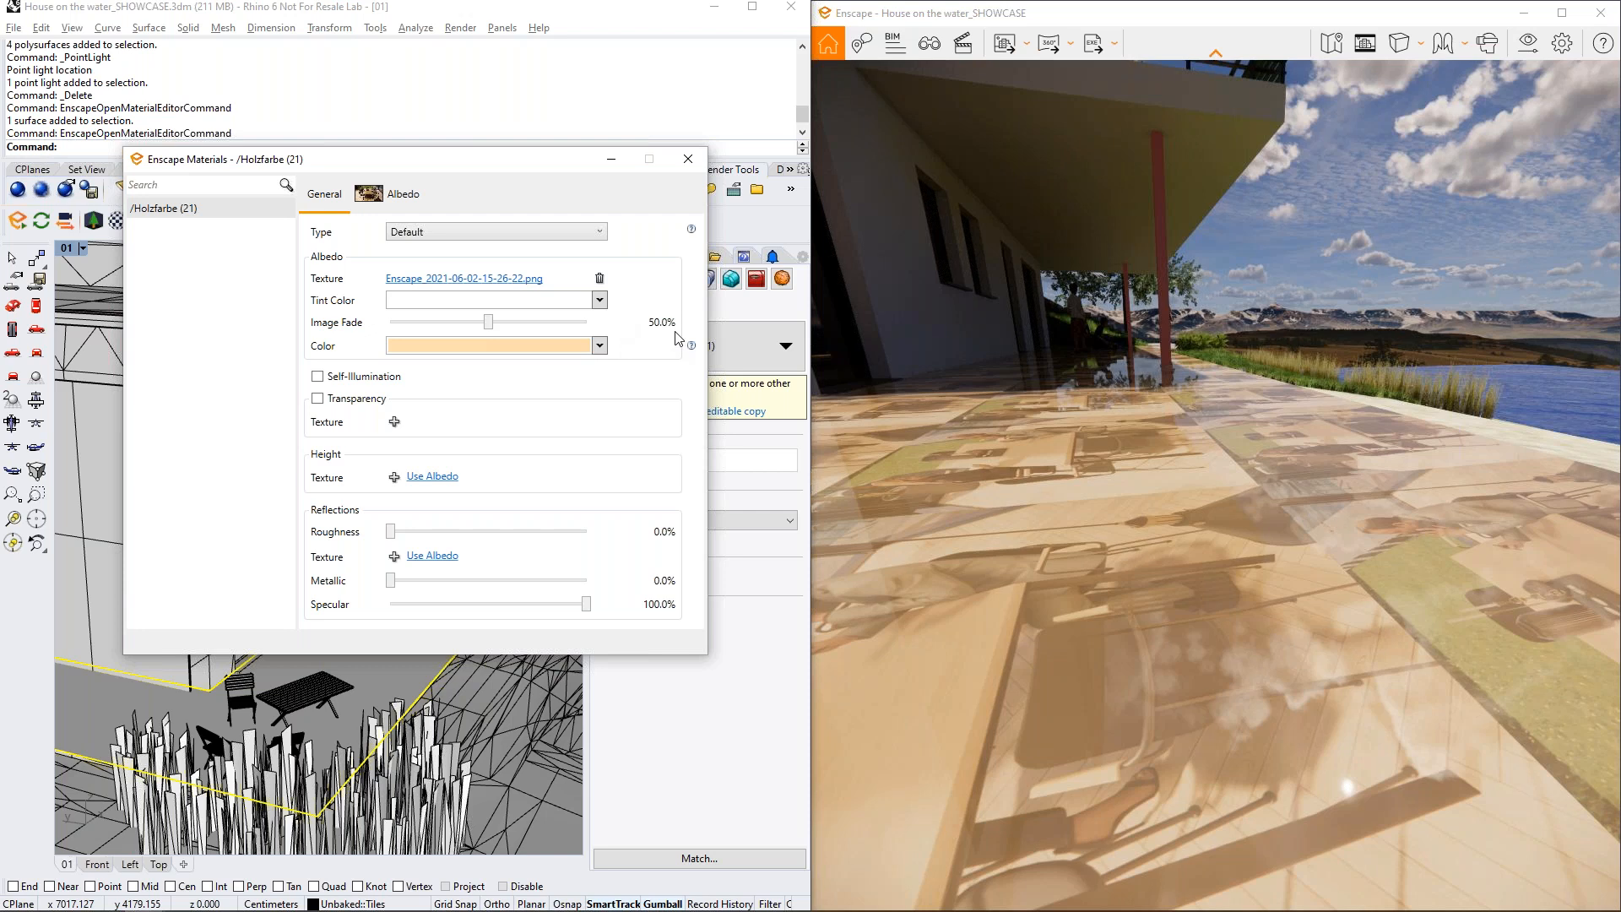
right_drag(1182, 473, 1300, 524)
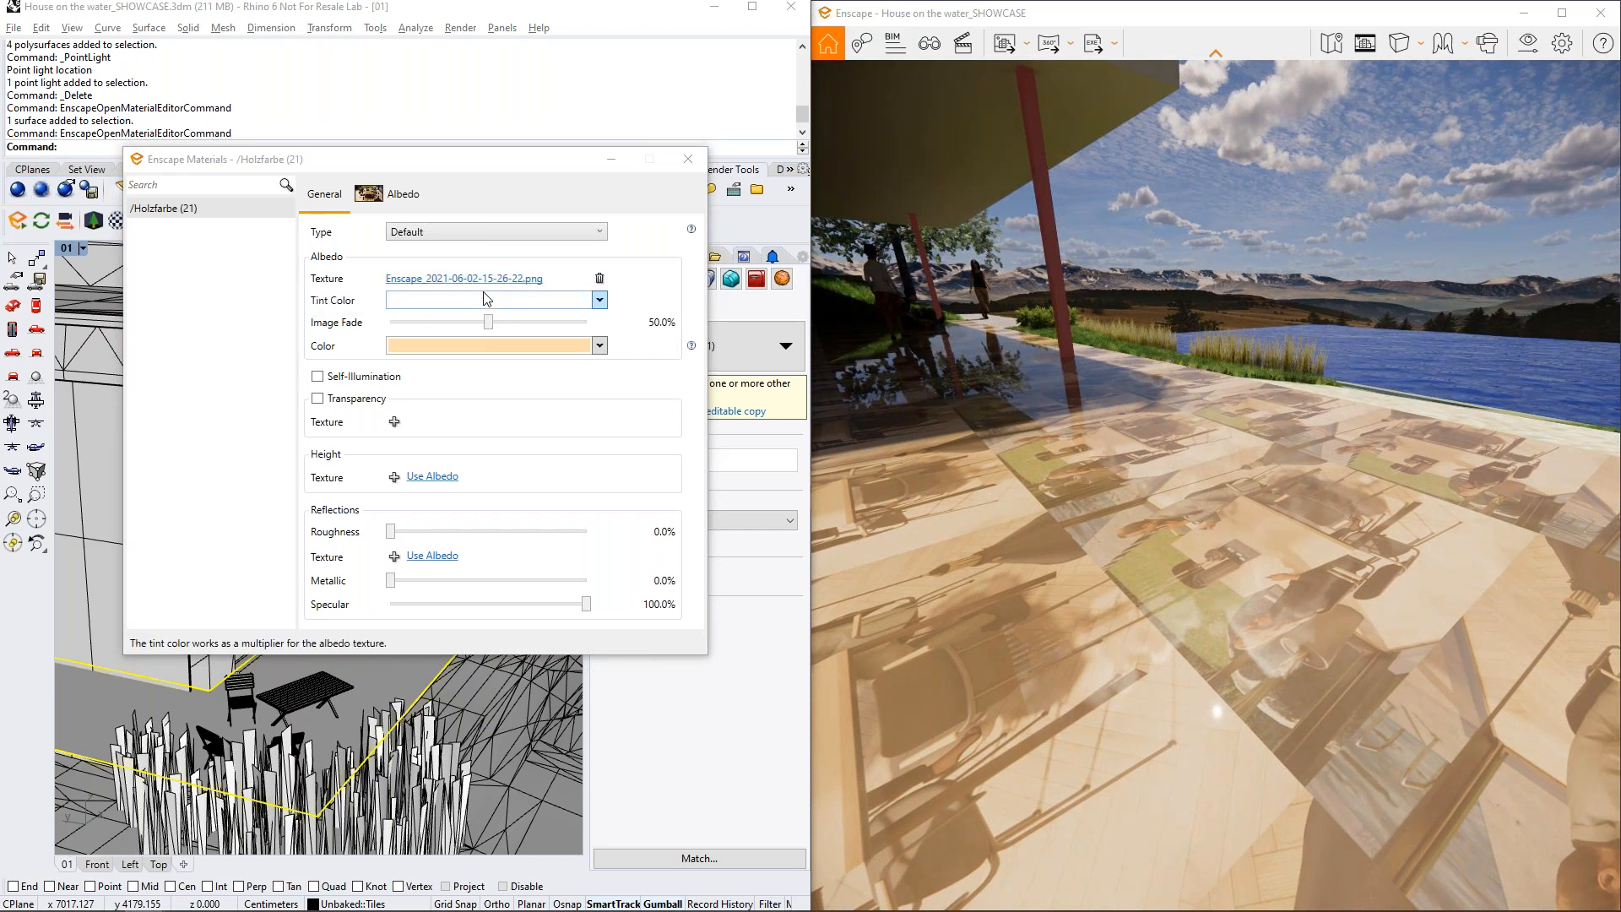
middle_drag(979, 422, 1017, 481)
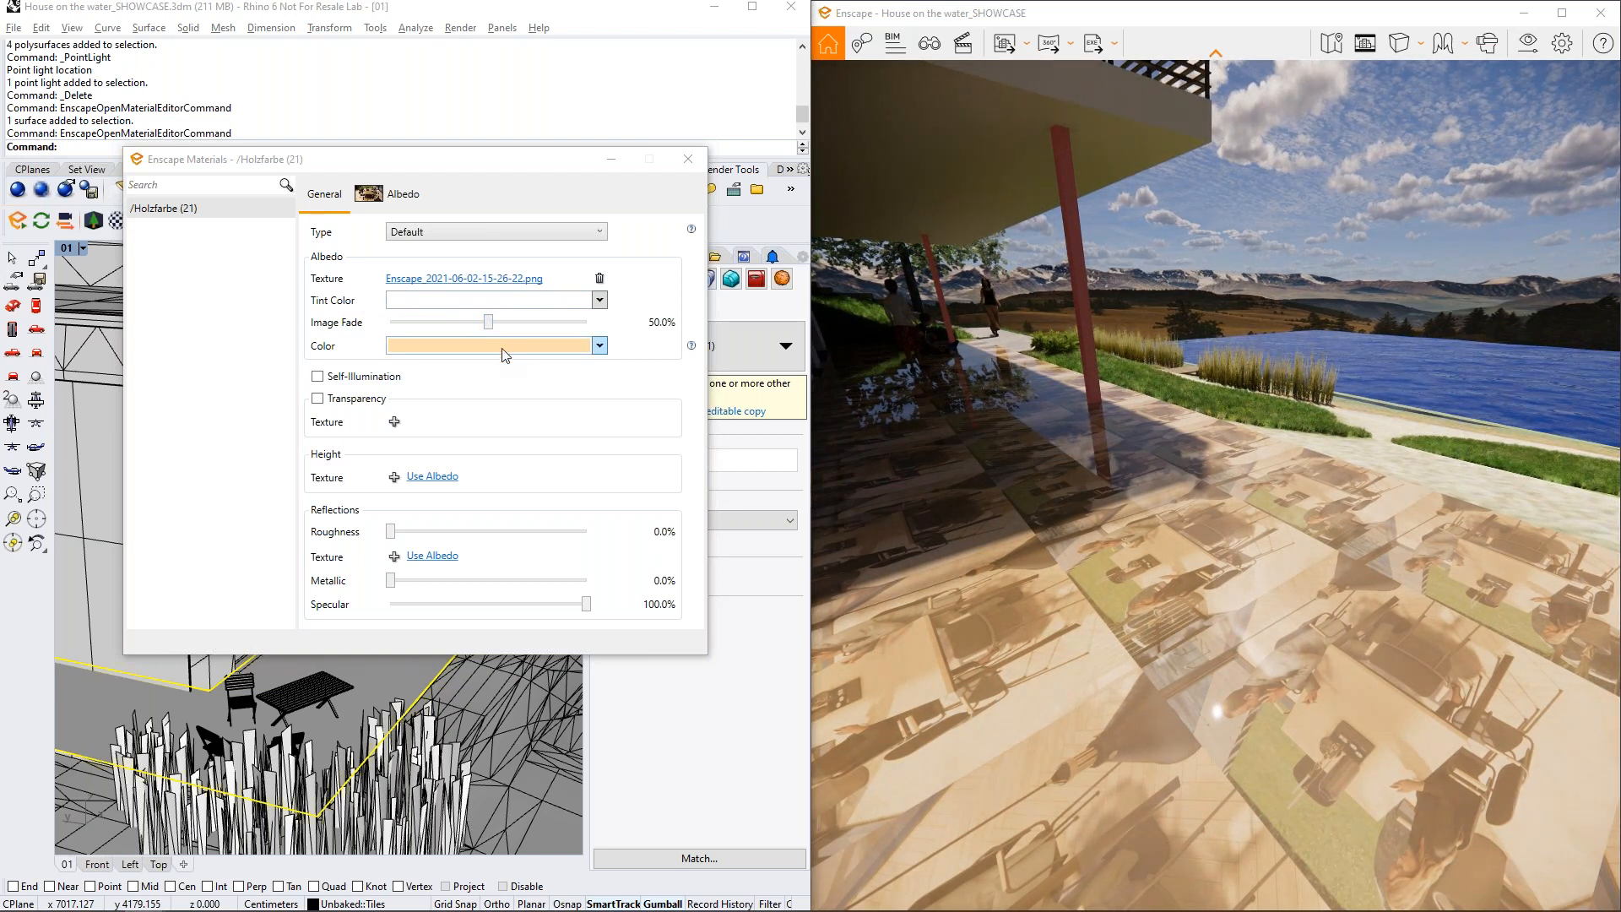
click(498, 301)
click(498, 304)
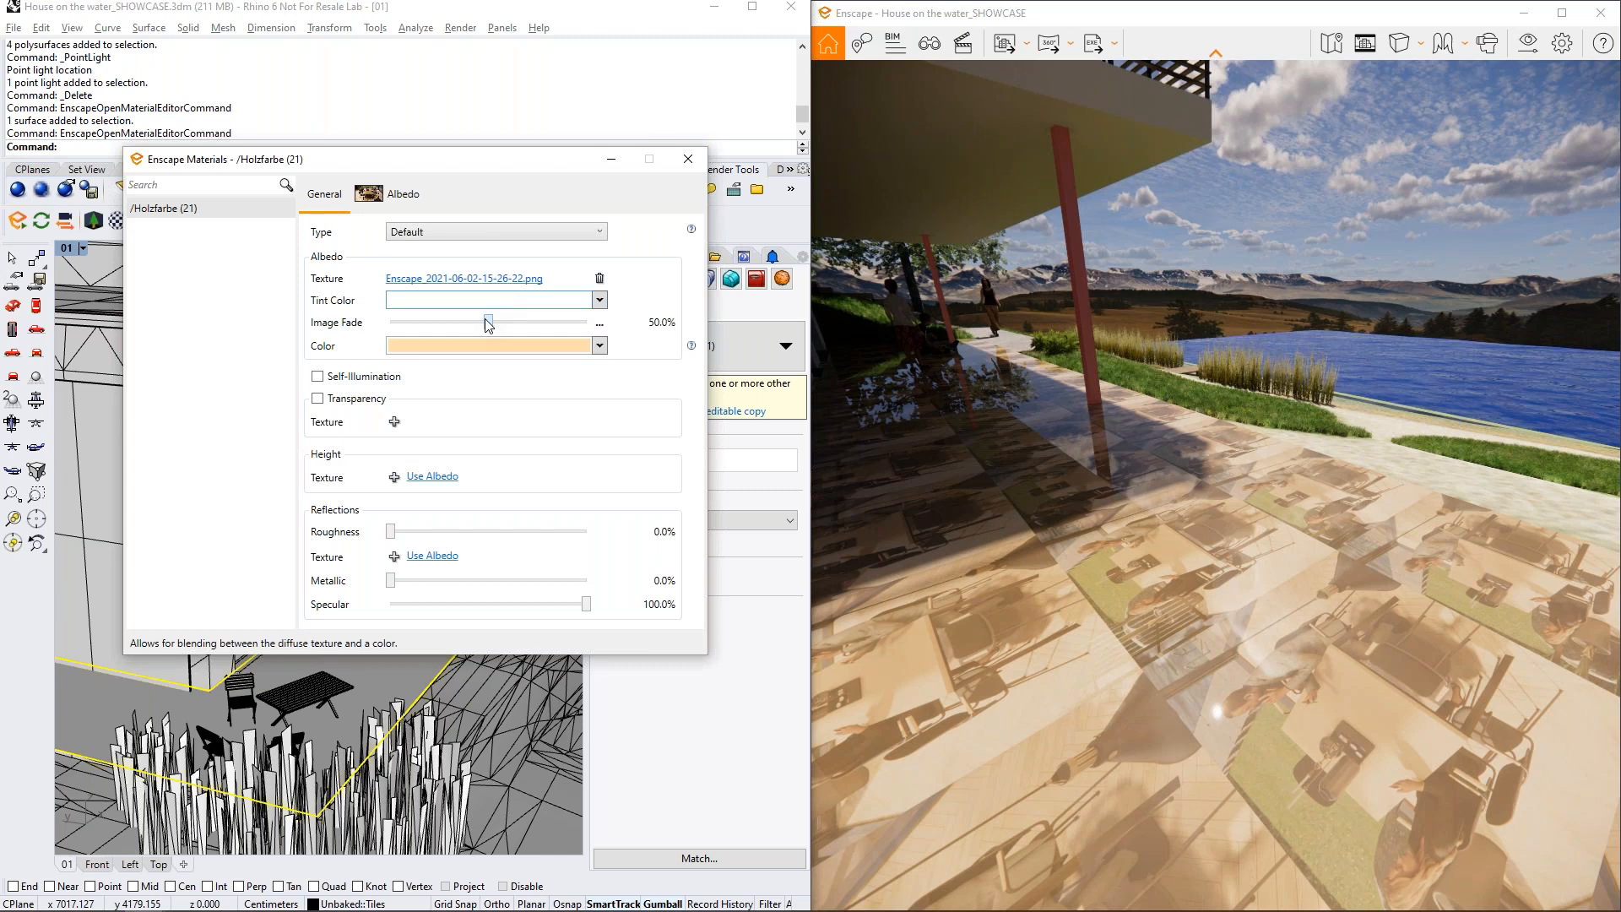
drag(489, 327, 617, 344)
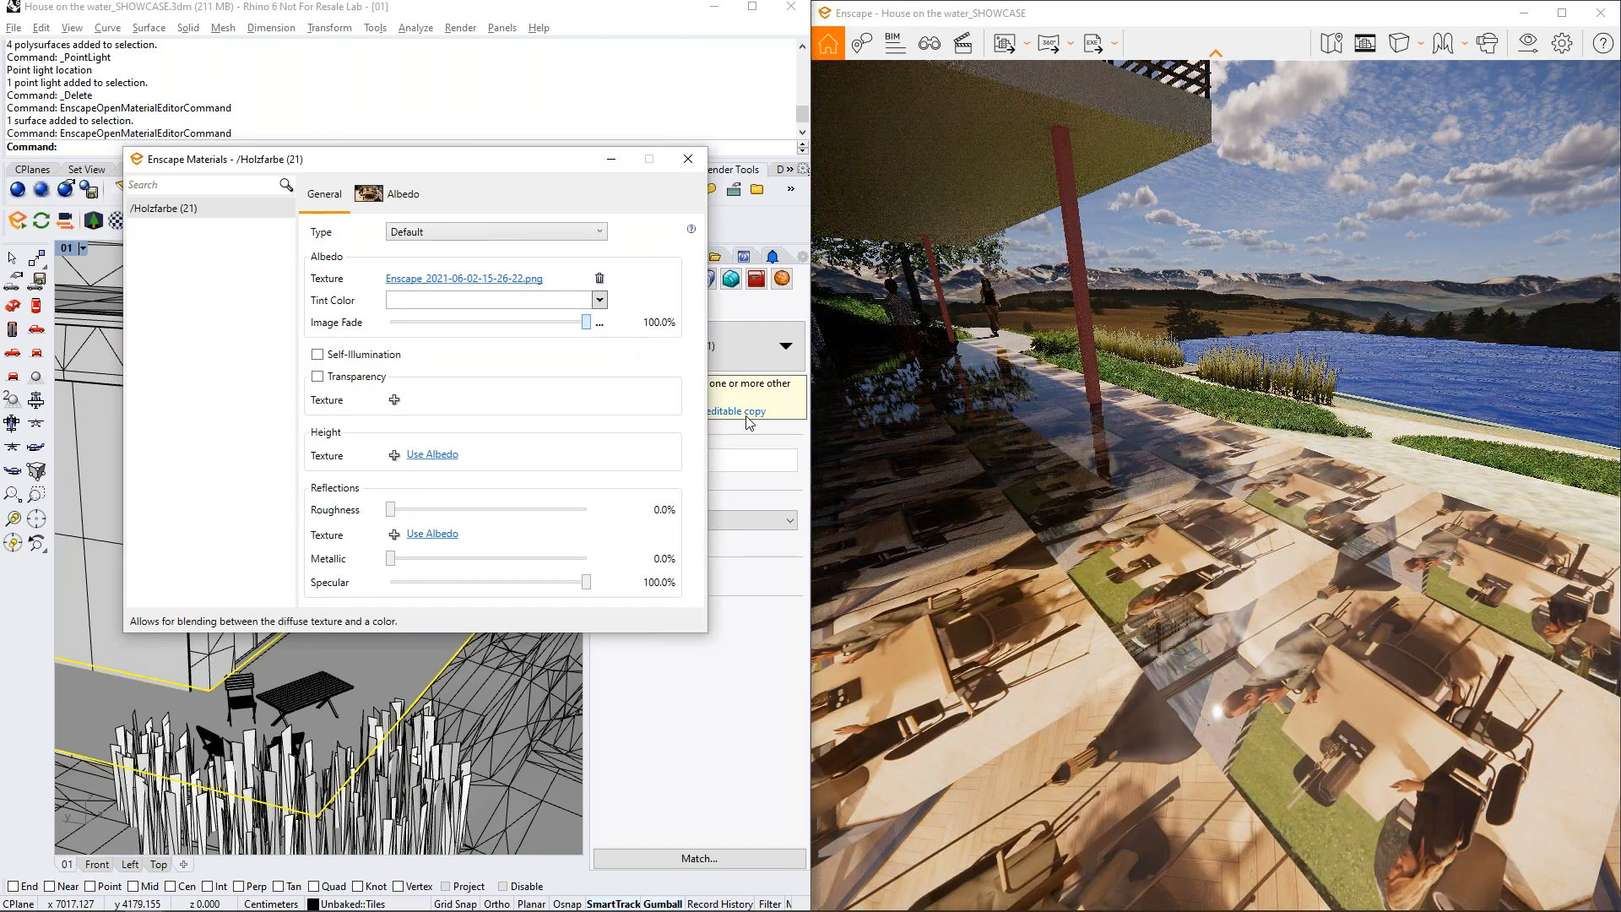
click(1214, 638)
right_drag(1214, 638, 1059, 382)
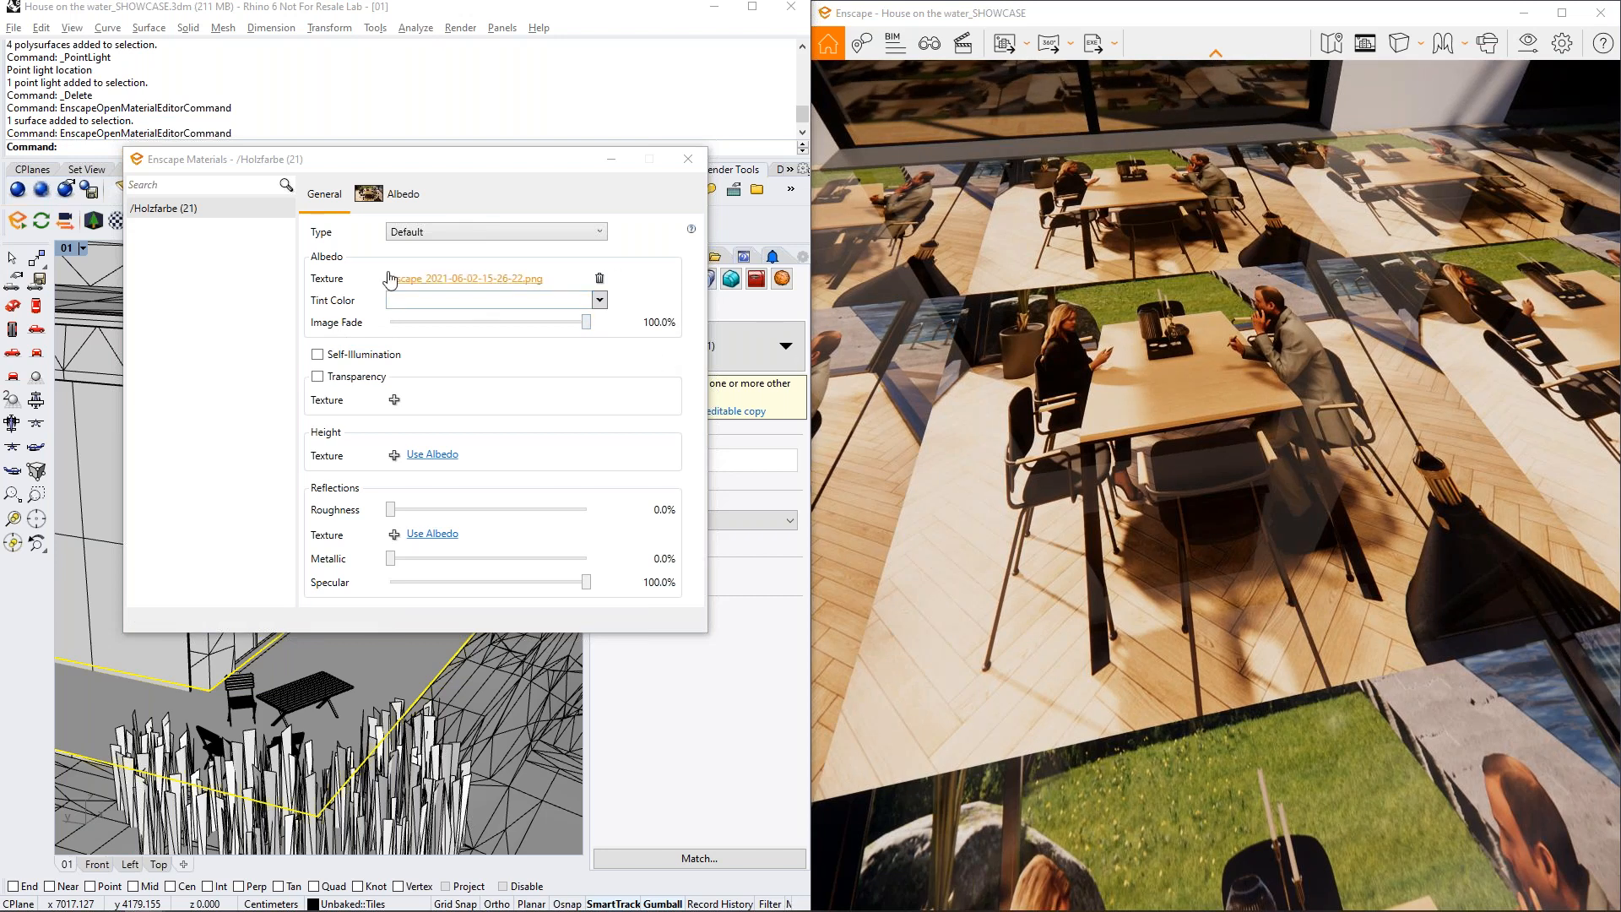
Reduce the albedo image fade to 0% and set the albedo color to red
drag(586, 324, 395, 324)
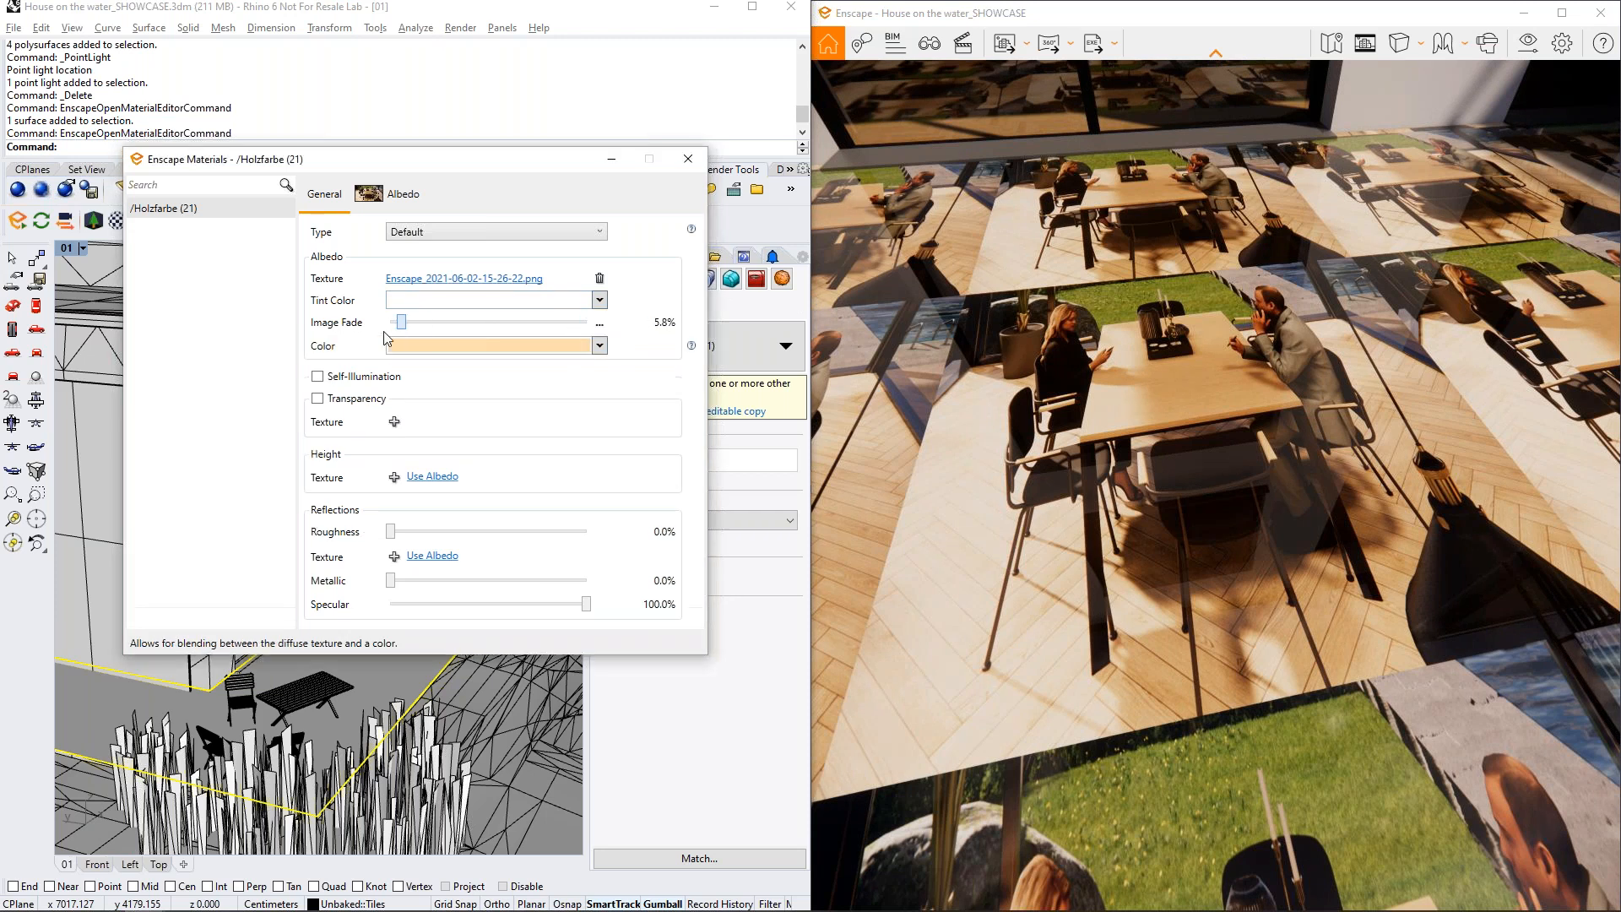
click(599, 346)
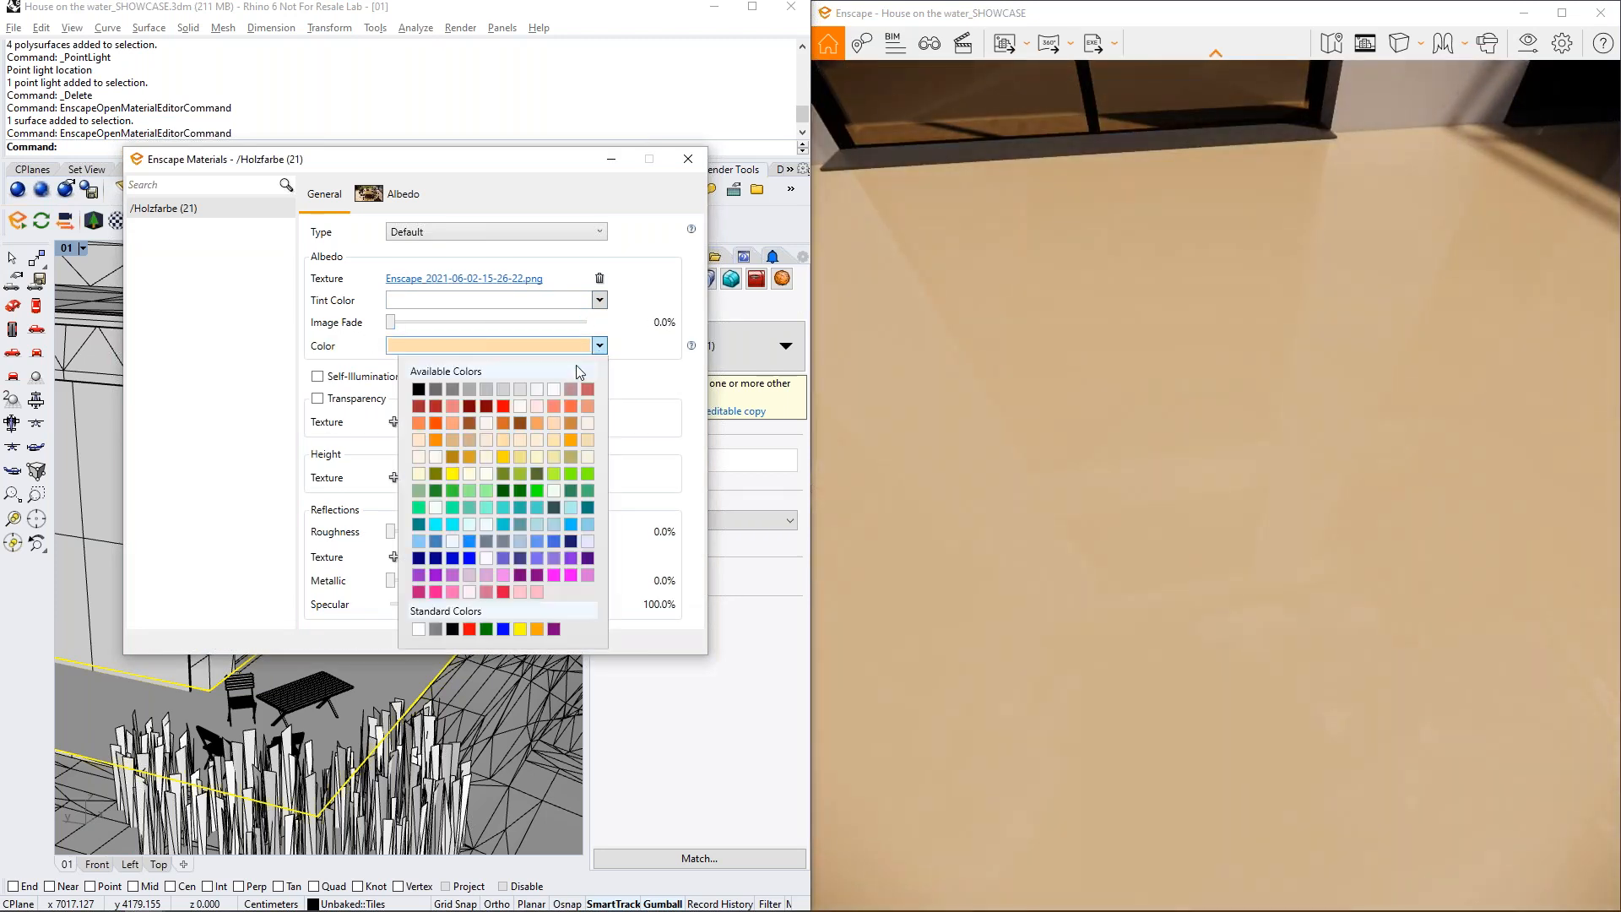
click(510, 422)
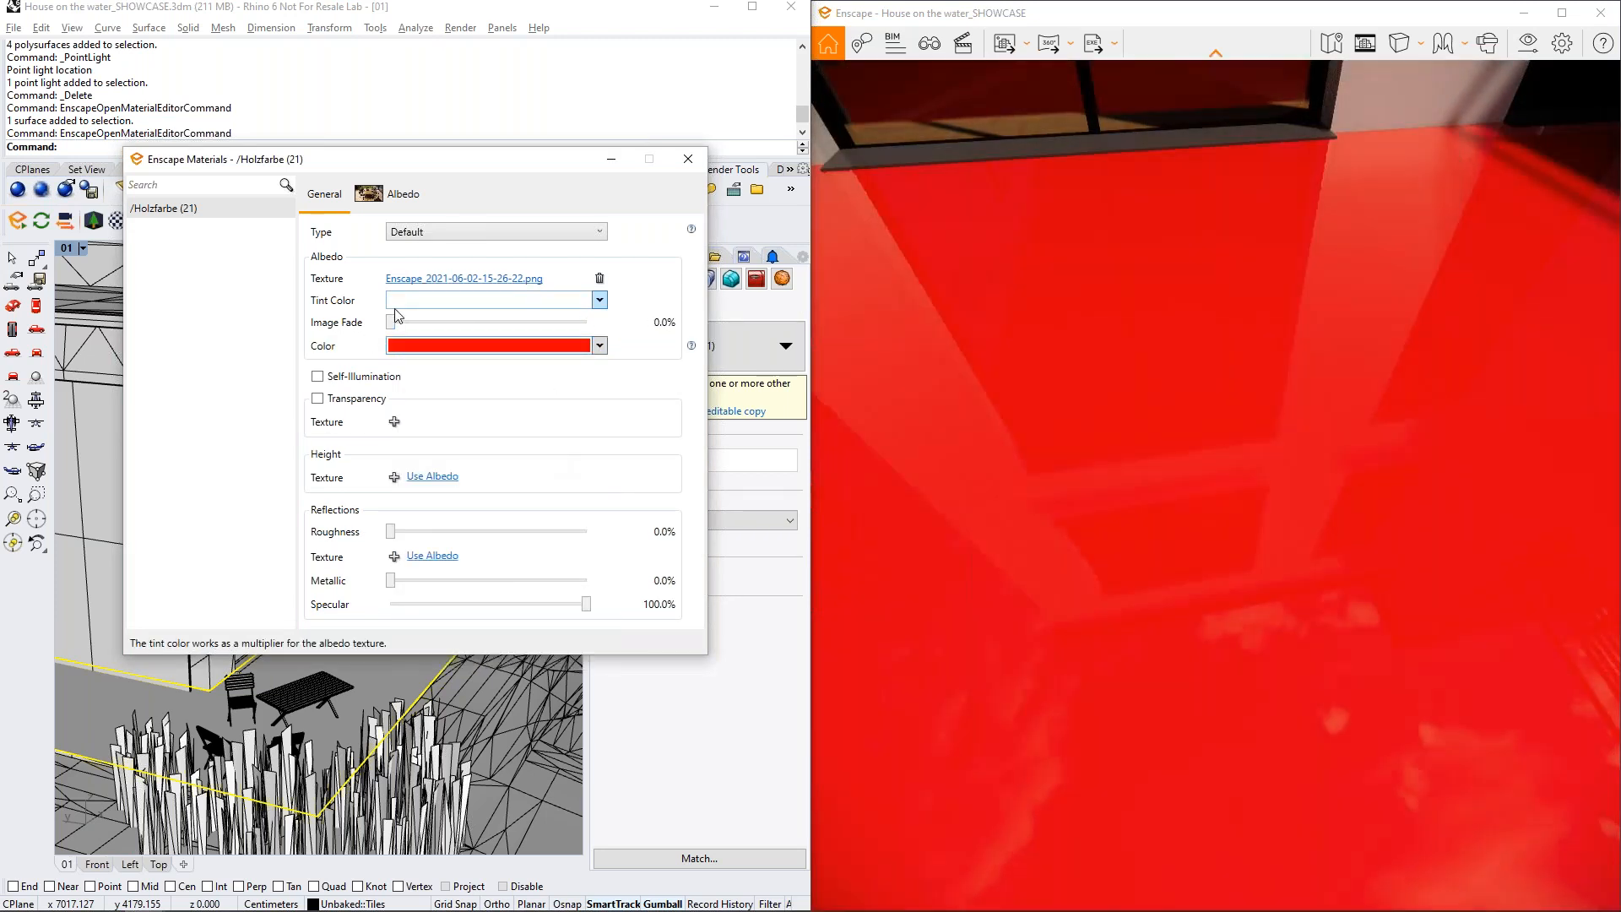
Blend the albedo image at 50.3% fade with a light blue albedo color and check the floor in Enscape
drag(391, 324, 488, 324)
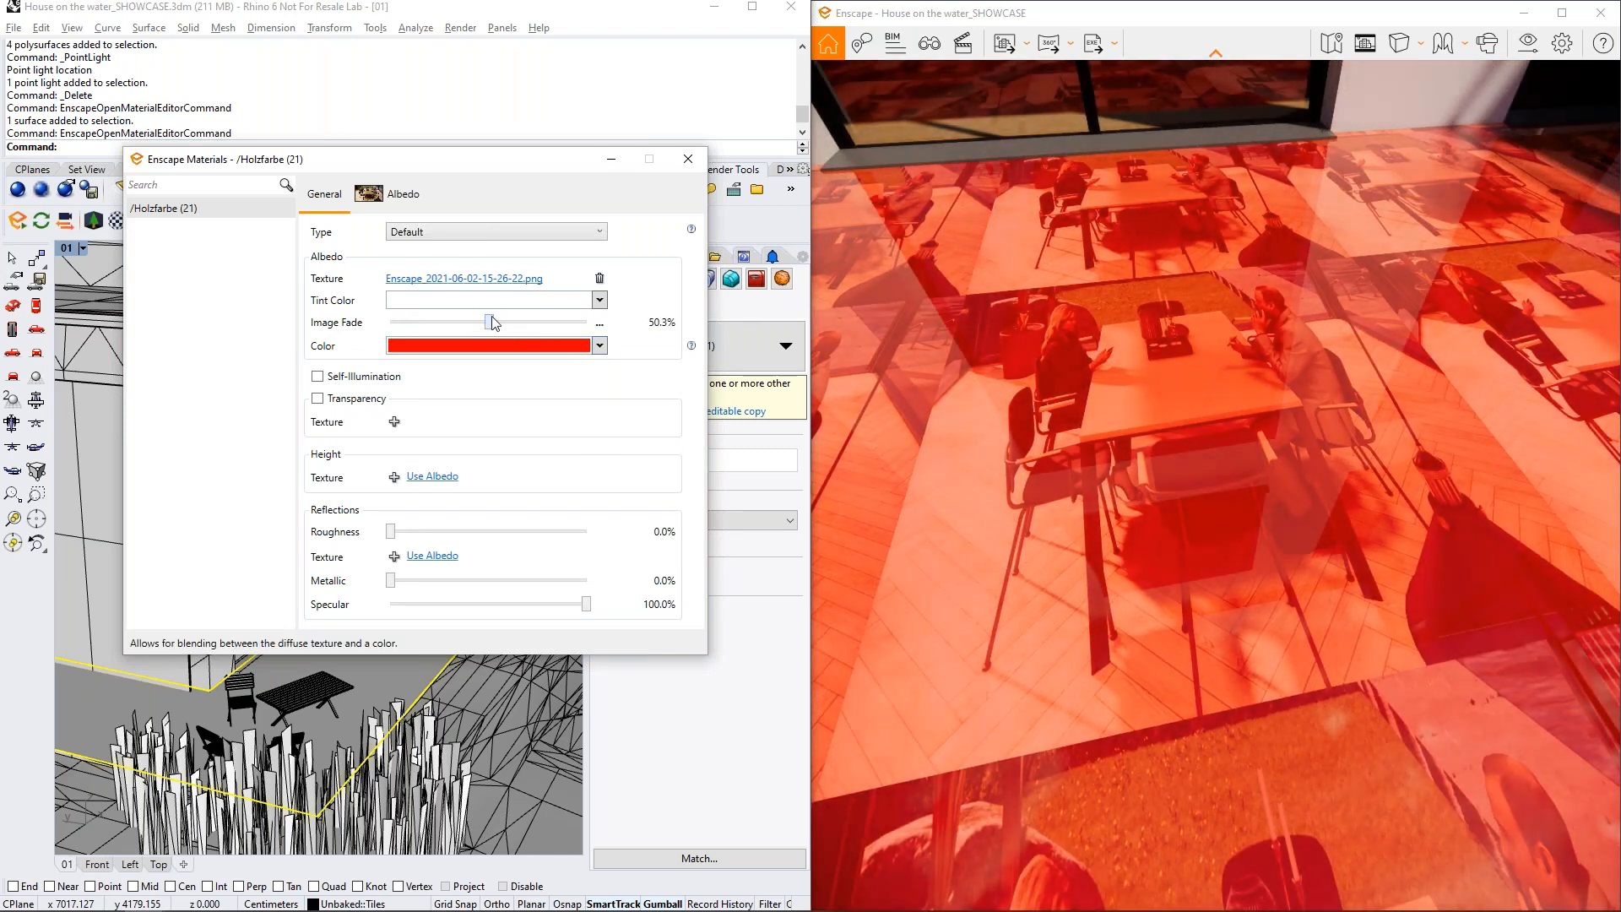
click(599, 345)
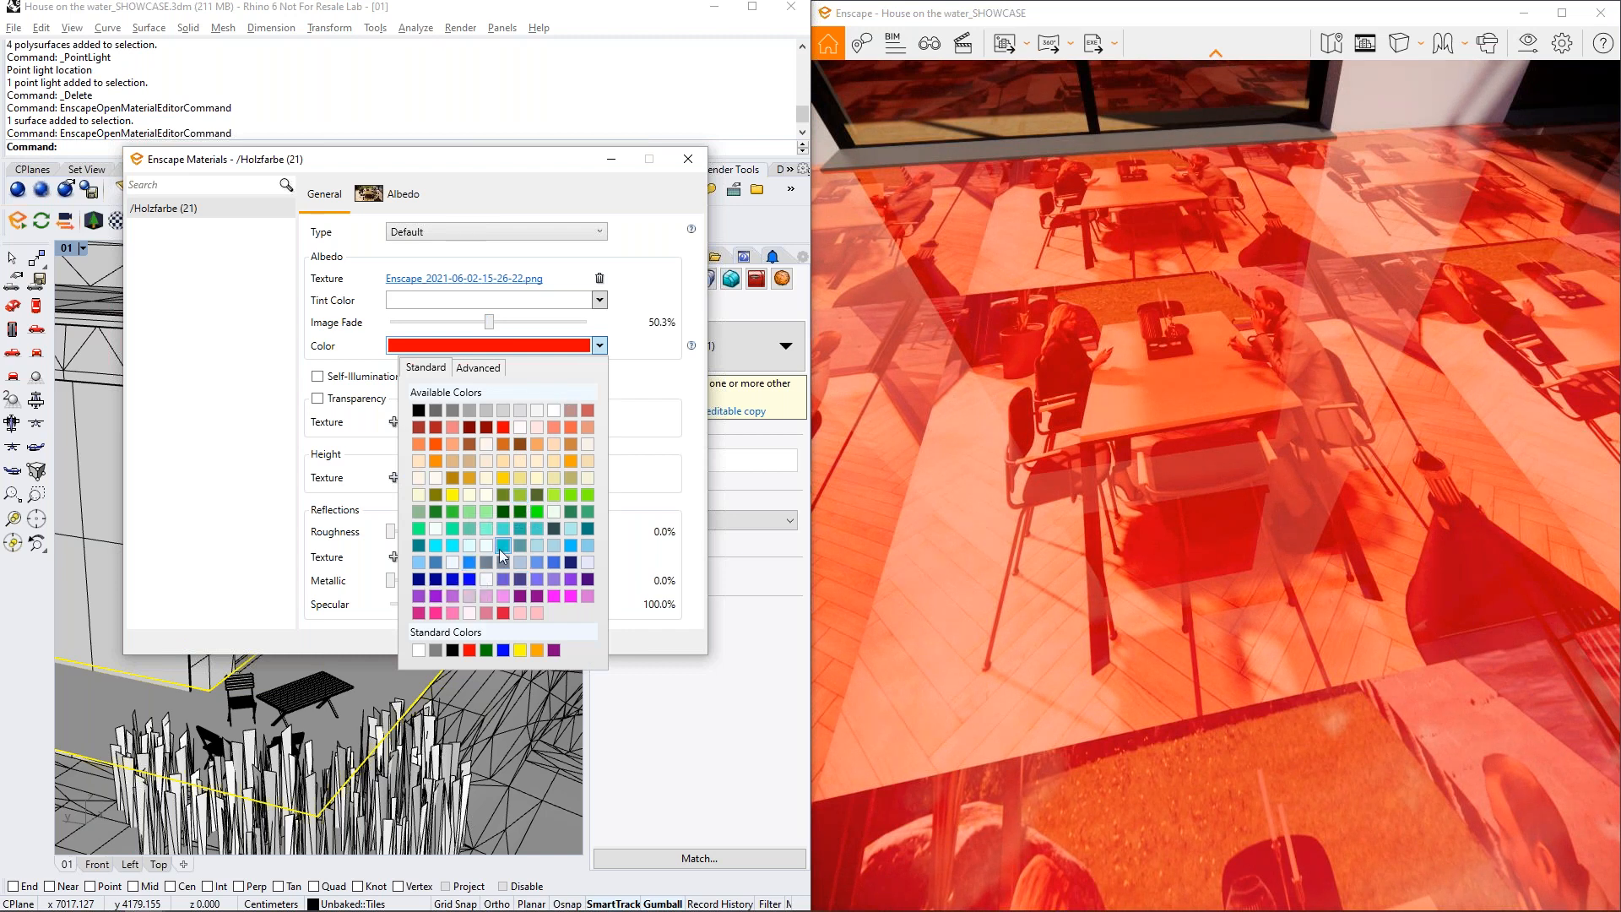
click(535, 546)
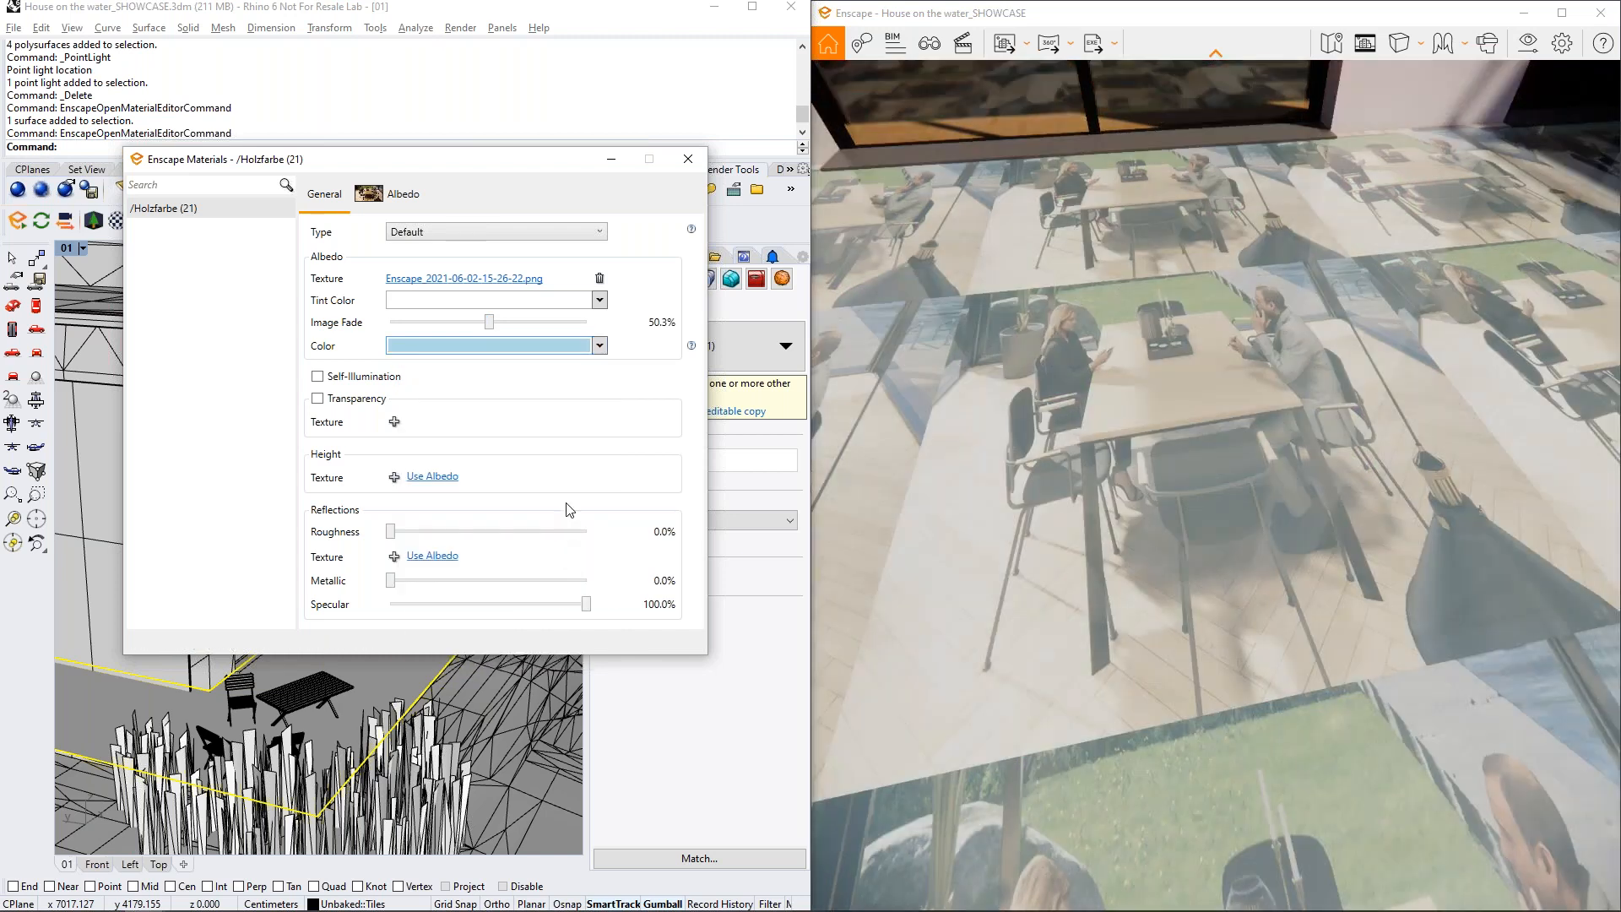
right_drag(918, 508, 384, 150)
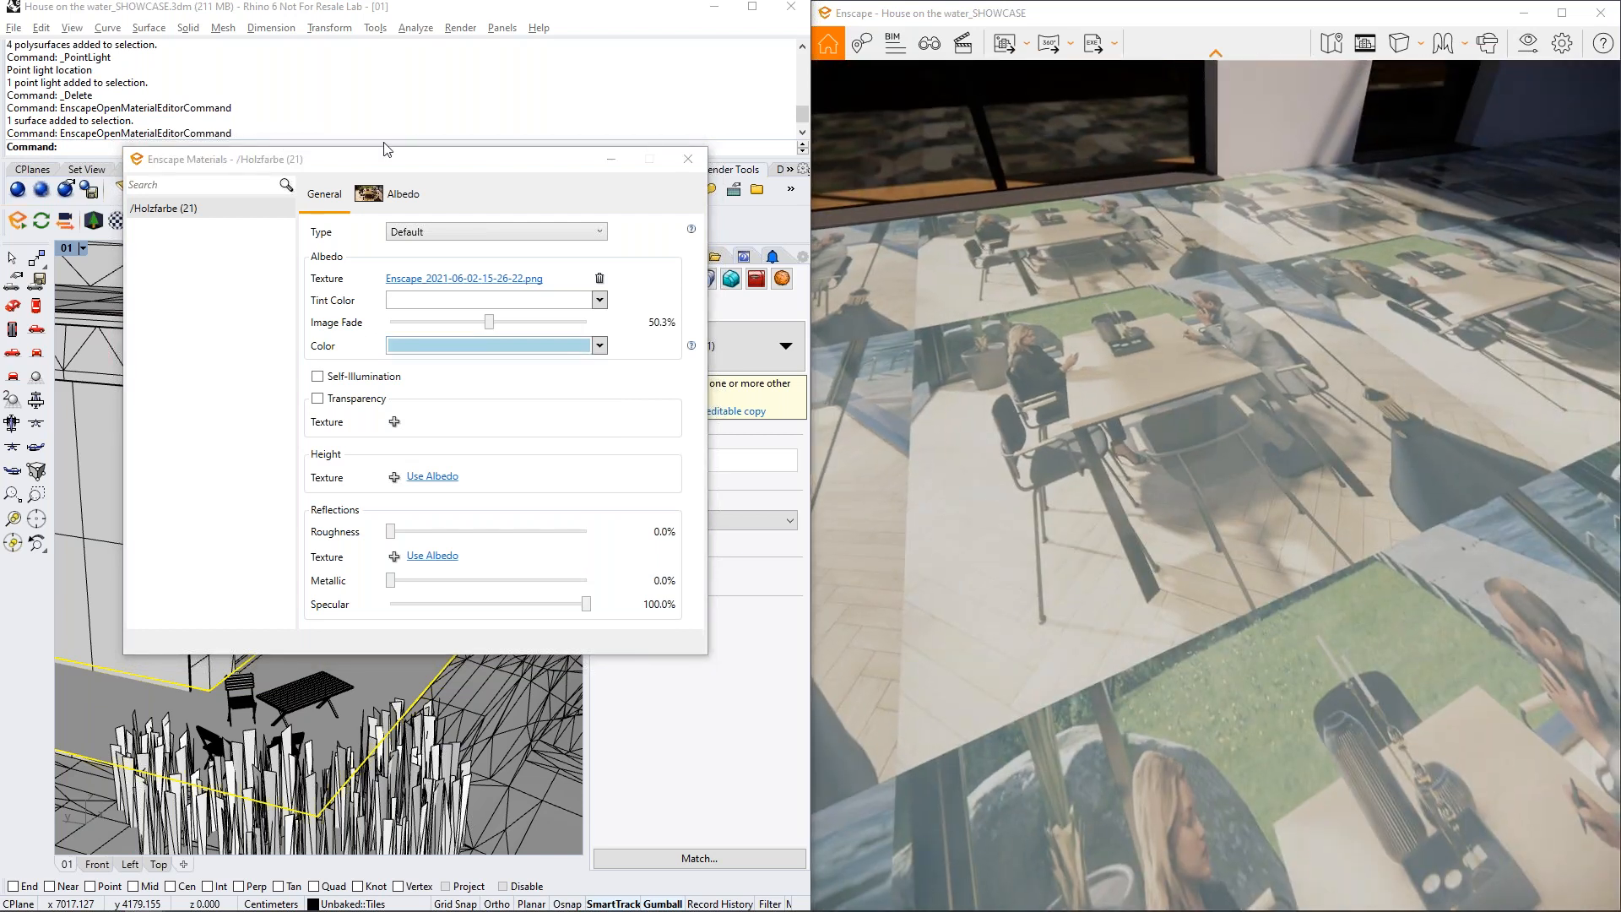
Try bright green and then chocolate orange as the albedo texture's tint color
click(198, 207)
click(535, 301)
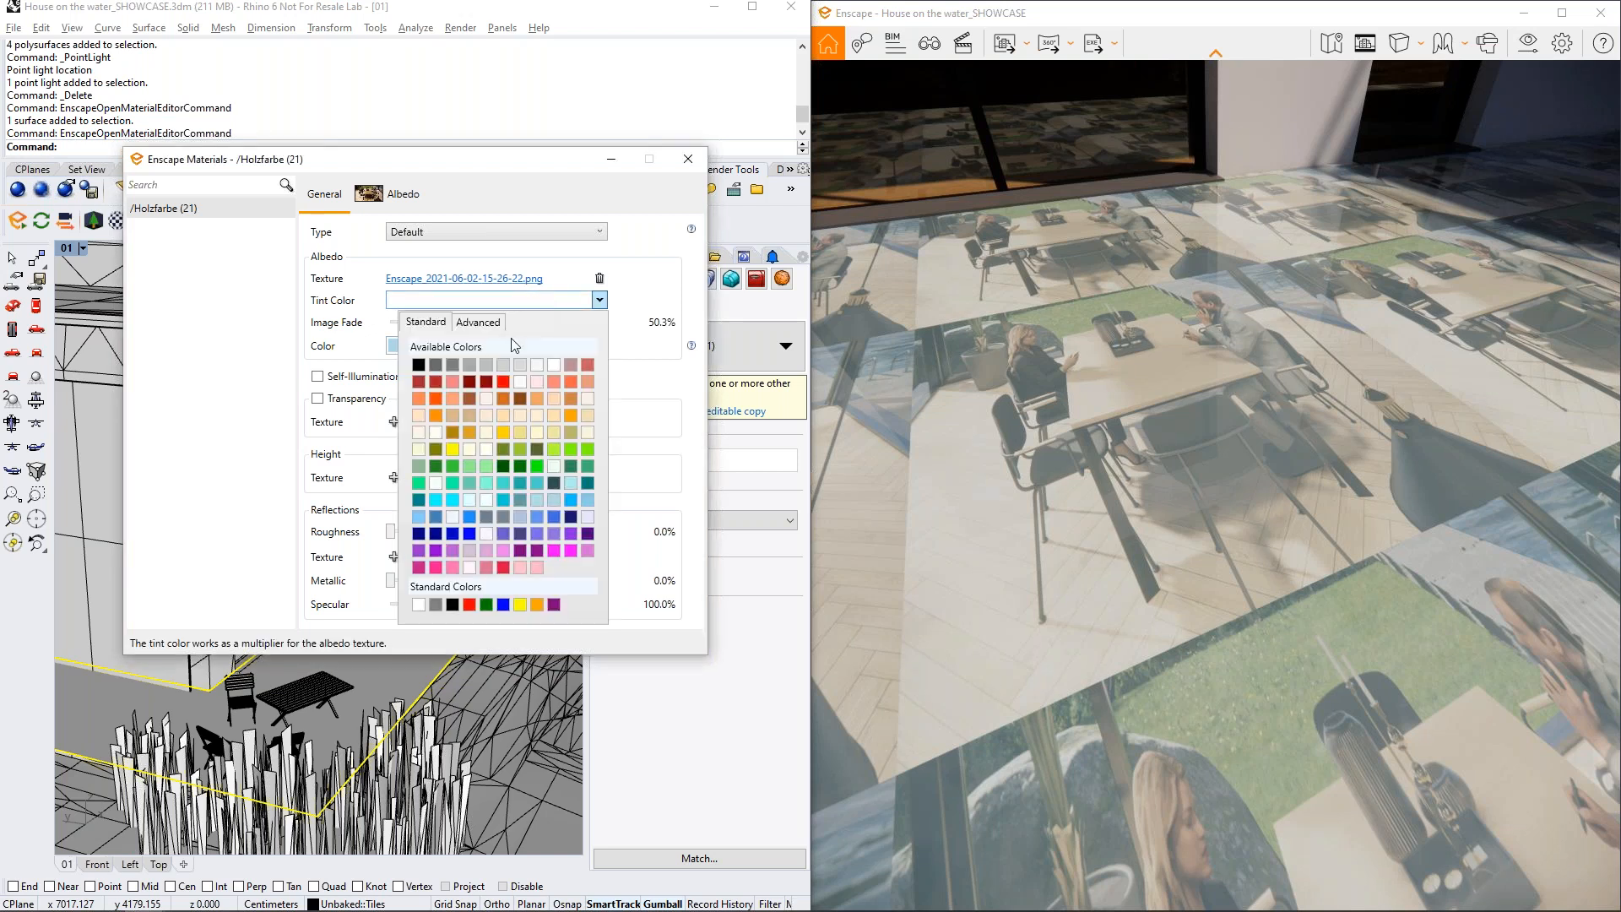
click(570, 448)
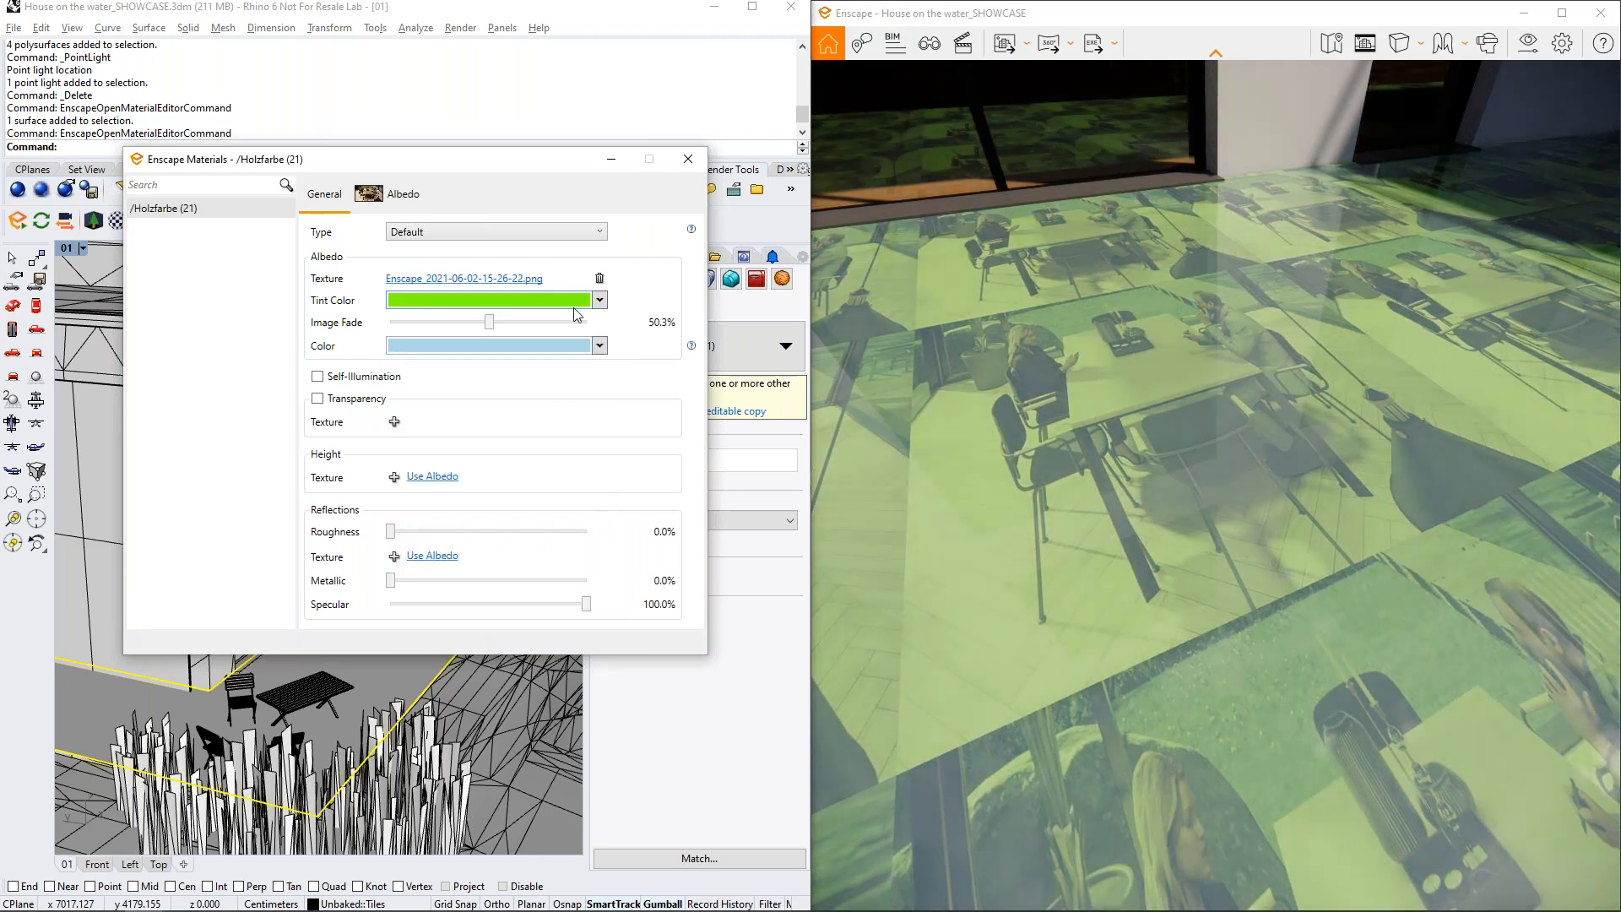
click(599, 300)
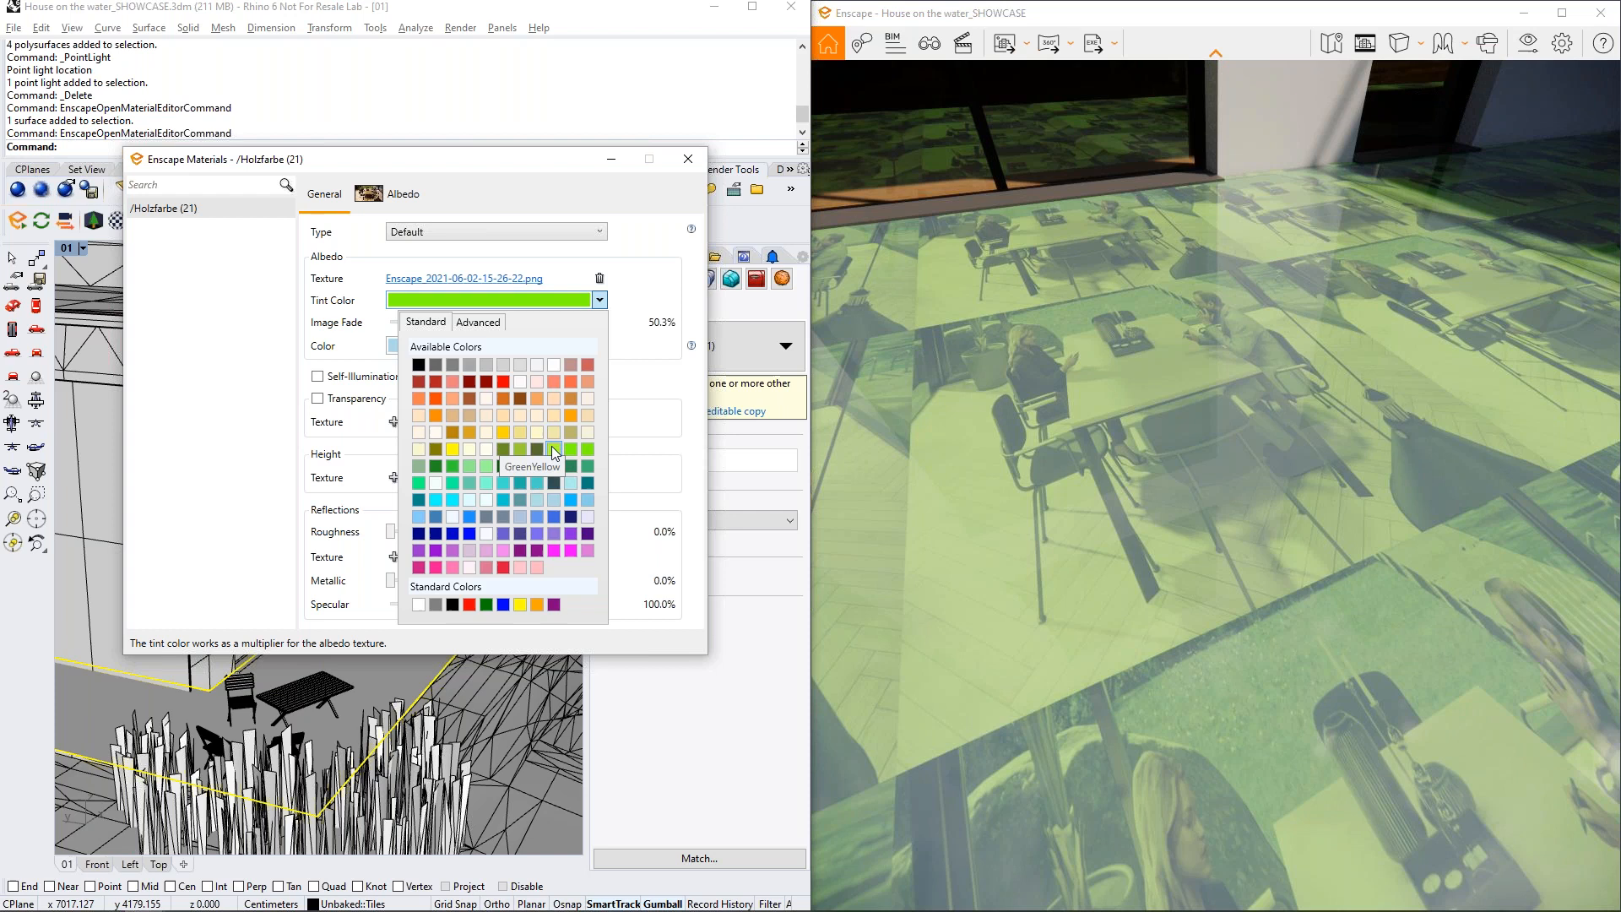
click(505, 405)
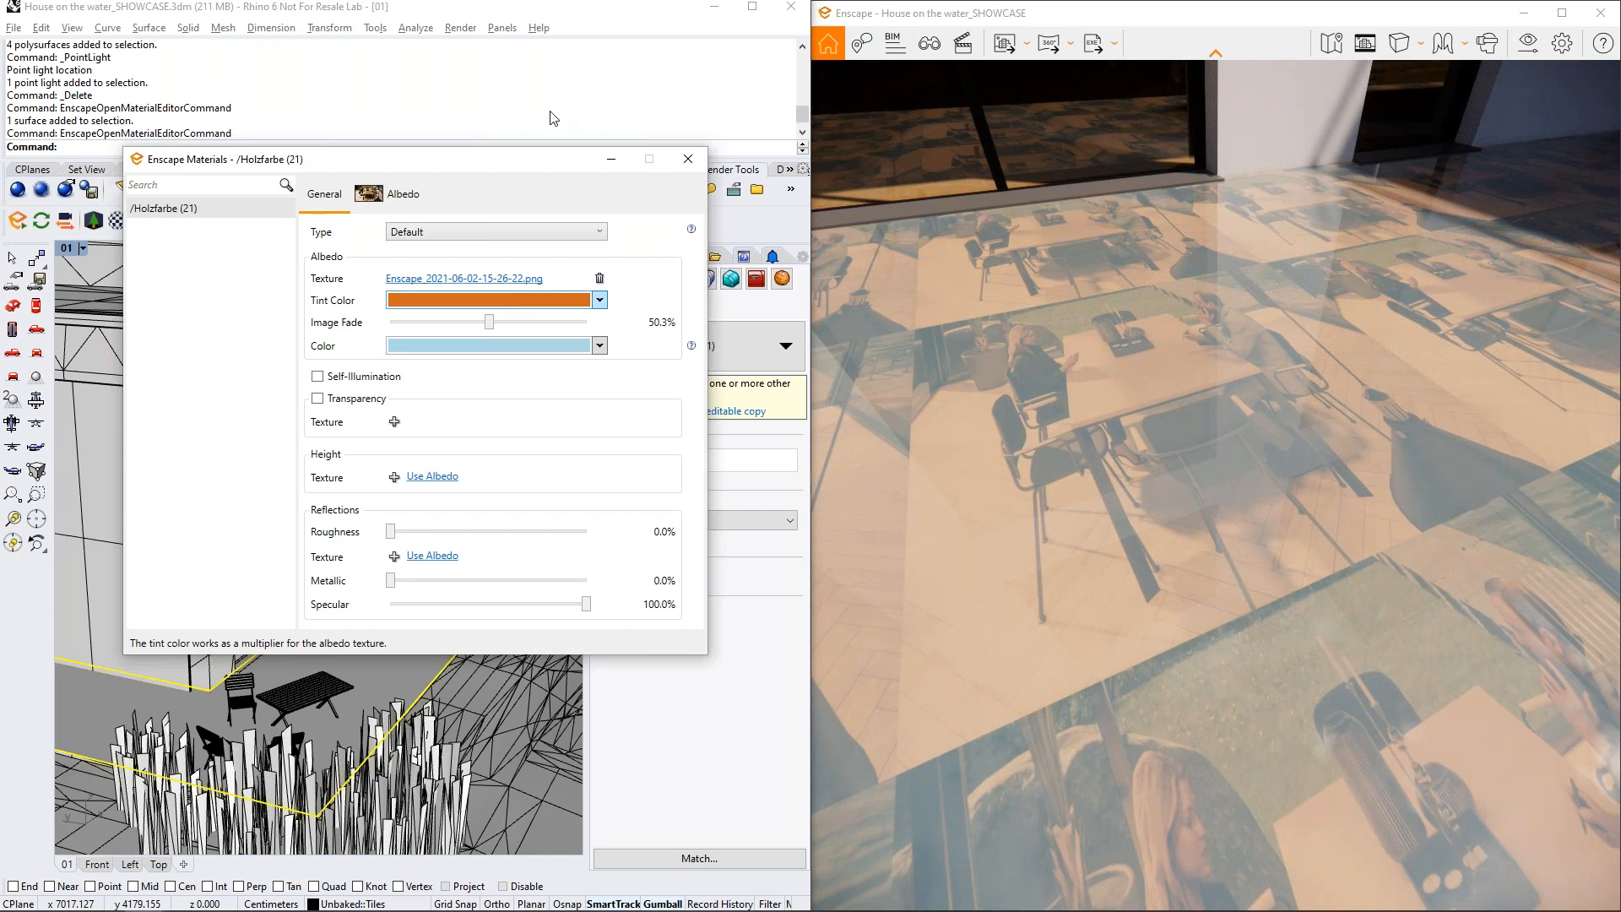
click(599, 301)
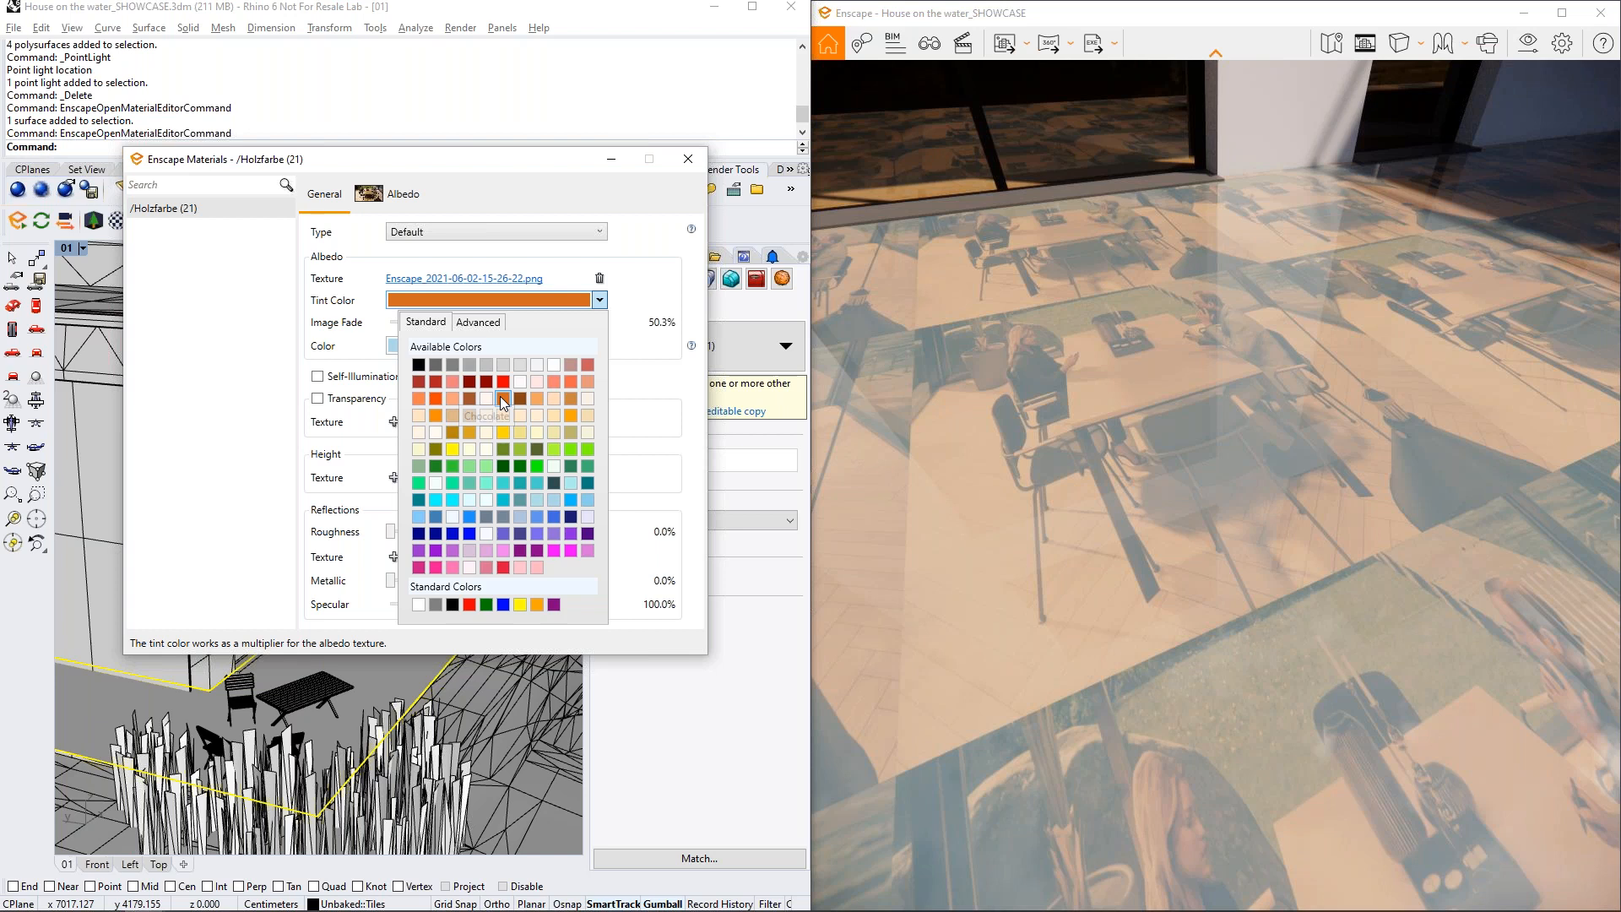
click(503, 399)
Try coral orange and then a pale cream as the albedo texture's tint color
click(599, 300)
click(575, 383)
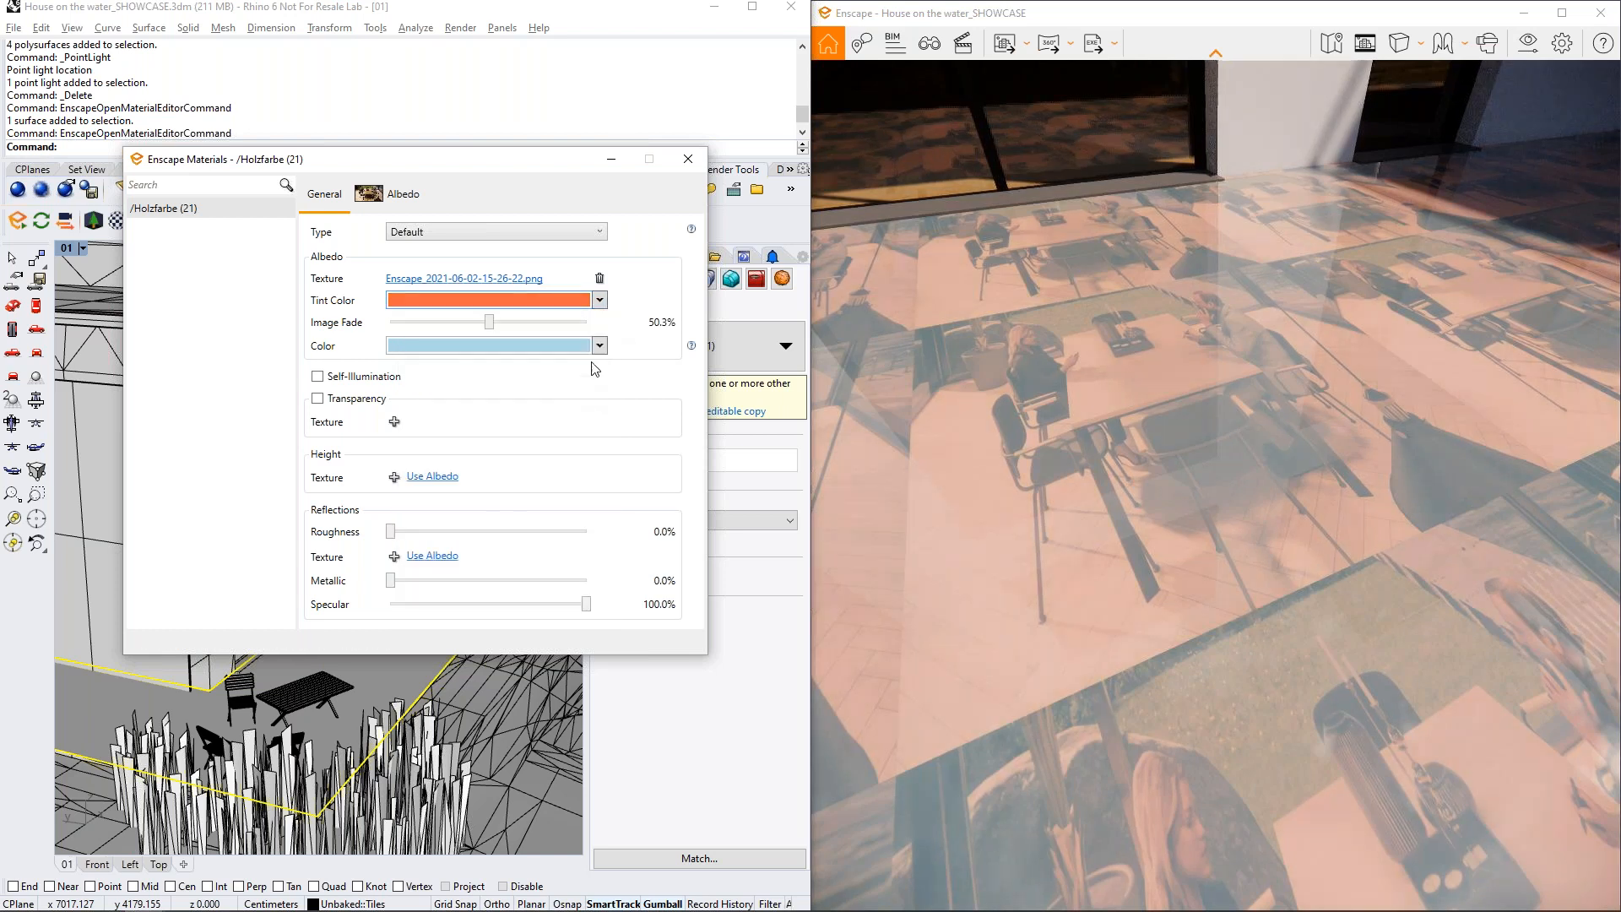
click(598, 300)
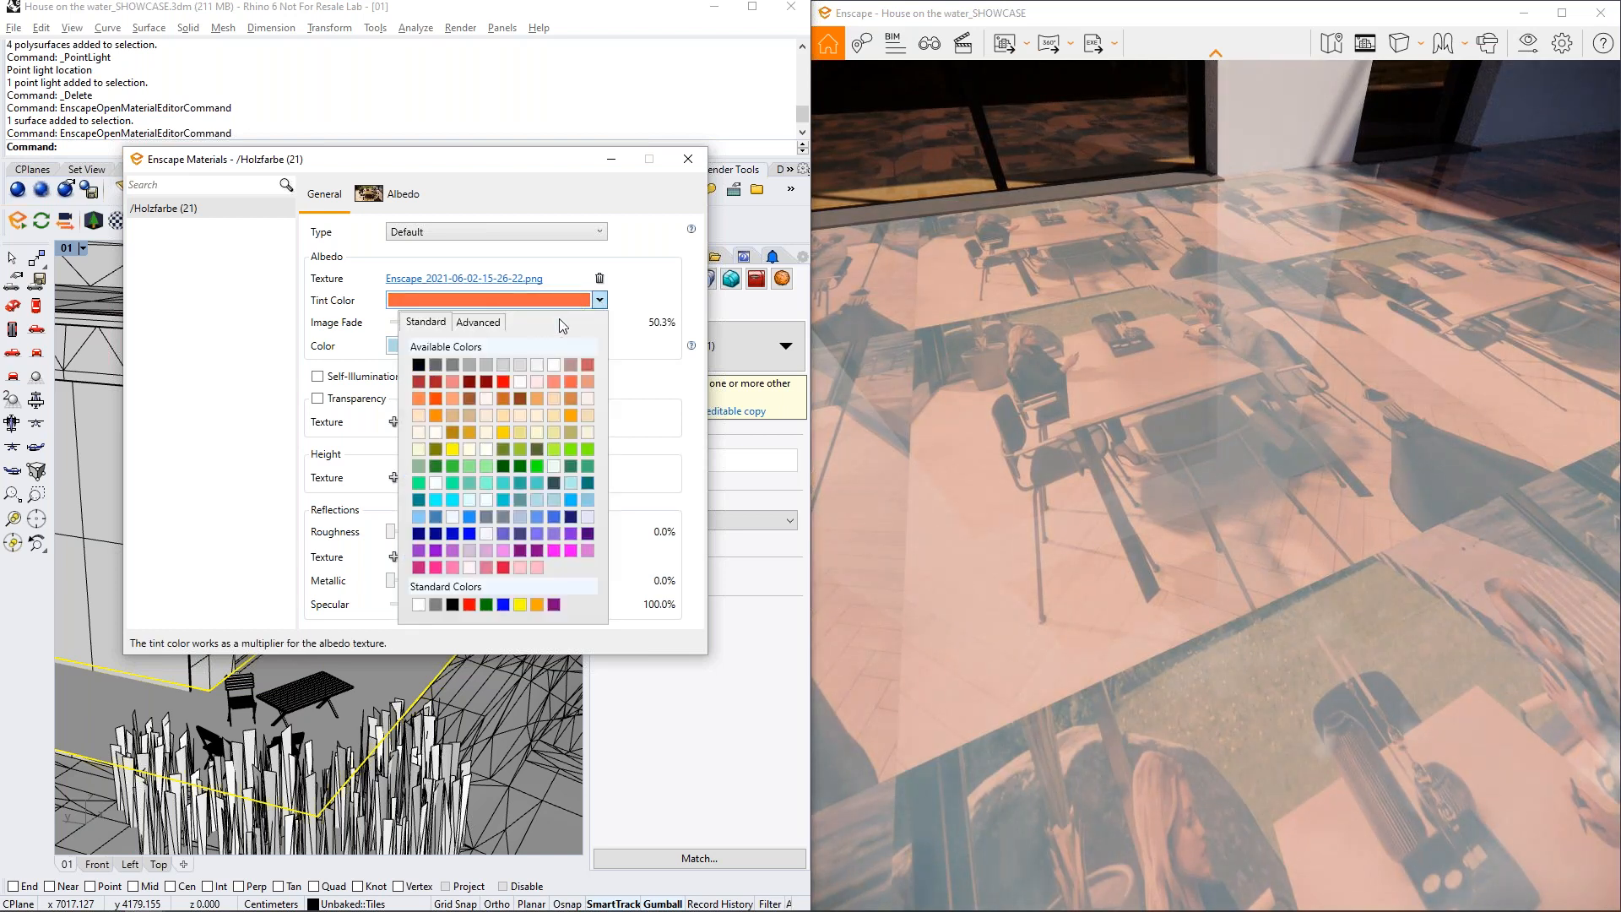
click(488, 413)
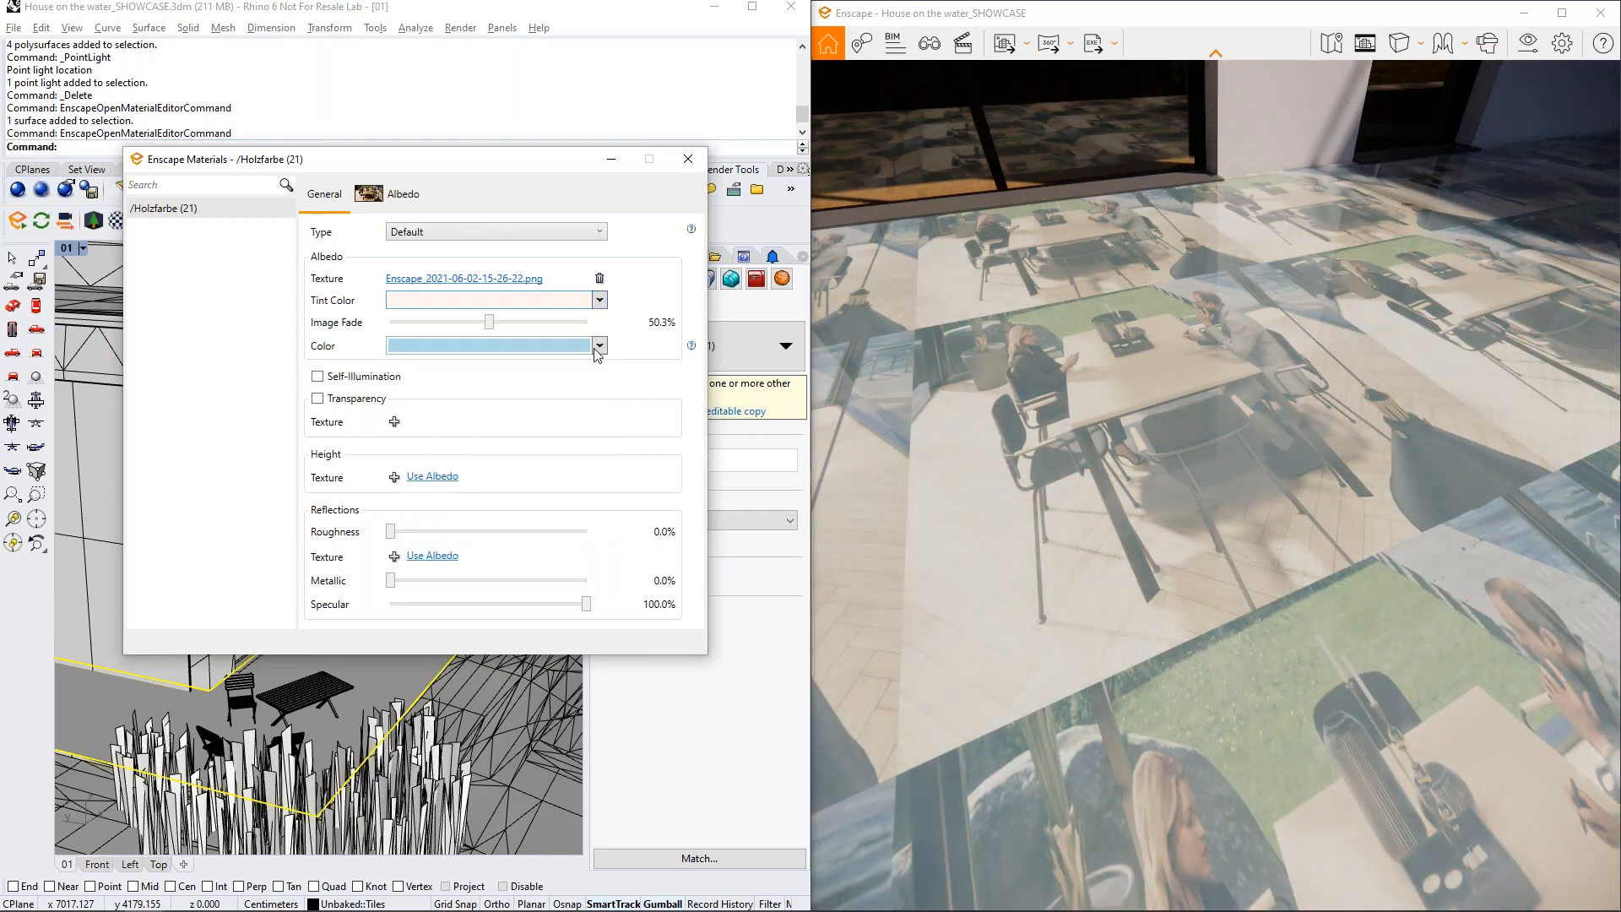
Set the albedo image fade to 100% and the tint color to white, checking the floor in Enscape
click(495, 322)
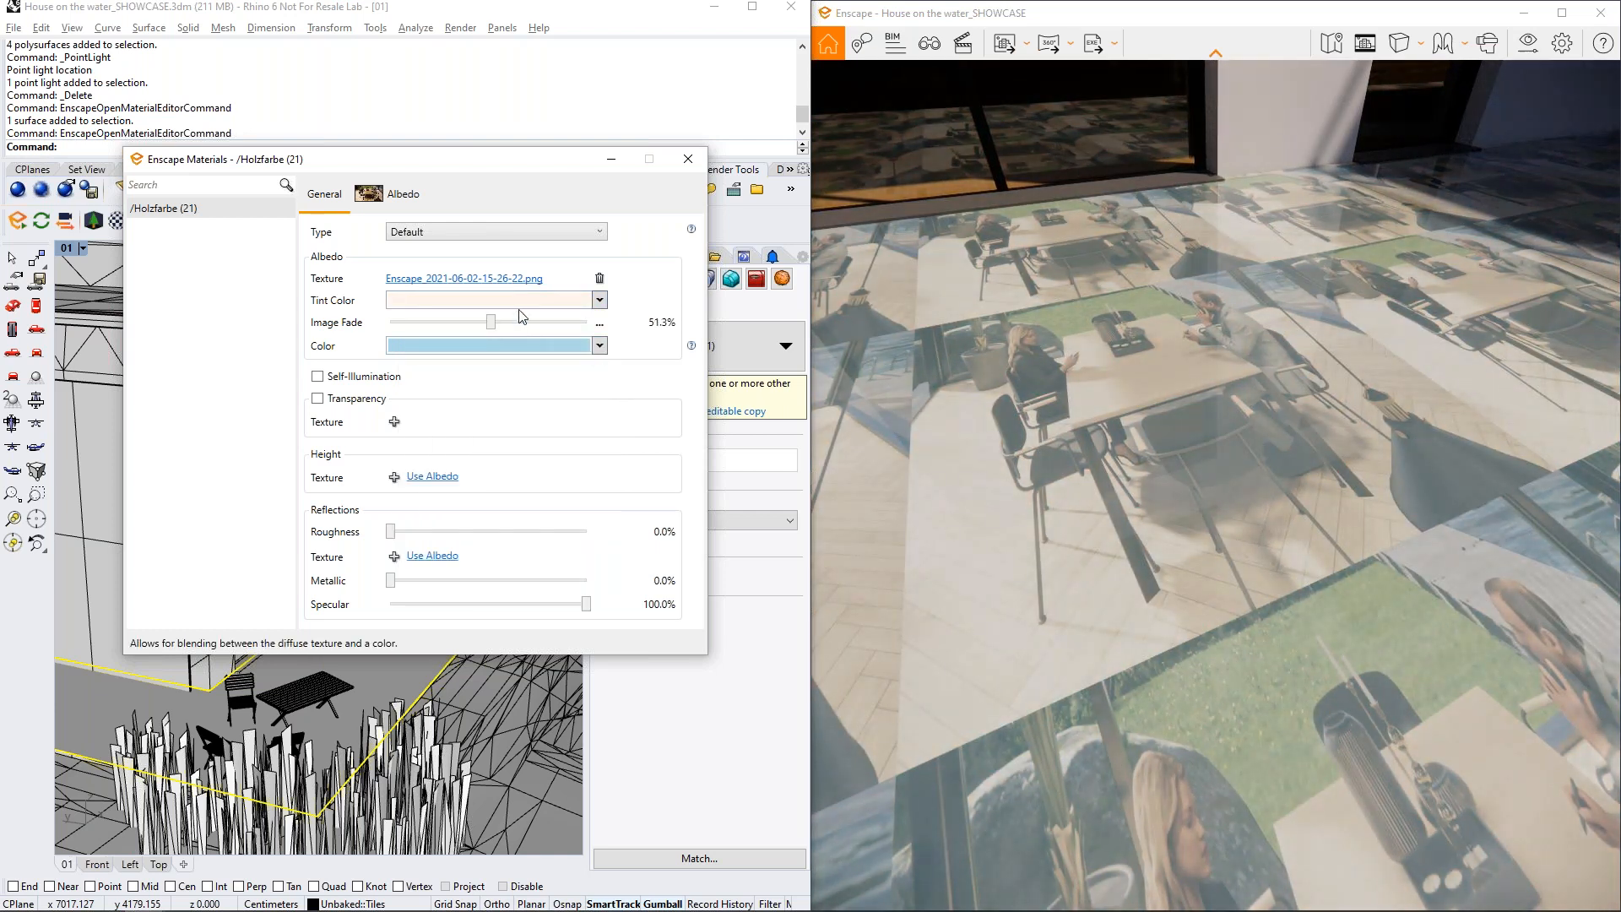
drag(492, 321, 609, 317)
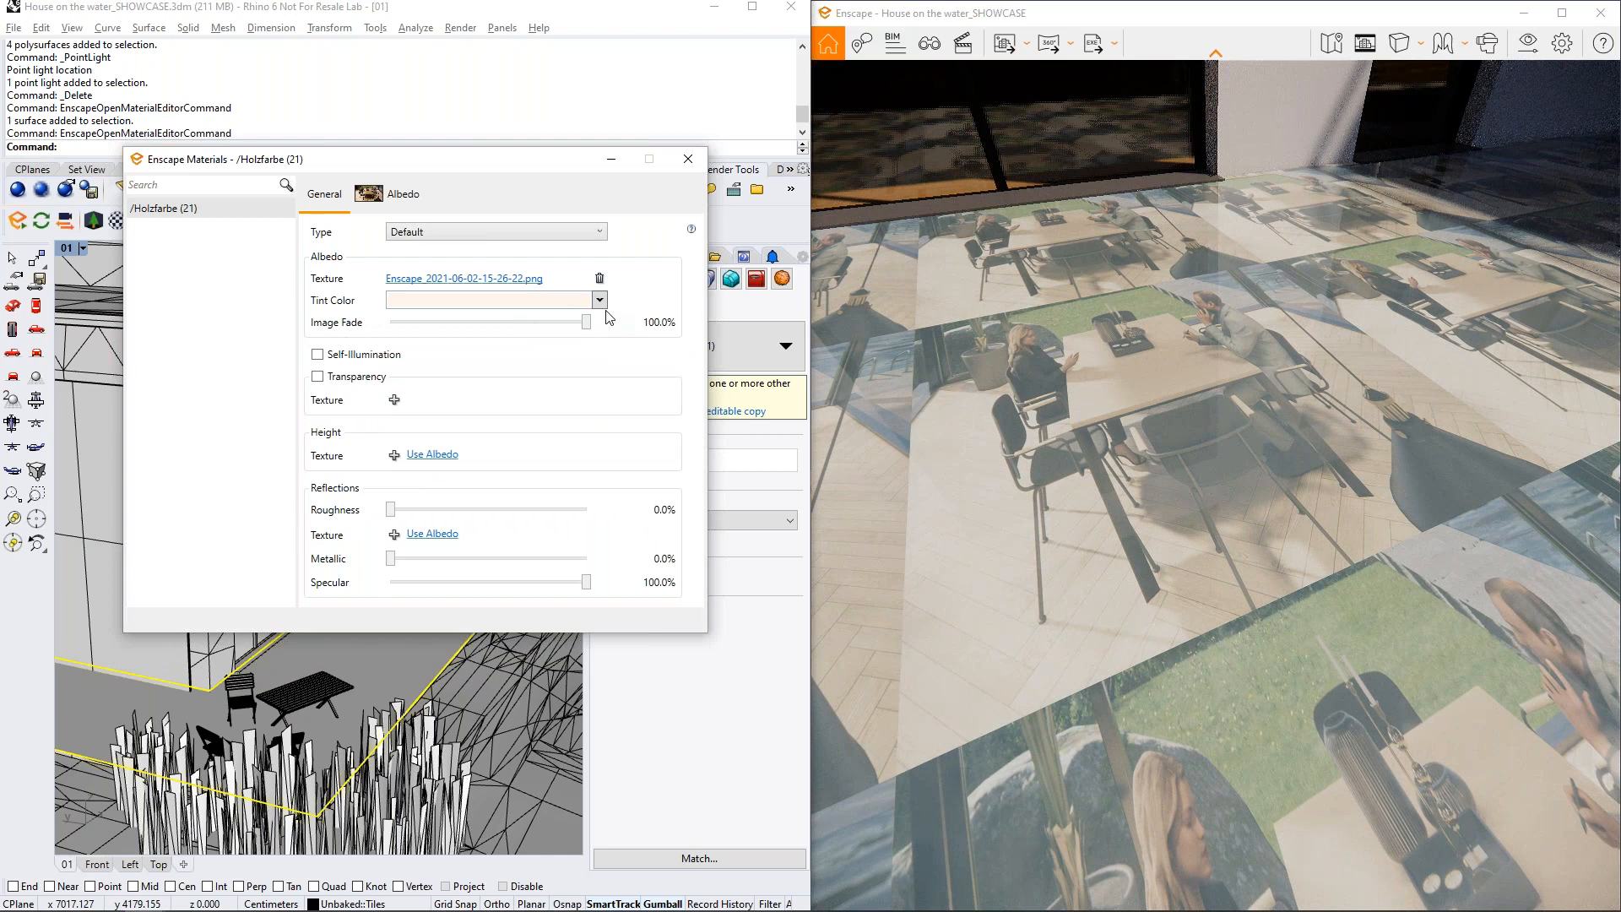
click(598, 301)
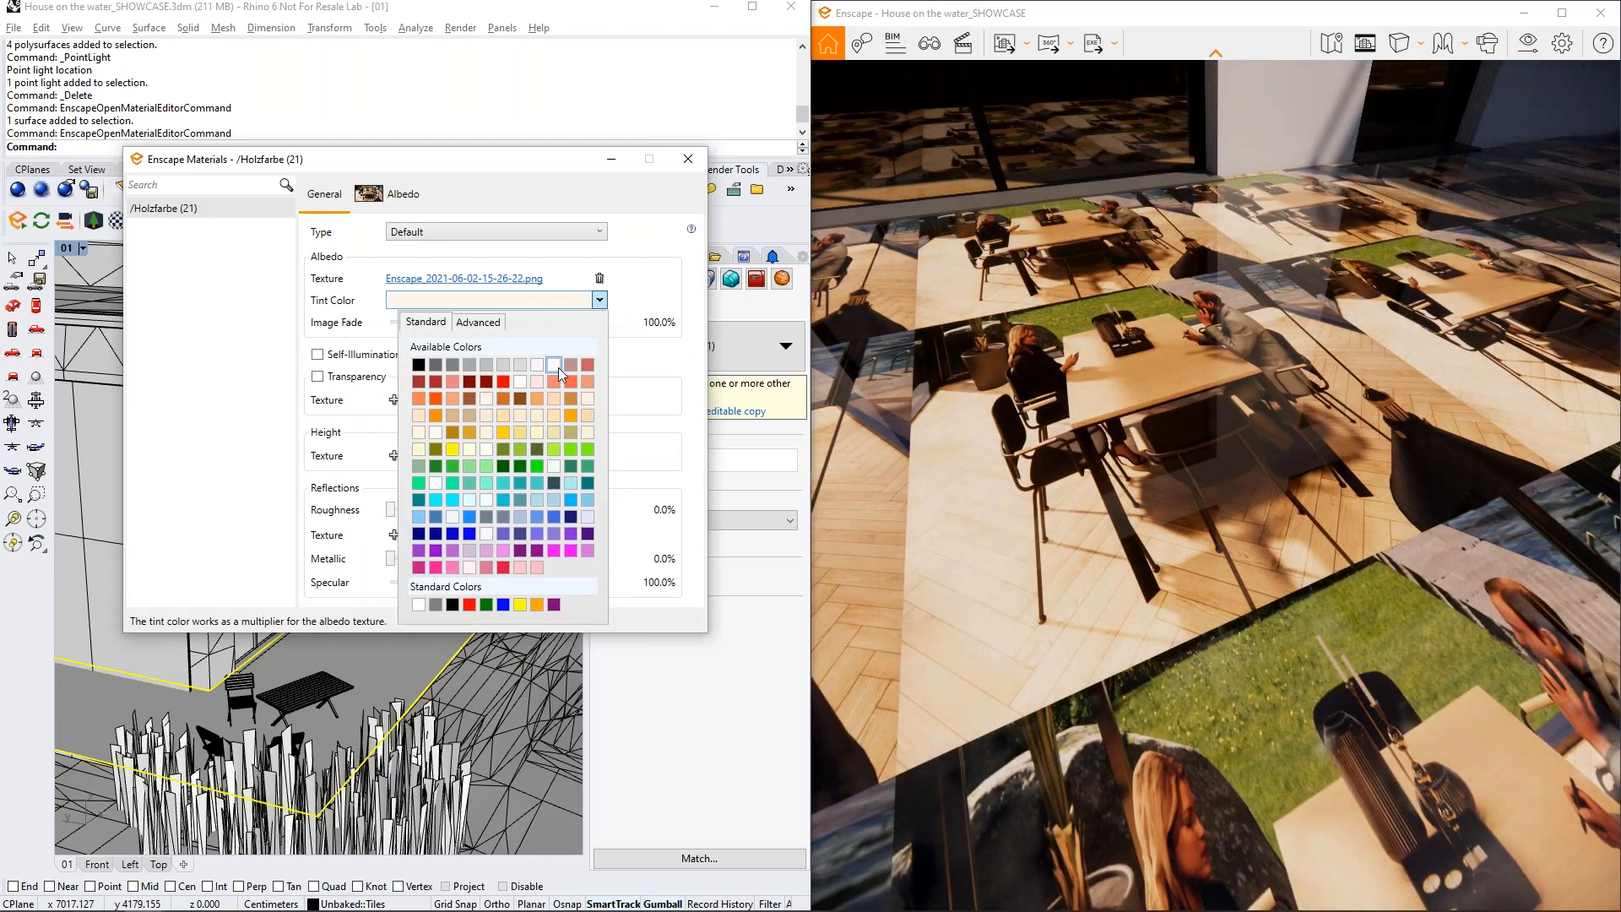
click(559, 367)
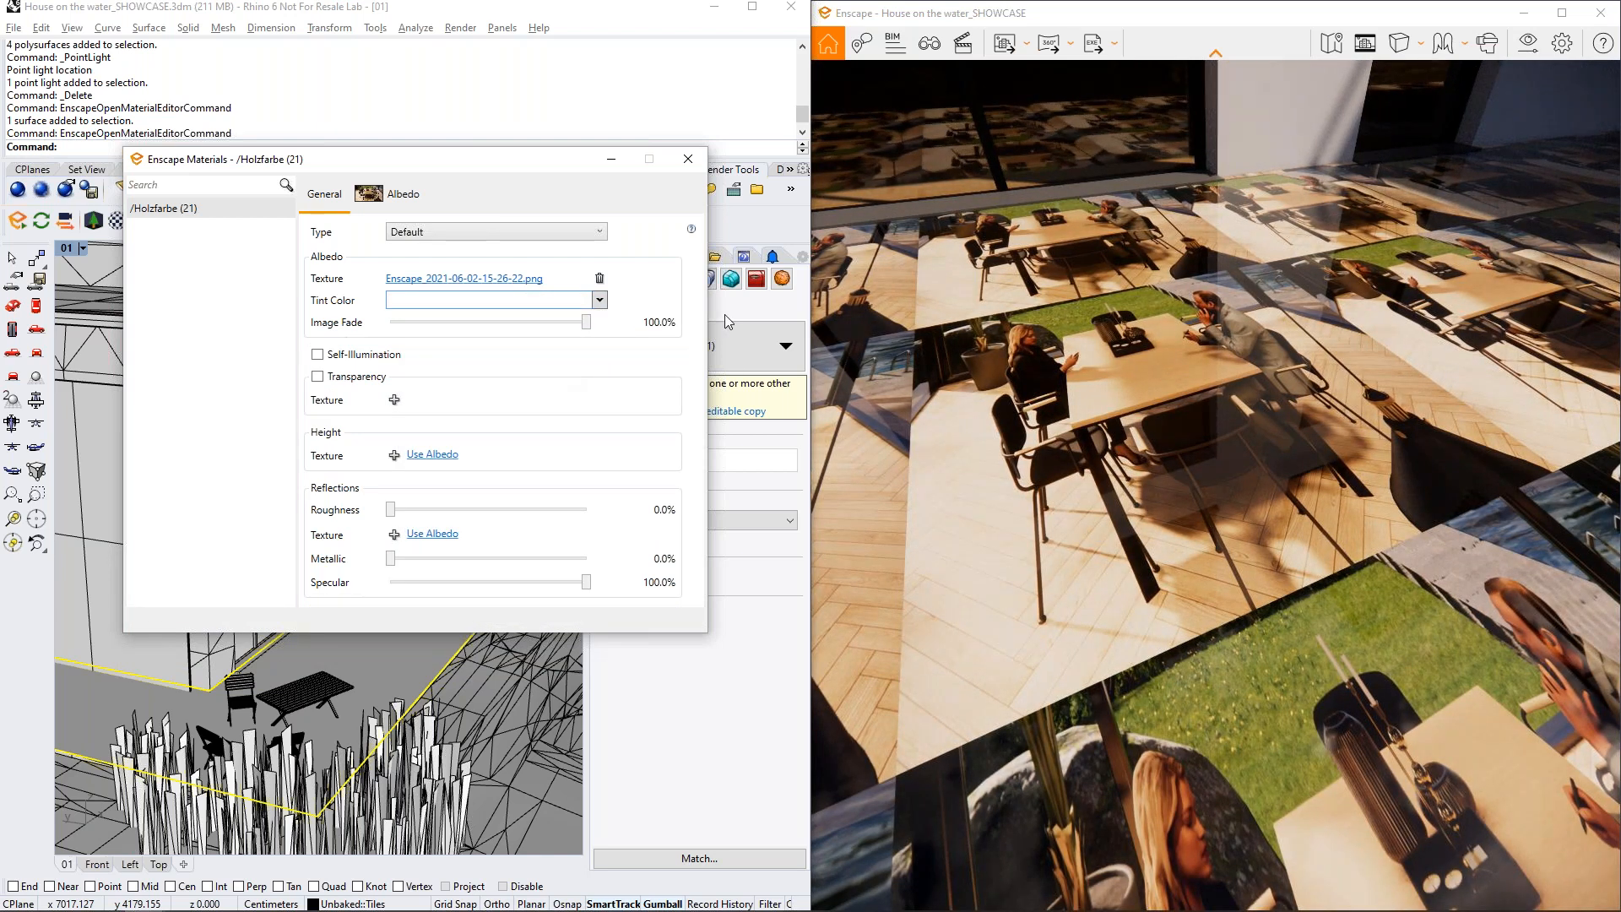
mouse_move(1136, 552)
right_down()
mouse_move(1170, 531)
mouse_move(1127, 525)
right_up()
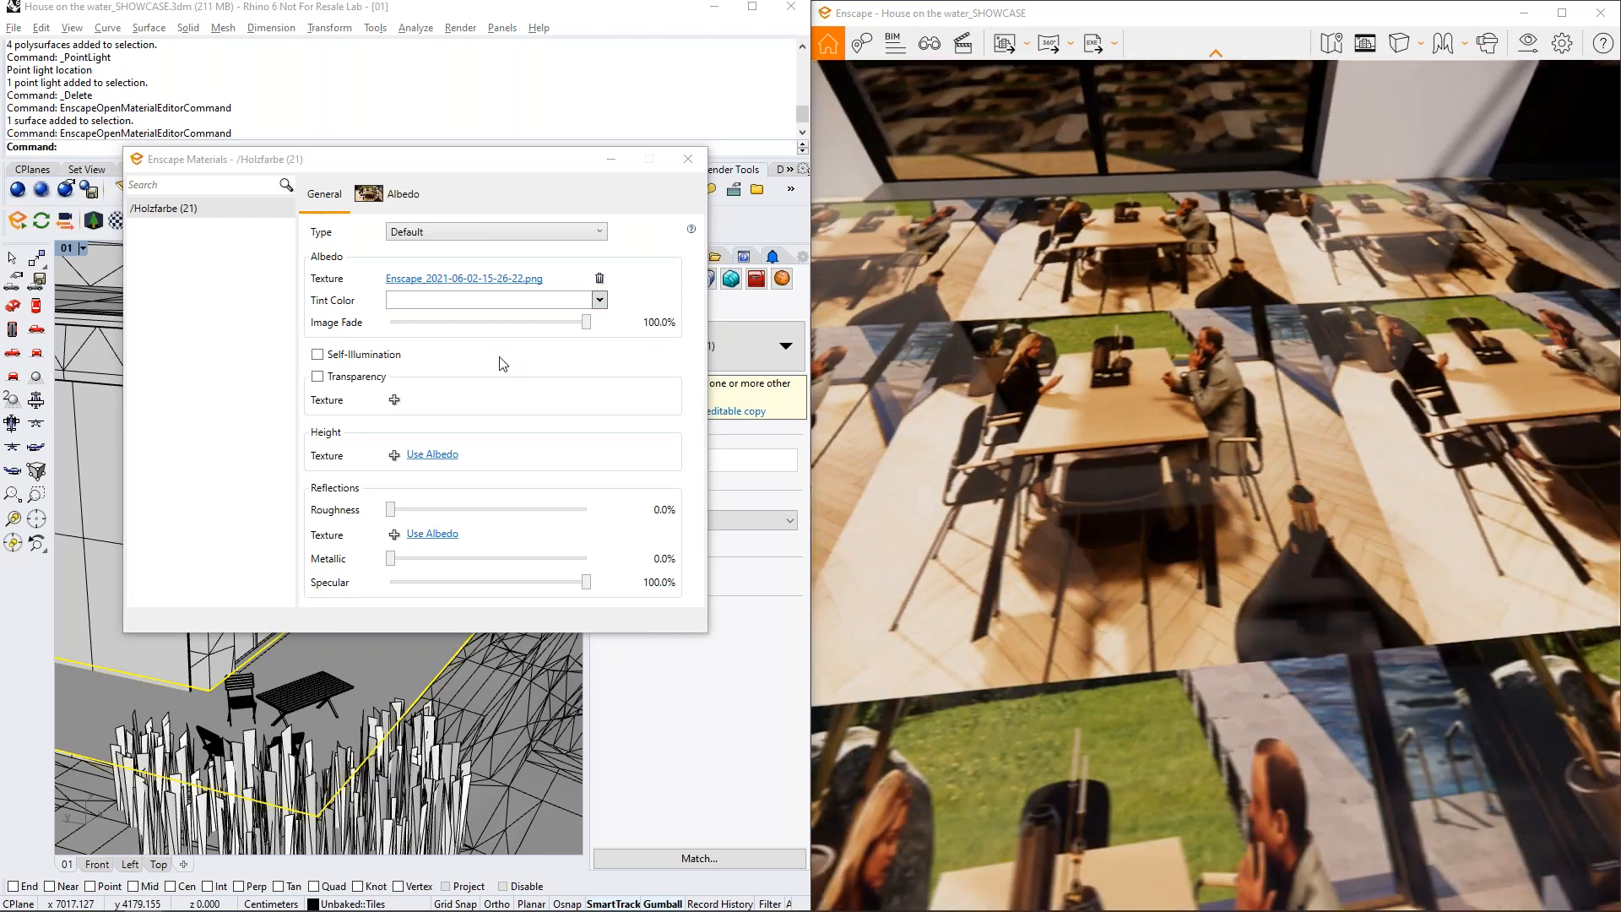
Enable self-illumination for the terrace material and raise its luminance to 92921 cd/m²
click(318, 354)
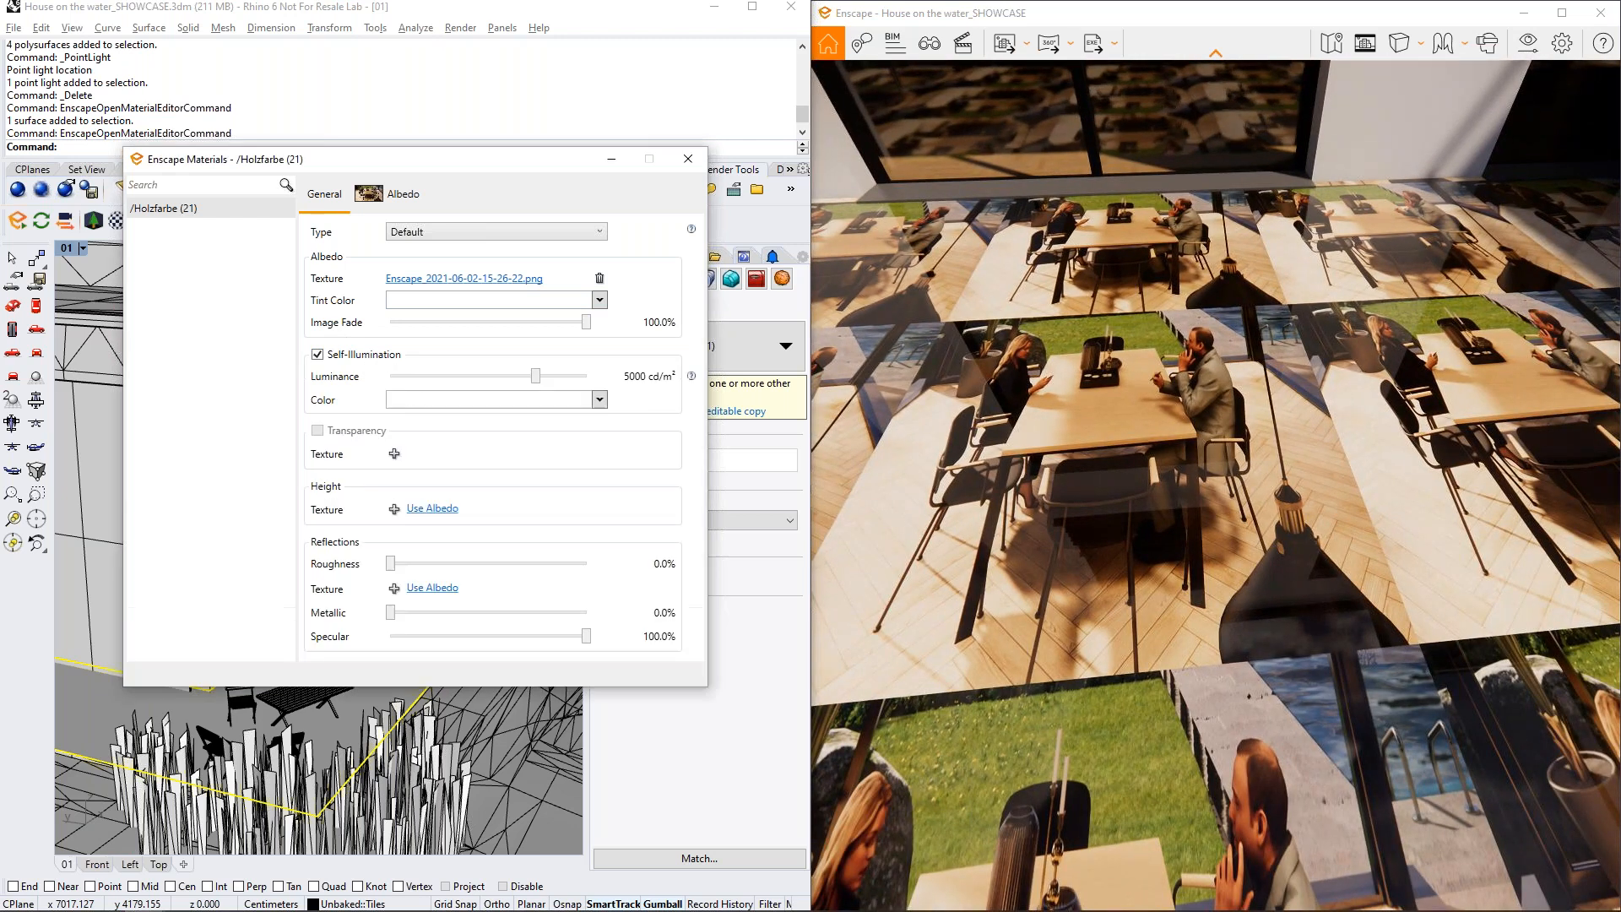
right_drag(1131, 531, 1295, 447)
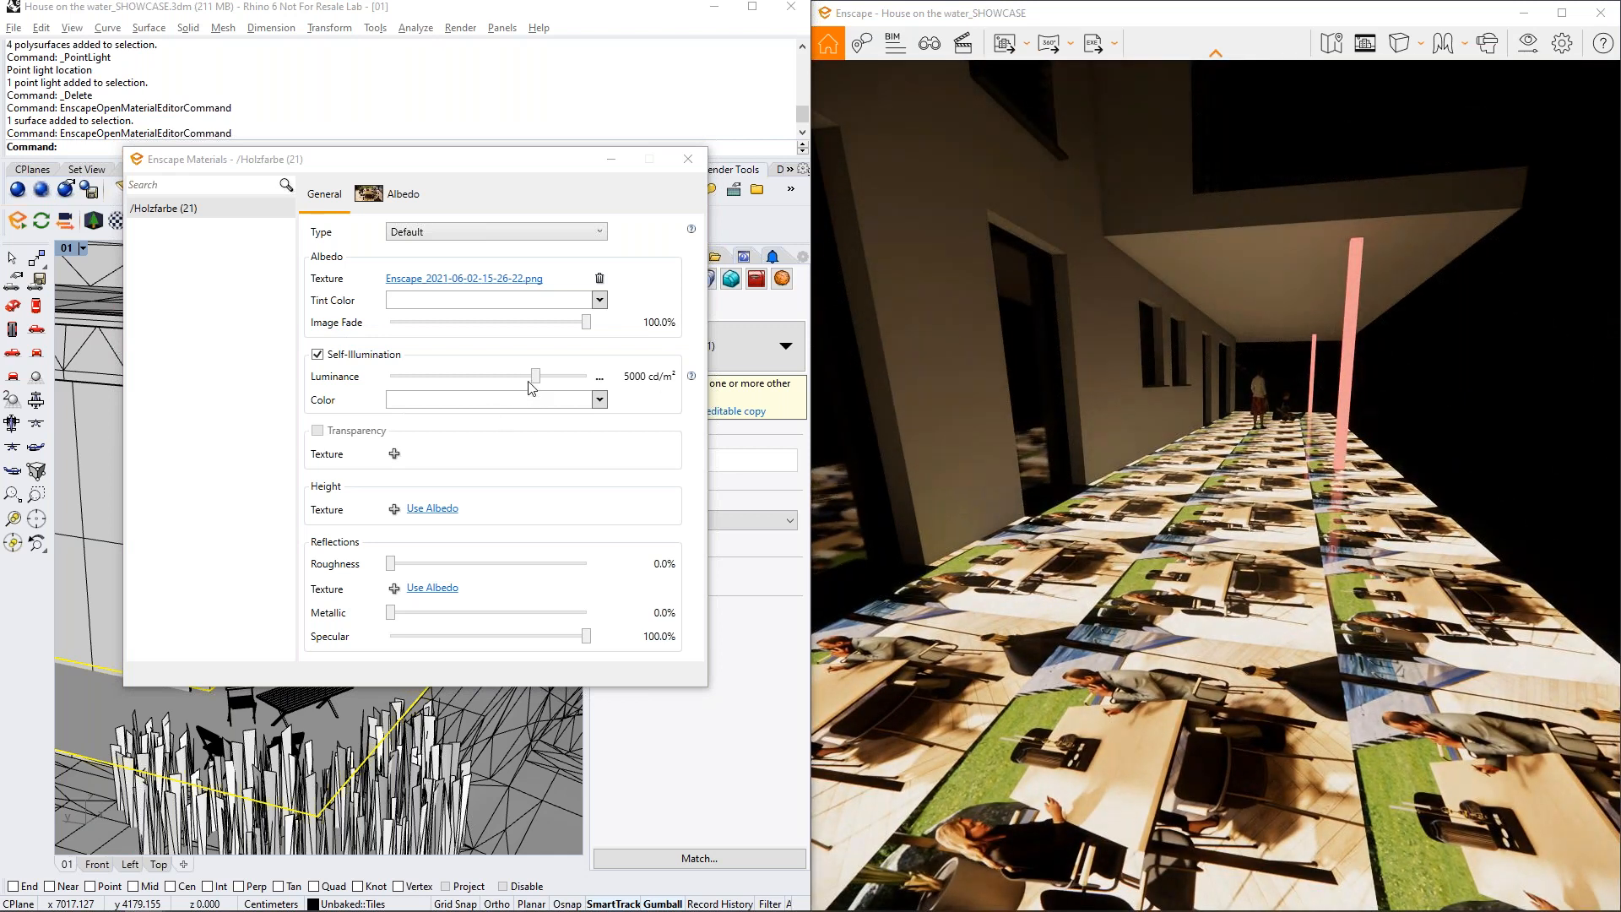
drag(535, 380, 586, 377)
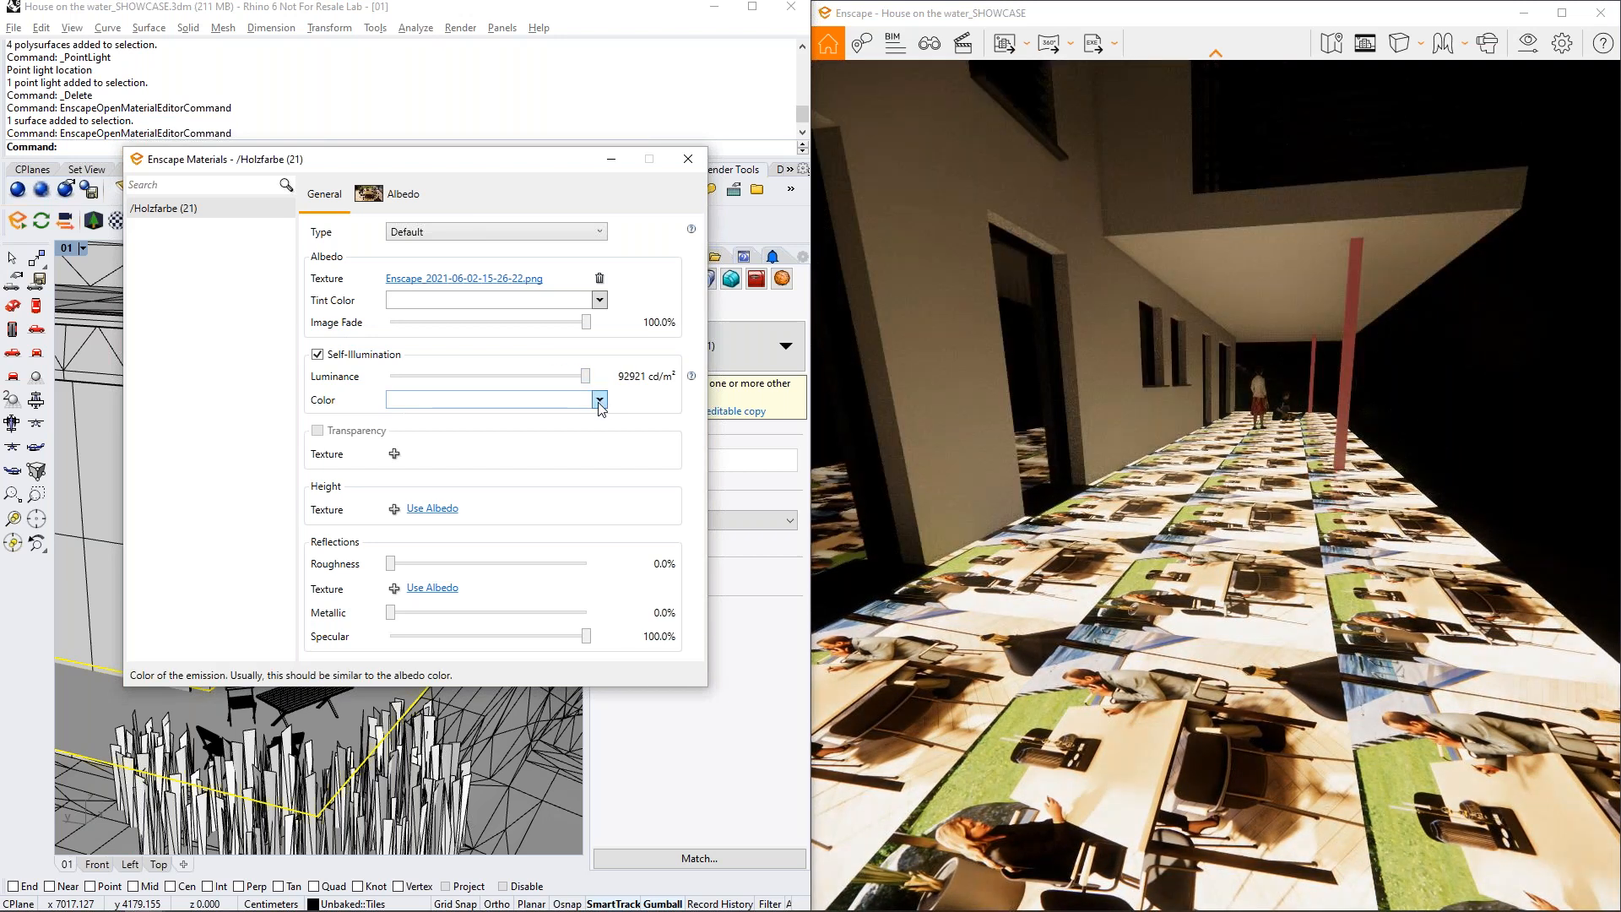
Try cyan as the terrace material's self-illumination color, check the glow around the house, and turn self-illumination off
click(599, 400)
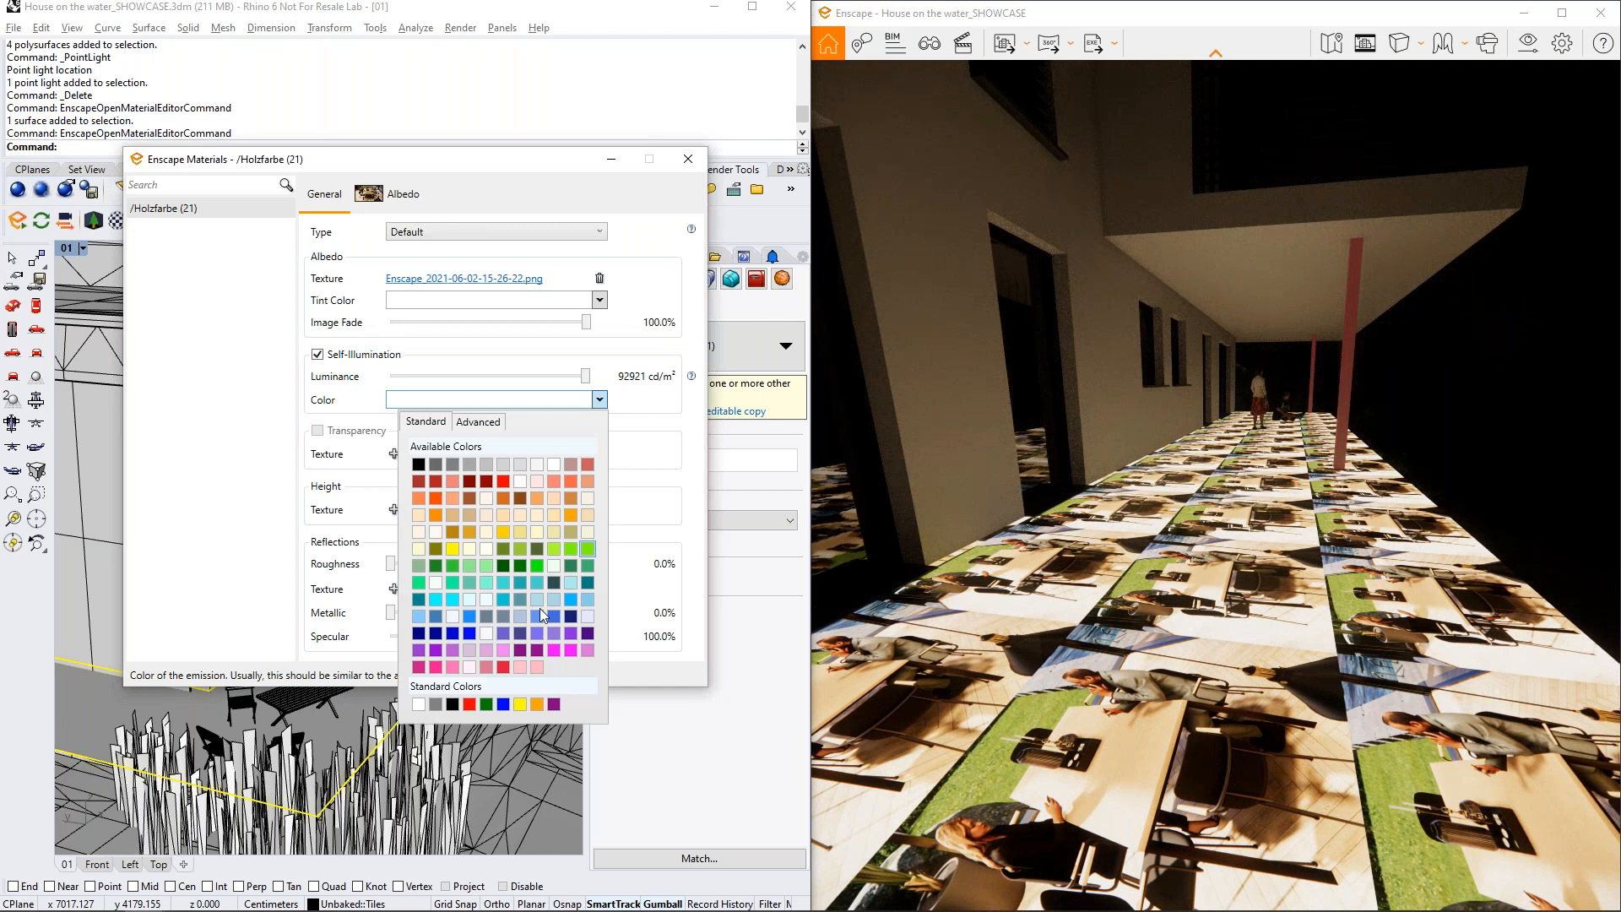
click(509, 596)
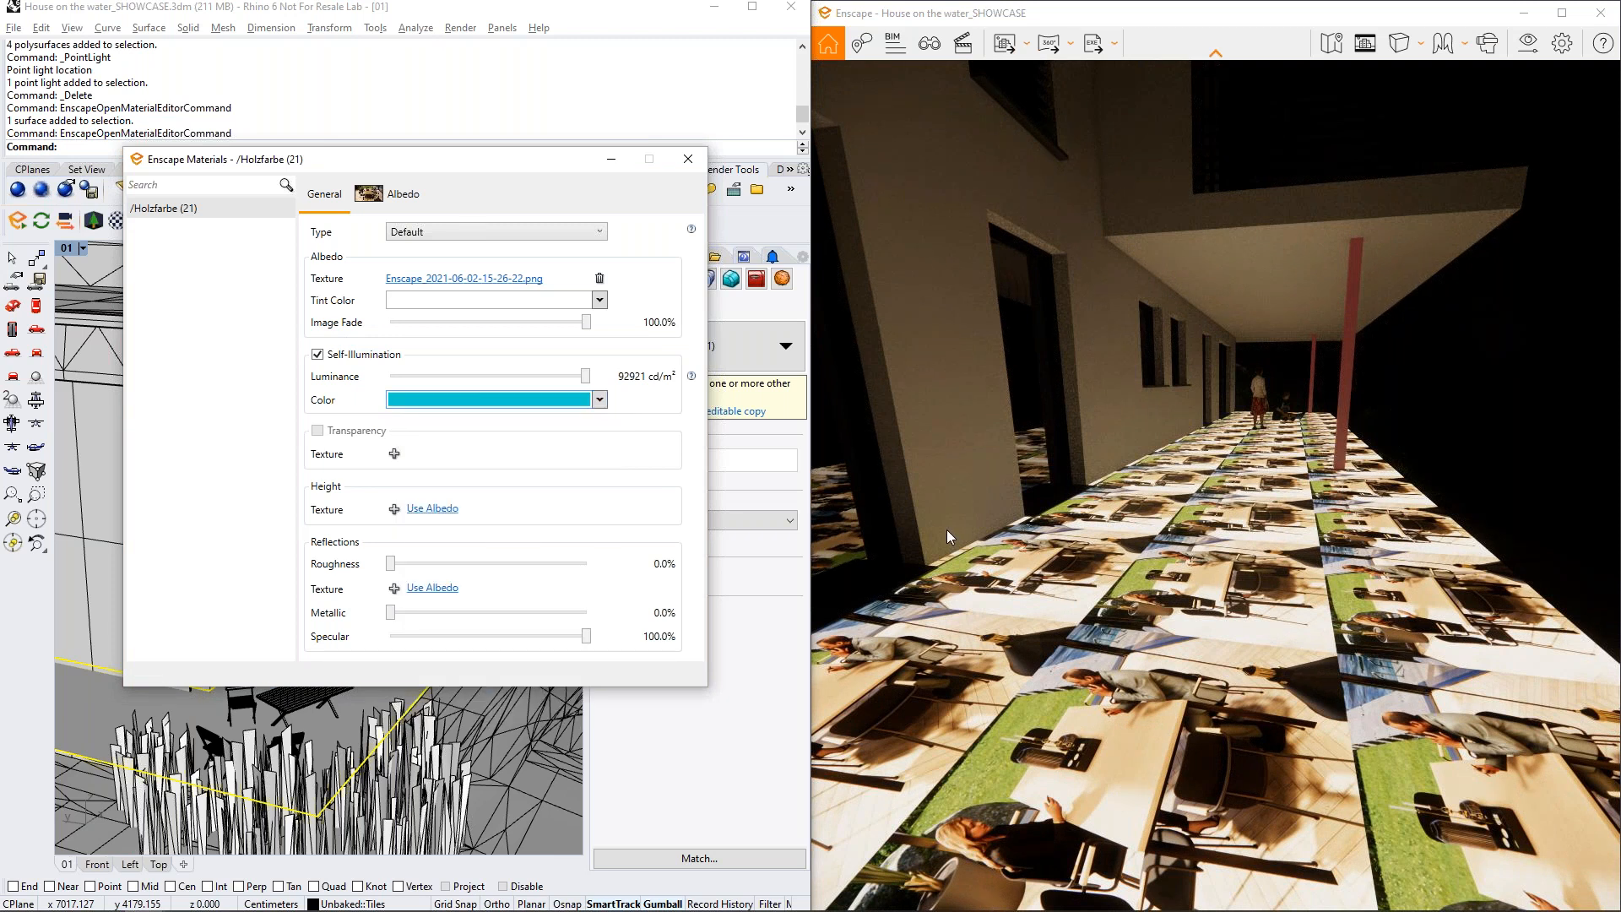
mouse_move(1127, 524)
right_down()
mouse_move(878, 496)
mouse_move(1143, 518)
right_up()
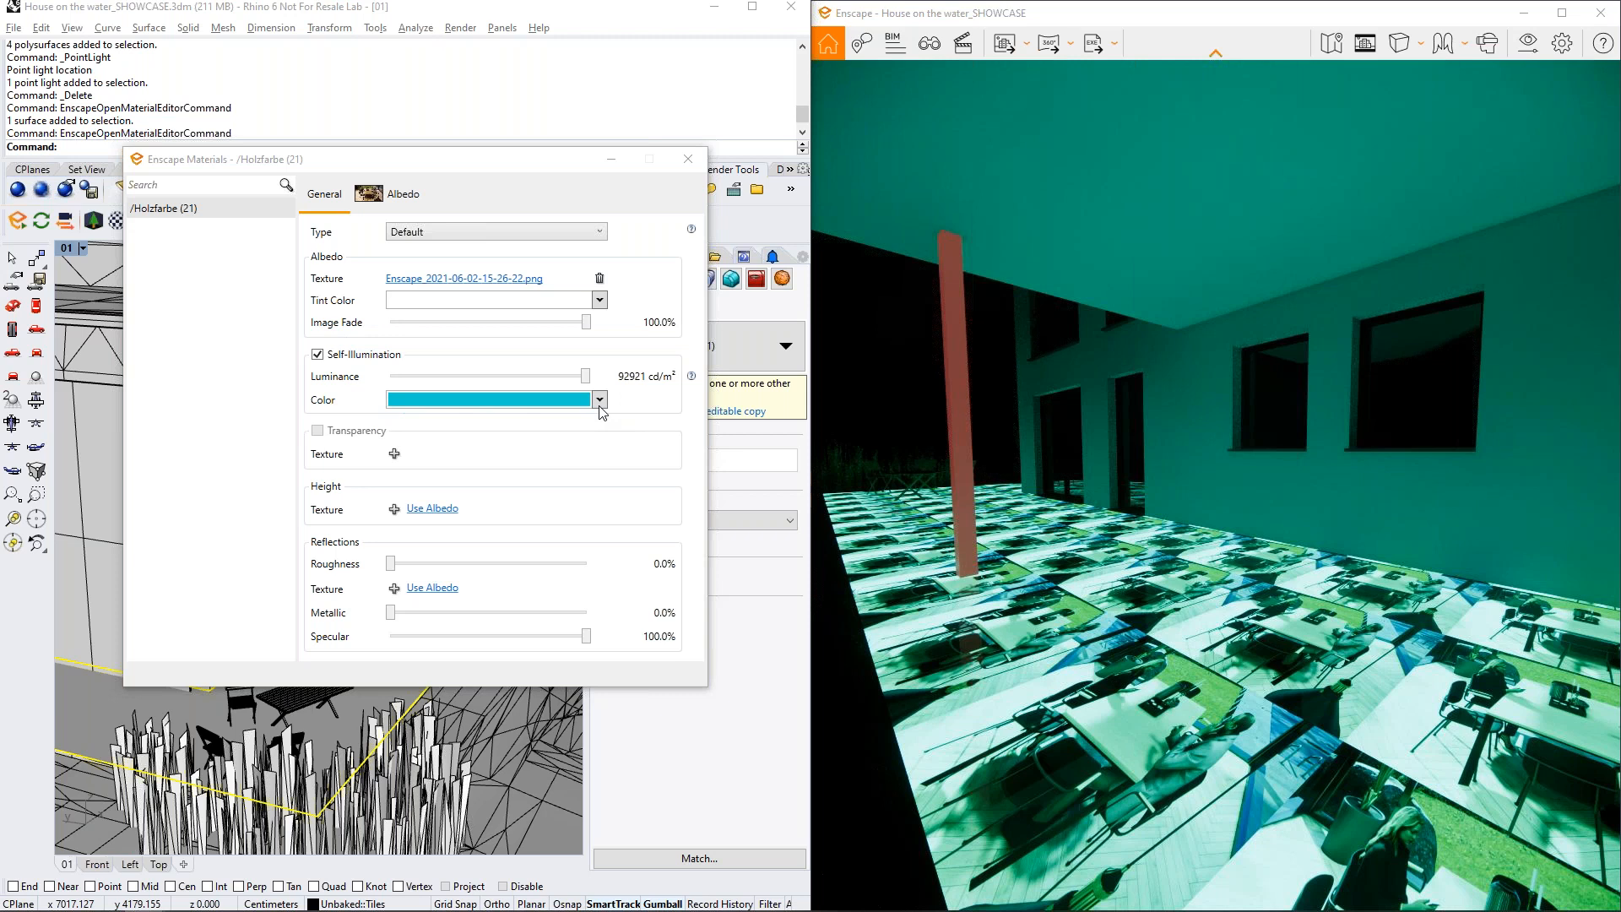
right_drag(1215, 506, 860, 452)
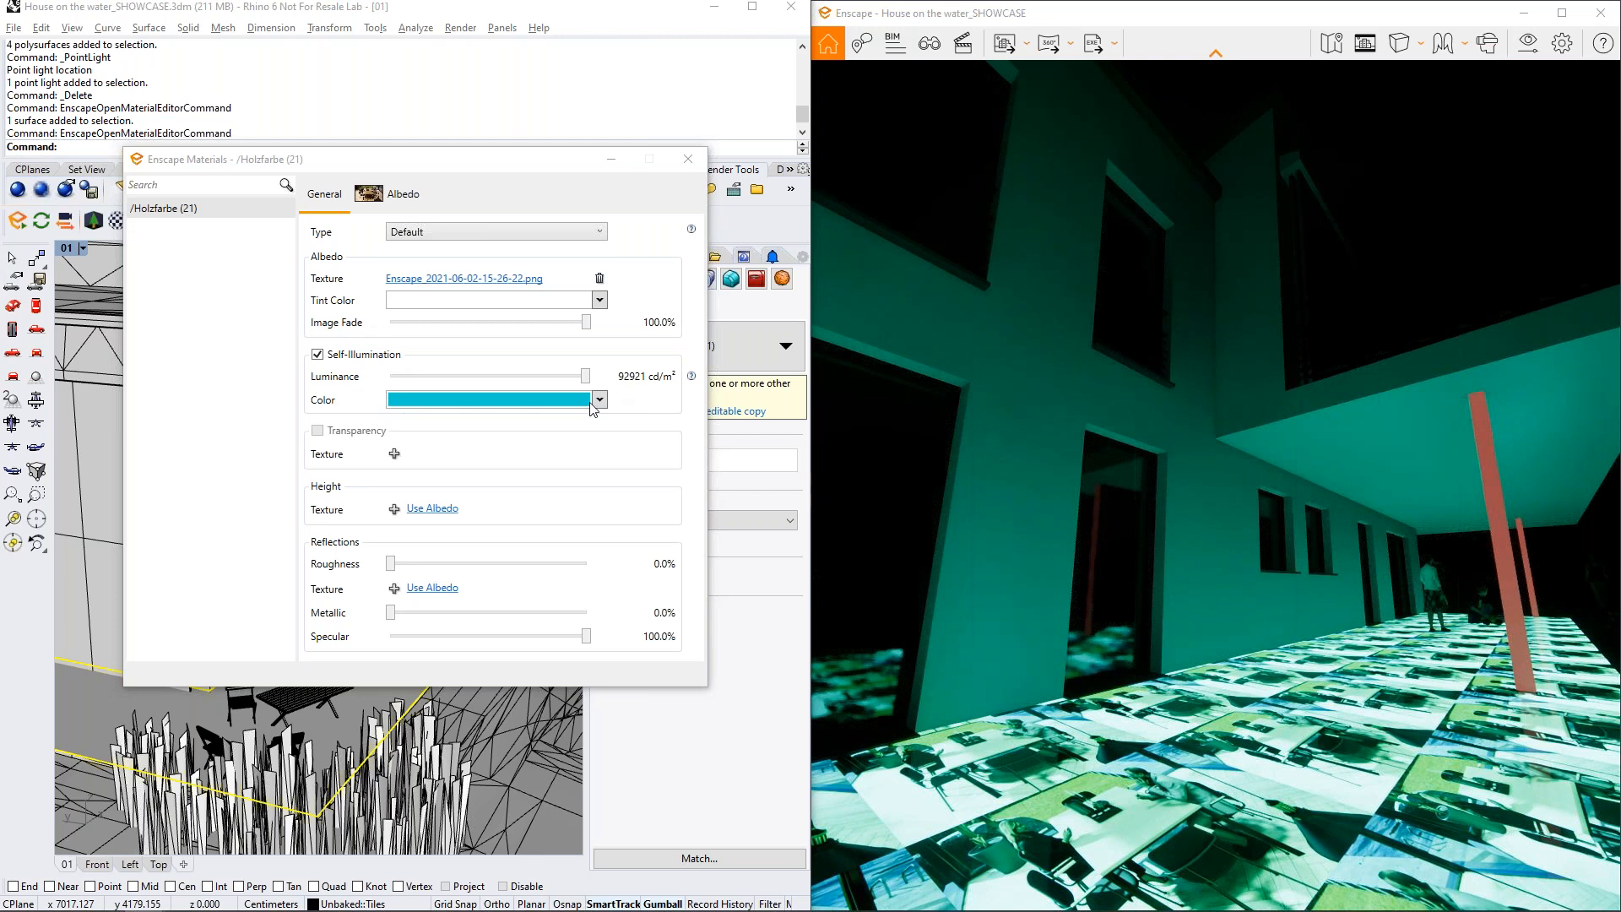
drag(585, 376, 530, 376)
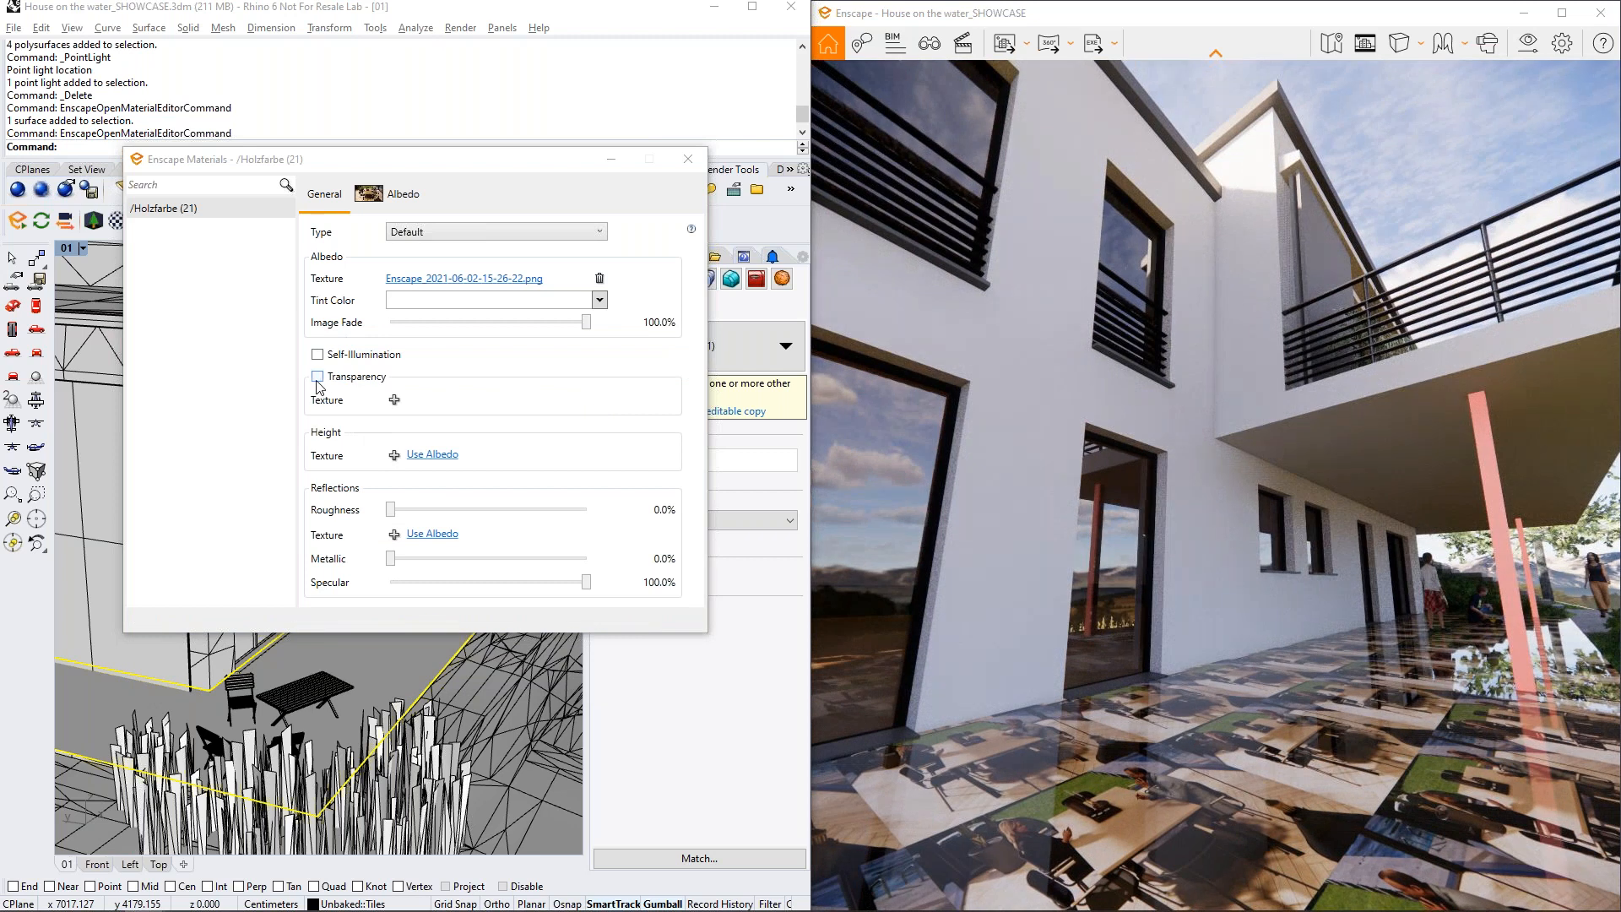
Enable transparency for the terrace material and load Logo_black.jpg as its transparency texture, checking the floor in Enscape
click(318, 377)
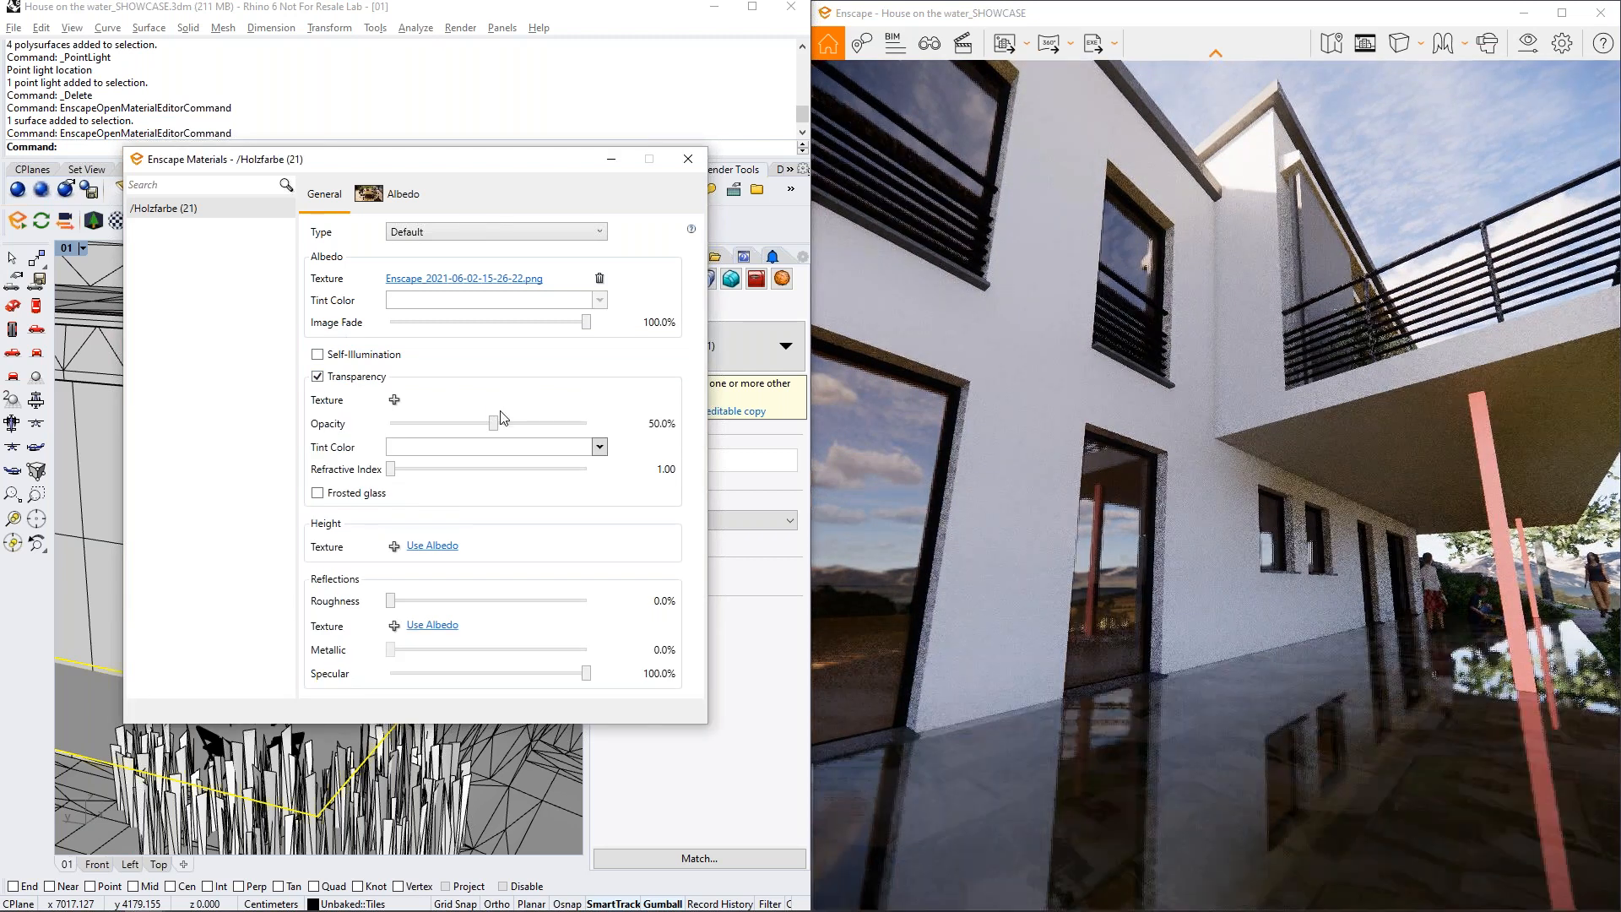
drag(1330, 510, 892, 481)
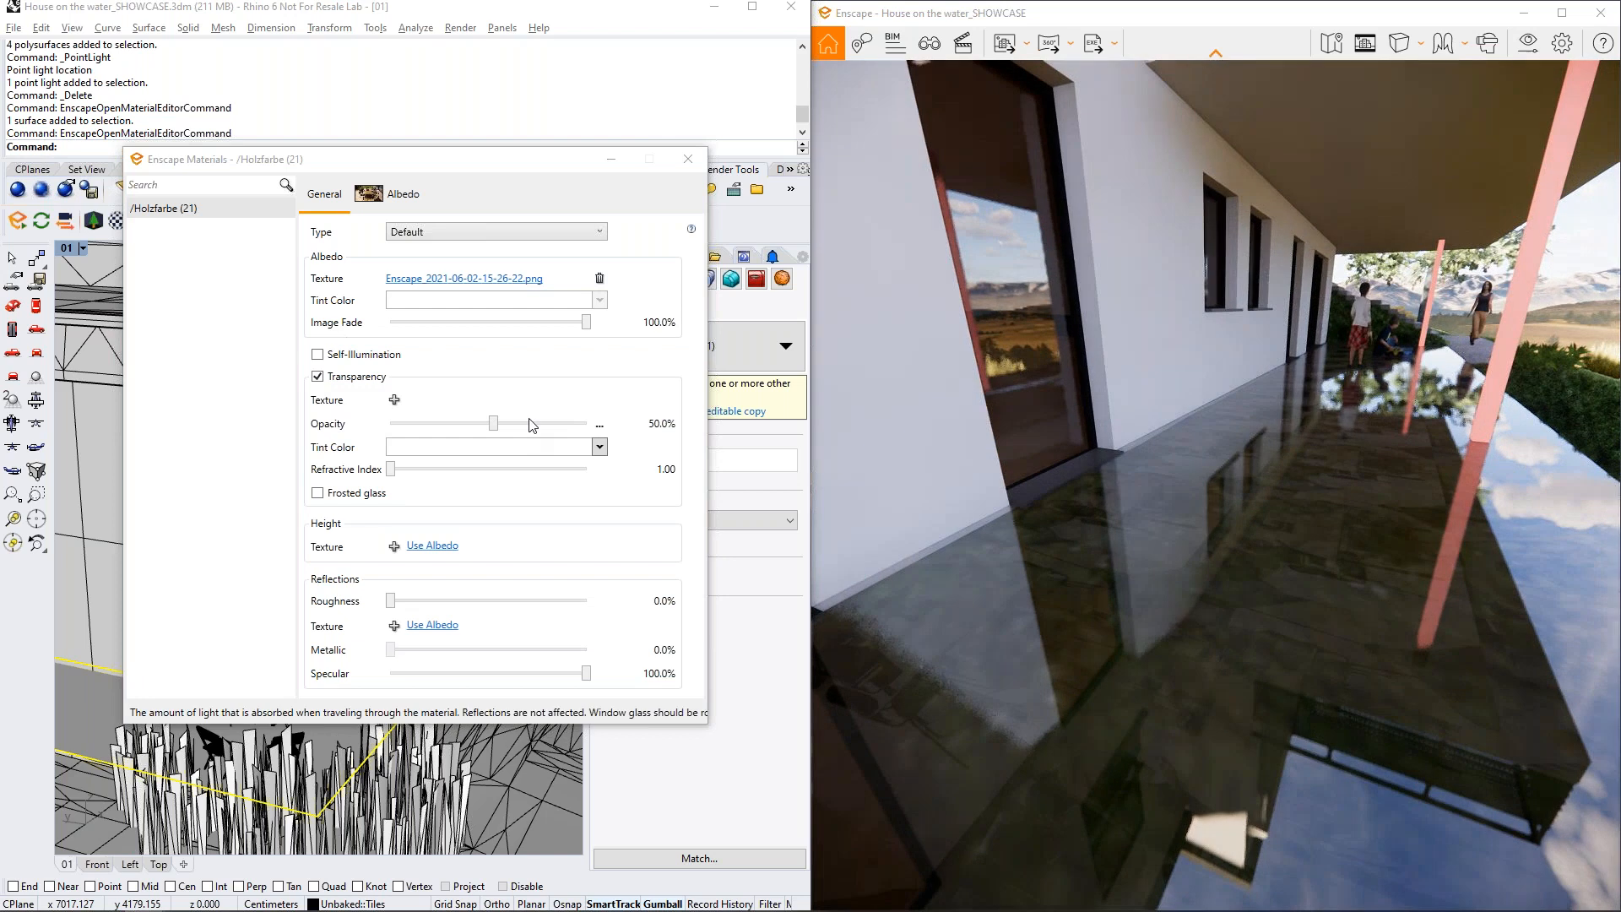
click(394, 401)
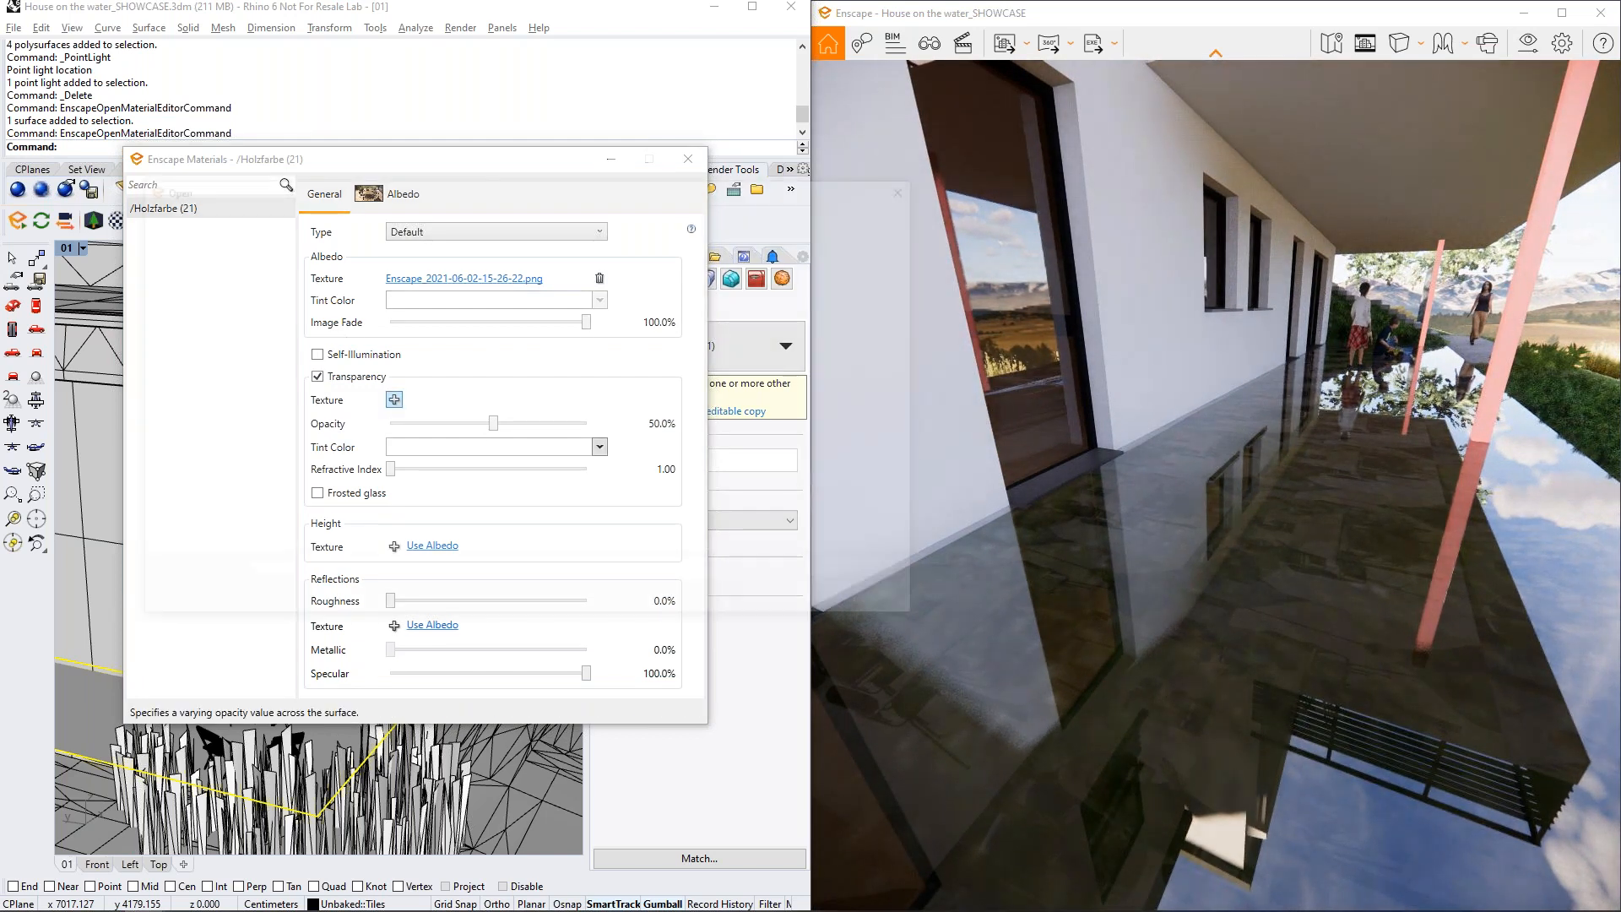
double_click(503, 450)
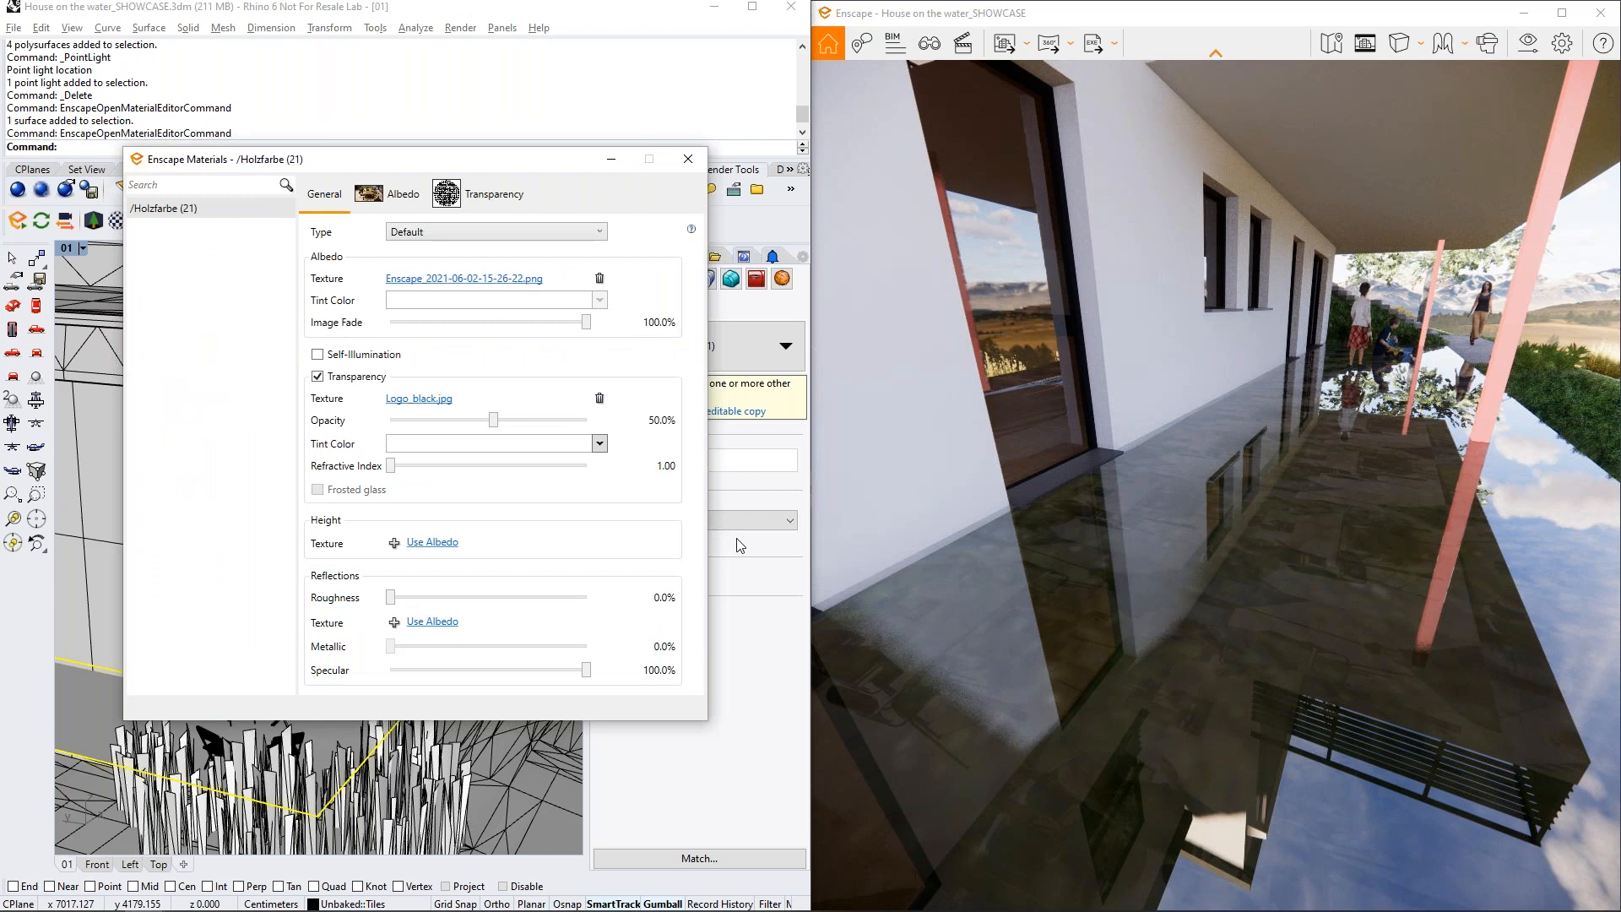
drag(1098, 523, 1173, 628)
right_drag(1173, 628, 1085, 435)
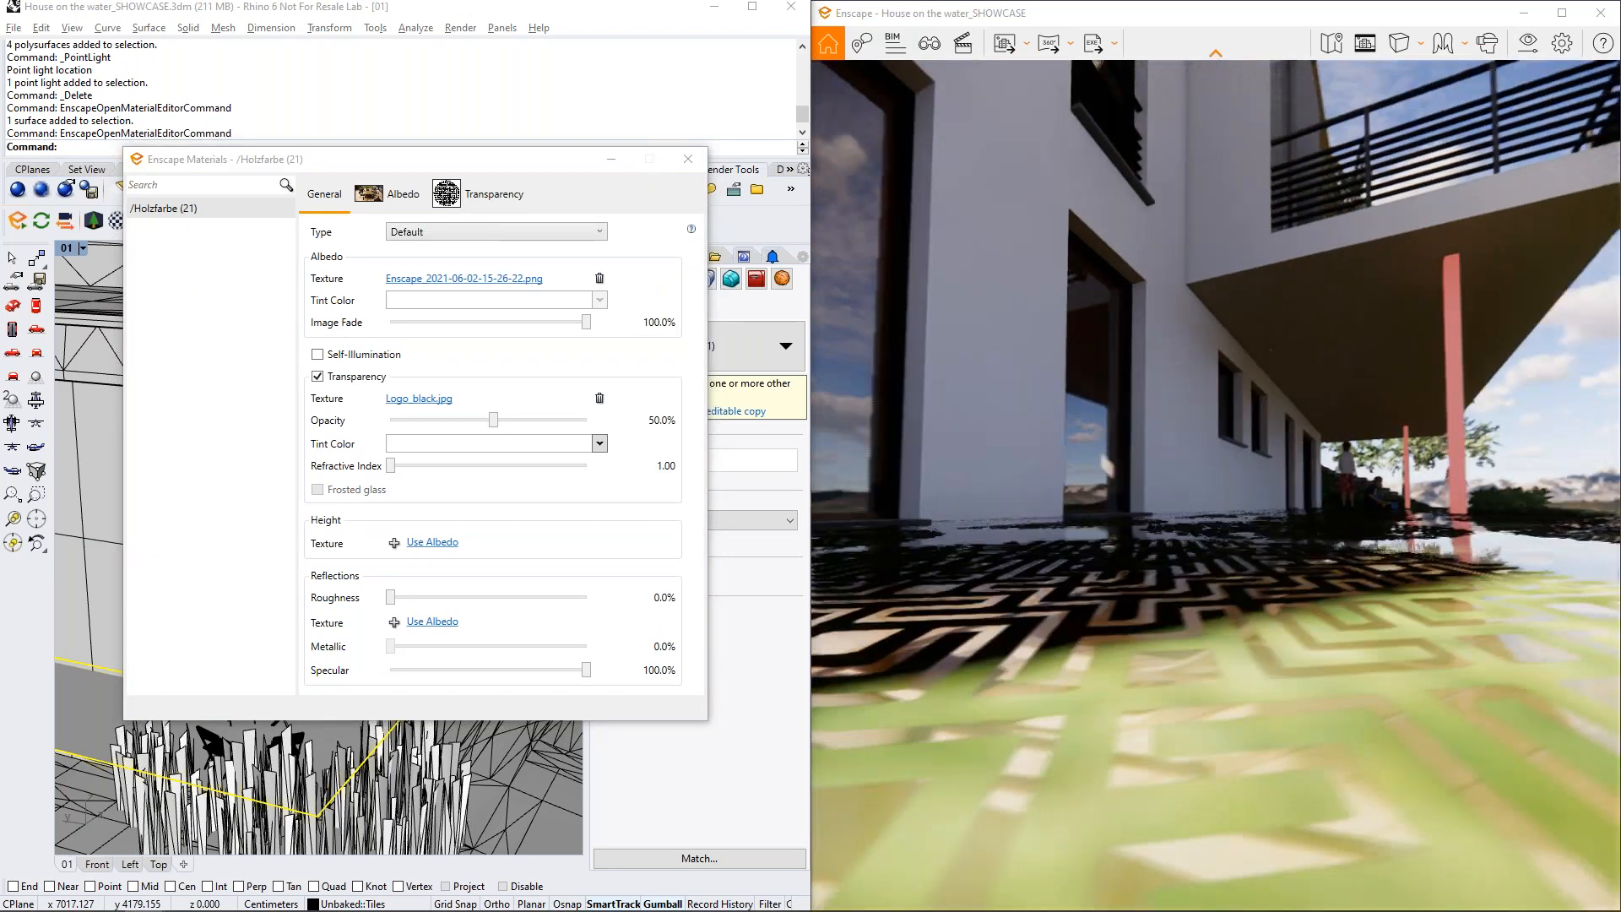
Set the transparency opacity to 82.3% and its tint color to red, checking the floor up close
drag(489, 423, 560, 430)
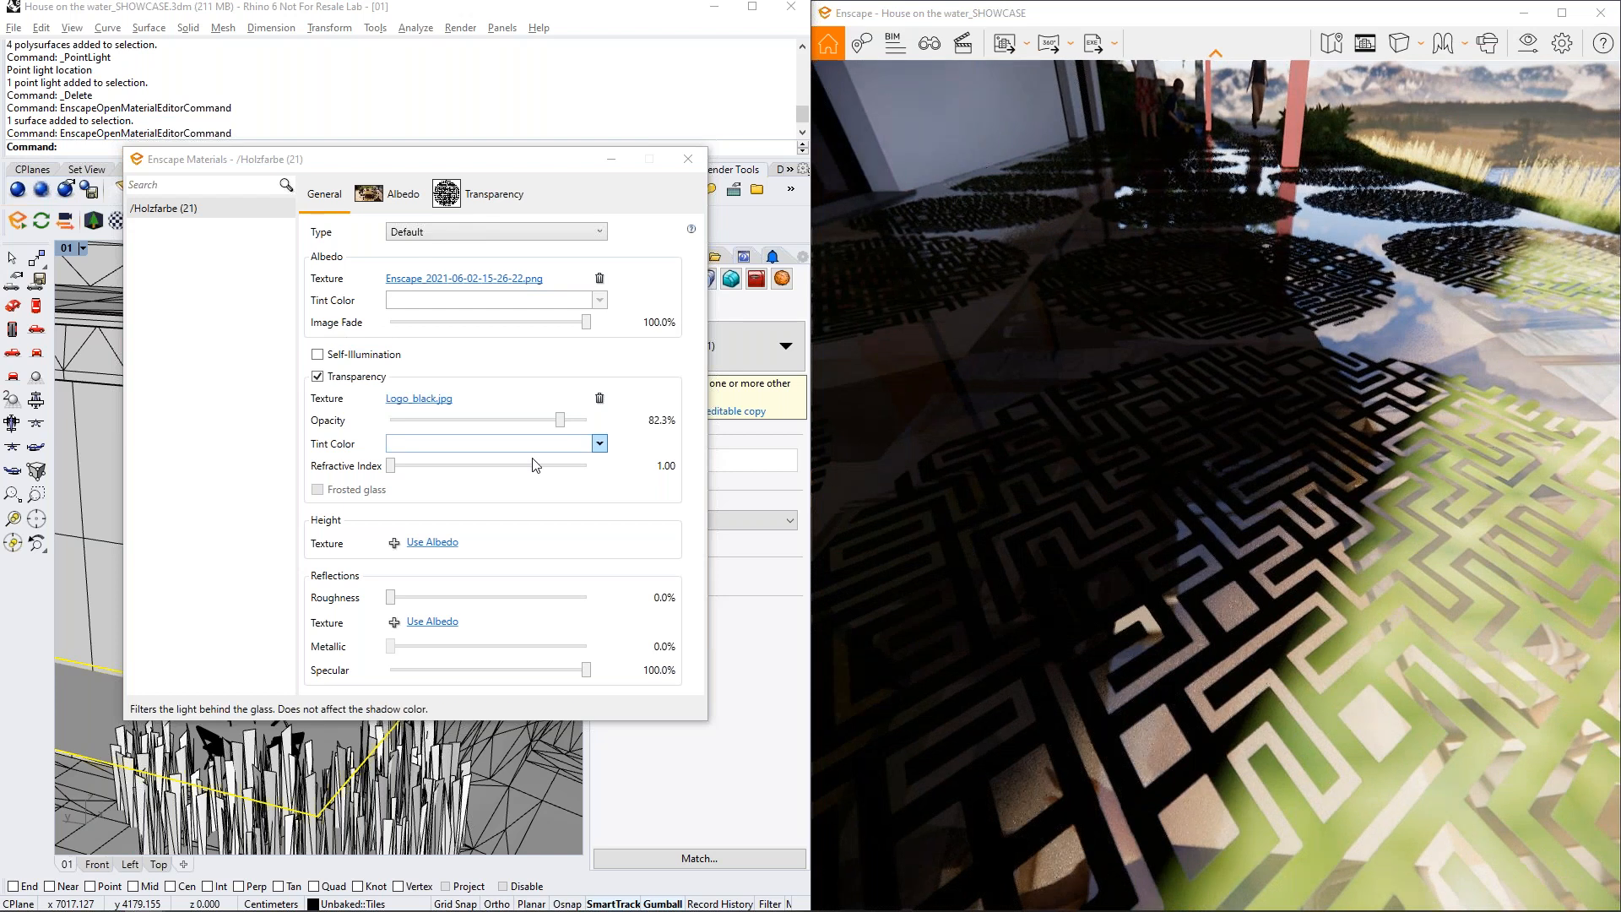
click(600, 443)
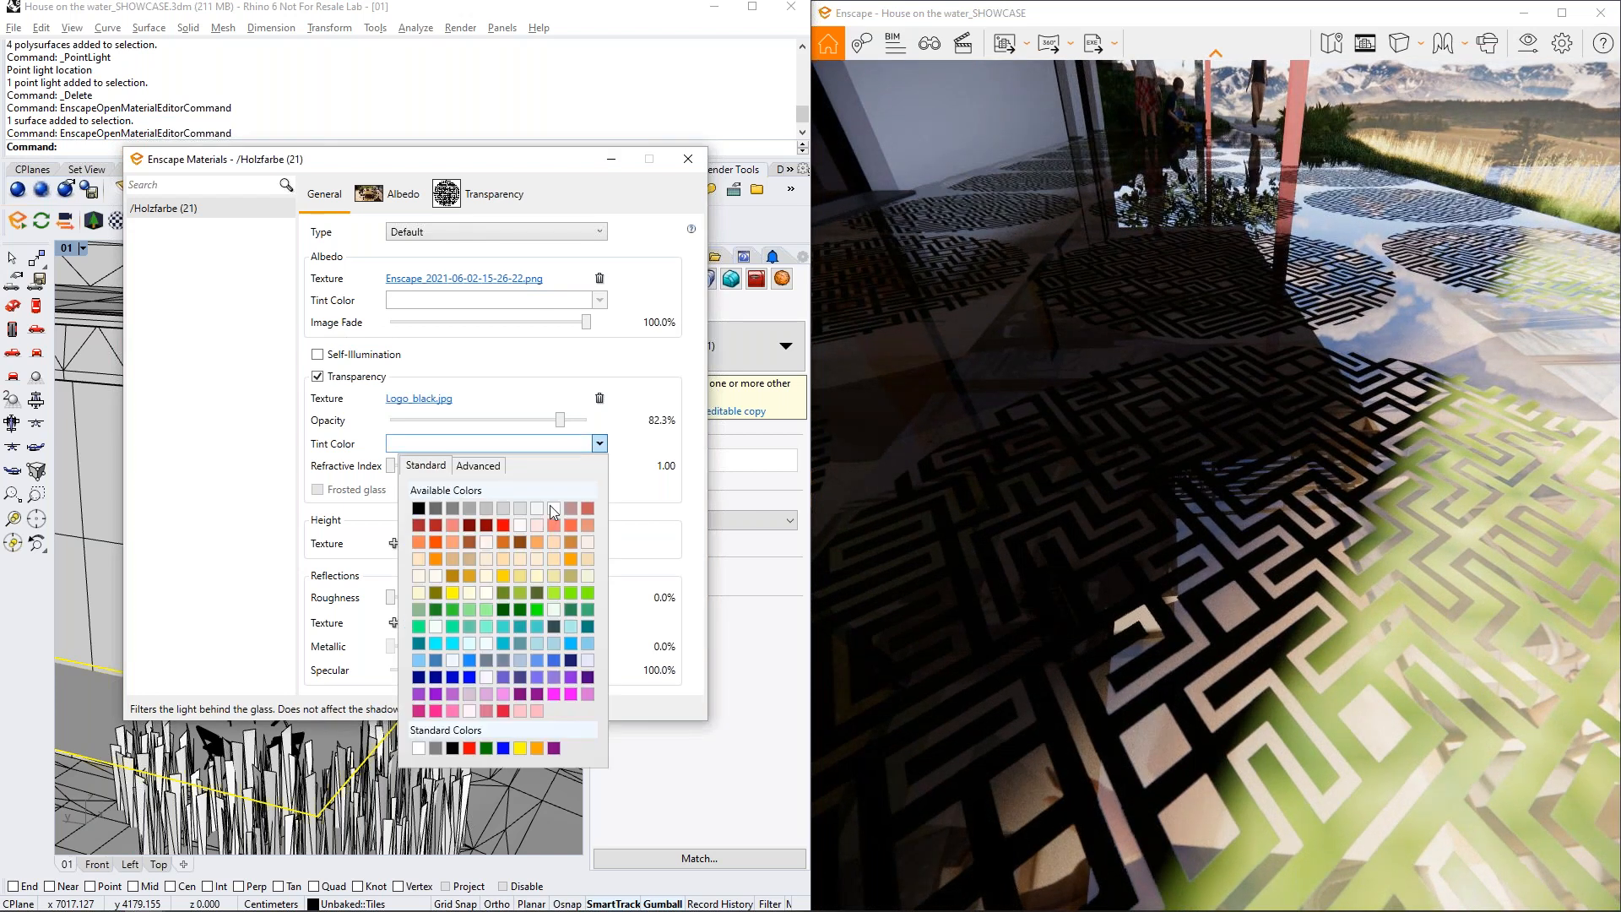
click(505, 524)
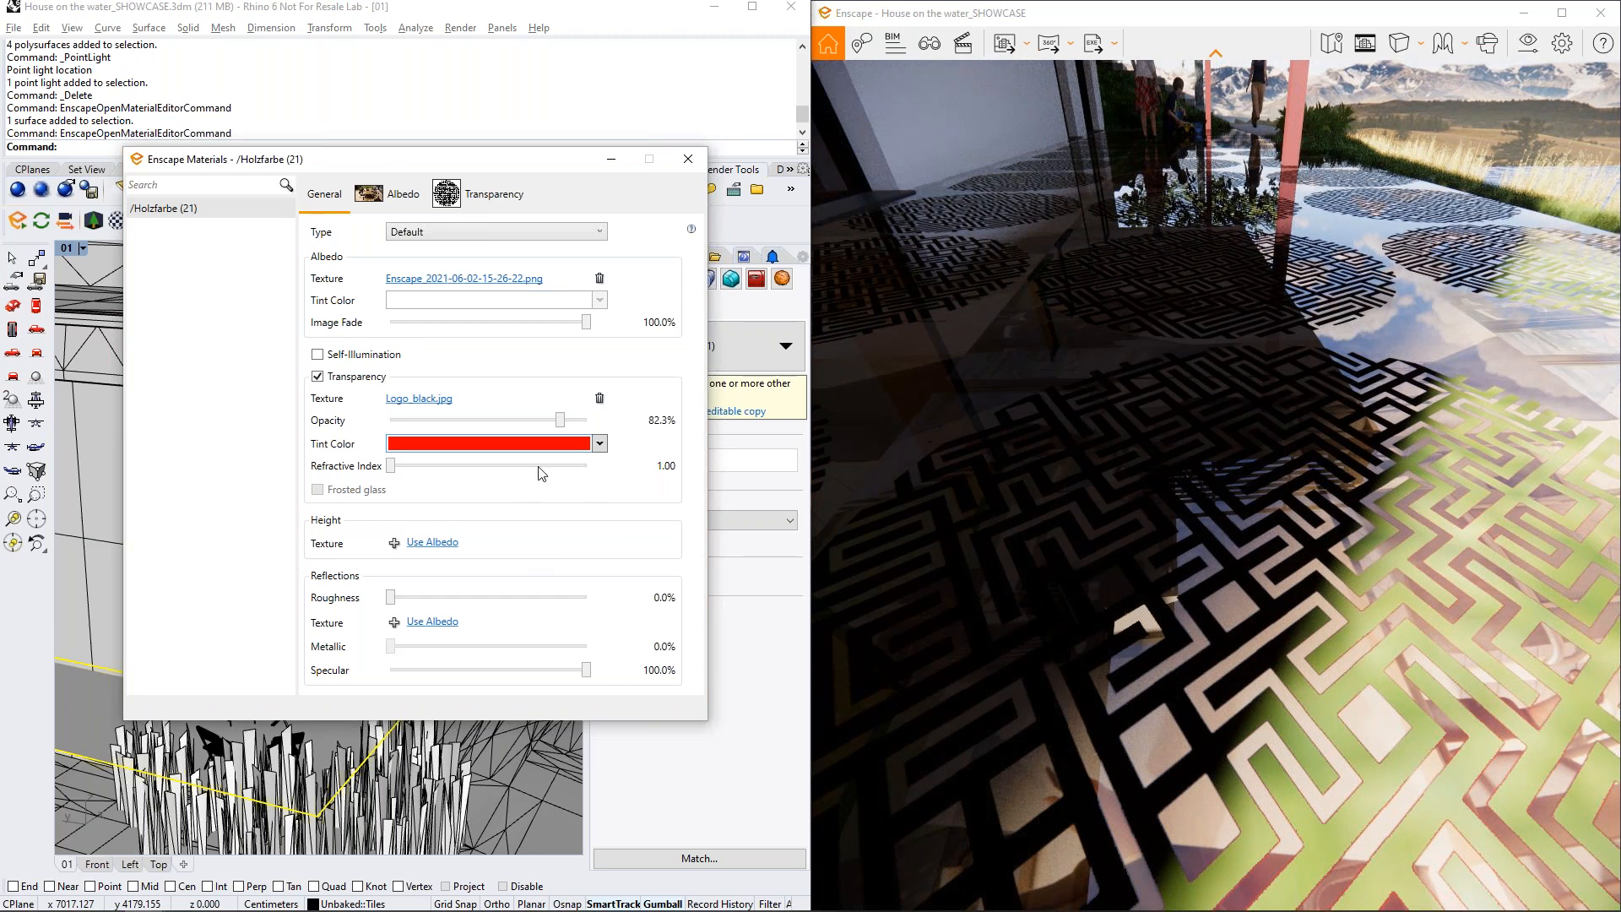
right_drag(1148, 498, 1199, 641)
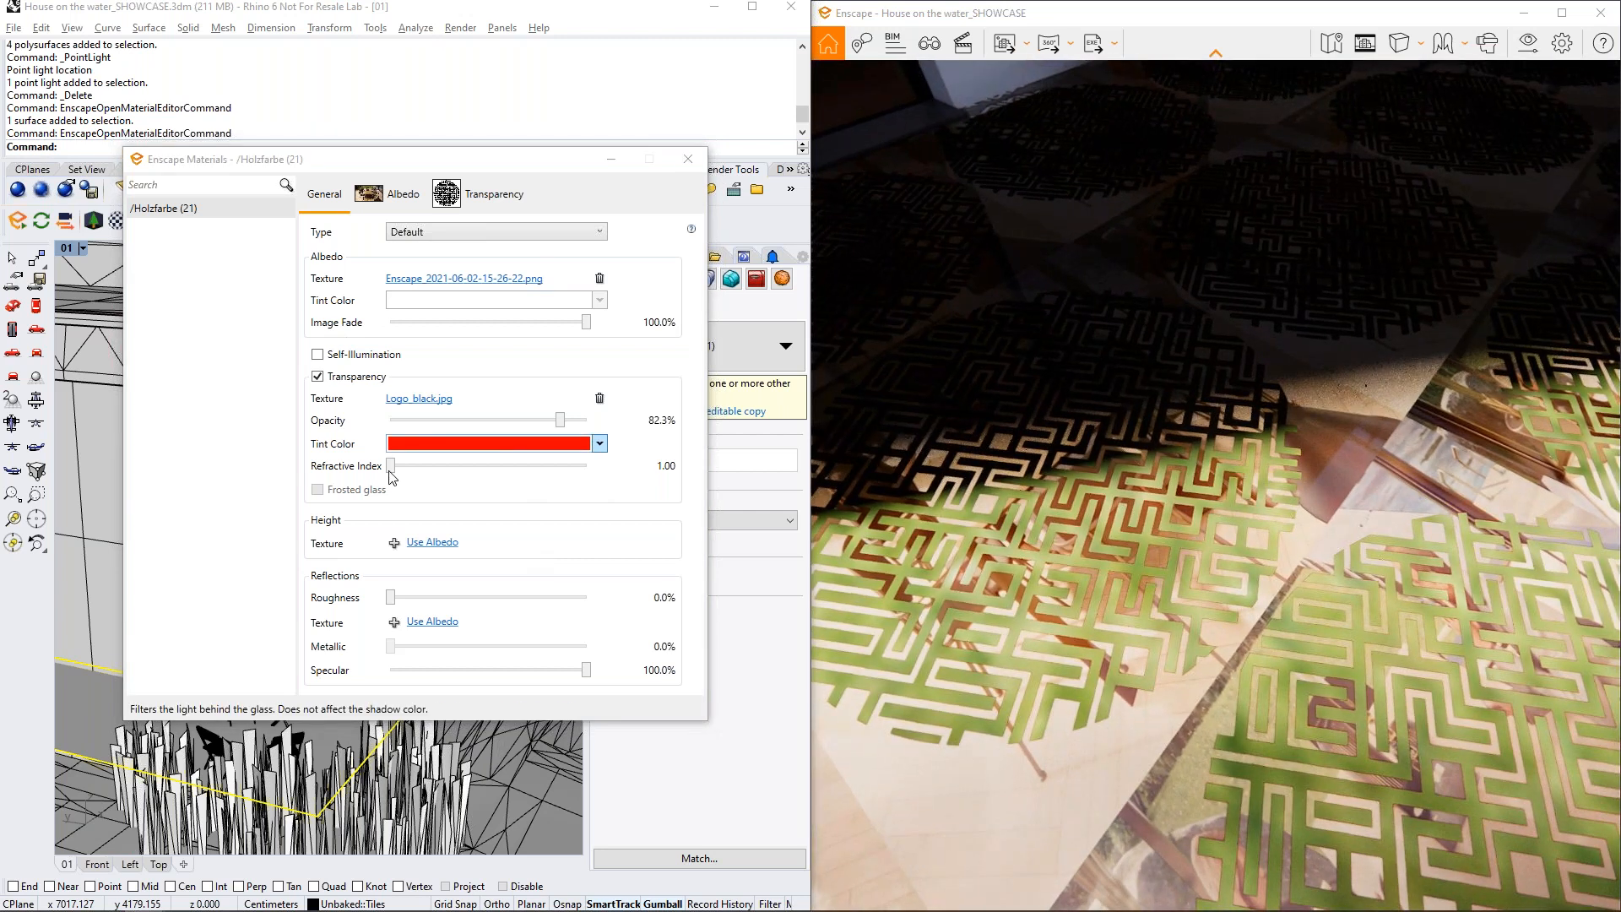
Remove the transparency texture and try refractive index values of 1.37 and 1.21 on the terrace floor
drag(390, 466, 439, 466)
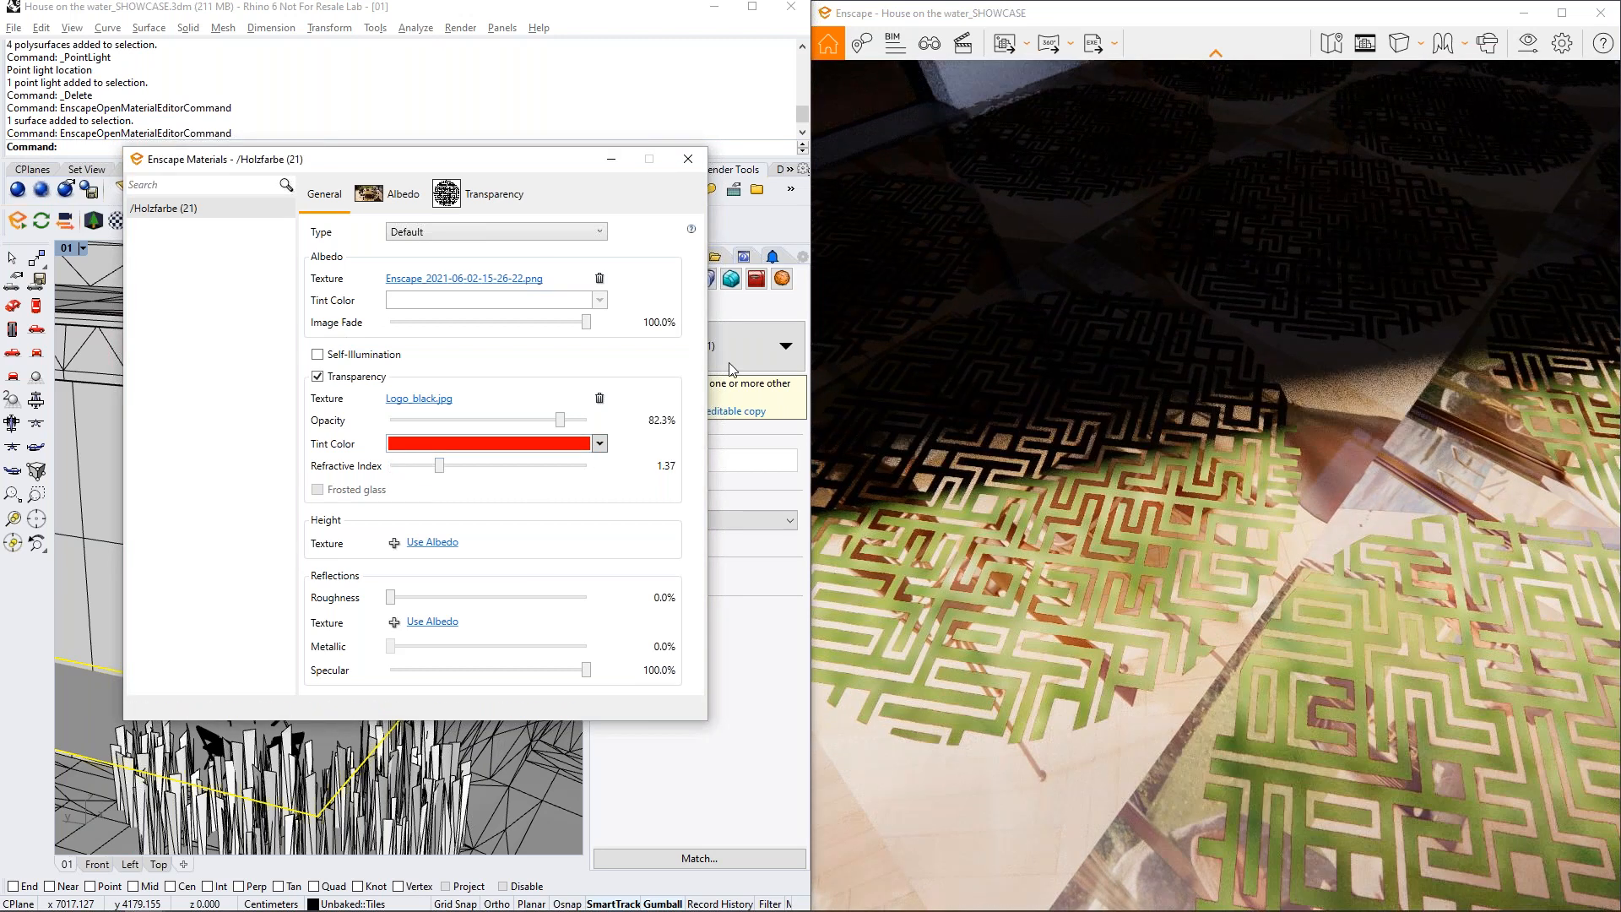
click(600, 397)
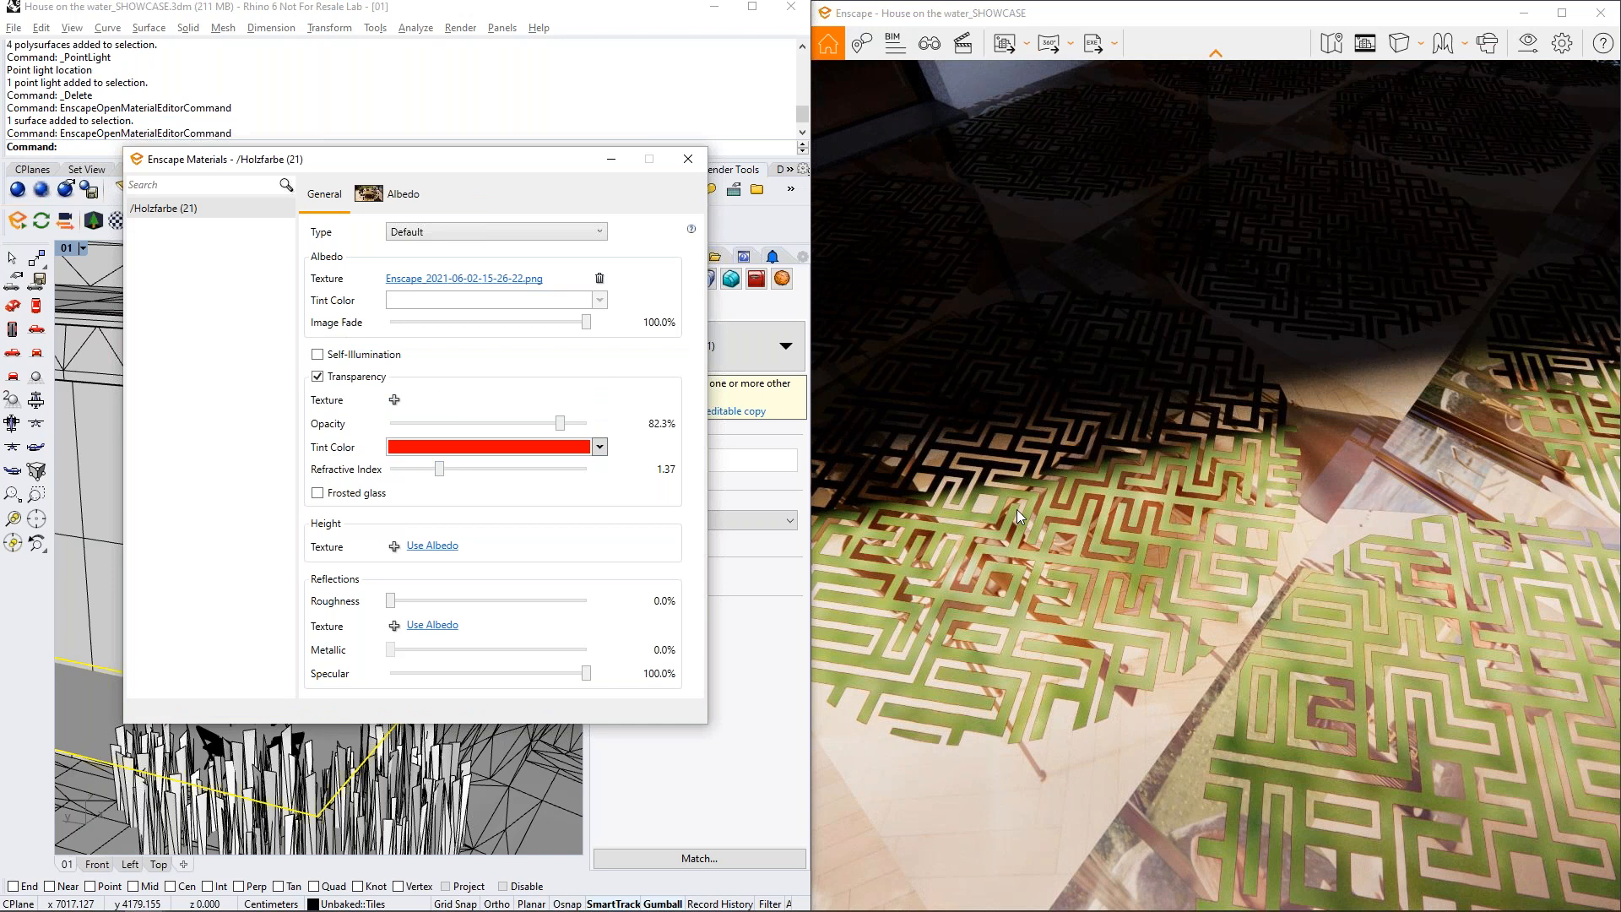
right_drag(1016, 509, 1131, 519)
click(242, 209)
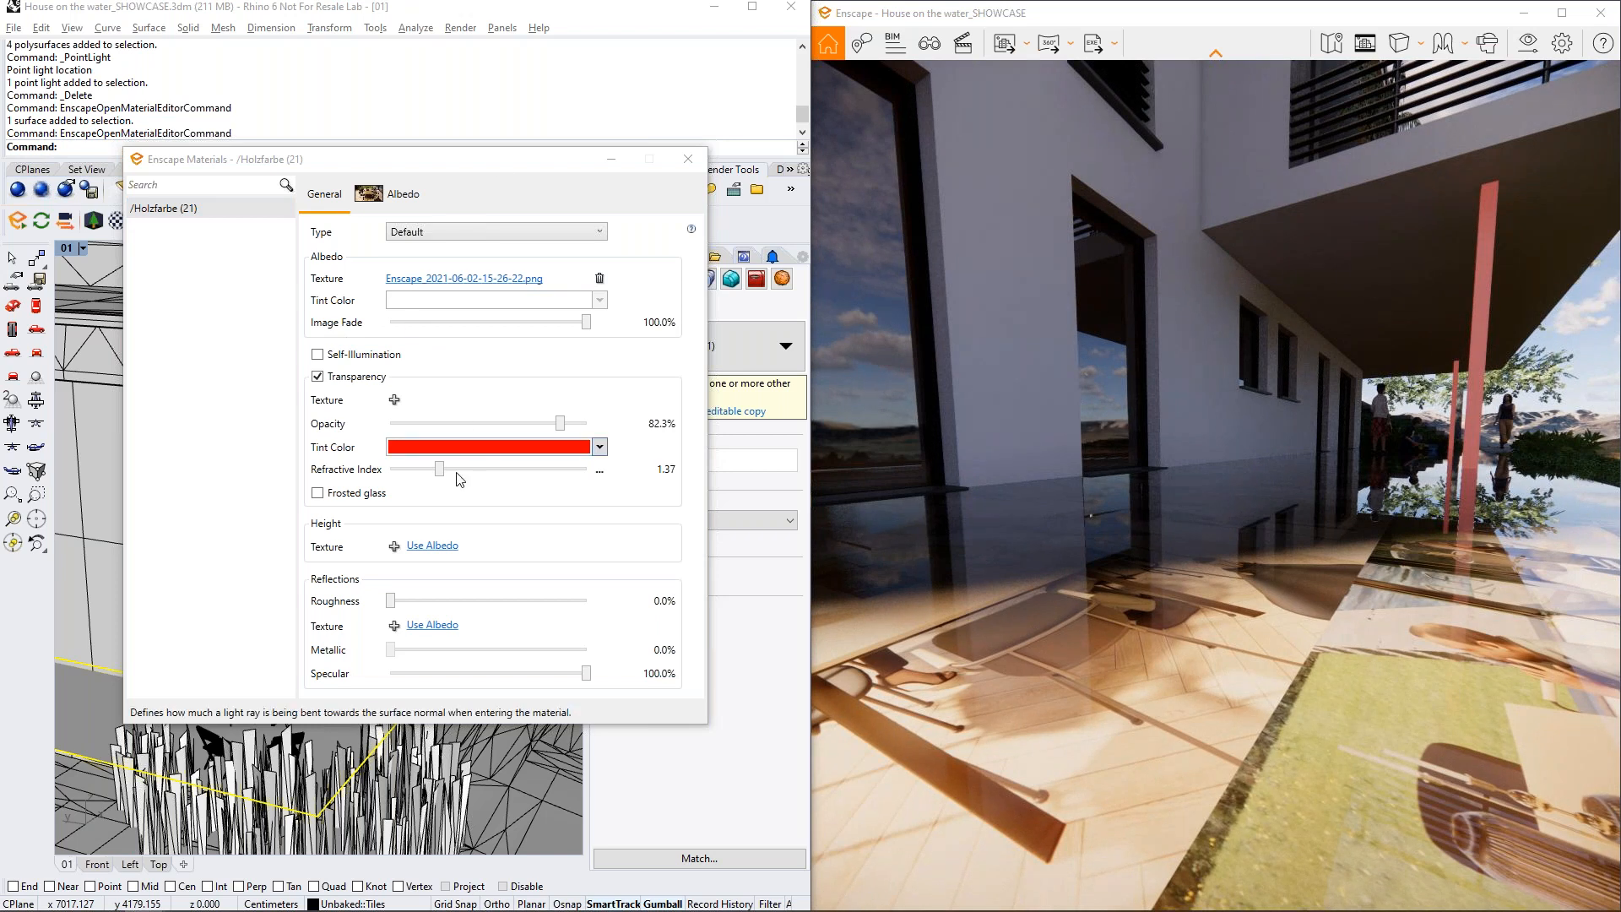
drag(439, 469, 418, 469)
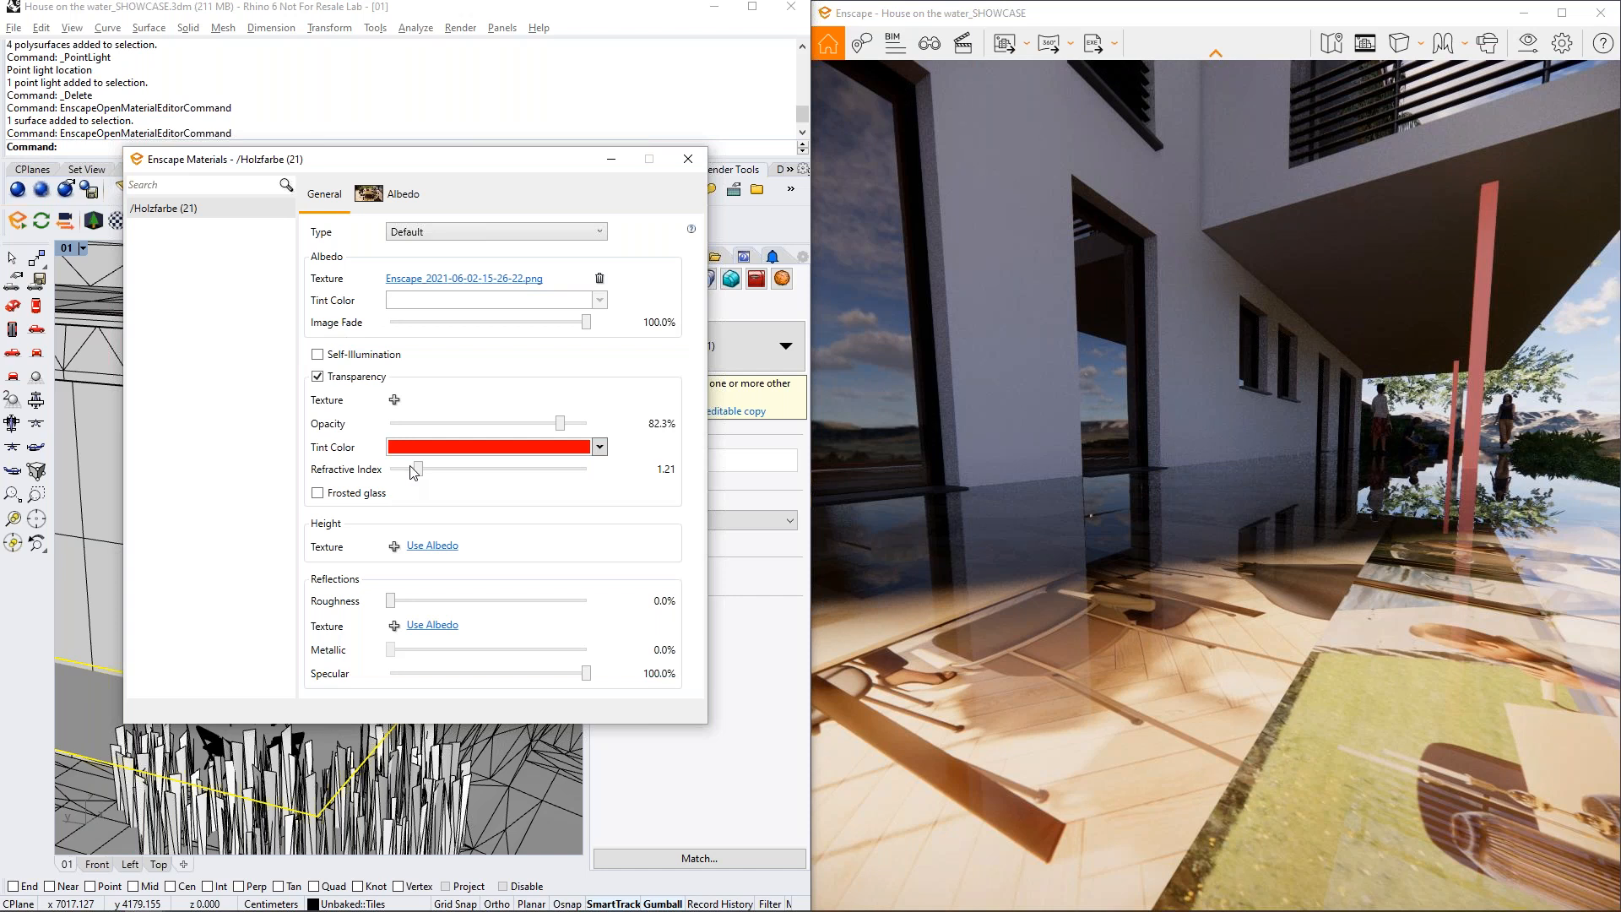
right_drag(977, 525, 1043, 641)
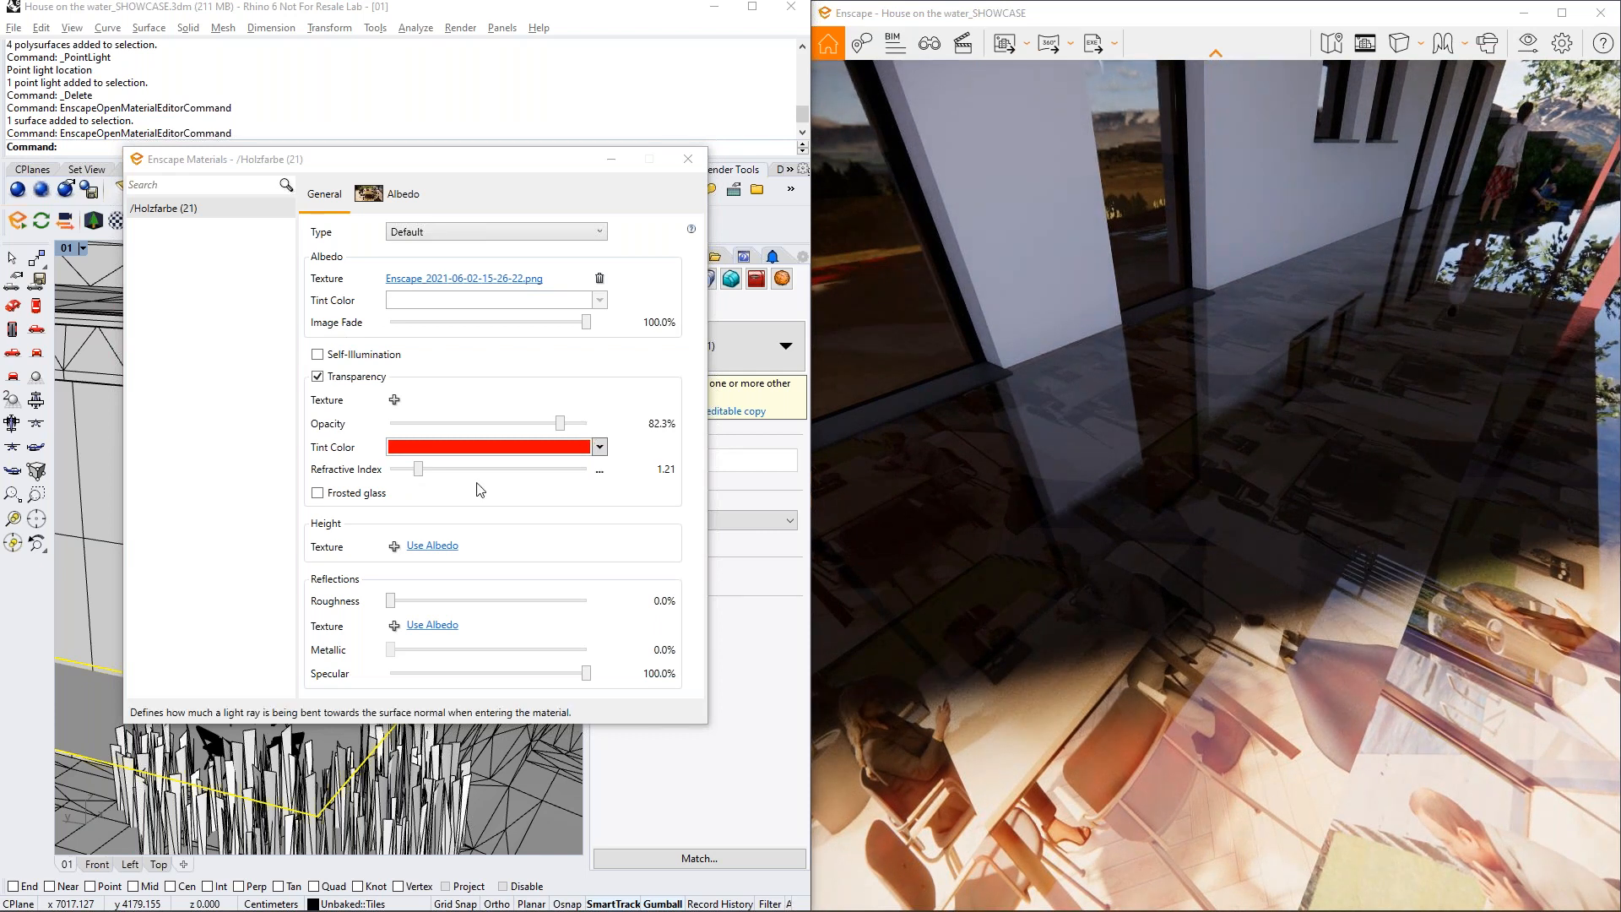
Try the frosted glass option and 0% opacity, and turn transparency off for the terrace material
click(341, 497)
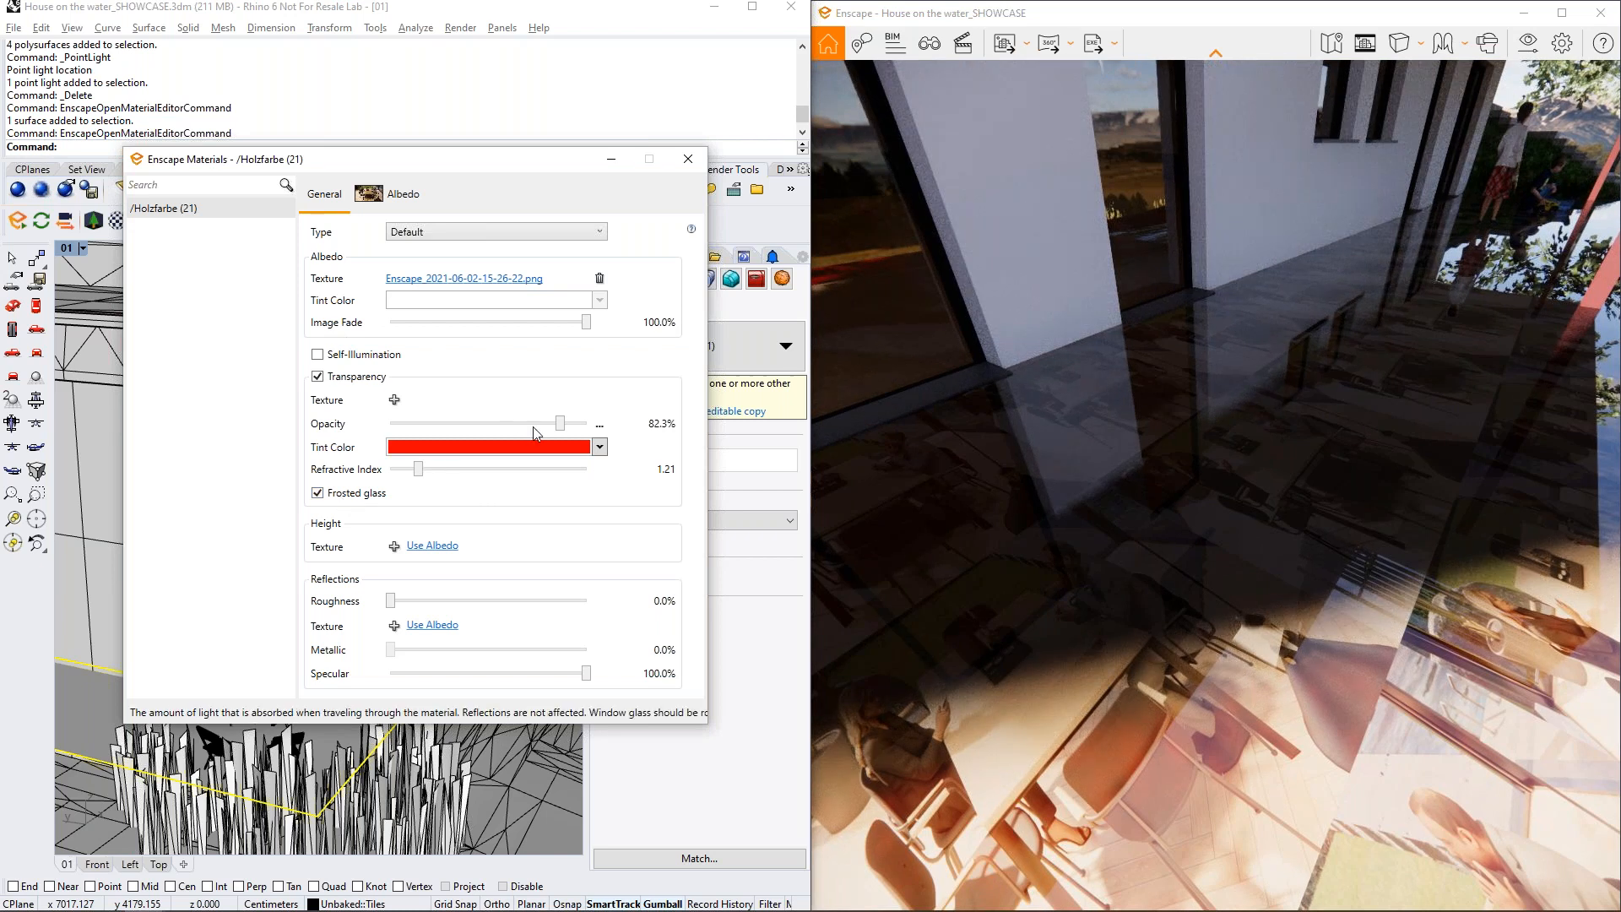
click(319, 493)
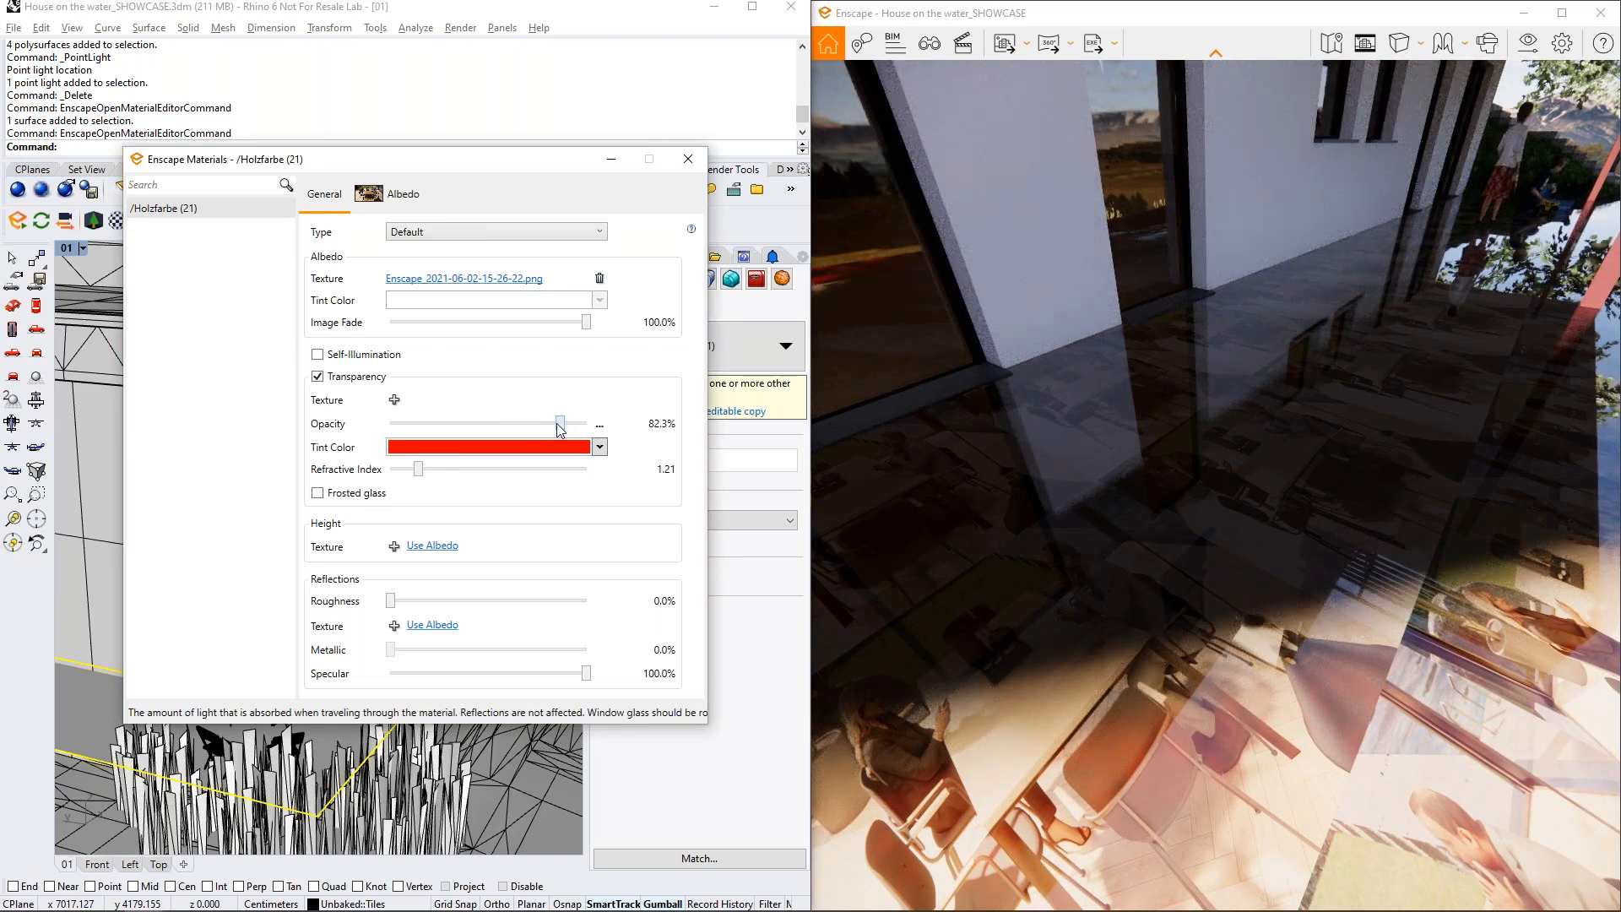
drag(560, 423, 390, 424)
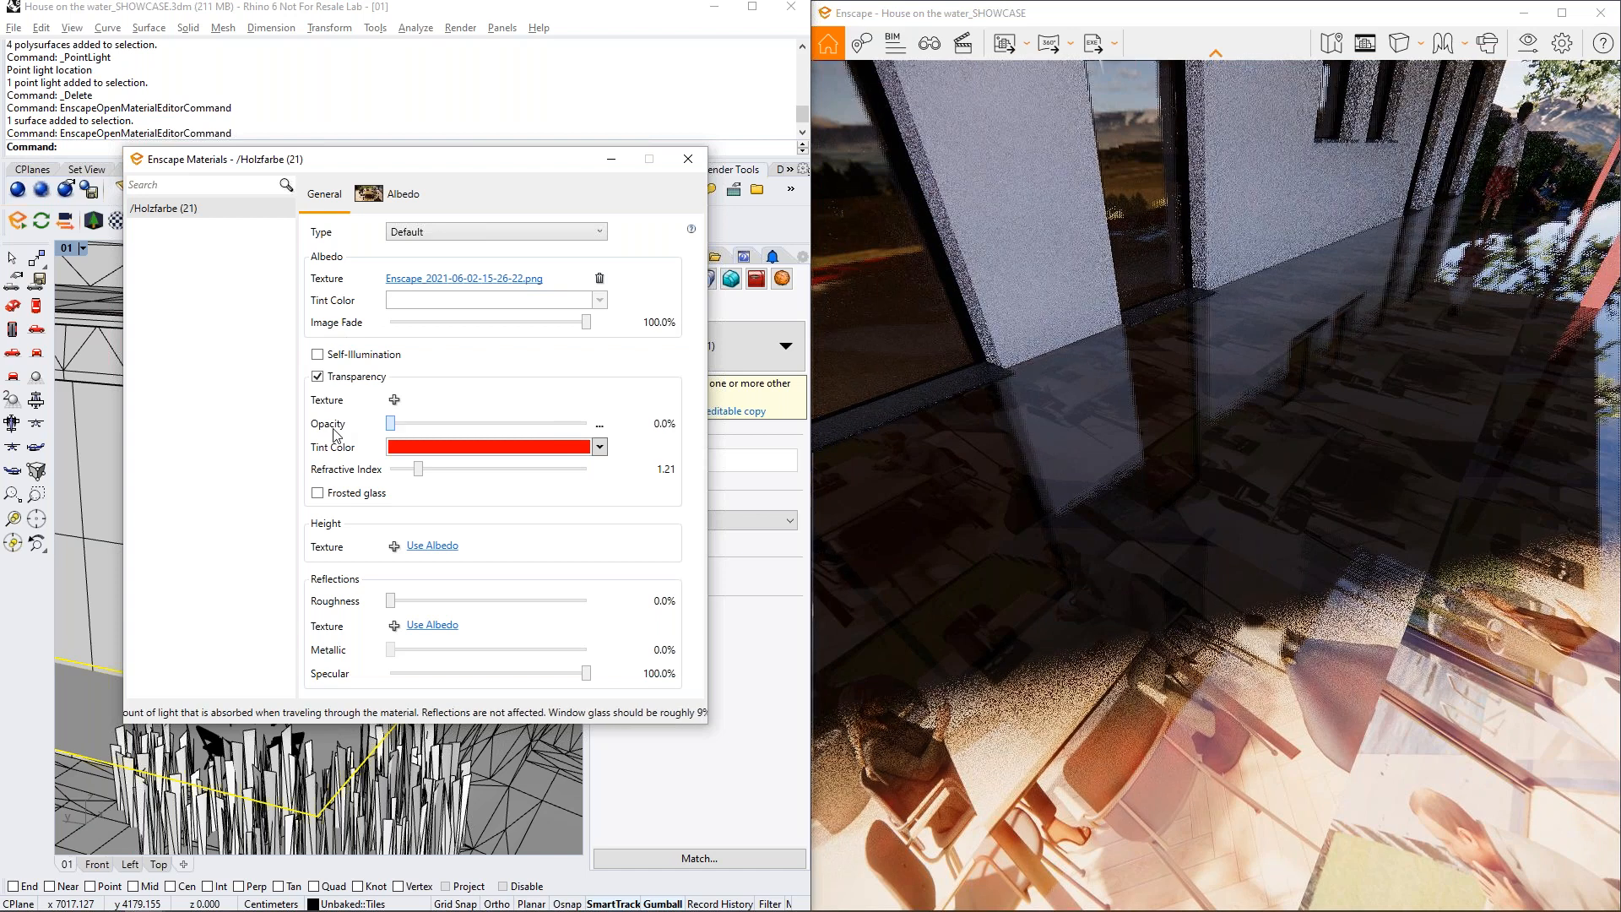
click(318, 377)
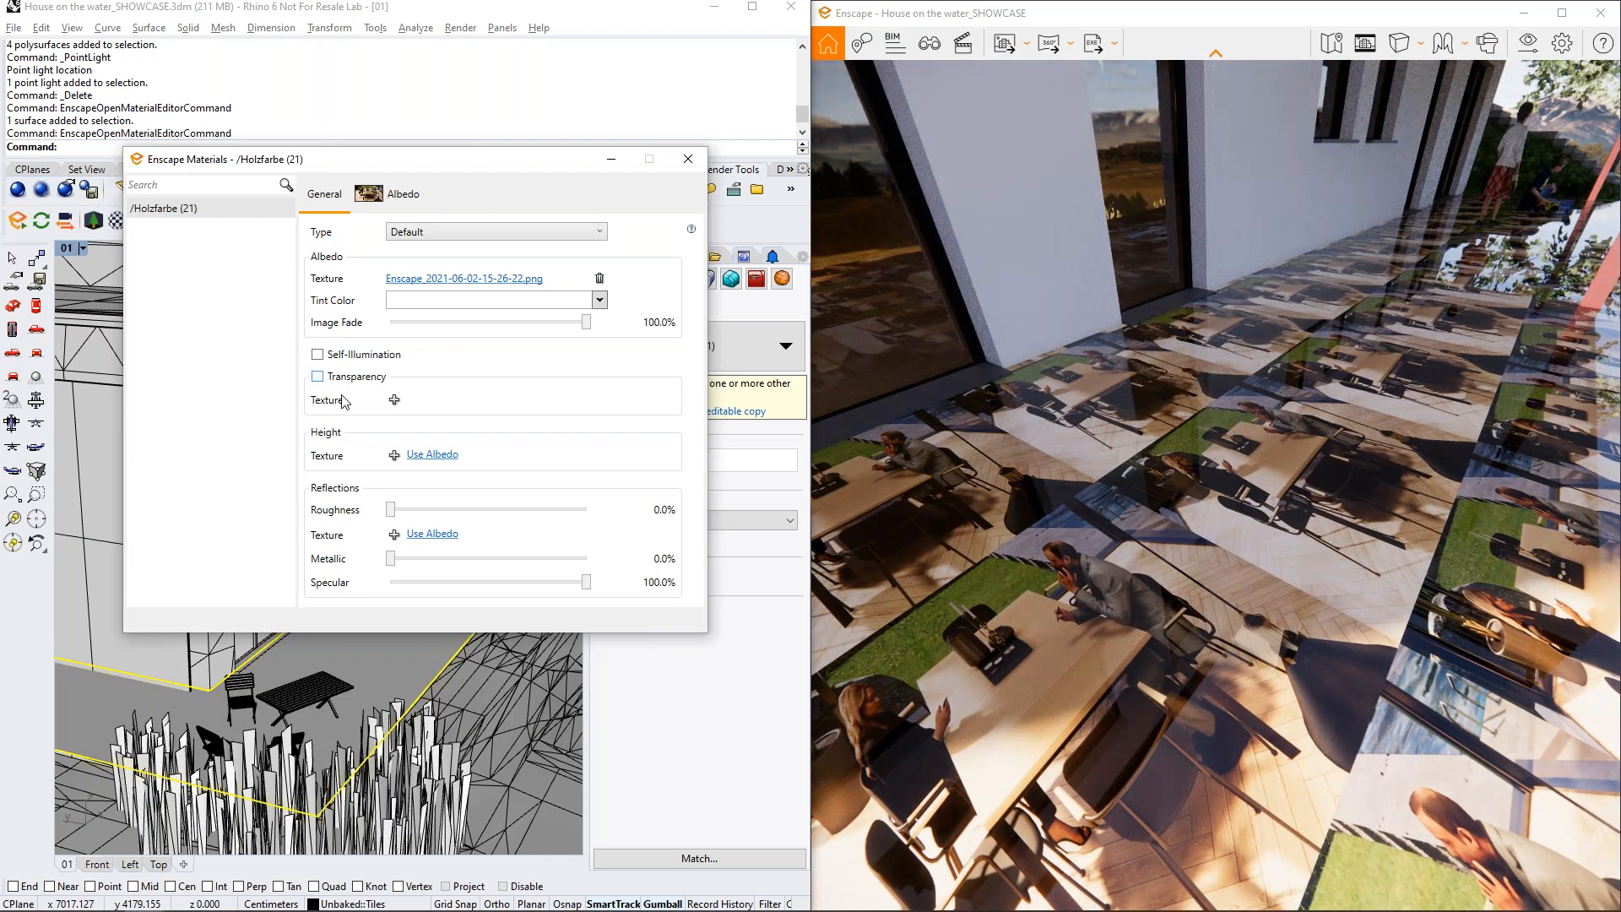
Load Logo_black.jpg as the mask texture with transparency disabled and inspect the cut-out pattern on the terrace floor
click(394, 400)
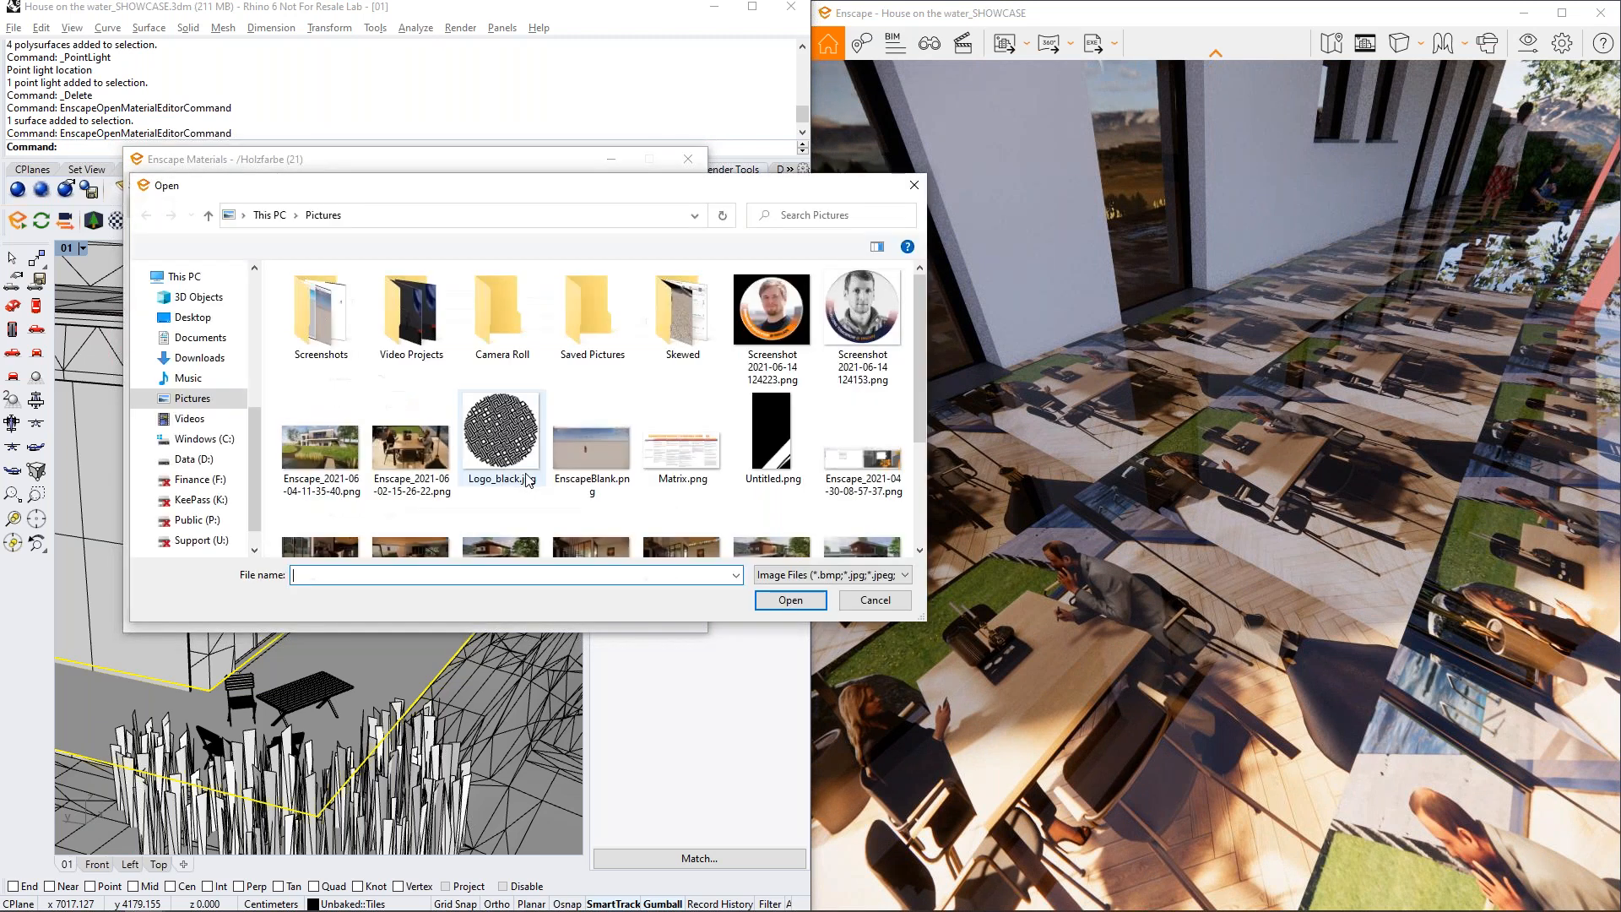
key(Escape)
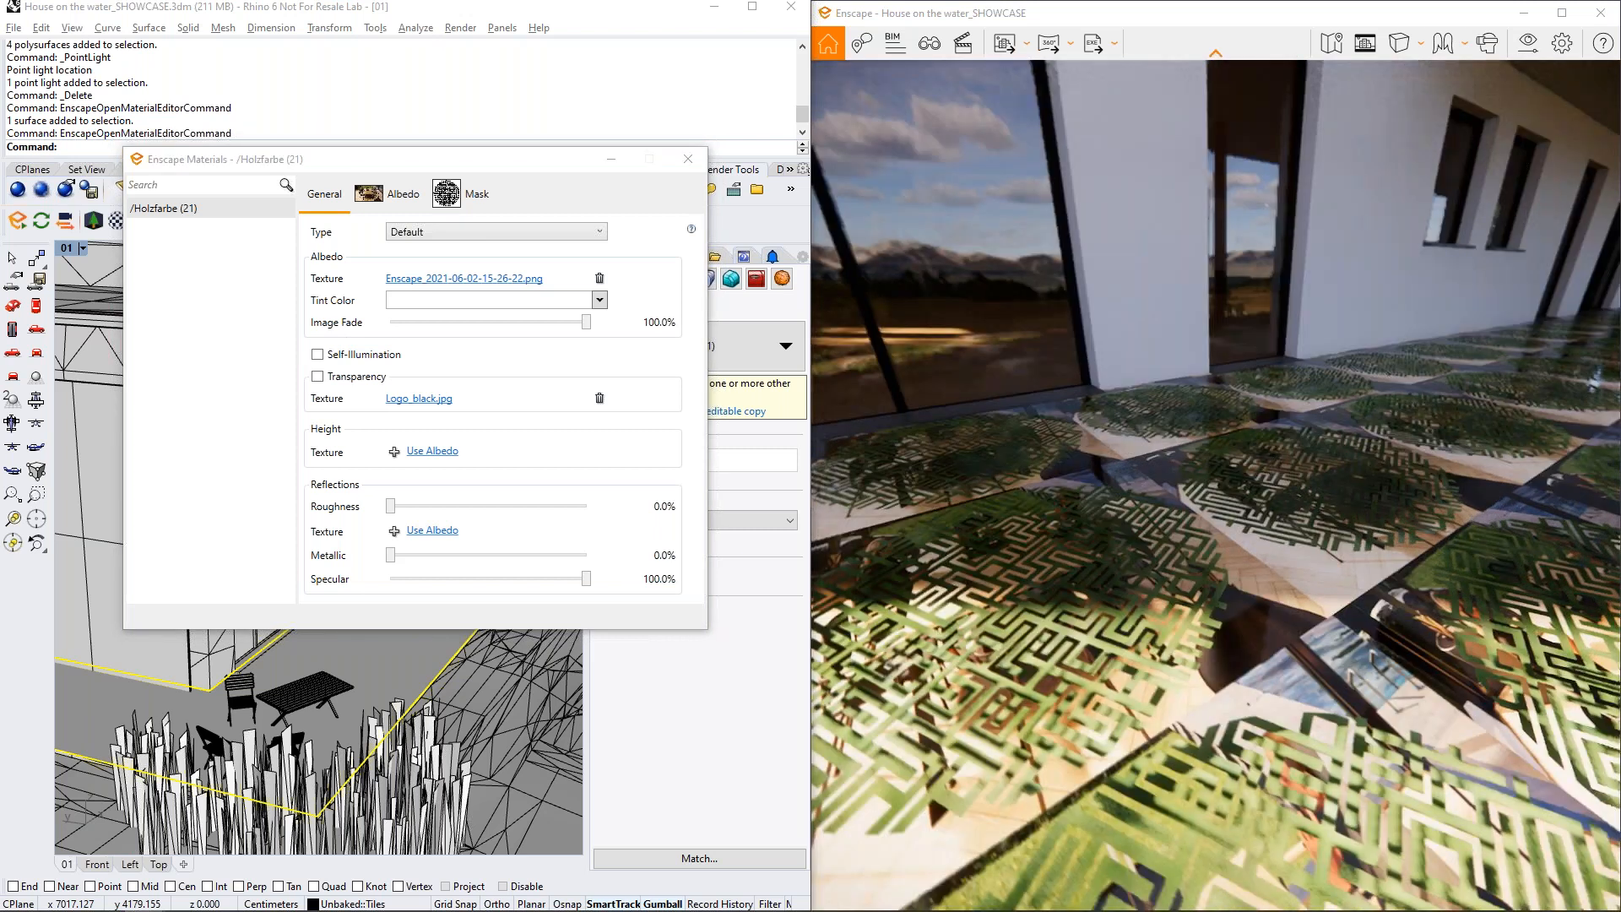
right_drag(1249, 583, 1266, 506)
scroll(1249, 583, up, 3)
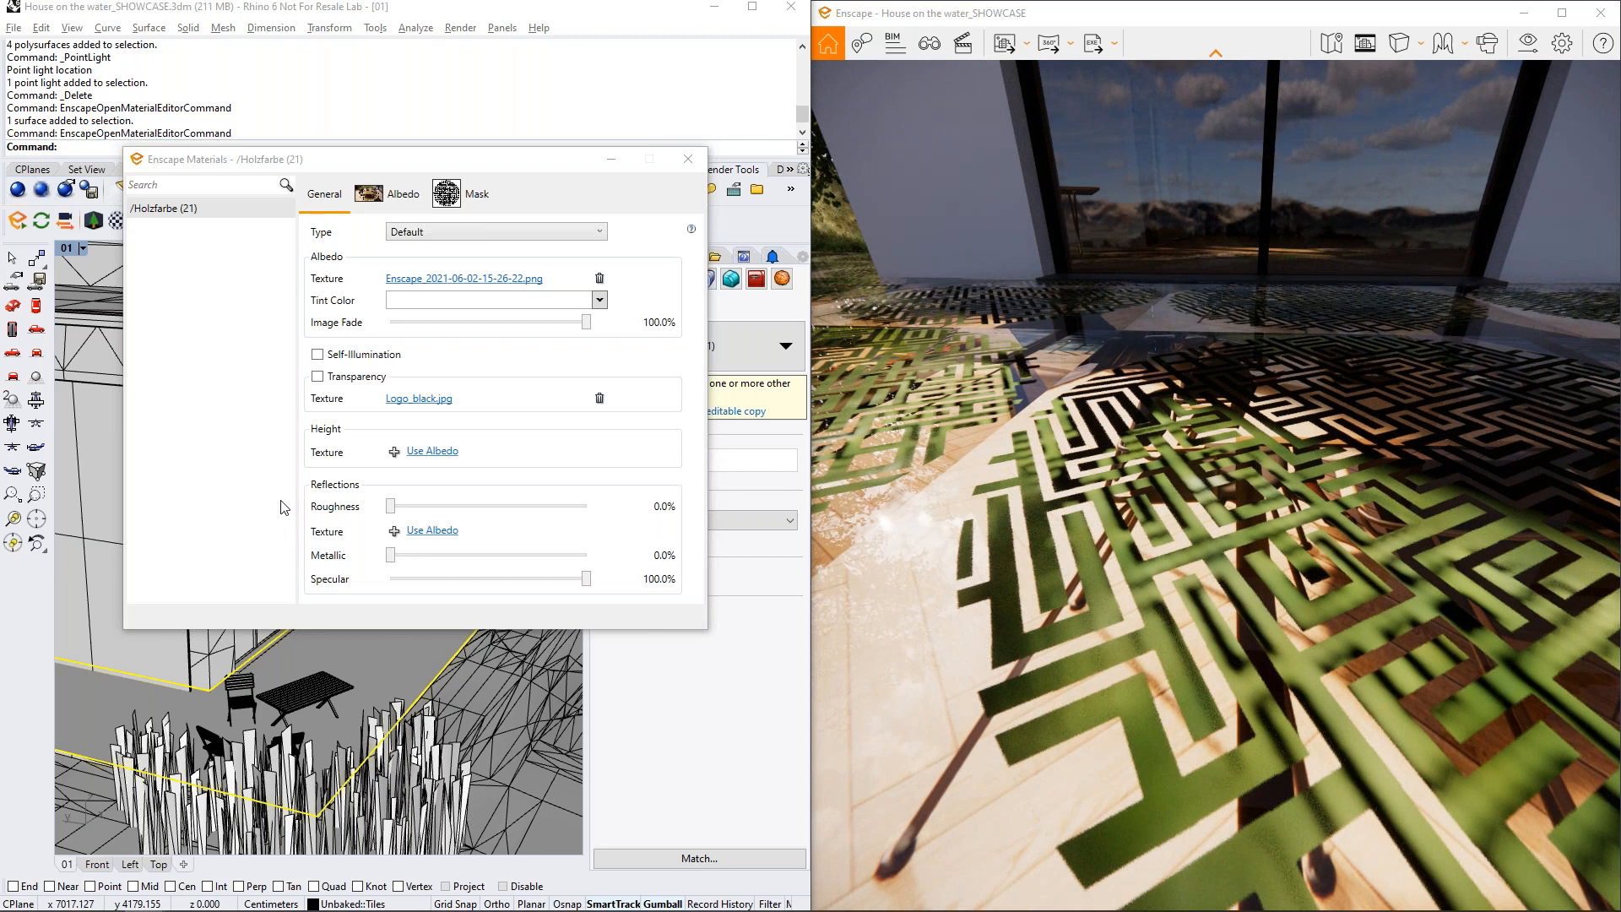
right_drag(1216, 486, 1148, 536)
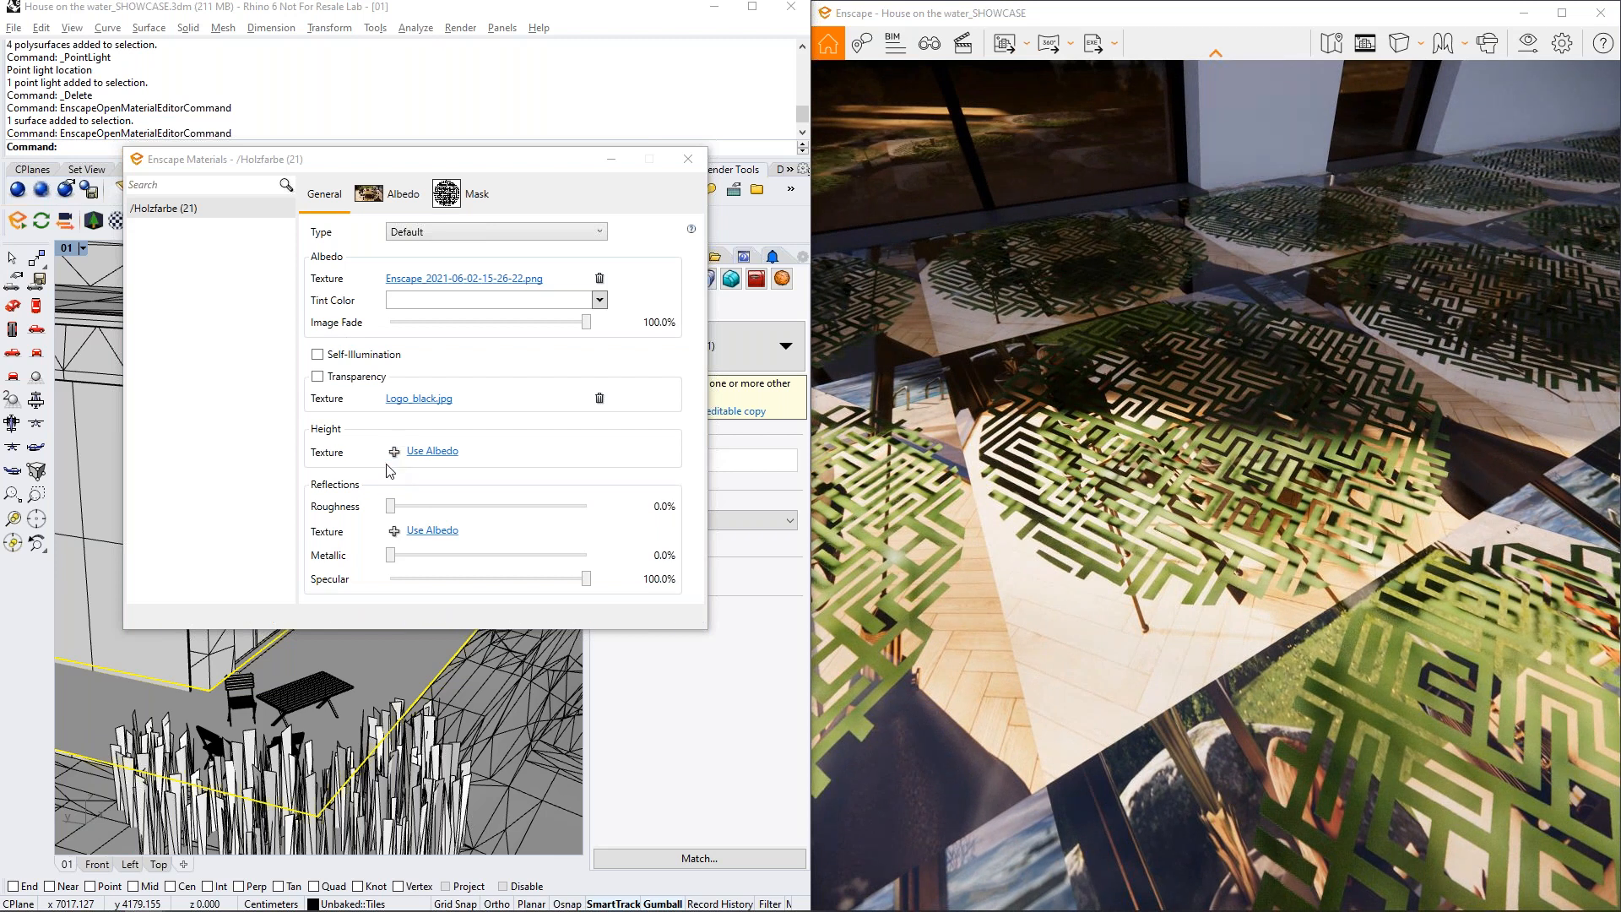
Remove the mask texture from the terrace material and view the floor along the terrace
click(599, 397)
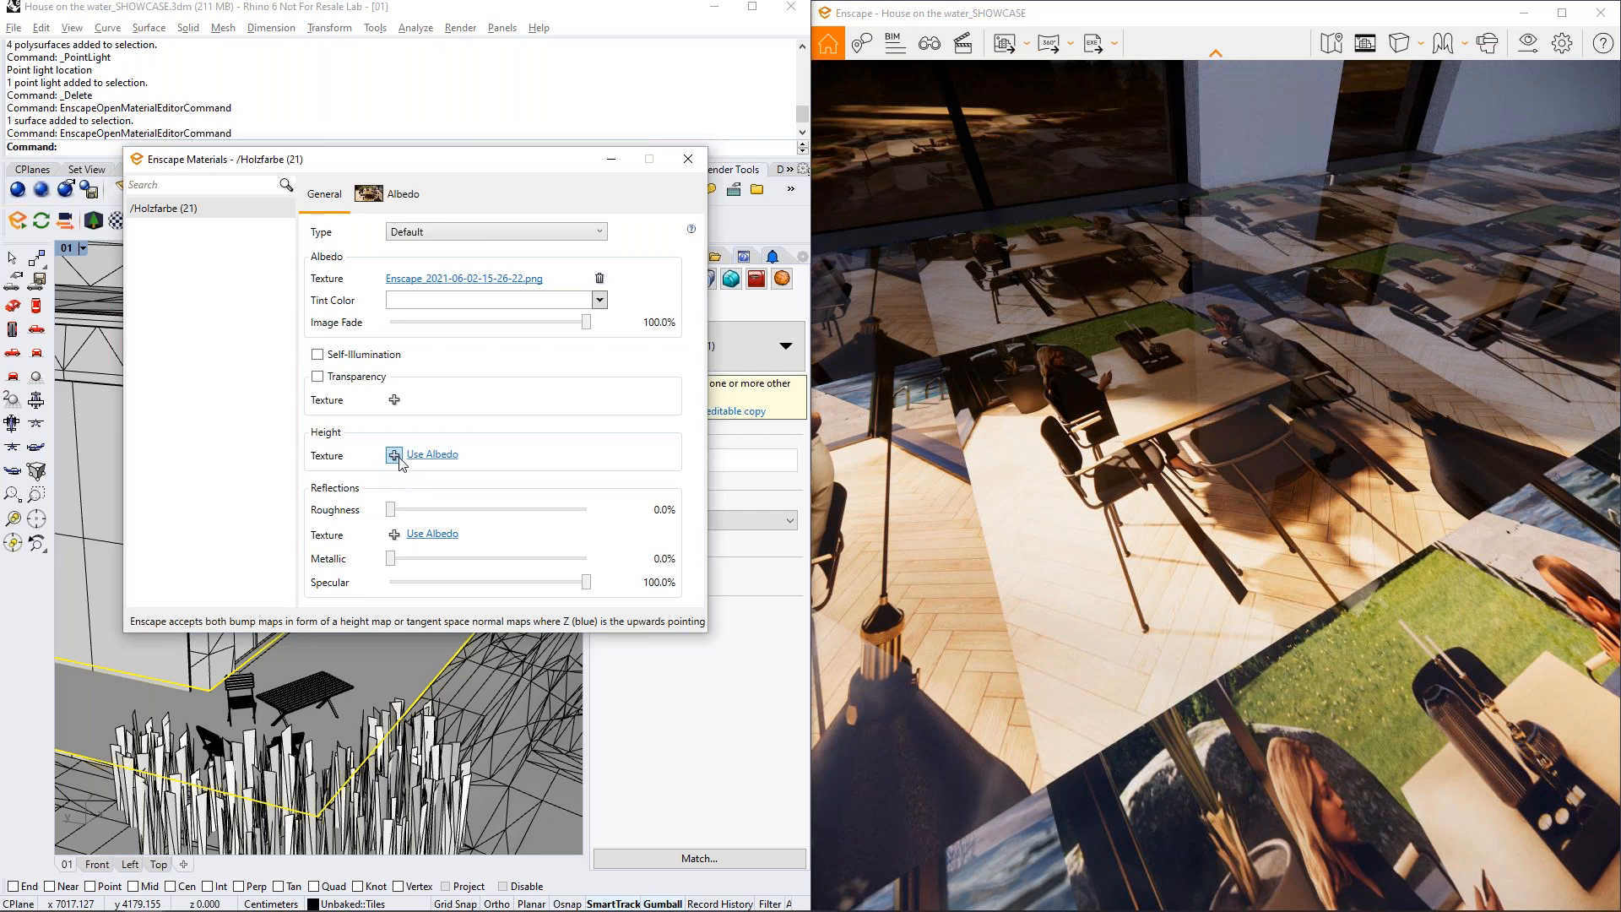
drag(1098, 372, 1141, 382)
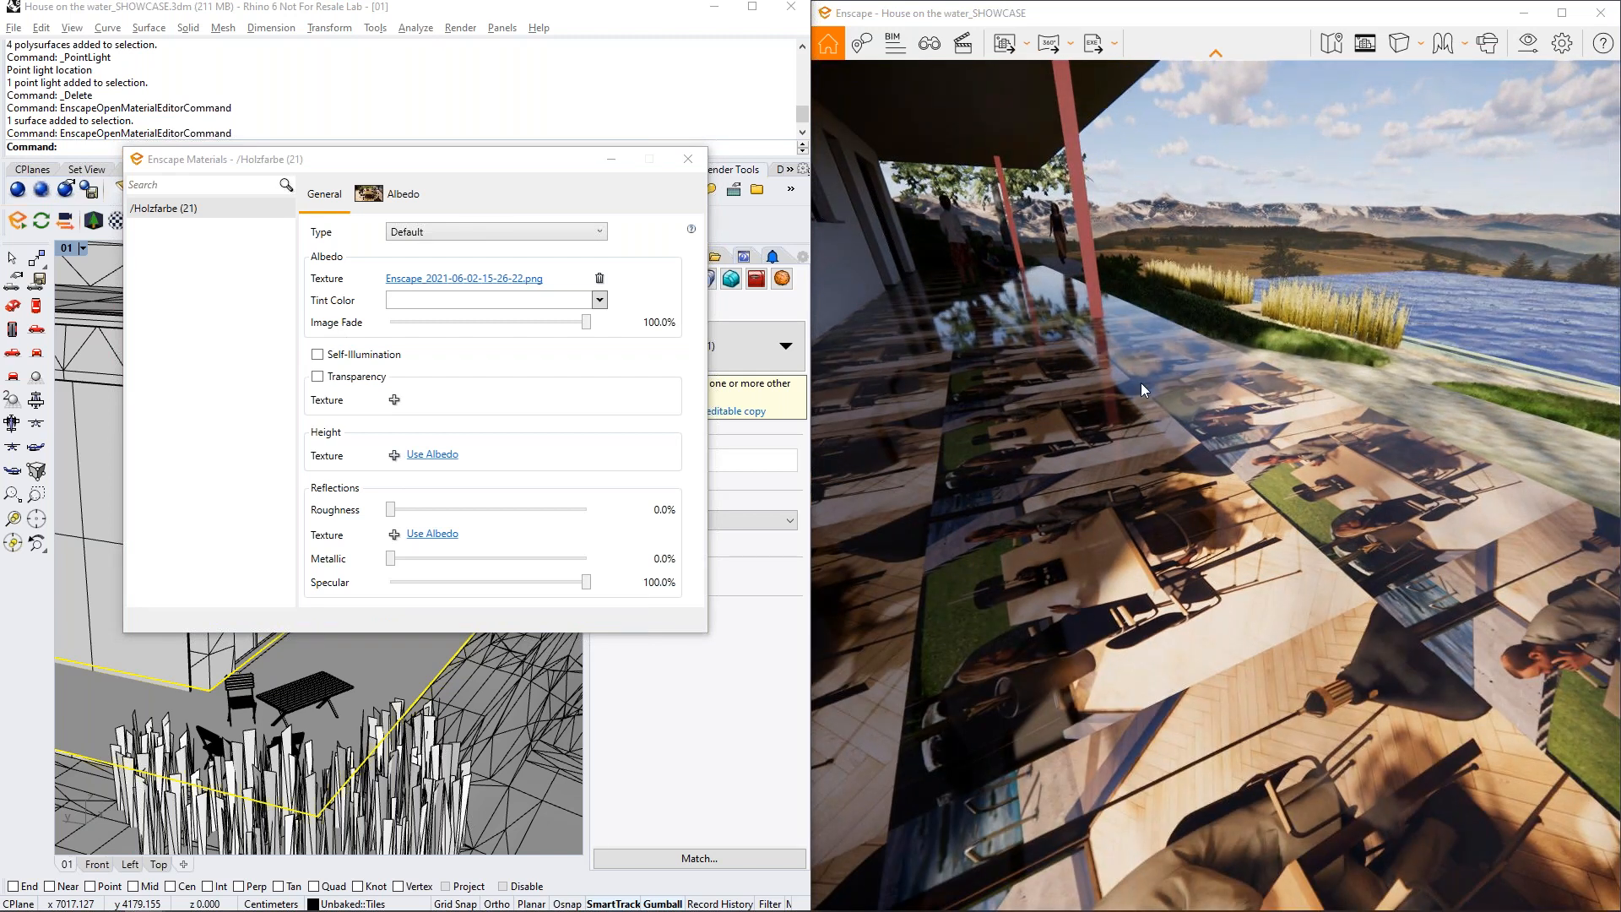
right_drag(1143, 386, 1183, 381)
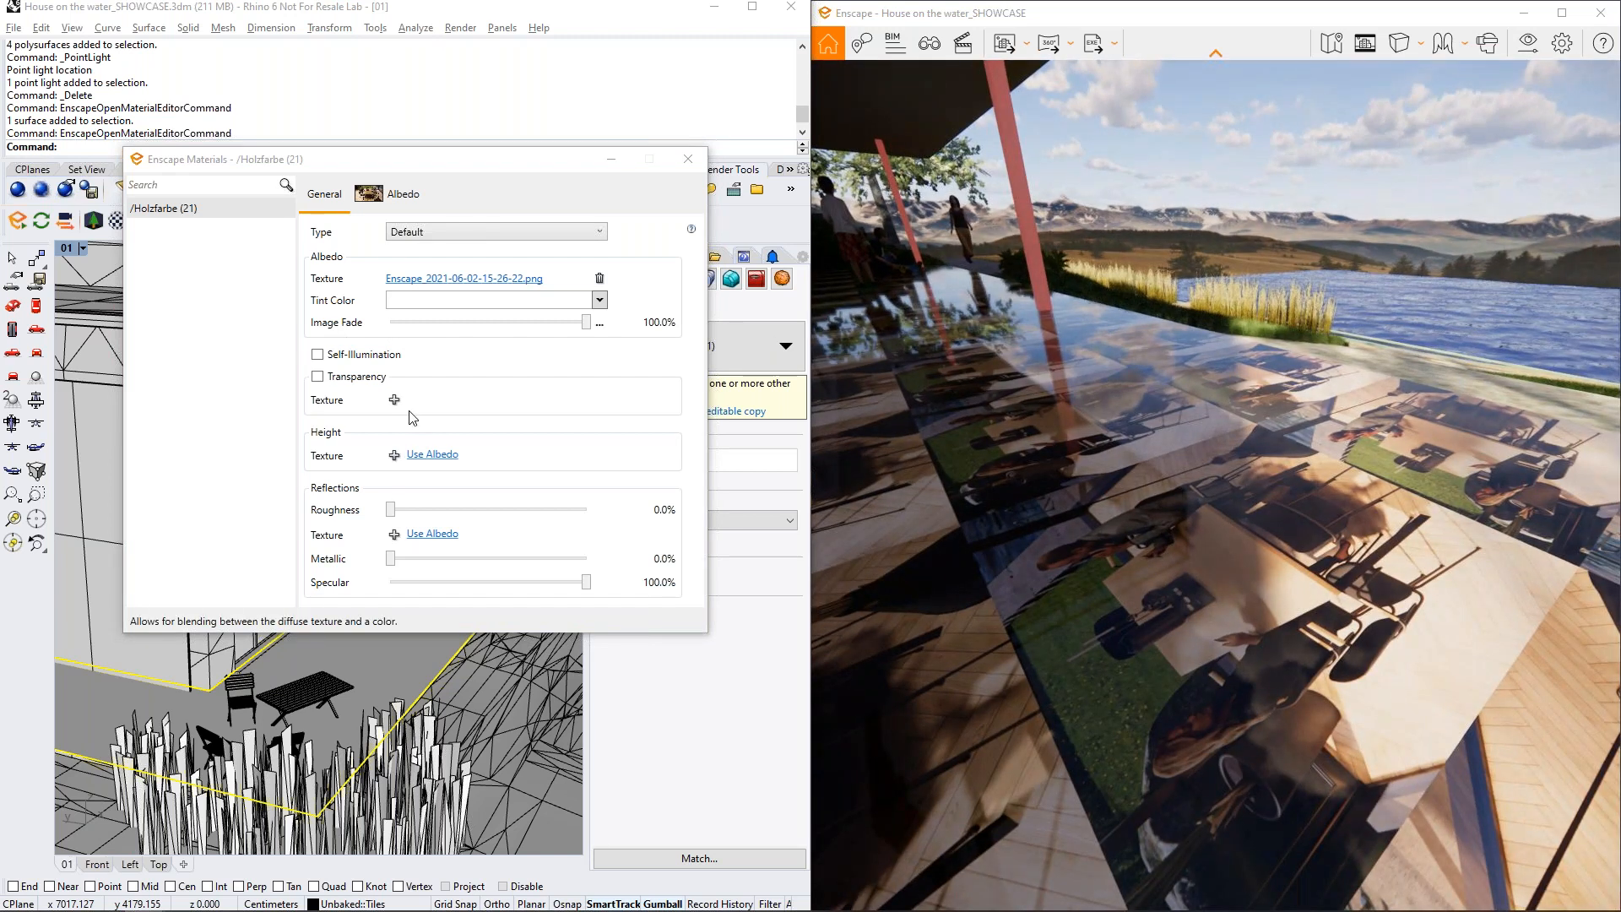
Load Logo_black.jpg as the height texture, set the bump map amount to 7.30, and inspect the floor's relief from several angles
click(394, 455)
click(484, 439)
double_click(483, 448)
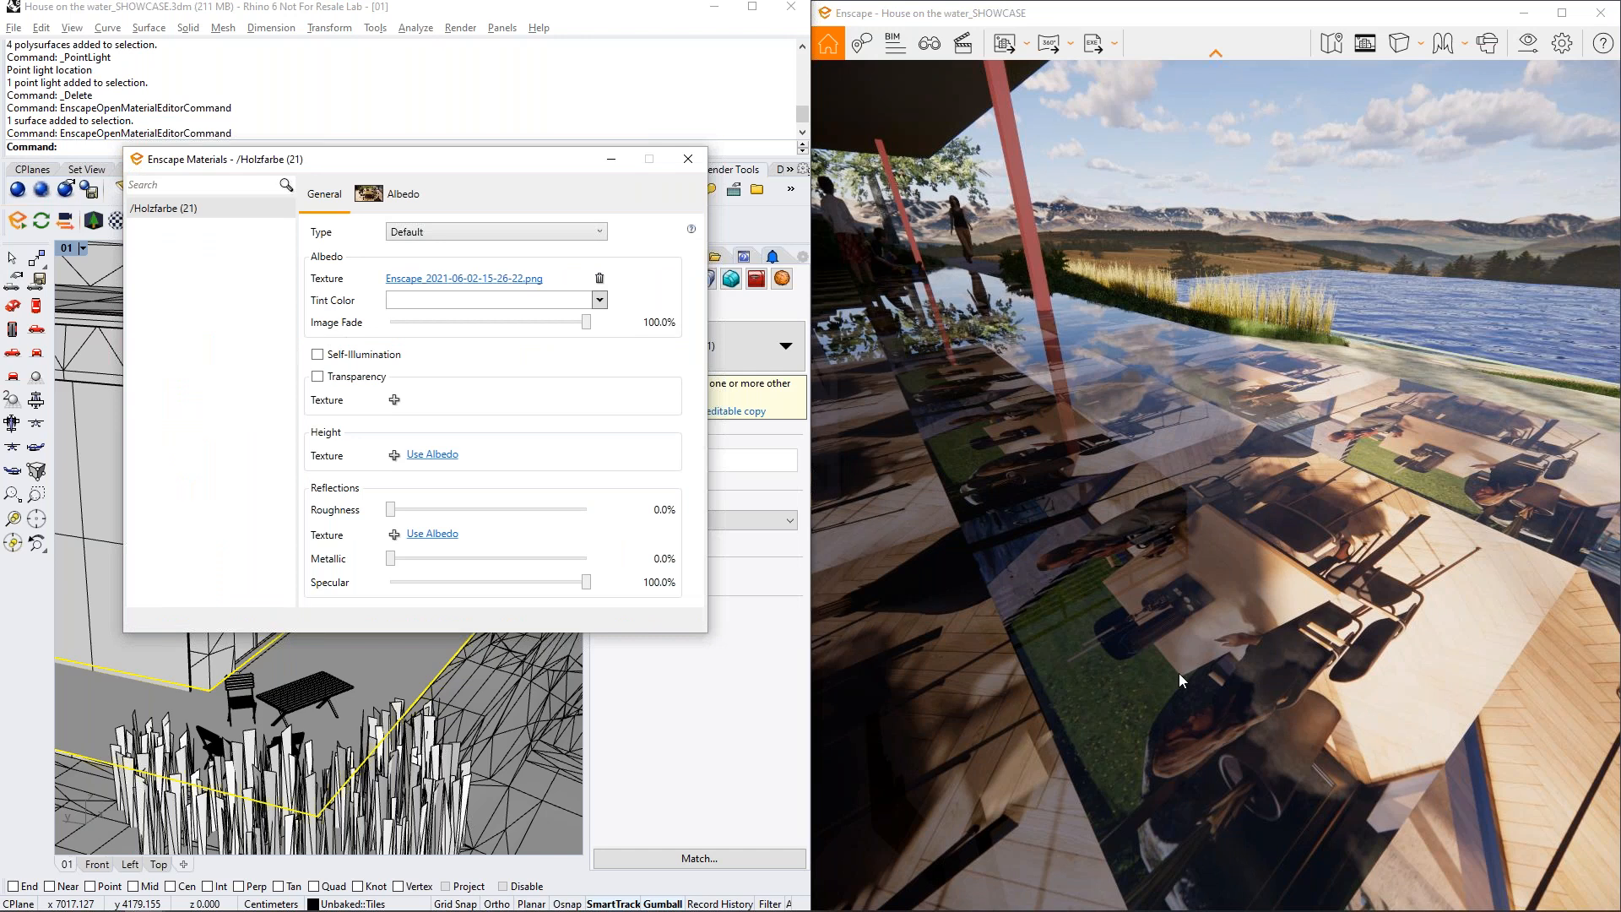
right_drag(1259, 660, 1259, 495)
drag(546, 504, 579, 507)
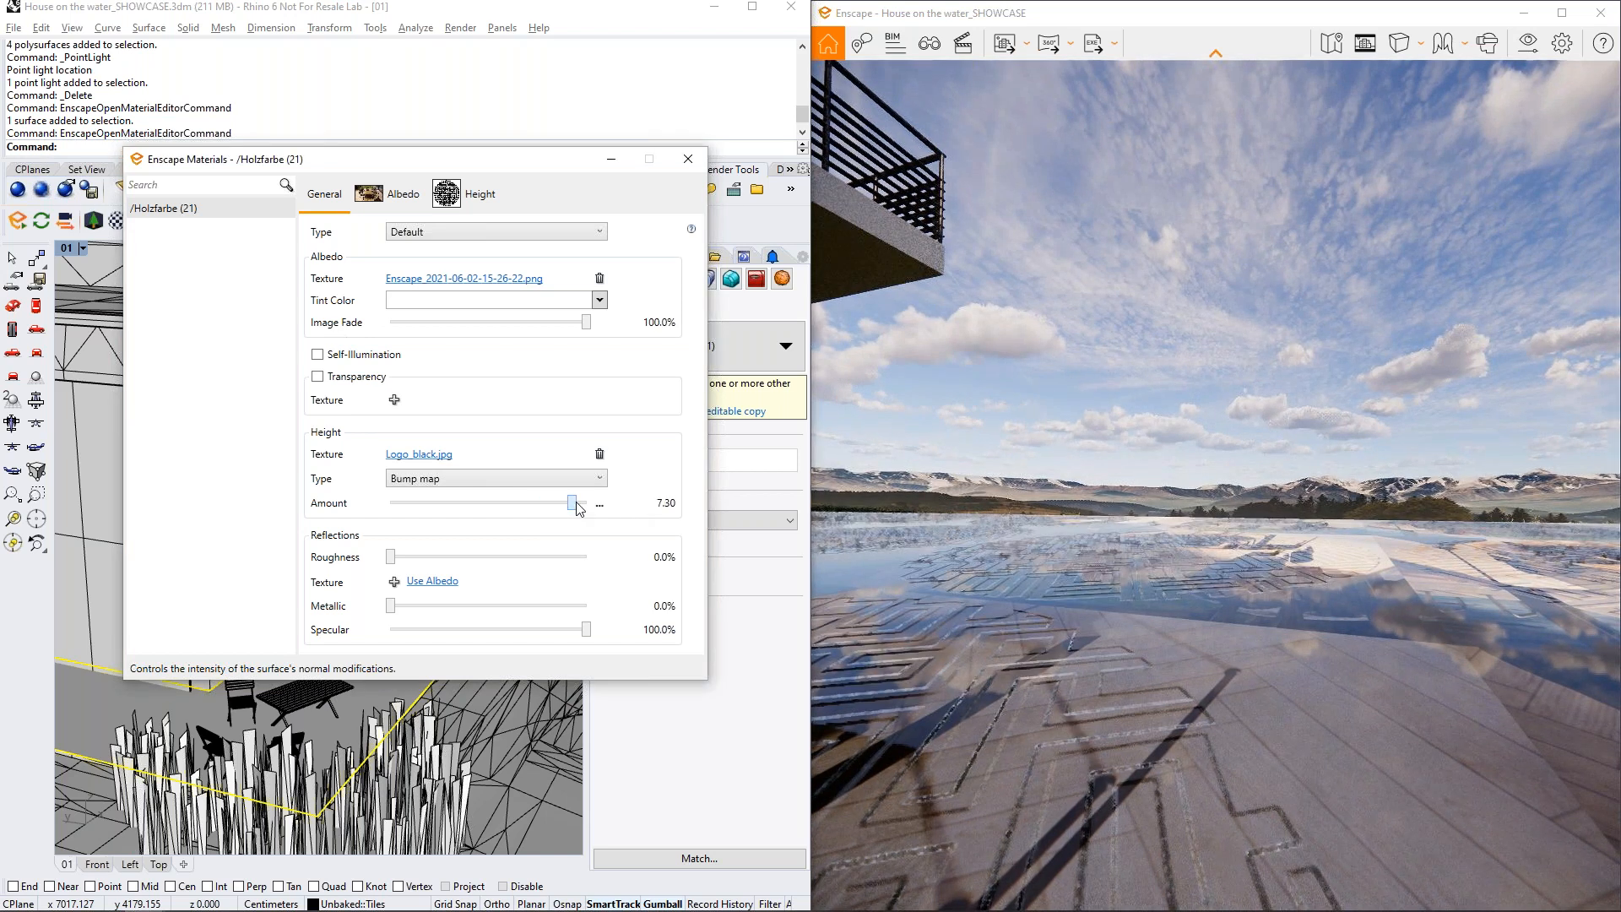
right_drag(1215, 540, 1093, 620)
middle_drag(1215, 624, 1193, 540)
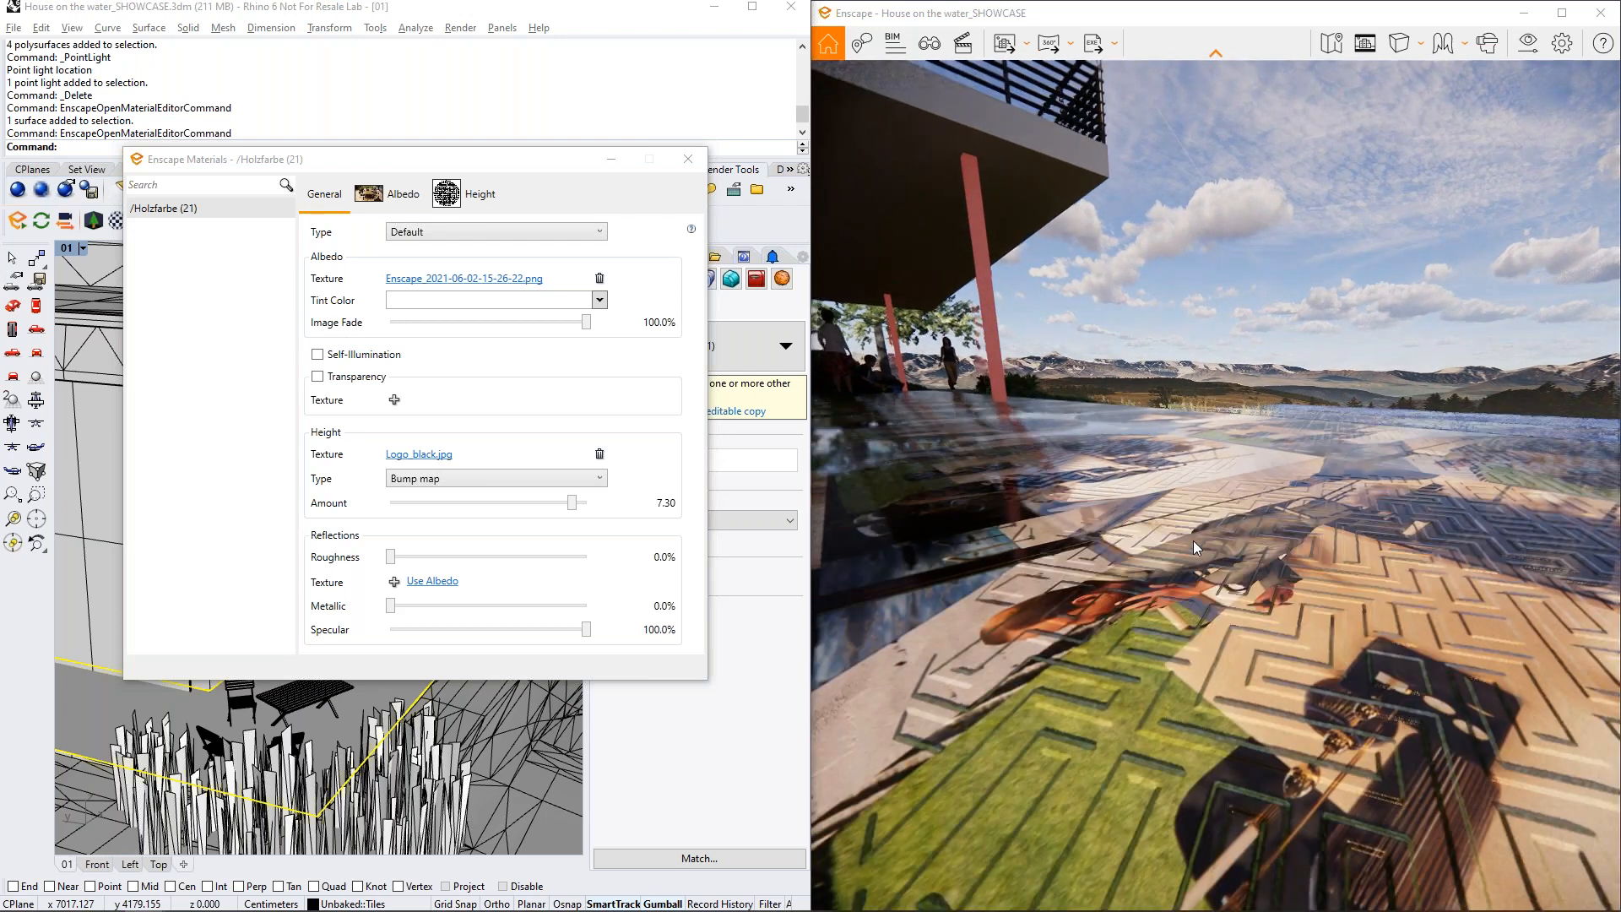
right_drag(1485, 594, 1427, 524)
scroll(1490, 608, down, 3)
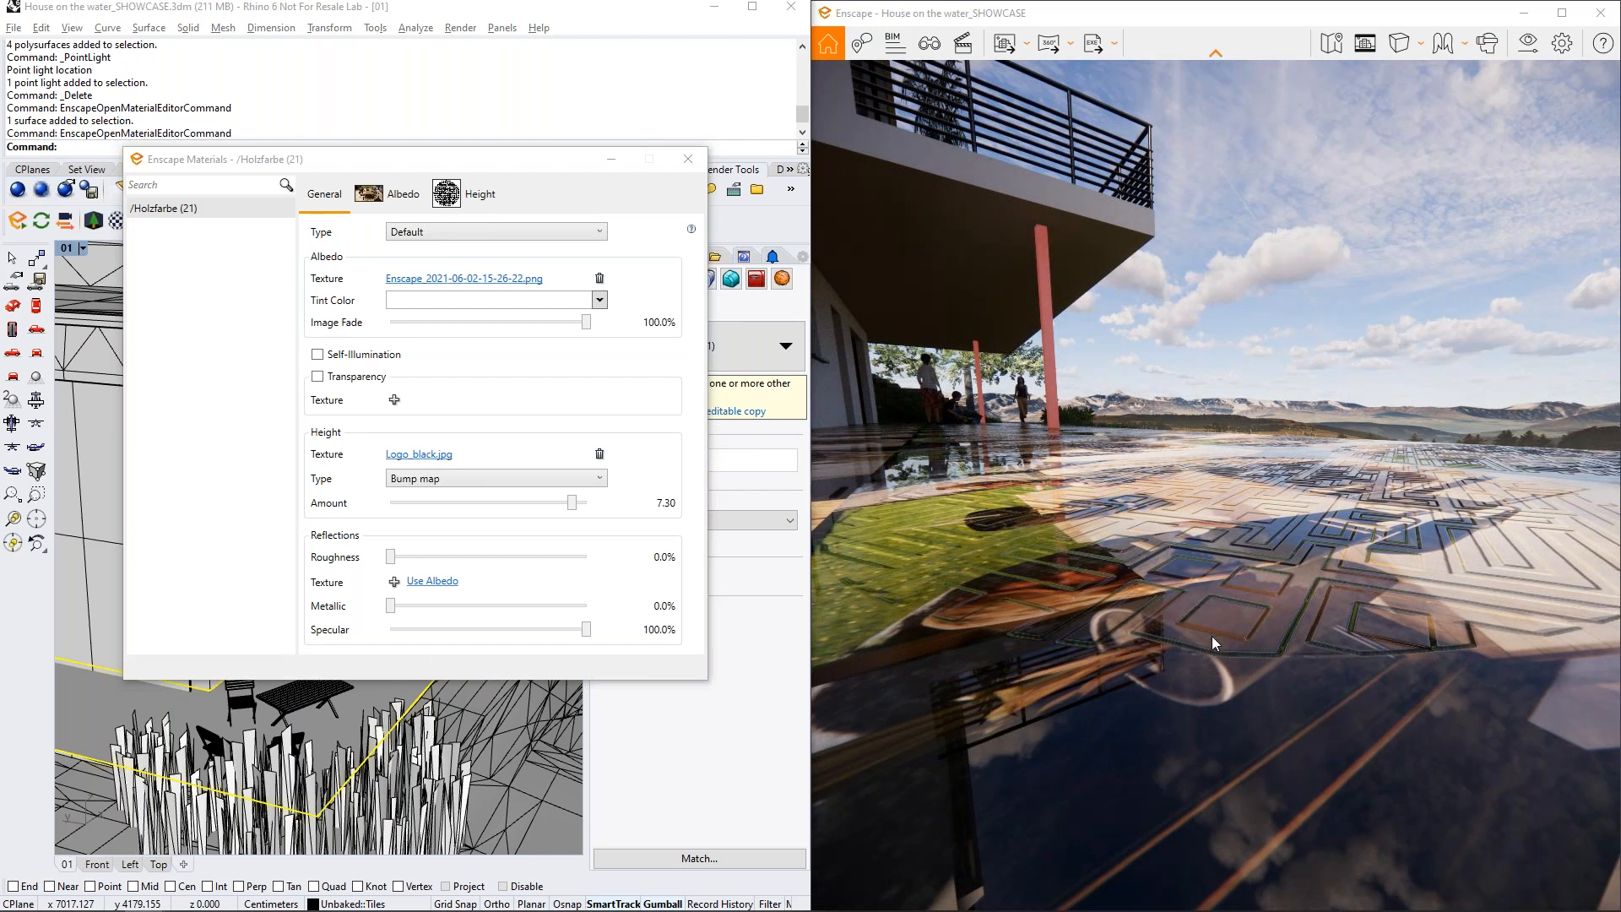
right_drag(1215, 507, 1266, 599)
scroll(1216, 485, up, 2)
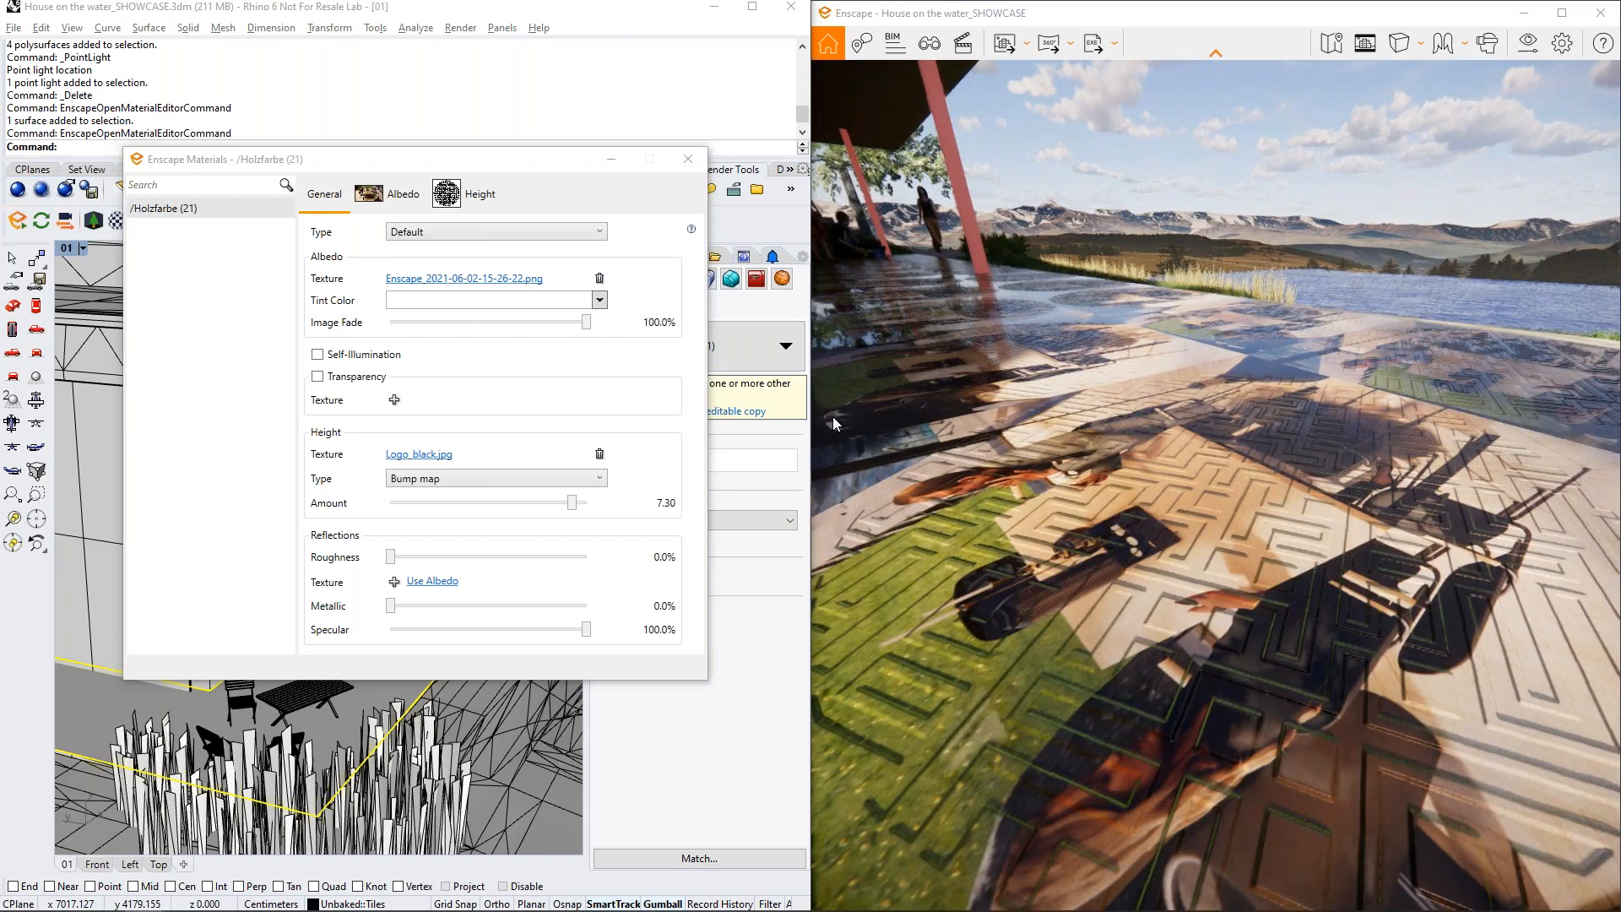
Switch the terrace material's height type to Displacement map, set the amount to 0.92, and inspect the floor's relief from several angles
click(533, 478)
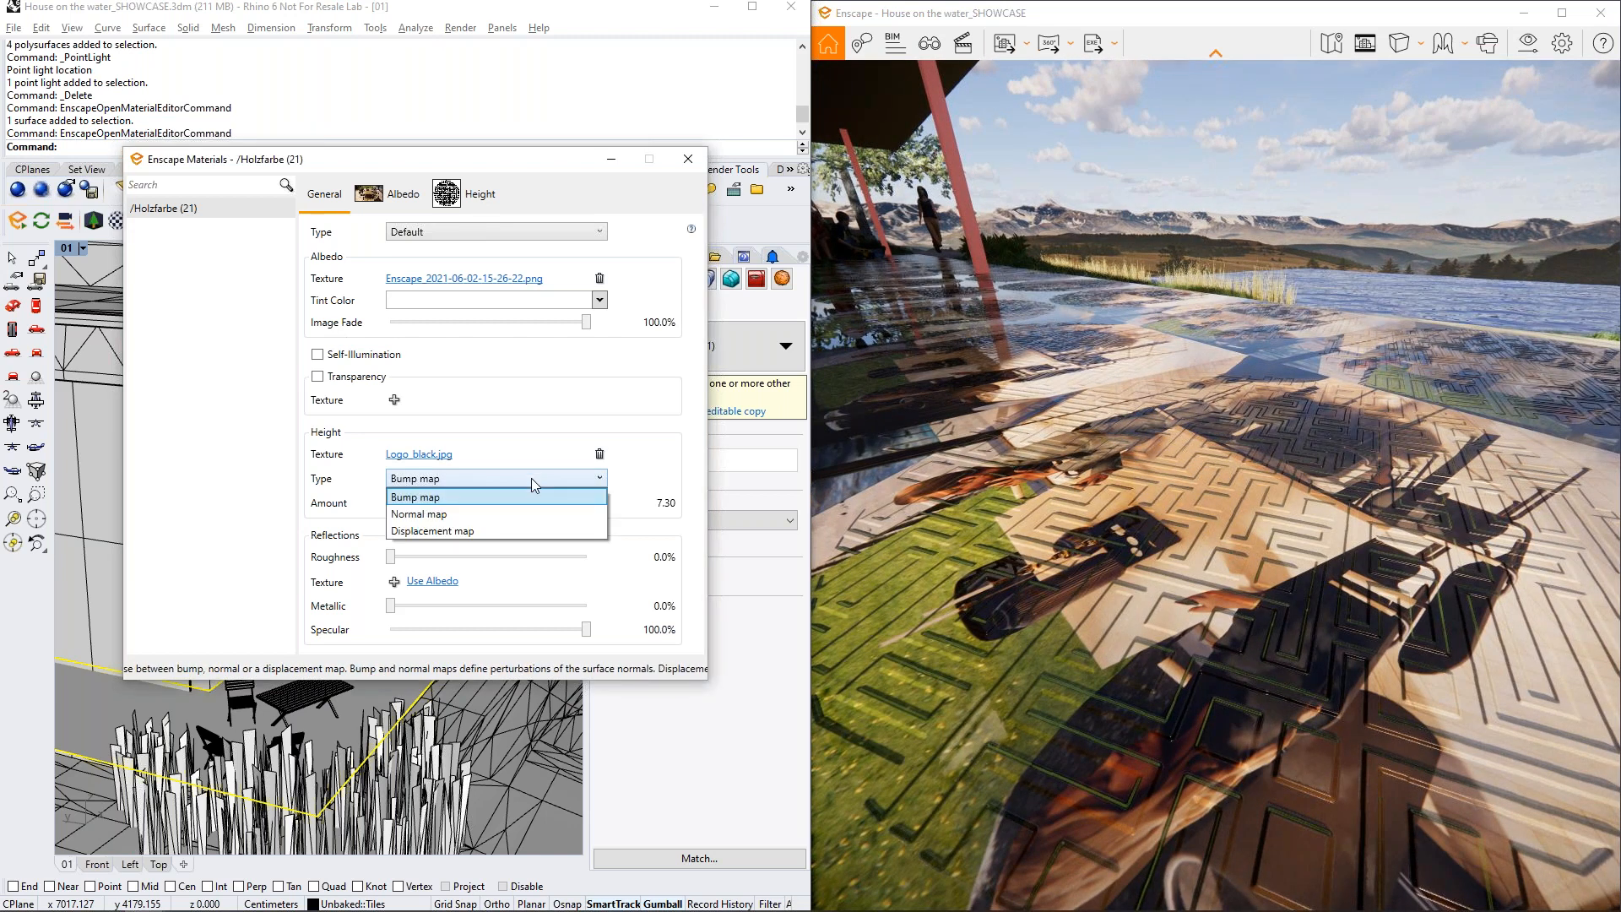
click(508, 528)
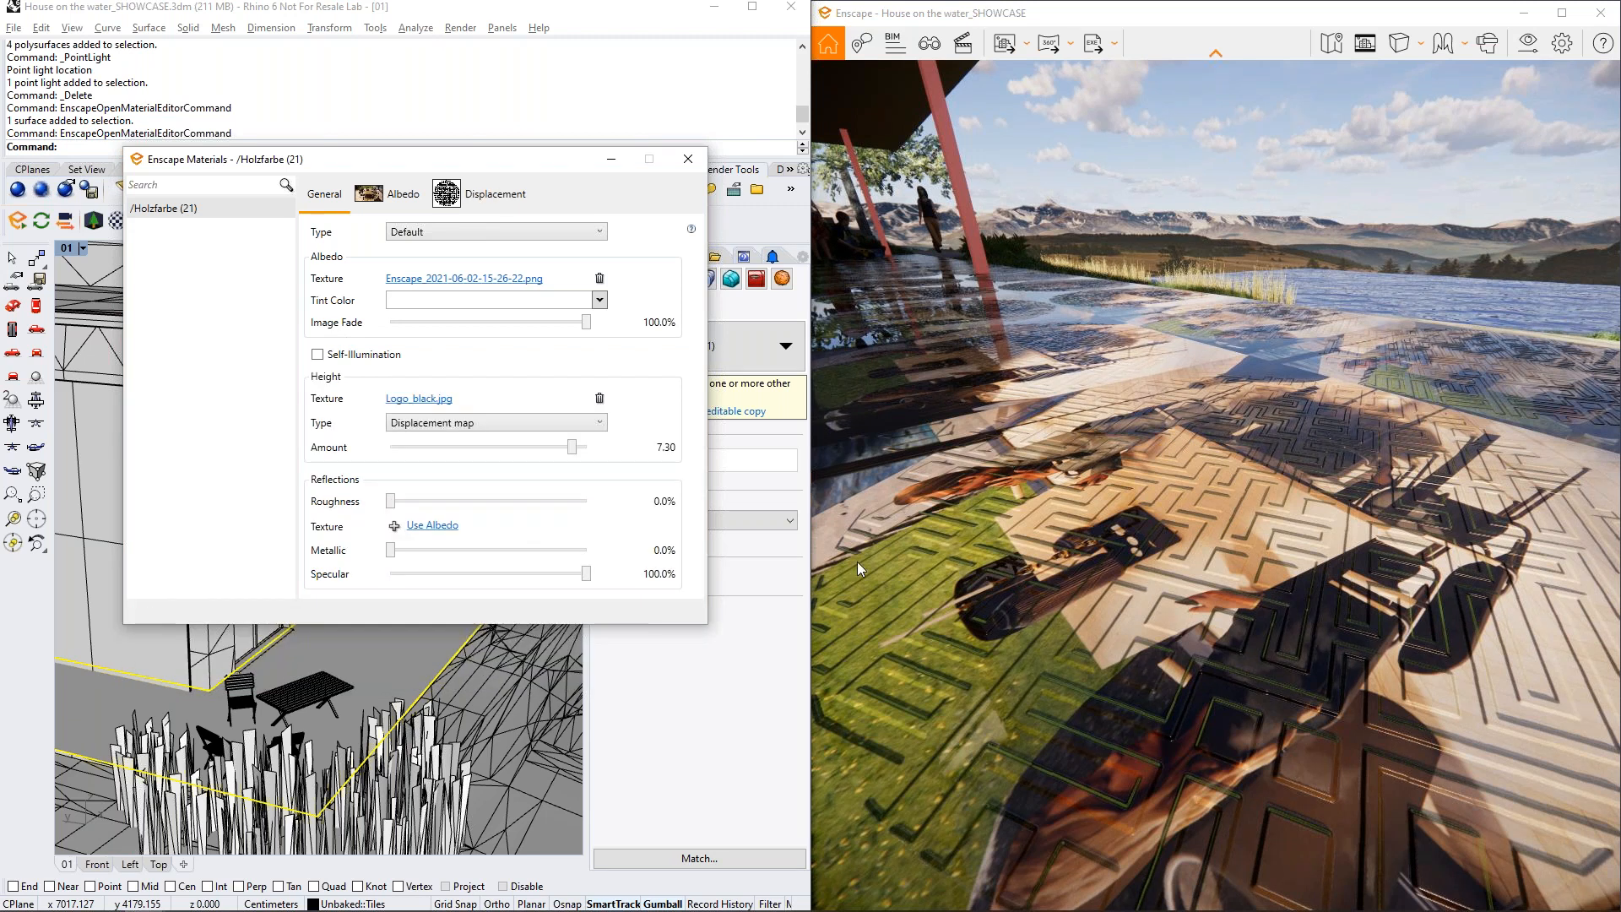
right_drag(1112, 600, 1064, 593)
drag(572, 447, 521, 456)
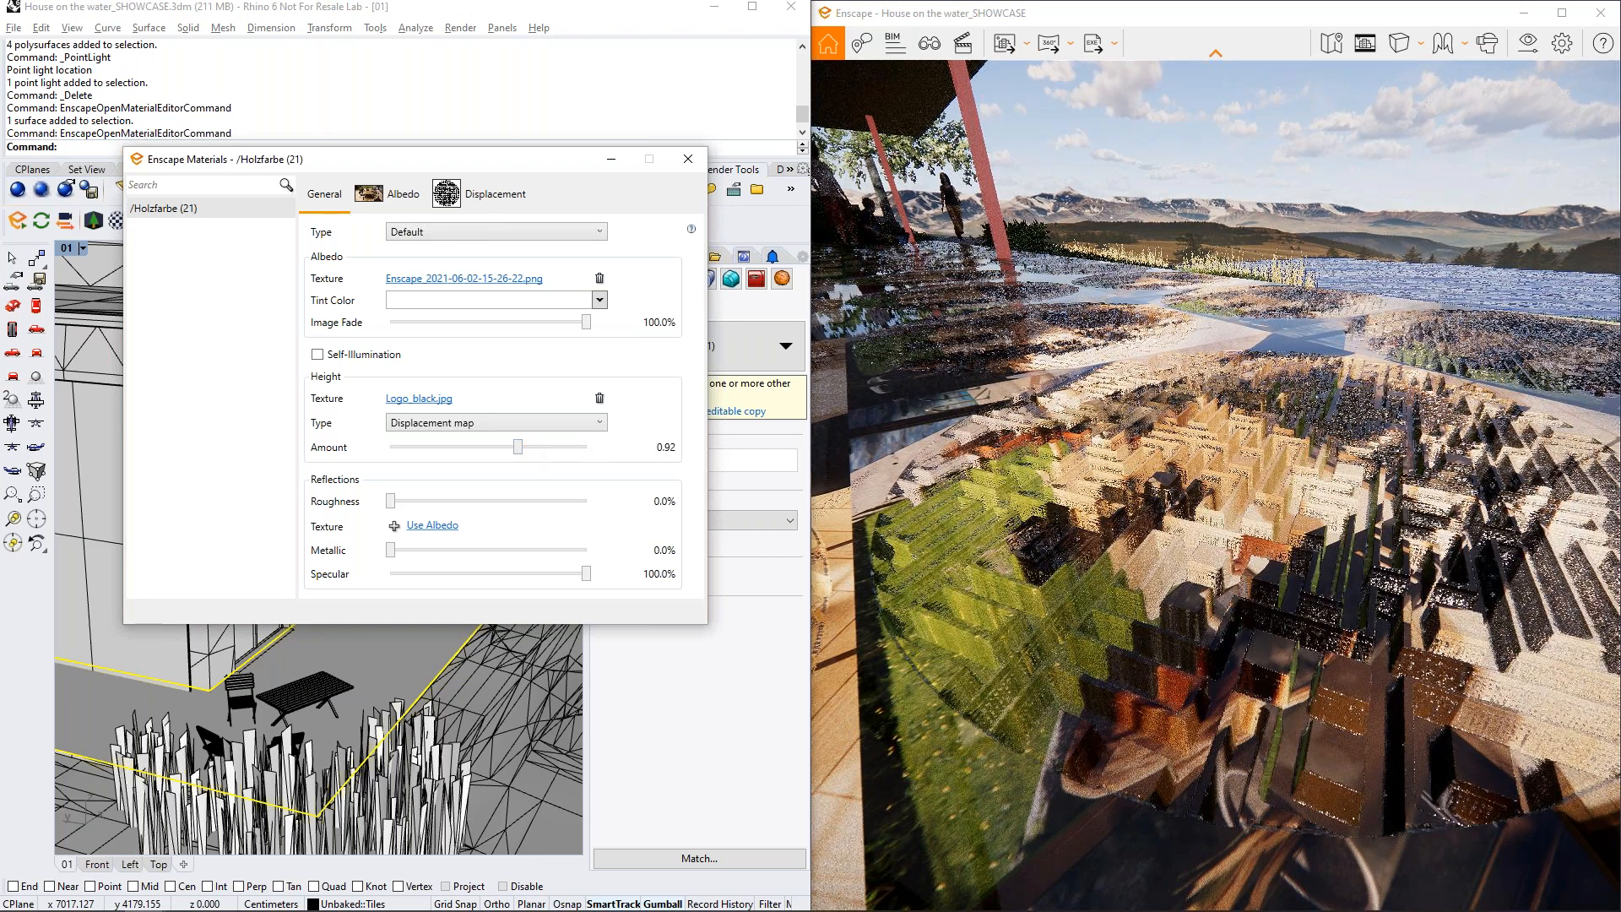
right_drag(1216, 486, 1021, 489)
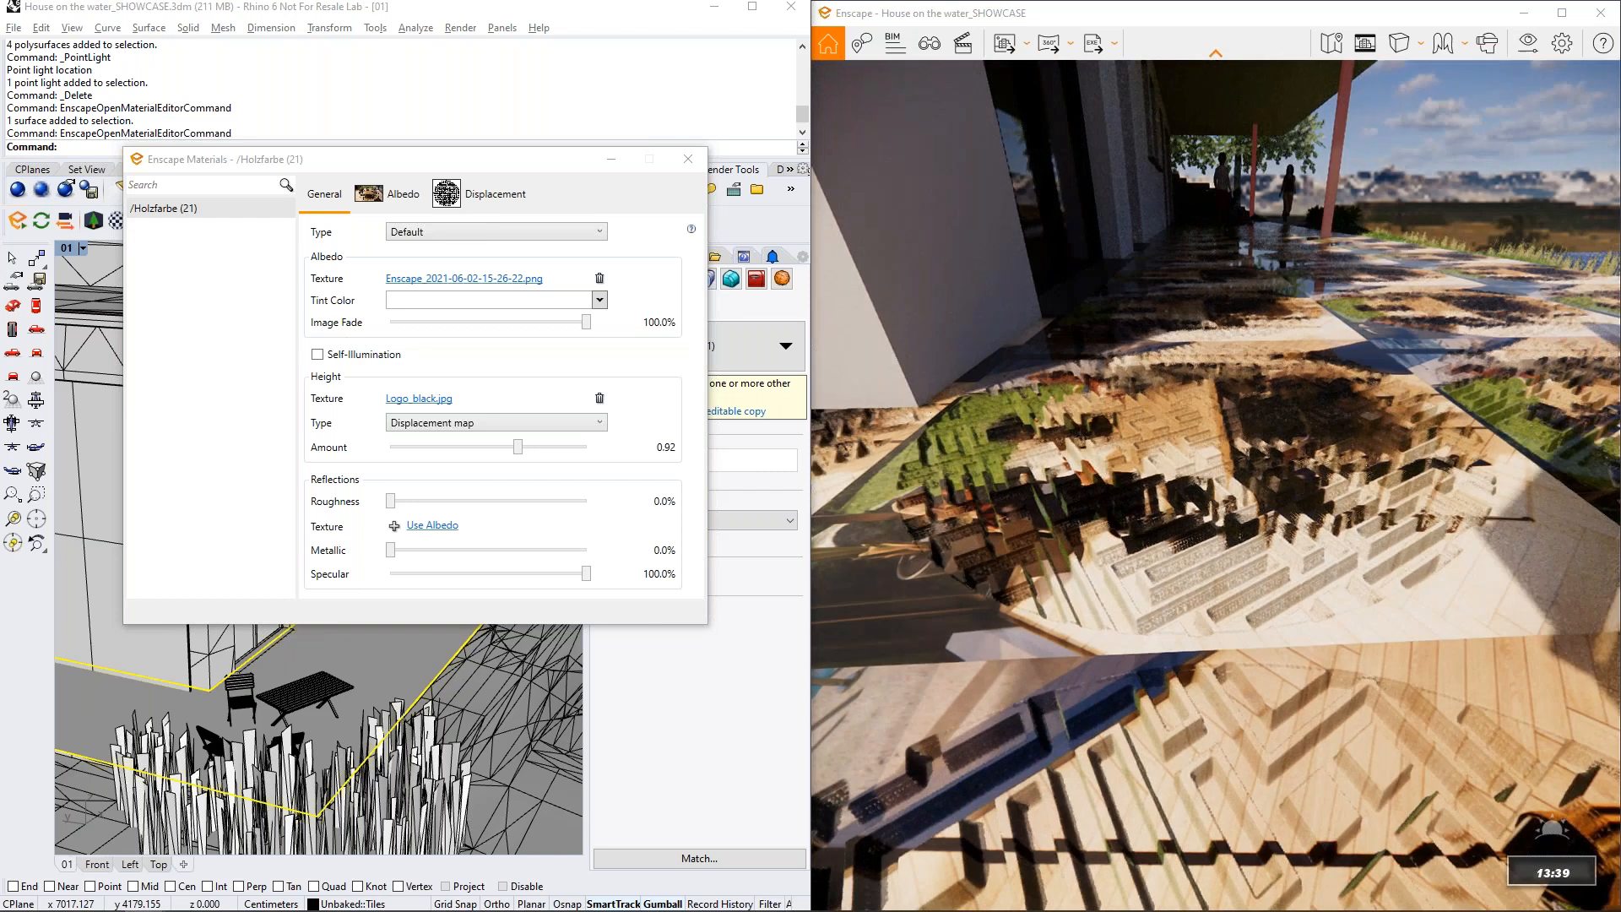
key(a)
key(e)
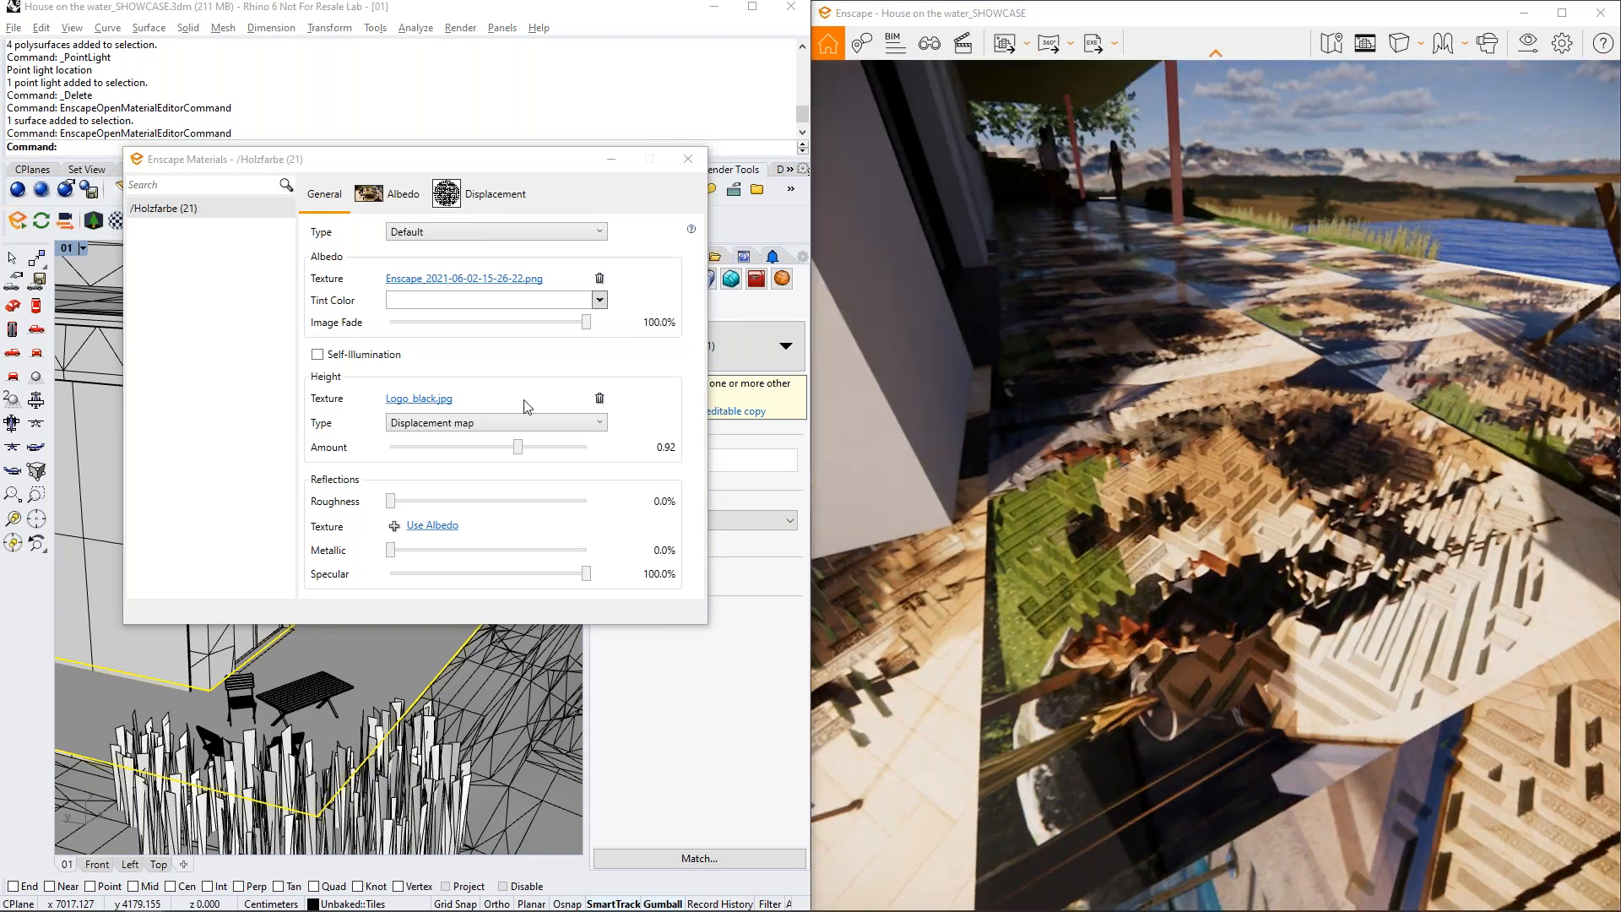
Remove both the height texture and the albedo texture from the terrace material
click(513, 429)
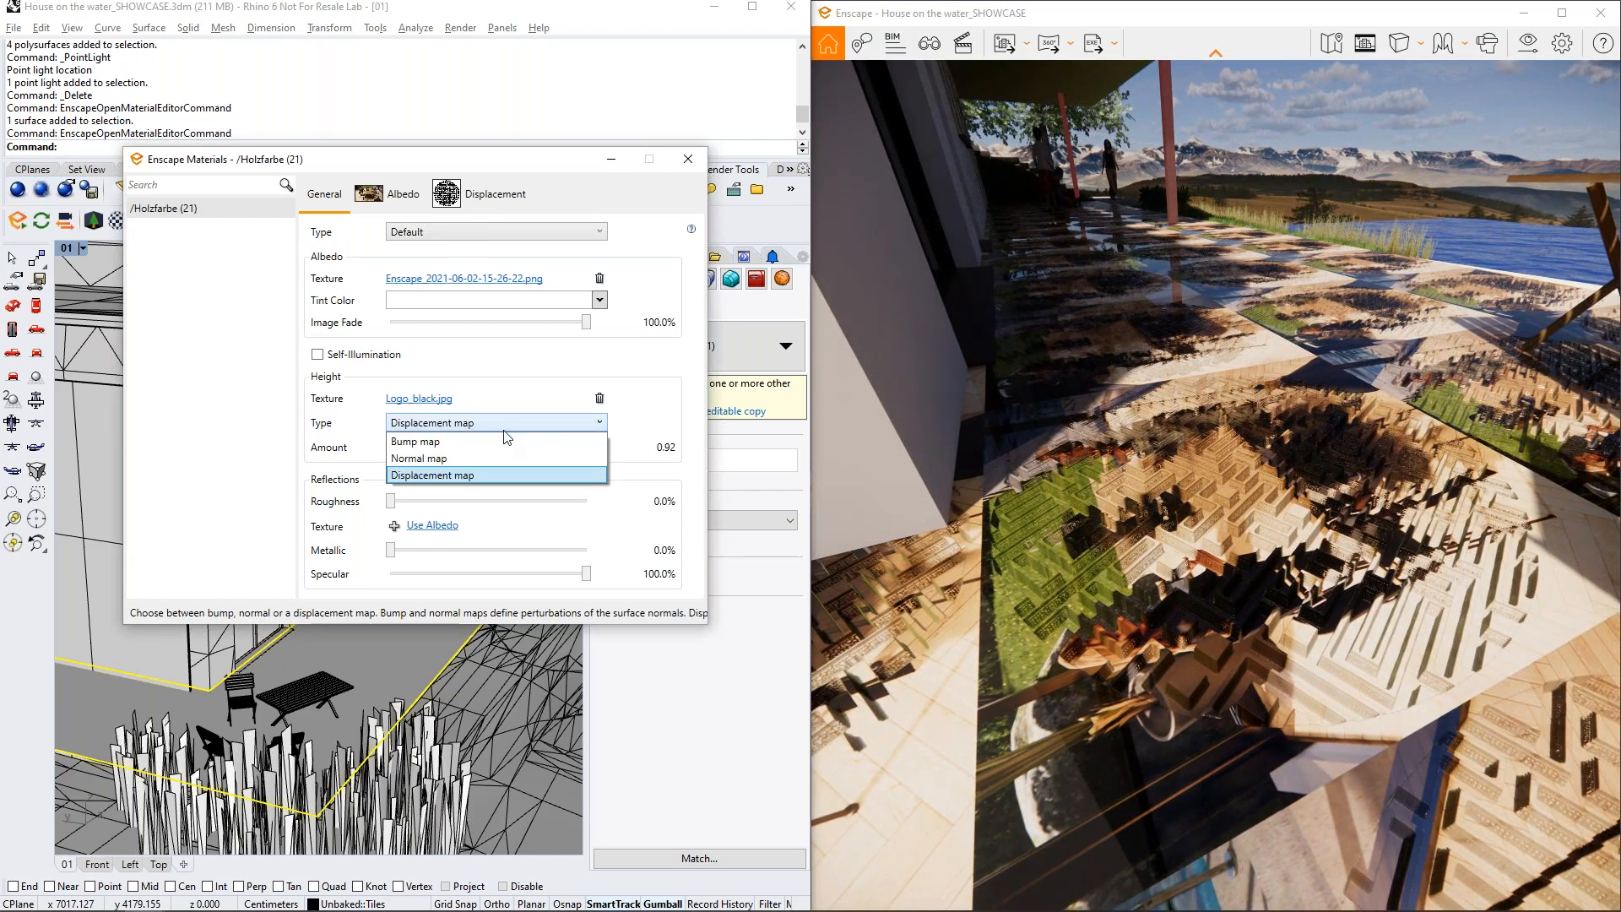
click(493, 437)
click(600, 397)
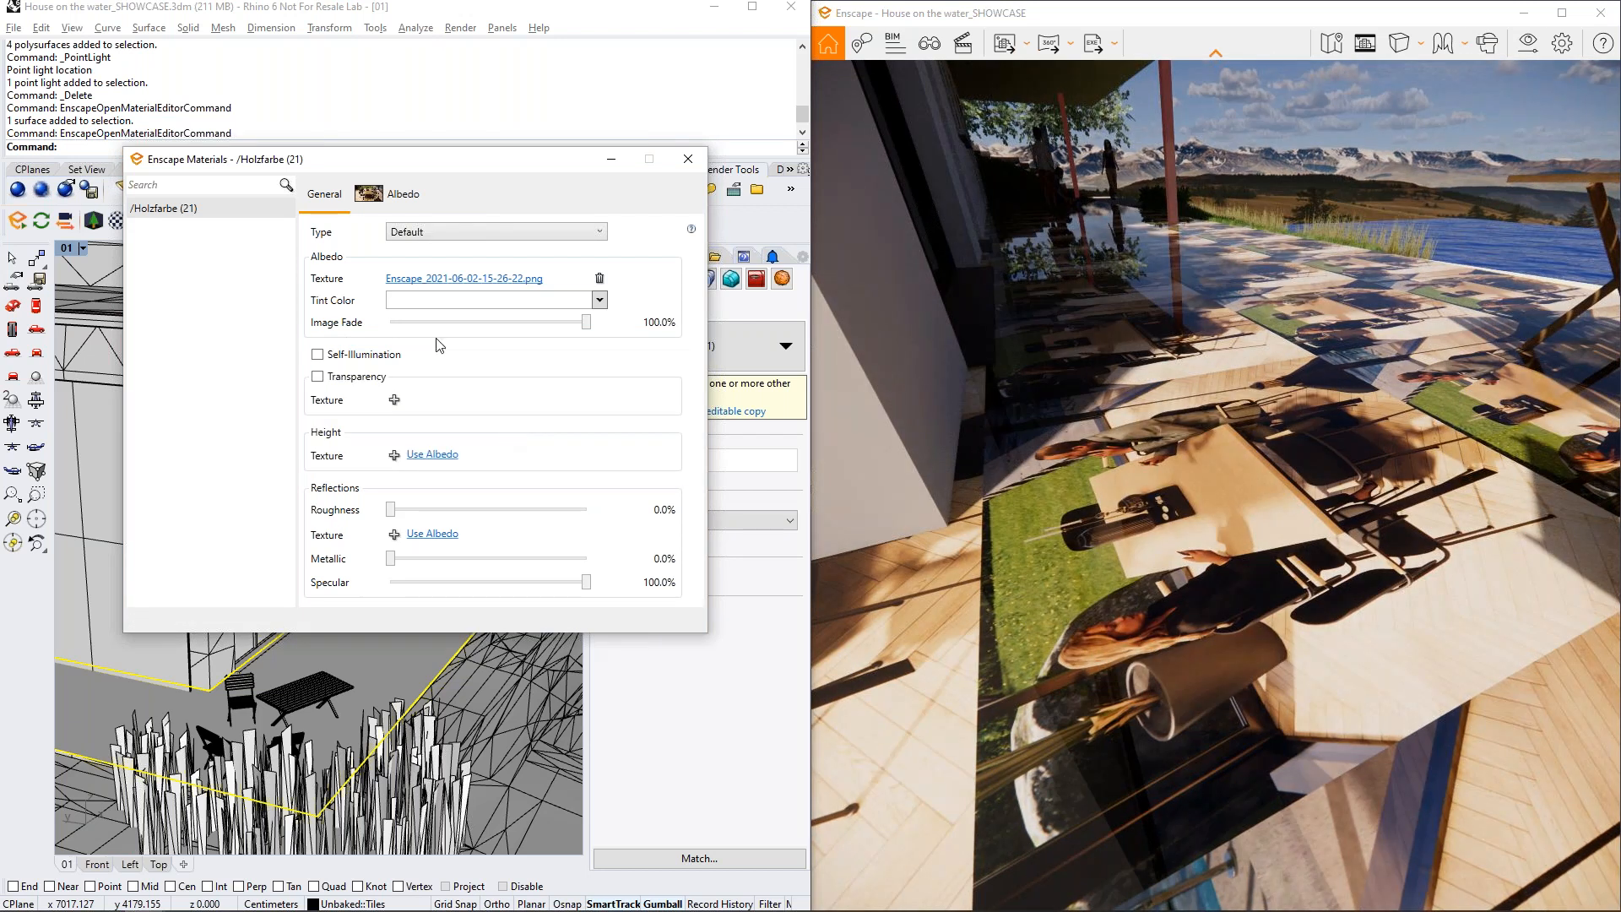
click(599, 277)
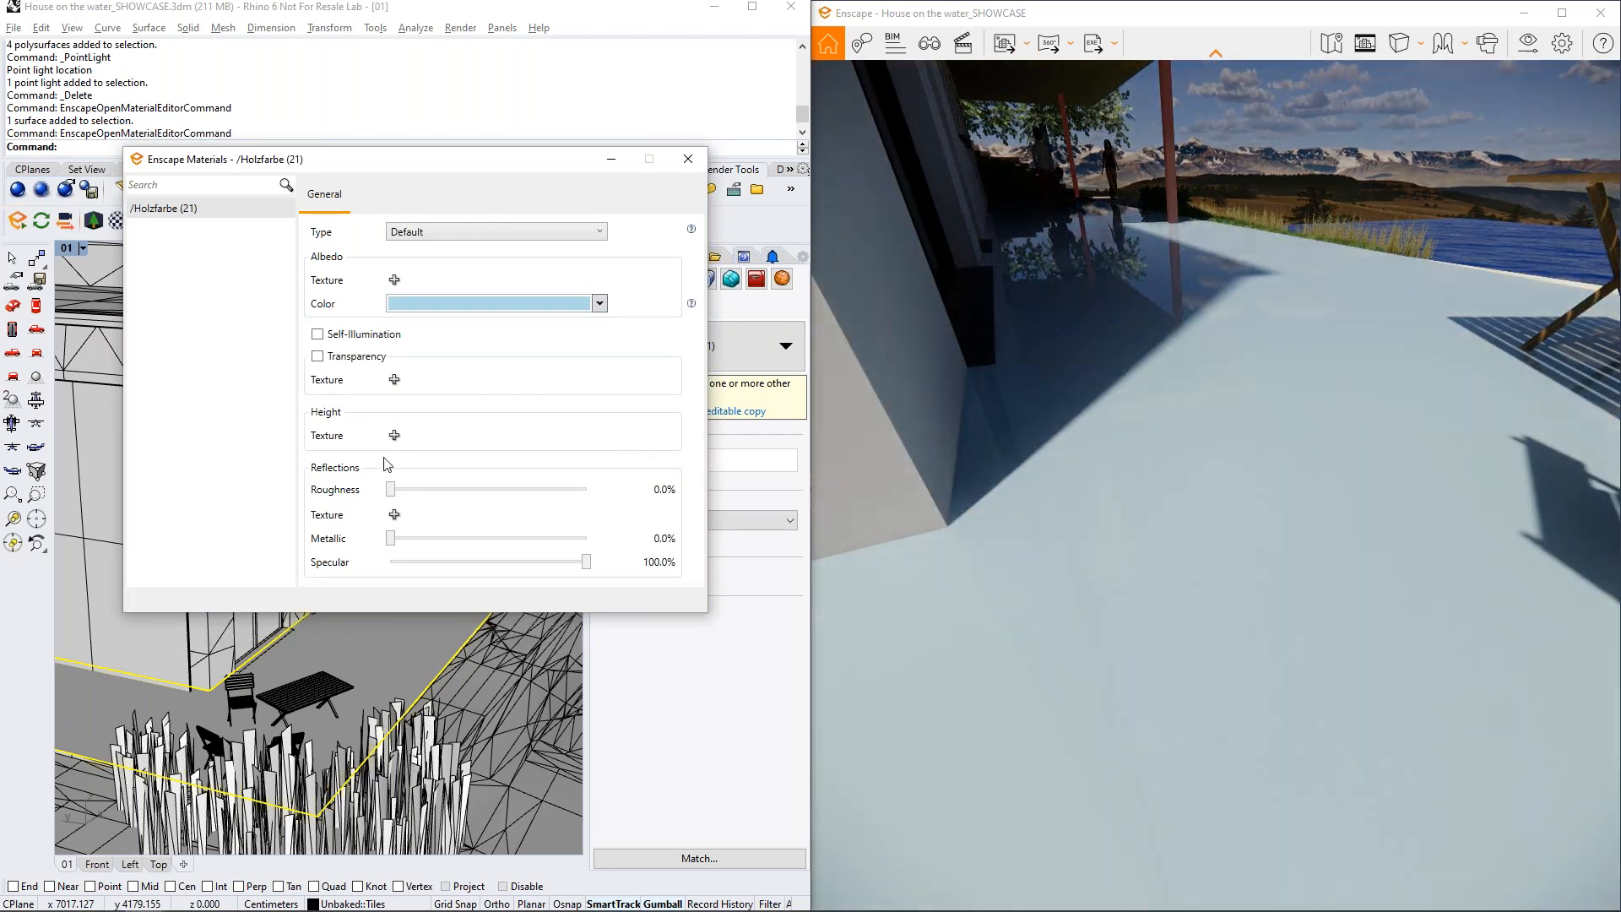
Load Logo_black.jpg as the height texture on the plain blue terrace material and set the bump map amount to 3.98
click(394, 435)
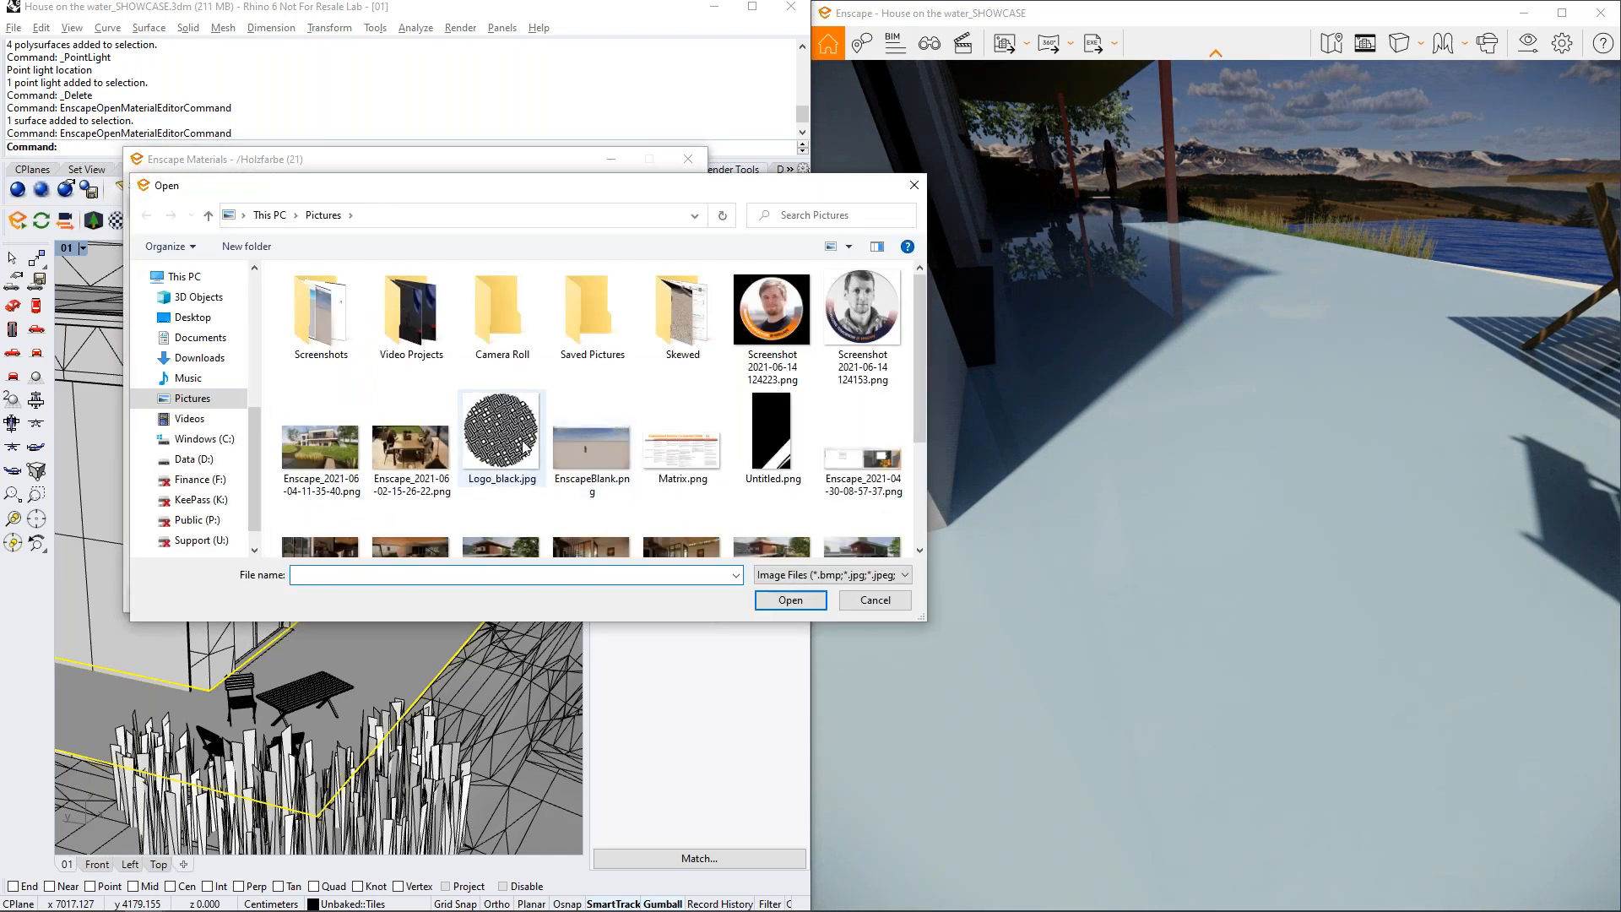
double_click(502, 460)
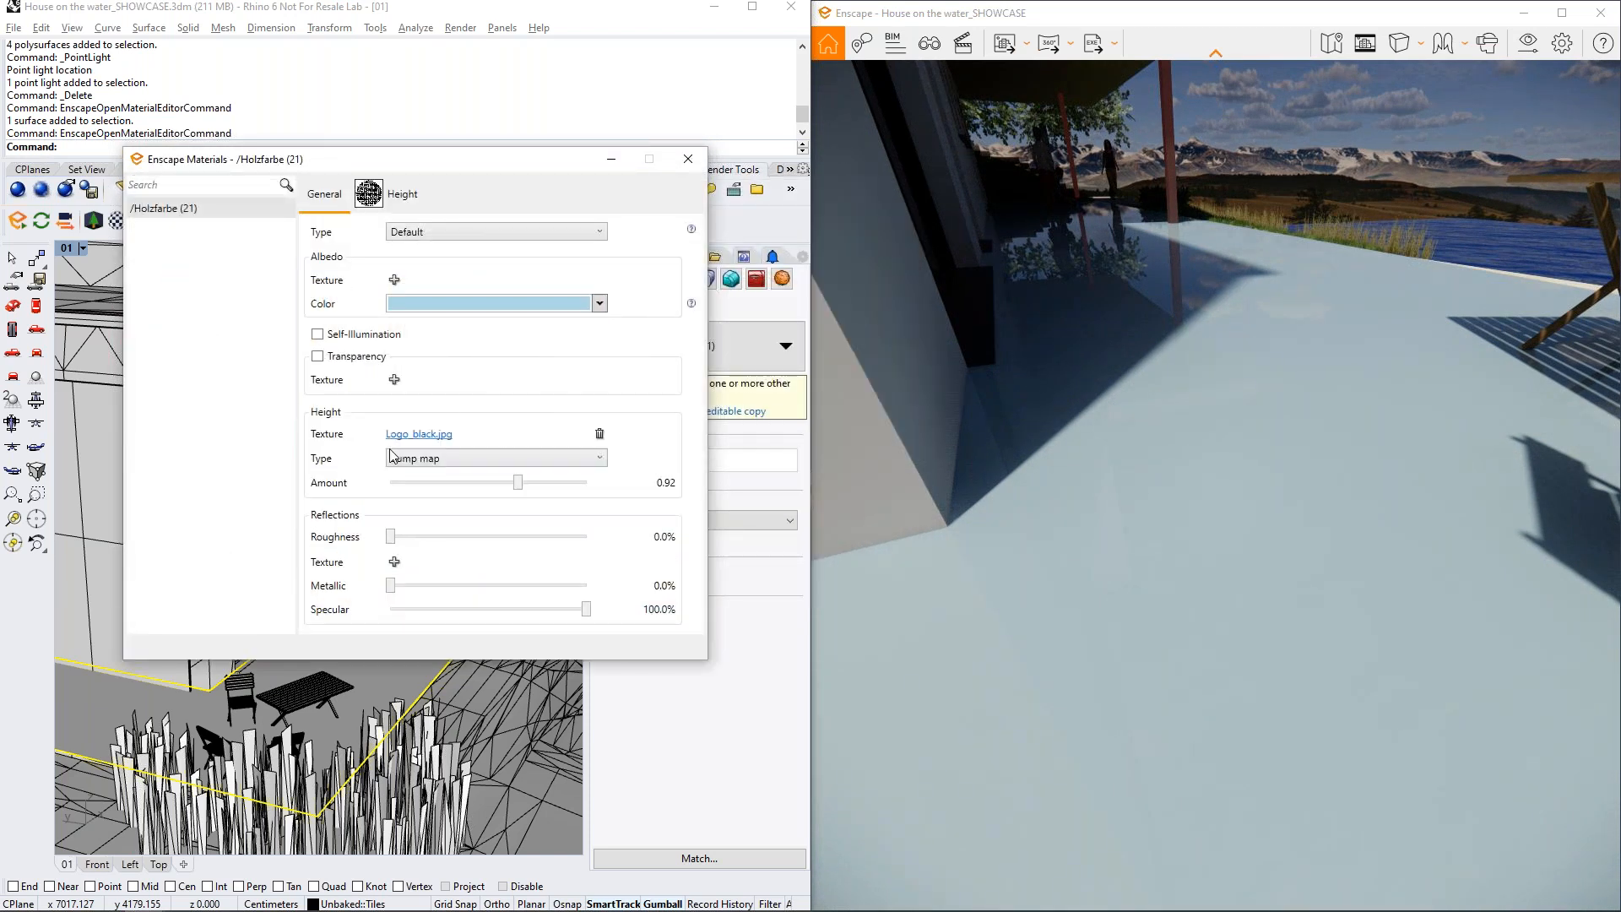
drag(519, 482, 550, 489)
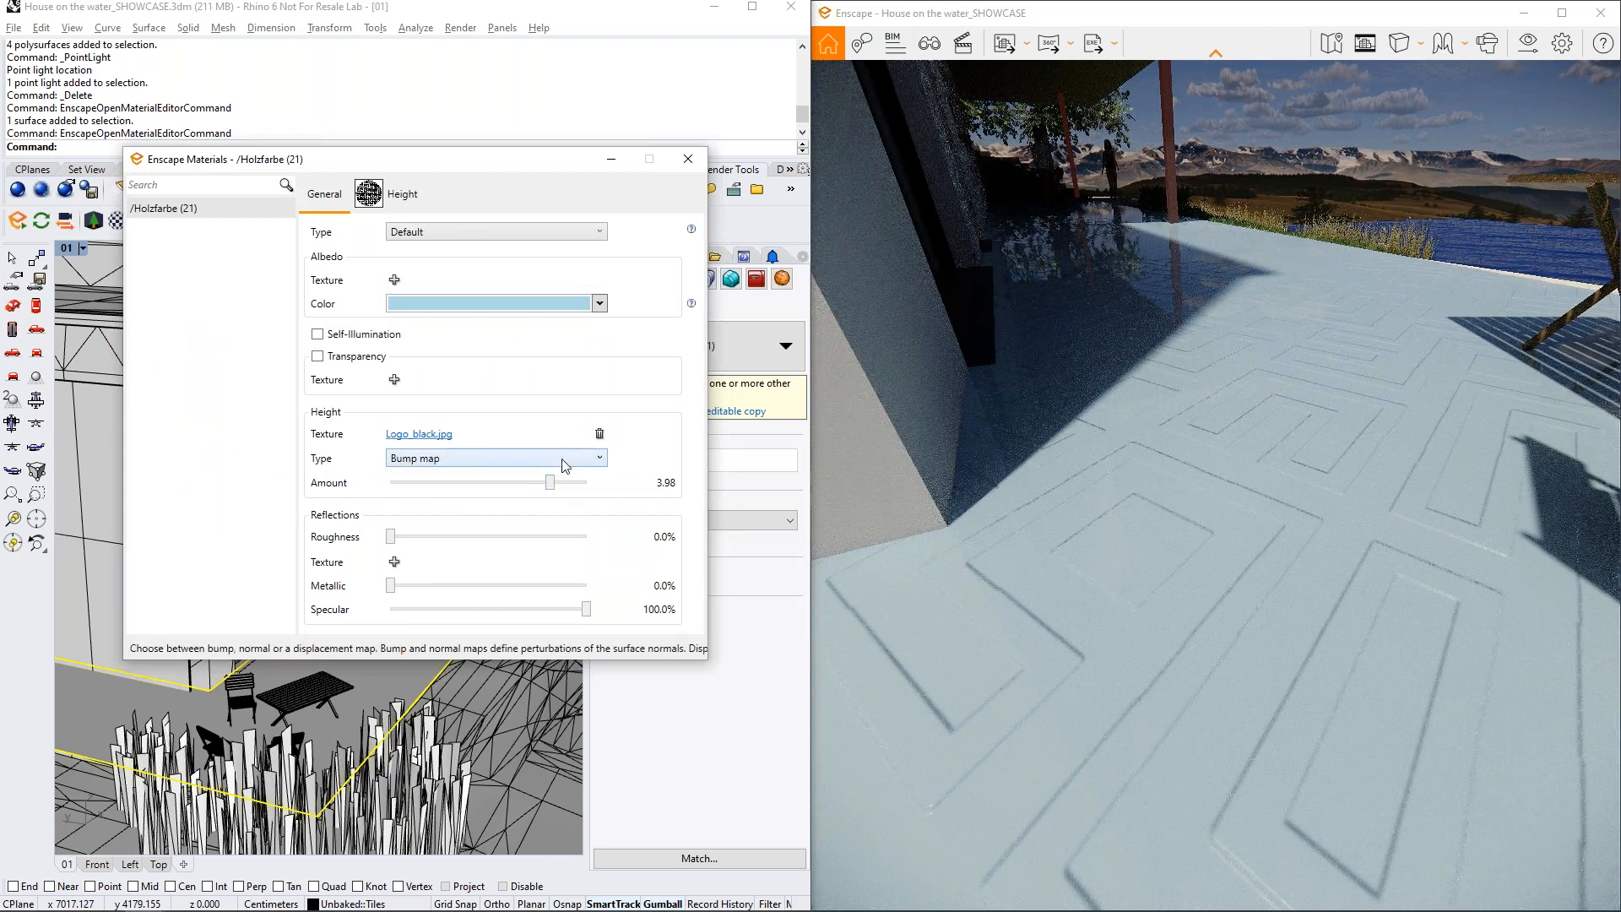
Try the height texture as a displacement map at amounts 1.59 and 0.51, inspect the raised pattern, and remove the height texture
click(564, 458)
click(517, 508)
drag(551, 427, 527, 427)
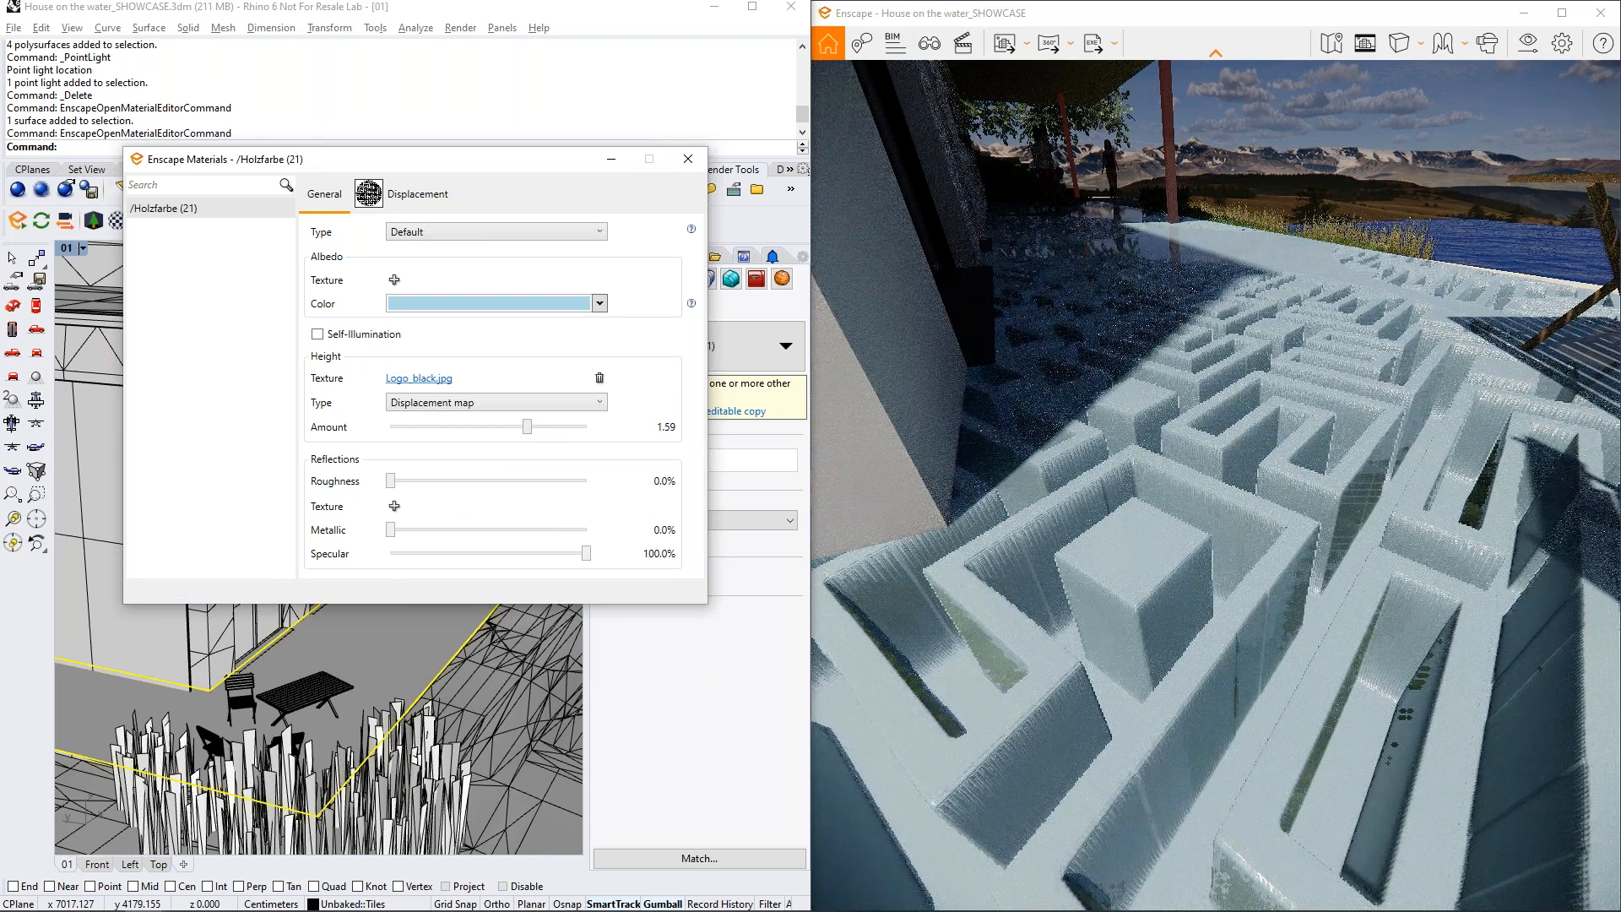
right_drag(1199, 617, 1275, 563)
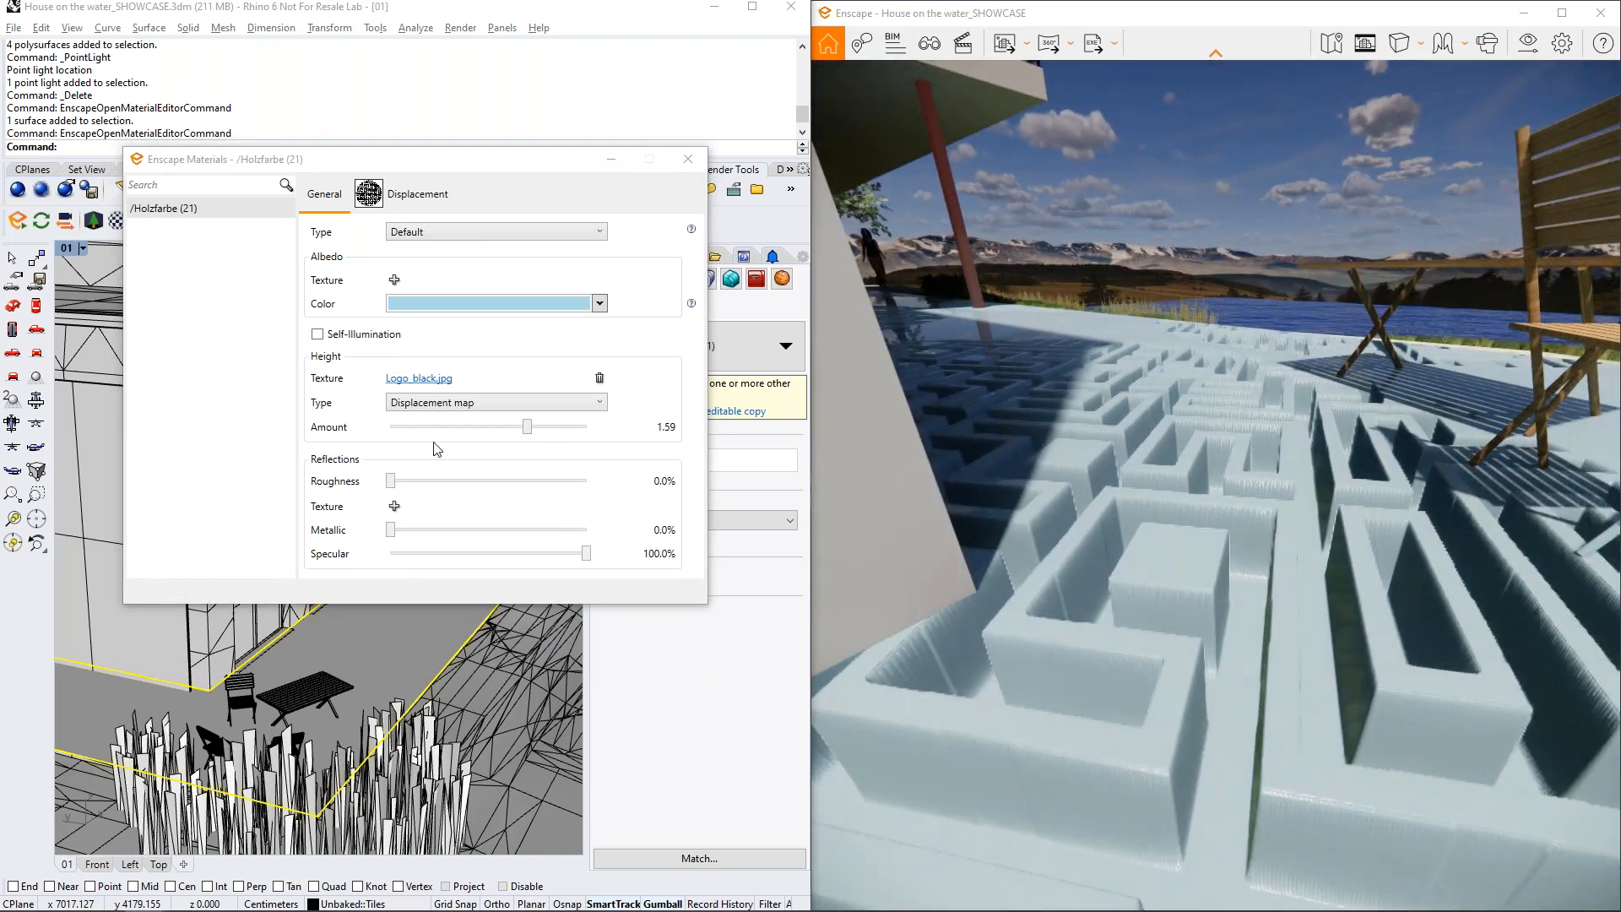
drag(526, 427, 511, 427)
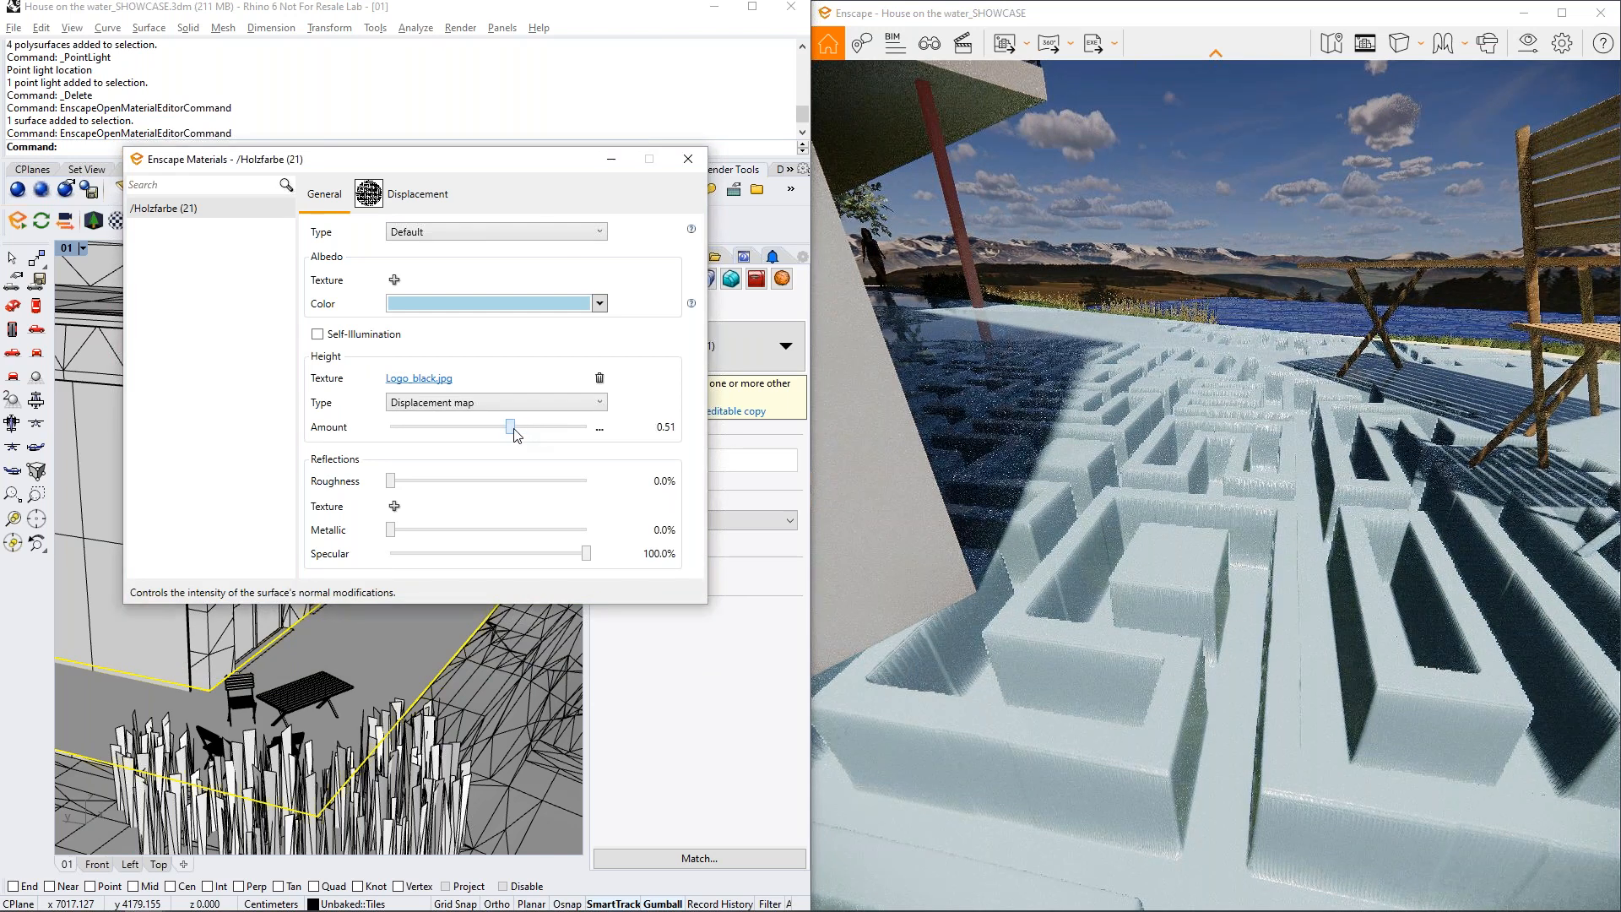
click(599, 378)
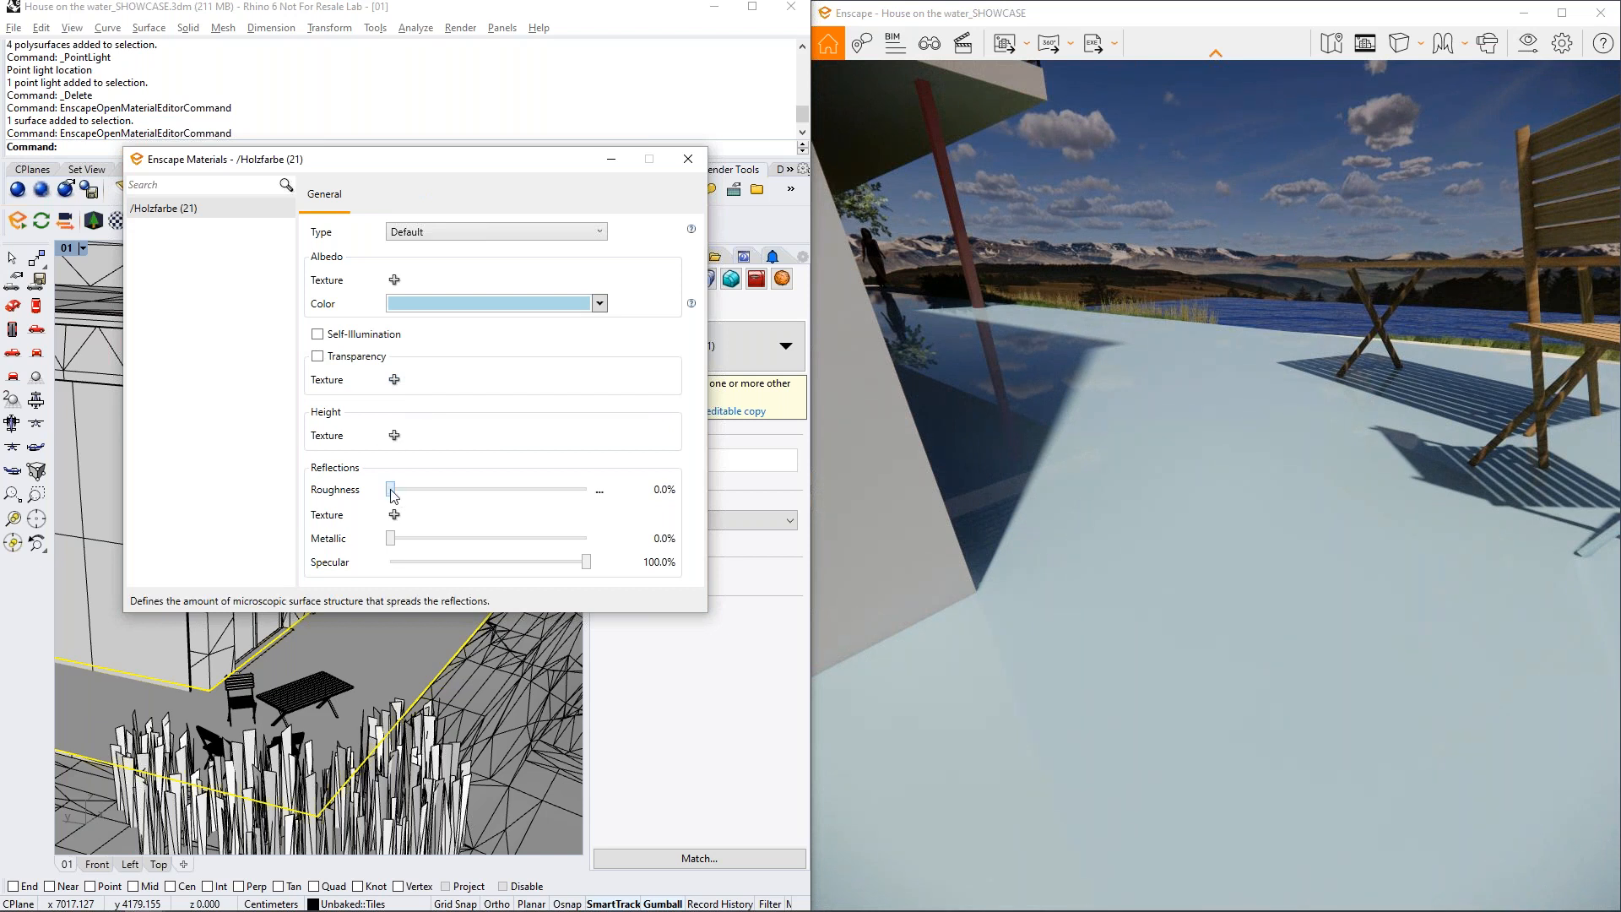
Frame the terrace floor's reflections and try roughness values of 77.4%, 30.1% and 18.9%, settling on 11.2%
drag(524, 167, 415, 167)
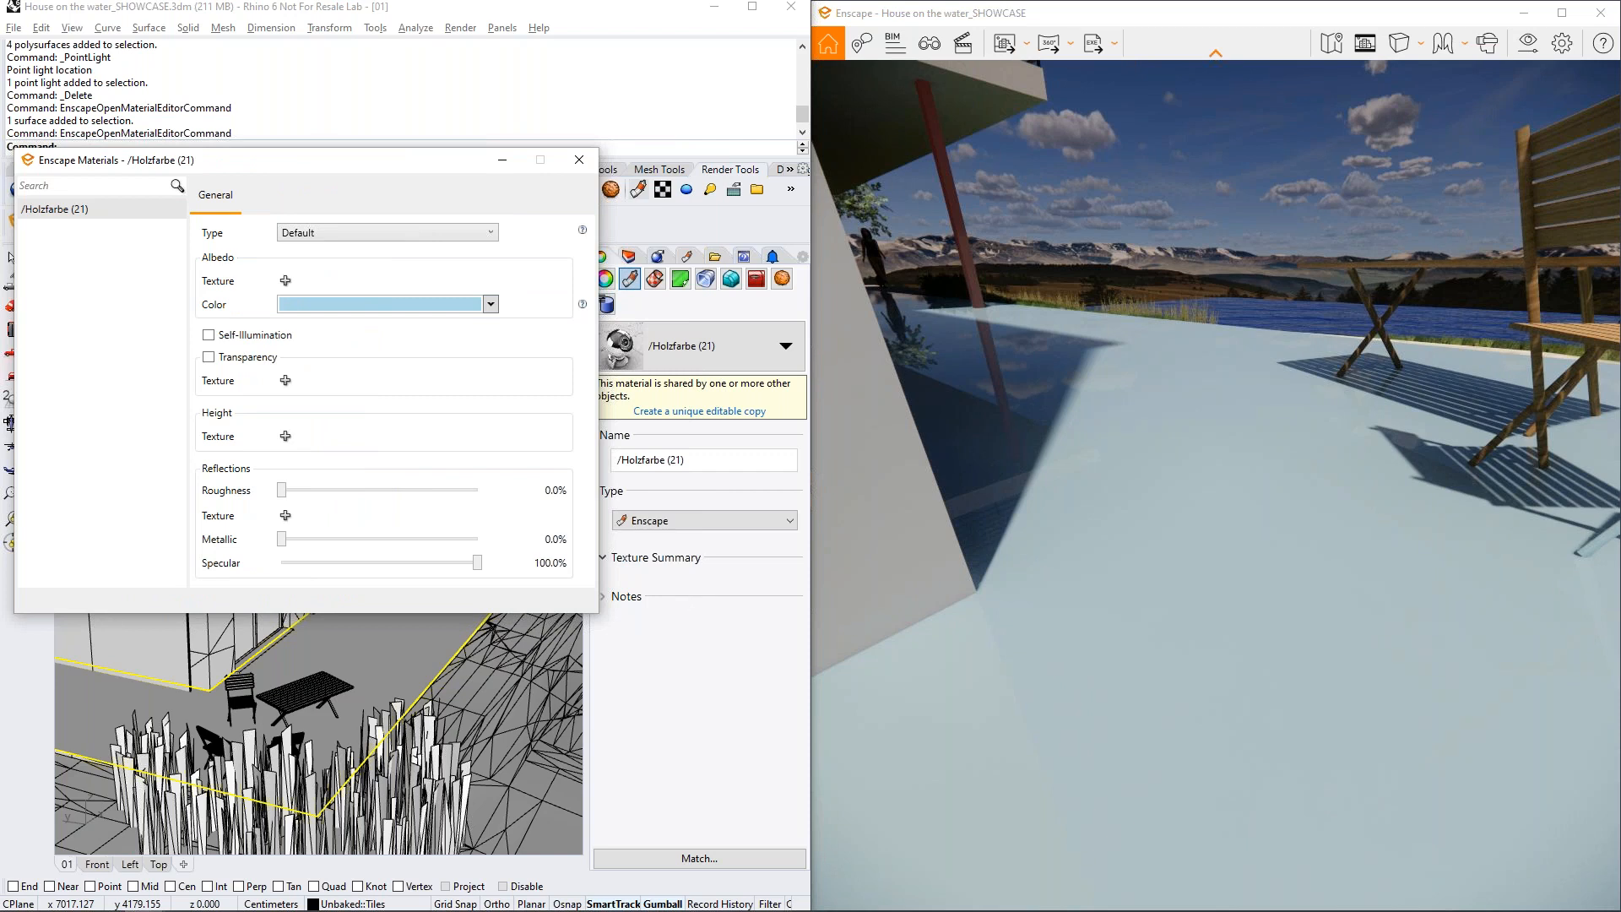
click(441, 159)
drag(1182, 449, 1127, 418)
key(w)
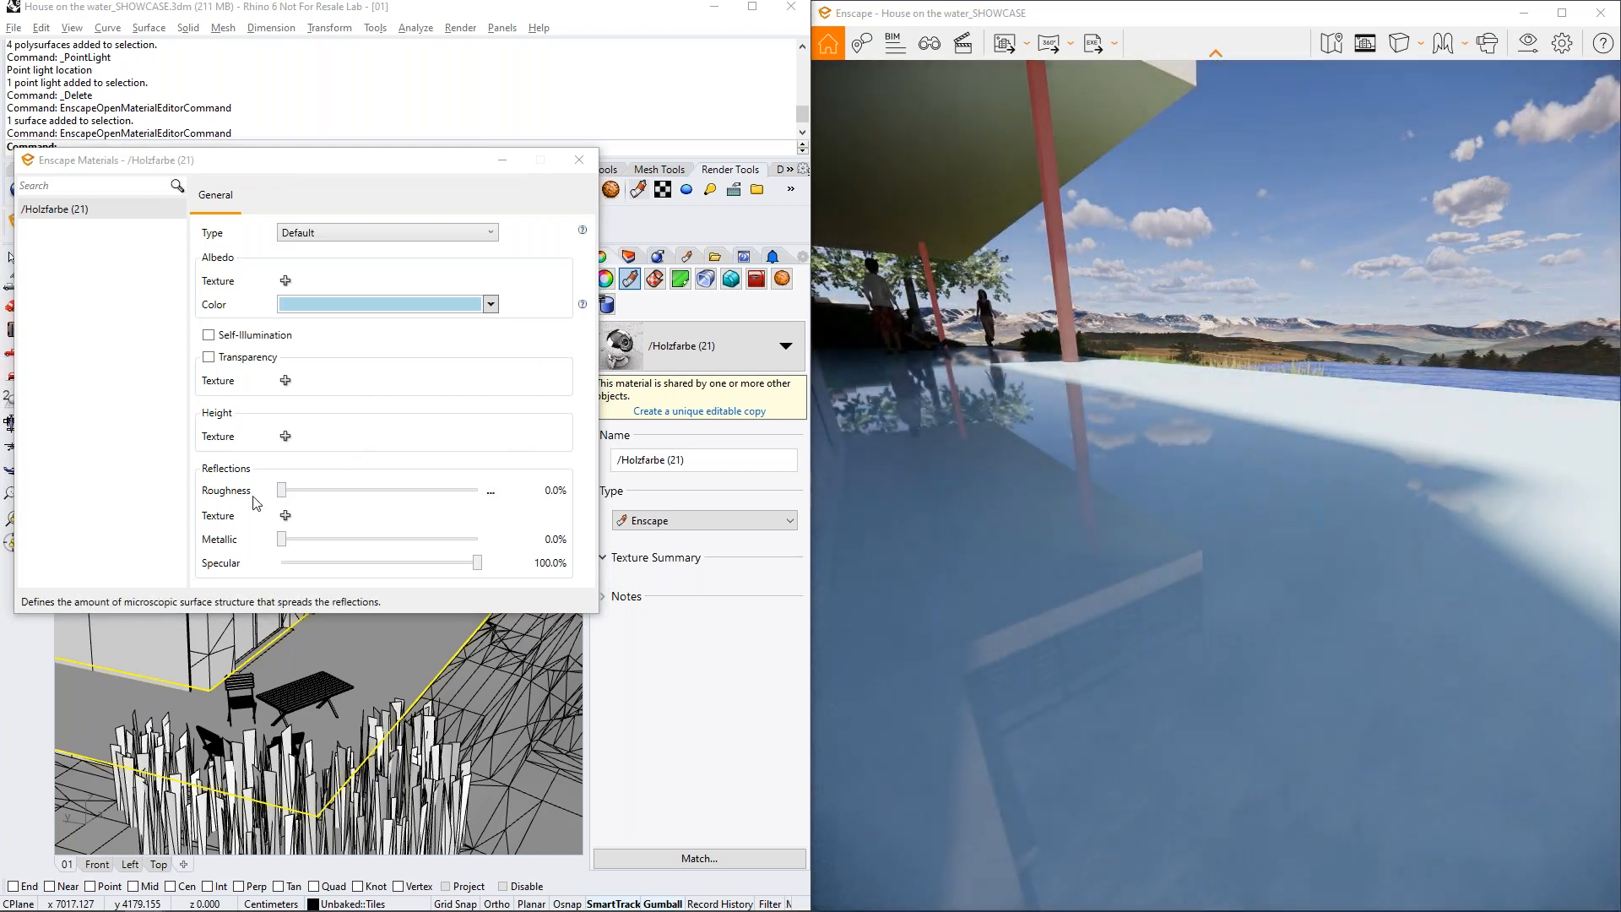
drag(281, 489, 434, 489)
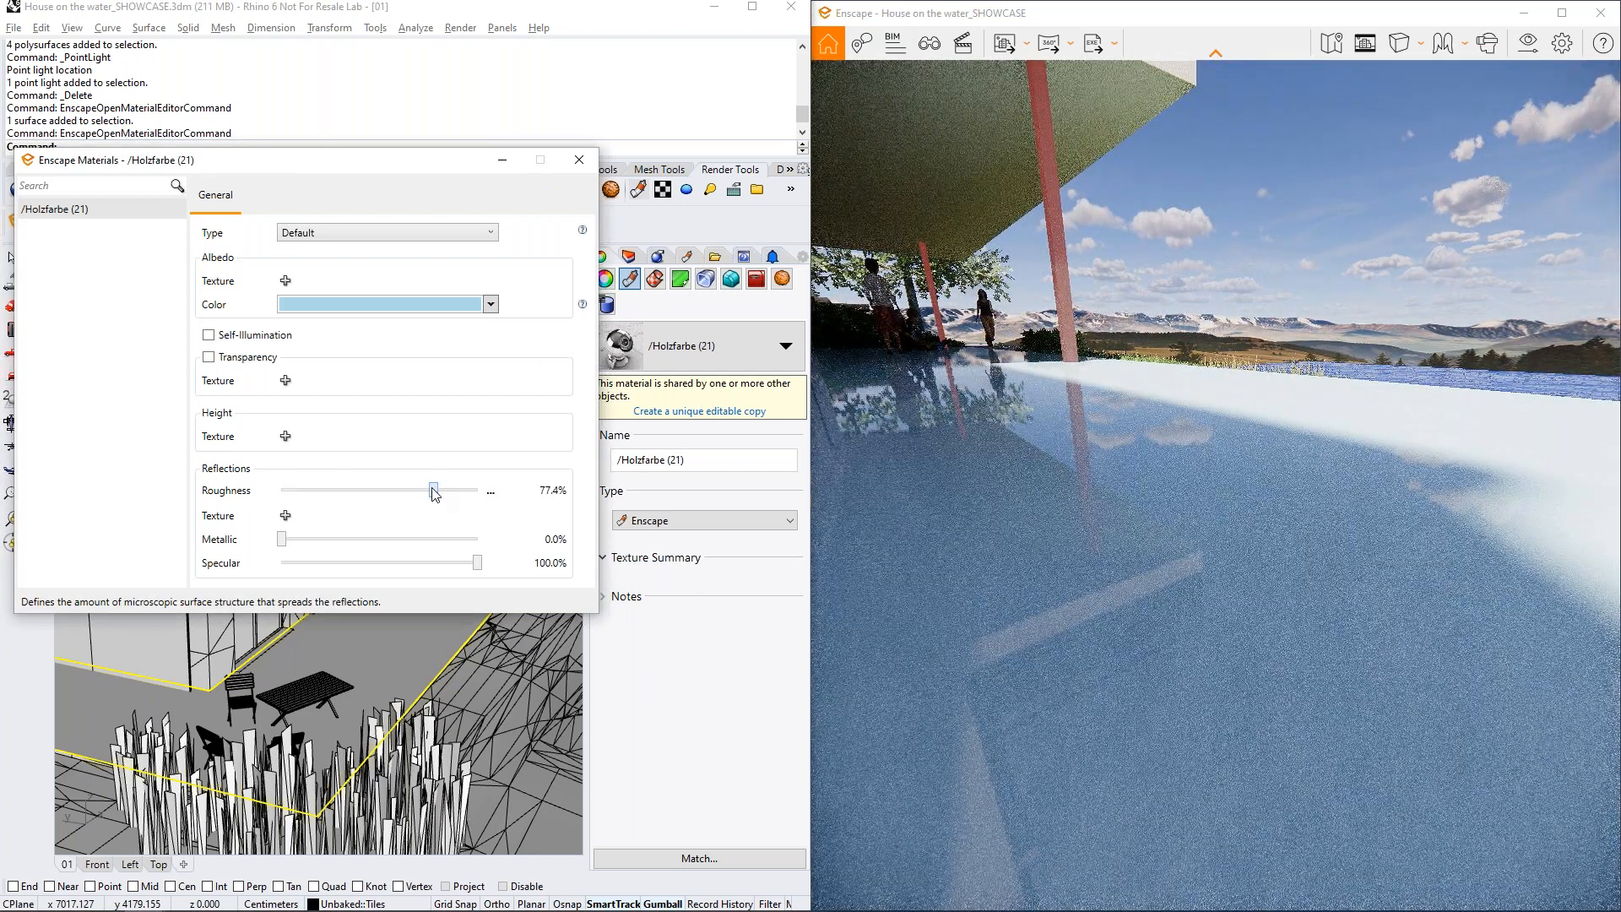
drag(432, 491, 341, 490)
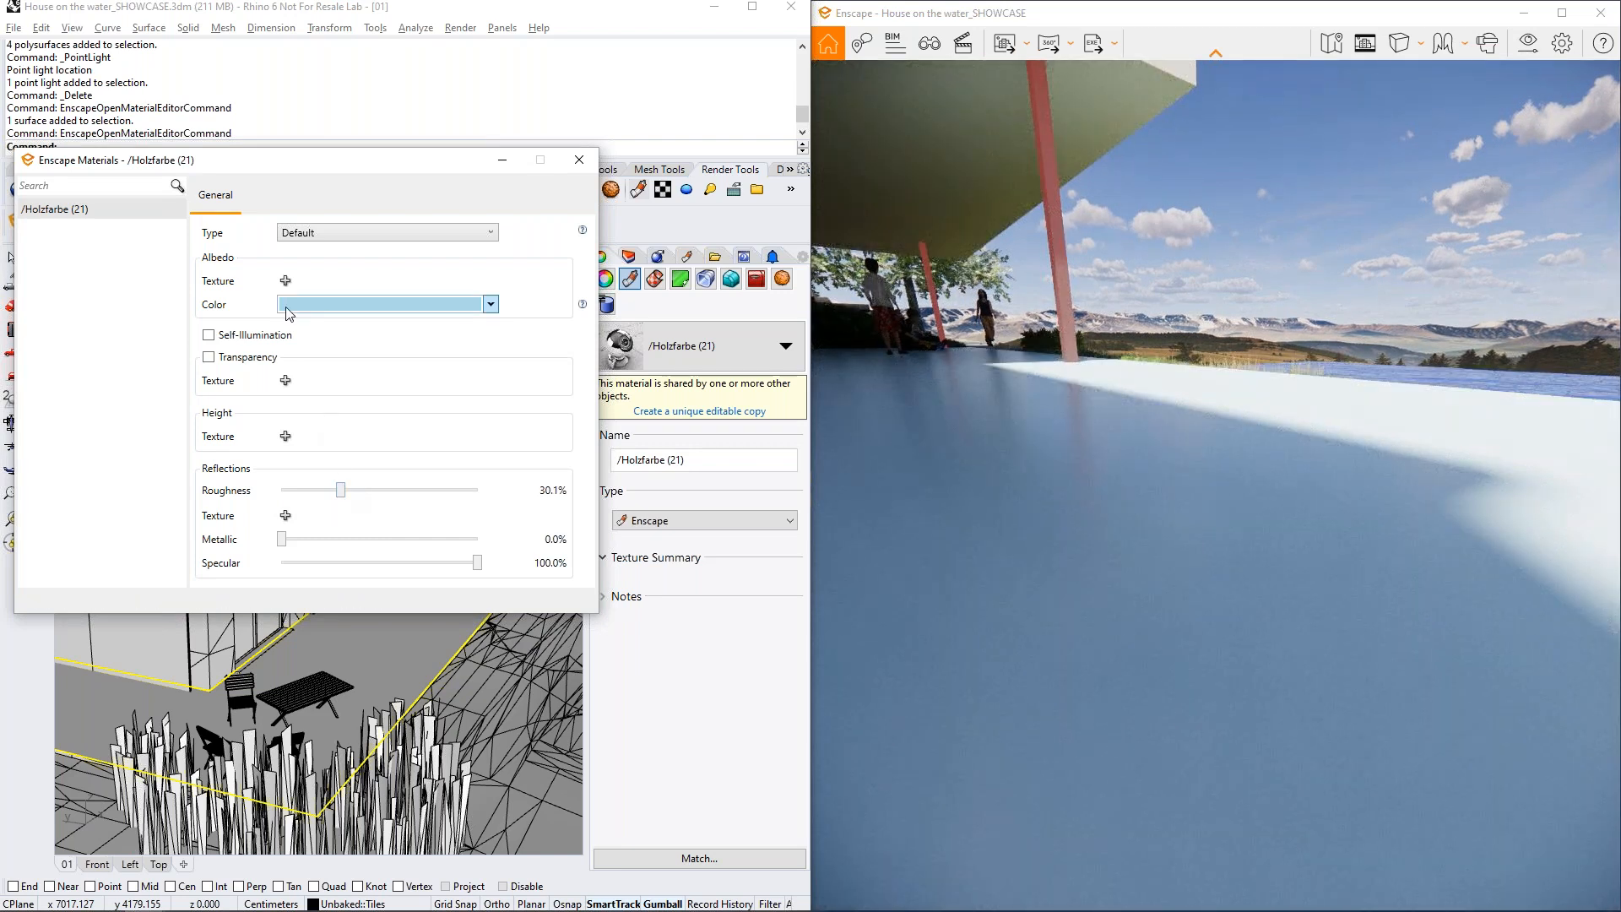
drag(341, 490, 319, 487)
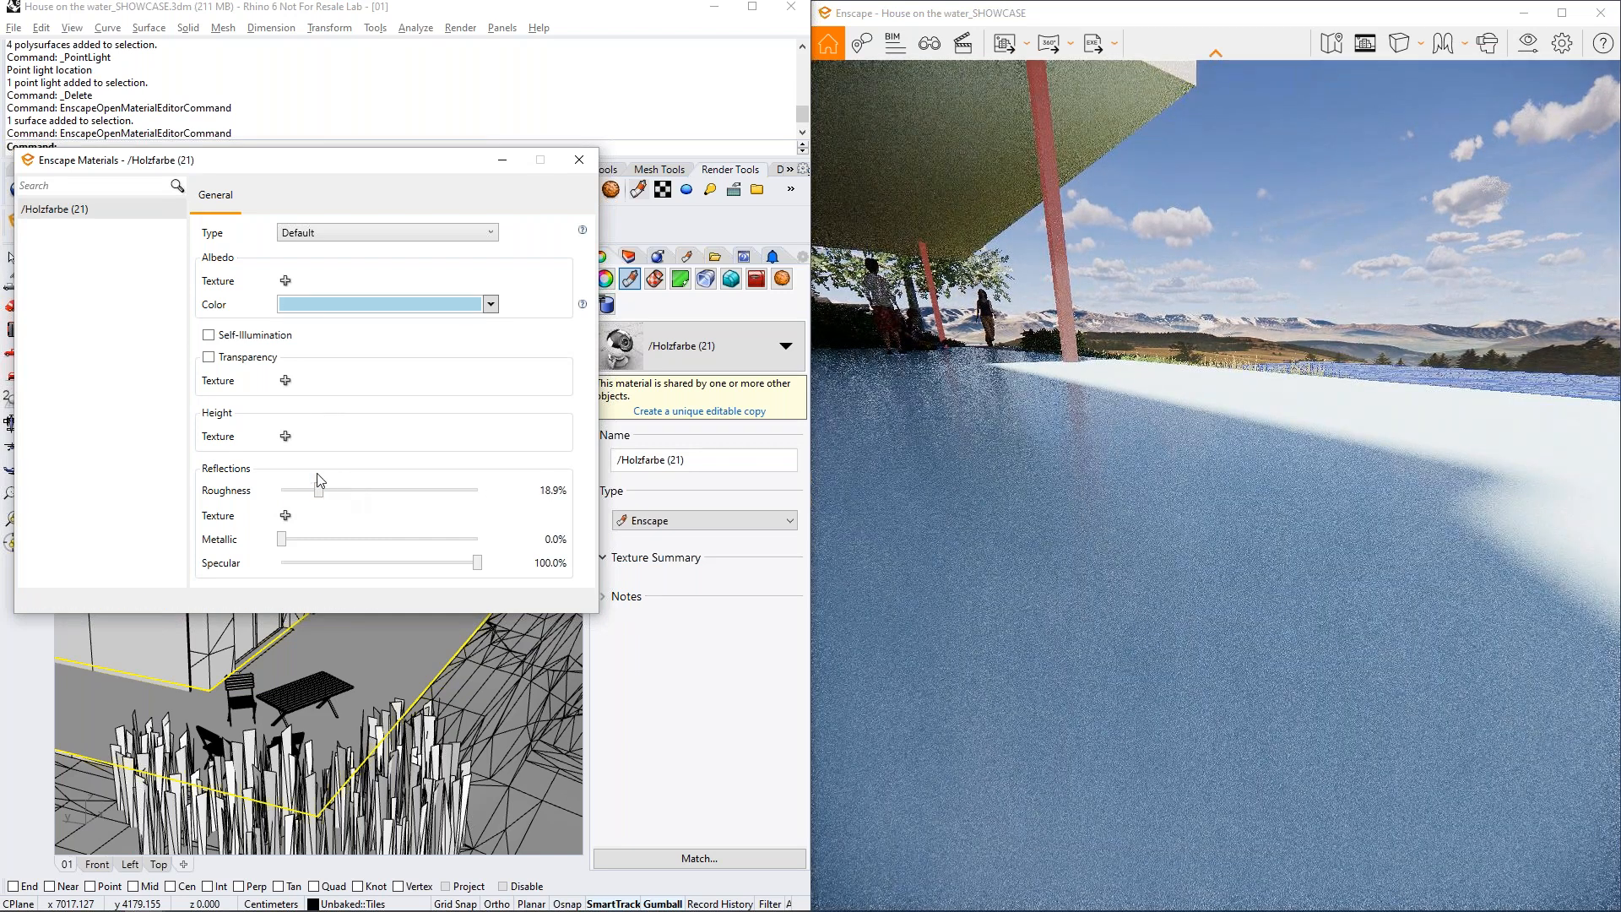
drag(319, 490, 303, 489)
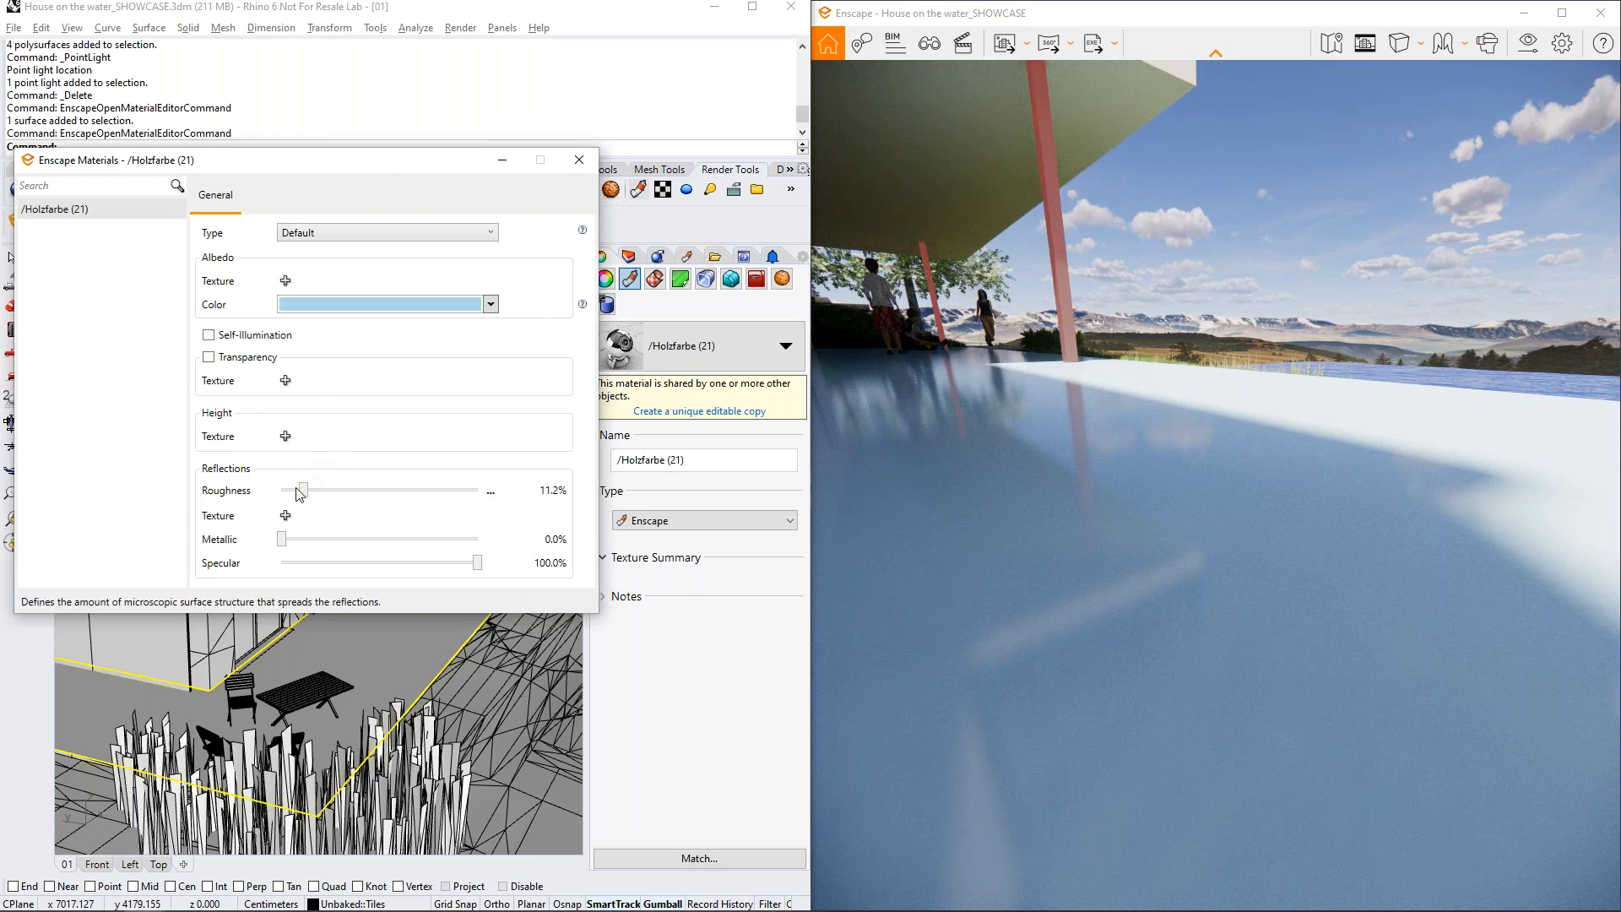
Load Logo_black.jpg as the roughness texture and shift the time of day to sunset to inspect the patterned floor reflections
click(285, 515)
double_click(390, 432)
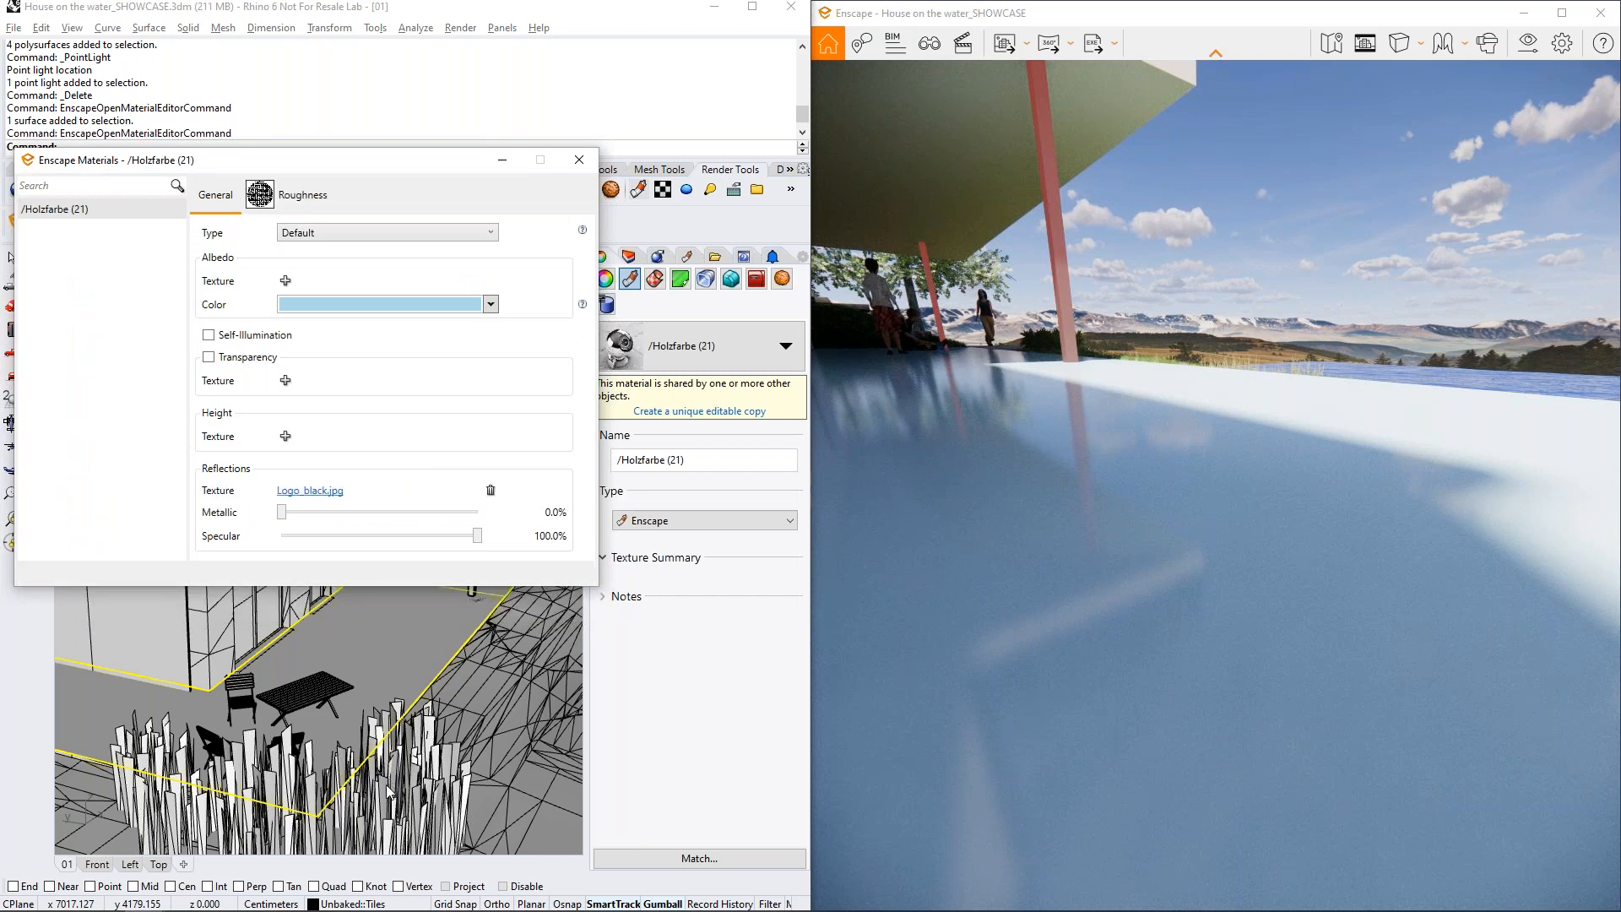
drag(1184, 584, 1250, 557)
key(s)
shift+right_drag(1249, 557, 1503, 557)
key(d)
drag(1502, 557, 1541, 558)
drag(1056, 524, 1103, 499)
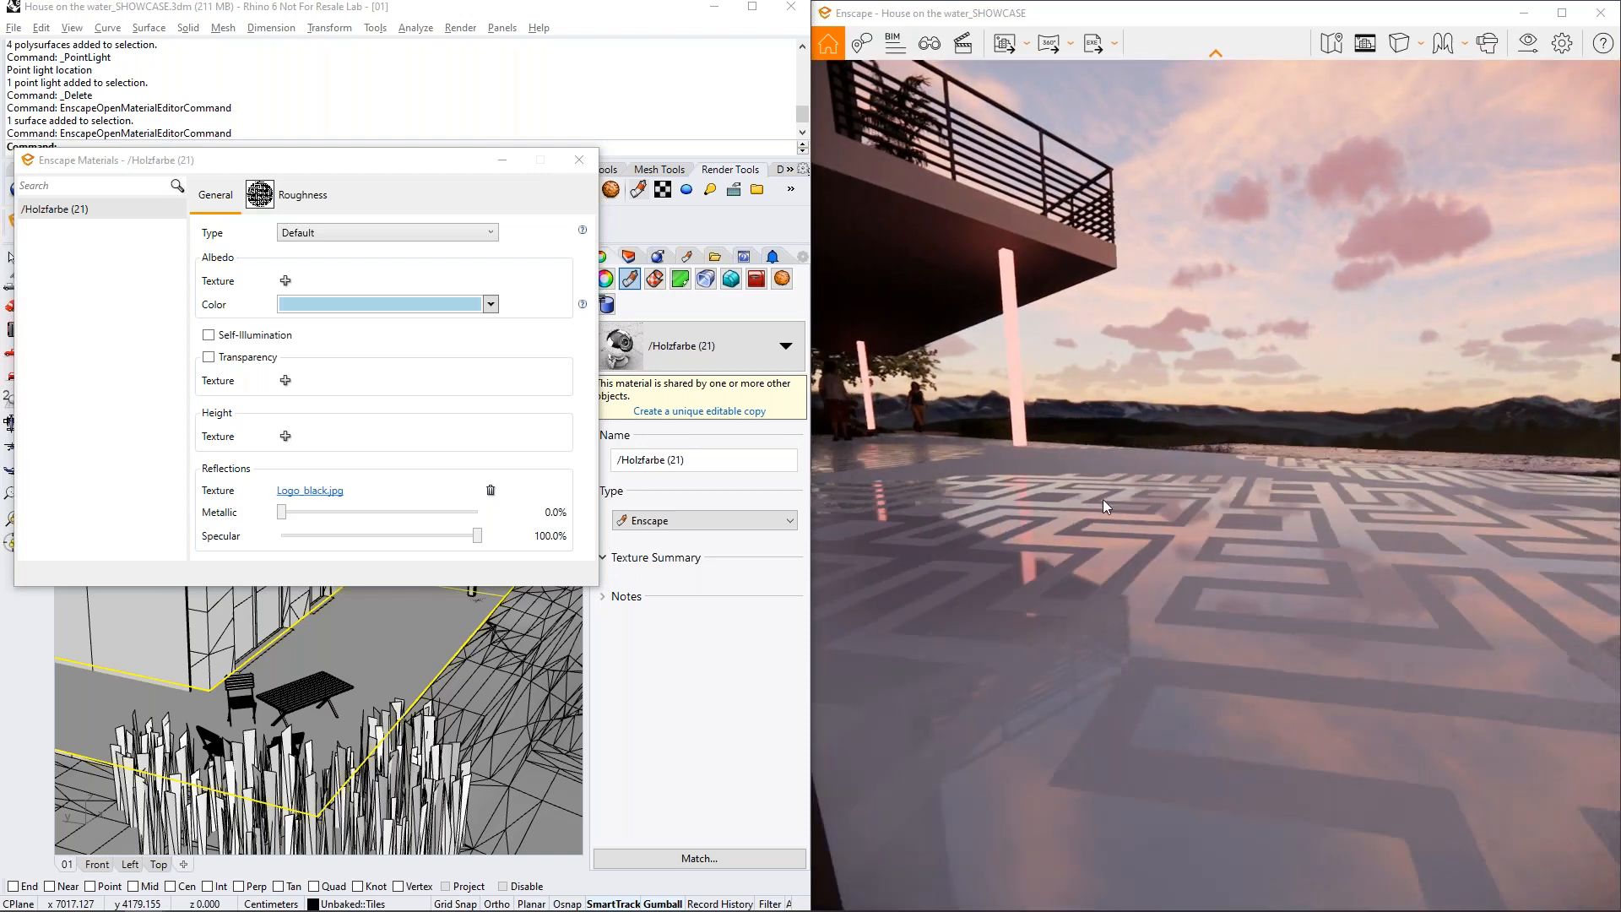
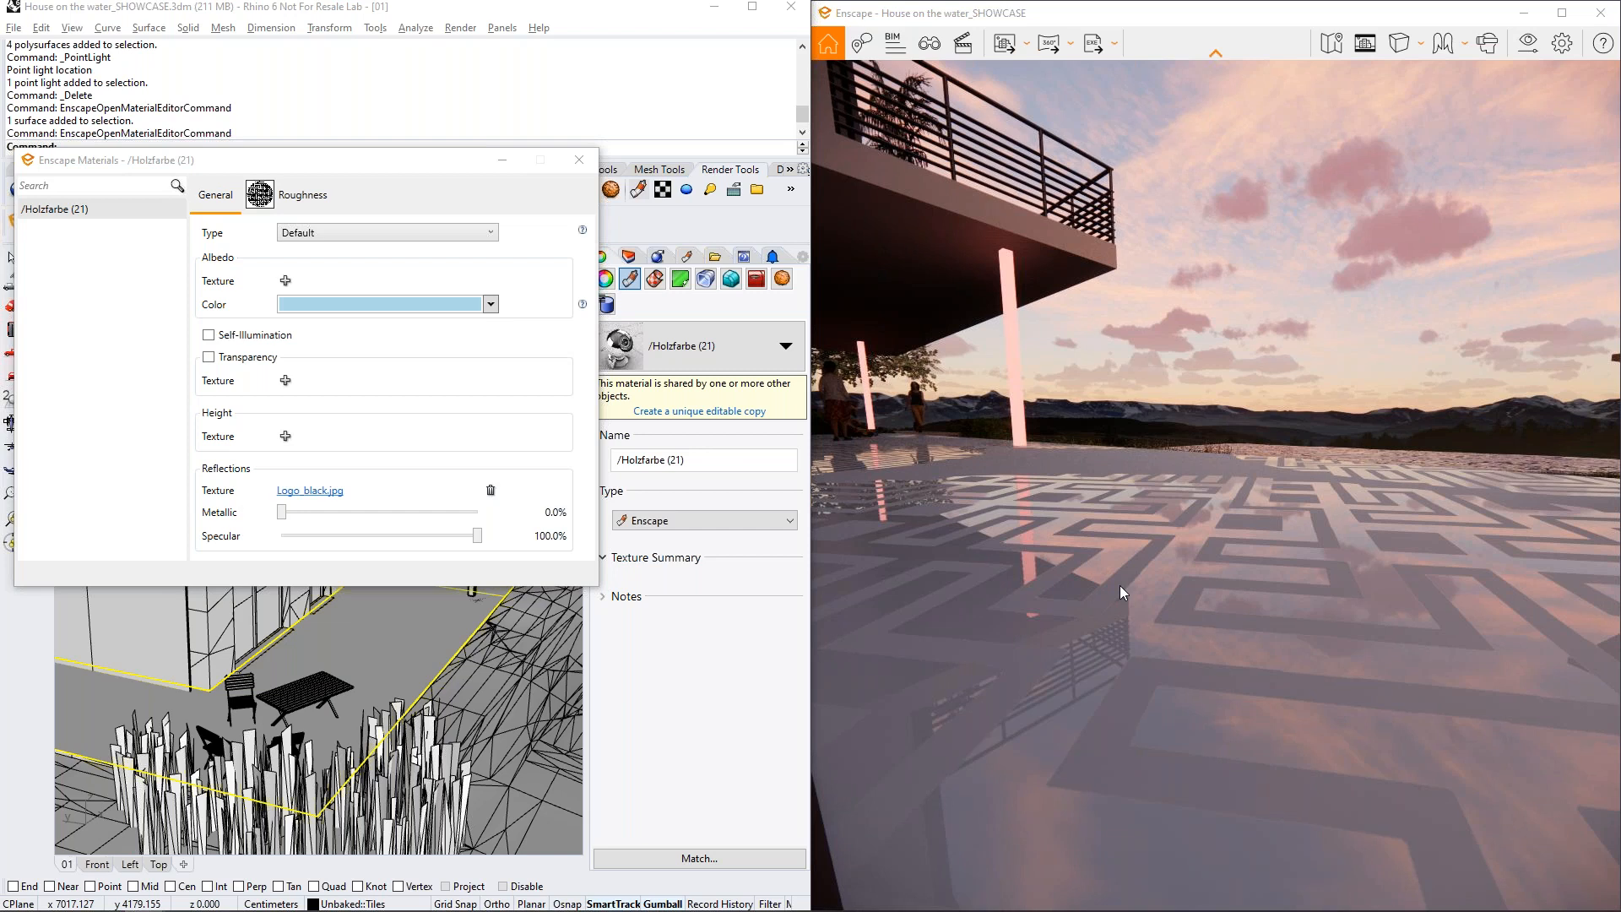
Remove the roughness texture, set Metallic to 100%, and view the mirrored house and sky on the terrace floor
click(490, 490)
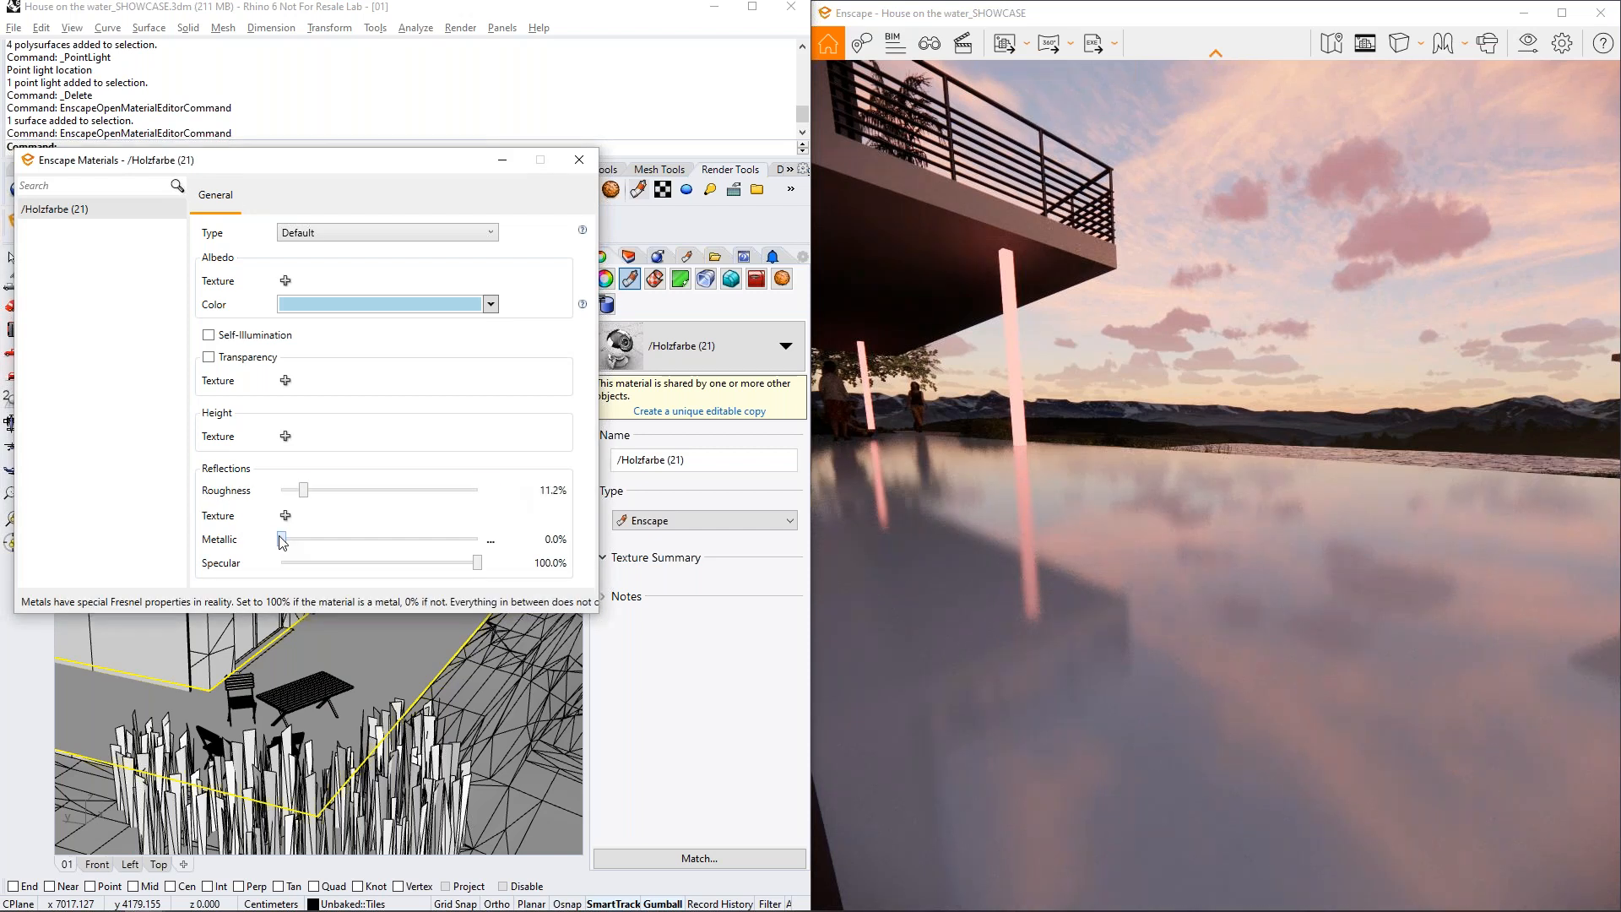
drag(282, 541, 504, 560)
right_drag(1216, 472, 1102, 497)
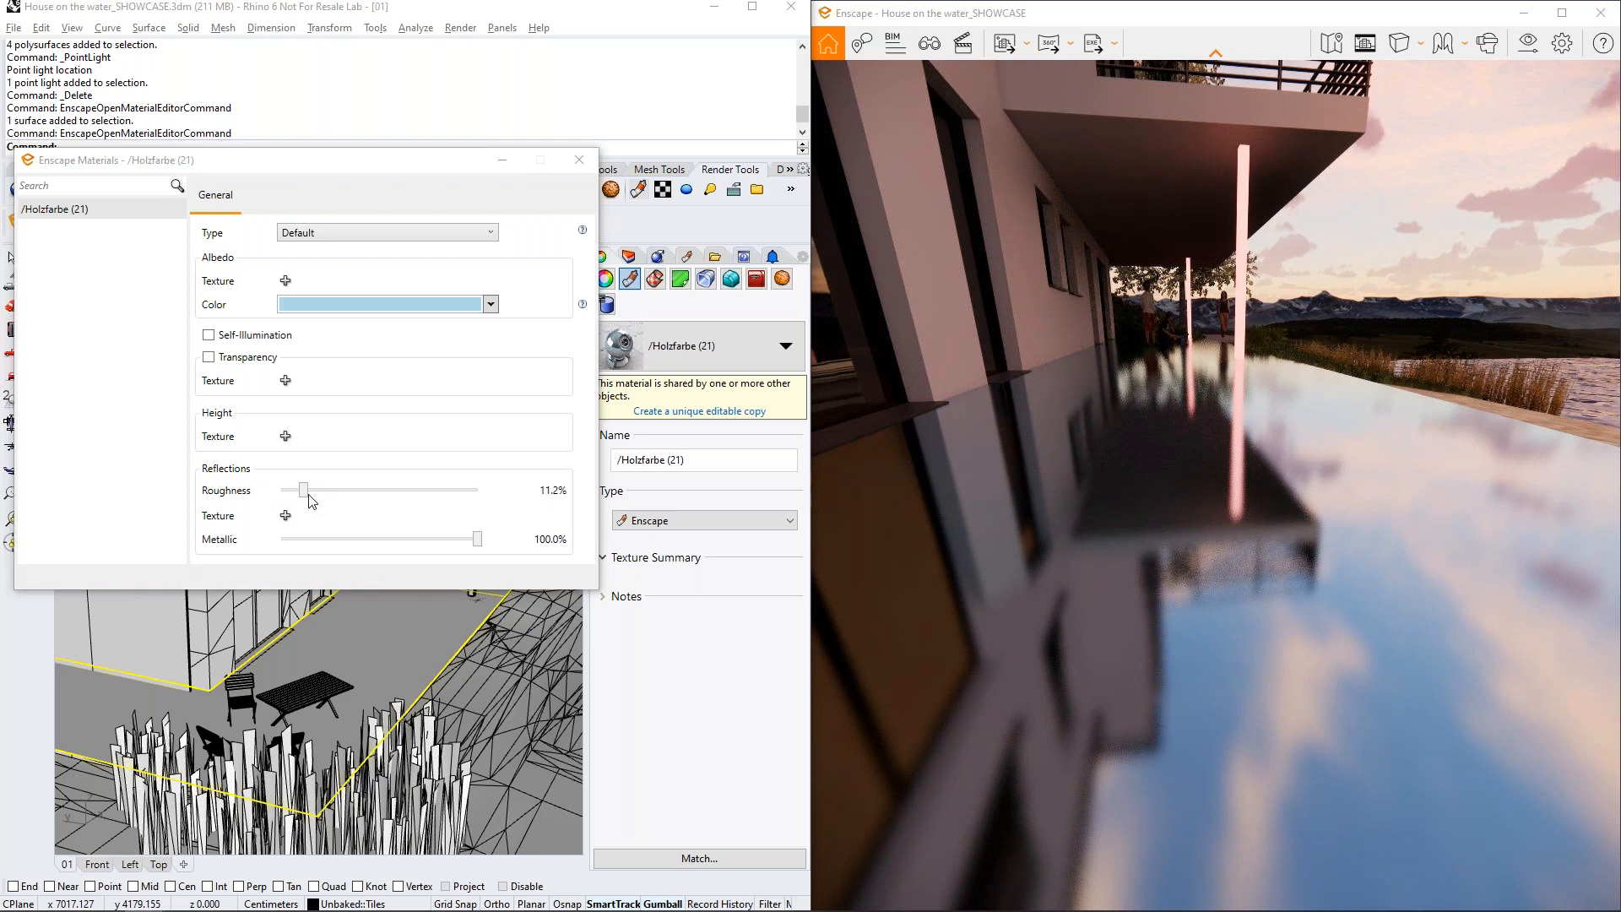
right_drag(1245, 574, 1330, 533)
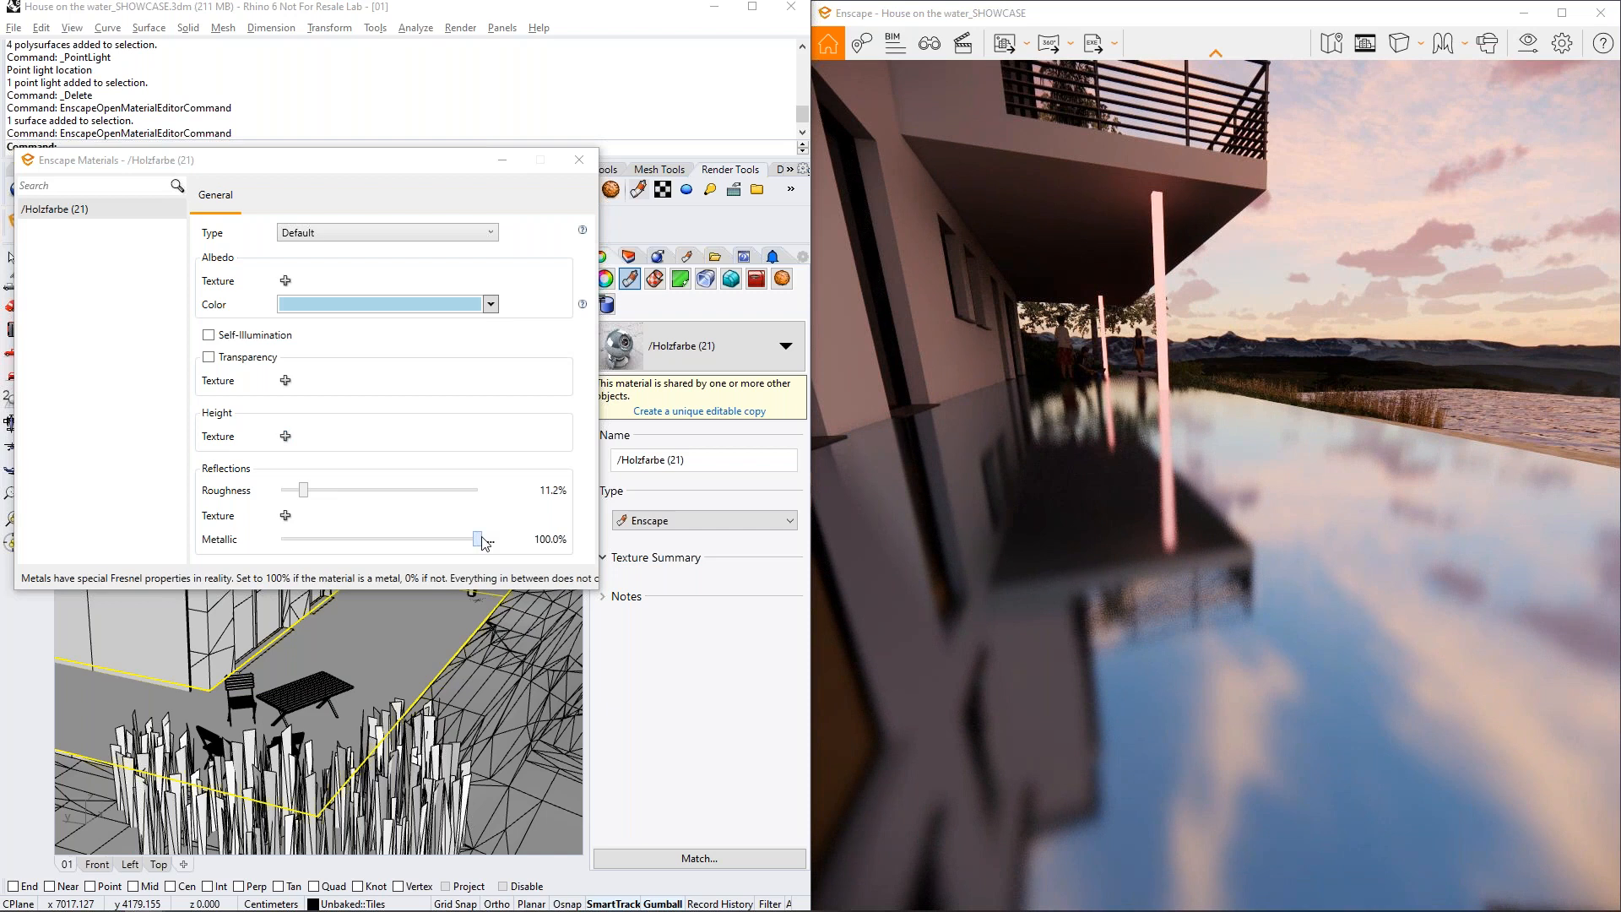
Compare Metallic at 0% and 100% on the terrace floor and set the roughness to 25.4%
drag(477, 538, 270, 532)
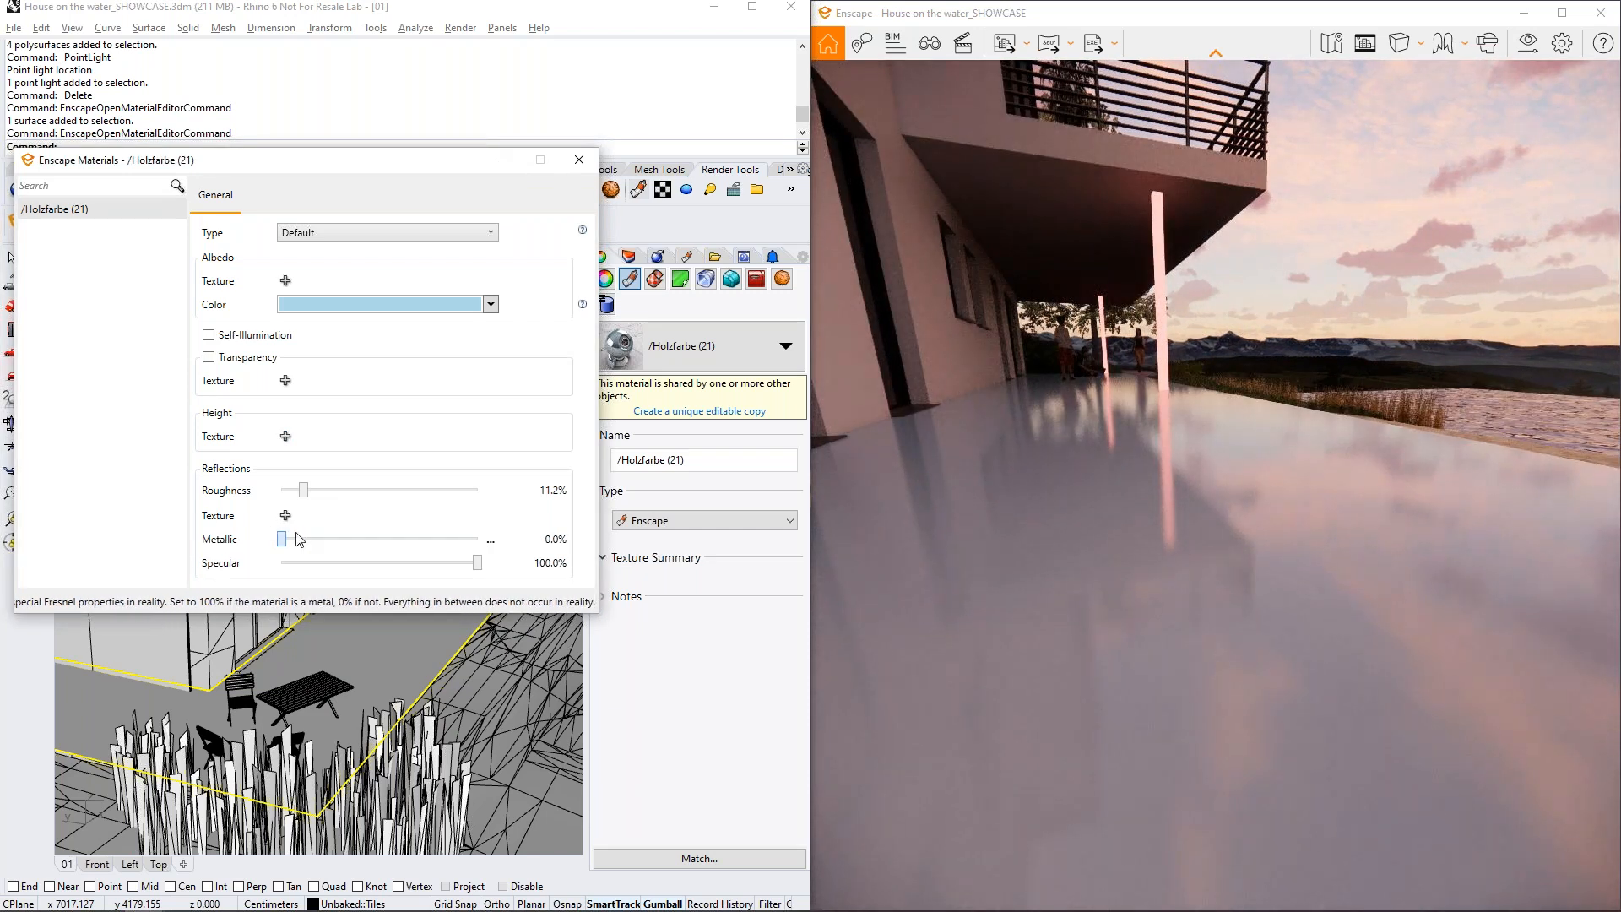
drag(299, 538, 479, 539)
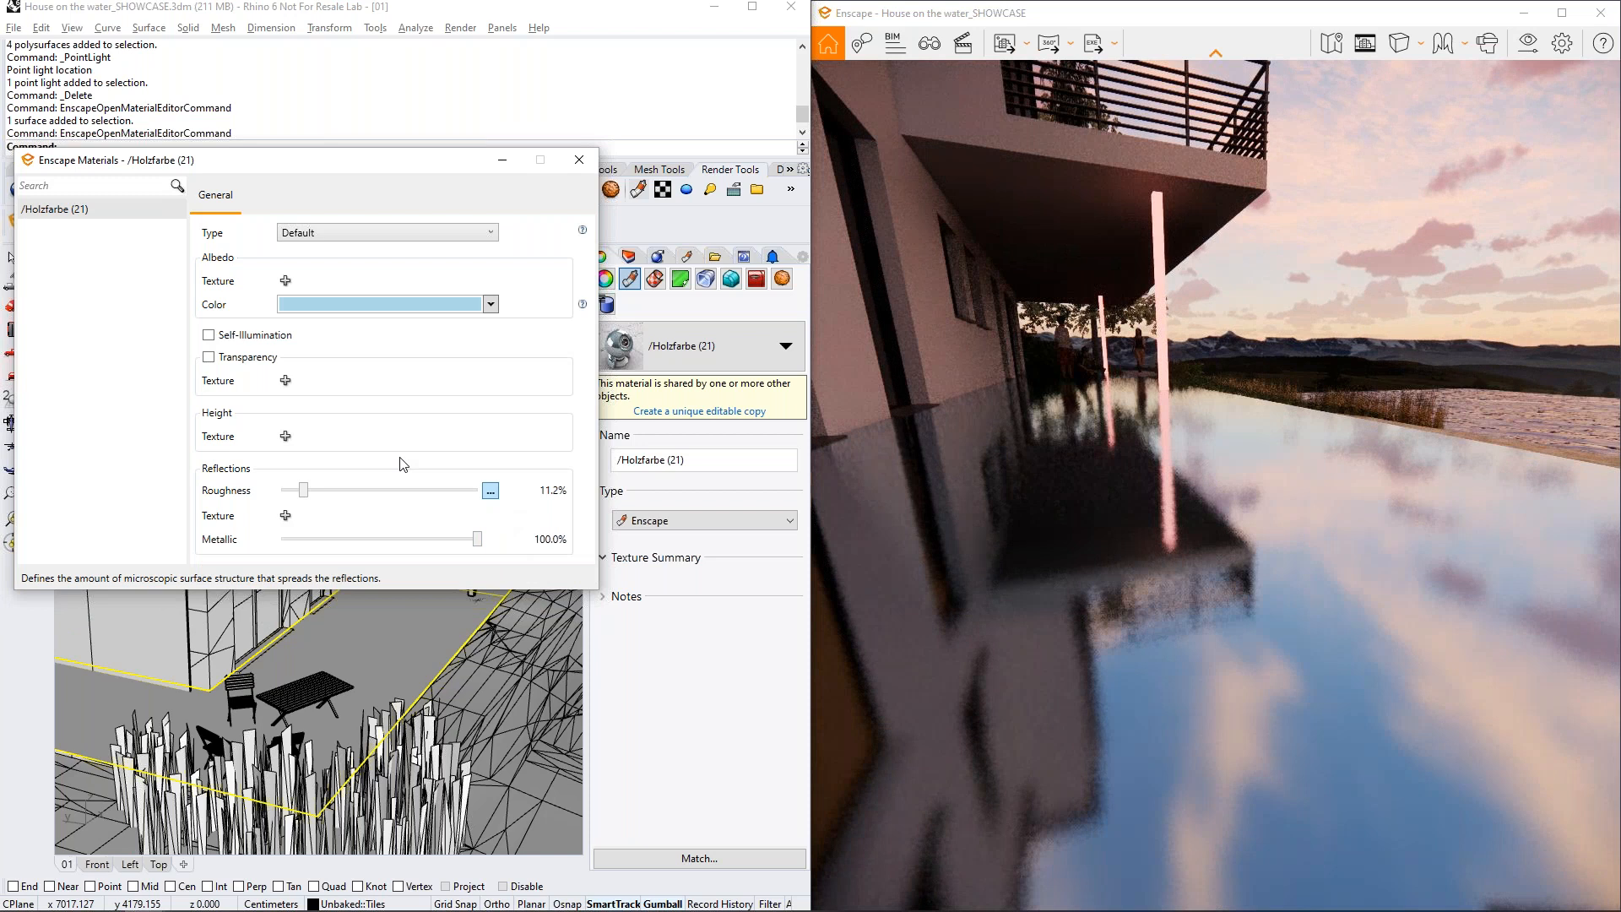
drag(303, 489, 332, 491)
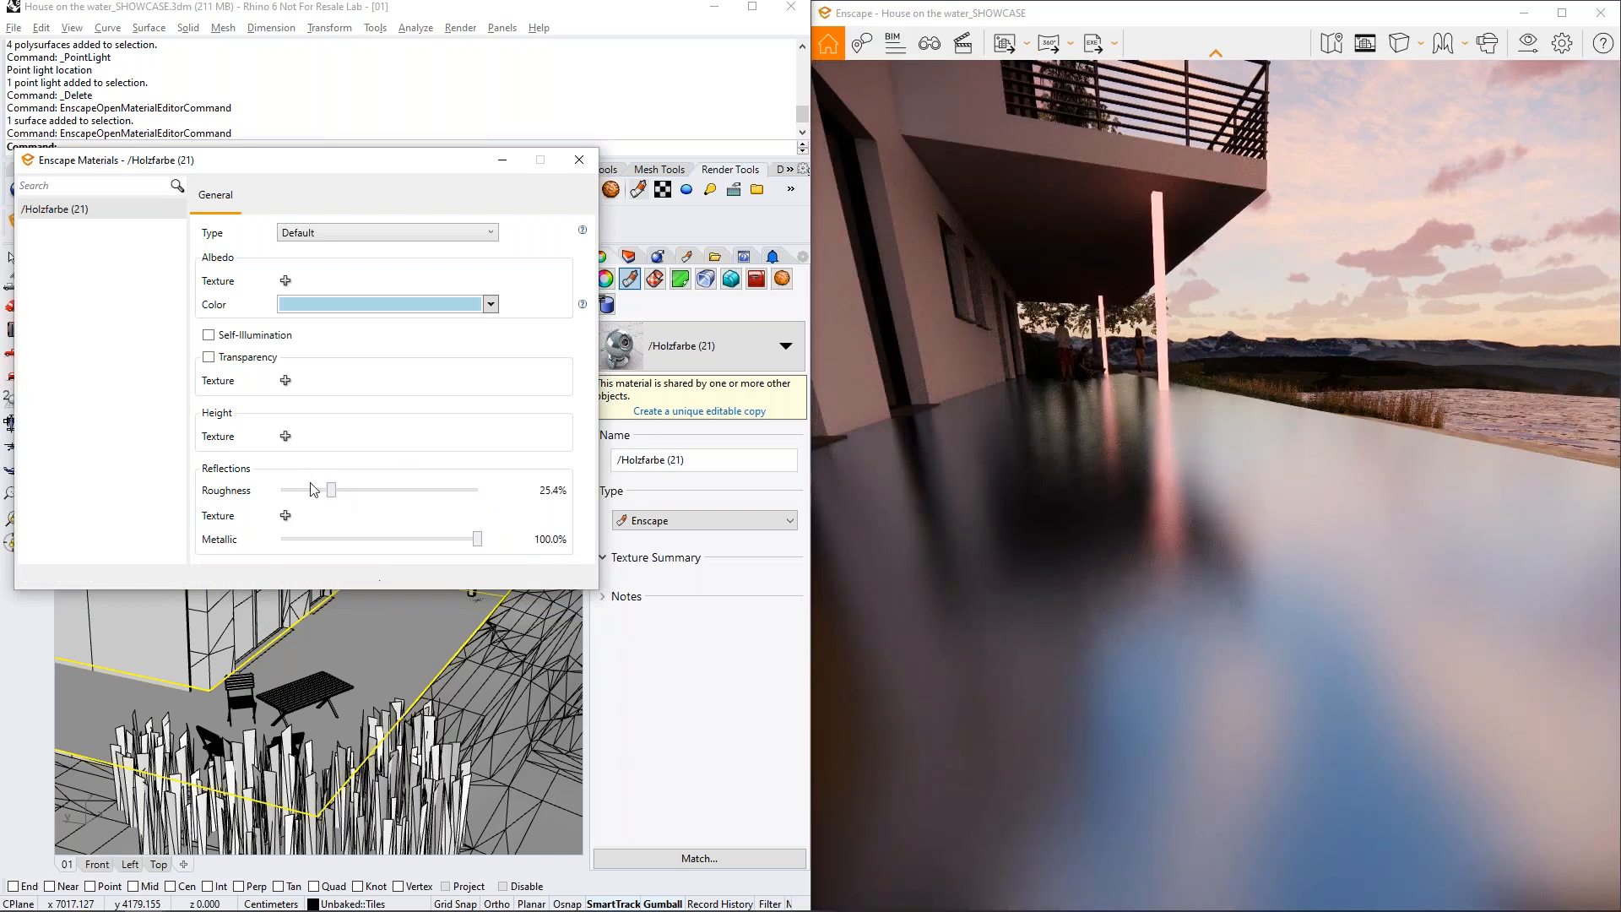
Load Logo_black.jpg as a bump map height texture on the metallic terrace floor and look down at its relief
click(280, 441)
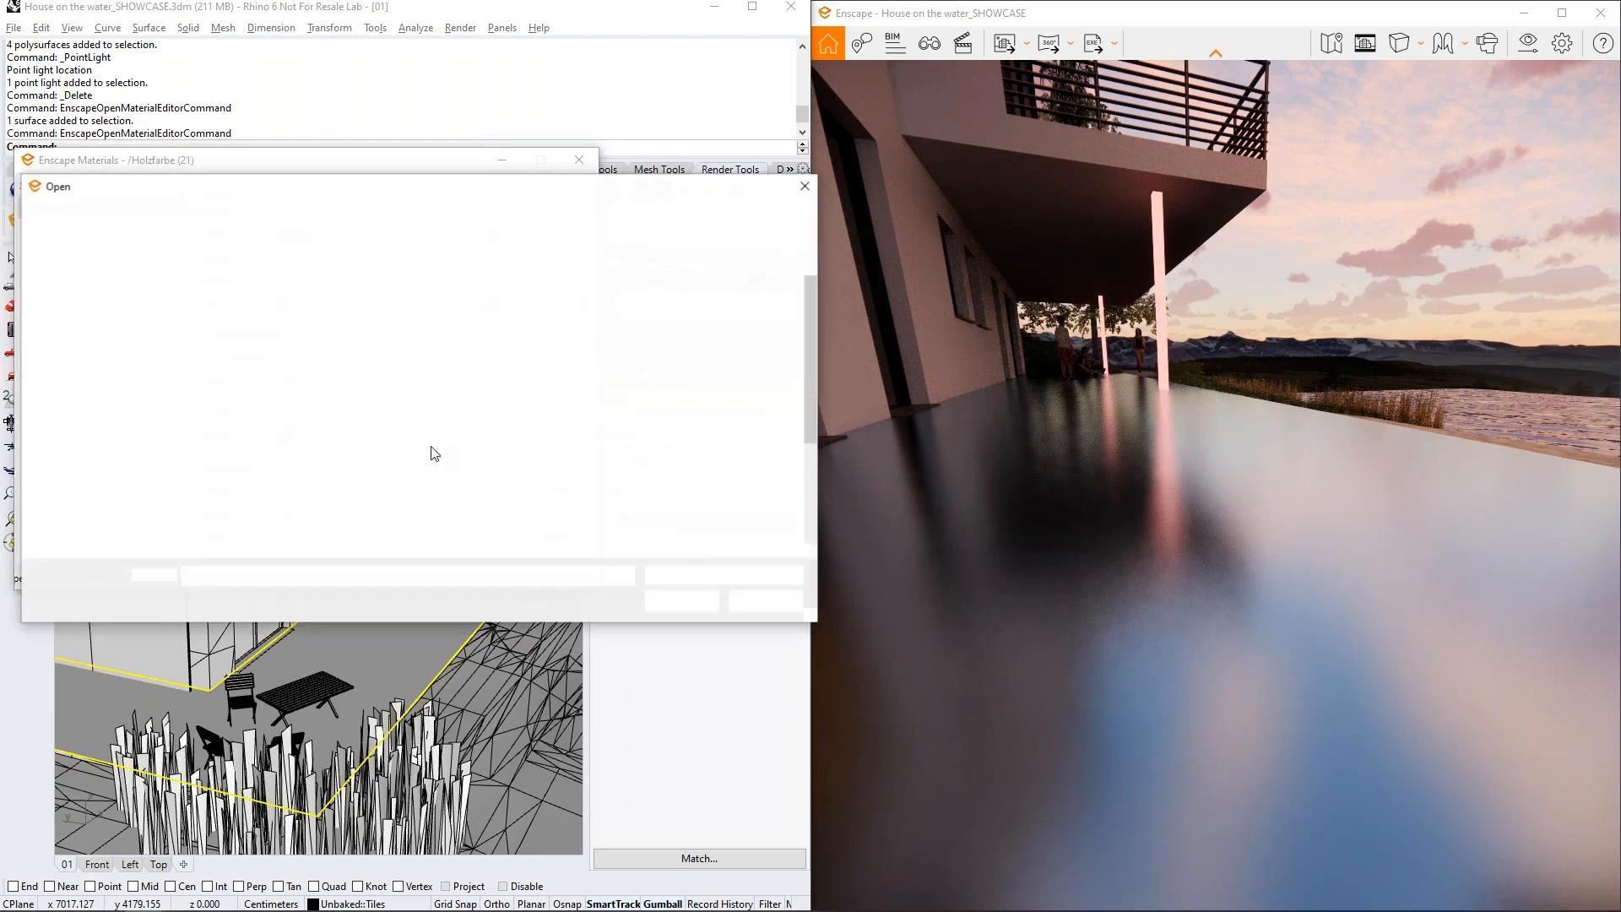
click(397, 438)
click(681, 600)
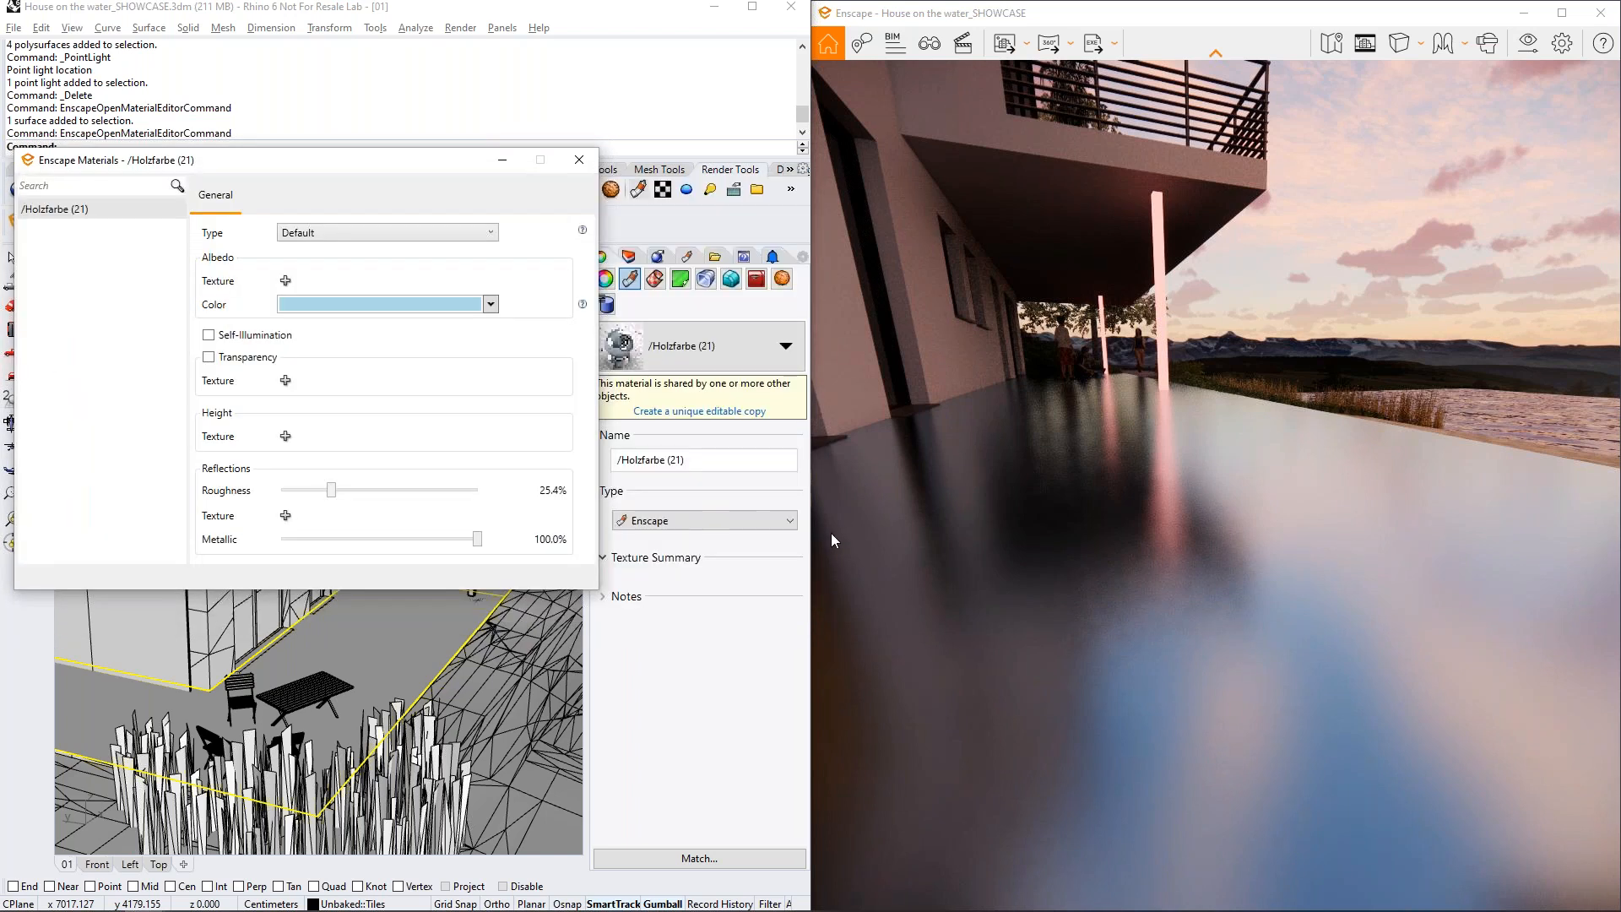
drag(956, 473, 963, 492)
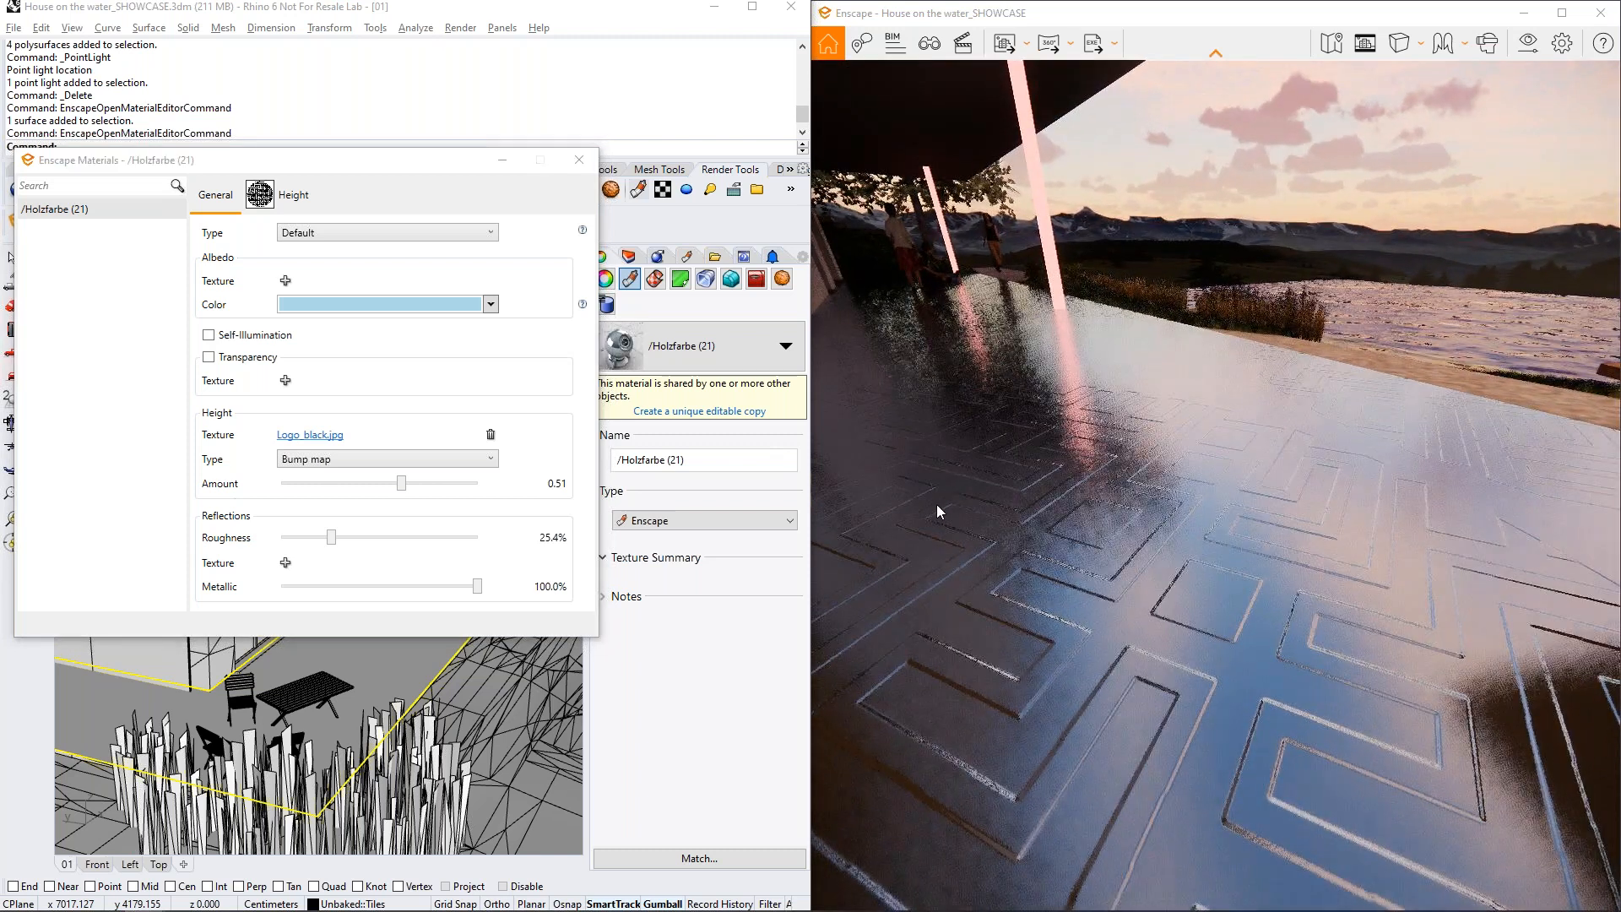
Remove the height texture from the terrace material and set Metallic to 0%
click(488, 430)
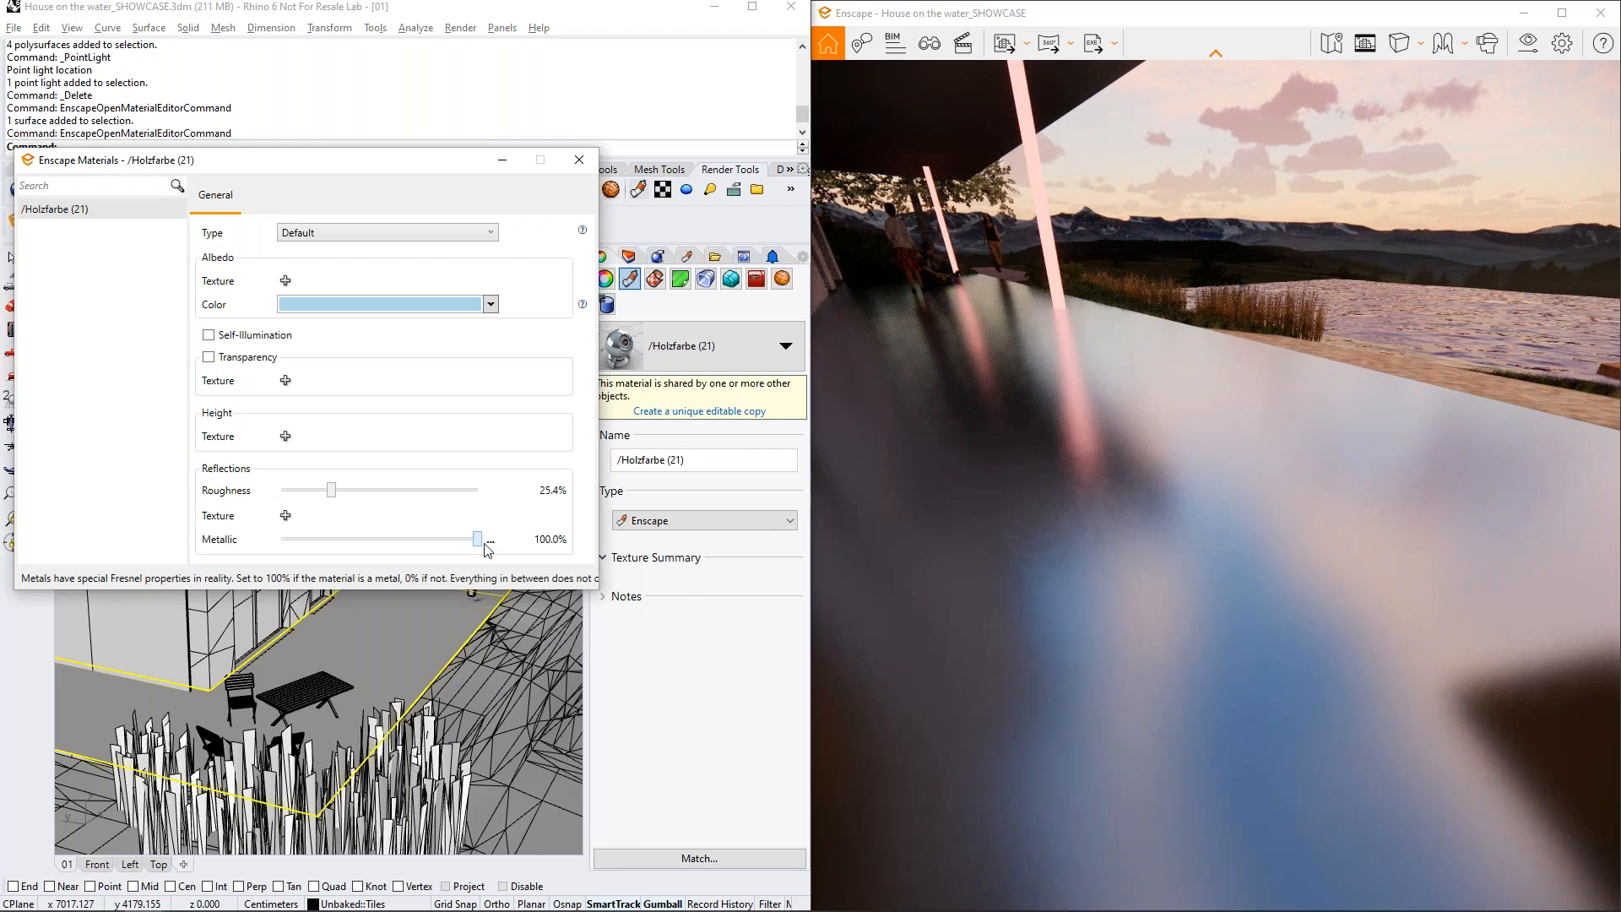
drag(477, 538, 265, 545)
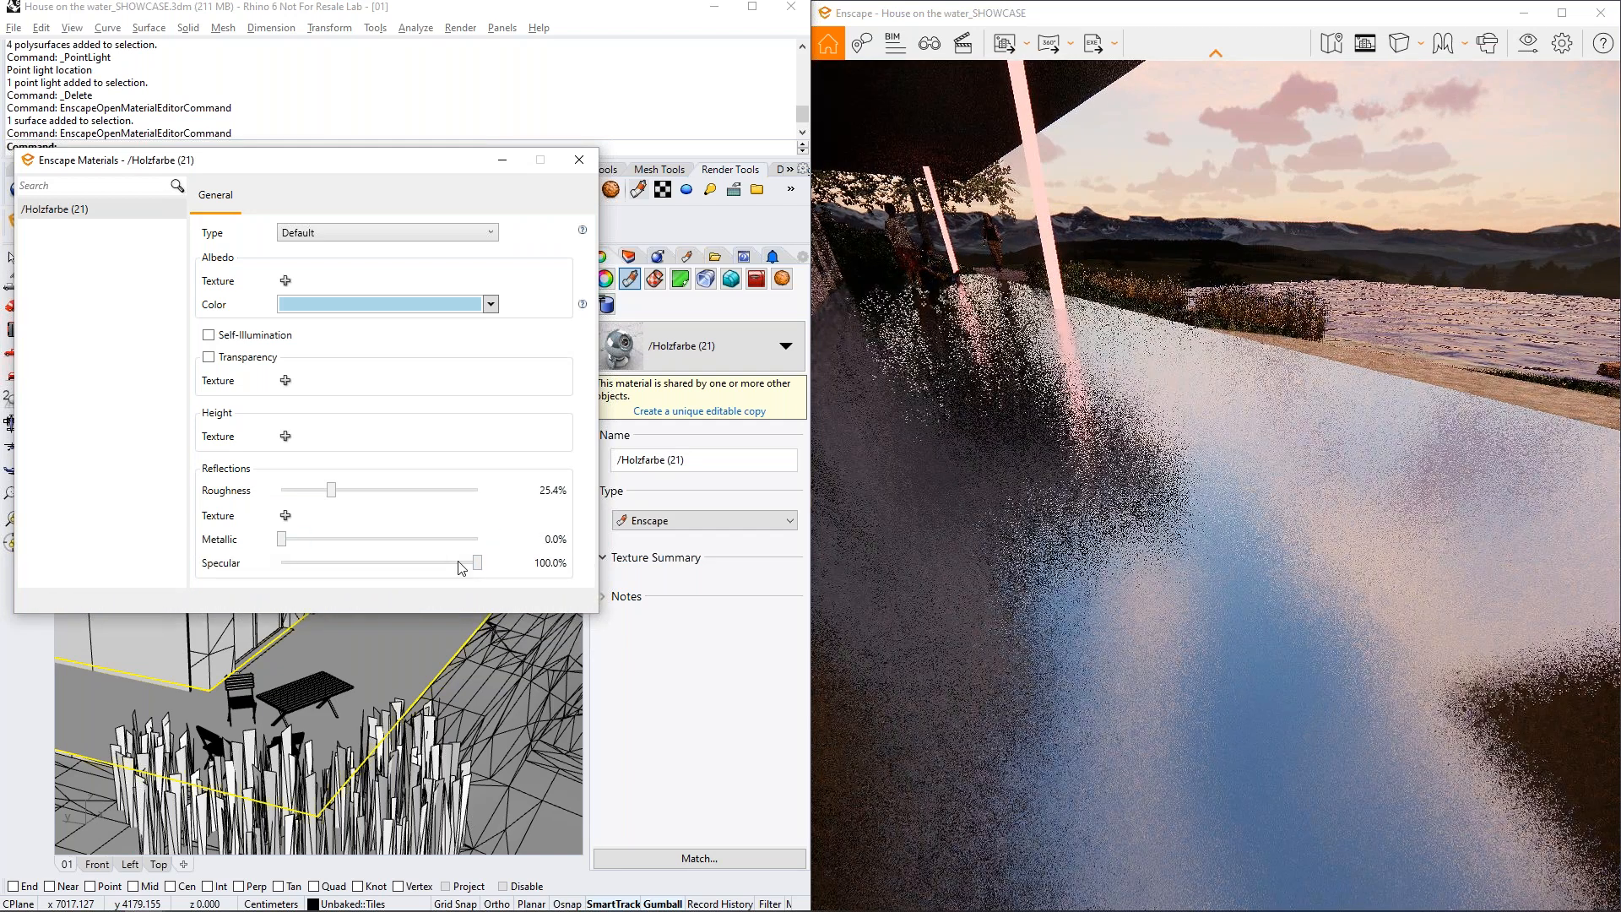
Set the terrace floor's roughness to 10.3% and compare Specular at 25.1%, 0% and 100%, ending at 100%
drag(476, 564, 331, 564)
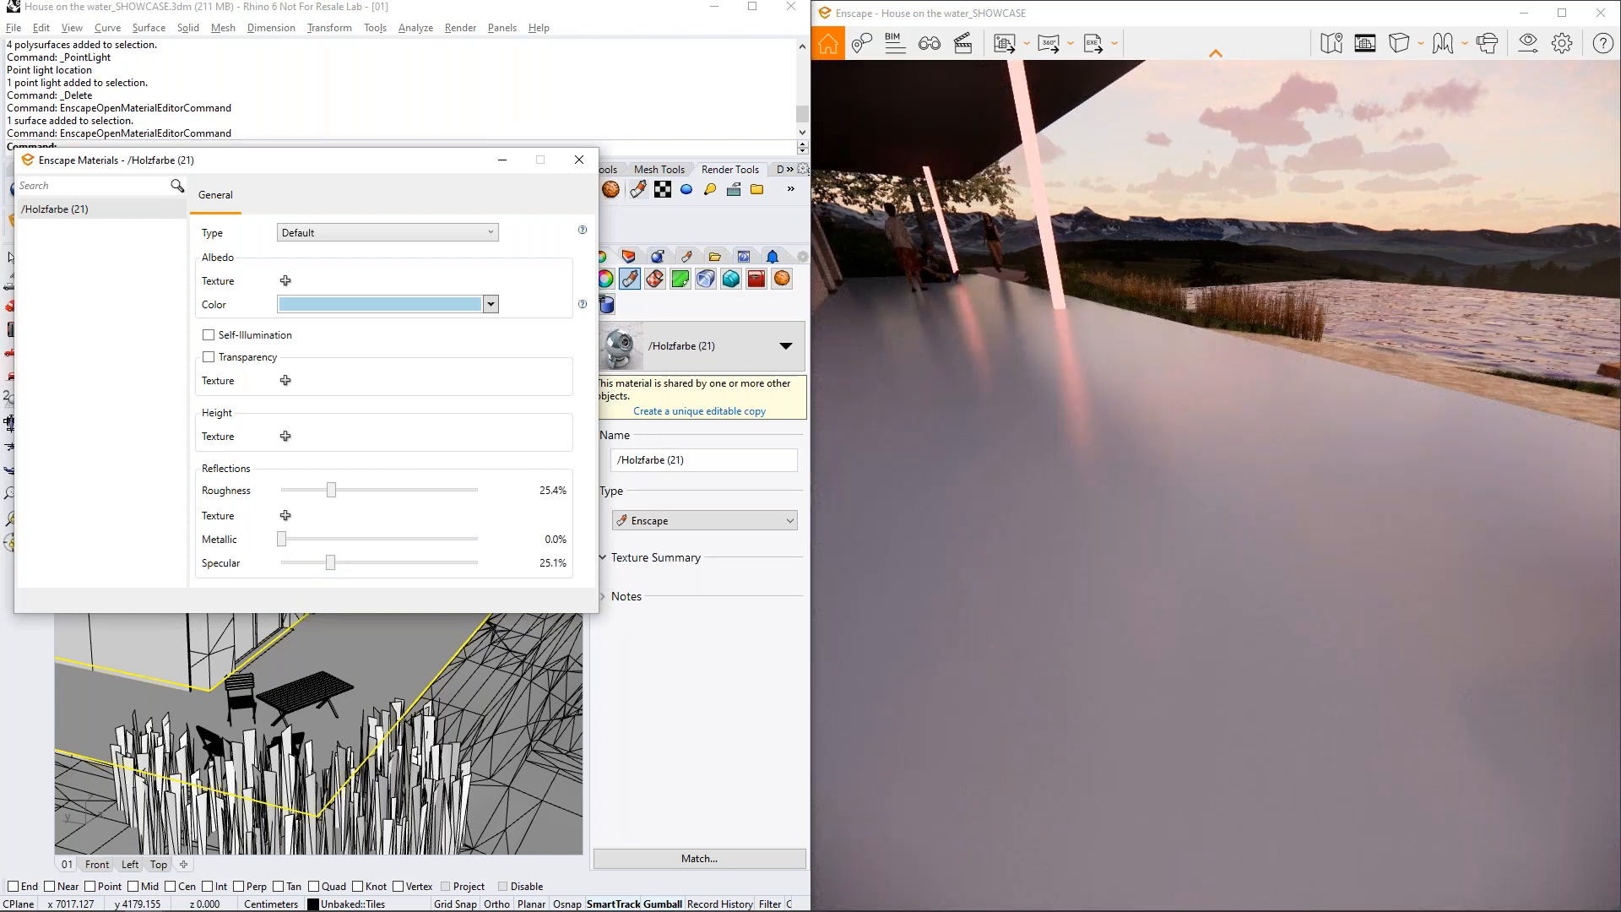
drag(331, 564, 281, 564)
drag(331, 489, 301, 490)
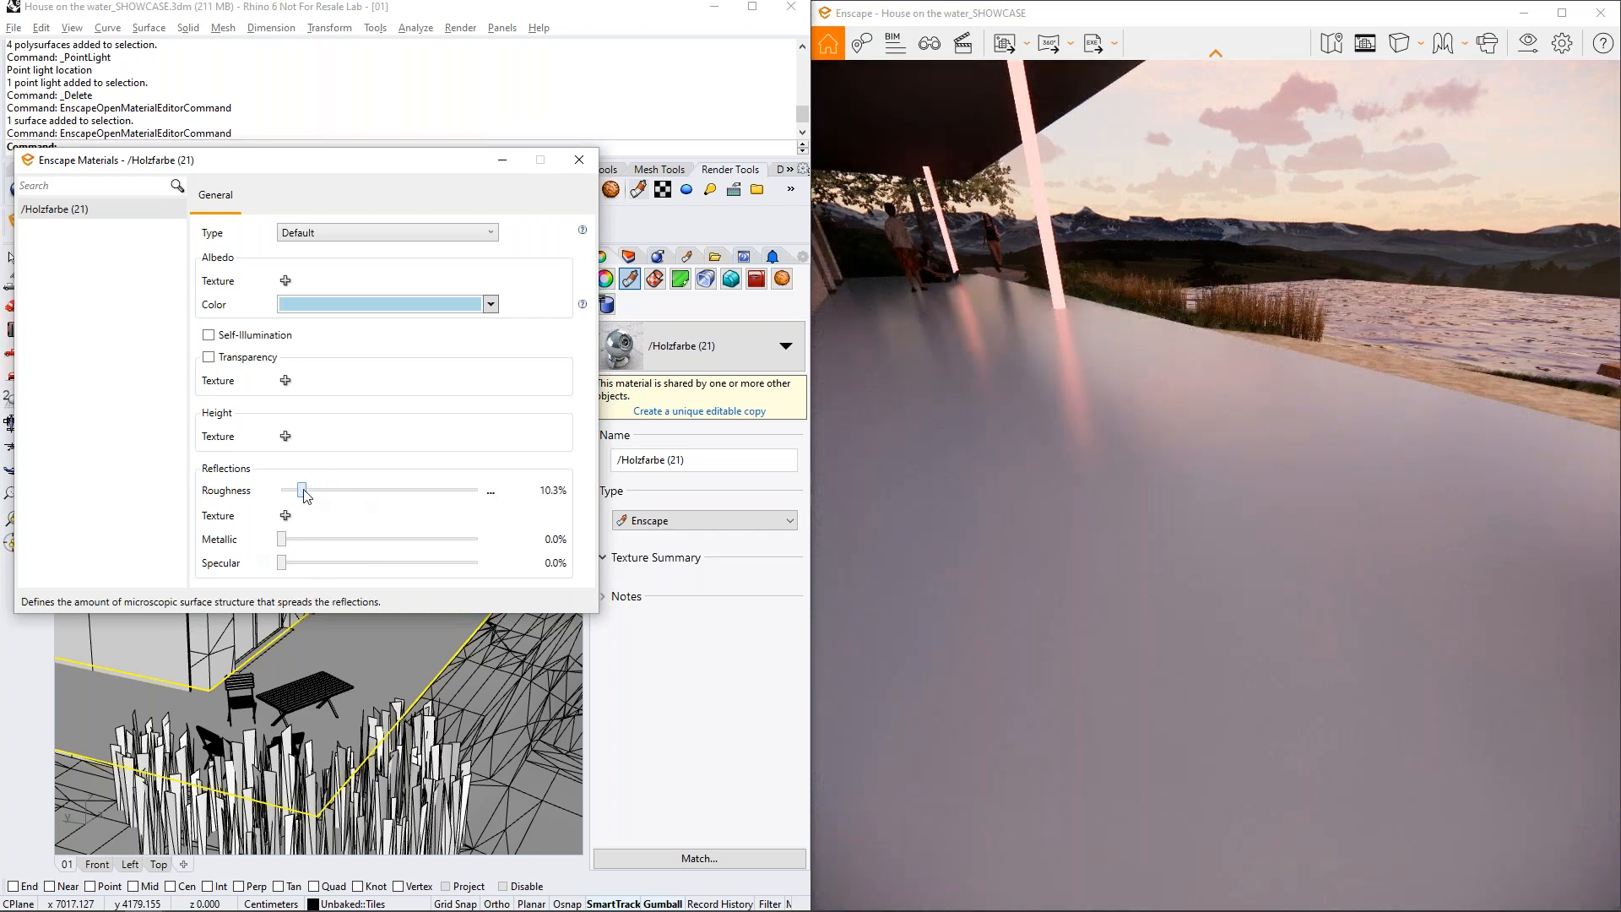
drag(1126, 449, 1068, 542)
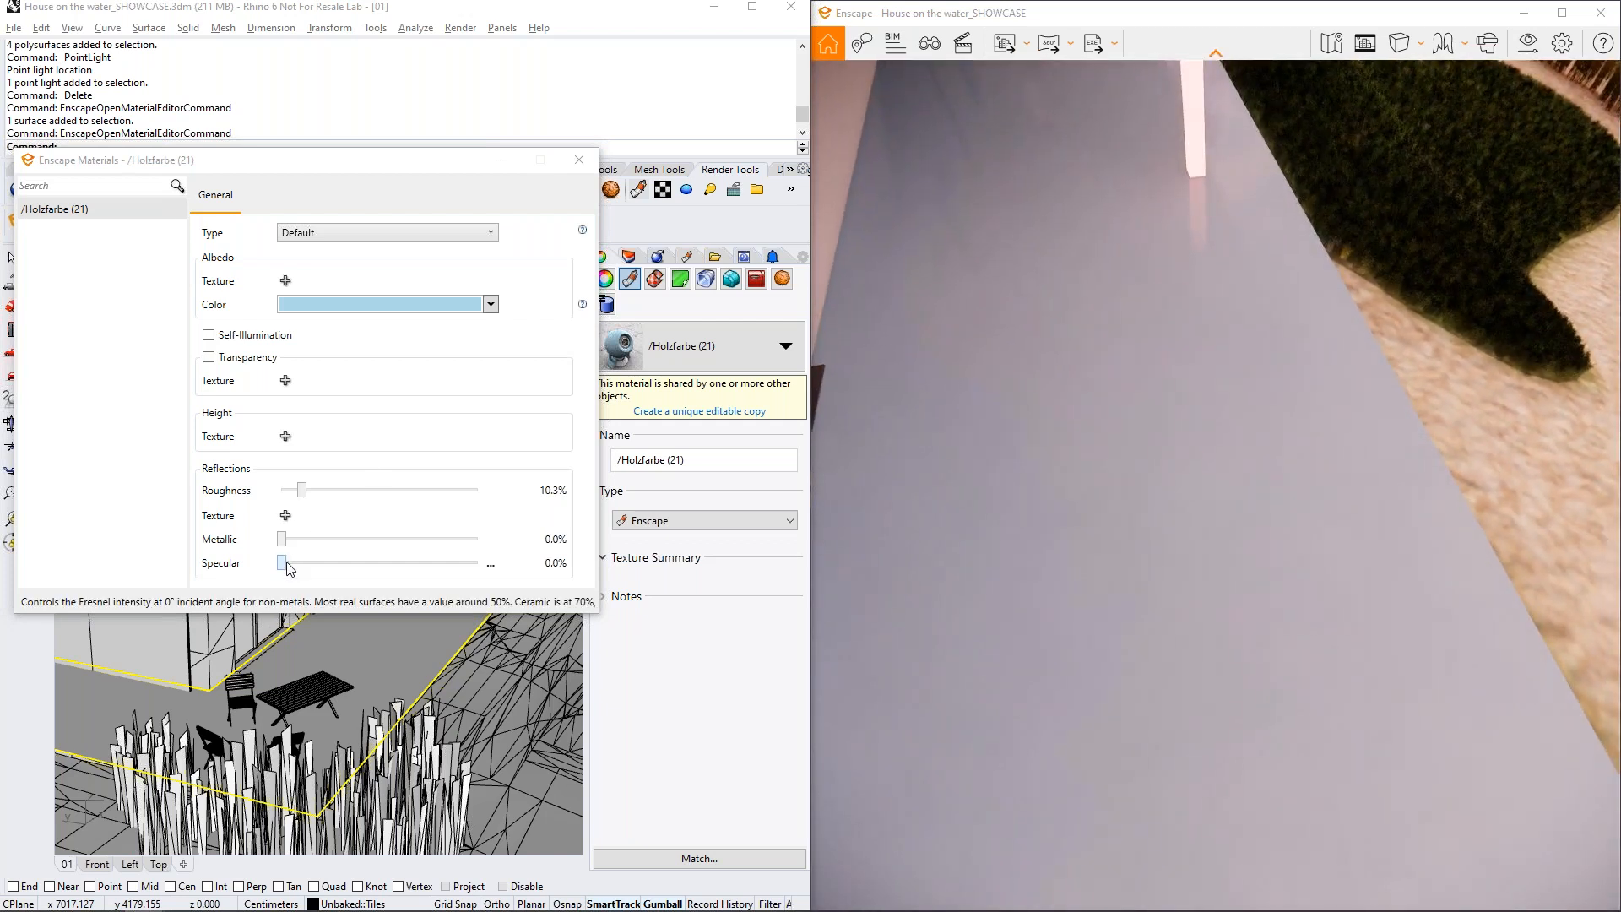
drag(341, 564, 478, 562)
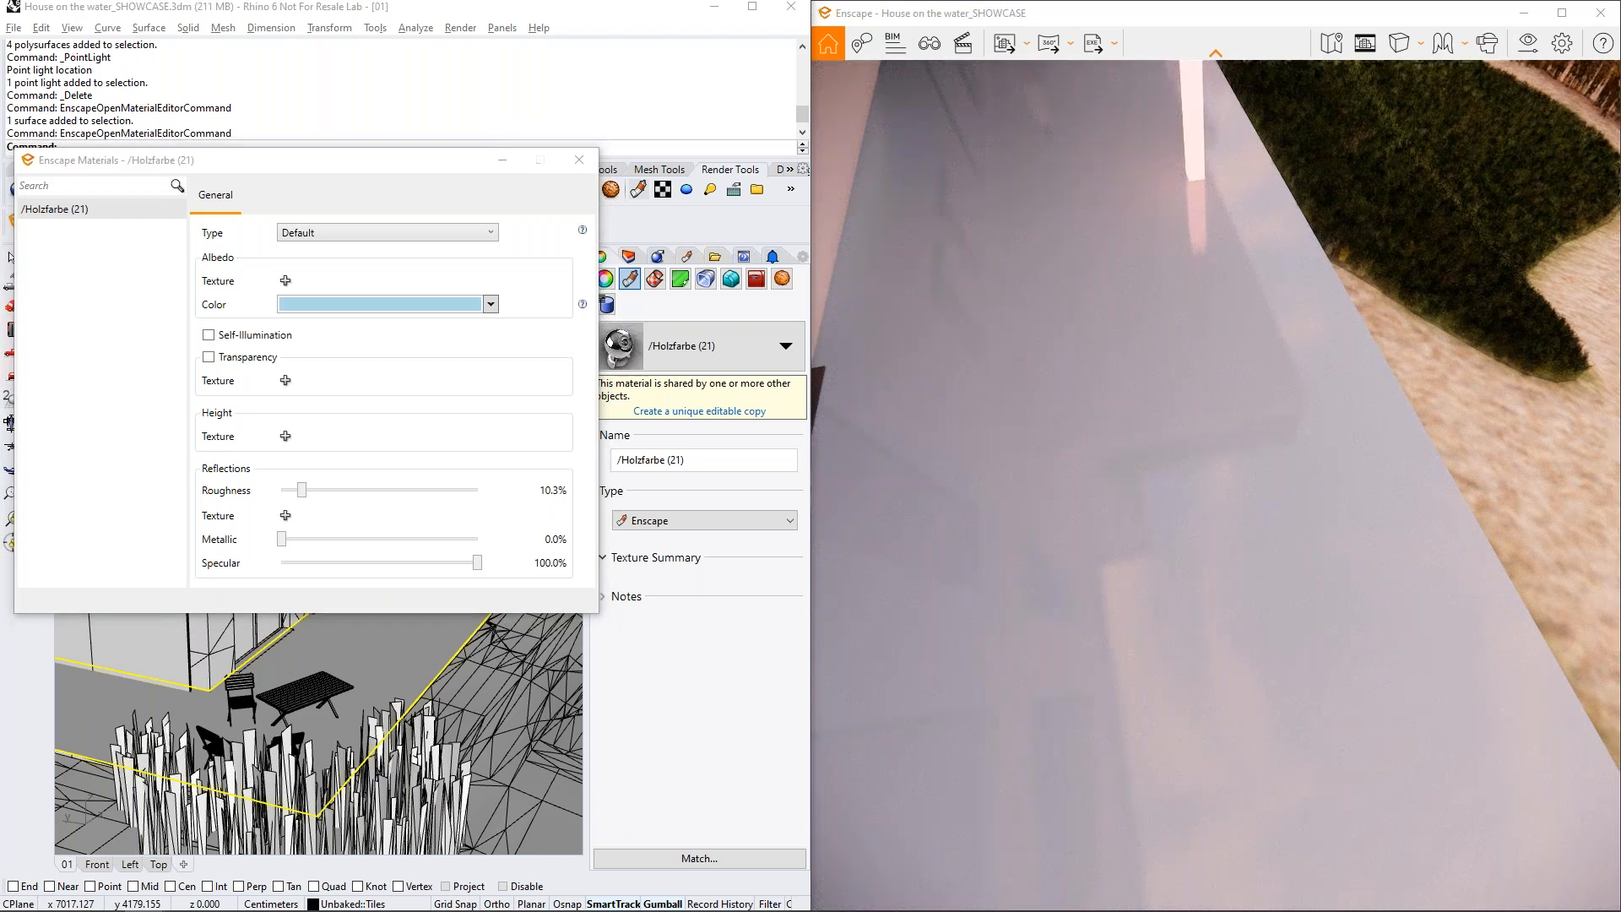
drag(1215, 486, 1197, 456)
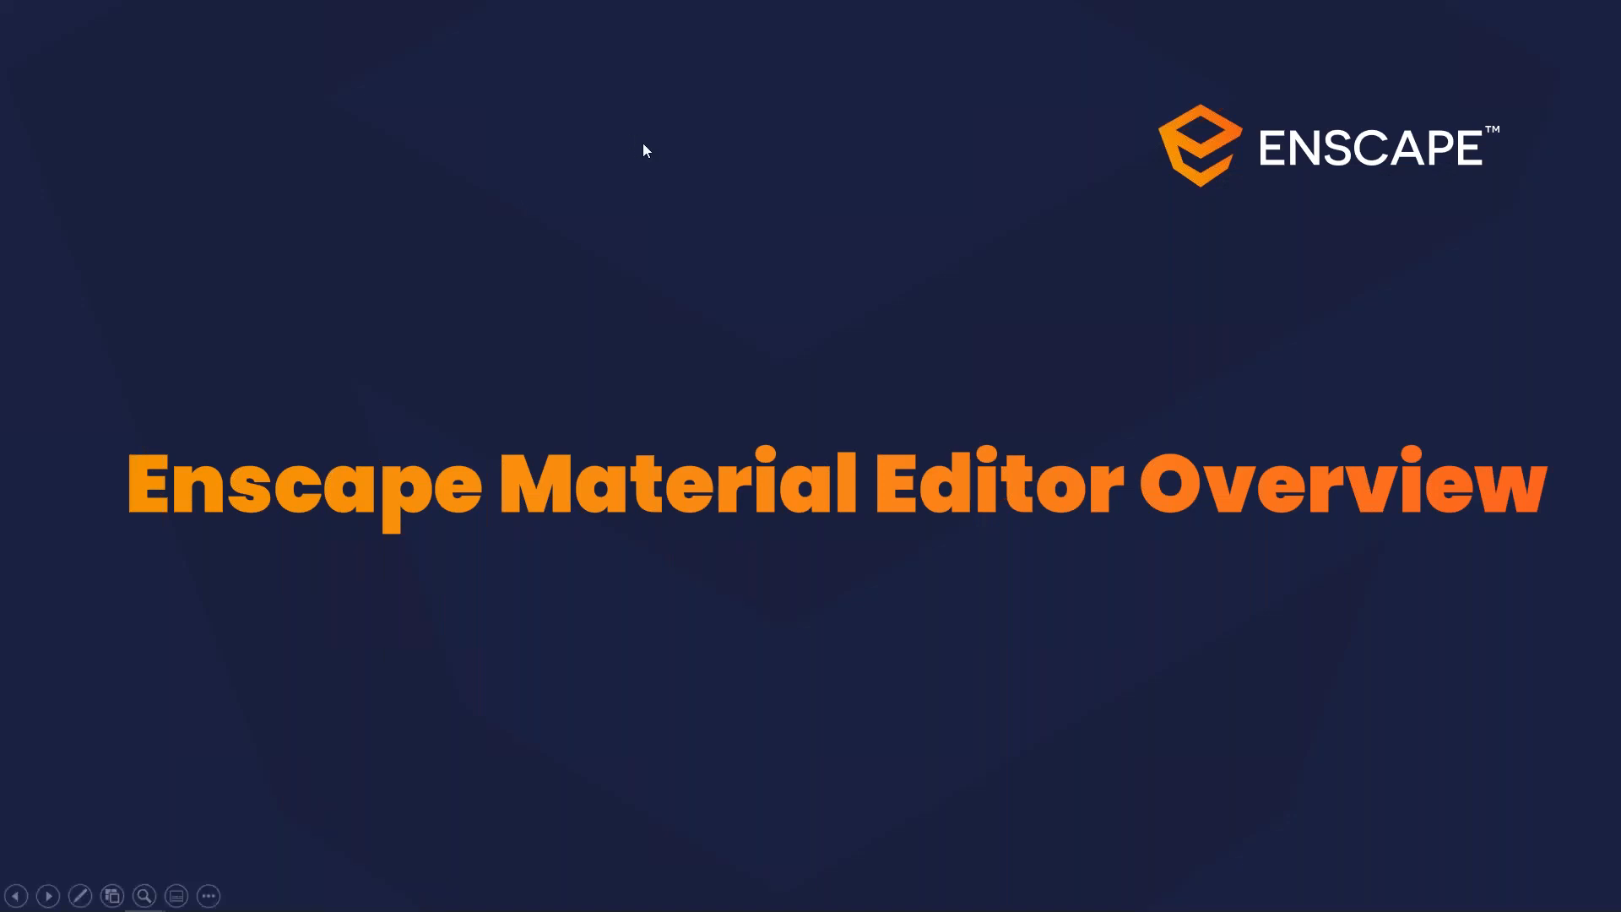
key(Right)
key(Right)
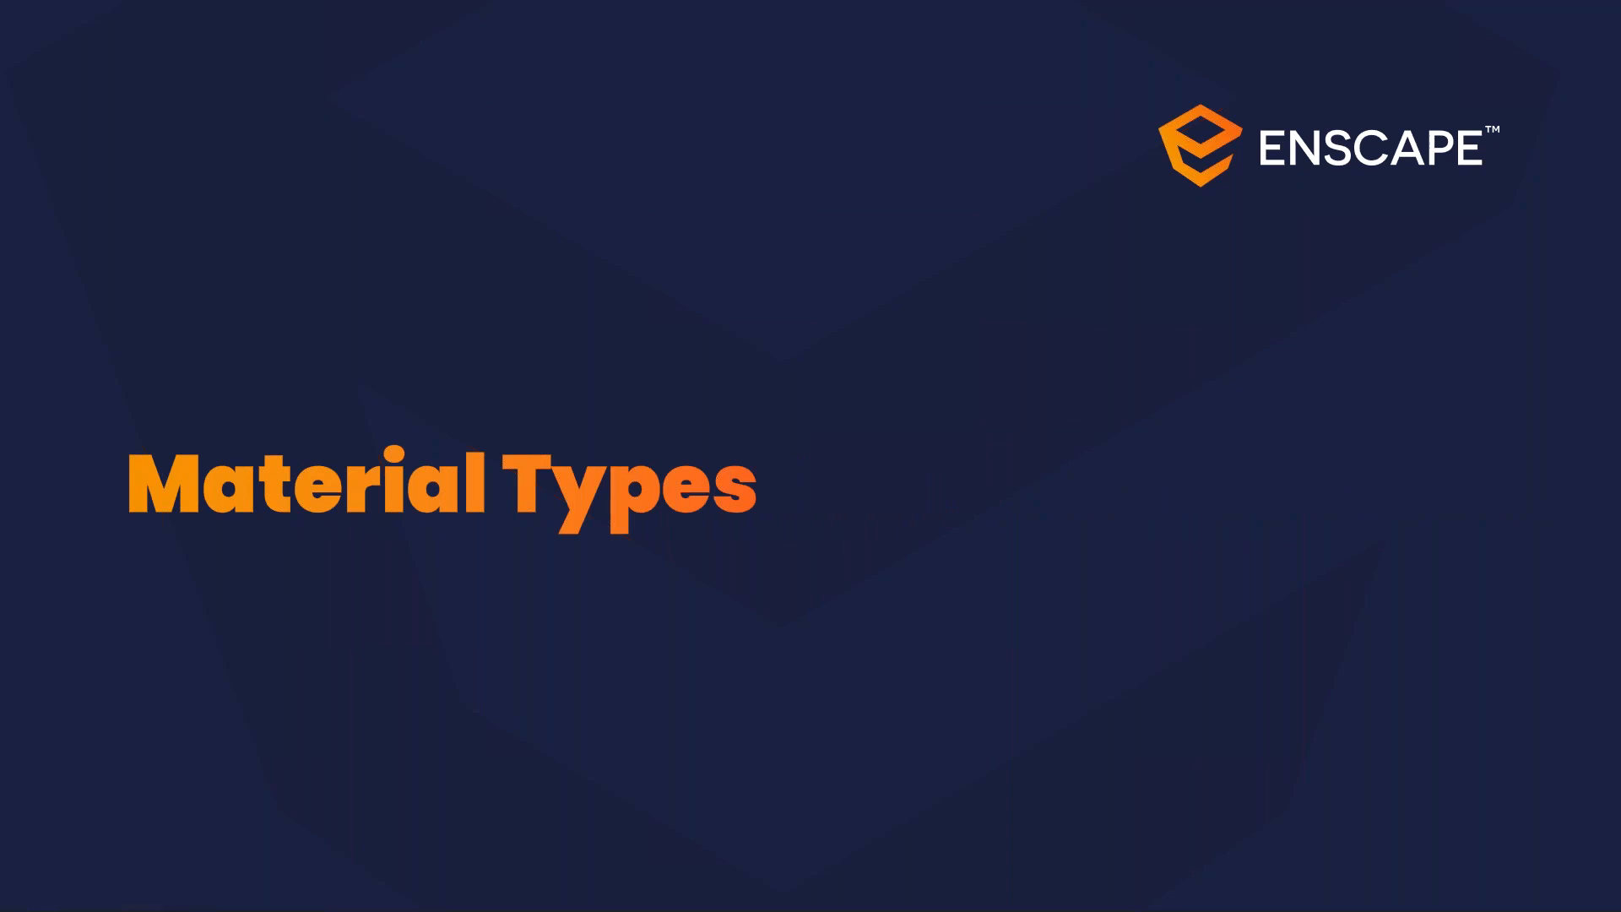
key(alt+Tab)
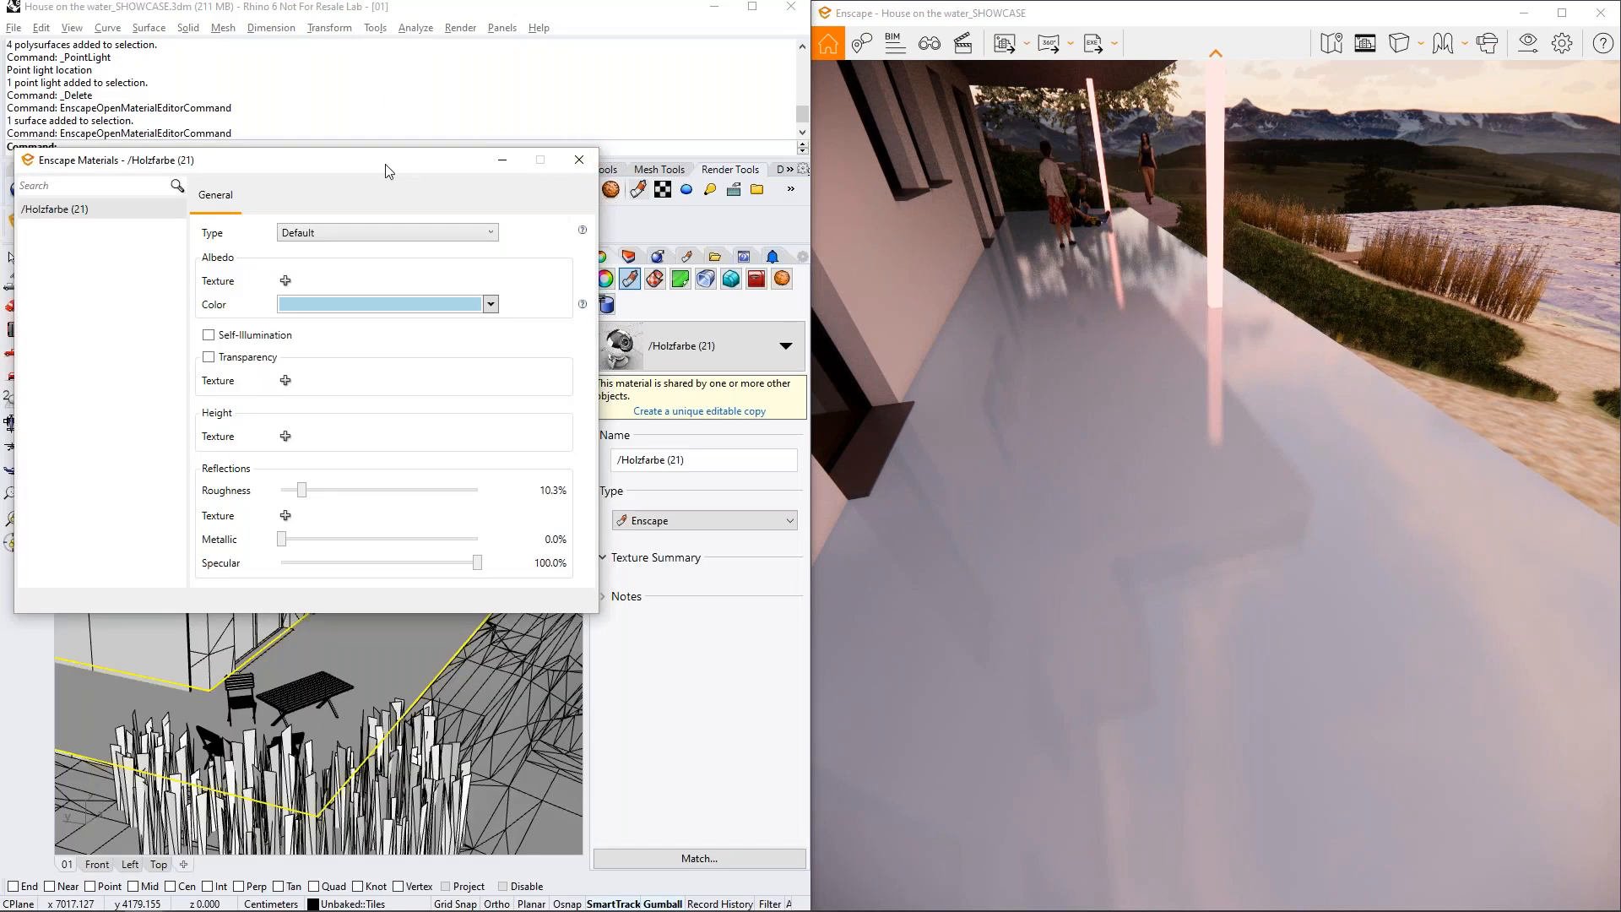
Change the terrace floor's material type from Default to Grass and view the grass at ground level beside the house
drag(428, 171, 521, 185)
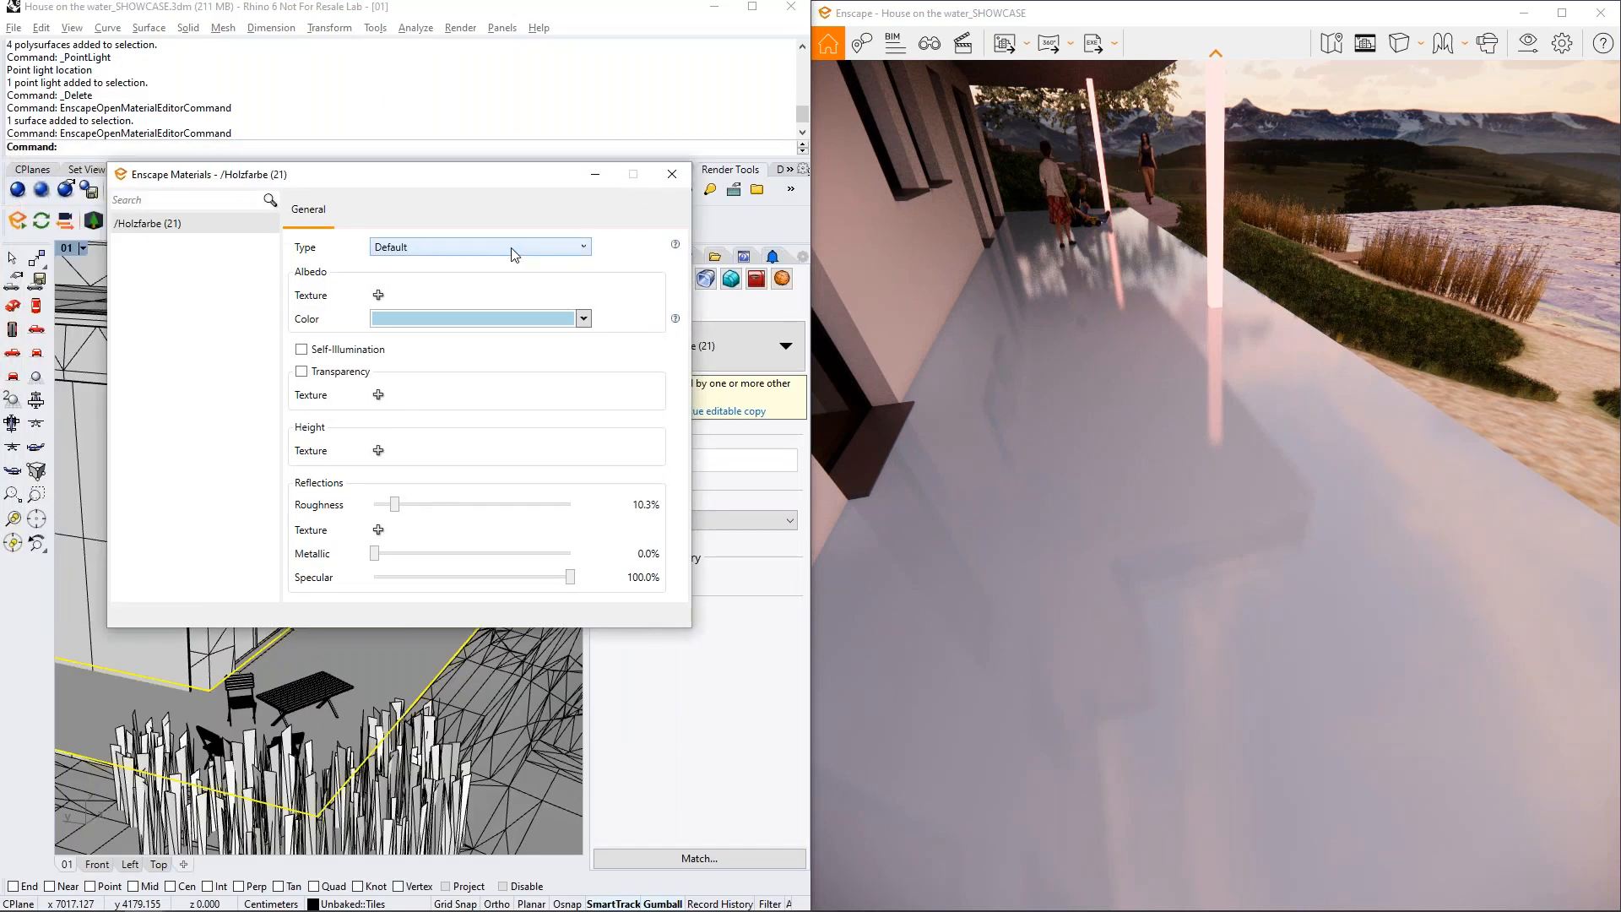
click(514, 250)
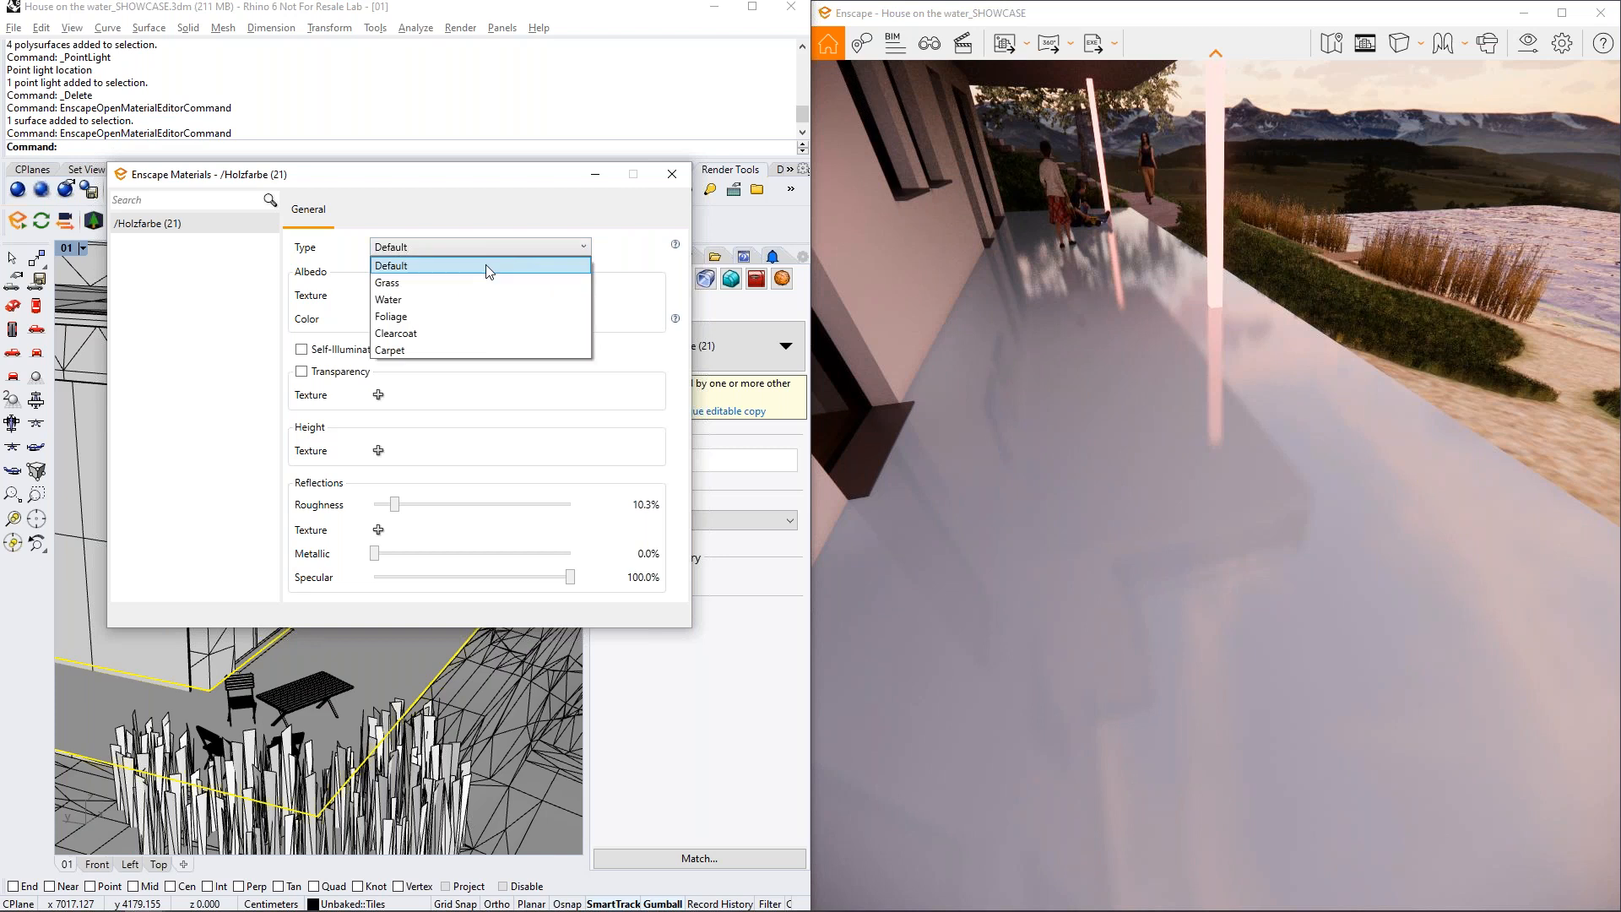
click(472, 284)
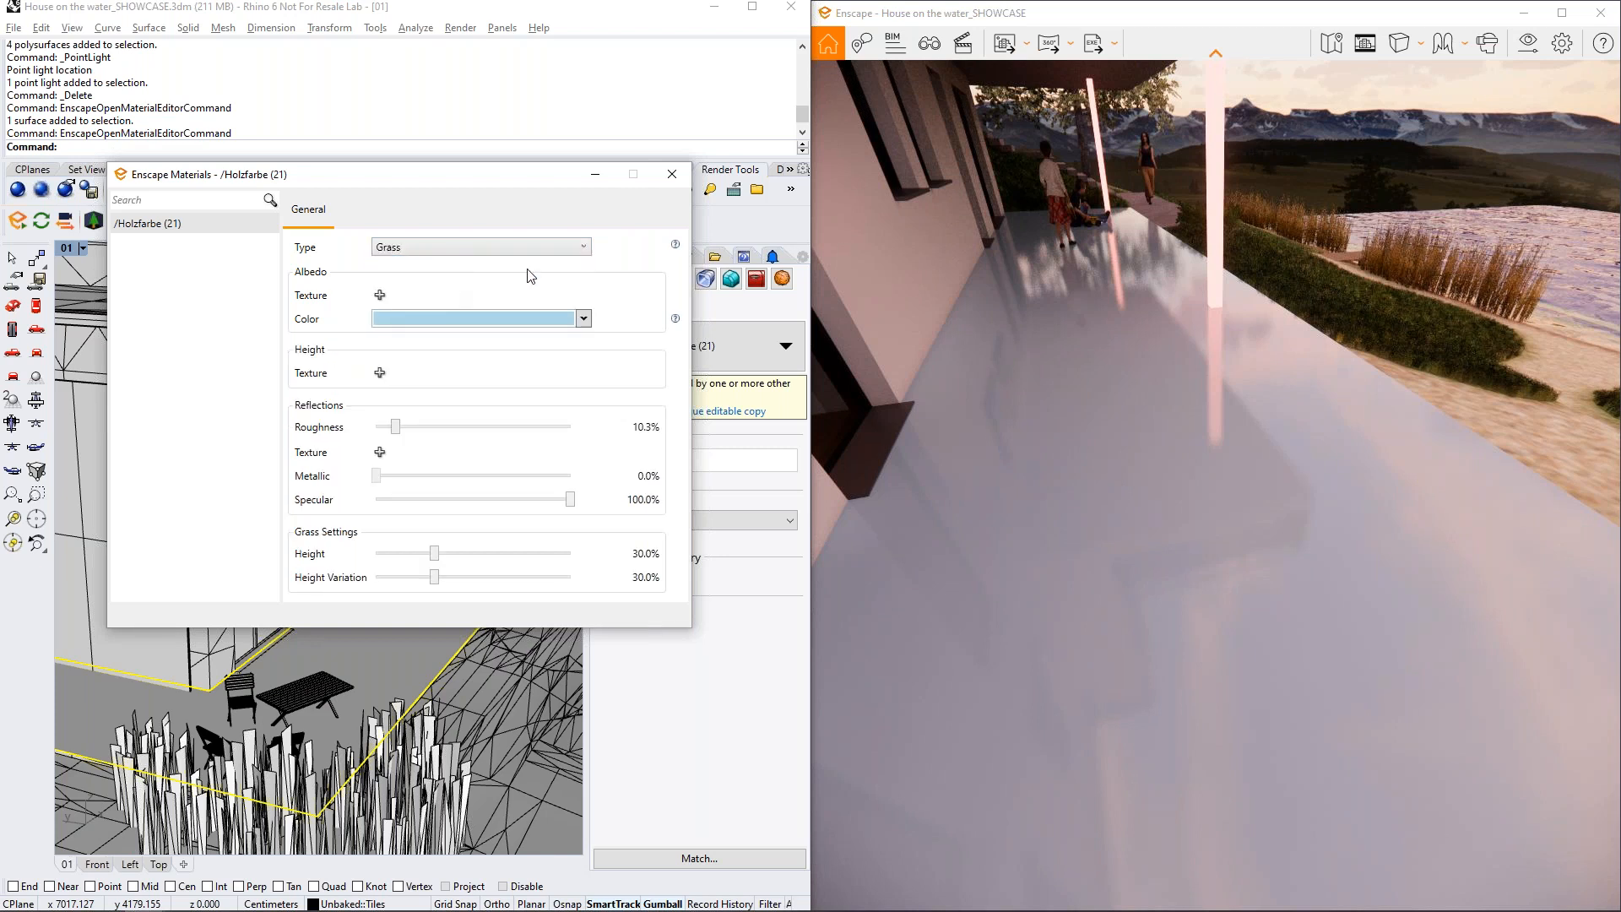
right_drag(1188, 398, 1056, 277)
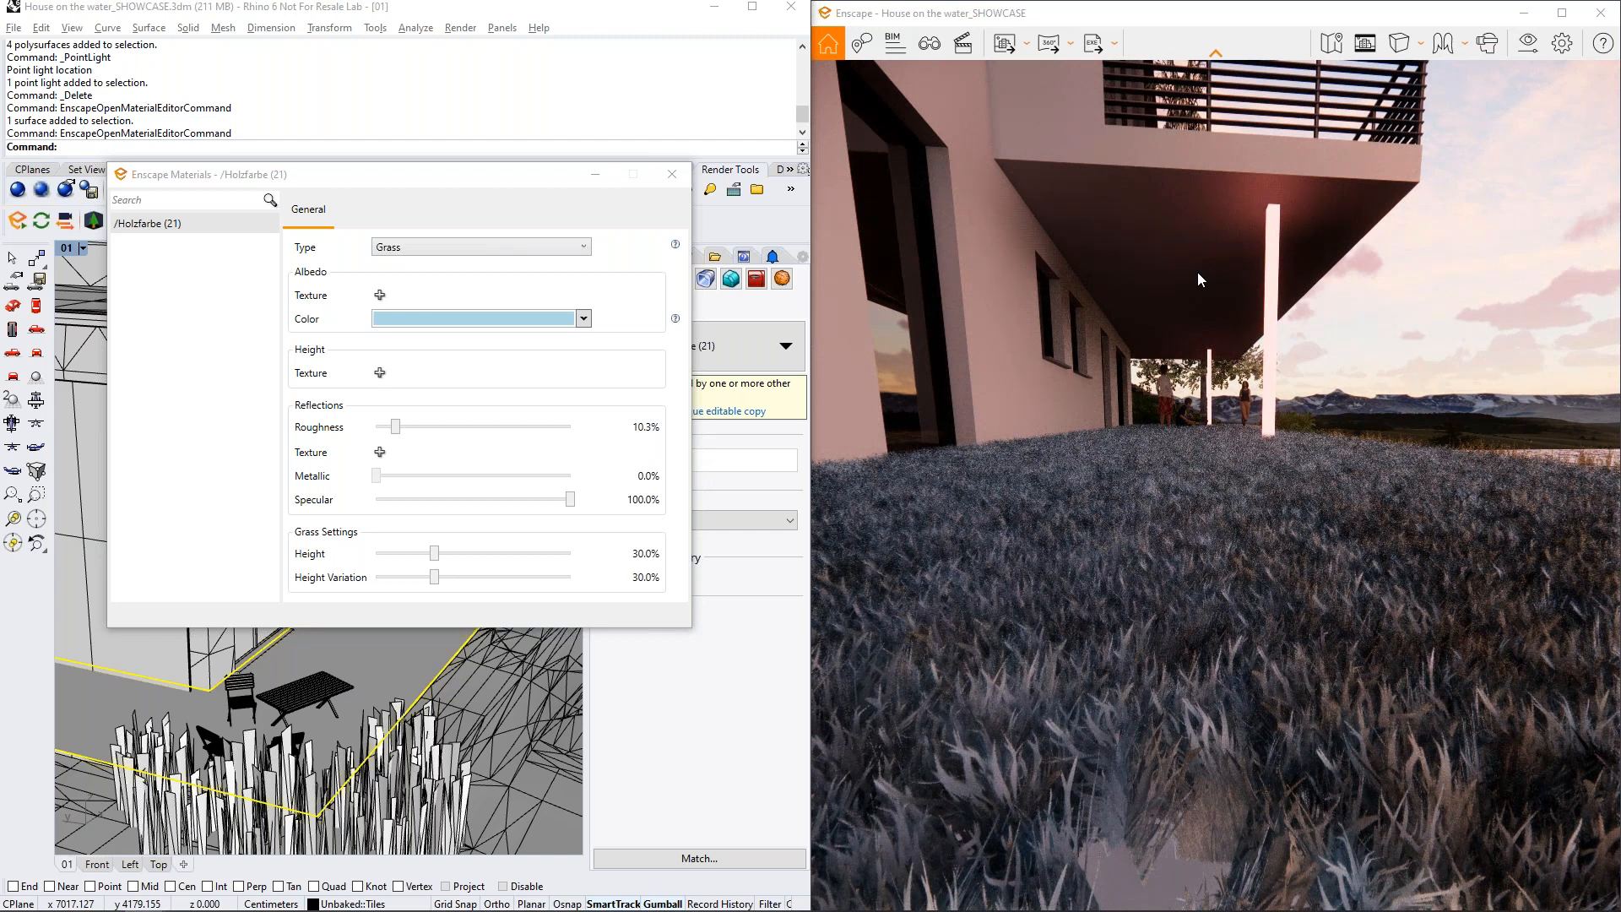
Set the albedo color of the grass material /Holzfarbe (21) to dark olive green
right_drag(1215, 485, 1250, 583)
right_drag(1317, 296, 1319, 265)
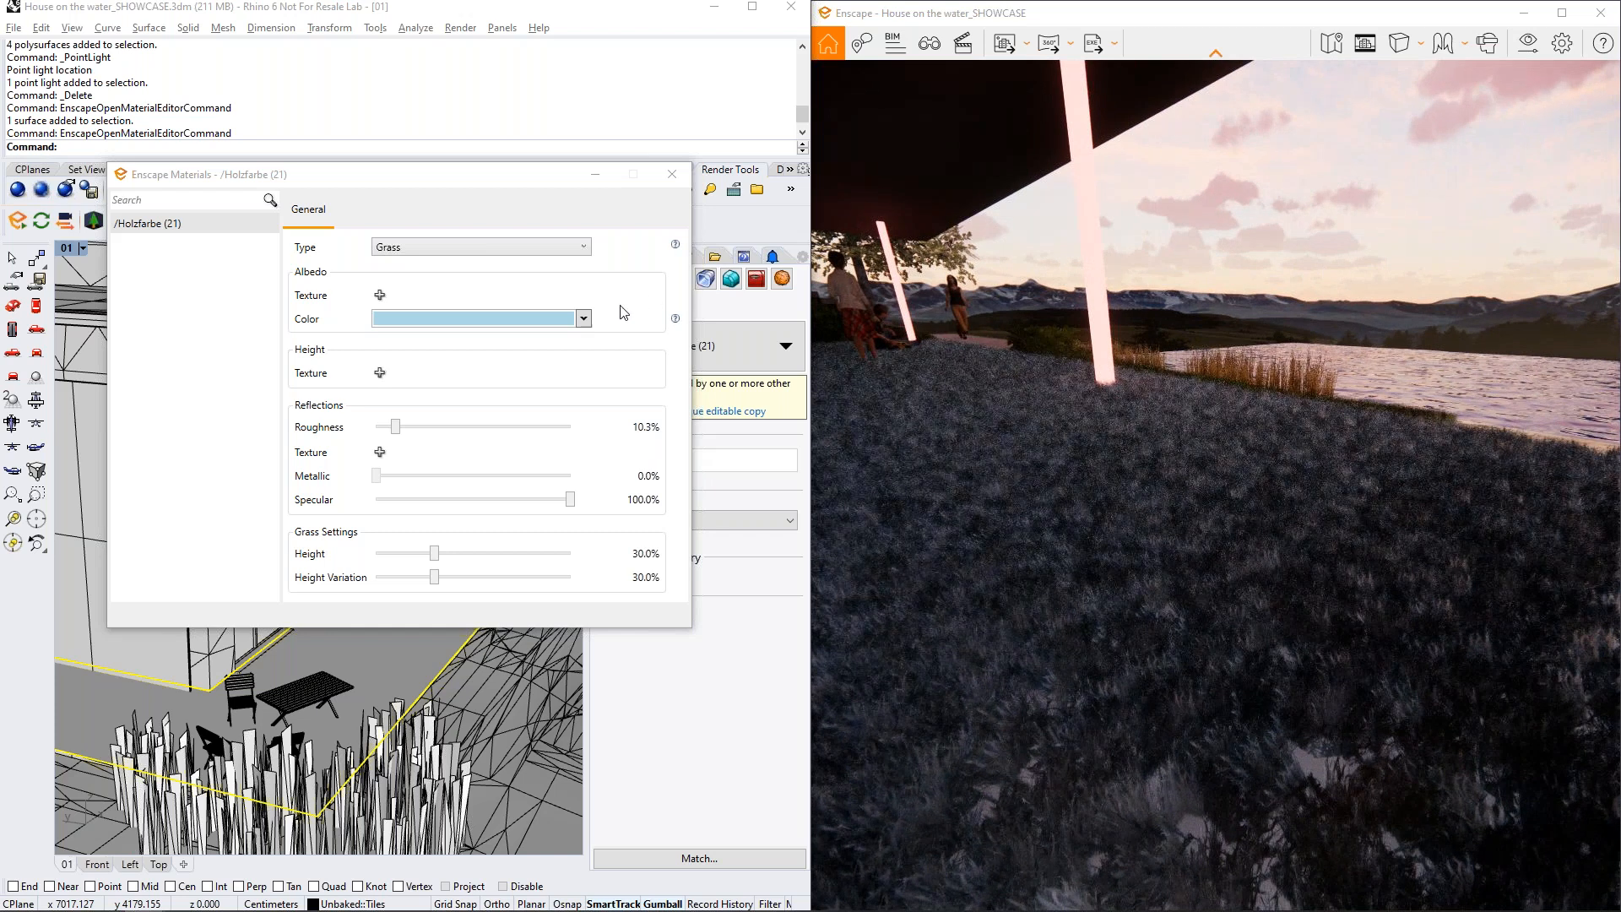
click(583, 319)
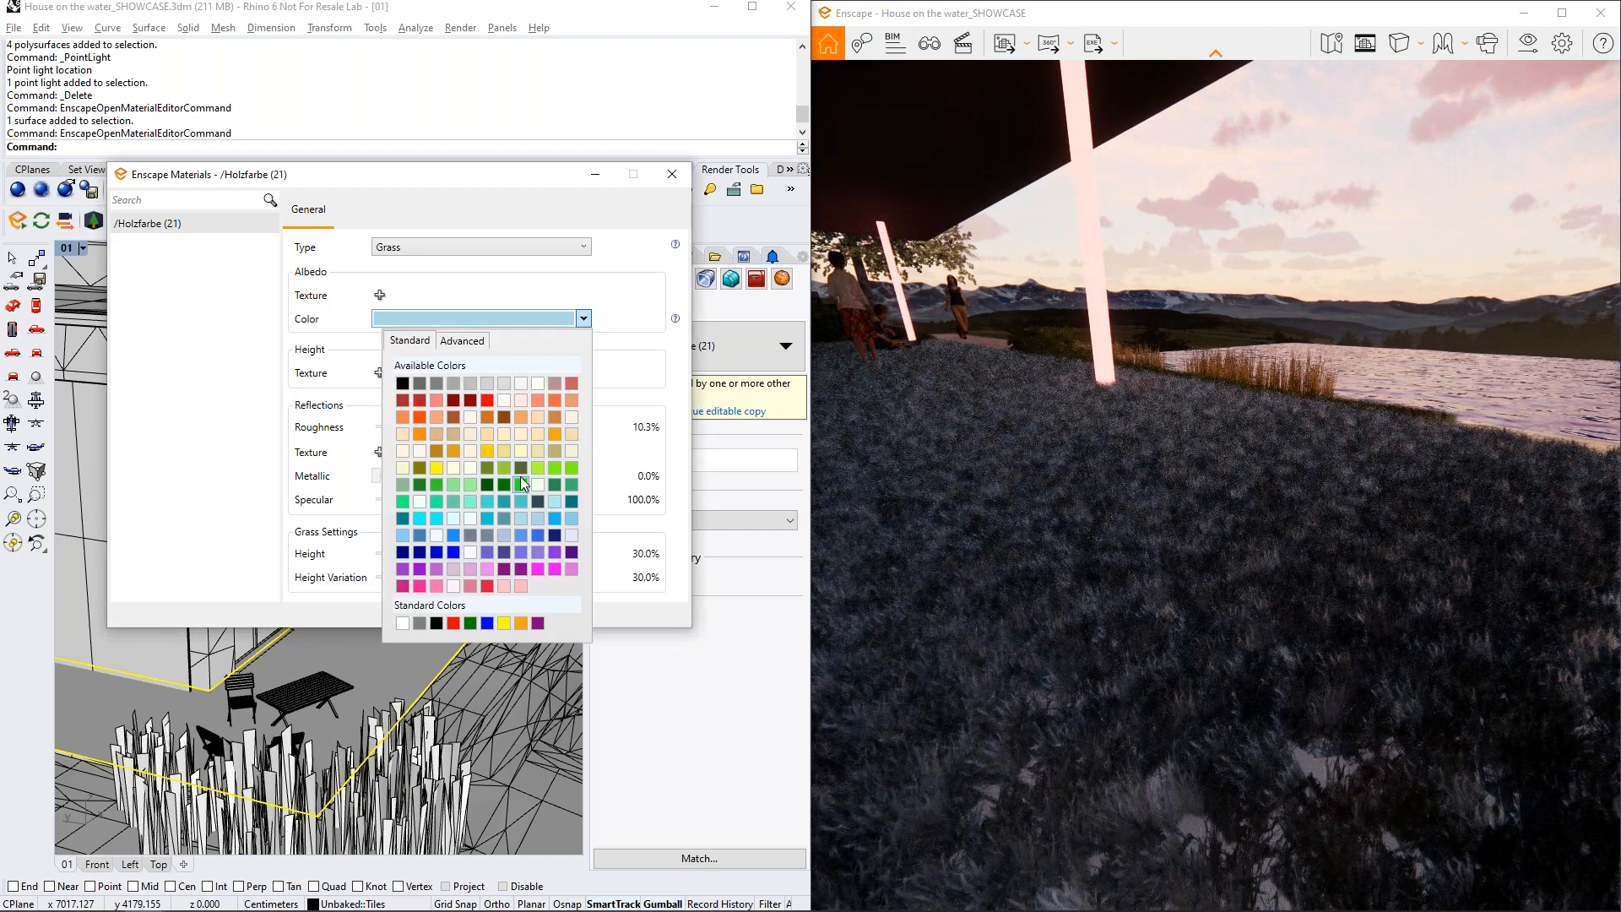
click(517, 469)
Shift the time of day in the rendered view to bright daylight over the lawn
shift+right_drag(1091, 469, 1291, 466)
drag(1098, 470, 1270, 460)
right_drag(1270, 460, 1115, 464)
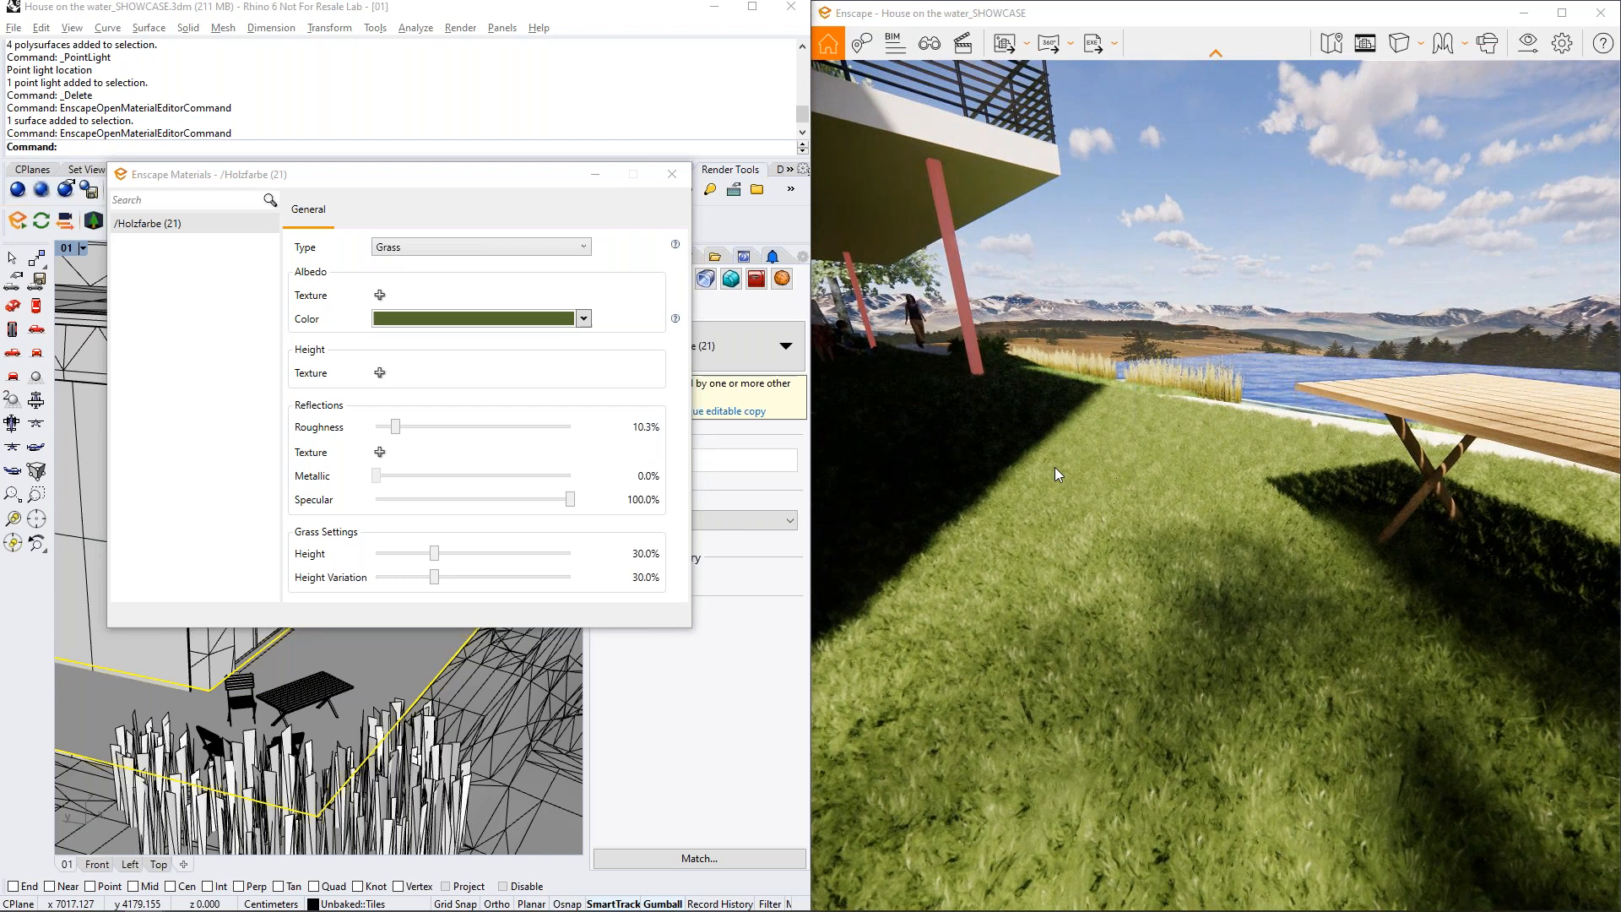
Examine the green grass around the house and wooden table up close and from a raised viewpoint
right_drag(1127, 575, 1111, 596)
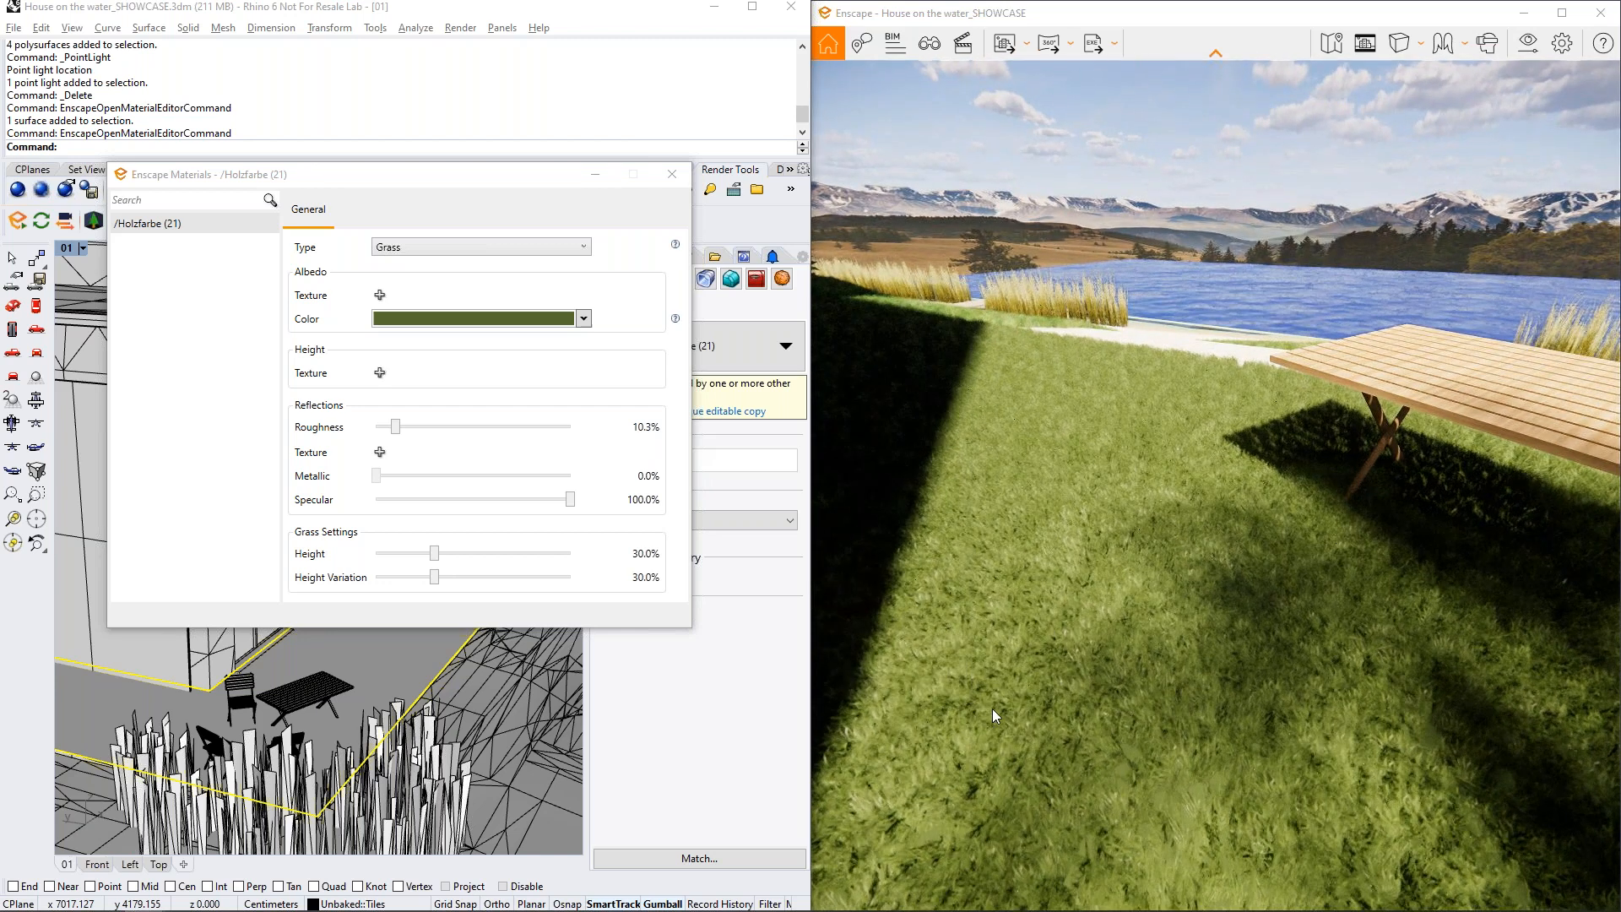
right_drag(1005, 431, 1106, 431)
key(w)
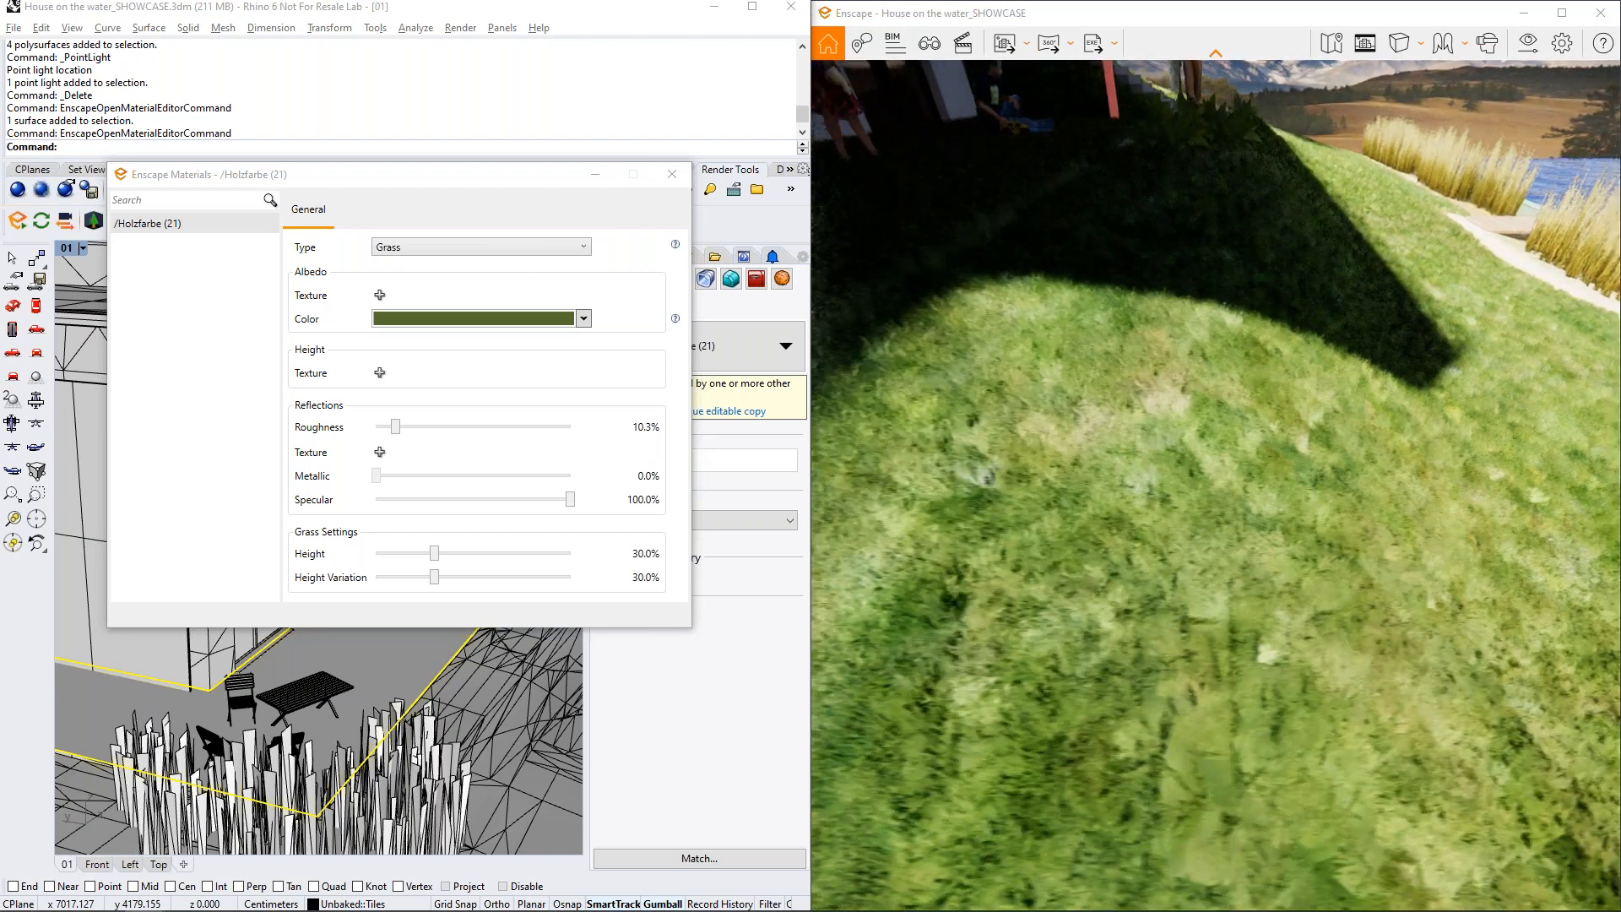
drag(1263, 651, 1114, 599)
key(s)
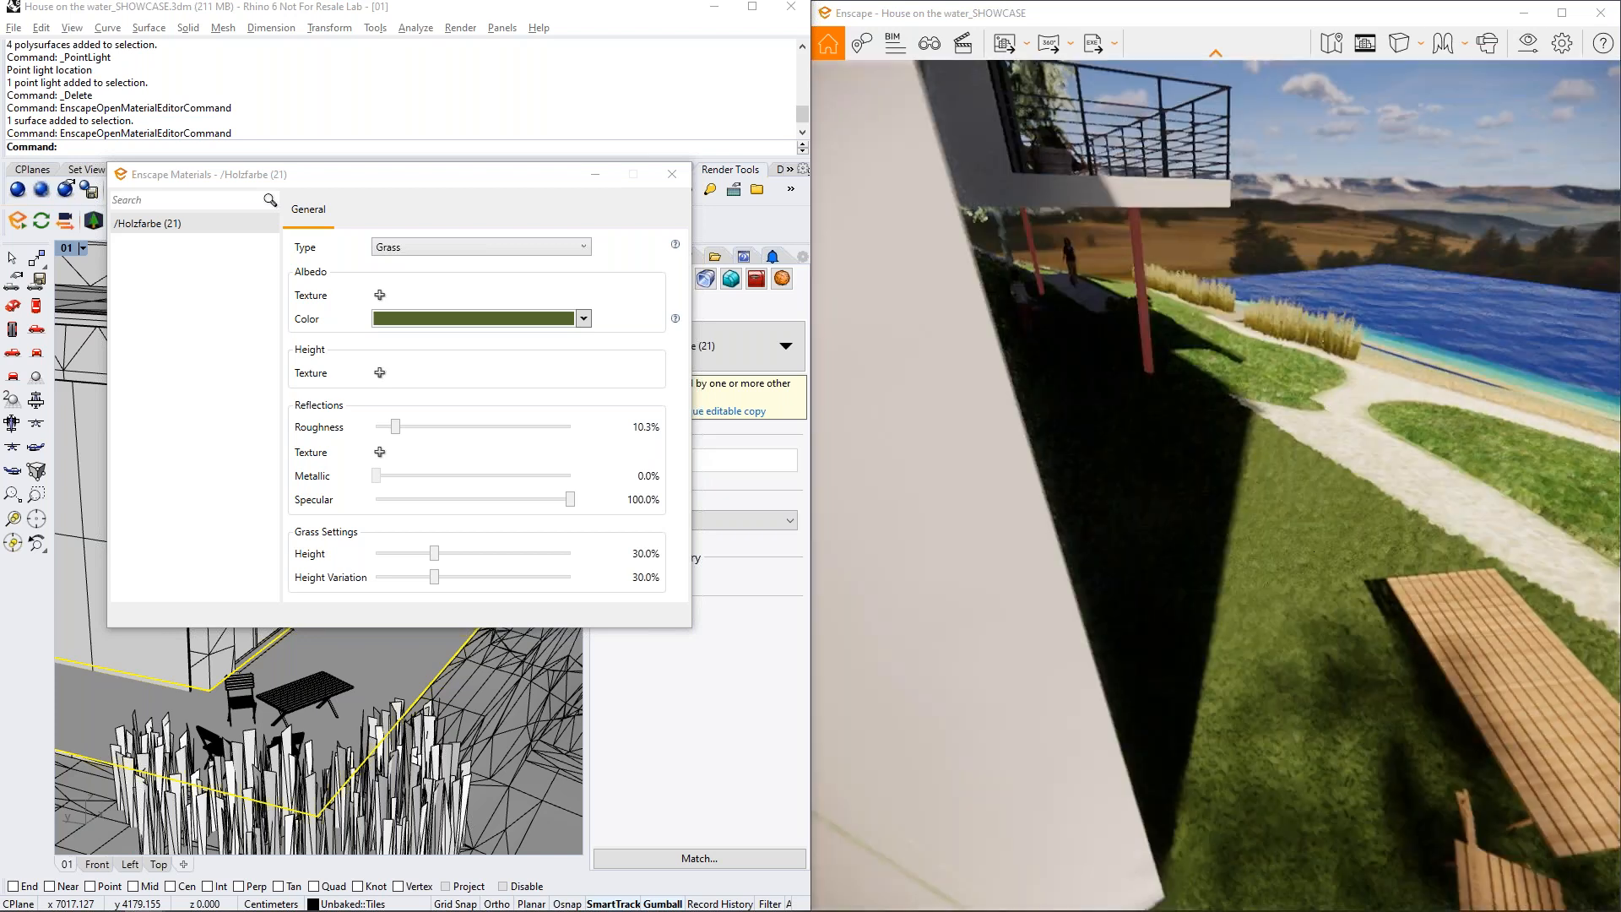
drag(1089, 549, 1158, 546)
key(w)
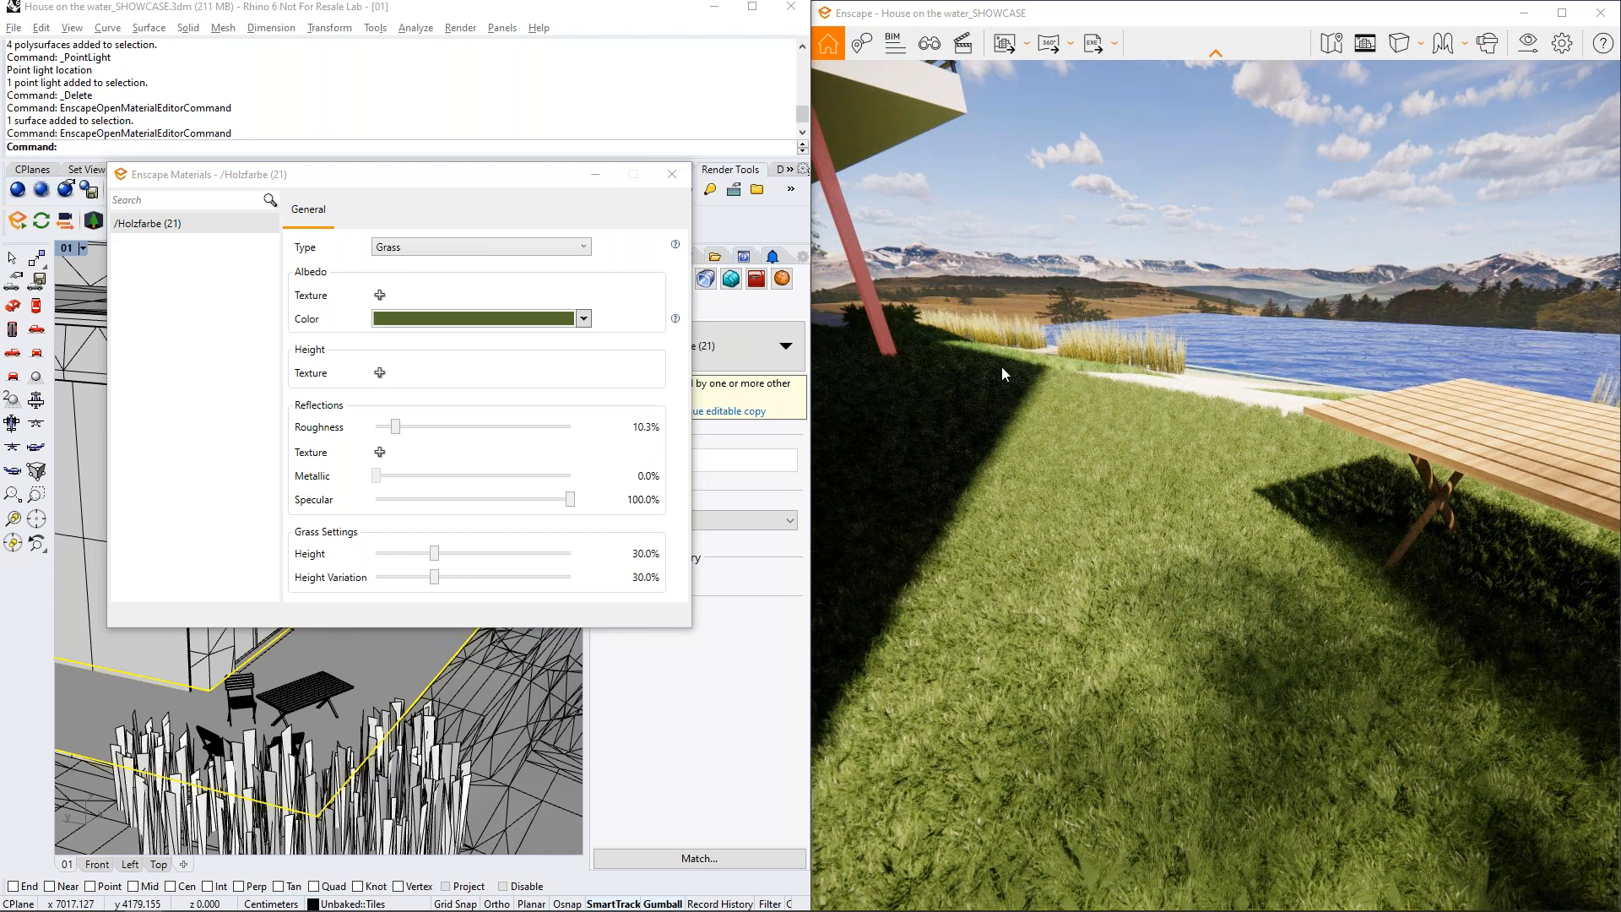
right_drag(1006, 428, 878, 434)
right_drag(1025, 509, 1081, 486)
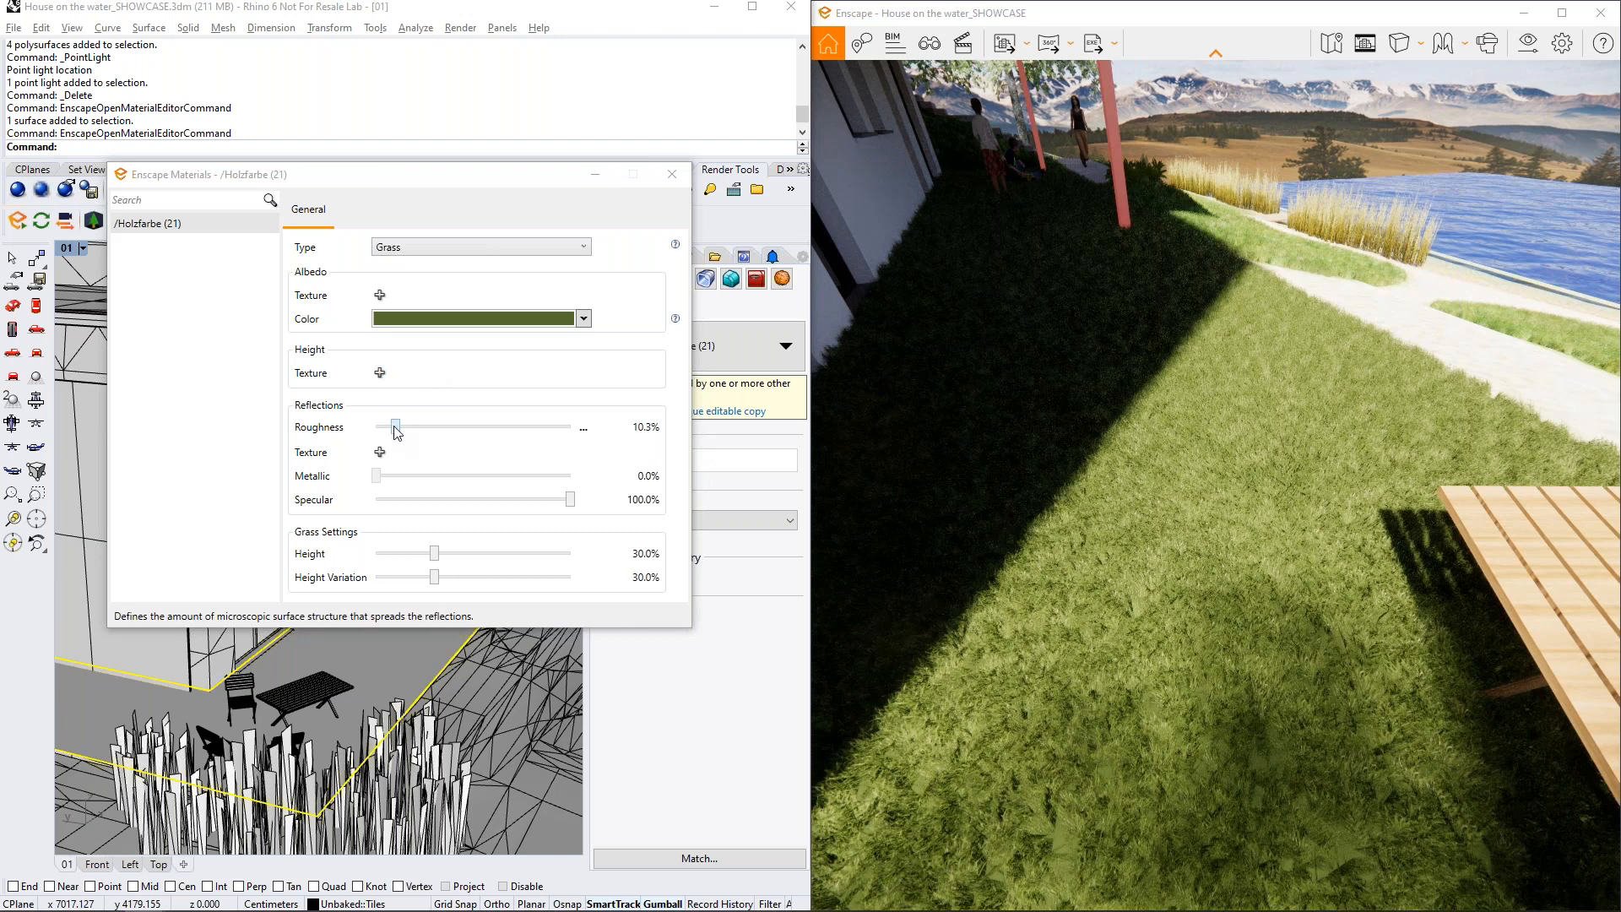
Set the grass material's roughness to 1.7%, its grass height to 14.8% and its height variation to 100%
drag(395, 427, 377, 443)
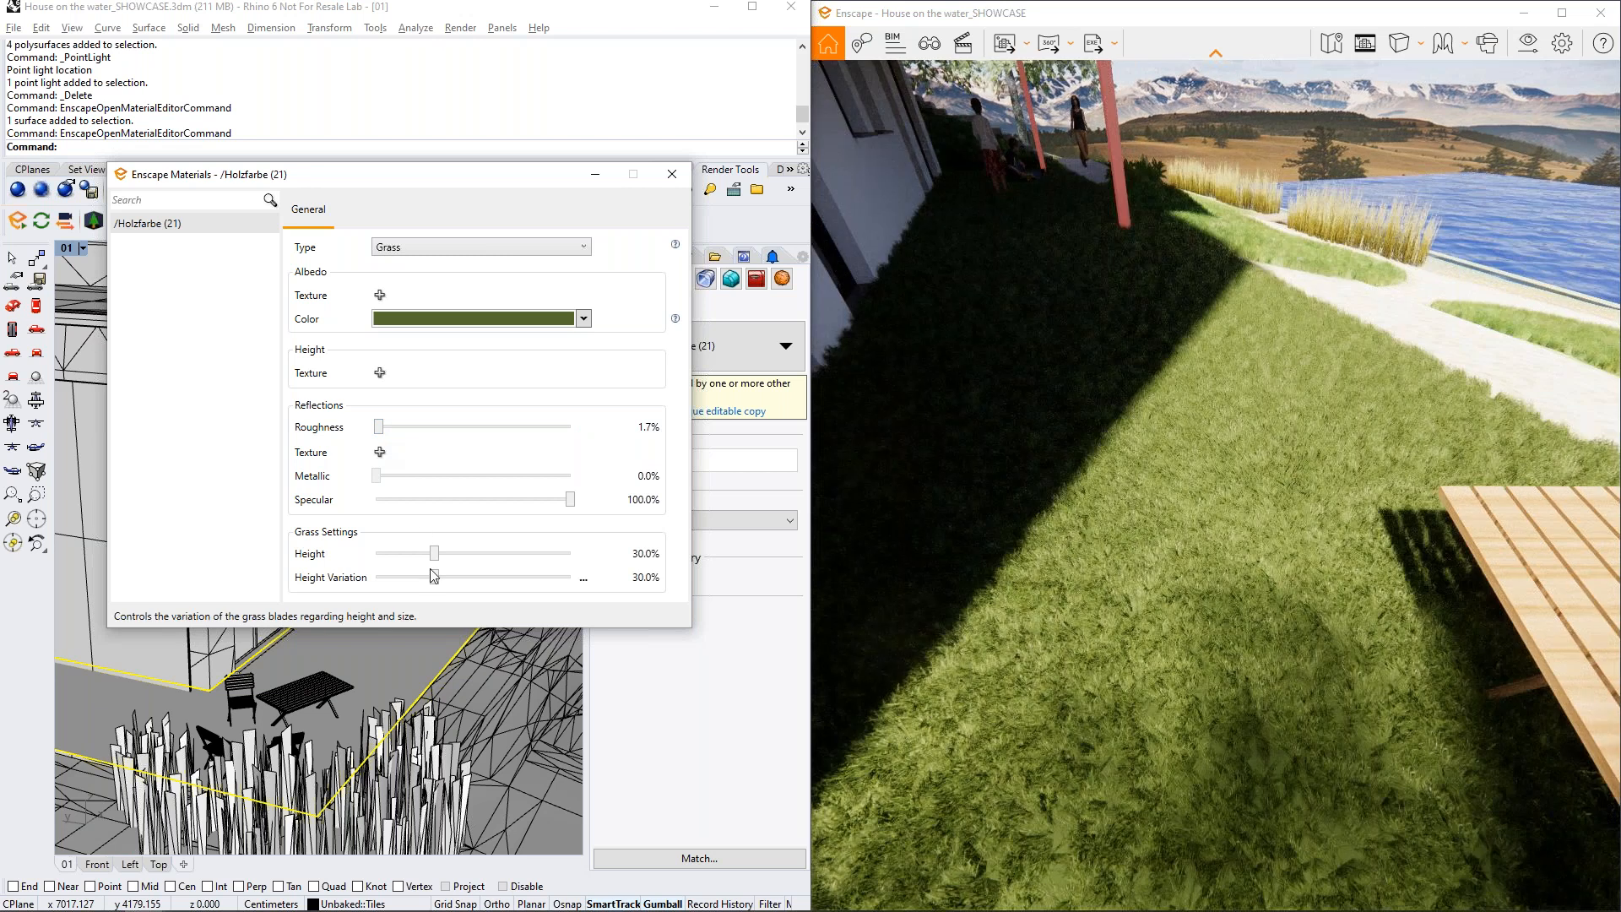
right_drag(880, 558, 880, 422)
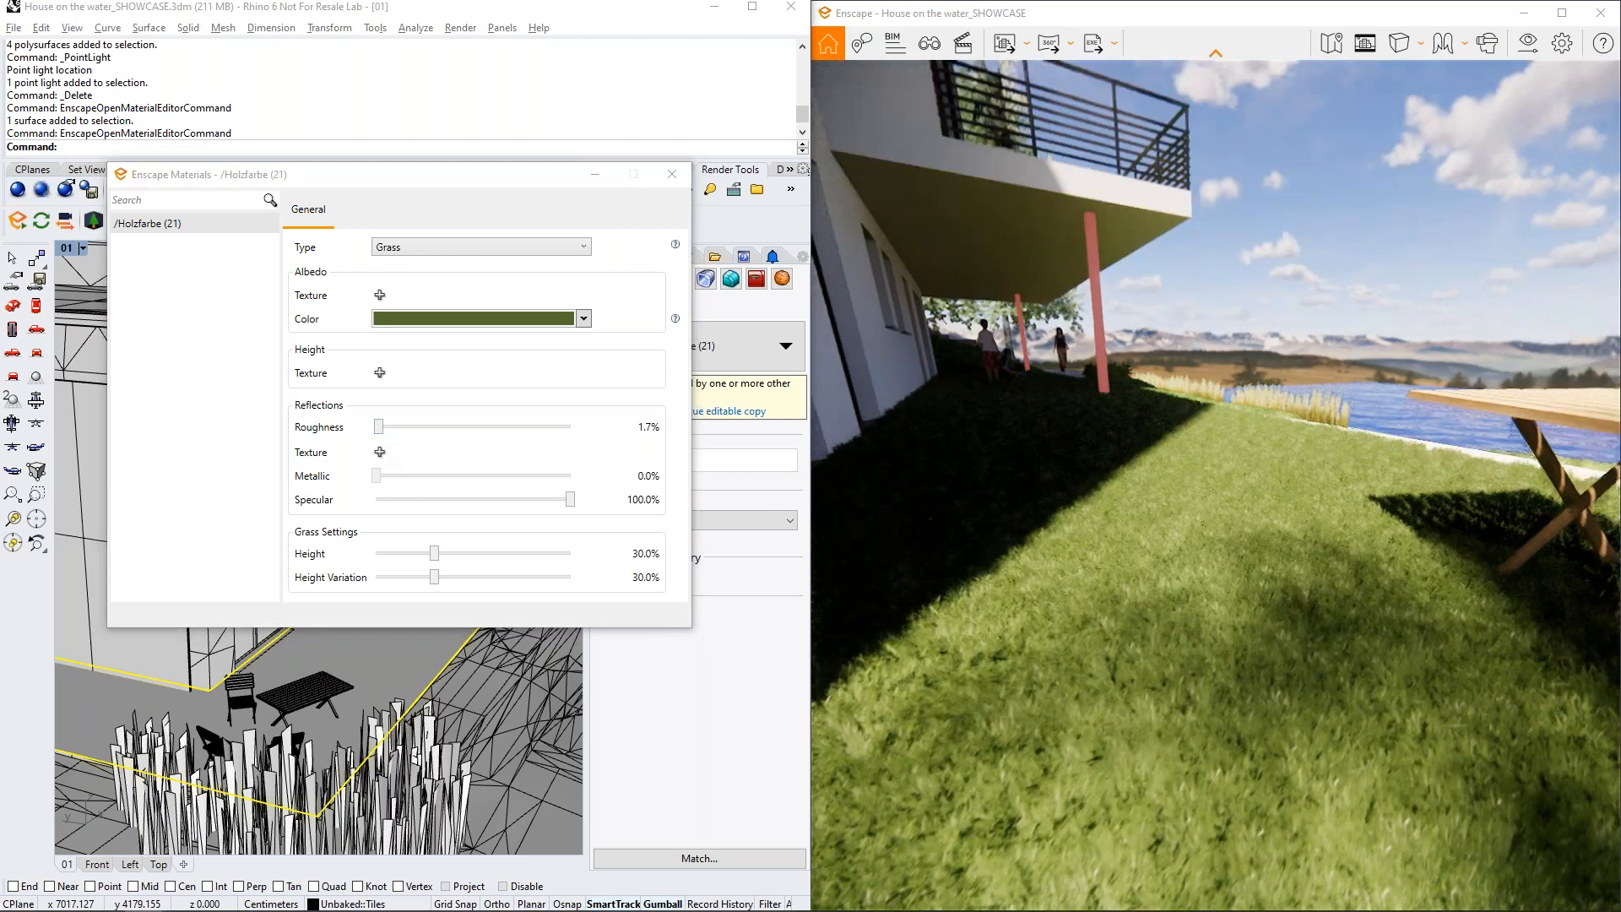
drag(434, 553, 589, 586)
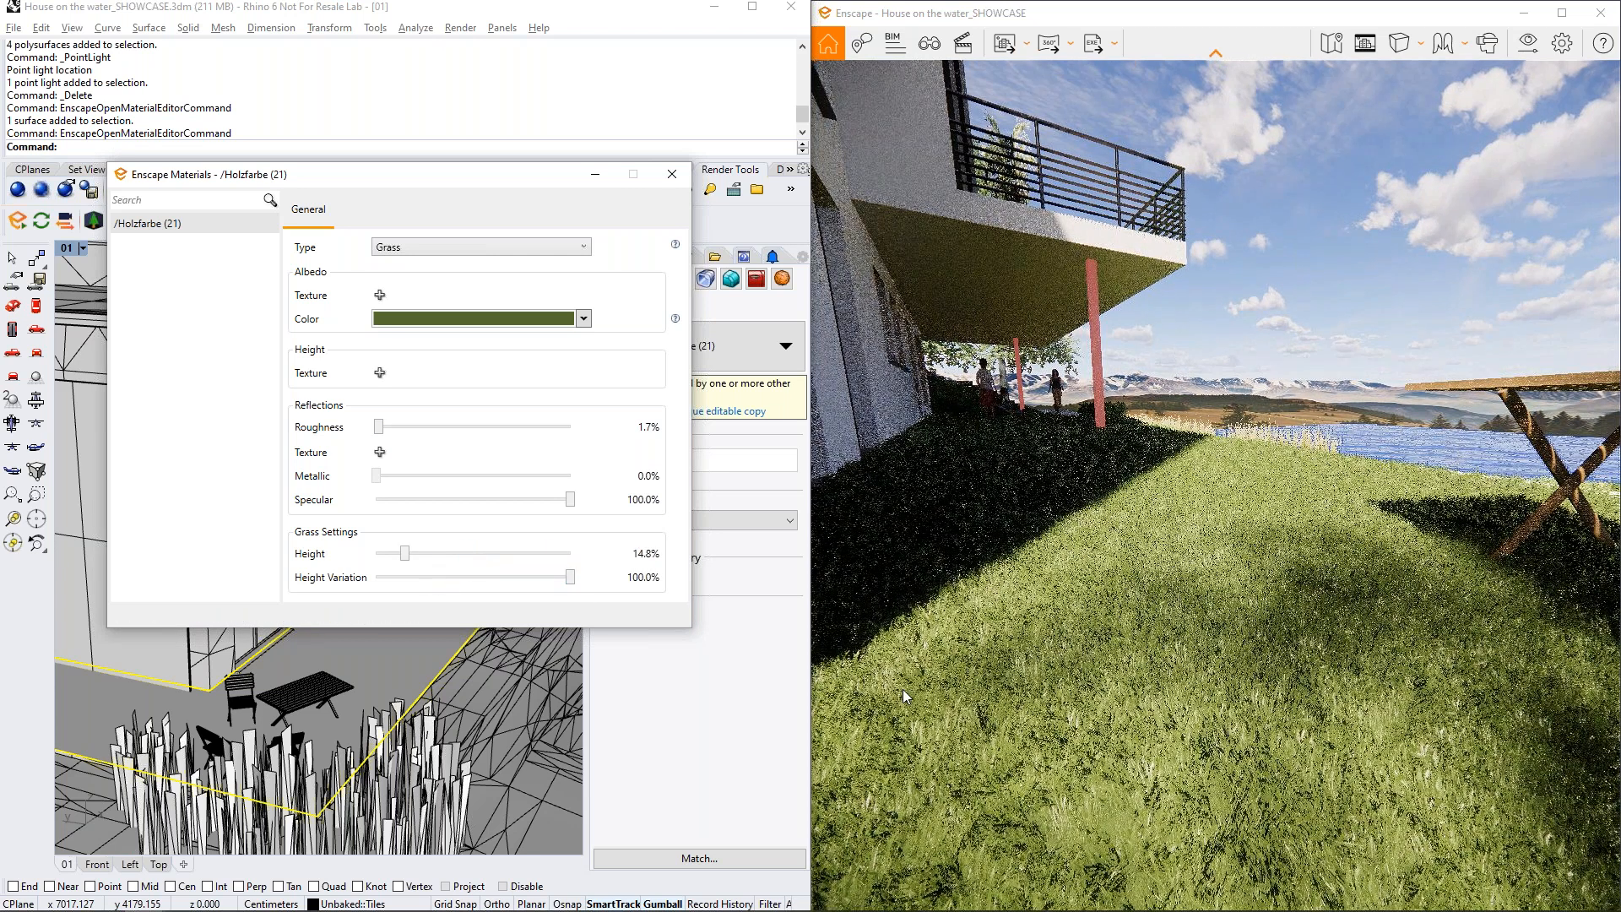
right_drag(1097, 608, 1089, 540)
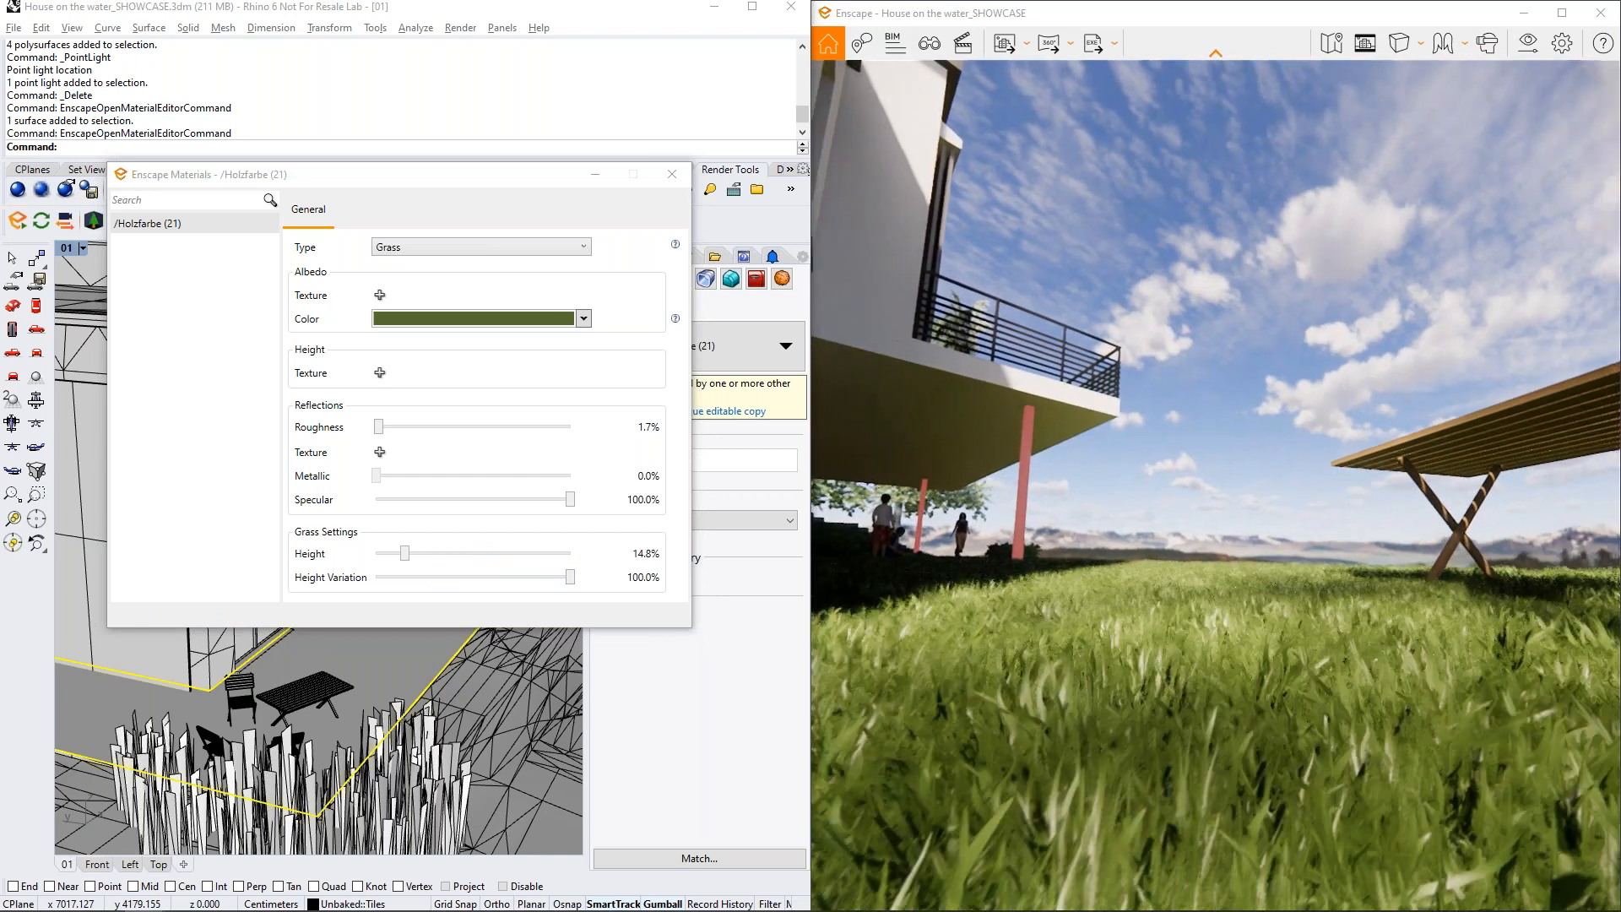
Reduce the grass height variation to 0% and check the blades beside the house
drag(567, 577, 362, 614)
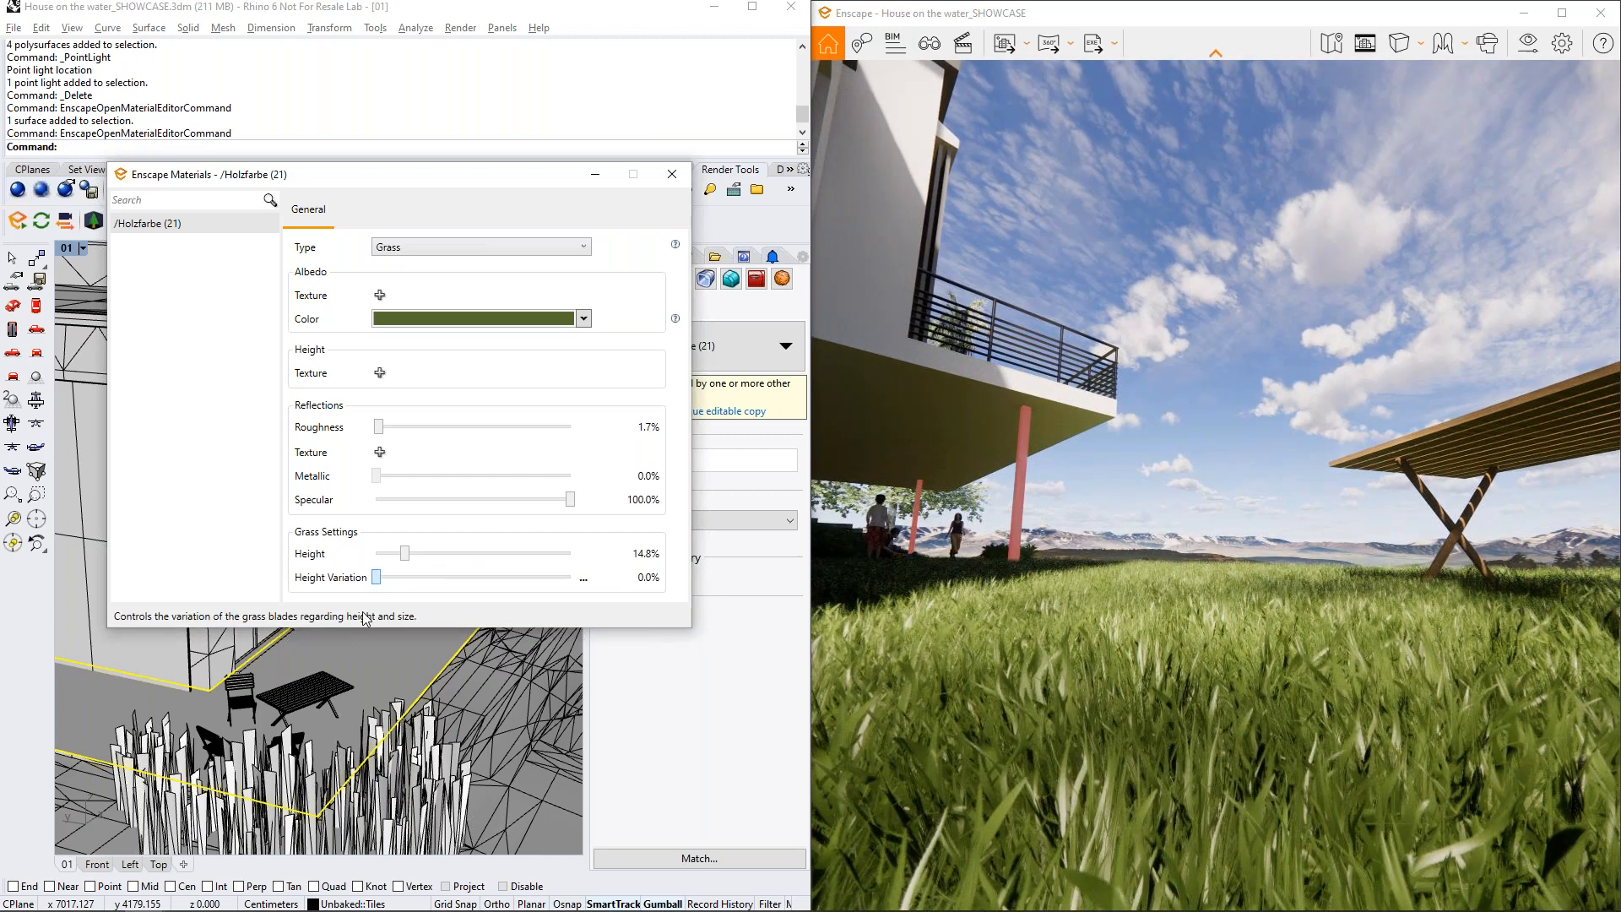
right_drag(1316, 640, 1311, 709)
right_drag(1313, 629, 1313, 605)
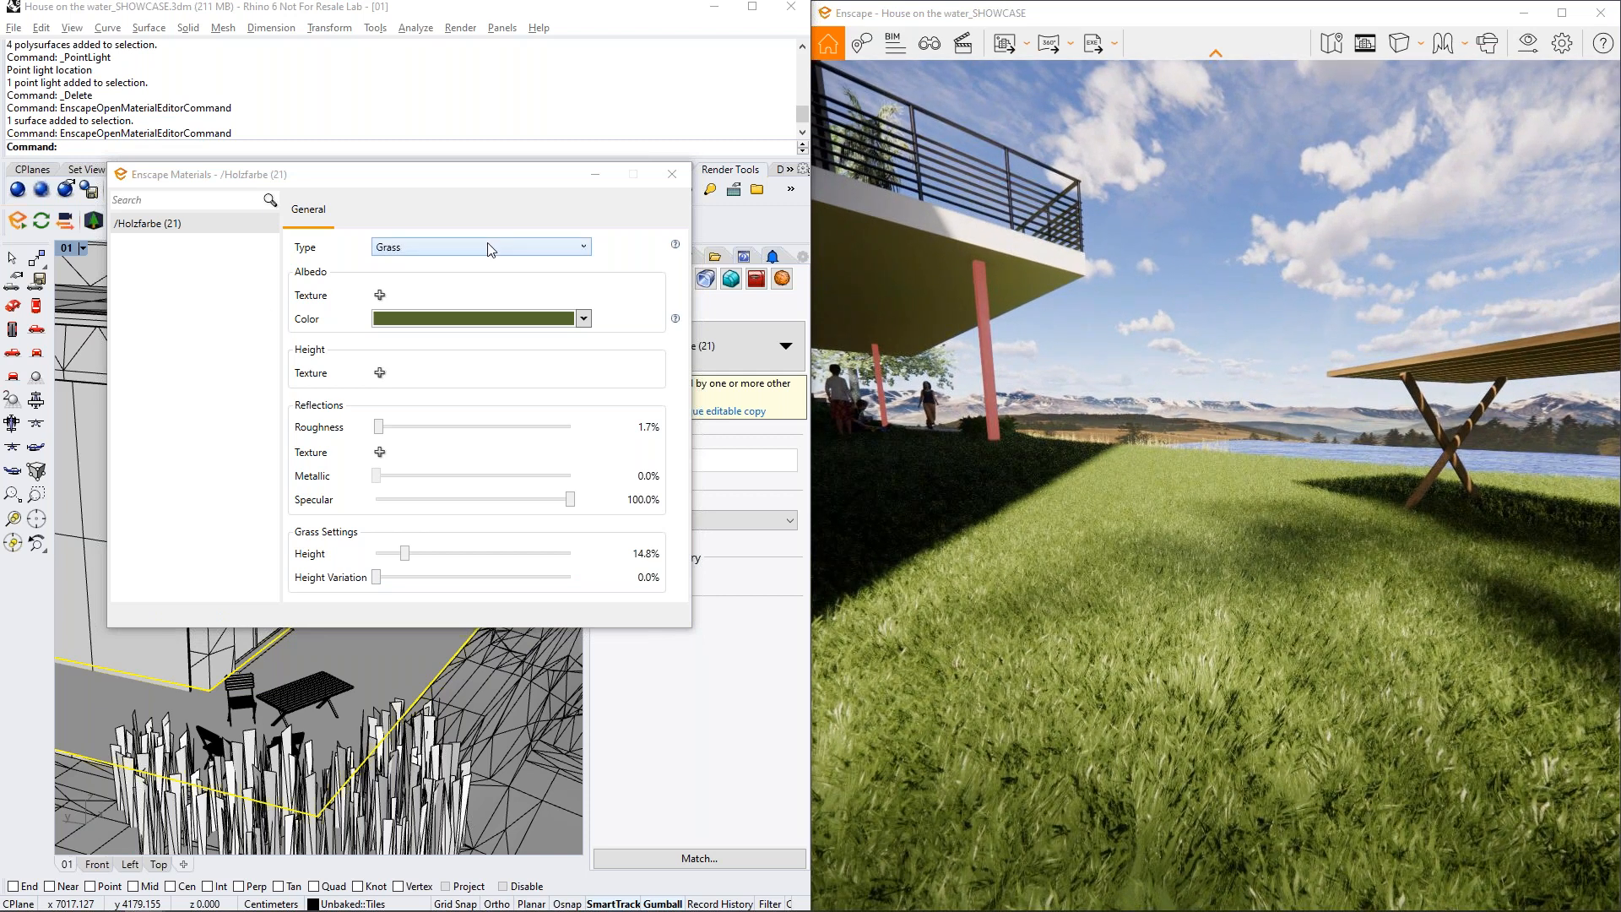
Change the type of the material /Holzfarbe (21) from Grass to Water
click(491, 250)
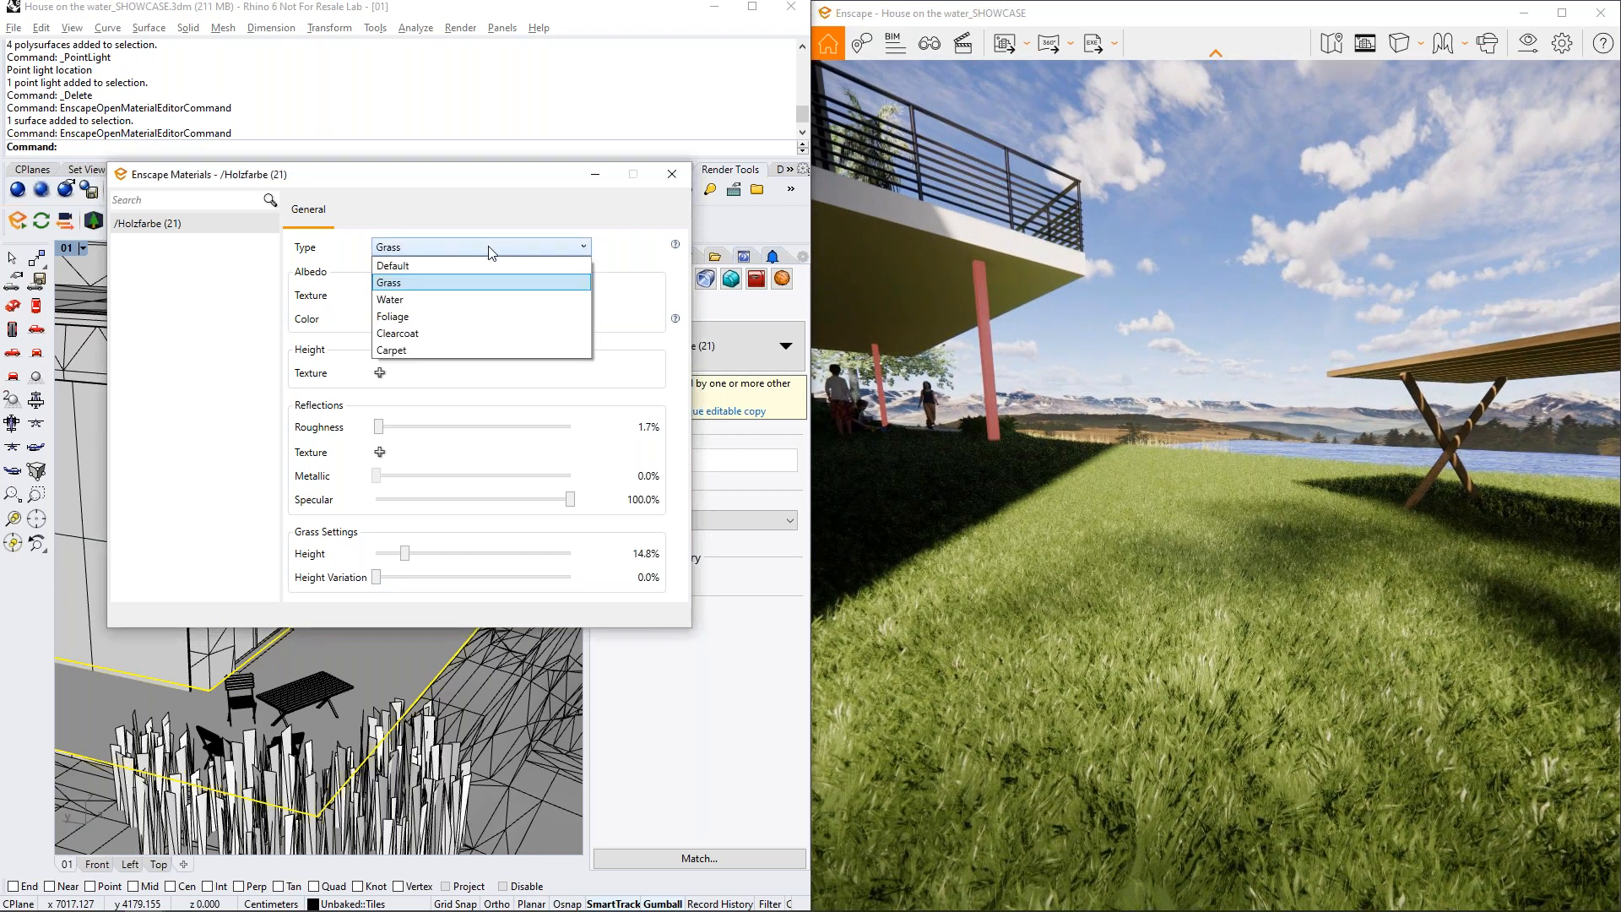
click(474, 299)
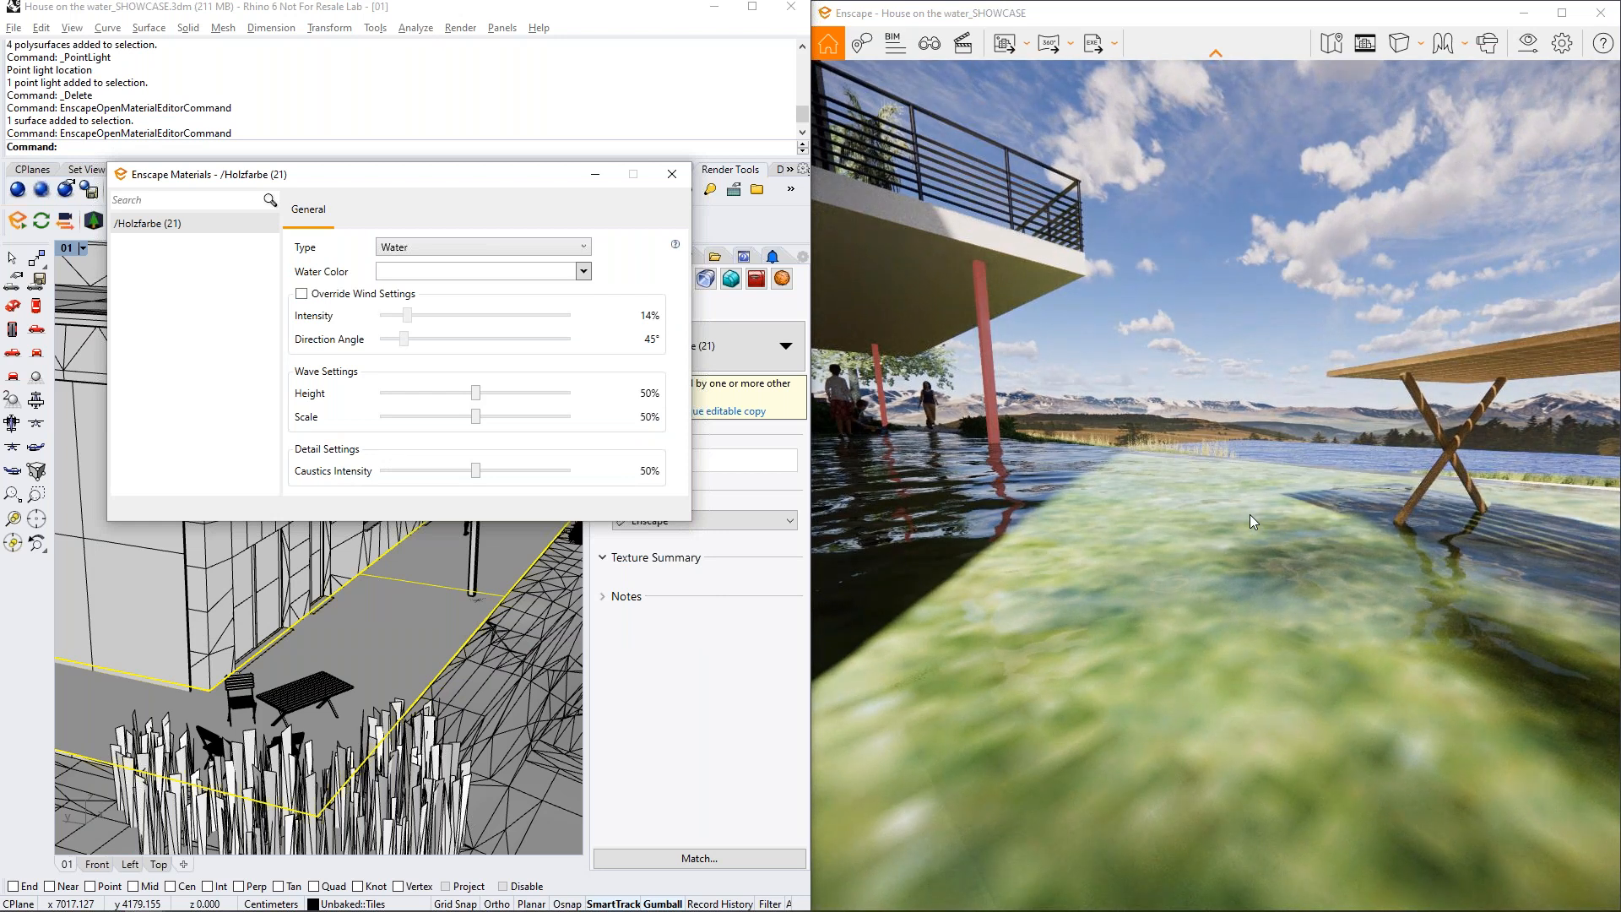
Examine the water surface, its waves and caustics out on the lake and along the shore by the house
drag(1216, 486, 1063, 540)
drag(1224, 517, 1325, 517)
key(w)
key(w)
key(w)
drag(1207, 558, 1223, 559)
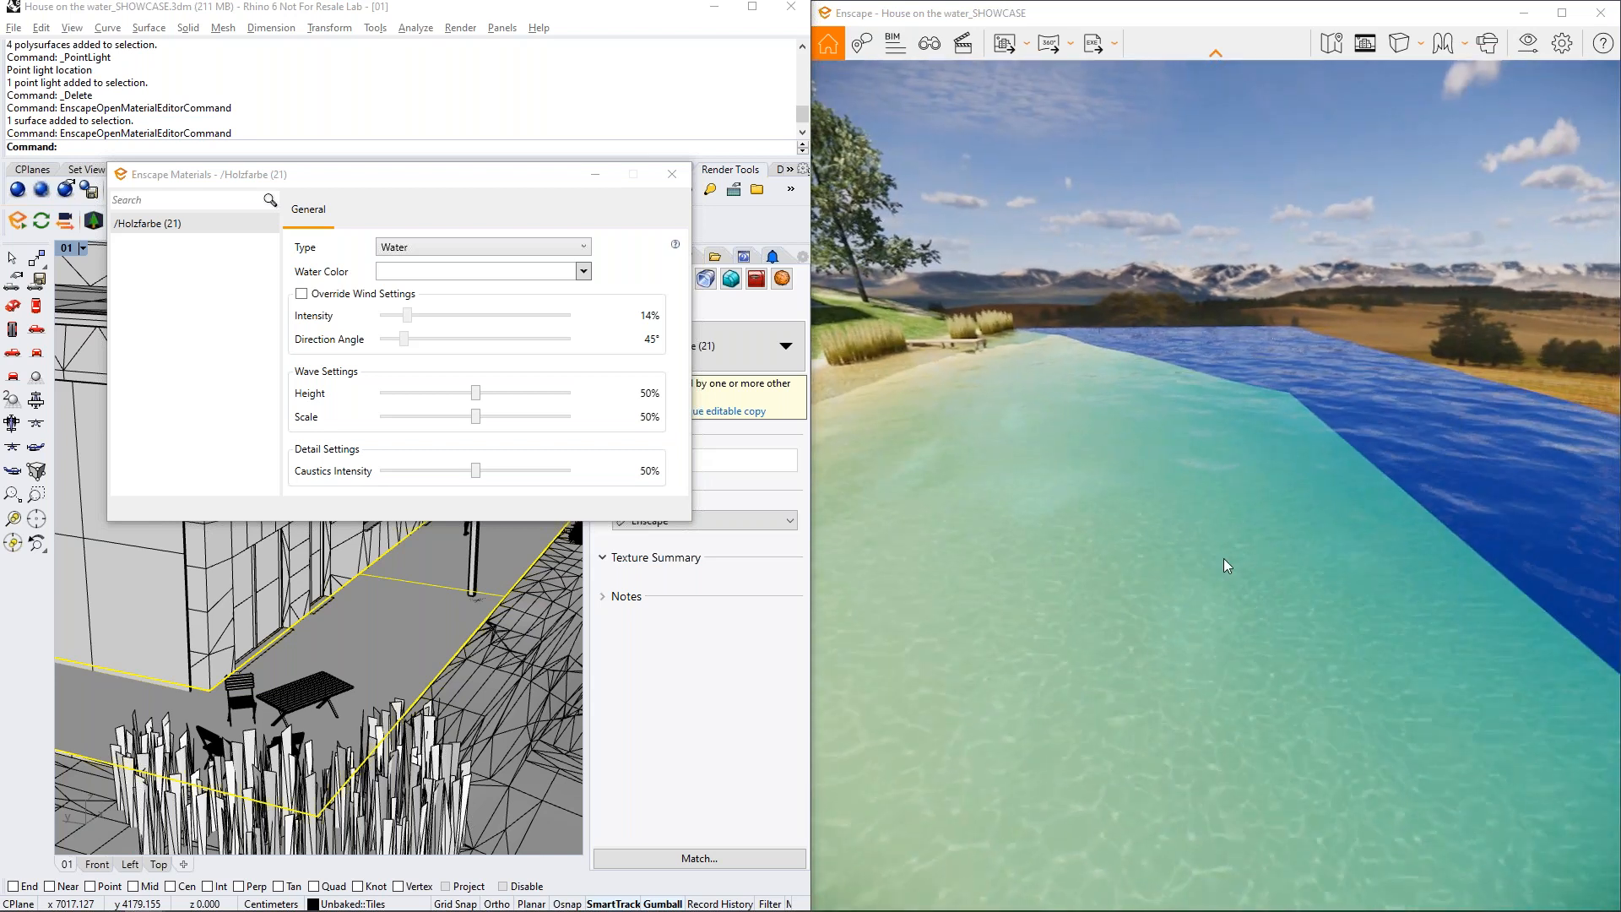
drag(1334, 598, 1283, 713)
key(w)
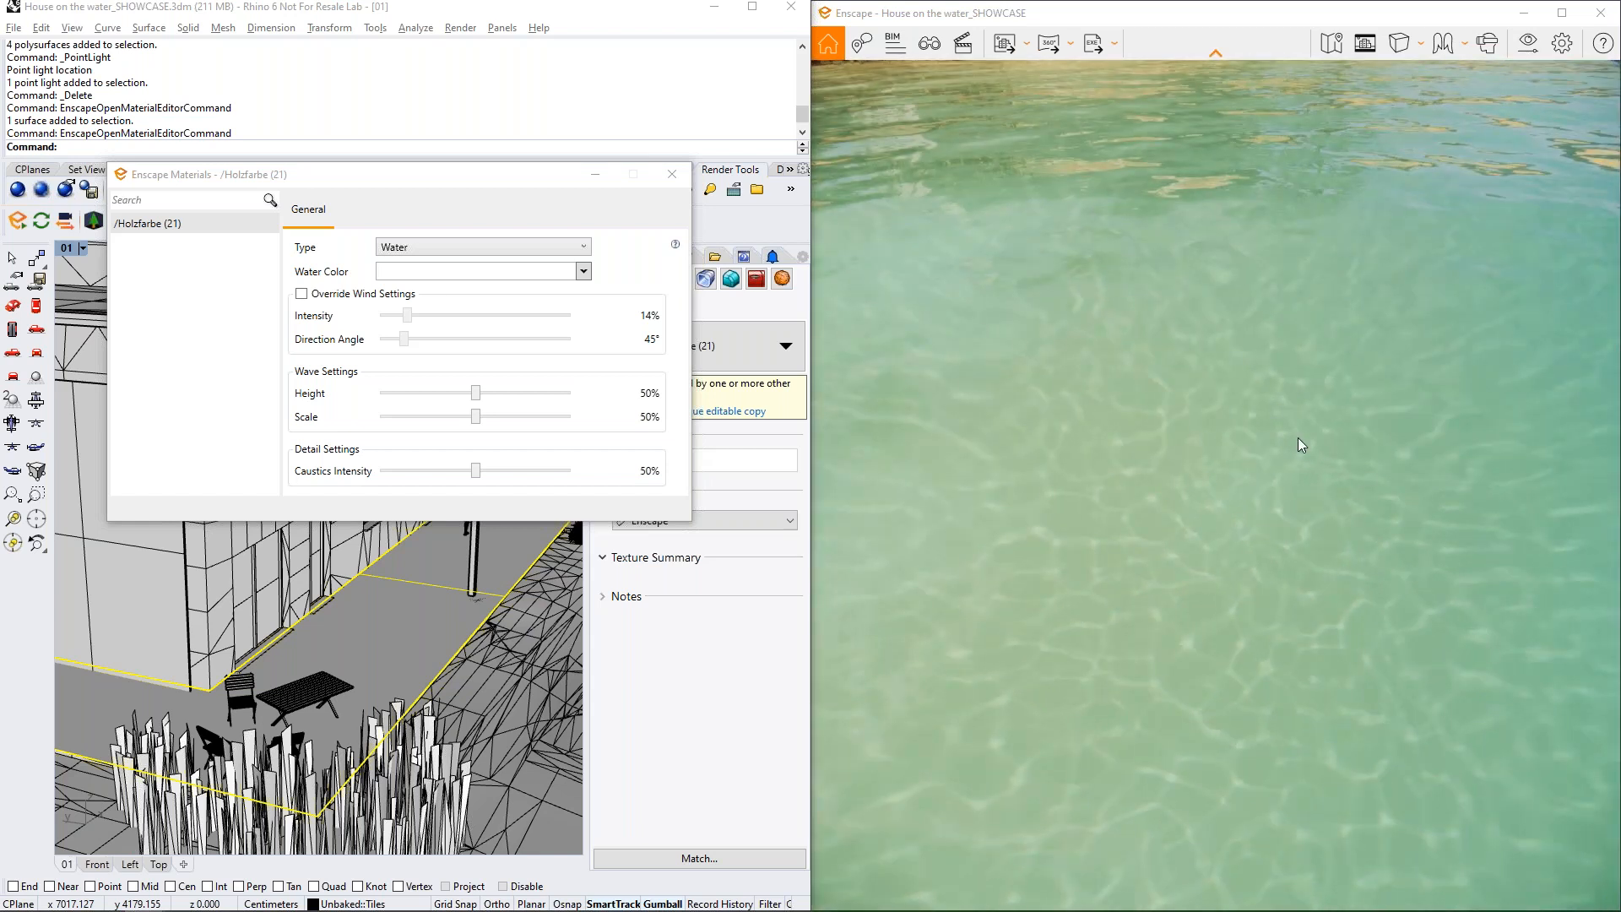
drag(1283, 713, 1126, 508)
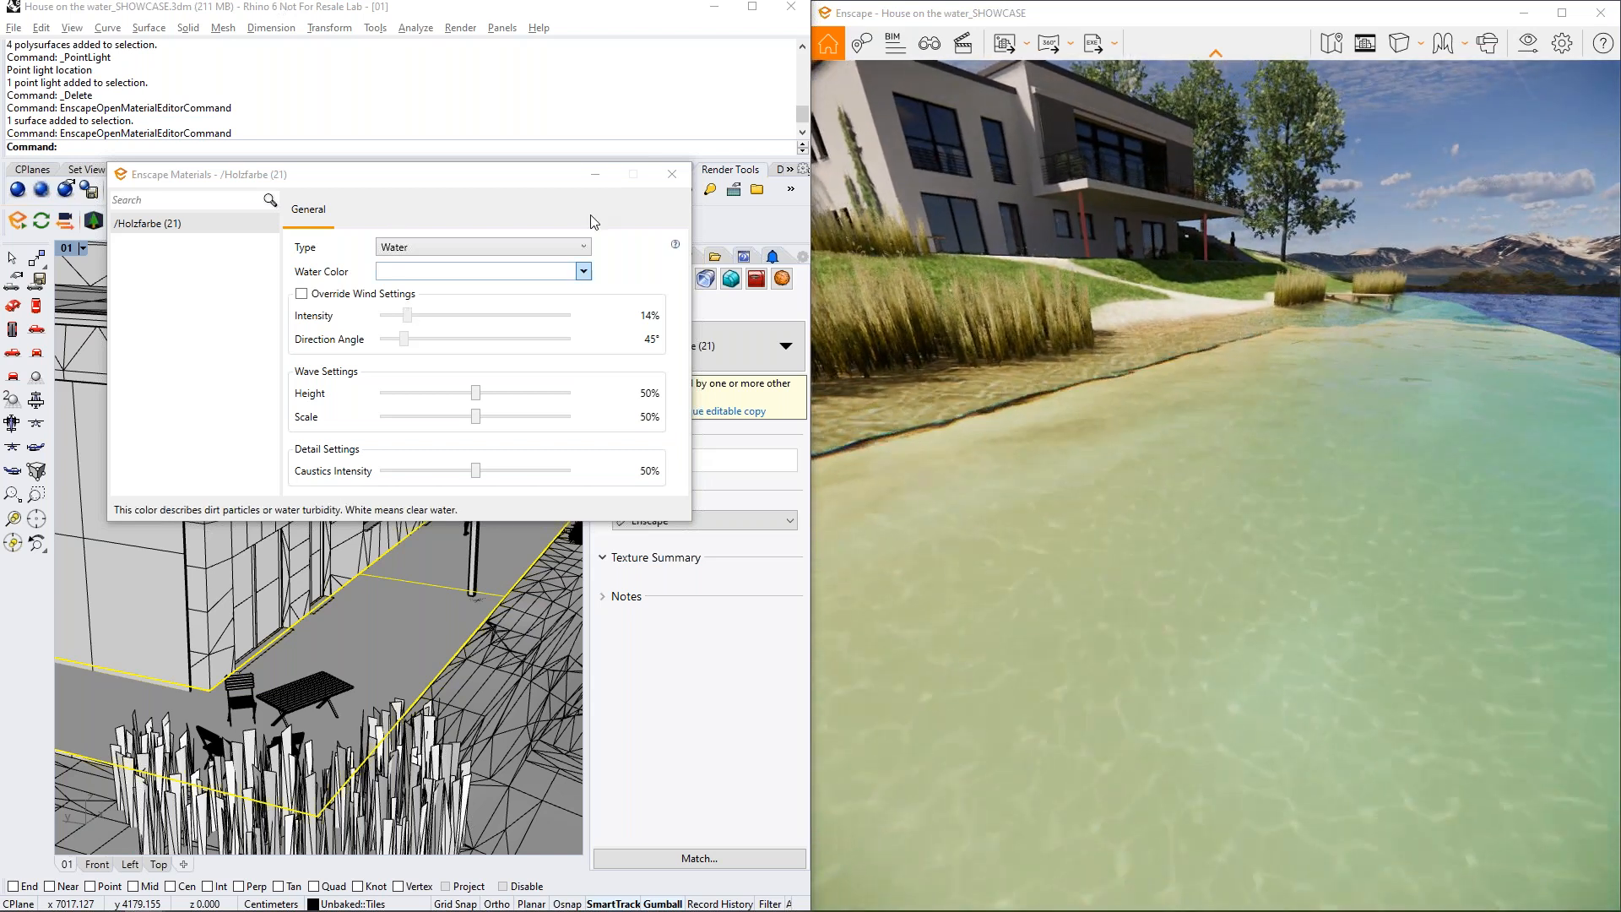
Review the wind intensity and direction options in the Atmosphere visual settings, with the material editor out of the way
drag(555, 180, 518, 335)
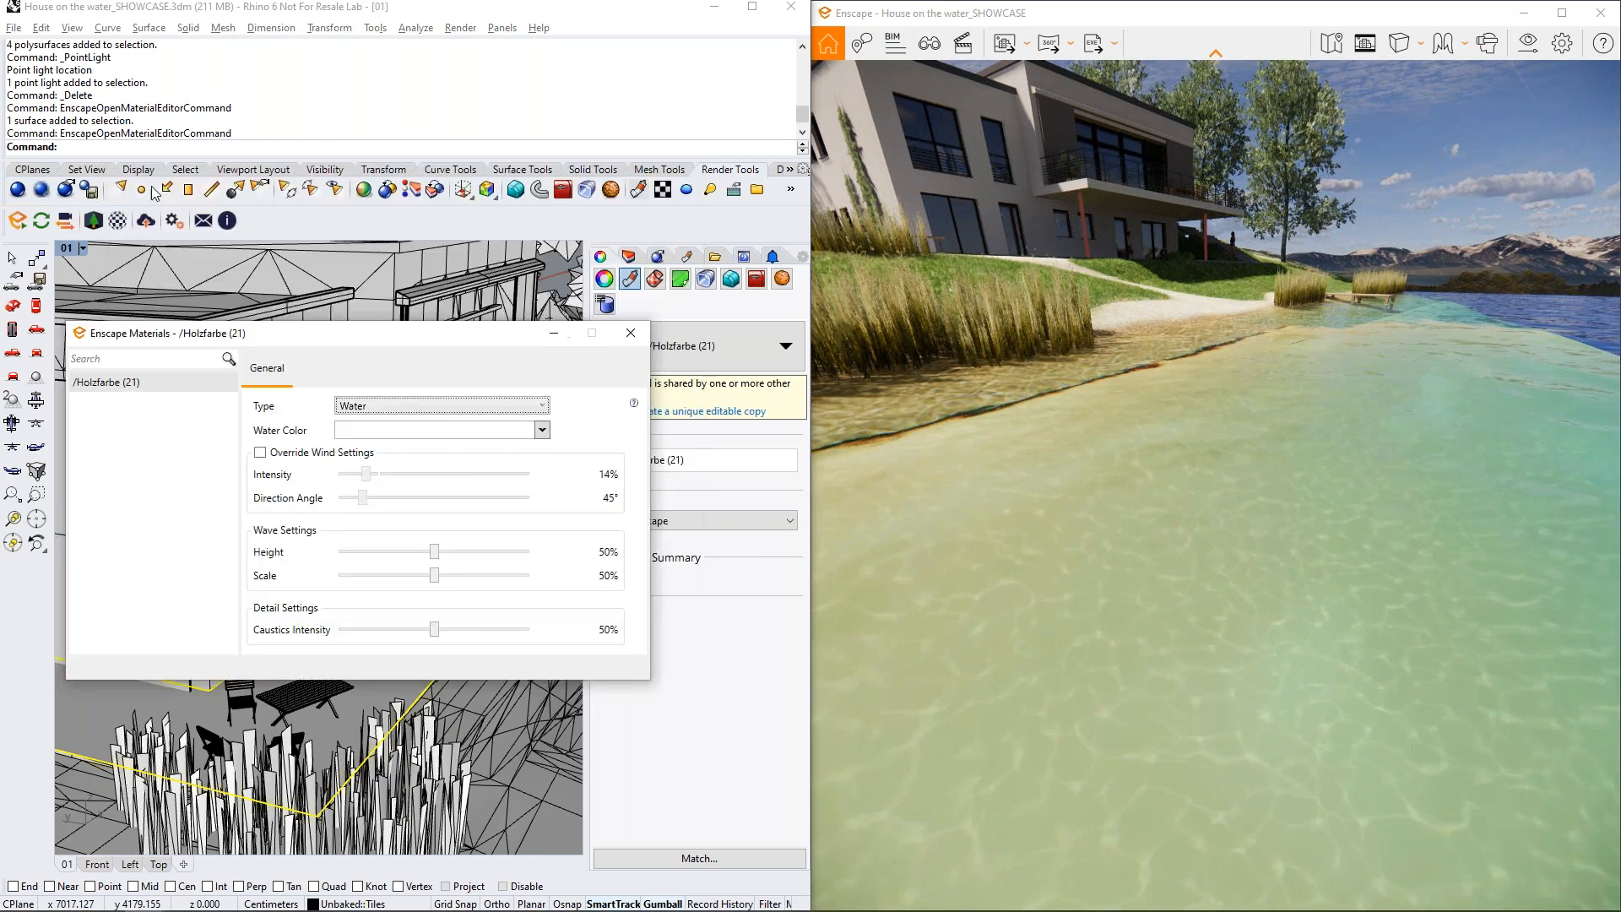
click(554, 335)
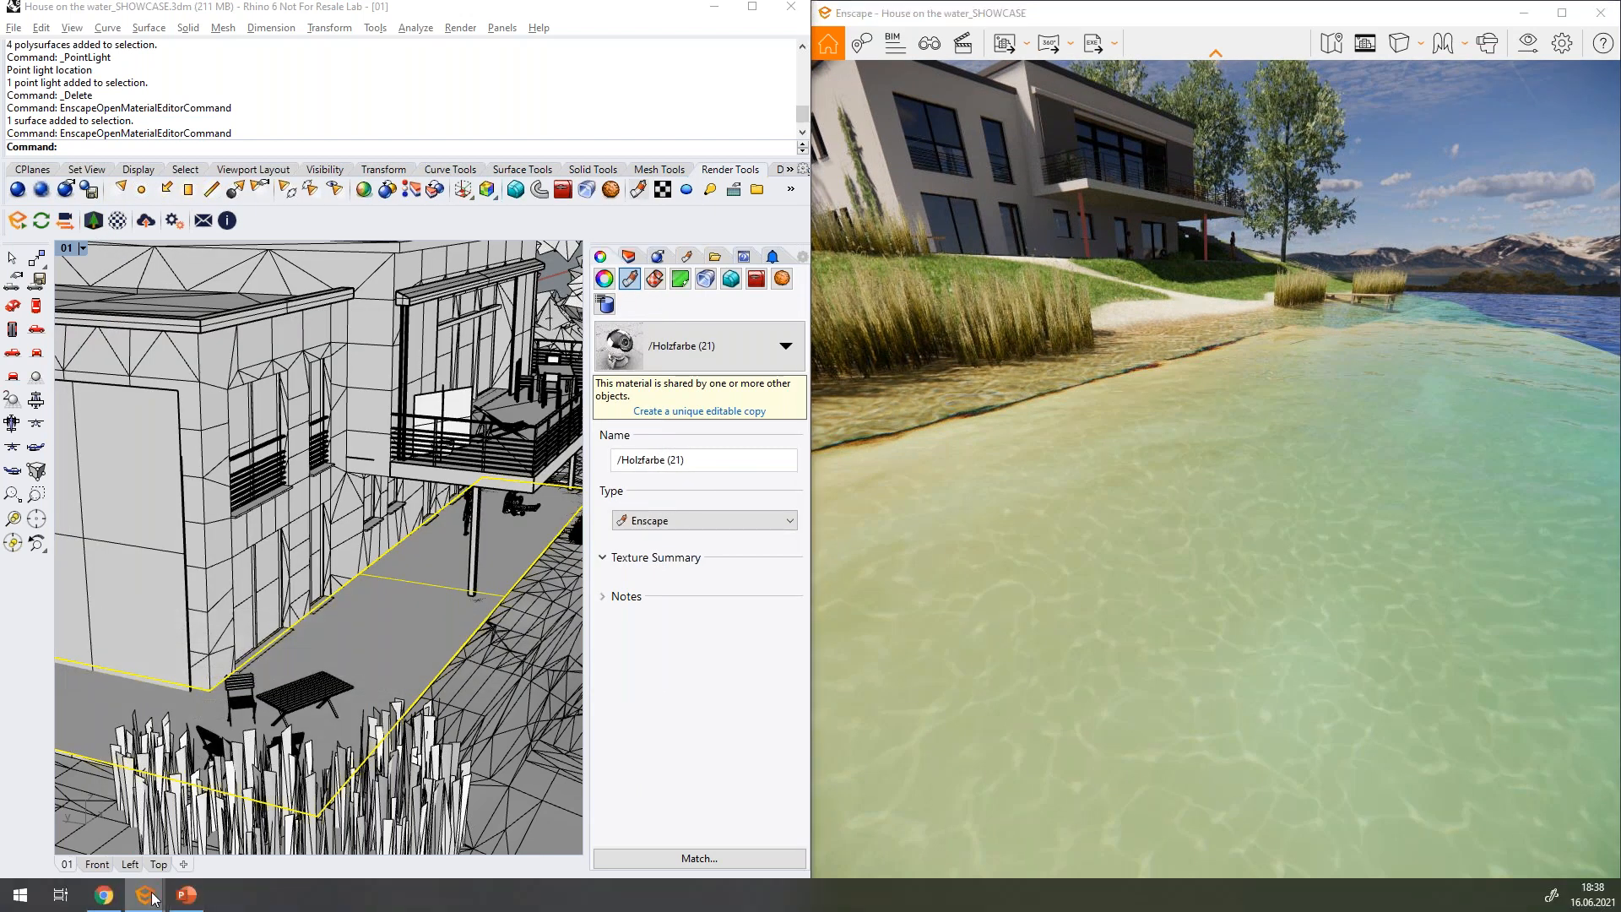
mouse_move(145, 894)
click(269, 763)
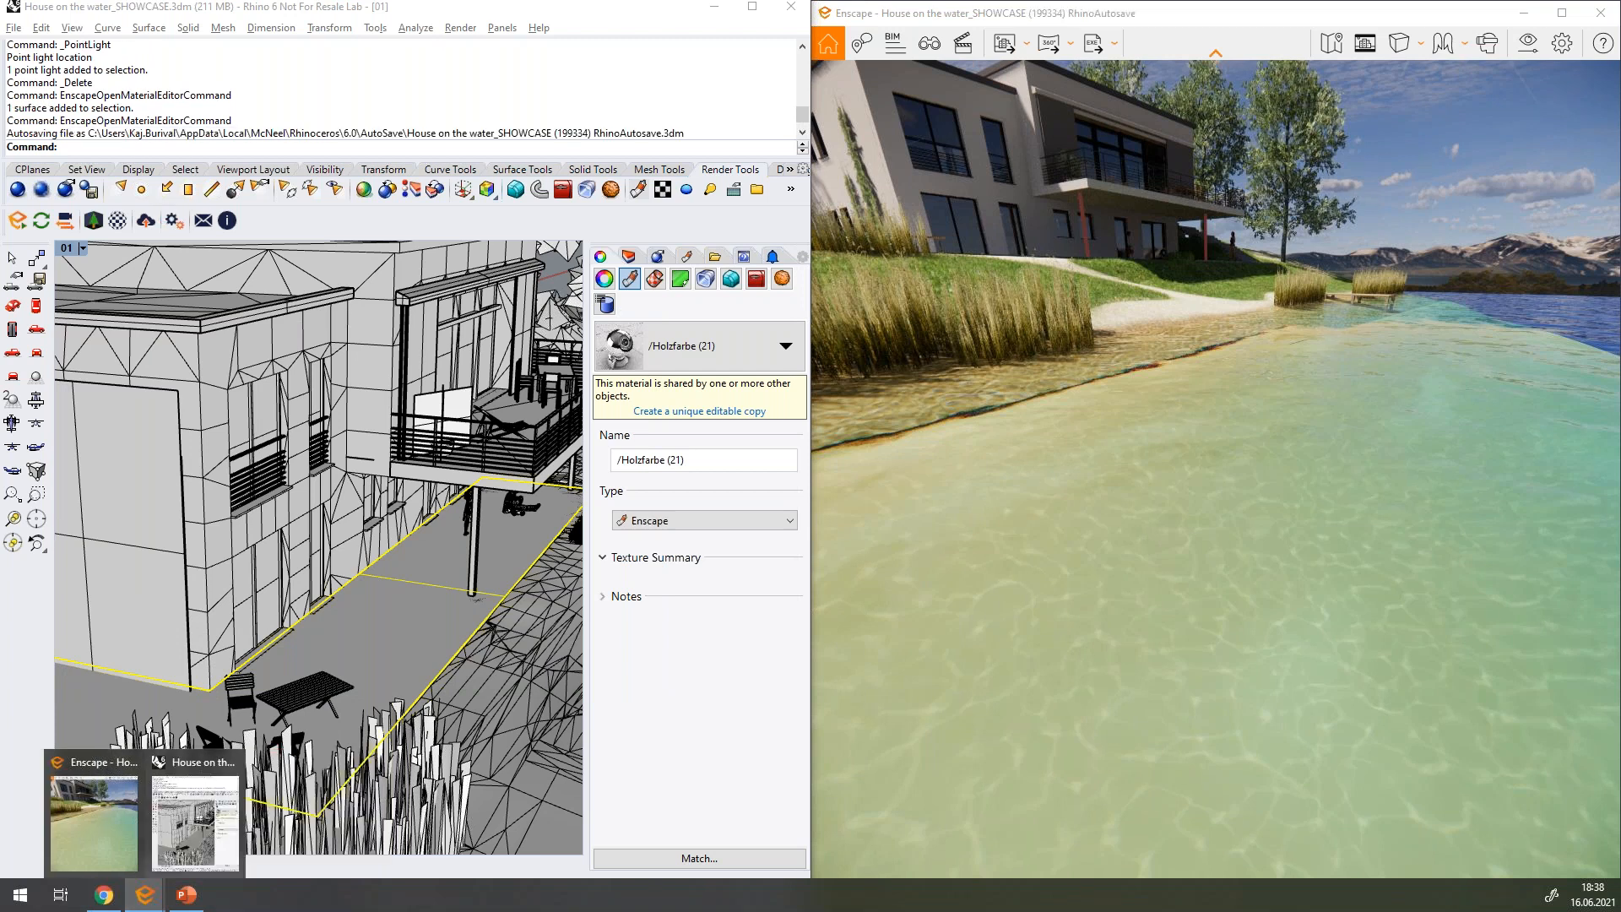
click(175, 222)
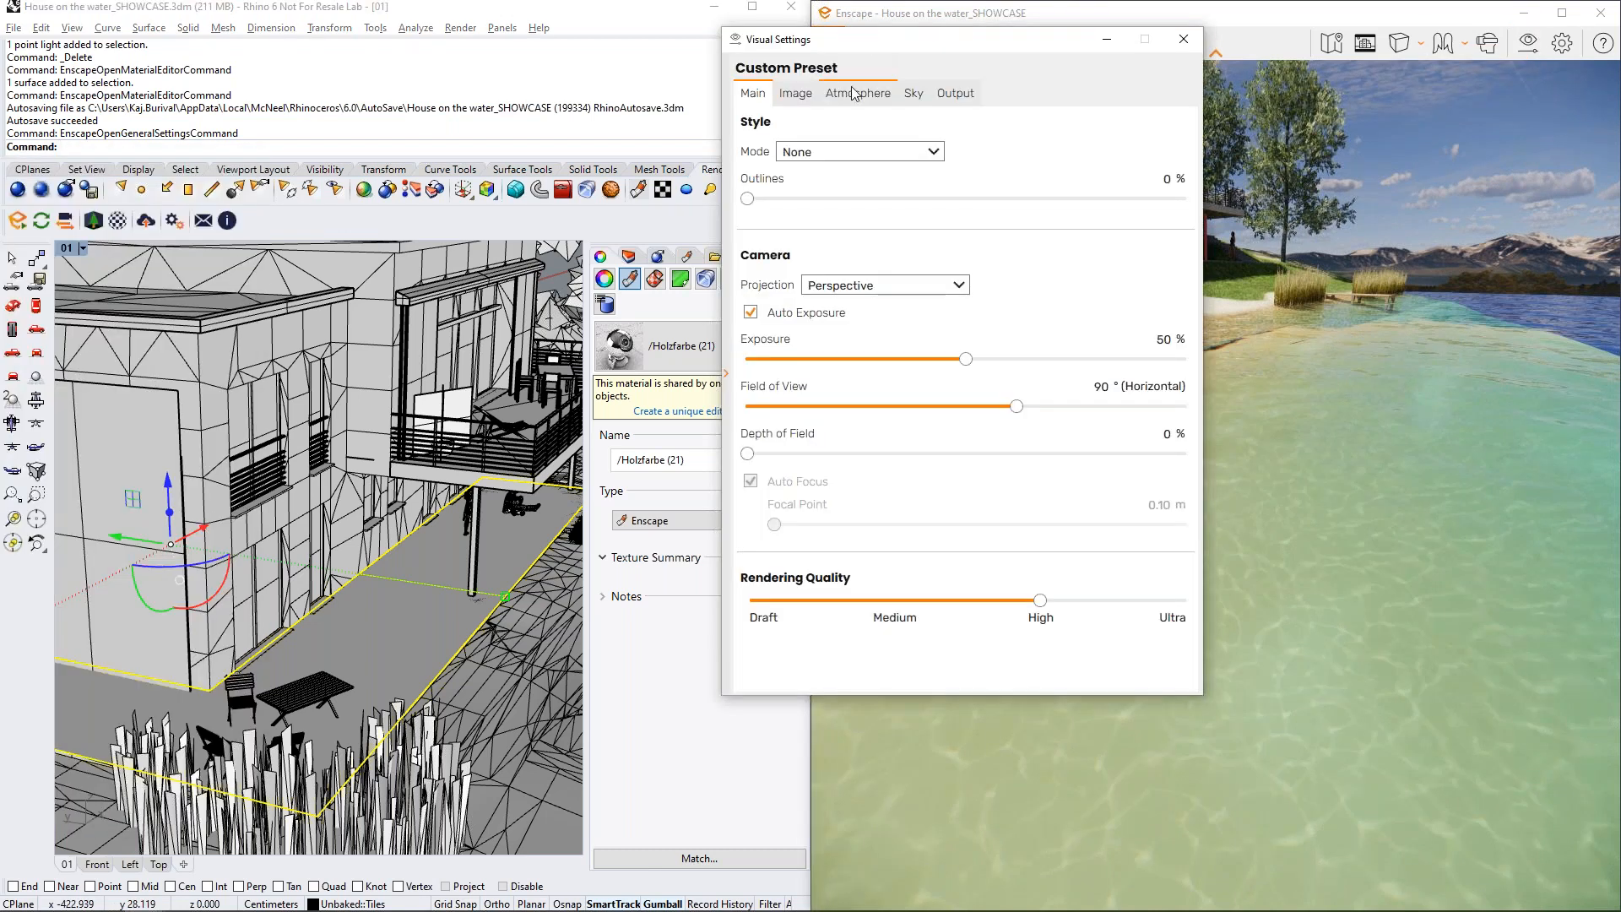
click(855, 94)
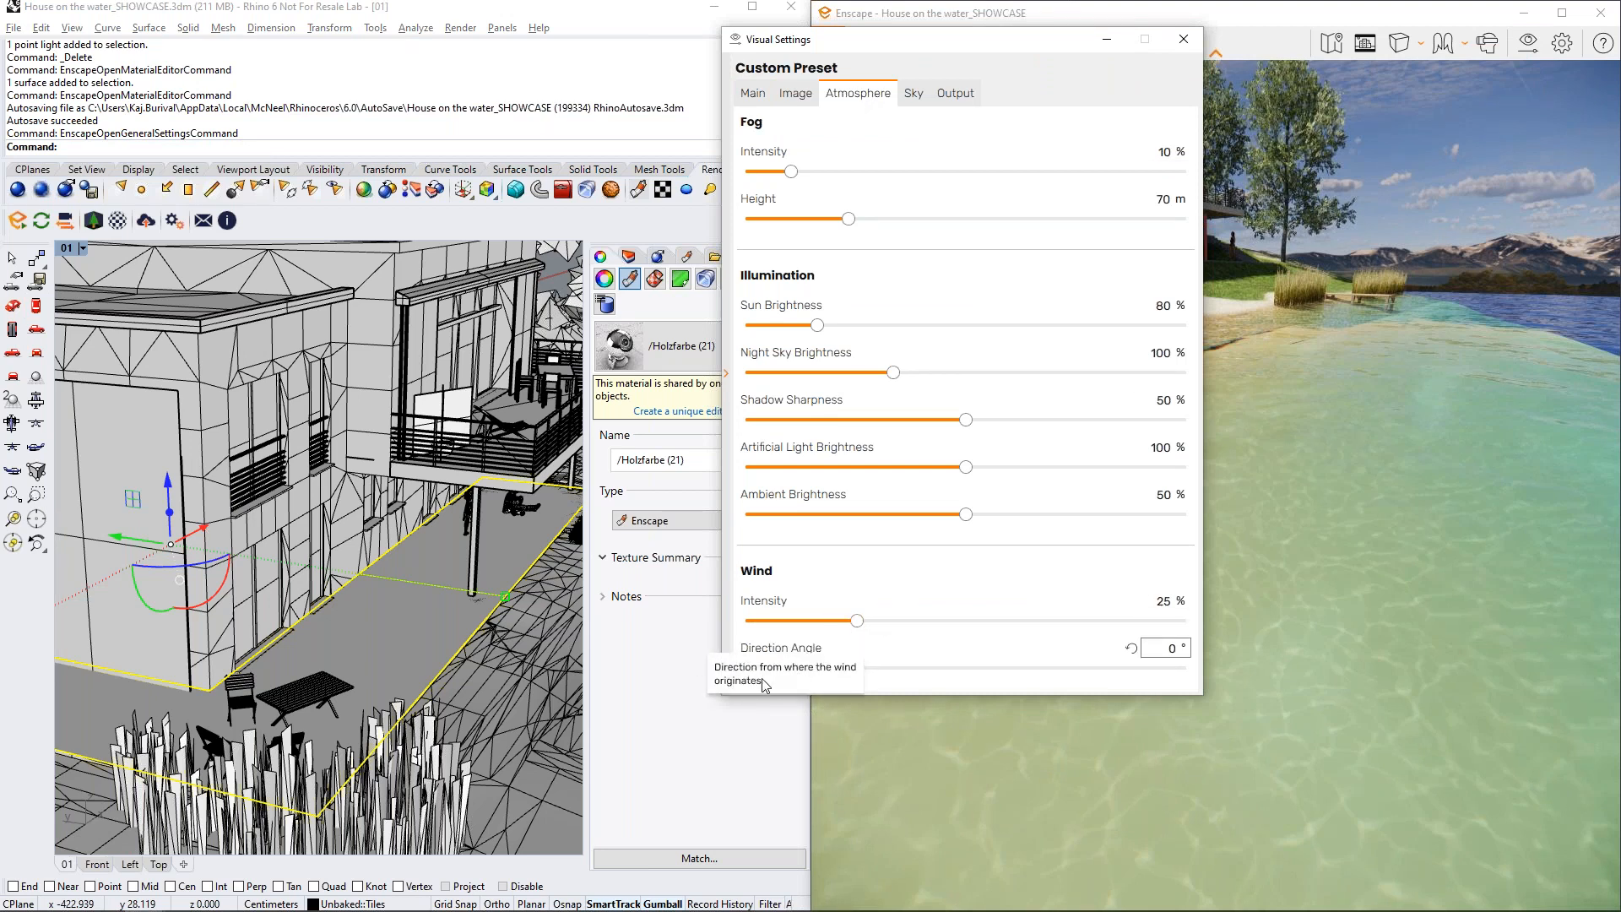
click(1184, 40)
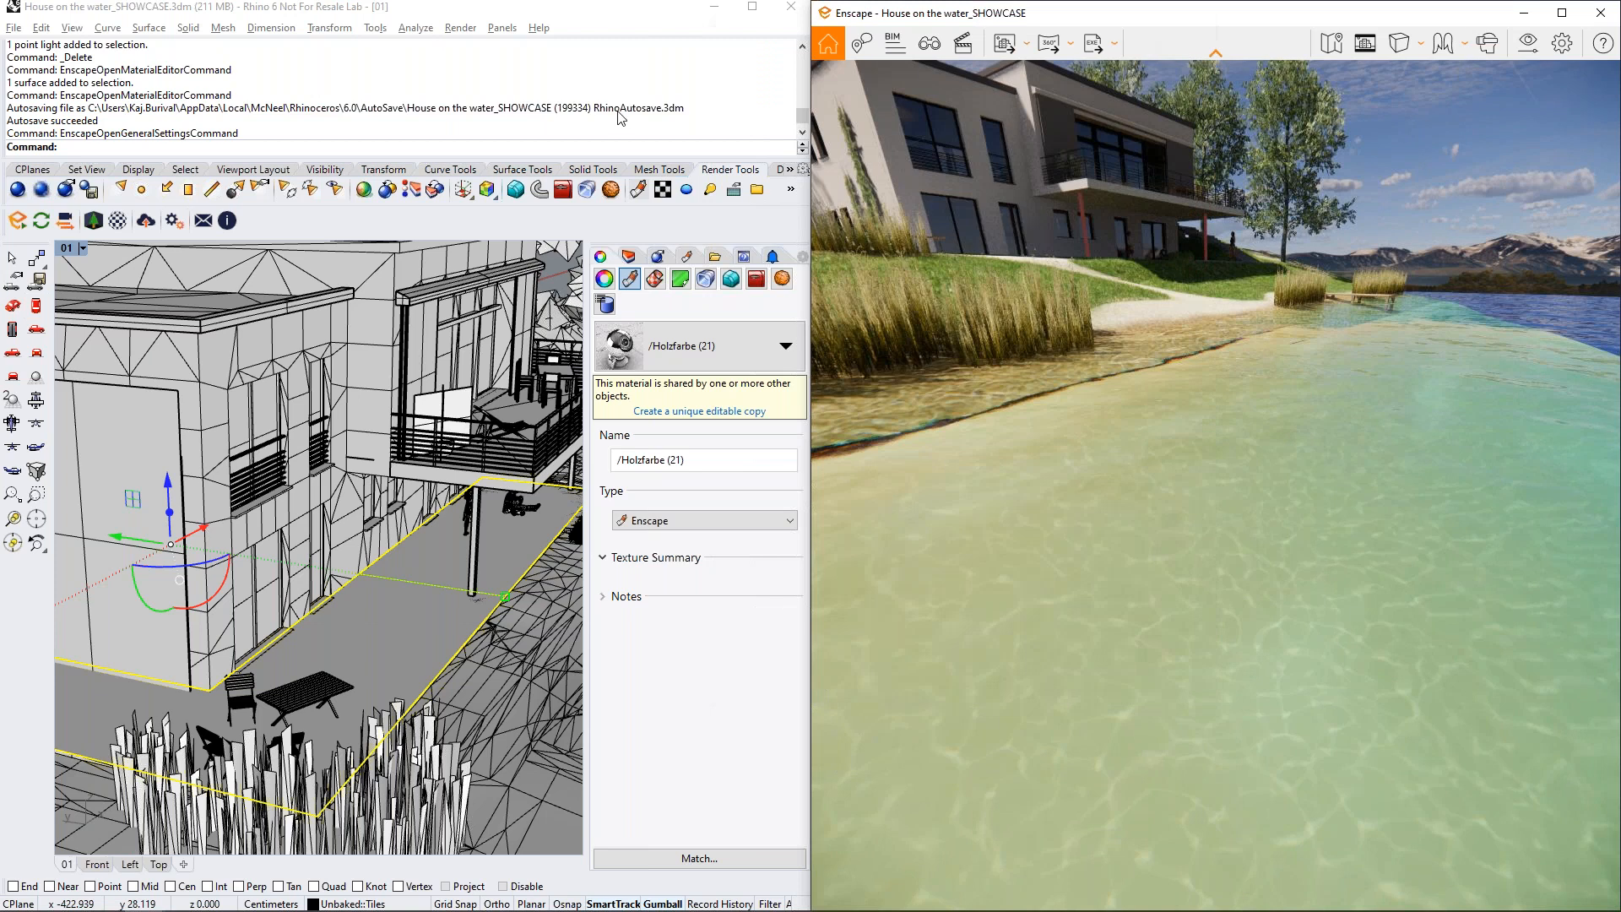
Reopen the /Holzfarbe (21) water material for editing and bring the water surface beside the house into view
click(117, 221)
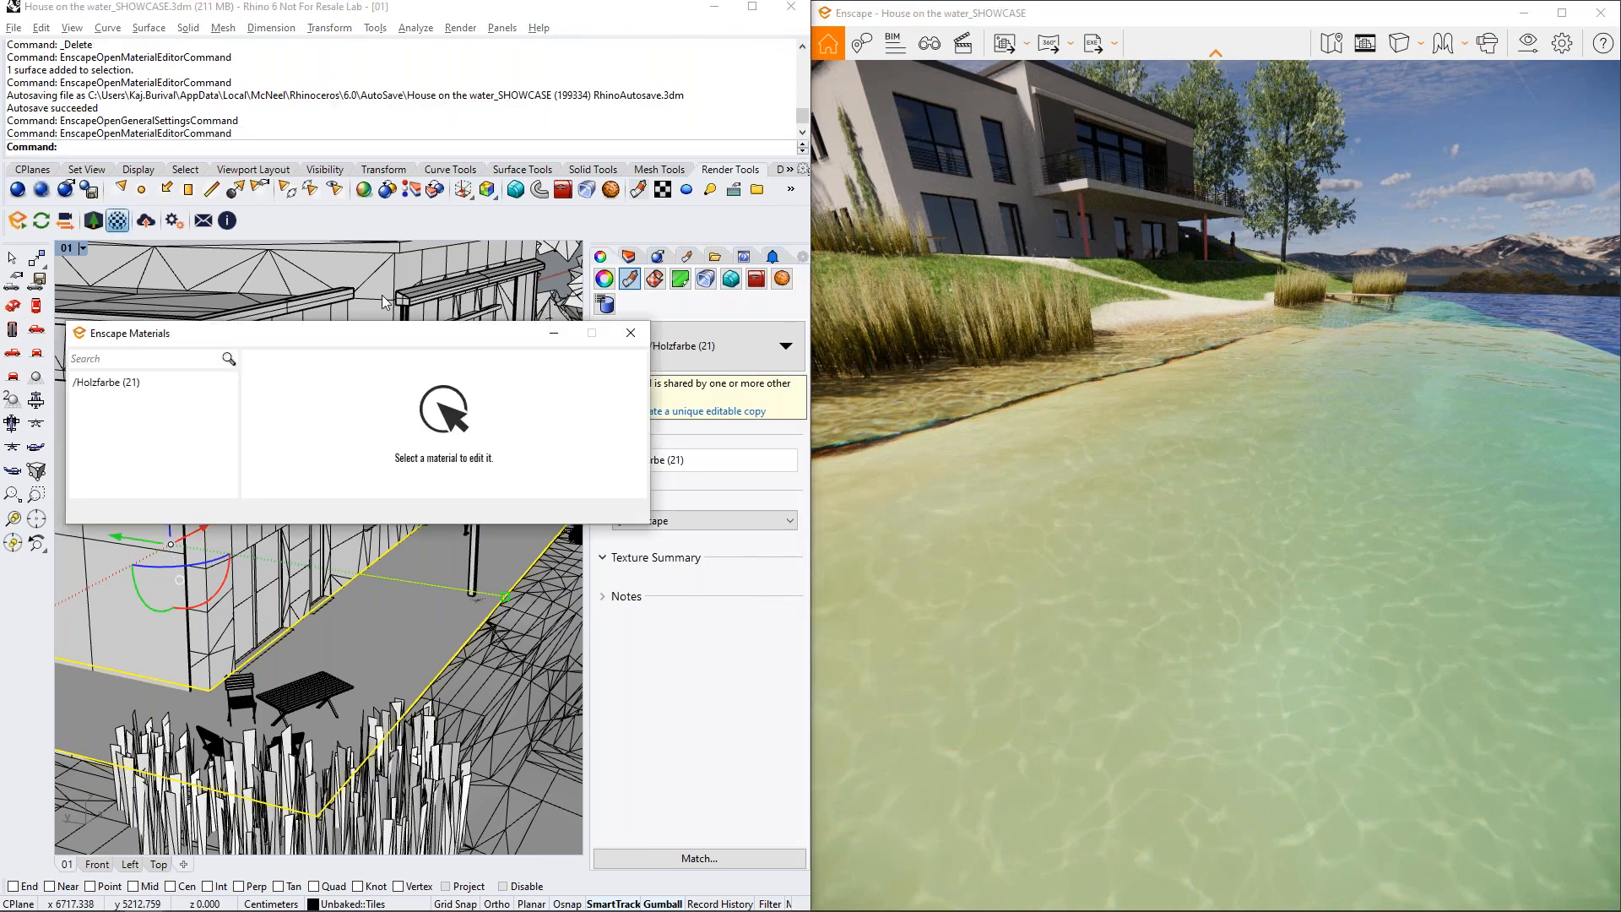
click(120, 387)
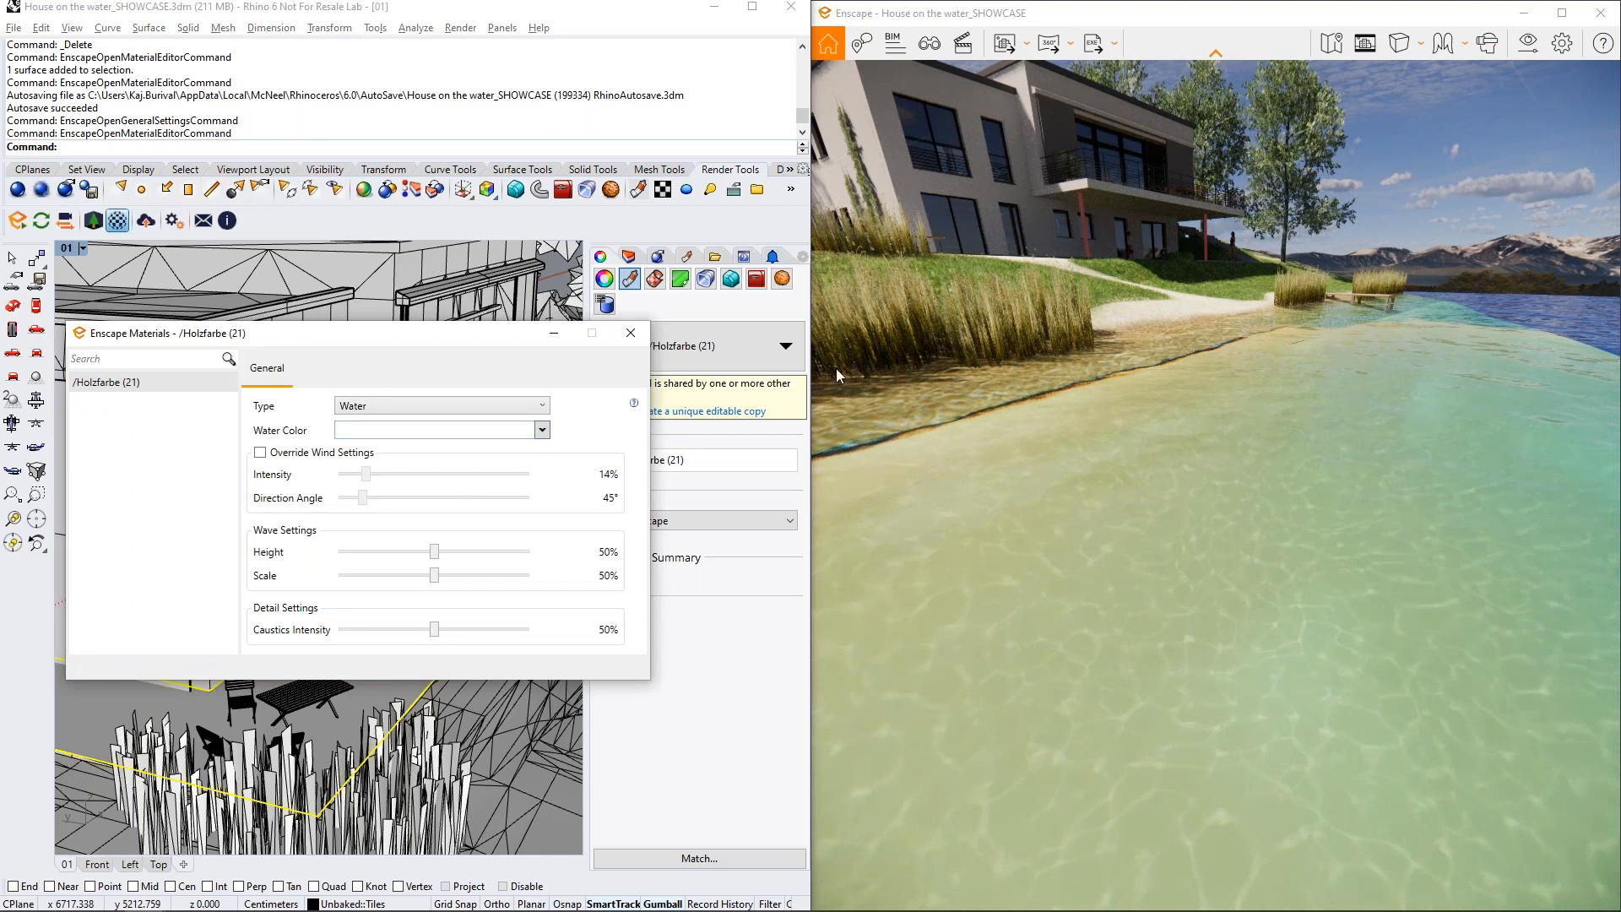
drag(1229, 544, 1403, 388)
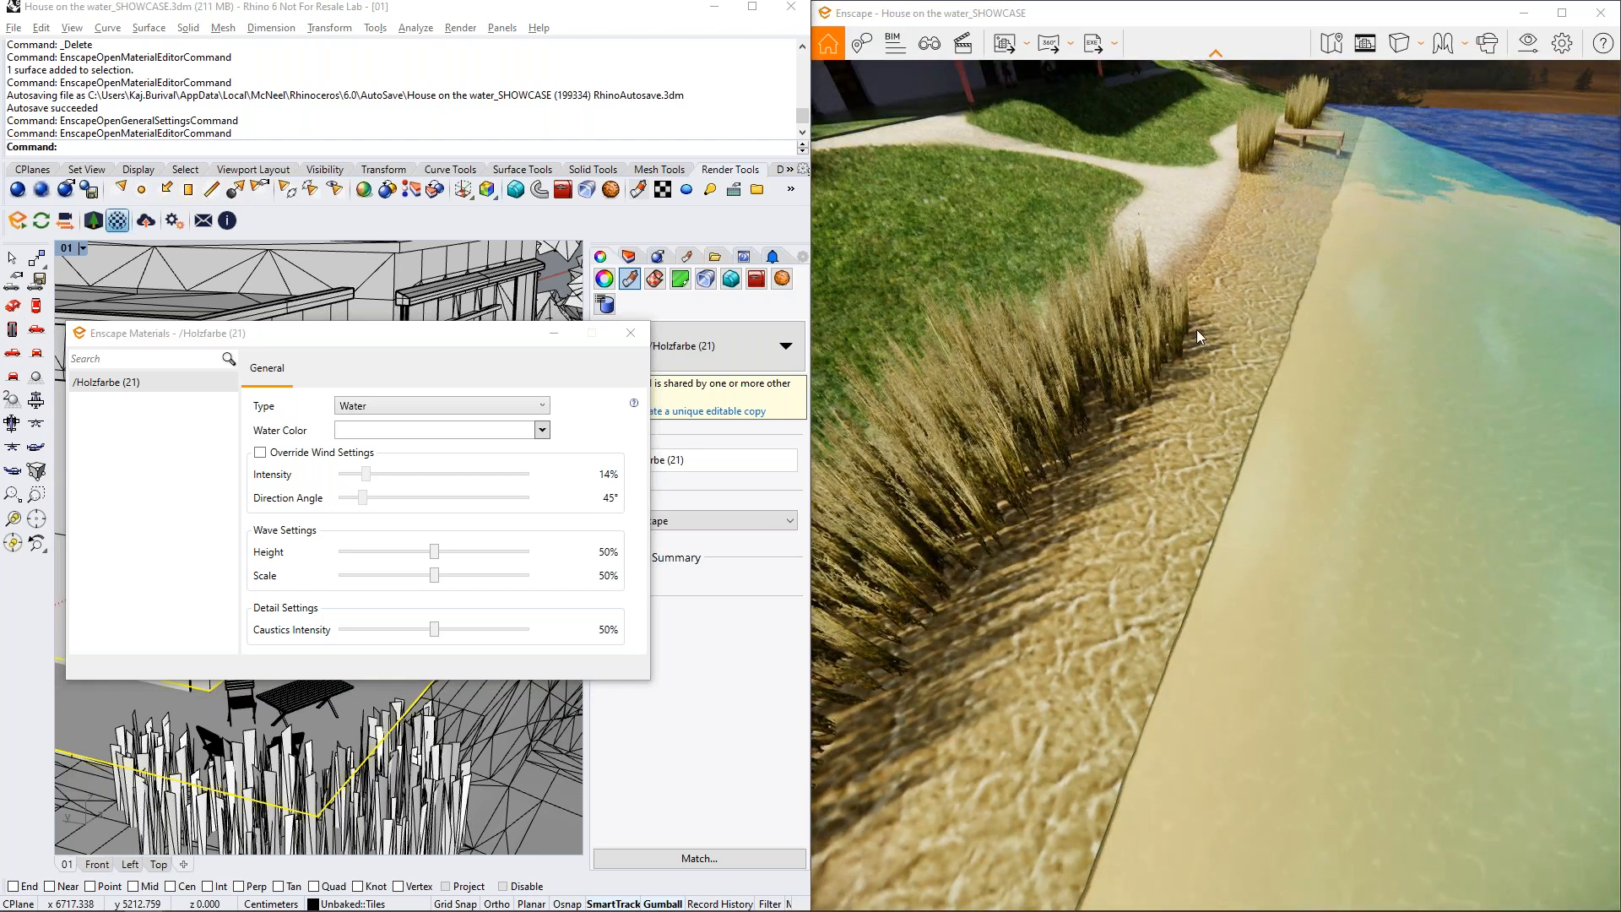
drag(1192, 294, 1013, 226)
key(w)
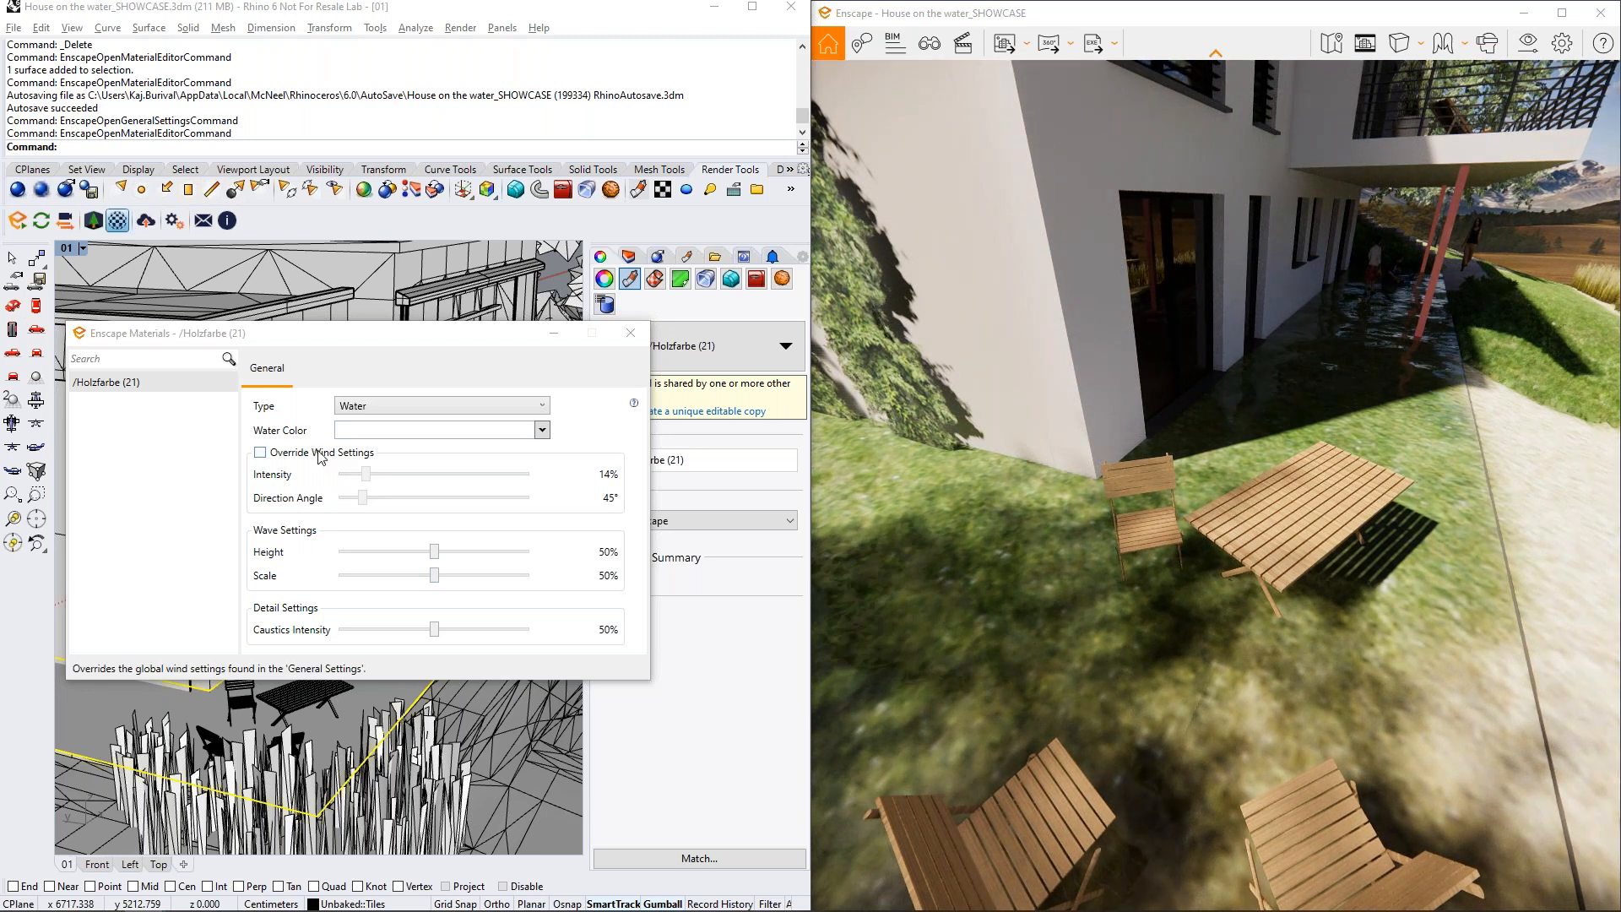
Try red as the water color and inspect the water around the balcony support
click(479, 433)
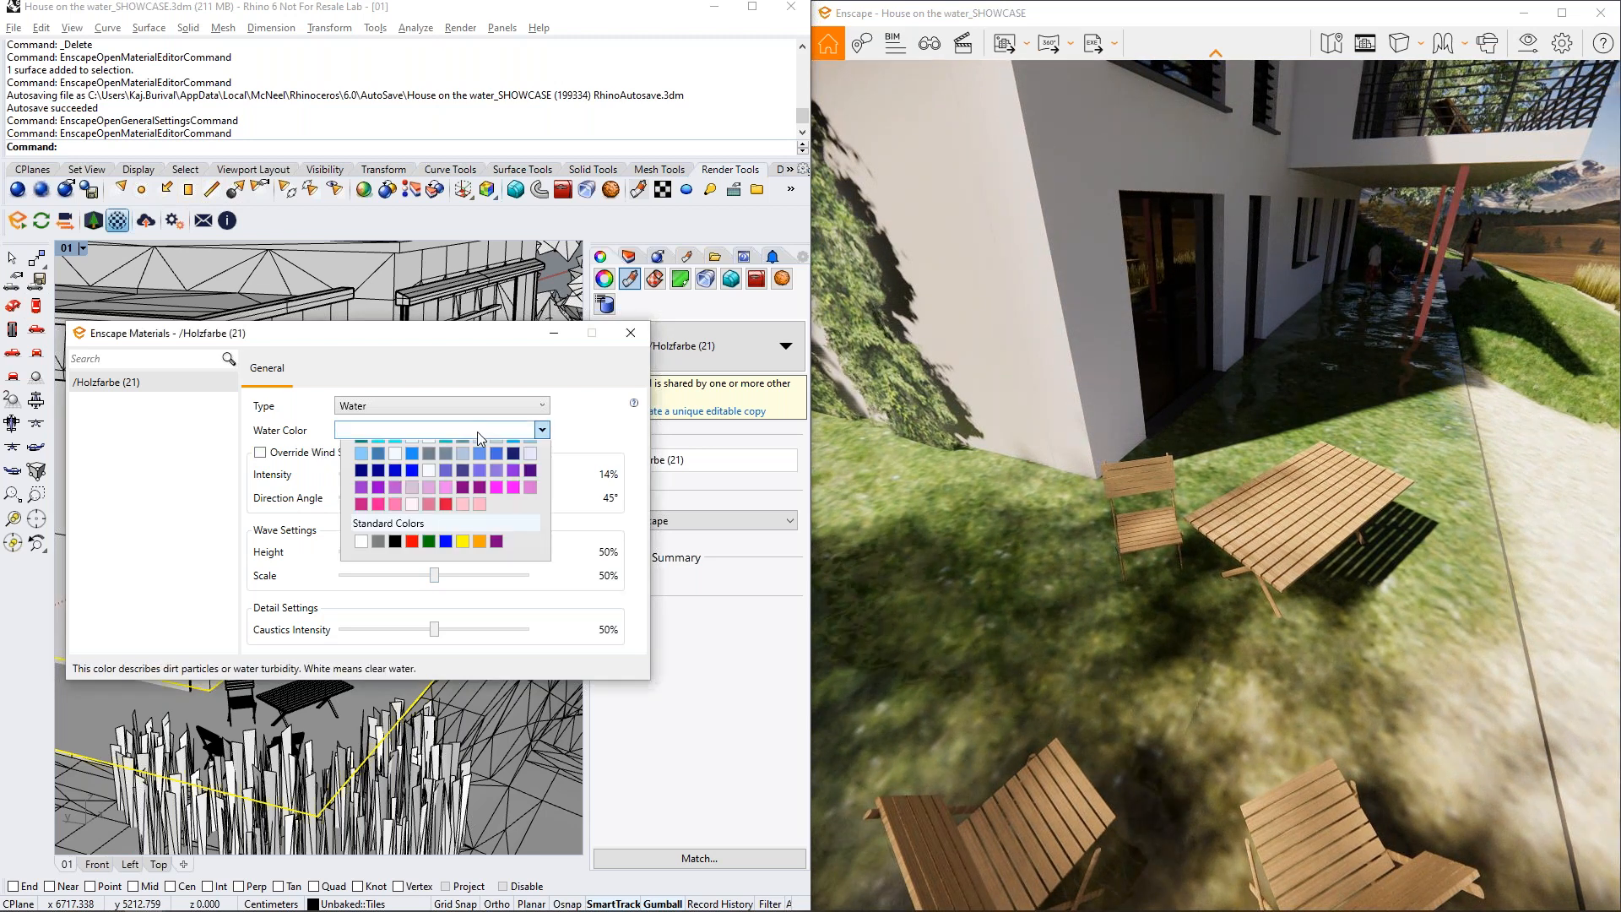
click(430, 512)
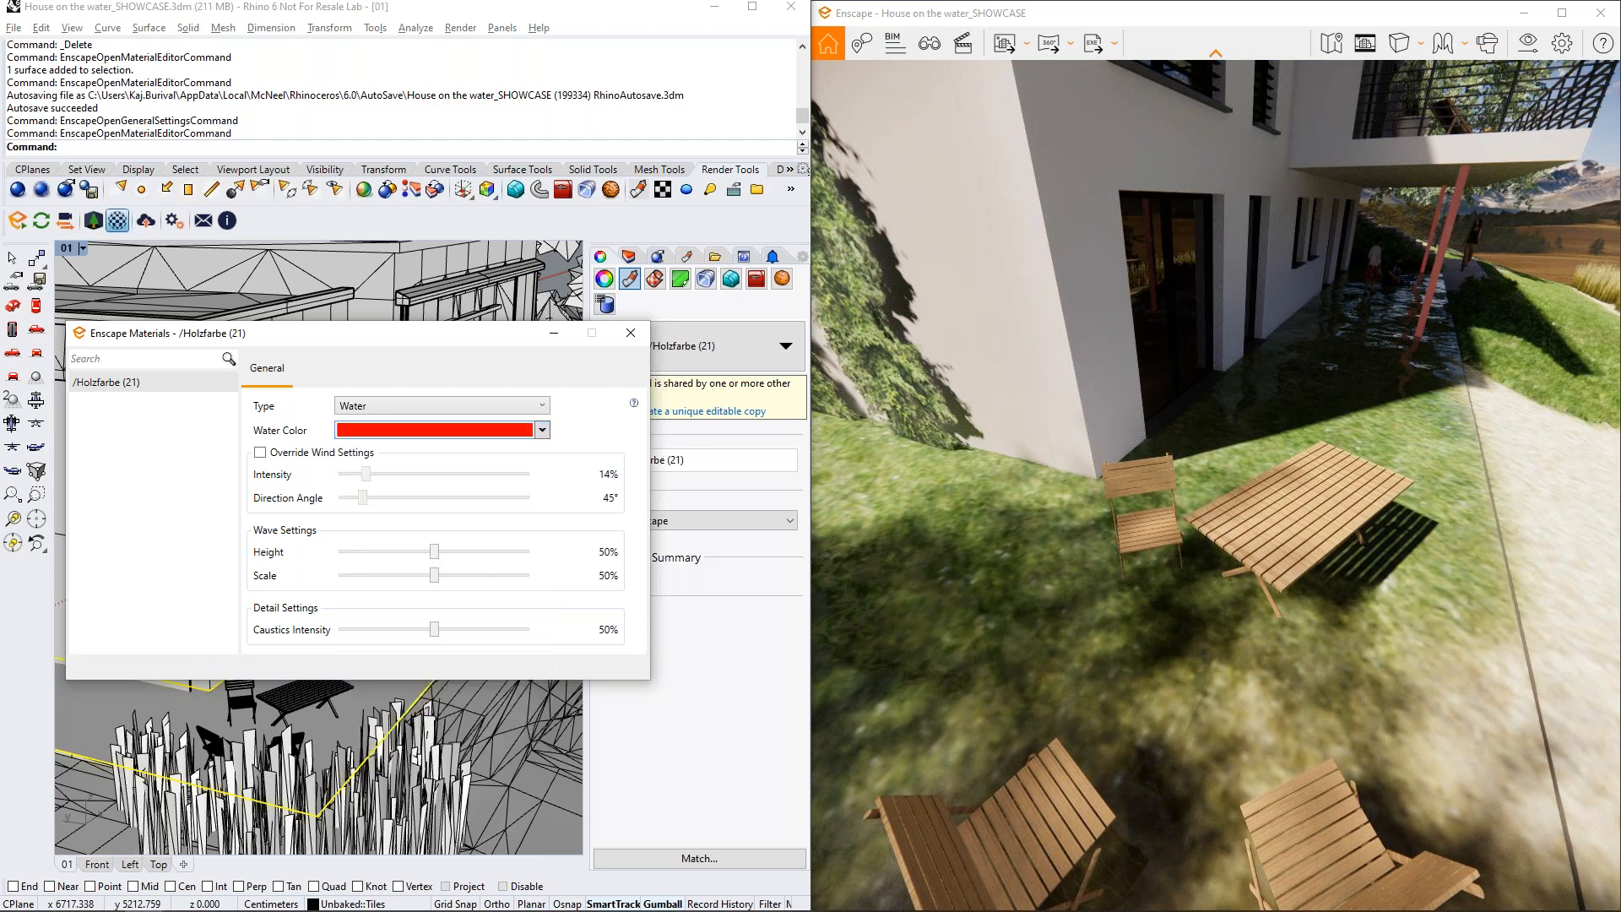
key(w)
drag(1216, 422, 1273, 406)
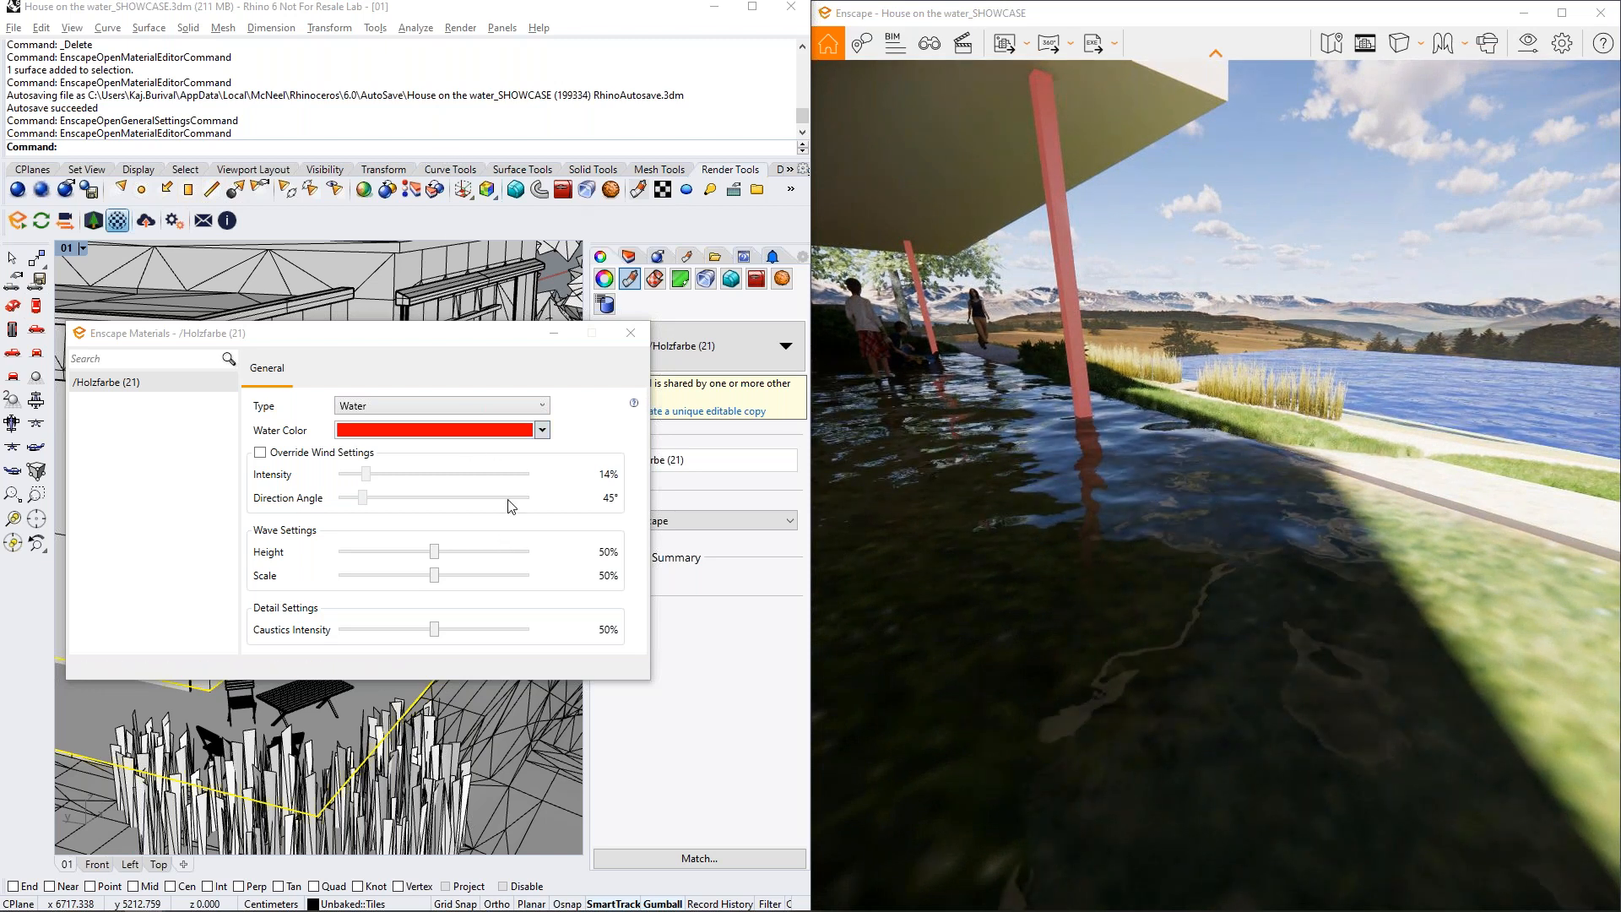
Set the water color to white and view the water under the balcony again
click(541, 430)
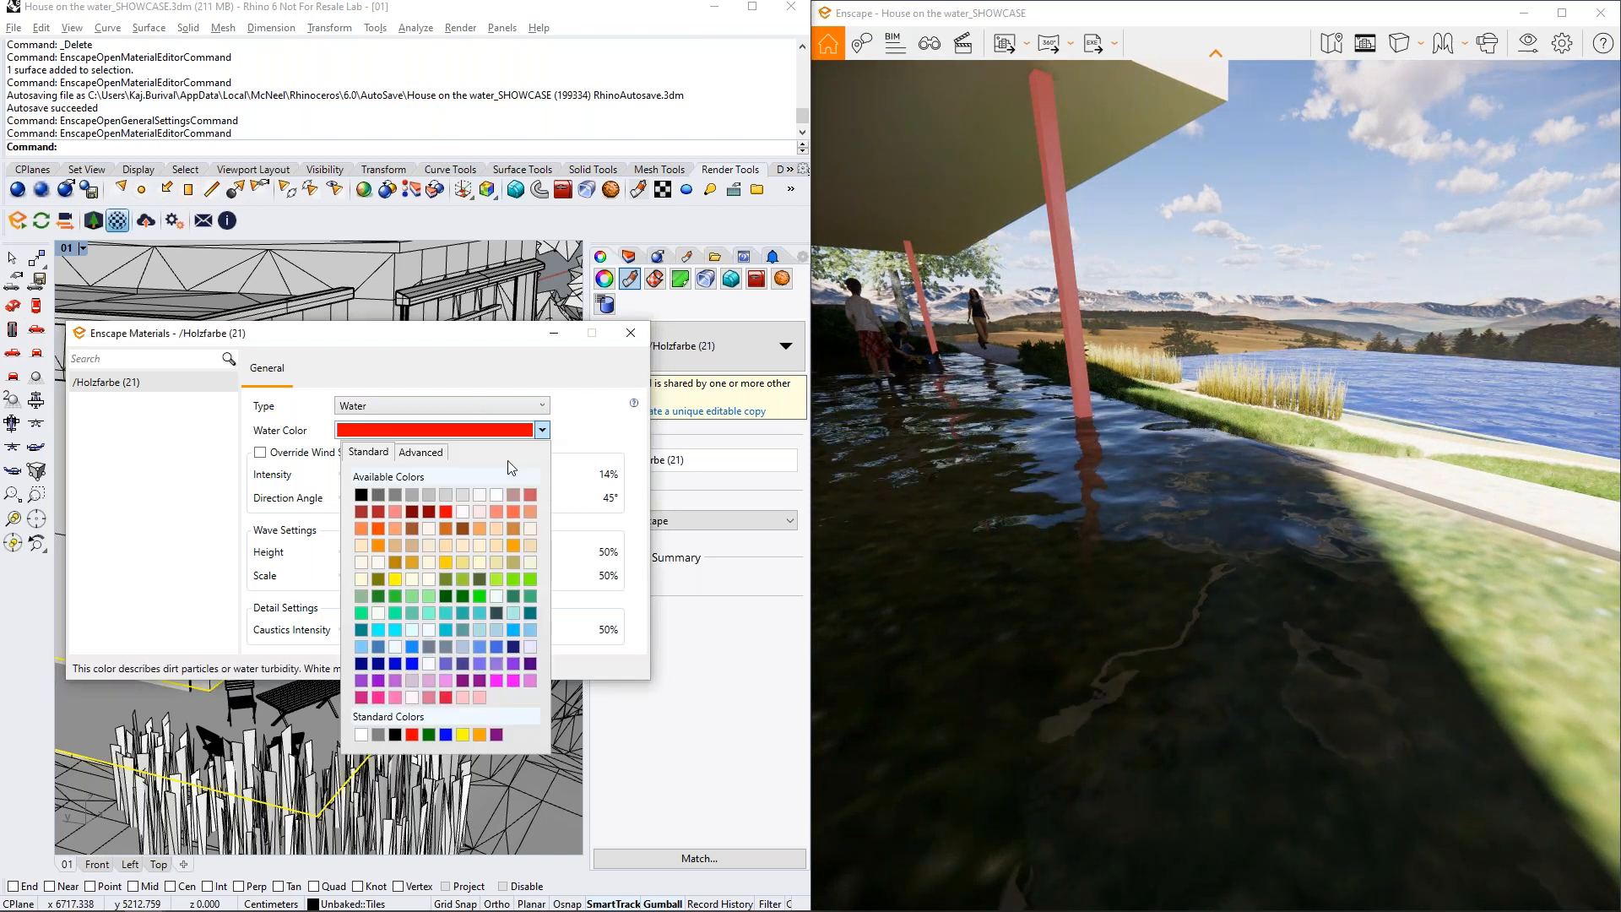
click(494, 505)
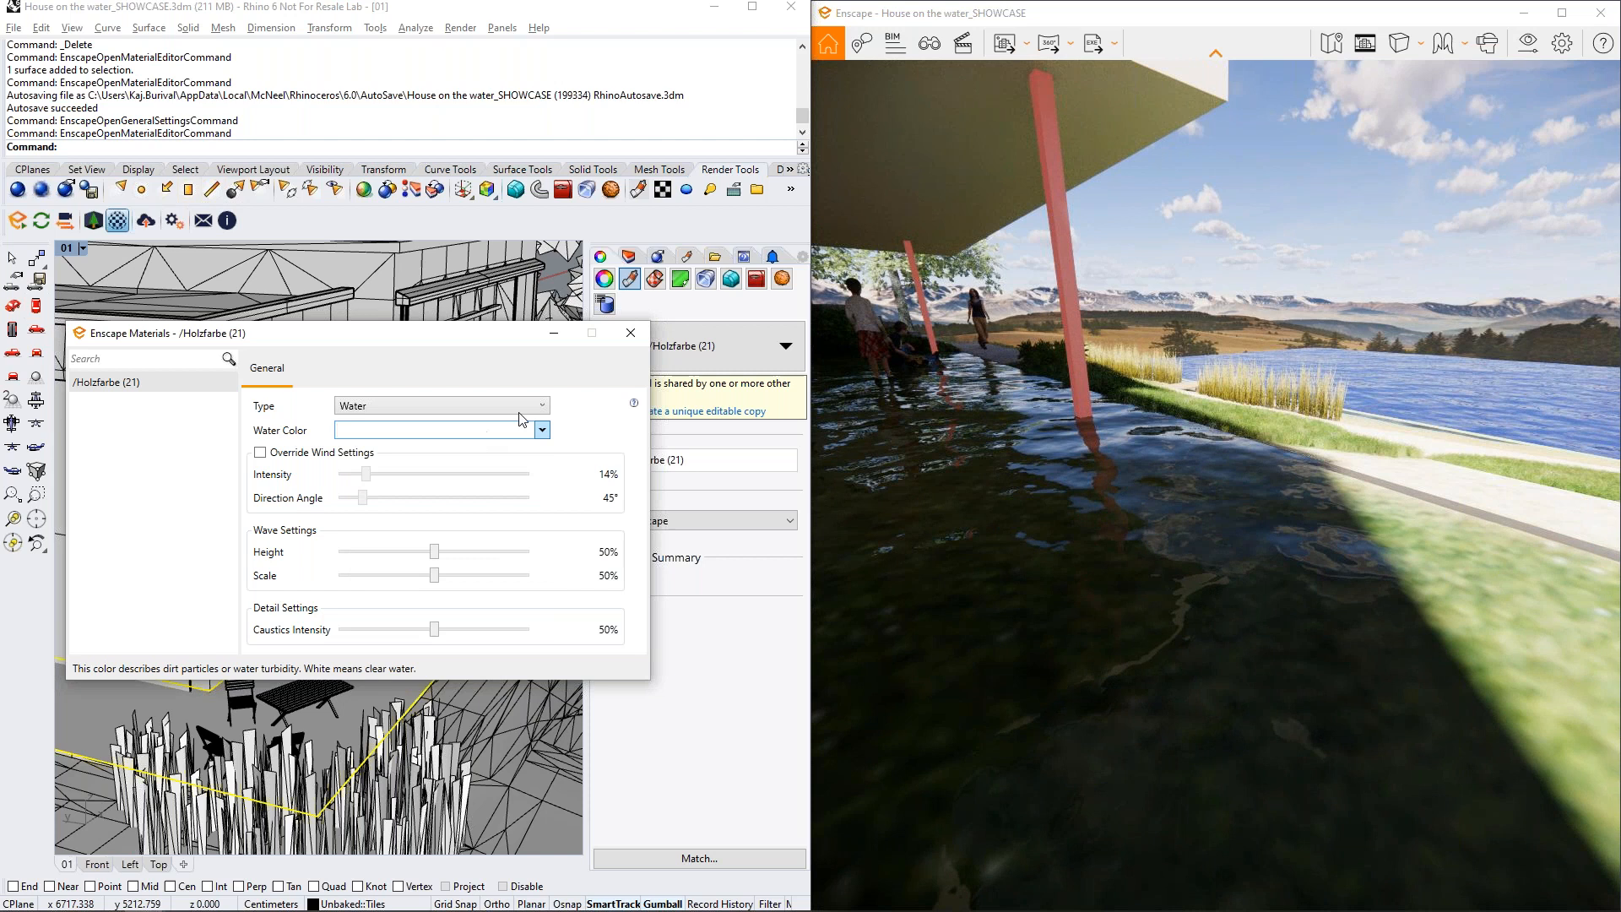
right_drag(1162, 456, 1110, 490)
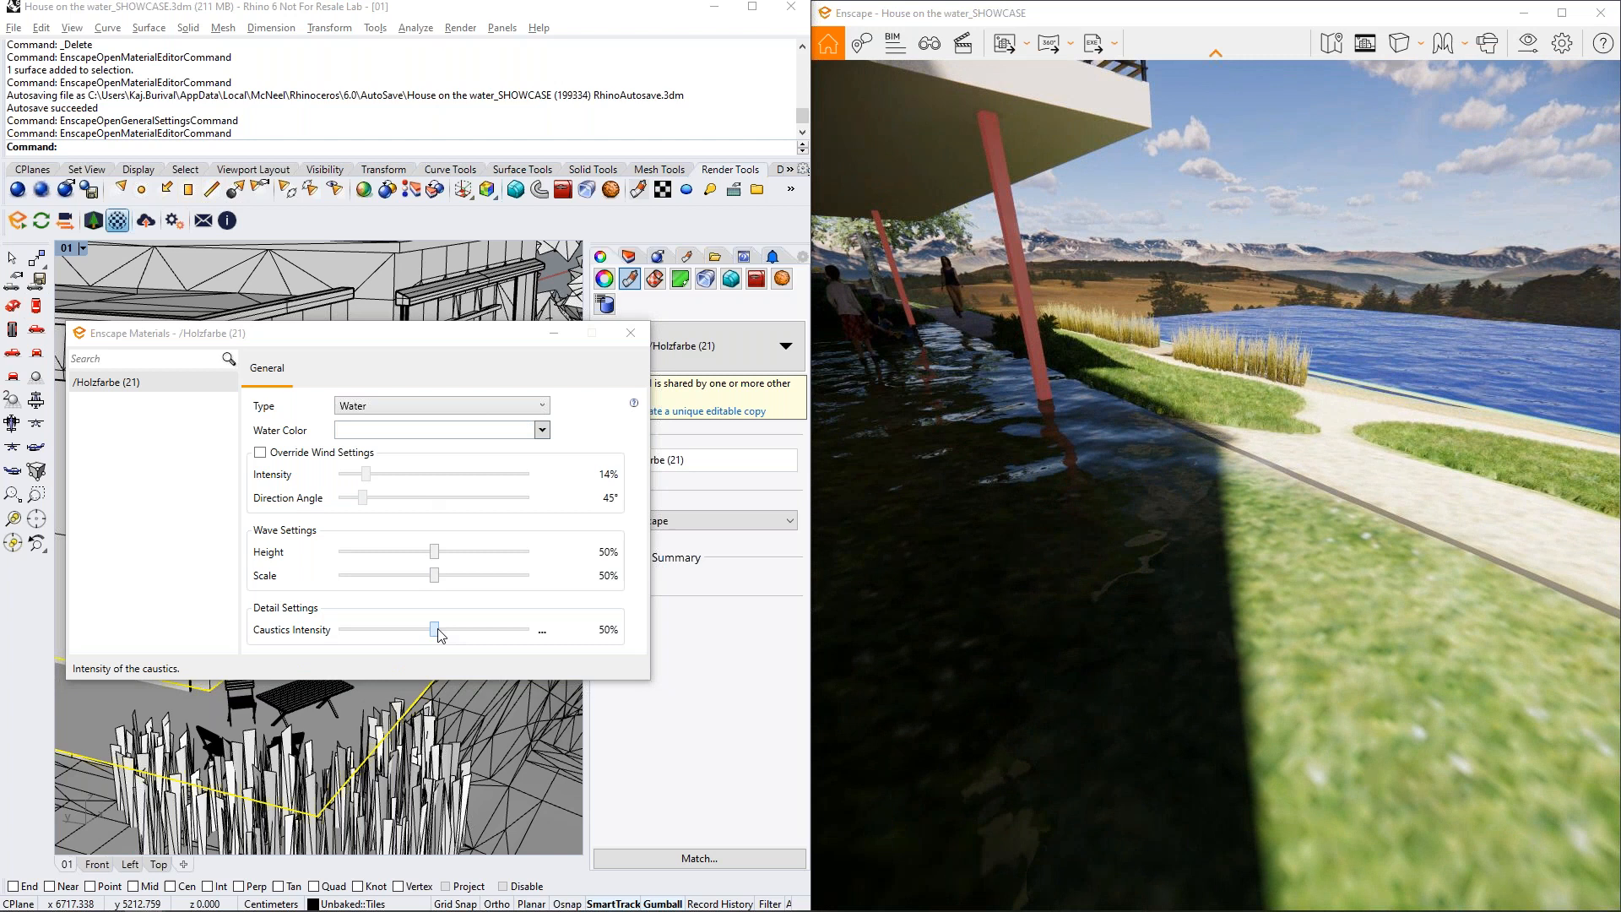
Set the water's caustics intensity to 100%, and switch the /Holzfarbe (21) material to the Clearcoat type
drag(437, 634, 733, 649)
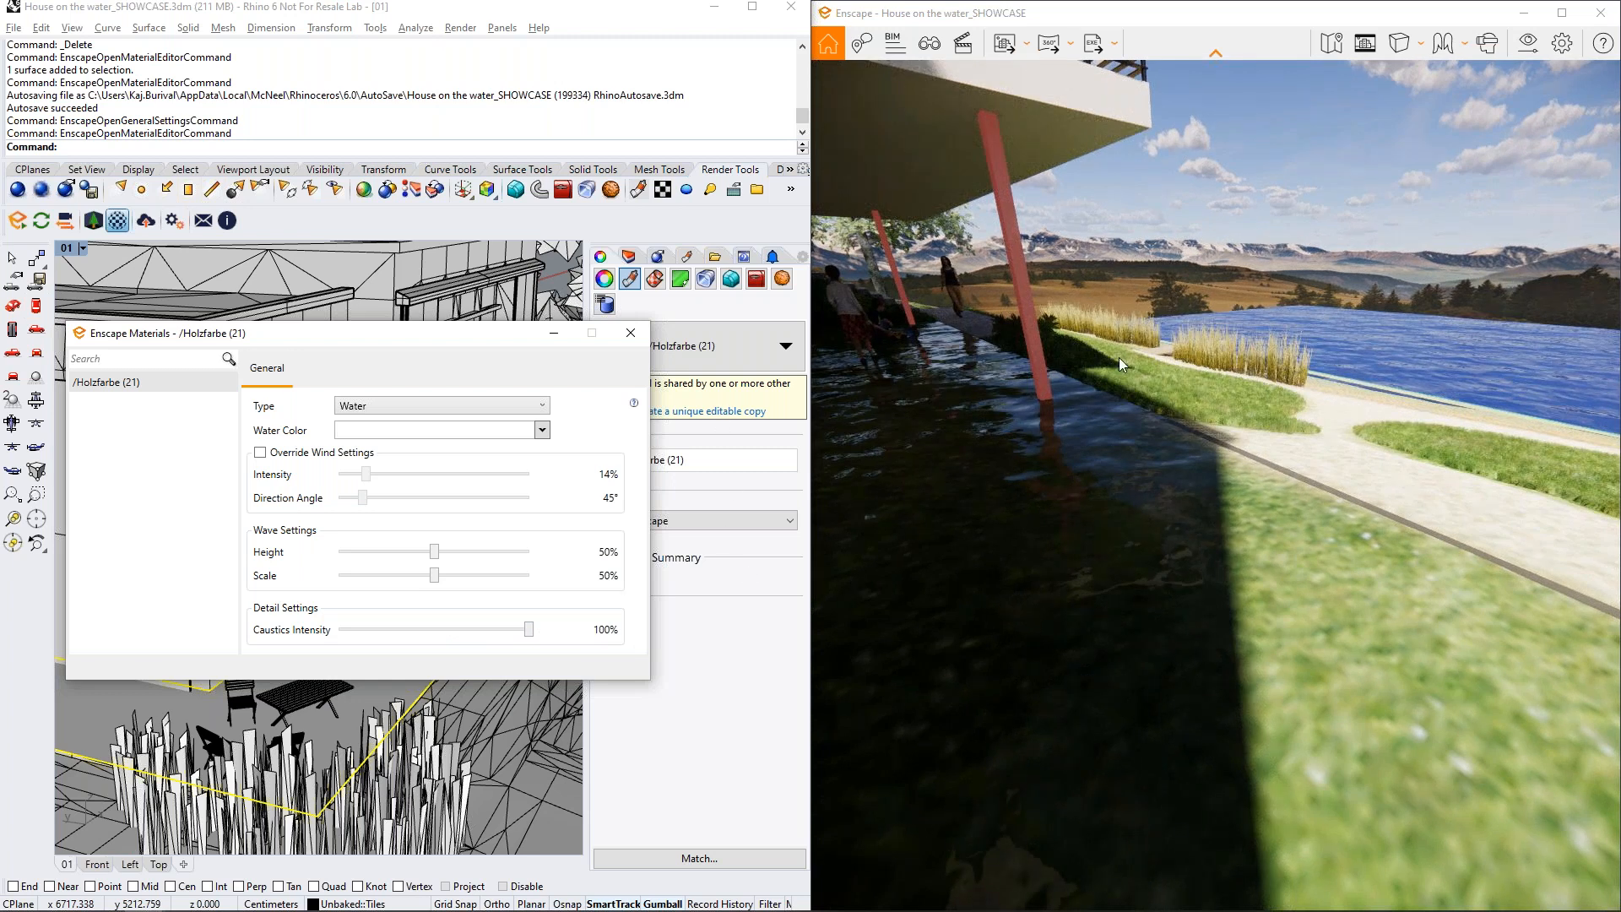
click(427, 406)
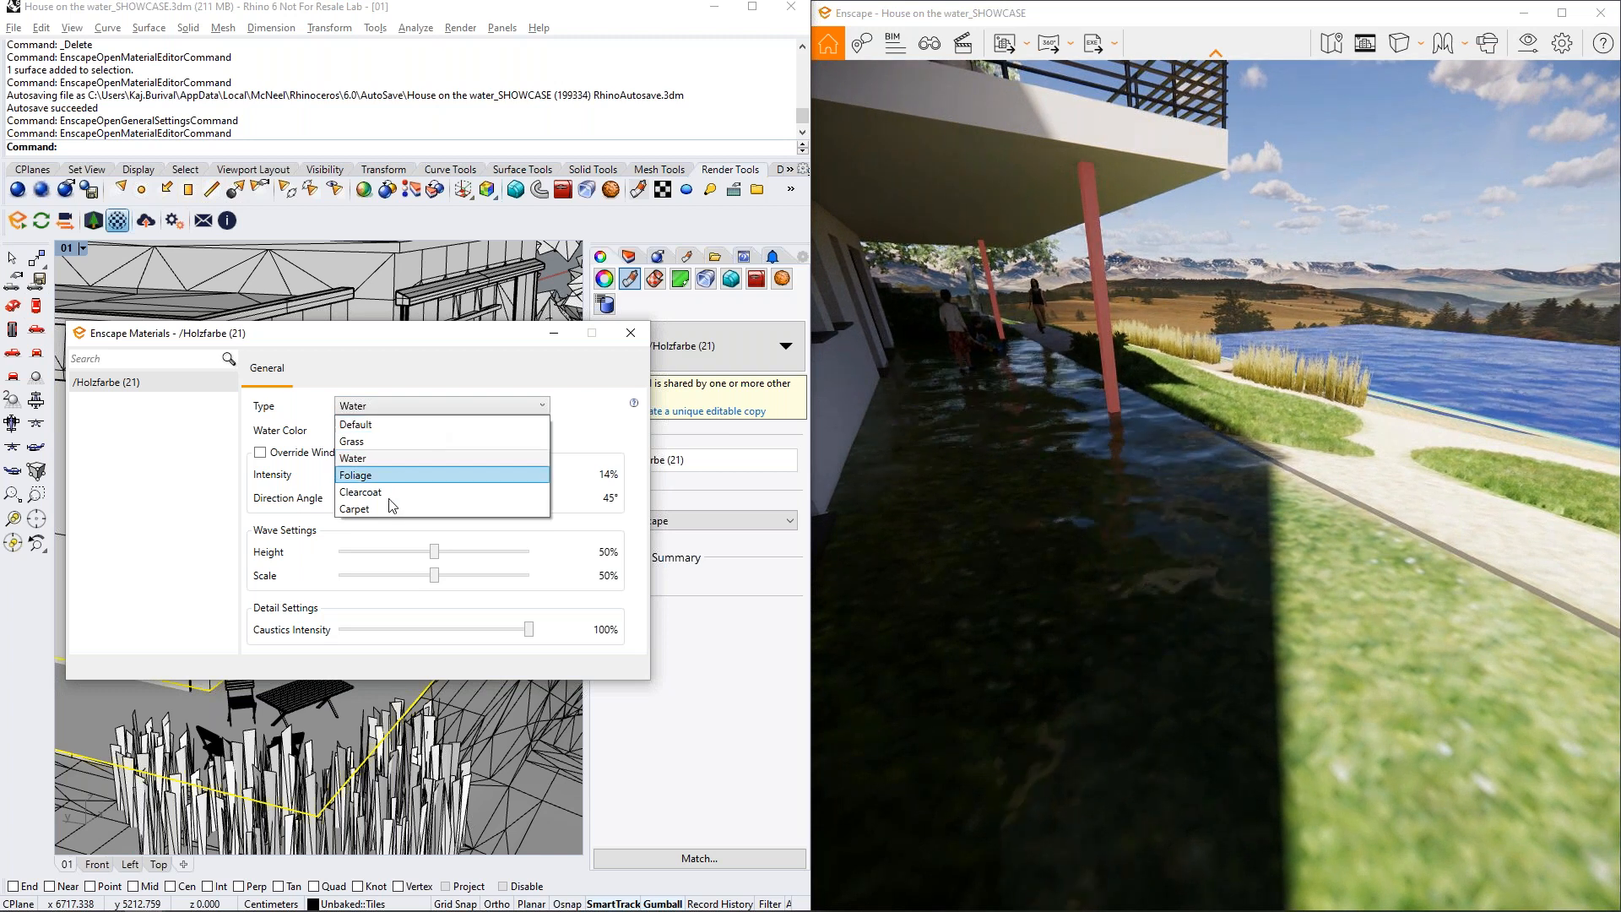
click(438, 493)
drag(1143, 467, 1101, 359)
right_drag(1146, 464, 1146, 392)
drag(1147, 465, 1270, 427)
shift+right_drag(1215, 472, 1139, 553)
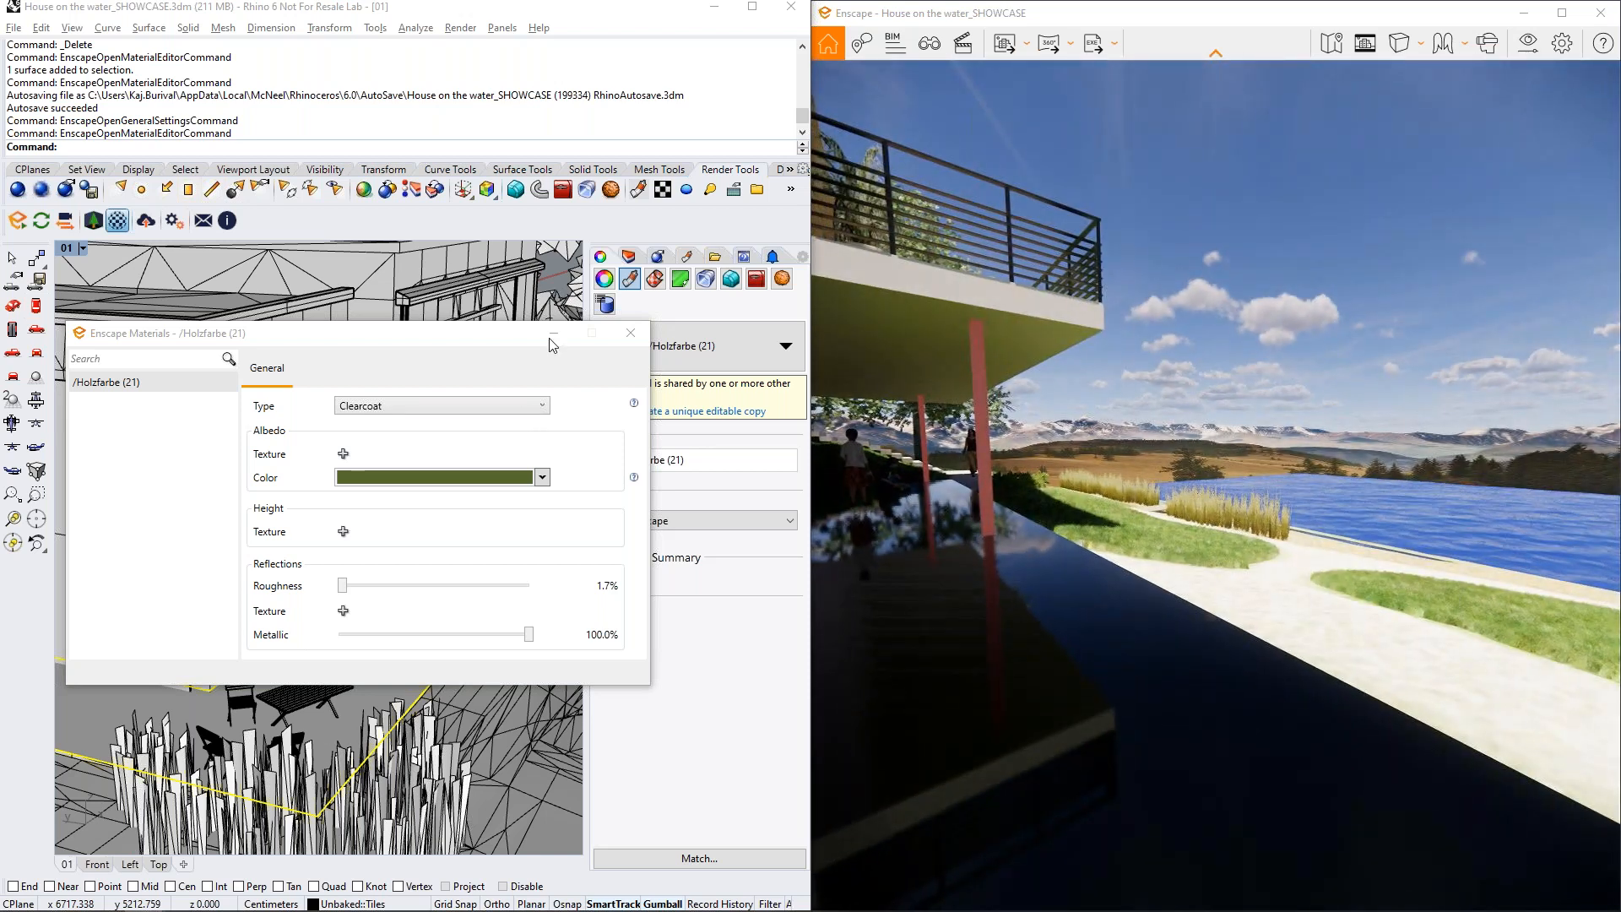
Close the Enscape Materials editor
click(554, 333)
click(520, 706)
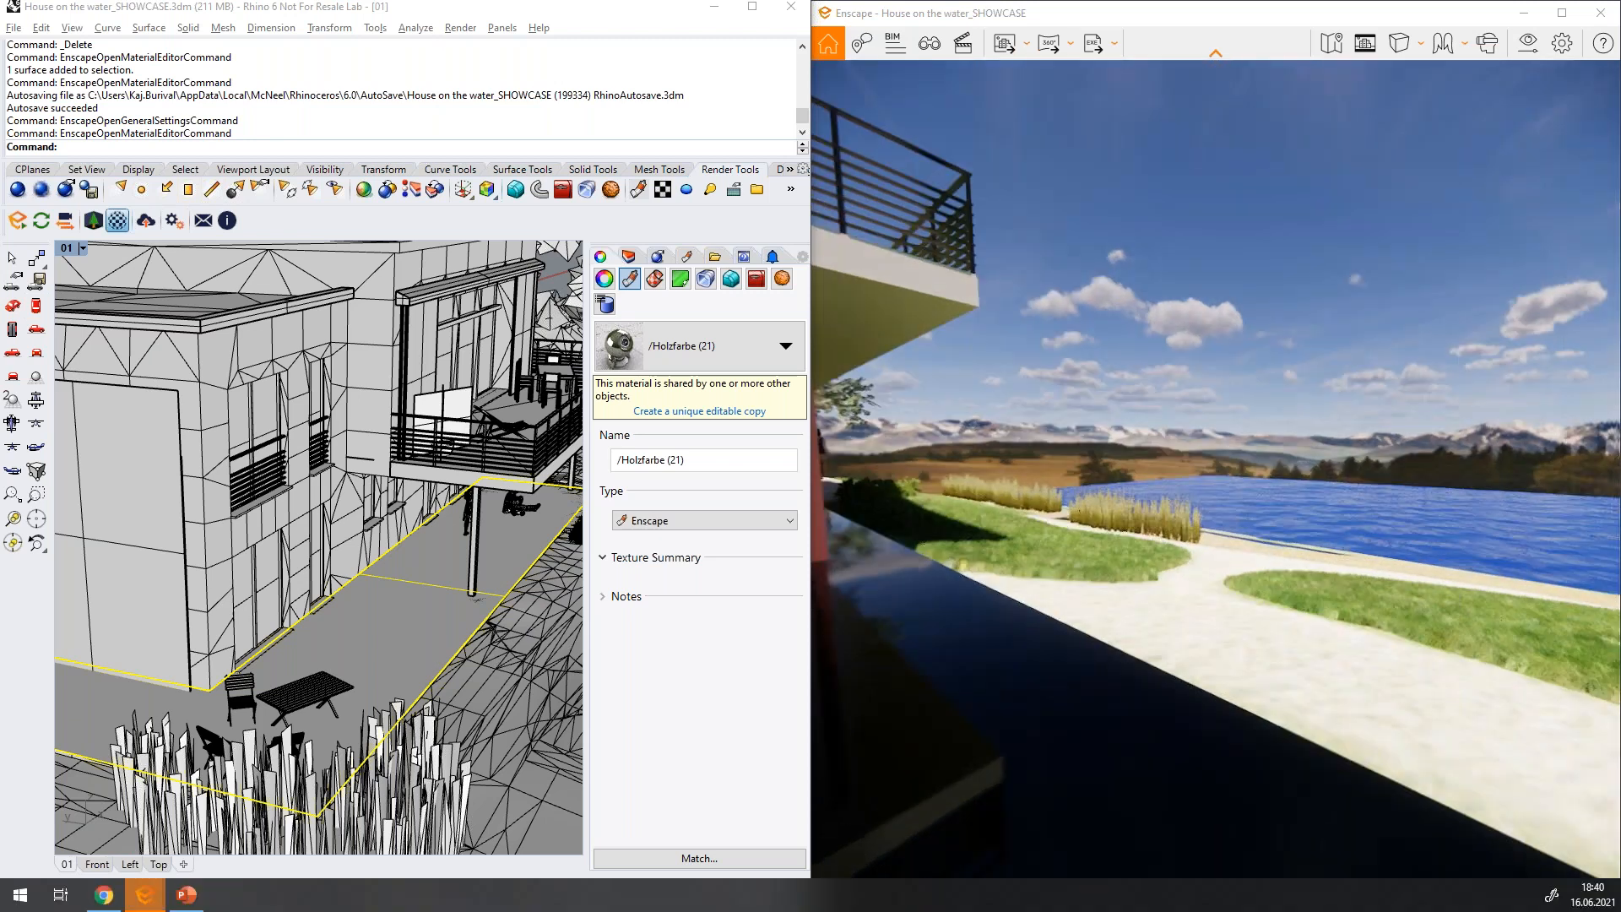
mouse_move(145, 895)
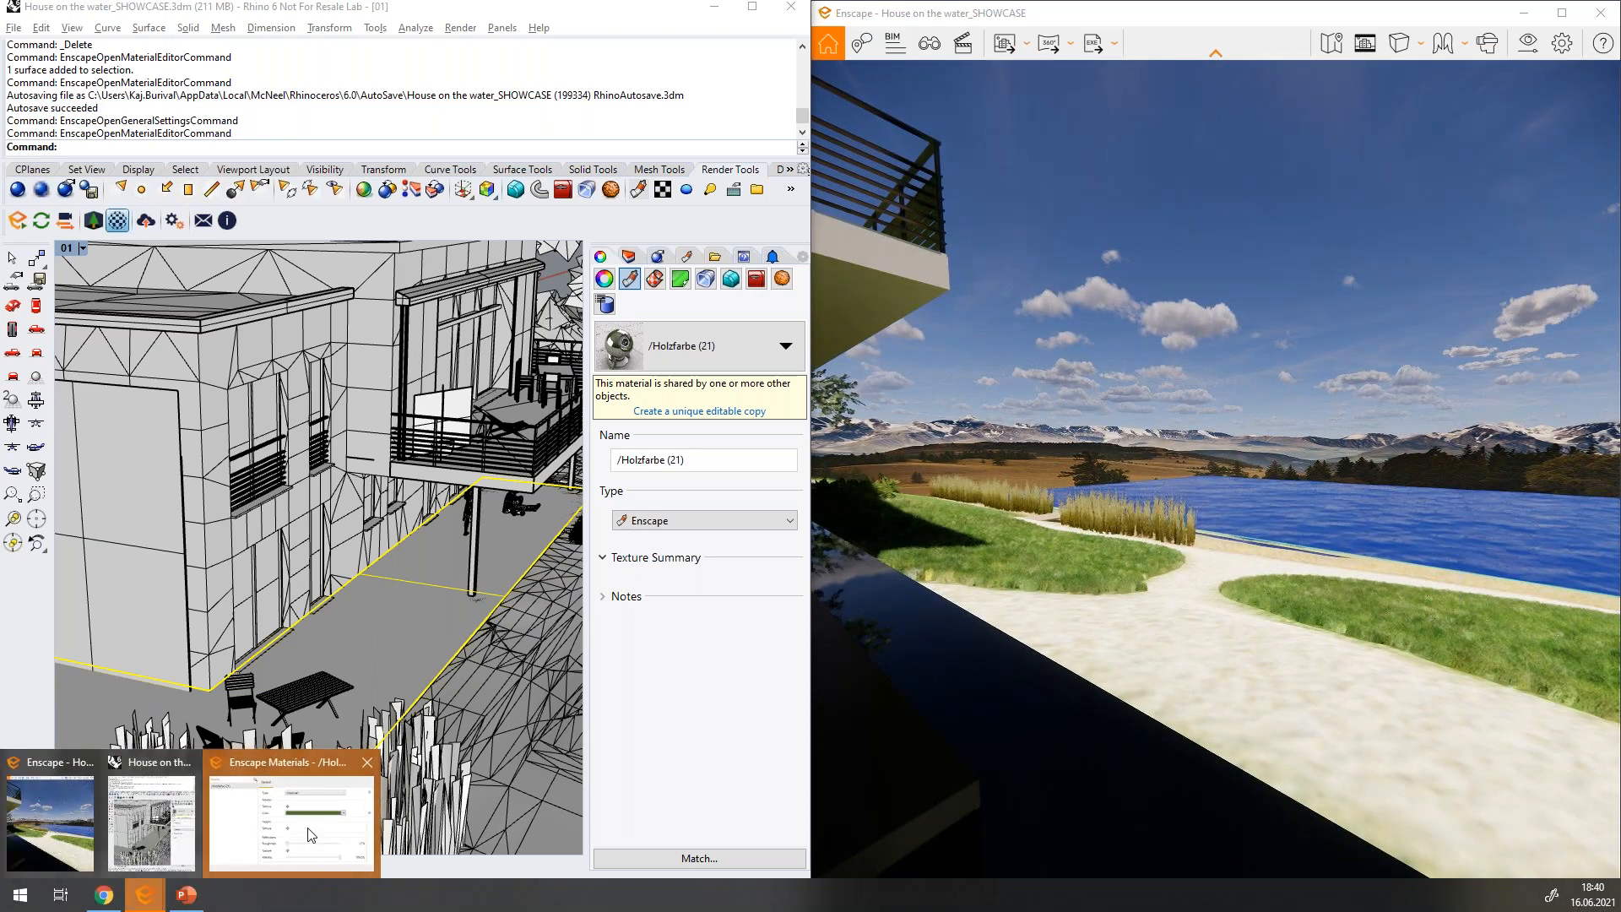
click(289, 810)
click(630, 333)
Convert the lake mesh's WATER material to the Enscape type and open it for editing in the Enscape material editor
scroll(437, 643, down, 4)
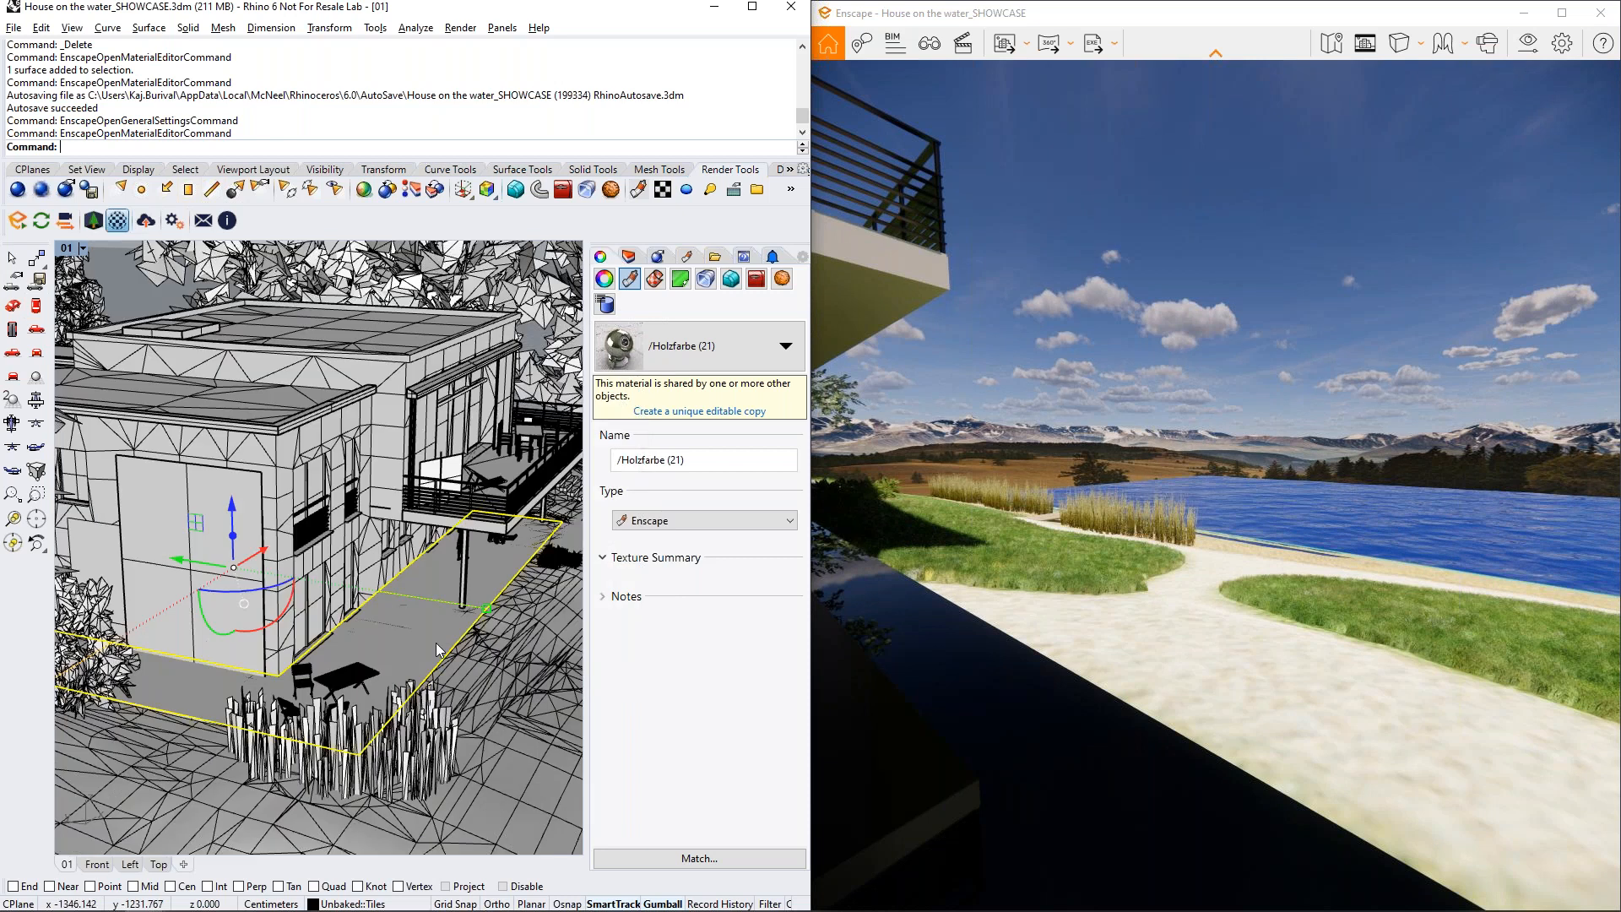
scroll(436, 642, down, 4)
middle_click(481, 646)
right_drag(481, 646, 523, 620)
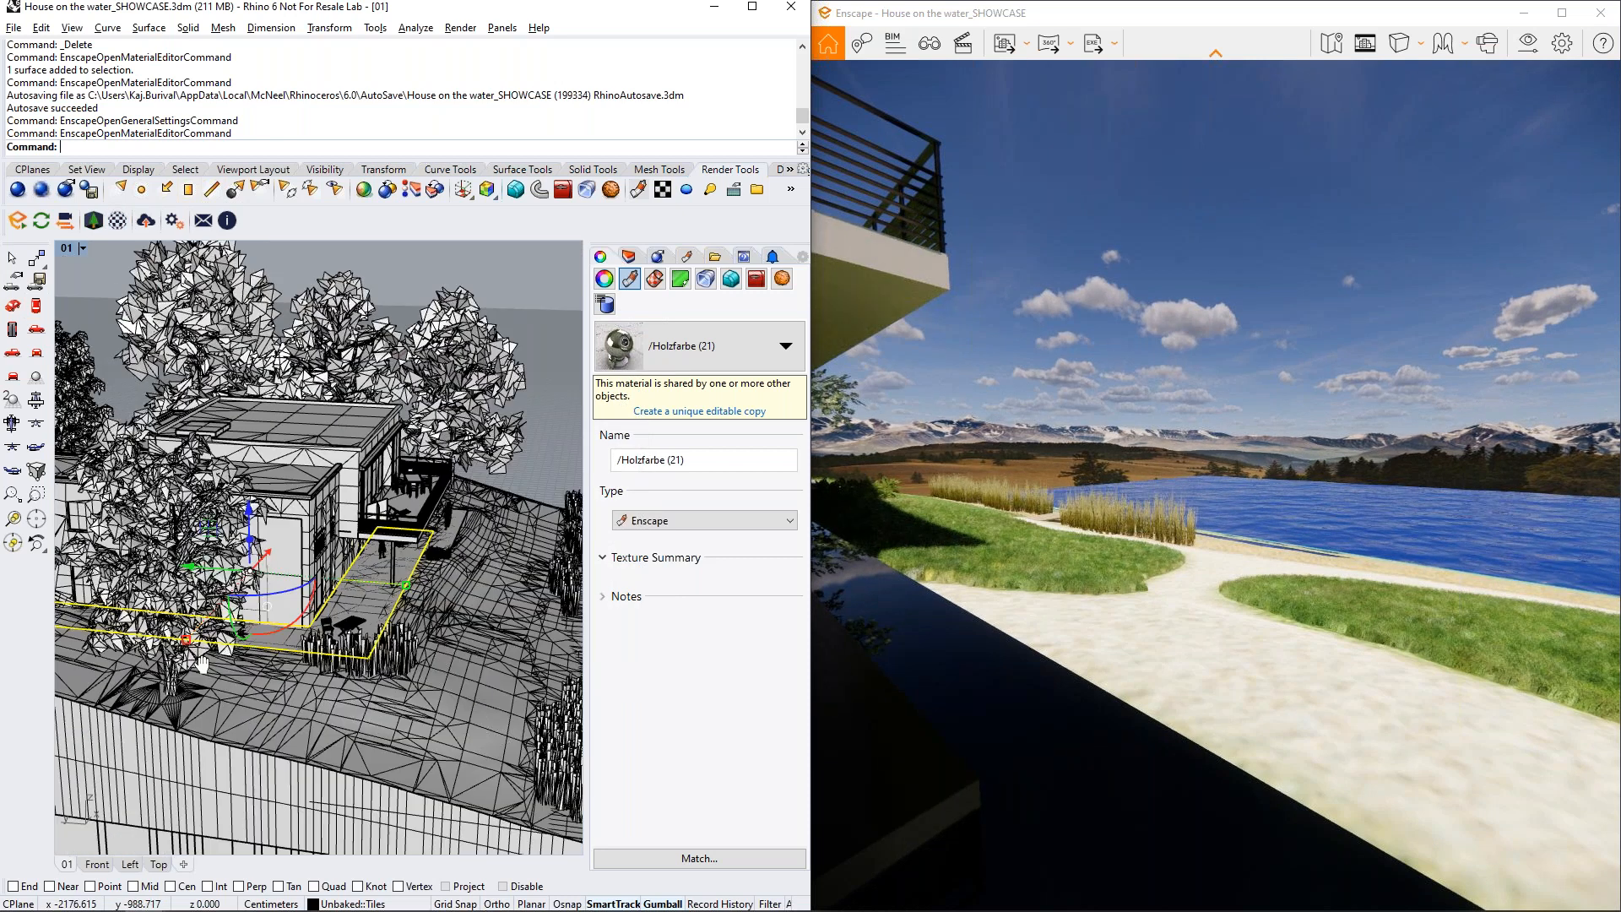
shift+right_drag(540, 675, 406, 694)
click(407, 694)
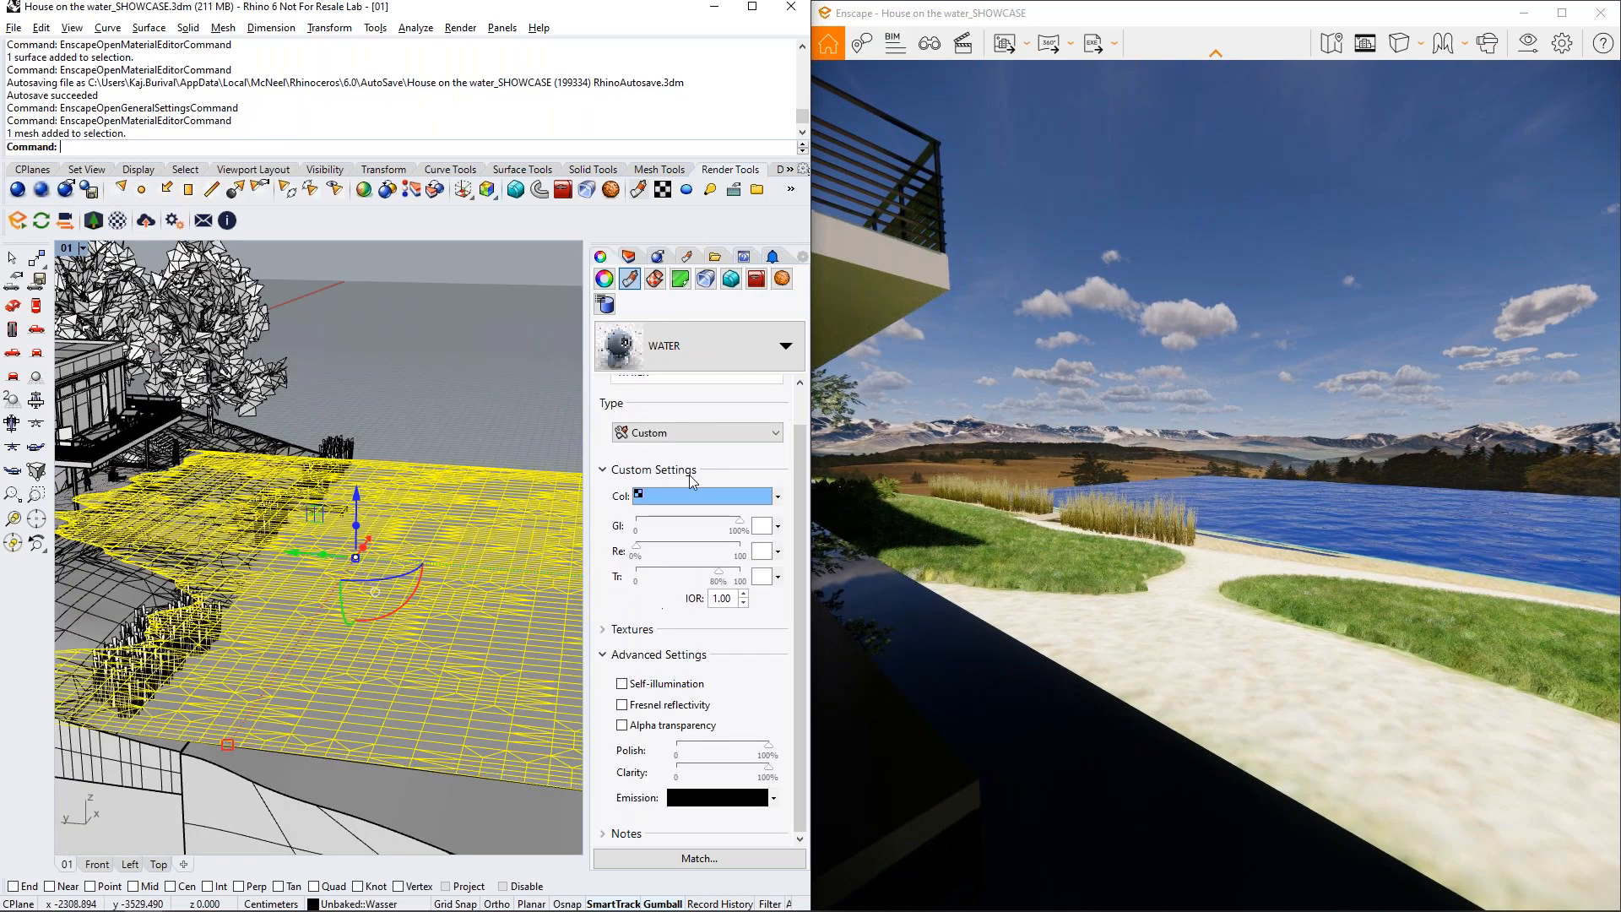
click(701, 432)
click(684, 587)
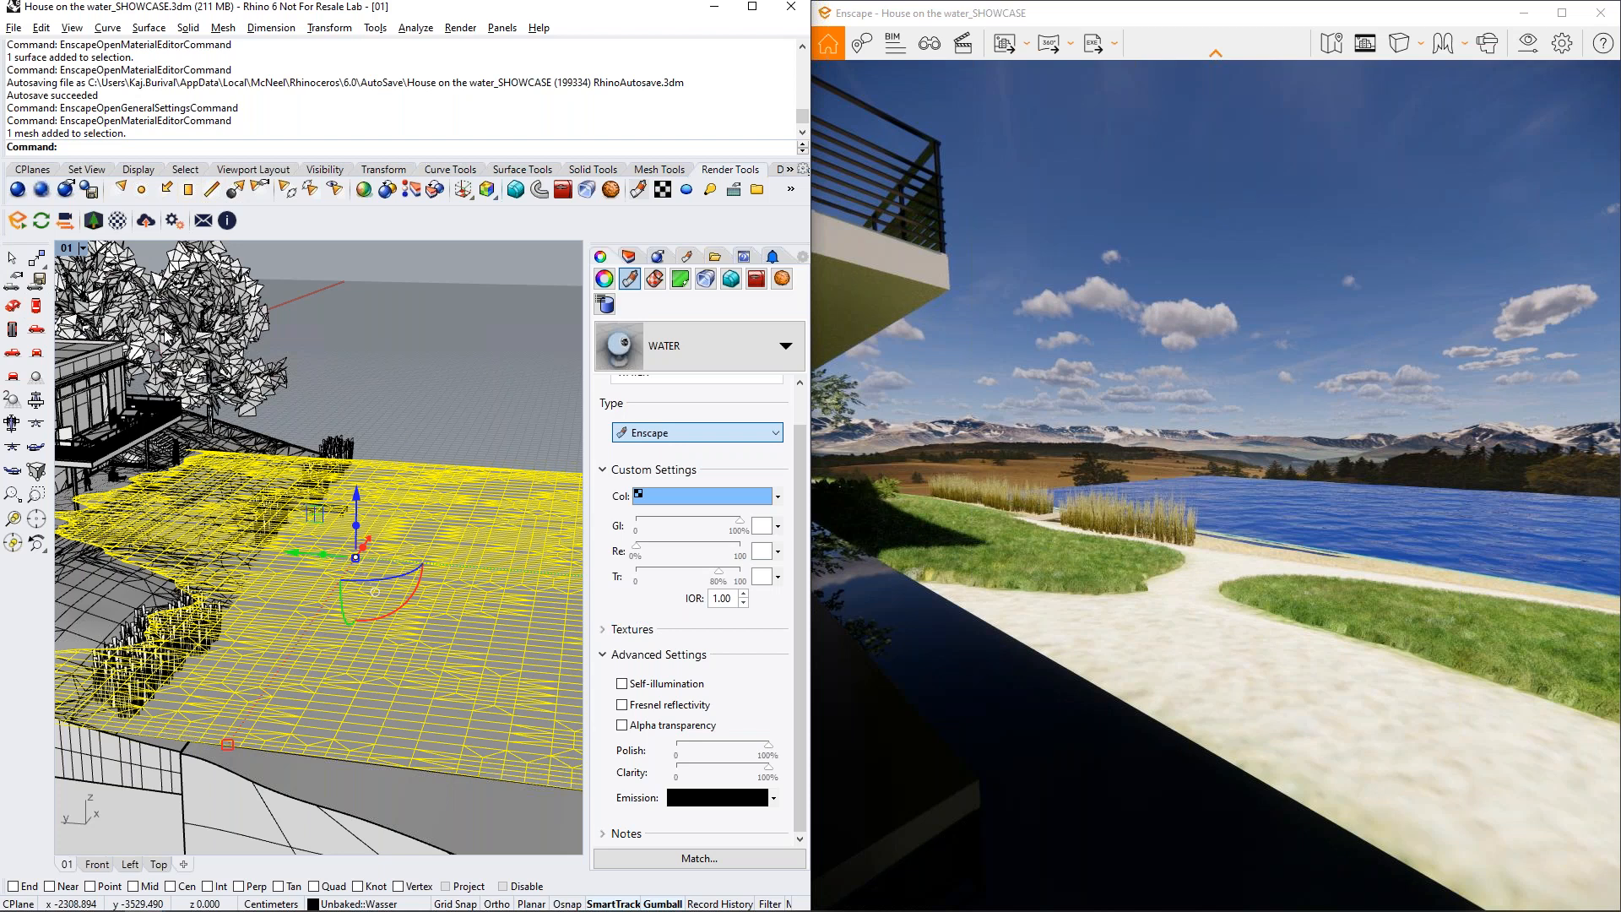
click(119, 221)
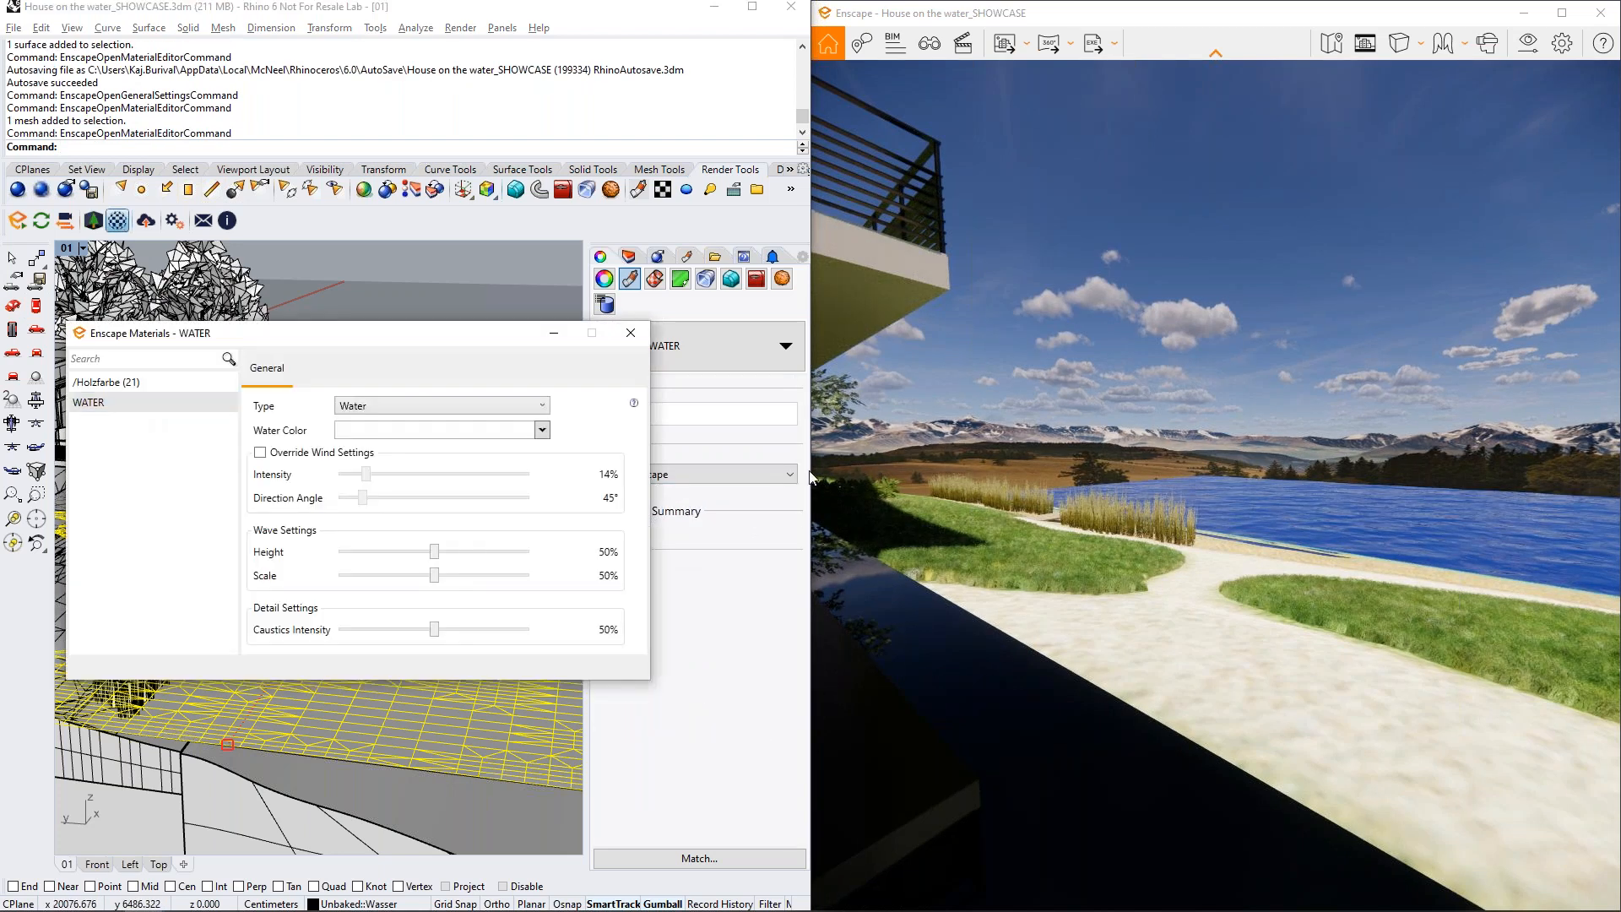
Change the WATER material's type to Foliage
click(413, 405)
click(412, 482)
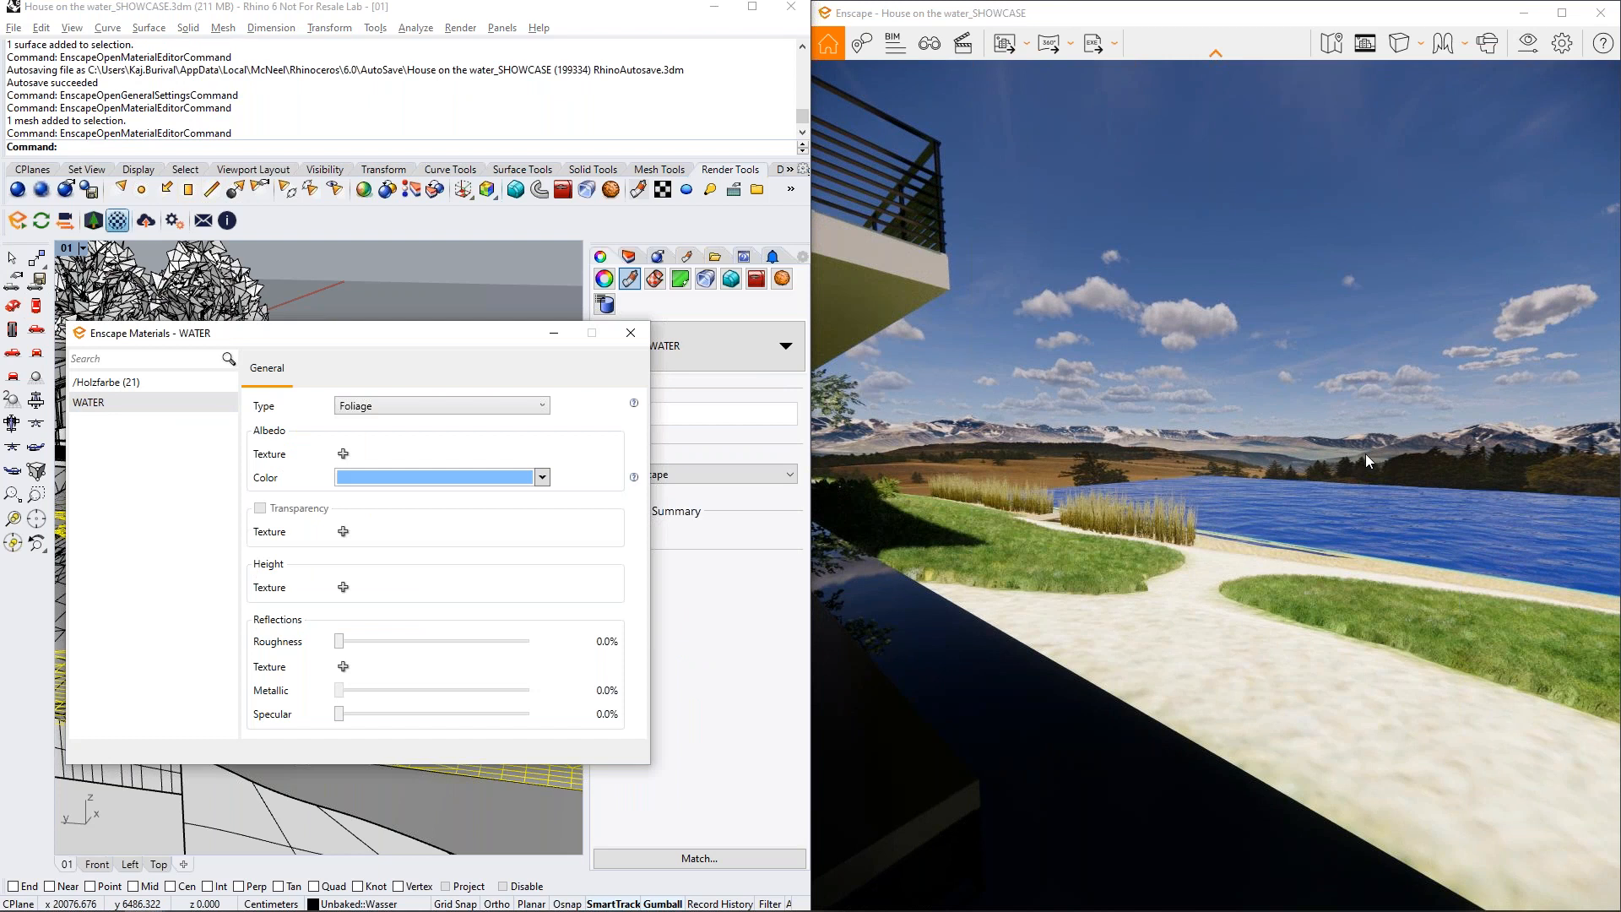
Examine the lake surface in the live render, moving out over the water with the house and shoreline in the background
key(w)
mouse_move(1365, 453)
mouse_down()
mouse_move(1338, 468)
mouse_move(1342, 540)
mouse_move(1266, 473)
mouse_move(1374, 459)
mouse_up()
key(w)
key(w)
shift+right_drag(1374, 459, 1502, 459)
shift+right_drag(1321, 477, 1340, 477)
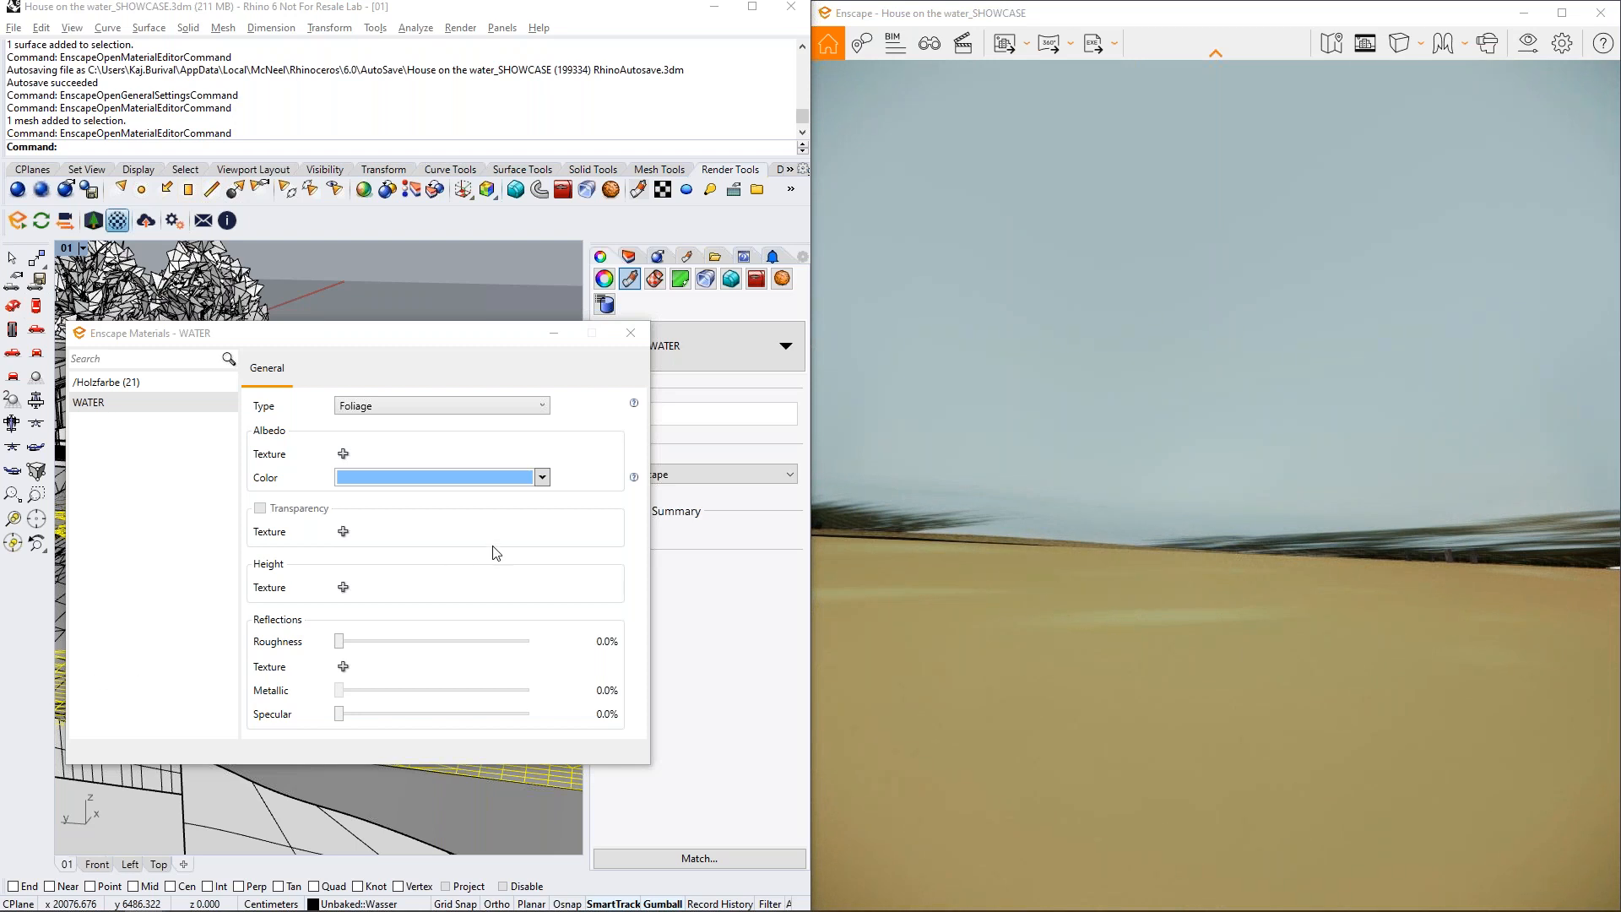
right_drag(1205, 442, 1566, 460)
key(w)
key(s)
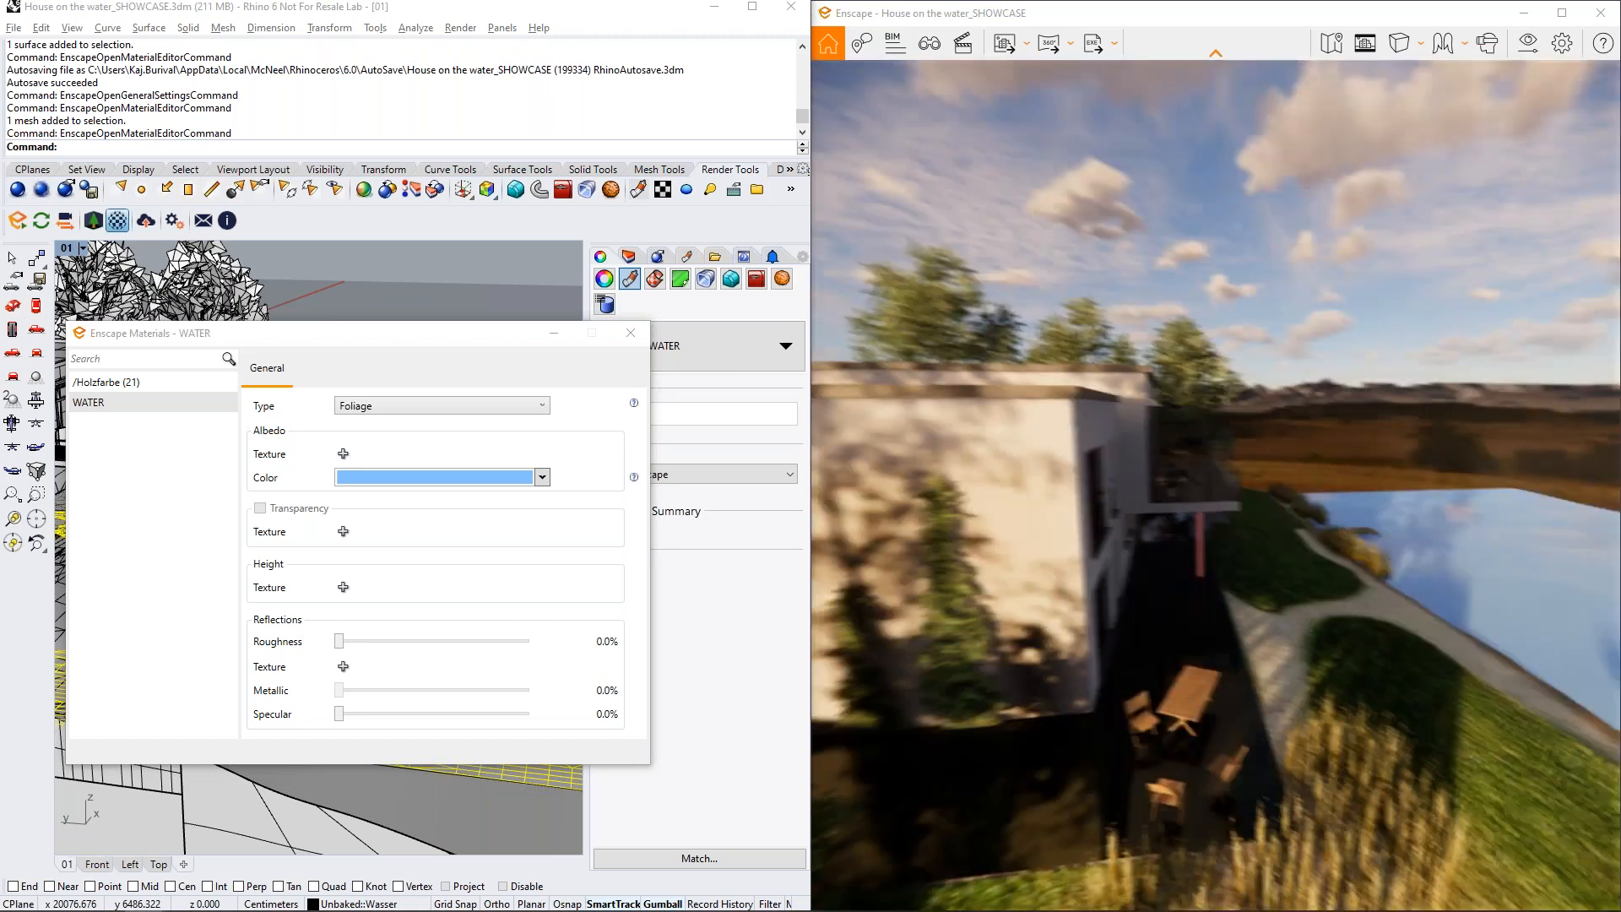
key(w)
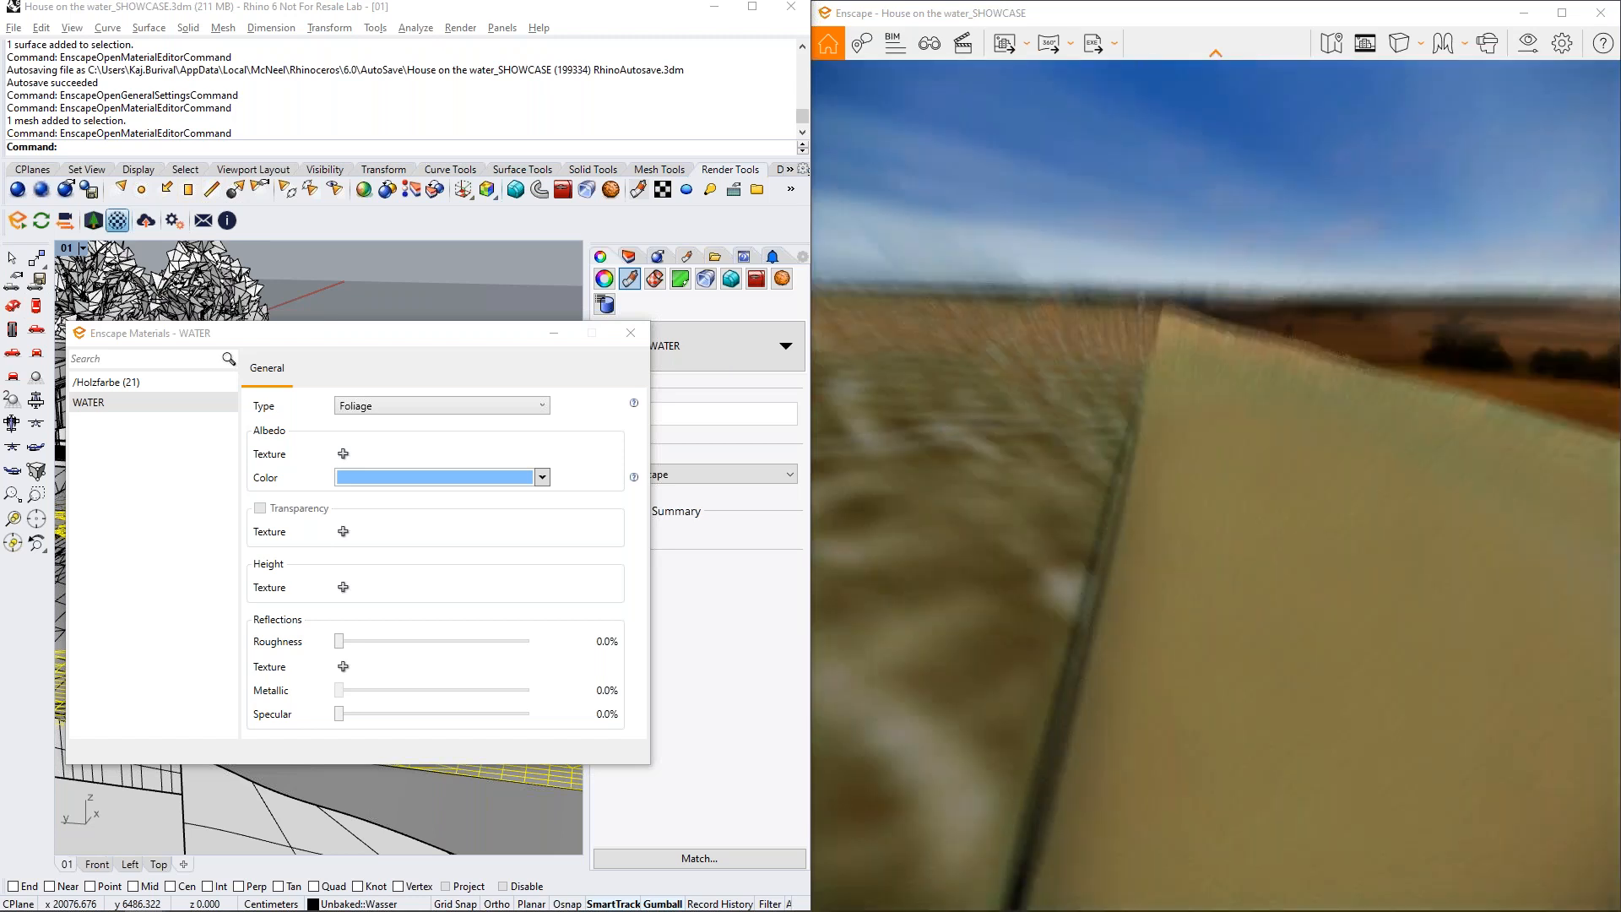
key(s)
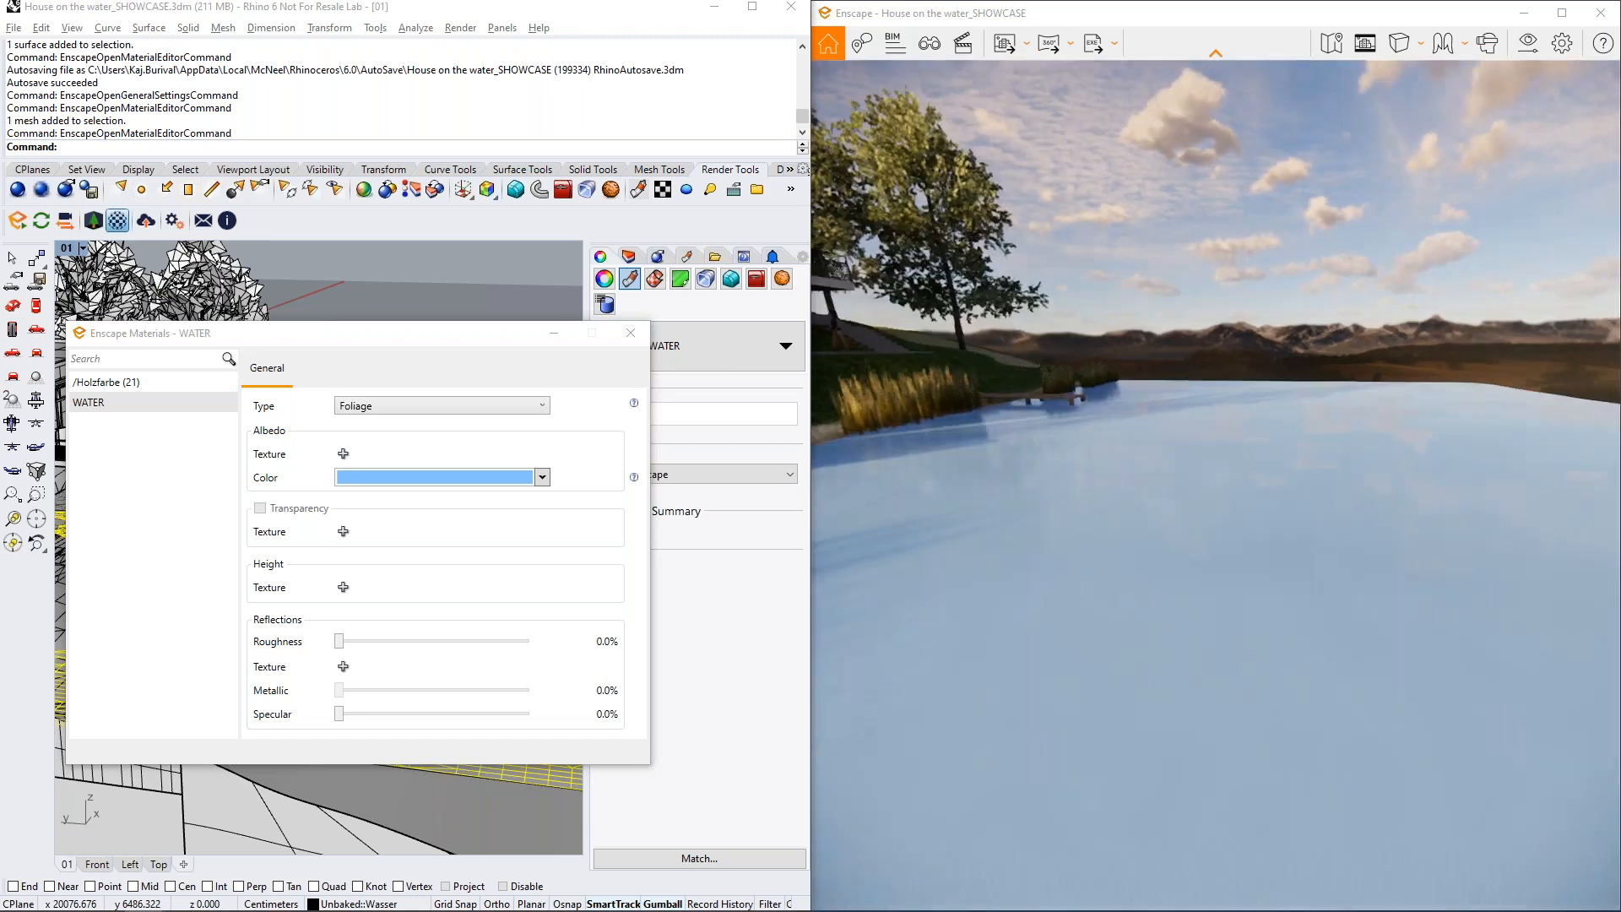
key(q)
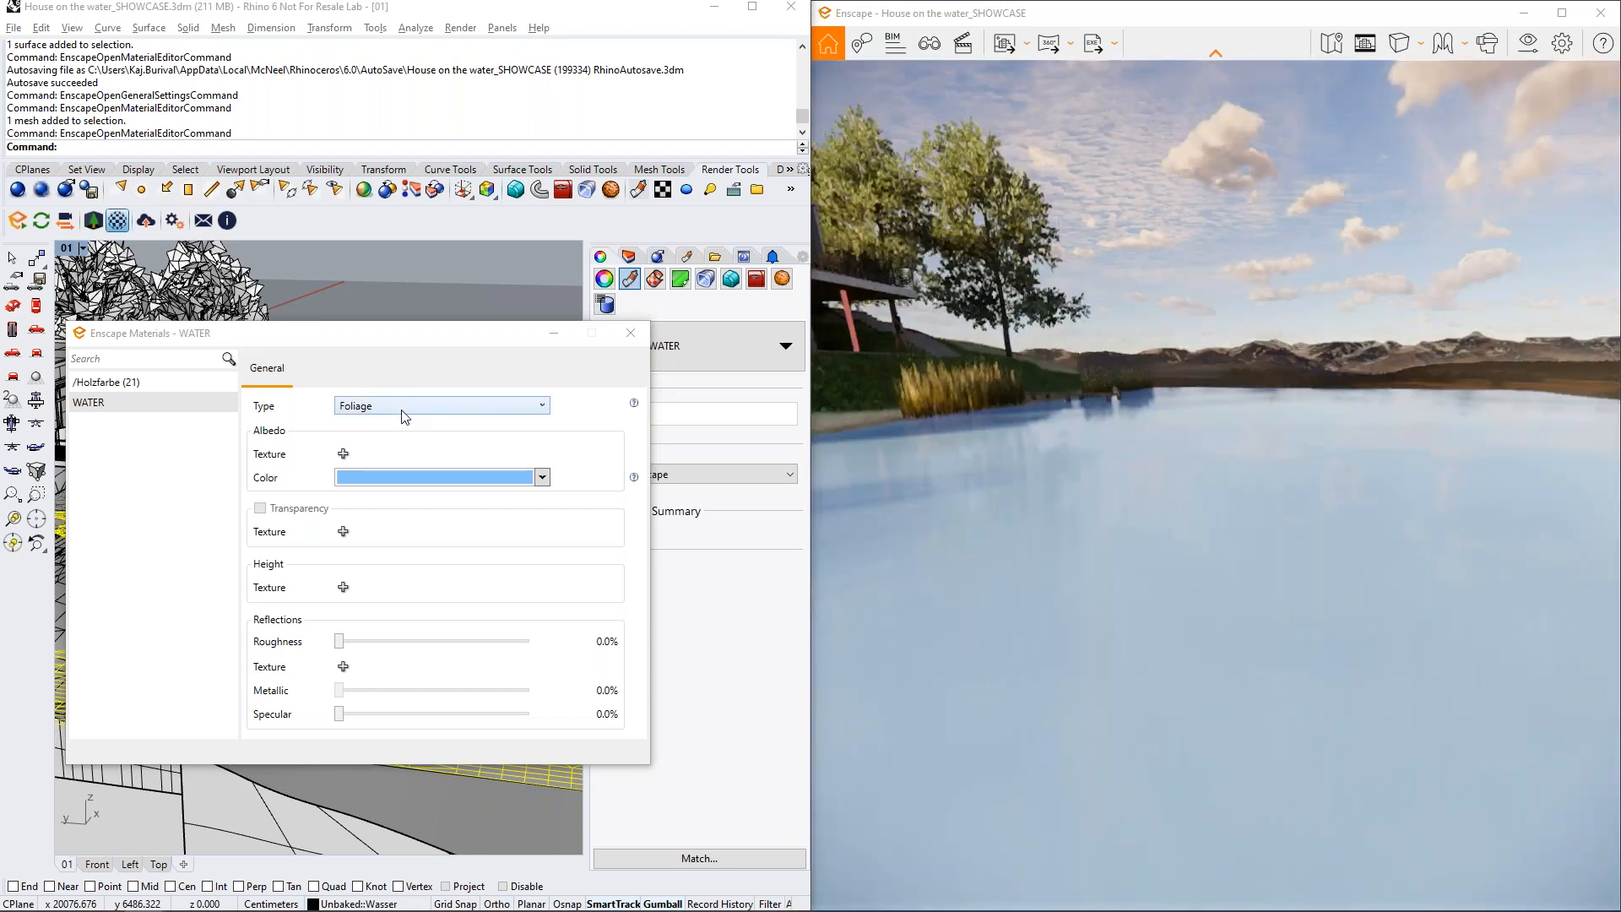
Switch the WATER material to the Clearcoat type and set its roughness to 37.1% with metallic at 100%
click(401, 406)
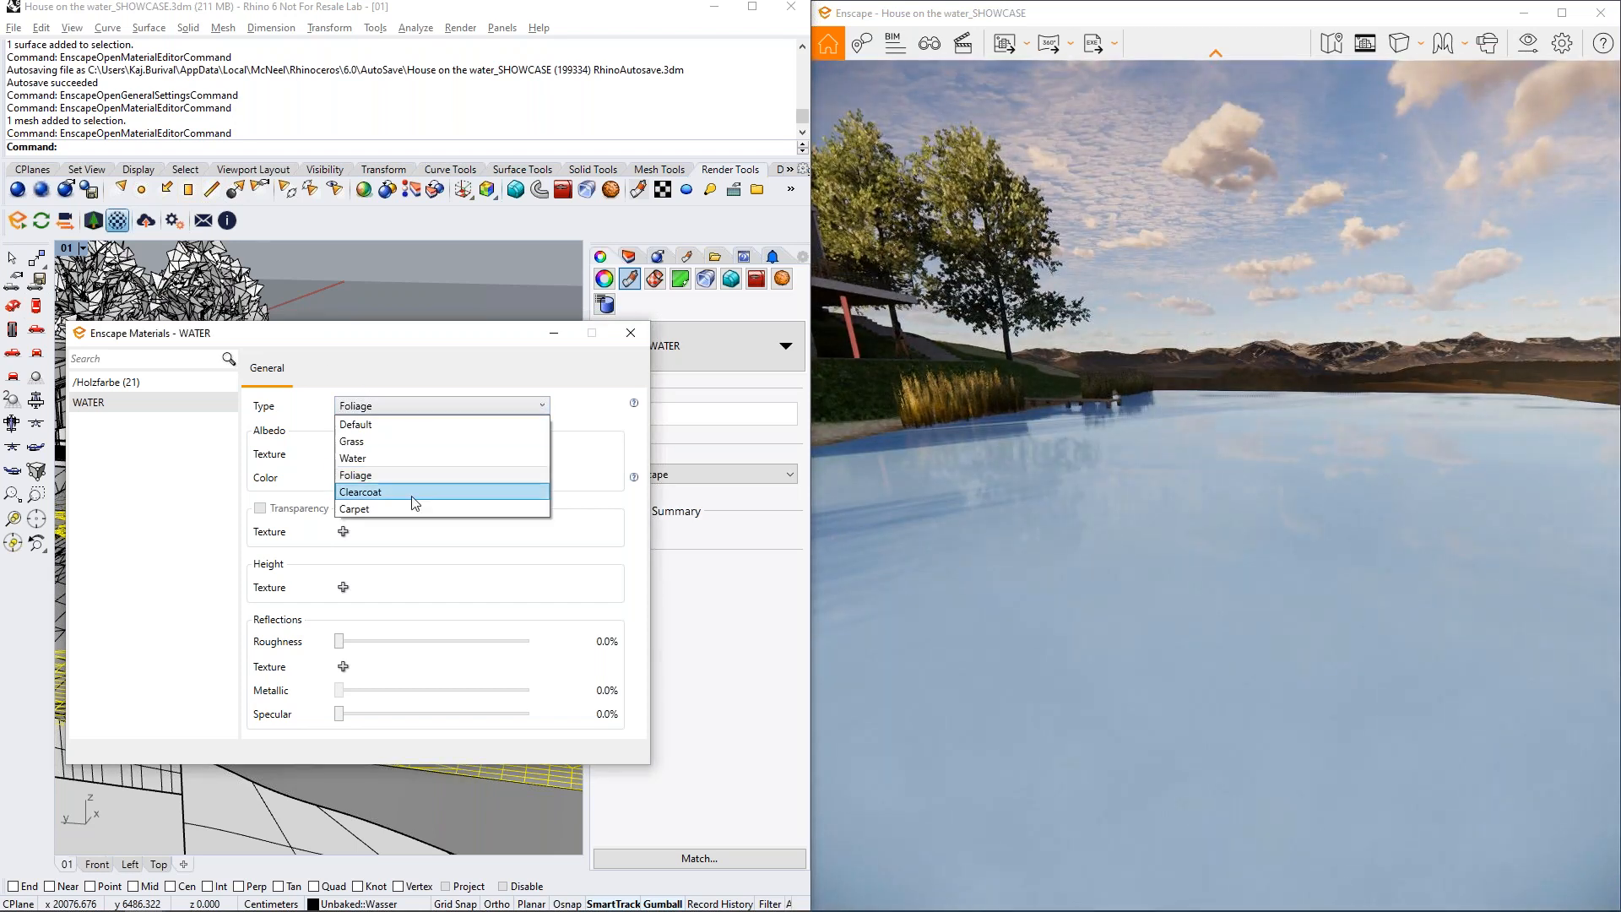
click(422, 493)
drag(979, 545, 844, 528)
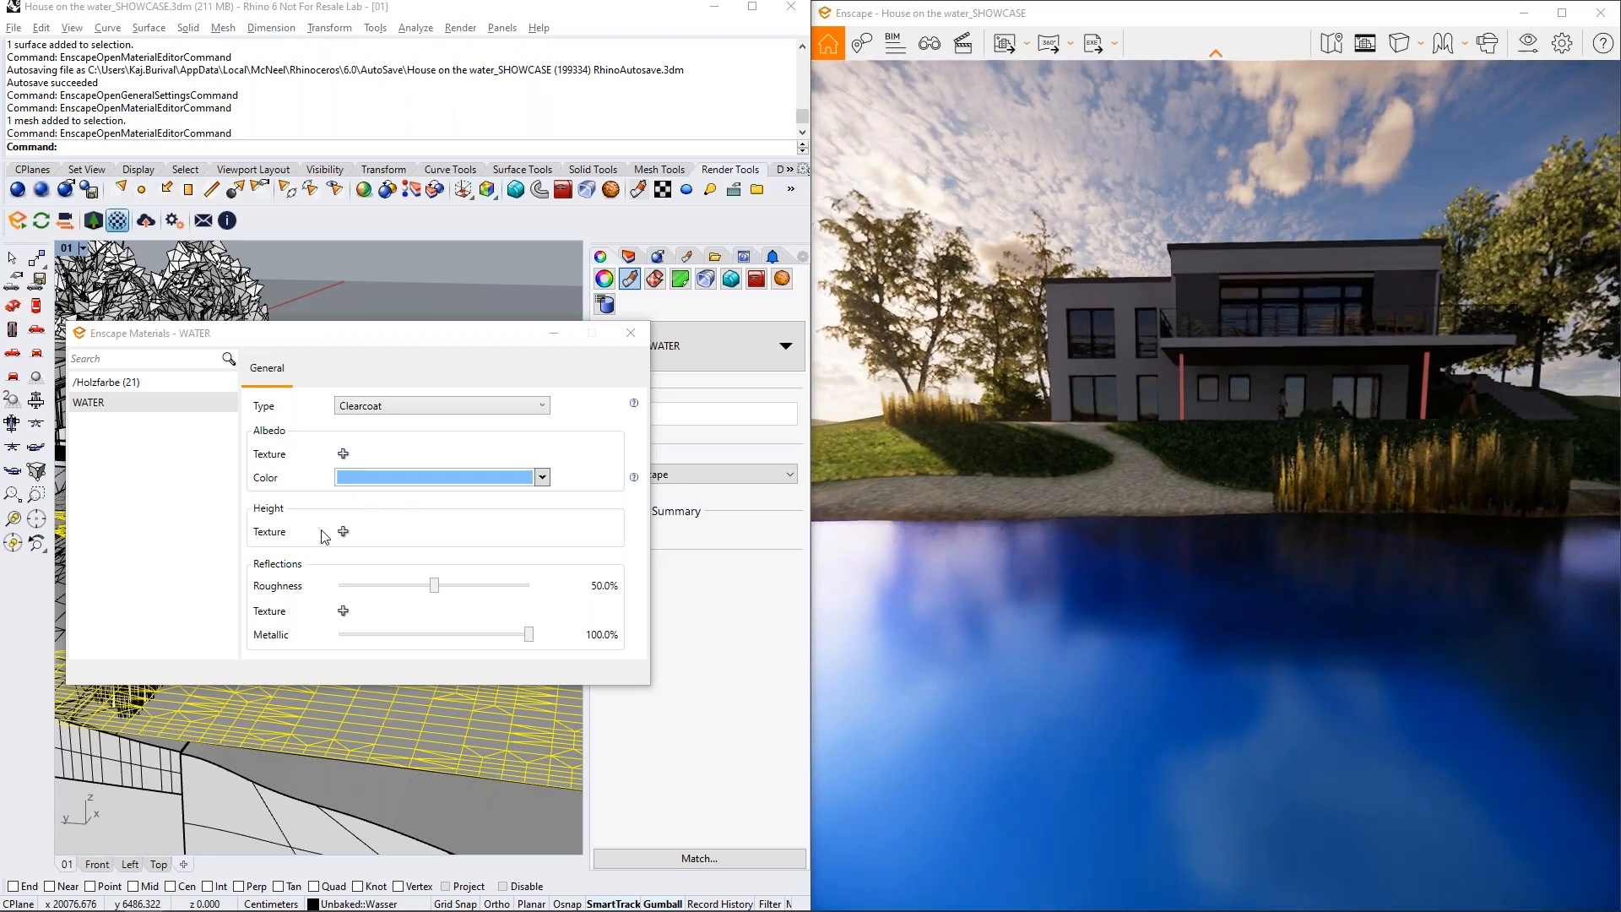
mouse_move(434, 585)
mouse_down()
mouse_move(496, 590)
mouse_move(413, 592)
mouse_up()
drag(529, 633, 677, 628)
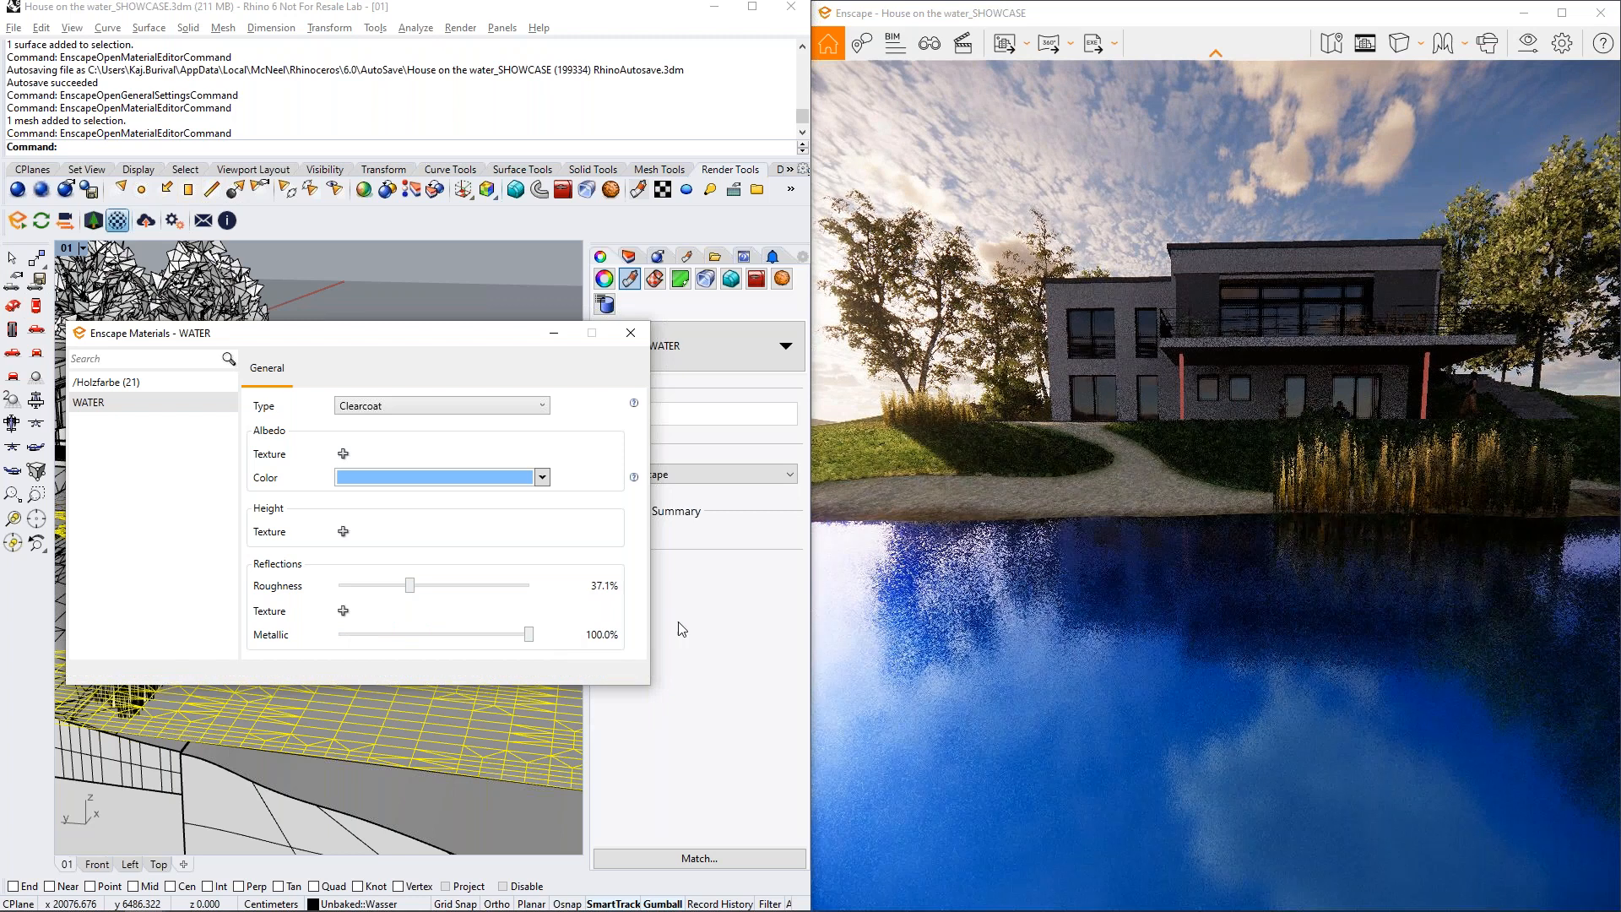
Examine the house's reflection in the lake and try orange as the clearcoat albedo color
click(985, 620)
right_drag(985, 621, 1089, 604)
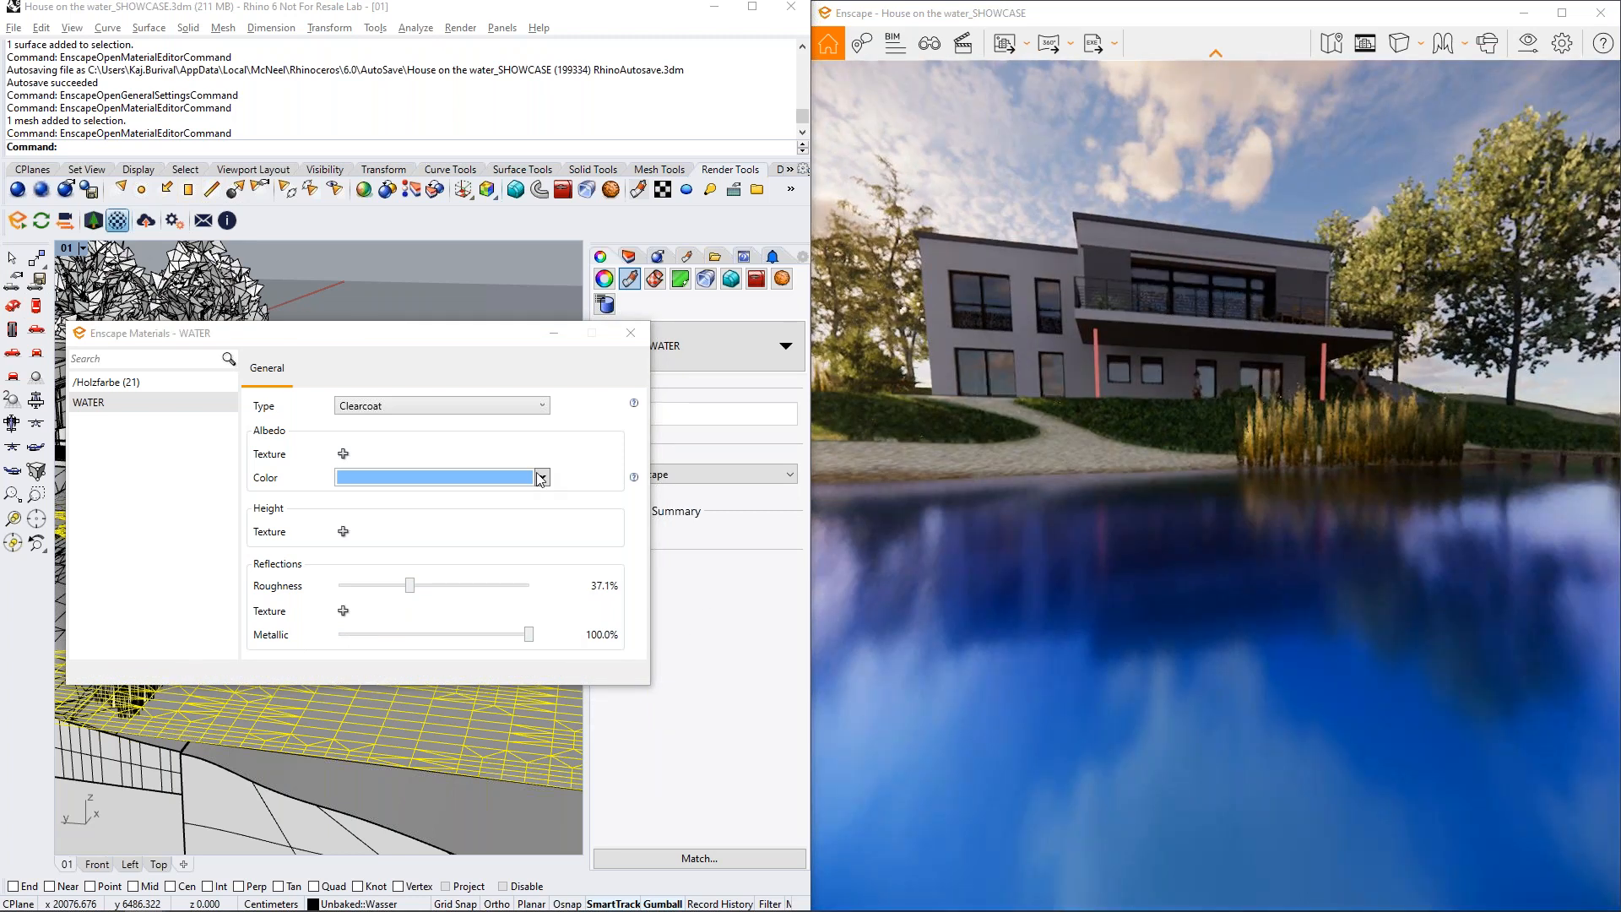
click(543, 479)
right_drag(1045, 465, 908, 397)
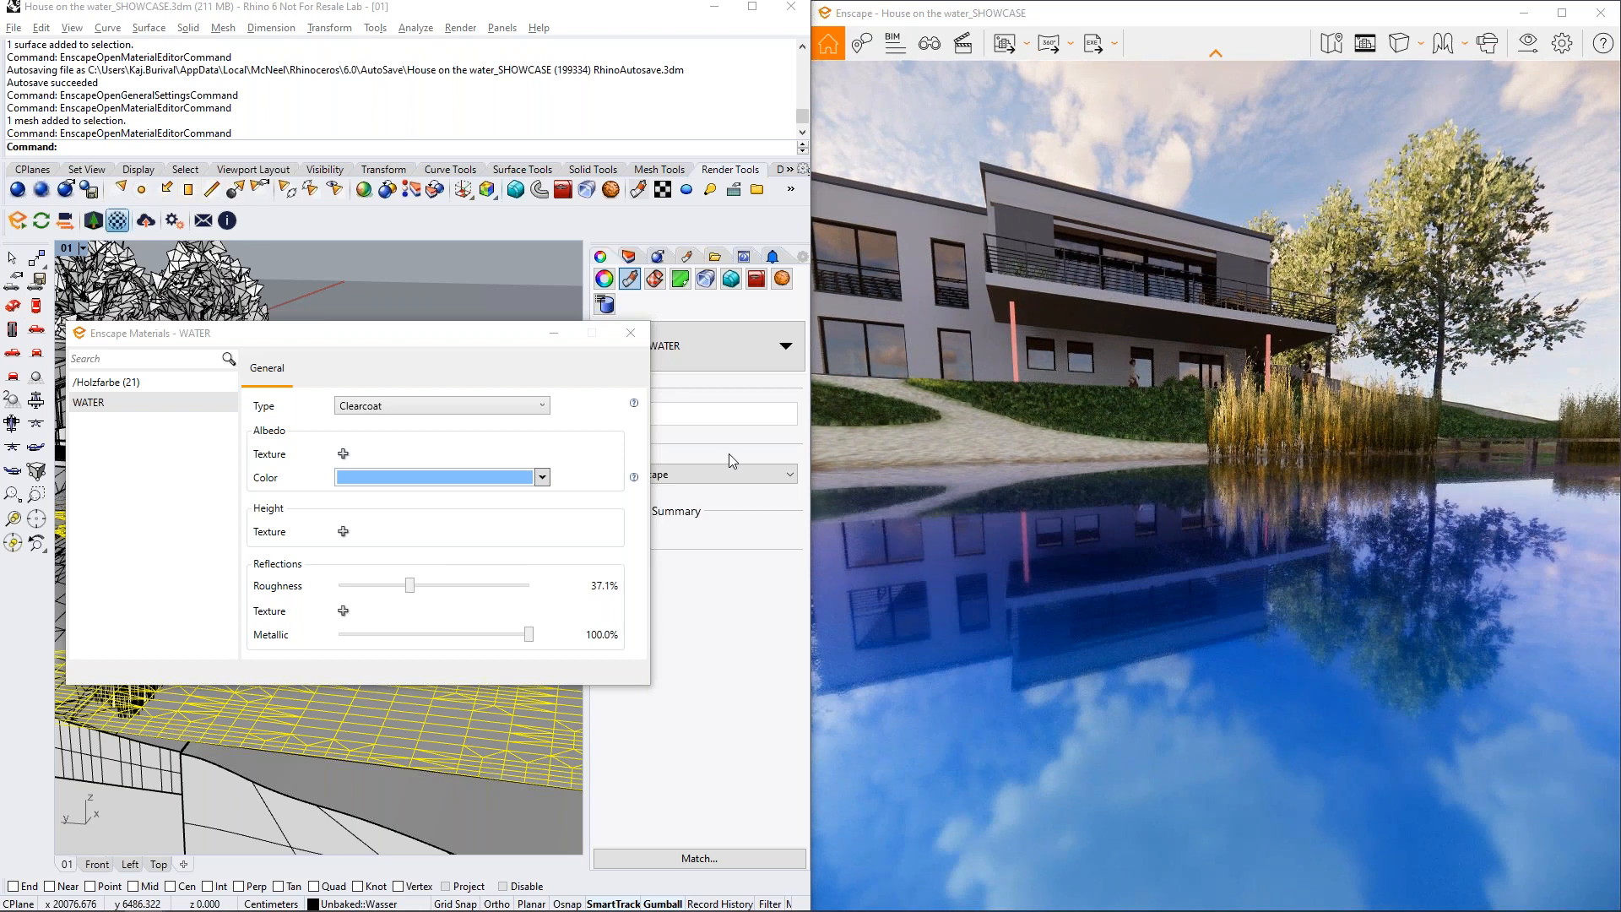
click(543, 477)
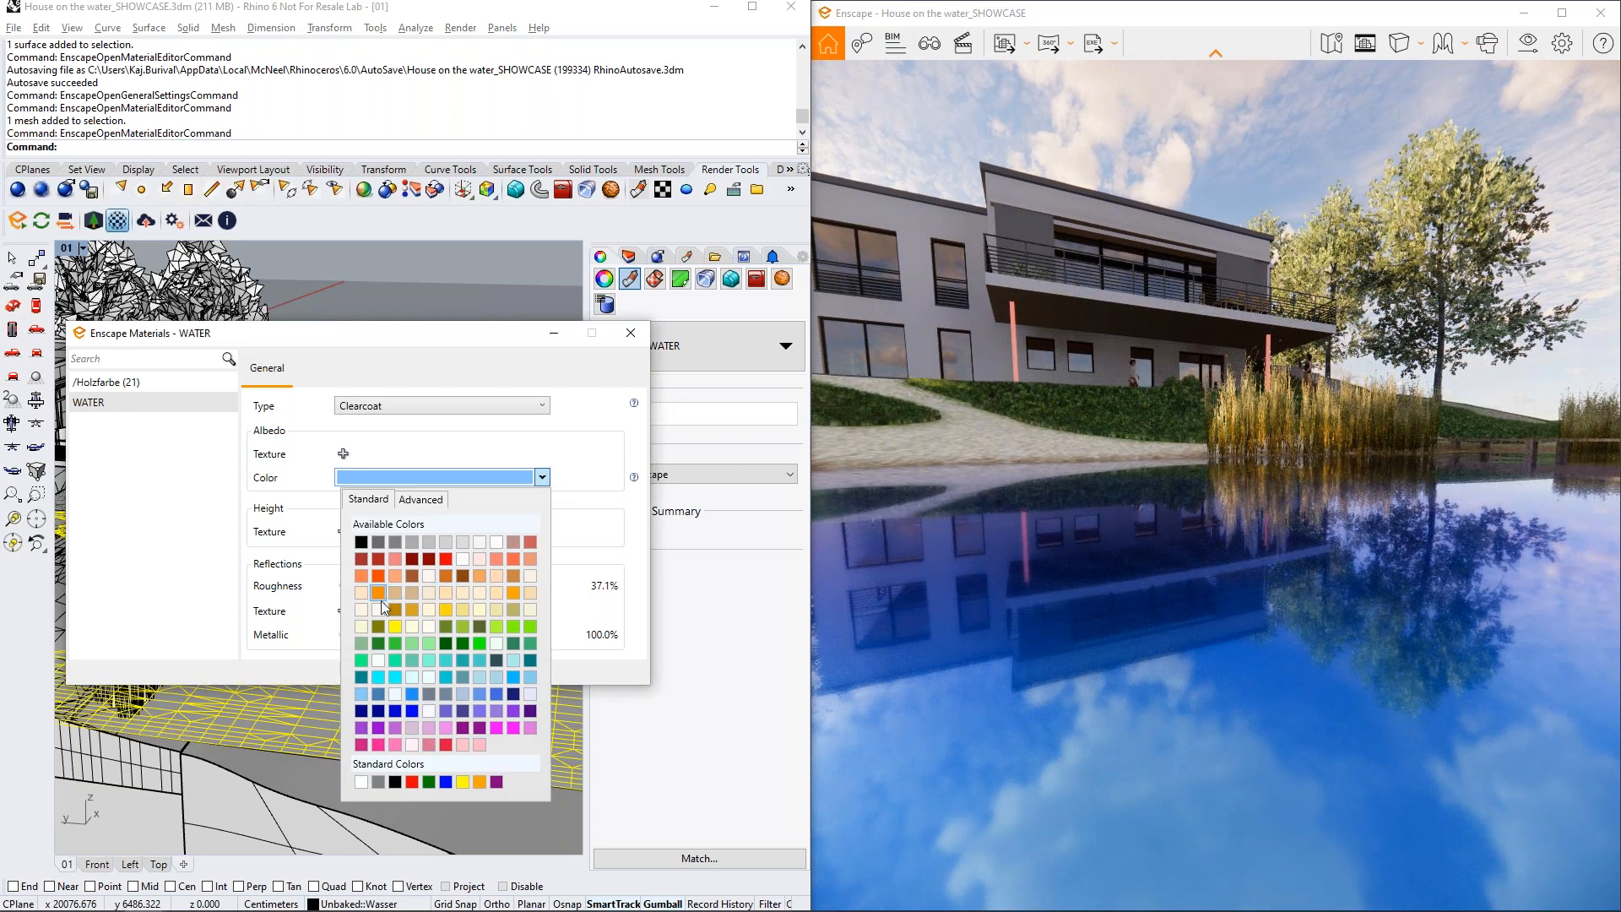
click(377, 593)
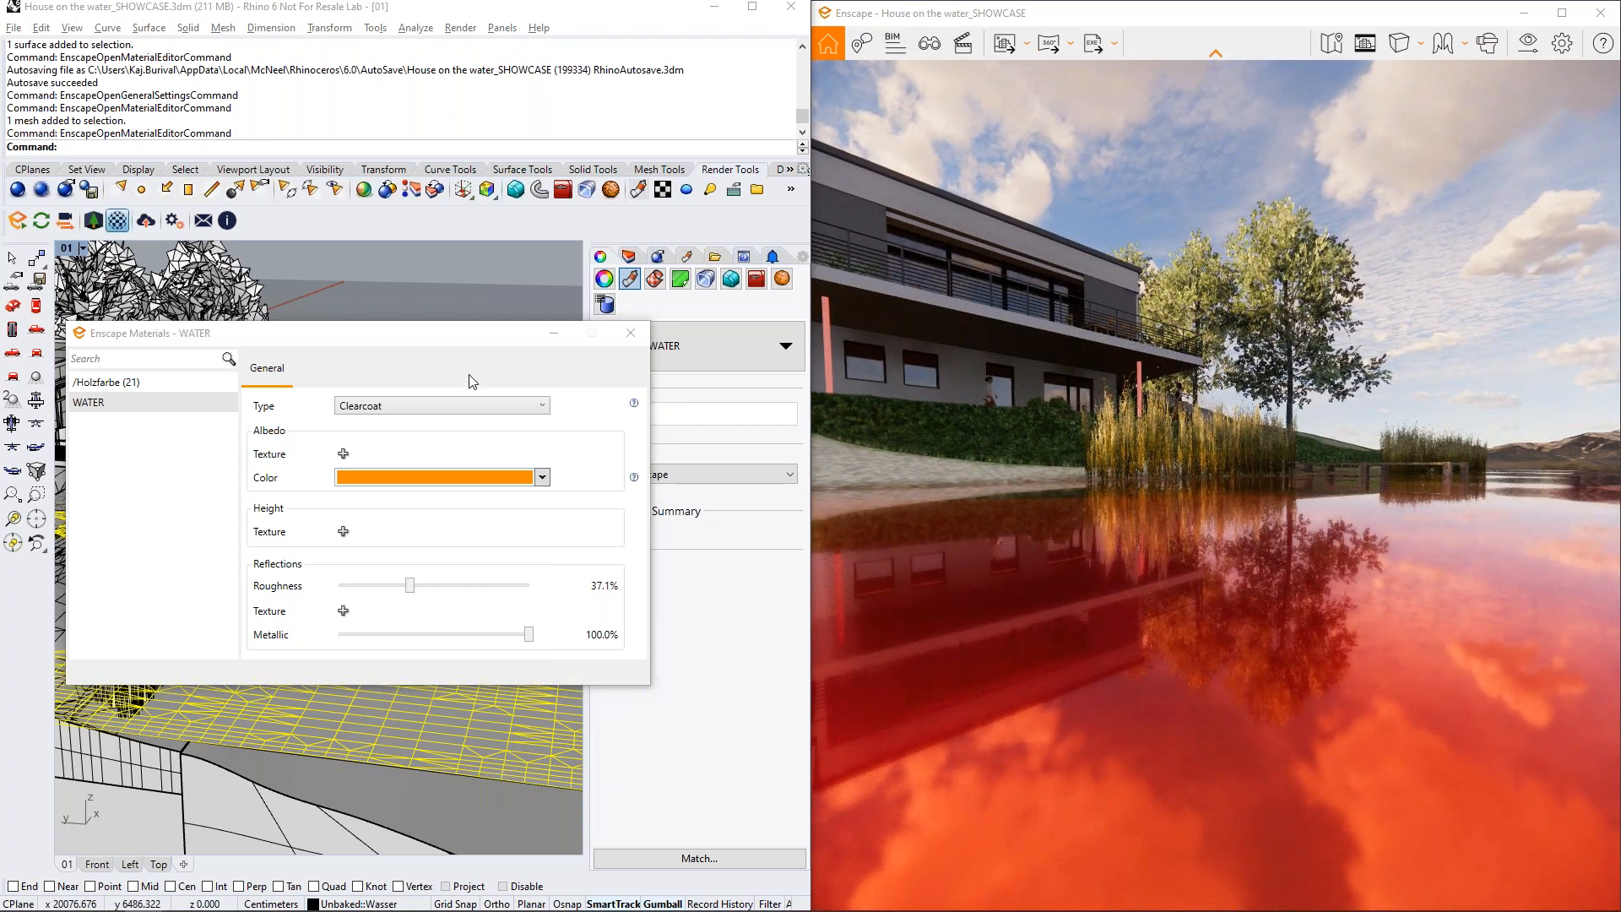
Change the WATER material's type to Carpet and inspect its fibers in the render from far and near
click(456, 406)
click(436, 503)
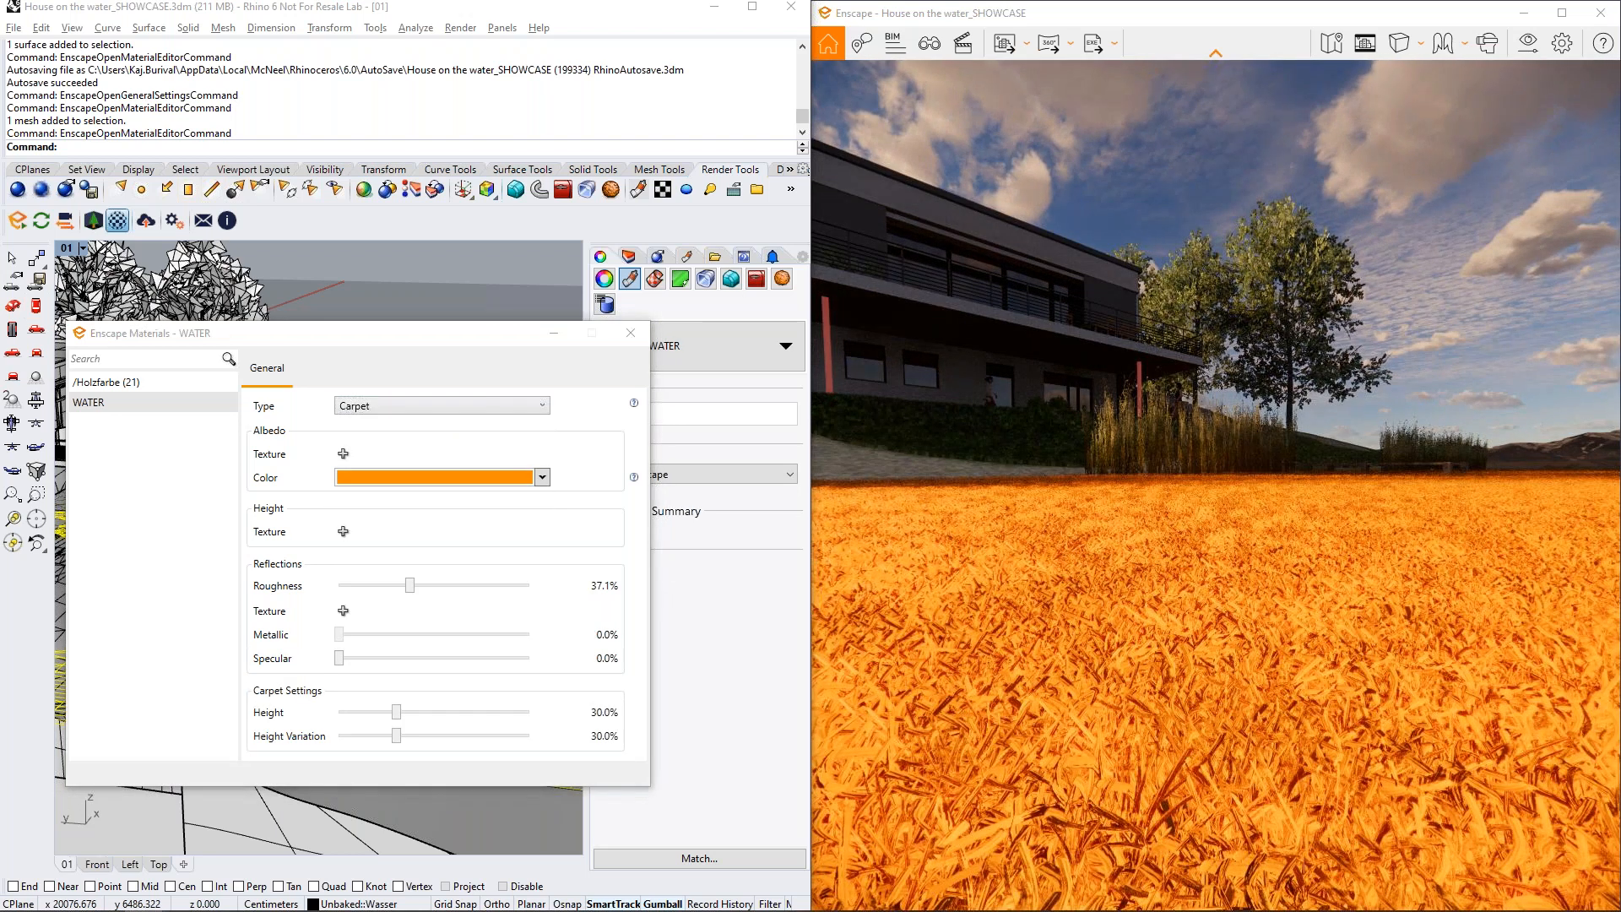
key(w)
key(s)
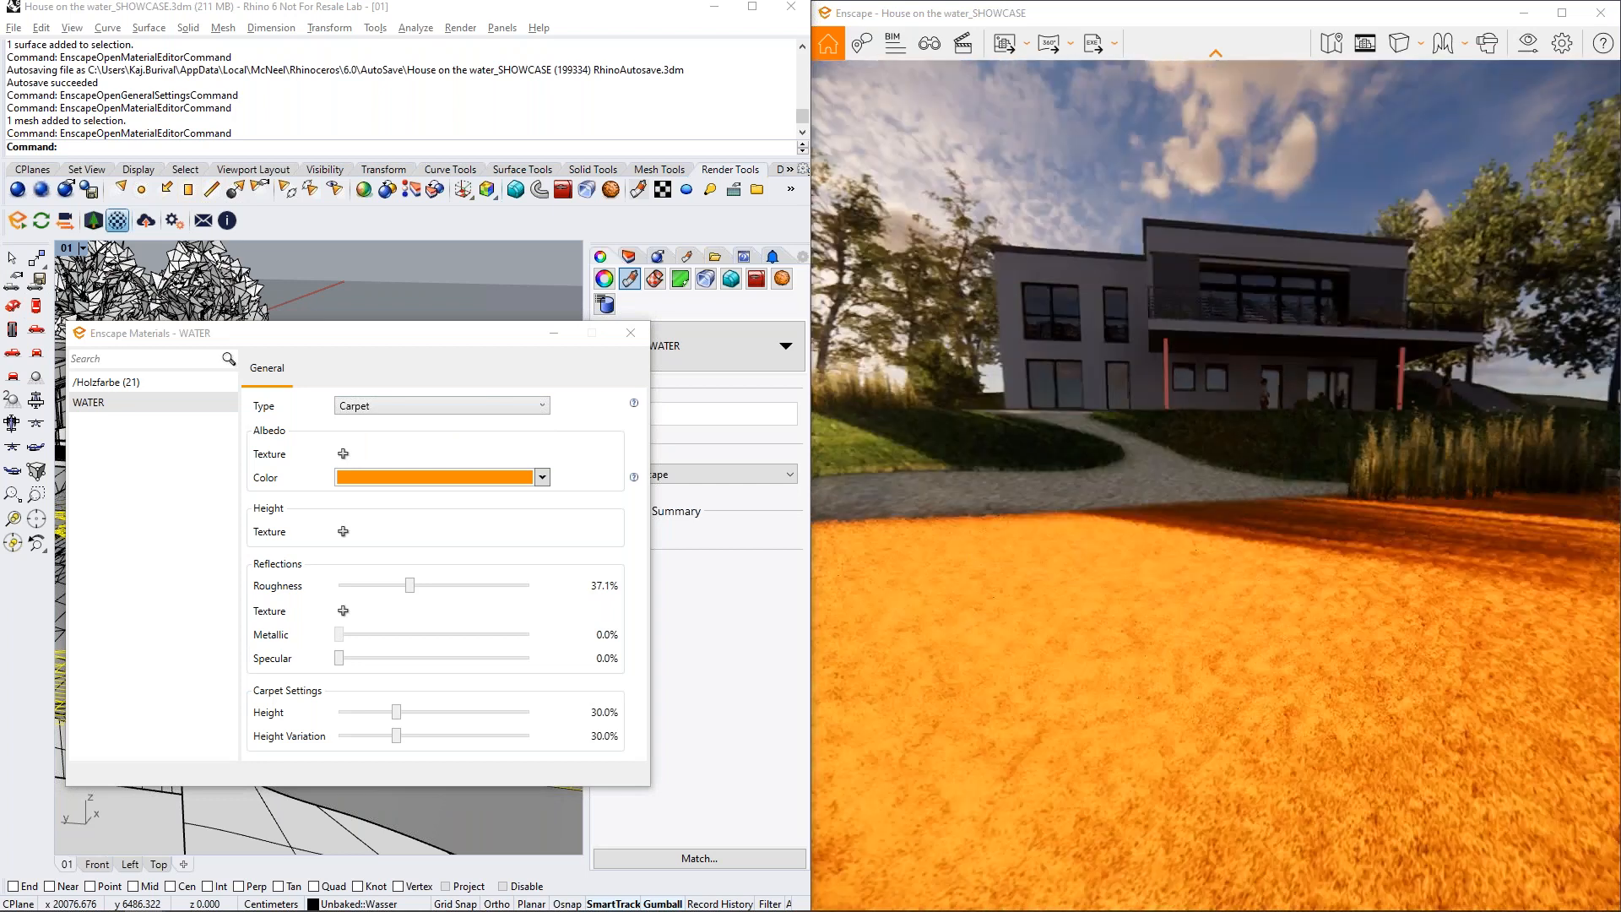
key(q)
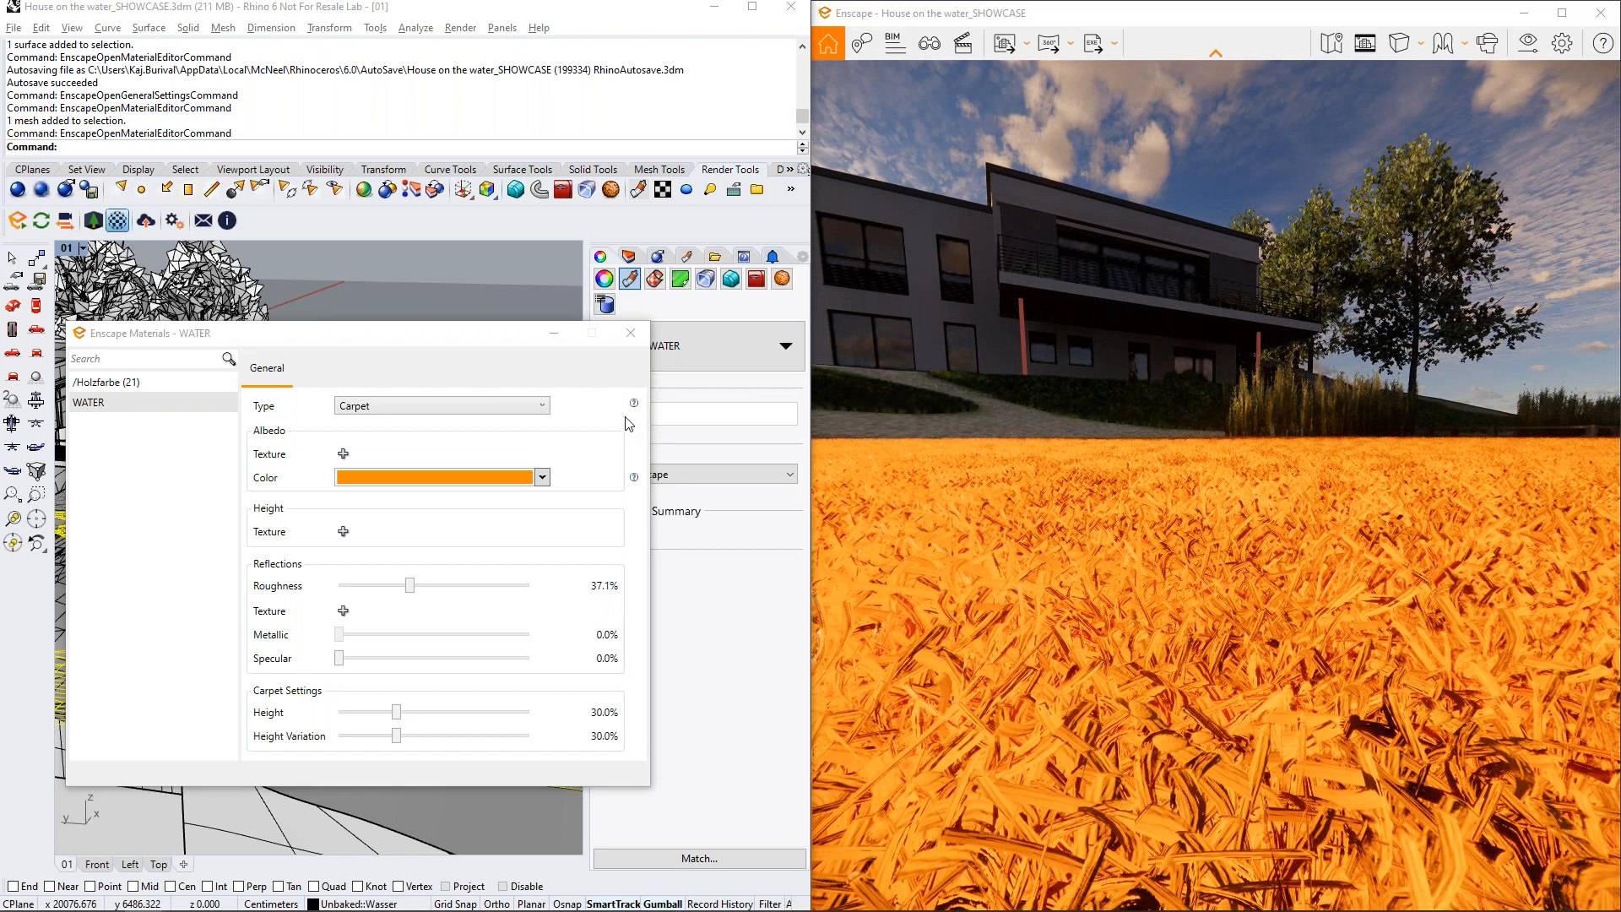
Try green as the carpet's albedo color and view the fibers up close
click(542, 477)
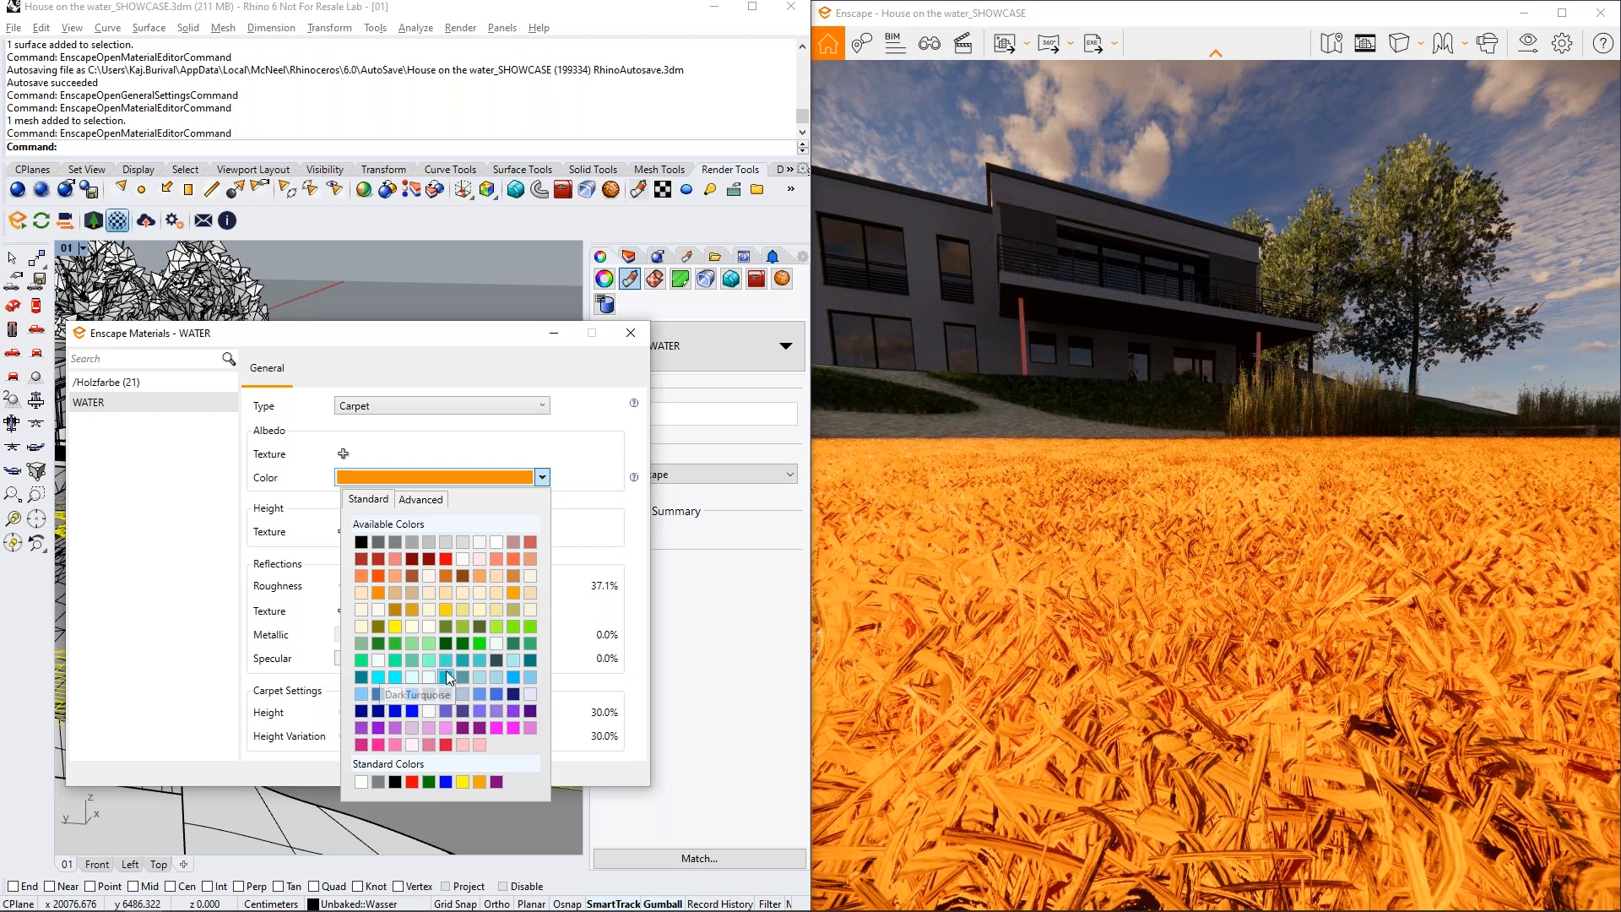
click(391, 660)
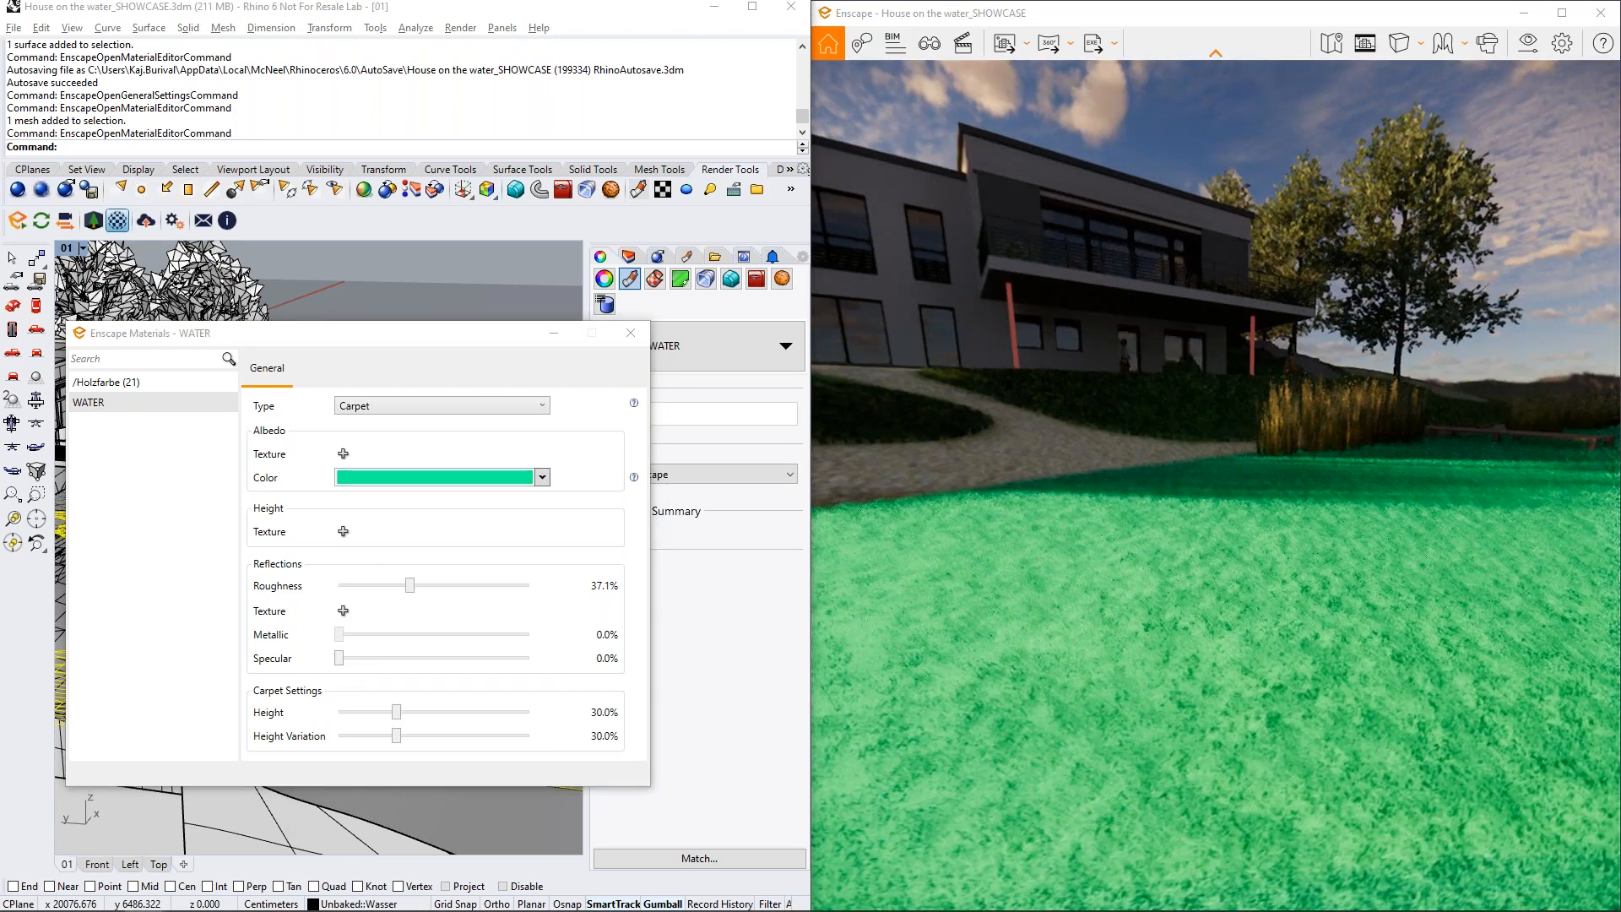
key(w)
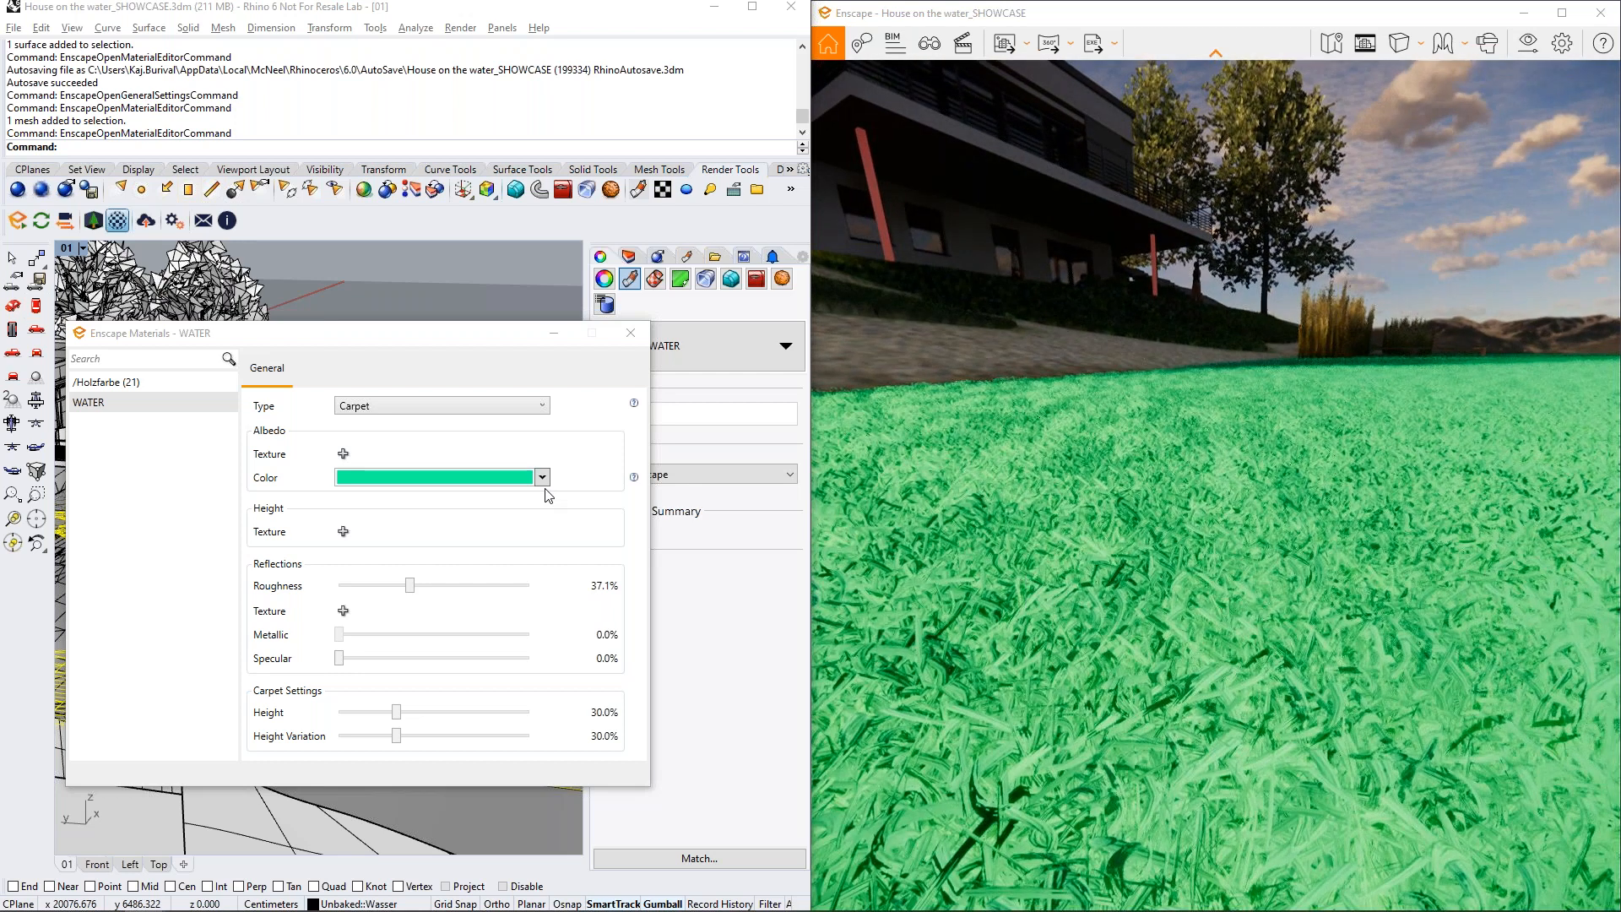
click(542, 476)
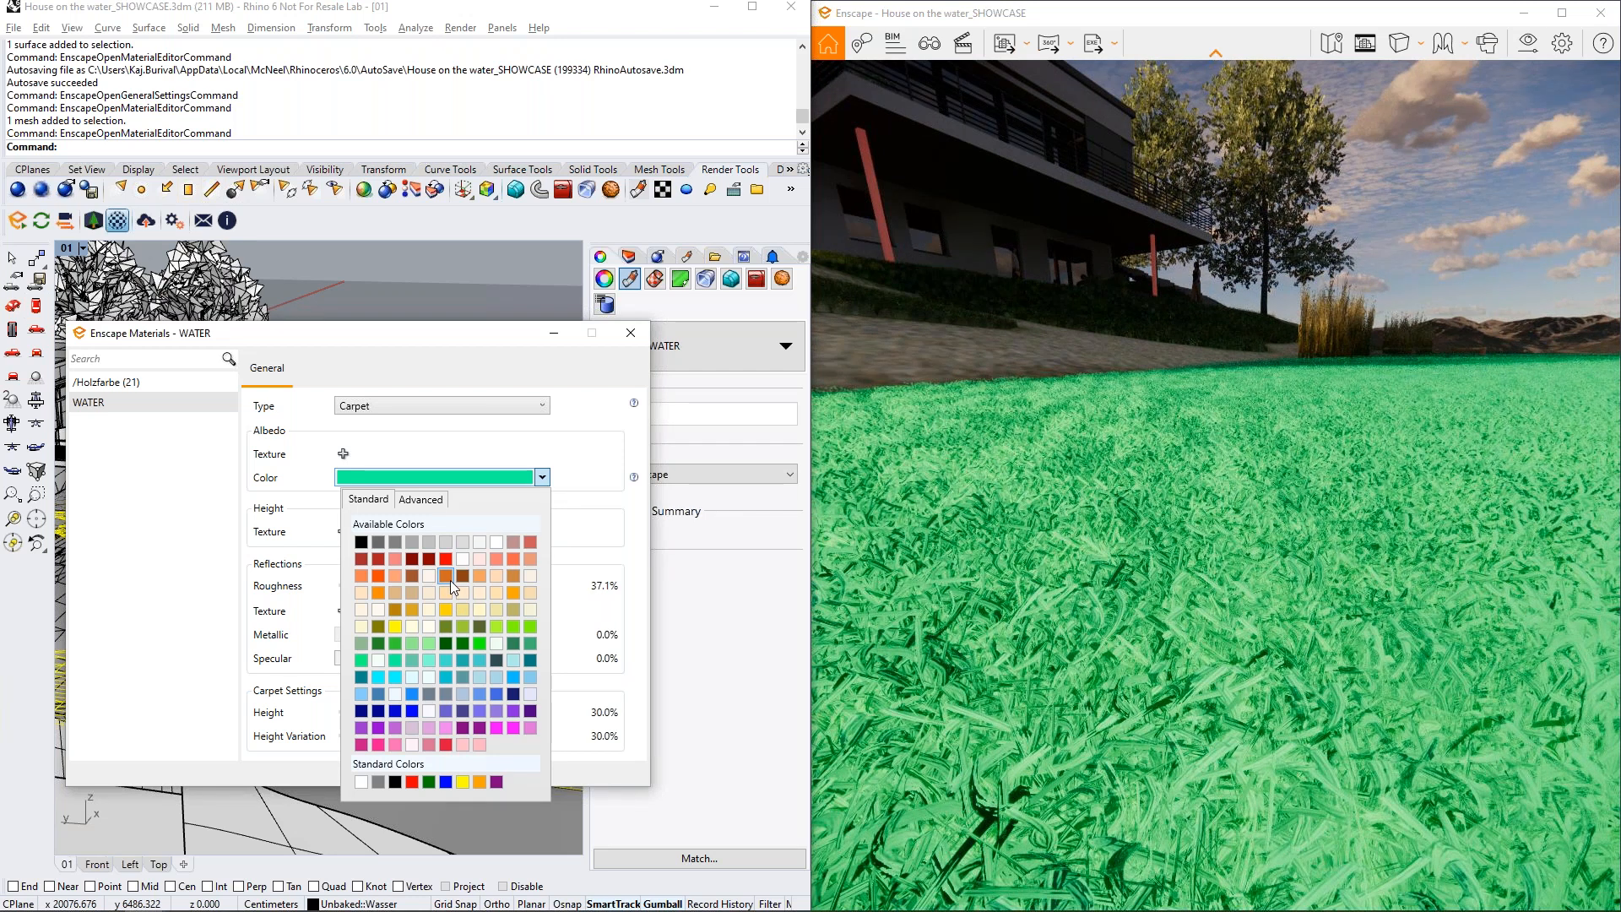
click(405, 450)
Load Logo_black.jpg as the carpet's albedo texture and view the pattern across the lake surface
click(342, 453)
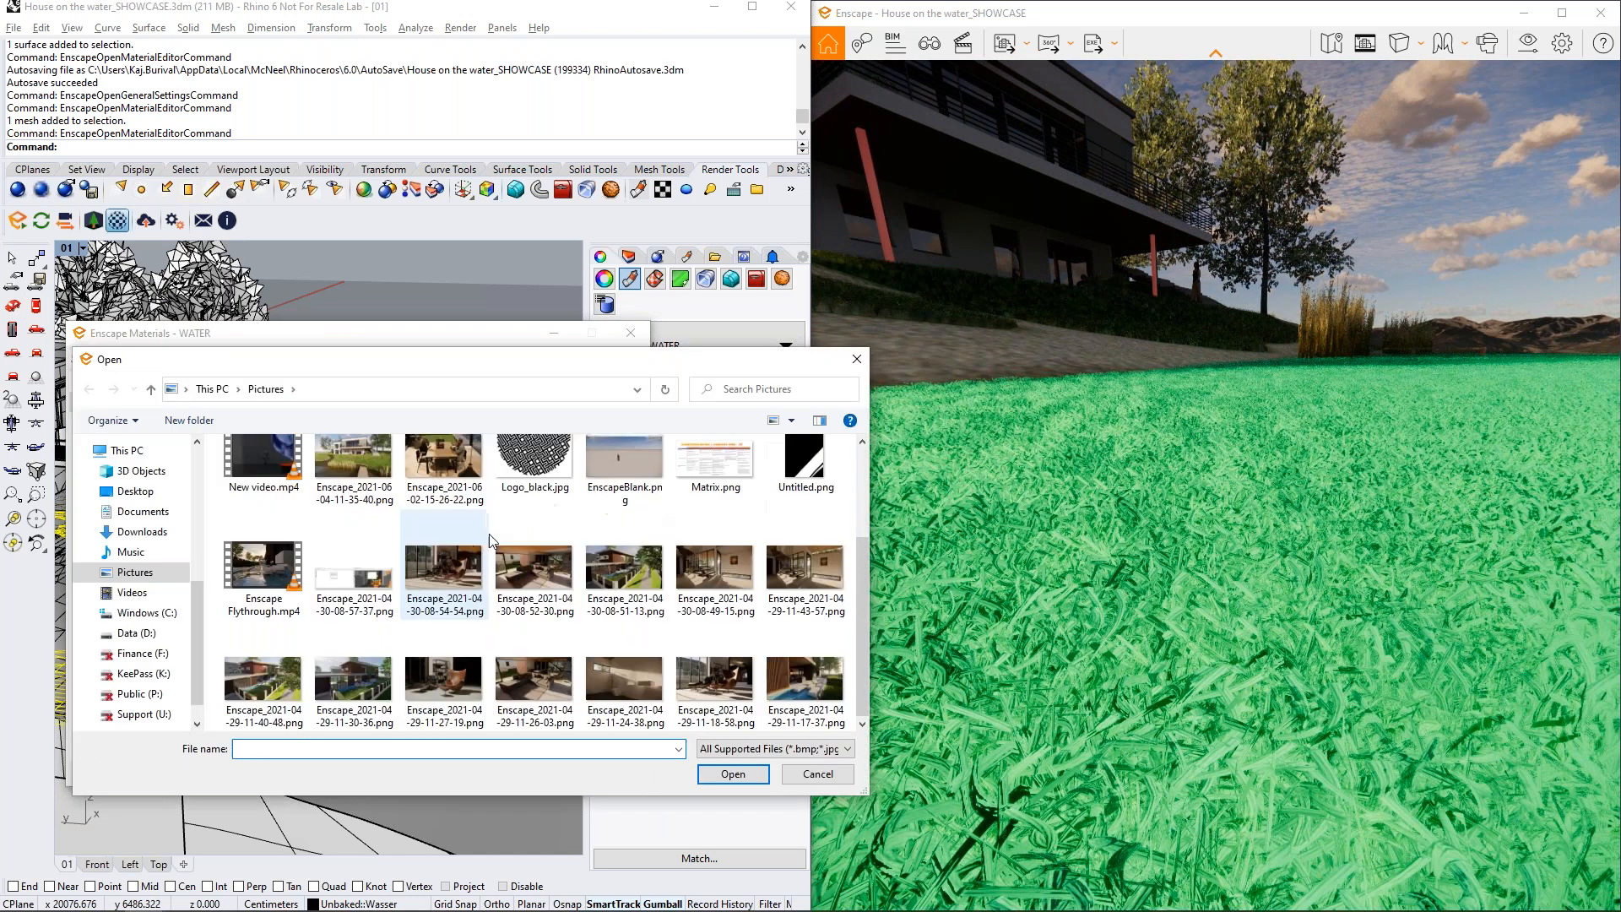
double_click(552, 476)
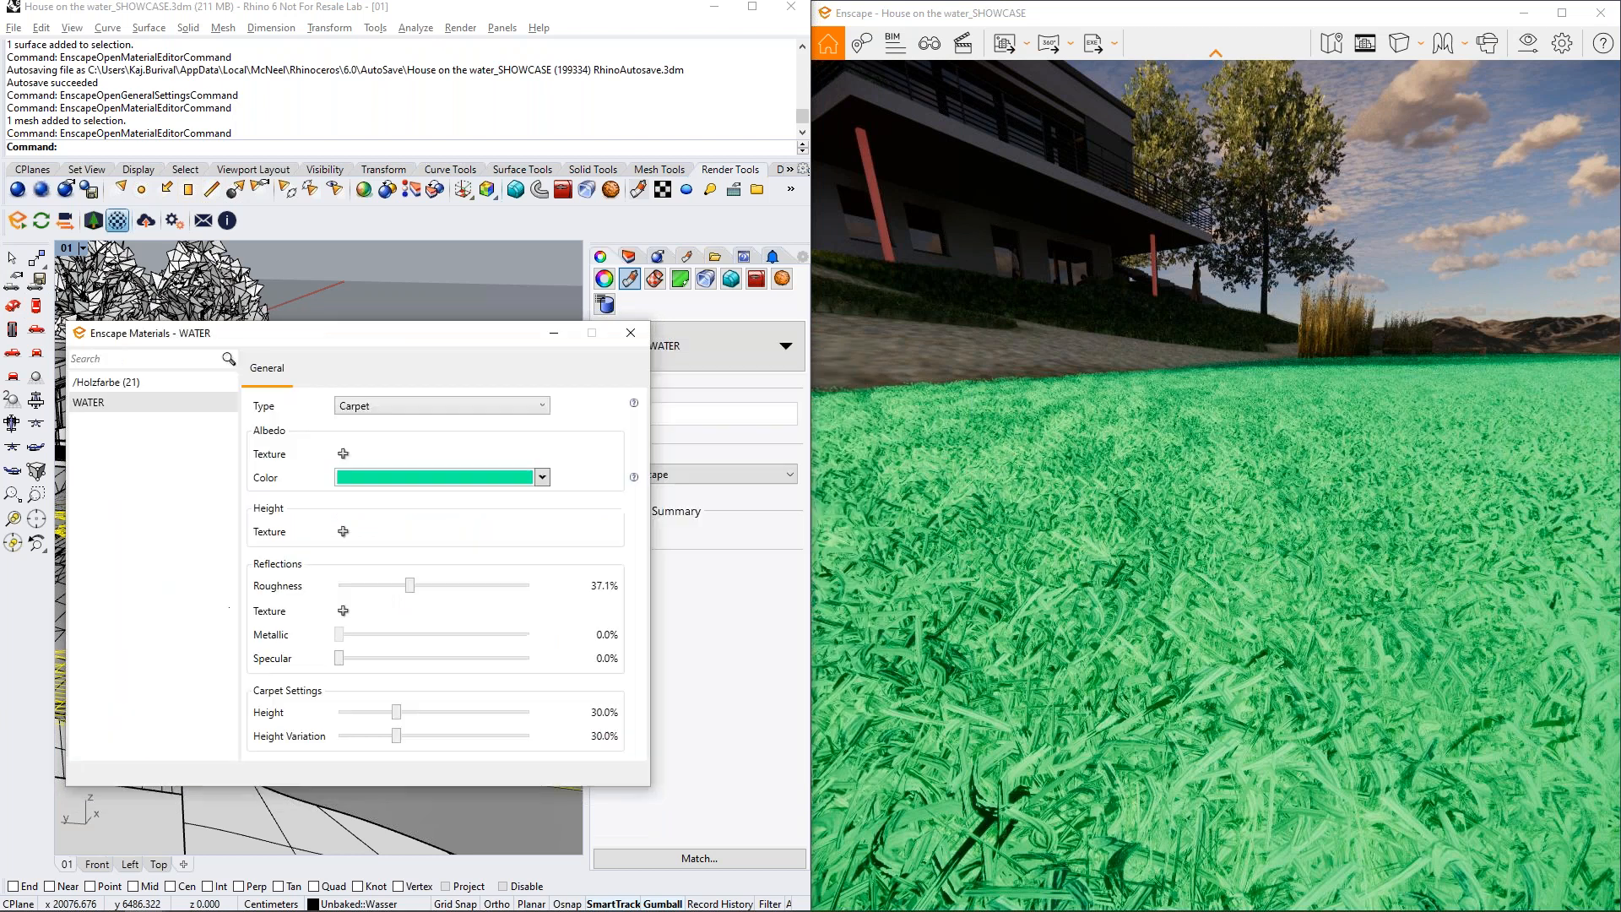
drag(1126, 512, 1283, 566)
right_drag(1283, 566, 1266, 599)
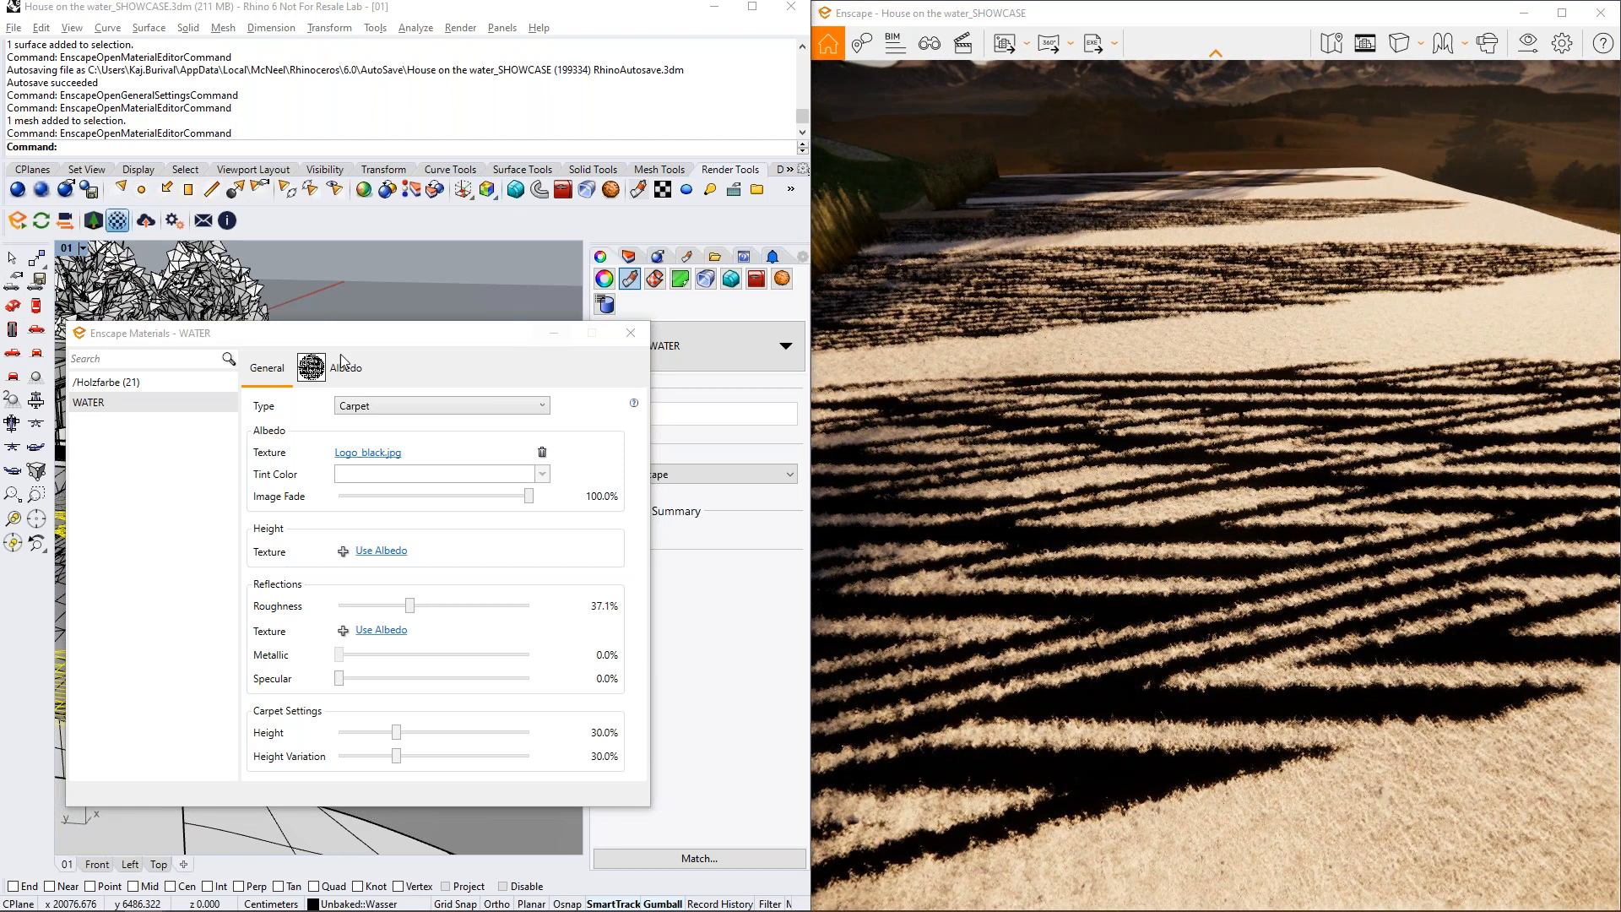
Enable explicit texture transformation for the carpet's Logo_black.jpg albedo texture and try a width of 10
click(312, 367)
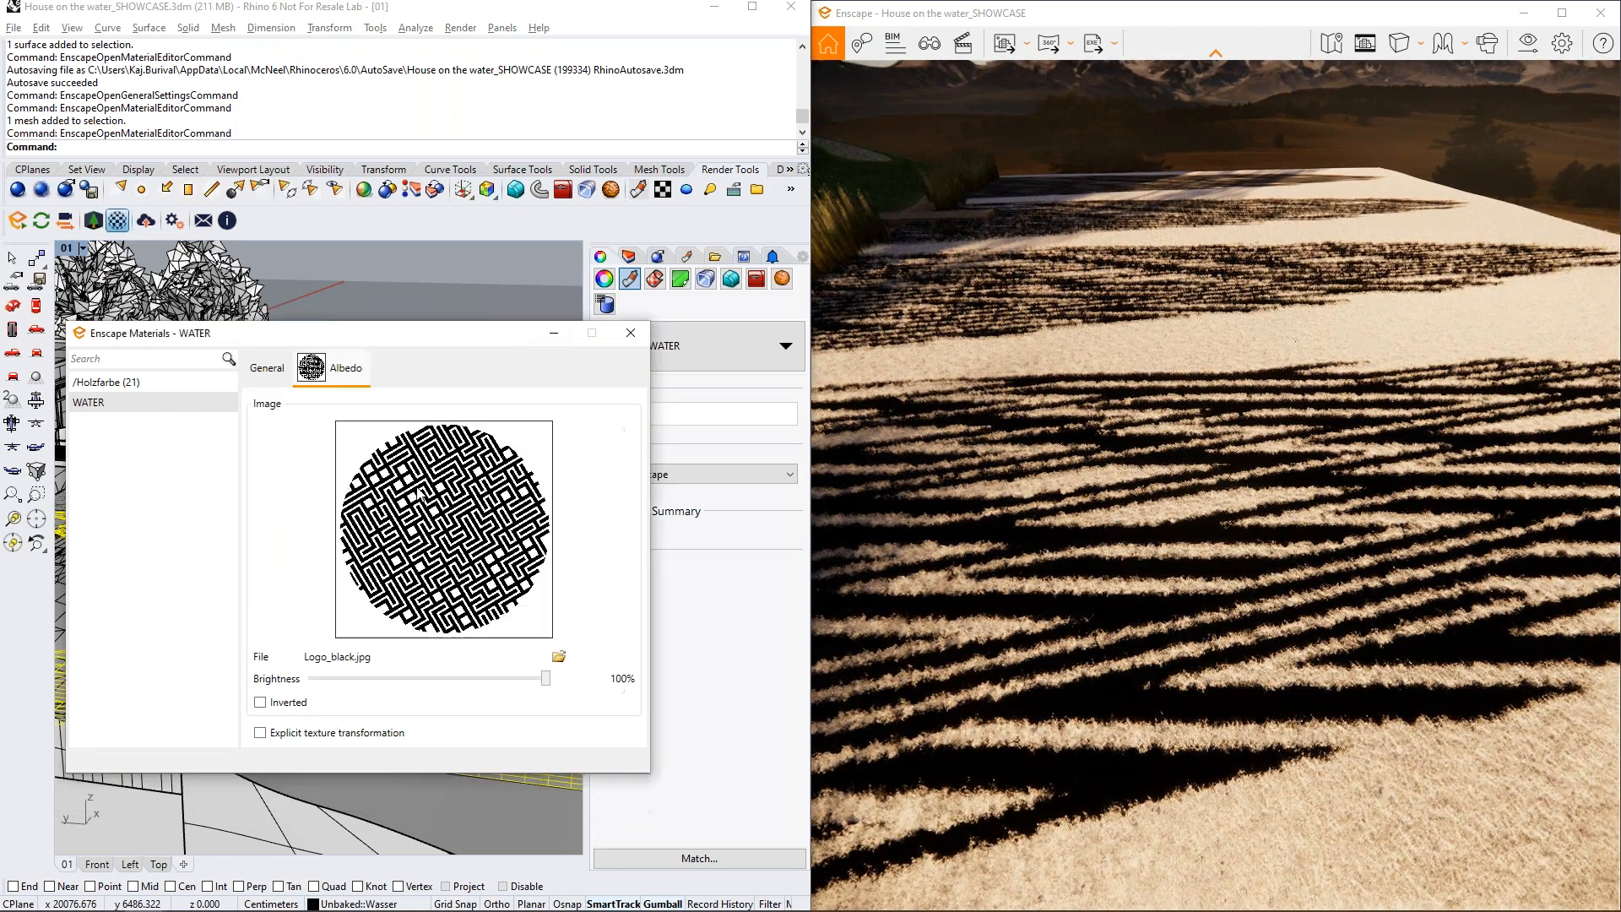
click(260, 733)
click(350, 754)
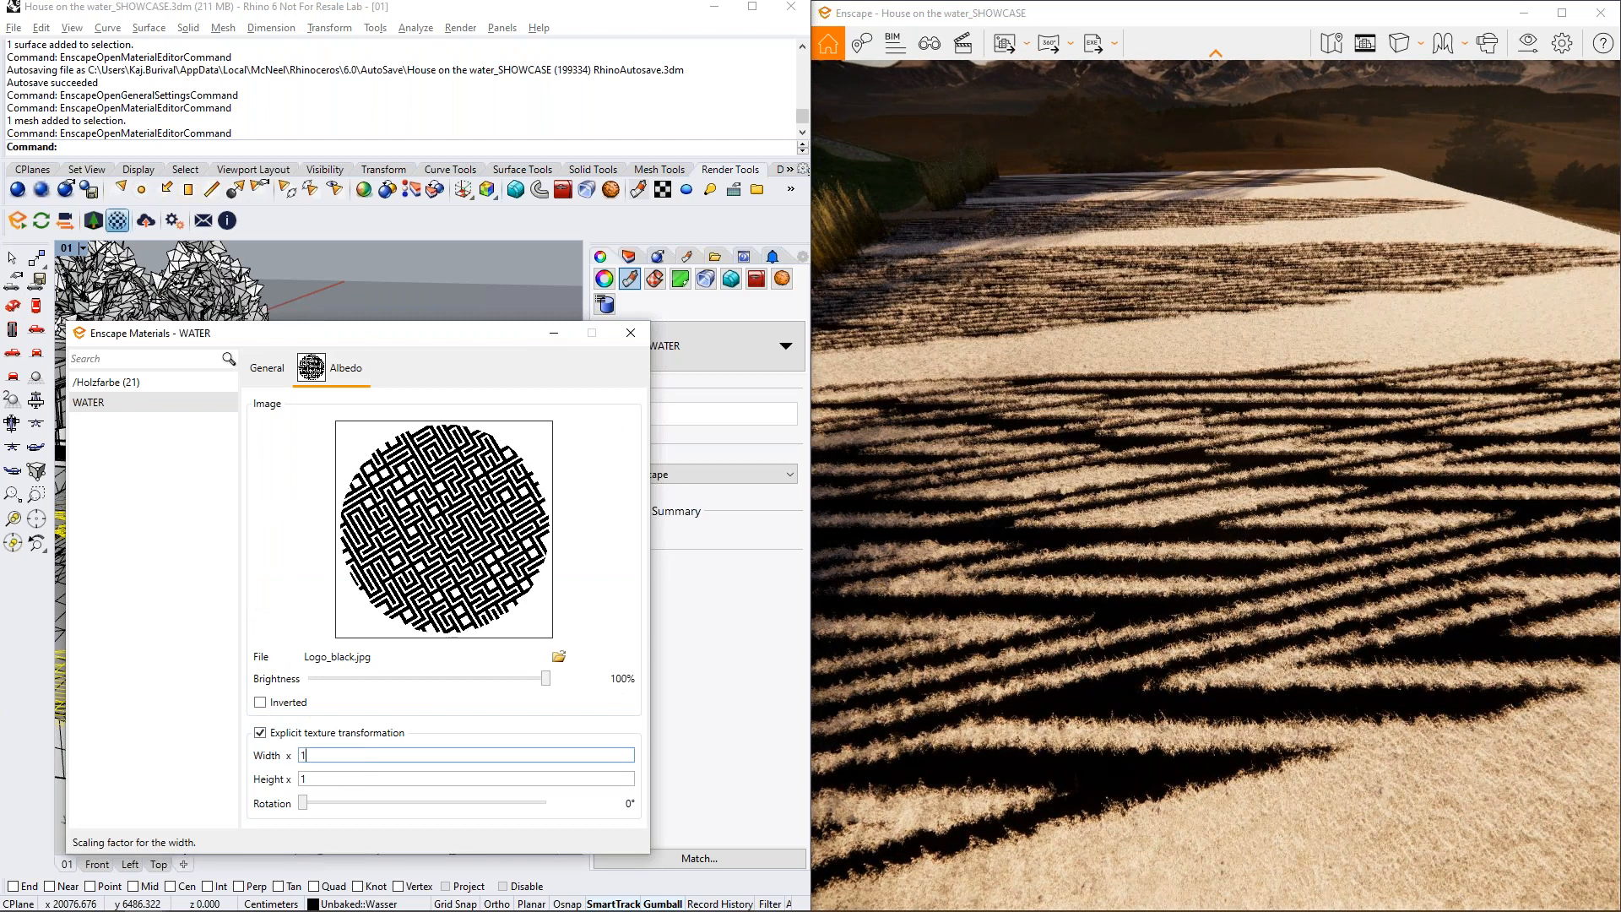
text(0)
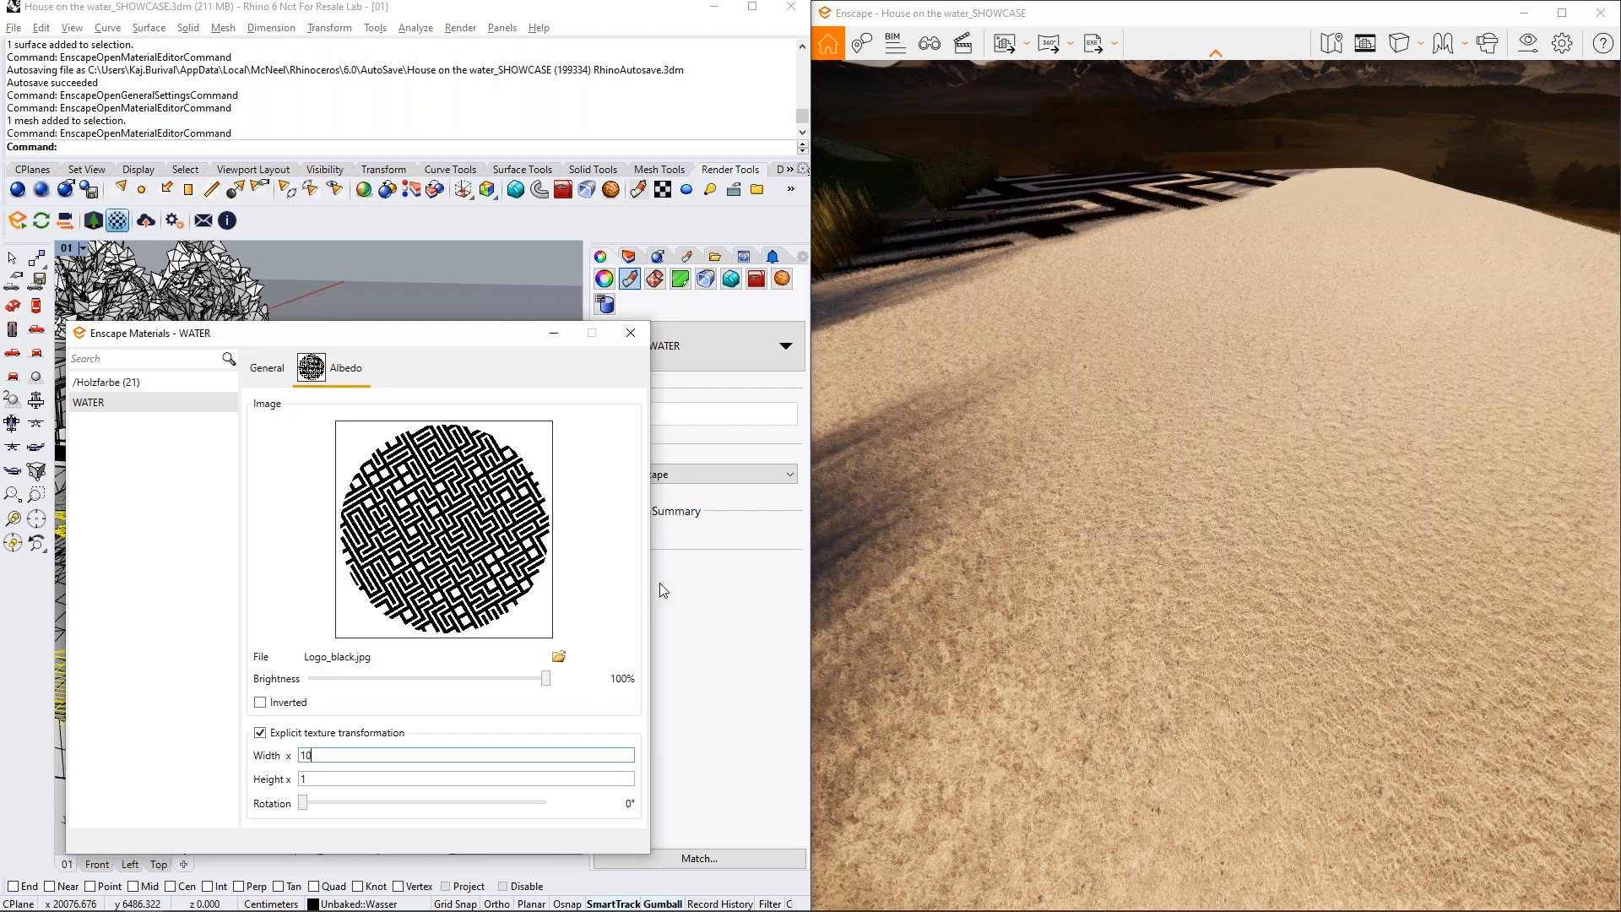
Set the albedo texture's height to 0.1 and width to 1, and view the logo pattern on the carpet up close and from farther away
key(Tab)
text(0.1)
click(429, 755)
key(BackSpace)
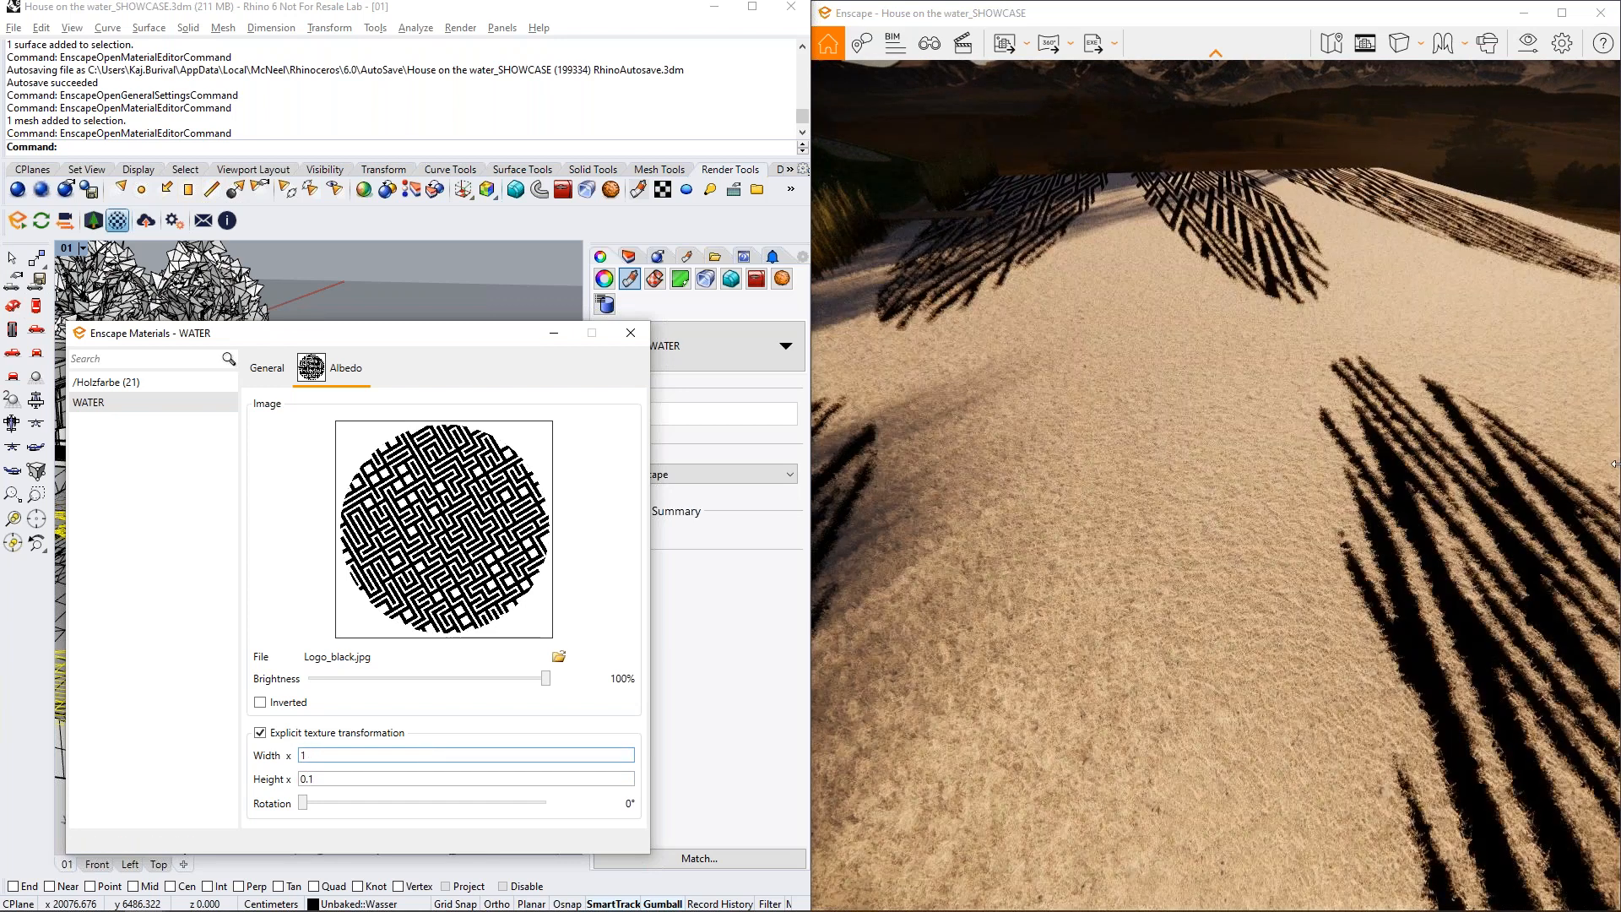
right_drag(1317, 507, 1418, 519)
scroll(1215, 506, up, 4)
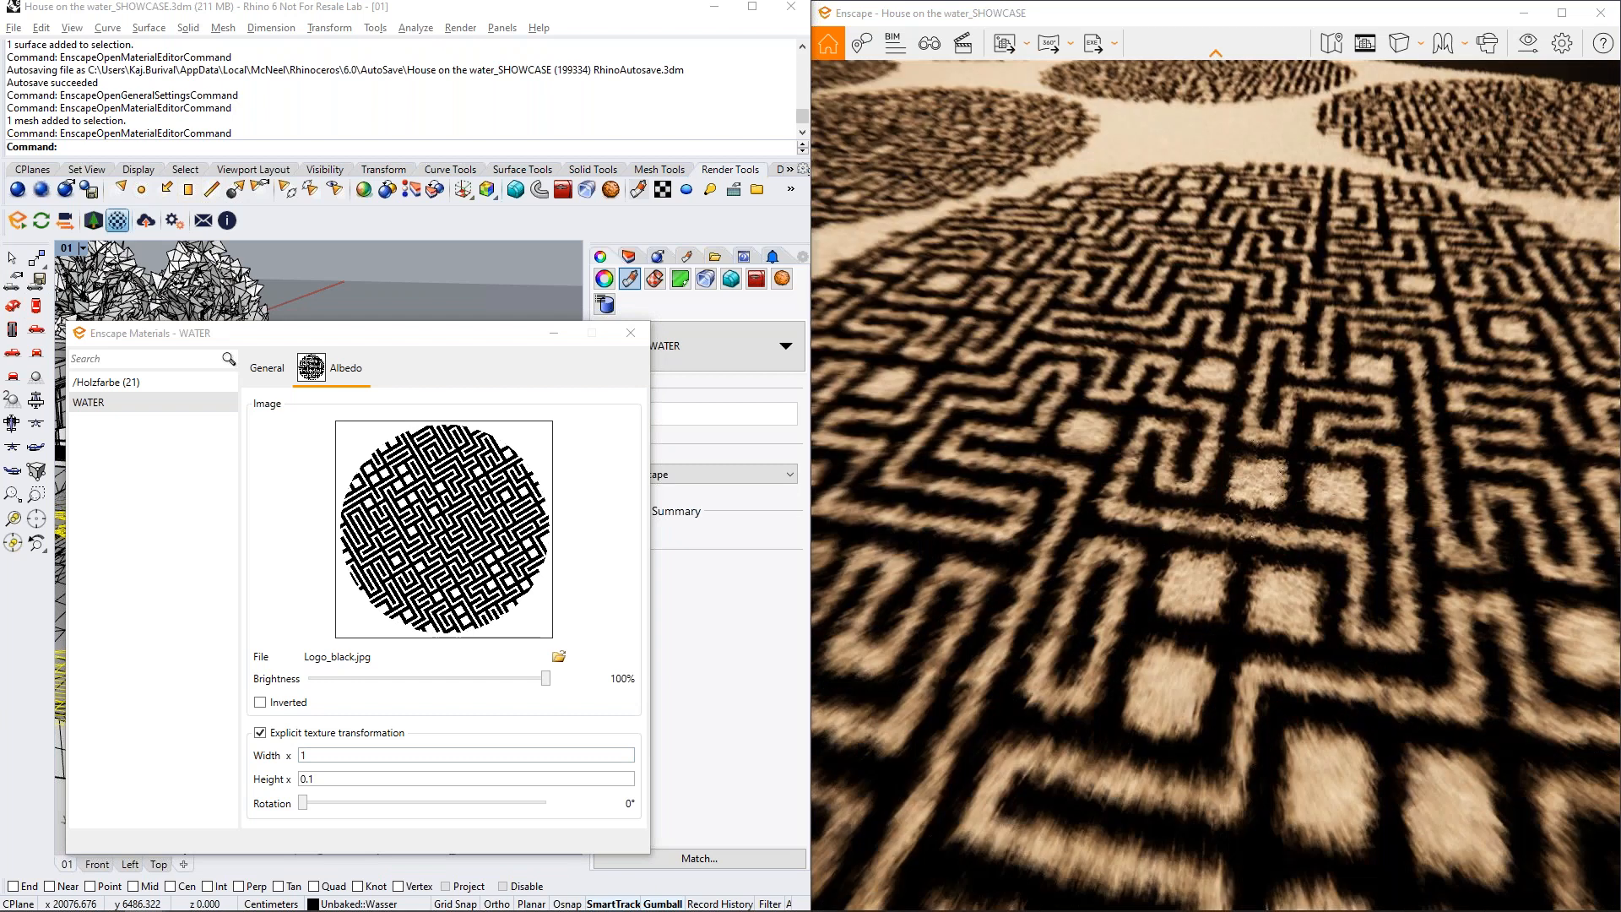
scroll(1216, 506, down, 5)
right_drag(1161, 431, 1201, 315)
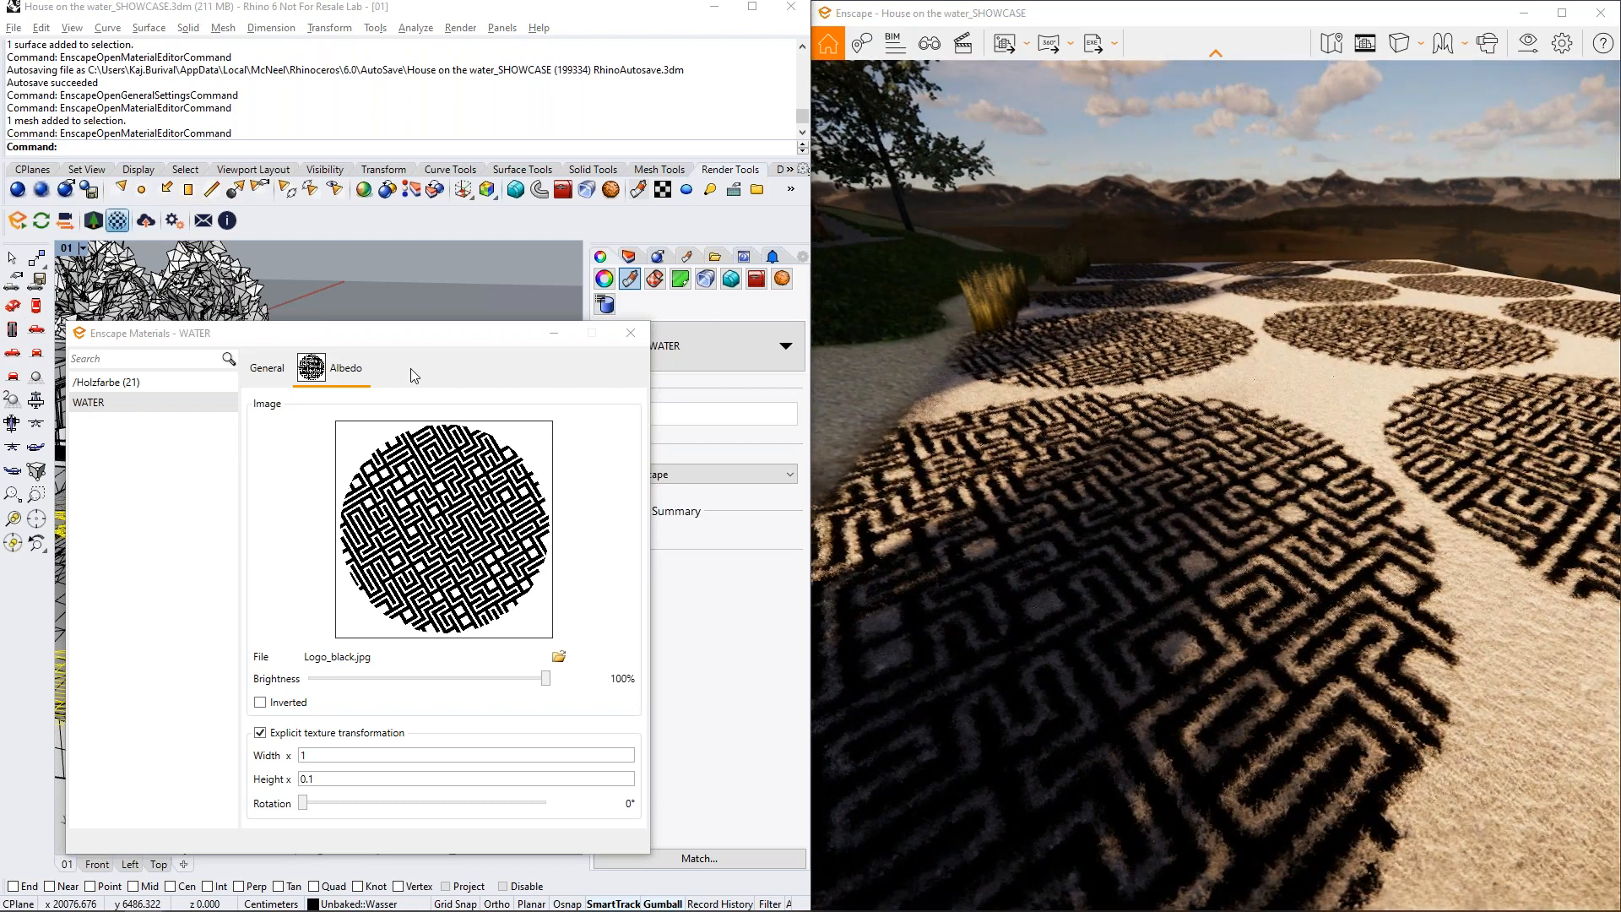
Try the Default type on the WATER material and change the type back to Water
click(269, 369)
click(441, 406)
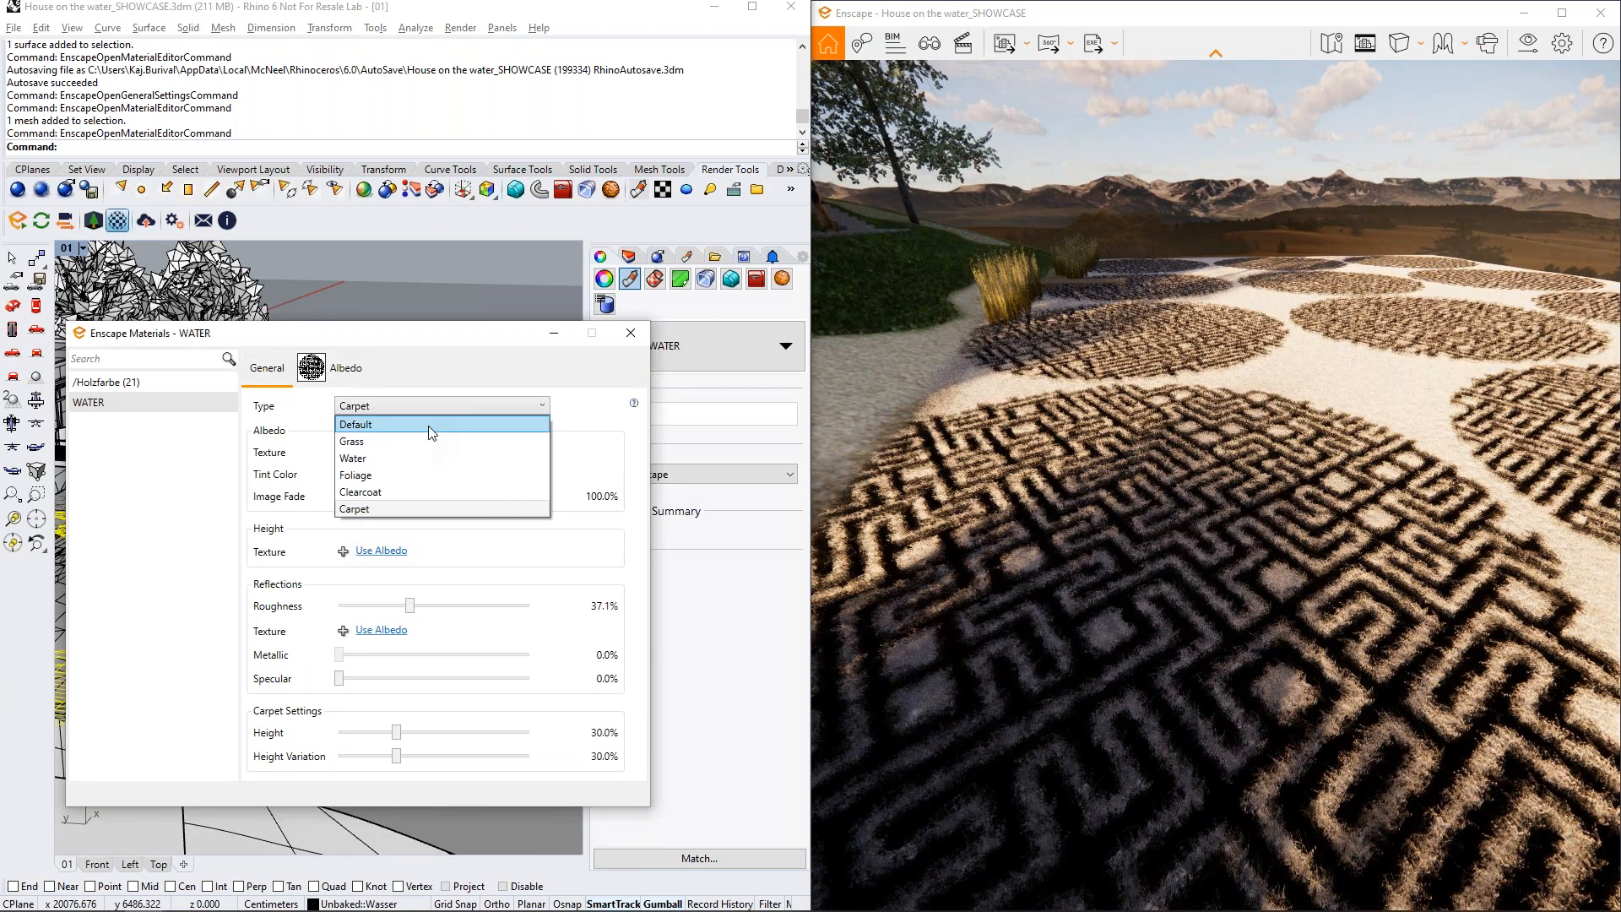
click(431, 425)
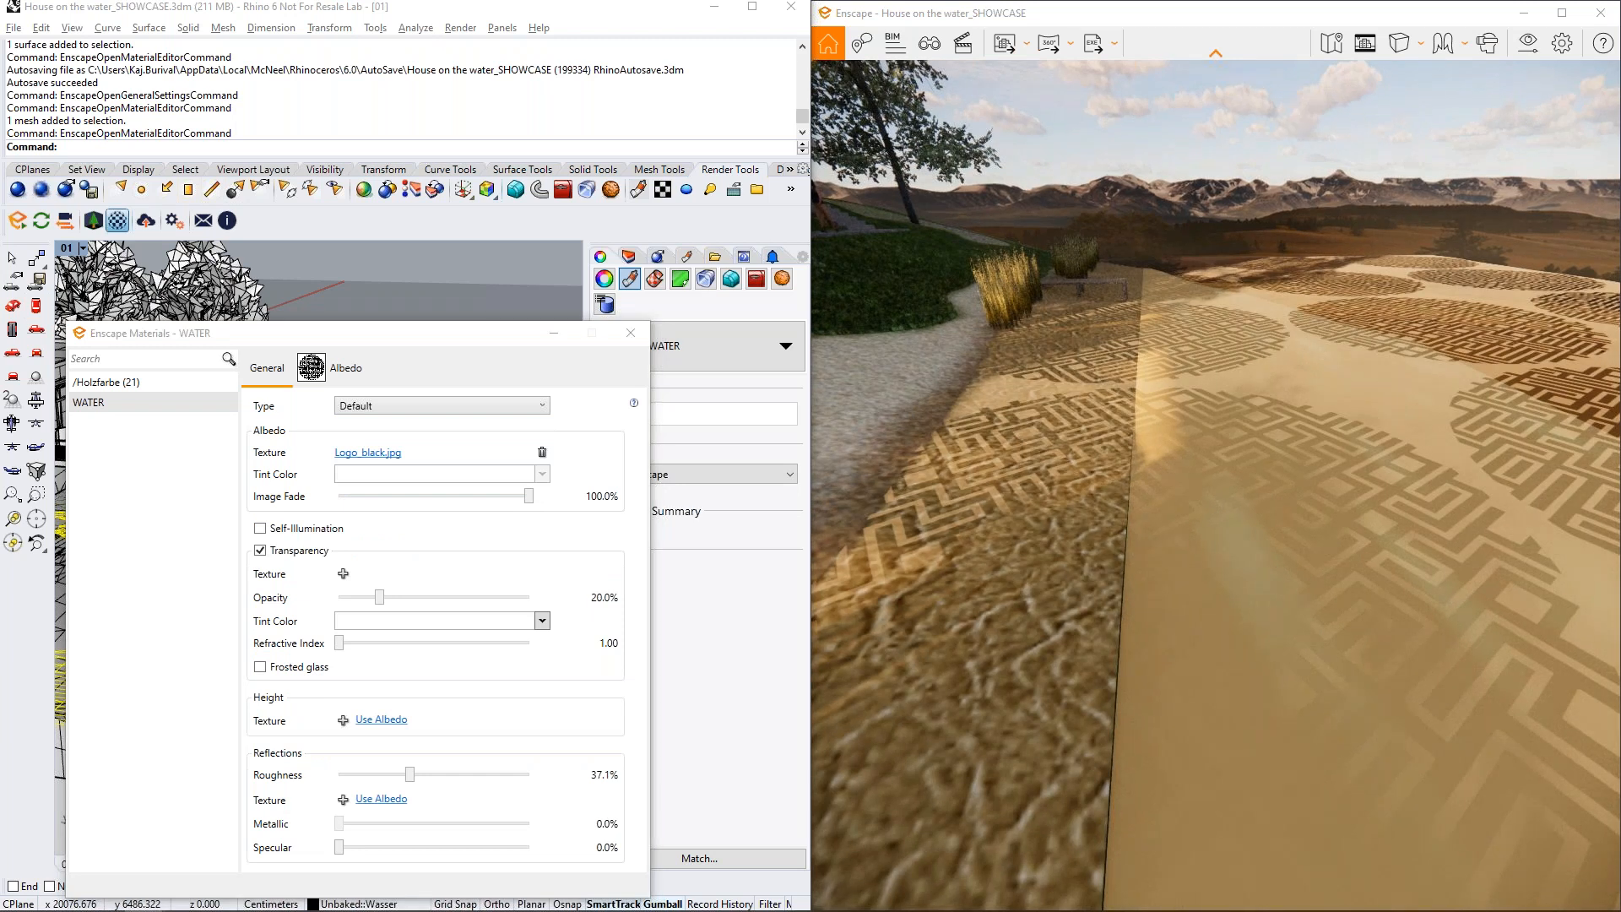
click(441, 407)
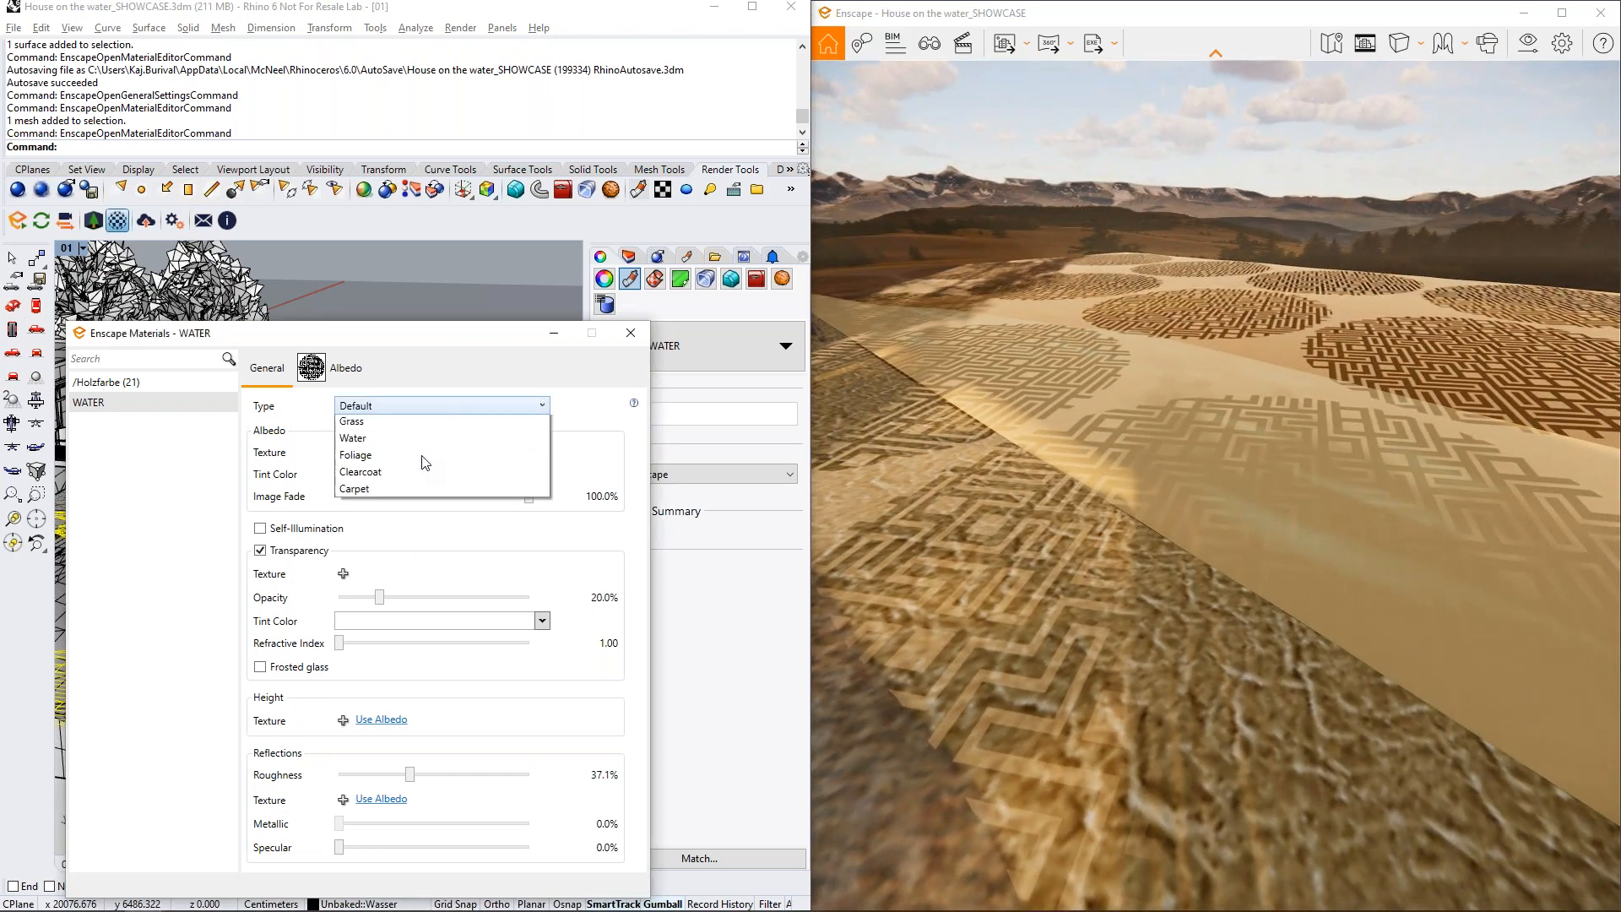
click(422, 458)
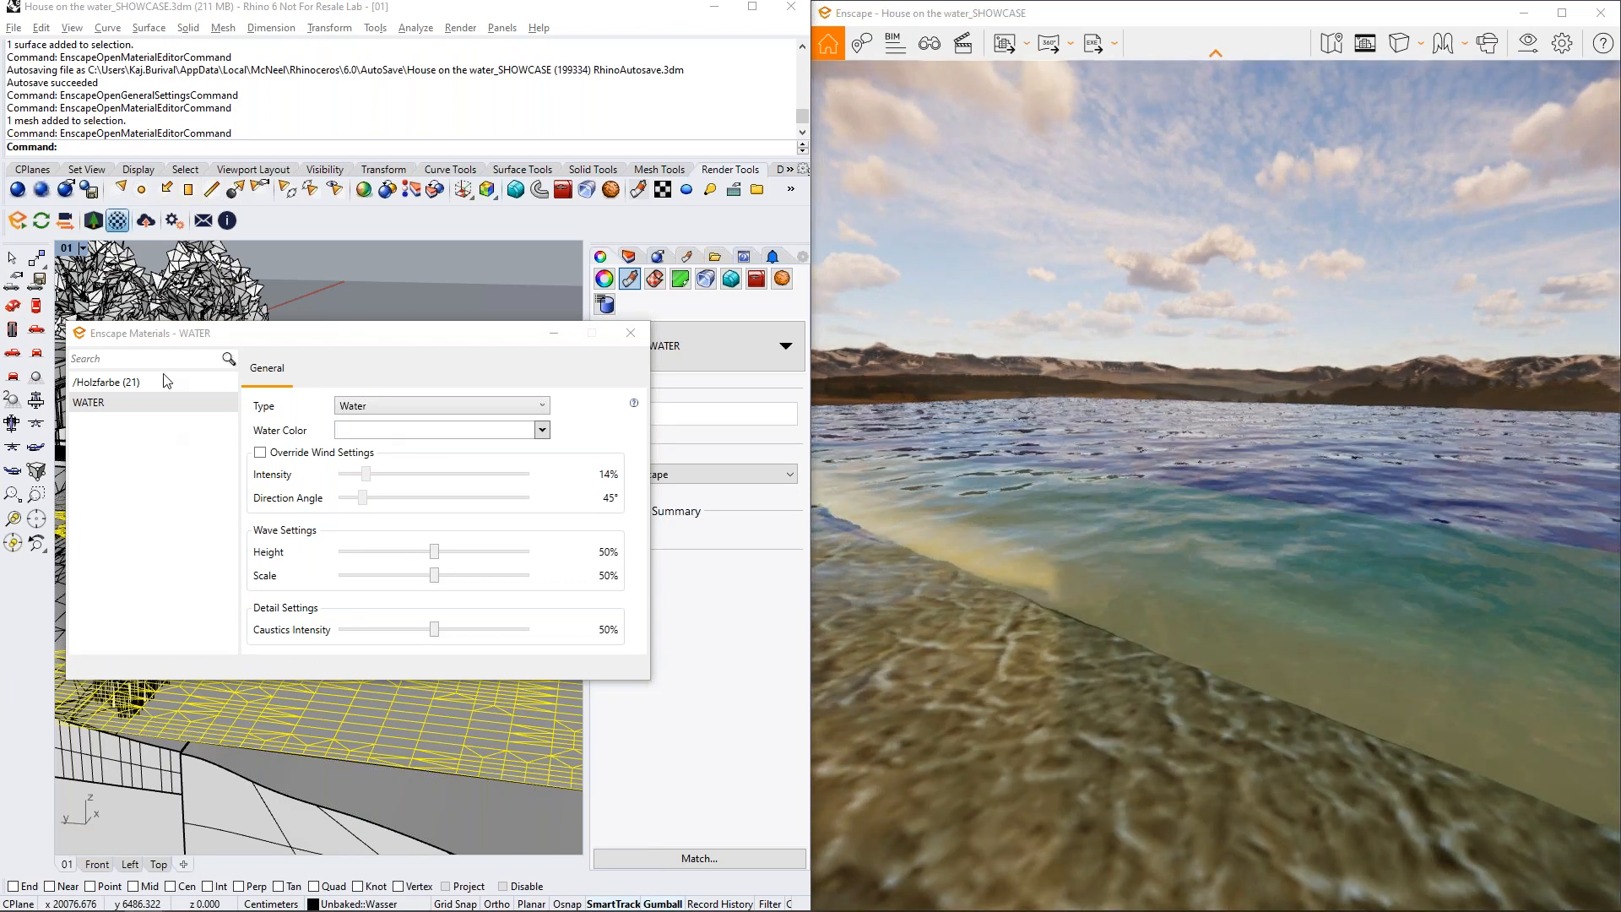
Switch to the PowerPoint presentation at the Material Types slide and return to the Rhino and Enscape windows
mouse_move(593, 910)
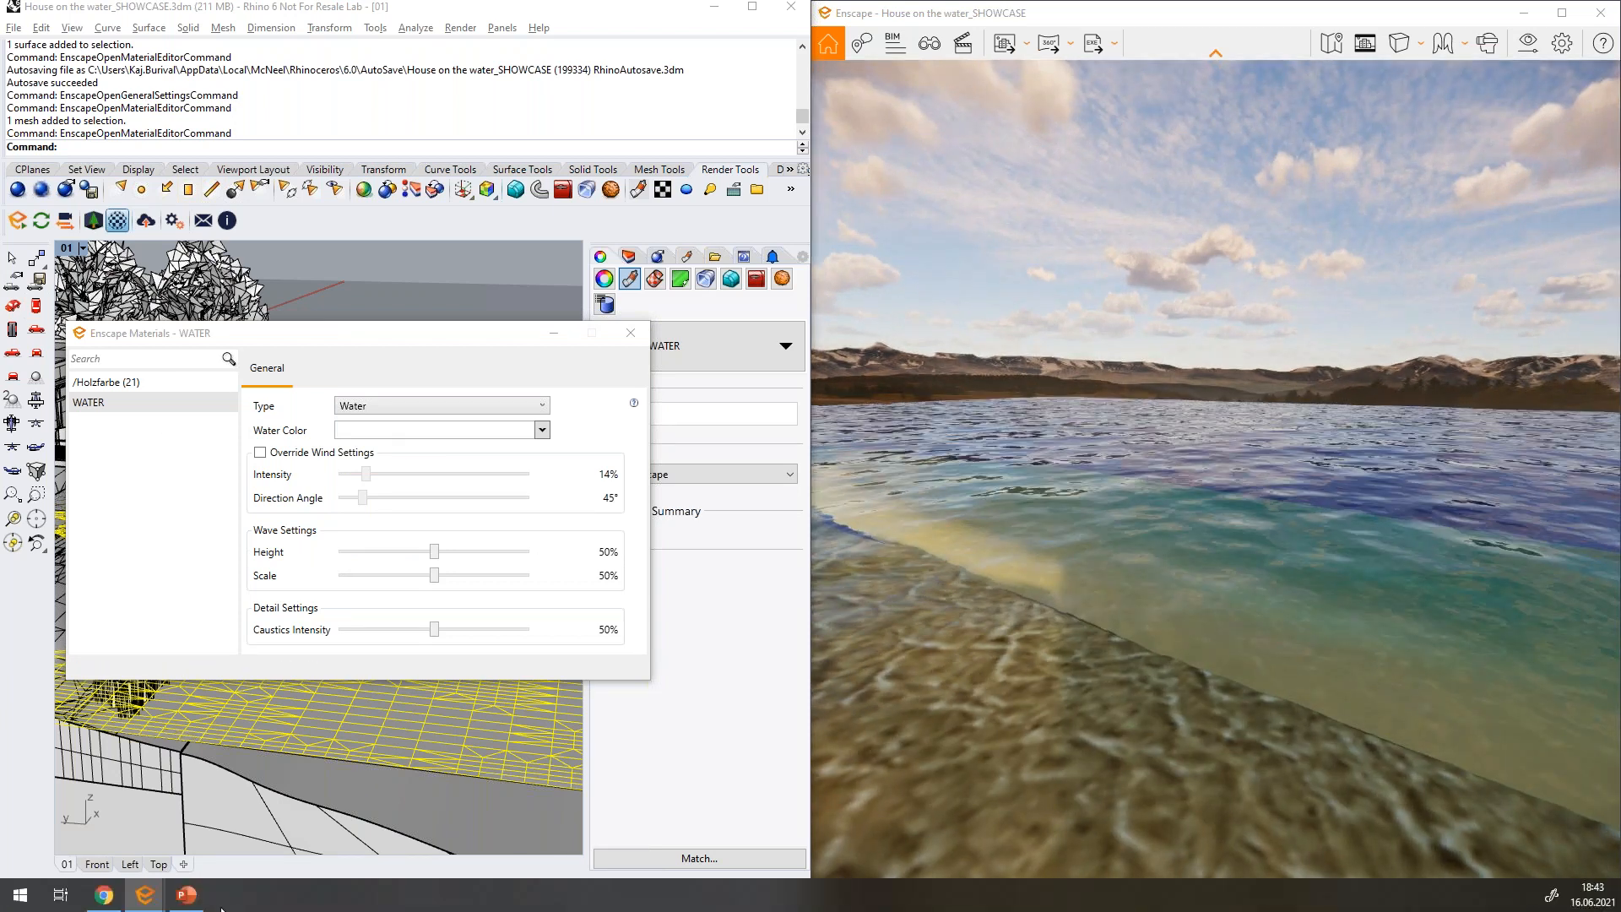
click(187, 895)
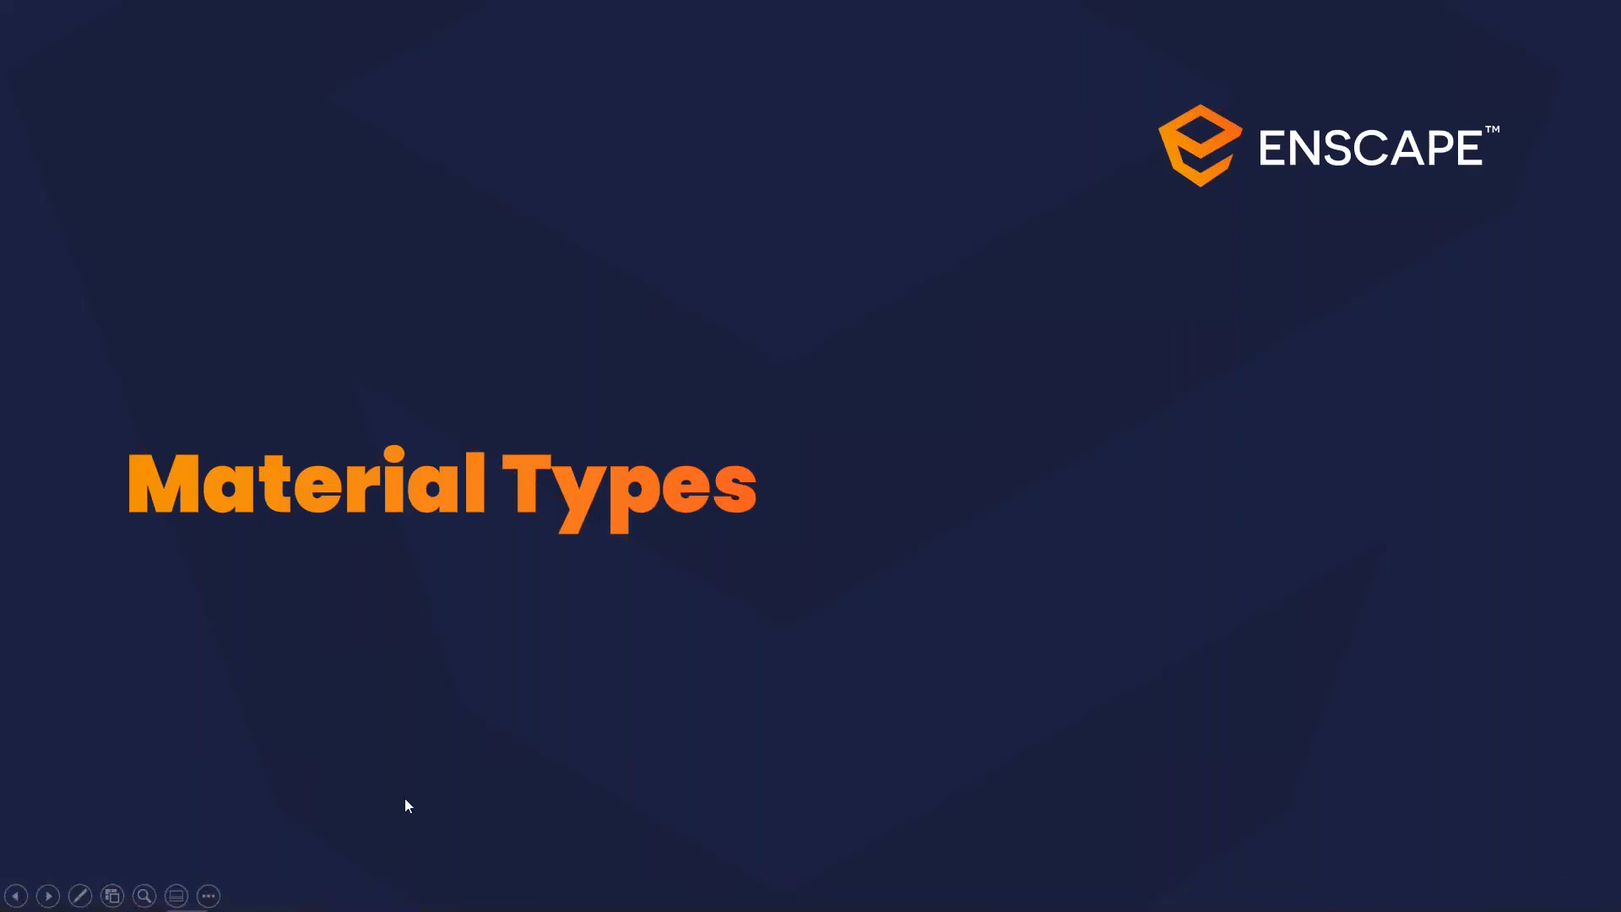
click(405, 799)
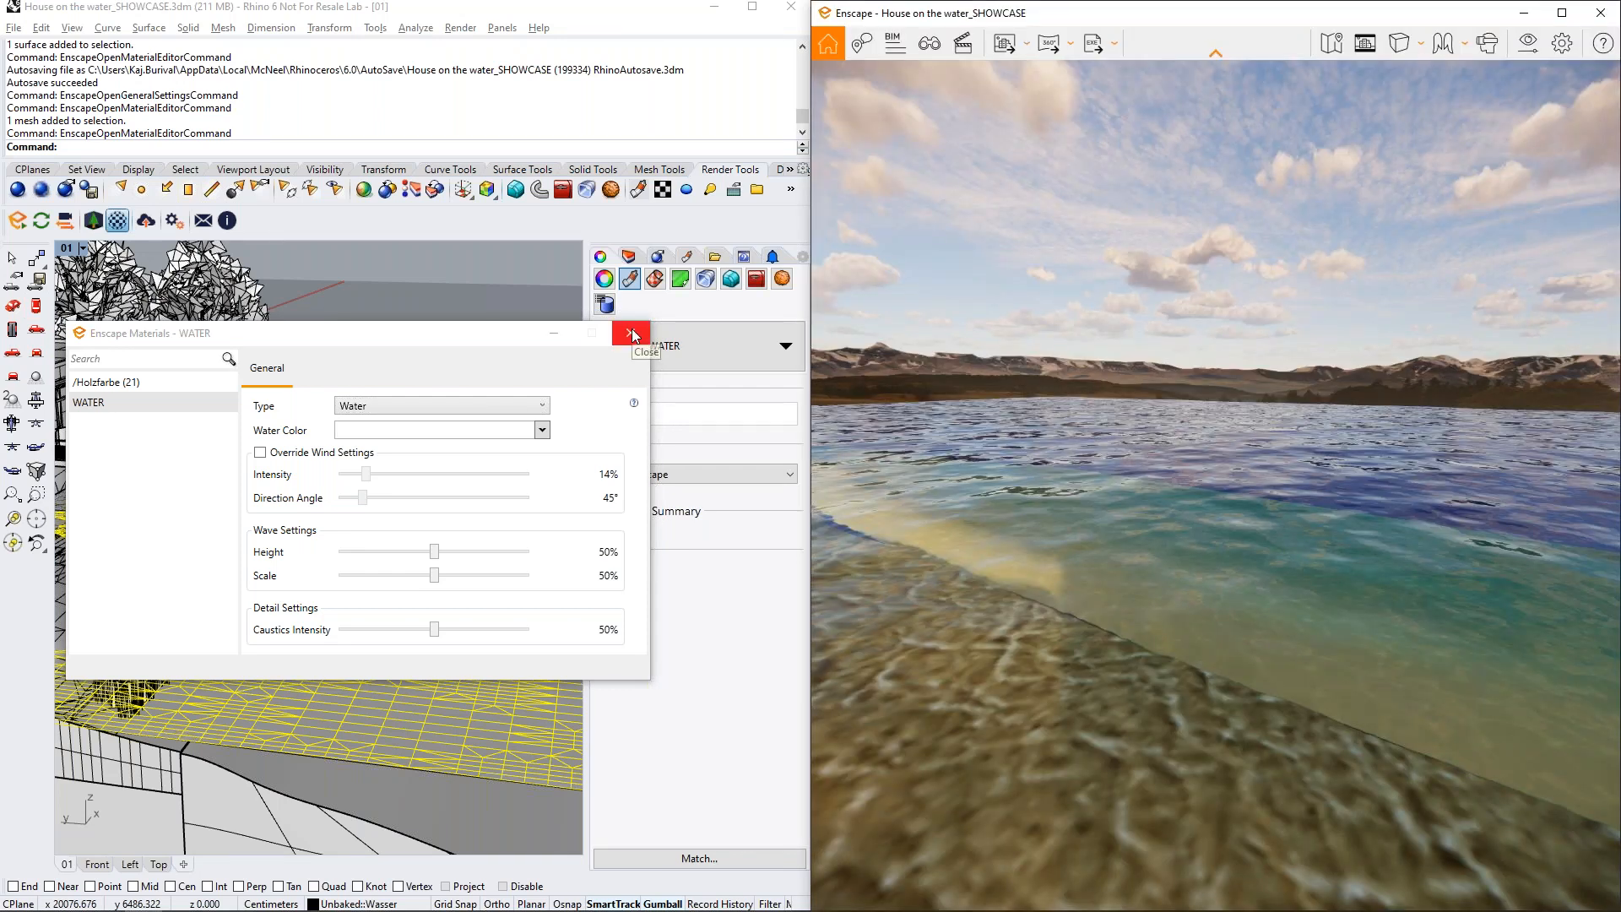
Close the Enscape material editor and turn the render view from the lake toward the house front
click(631, 330)
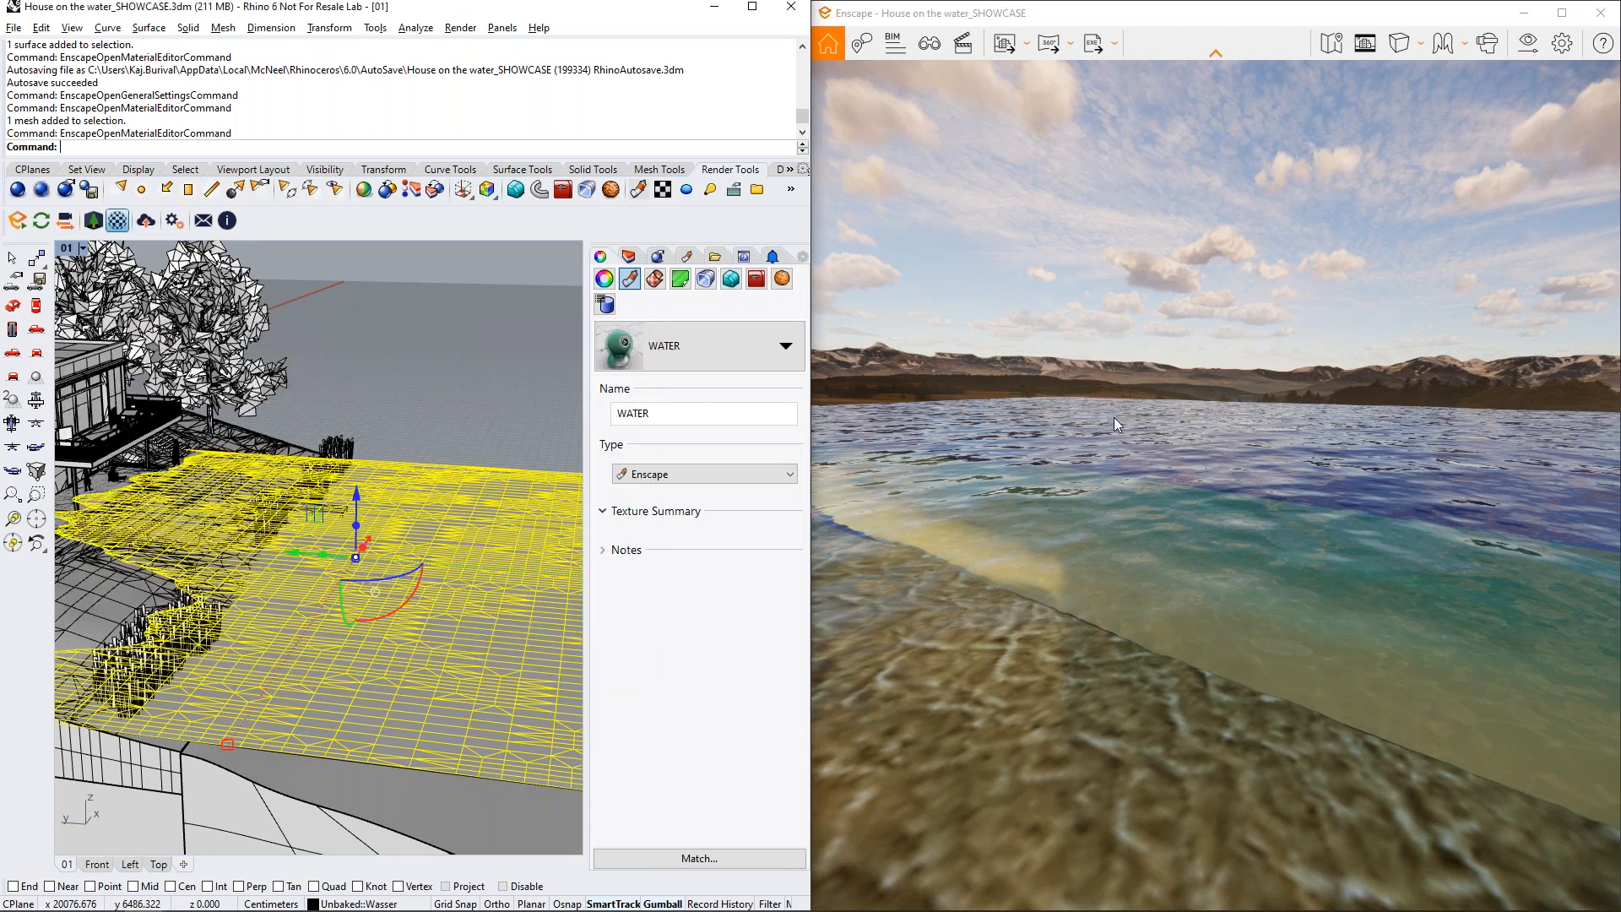
drag(998, 364, 1426, 398)
mouse_move(1086, 361)
mouse_down()
mouse_move(1124, 379)
mouse_move(1098, 390)
mouse_up()
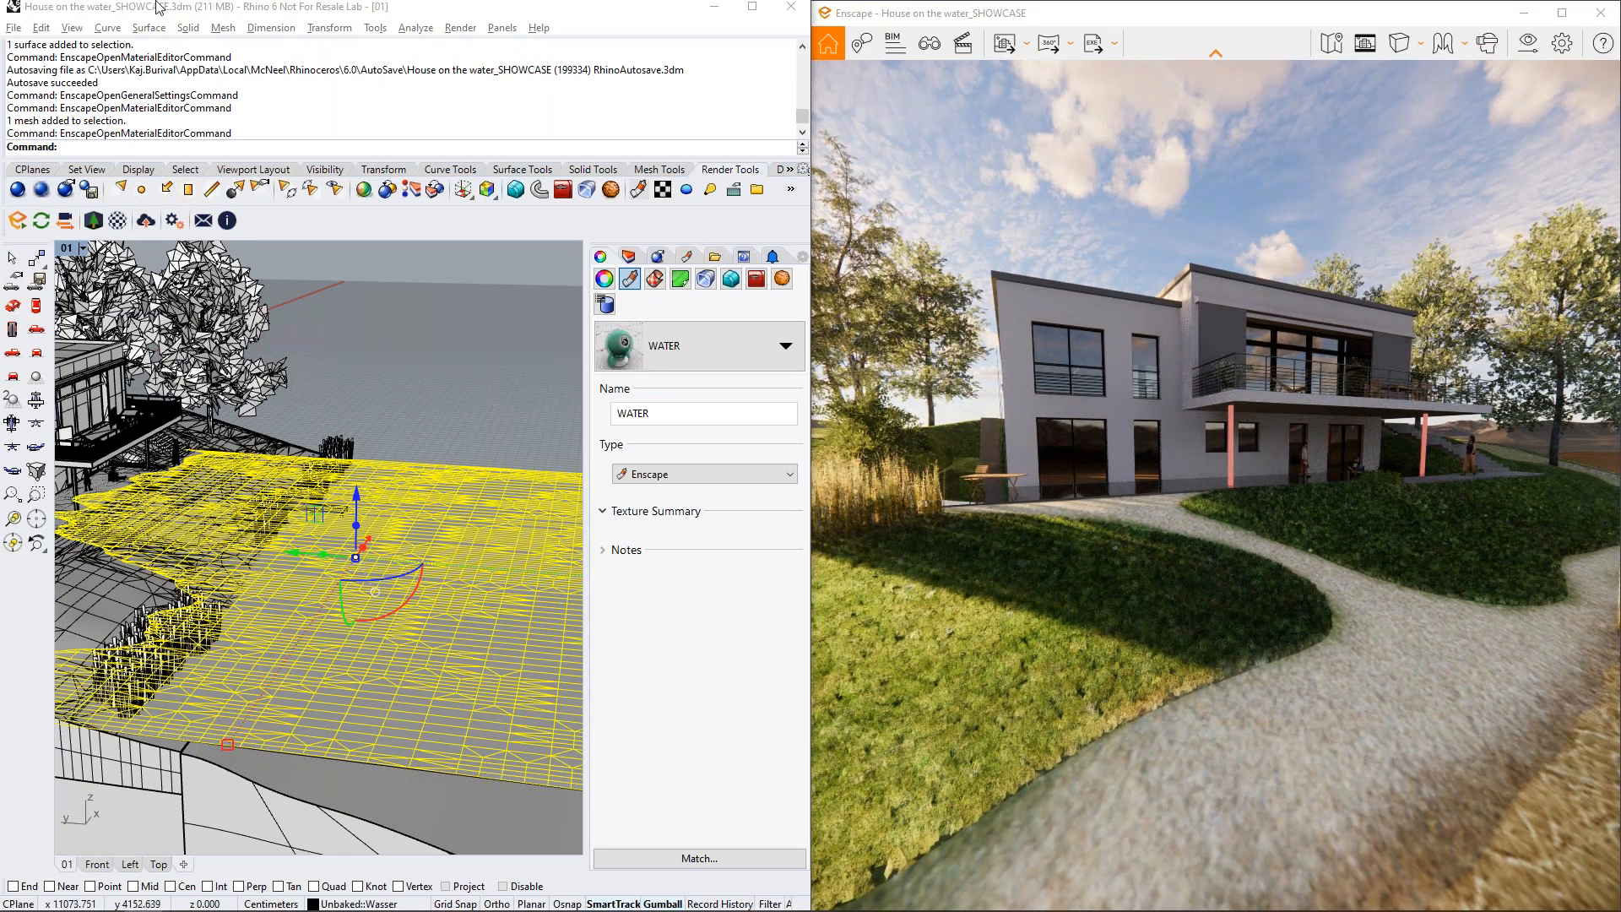
Open the /Holzfarbe (21) material in the Enscape material editor and inspect the reflections on the ground beside the house in the render
click(117, 221)
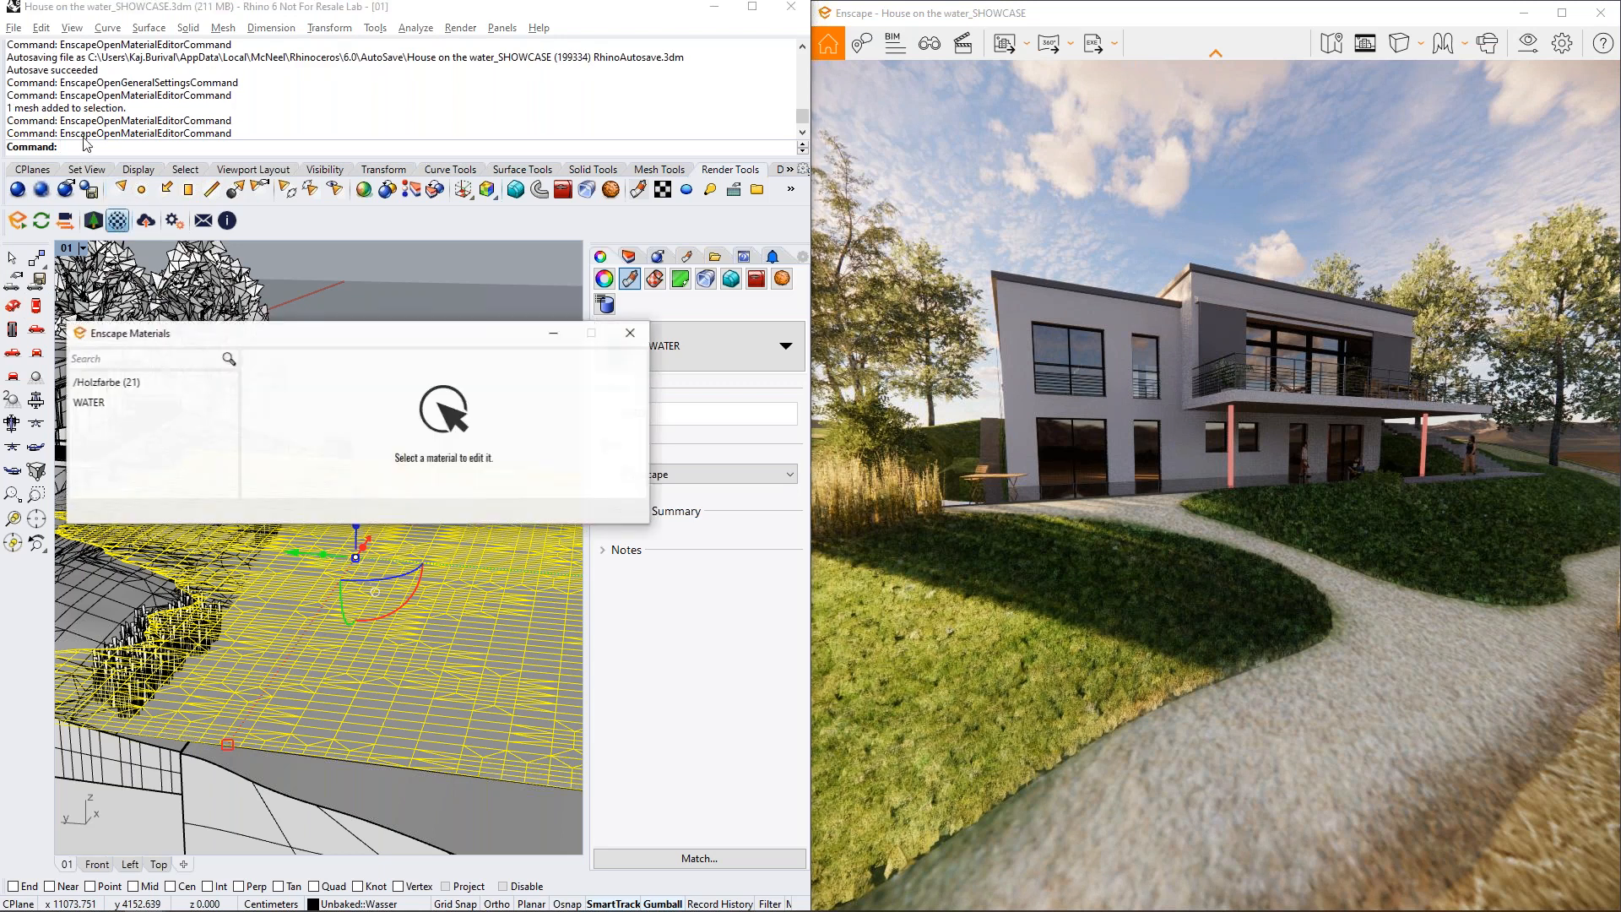
click(140, 385)
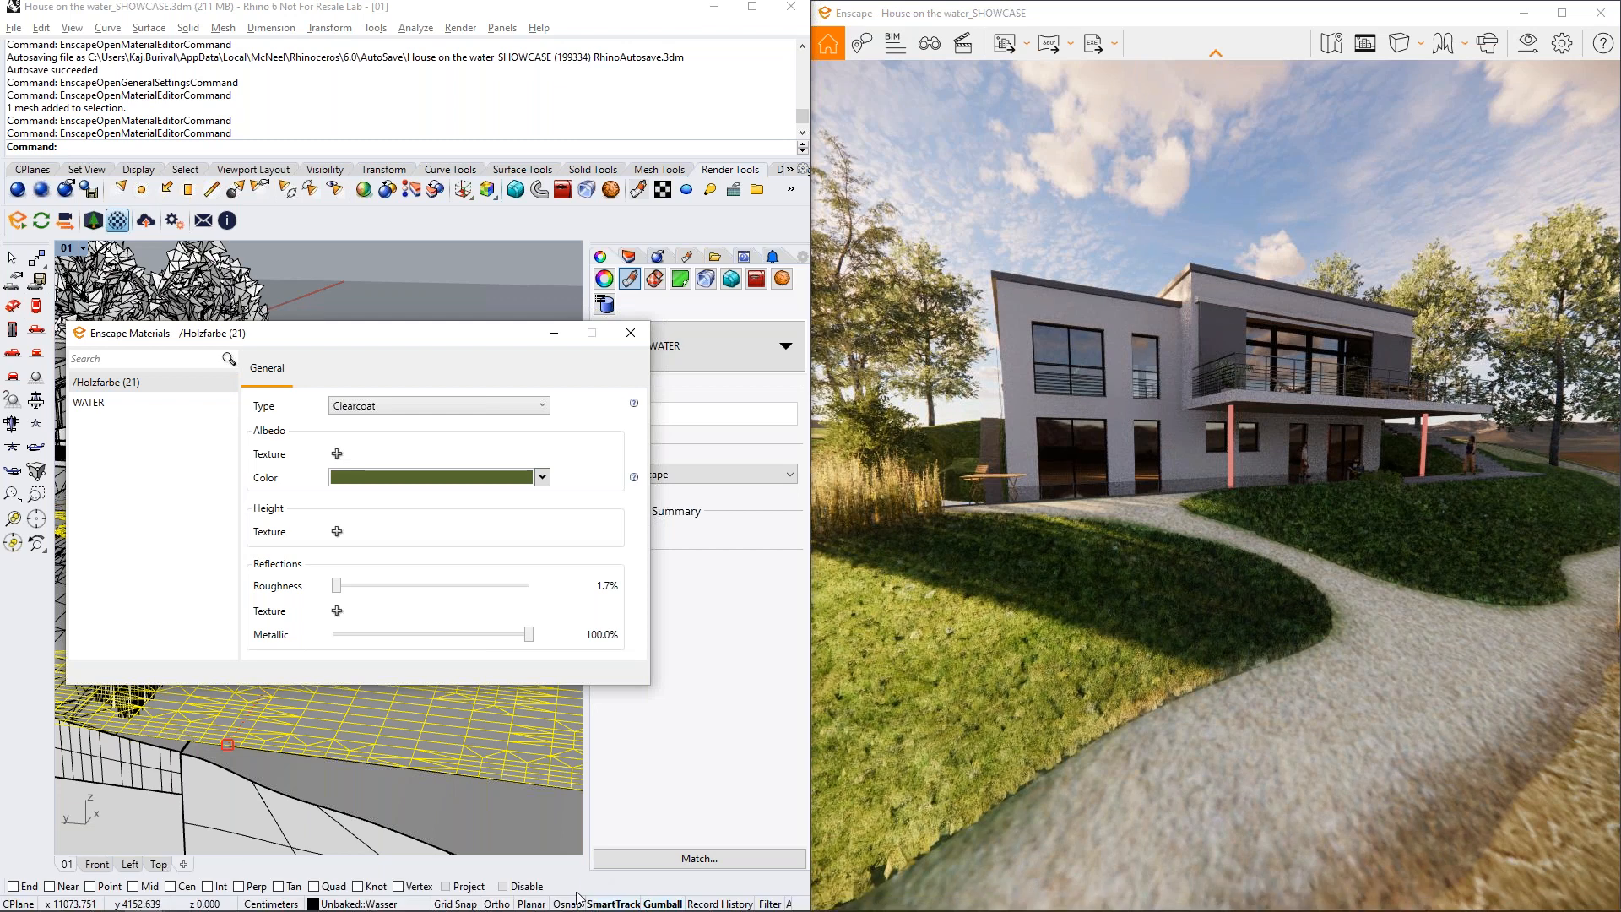
click(1047, 751)
key(w)
key(w)
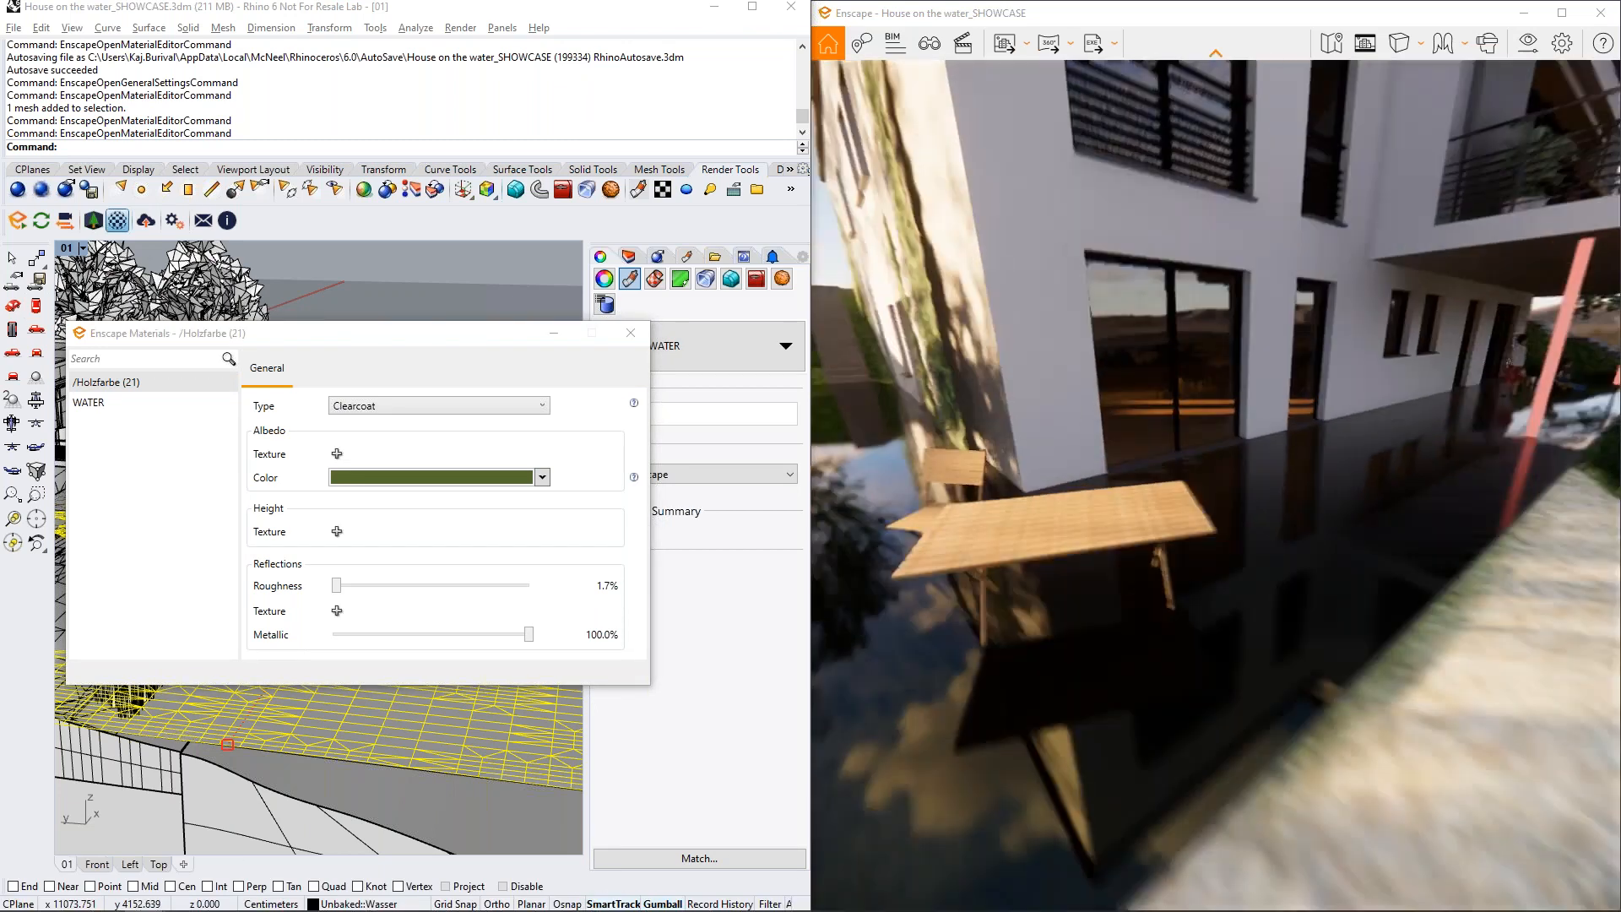
key(w)
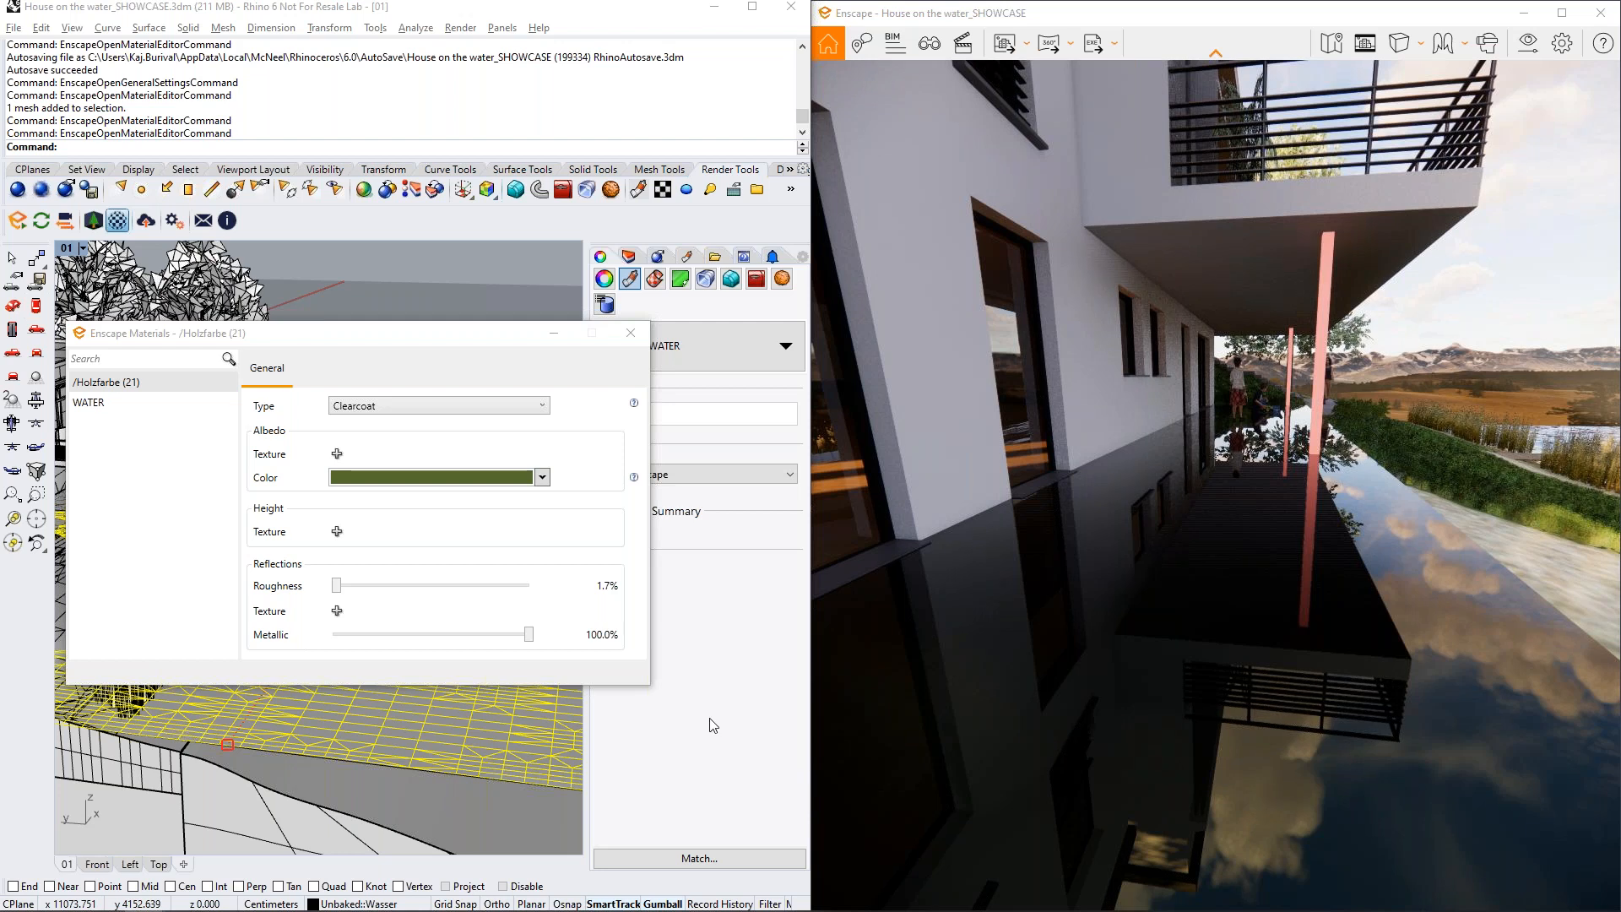
drag(1384, 674, 1180, 731)
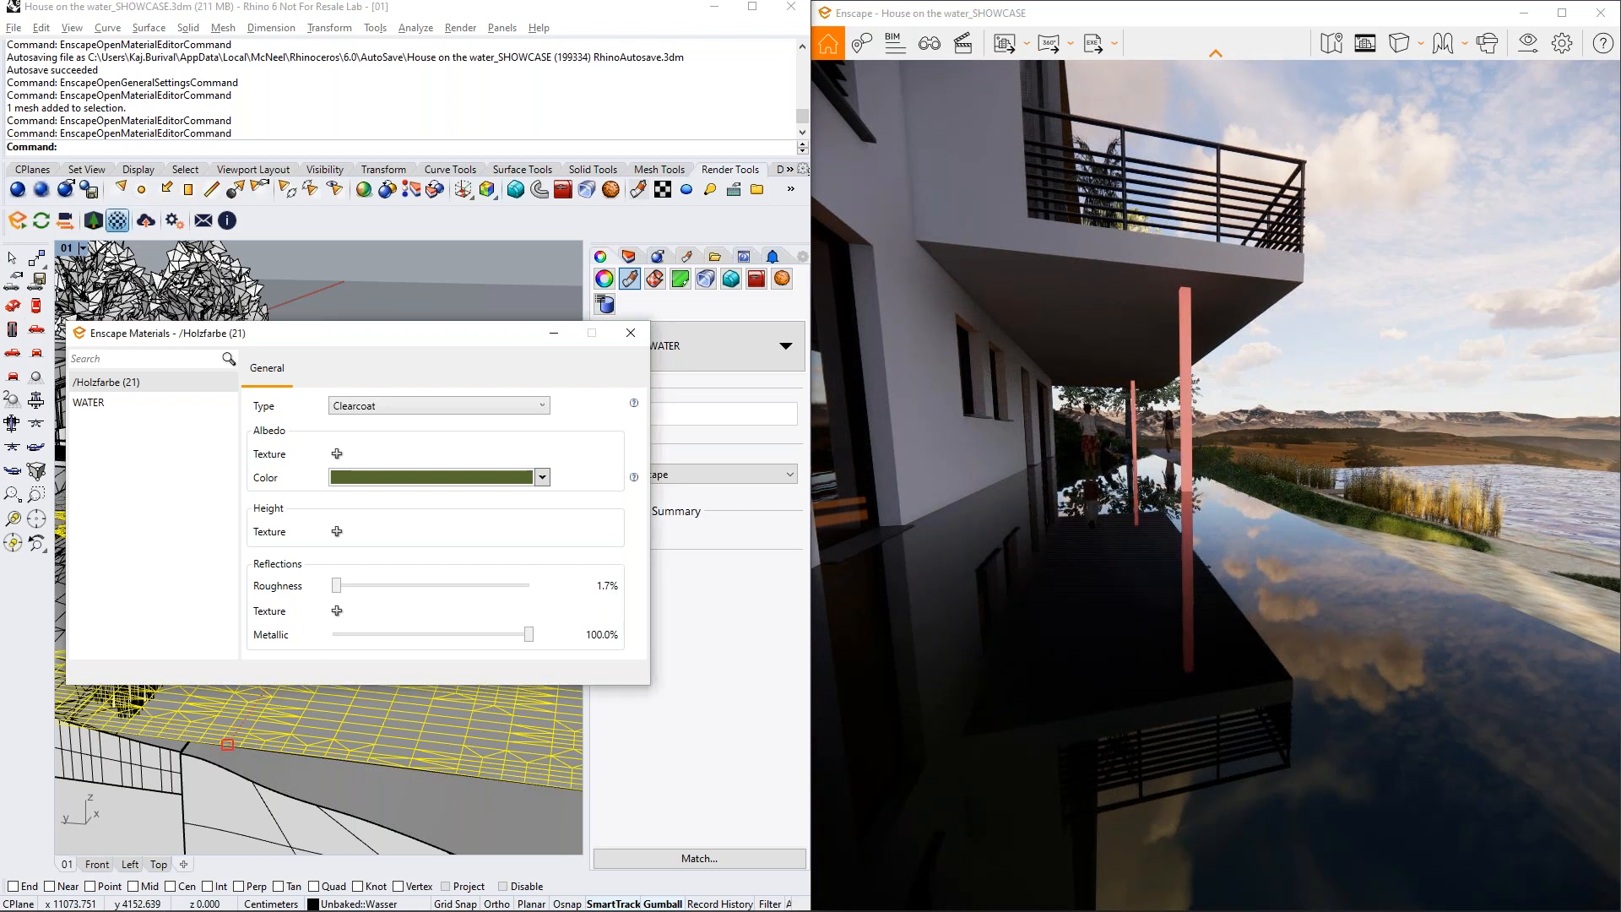
Switch to the Chrome browser and open the texture library website poliigon.com
mouse_move(412, 900)
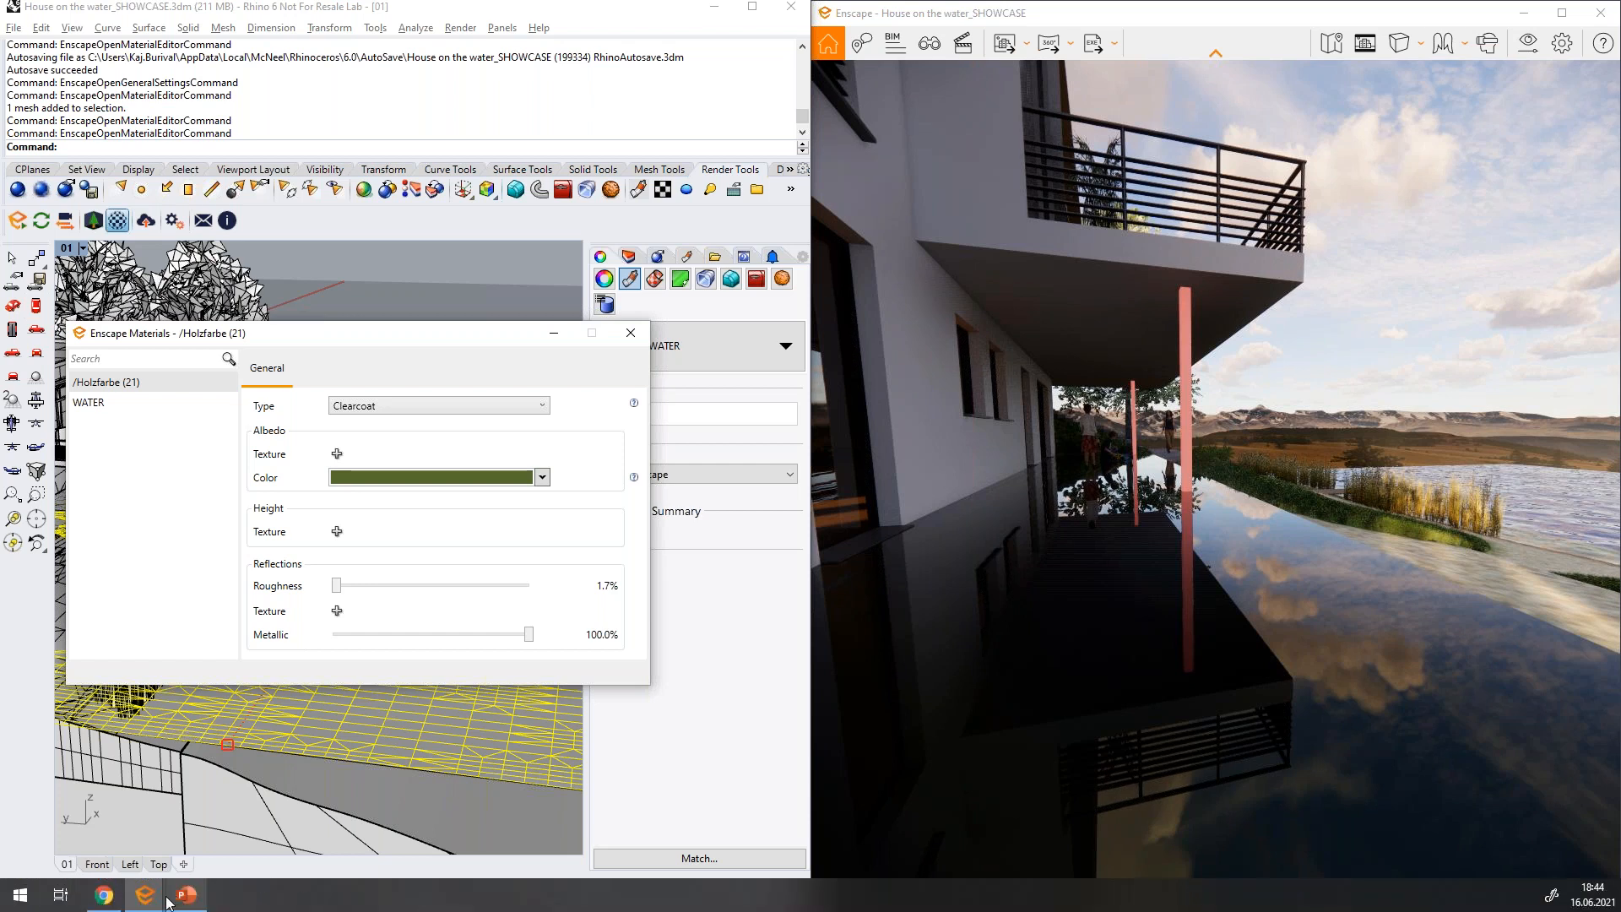
mouse_move(103, 901)
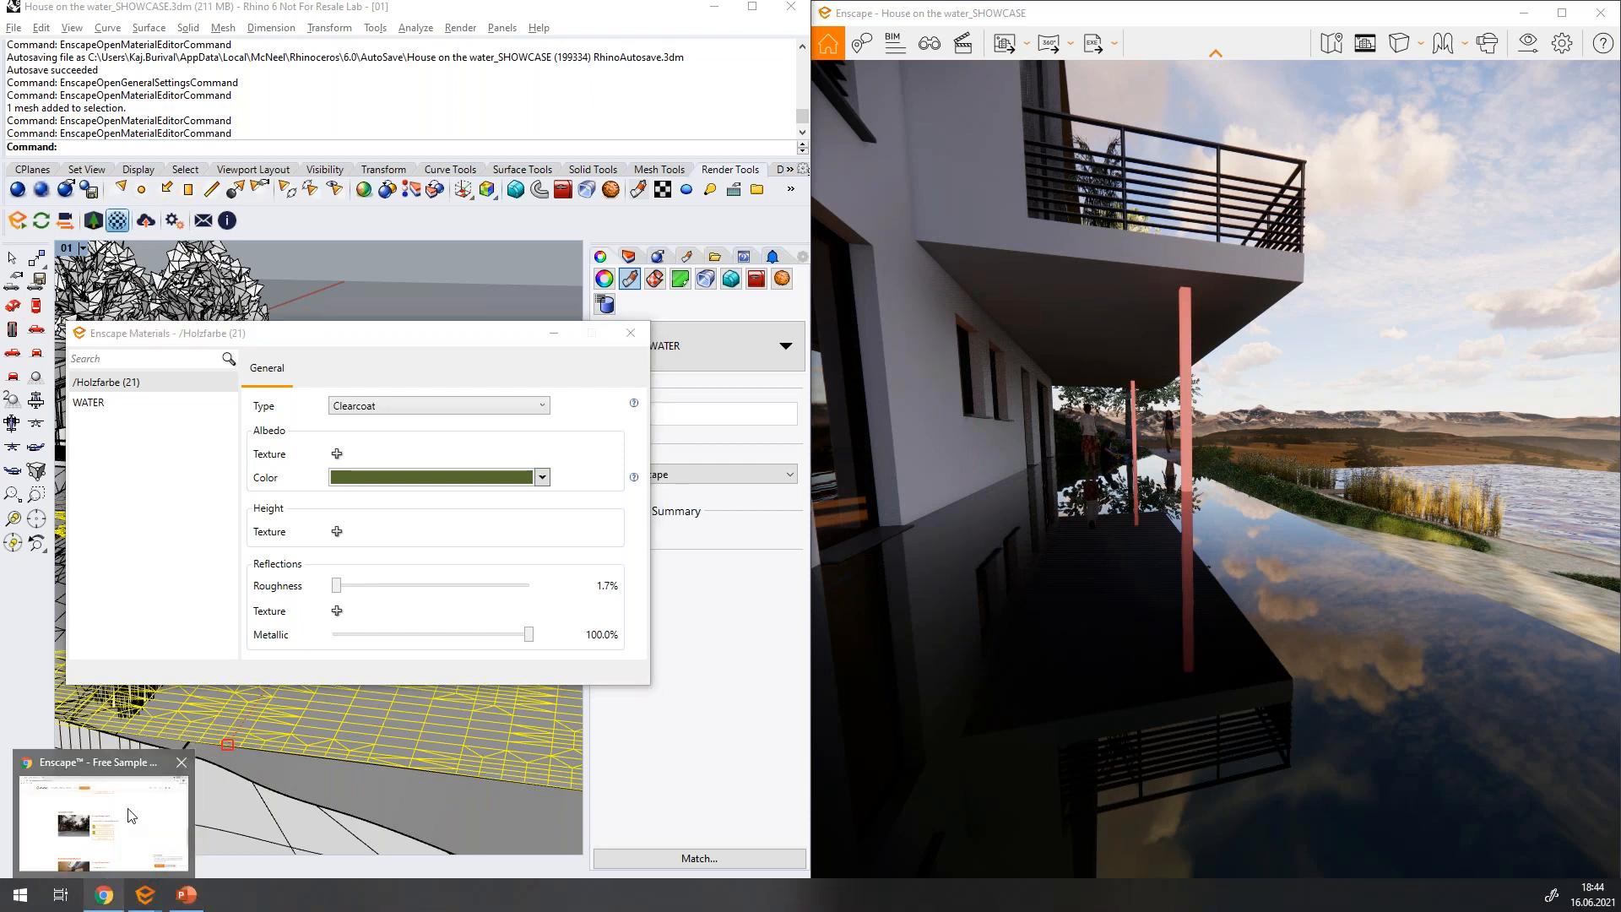
click(127, 820)
click(269, 43)
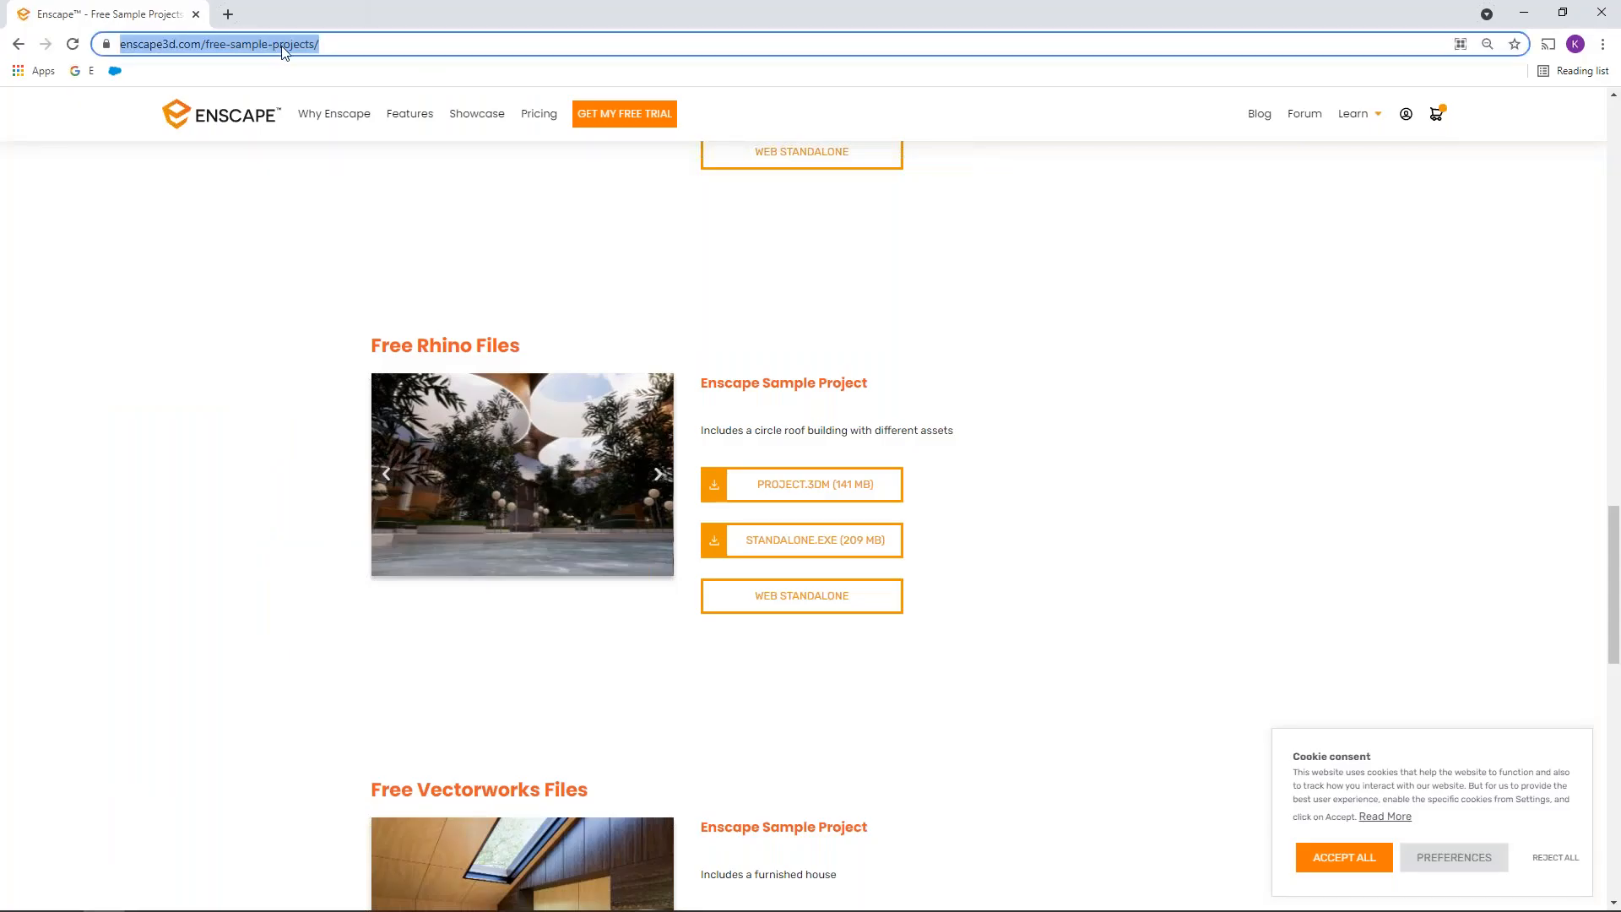
text(POL)
key(Return)
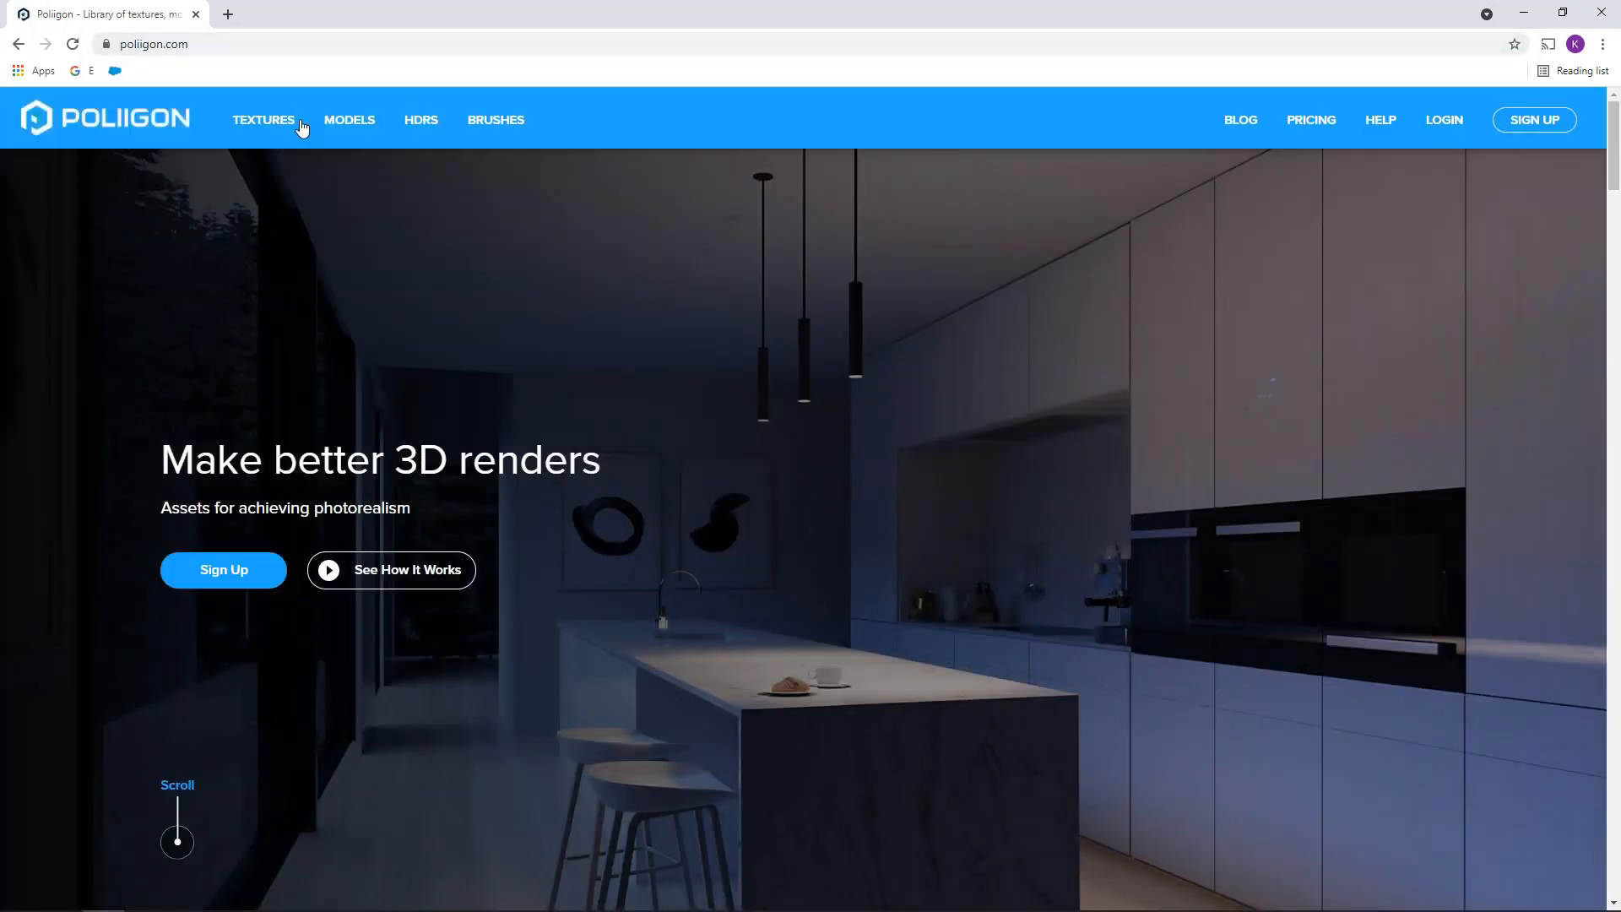
Open Poliigon's textures catalogue and browse the material previews, including the acoustic wood boards
click(270, 122)
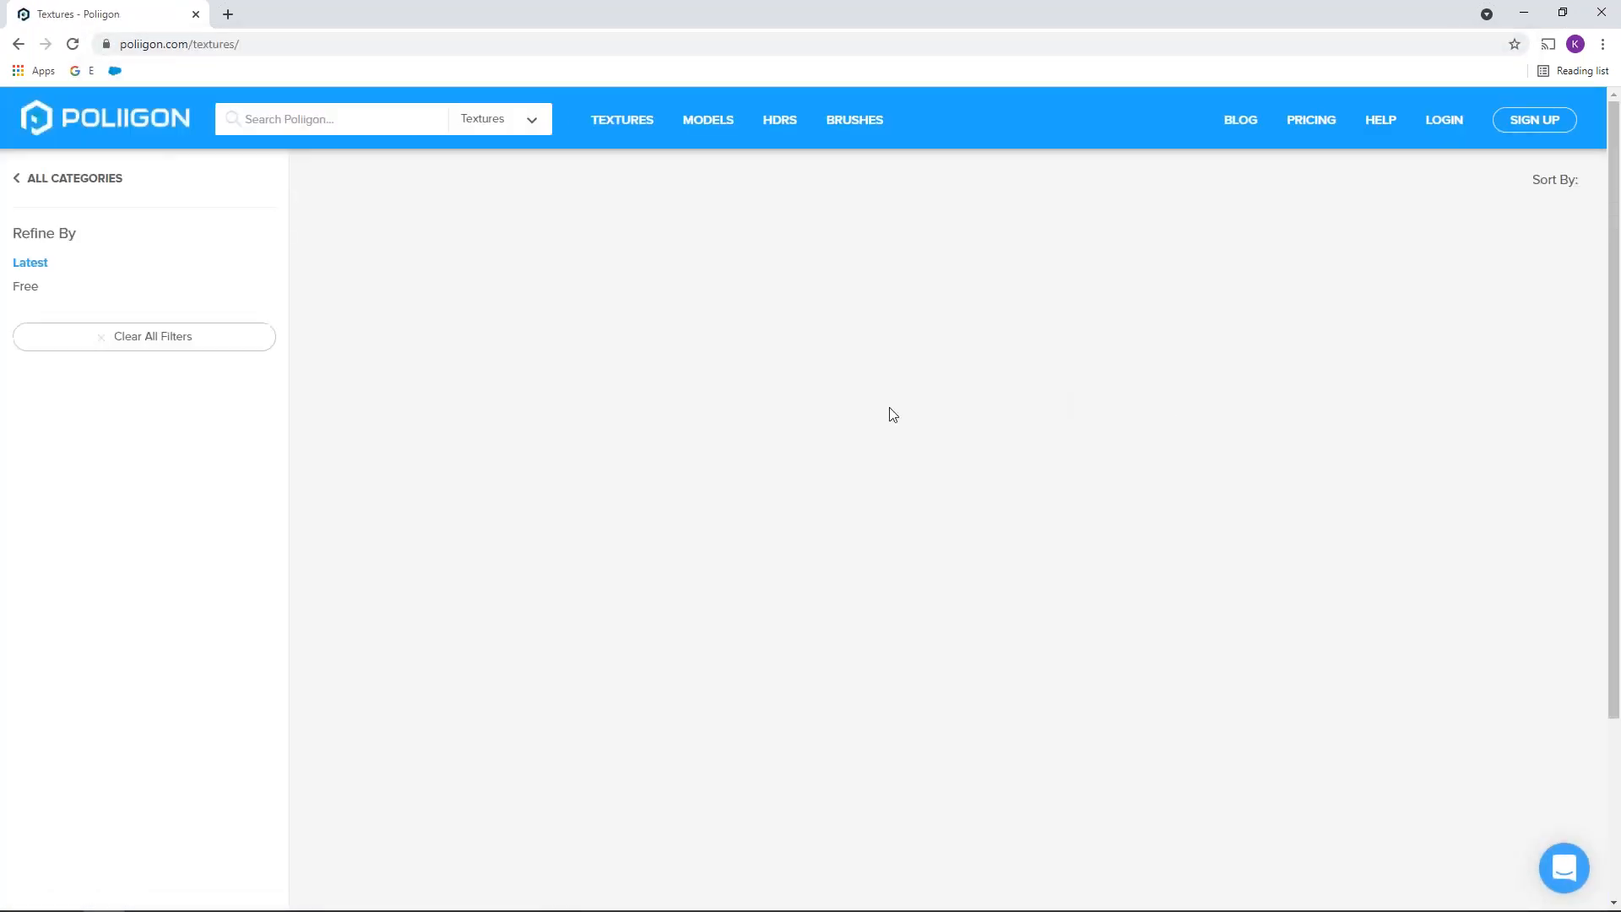
scroll(890, 411, down, 2)
scroll(1045, 607, down, 3)
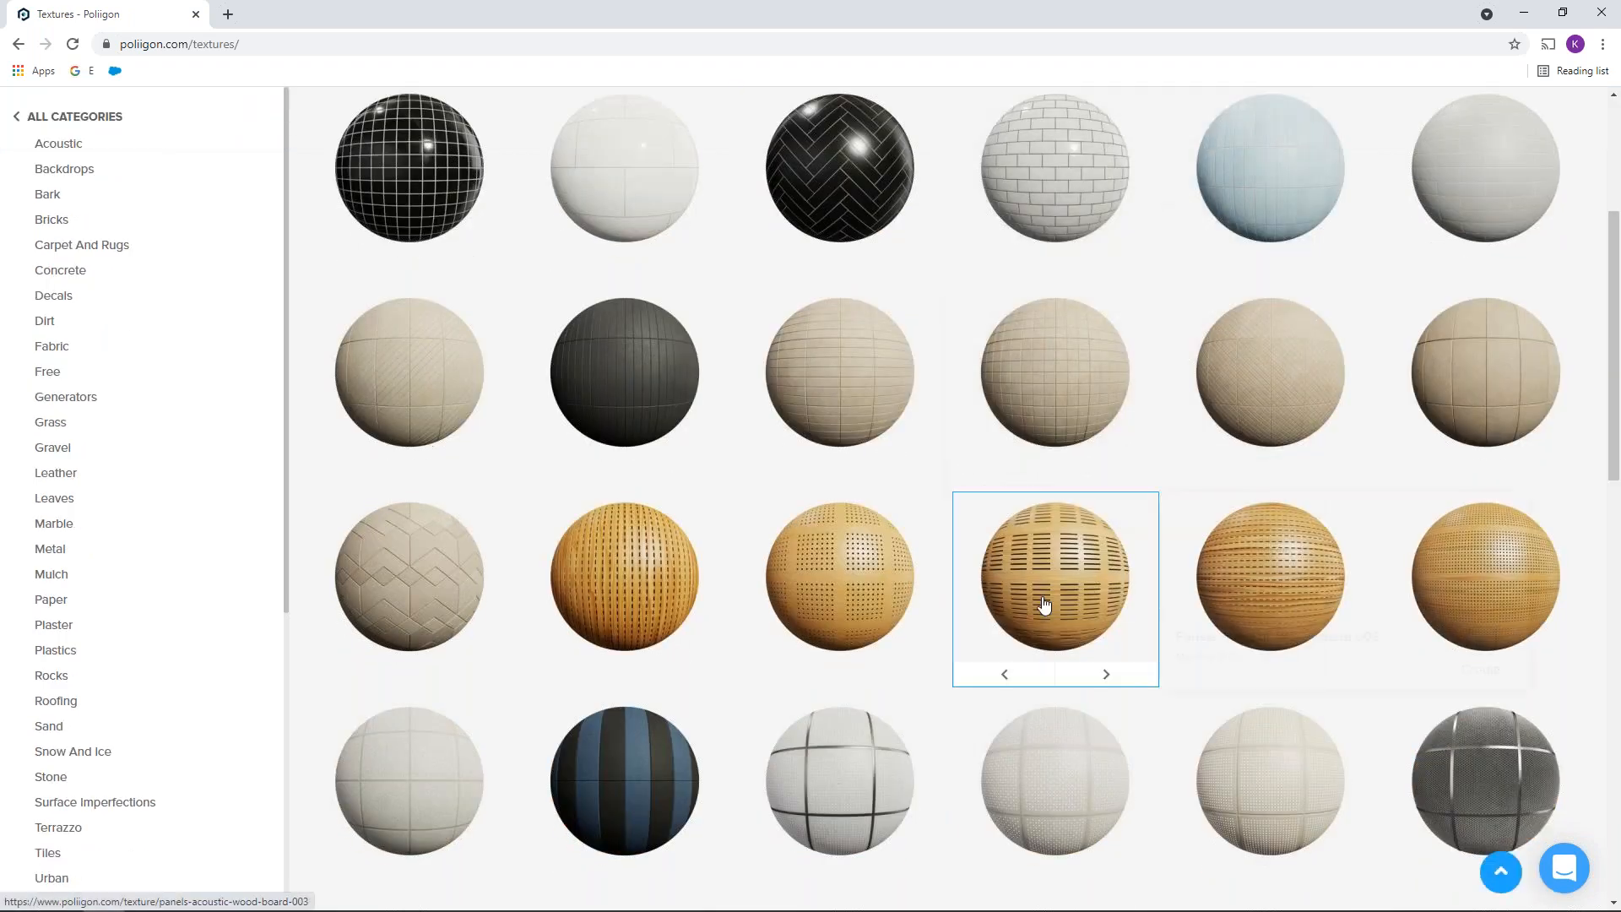
scroll(1038, 555, down, 1)
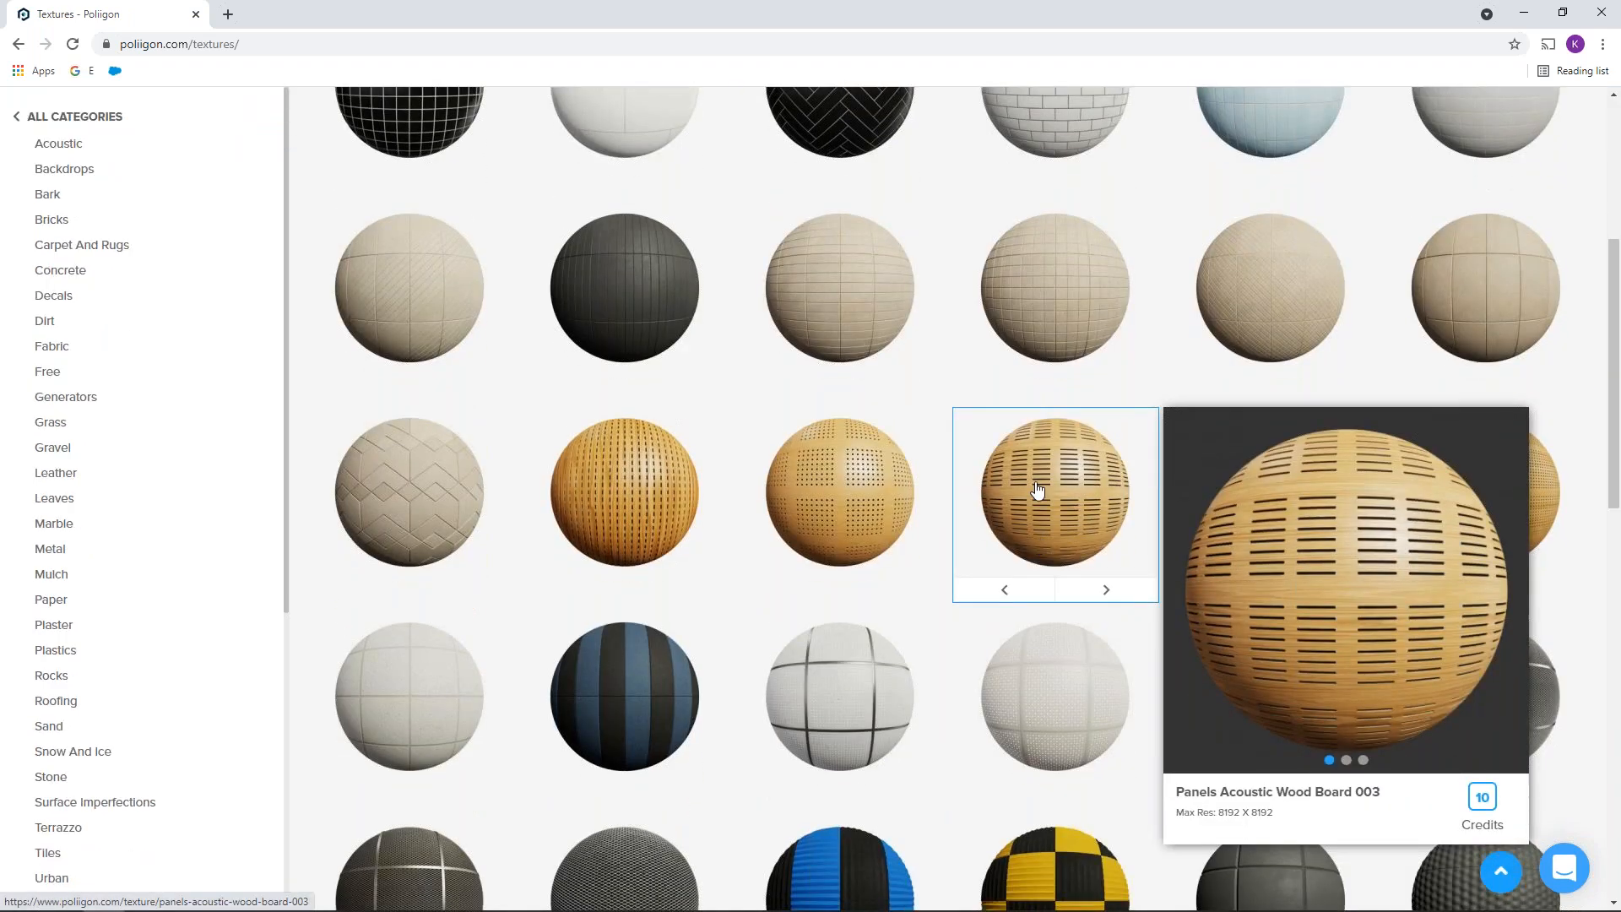
scroll(1032, 467, up, 5)
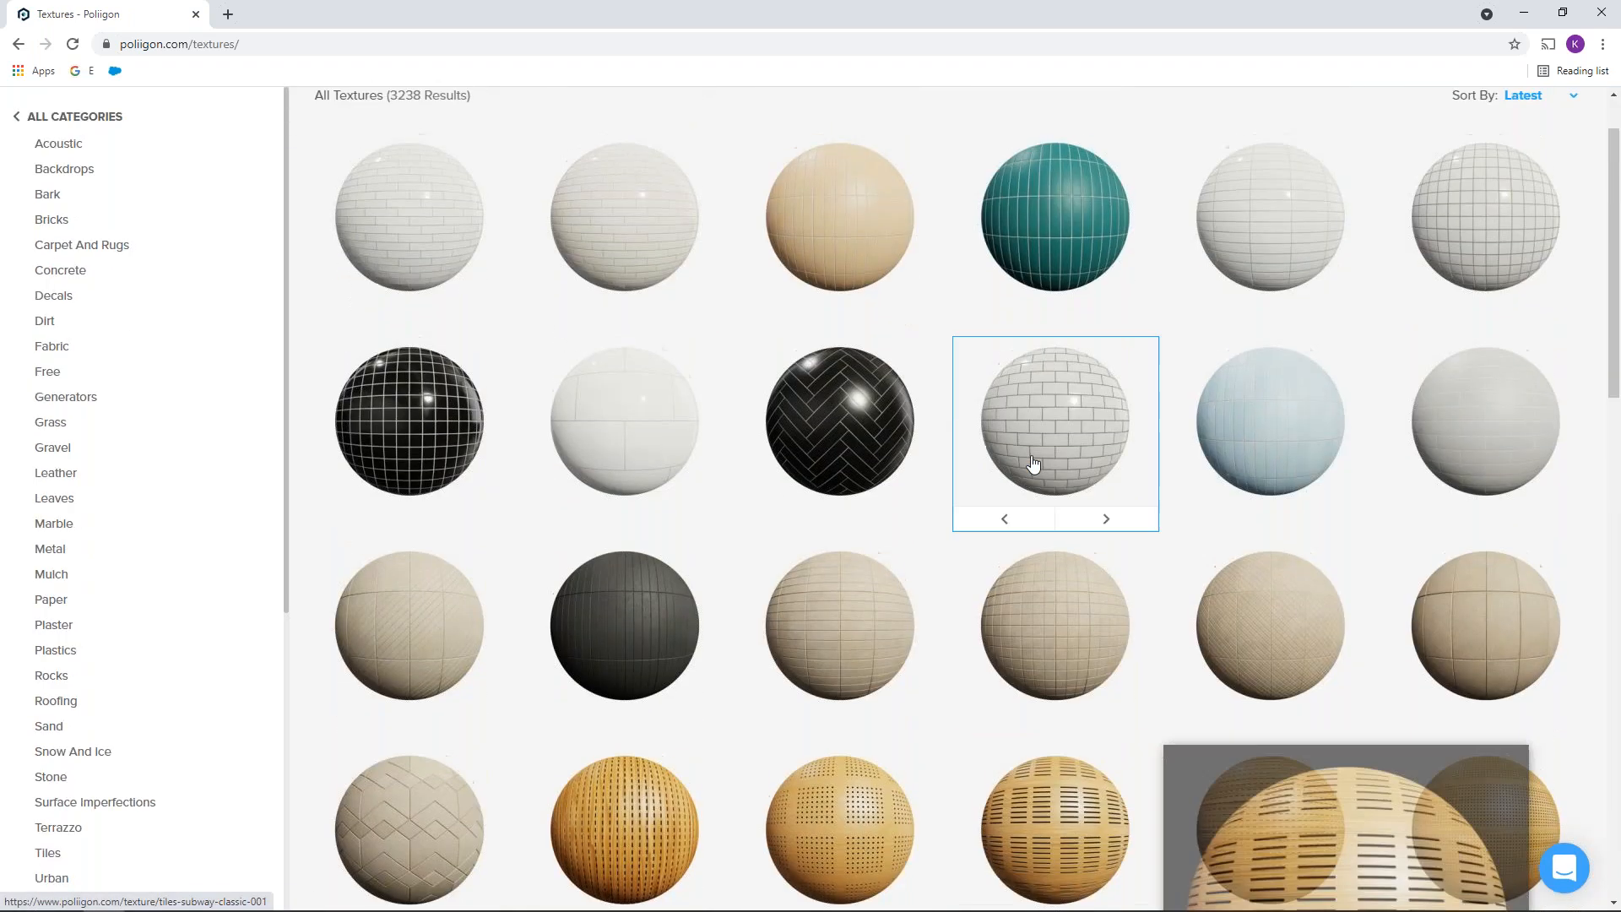
Go to ambientcg.com, highlight the Public Domain materials tagline, and look over the home page
click(179, 44)
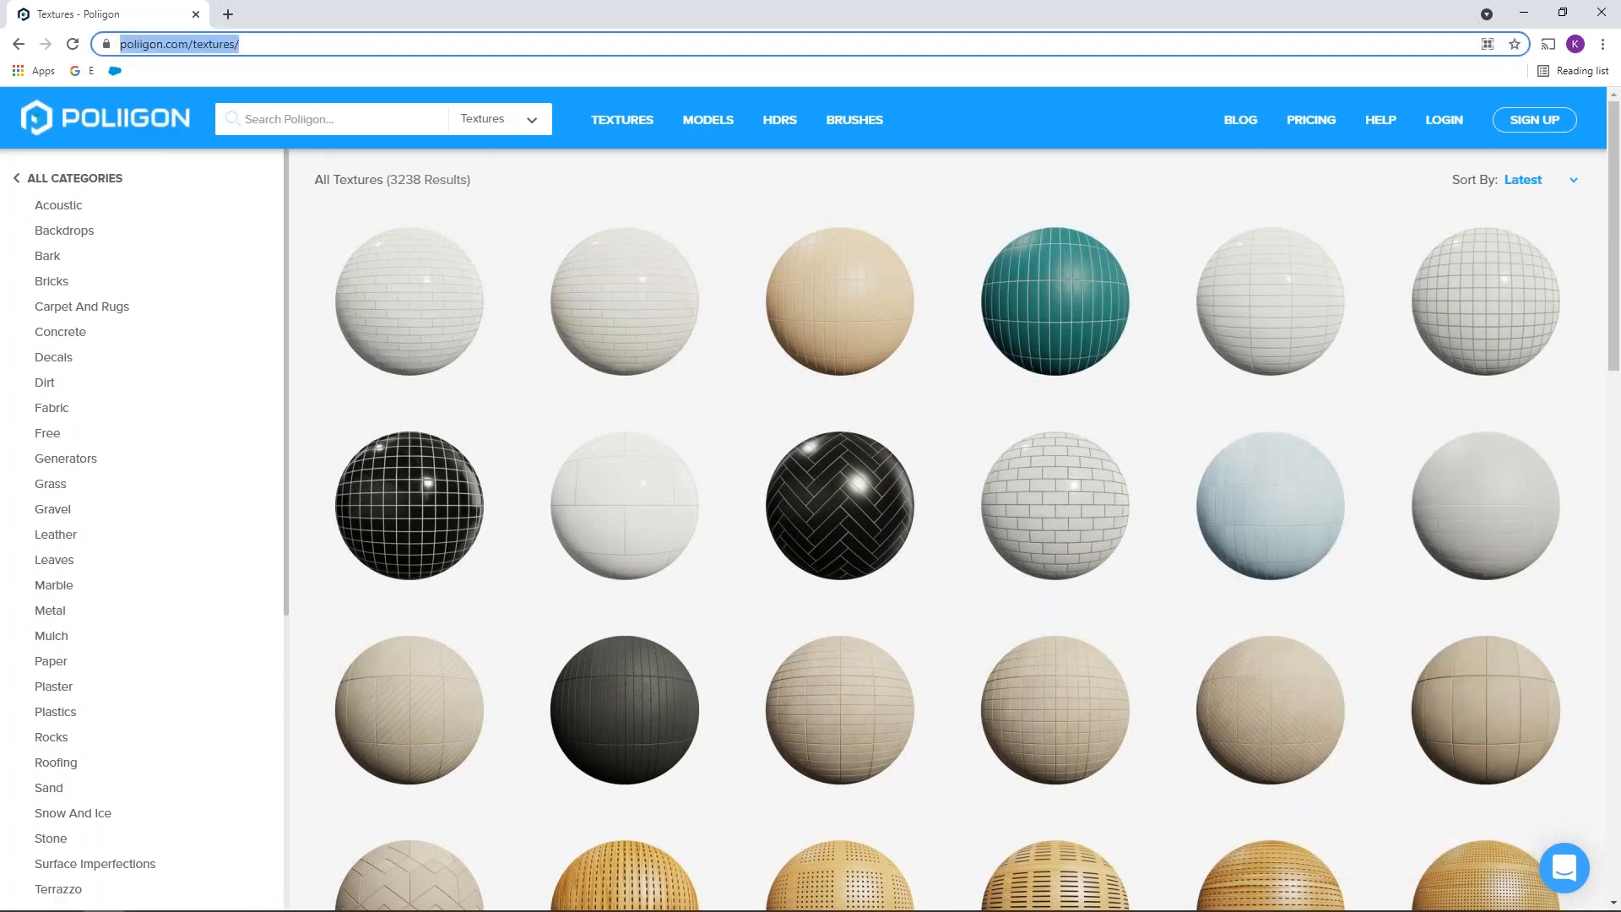
text(am)
key(Return)
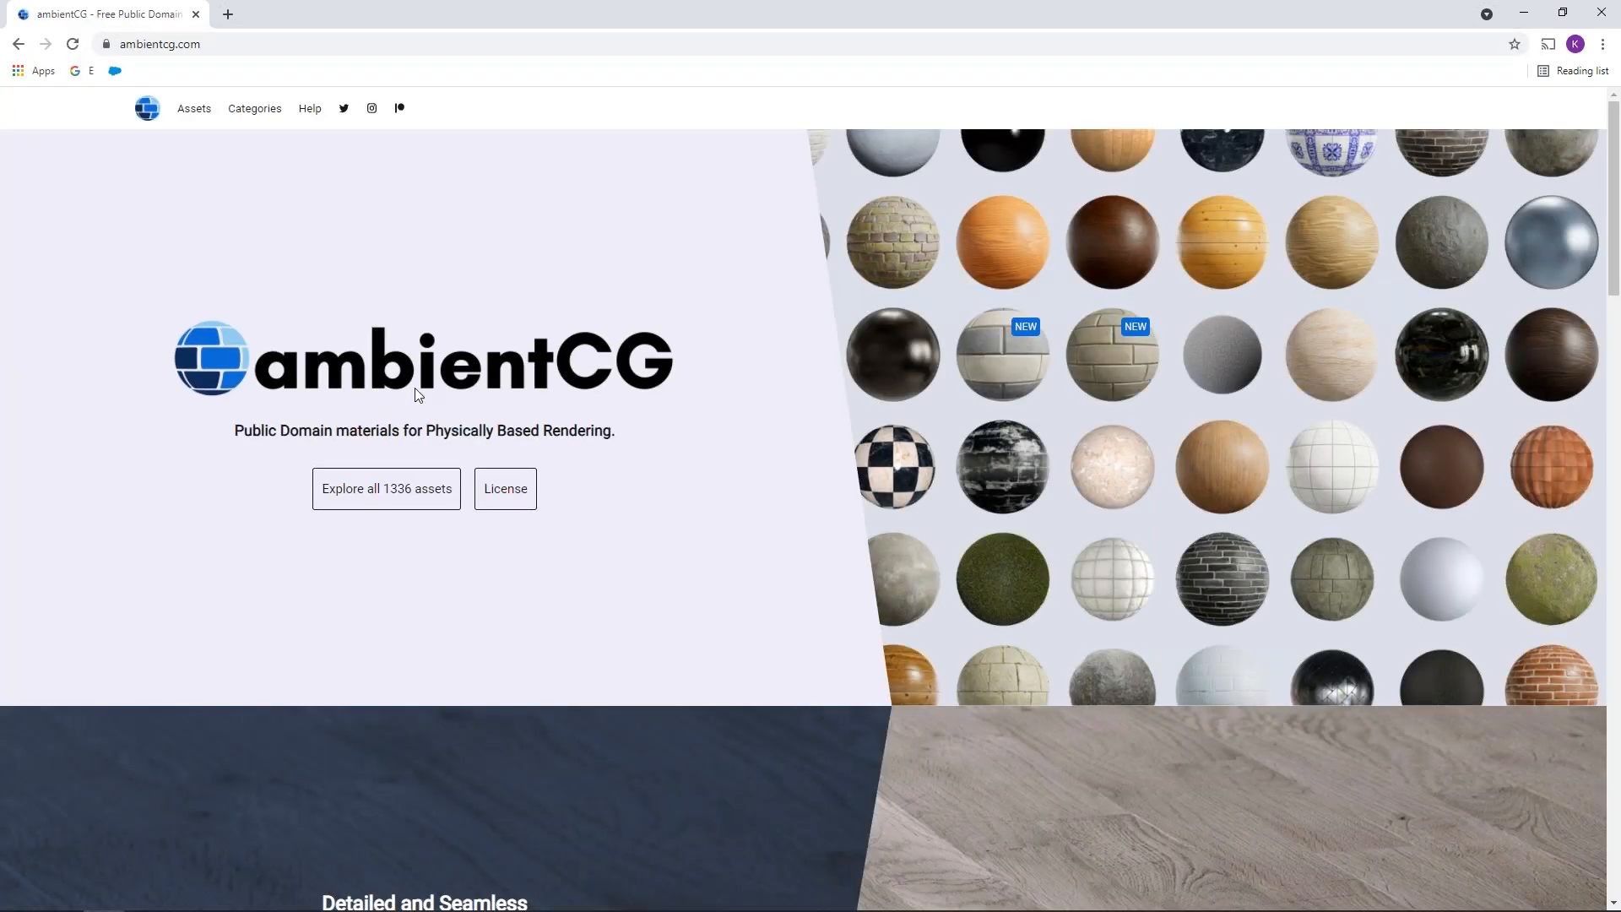
drag(213, 435, 626, 448)
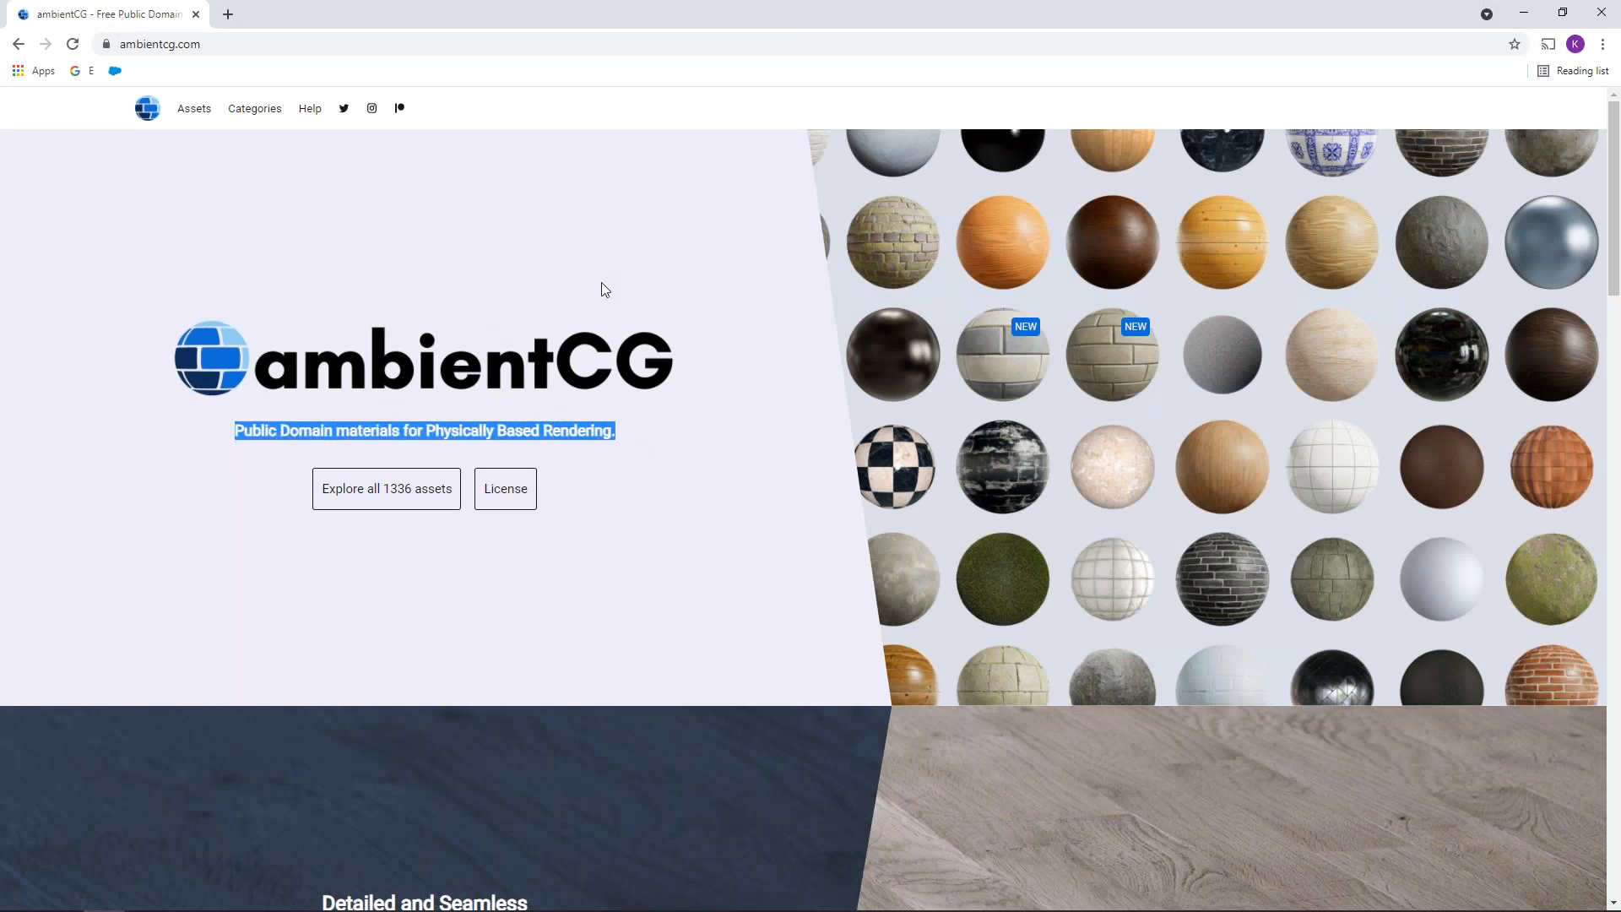
scroll(601, 282, down, 5)
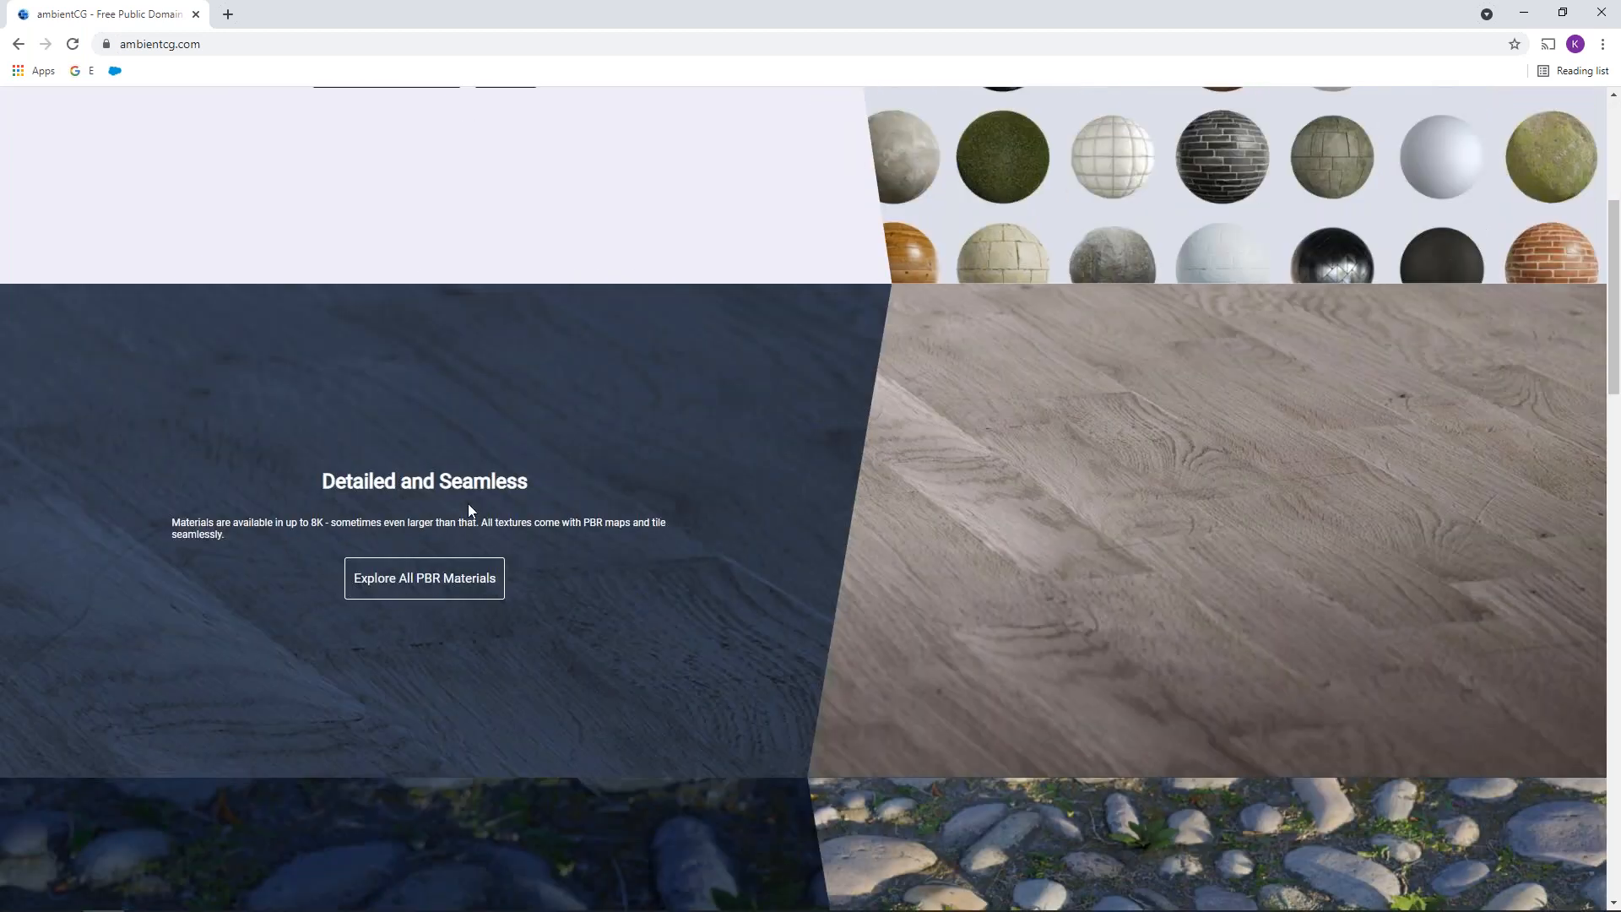
scroll(719, 450, up, 5)
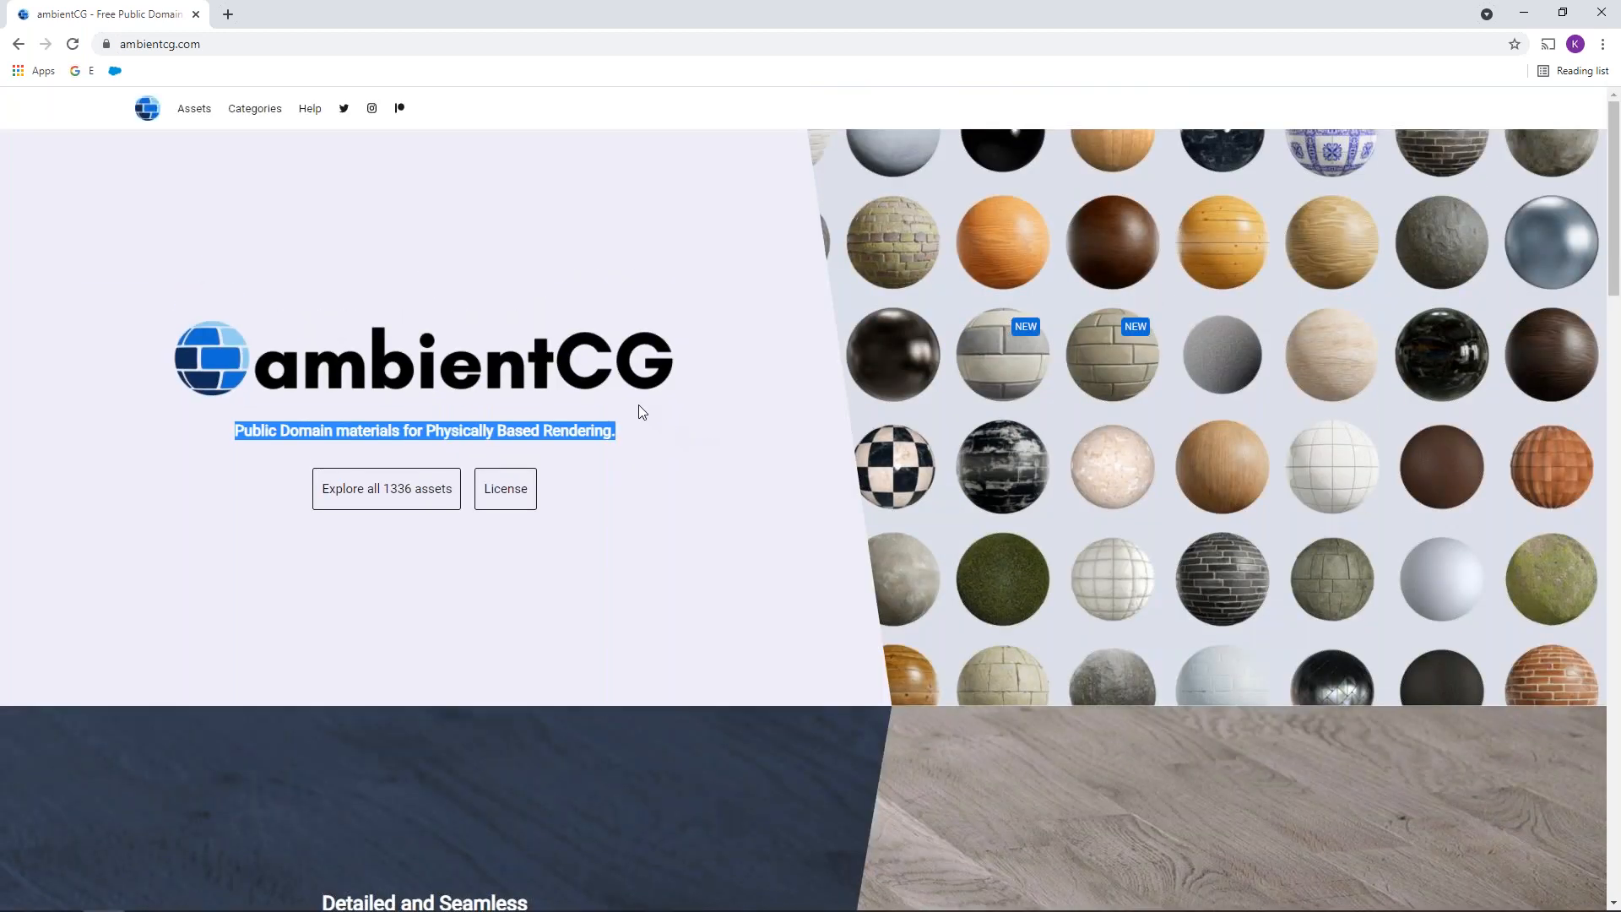
Open ambientCG's full asset list and browse the popular material previews
click(401, 504)
scroll(579, 470, down, 4)
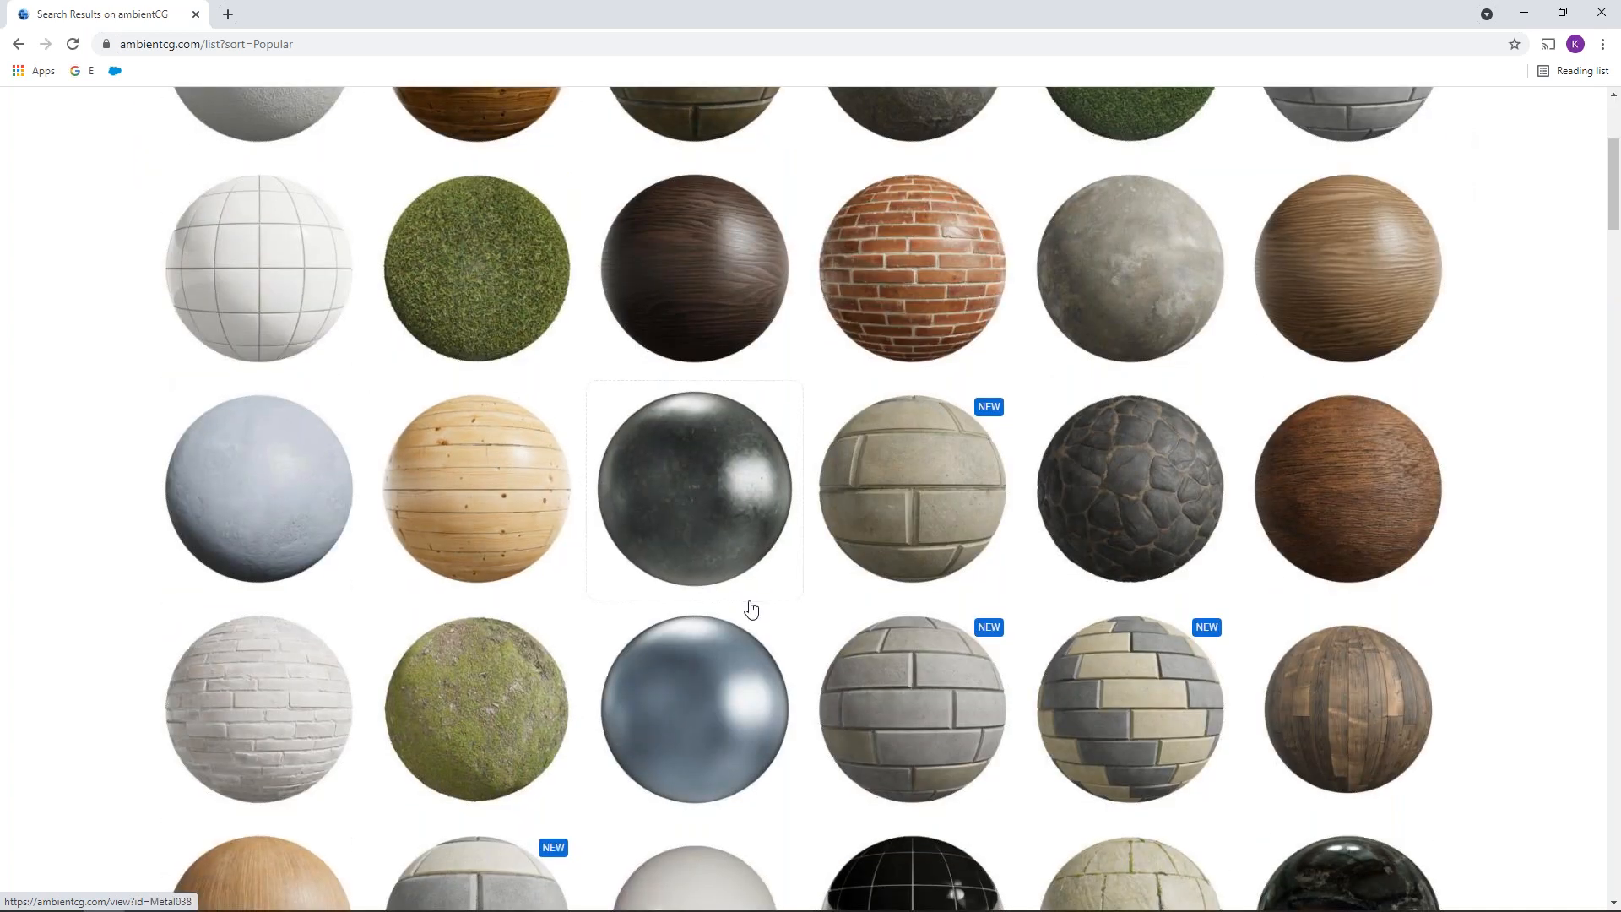
scroll(751, 608, down, 9)
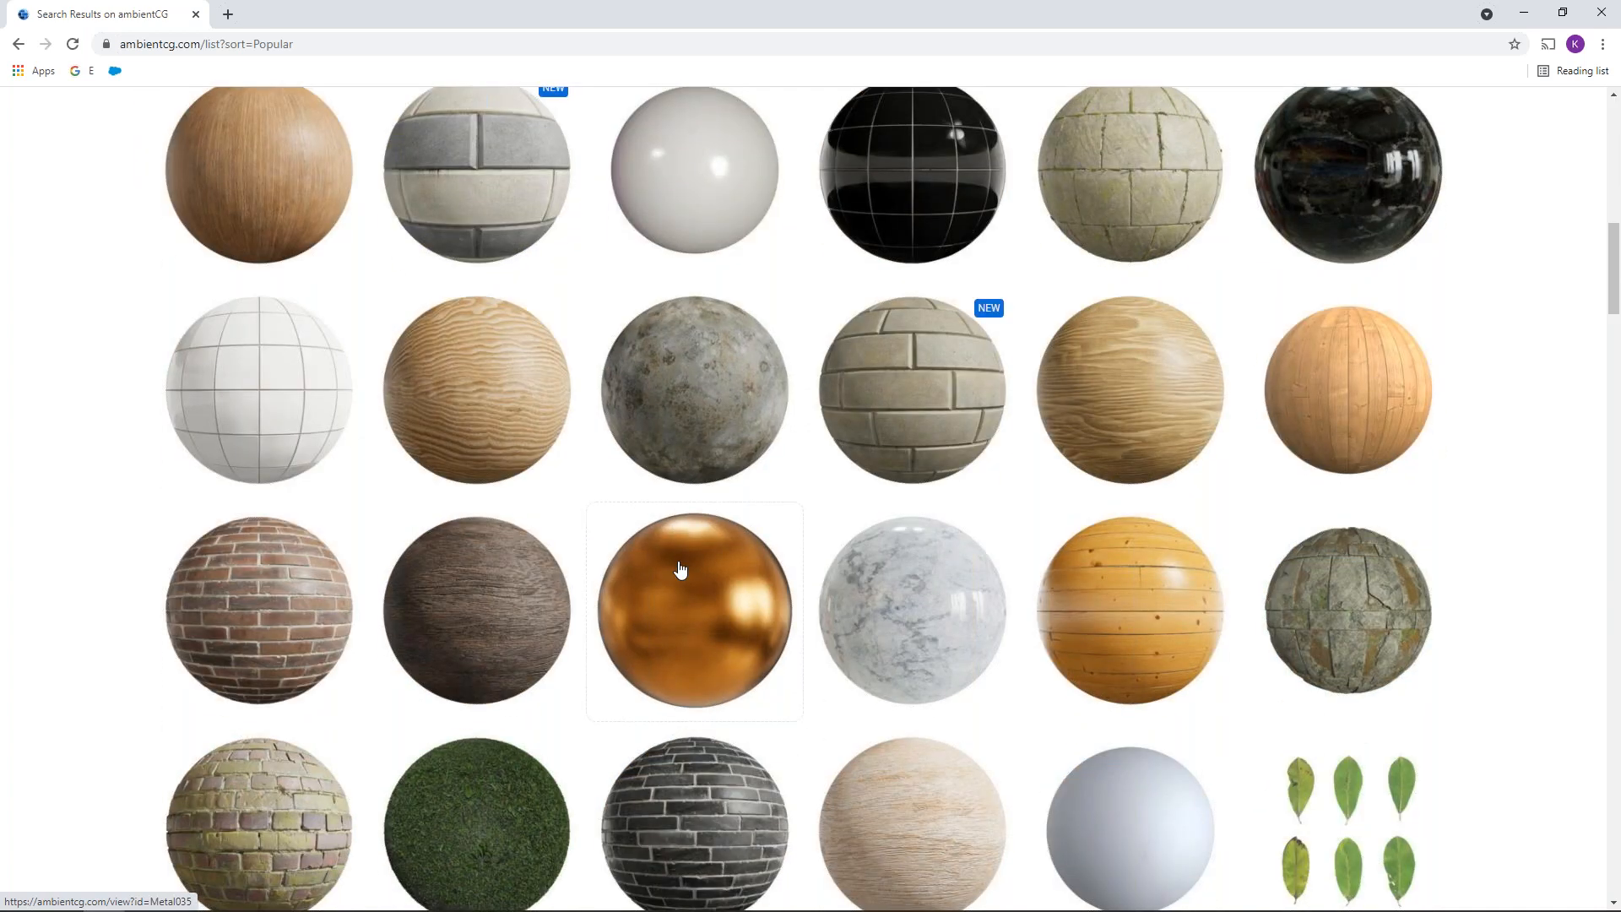
Browse further through ambientCG's popular materials and open the page of the Rock 030 material
scroll(680, 571, down, 7)
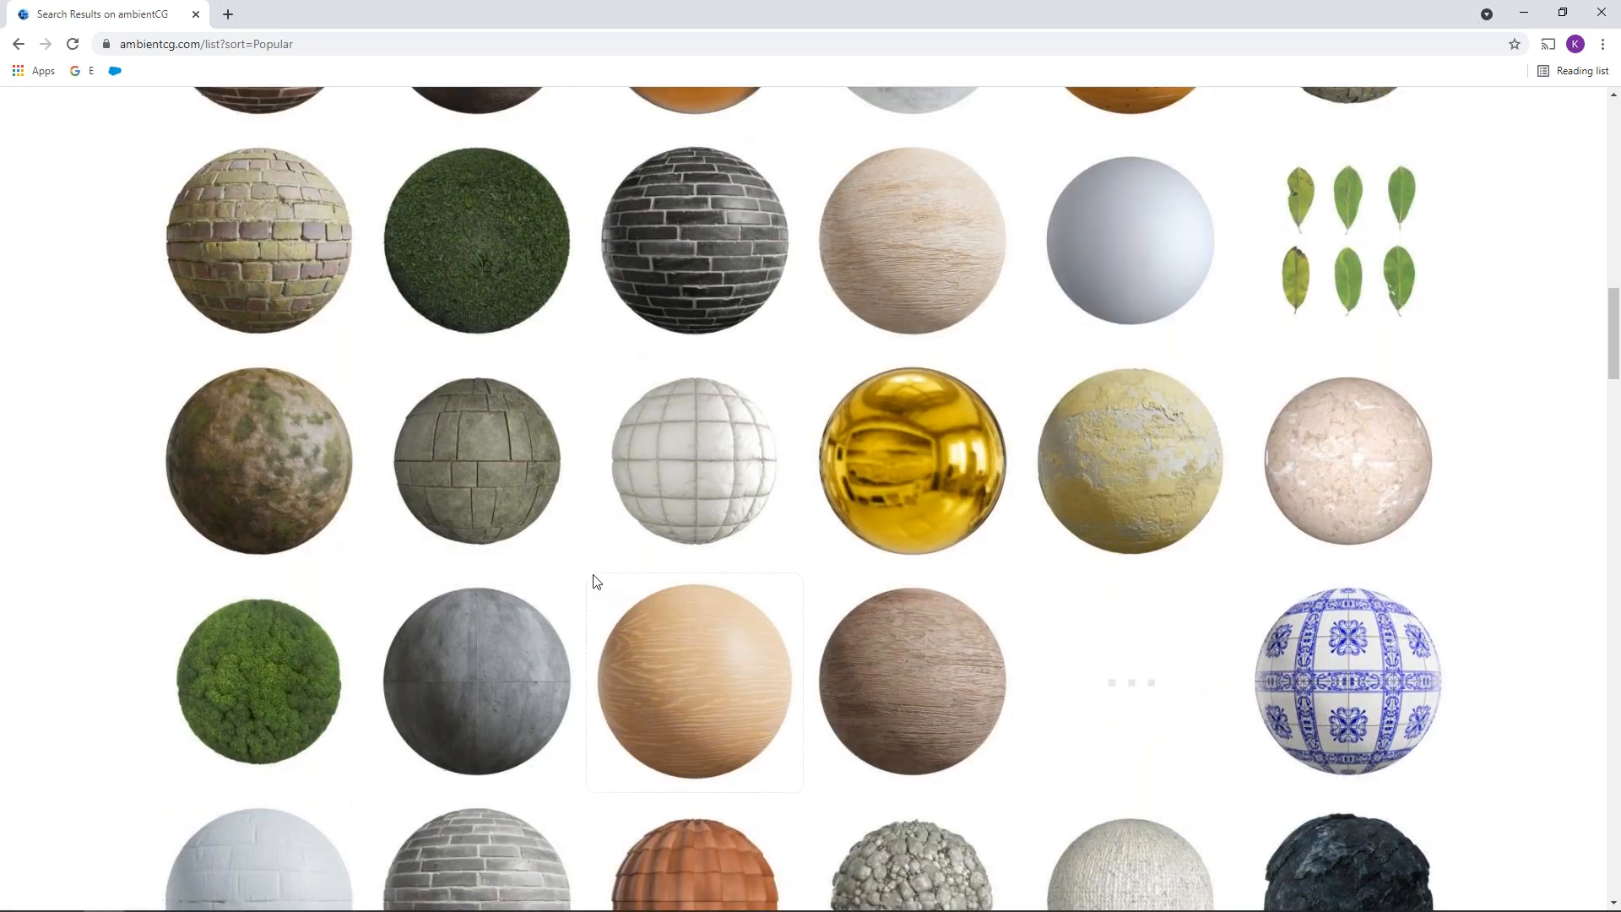
scroll(596, 581, down, 8)
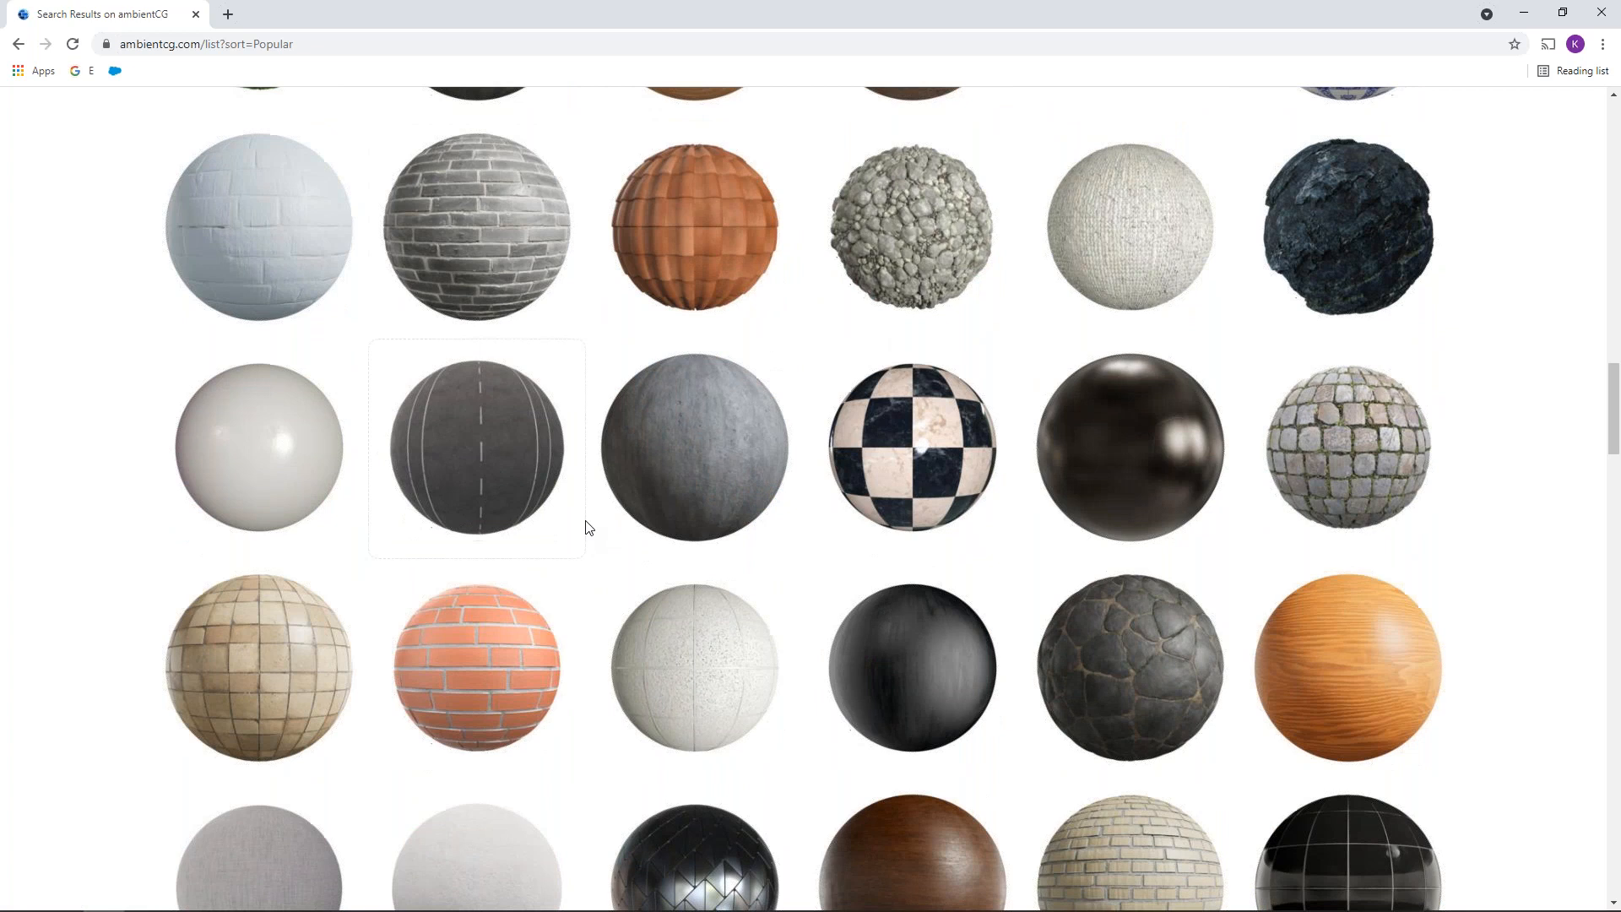
scroll(589, 527, down, 1)
scroll(641, 498, down, 5)
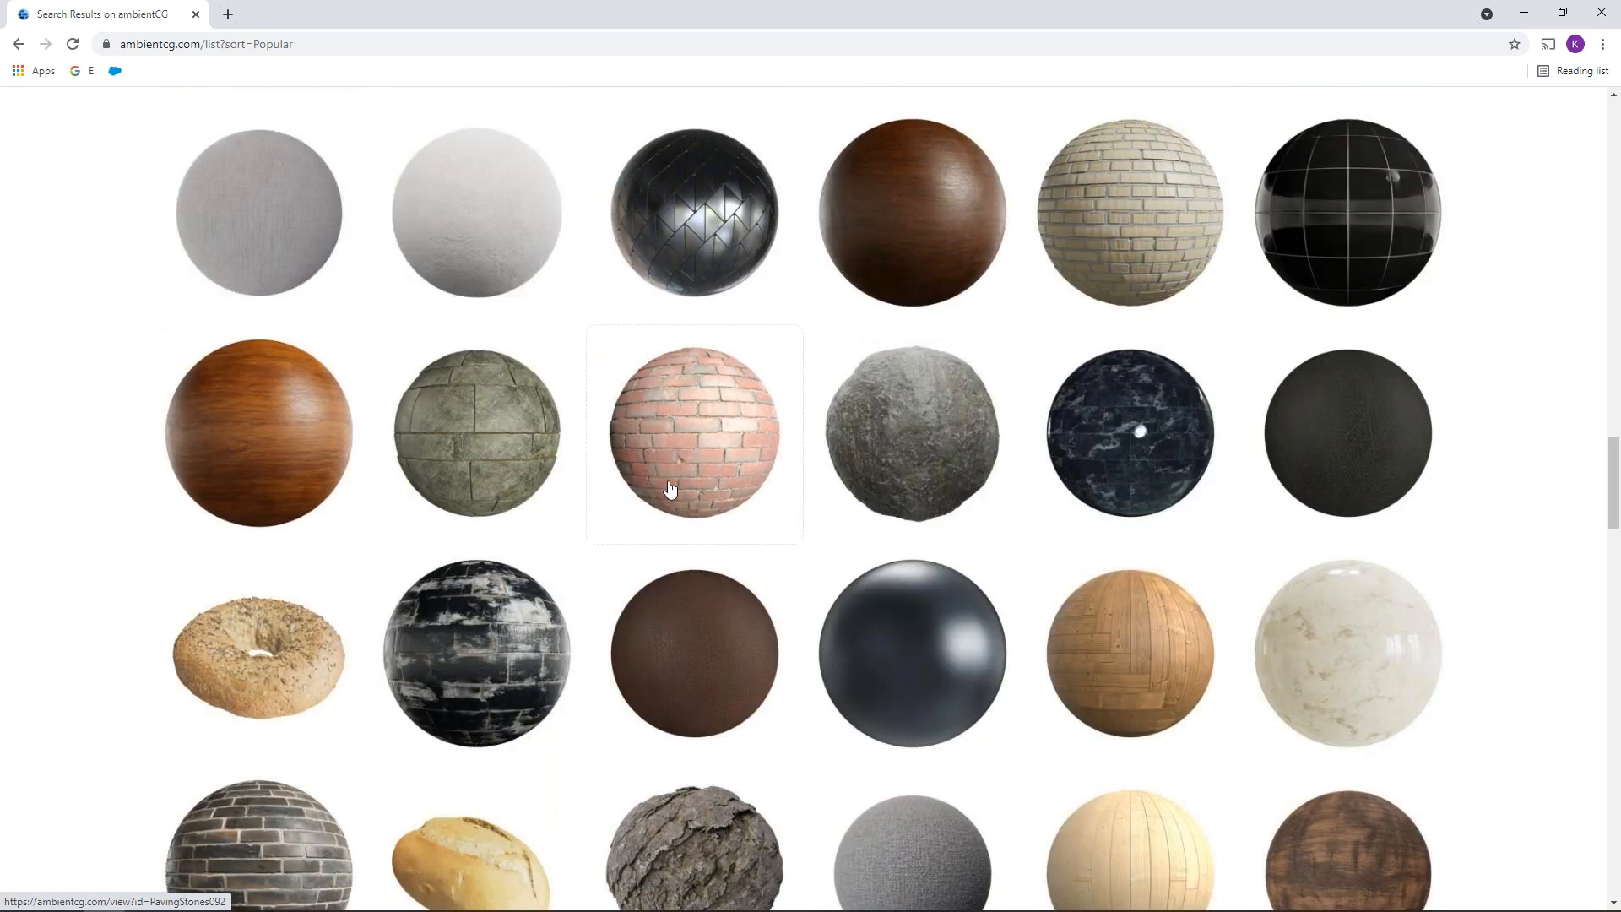
scroll(661, 507, down, 2)
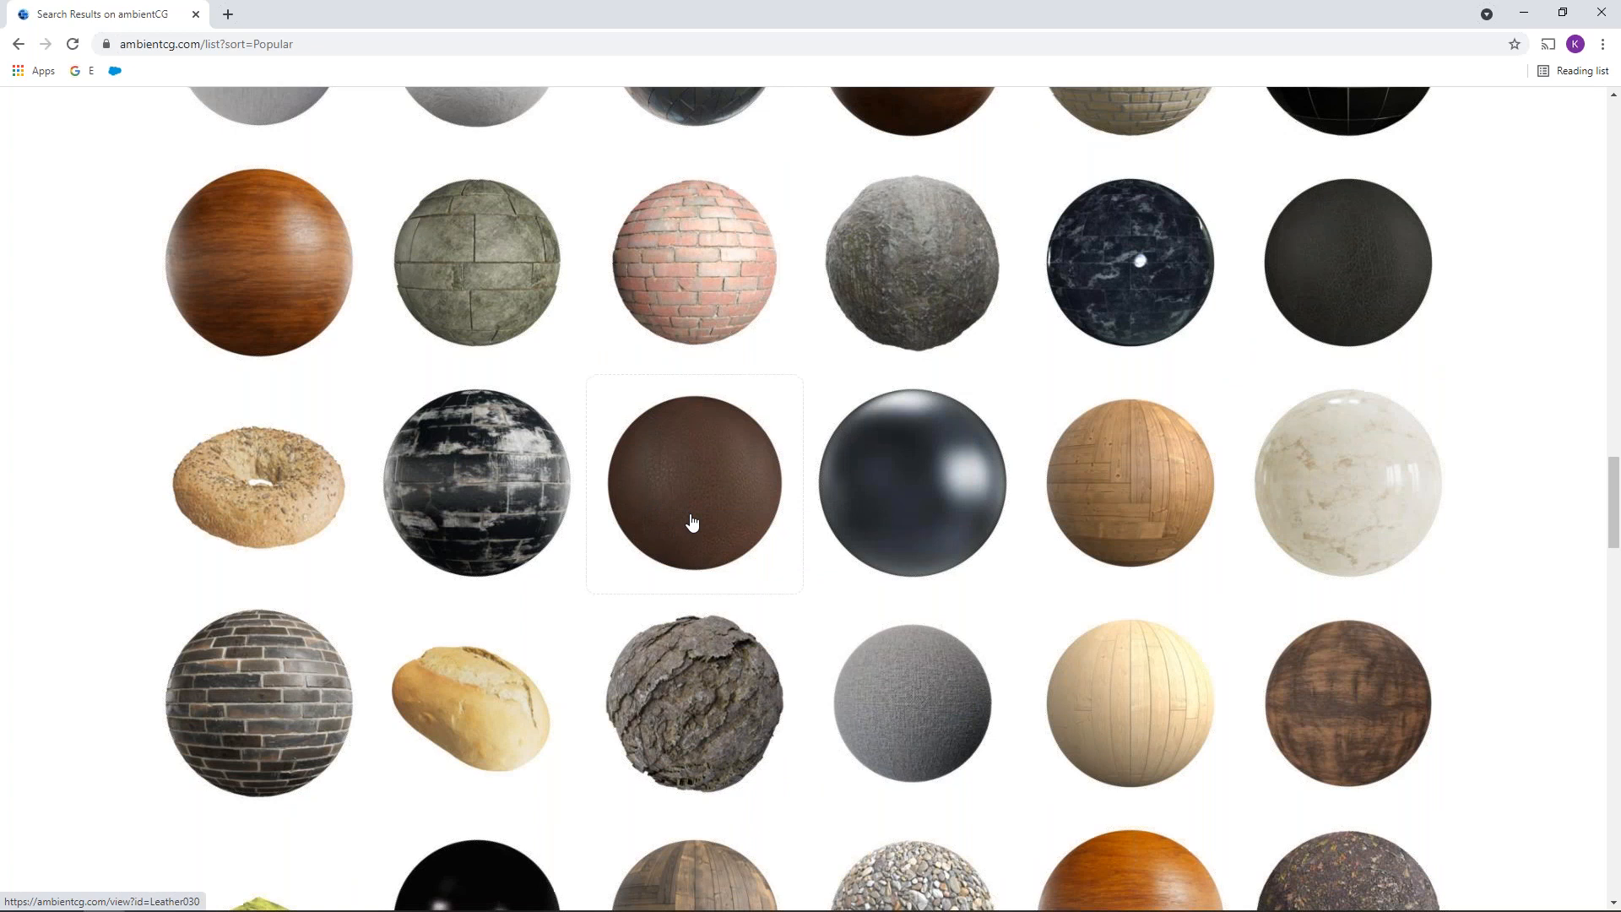
scroll(688, 519, down, 2)
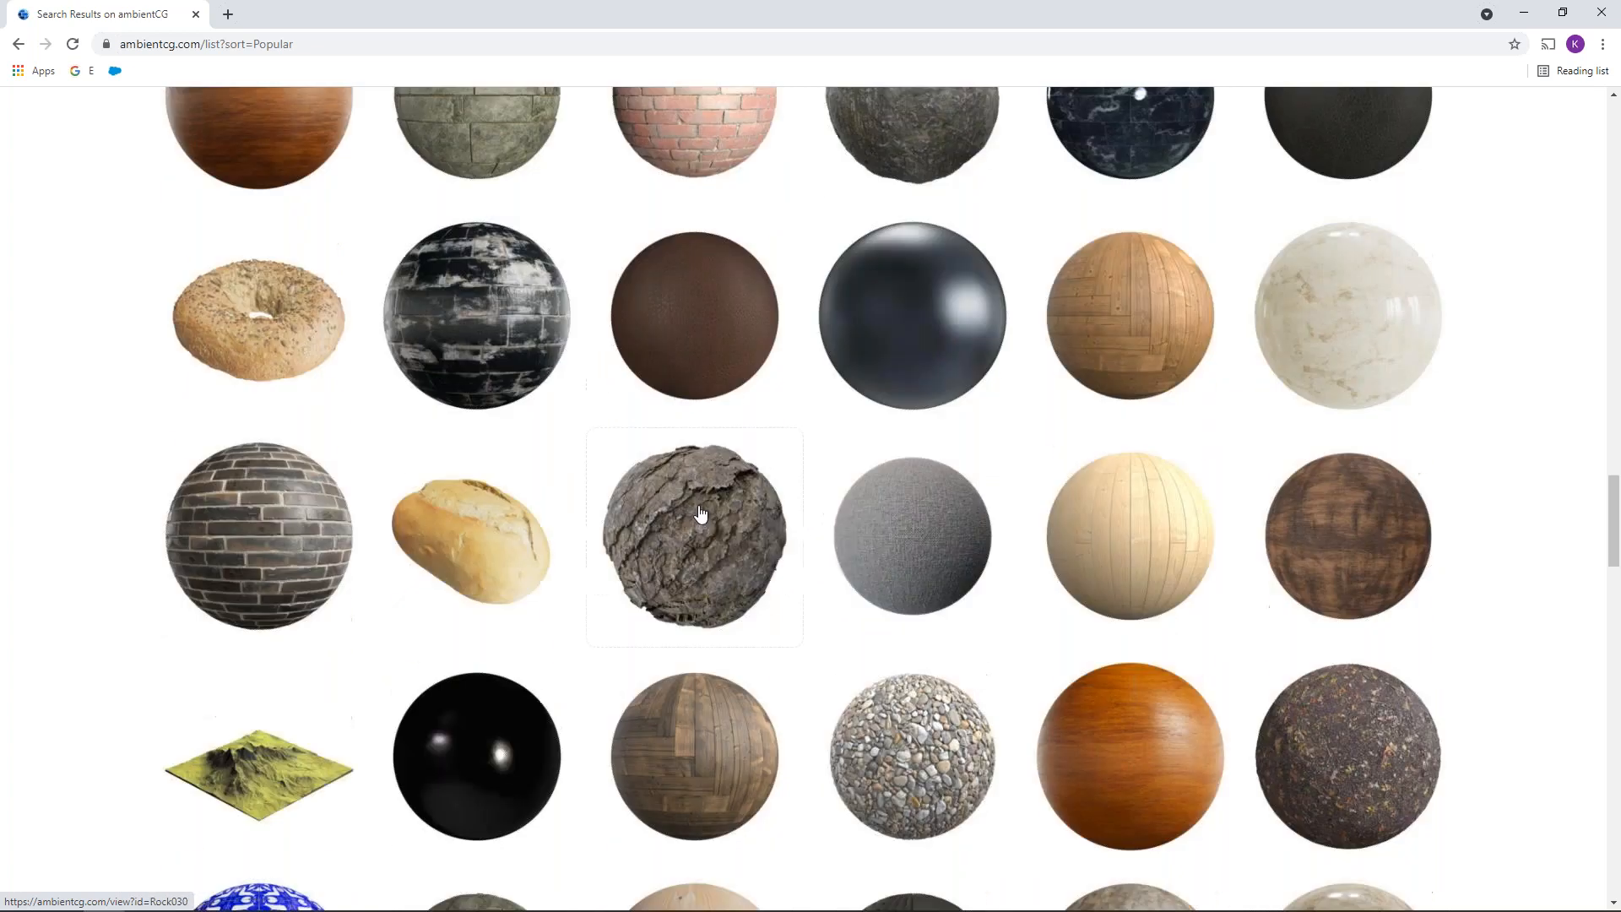
click(714, 553)
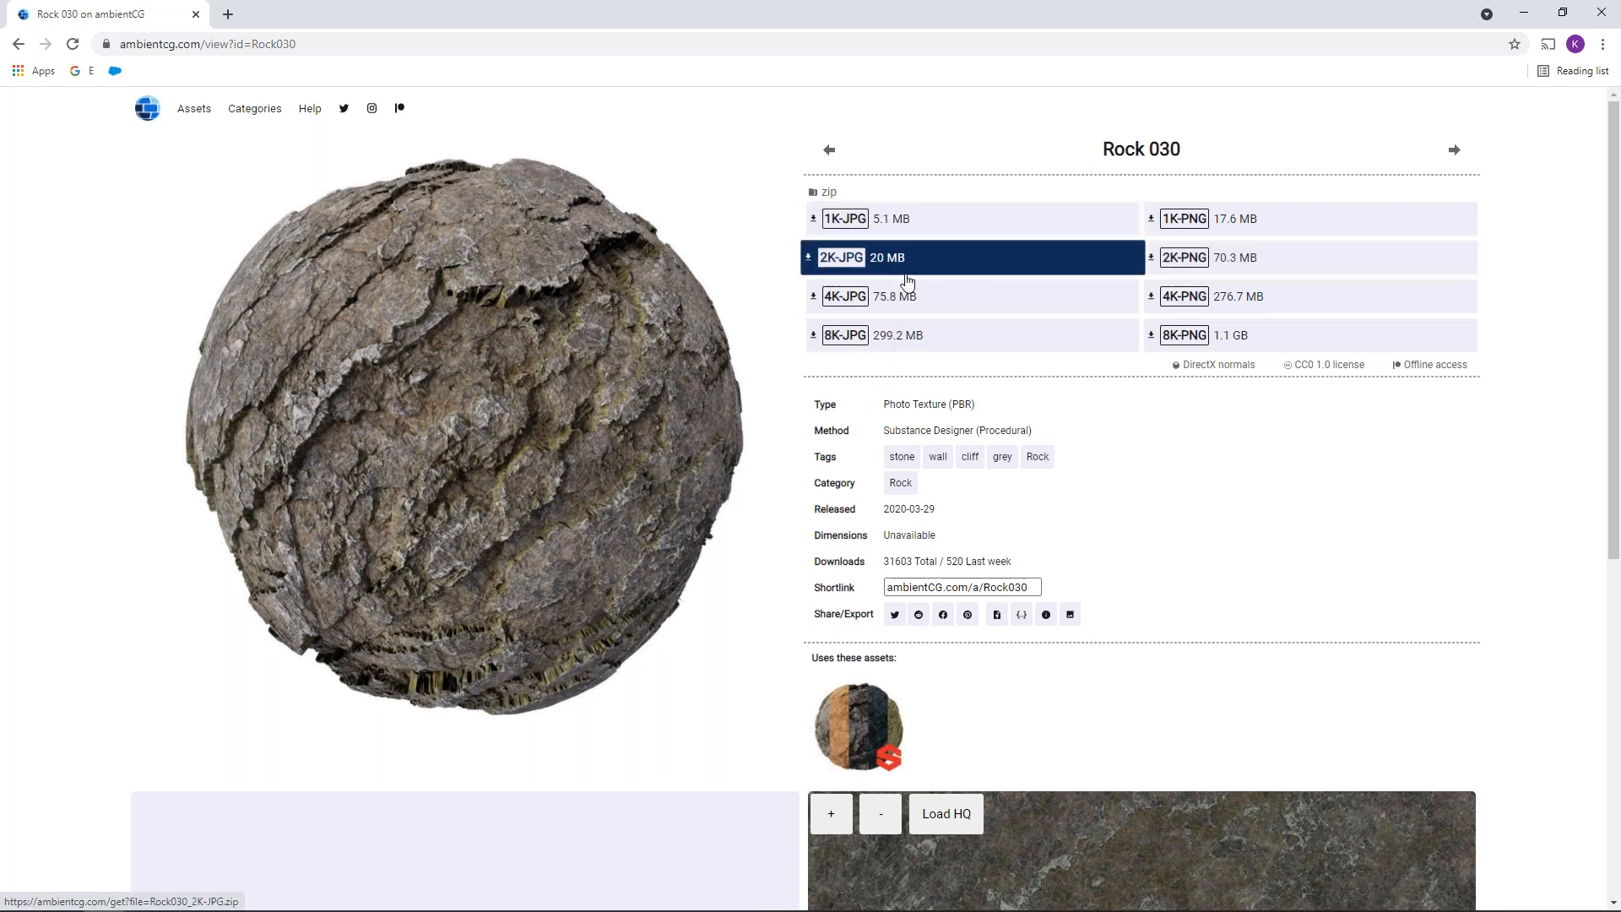
Download Rock 030 as the 2K-JPG package and open the zip to look over the texture maps it contains
mouse_move(907, 279)
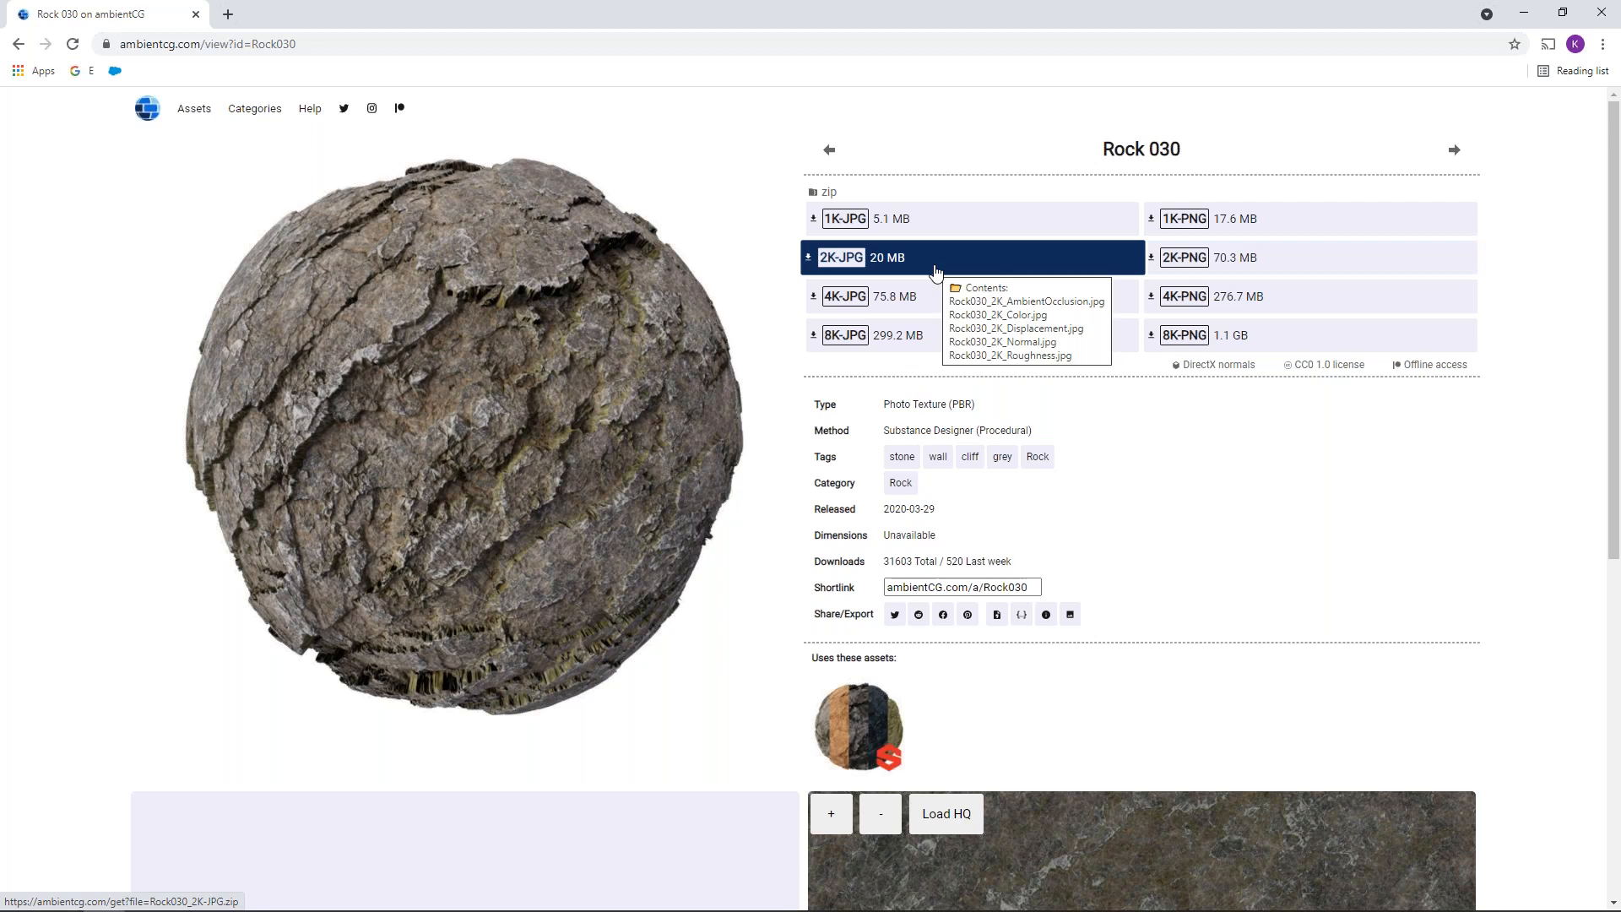
click(935, 271)
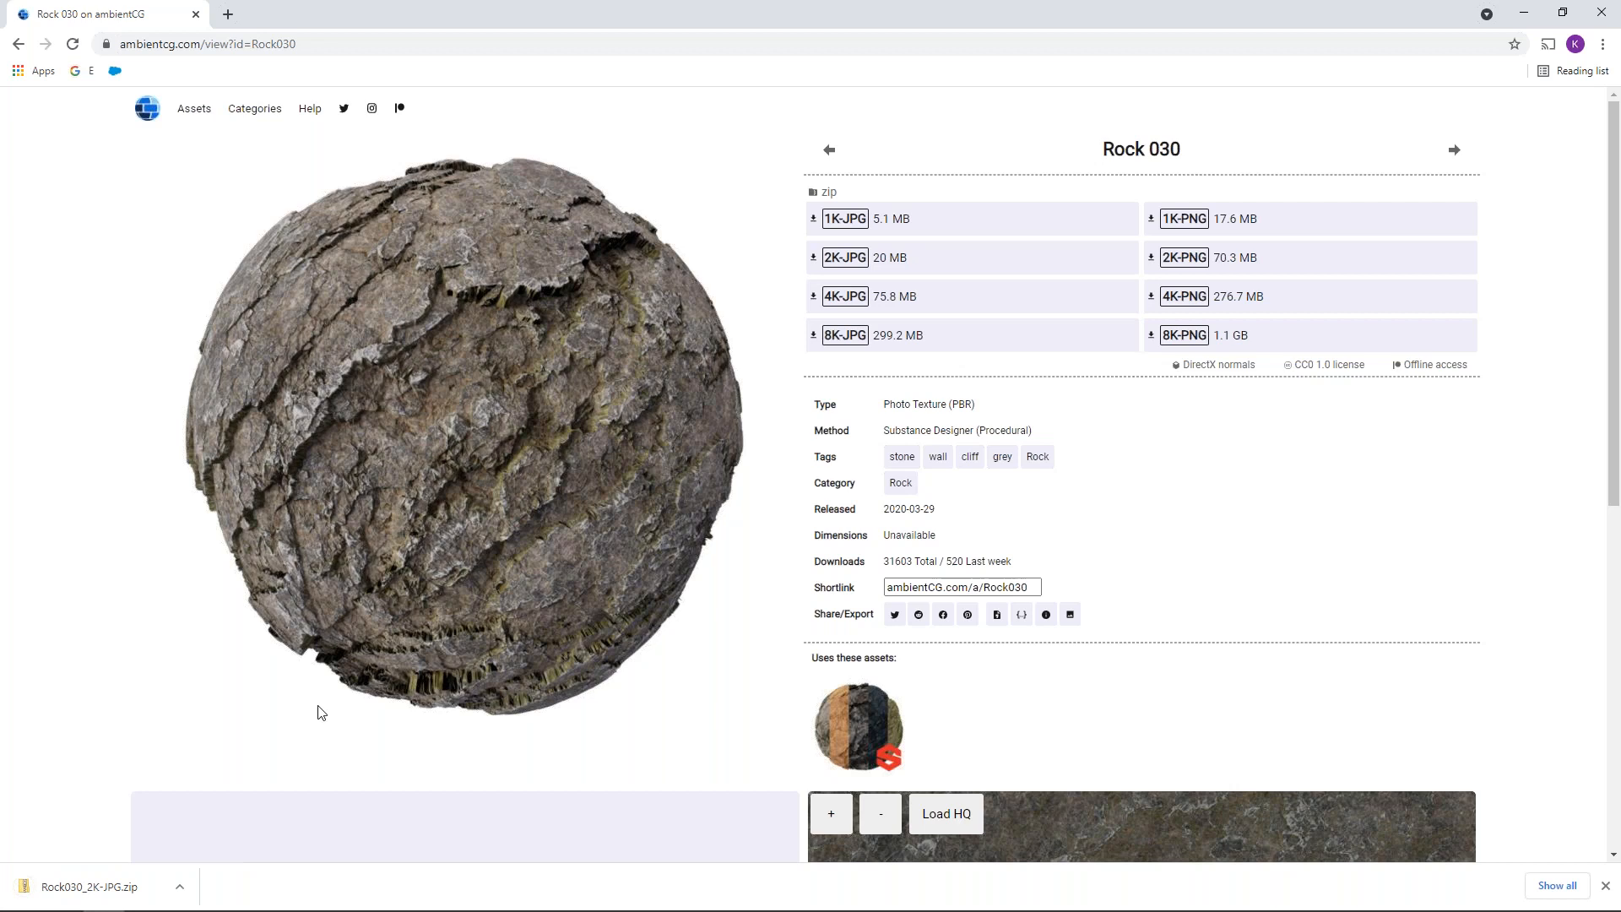
click(79, 891)
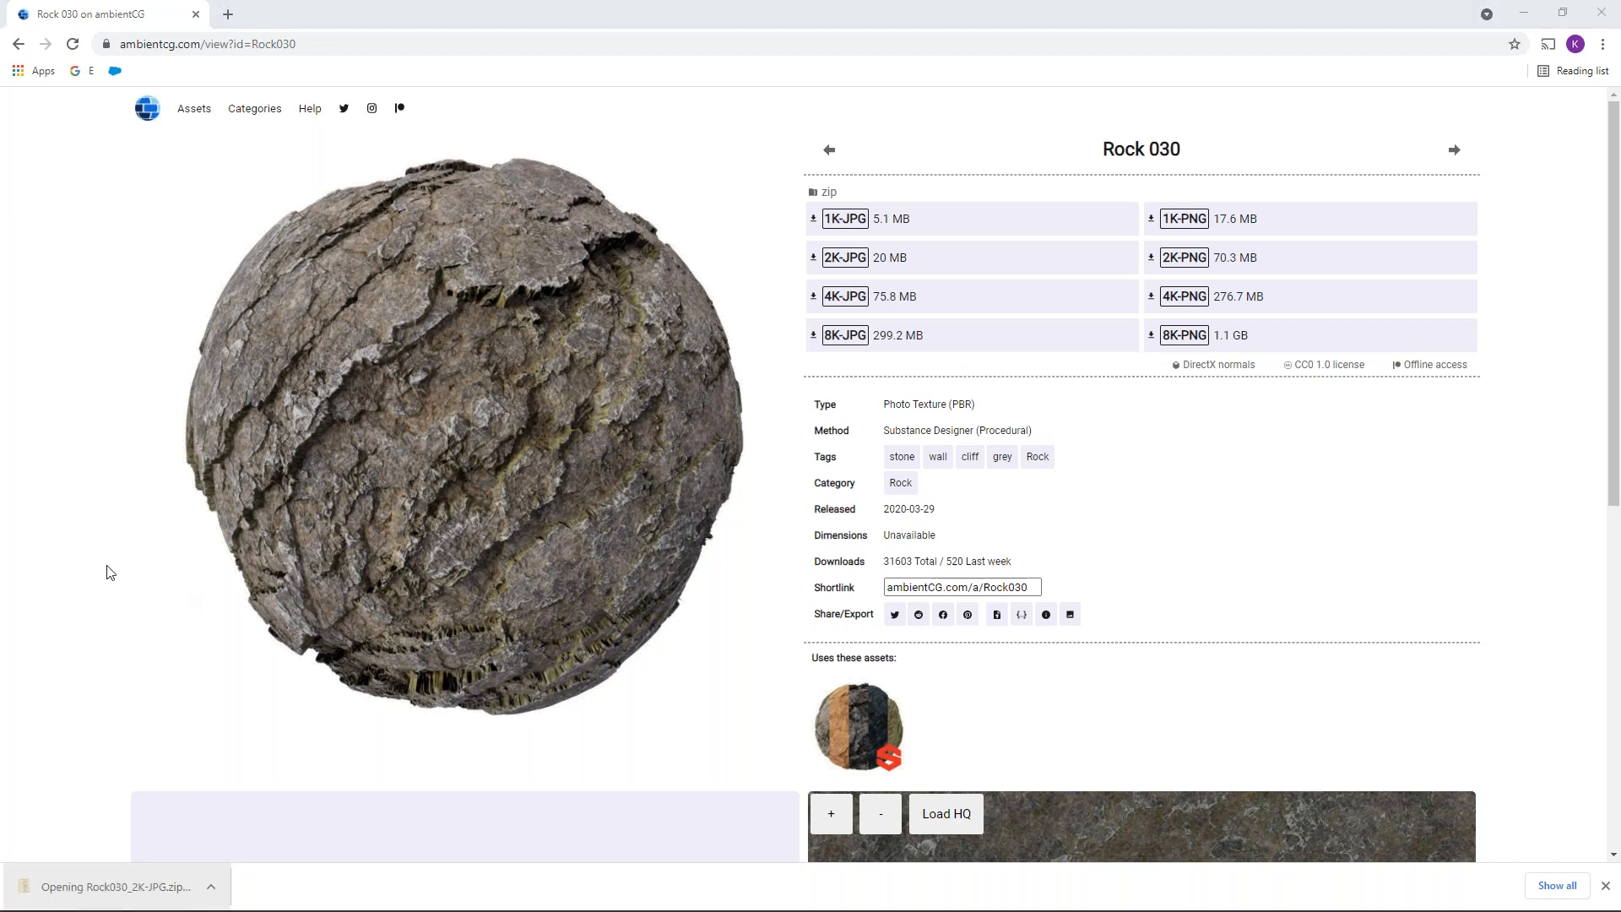
drag(0, 123, 770, 111)
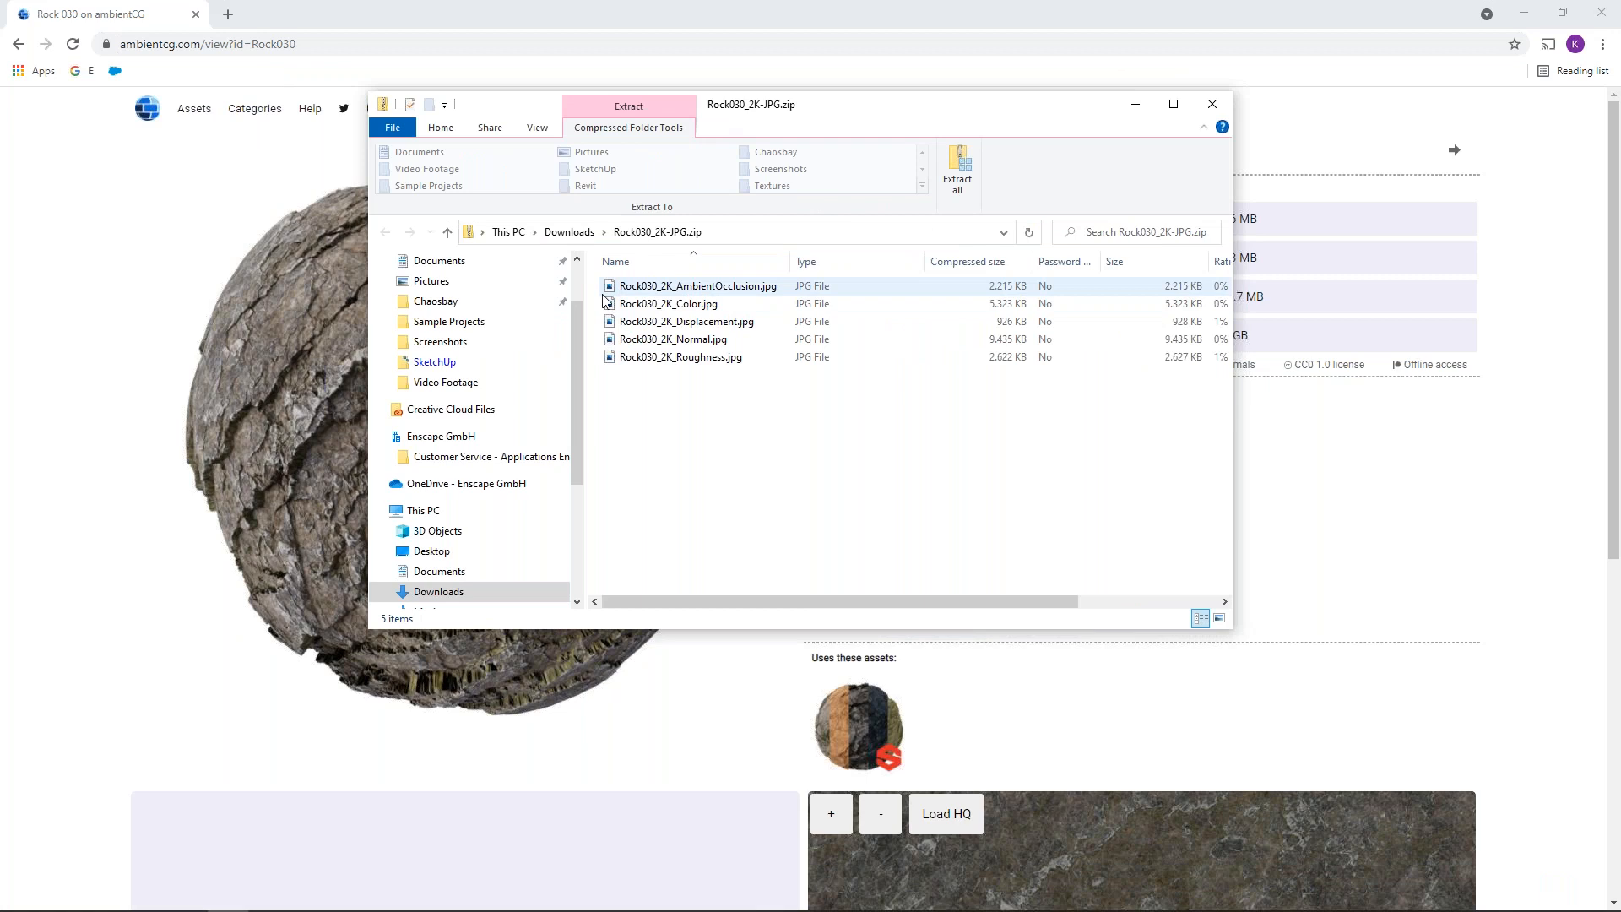
drag(817, 602, 883, 607)
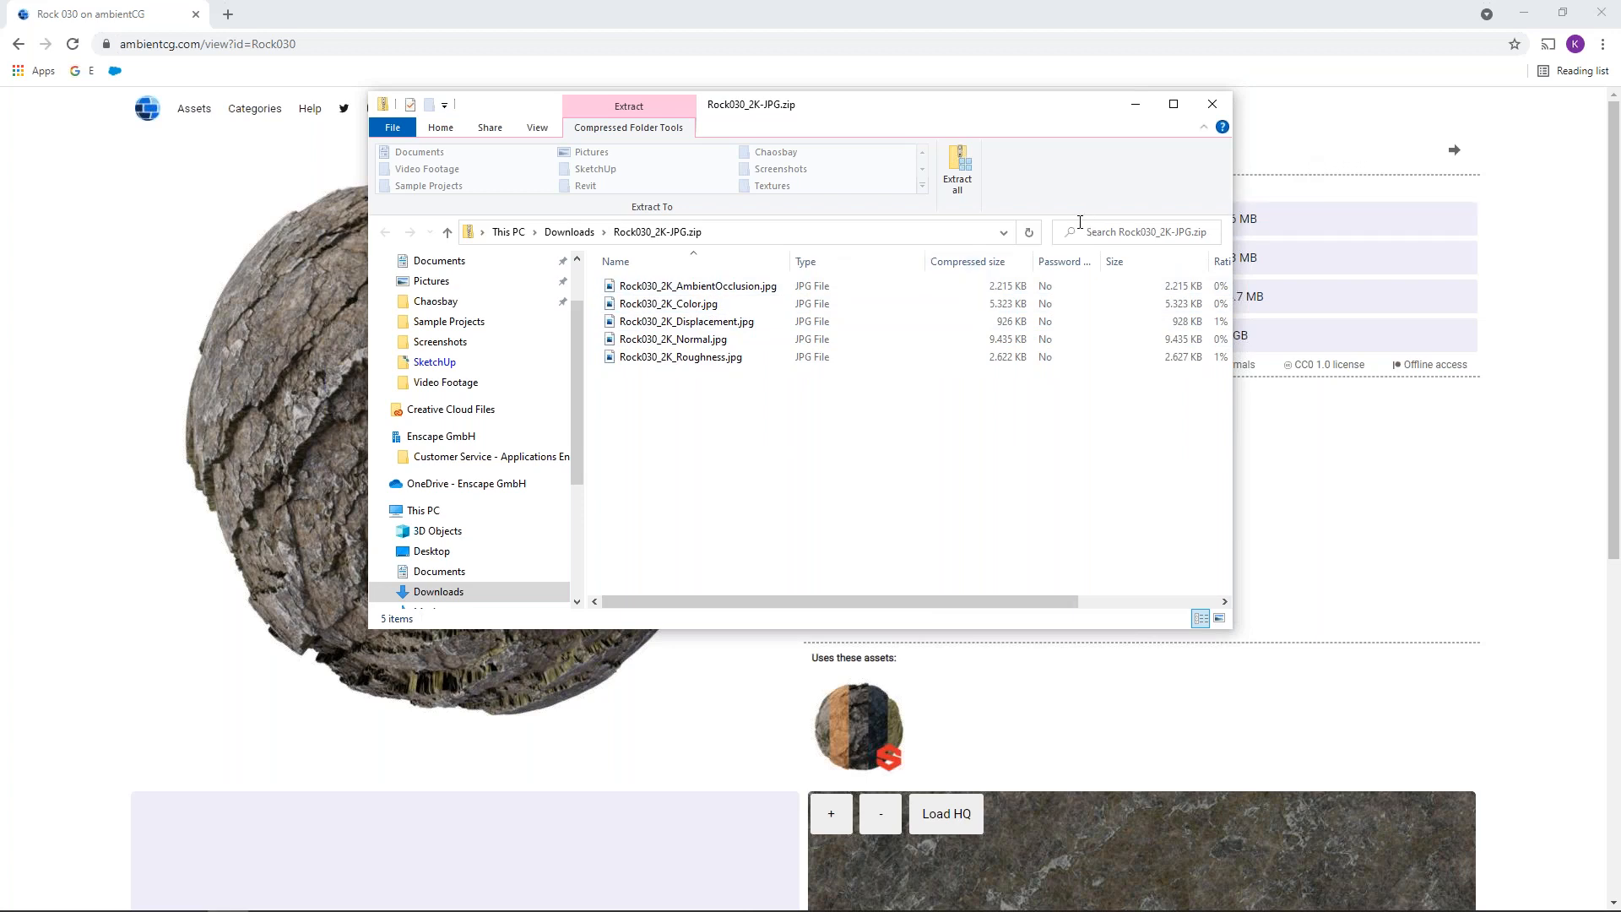
Minimize the browser and close the Enscape material editor, keeping the Rock030_2K-JPG.zip folder in view
click(1525, 22)
click(716, 14)
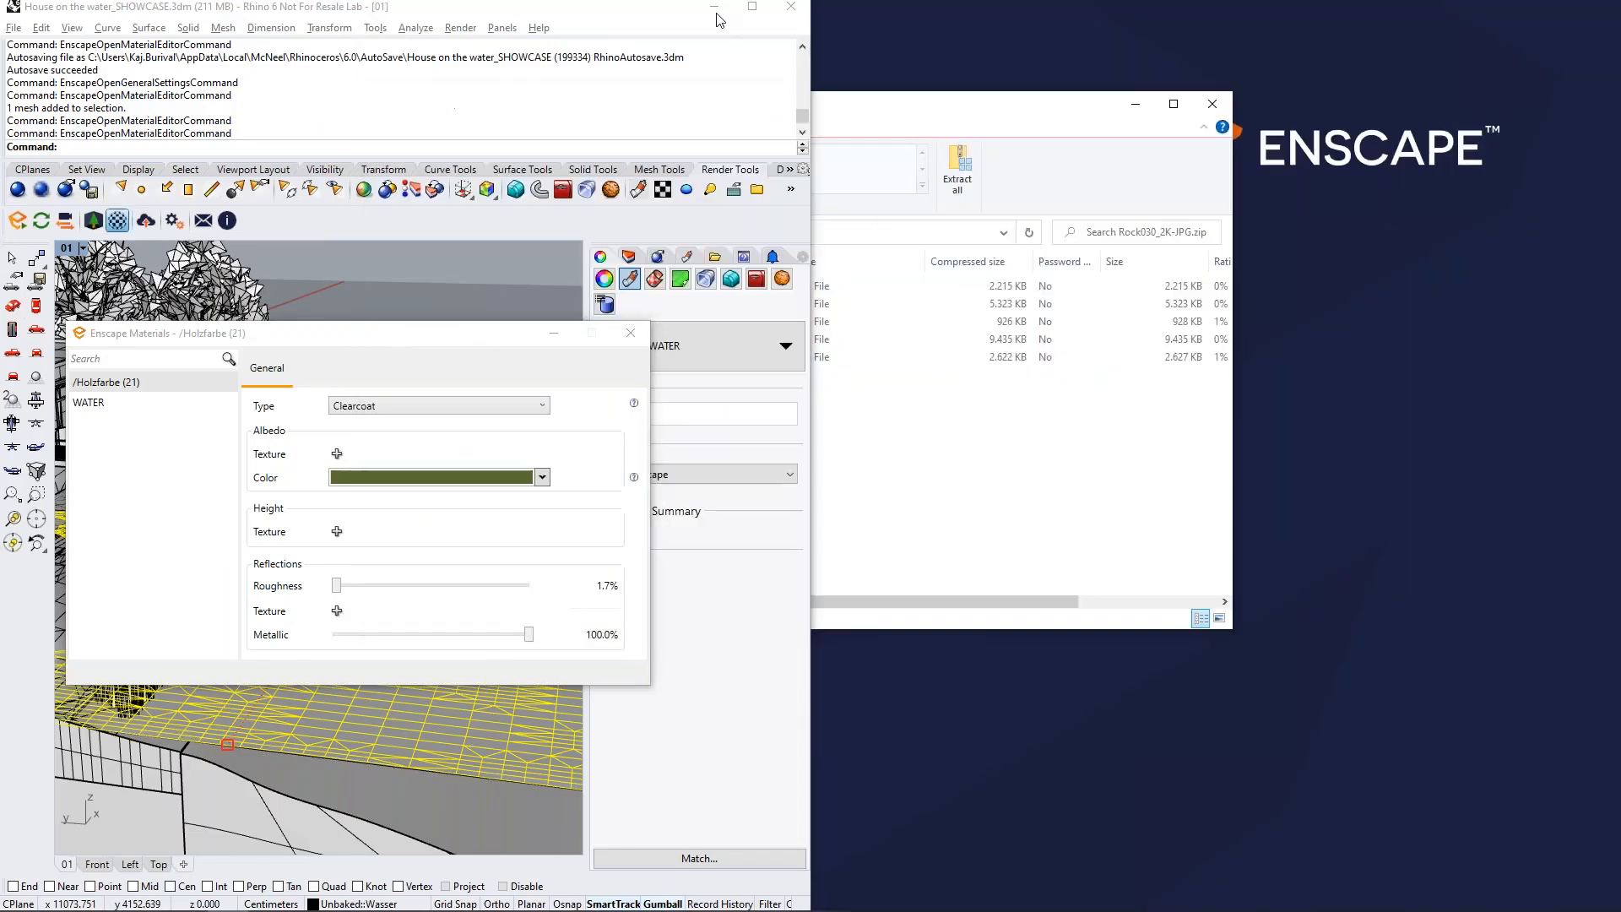
click(631, 332)
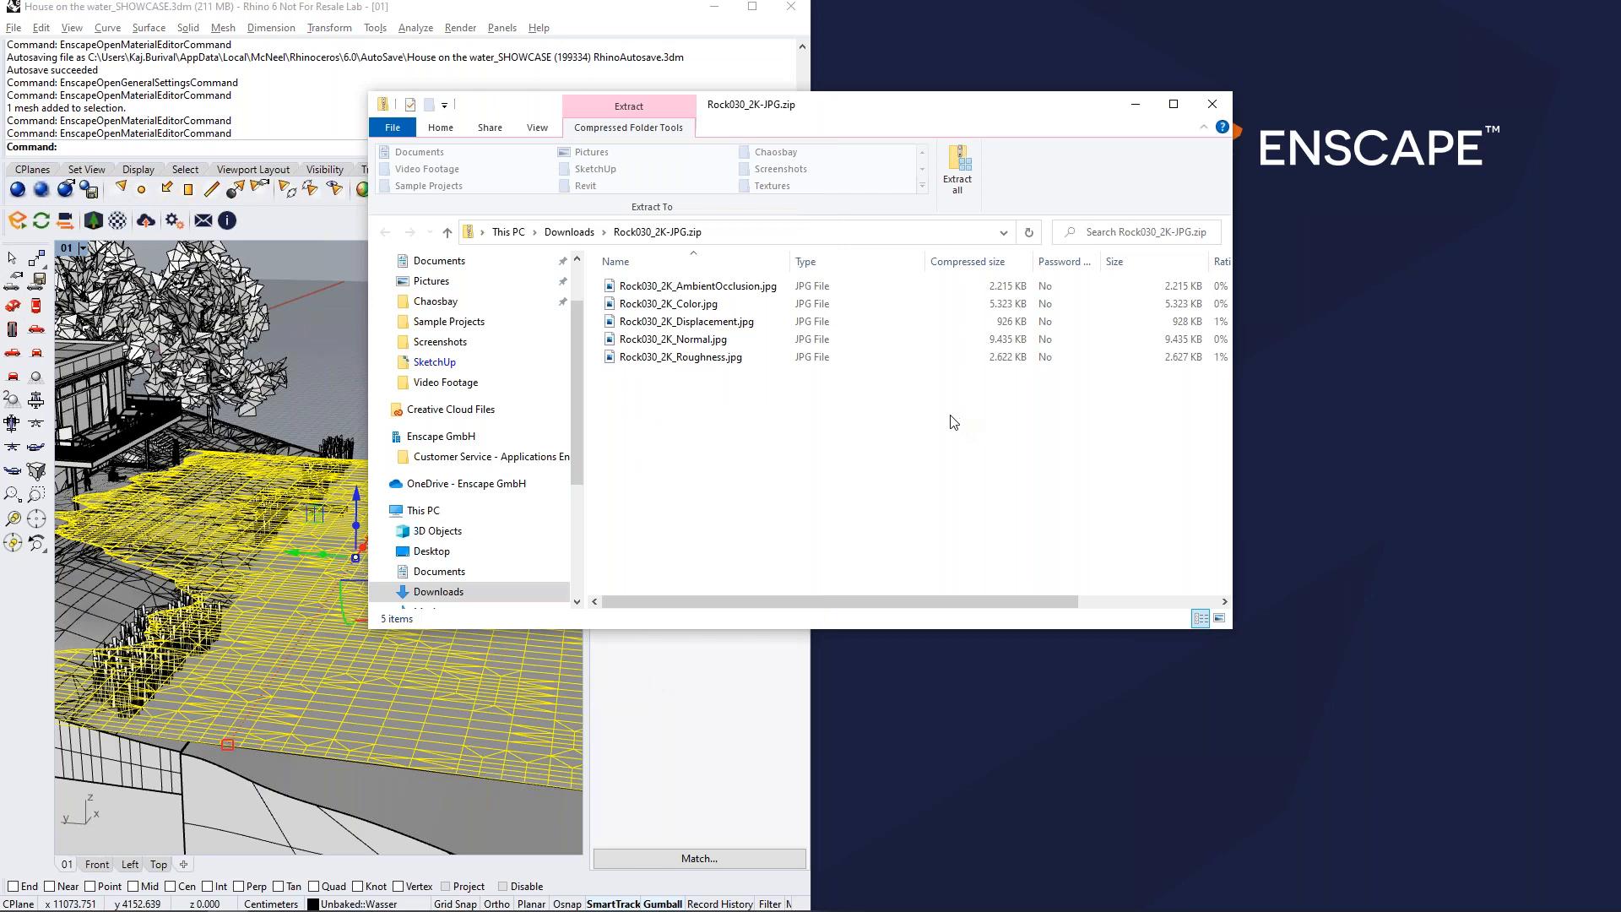
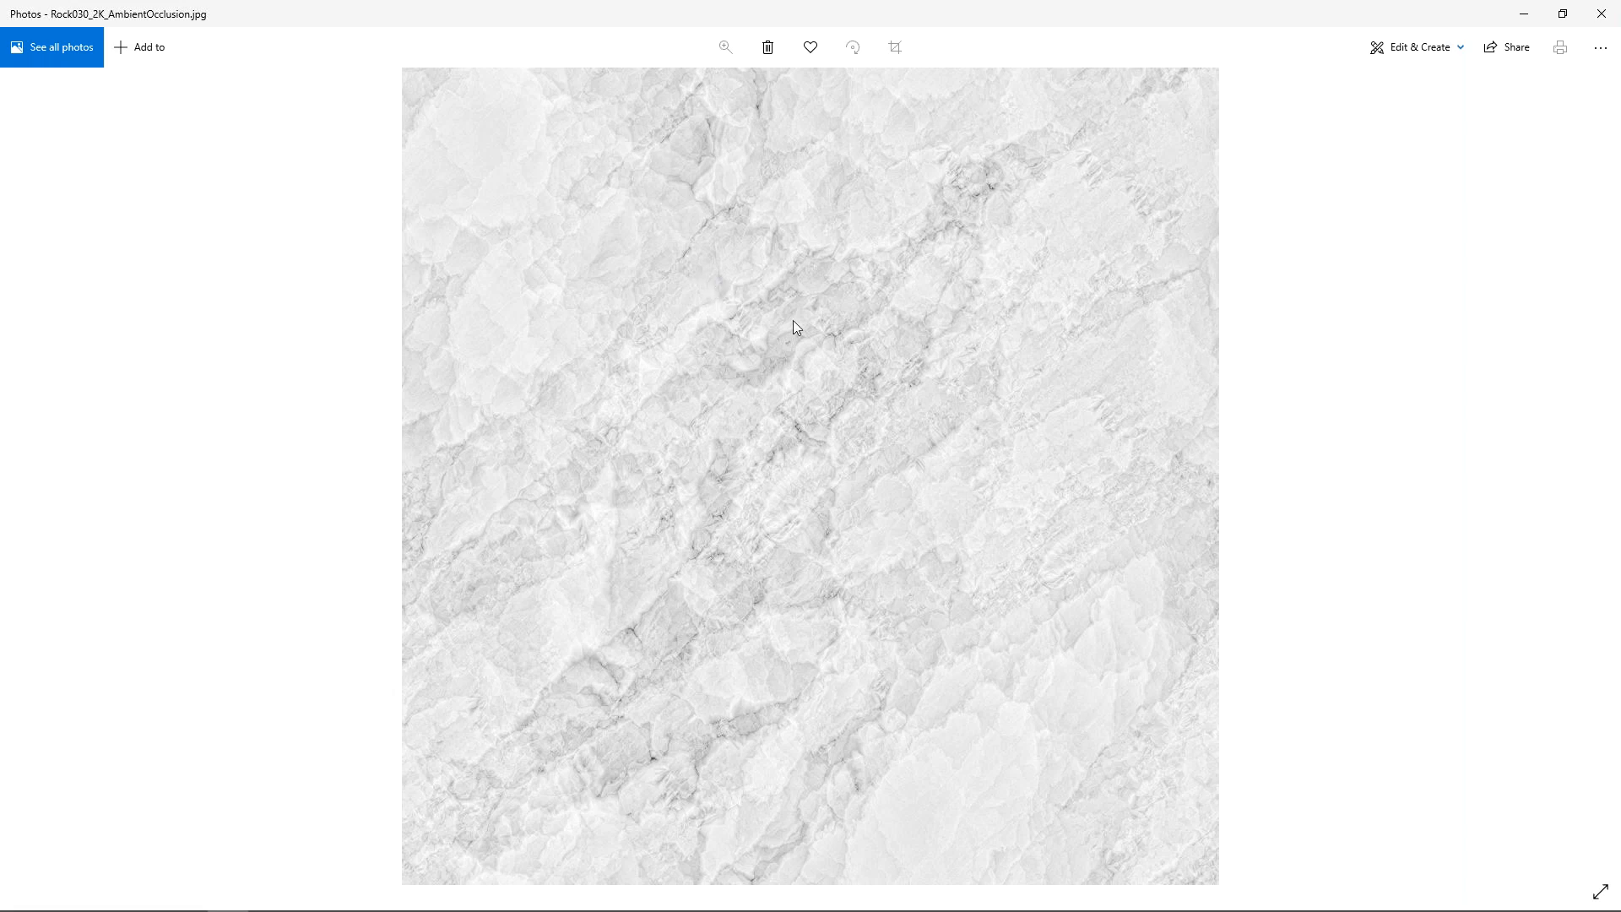
Close the ambient occlusion image preview and set that file apart from the other Rock030 maps on the desktop
click(1606, 9)
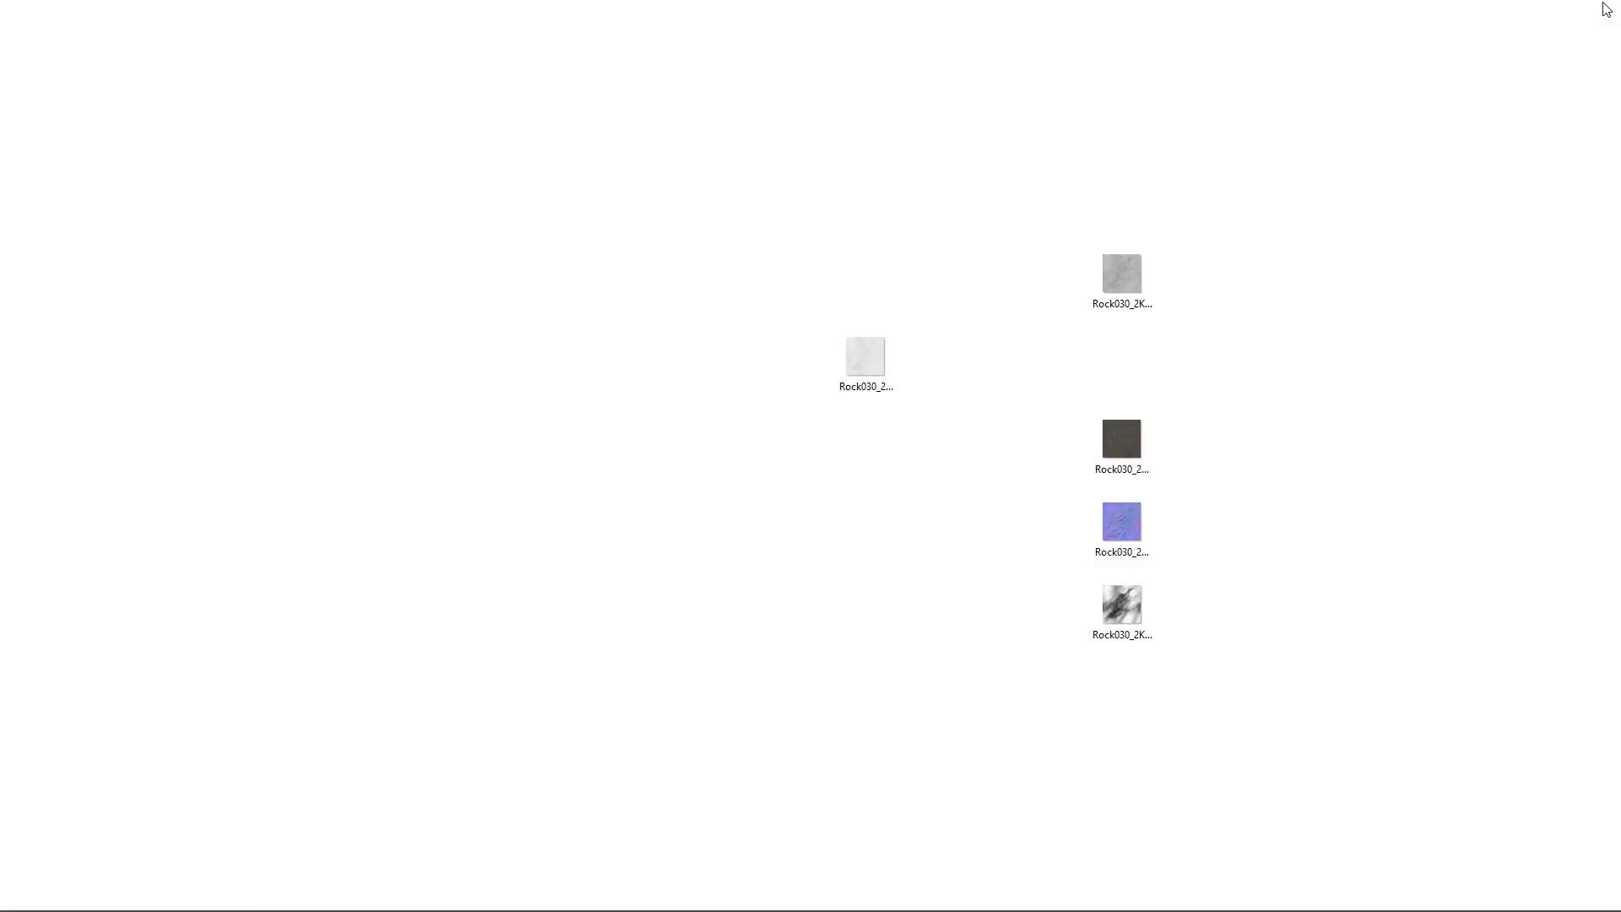
click(891, 356)
drag(892, 356, 636, 361)
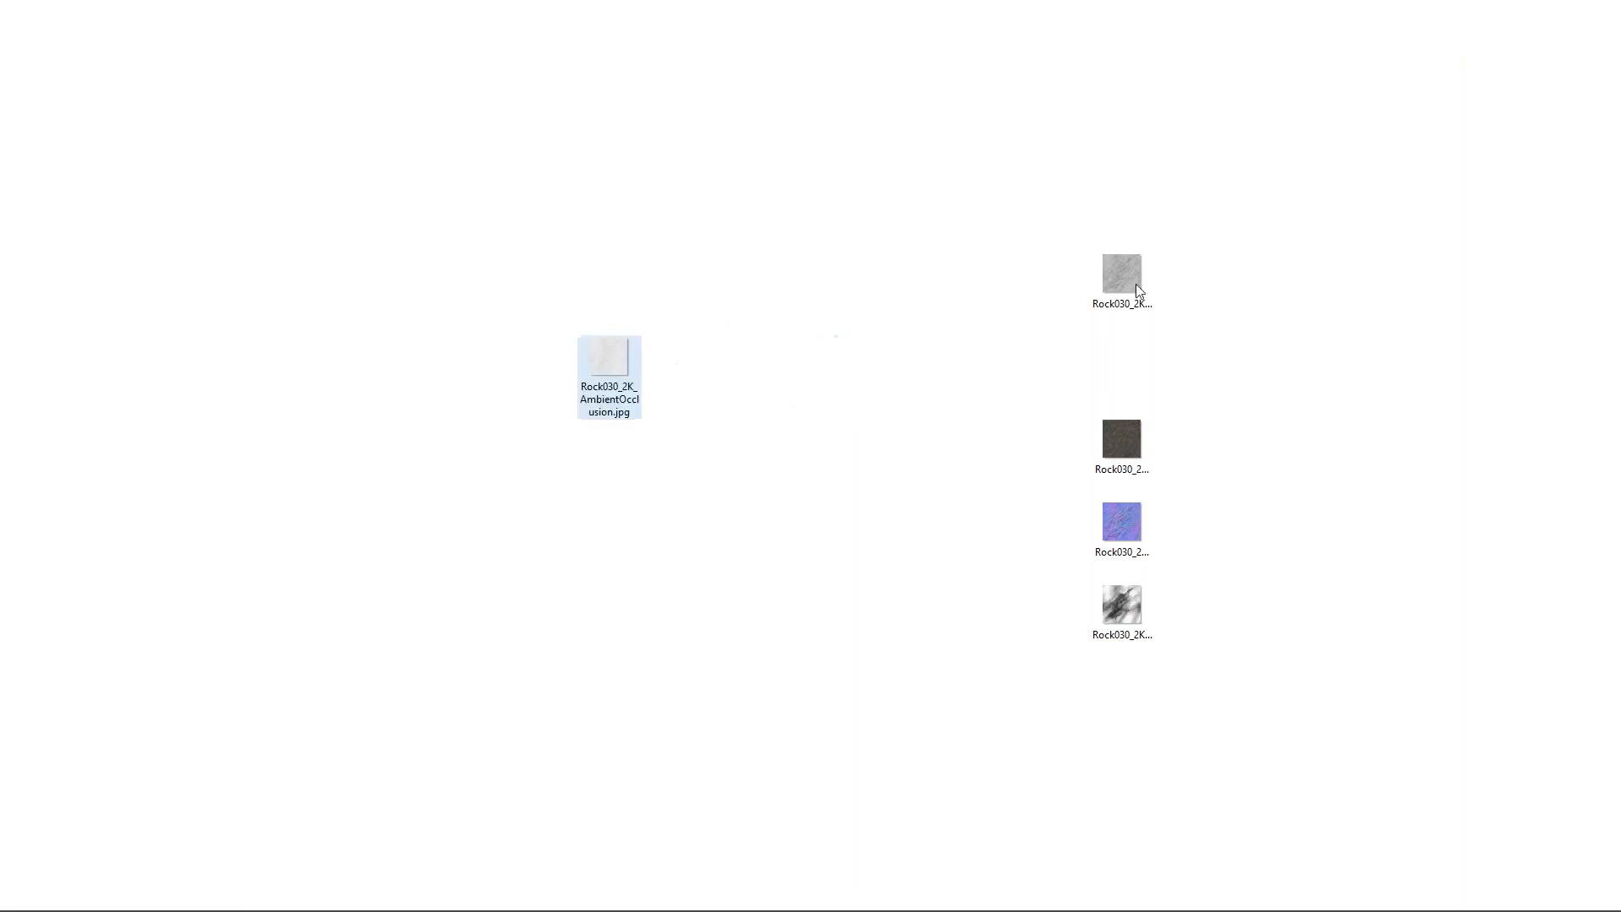
click(1136, 284)
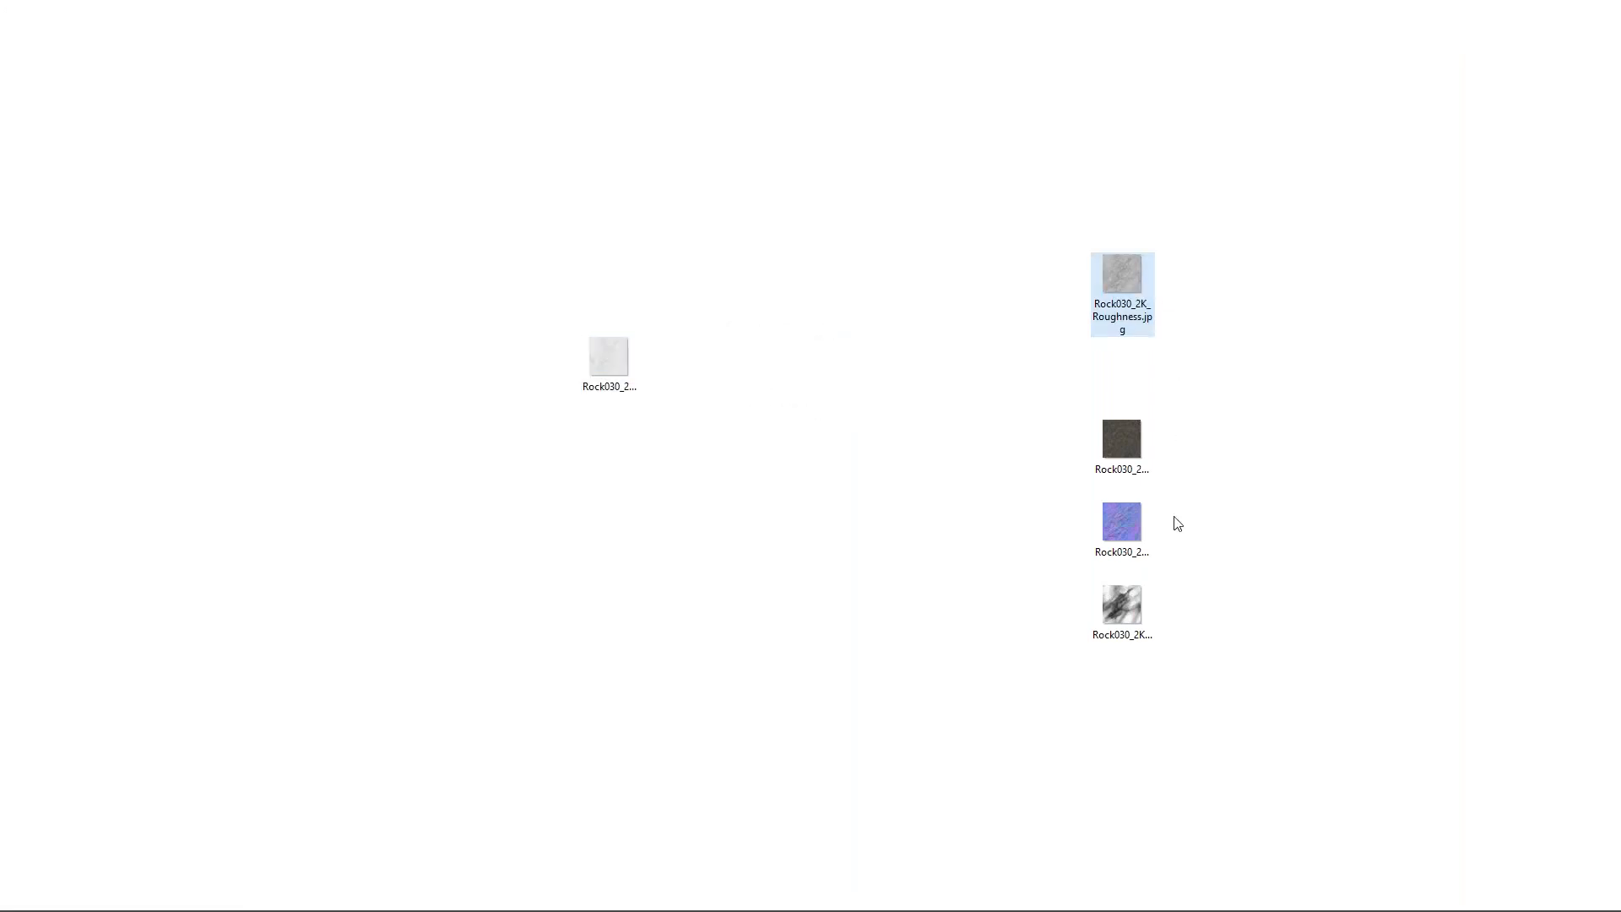
Move Rock030_2K_Color.jpg away from the remaining maps on the desktop and view the image full size
drag(1131, 443, 894, 306)
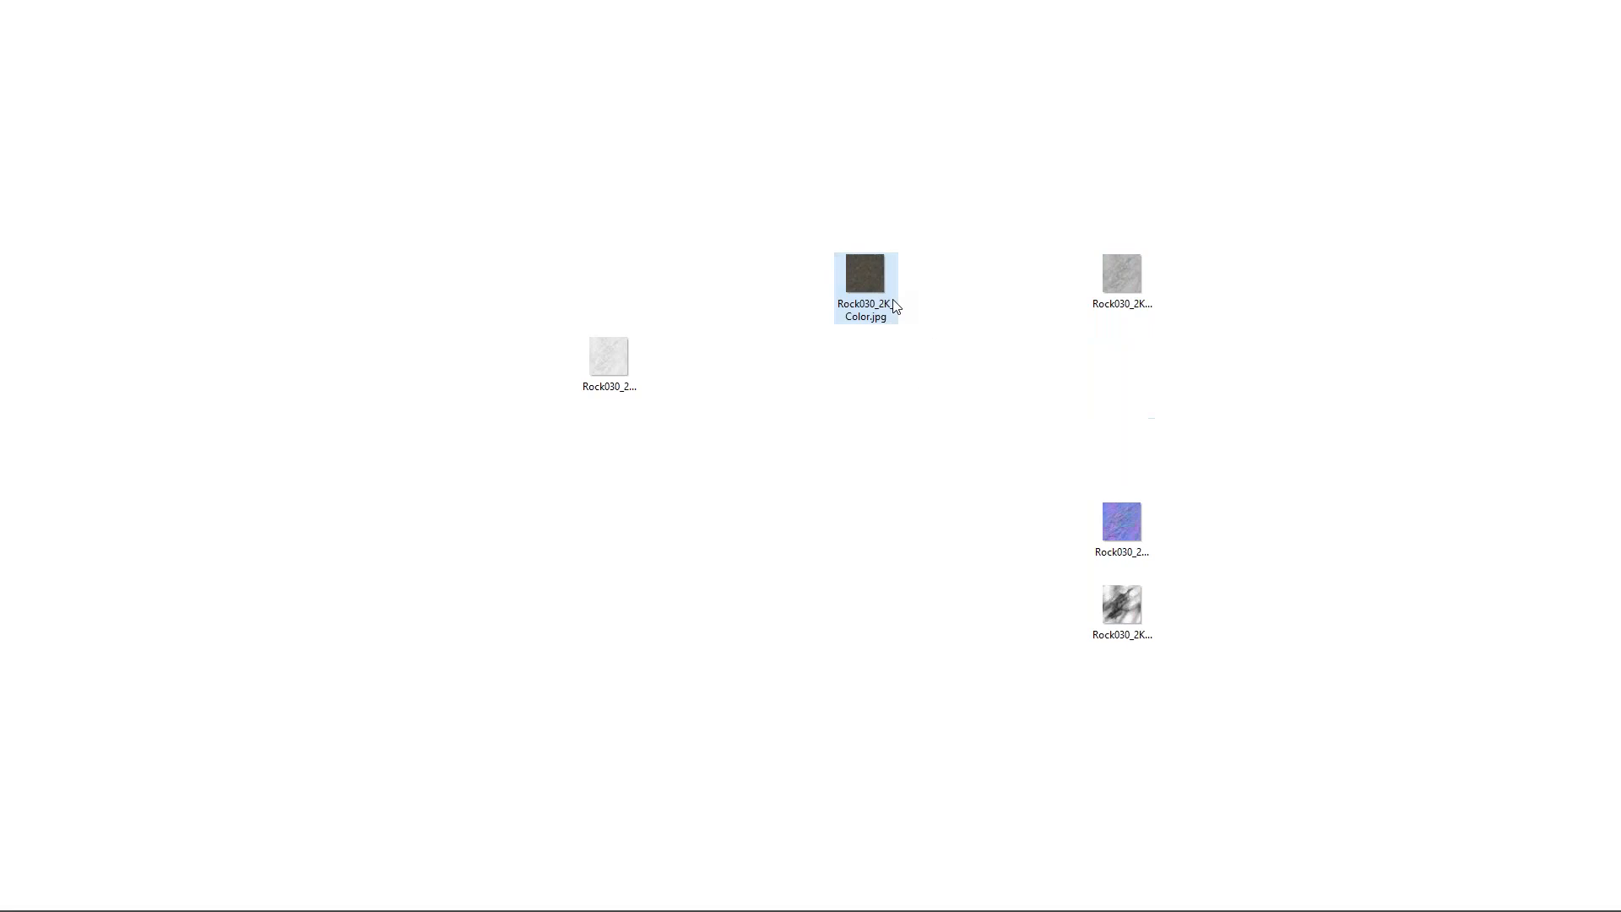
double_click(865, 287)
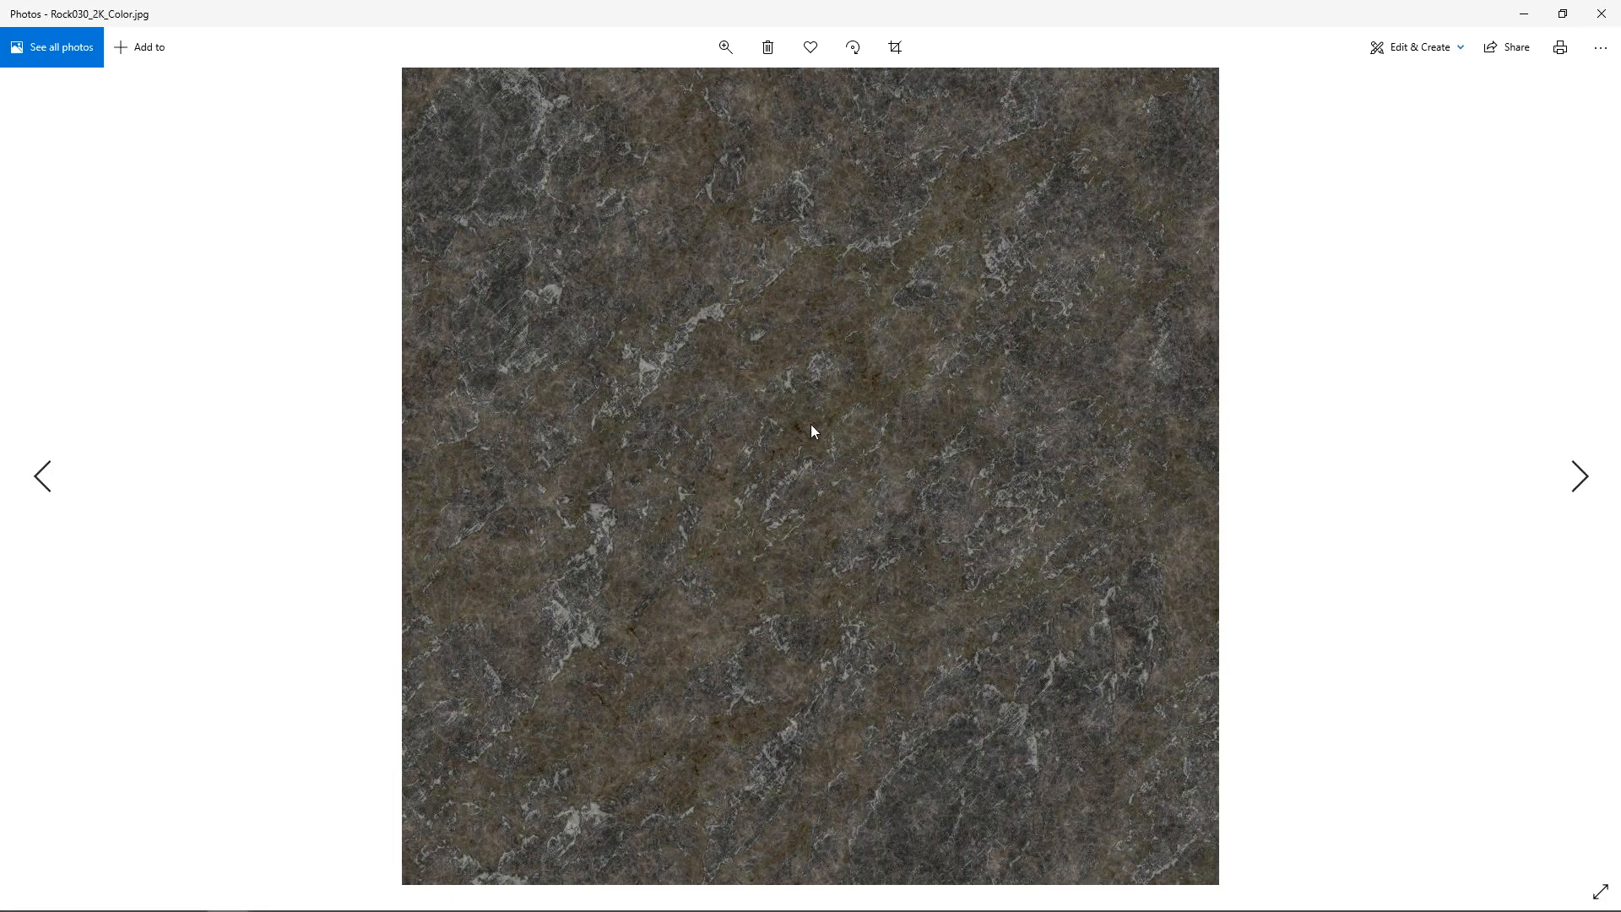
click(1600, 14)
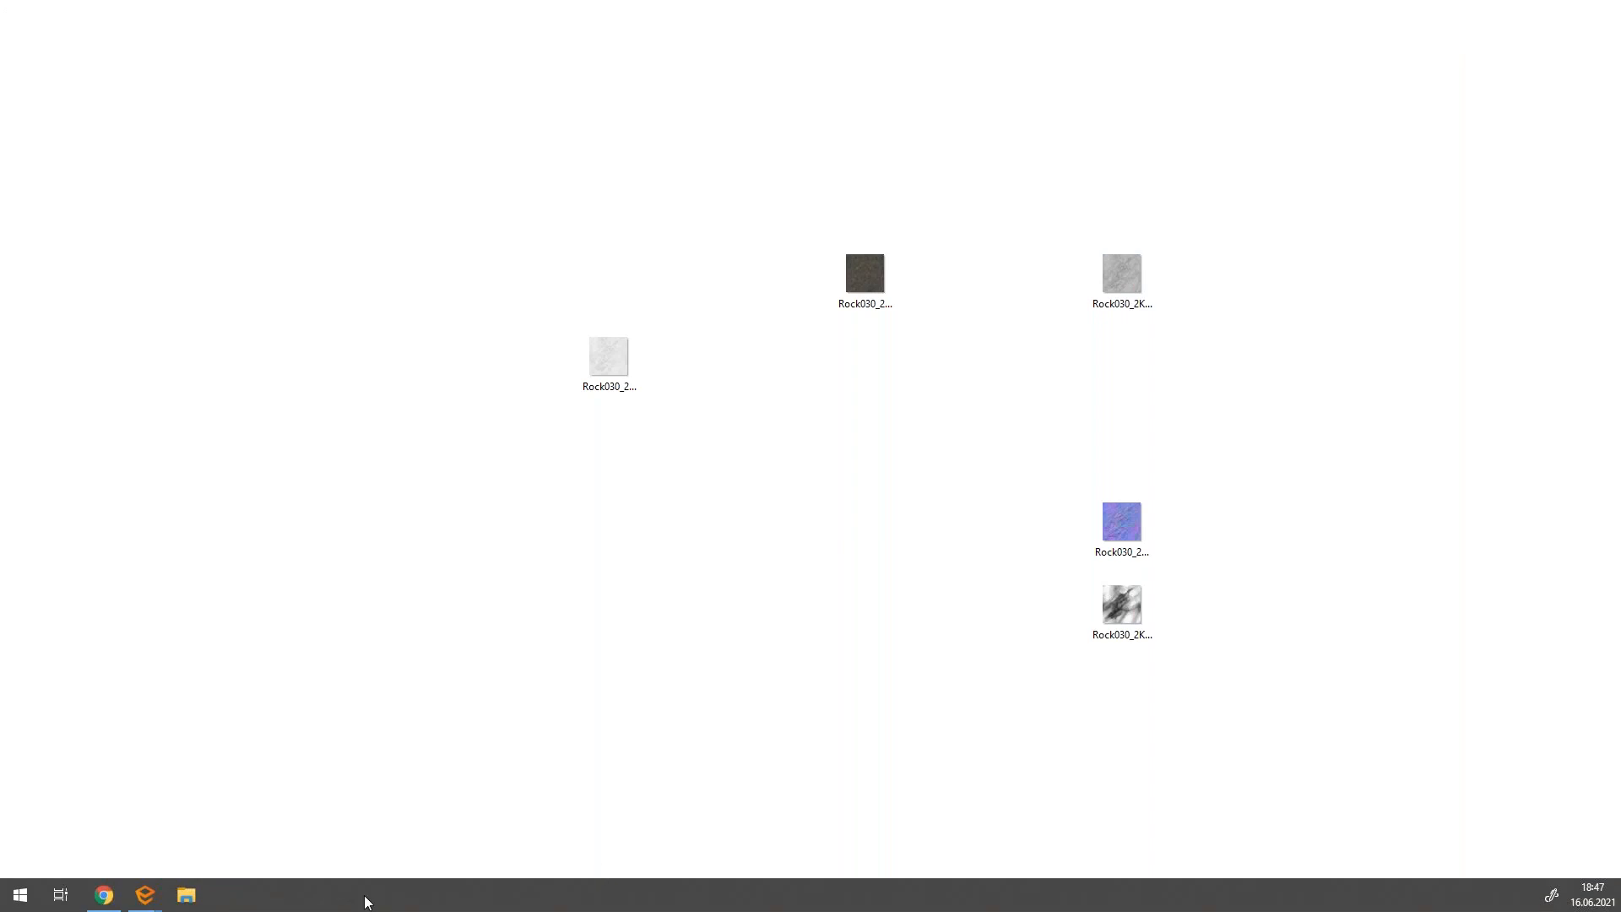
Switch back to the Enscape render and open the material editor on the /Holzfarbe (21) material
mouse_move(144, 896)
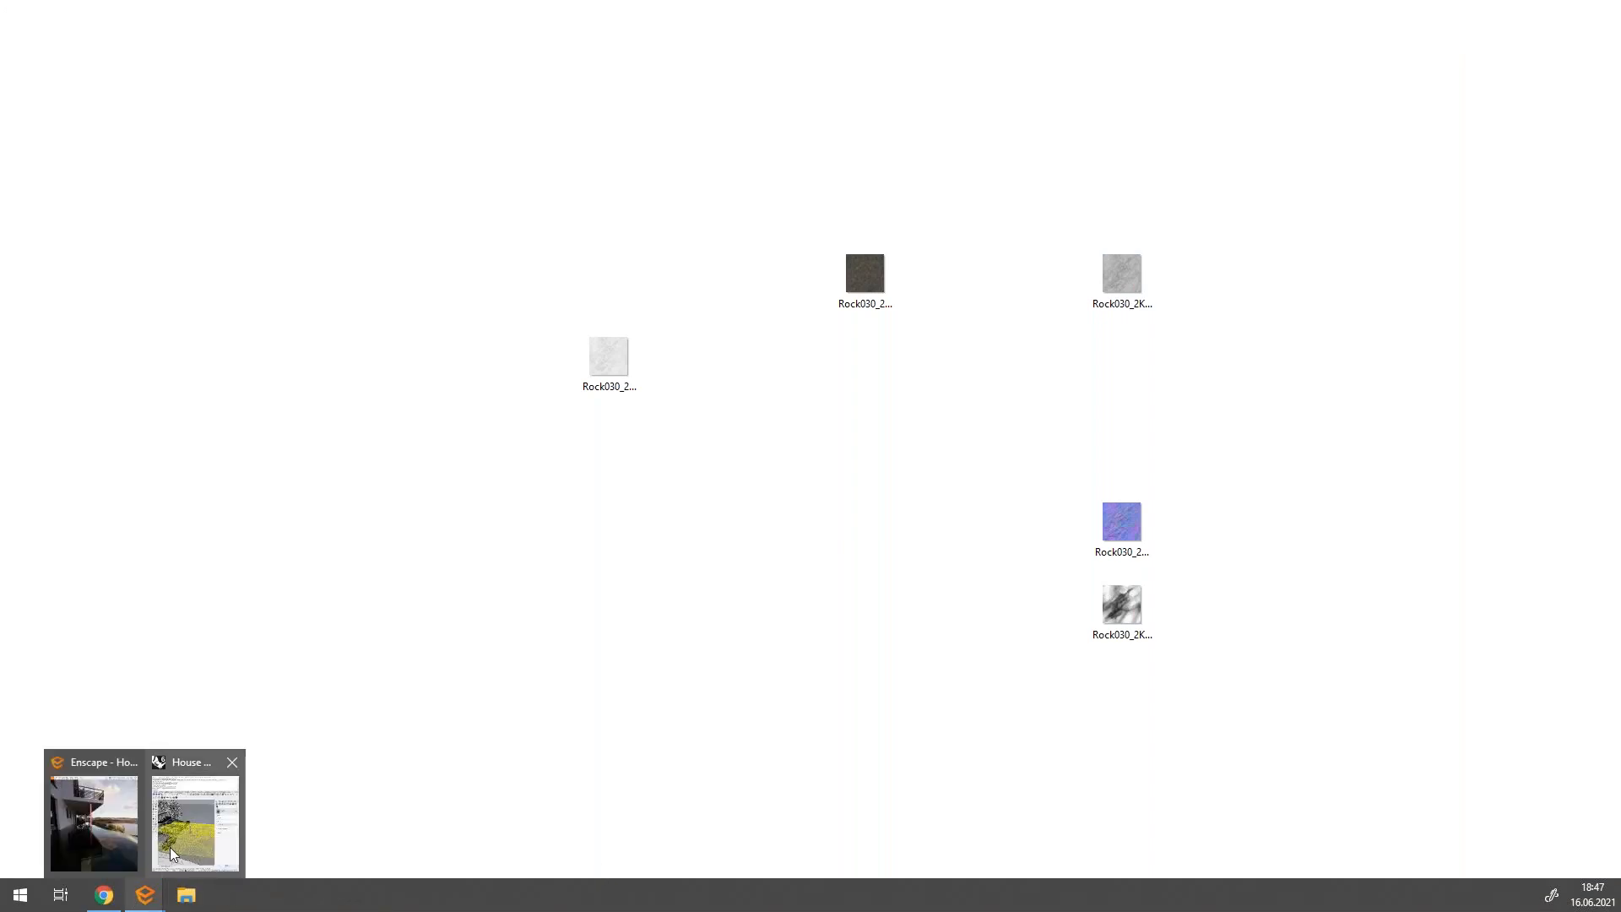
click(113, 839)
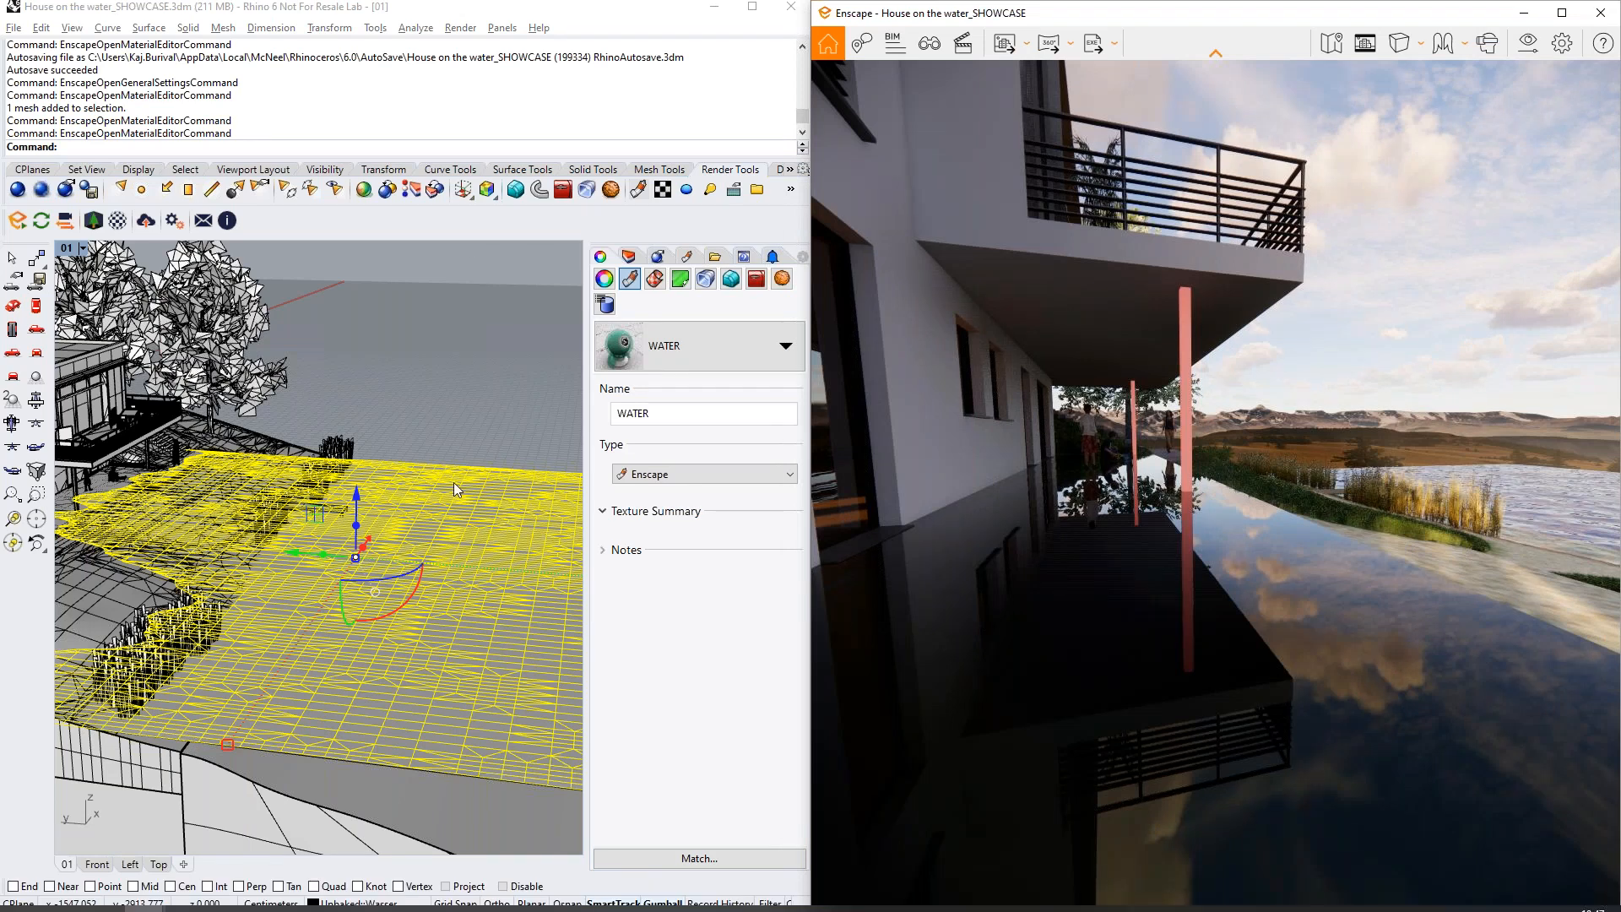
click(117, 220)
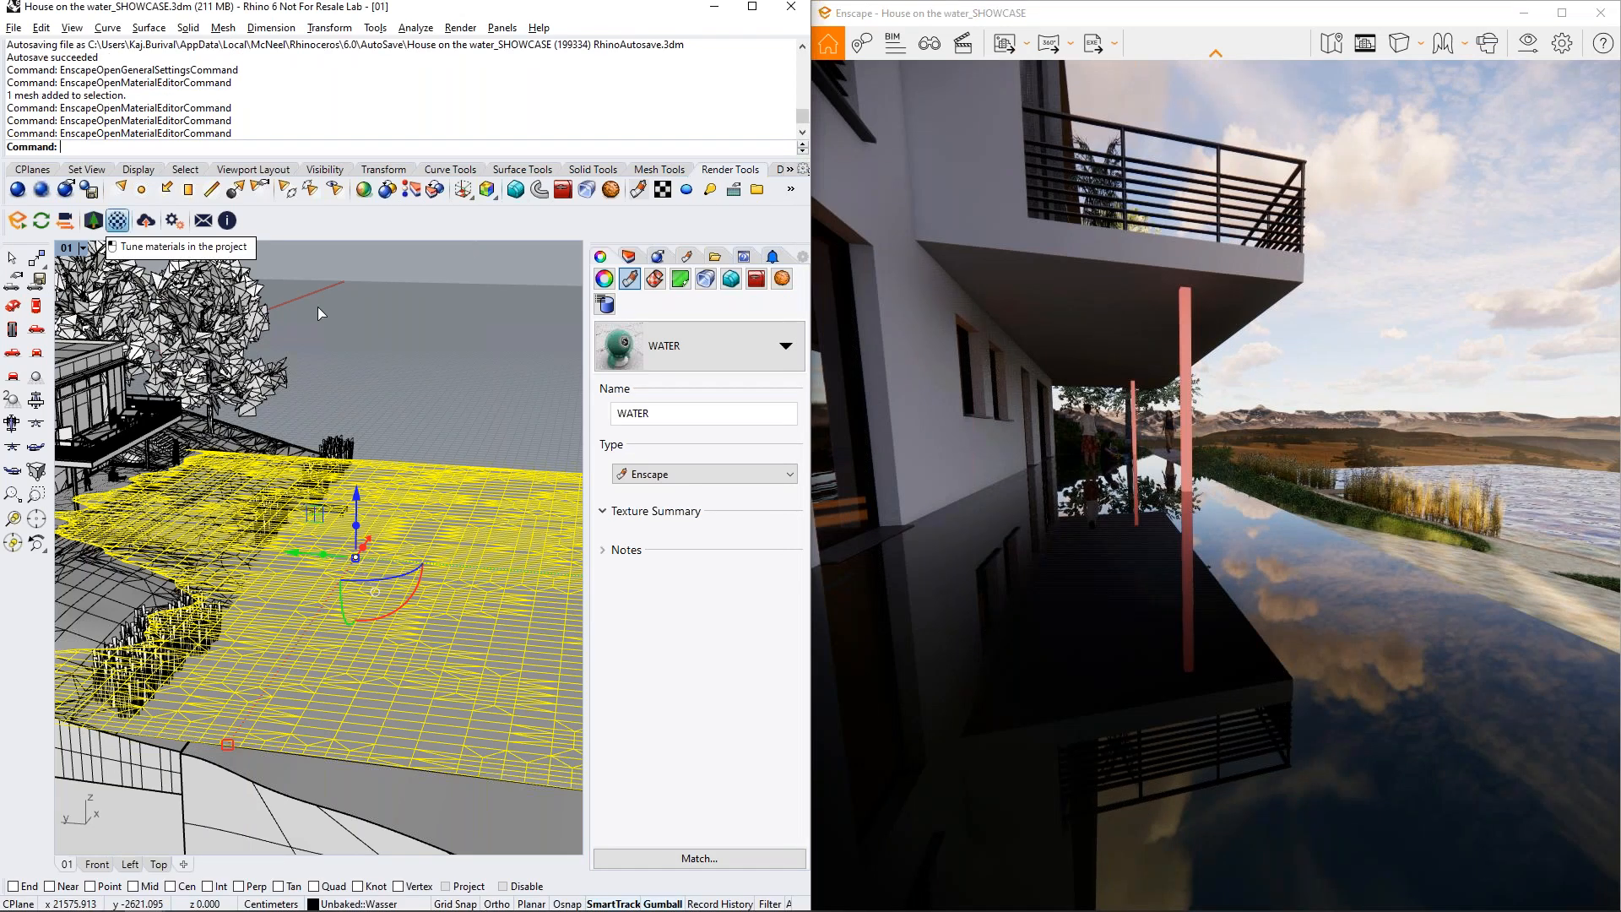
click(119, 382)
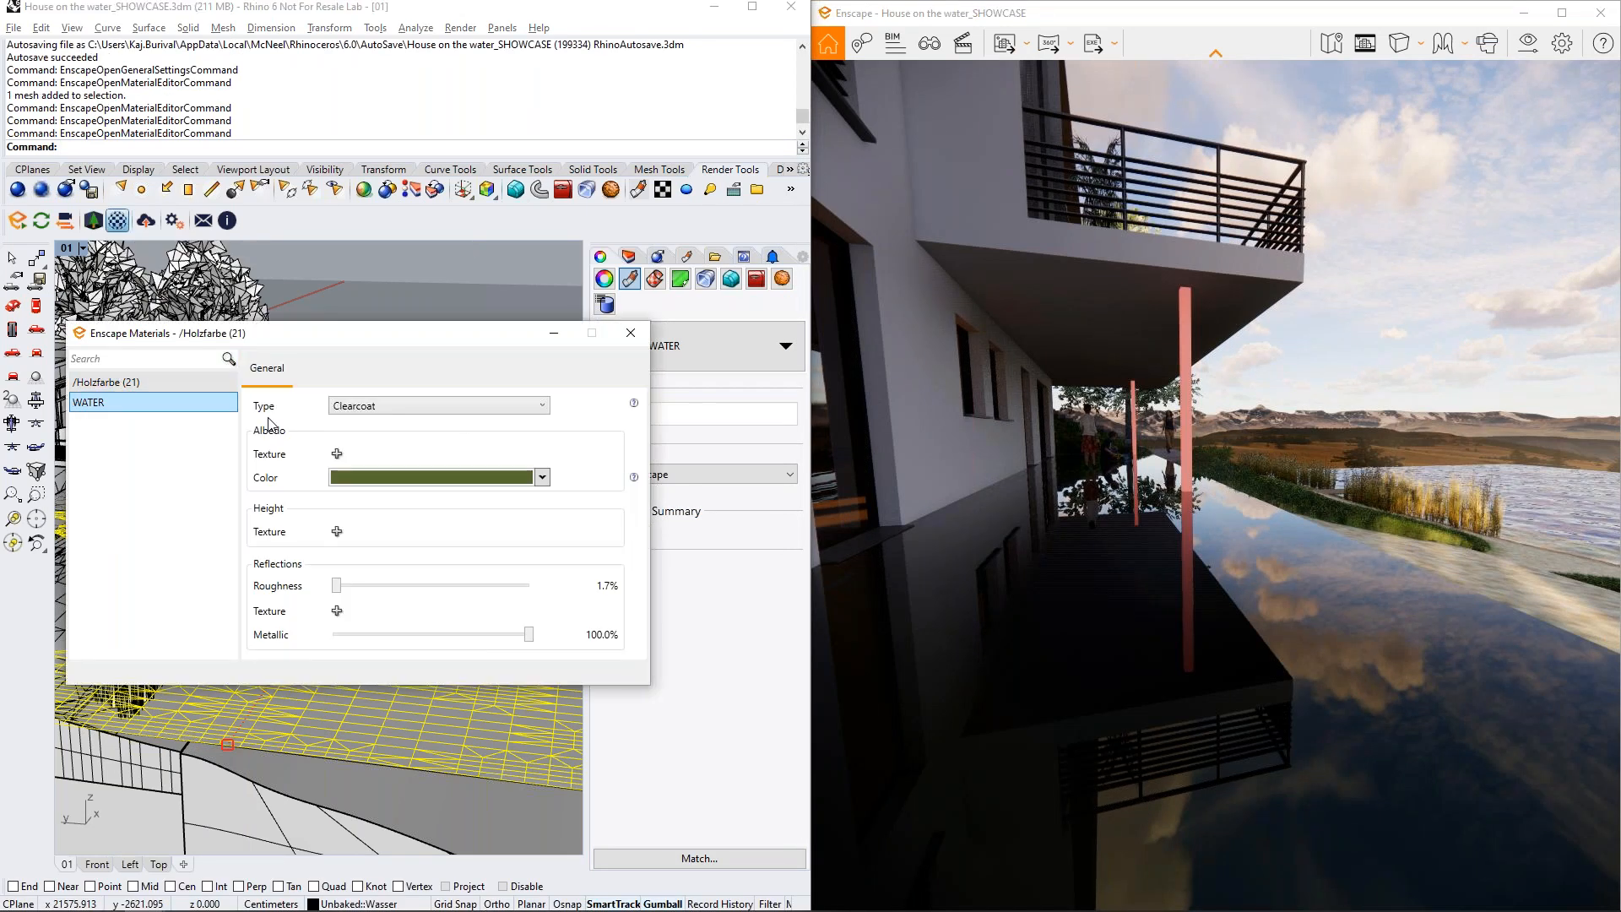
Load Rock030_2K_Color.jpg from the desktop as the albedo texture of /Holzfarbe (21)
click(337, 453)
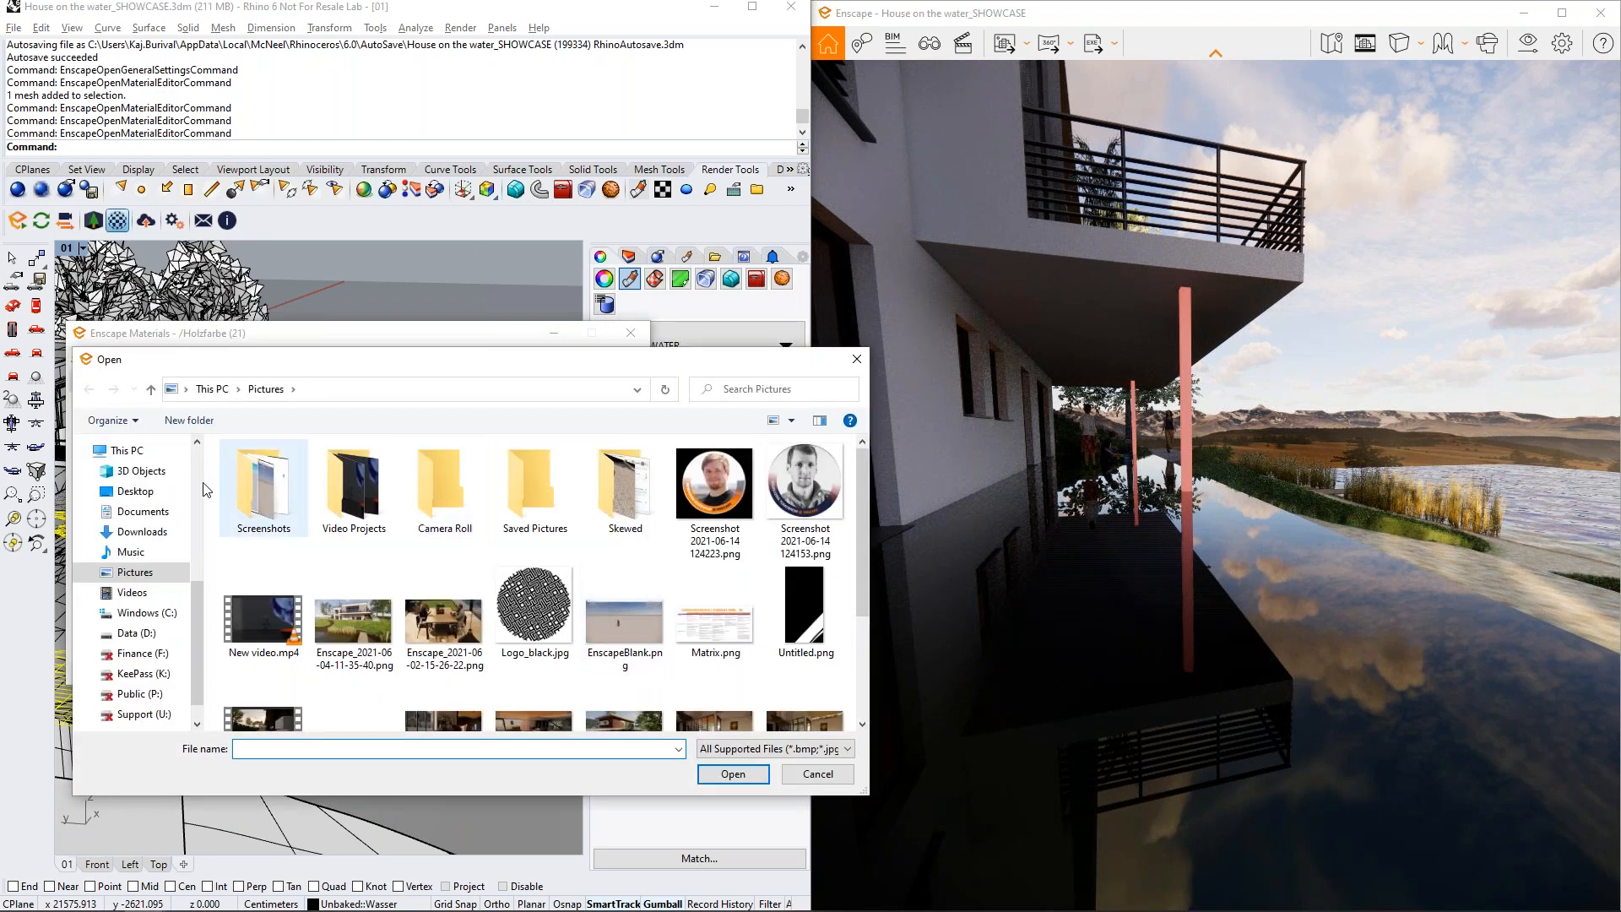
click(133, 490)
scroll(524, 557, down, 1)
scroll(522, 556, down, 10)
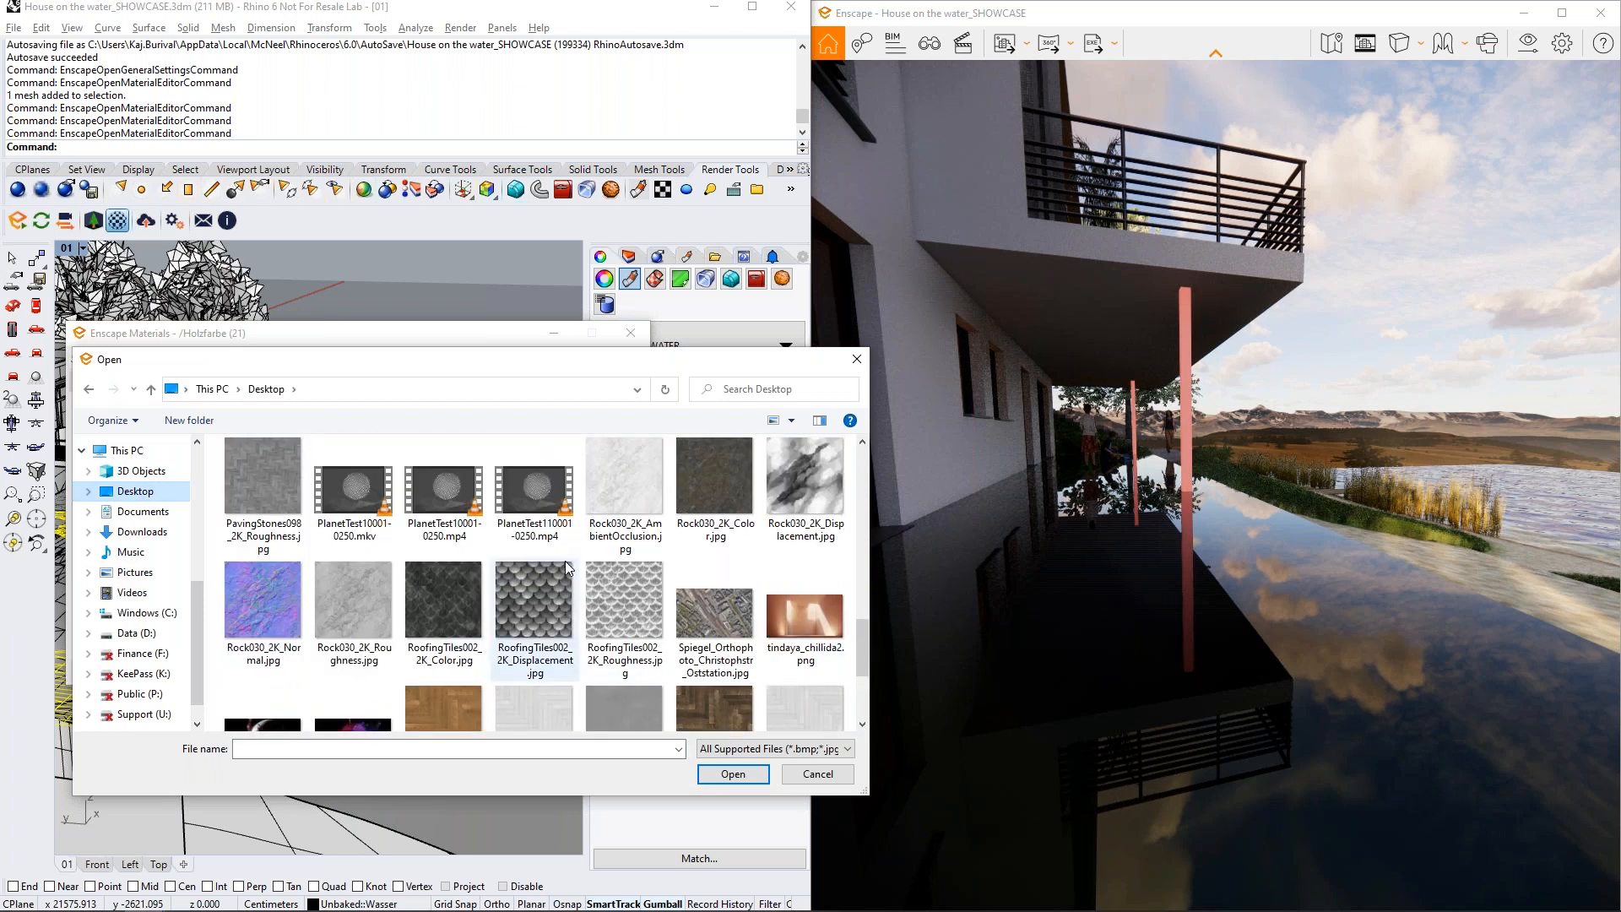
double_click(719, 511)
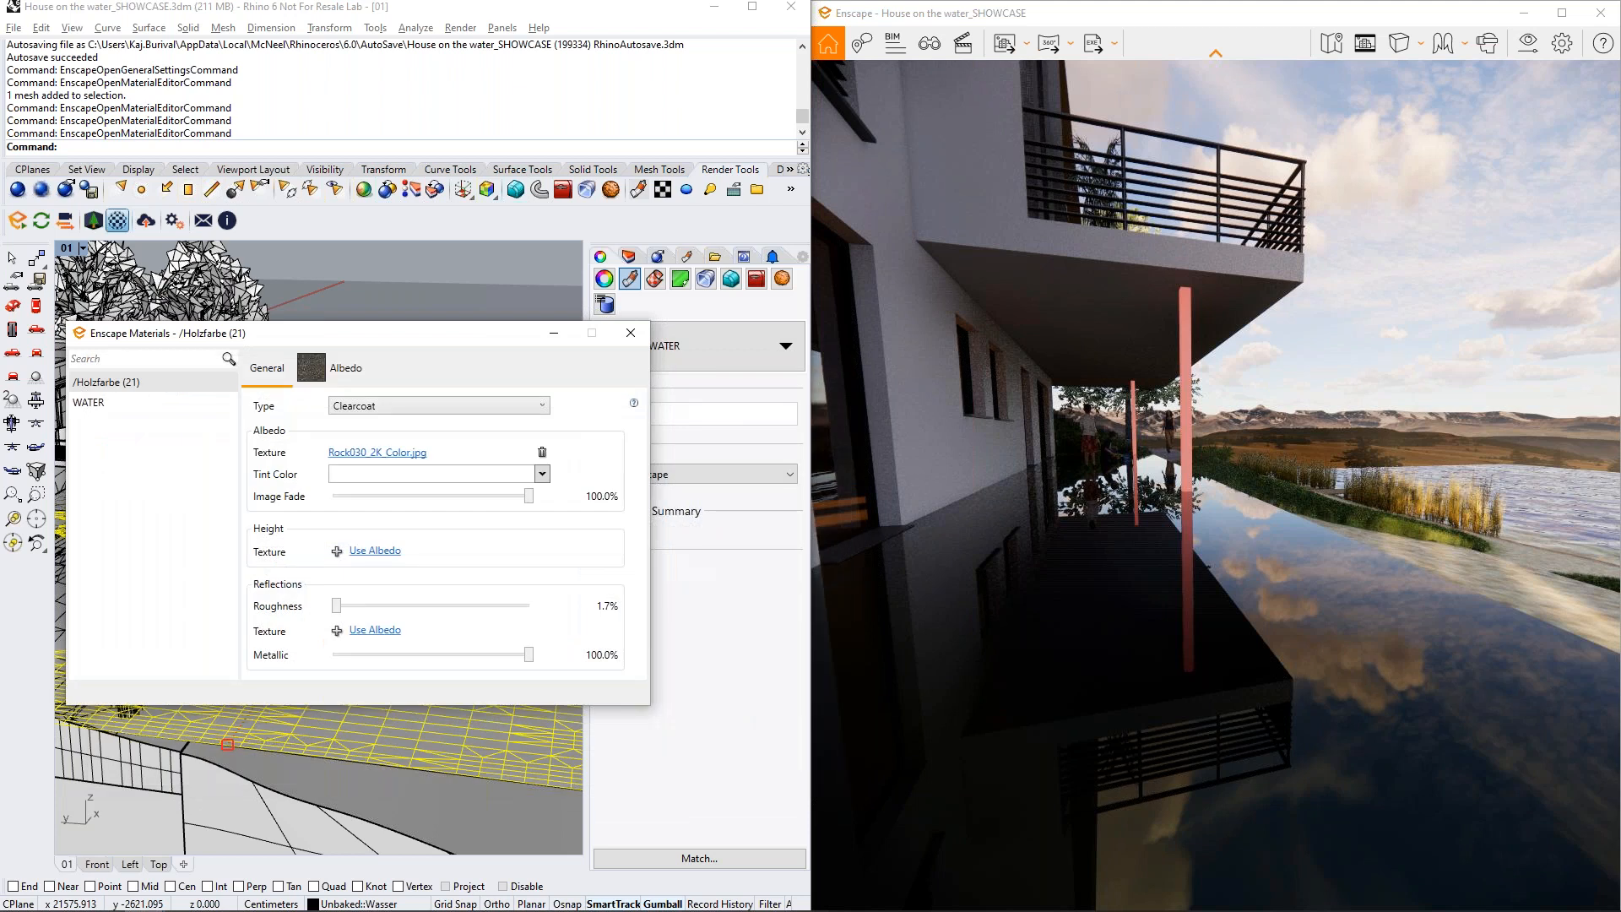
Set the roughness of /Holzfarbe (21) to 100% and inspect the terrace surface up close in the render
drag(1141, 511, 924, 558)
key(w)
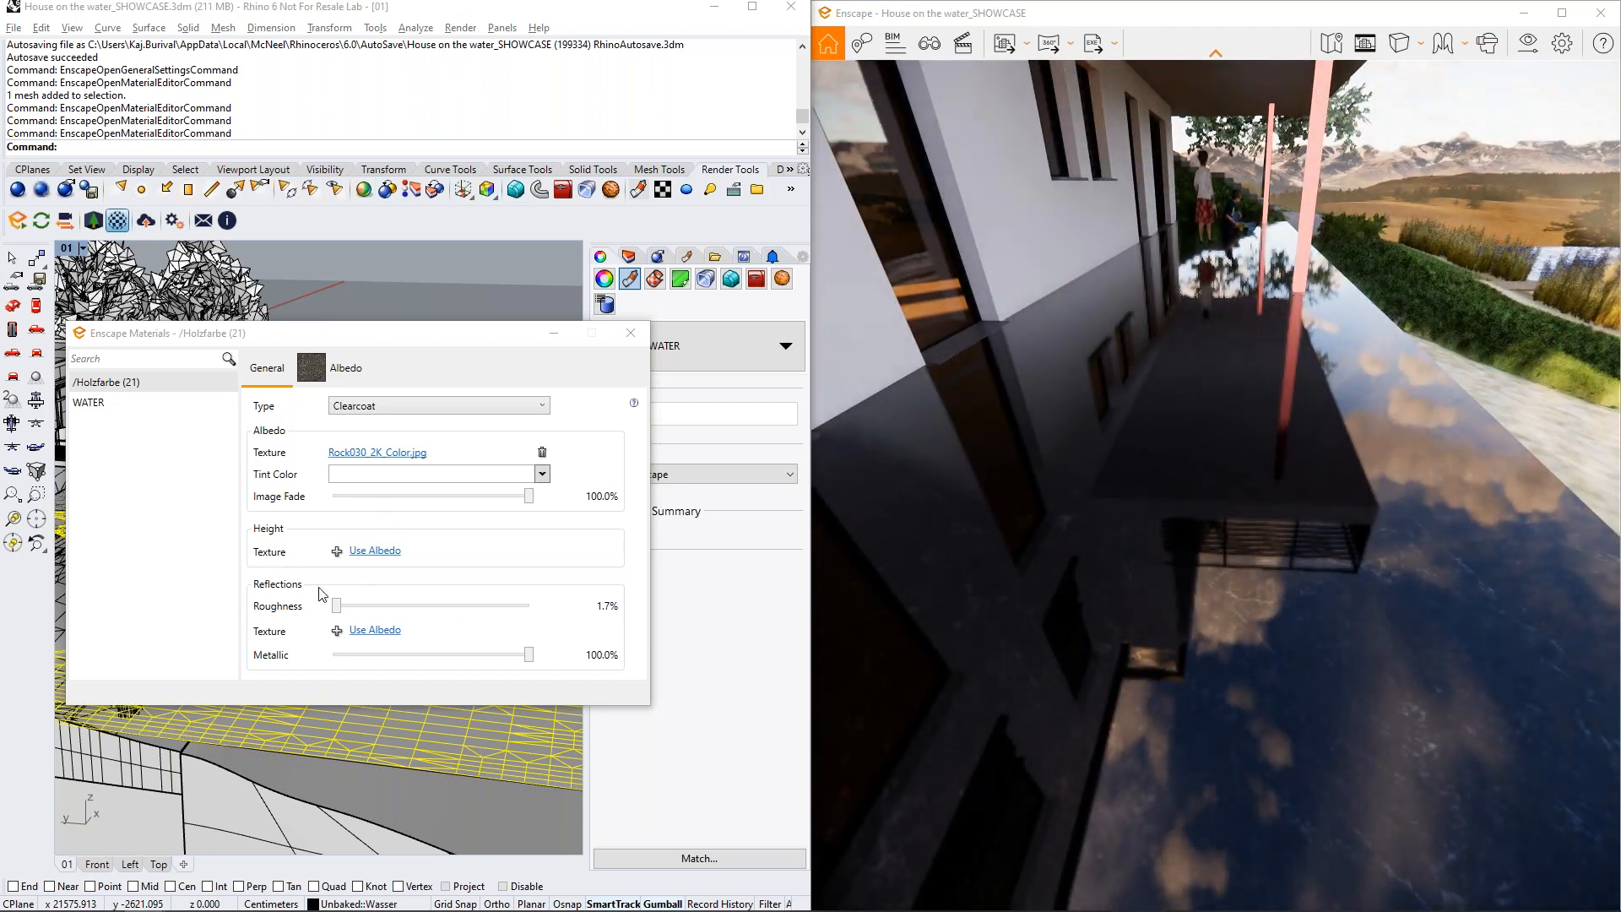
drag(338, 606, 629, 629)
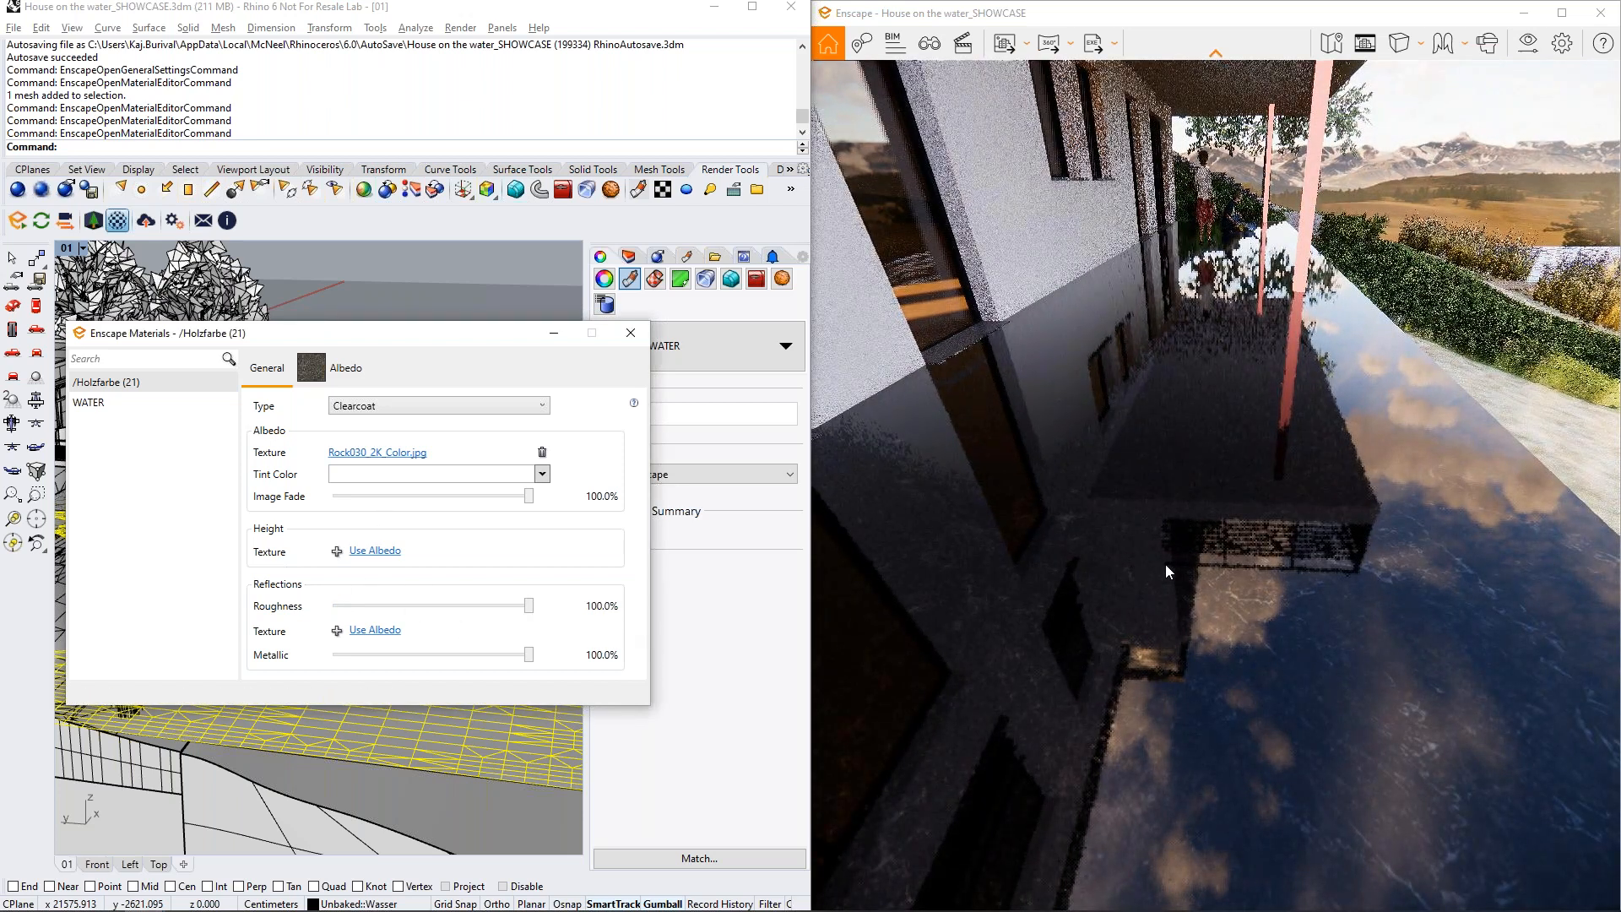
drag(1165, 564, 1219, 539)
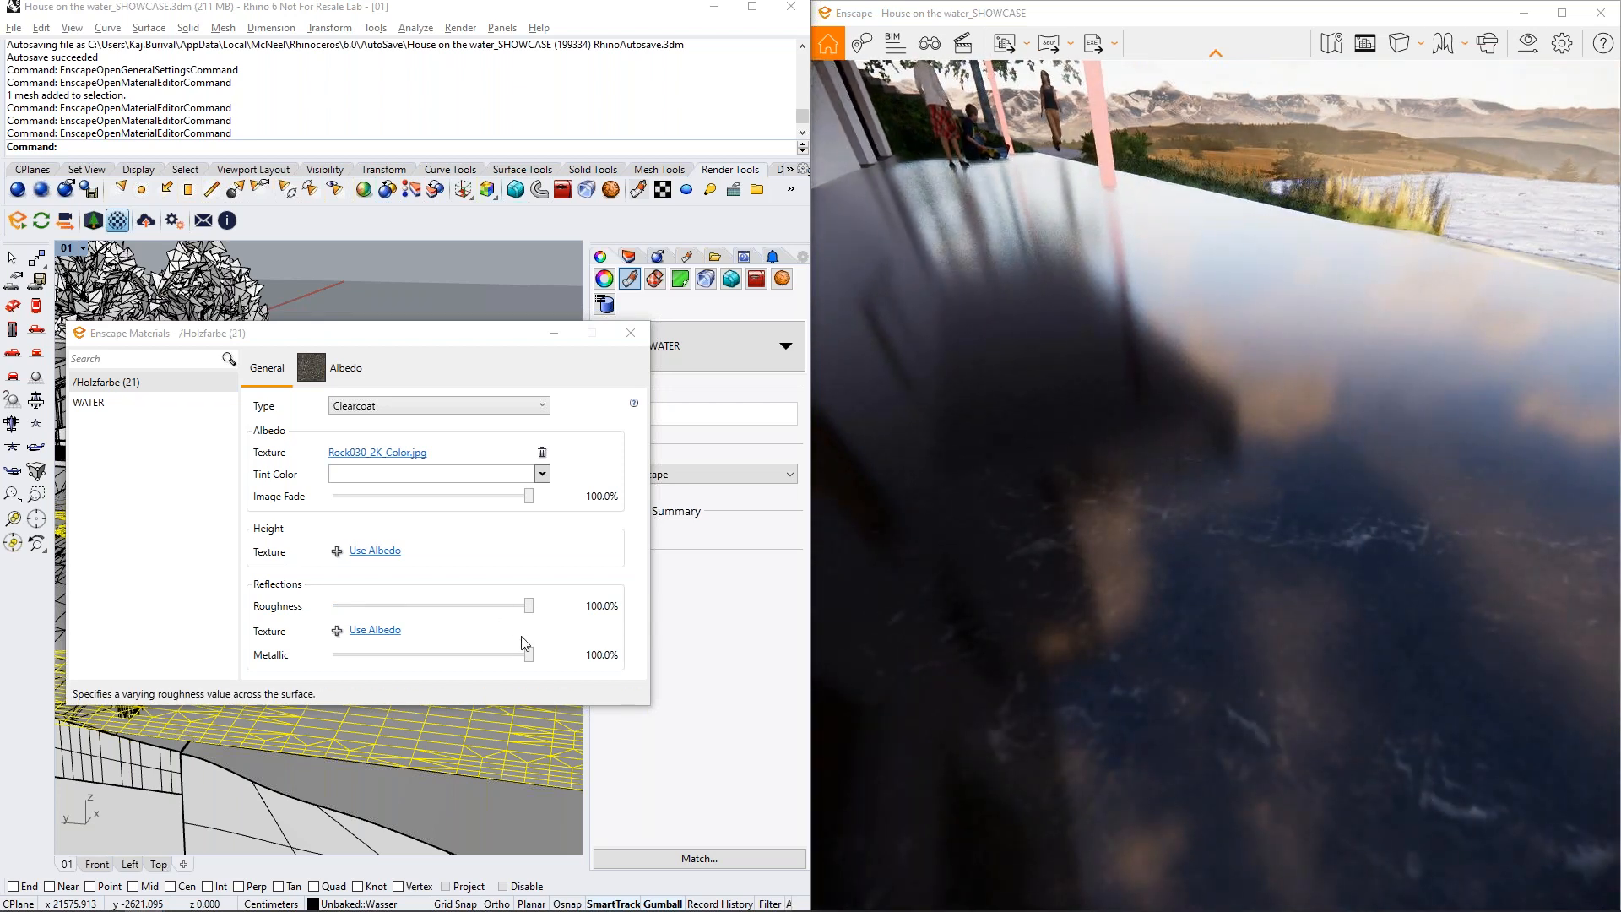
Set the metallic value of /Holzfarbe (21) to 0% and inspect the terrace reflections from different angles
drag(529, 654, 333, 654)
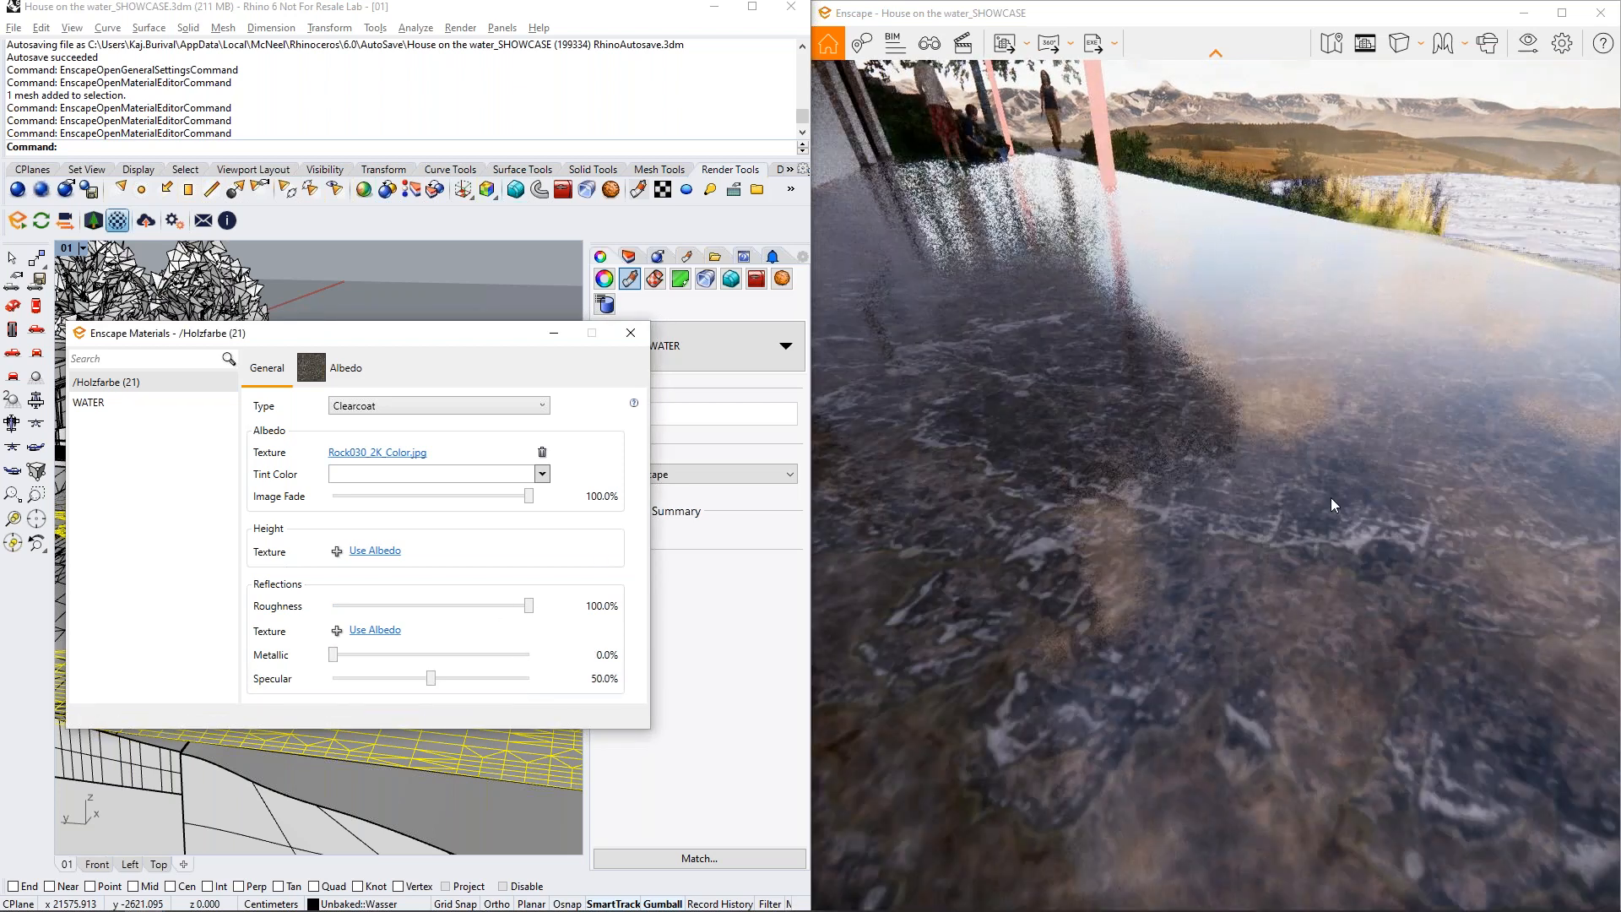
drag(1330, 498, 1361, 455)
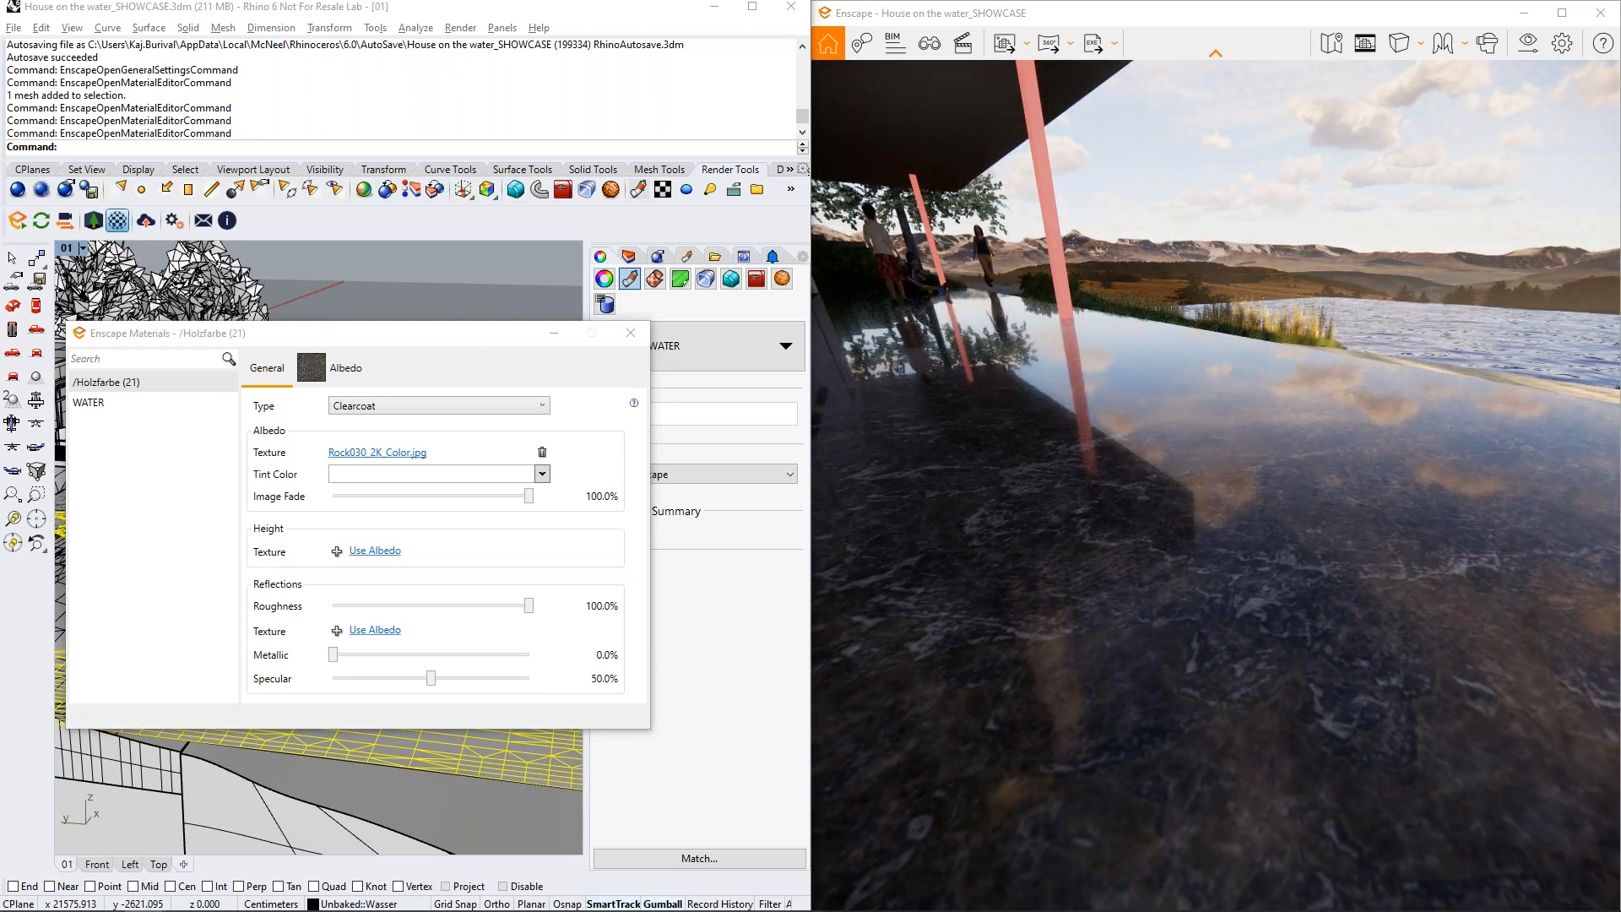
drag(1215, 473, 1304, 396)
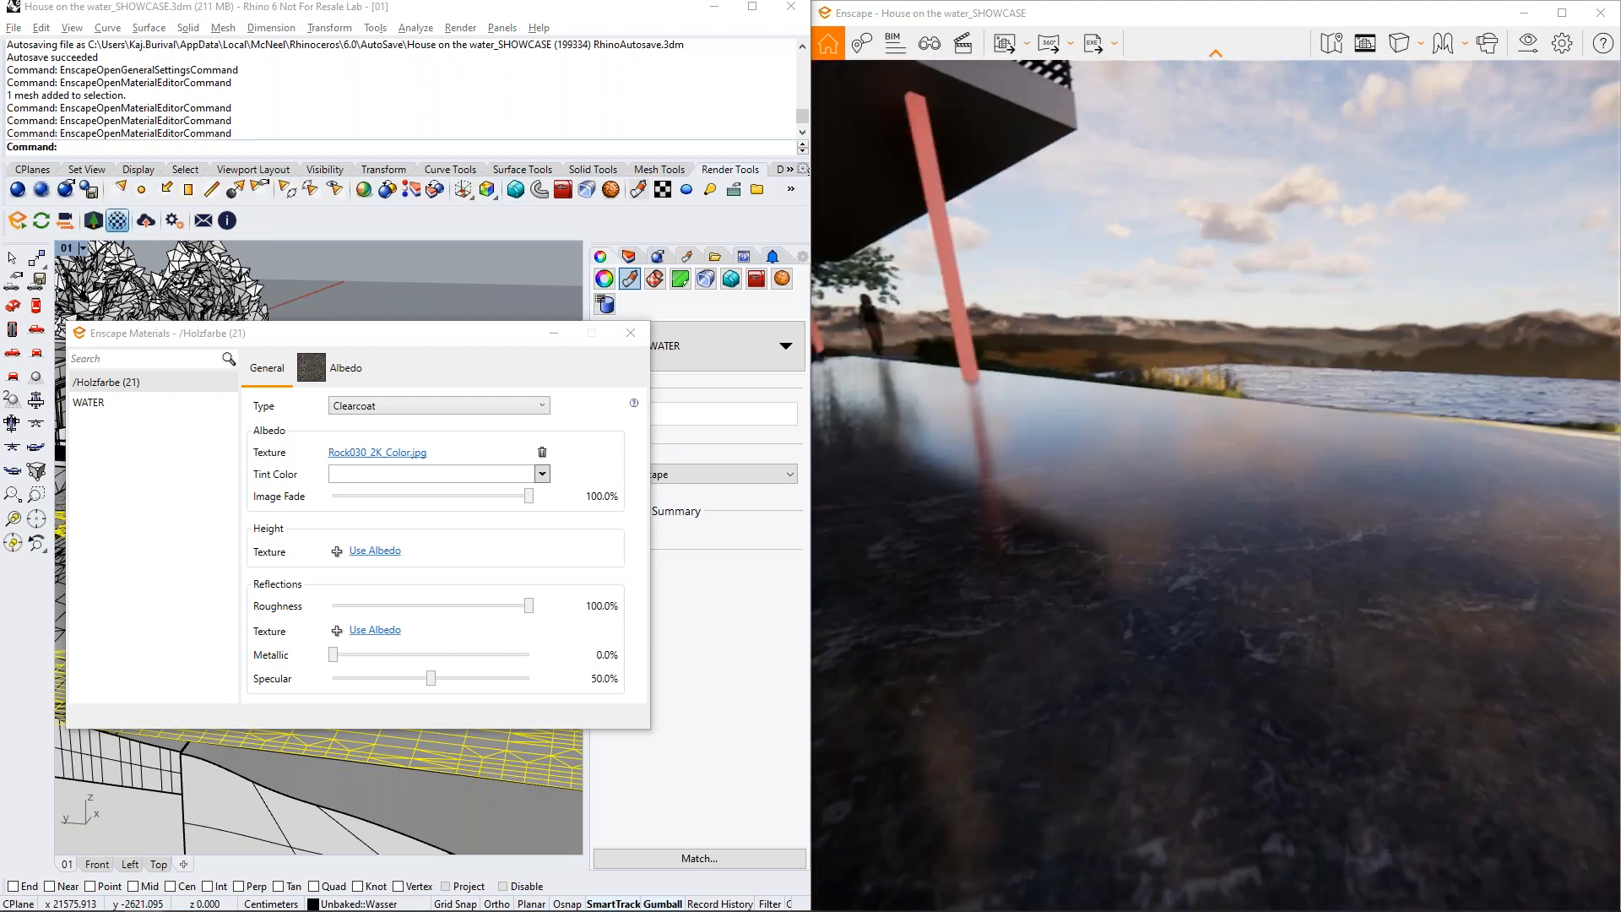
Set the specular value of /Holzfarbe (21) to 0% and change its material type to Default
drag(430, 681, 331, 679)
click(417, 403)
click(406, 424)
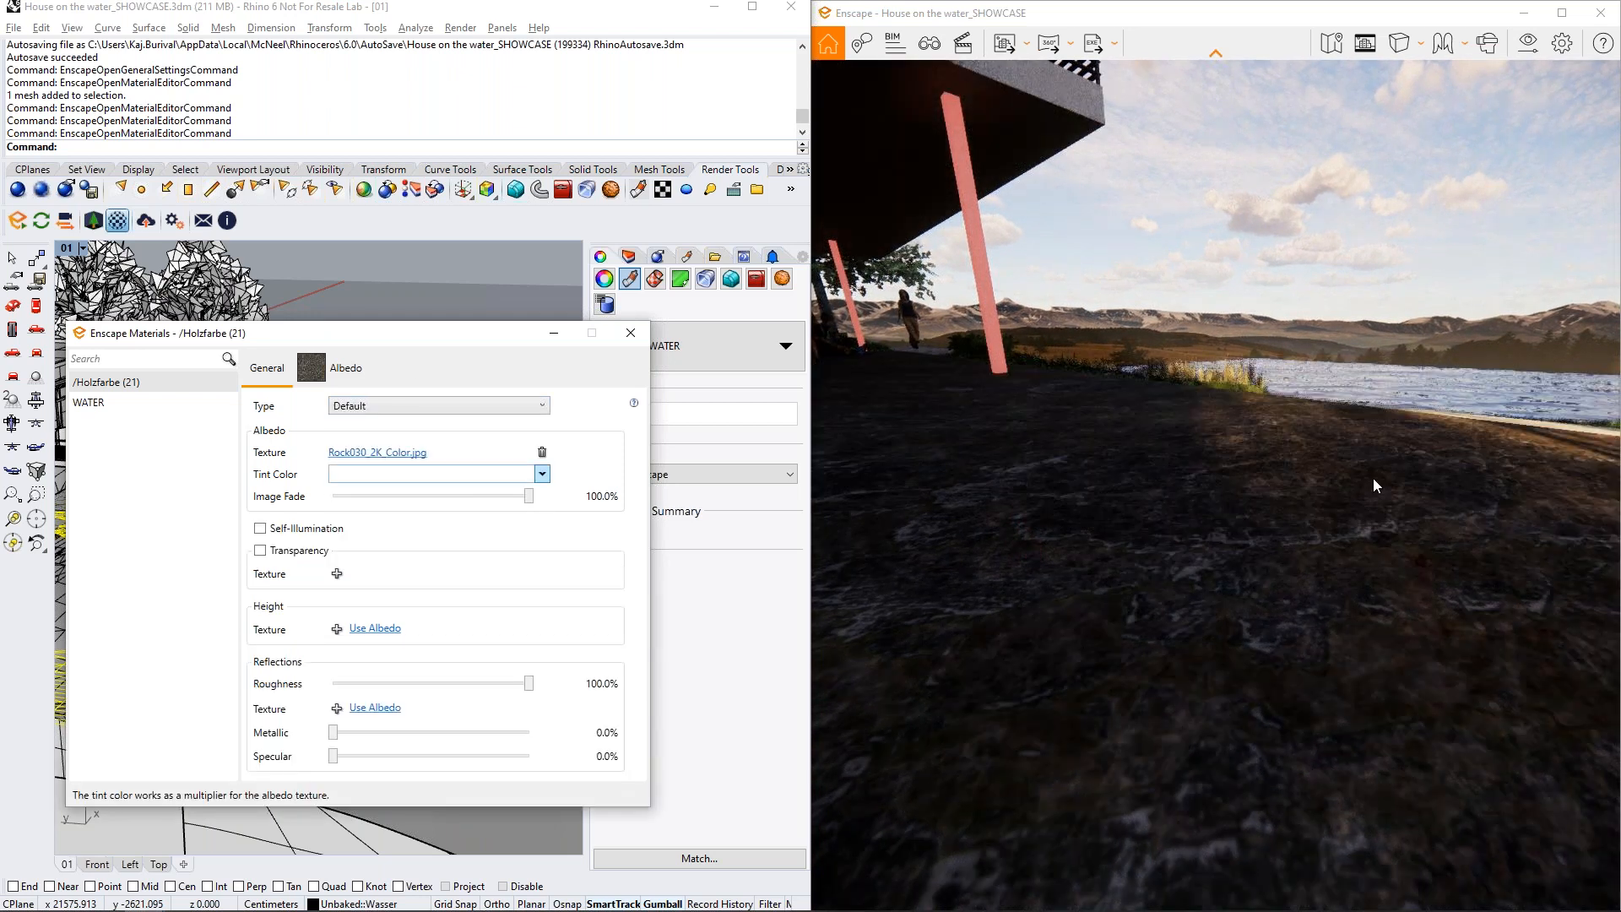
Shift the render's time of day to bright daylight and look over the rock-textured terrace beside the house
drag(1412, 493, 1410, 456)
key(w)
right_drag(1359, 473, 1279, 426)
drag(1279, 426, 1390, 575)
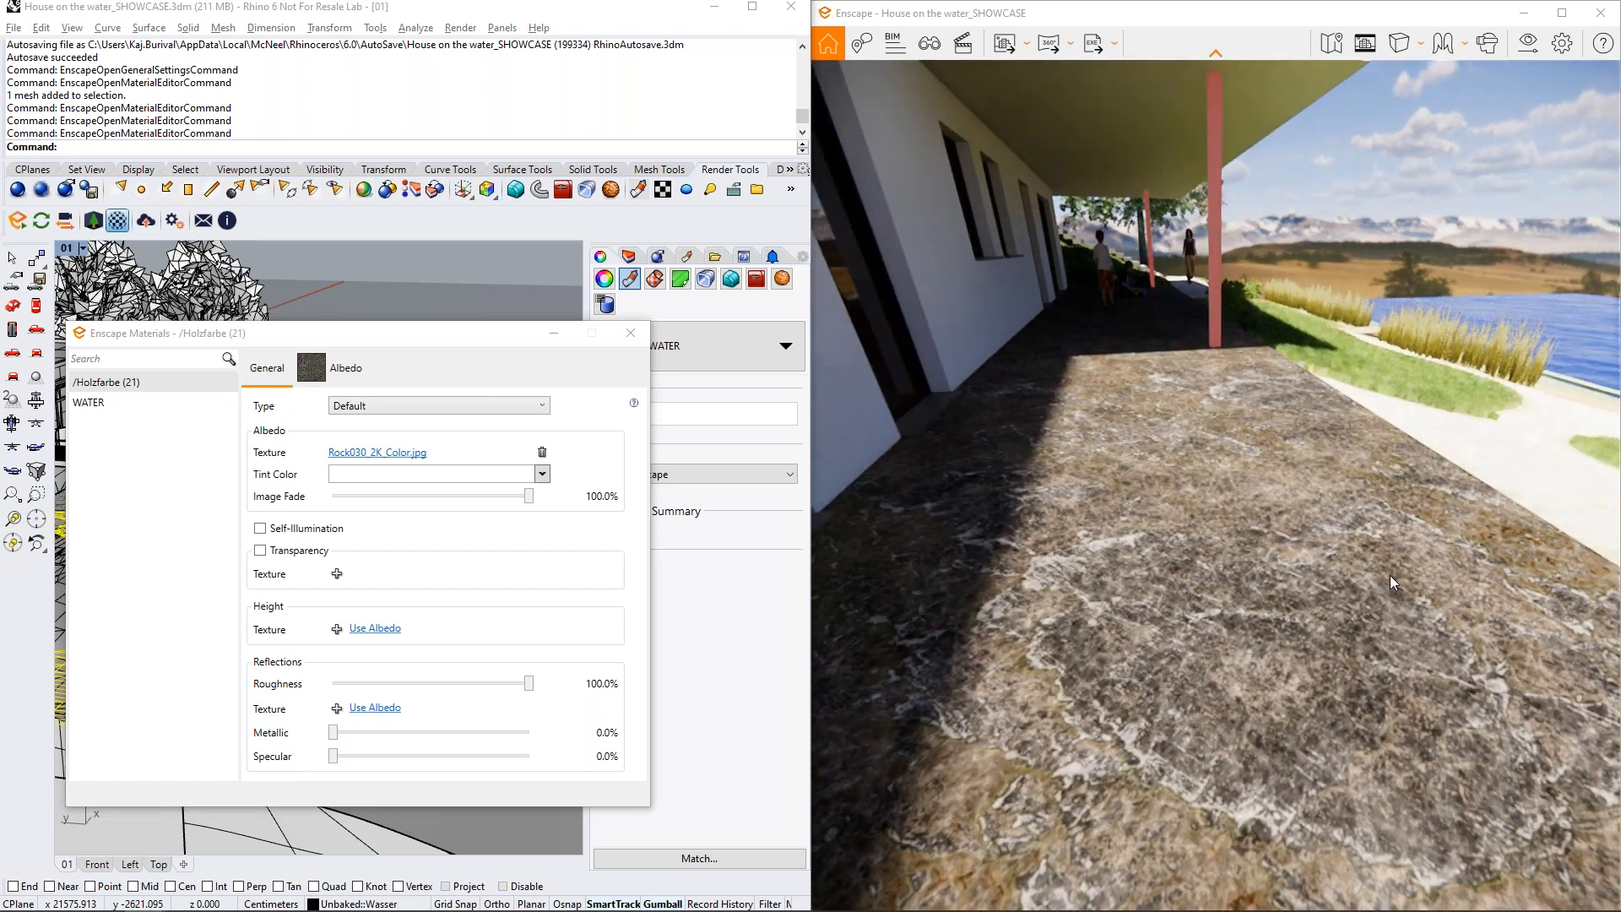
Set the roughness of /Holzfarbe (21) to 40.6%, keeping the terrace surface in close view in the render
scroll(1258, 540, down, 4)
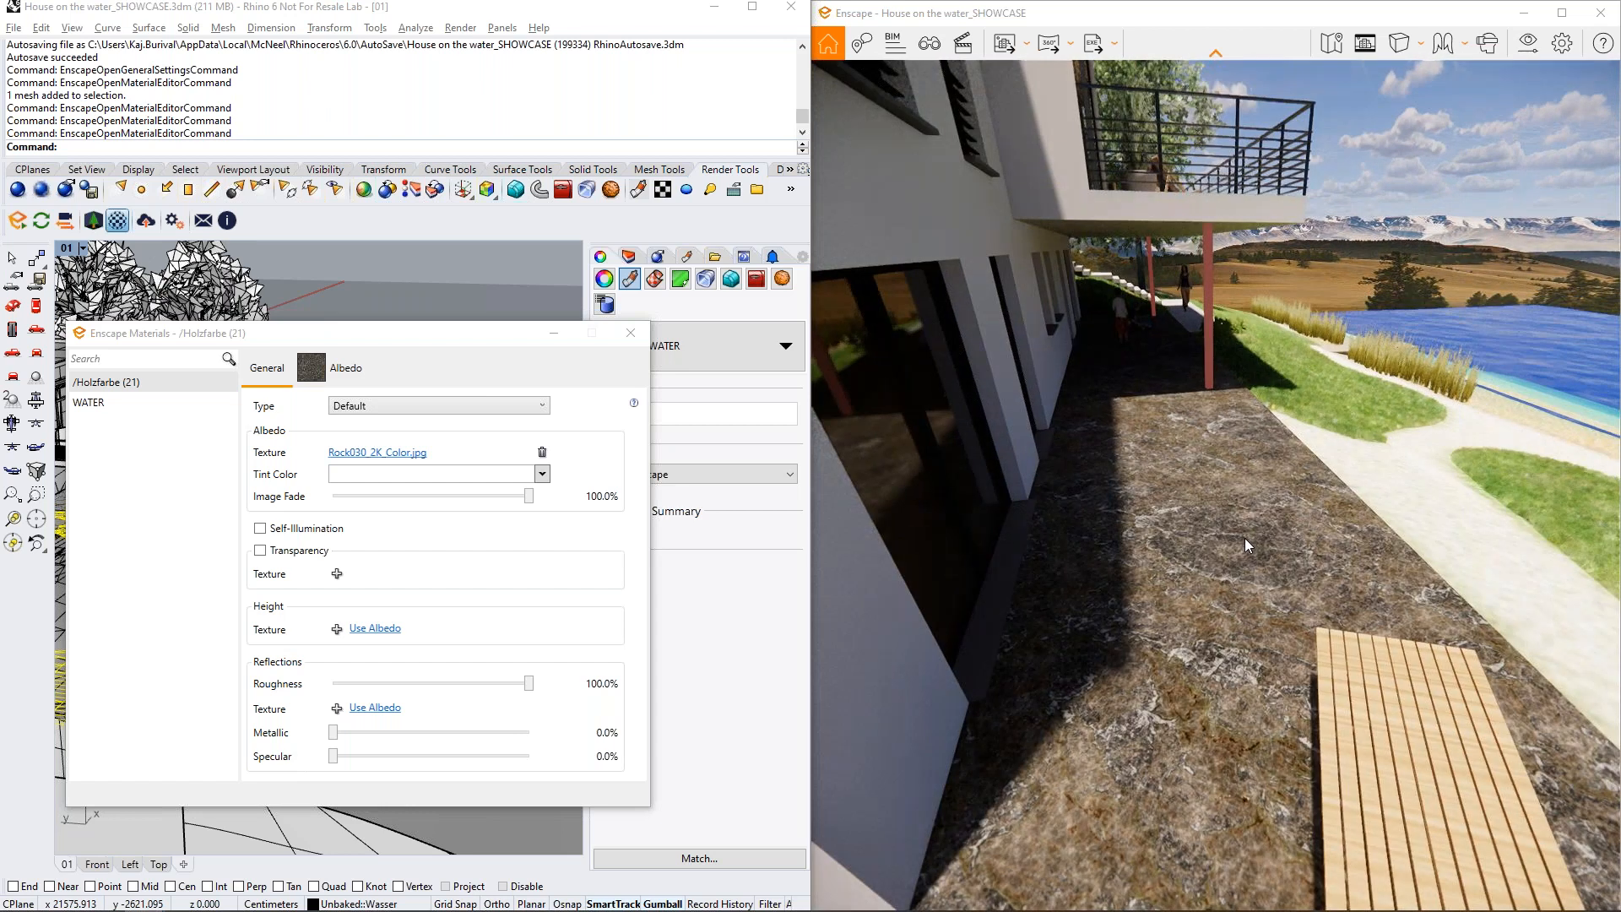
scroll(1253, 537, down, 5)
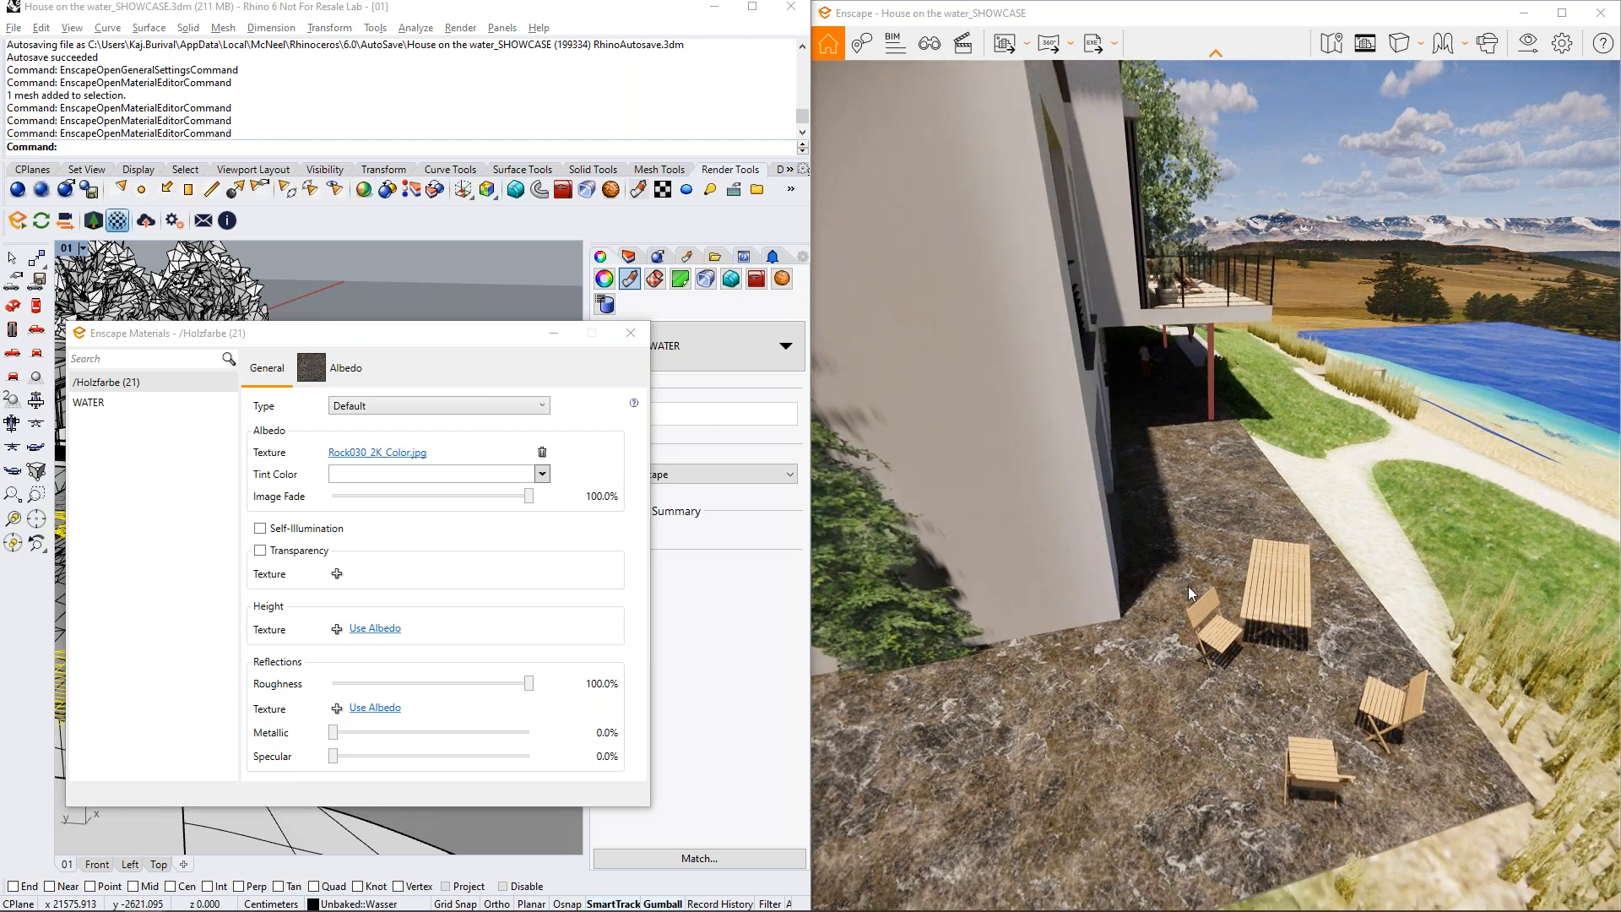
scroll(1198, 576, up, 1)
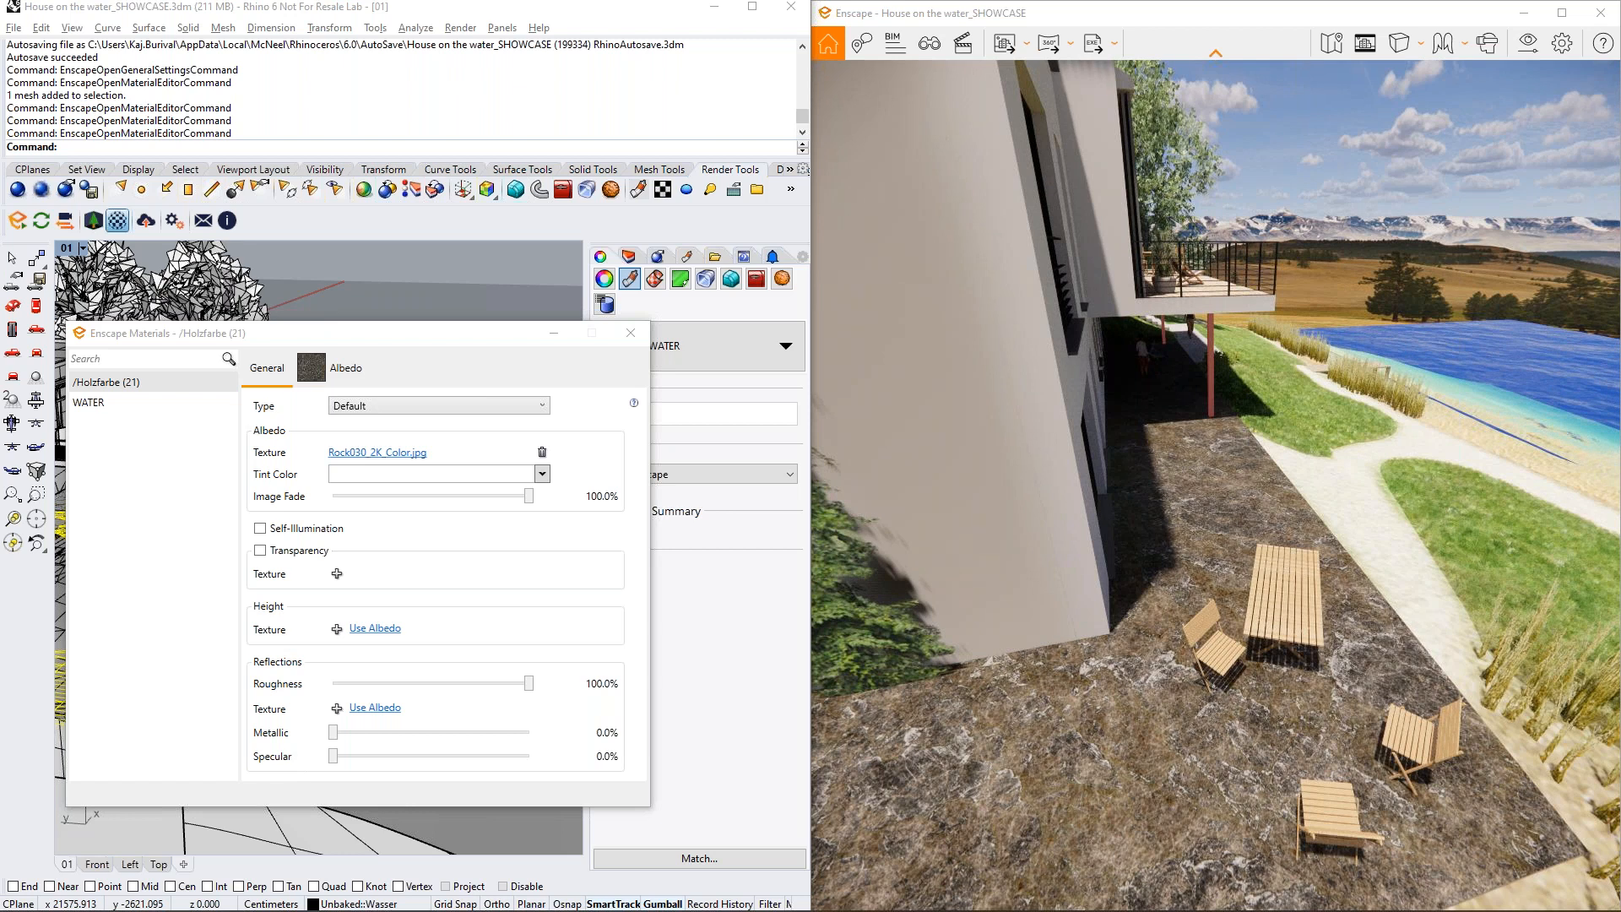
drag(1360, 600, 1278, 603)
mouse_move(1246, 402)
mouse_down()
mouse_move(1186, 413)
mouse_move(1270, 486)
mouse_move(1228, 393)
mouse_up()
key(w)
drag(1052, 444, 1043, 401)
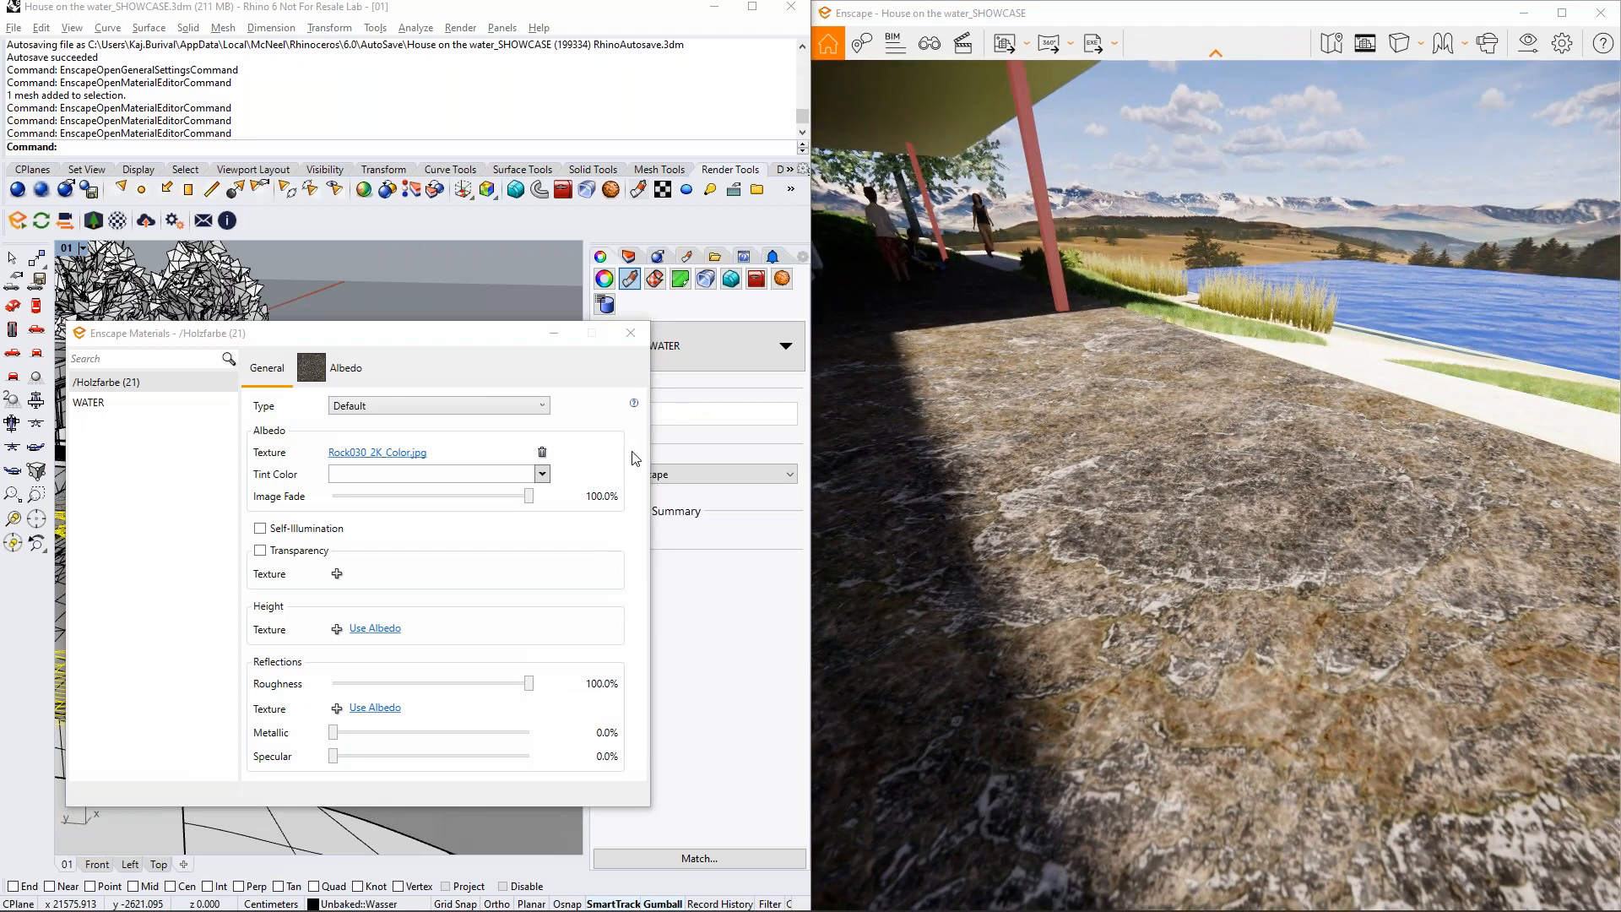
drag(530, 685, 413, 692)
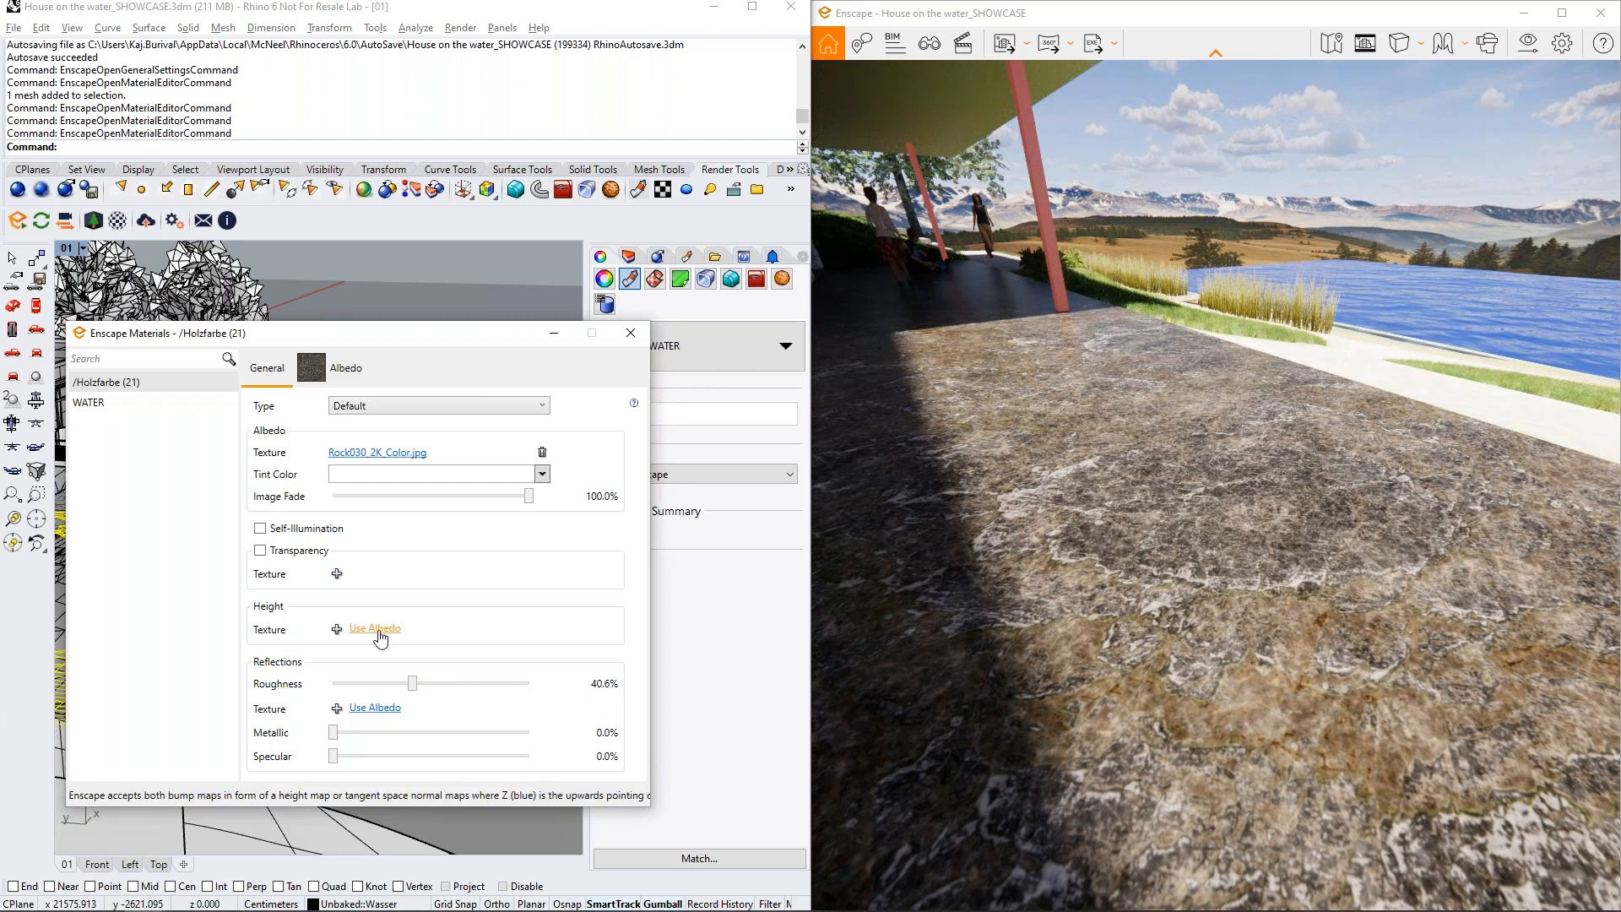
Minimize the render window and place the Rock030 displacement and normal map files side by side on the desktop
click(1528, 16)
click(1122, 279)
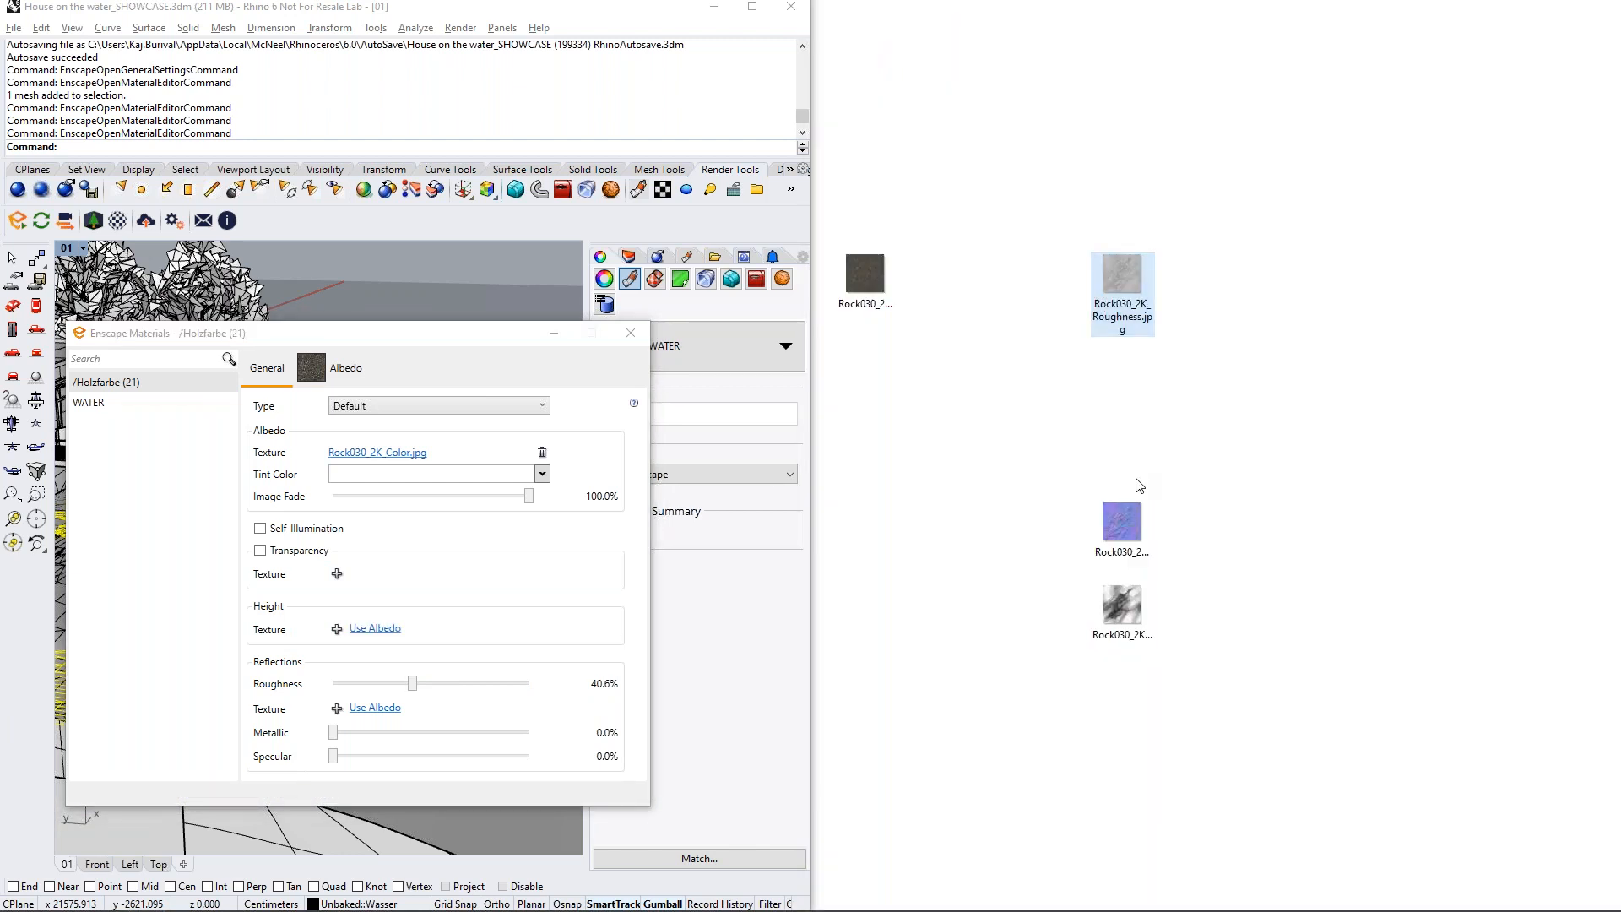
click(1130, 601)
drag(1122, 523, 1314, 441)
drag(1125, 605, 1256, 445)
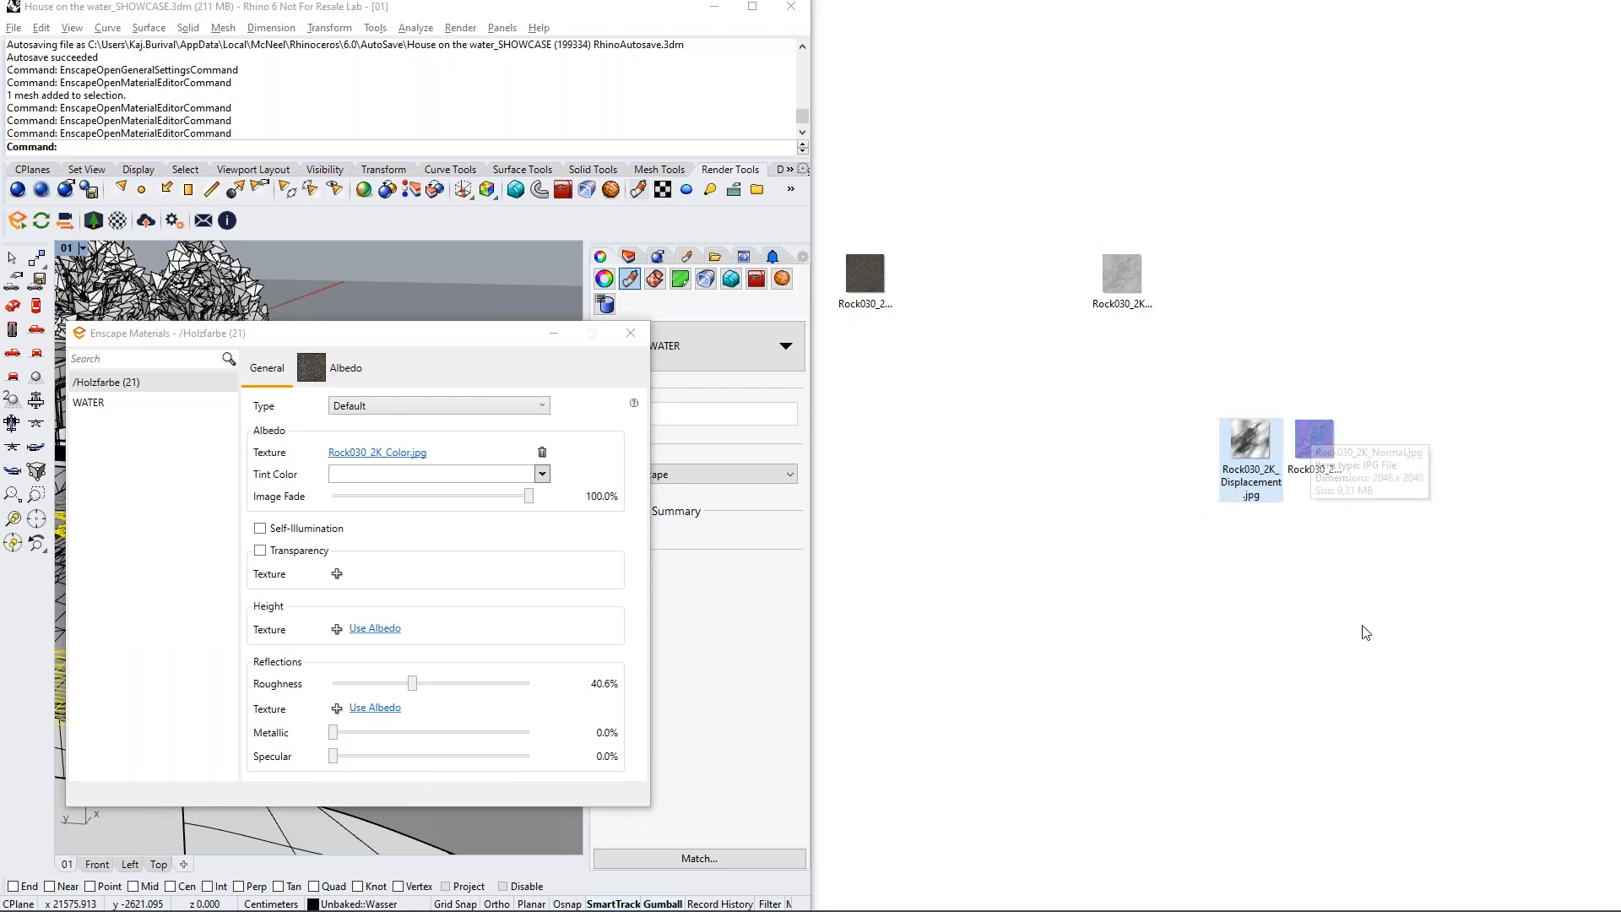
Open Rock030_2K_Normal.jpg in Photos to examine the normal map, close it and switch back to the Enscape render
double_click(1309, 446)
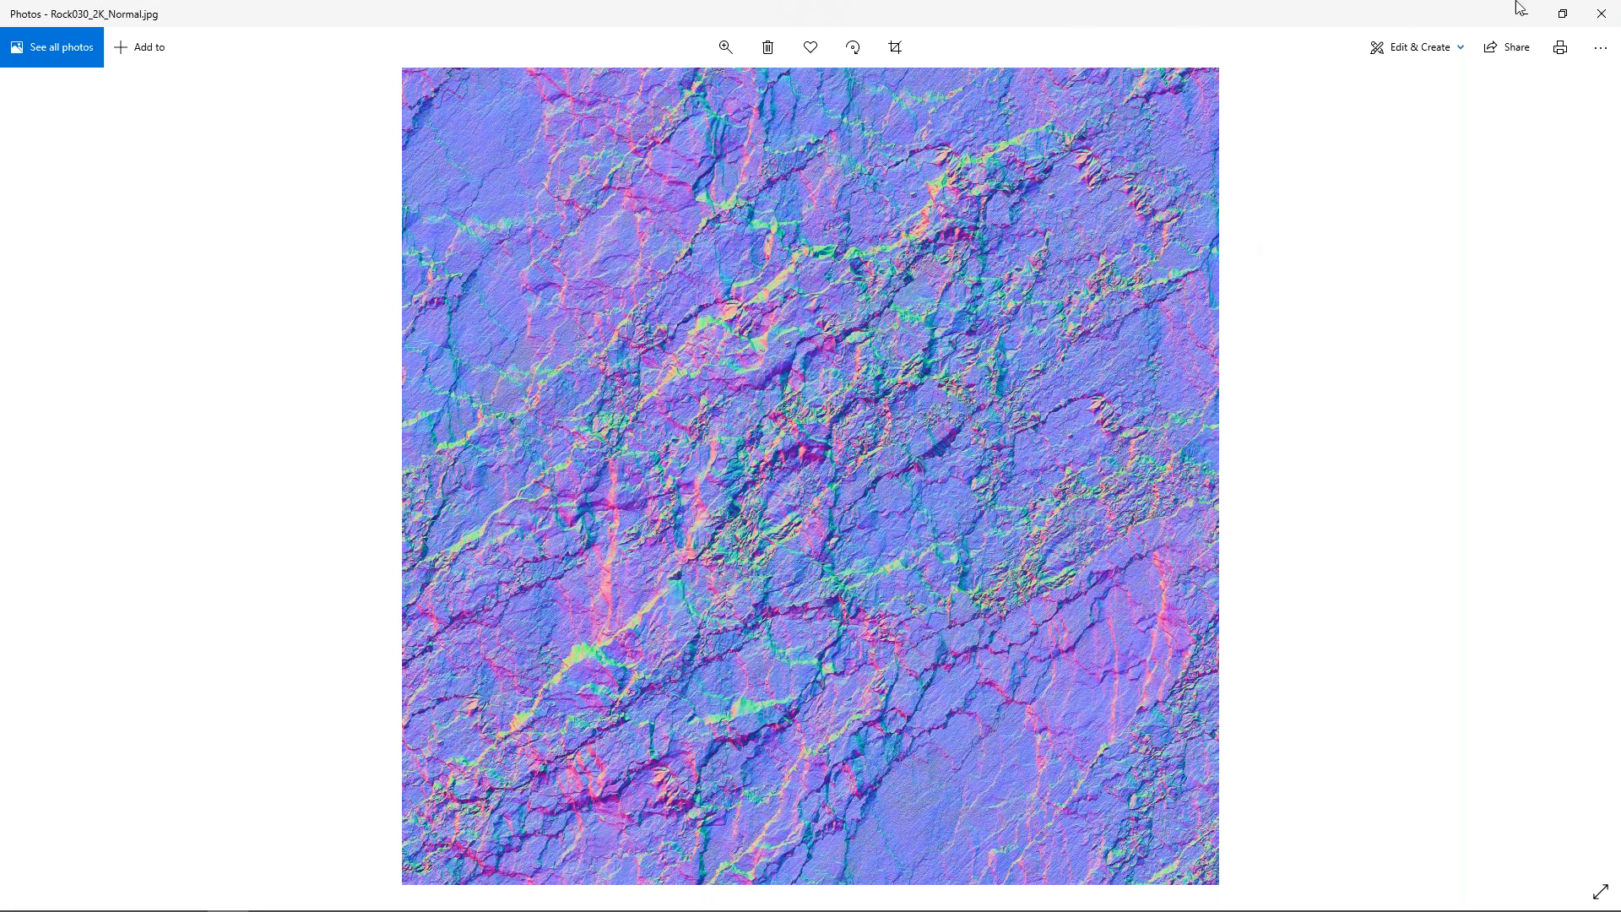
click(1602, 14)
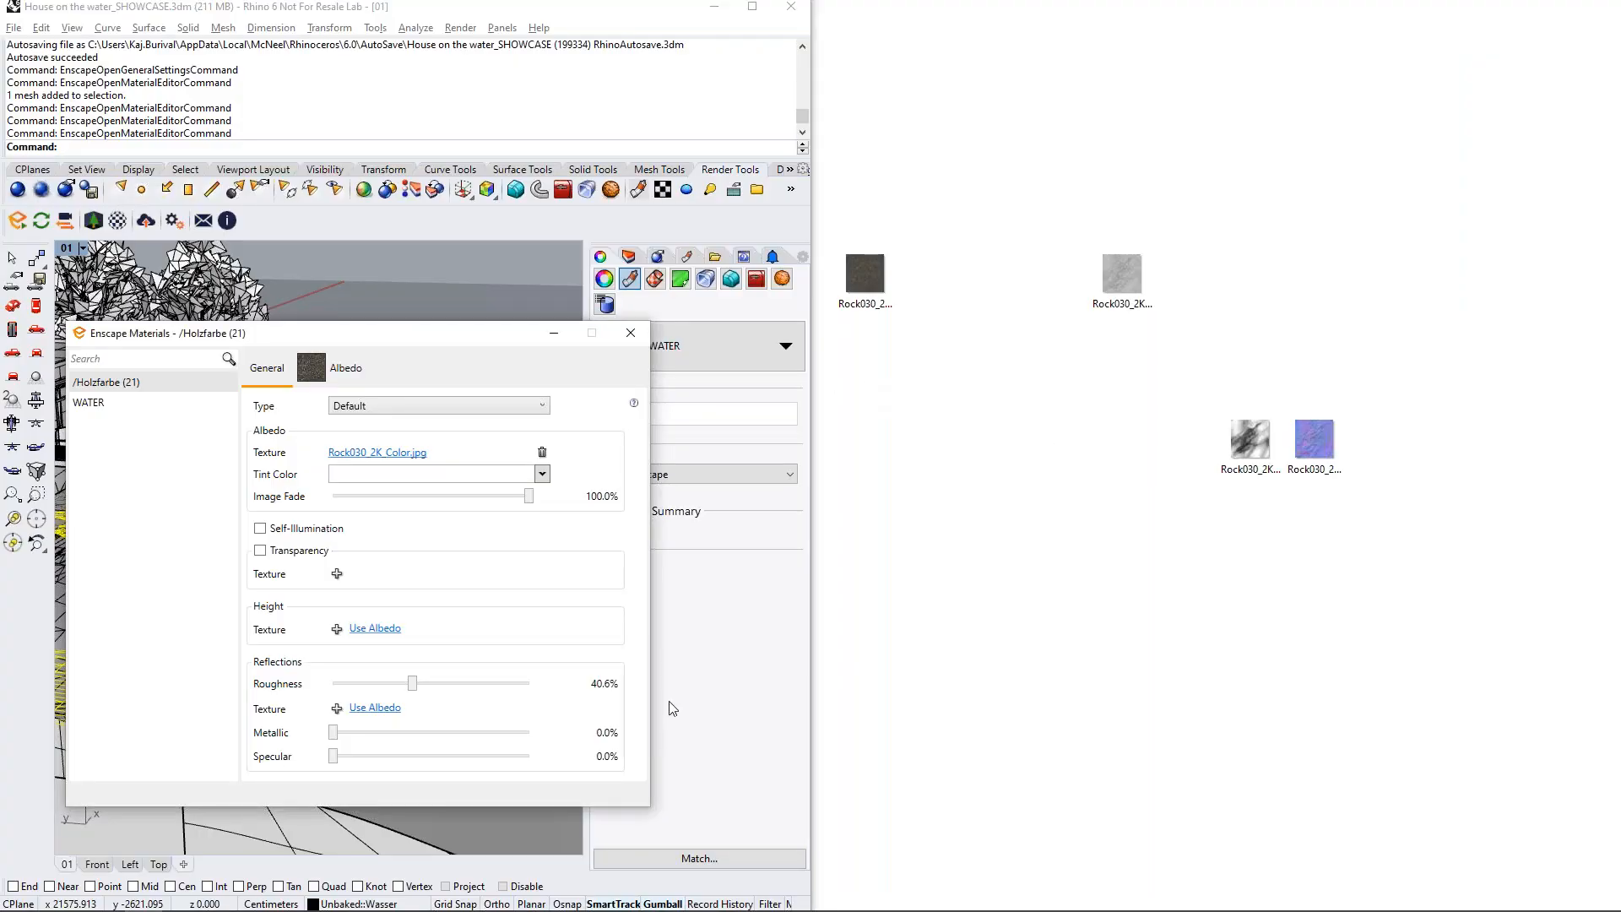
mouse_move(553, 909)
mouse_move(146, 901)
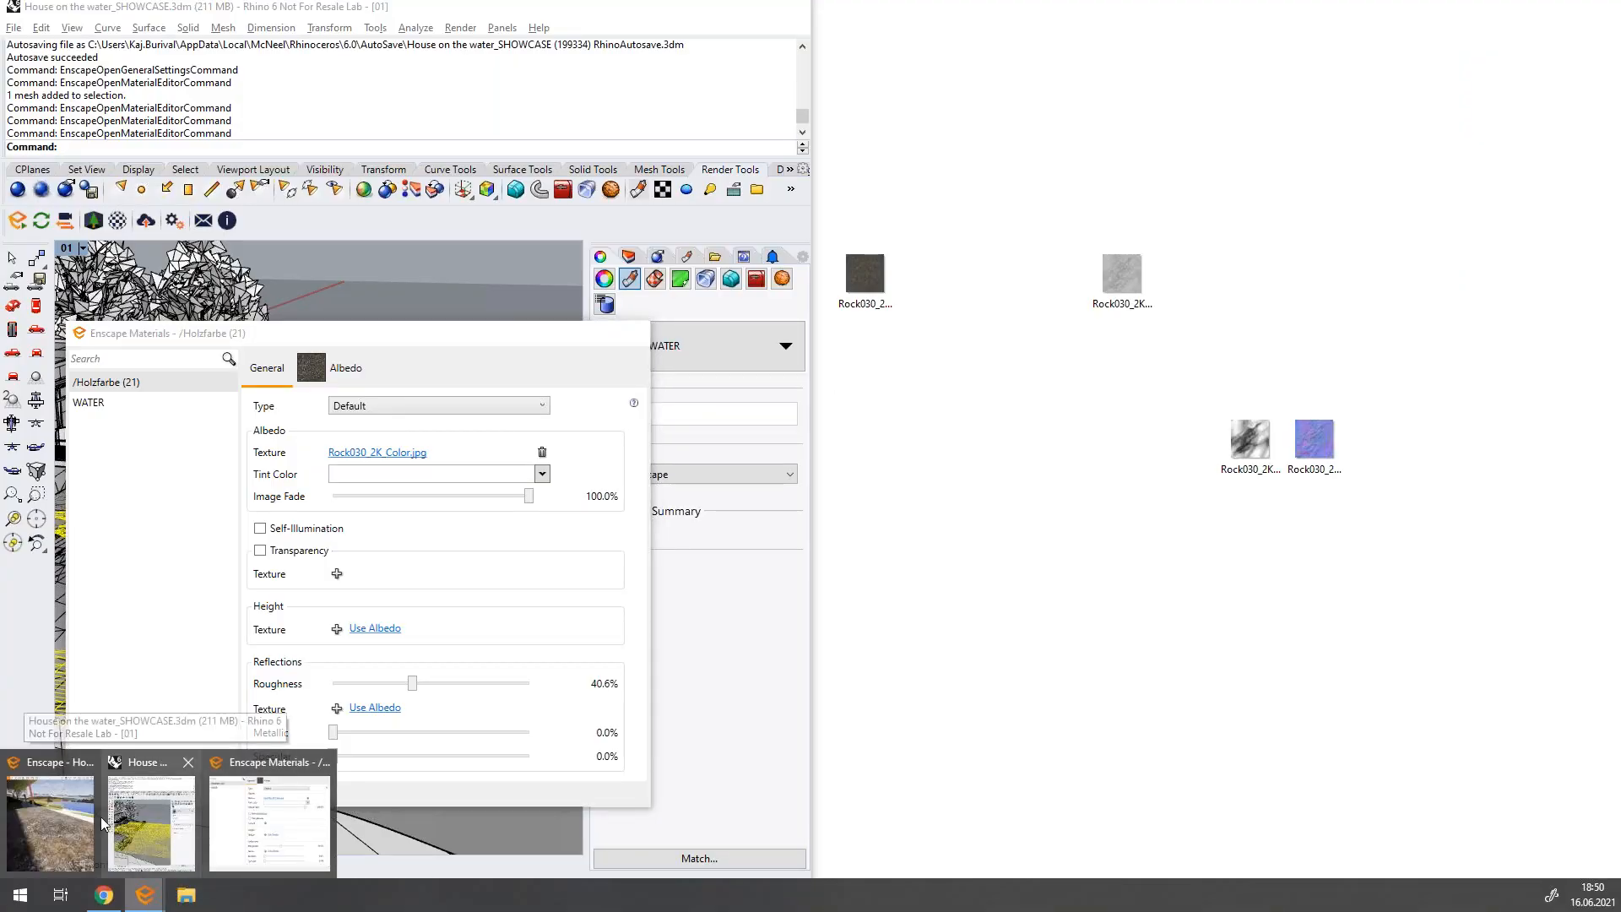
click(54, 815)
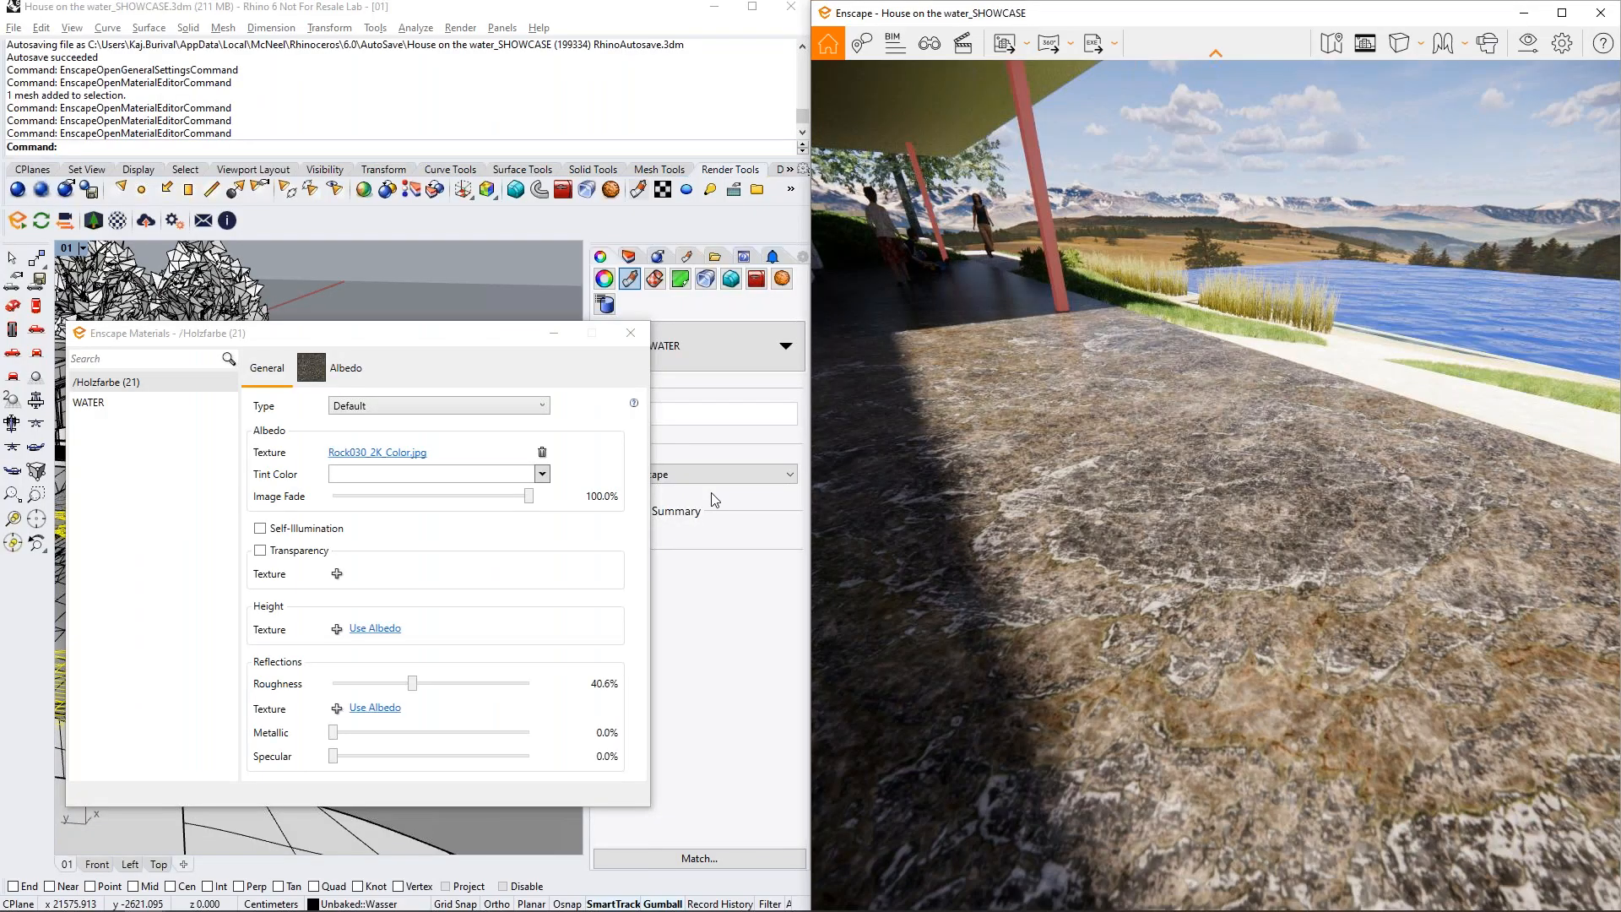
Load Rock030_2K_Normal.jpg from the desktop as the height texture of /Holzfarbe (21)
click(336, 628)
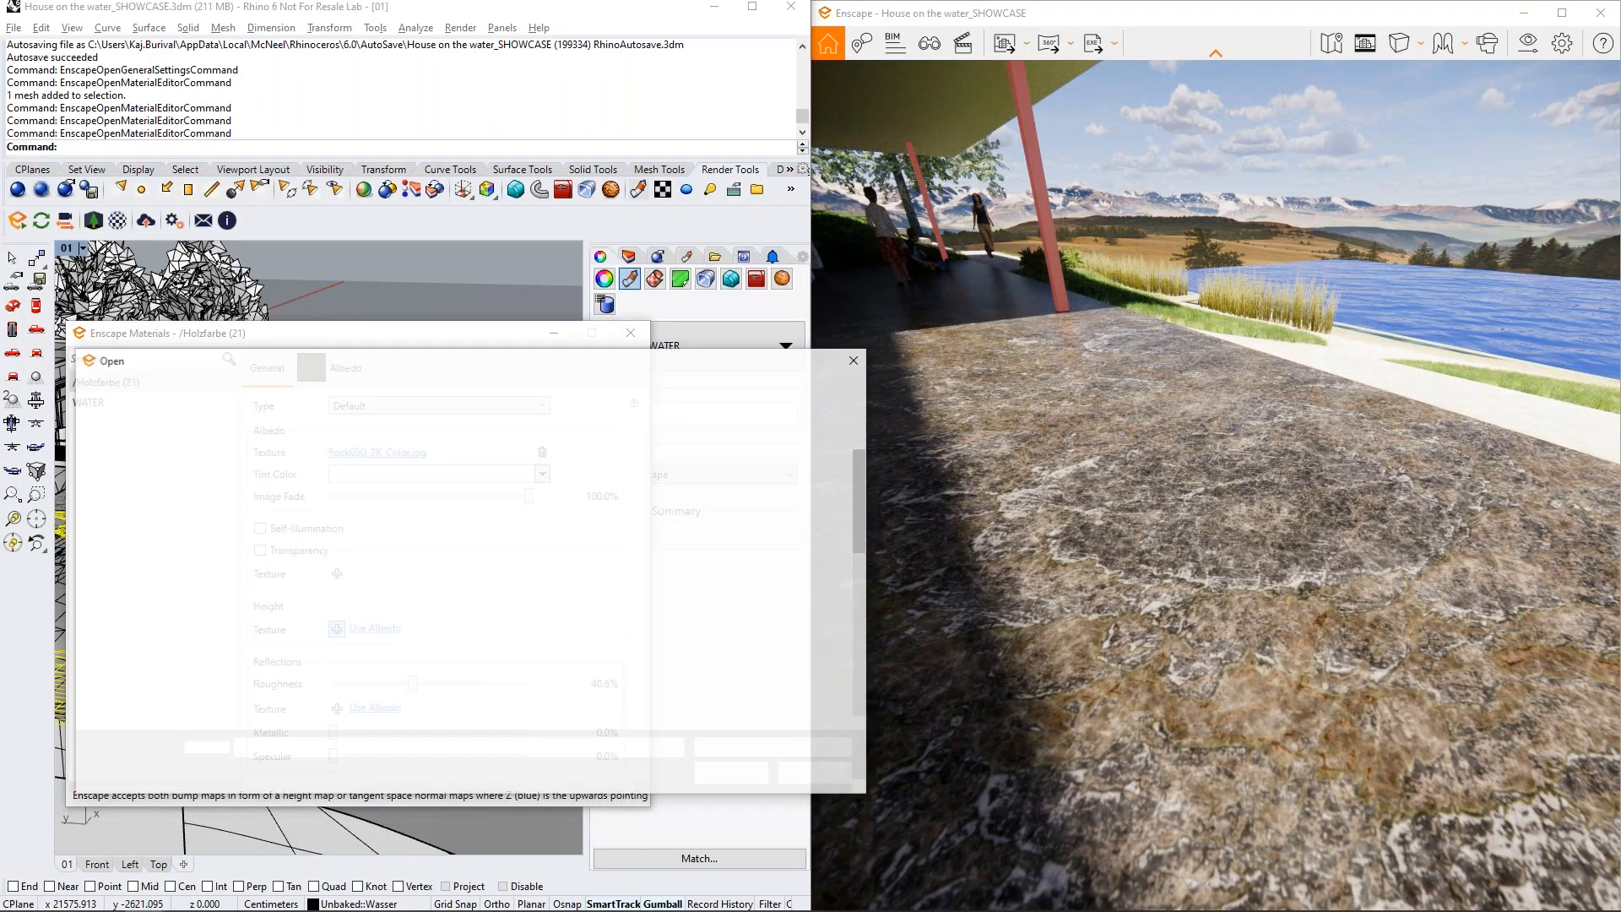
key(Escape)
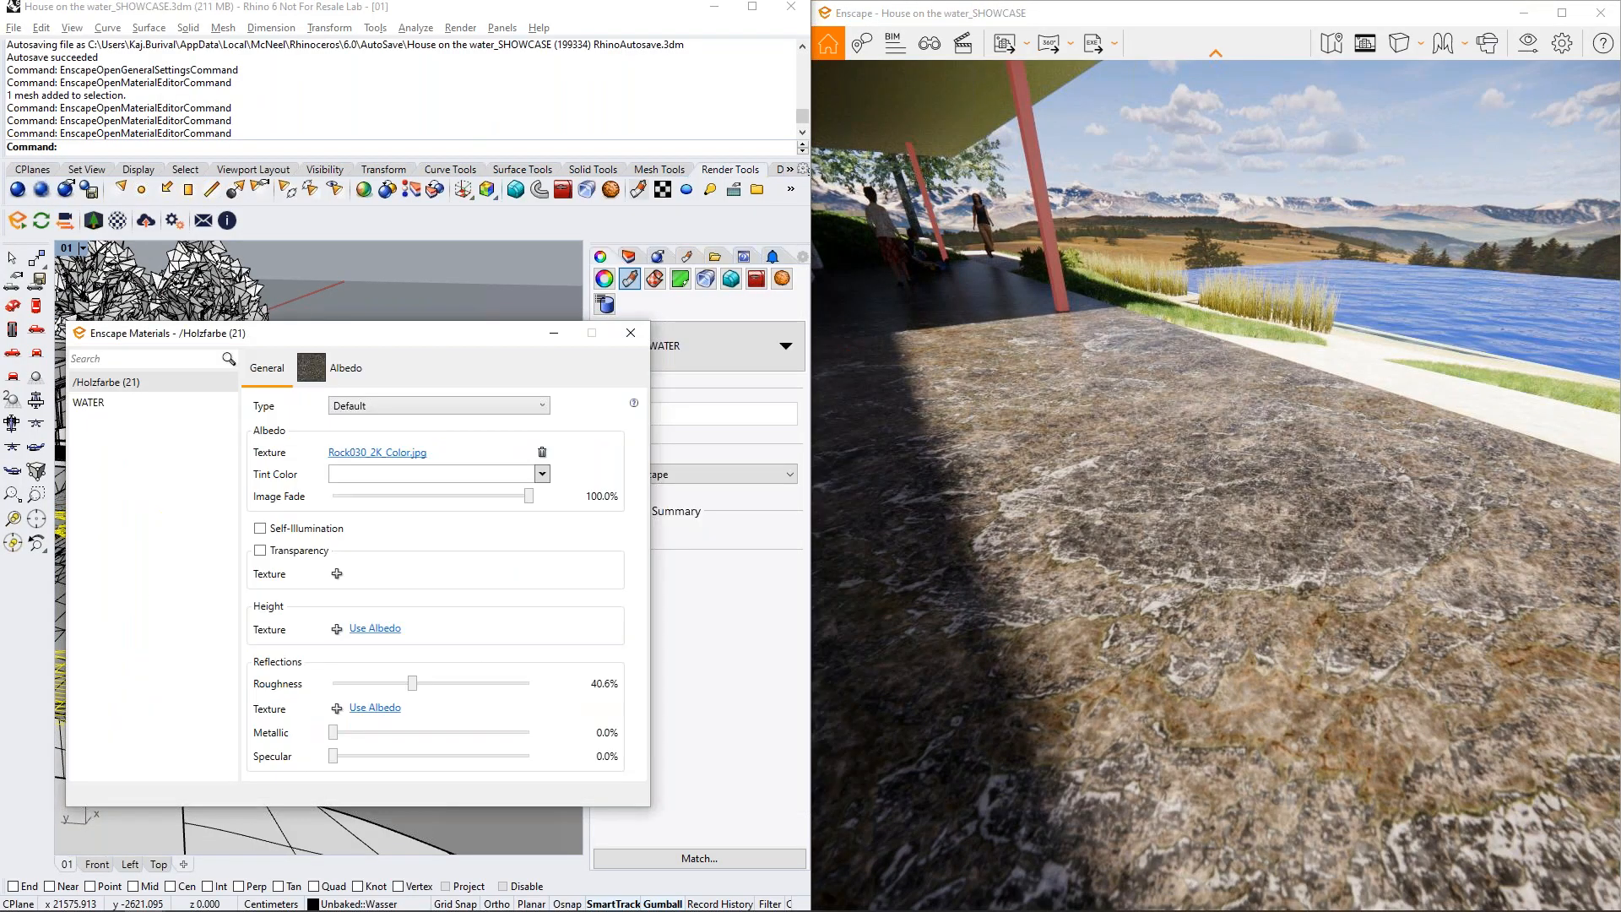
click(337, 628)
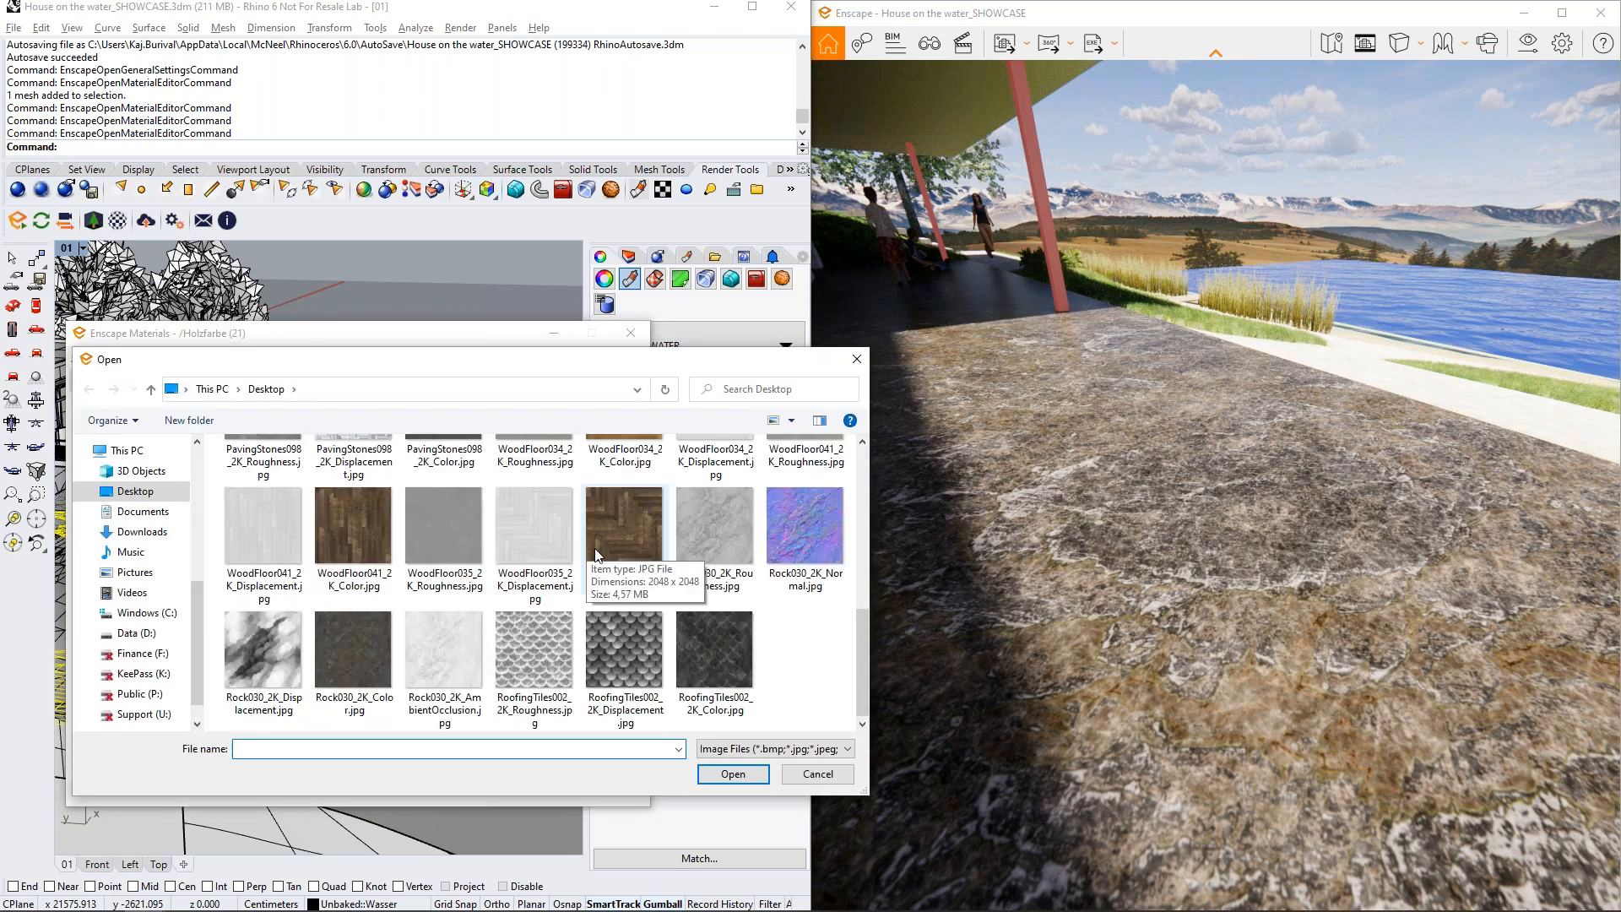
double_click(814, 517)
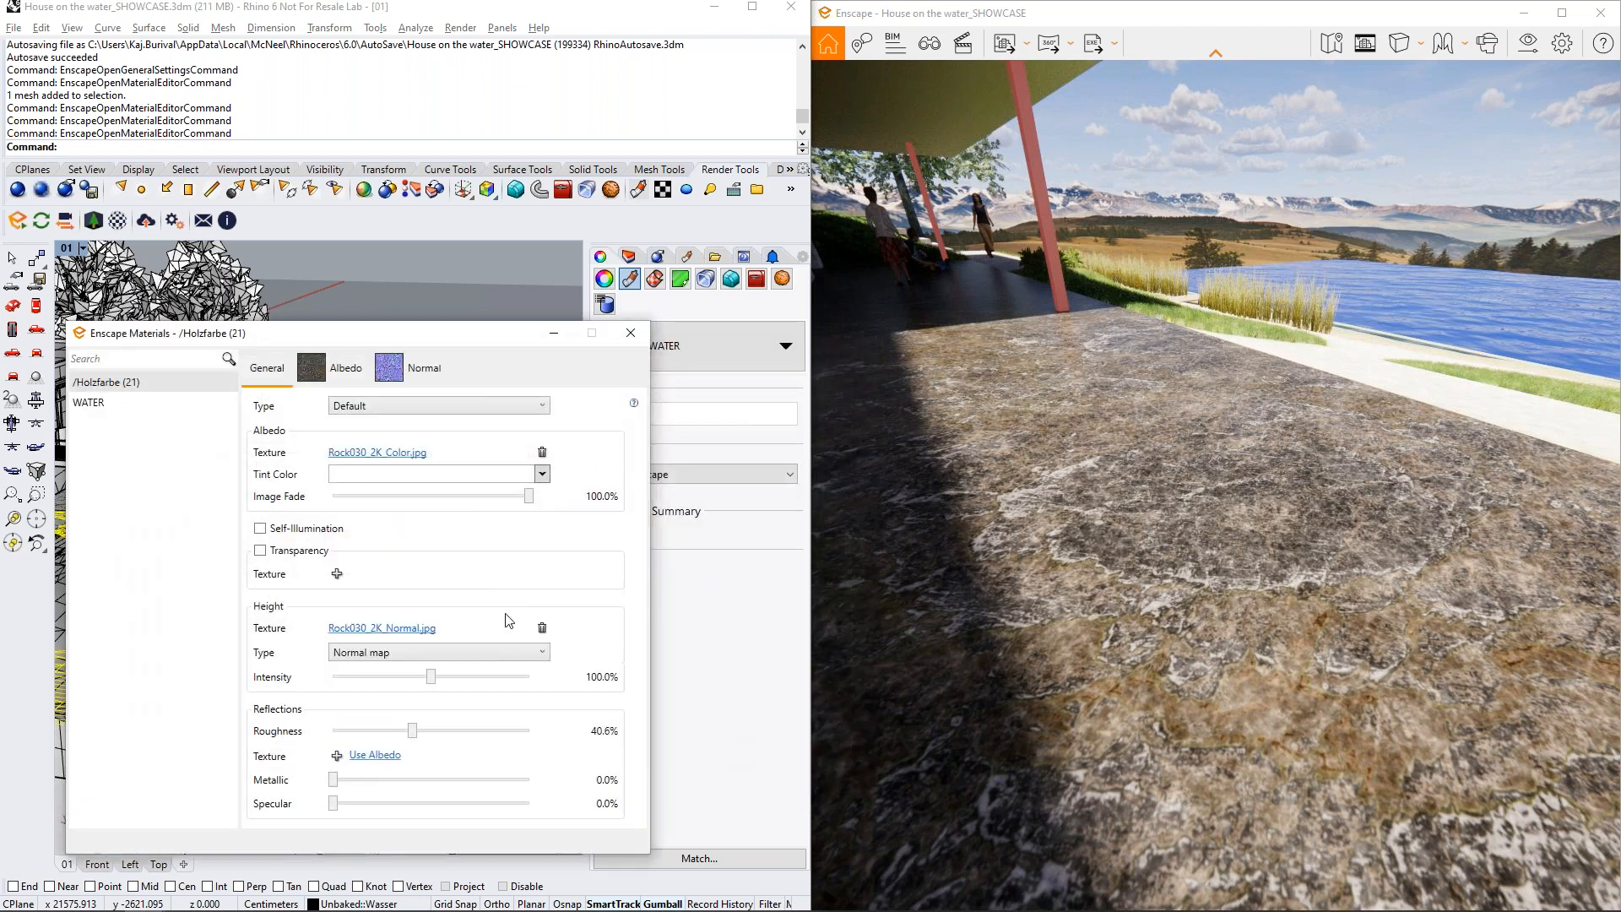
right_drag(1190, 625, 1460, 553)
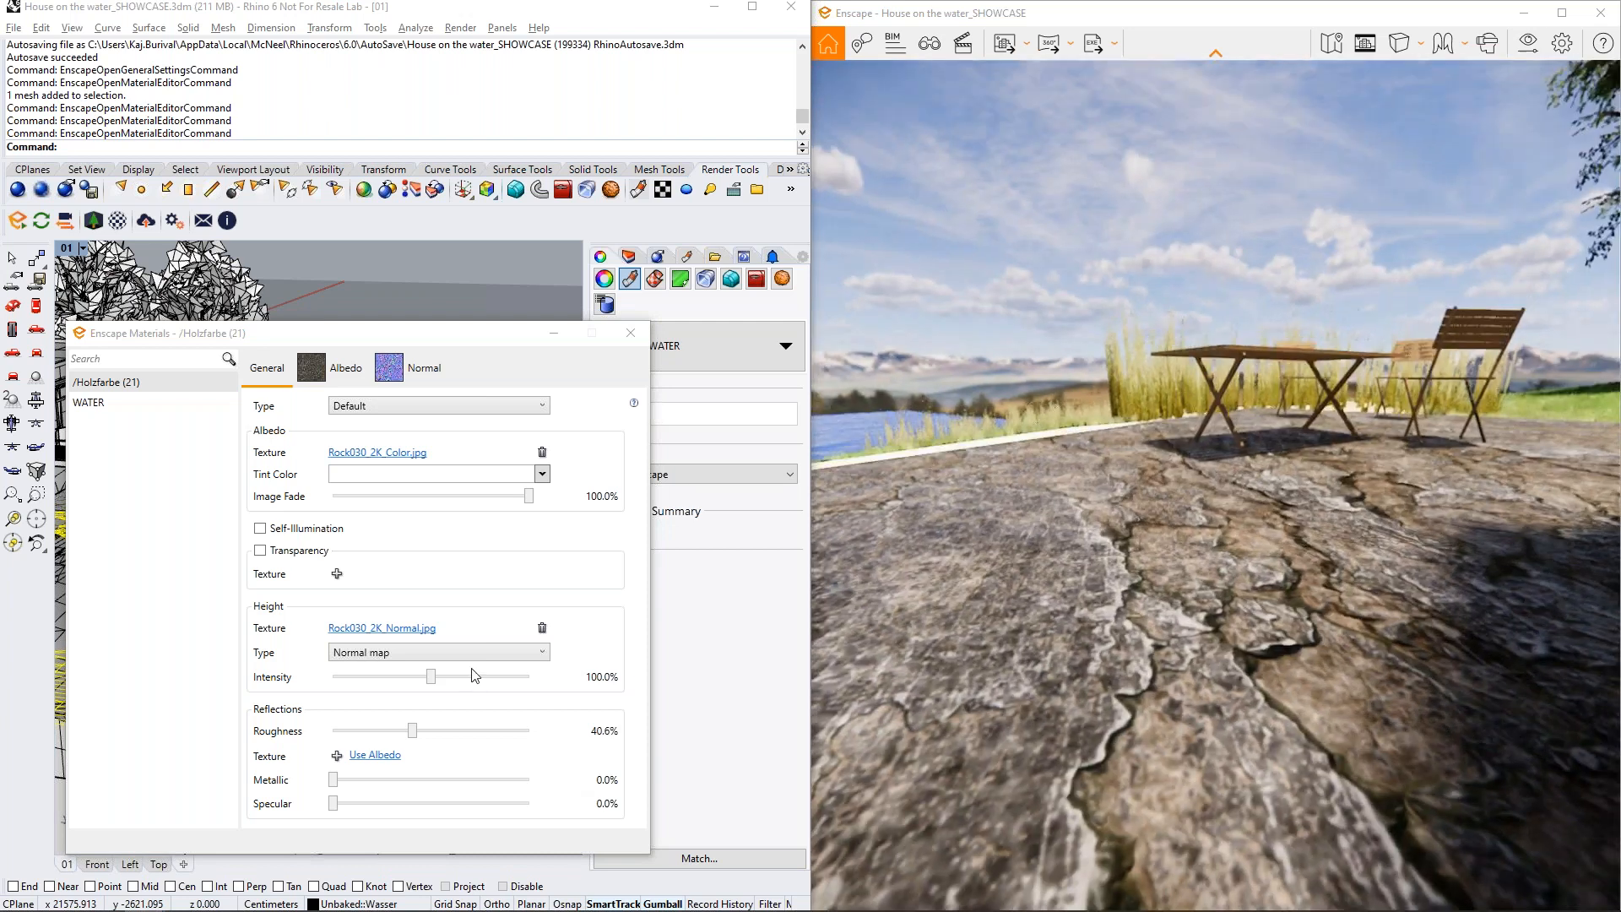
Set the normal map intensity to 174% and inspect the terrace relief up close in the render
drag(435, 677, 504, 676)
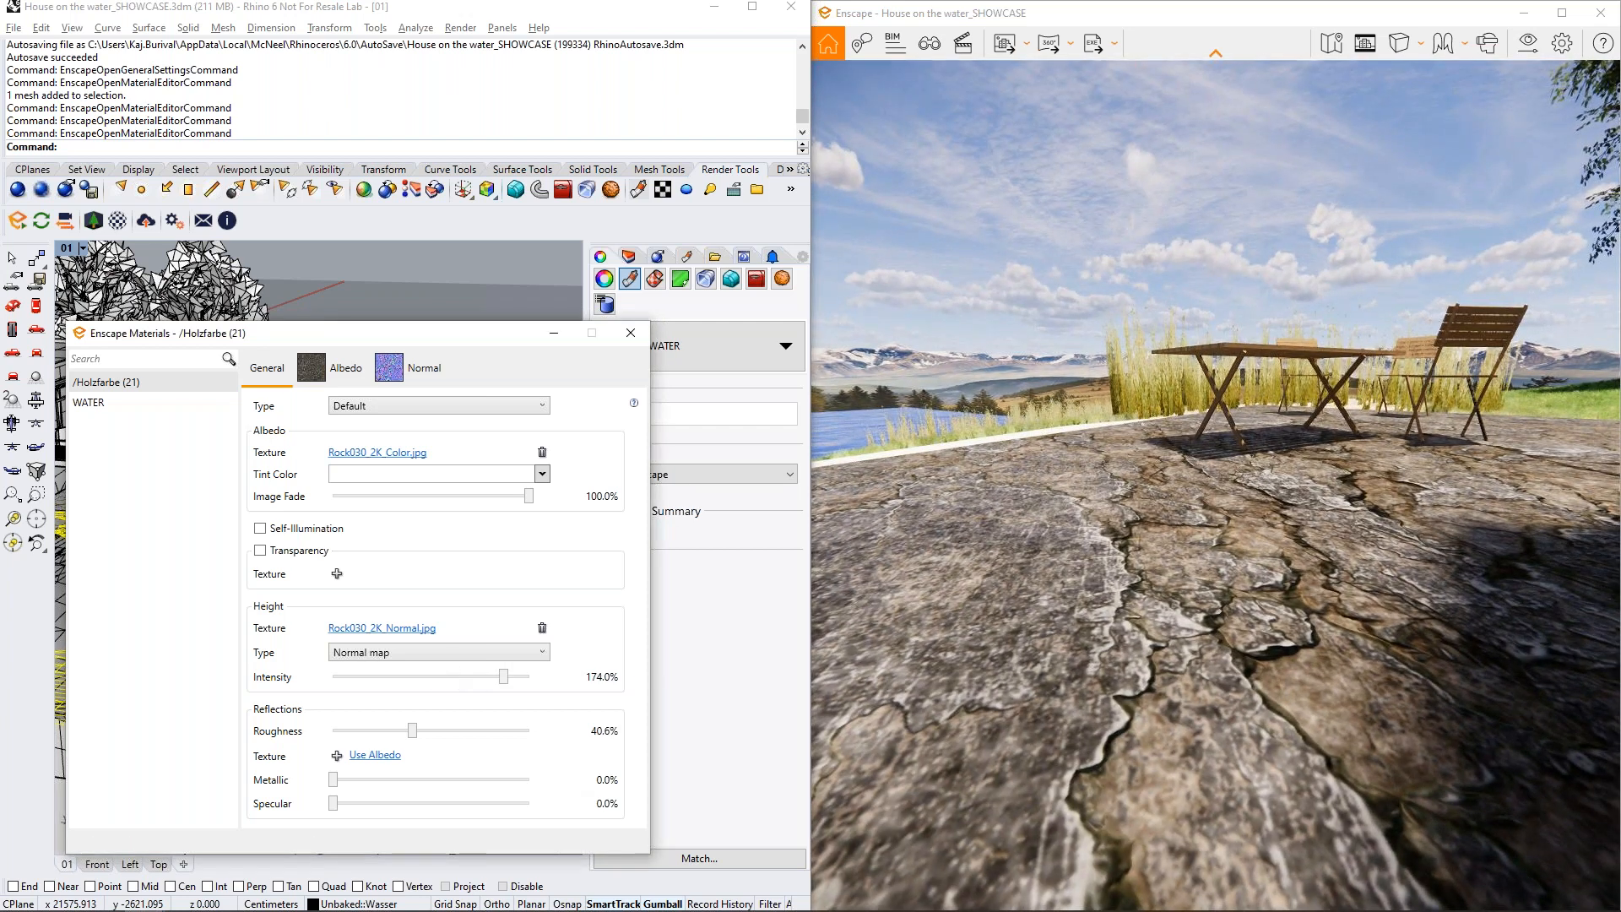
right_drag(1509, 726, 1570, 718)
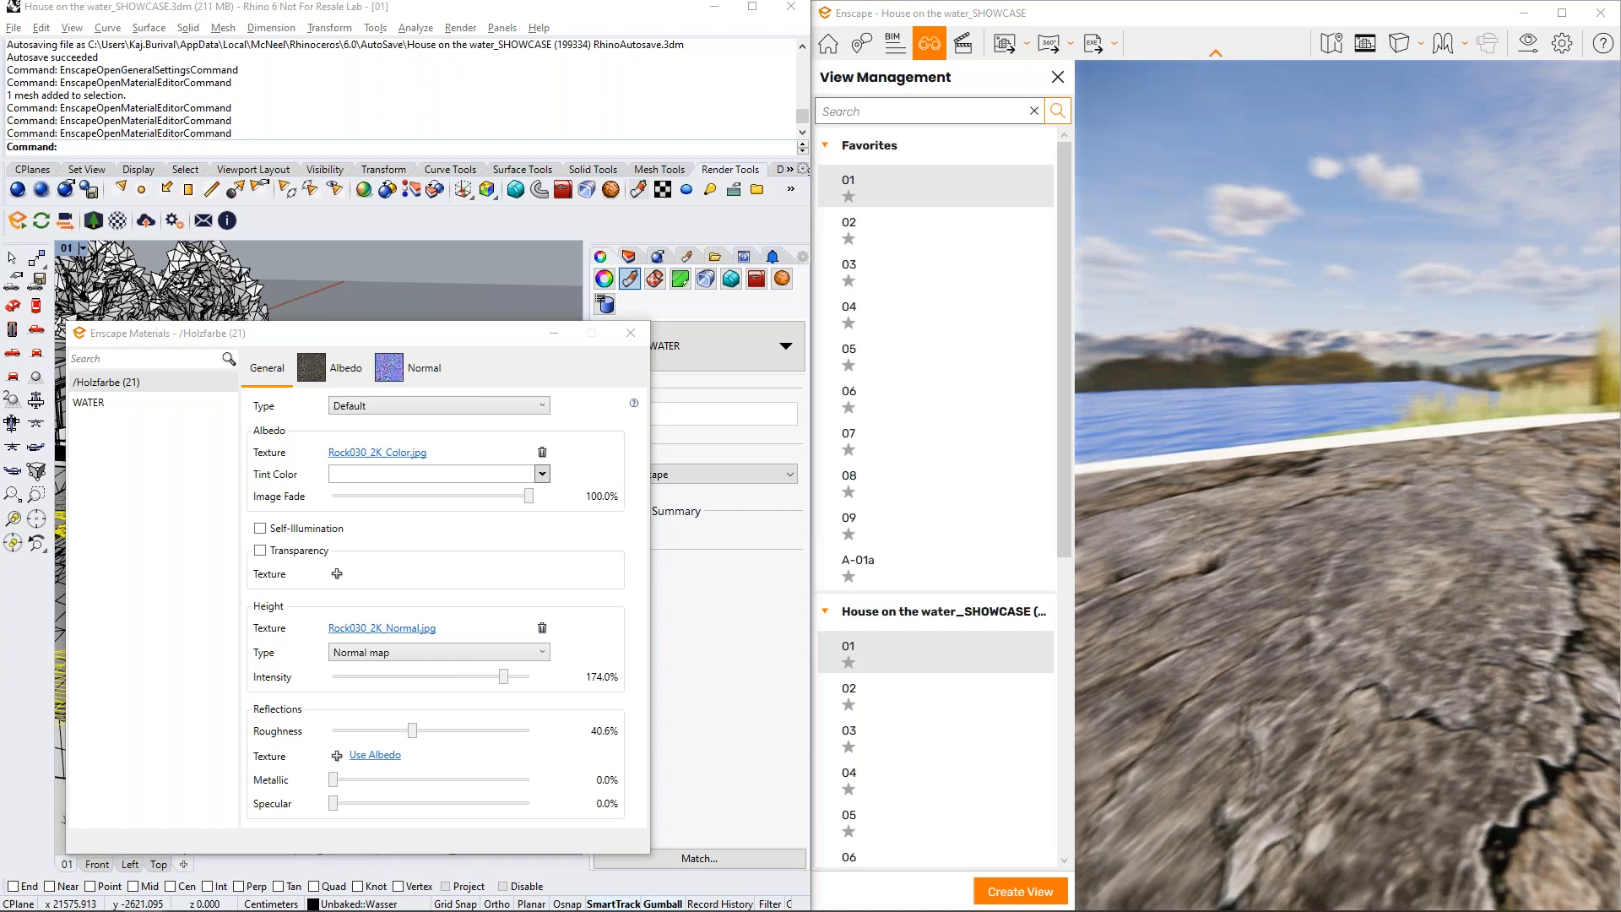
right_drag(1384, 565, 1433, 525)
click(930, 42)
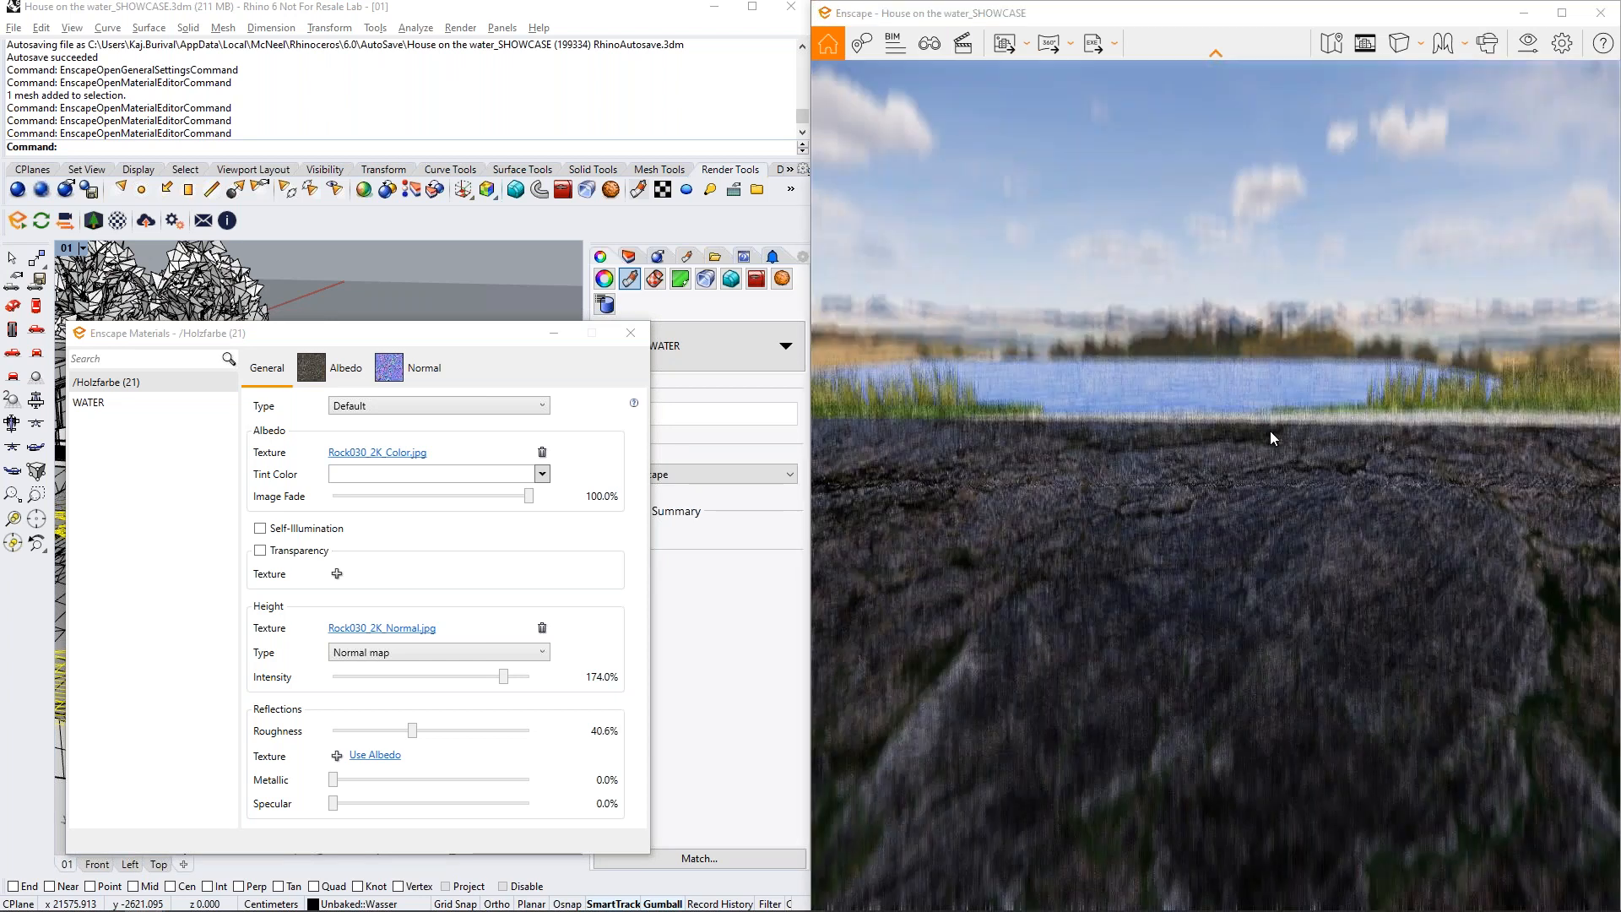
key(s)
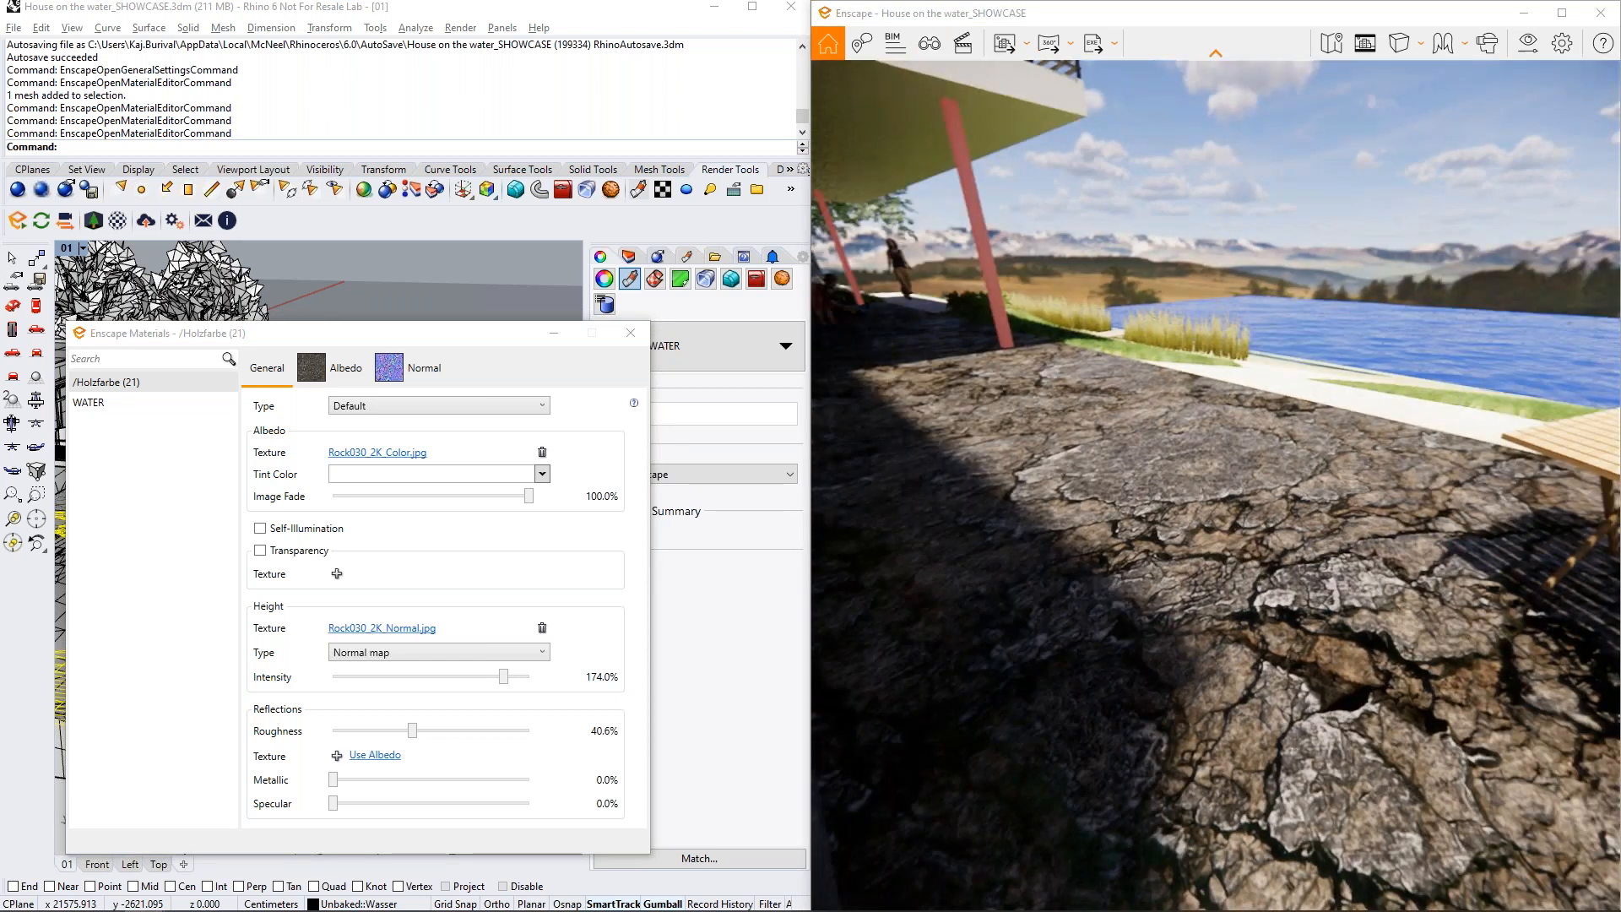
Shift the render's time of day to about 11:11 and inspect the rock relief at a low angle
key(i)
key(i)
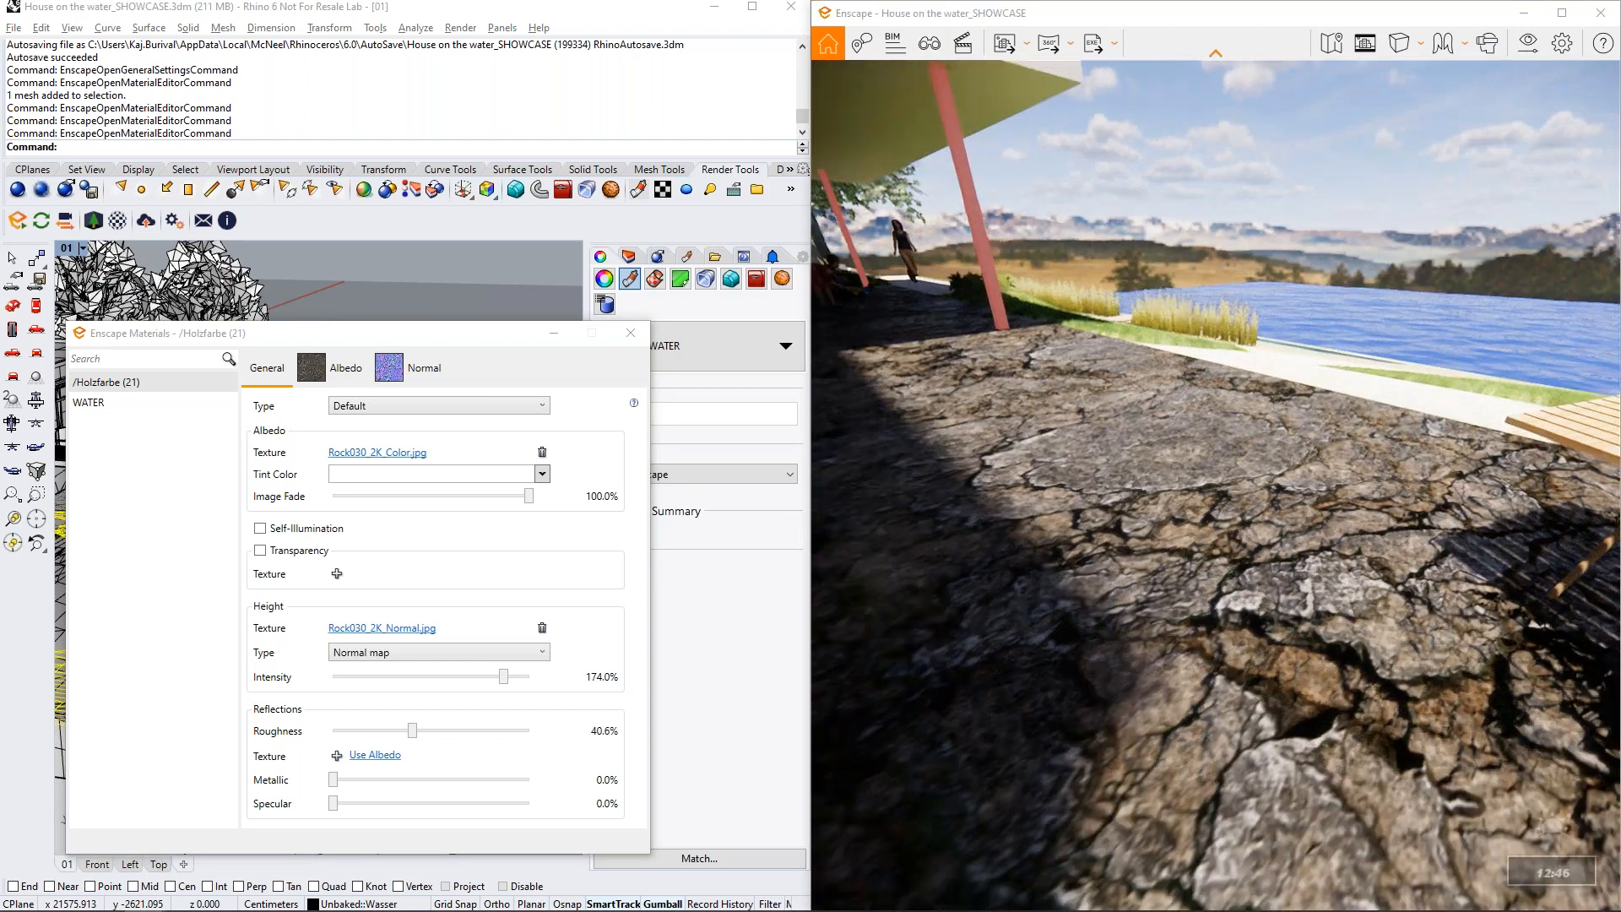
key(u)
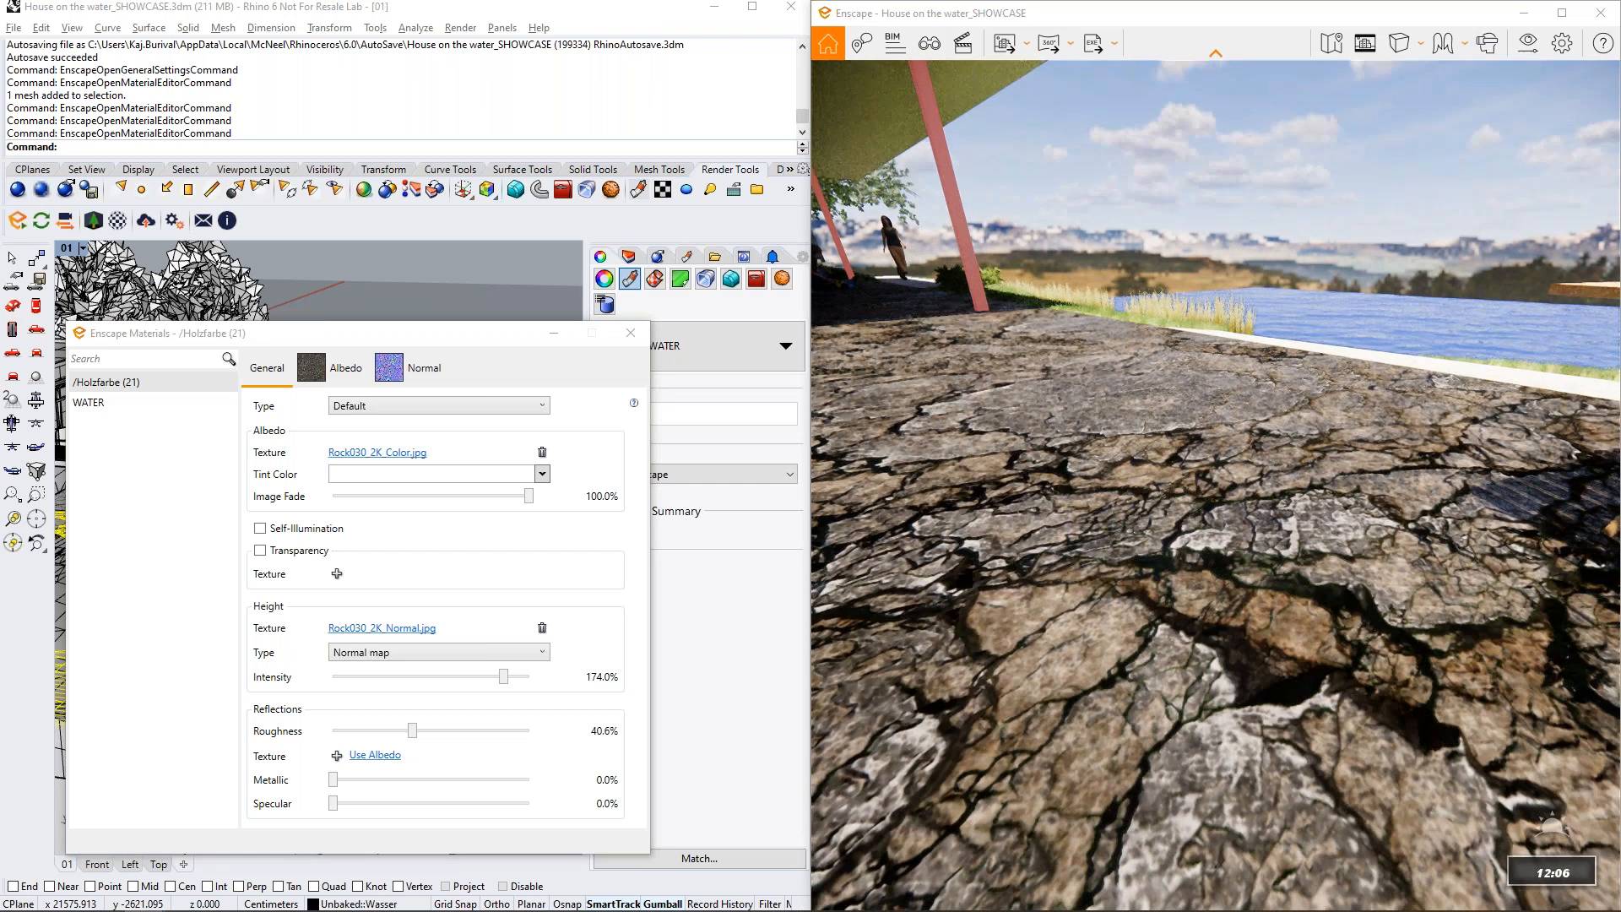
key(u)
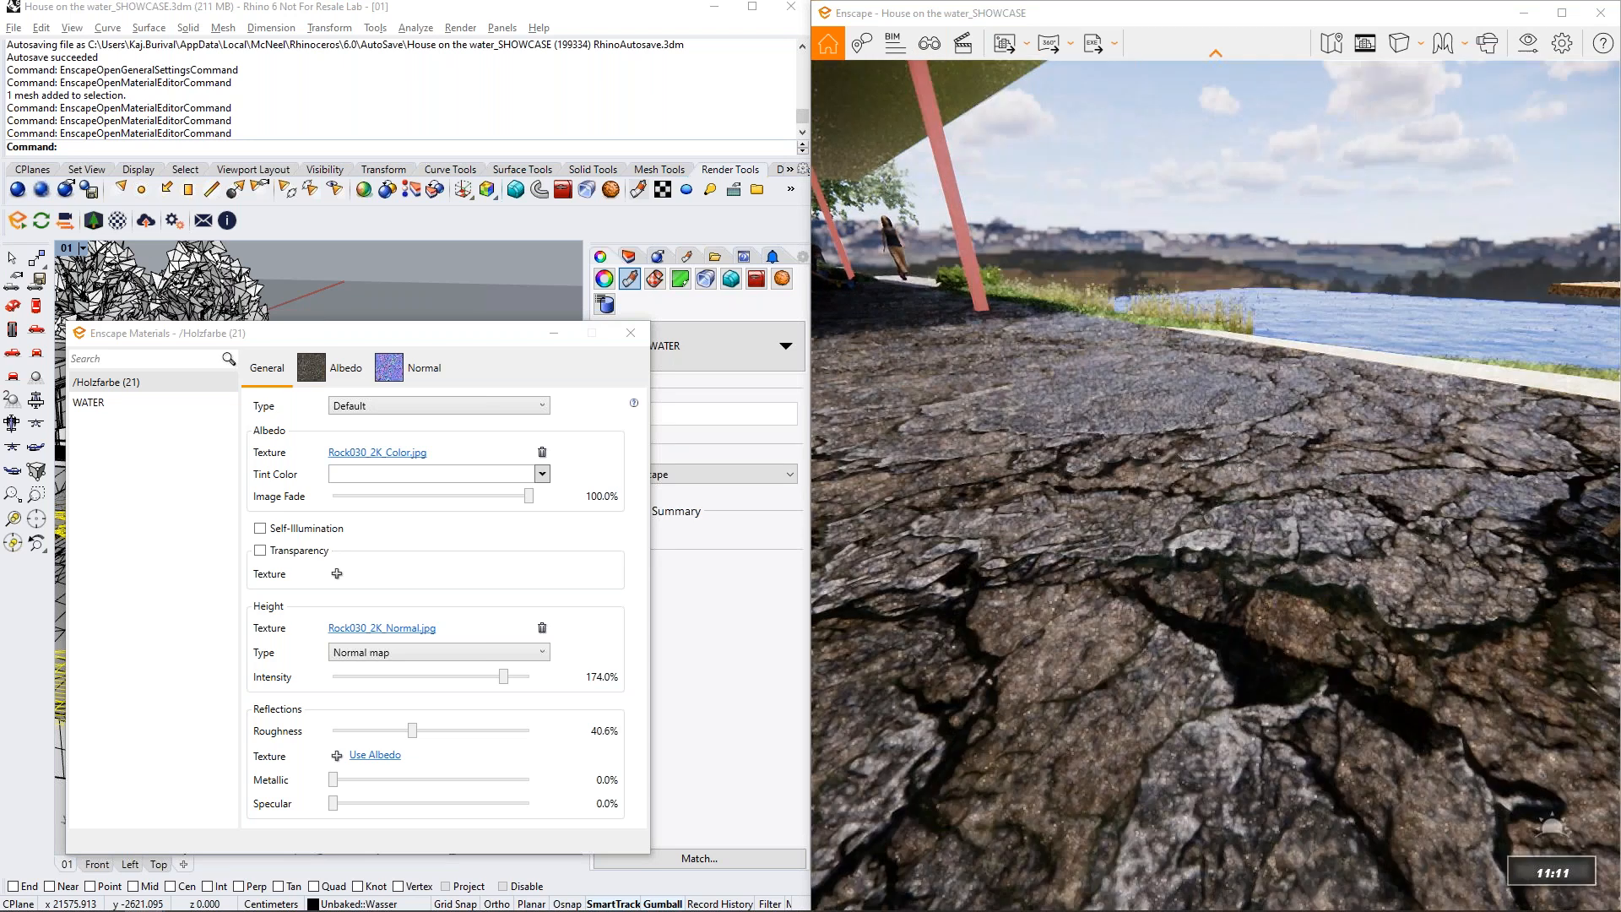
drag(1283, 582, 1286, 516)
right_drag(1108, 516, 1089, 514)
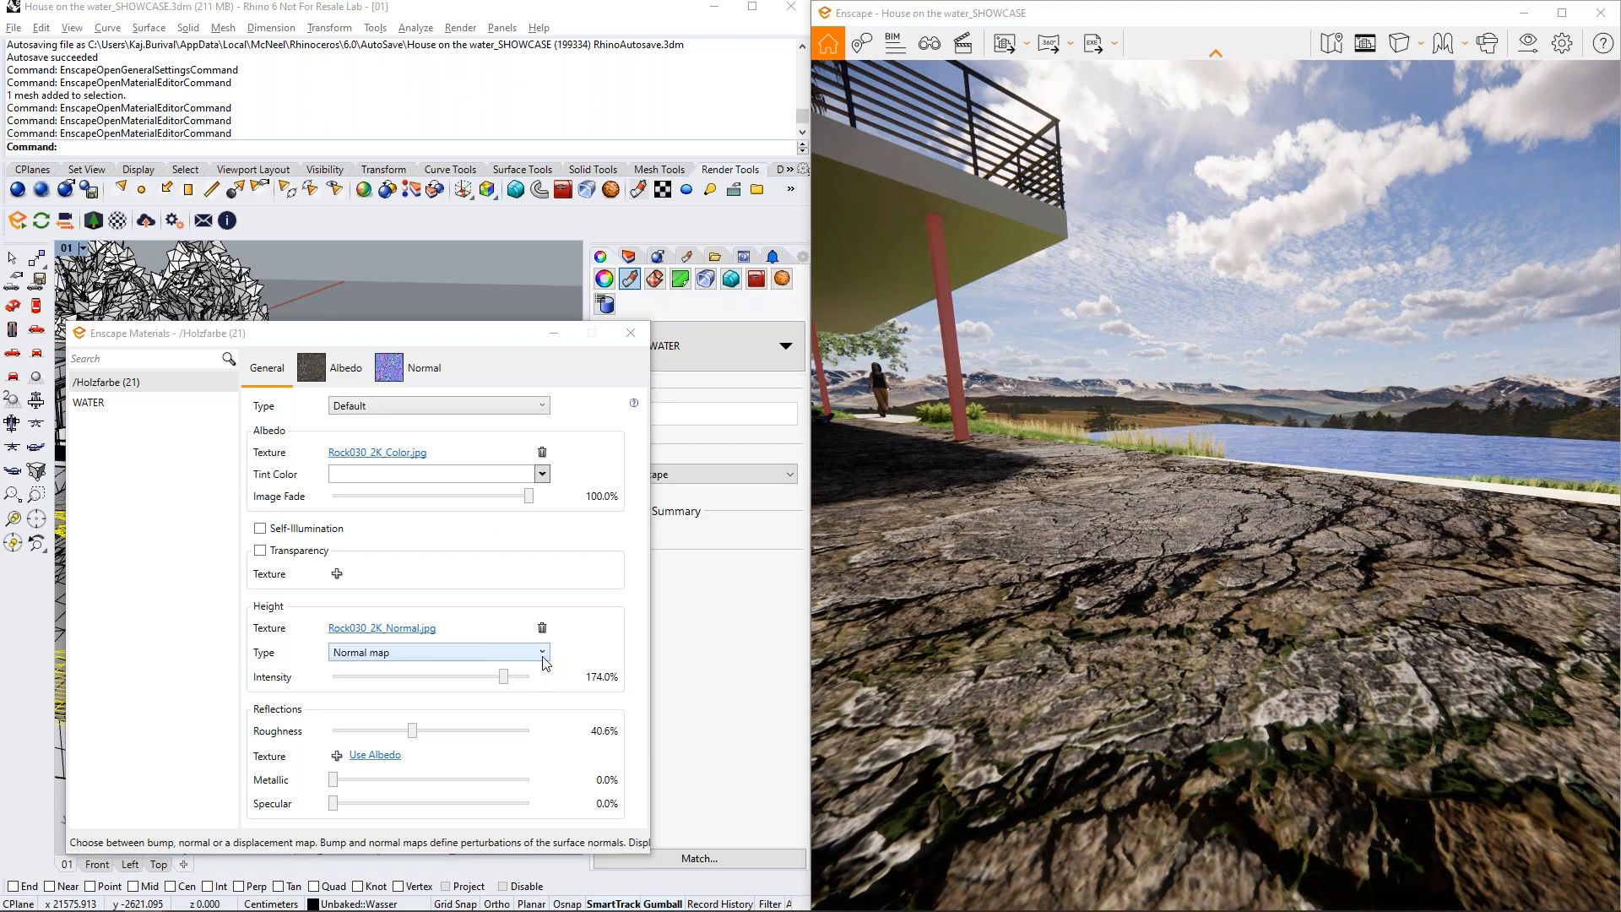
Replace the normal map in the height slot with the albedo texture as a bump map and set its amount to 9.23
click(541, 629)
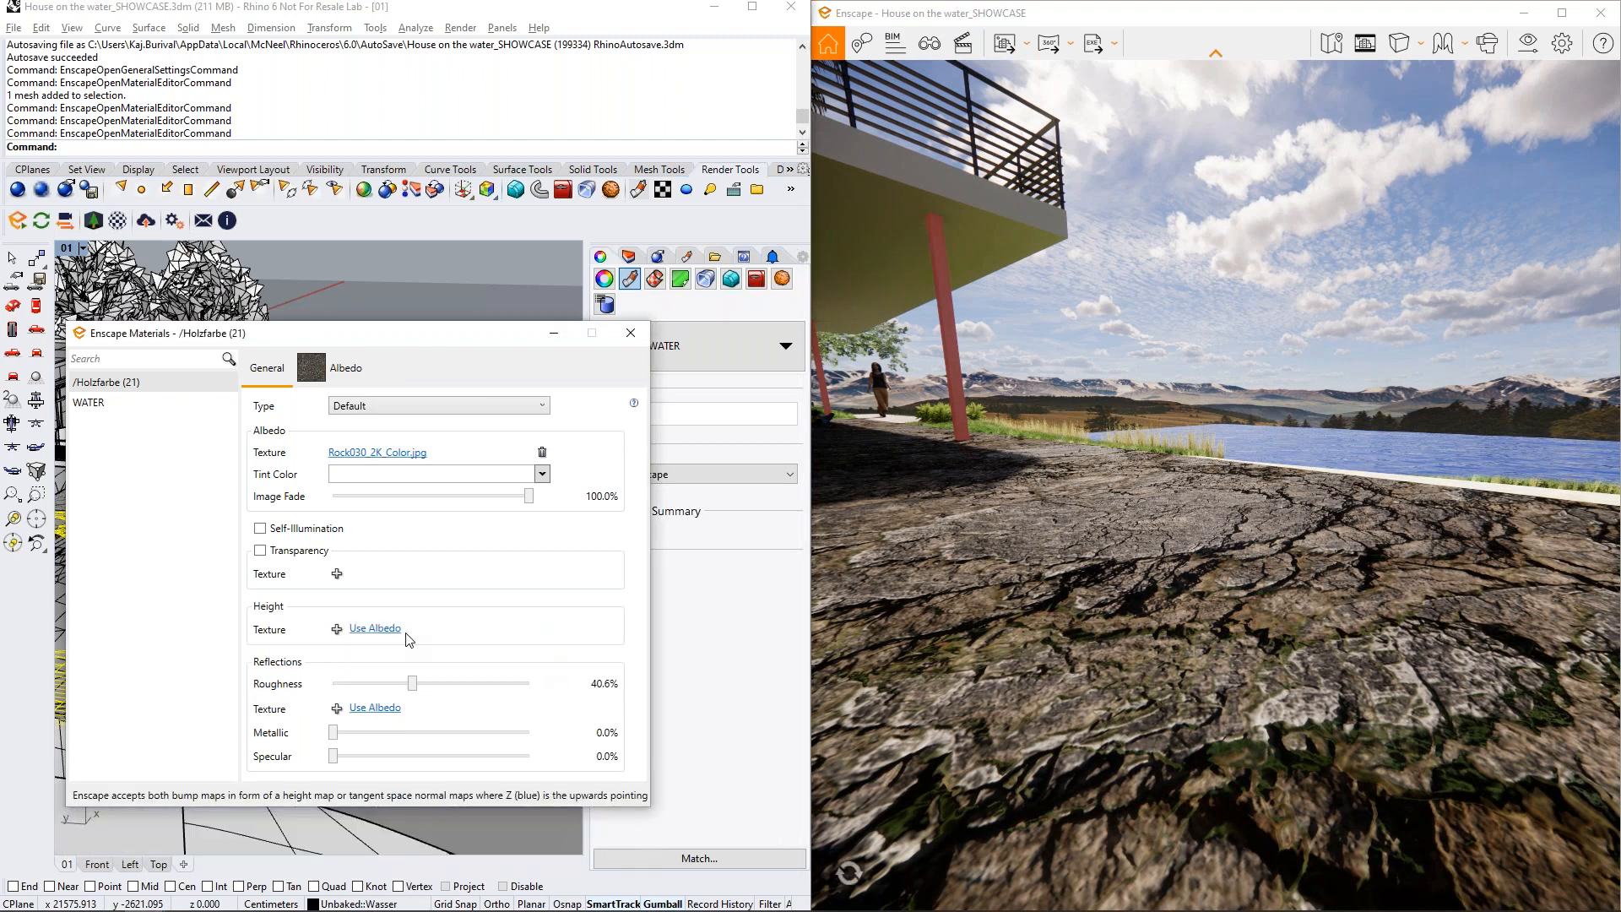
click(352, 629)
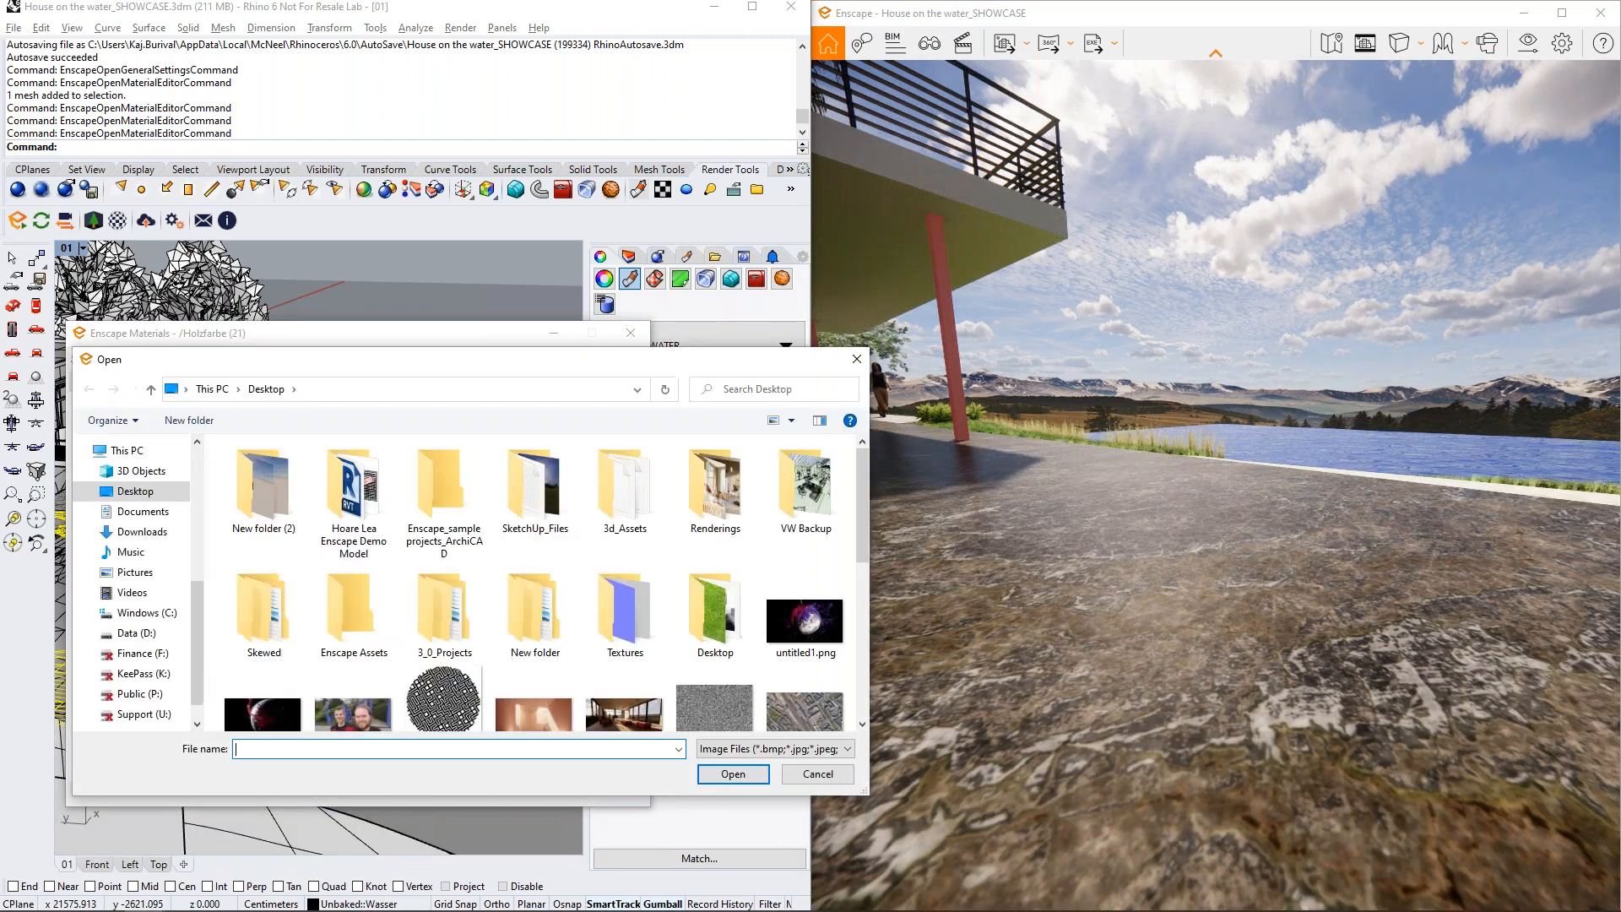
click(859, 358)
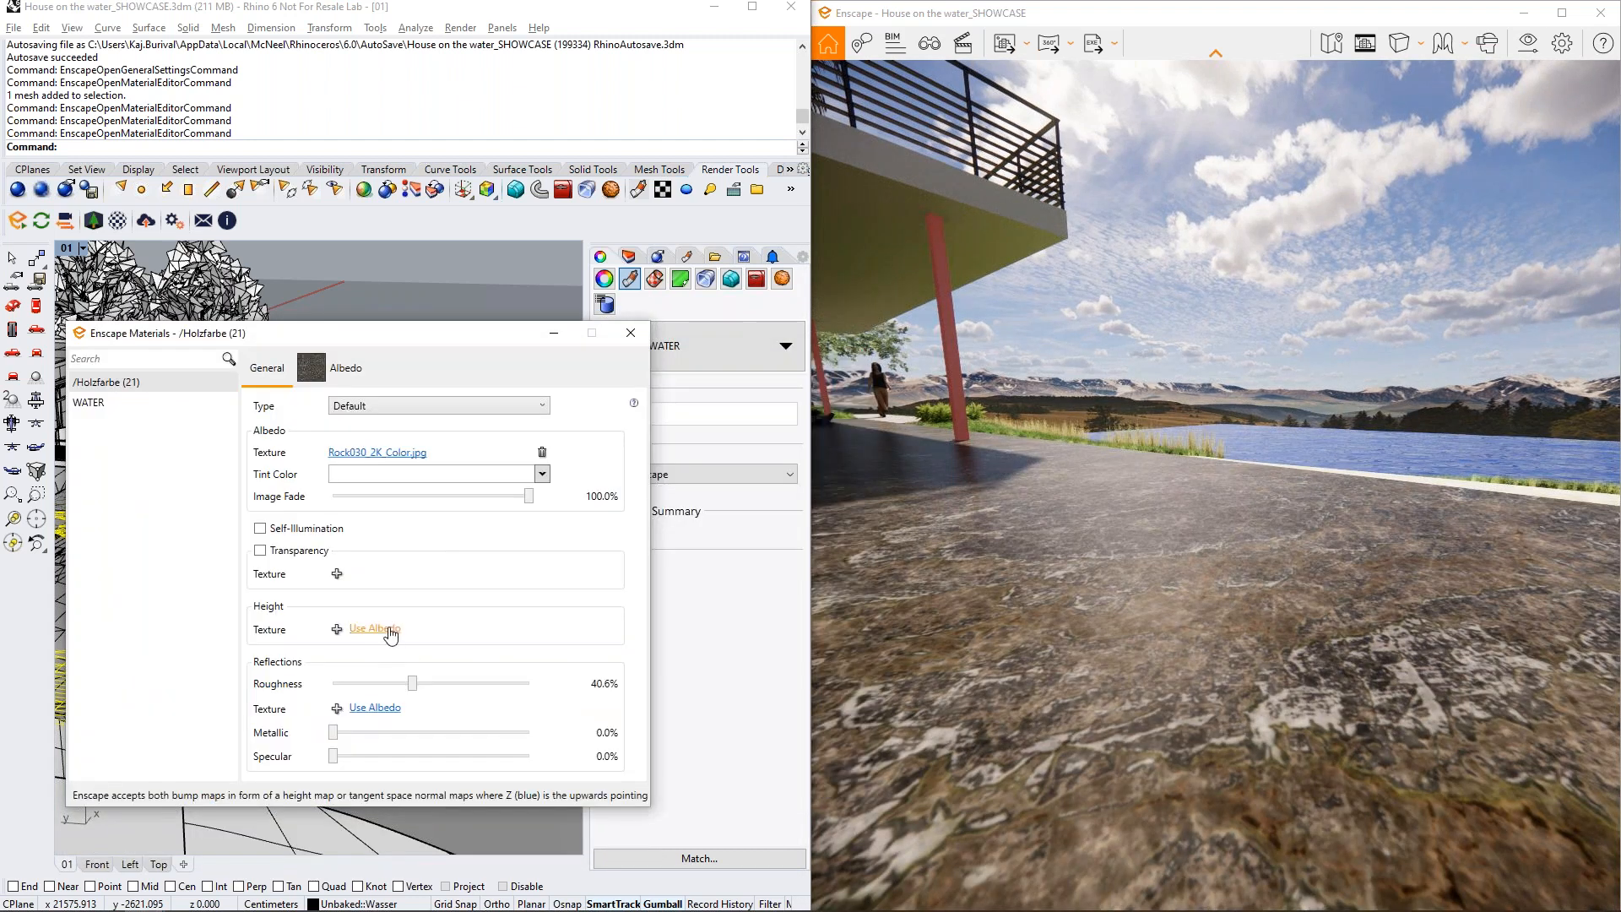
right_drag(1192, 661, 1156, 675)
drag(483, 682, 526, 678)
right_drag(1182, 625, 1207, 667)
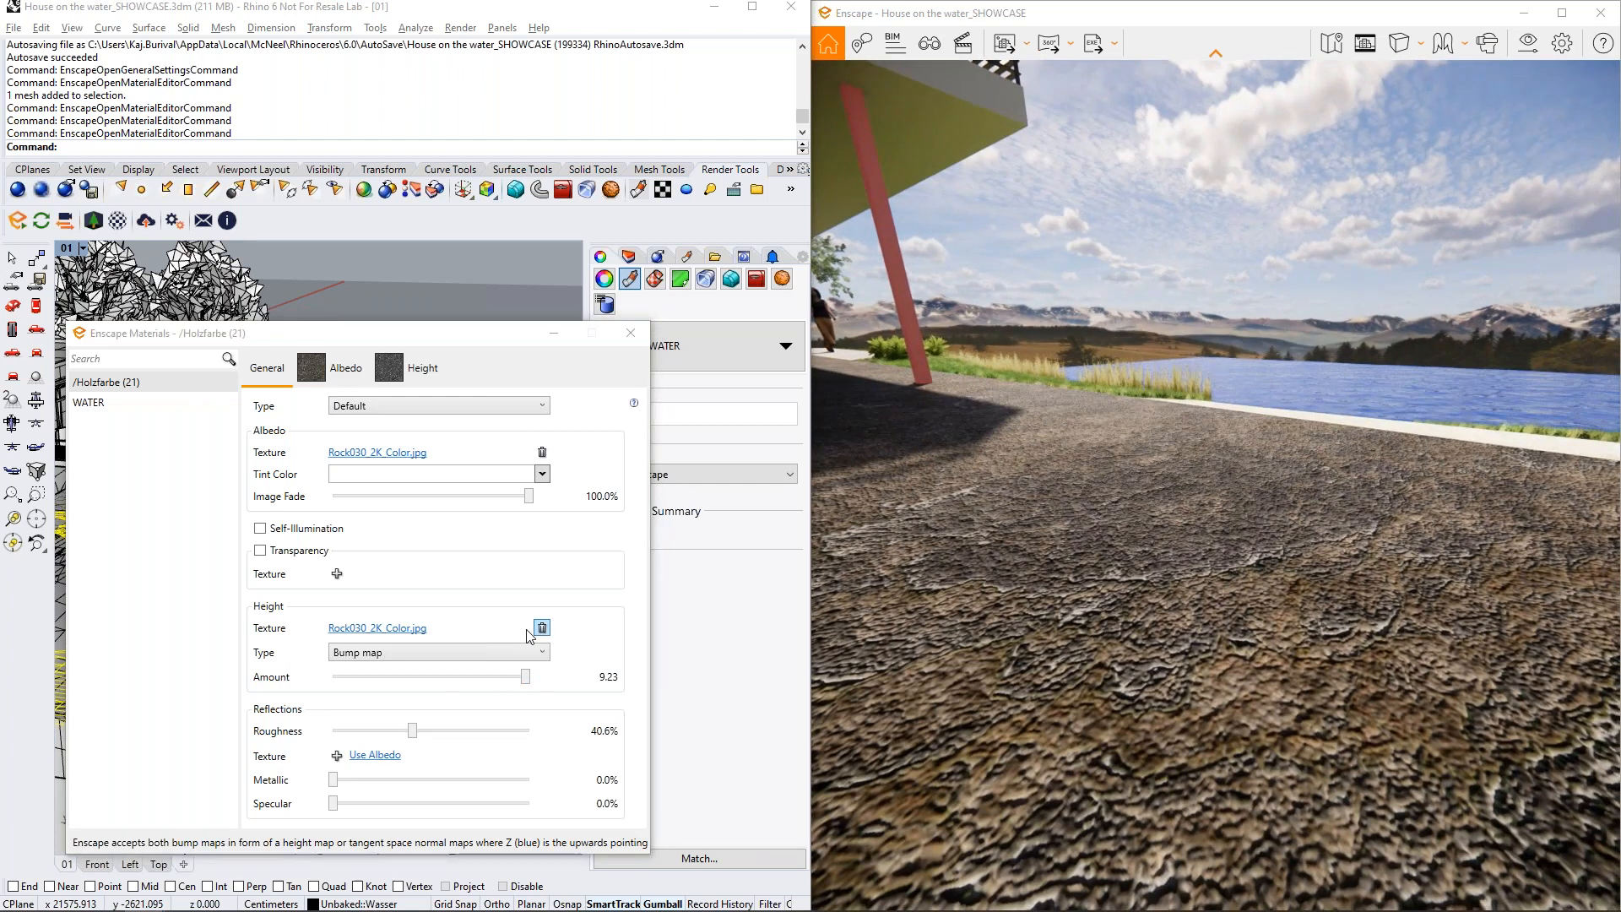
Replace the albedo texture in the height slot of /Holzfarbe (21) with Rock030_2K_Displacement.jpg
click(542, 628)
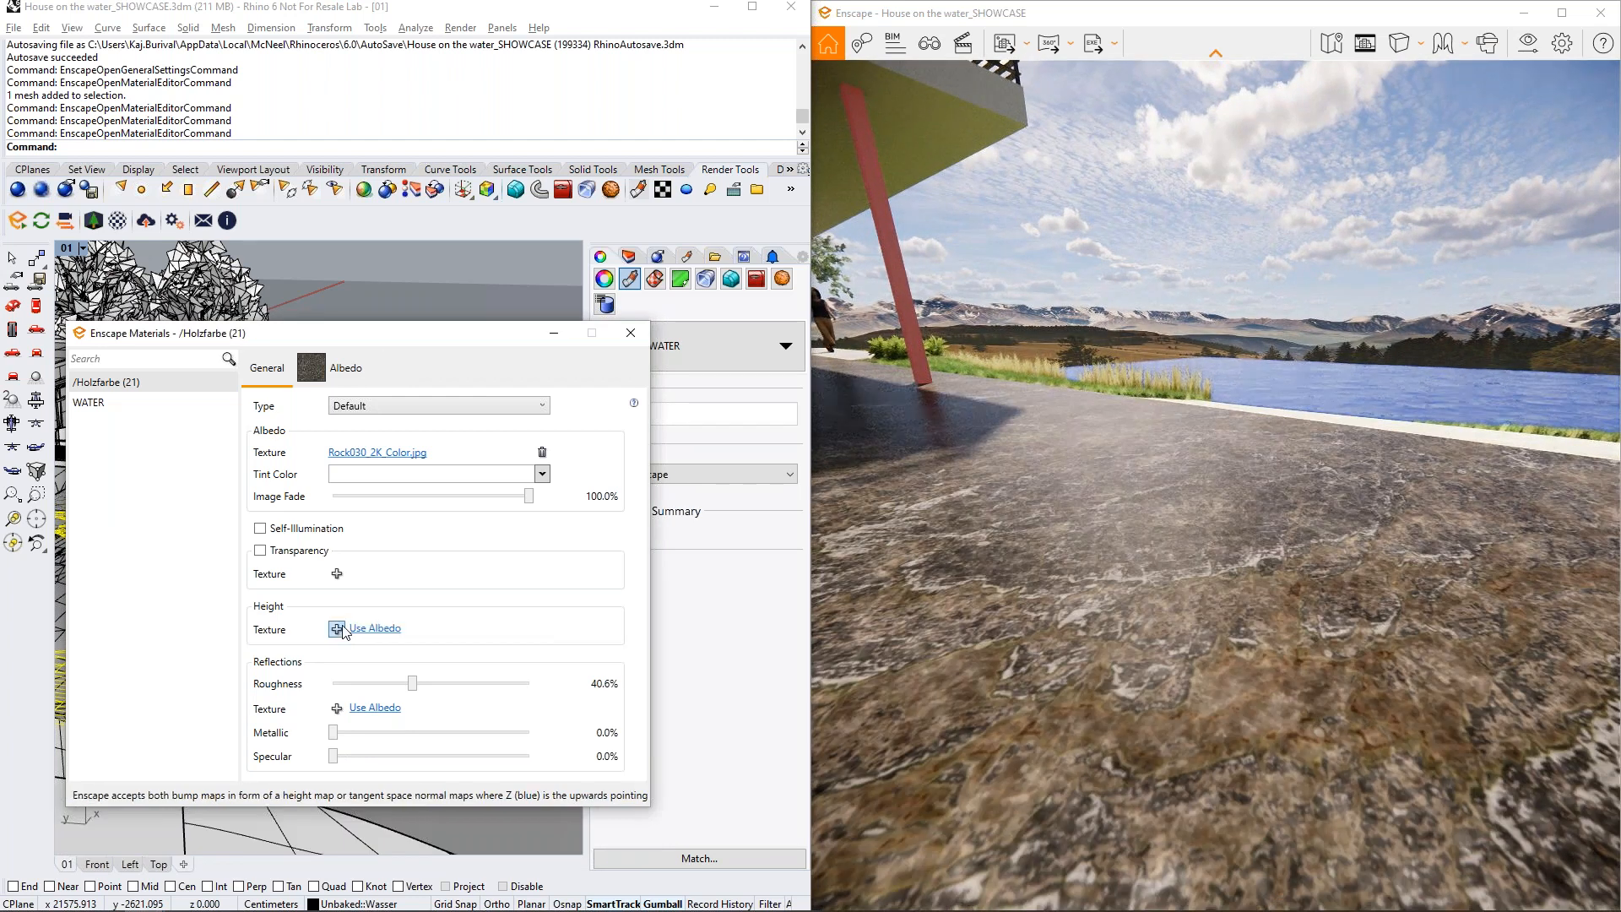
click(336, 628)
scroll(519, 599, down, 5)
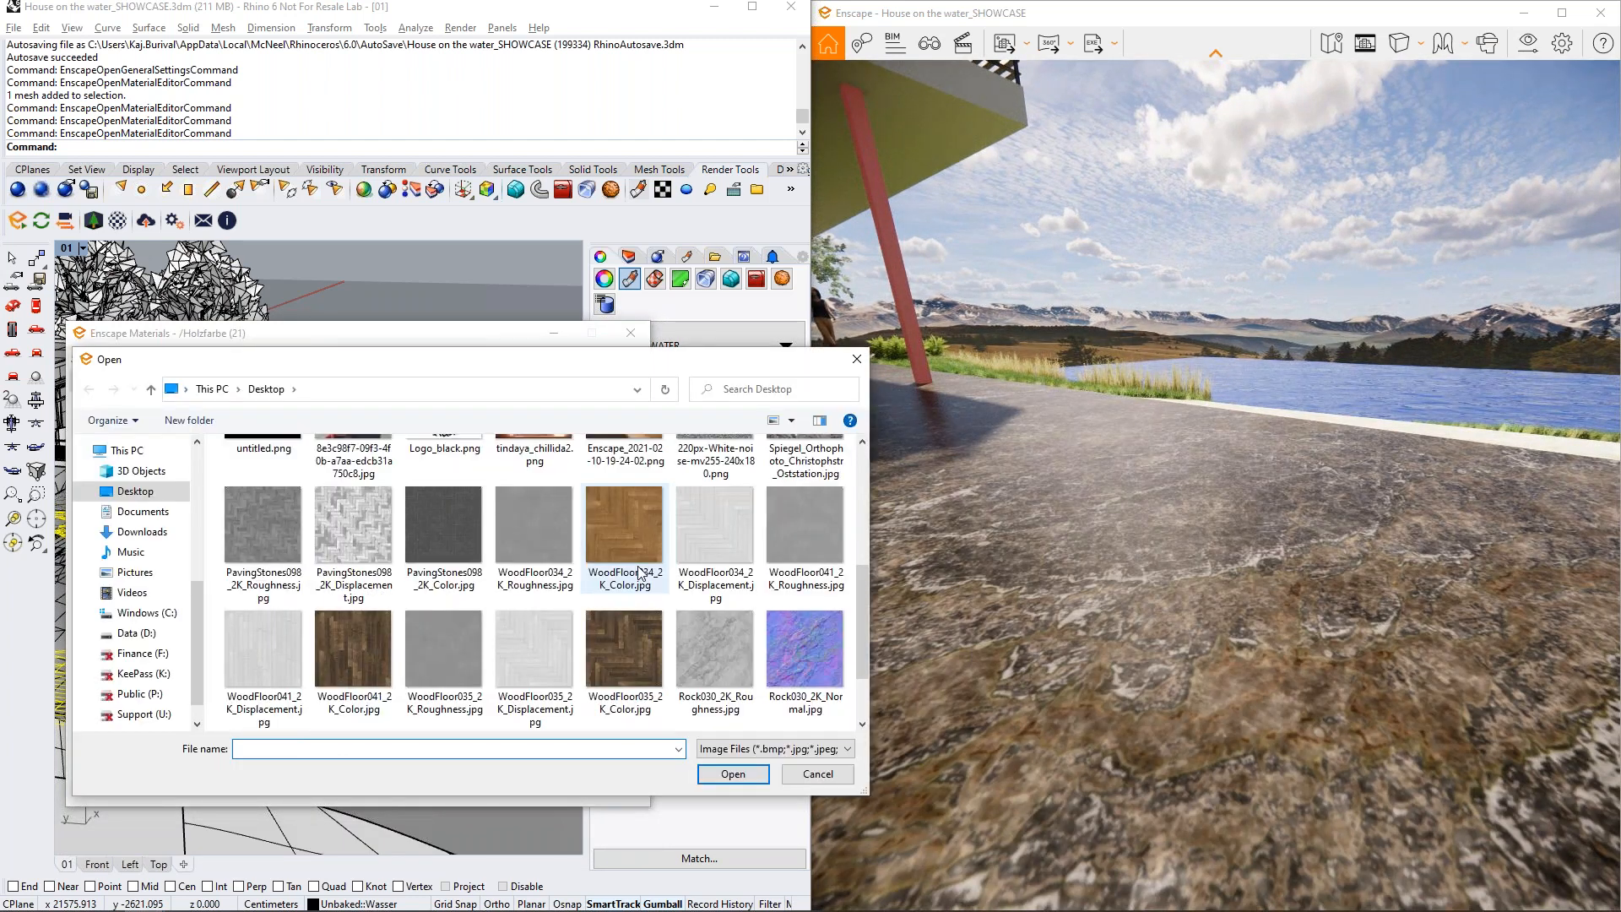
click(250, 661)
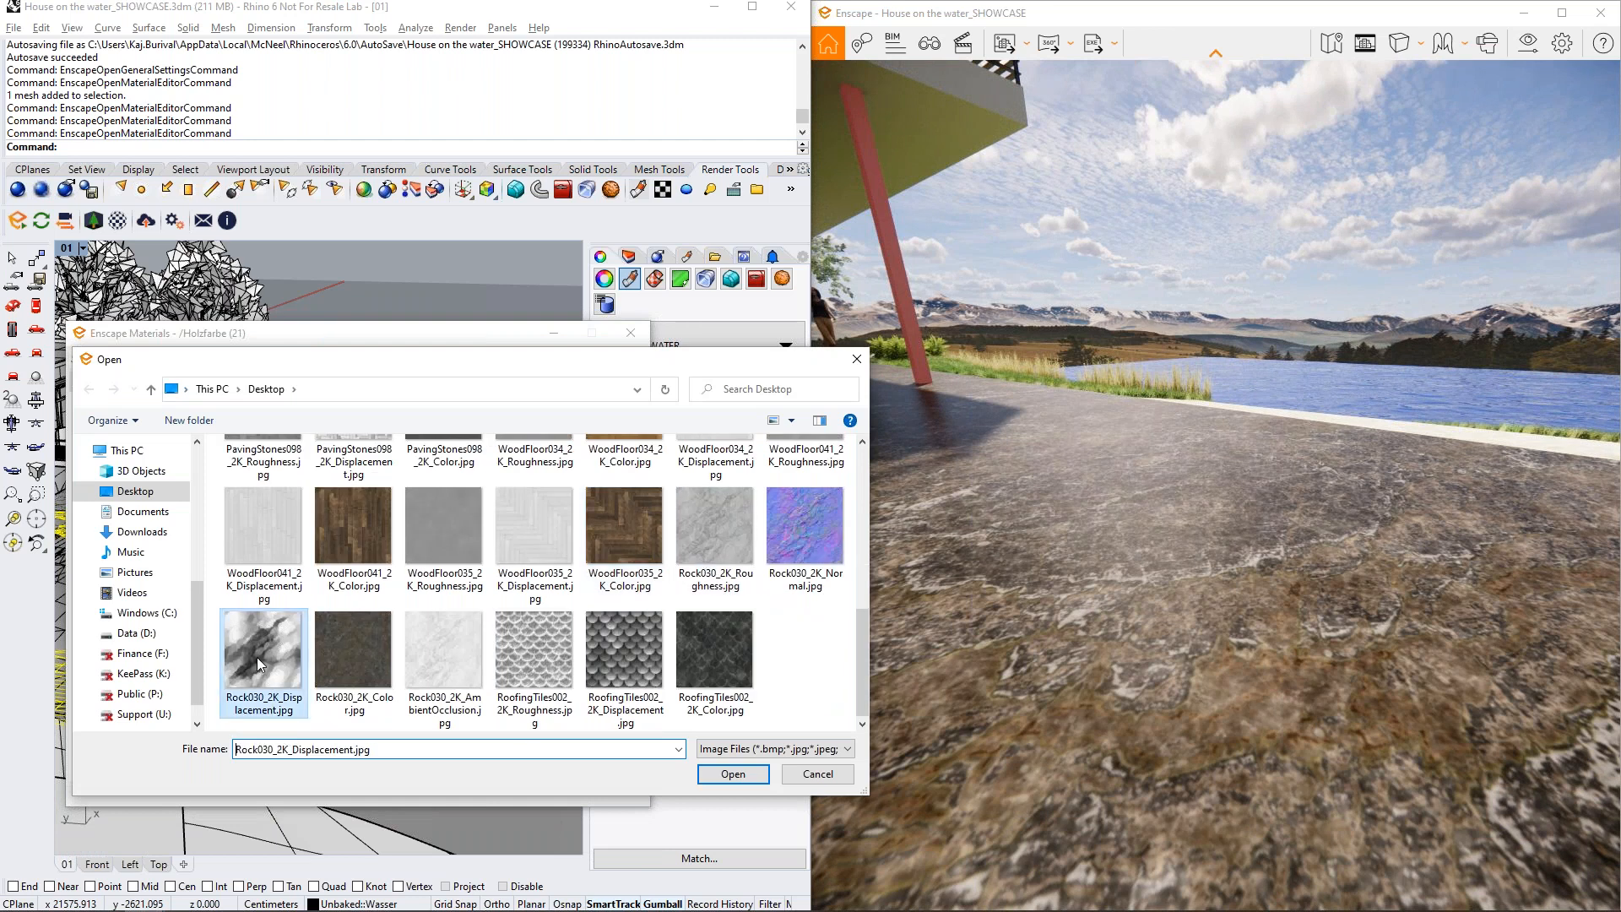
double_click(256, 657)
Shift the render's time of day to a low sun that reflects on the rock terrace beside the water
mouse_move(1119, 629)
mouse_down()
mouse_move(1187, 658)
mouse_move(1131, 629)
mouse_up()
right_drag(1113, 628, 1215, 628)
shift+right_drag(1216, 628, 1150, 642)
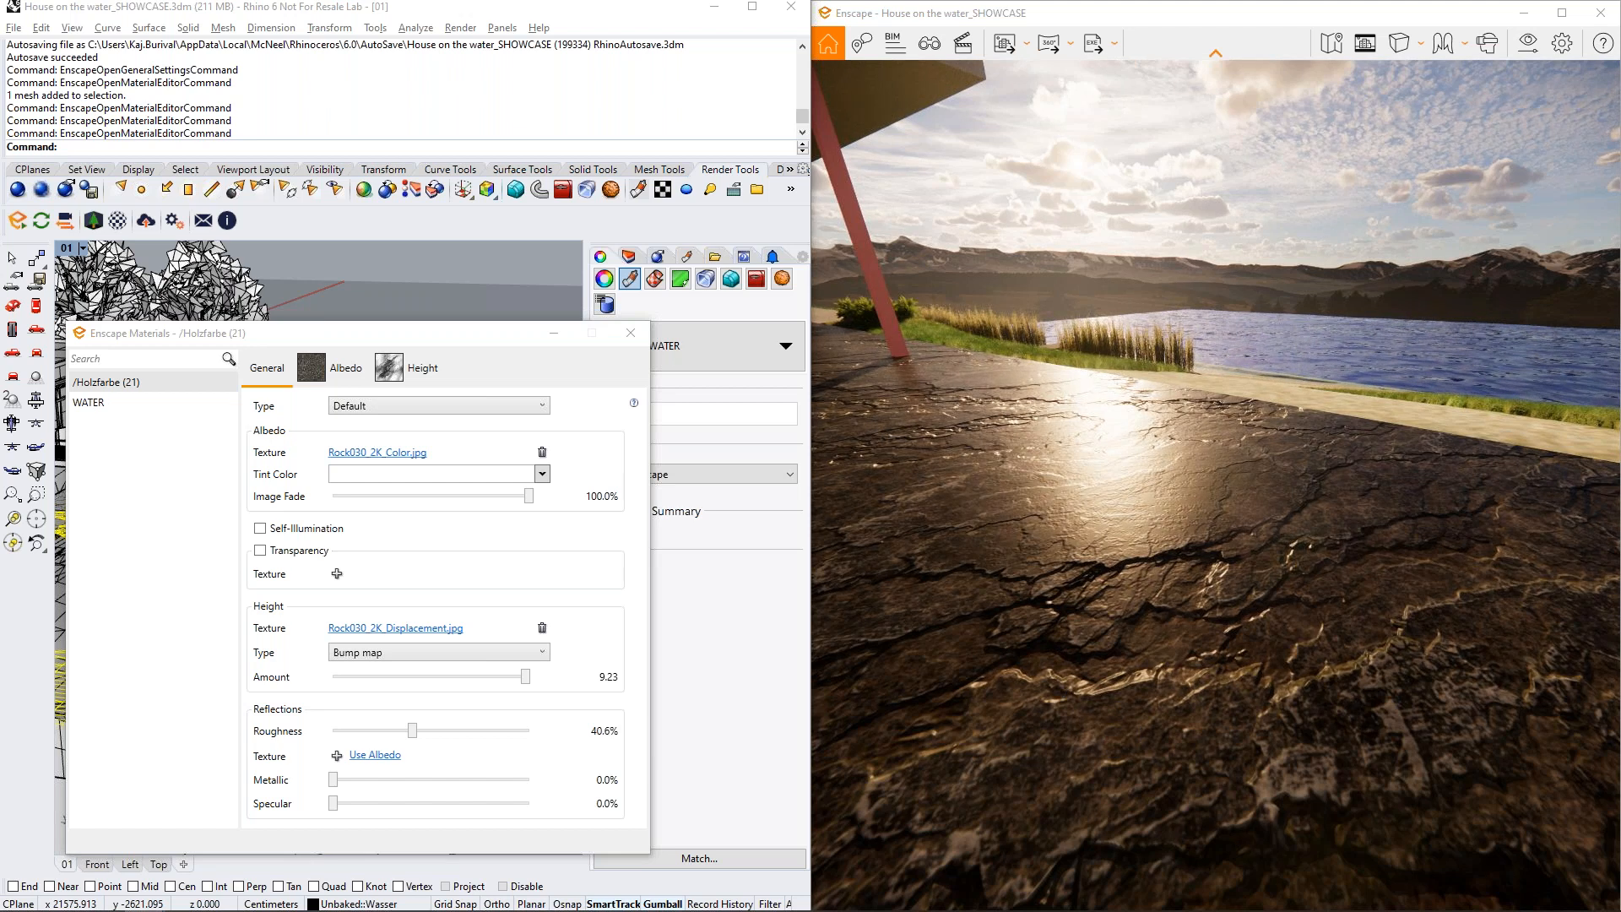
Set the roughness of /Holzfarbe (21) to 20.8% with the sun's reflection on the terrace in view
right_drag(1260, 503, 1186, 525)
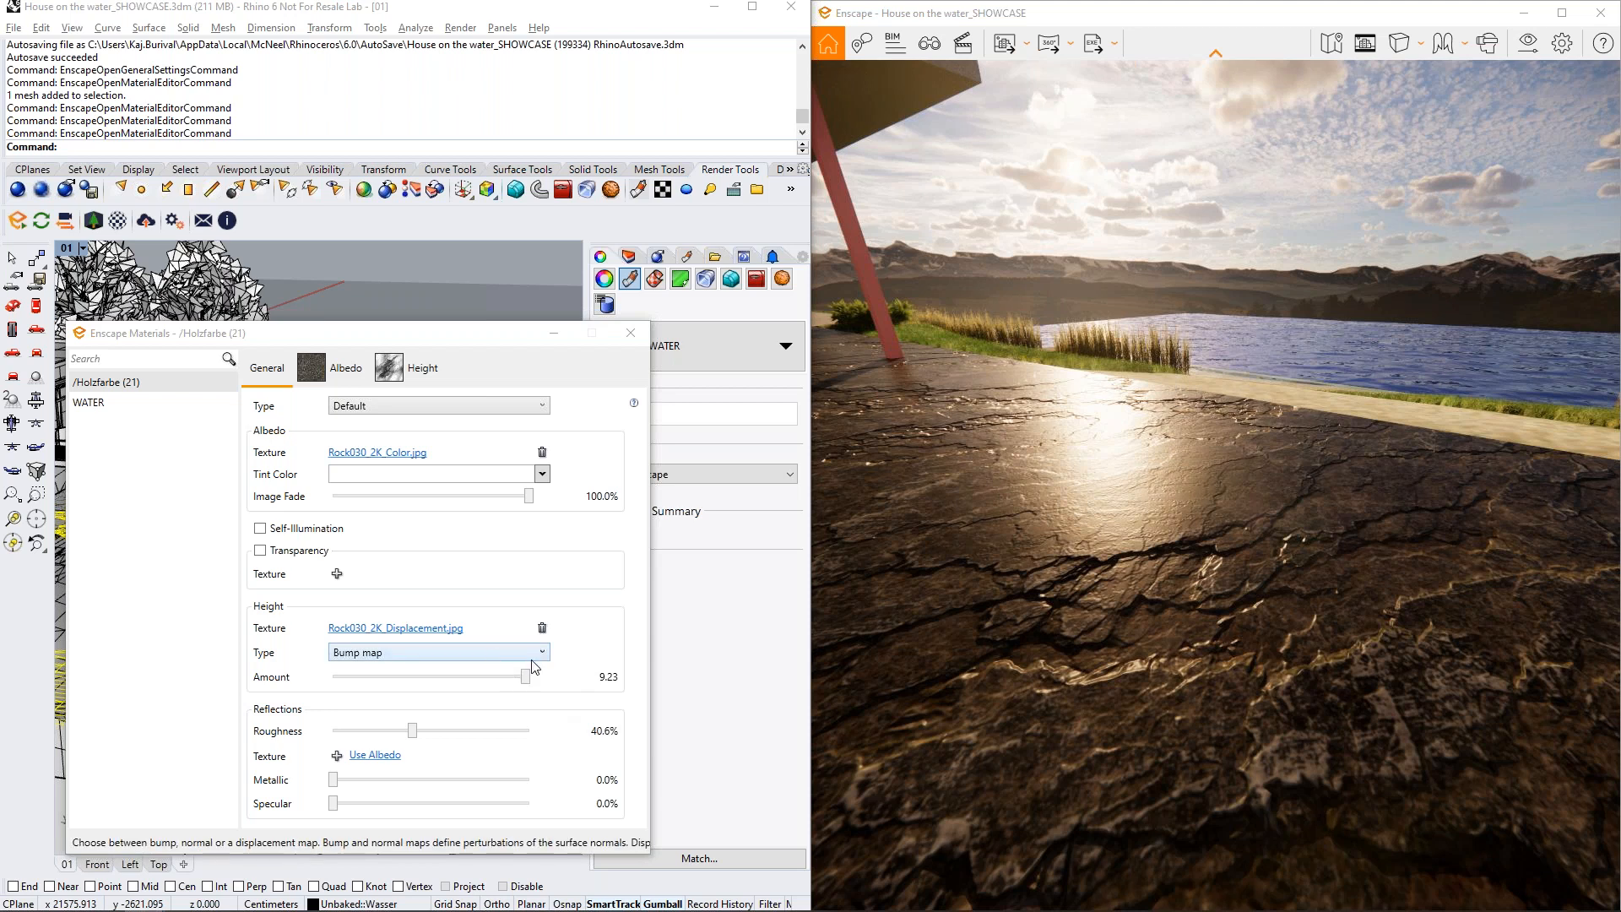
mouse_move(1207, 574)
right_down()
mouse_move(1114, 572)
mouse_move(1208, 581)
right_up()
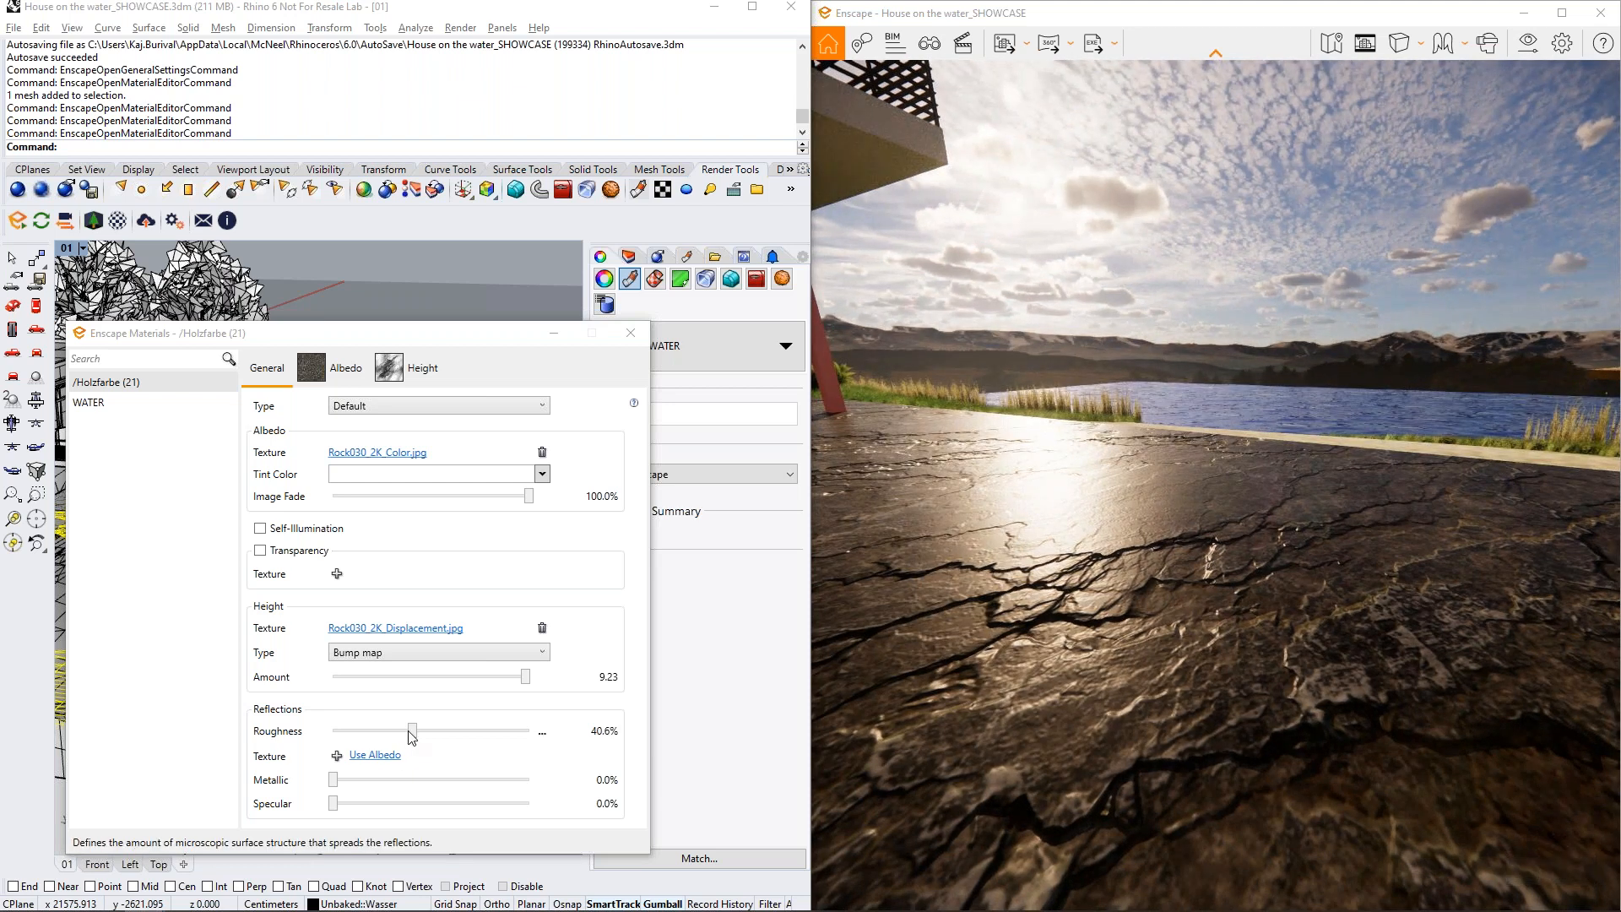
drag(403, 736, 374, 735)
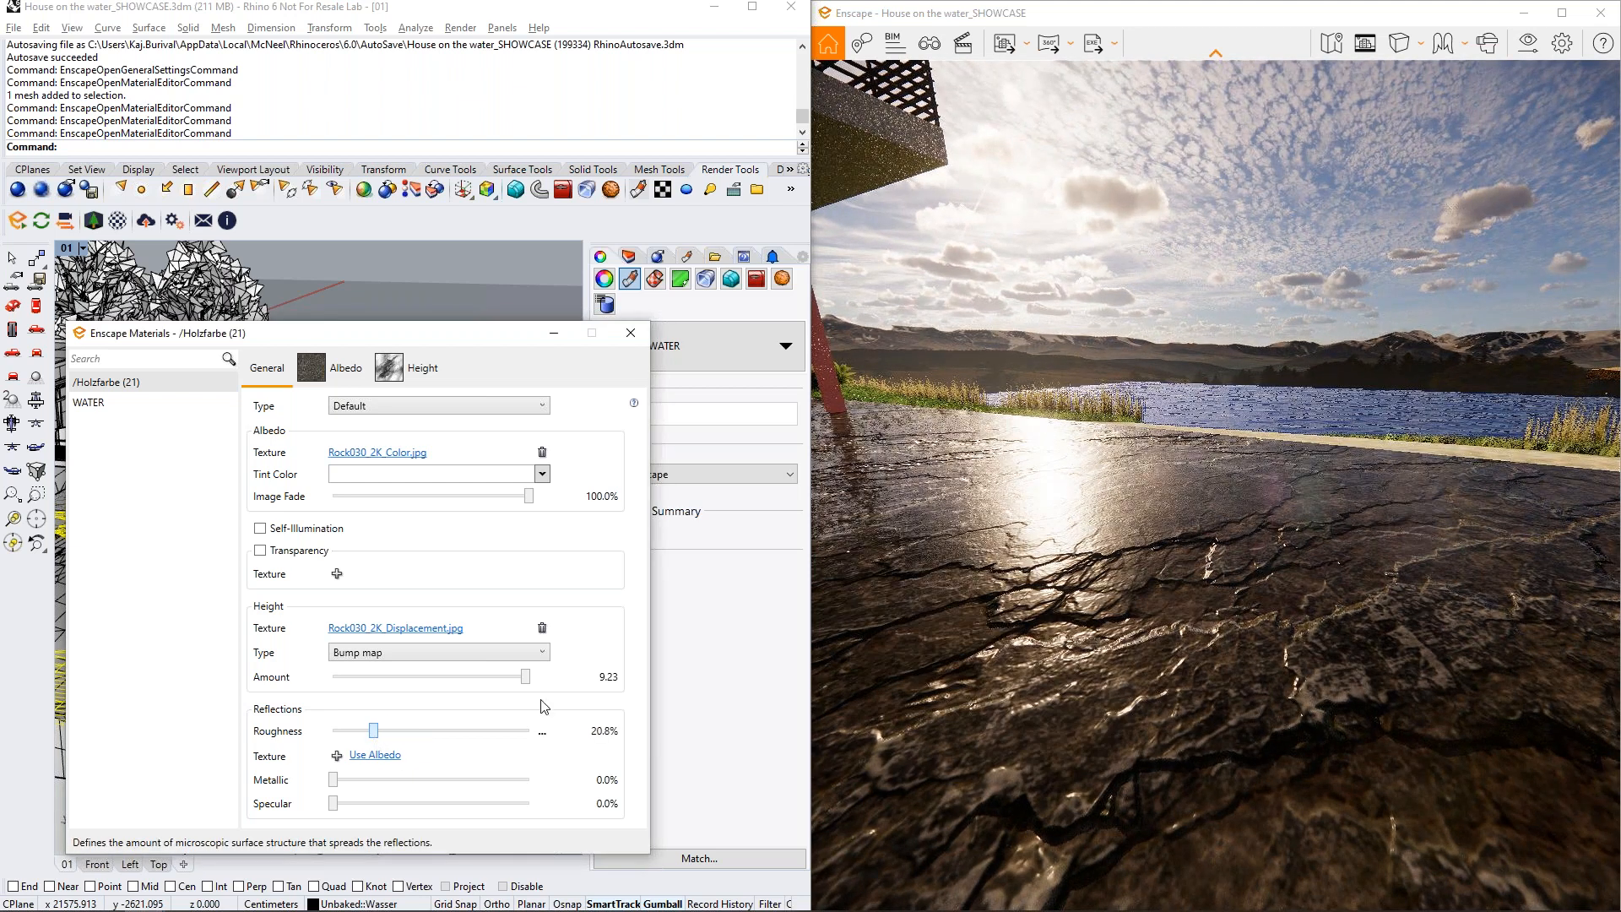
Lower the height amount of /Holzfarbe (21) to 1.35 and change the height type to Displacement map
drag(971, 654, 874, 688)
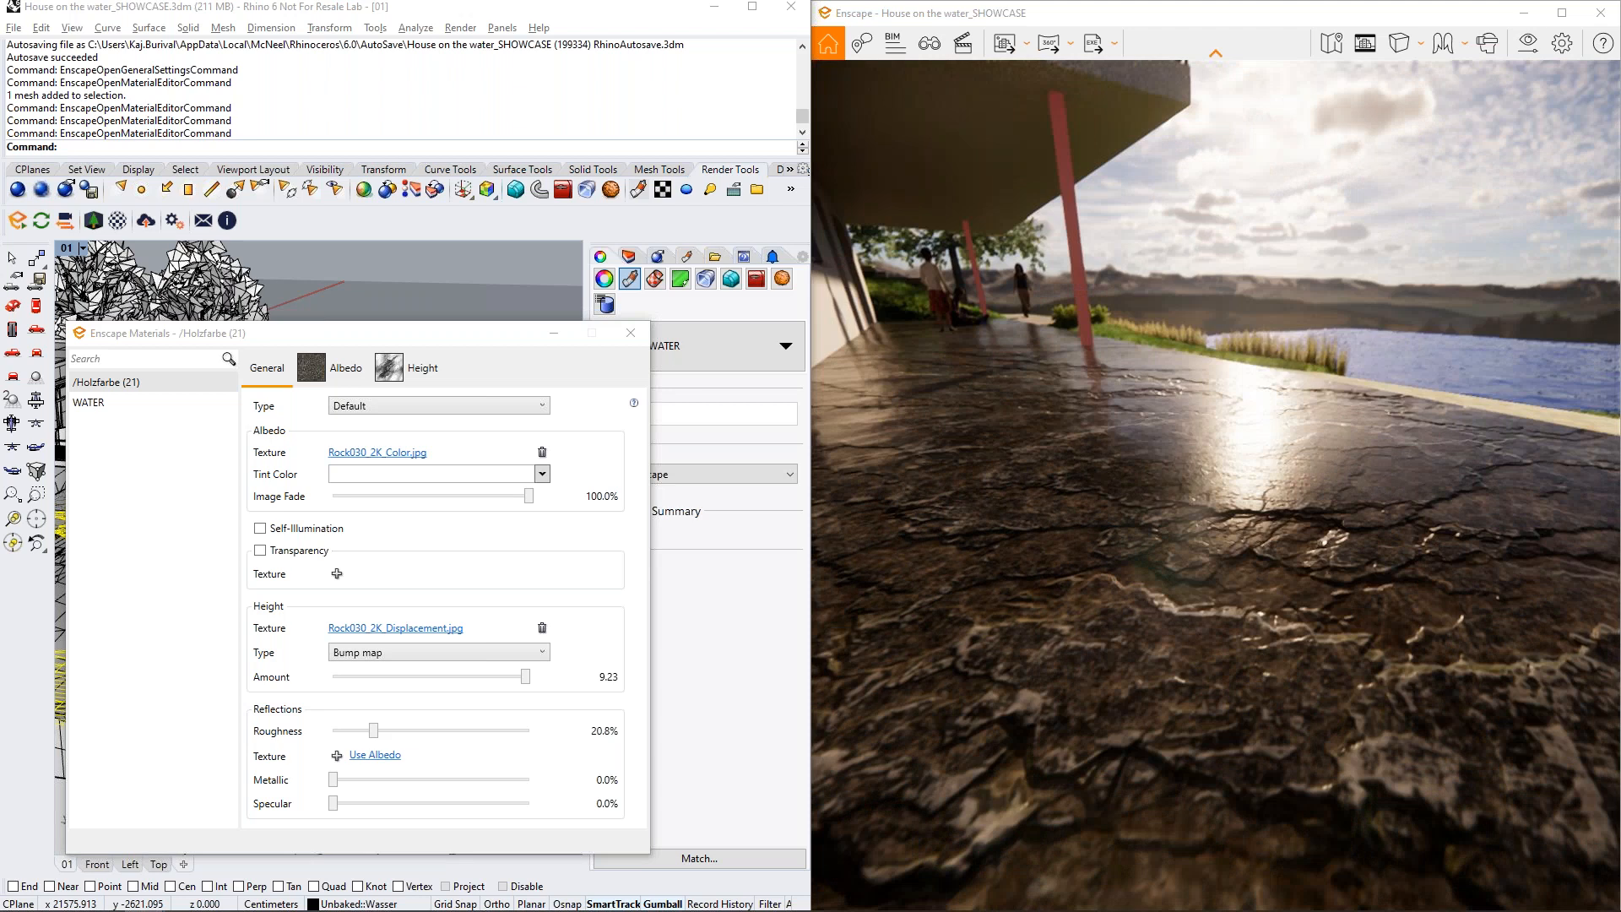
right_drag(873, 687, 912, 654)
right_drag(1098, 625, 1415, 434)
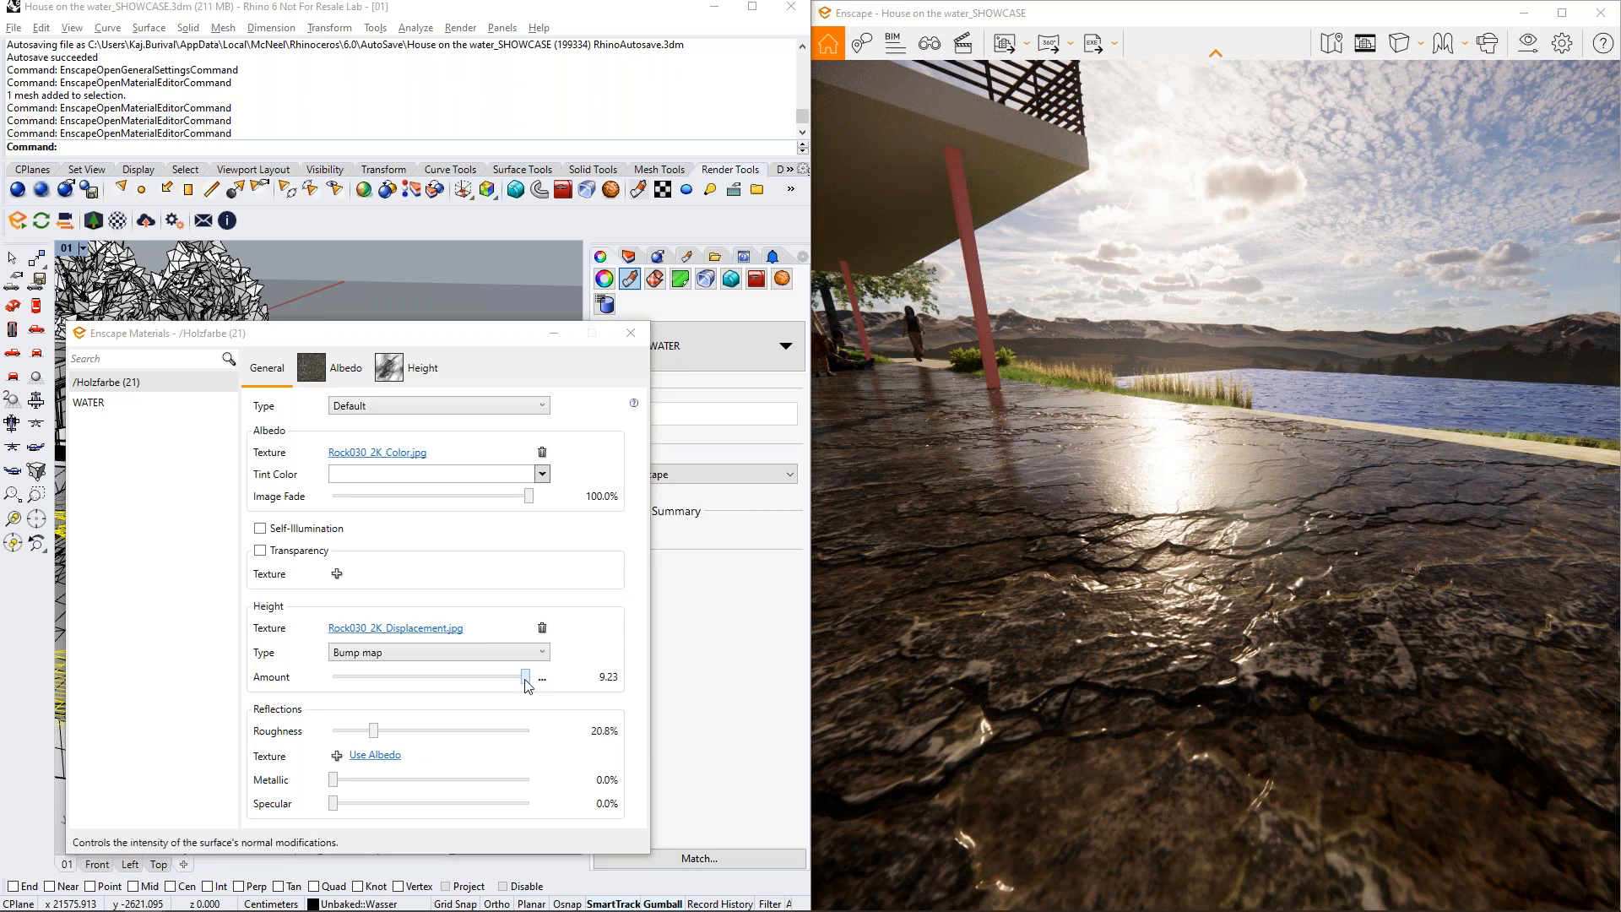
drag(517, 676, 470, 677)
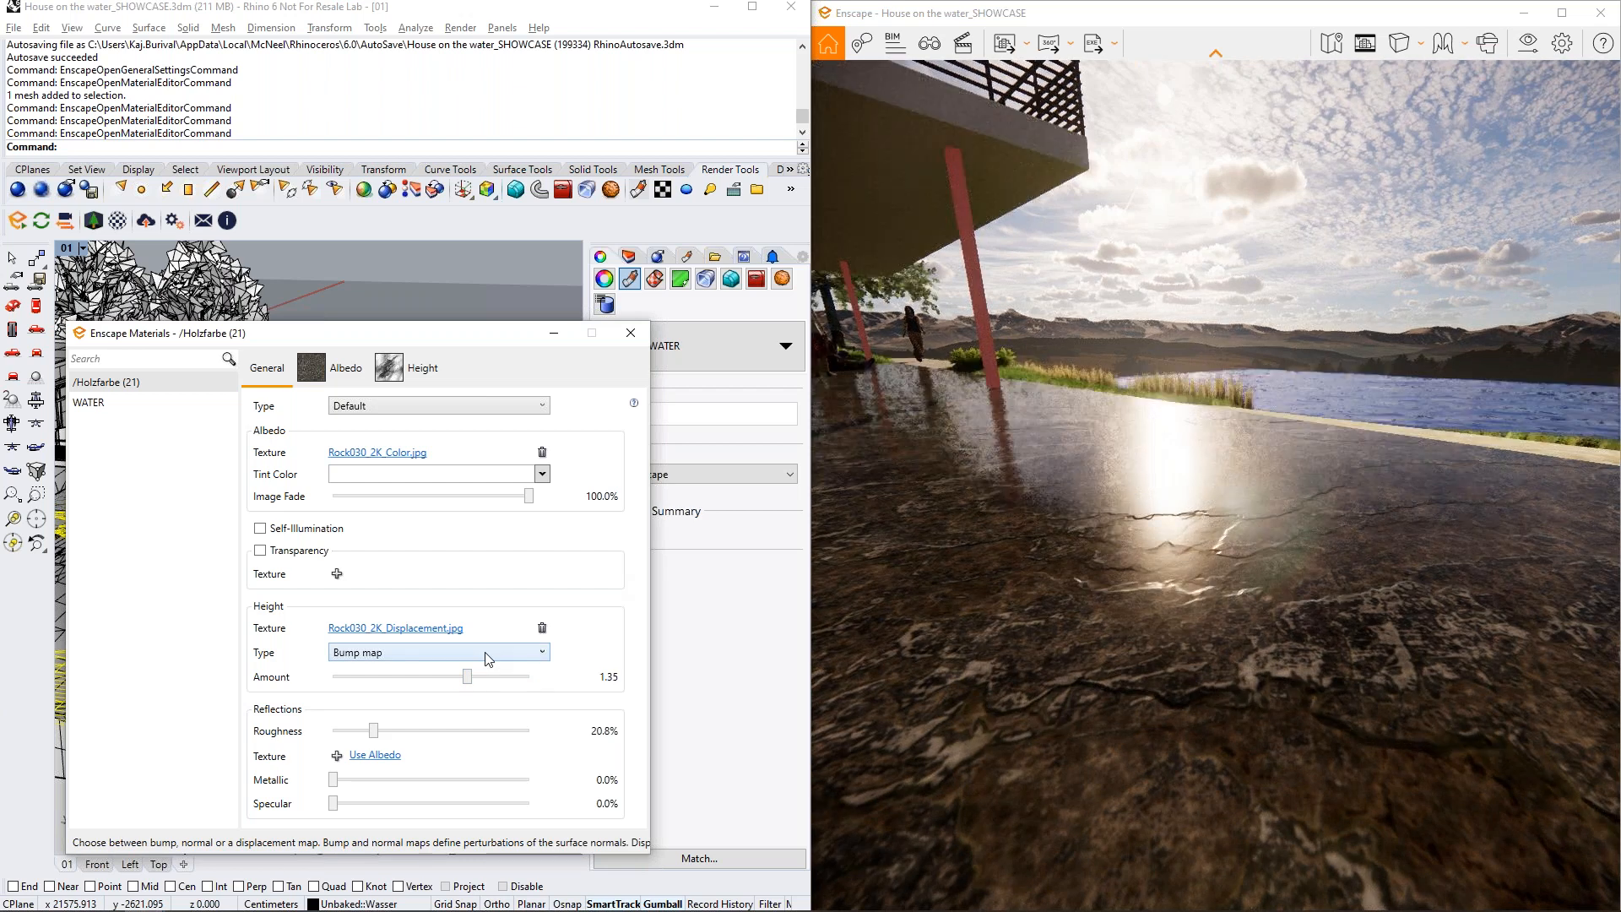
click(482, 658)
click(466, 698)
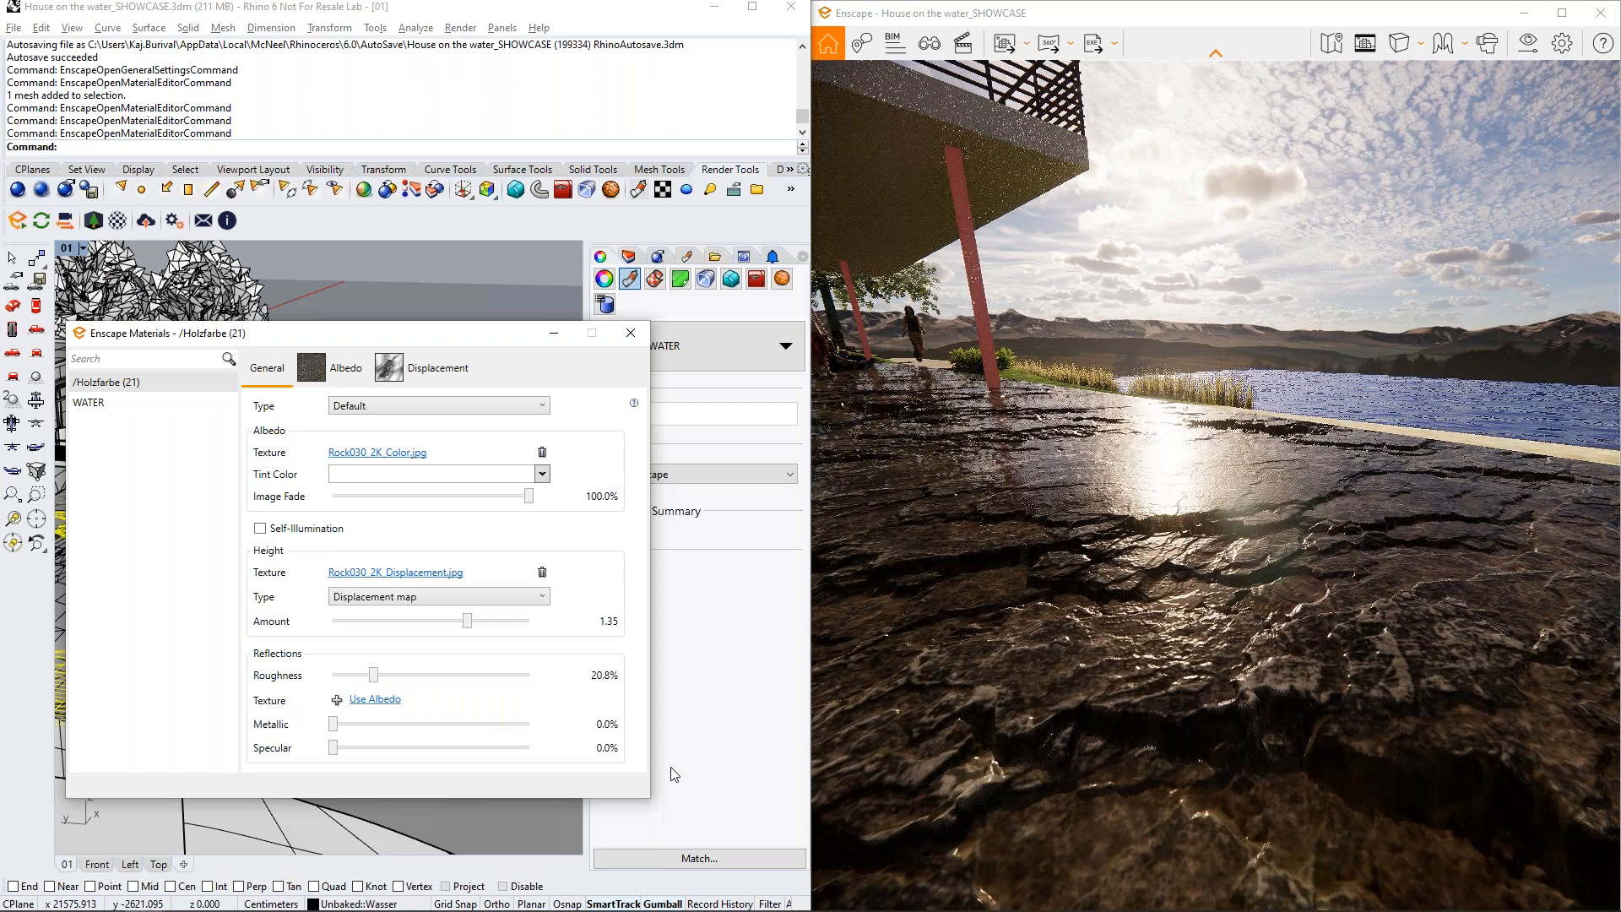
right_drag(1190, 700, 1283, 722)
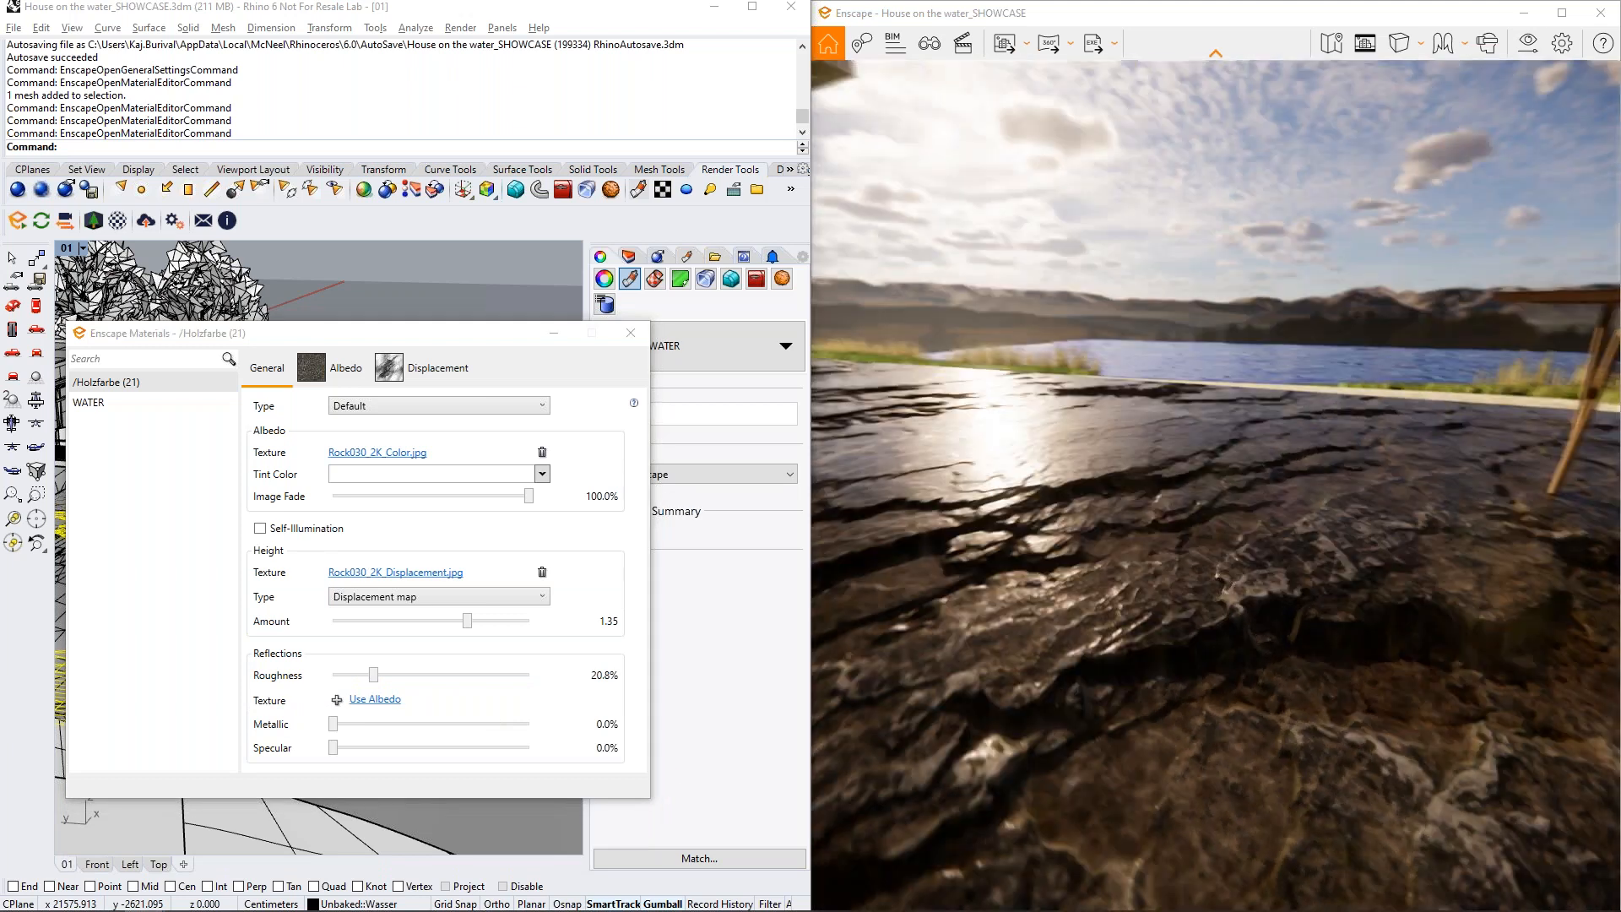
click(929, 43)
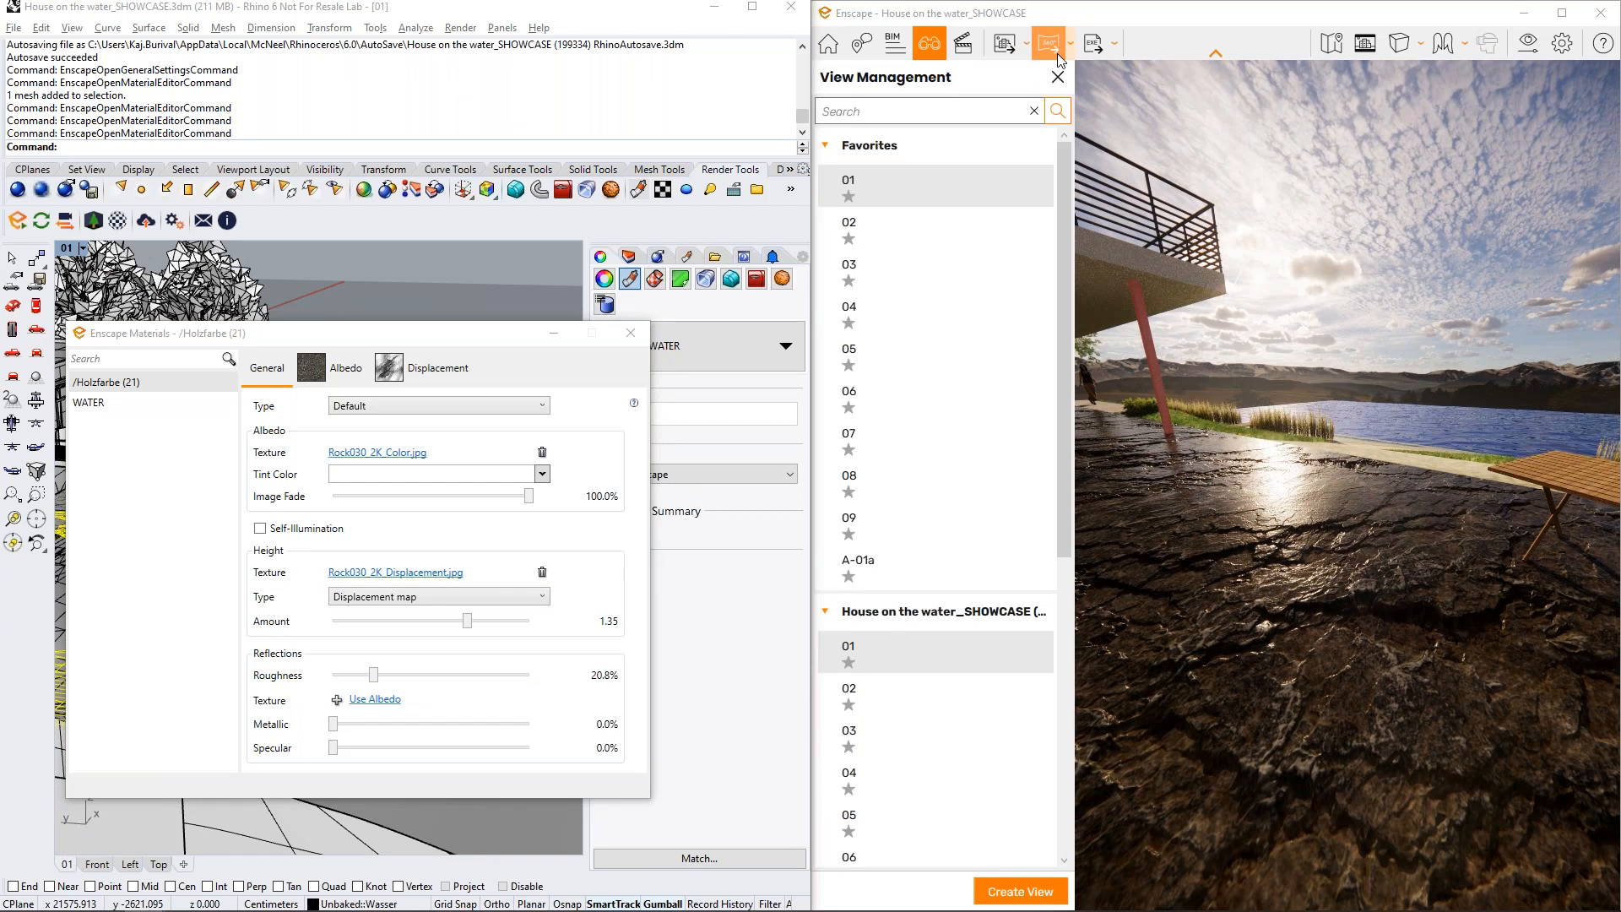
click(1060, 81)
click(828, 43)
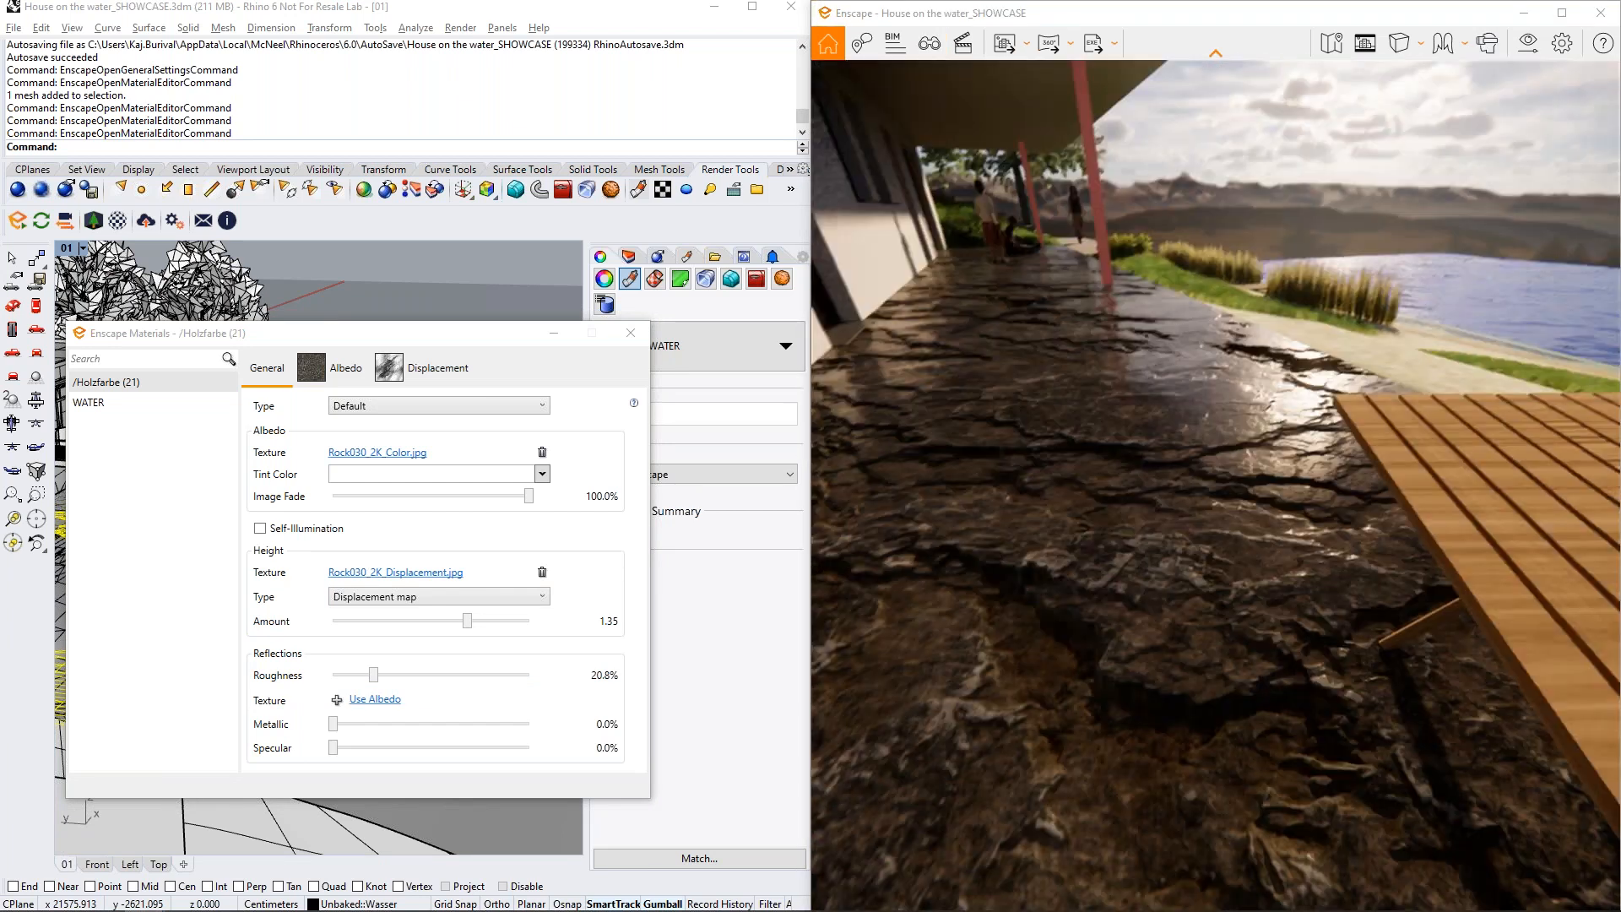
Shift the render's time of day to brighter daylight and set the displacement amount of /Holzfarbe (21) to 0.00
shift+right_drag(1216, 506, 1481, 464)
right_drag(1266, 473, 1144, 434)
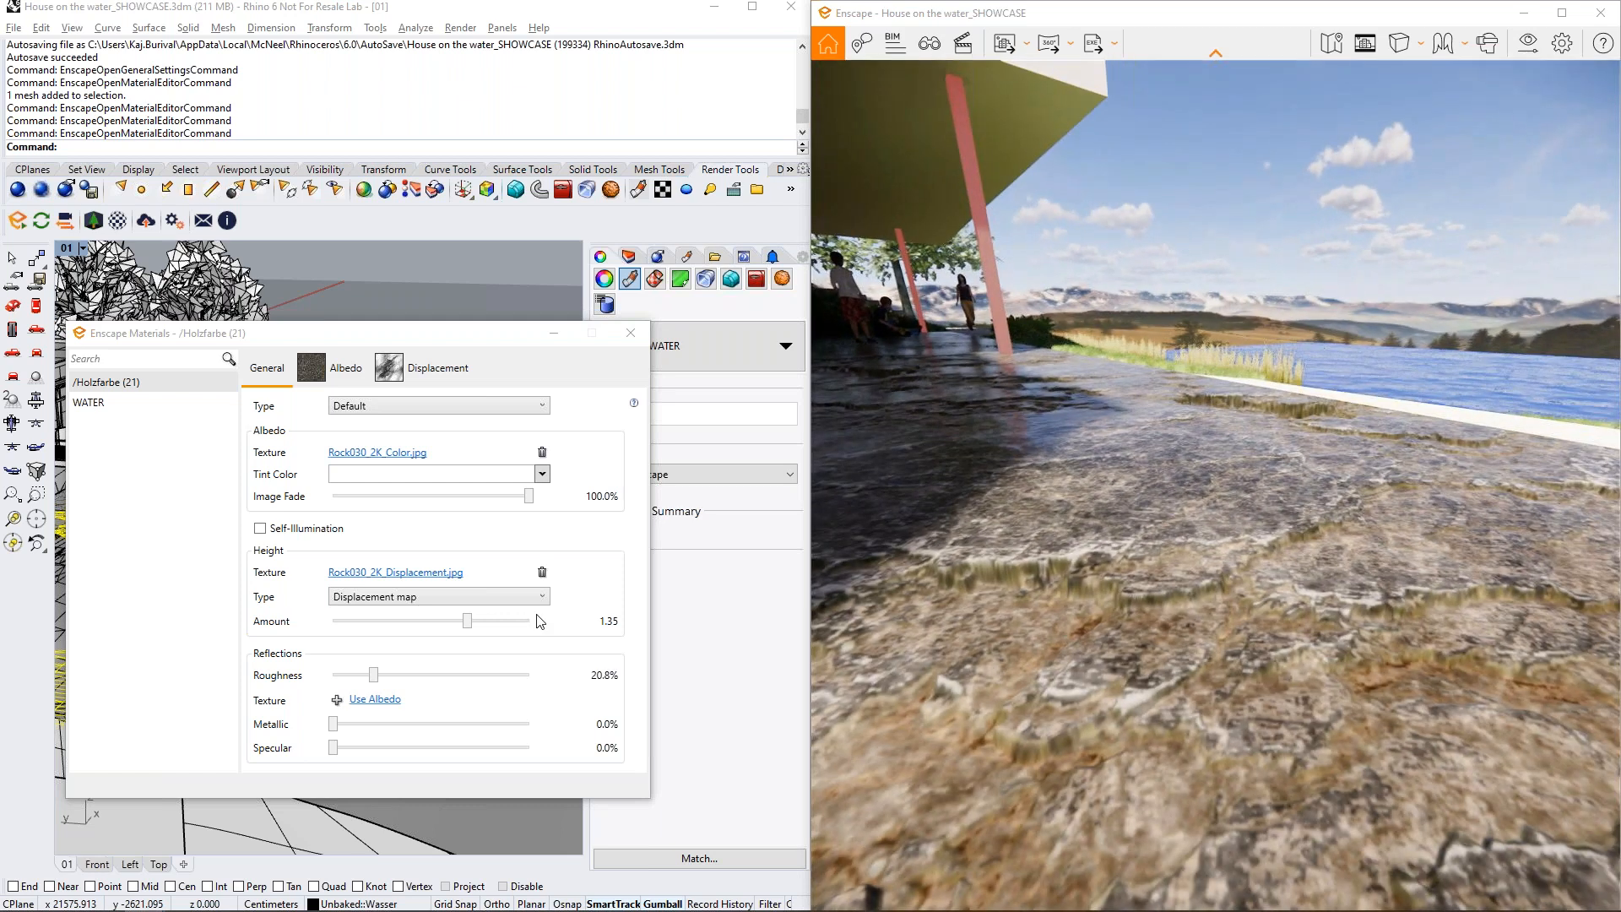
drag(466, 622, 434, 633)
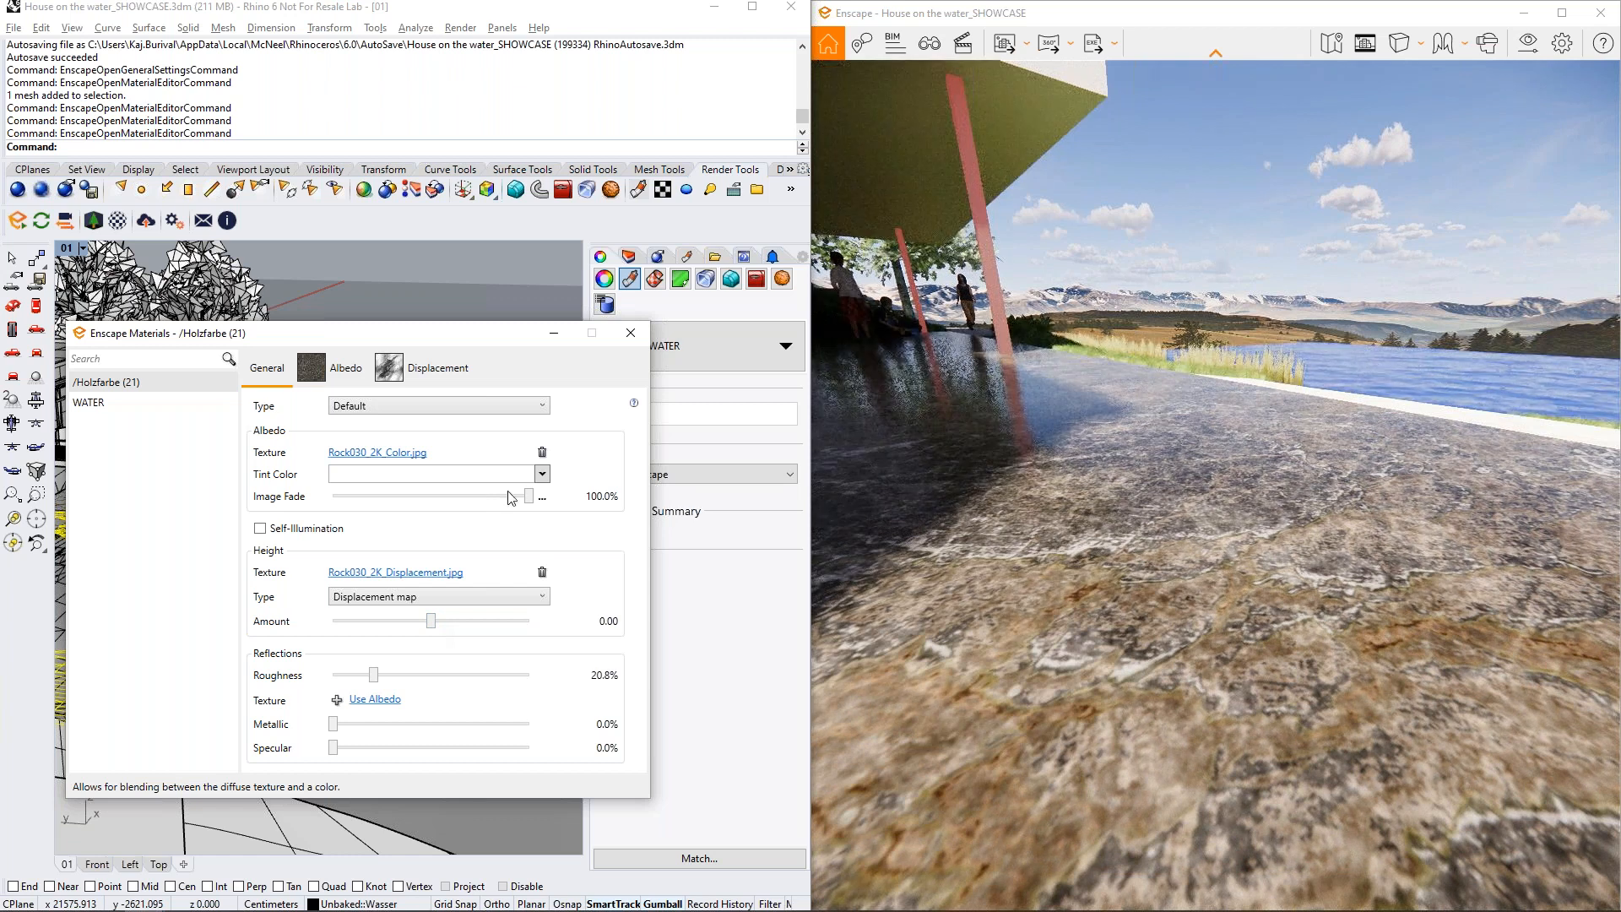
Fade the albedo image of /Holzfarbe (21) to 0% and set its blend color to white
drag(530, 498, 313, 501)
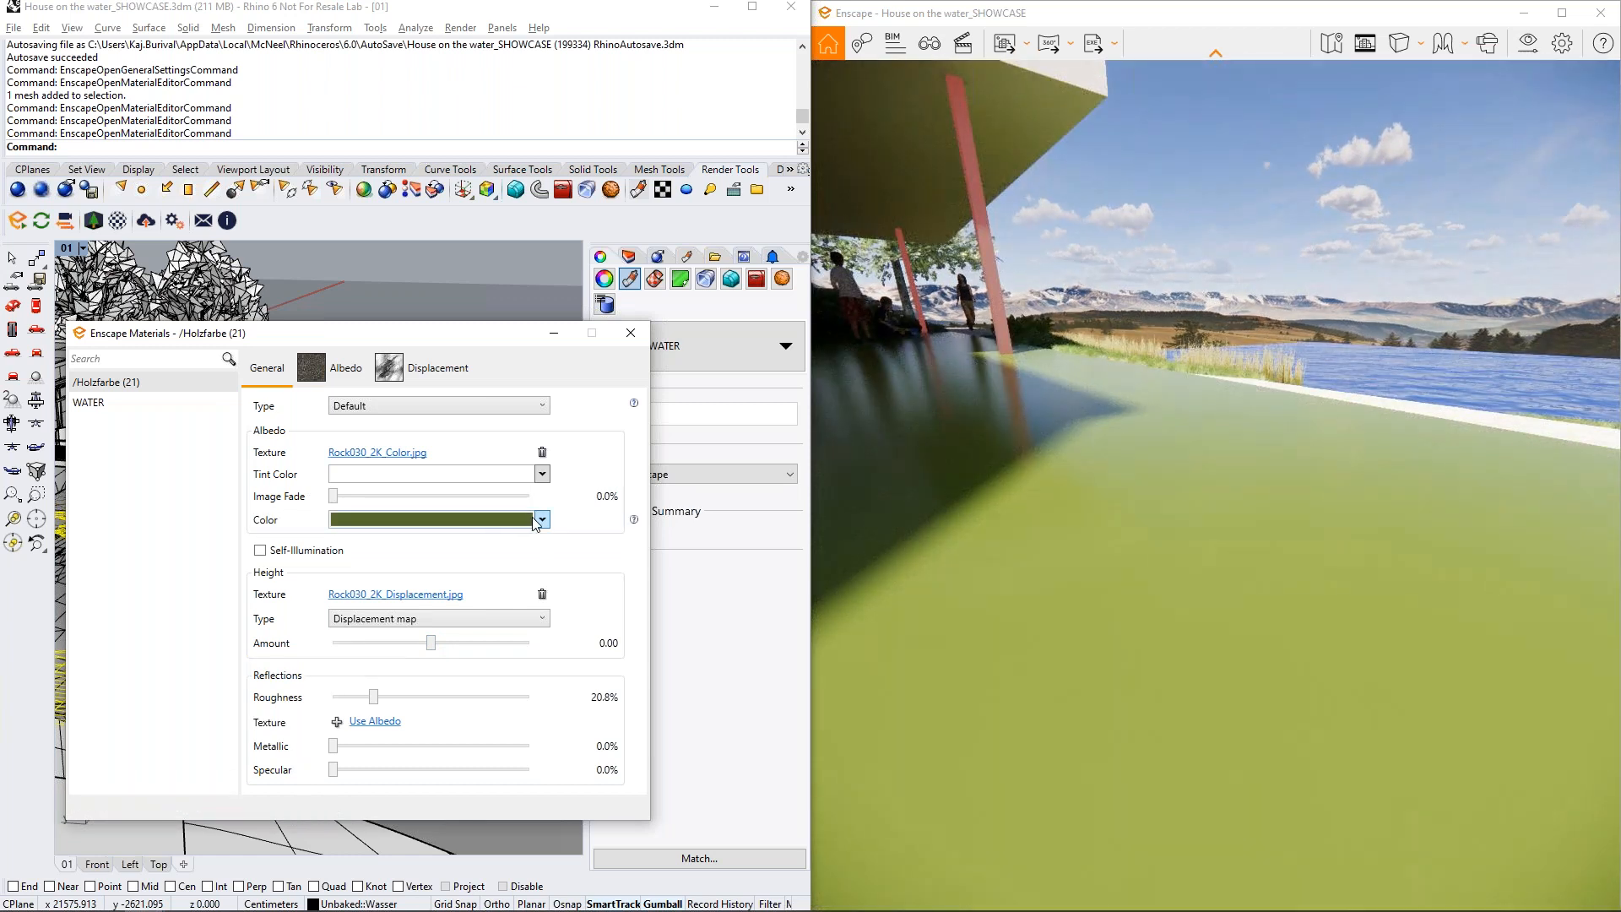
click(539, 525)
click(497, 588)
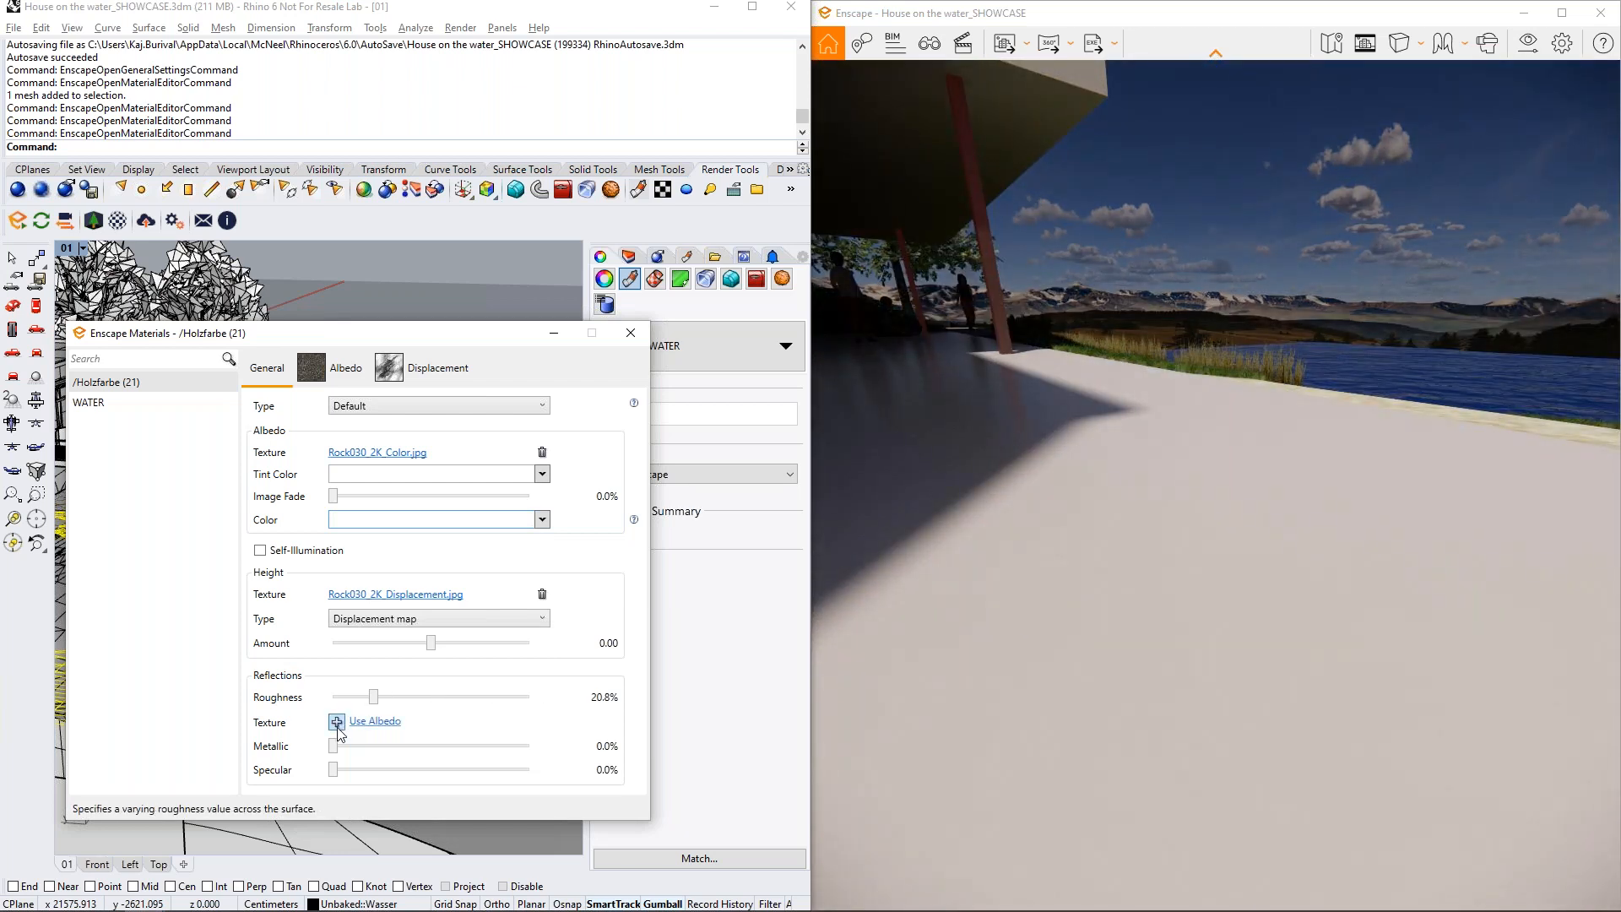
Load Rock030_2K_Roughness.jpg from the Desktop as the reflections texture of /Holzfarbe (21)
drag(434, 699, 379, 699)
click(337, 723)
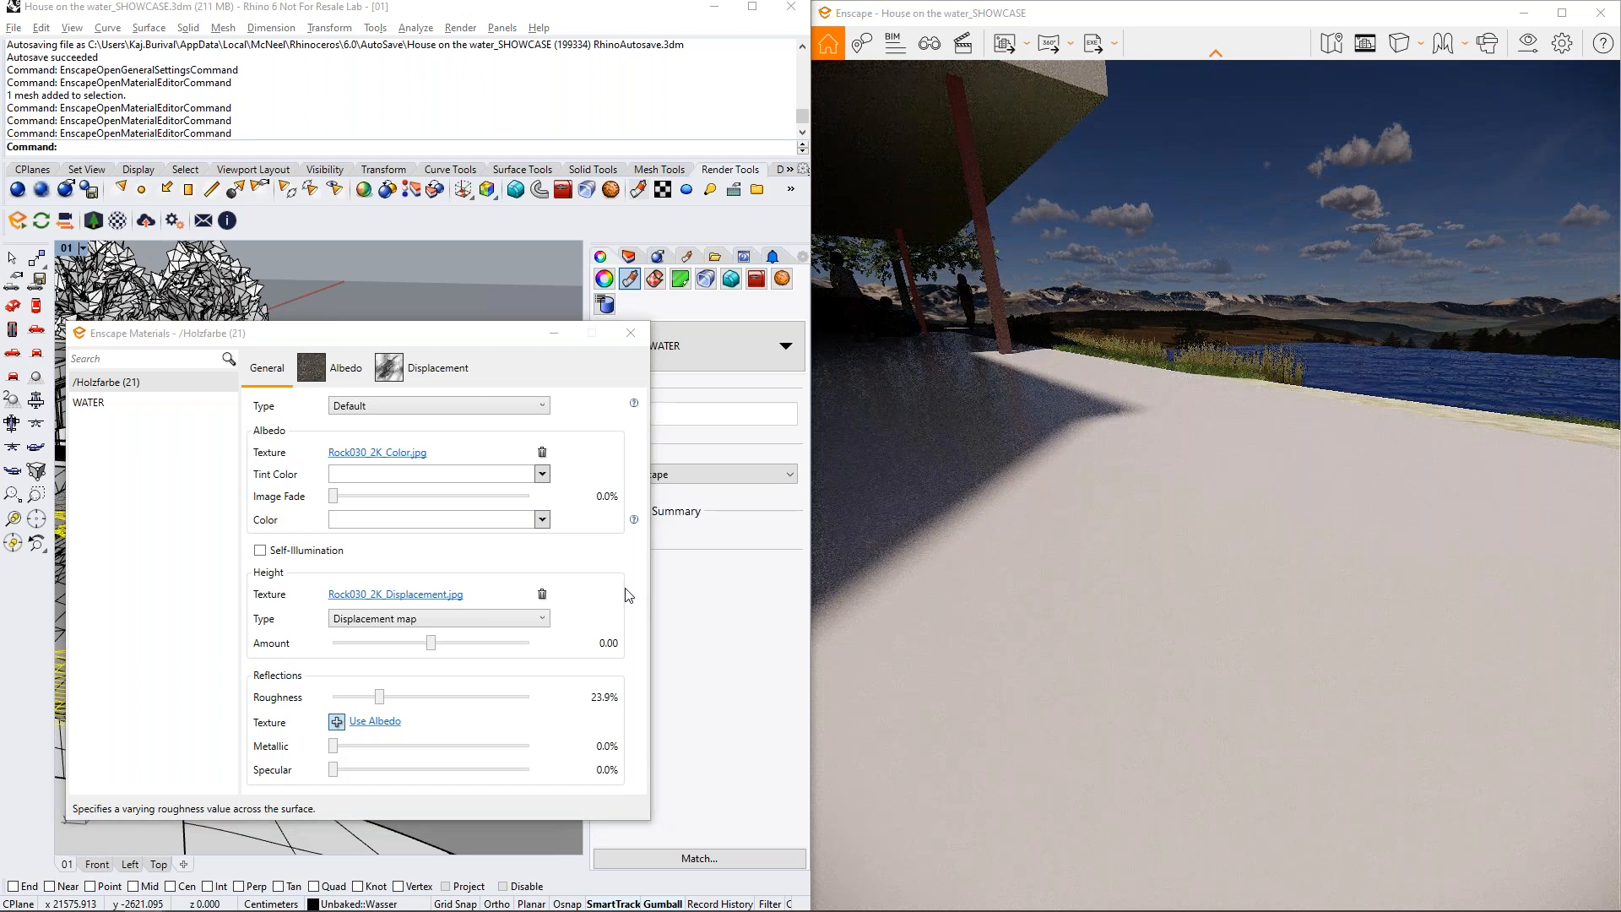
scroll(650, 596, down, 8)
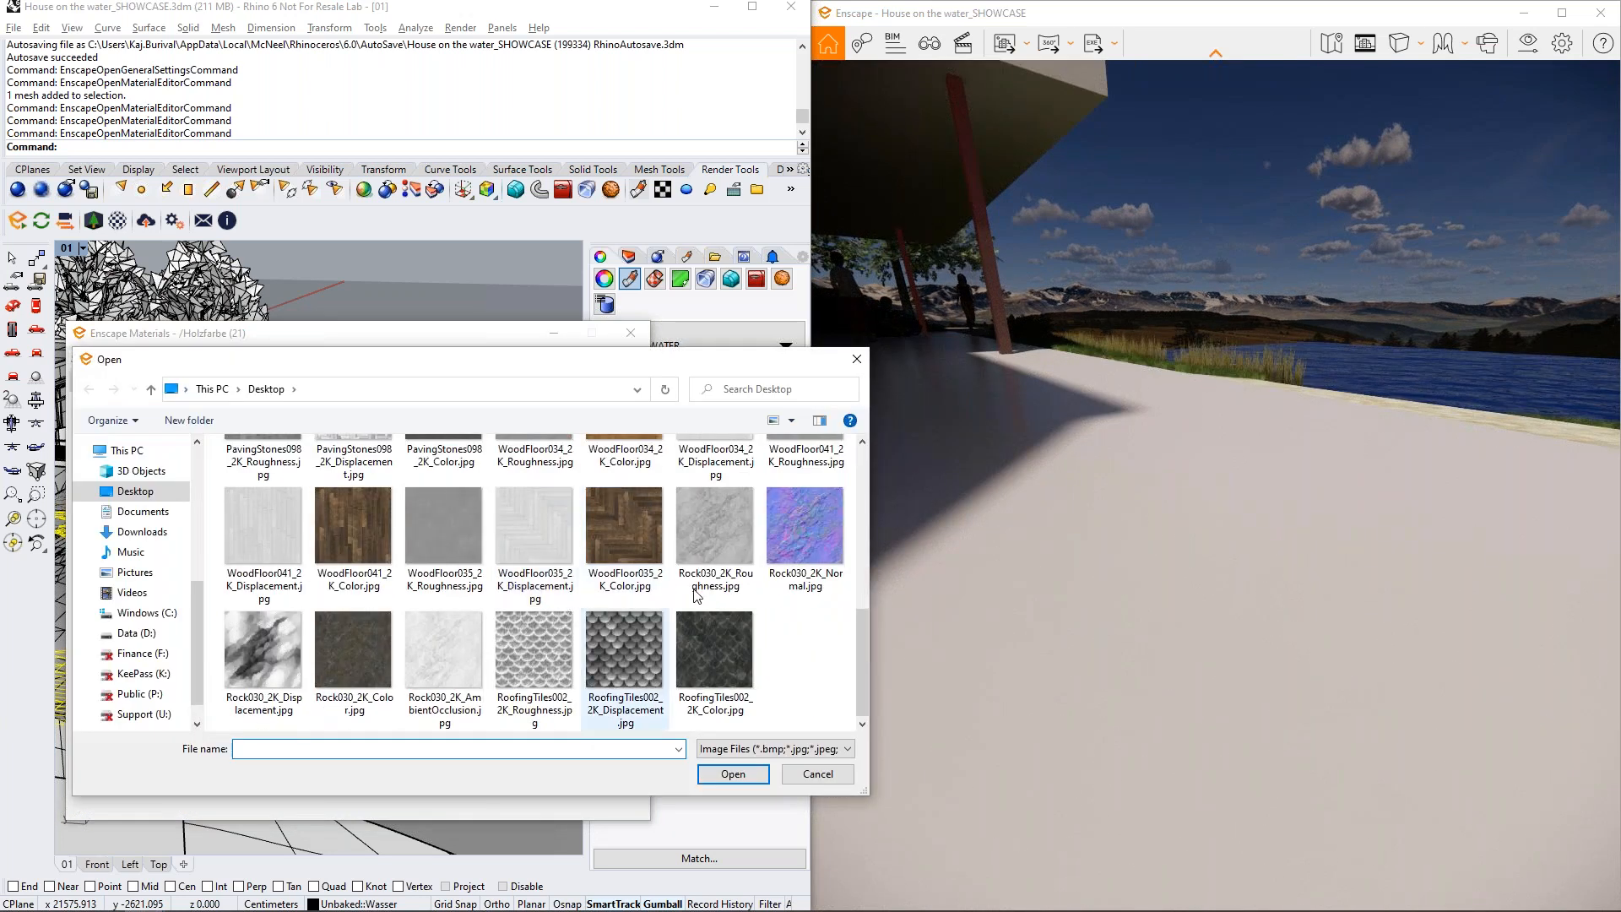
double_click(717, 538)
Shift the render's time of day to a low sun and frame its reflection on the plain white terrace
right_drag(1135, 472, 1350, 396)
shift+right_drag(1216, 485, 1181, 485)
drag(1435, 515, 1251, 515)
key(a)
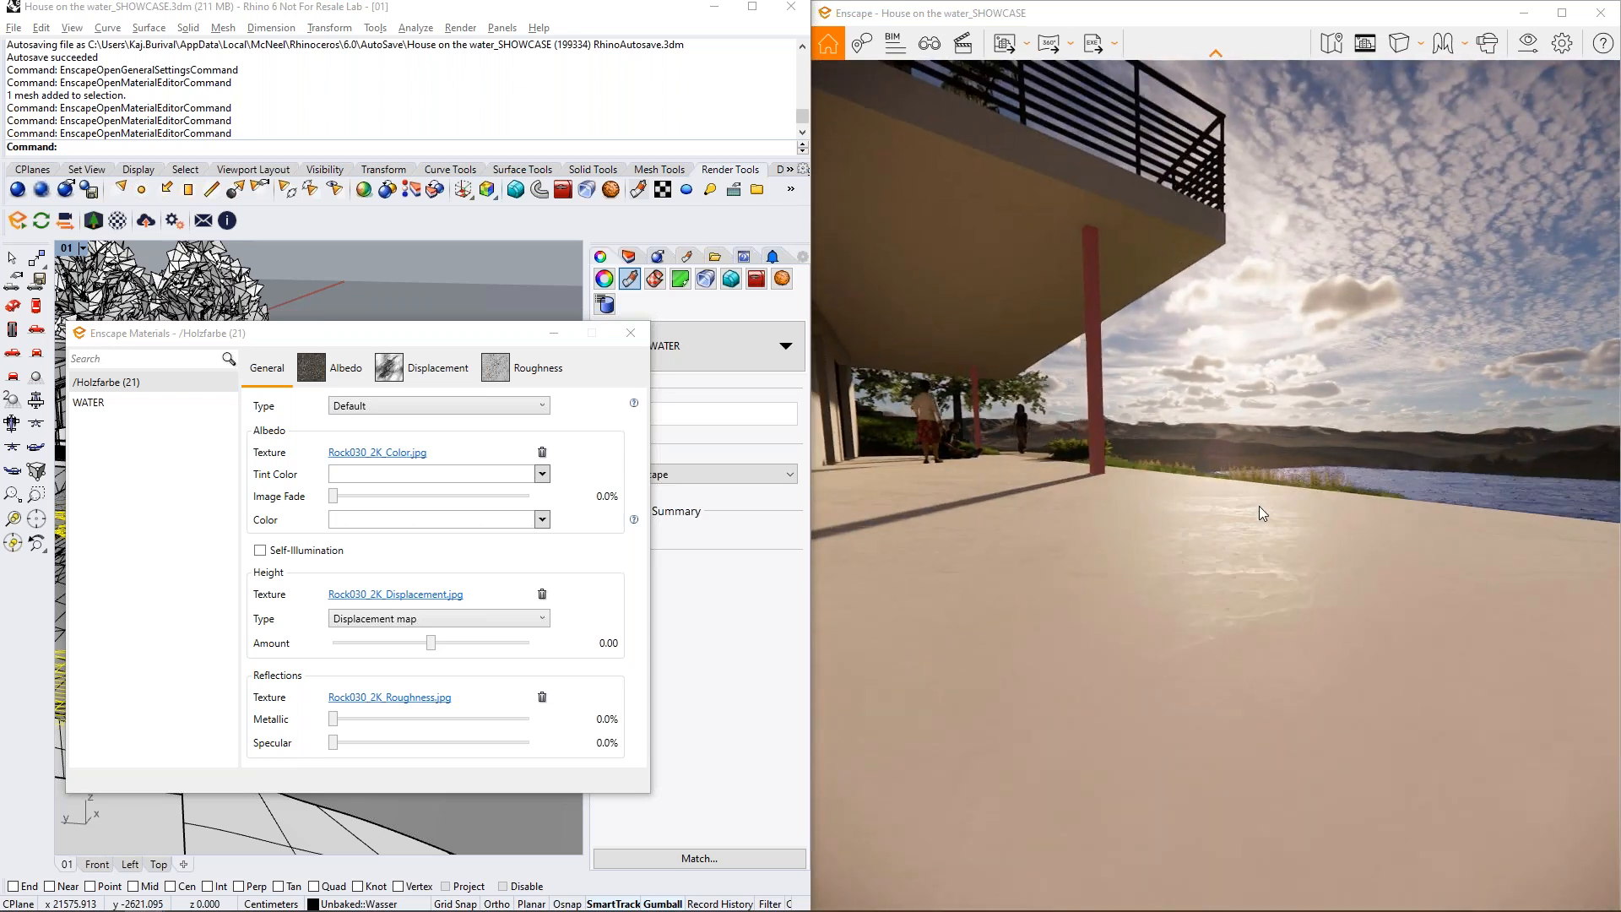
drag(1142, 407, 1055, 406)
drag(1178, 300, 1178, 323)
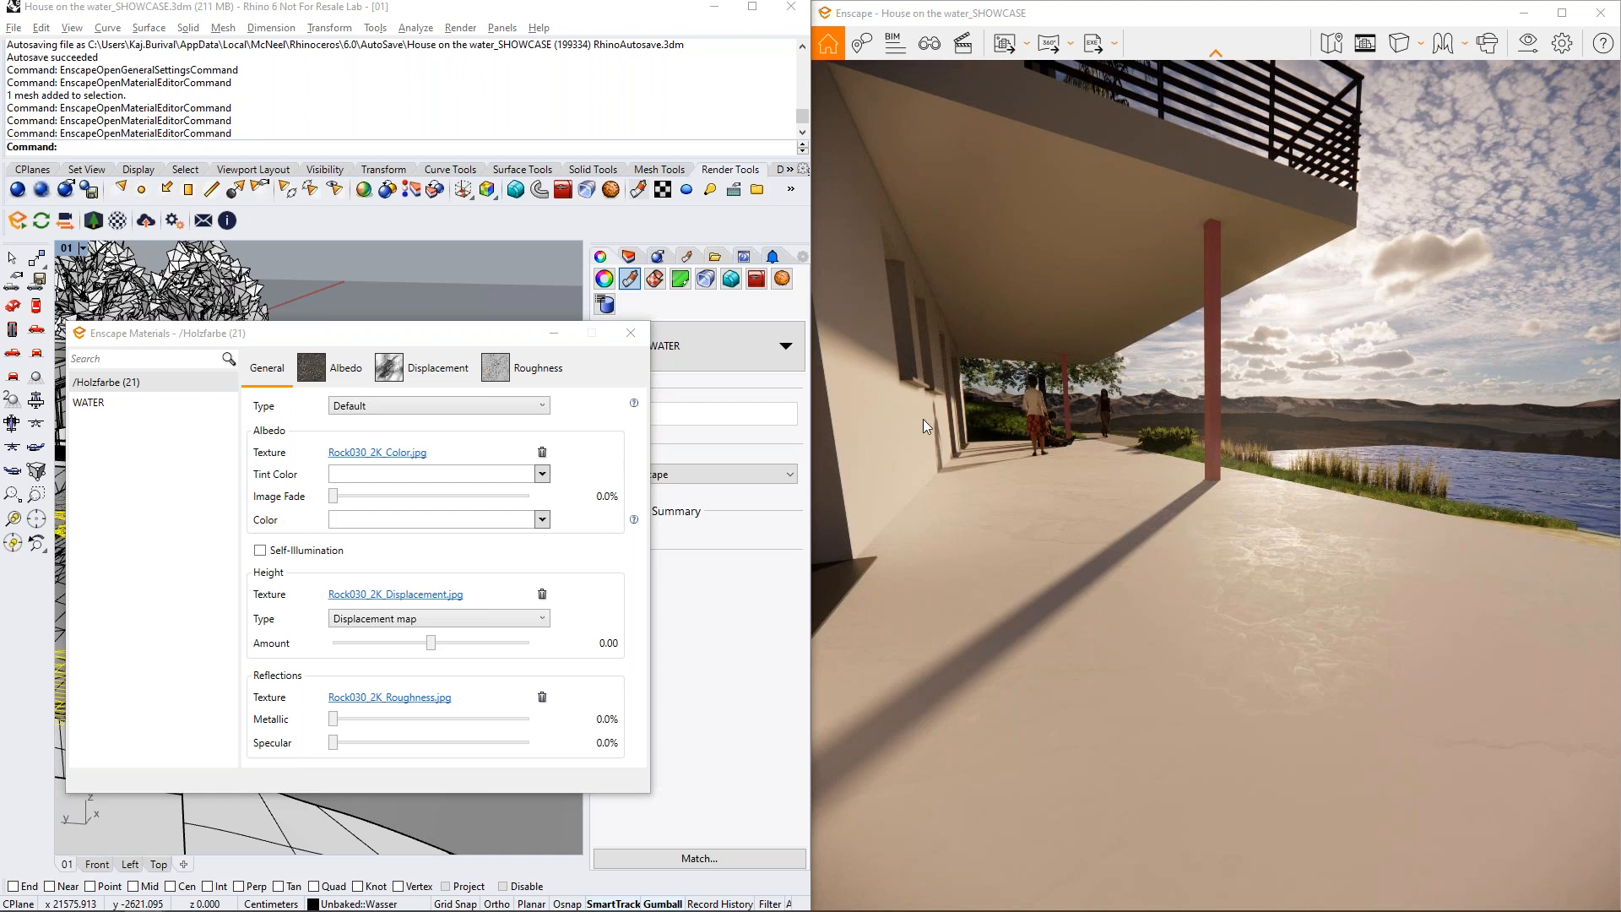
Run the time of day through night and back to daylight, examining the roughness map's effect on the white terrace's reflections
right_drag(1111, 575, 1111, 539)
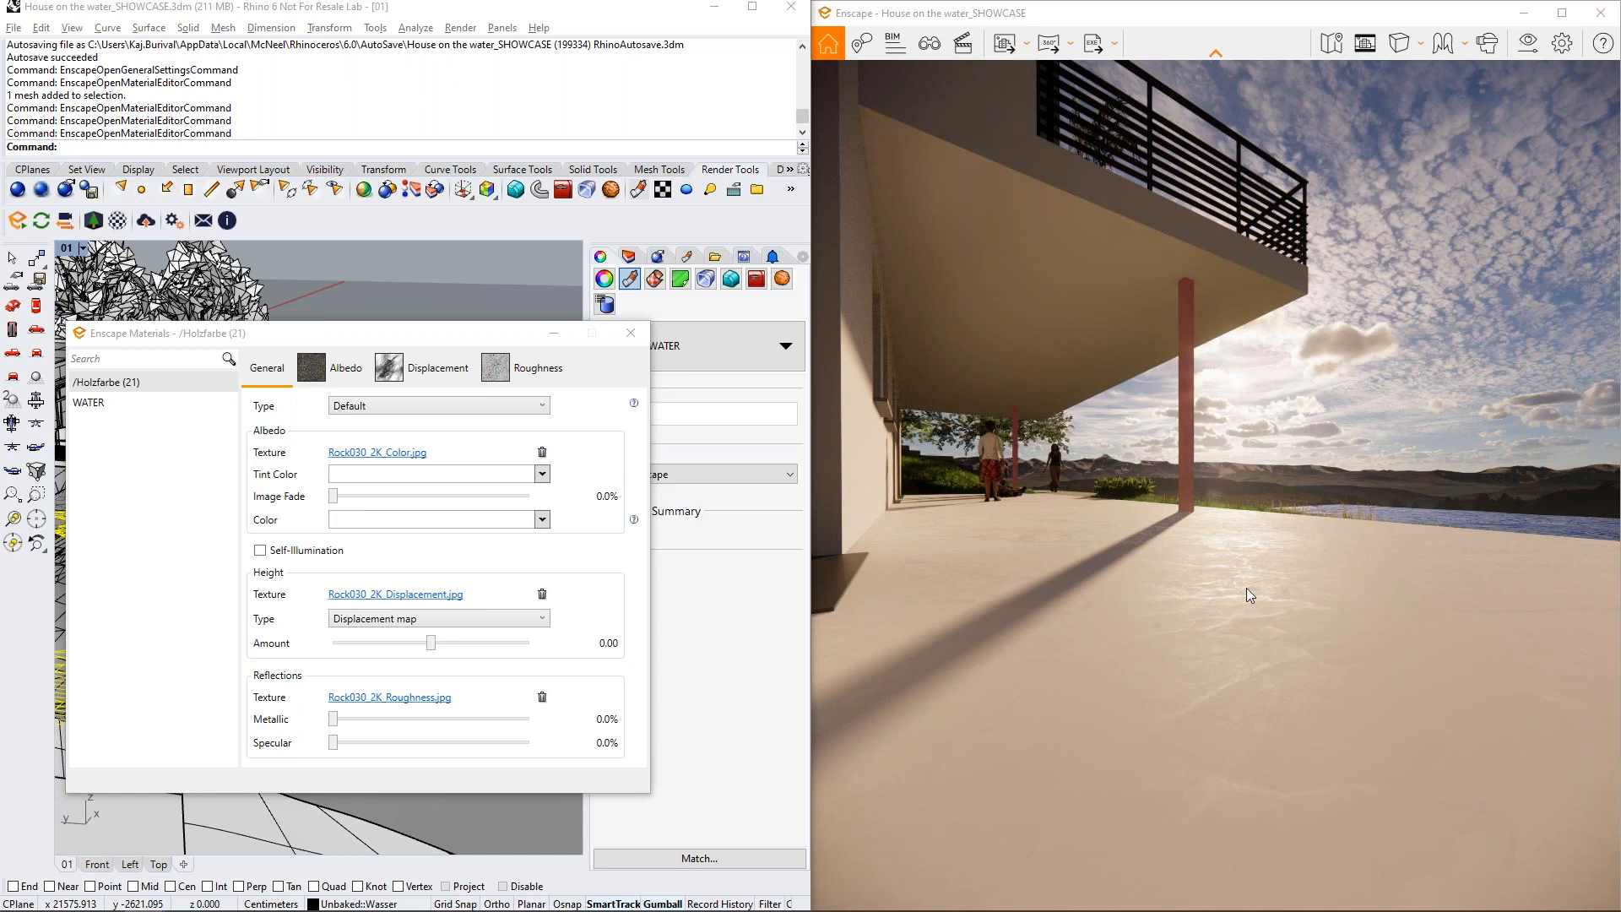
shift+right_drag(1155, 619, 903, 619)
drag(1215, 541, 1013, 540)
key(d)
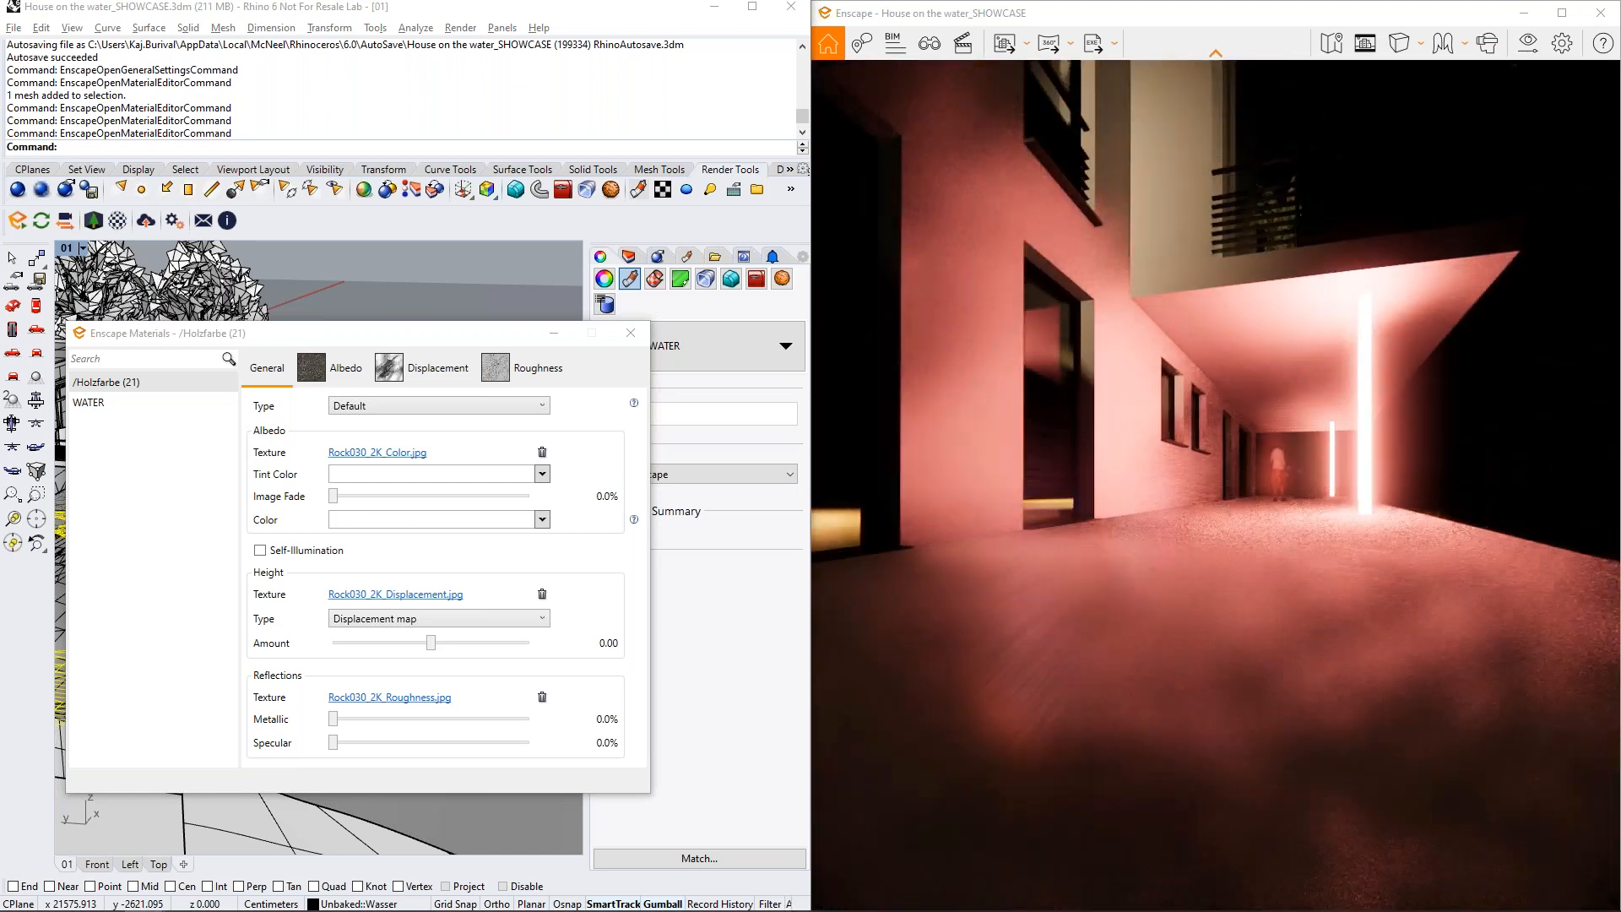
drag(1215, 540, 1270, 540)
key(w)
shift+right_drag(1215, 506, 1410, 506)
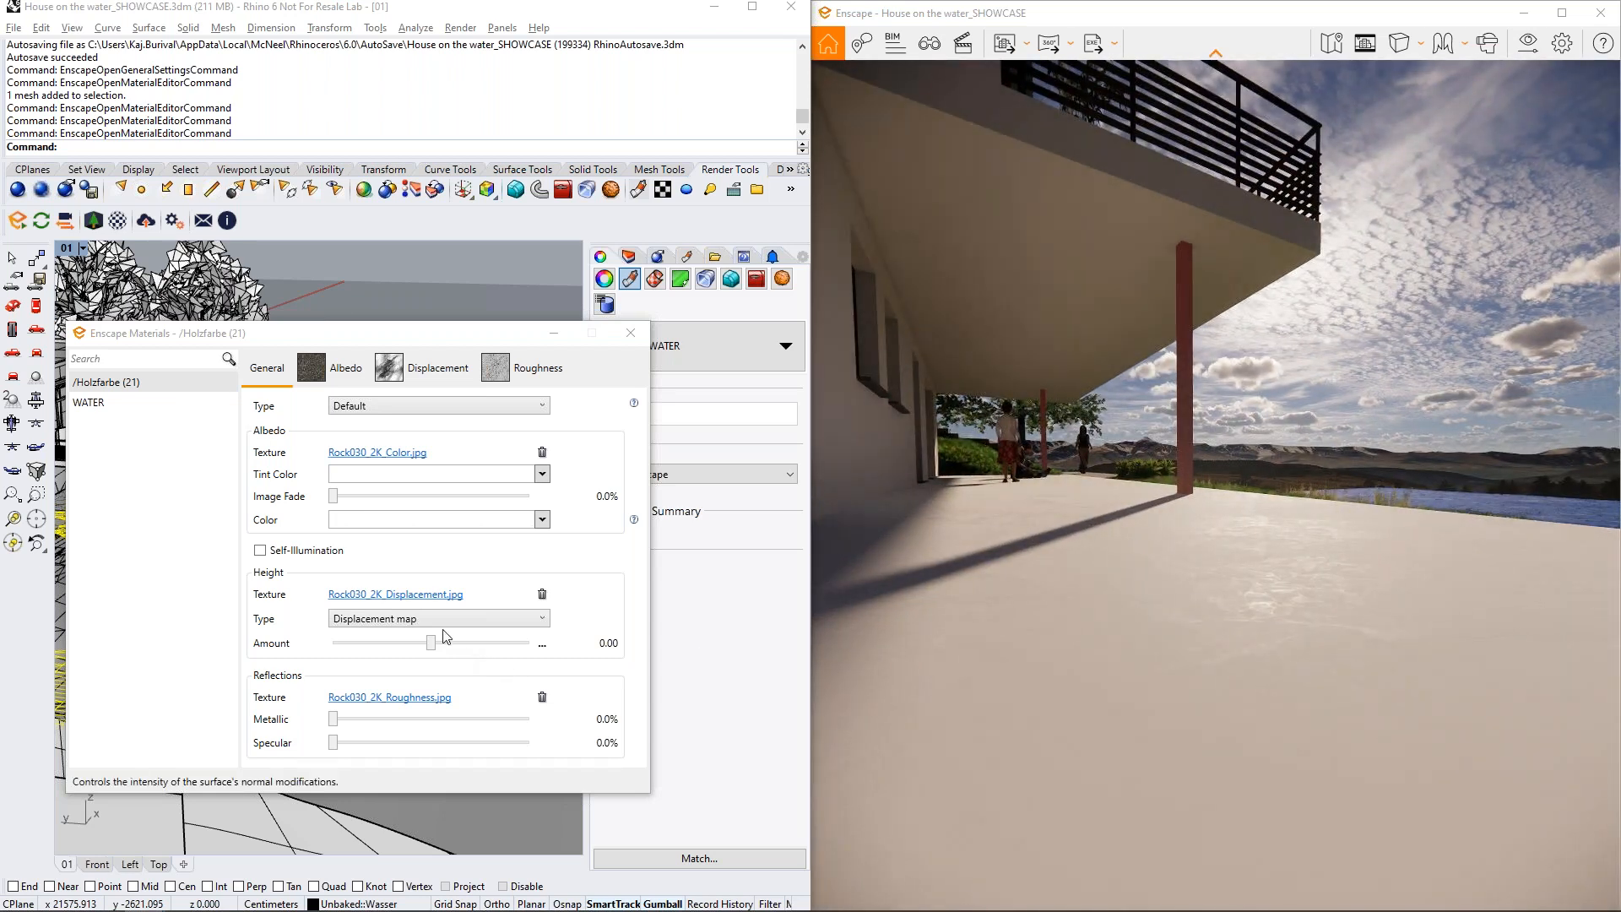
Set the displacement amount of /Holzfarbe (21) to 1.54 and its albedo image fade back to 100%
drag(432, 643, 453, 643)
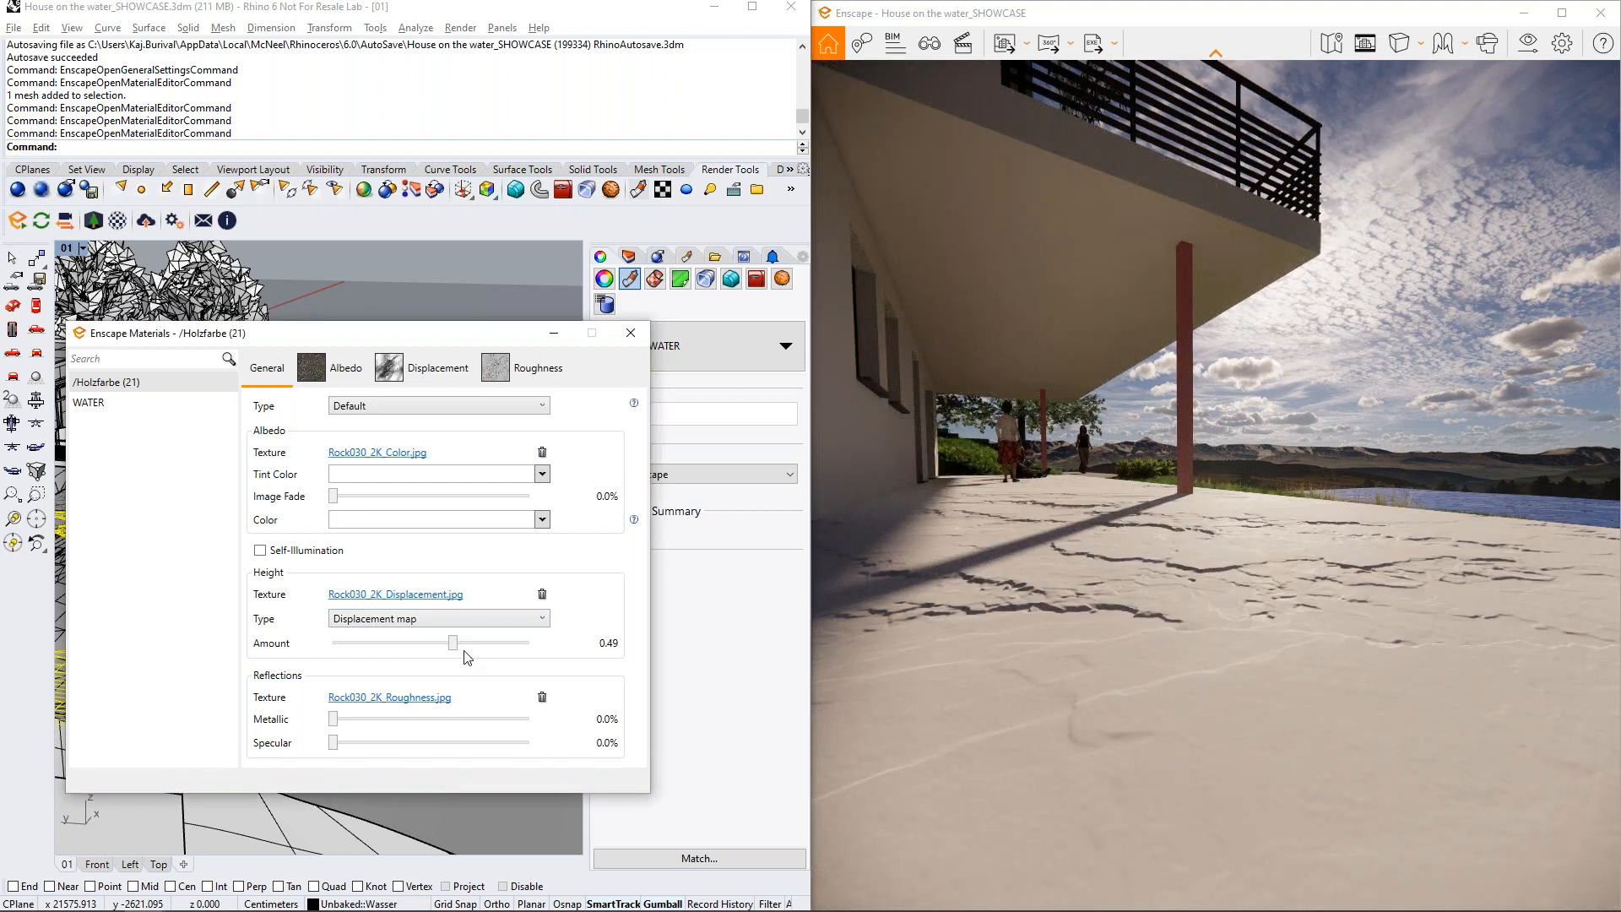
click(466, 646)
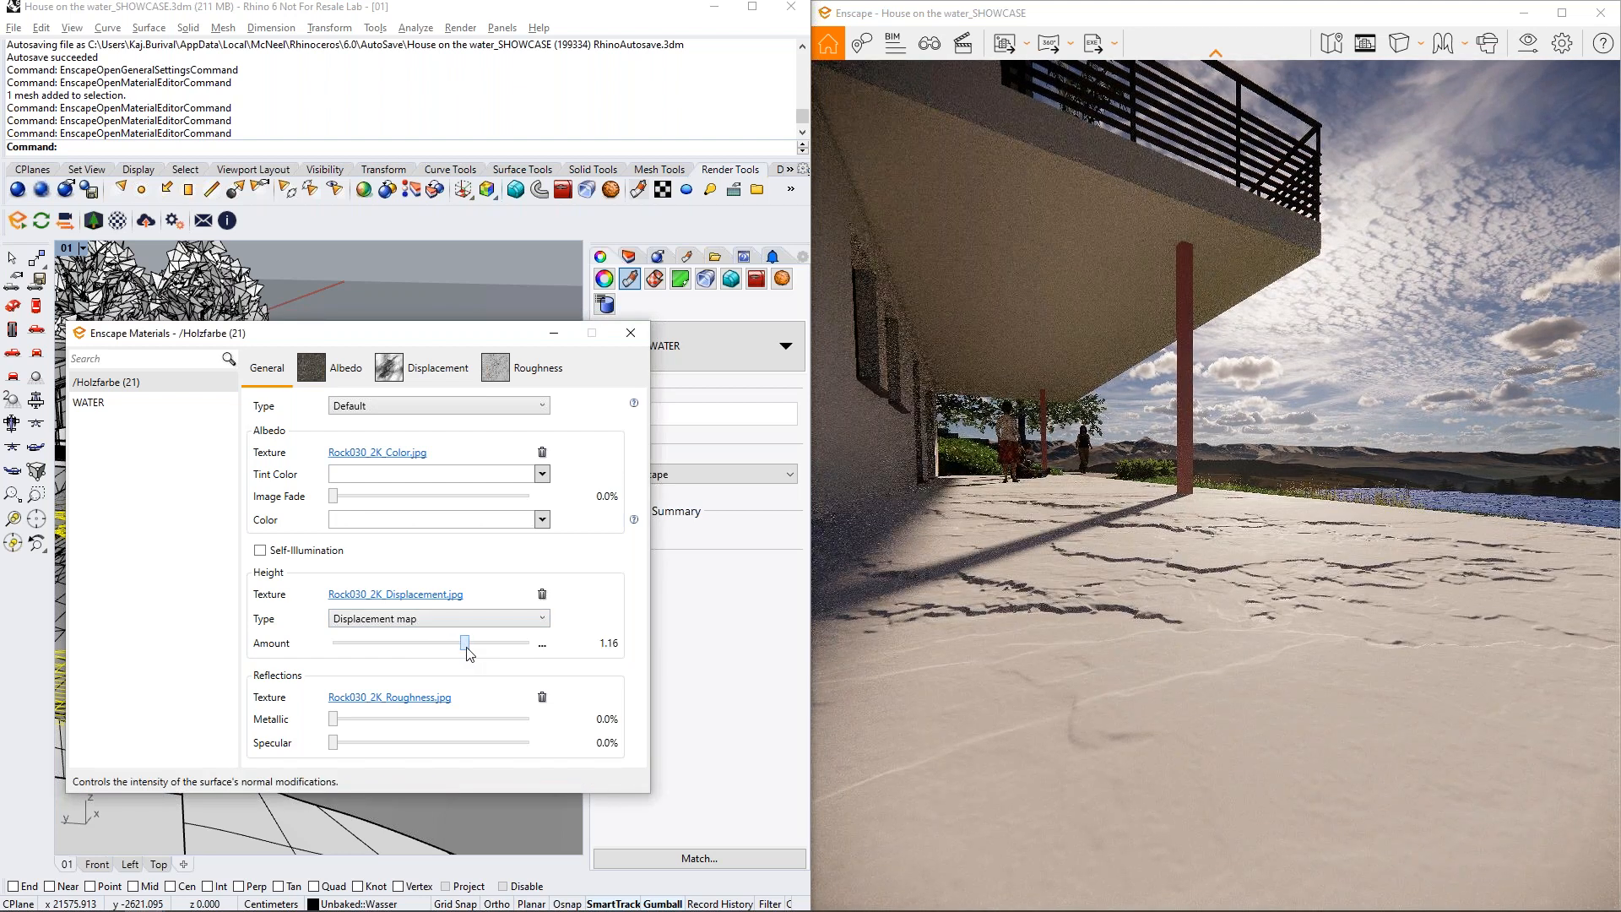
drag(466, 649, 470, 645)
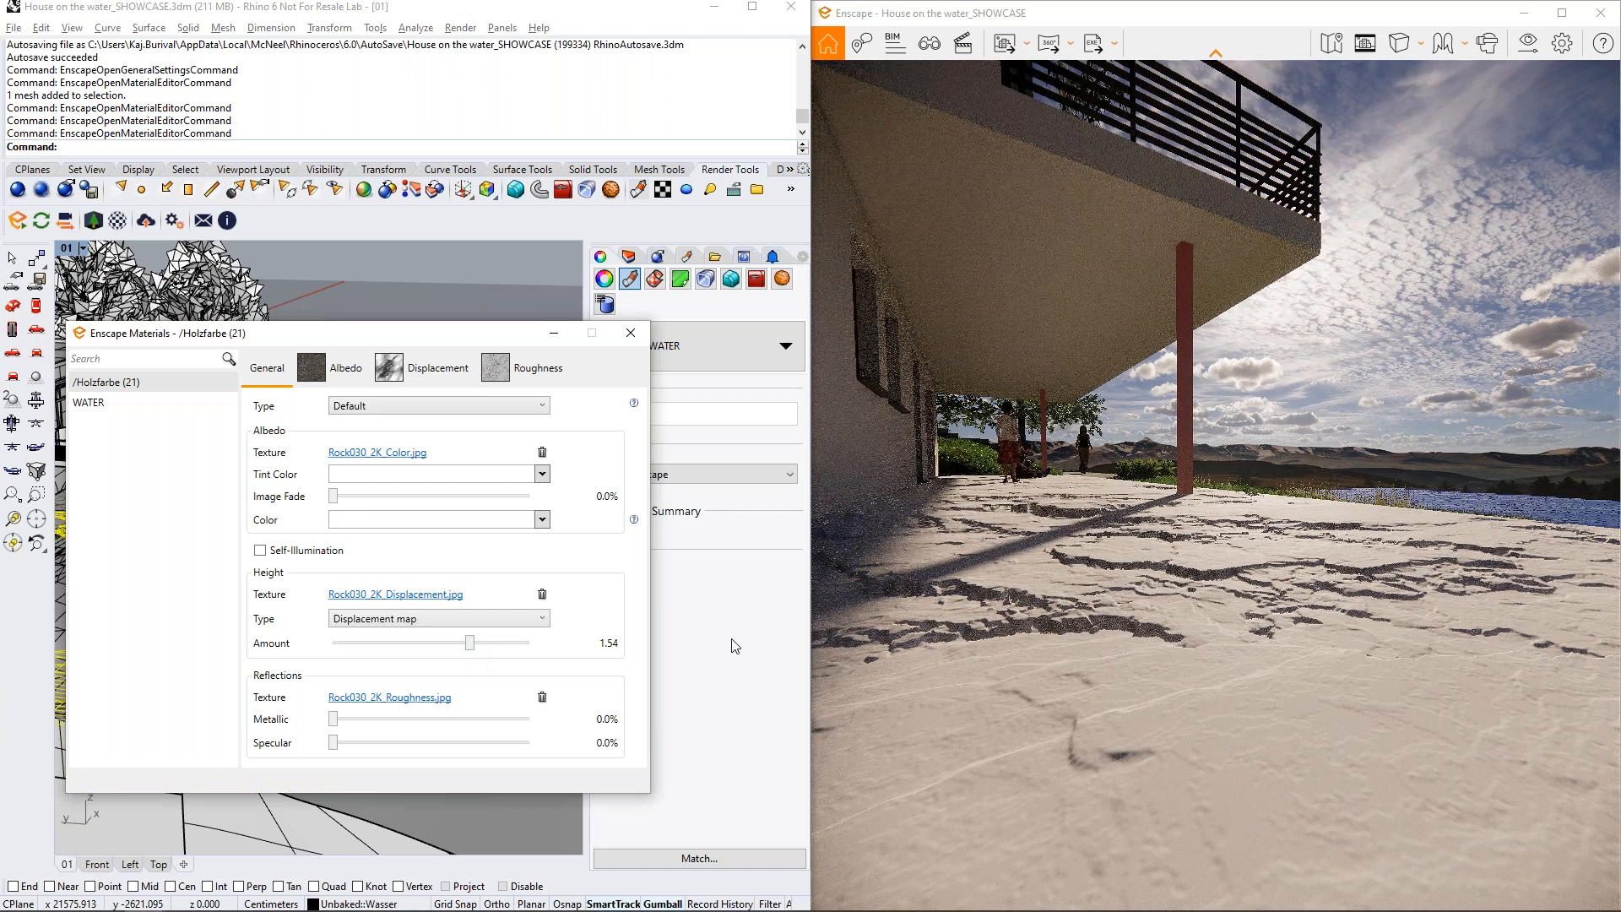
right_drag(1382, 639, 1383, 606)
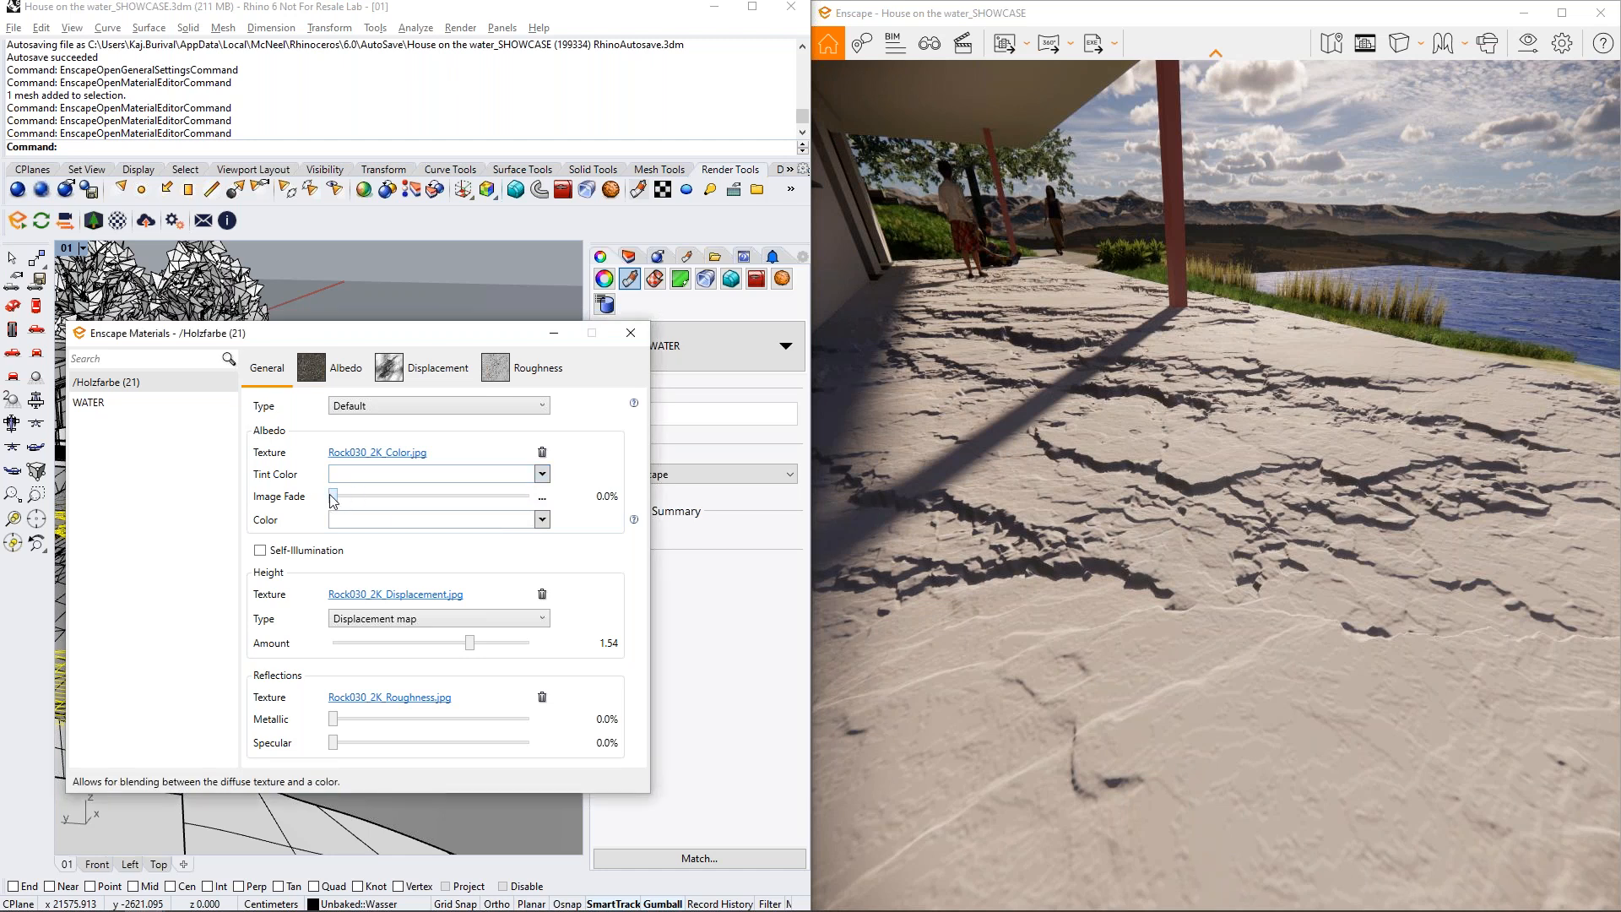
drag(333, 496, 804, 596)
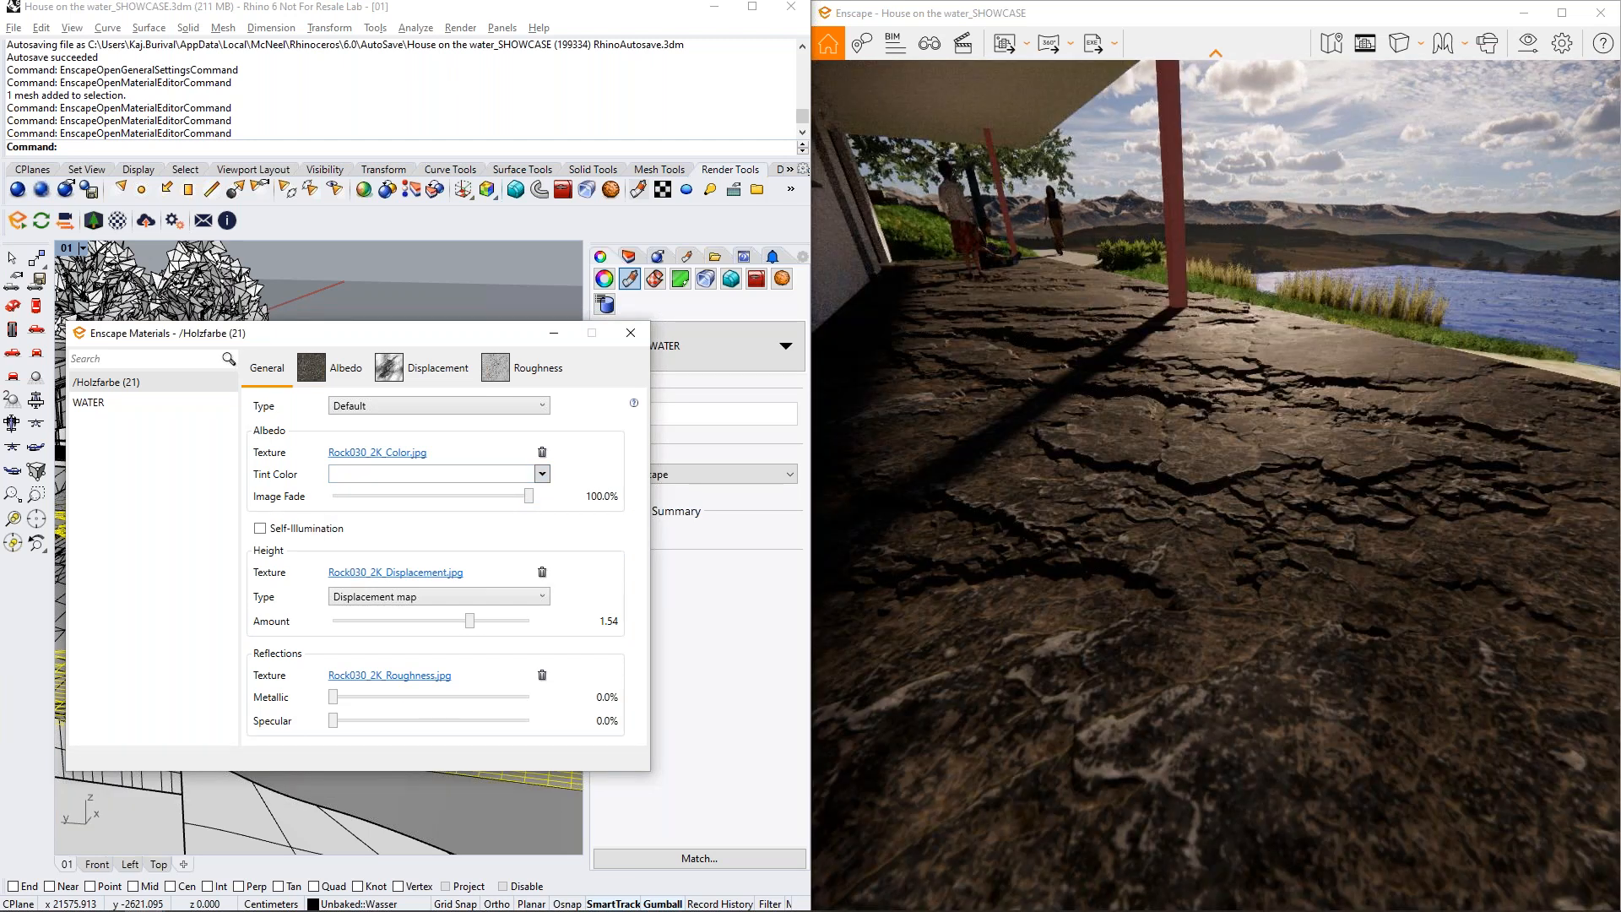
right_drag(1181, 591, 641, 734)
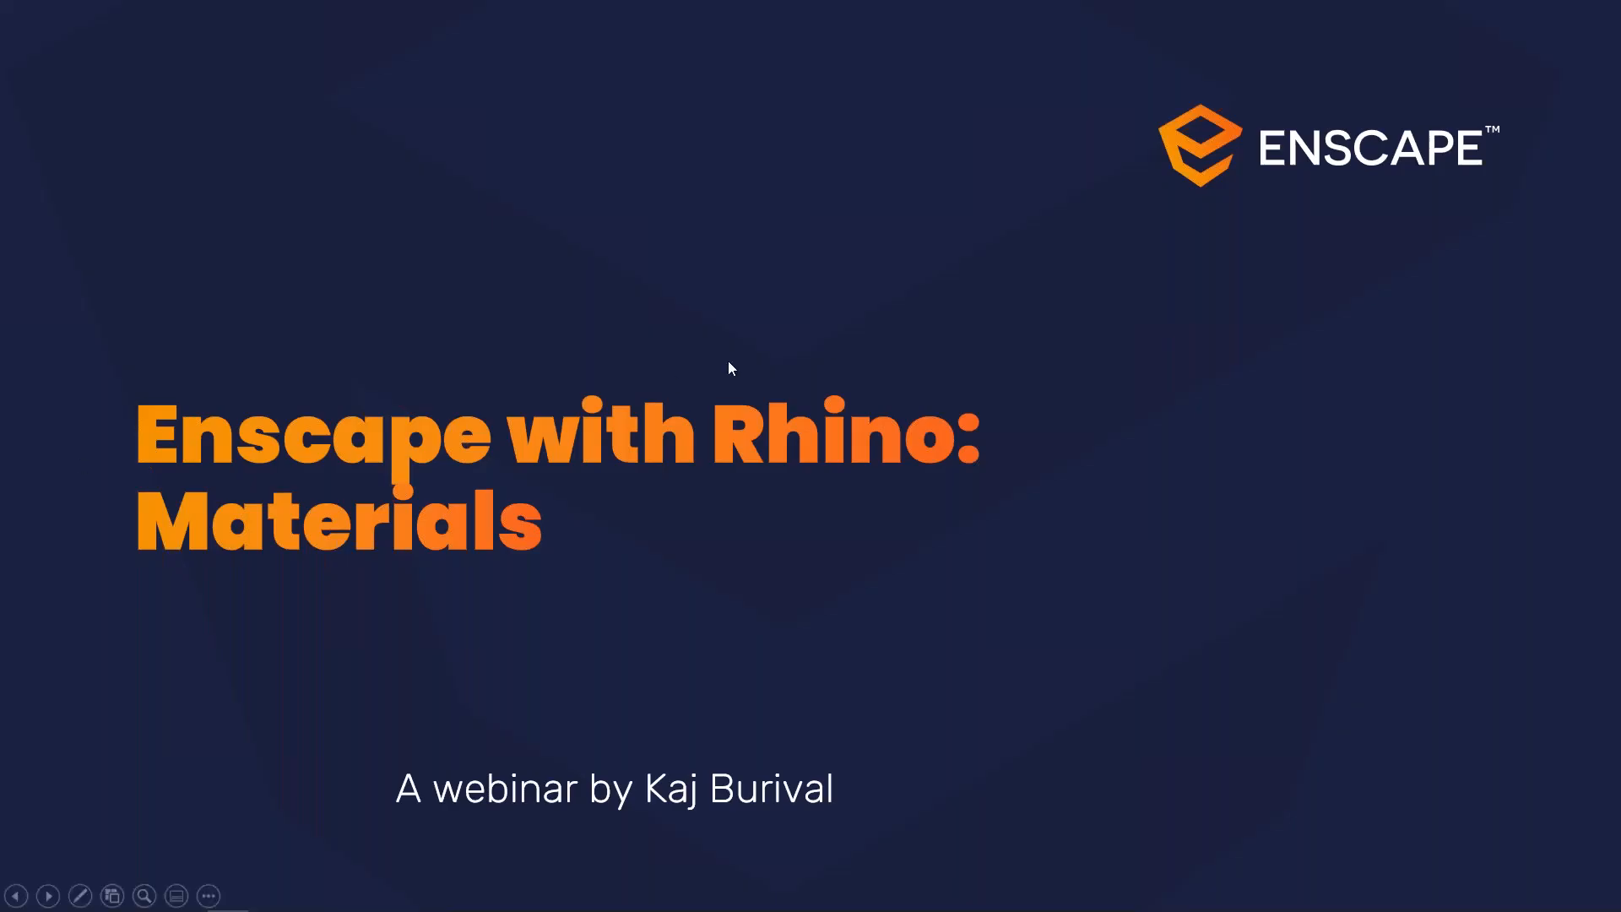
click(730, 363)
click(731, 364)
click(741, 368)
click(742, 369)
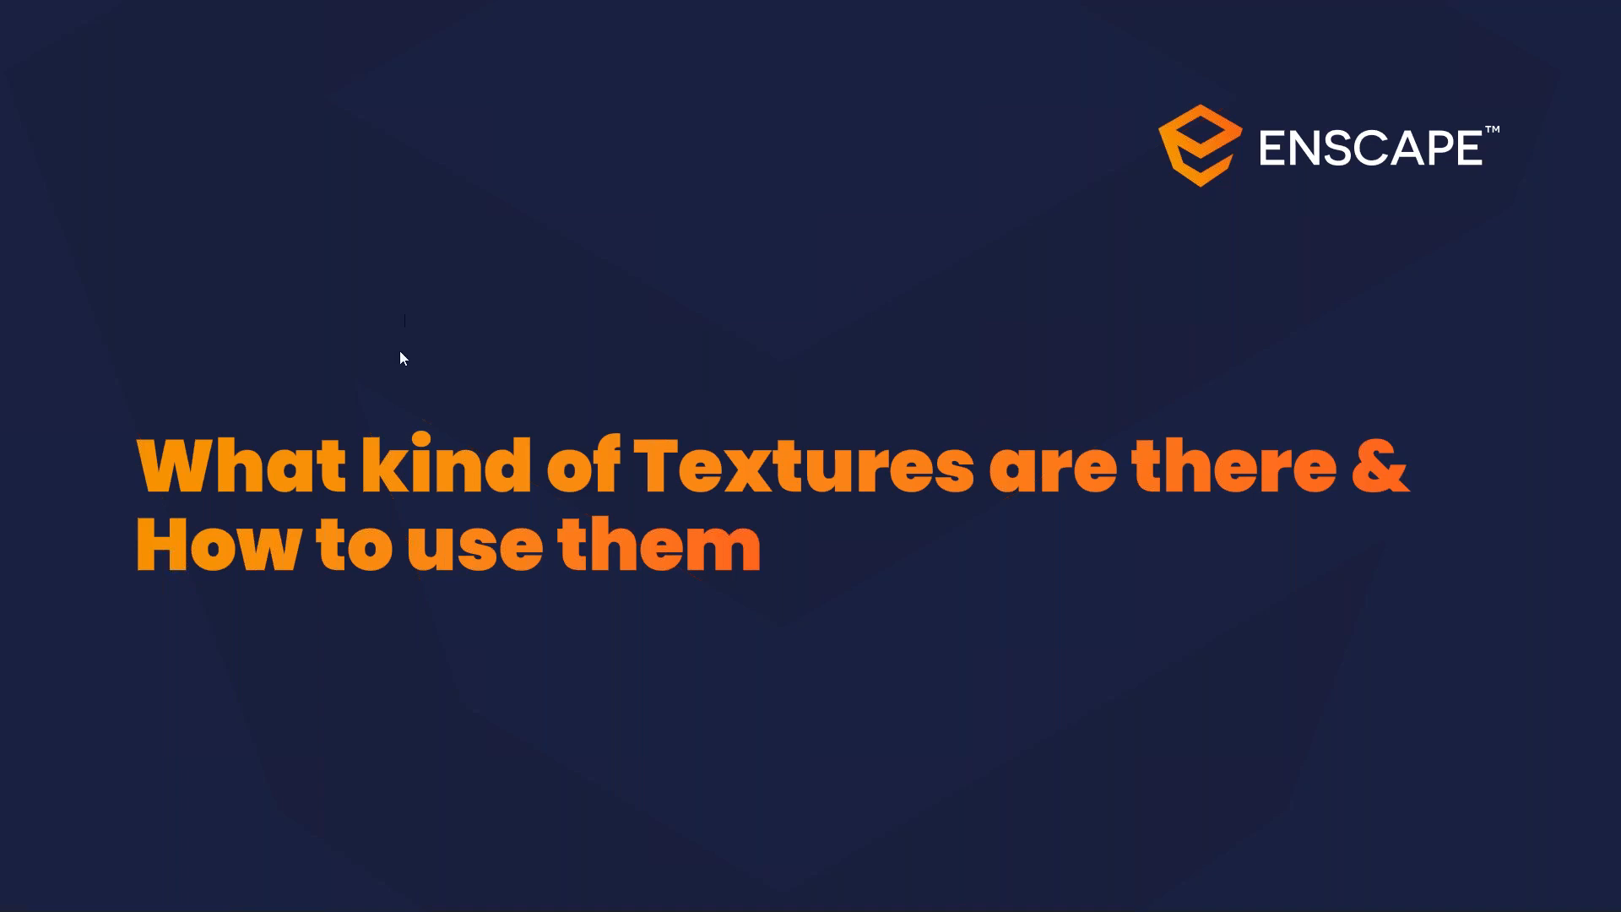
click(530, 368)
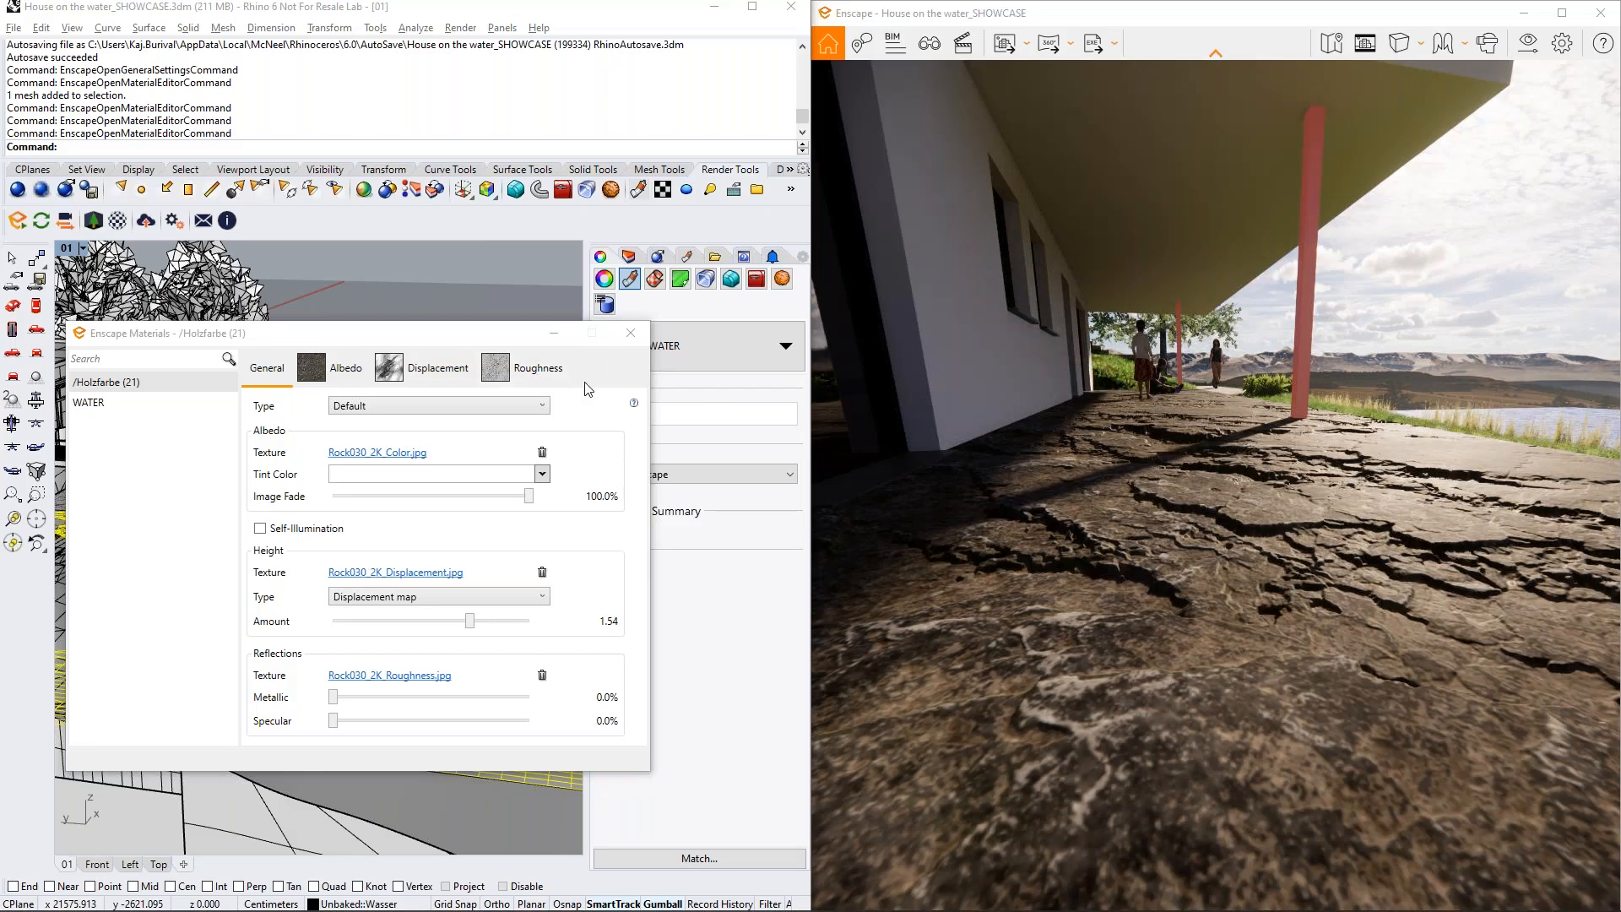
Close the Enscape material editor and frame the finished rock terrace with the sun and the lake in the render
click(632, 337)
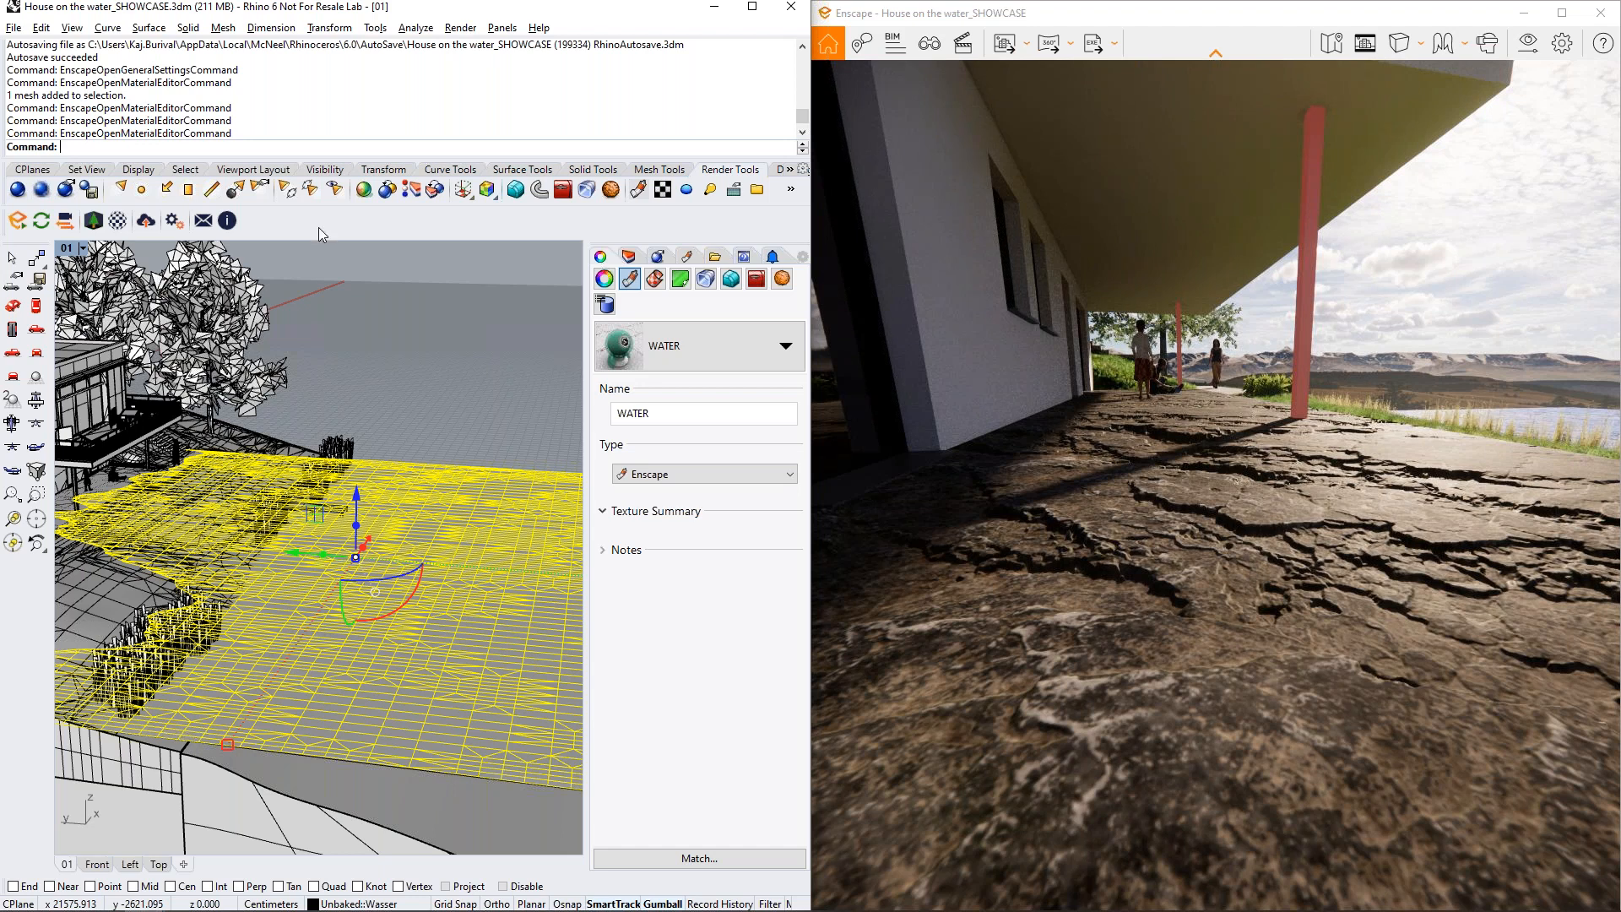
drag(1216, 485, 1435, 578)
key(w)
shift+right_drag(1435, 578, 1561, 578)
key(s)
drag(1562, 578, 1468, 507)
right_drag(1249, 506, 1215, 355)
key(e)
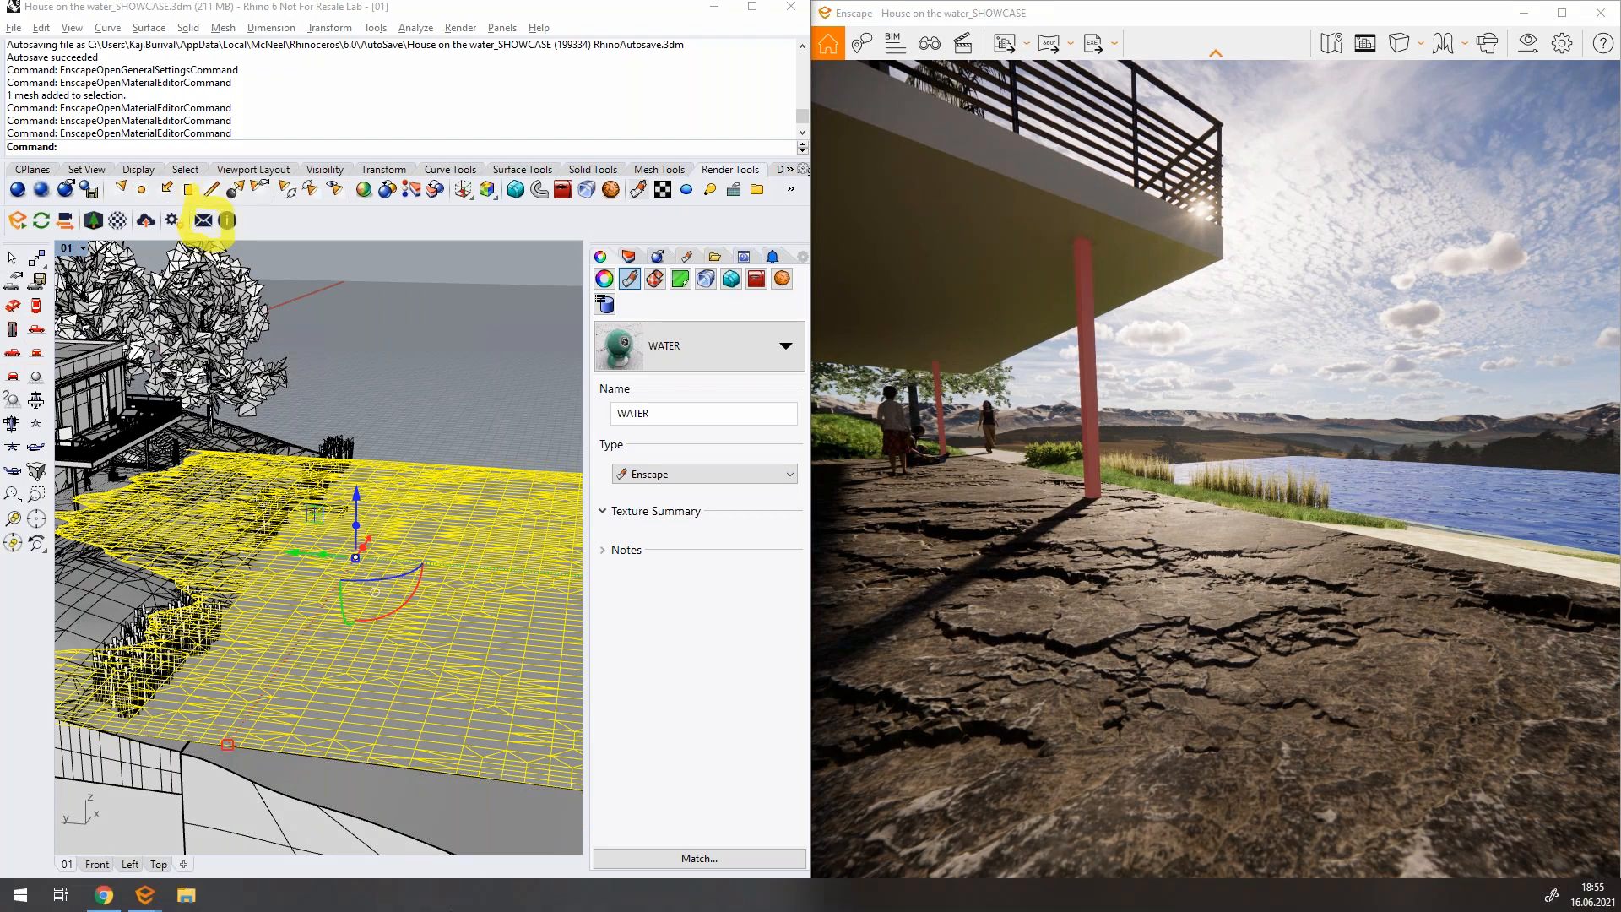
Switch to Chrome and open enscape3d.com in a new tab
click(103, 895)
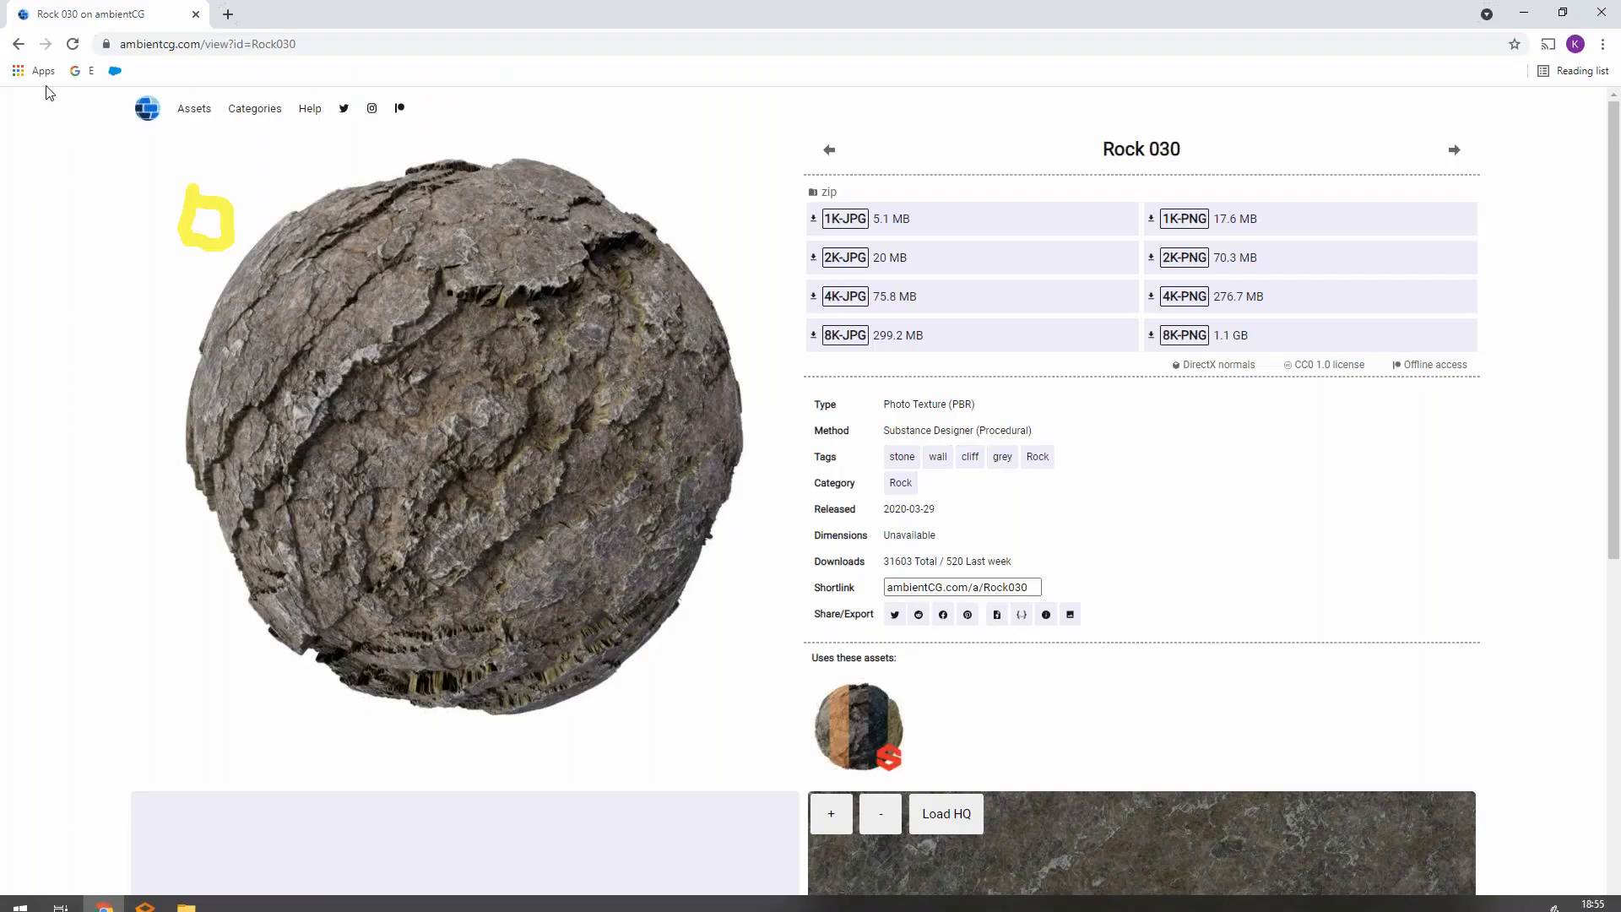
click(228, 15)
text(enscape3d.com)
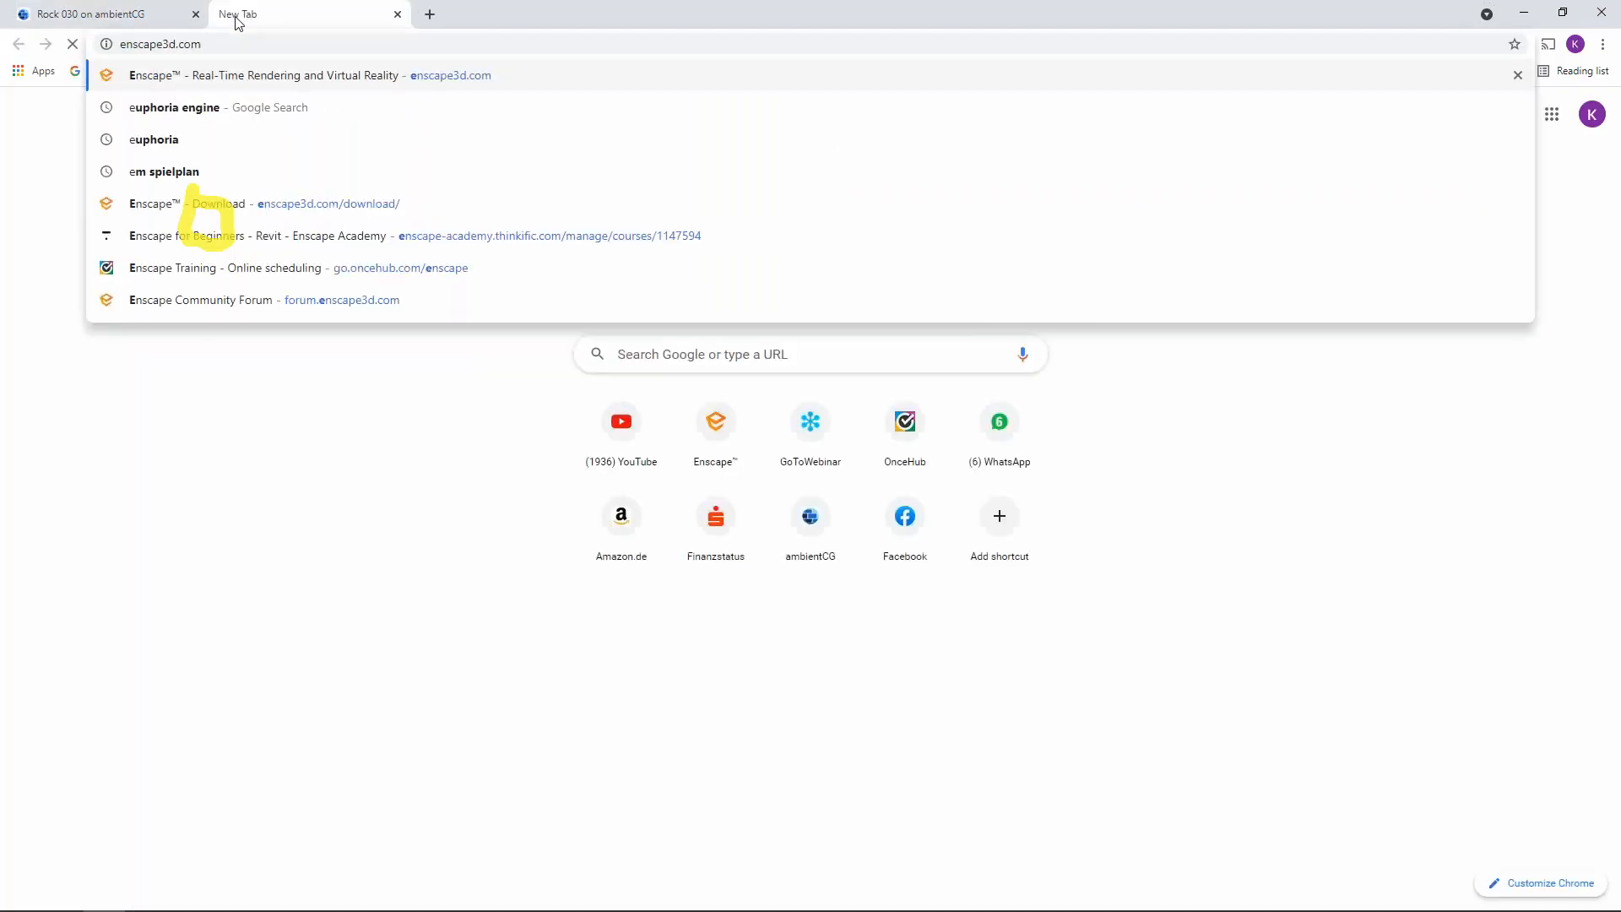
key(Return)
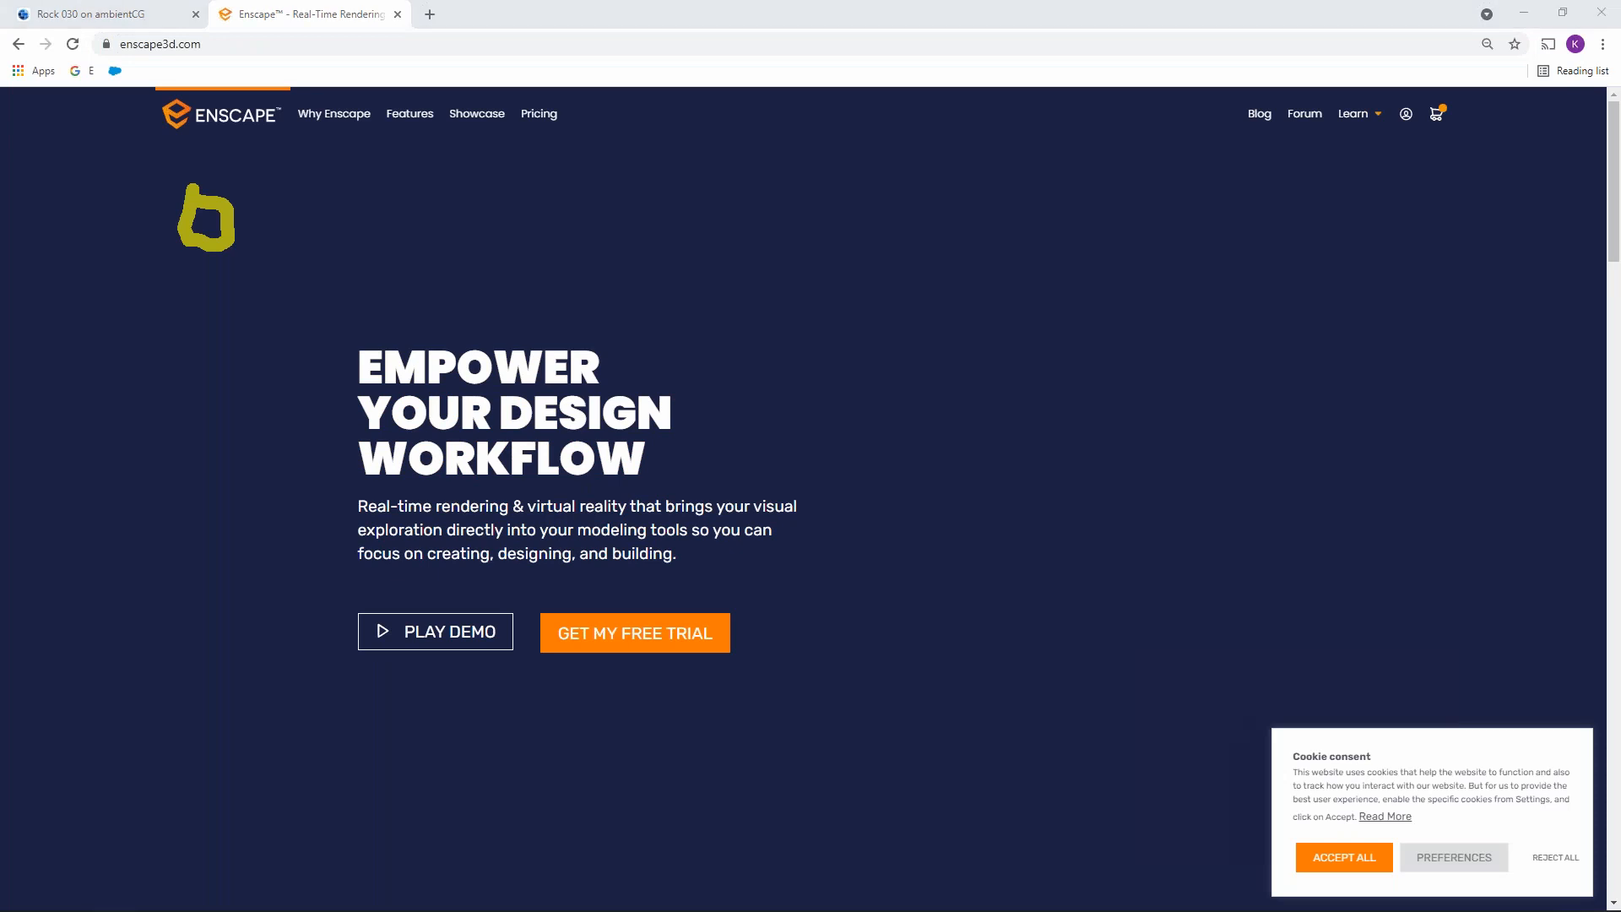
key(Escape)
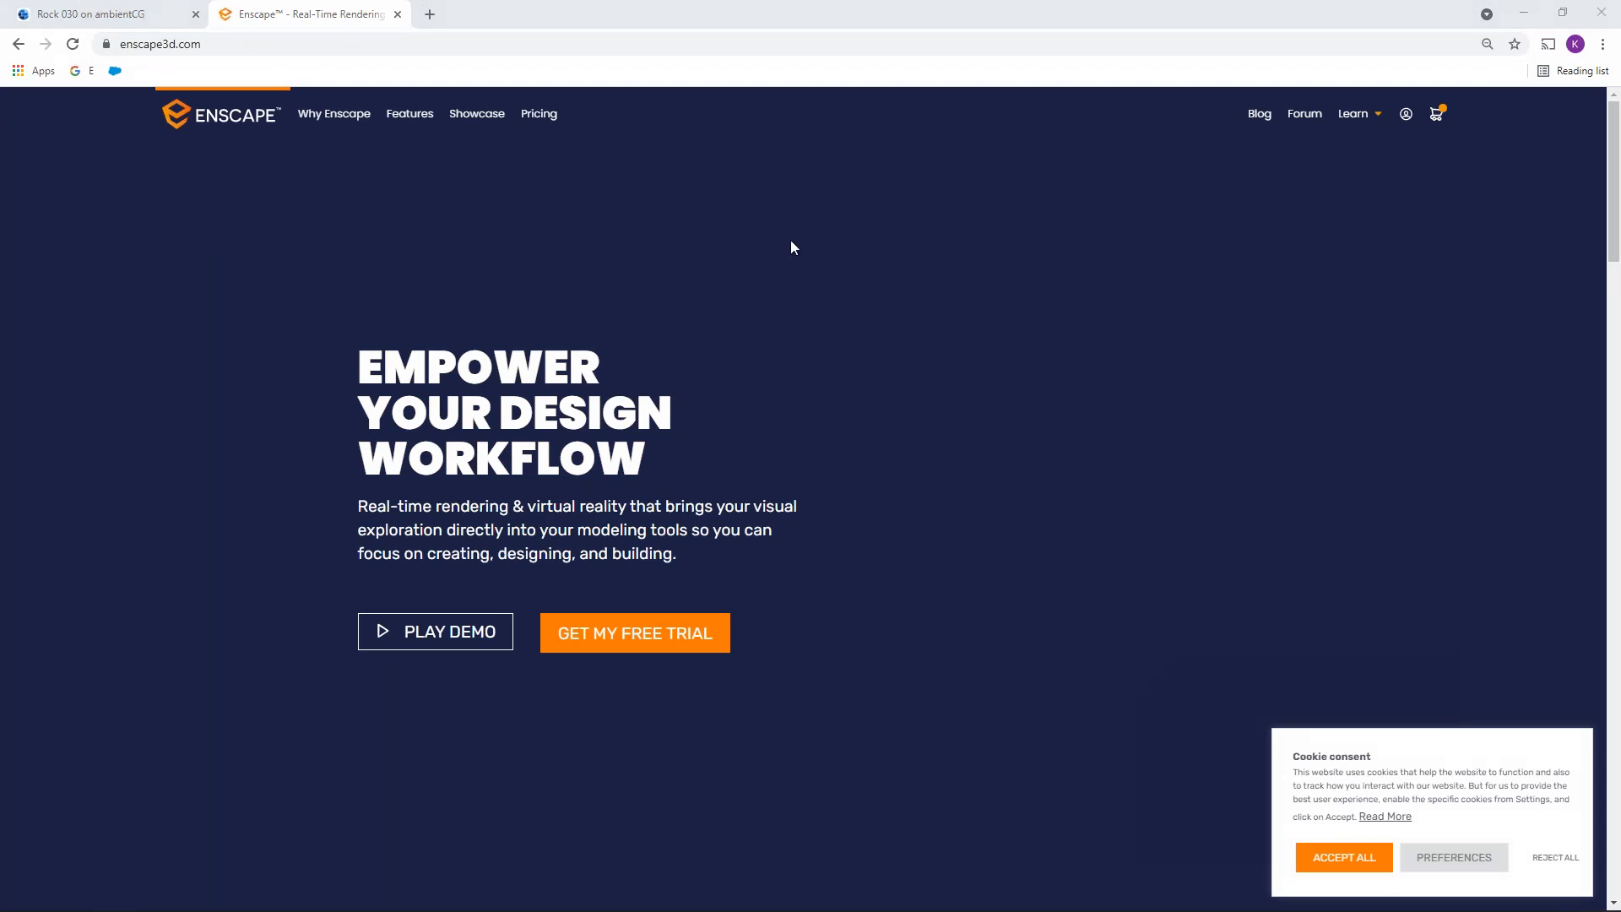
Open the Enscape community forum's Showcase board and look through its threads
click(1304, 116)
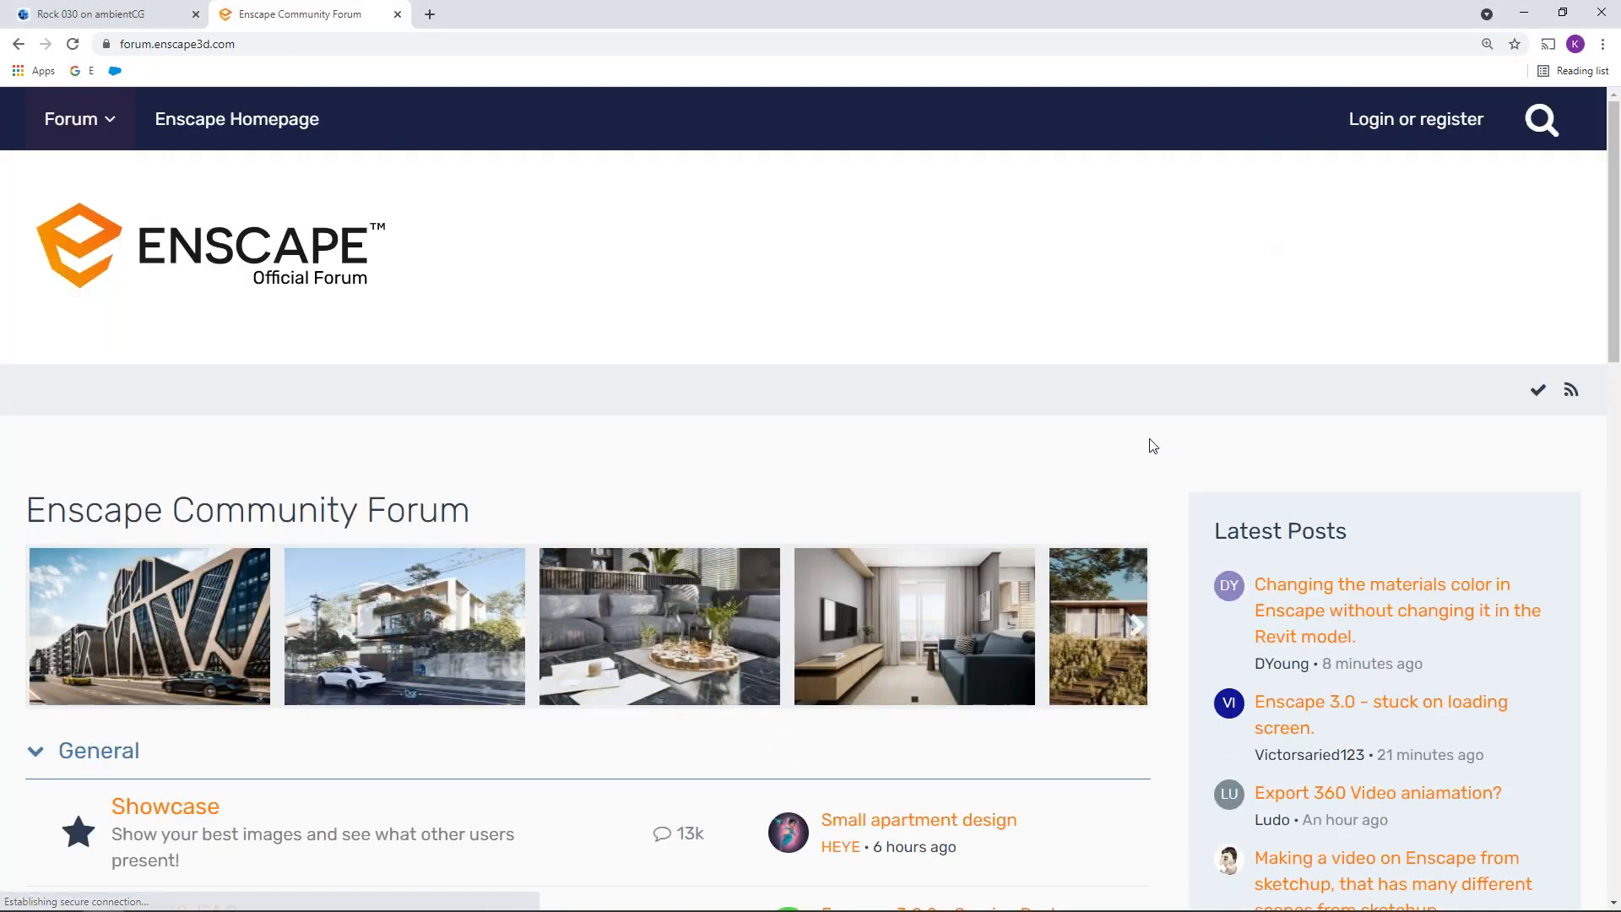
scroll(1136, 431, down, 4)
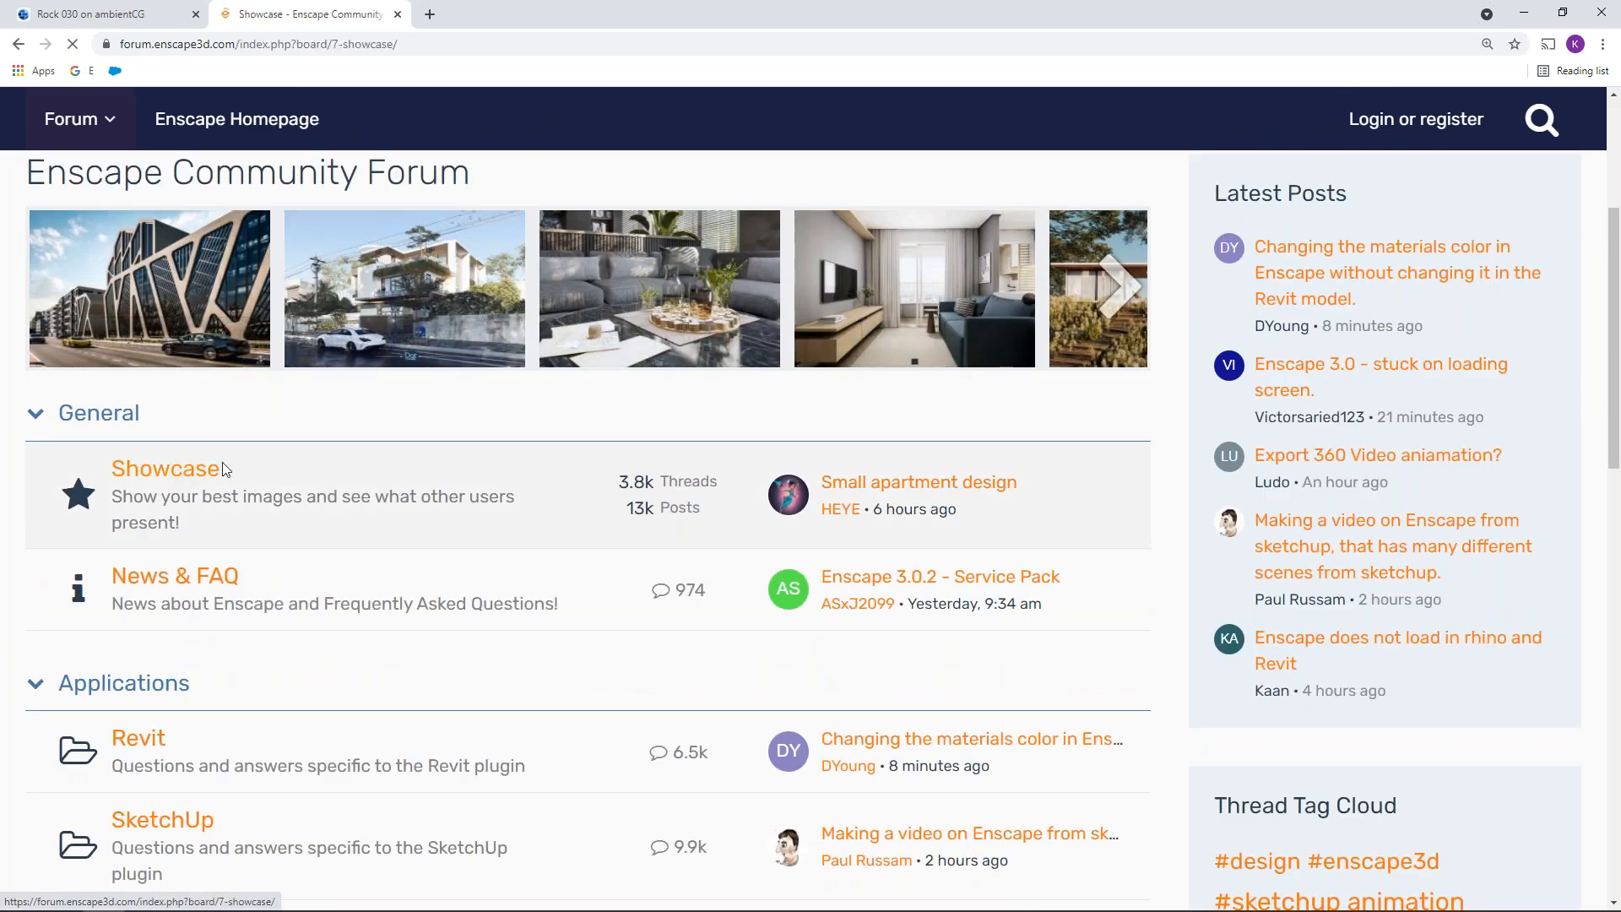
click(207, 467)
scroll(585, 459, down, 8)
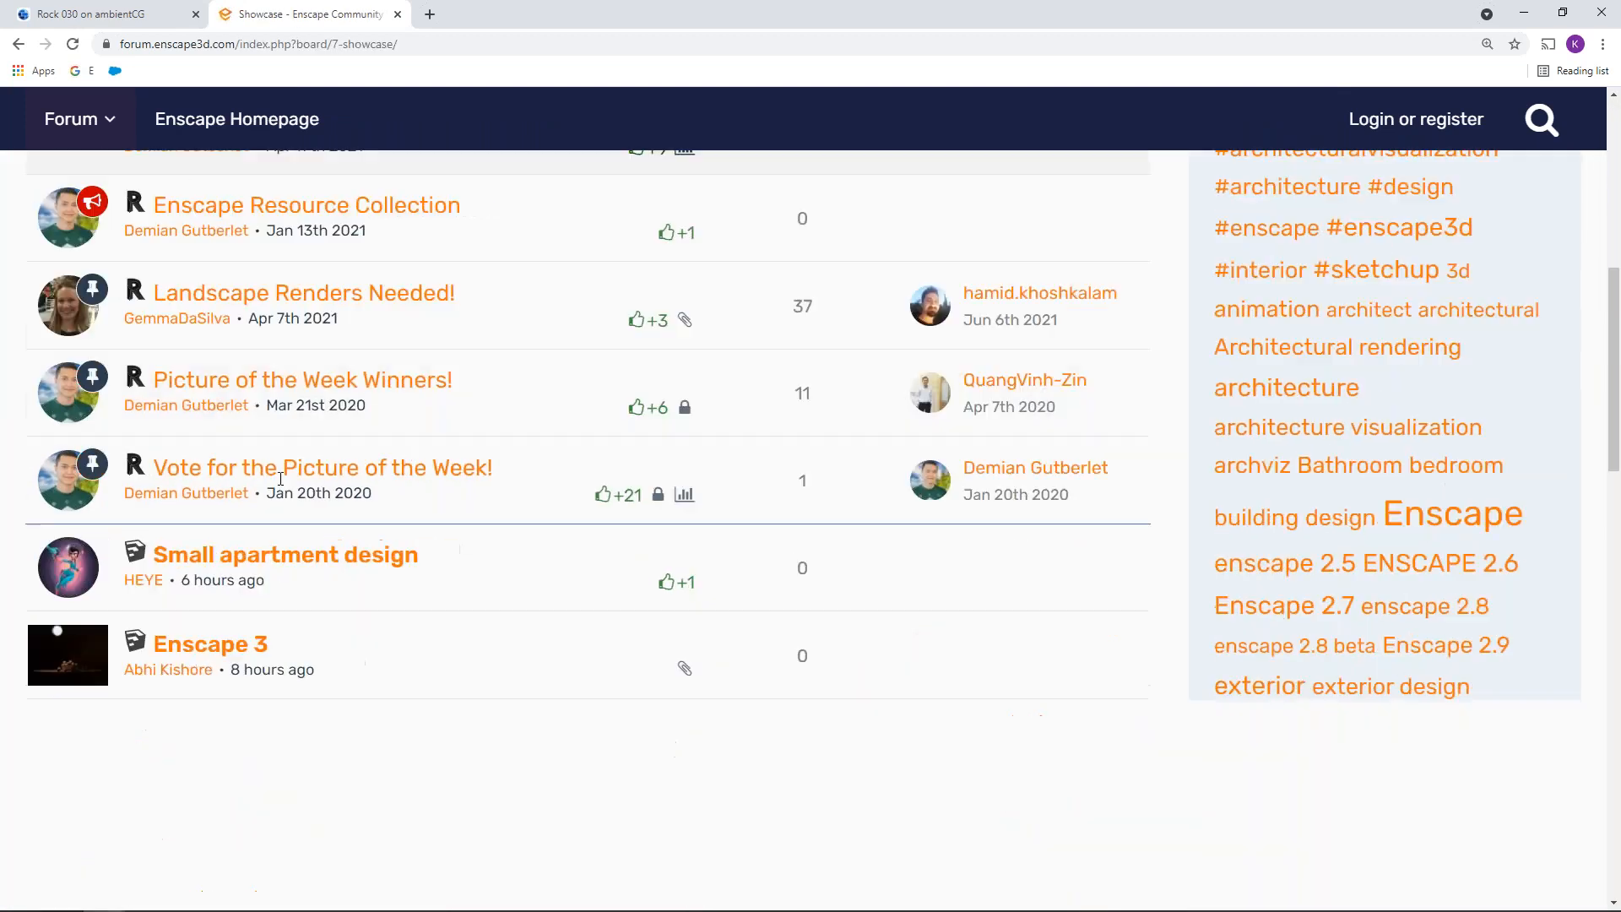
Open the Showcase thread "Small apartment design", look through its post, and return to the thread list
click(286, 386)
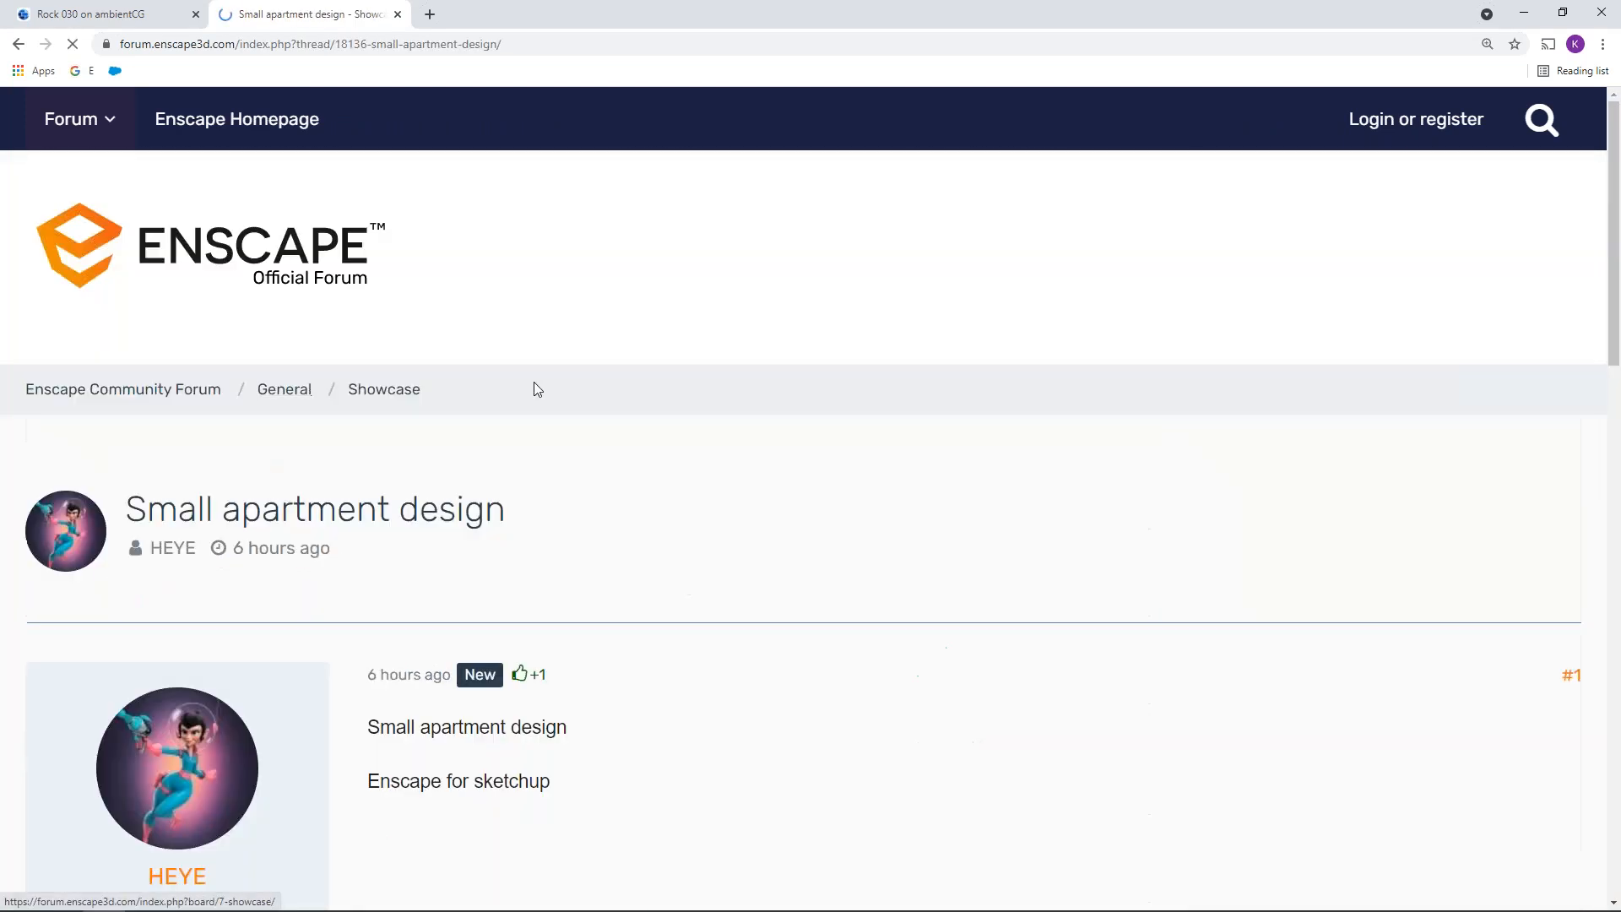
scroll(614, 430, down, 15)
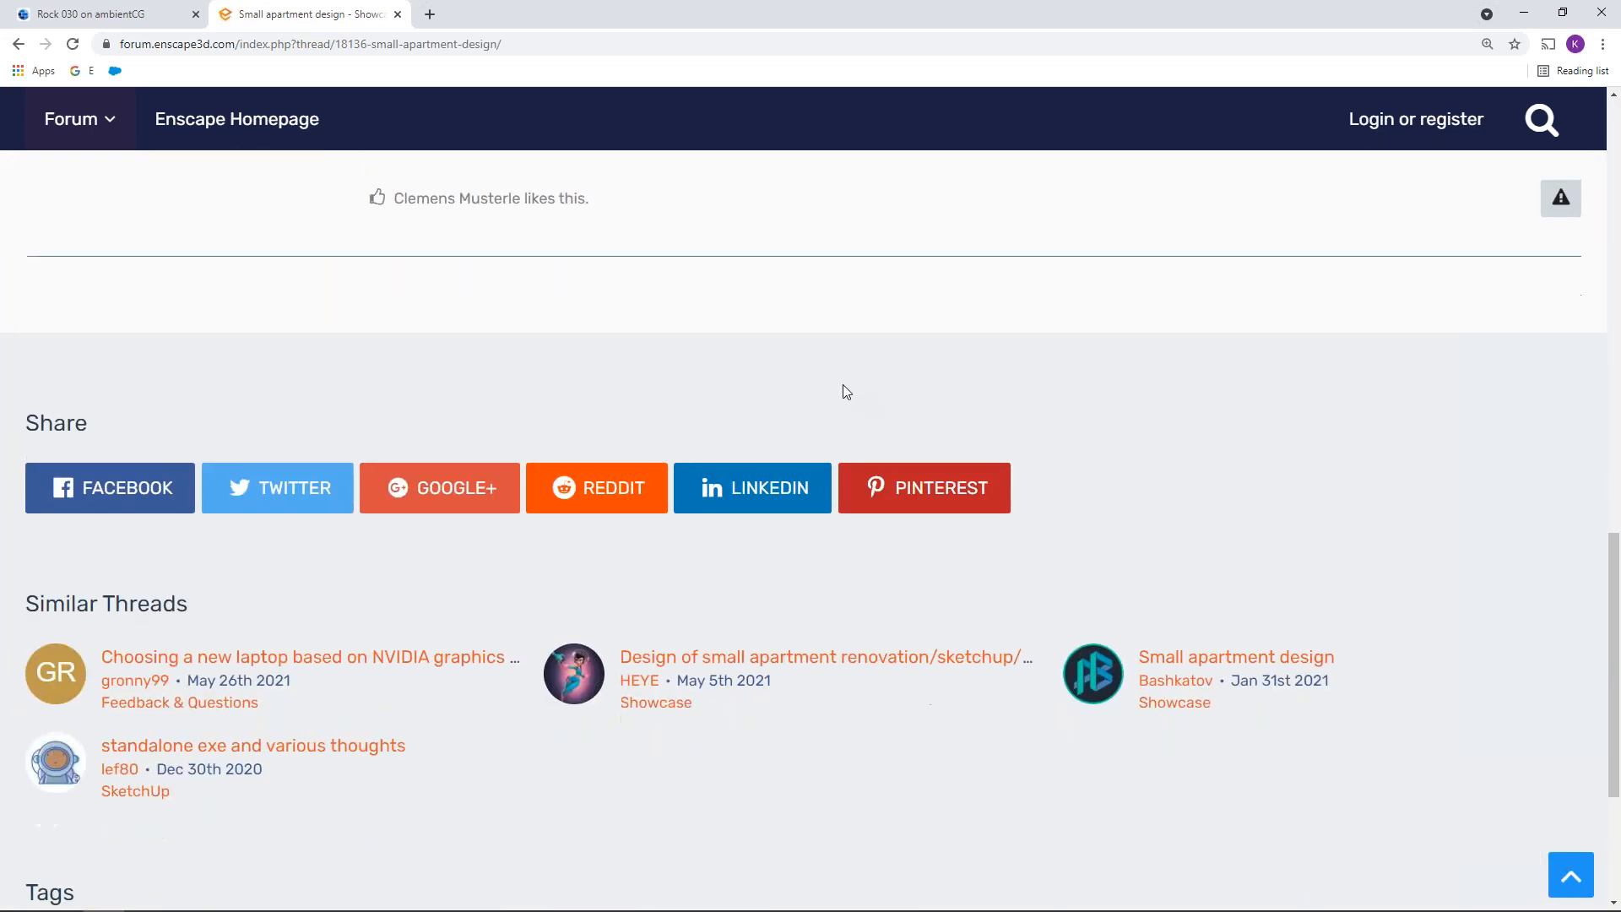
scroll(847, 391, up, 5)
click(19, 44)
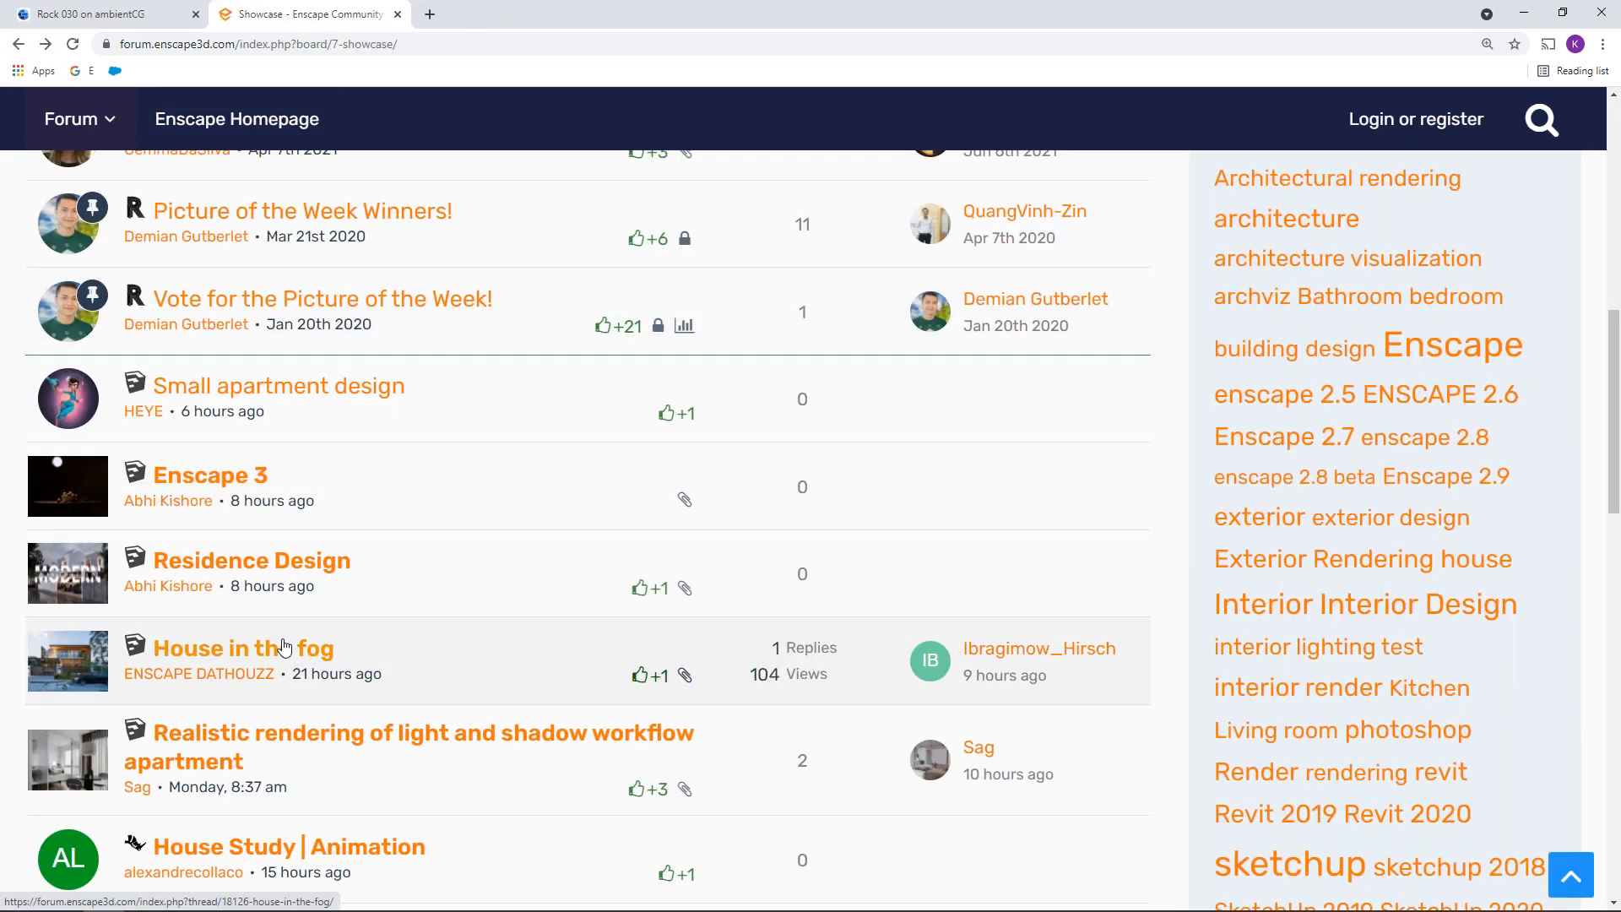
Open the Showcase thread "House in the fog" and look through its exterior renders
click(284, 646)
scroll(895, 430, down, 5)
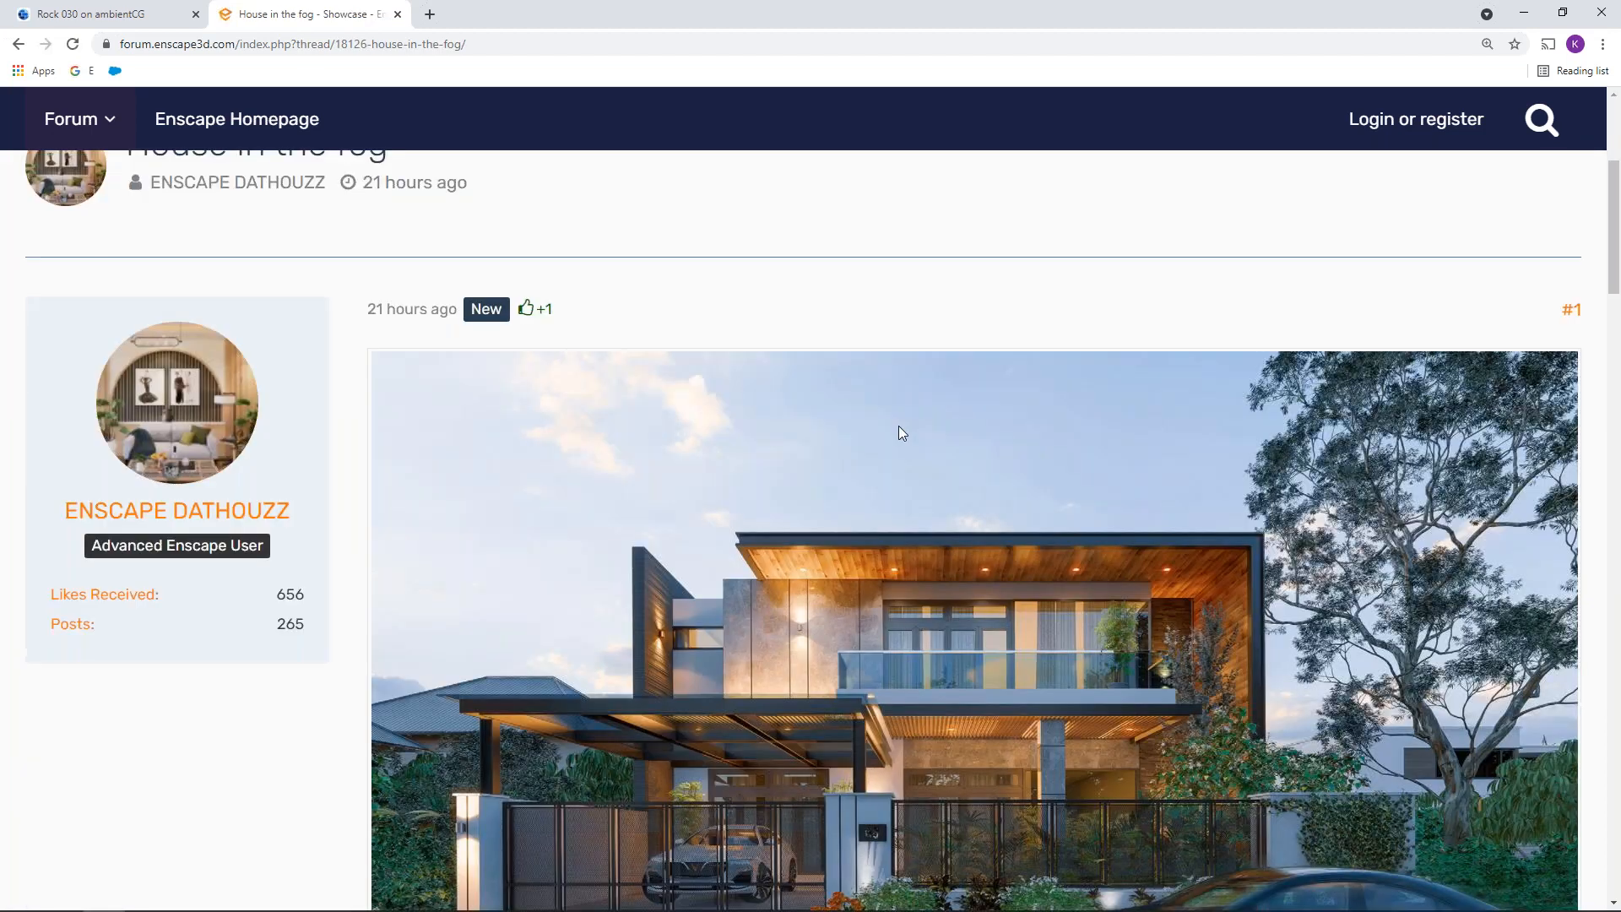
scroll(898, 425, down, 2)
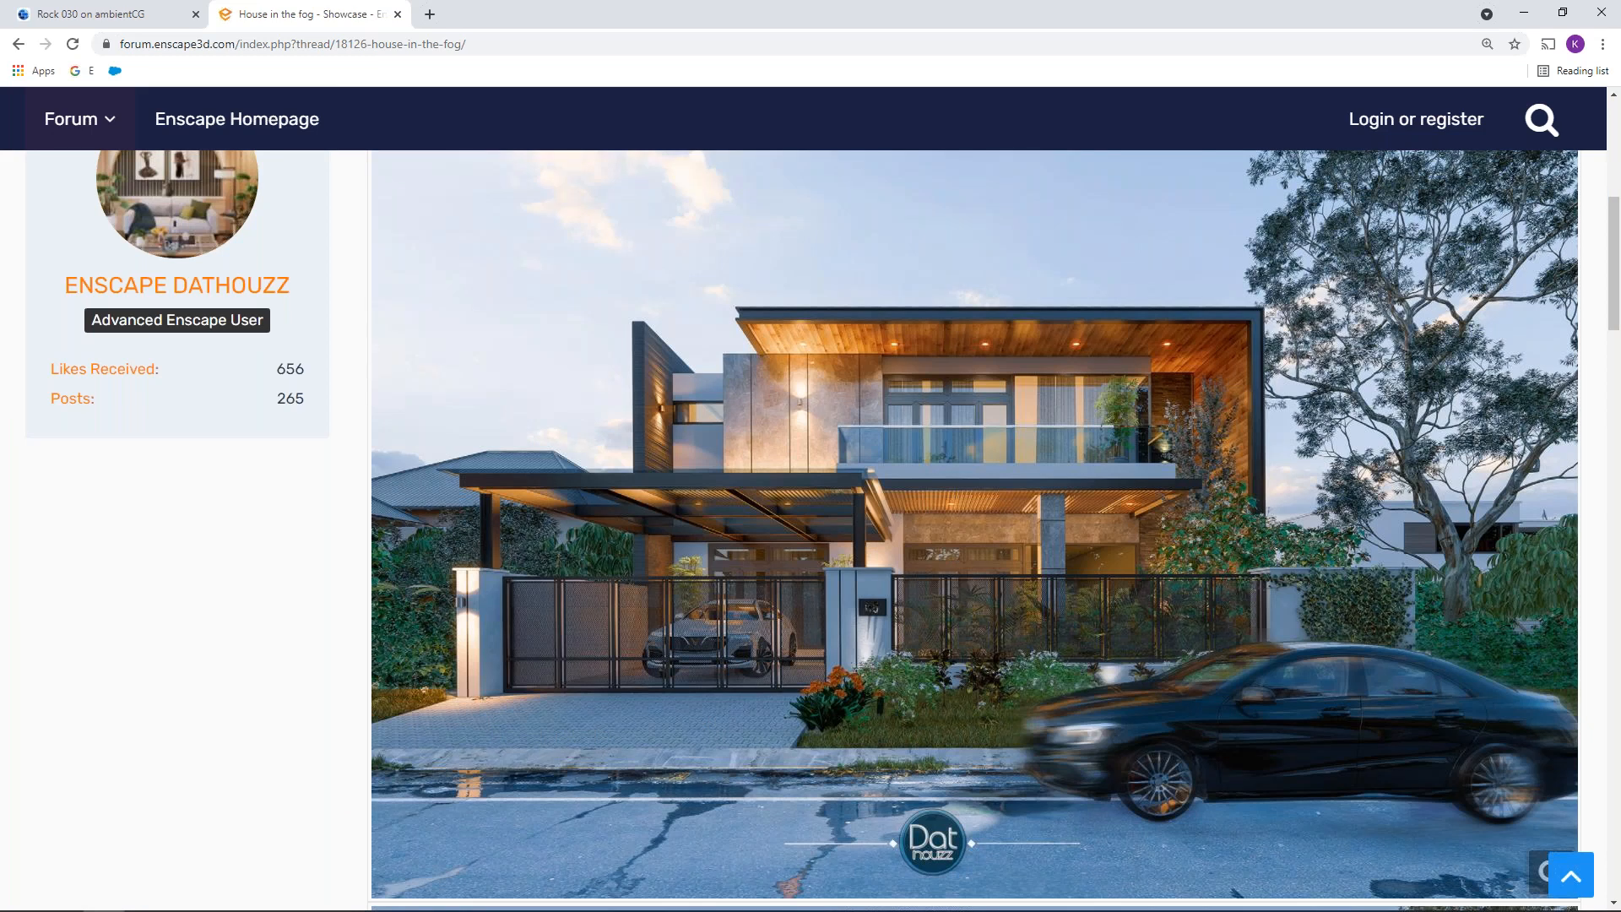
scroll(709, 452, down, 5)
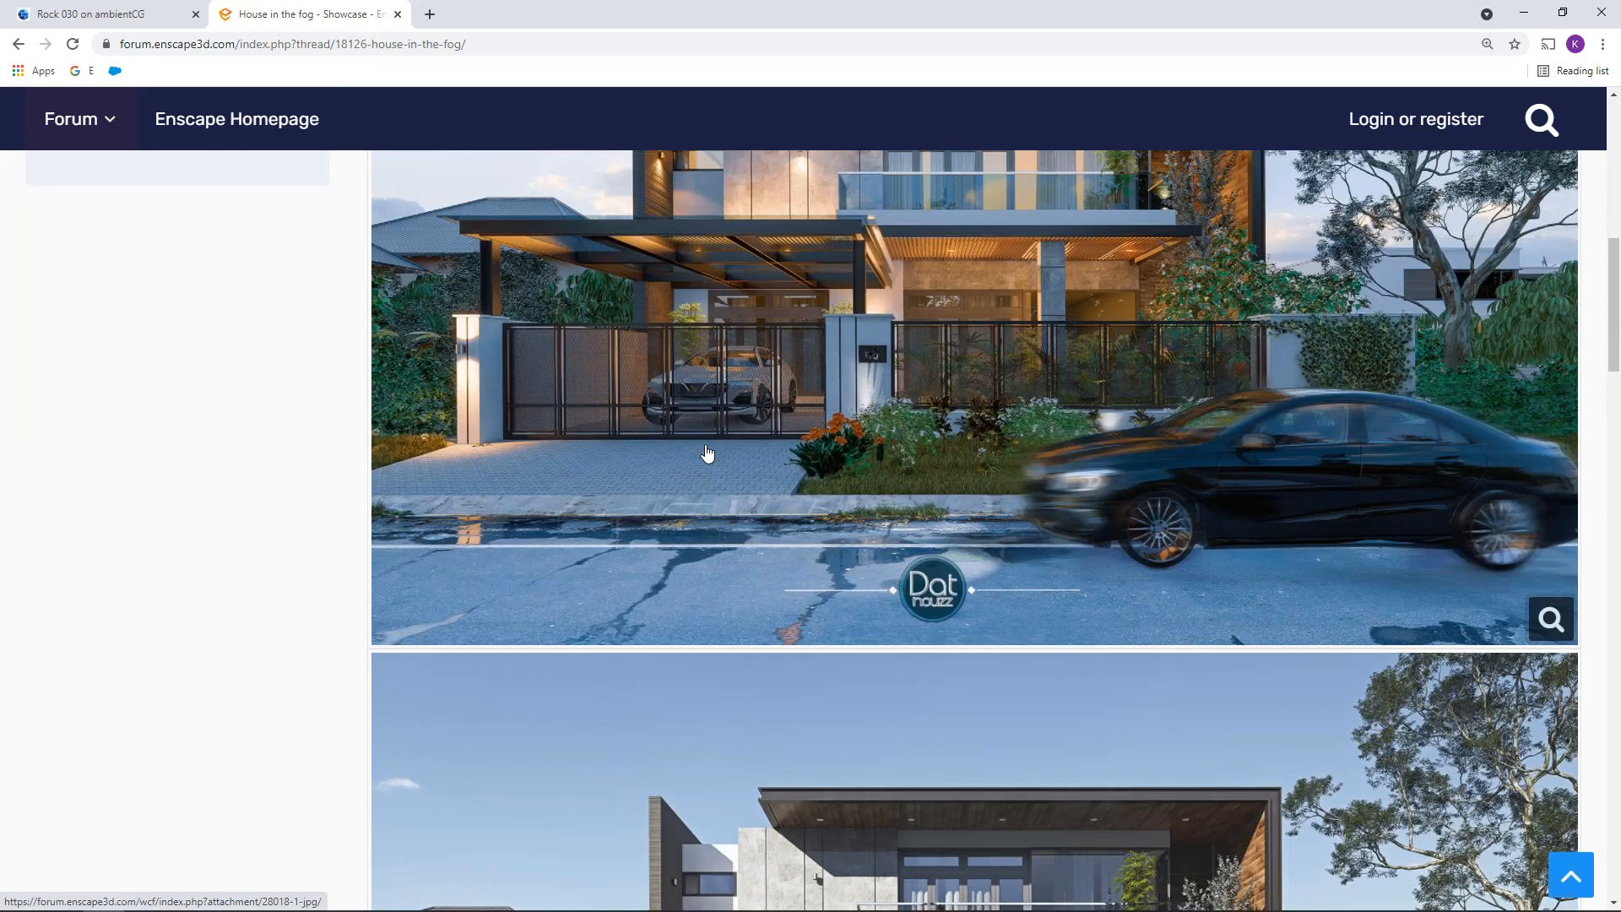
scroll(762, 526, down, 7)
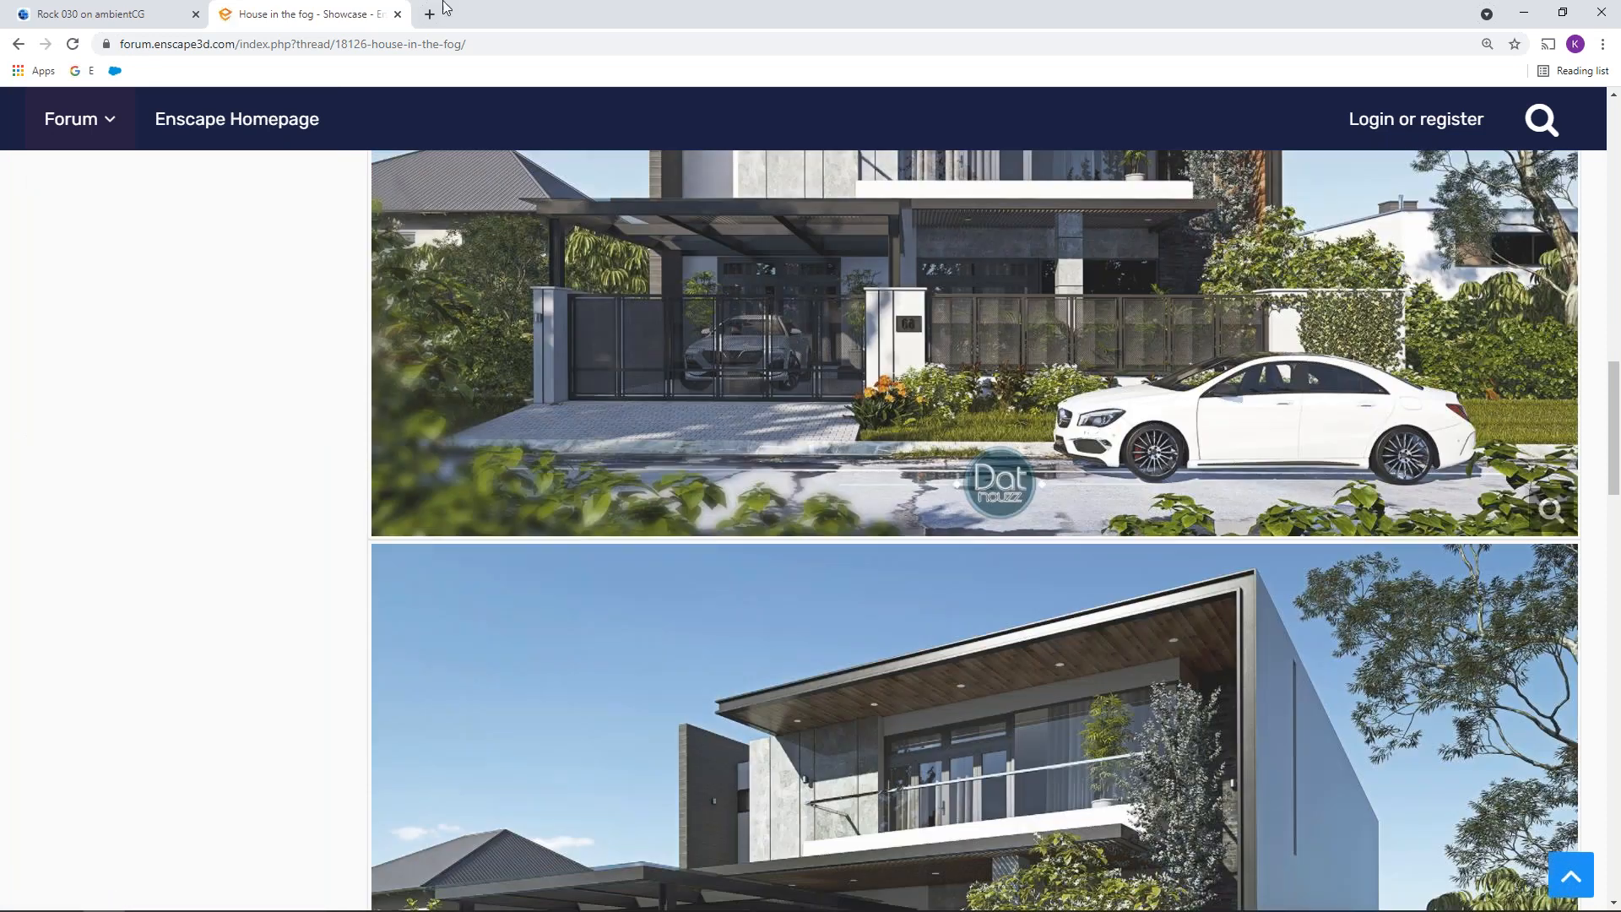
Find the Paving Stones 092 material on ambientCG, download its 2K-JPG version, and open the downloaded zip
click(137, 15)
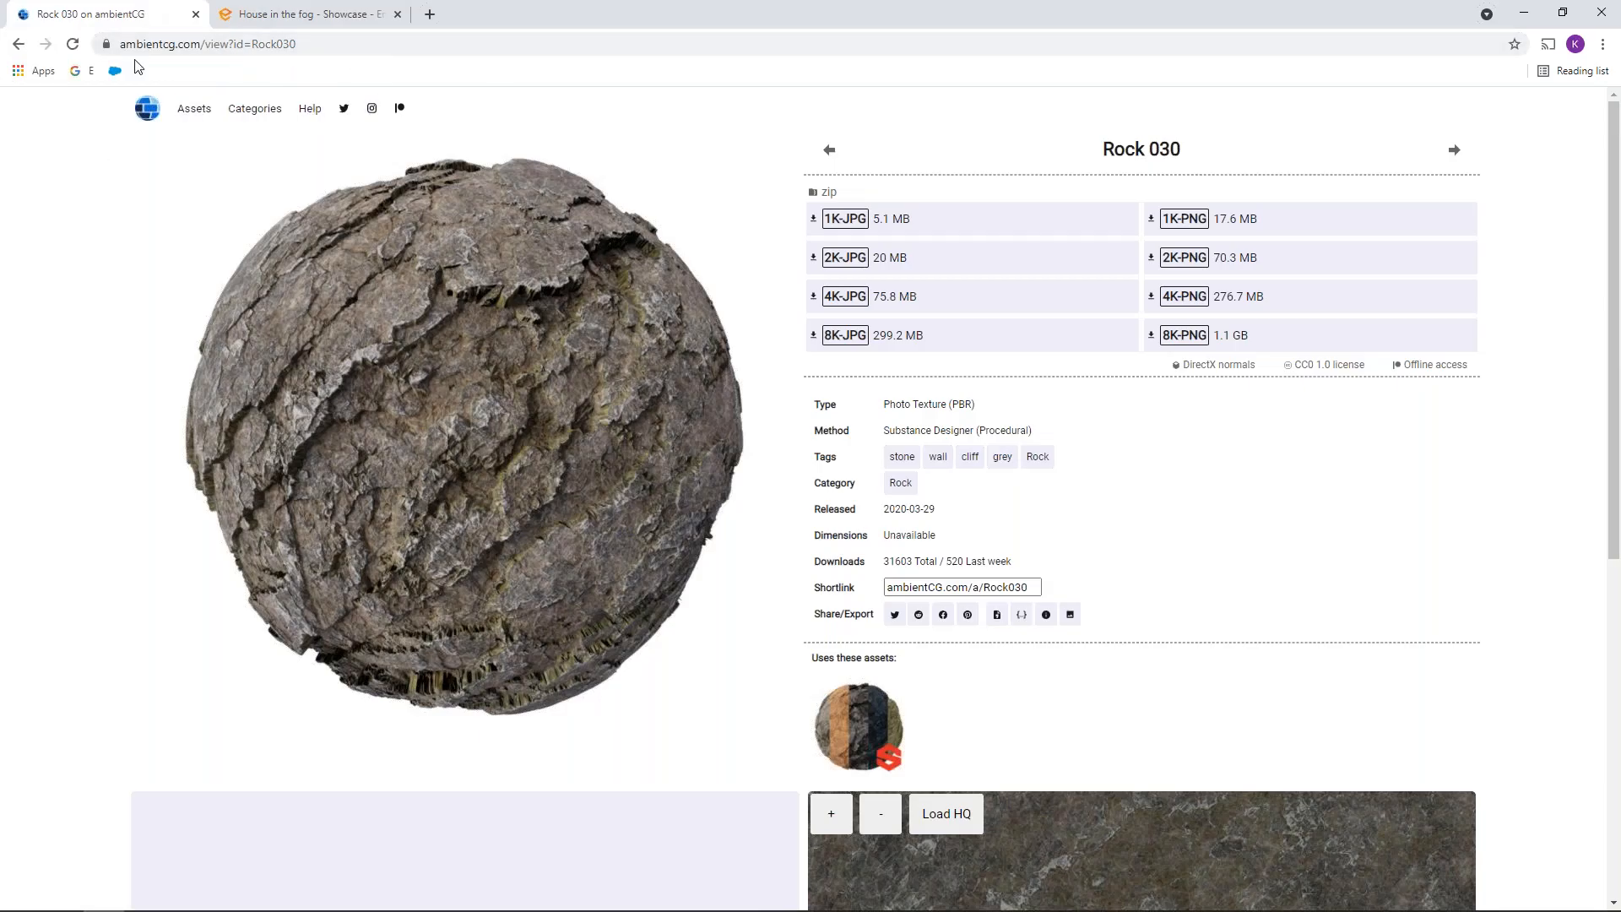
click(19, 44)
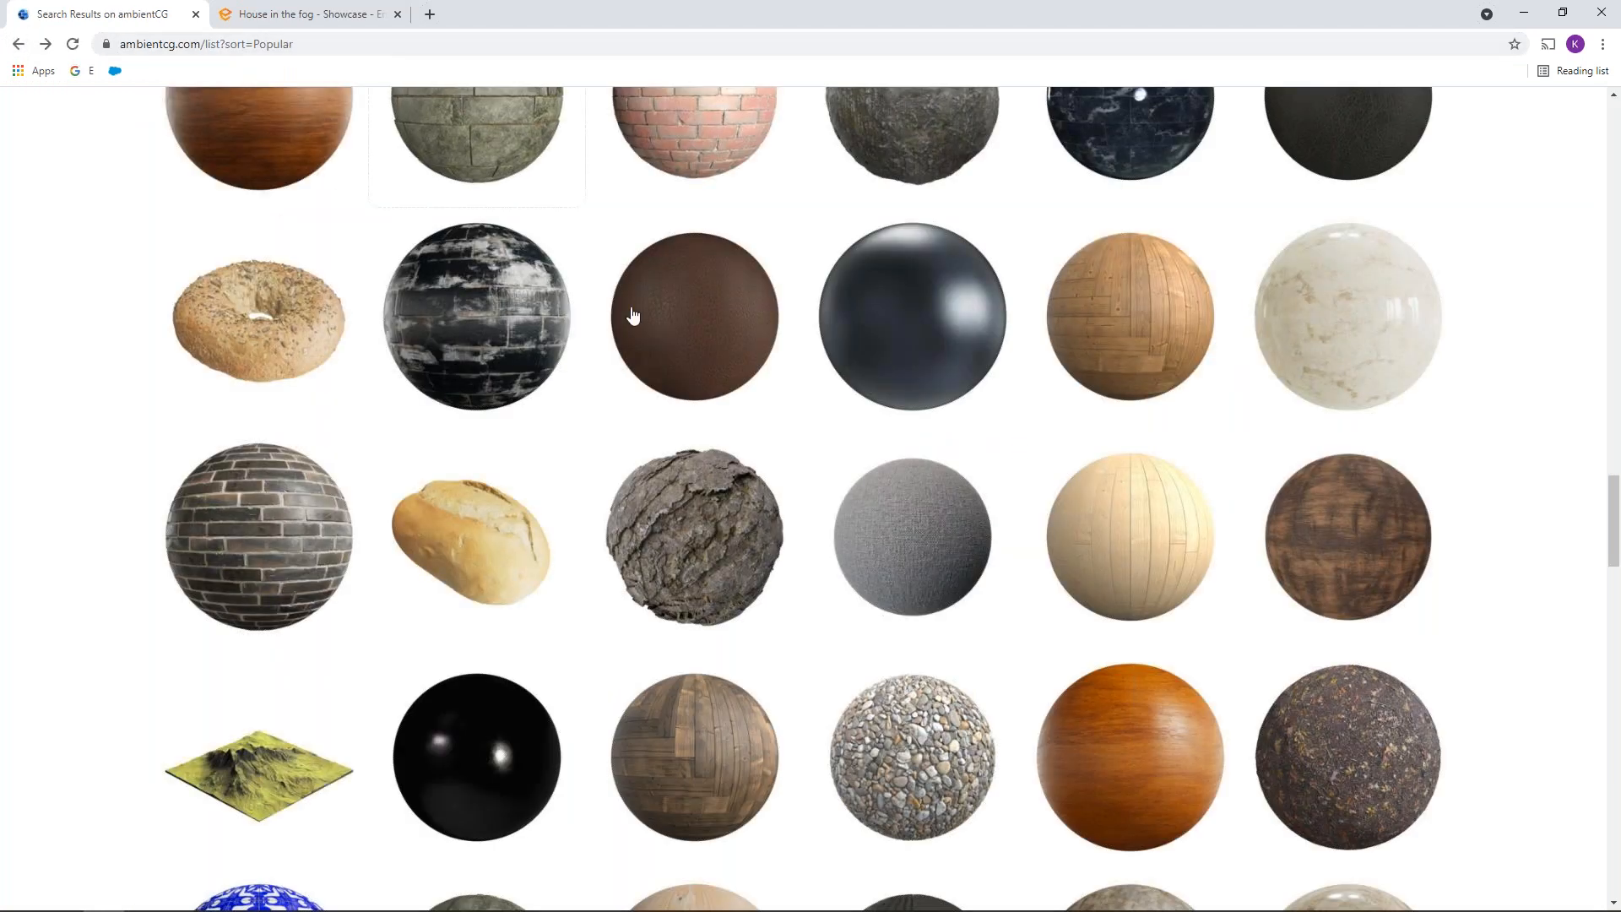
scroll(690, 467, up, 4)
click(690, 466)
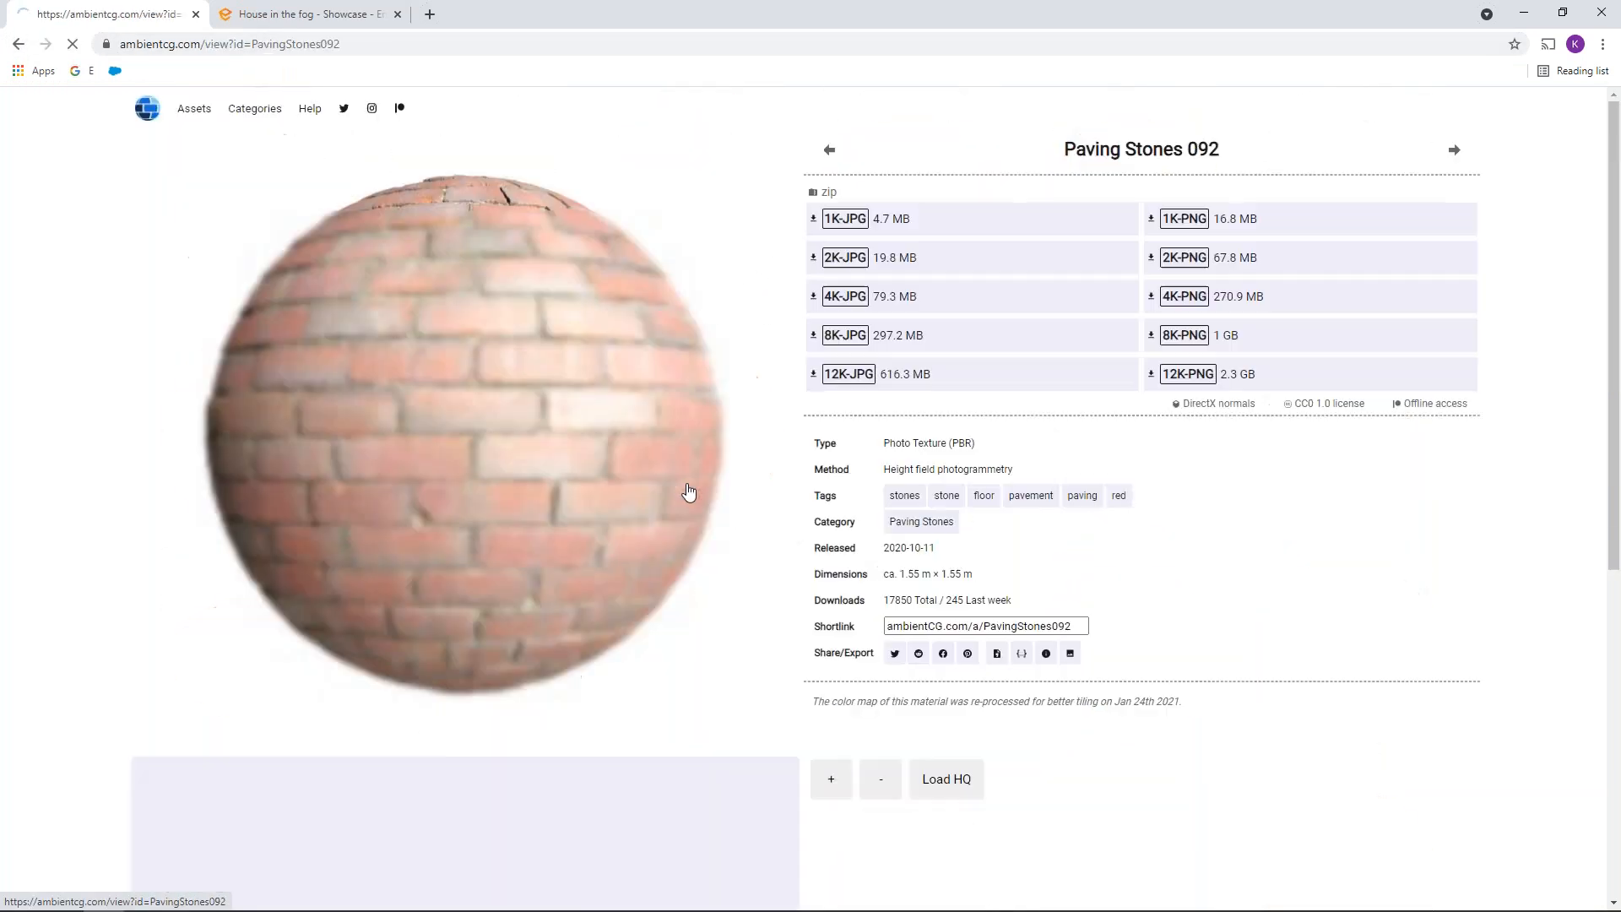
click(840, 267)
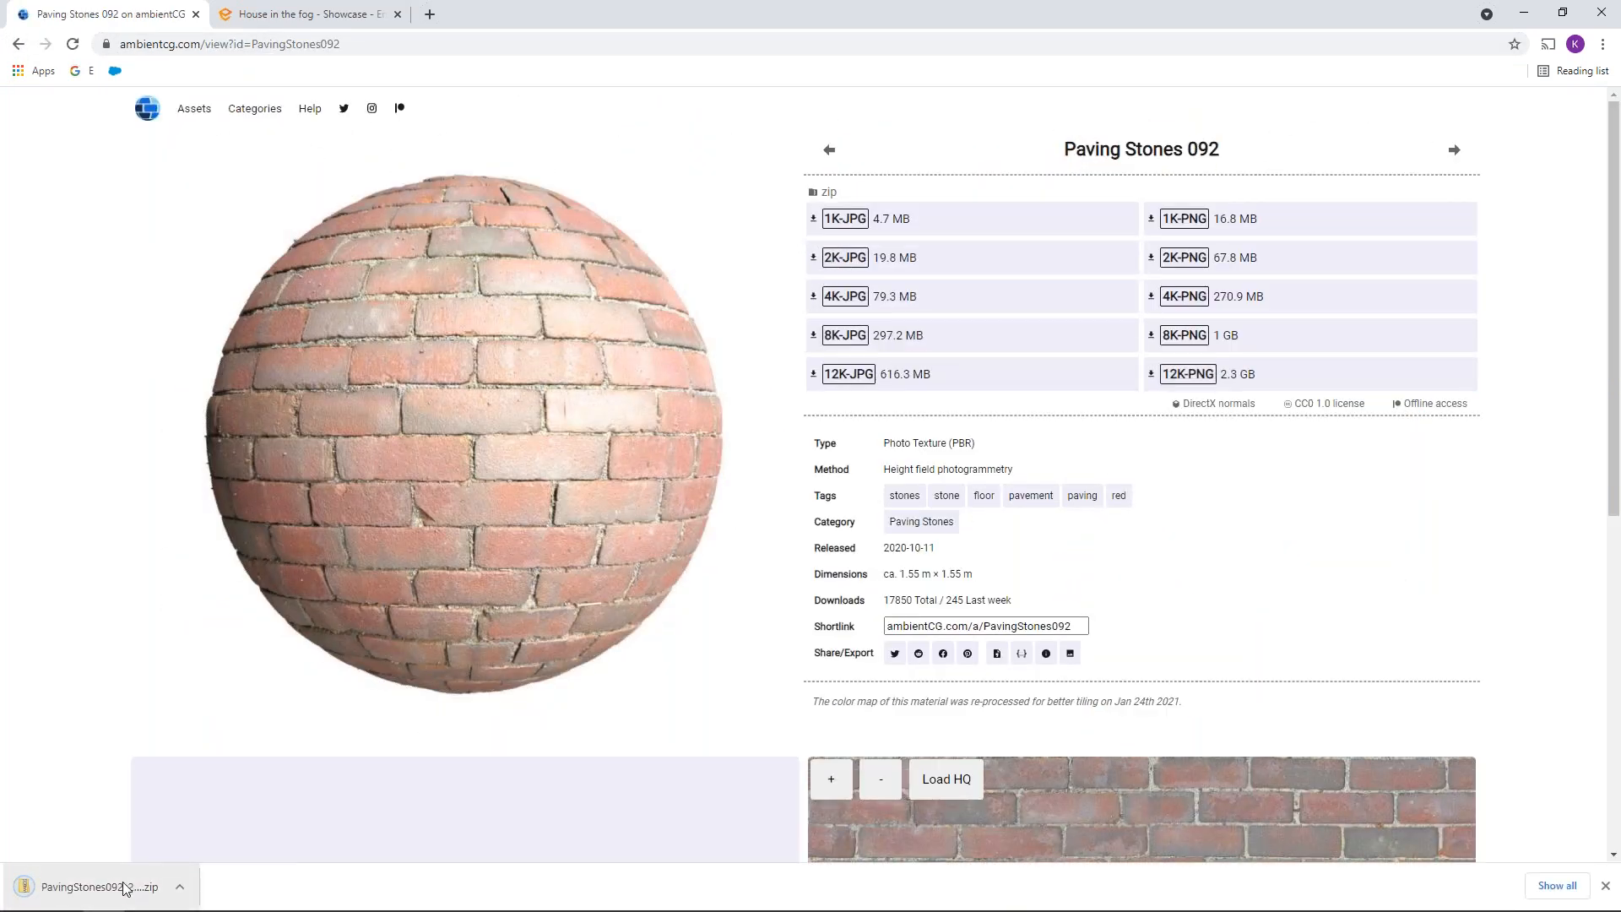
click(127, 890)
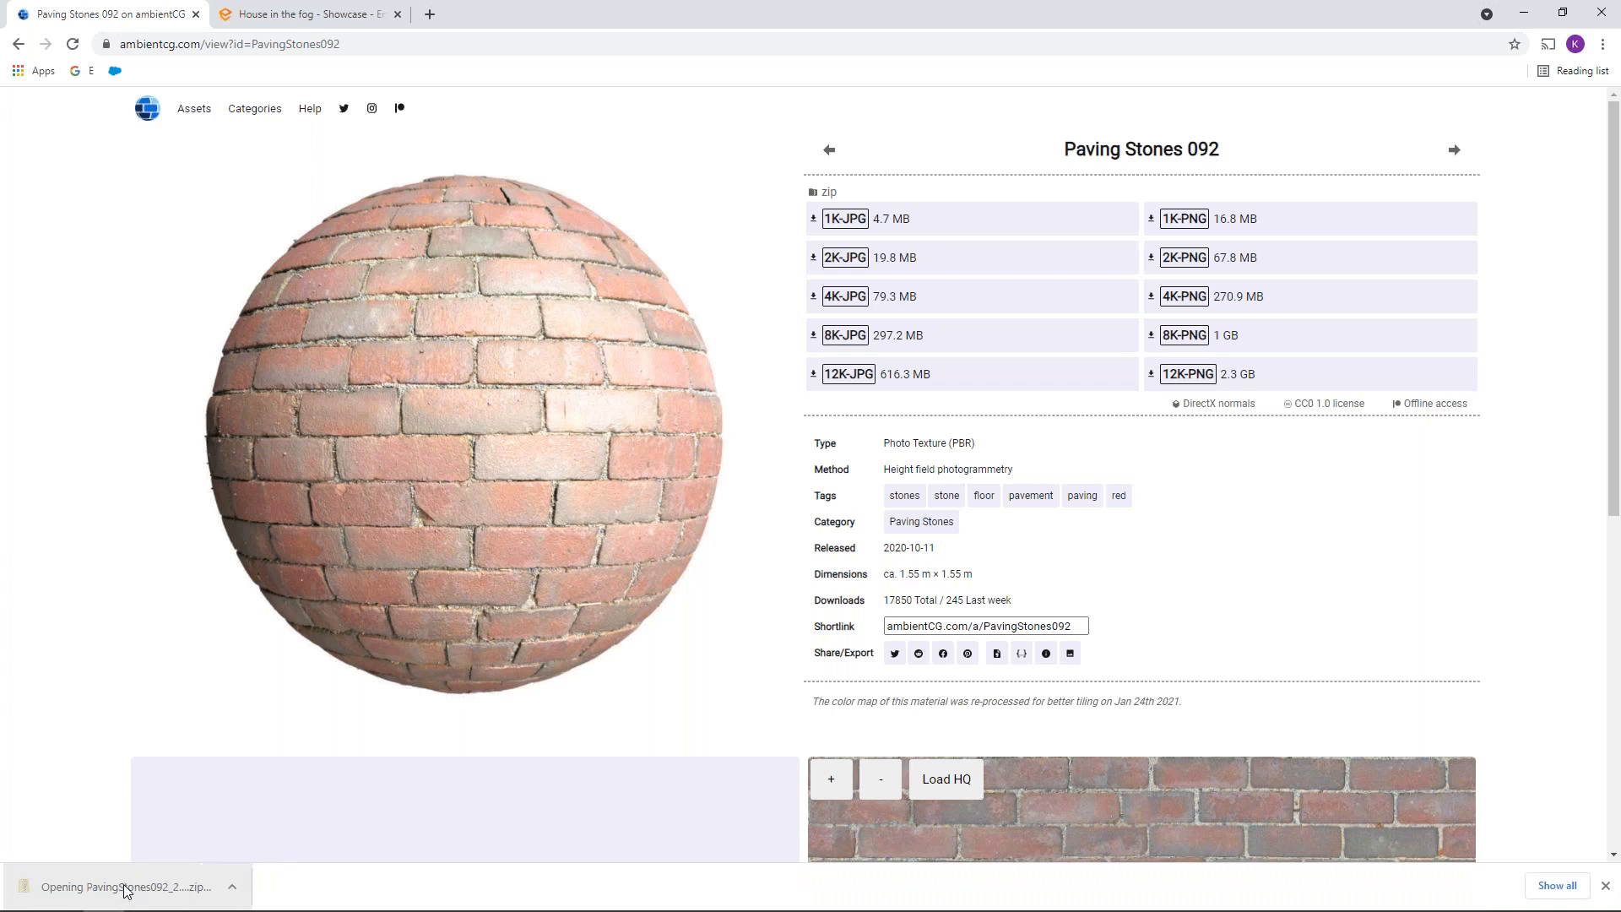
Minimize the browser, select the five PavingStones092_2K texture maps in the archive, and close the archive window
click(1523, 13)
click(1524, 13)
drag(614, 715, 1200, 685)
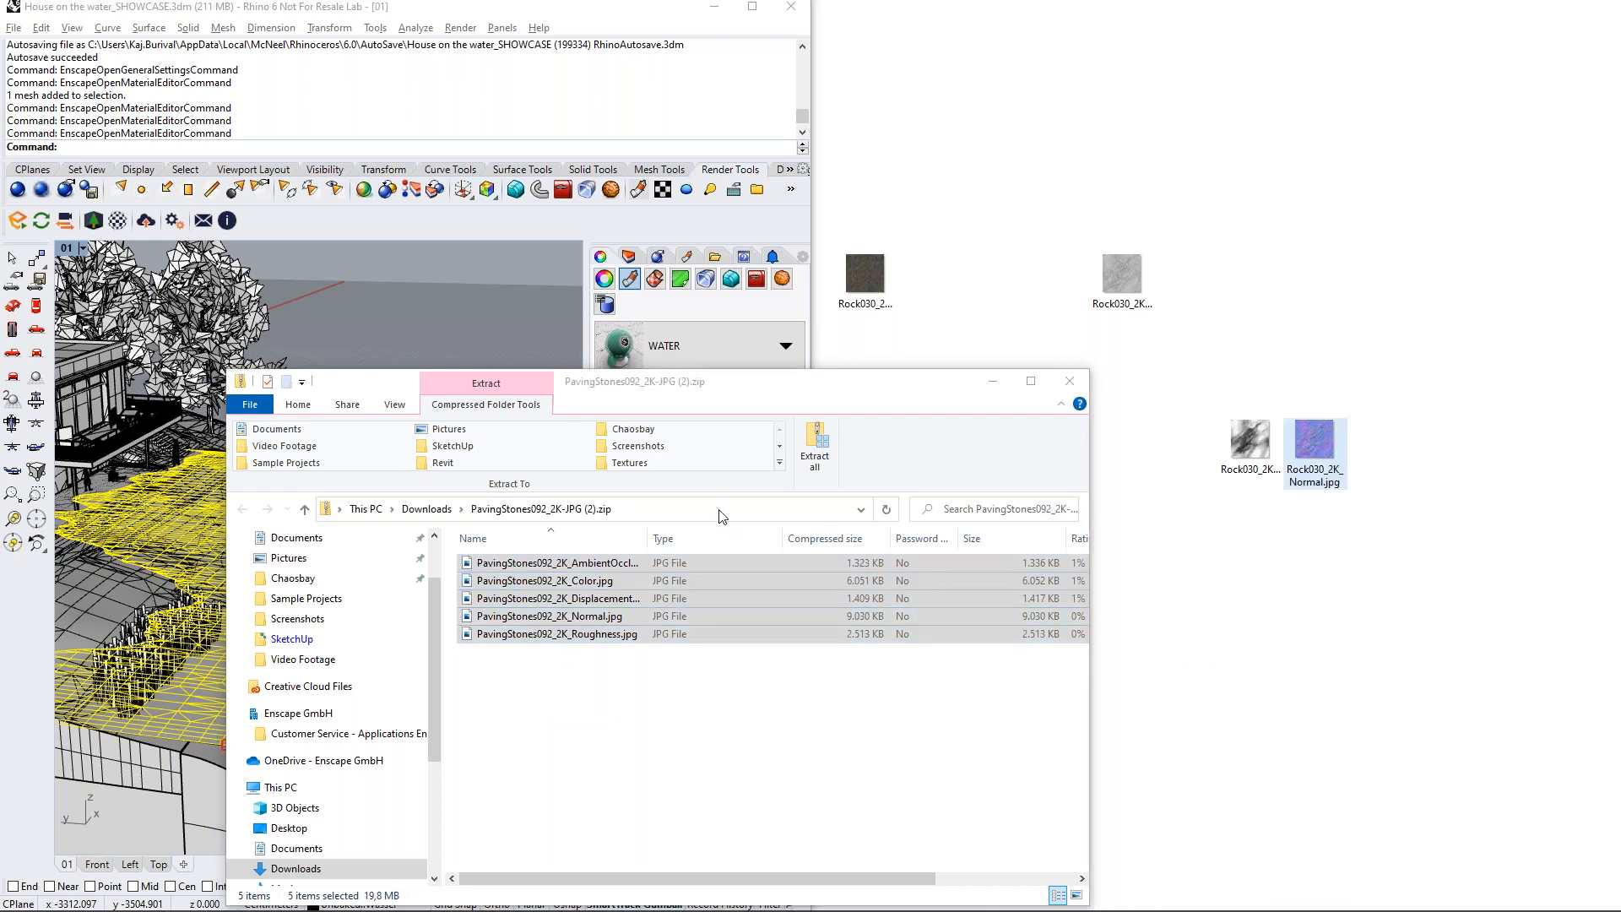
click(1068, 381)
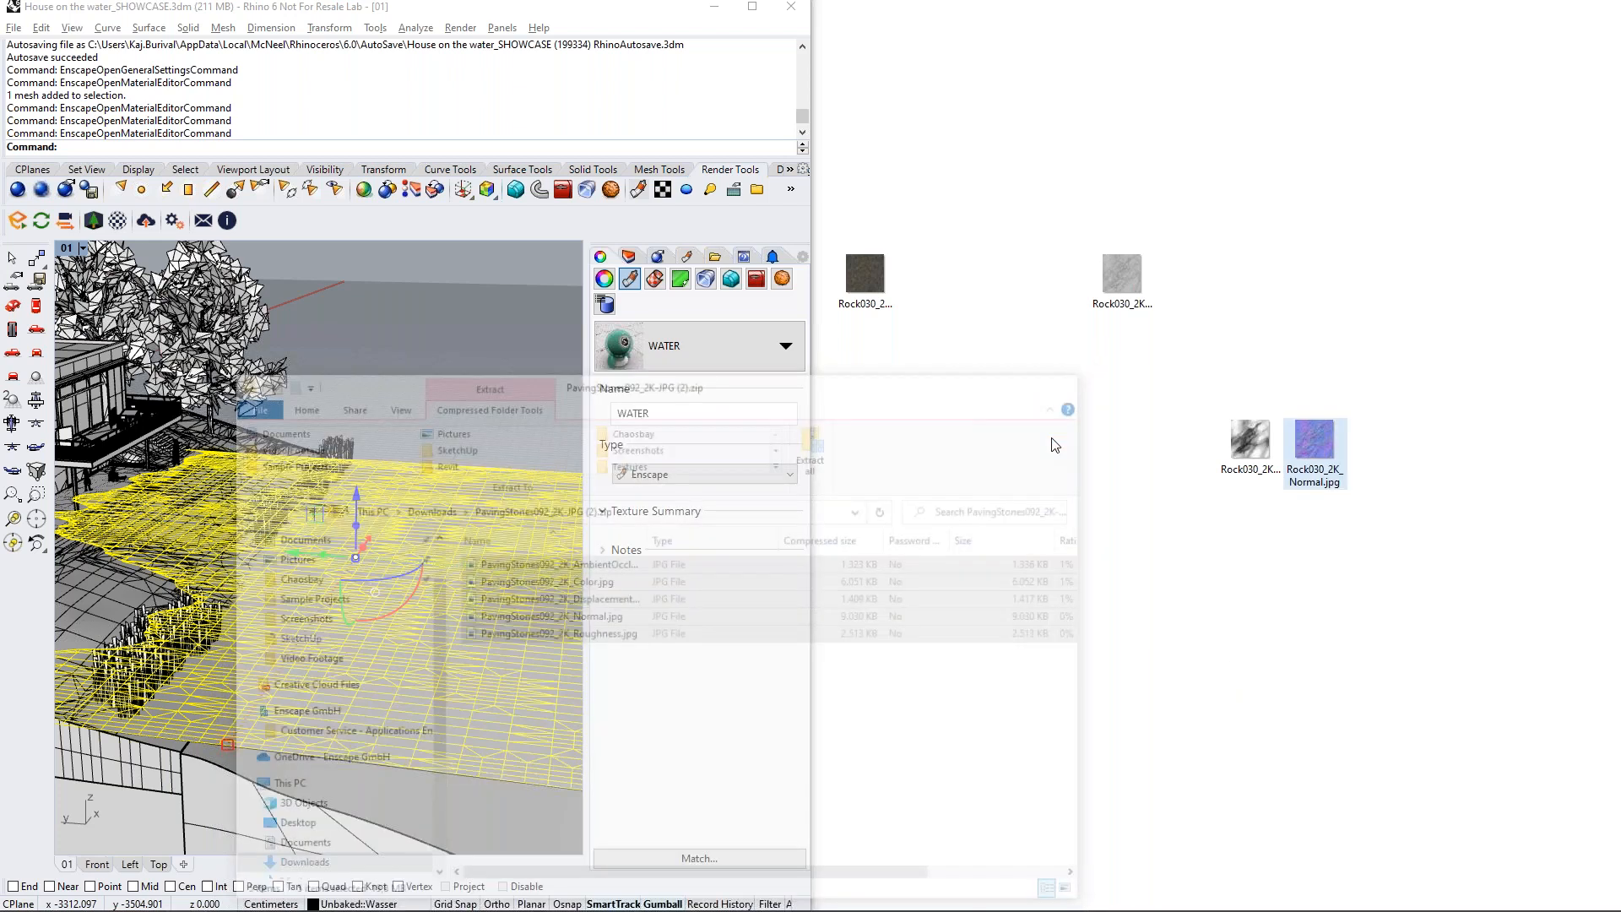
Bring the Rhino and Enscape windows back to the front, leaving the Enscape material editor closed
mouse_move(149, 901)
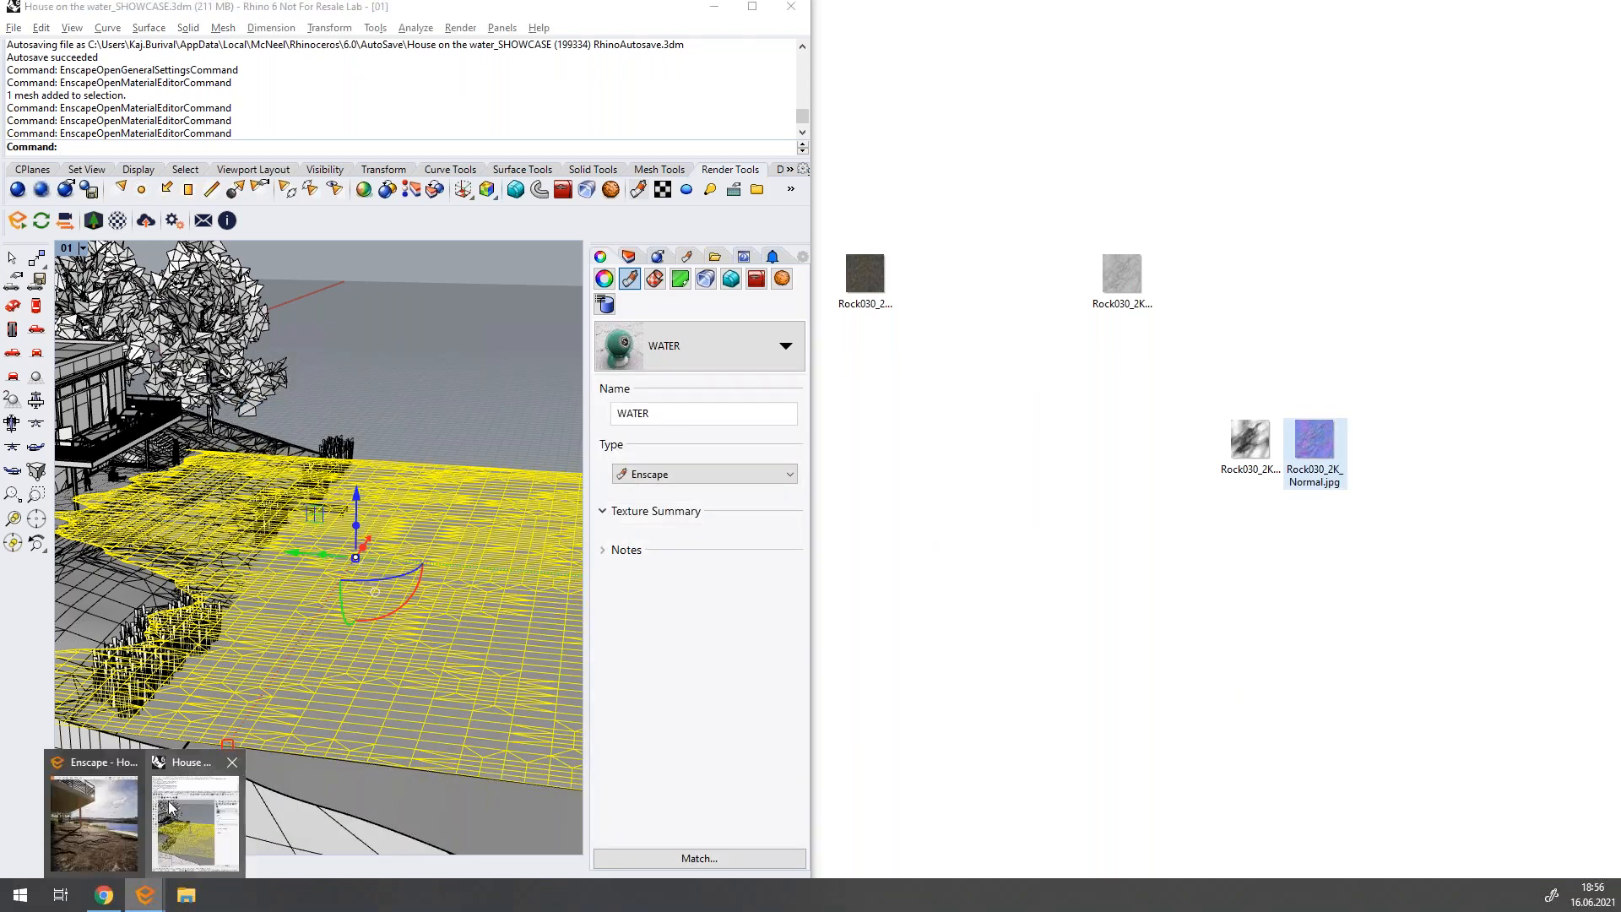
click(179, 817)
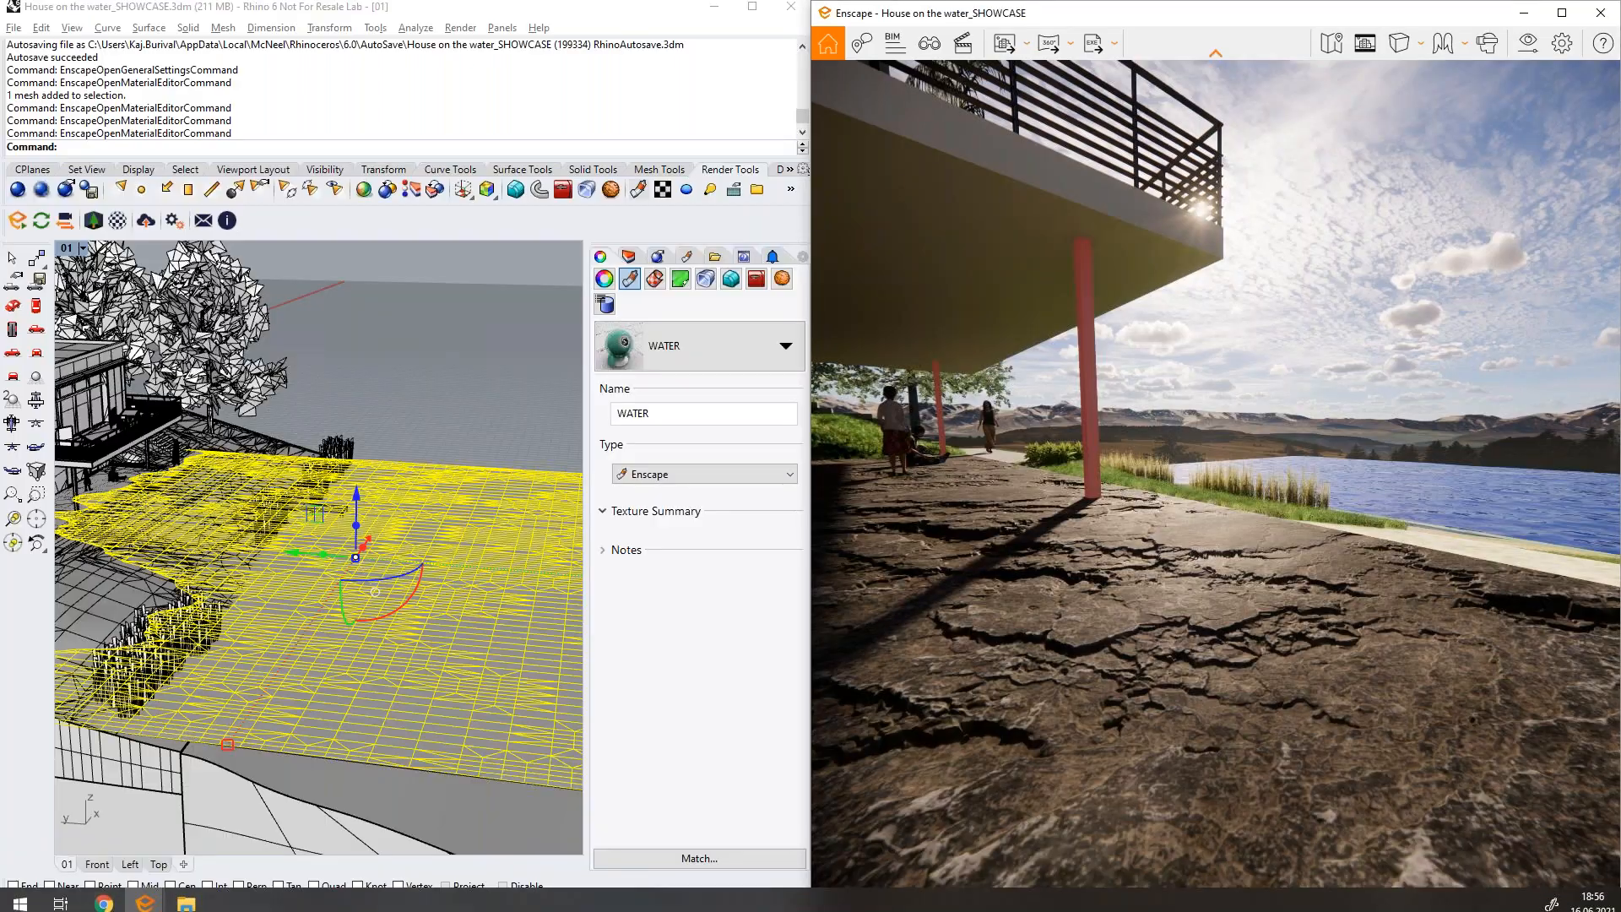
click(118, 220)
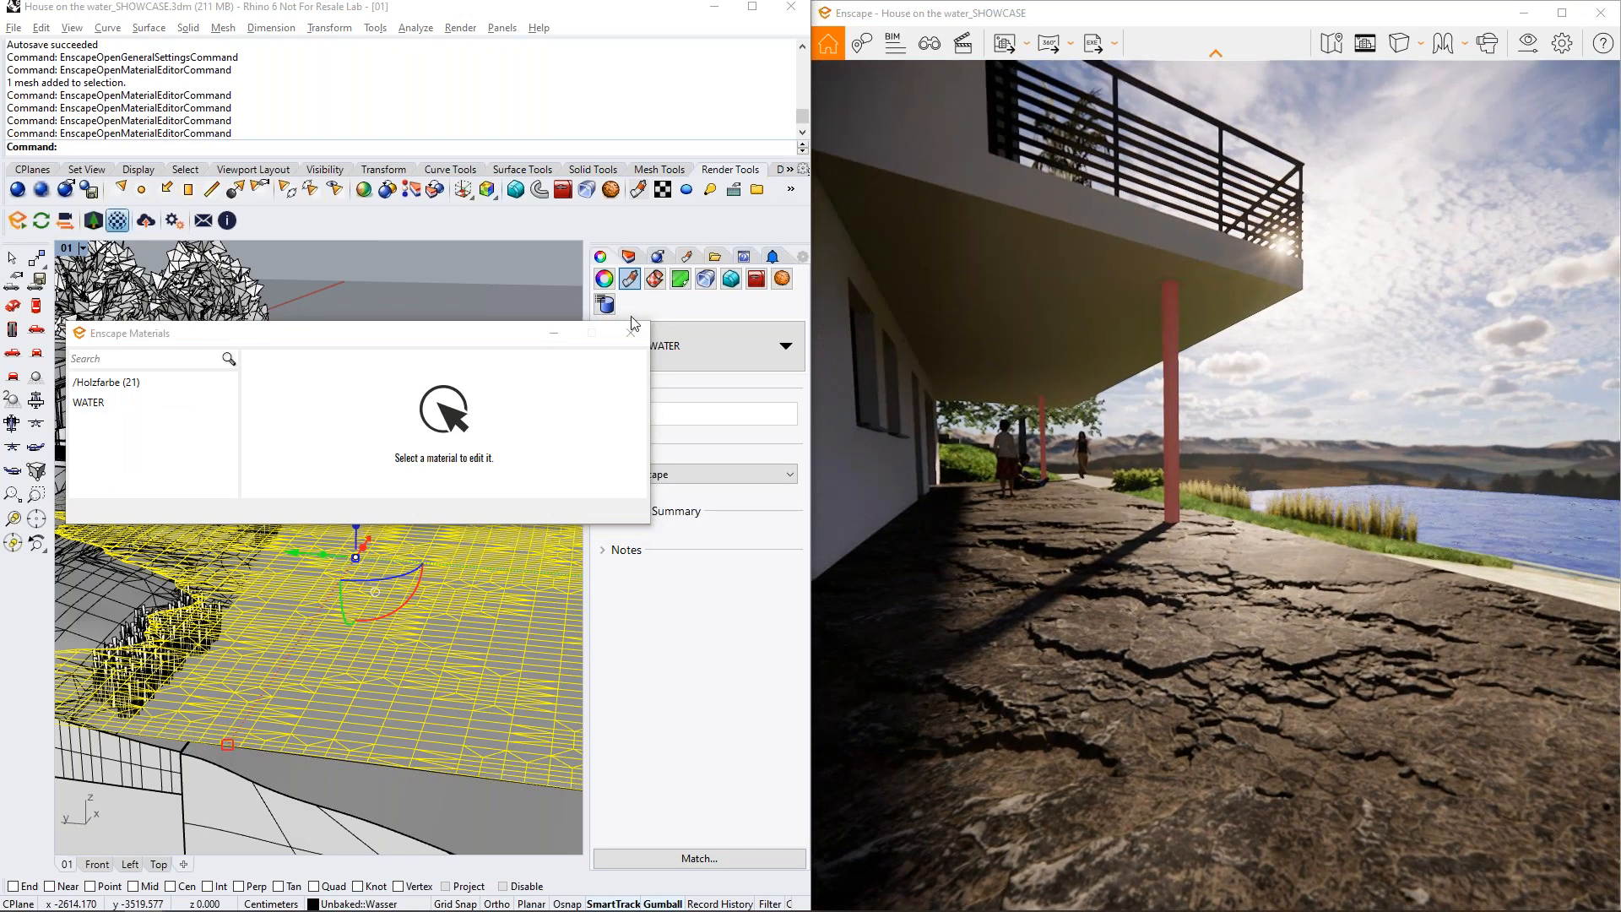
click(632, 331)
Select the grouped house walls in the viewport and set their material type to Enscape
middle_click(314, 403)
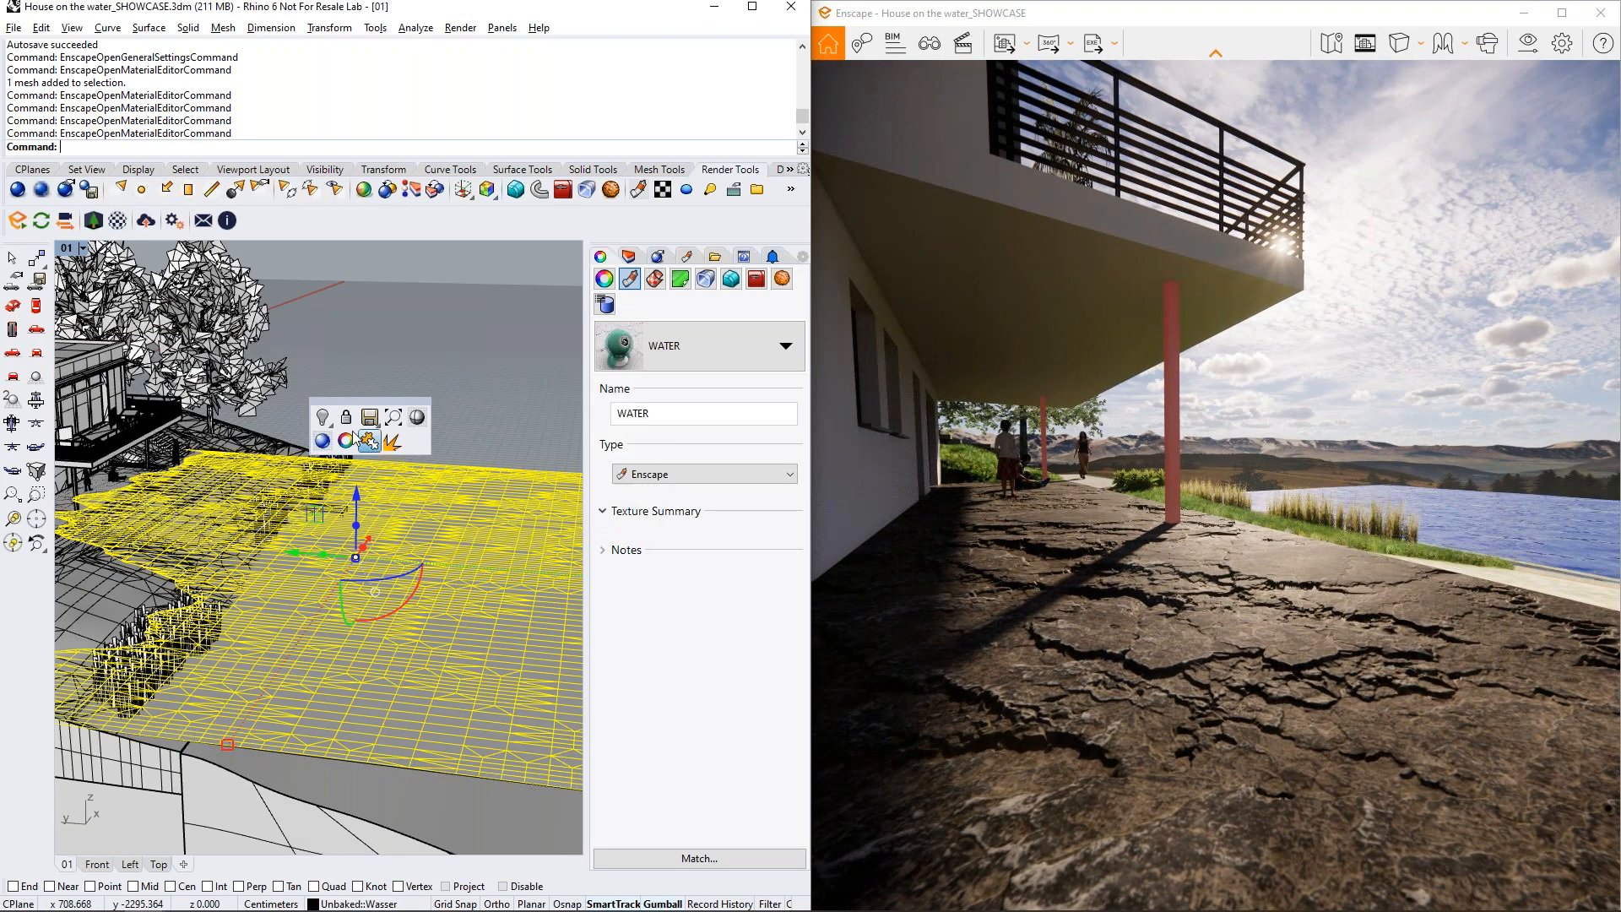
right_drag(371, 506, 515, 506)
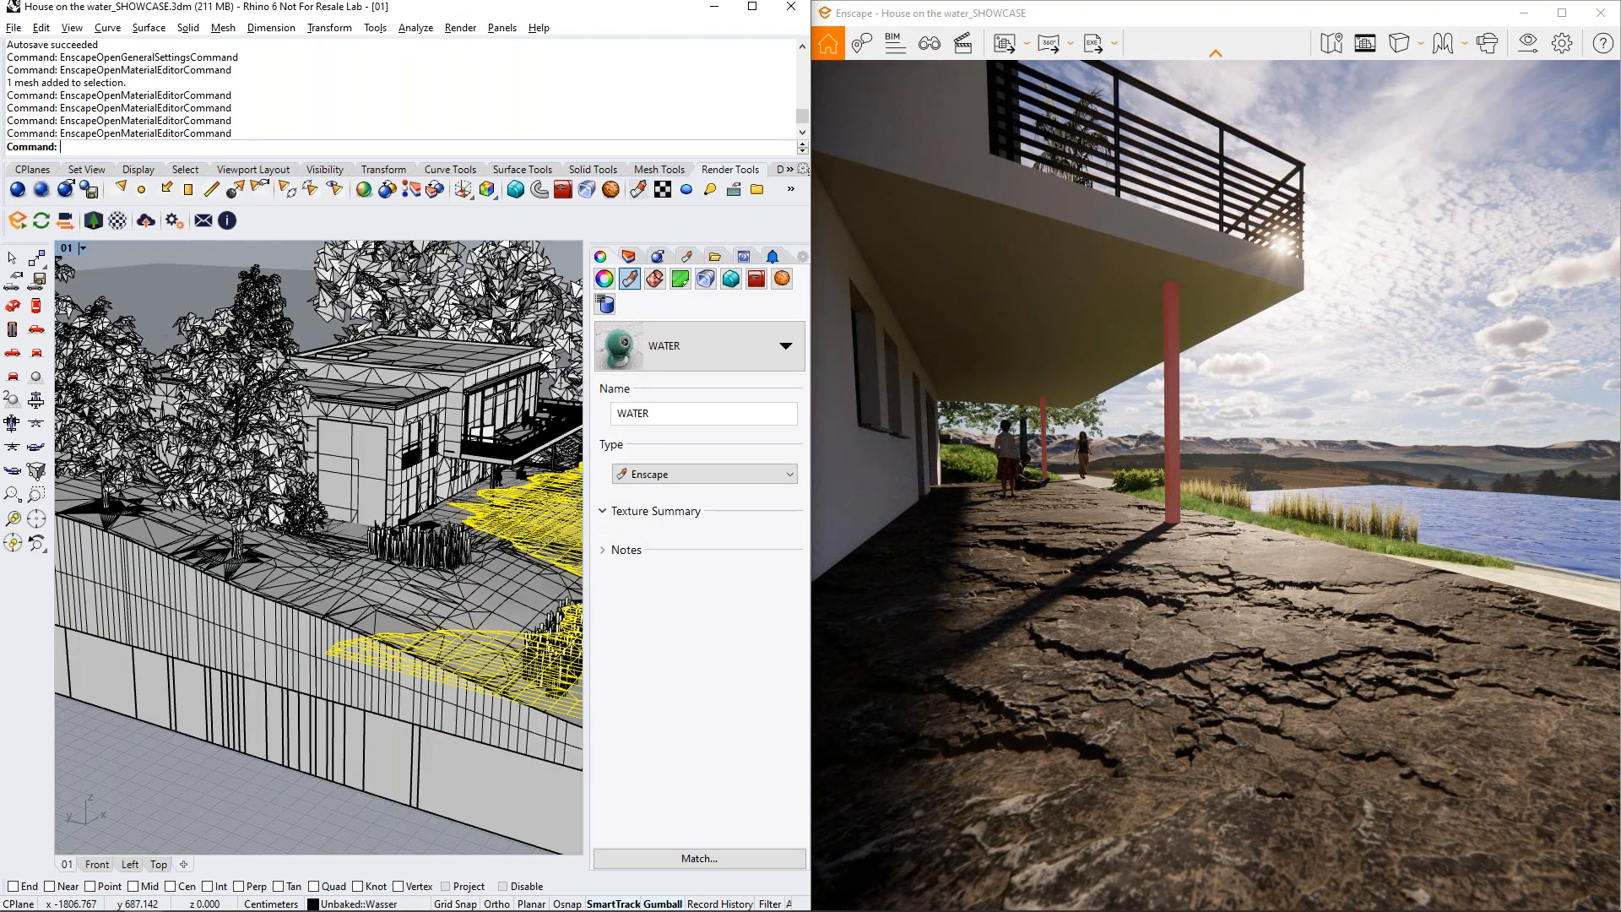
scroll(194, 465, up, 6)
scroll(220, 473, down, 4)
scroll(348, 504, up, 4)
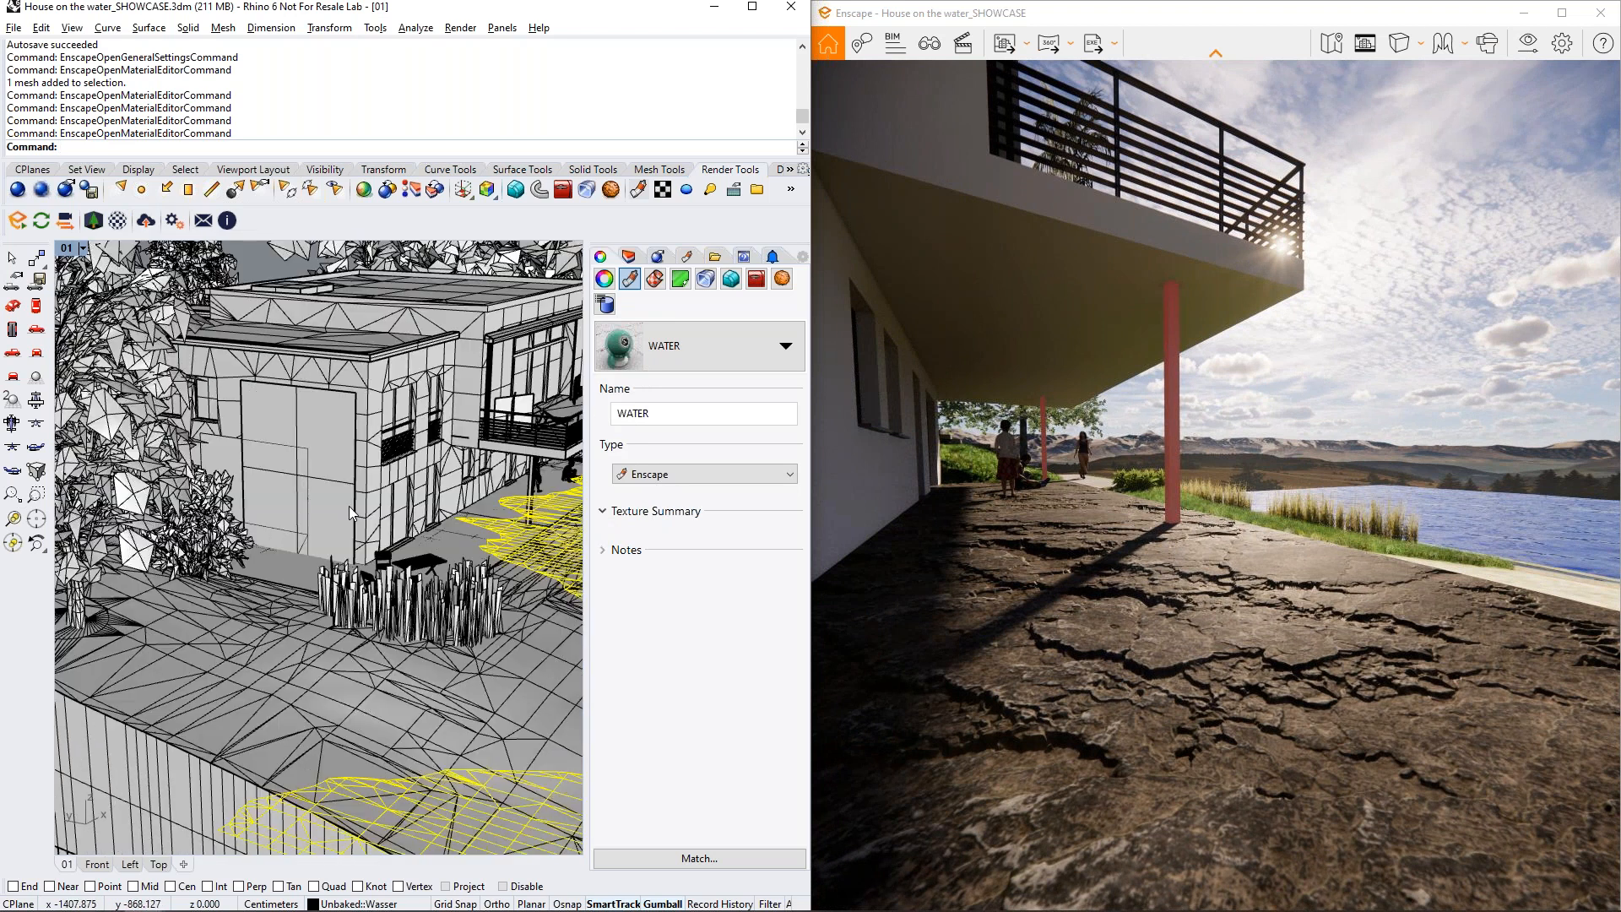
click(348, 505)
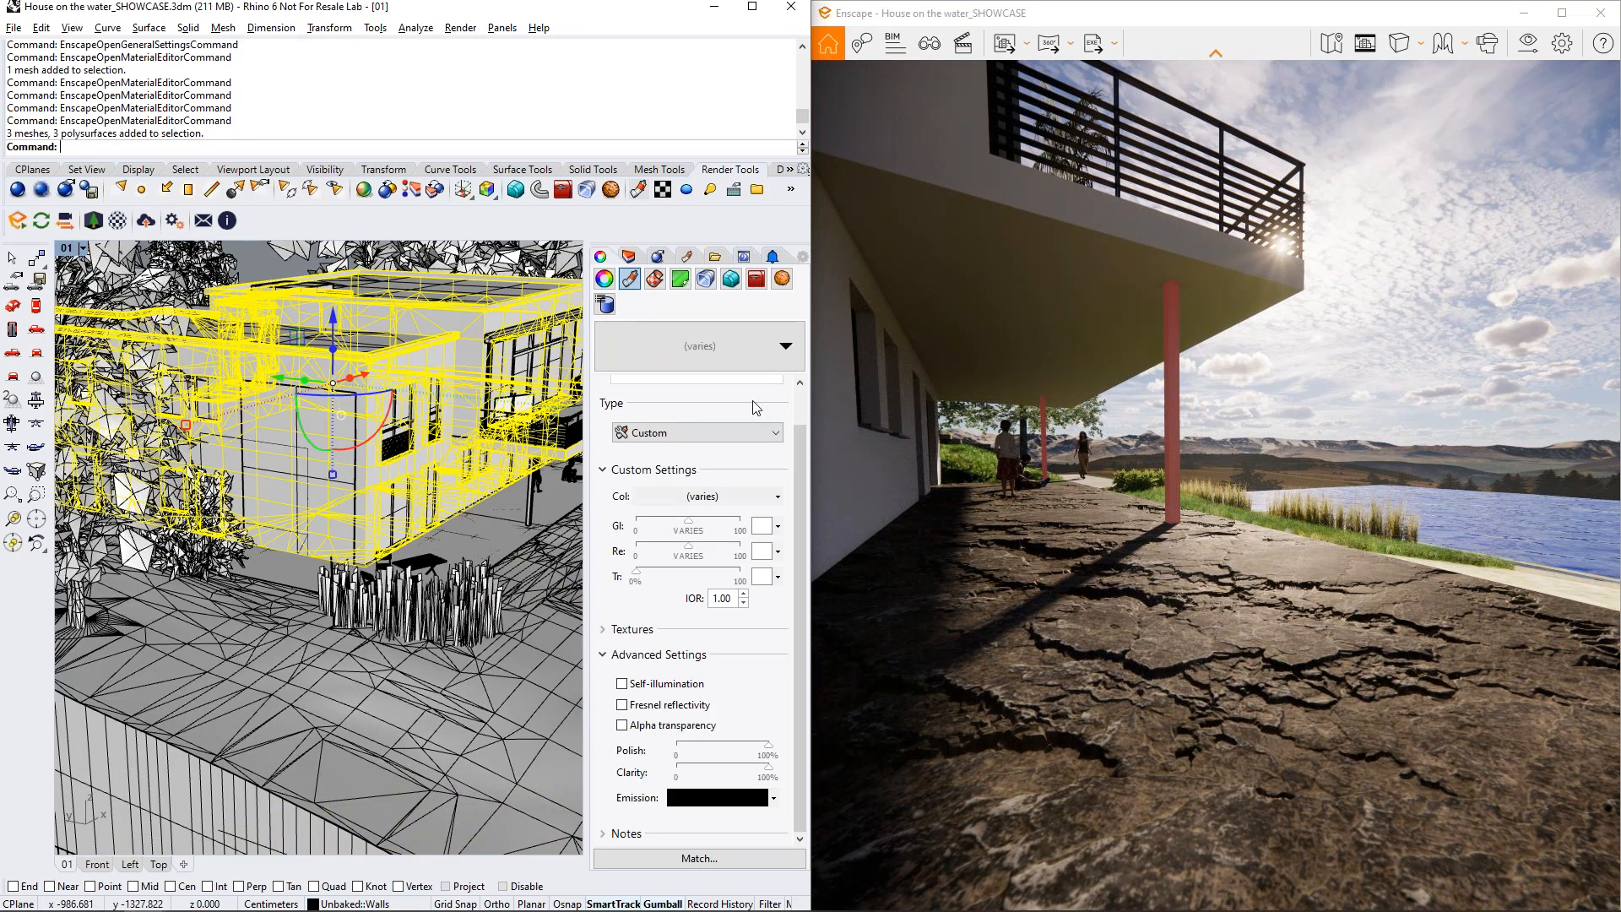
click(733, 431)
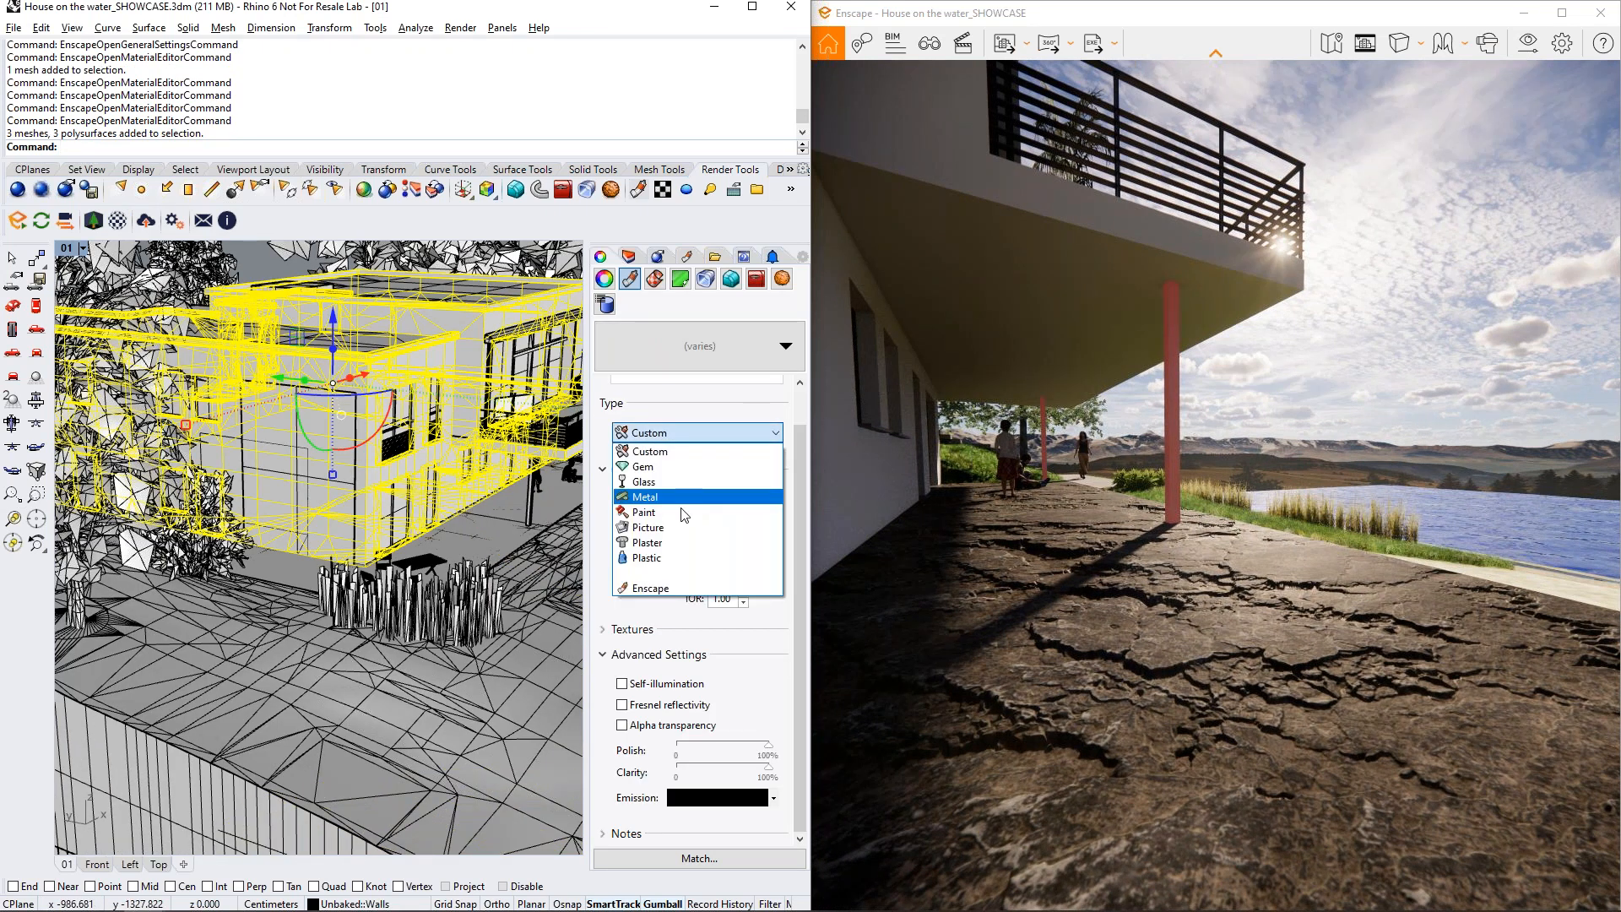
click(678, 589)
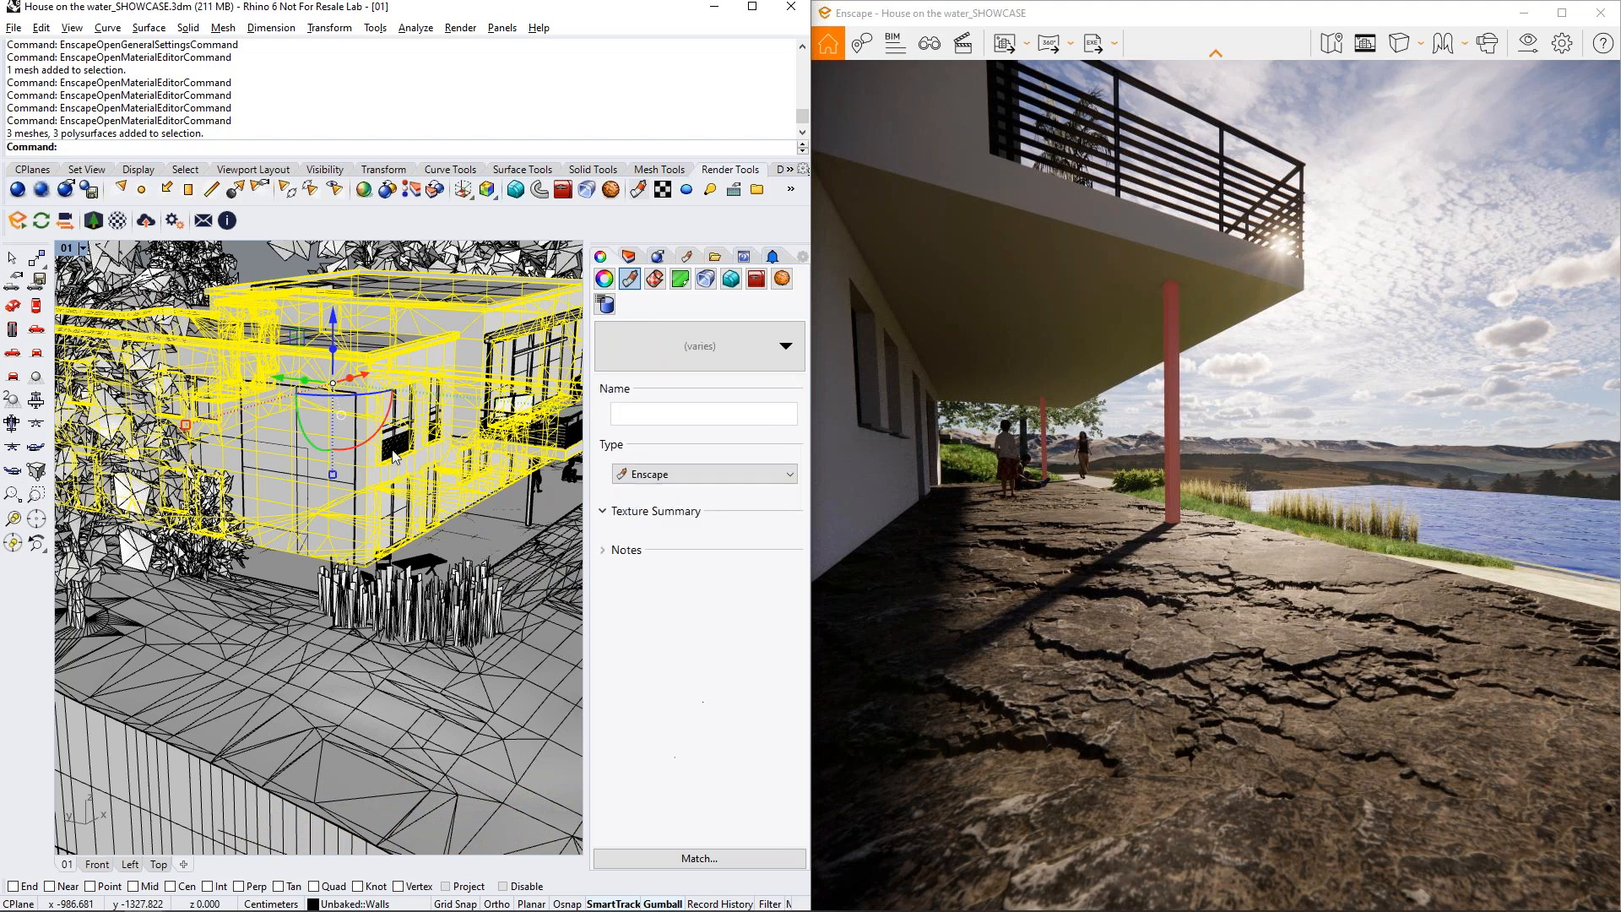
Open the Enscape material editor and give the Artika (3) material a red albedo color
click(118, 220)
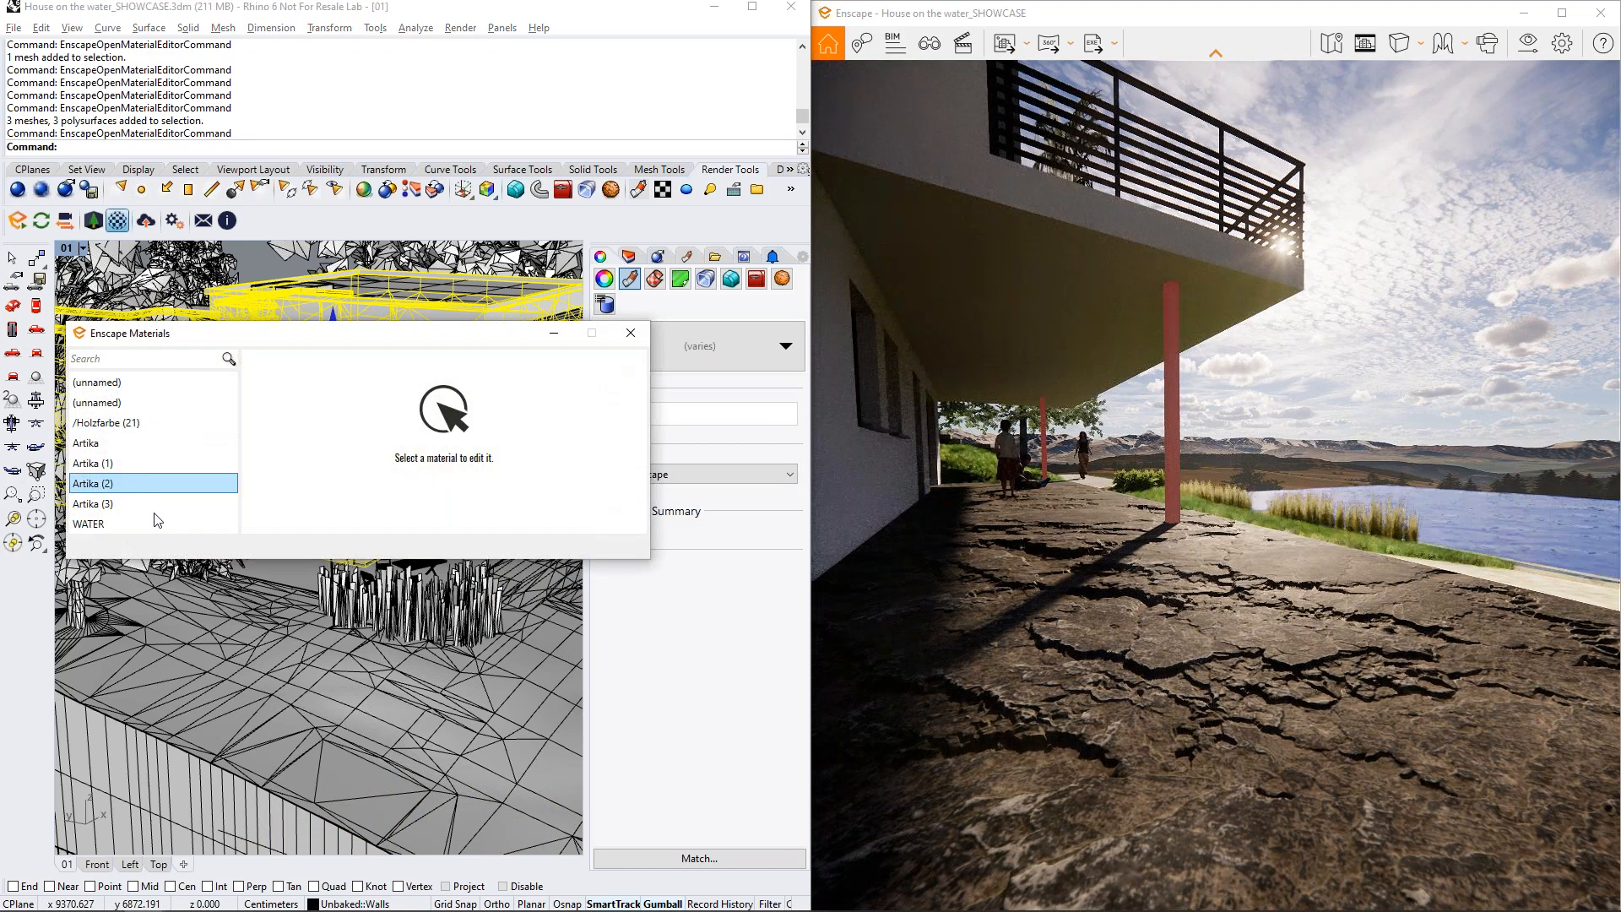
click(138, 445)
click(148, 461)
click(139, 481)
click(135, 503)
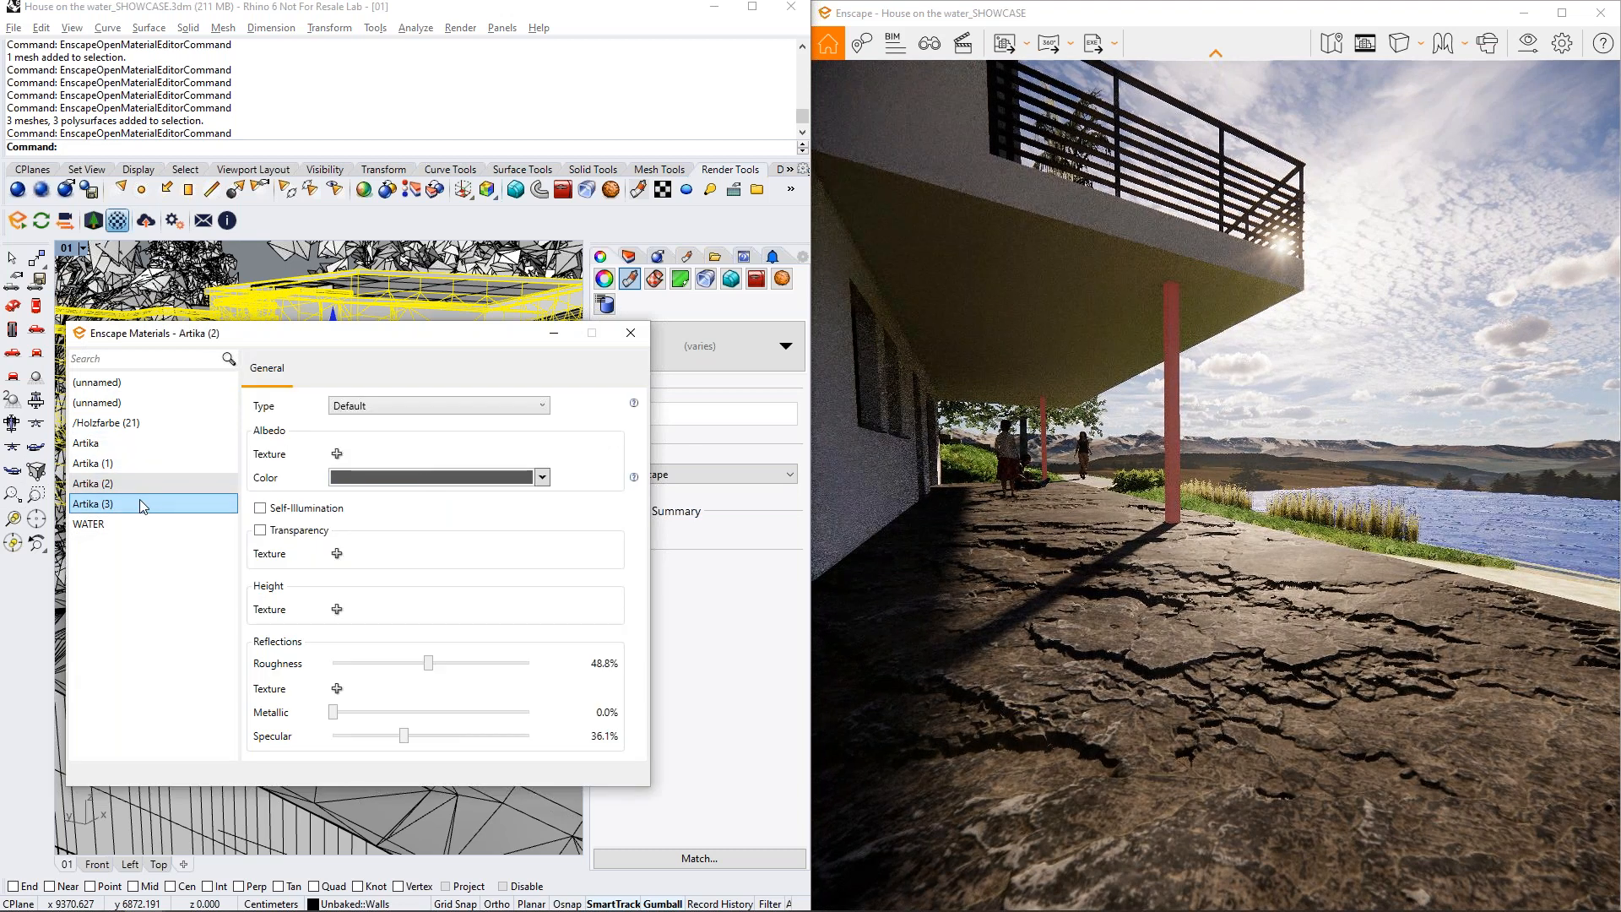
click(369, 478)
click(392, 563)
Skip Artika (2) without recoloring it and set the albedo color of Artika (1) to dark olive green
click(169, 483)
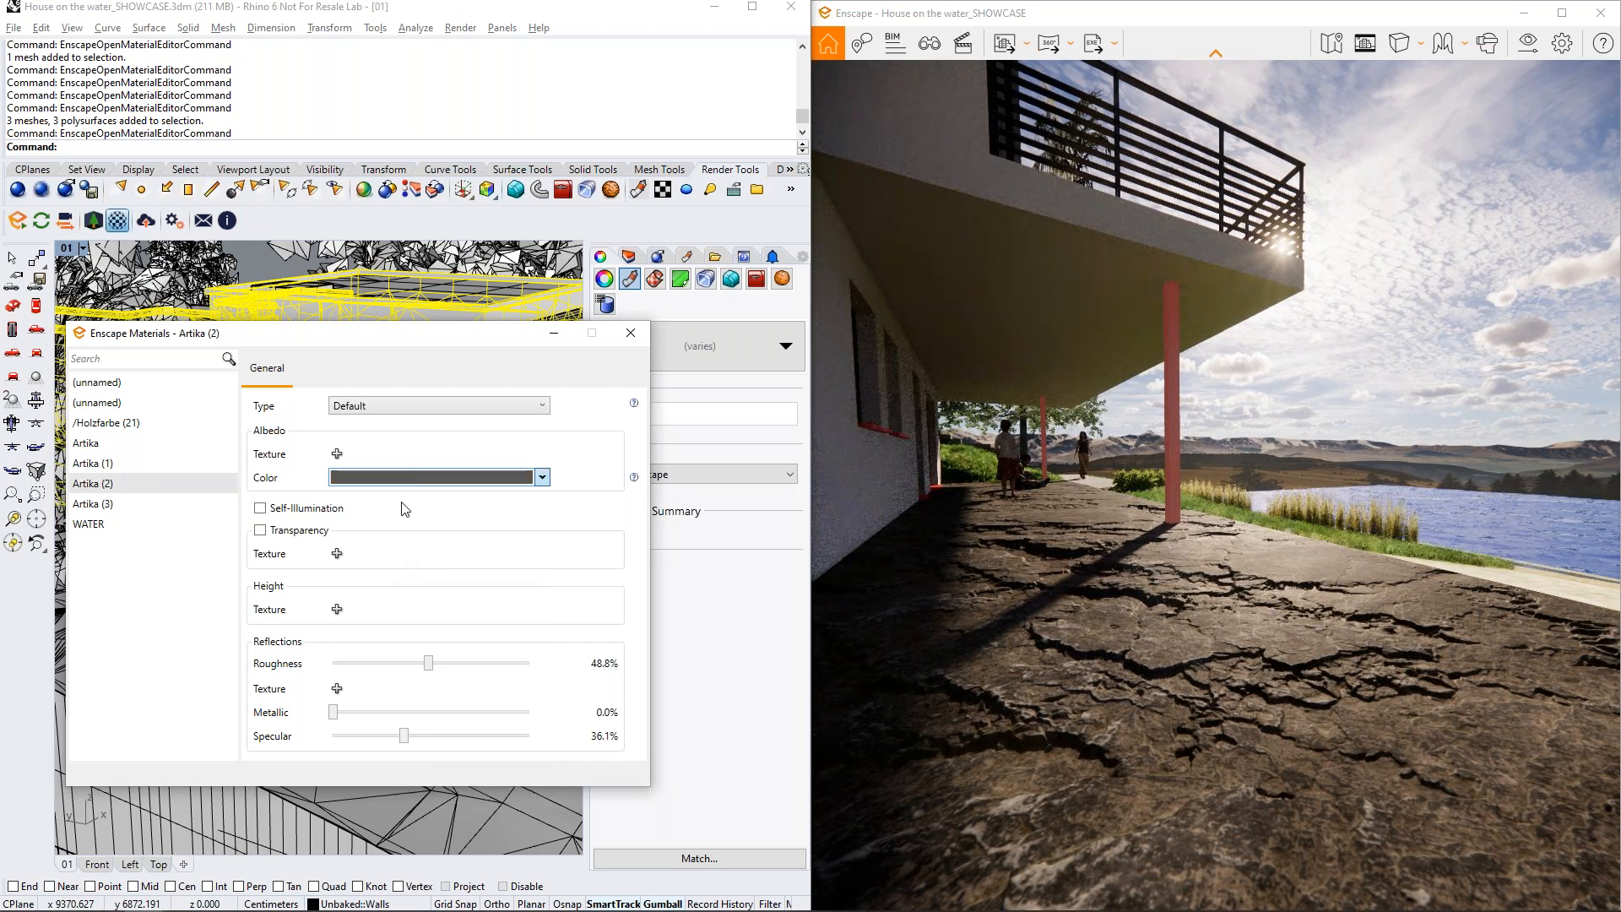
click(418, 478)
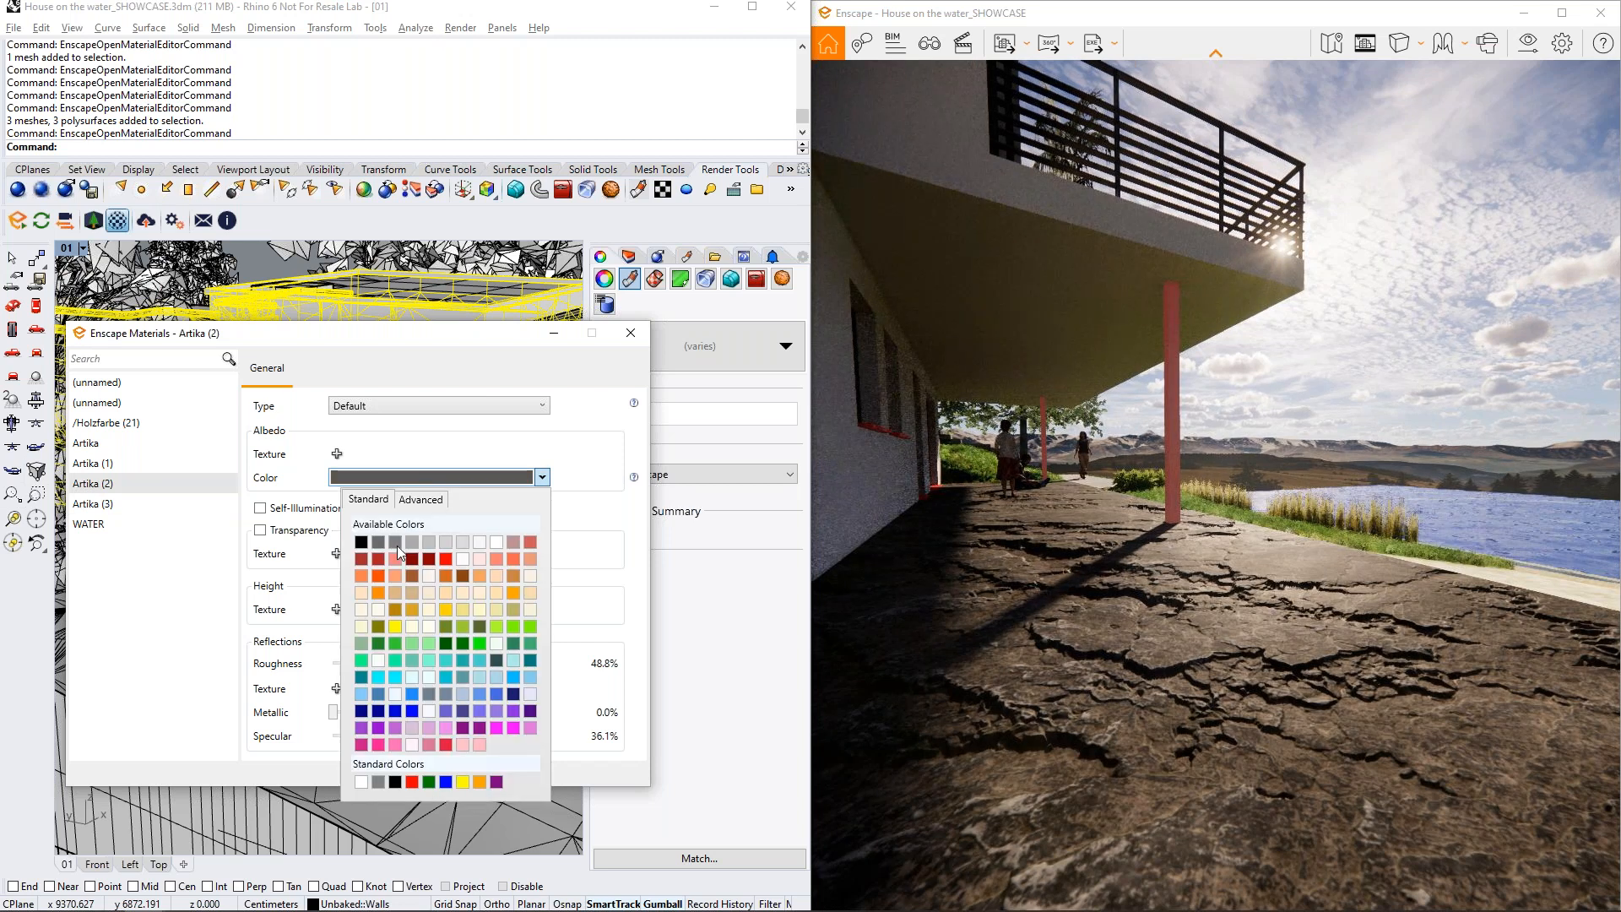
click(180, 463)
click(420, 478)
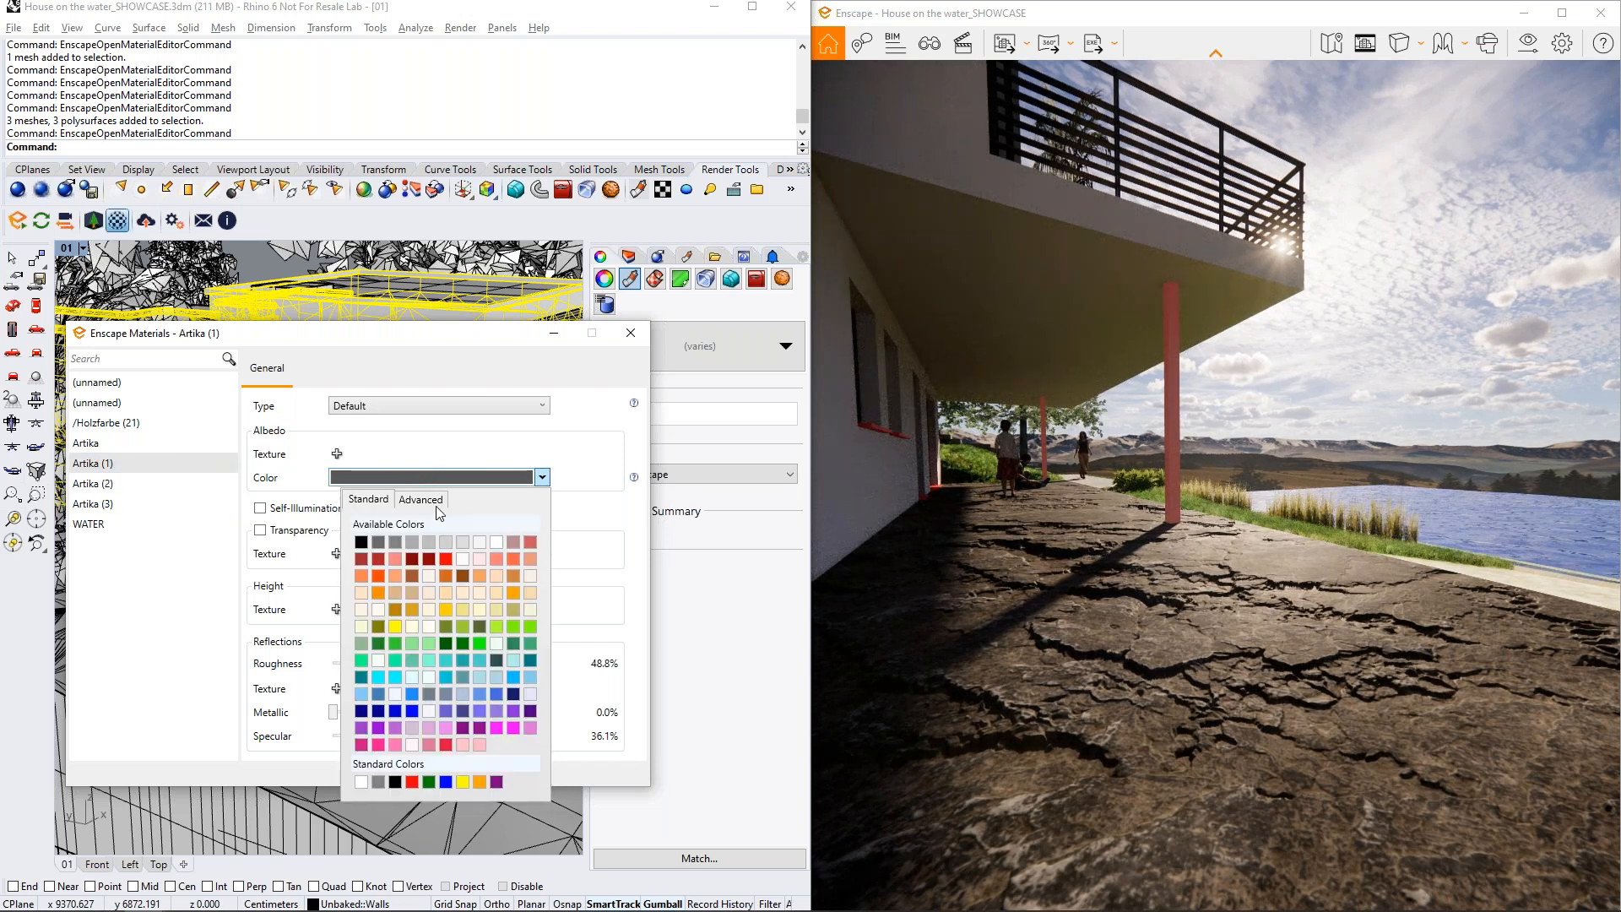
click(479, 625)
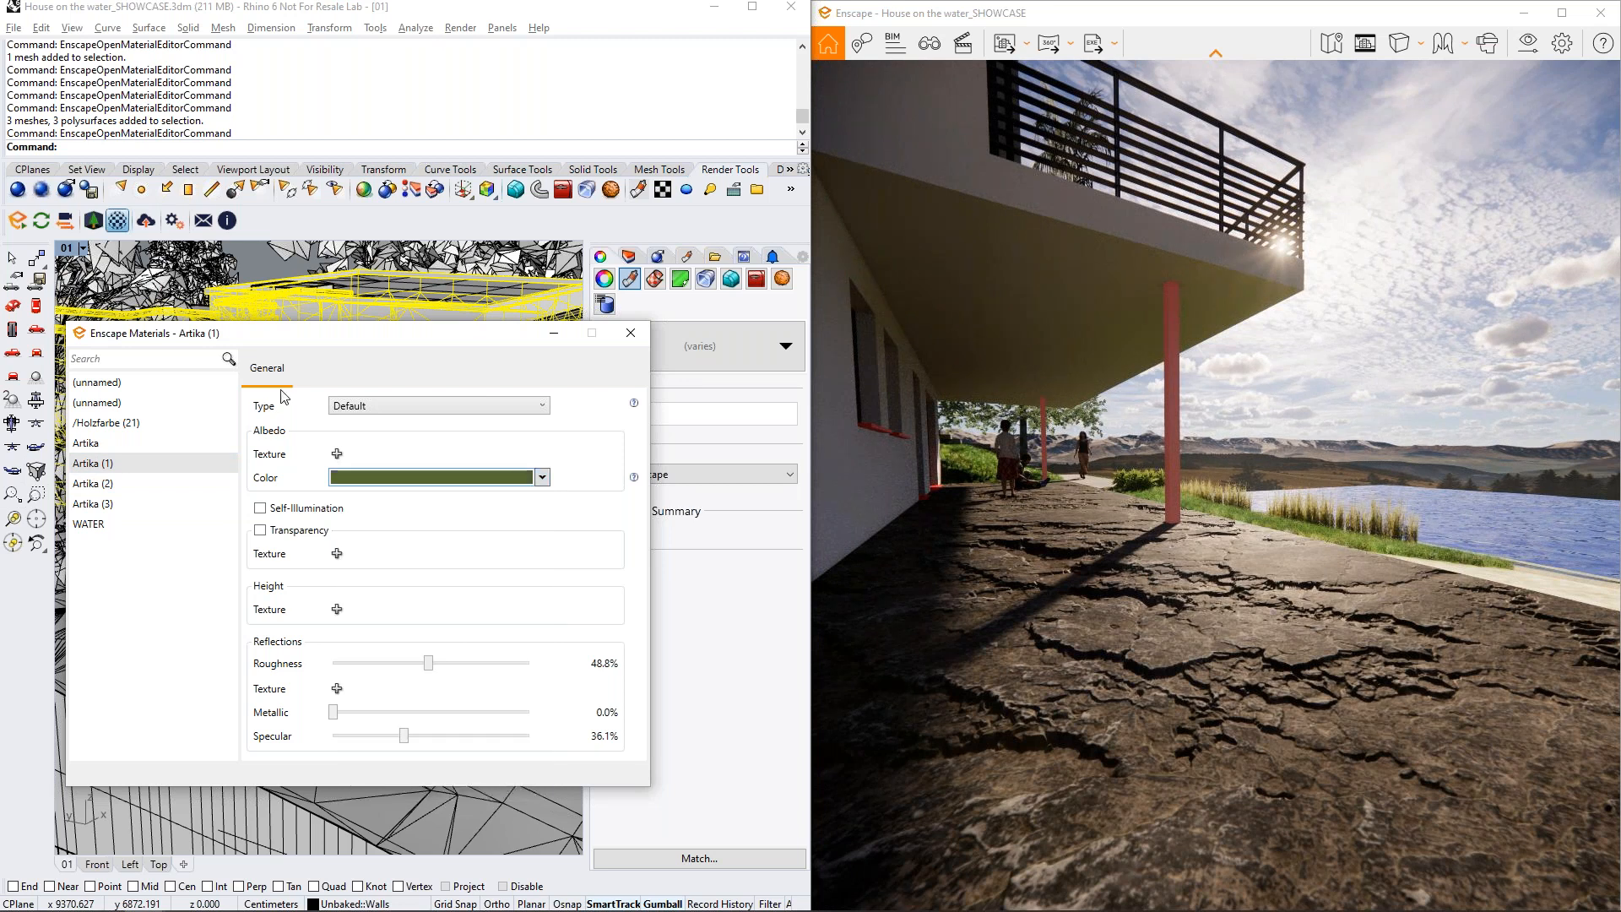
Set the albedo color of Artika to yellow-green and of the first unnamed material to bright red
click(159, 446)
click(426, 478)
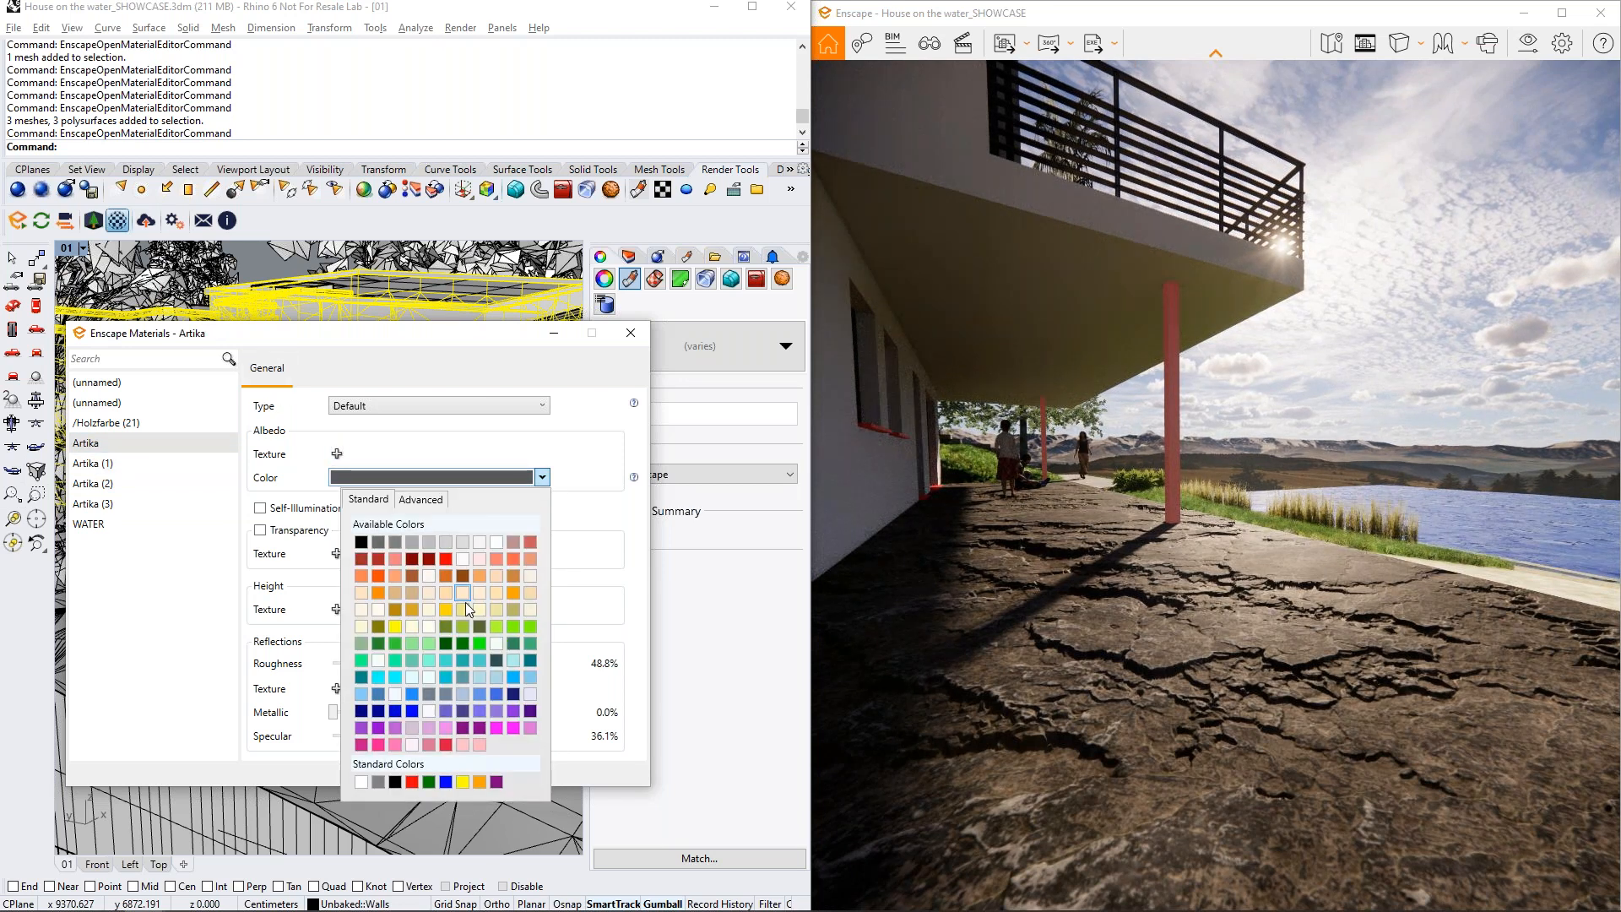
click(462, 627)
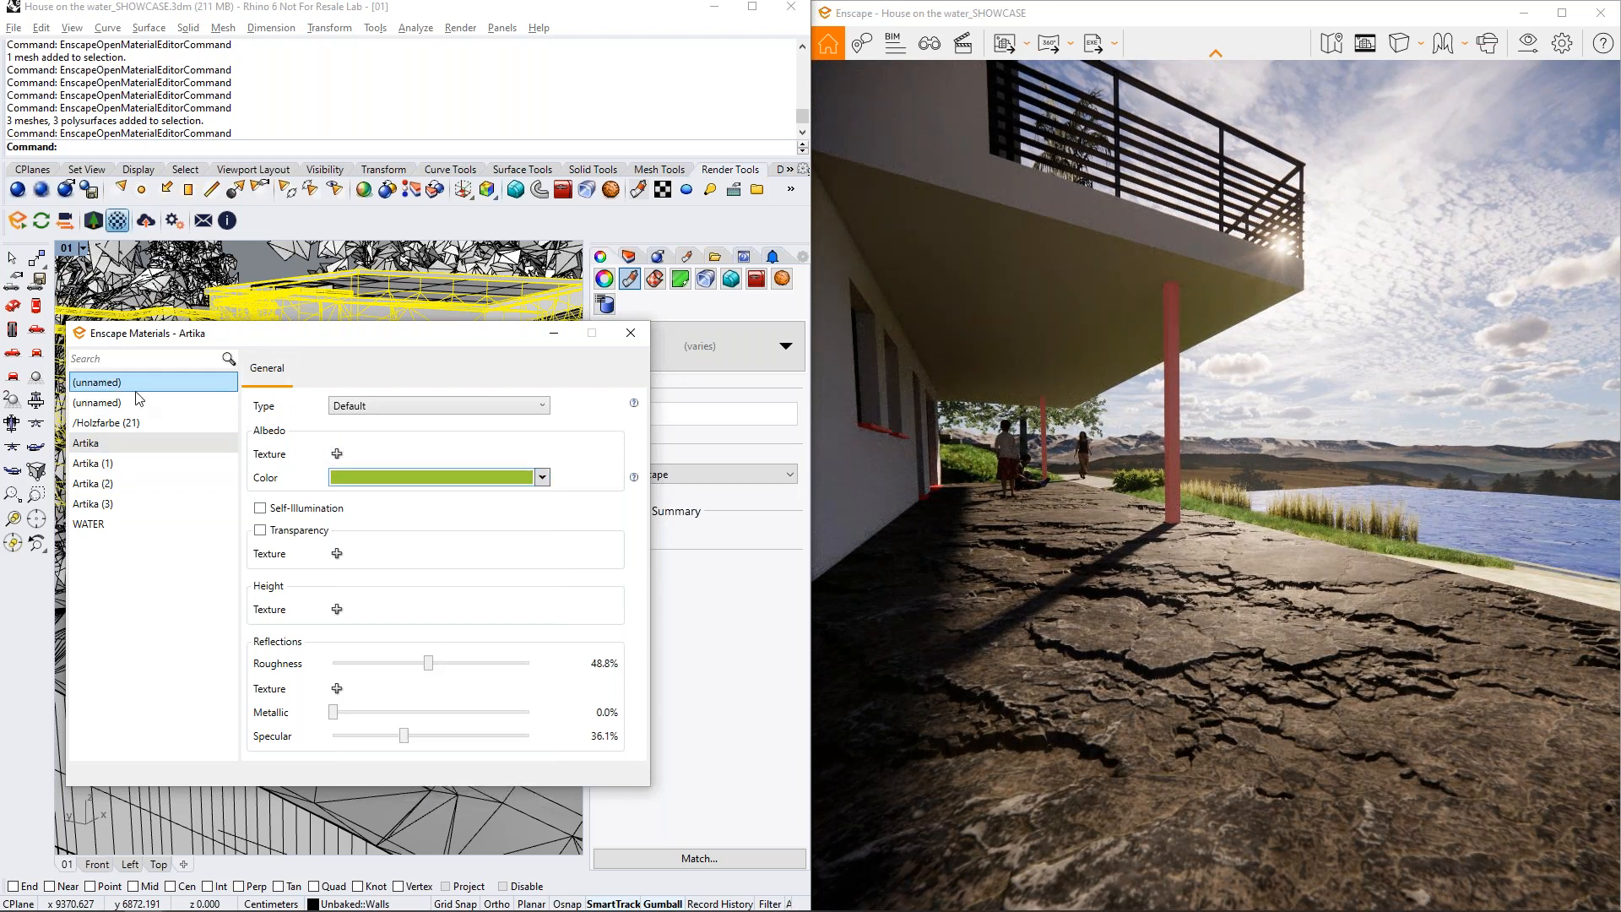
click(413, 477)
click(446, 559)
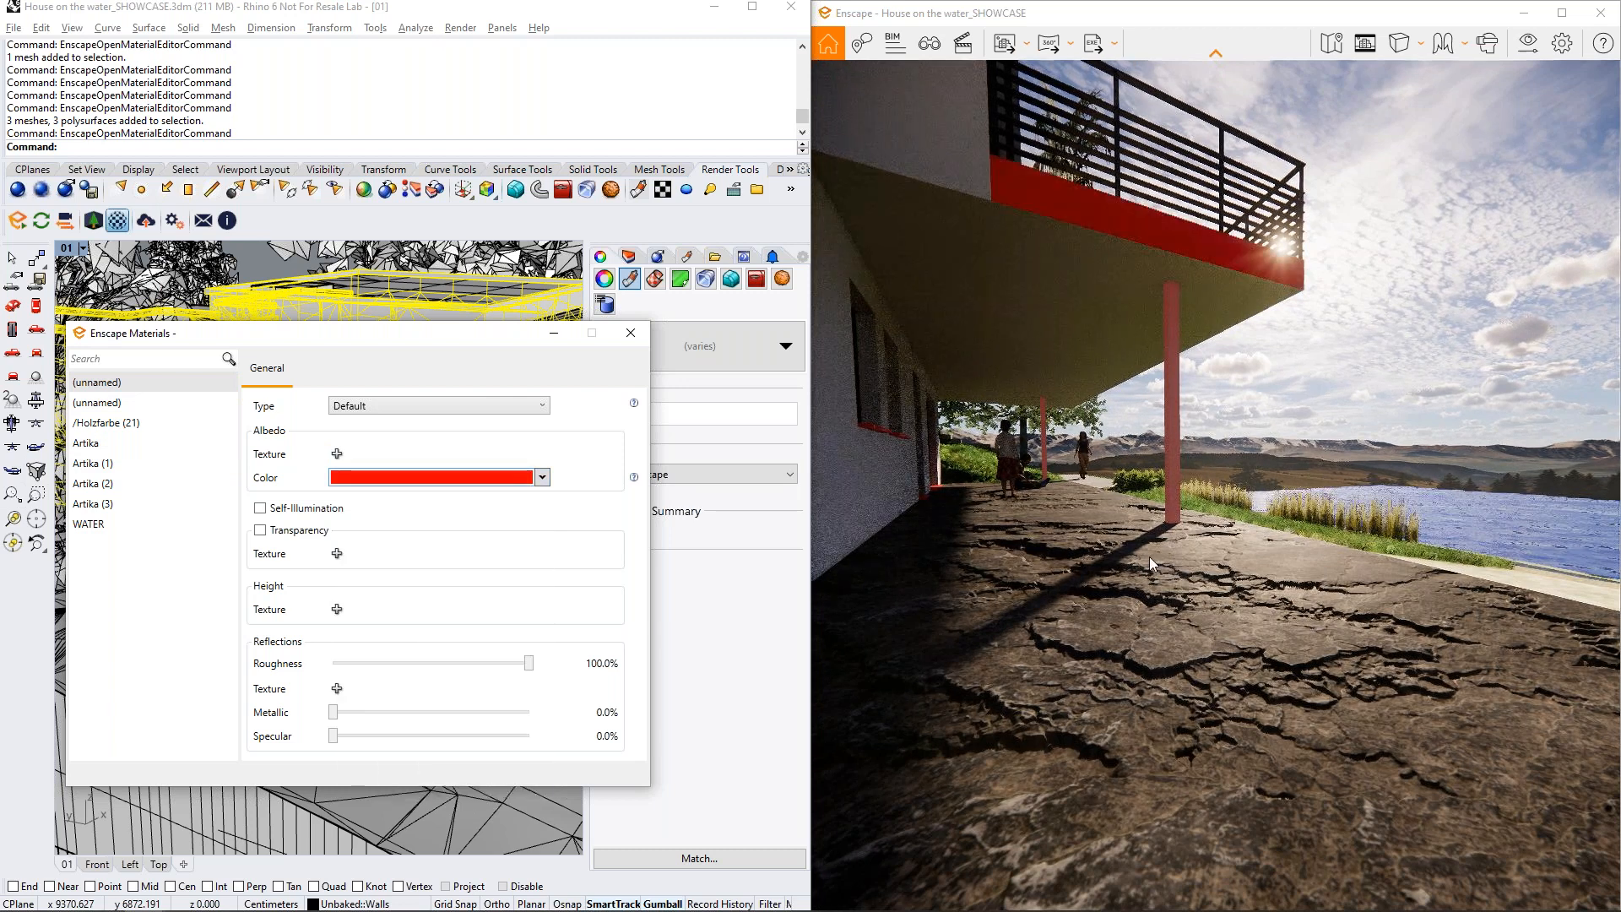
Keep the second unnamed material's type as Default and set its albedo color to dark goldenrod
click(166, 390)
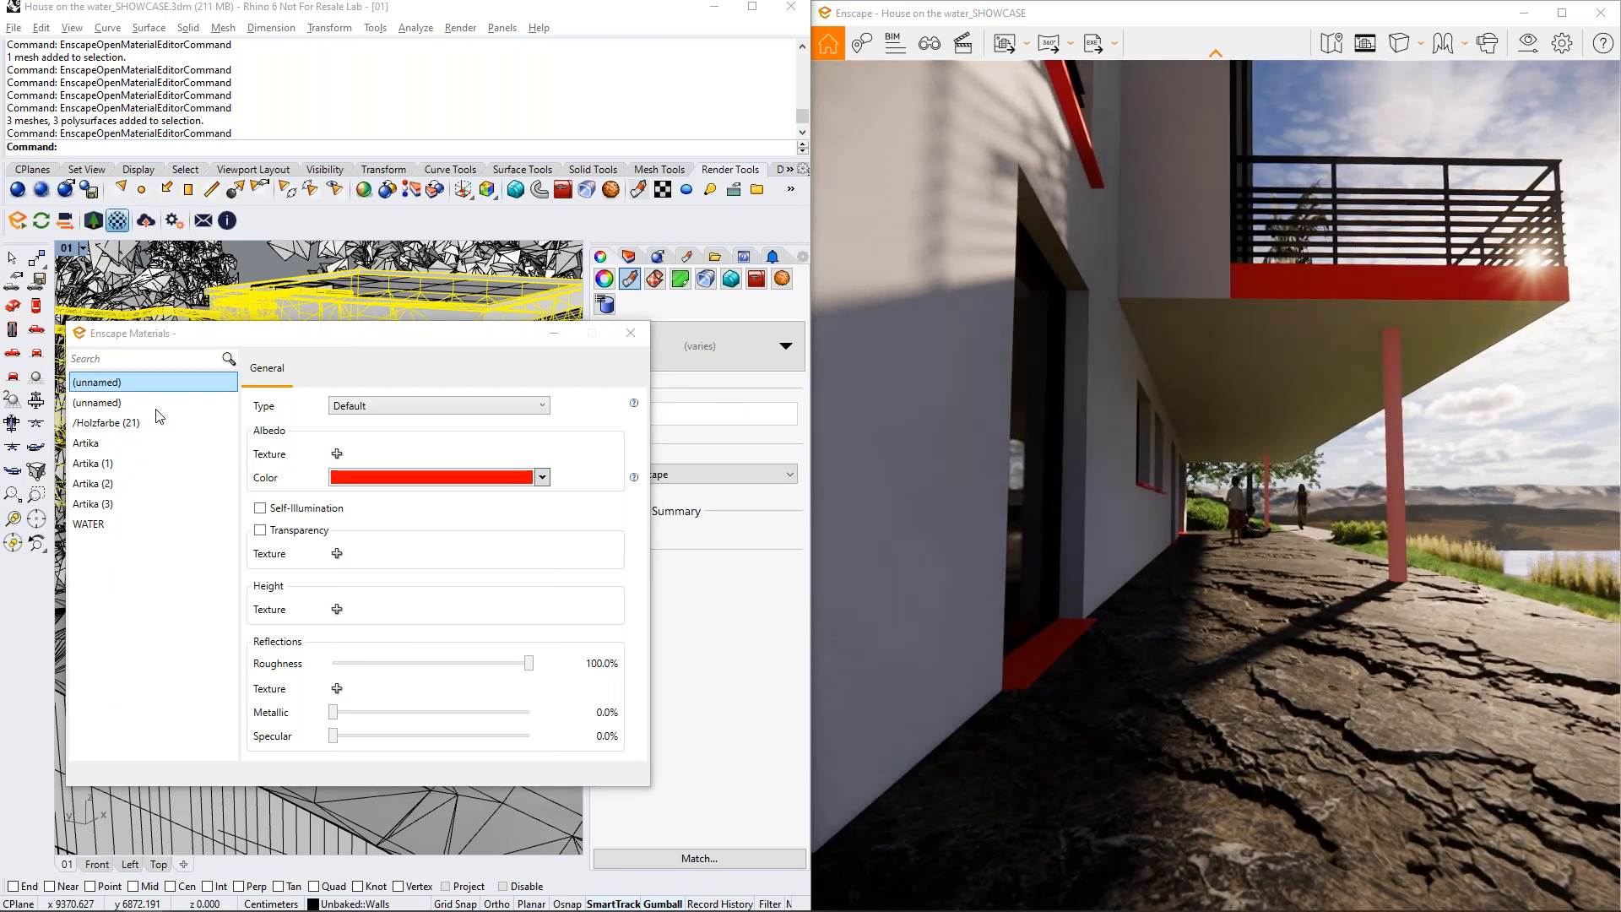
click(392, 406)
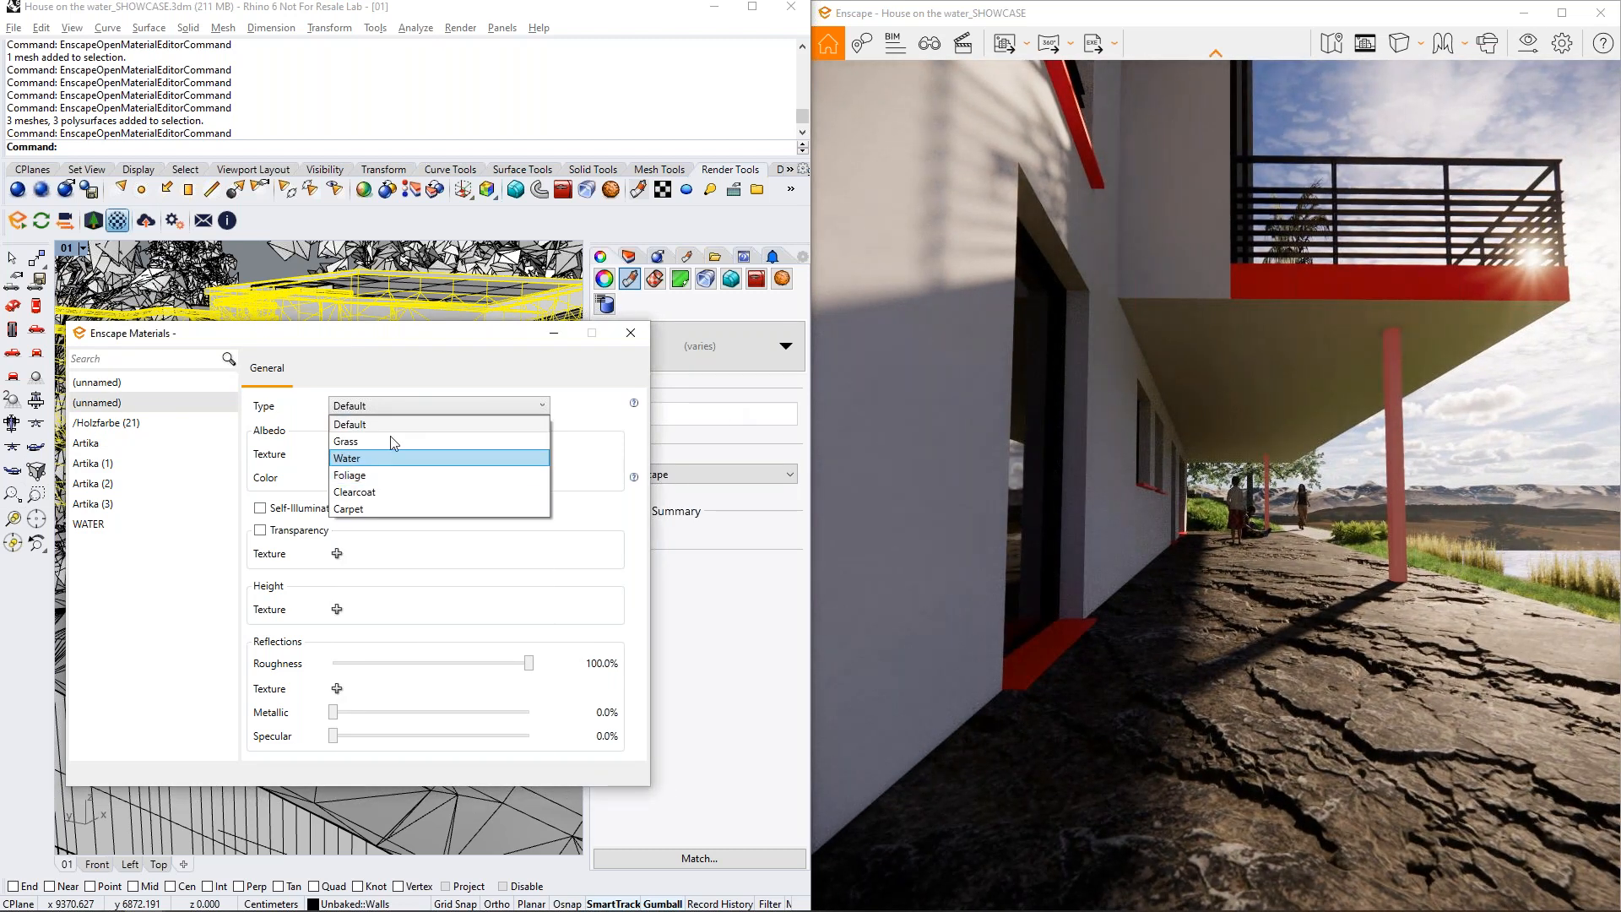
click(371, 423)
click(377, 478)
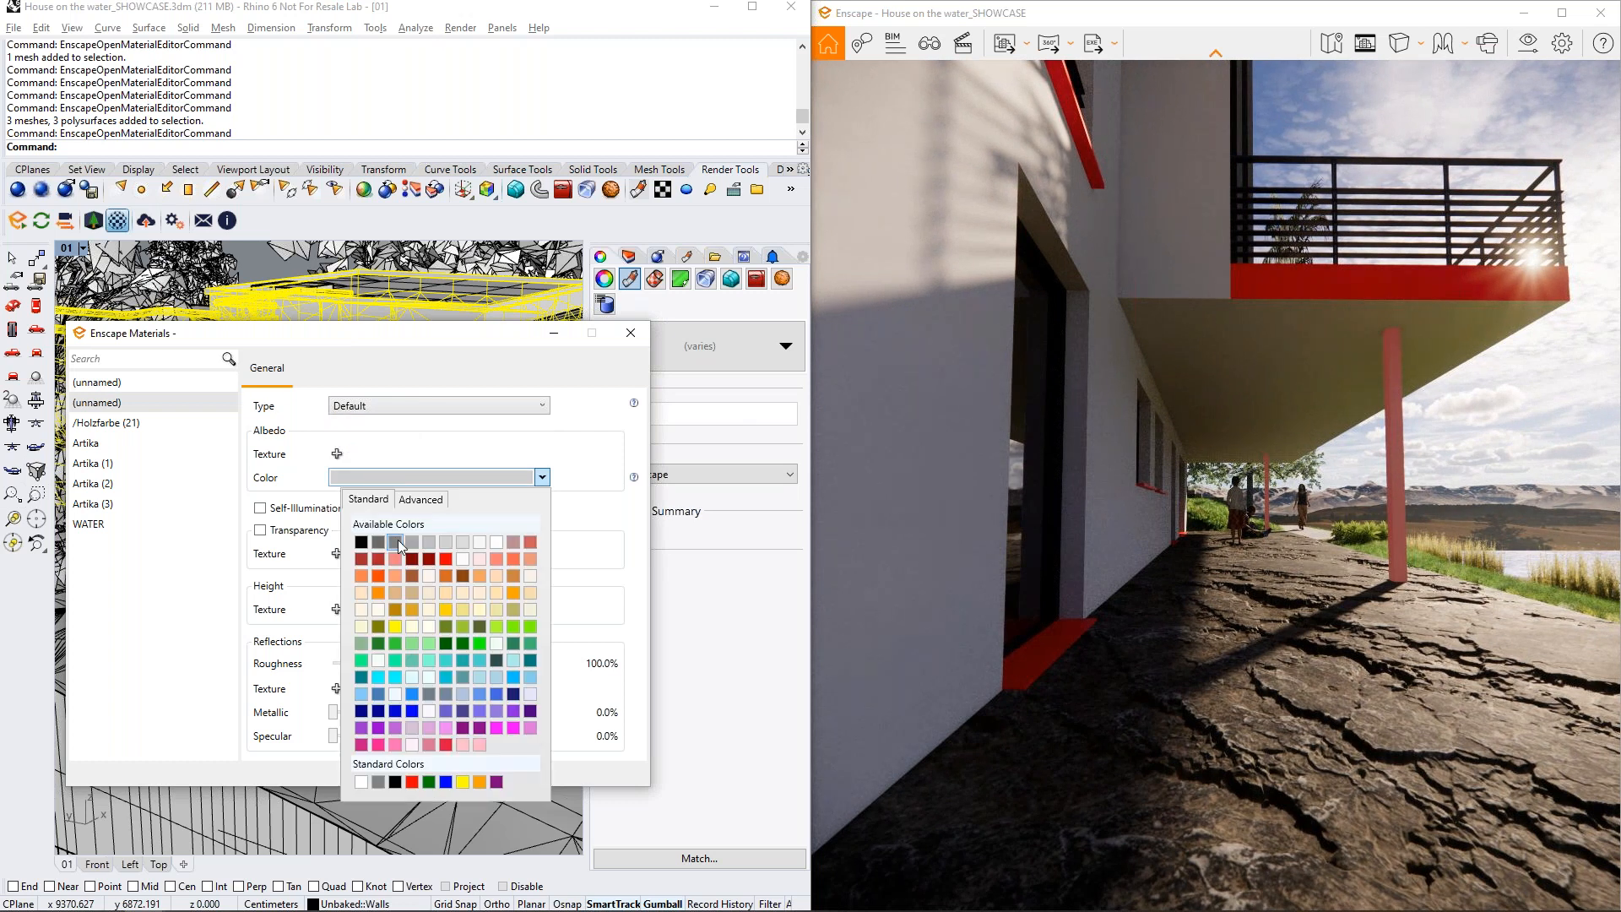
click(404, 608)
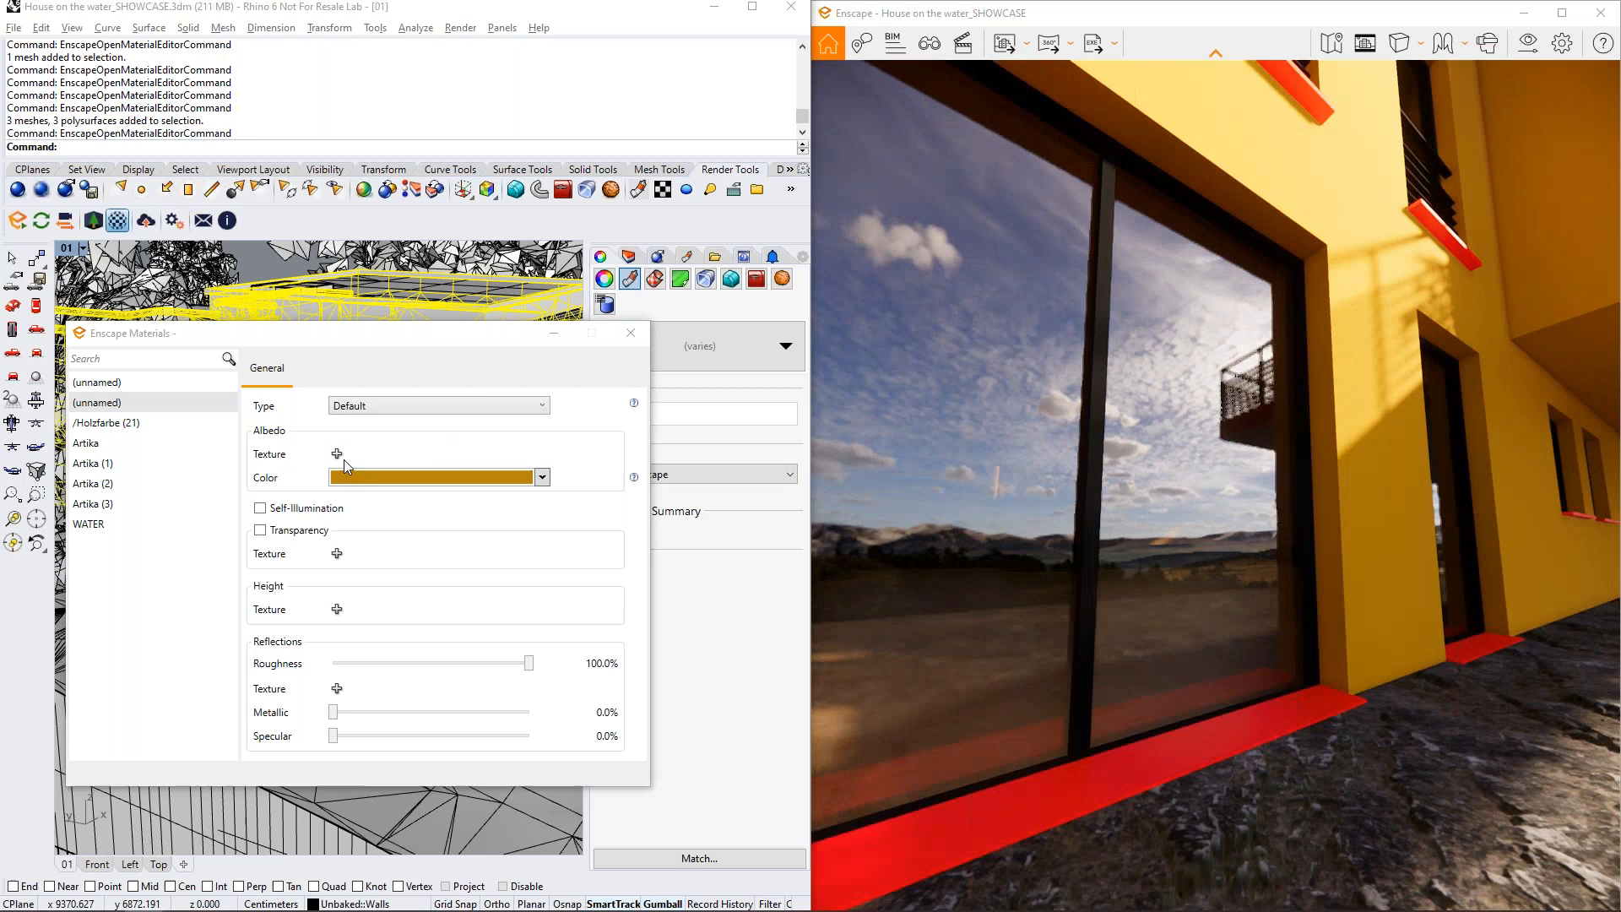
Load PavingStones092_2K_Color.jpg from the Desktop as the second unnamed material's albedo texture and inspect the house wall
click(338, 455)
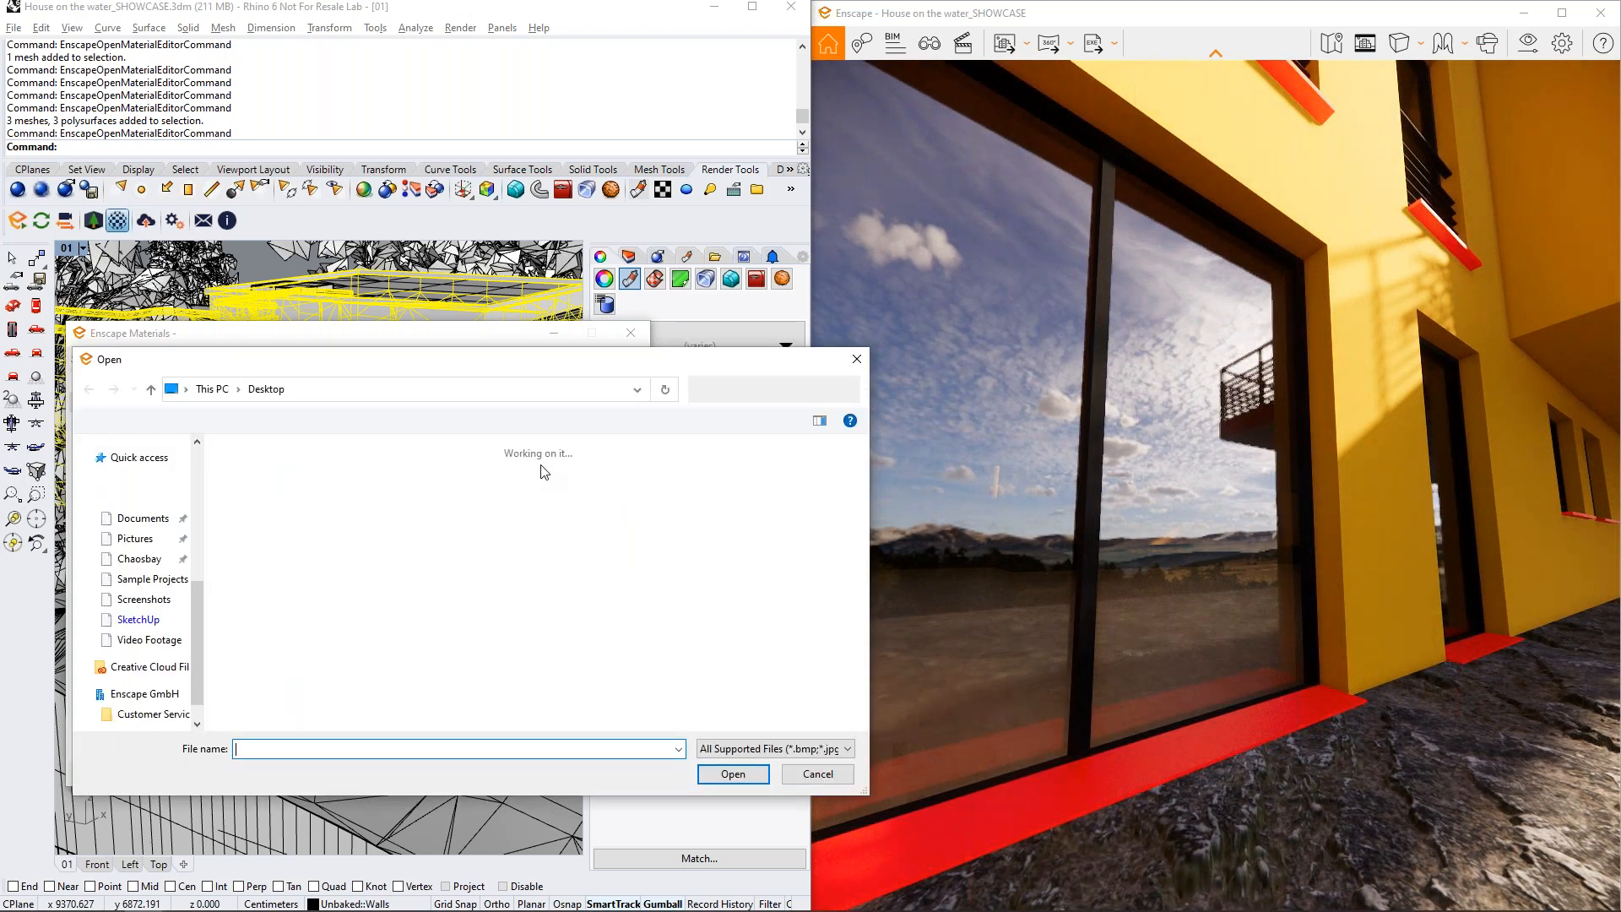
scroll(570, 534, down, 6)
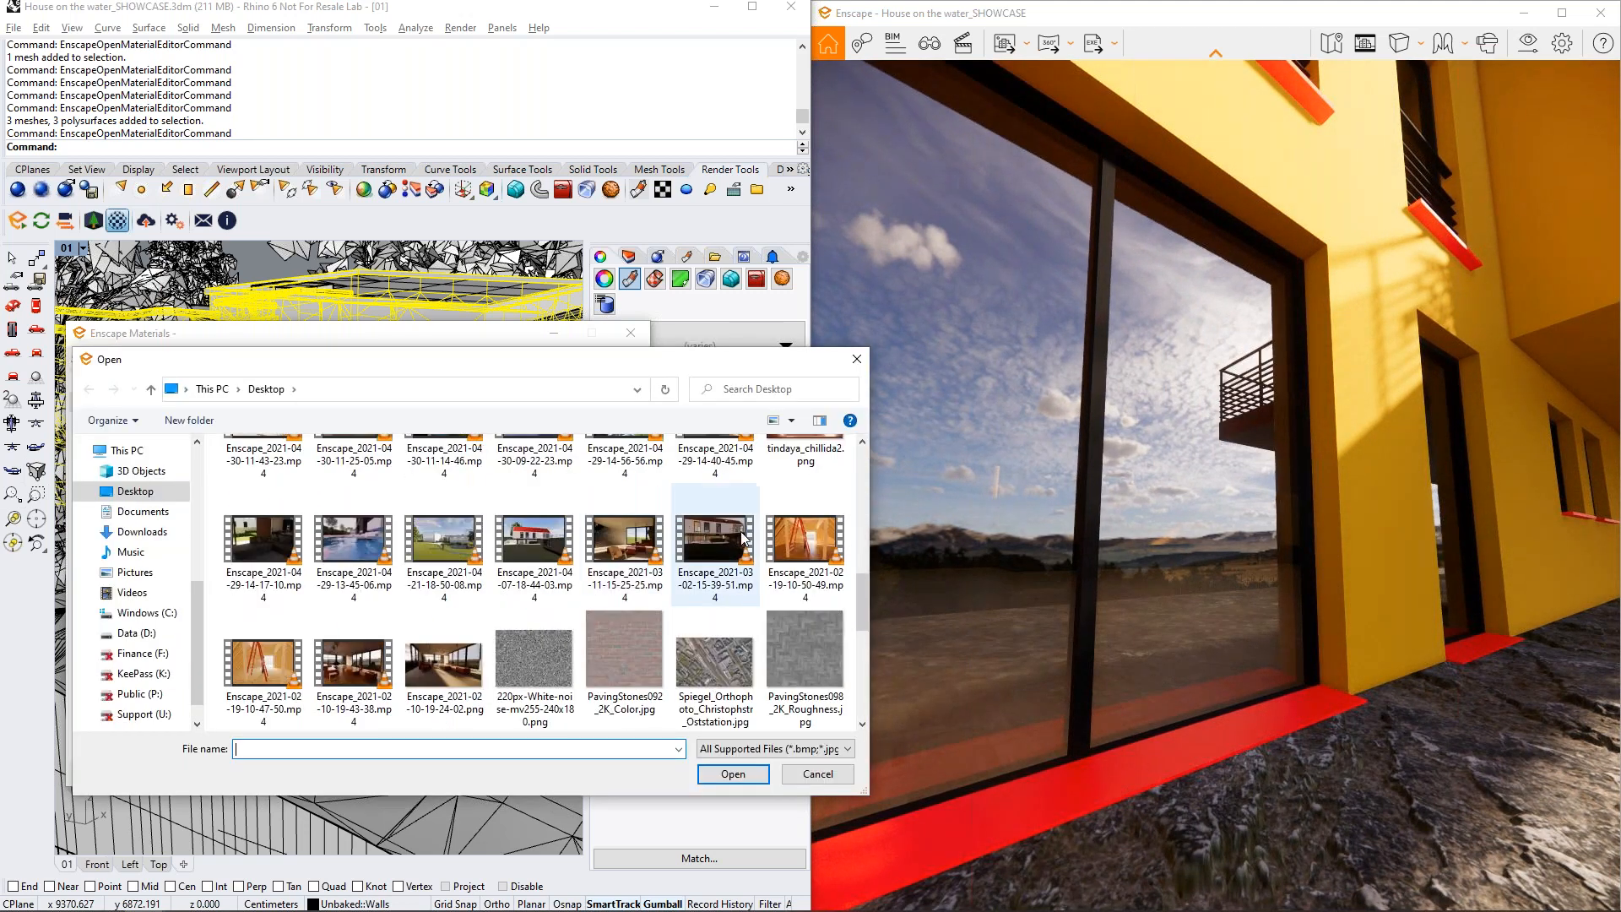
scroll(685, 523, up, 1)
double_click(640, 488)
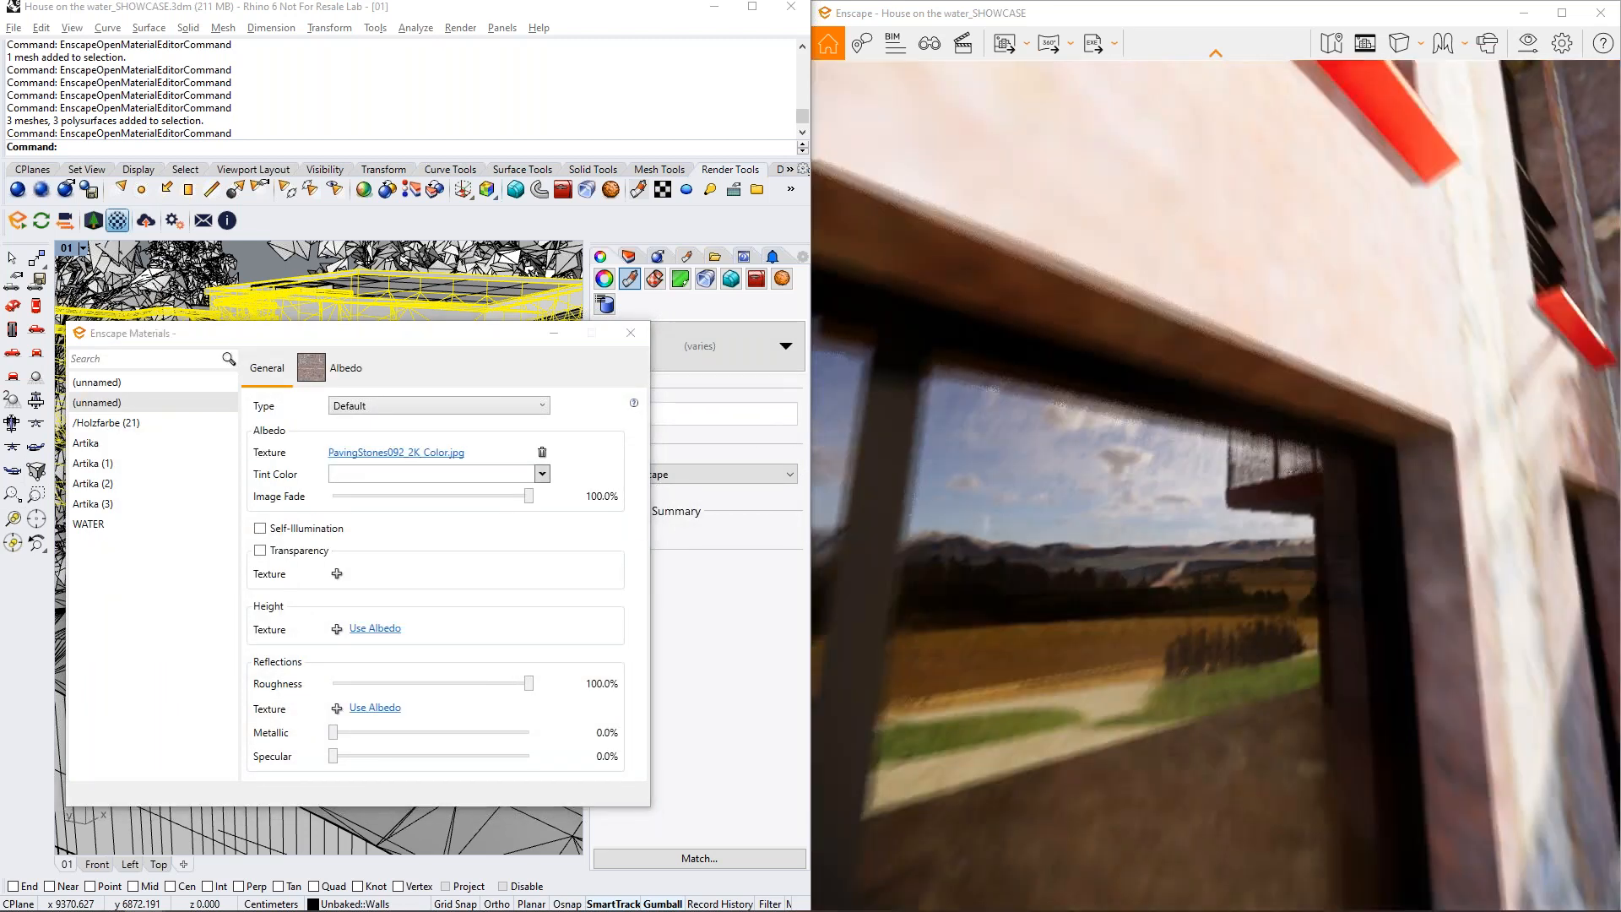
drag(1216, 507, 1089, 465)
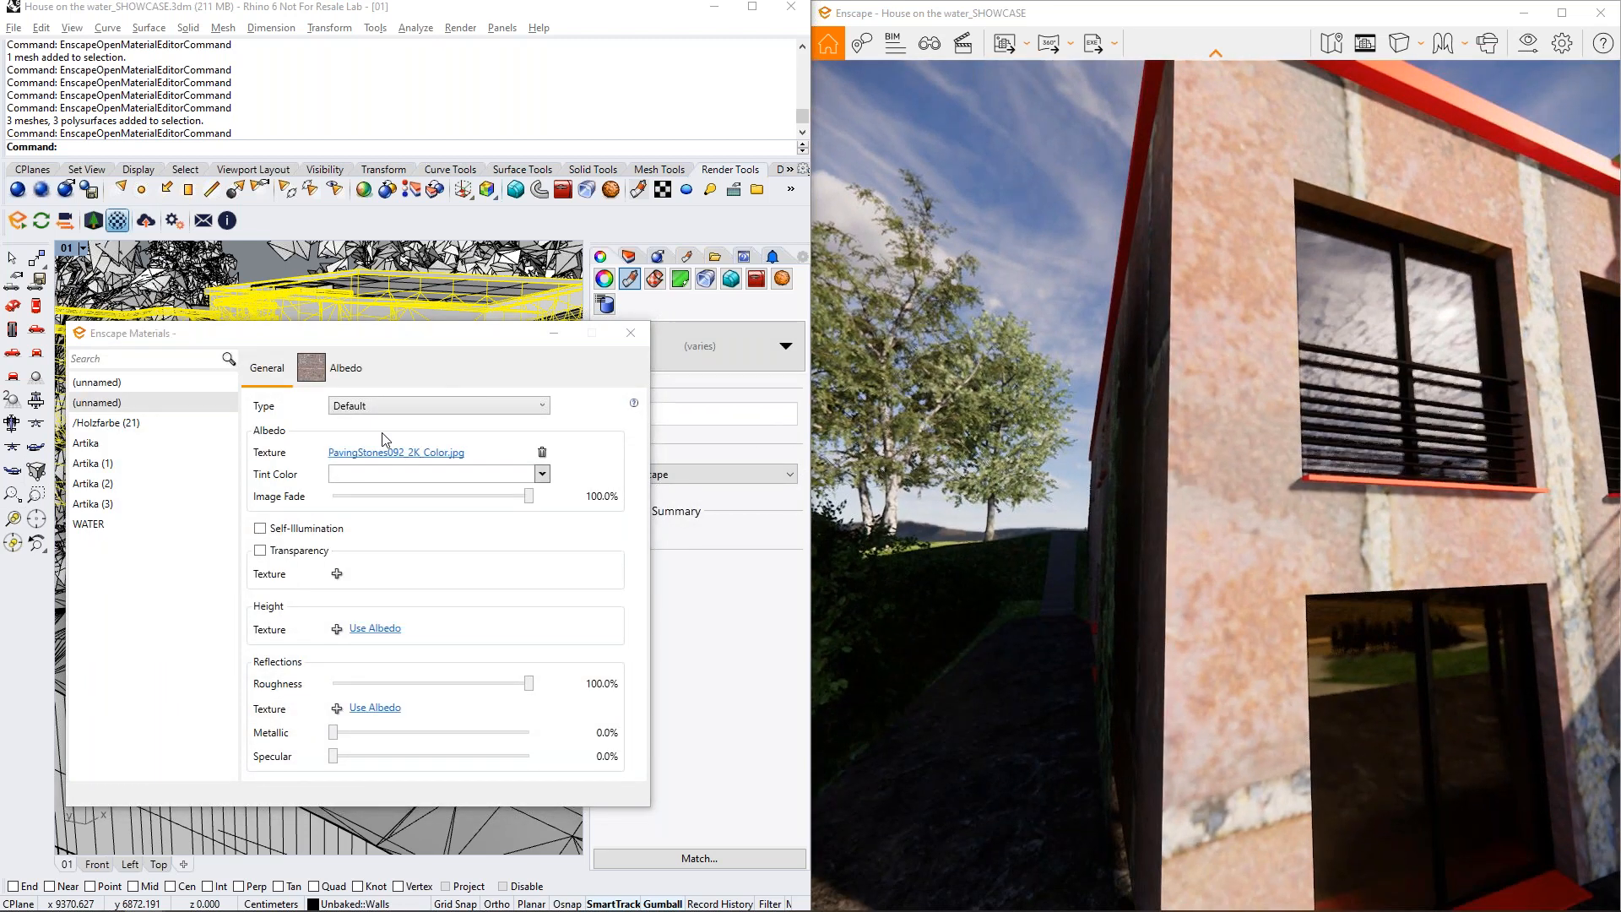
Enable explicit texture transformation for the albedo texture and set its width and height scale to 0.01
click(396, 453)
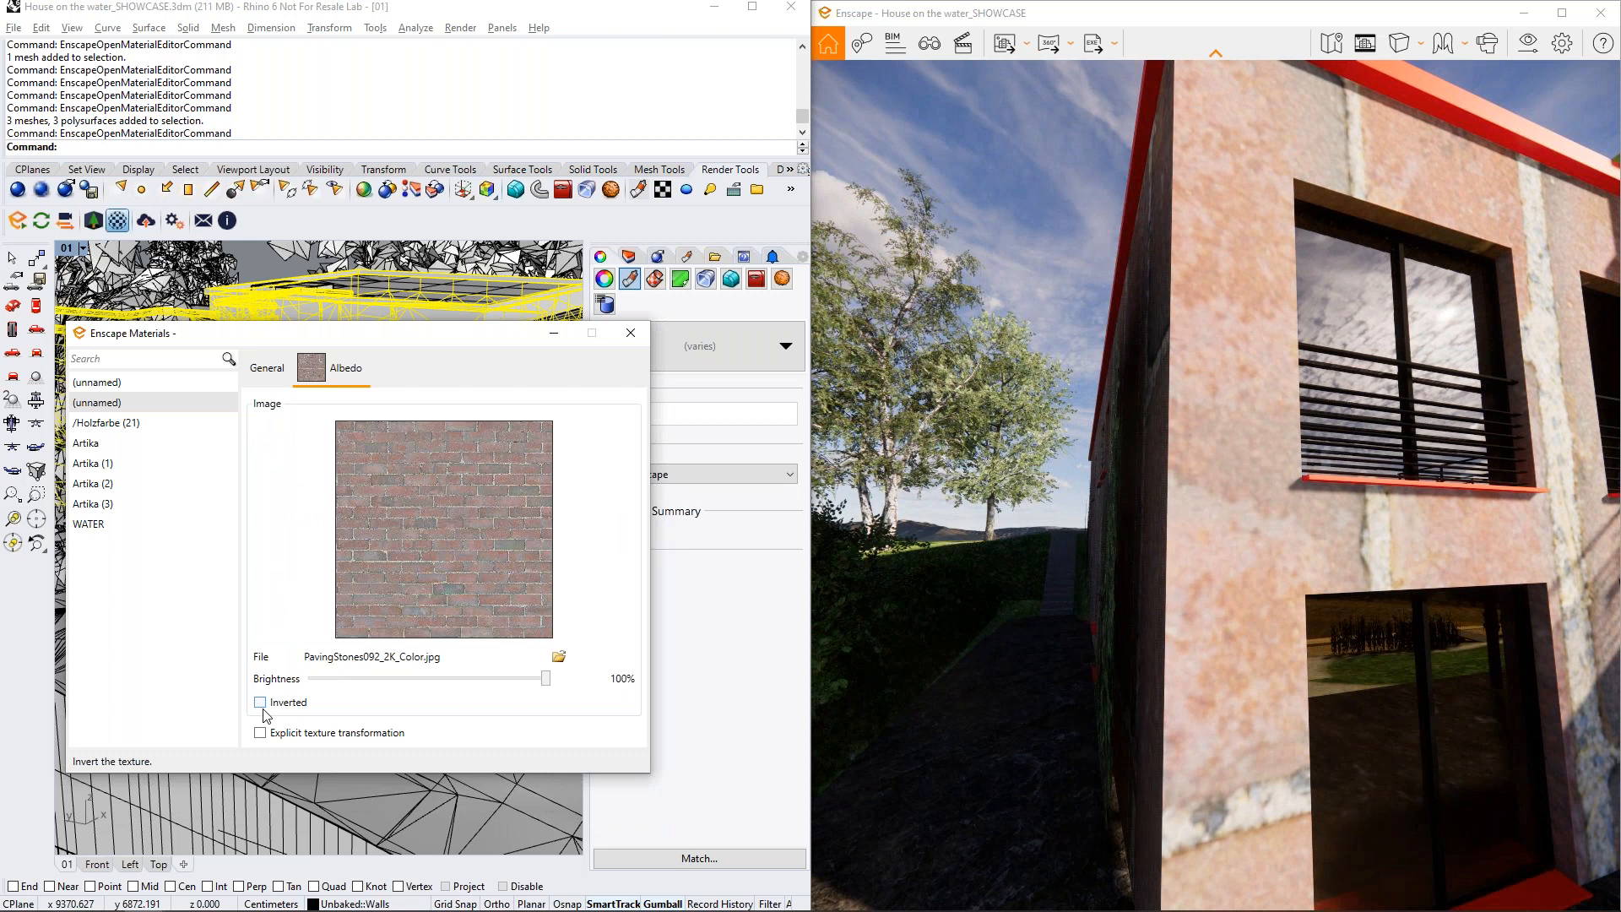
click(260, 732)
drag(320, 755, 109, 806)
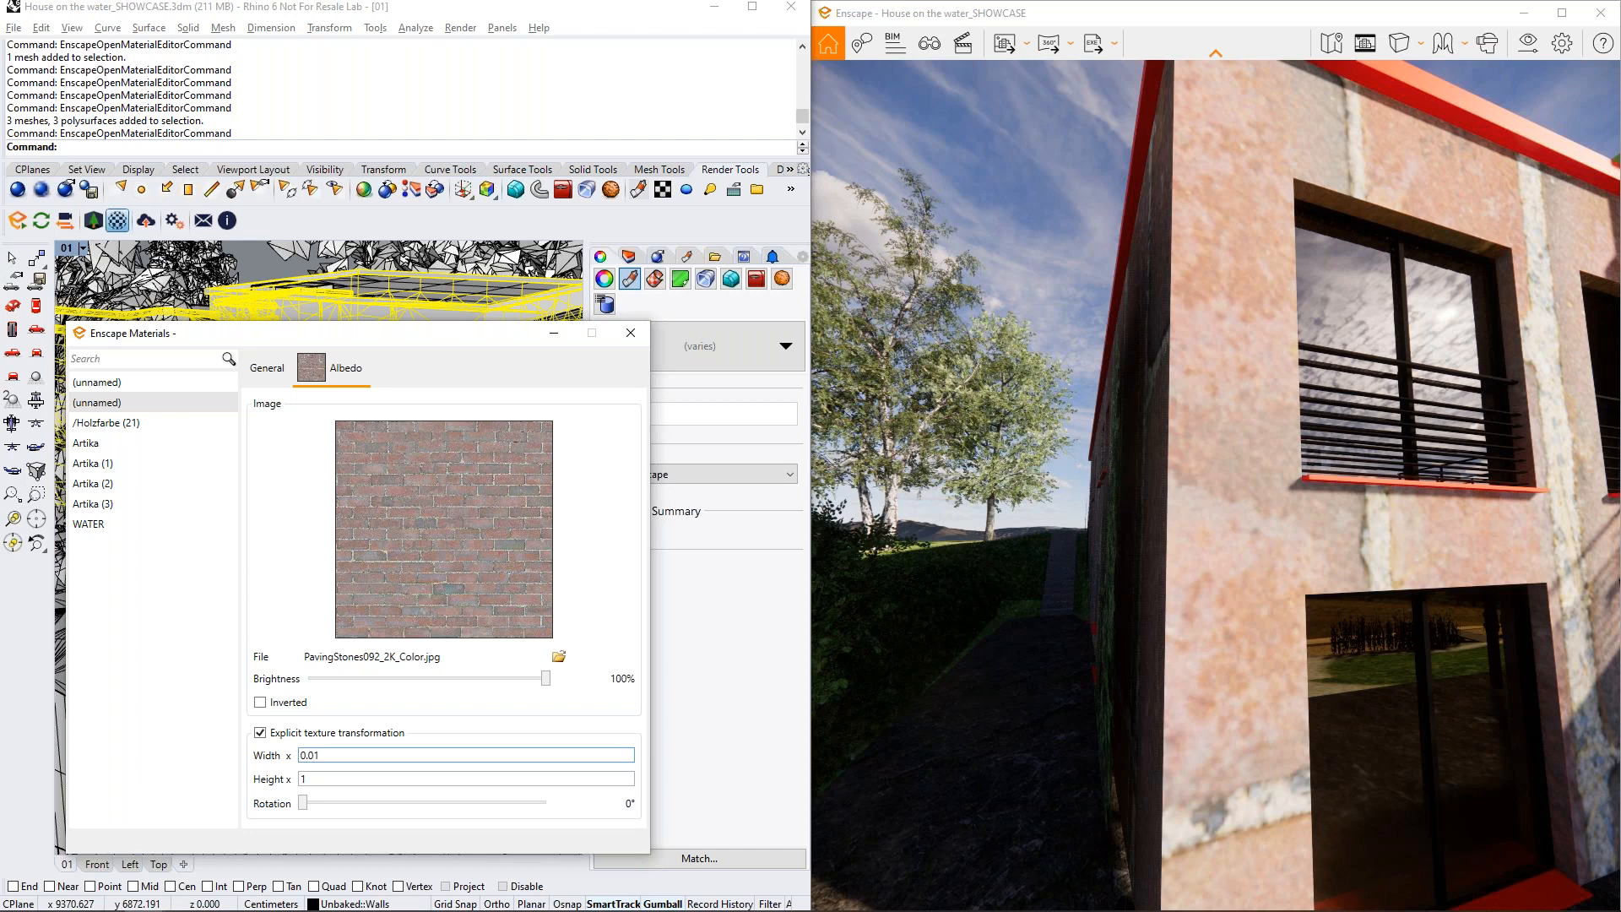
click(346, 778)
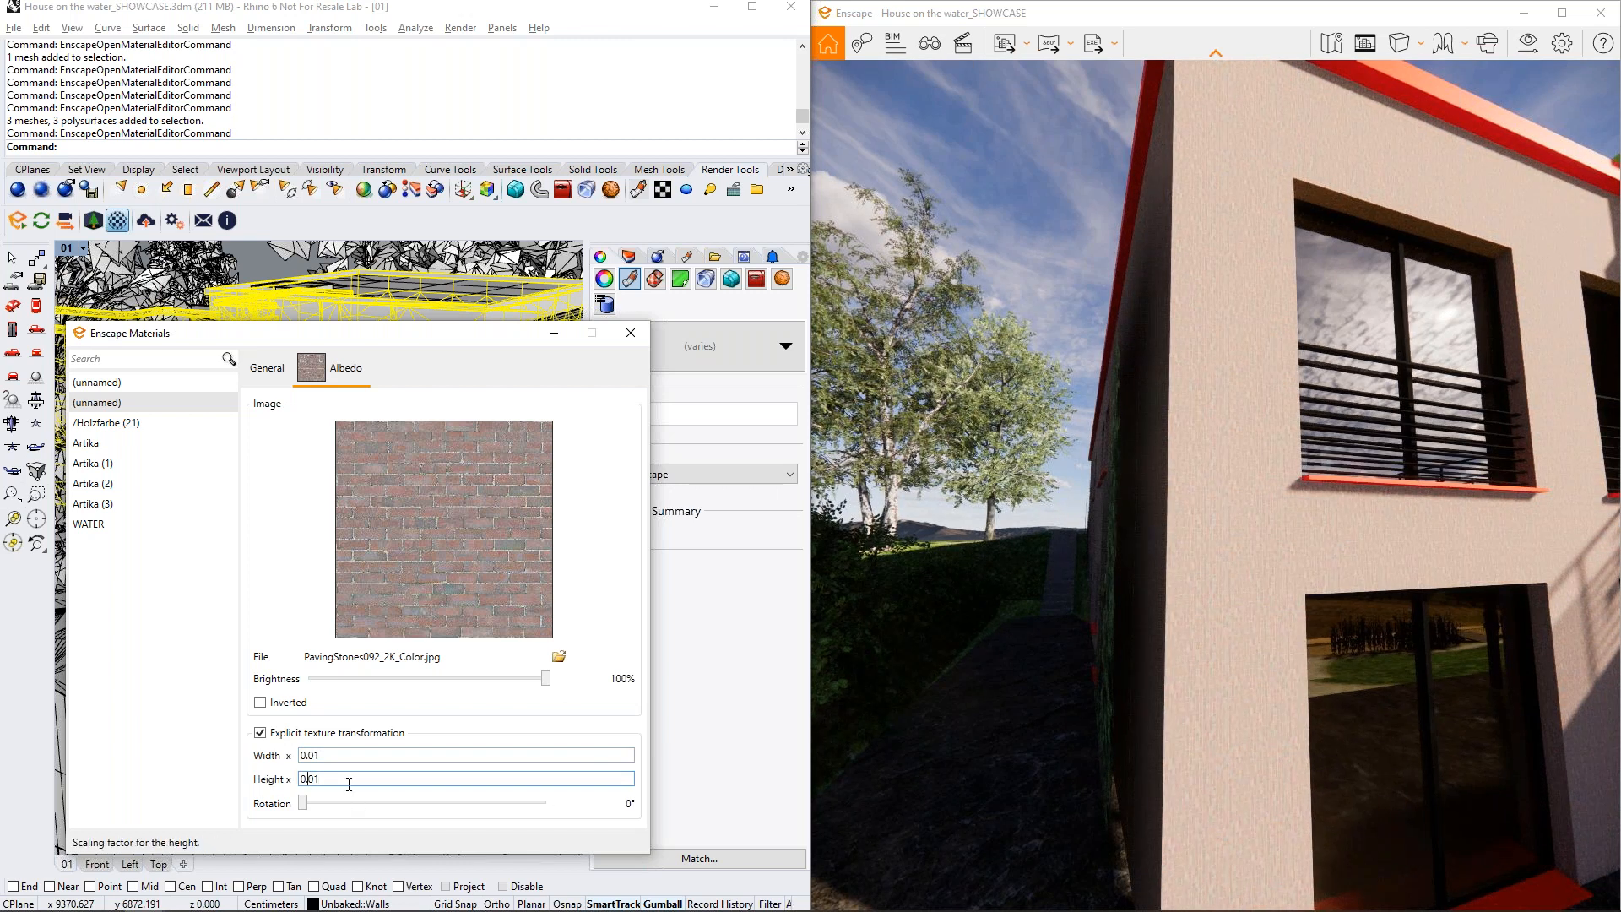
Change the albedo texture's width and height scale to 0.1 and check the brick size on the wall up close
key(BackSpace)
click(311, 755)
key(BackSpace)
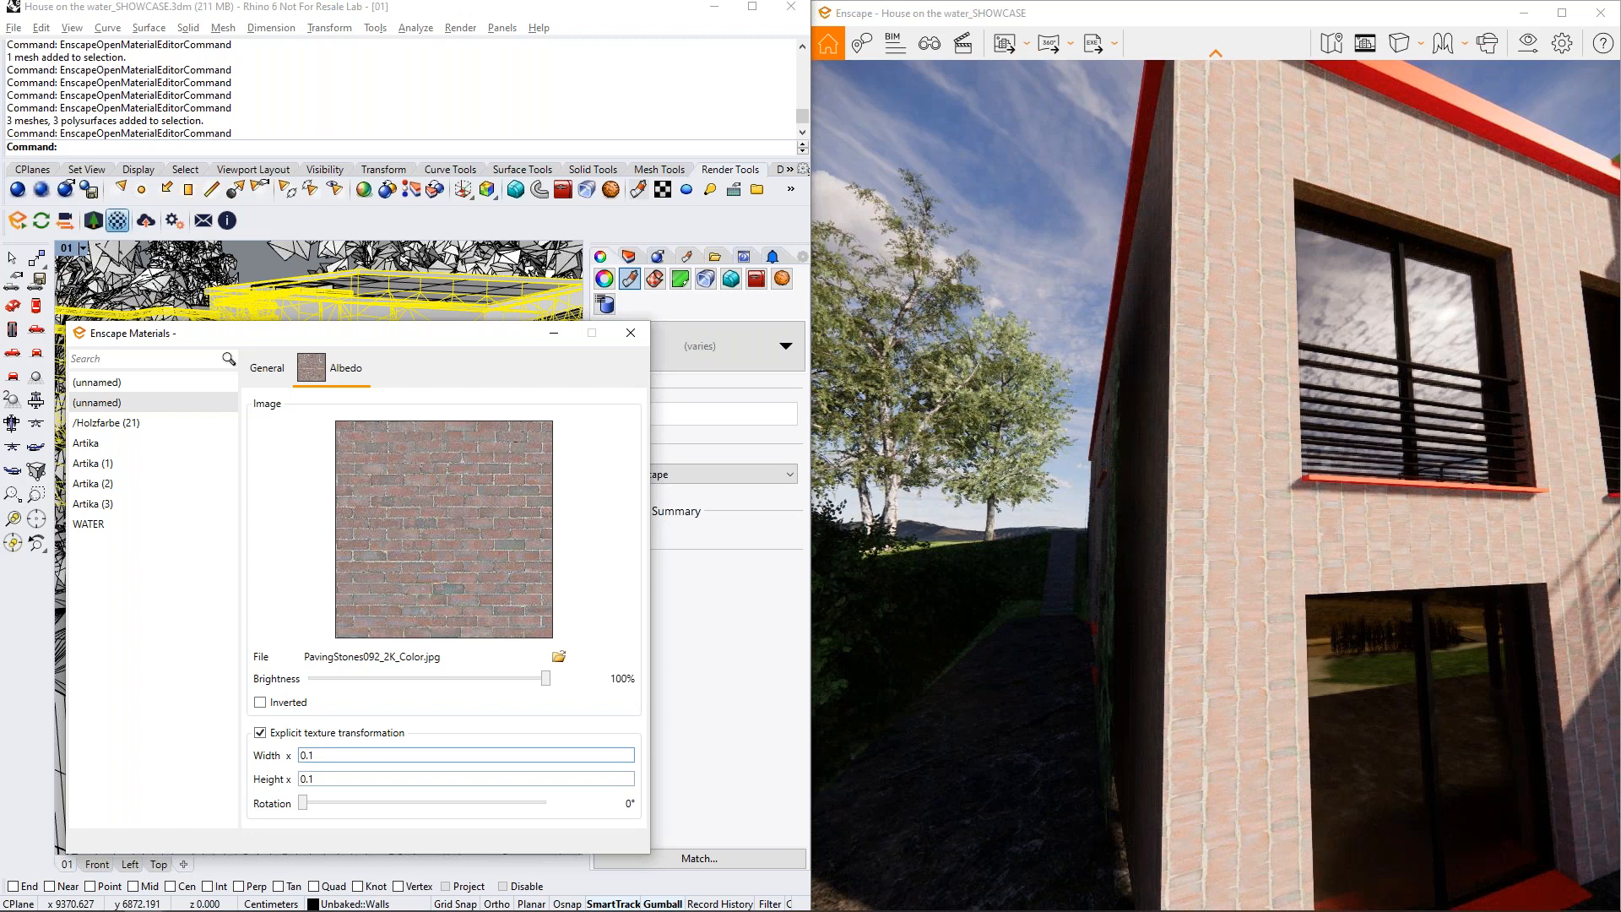
drag(1215, 485, 1299, 477)
key(w)
key(d)
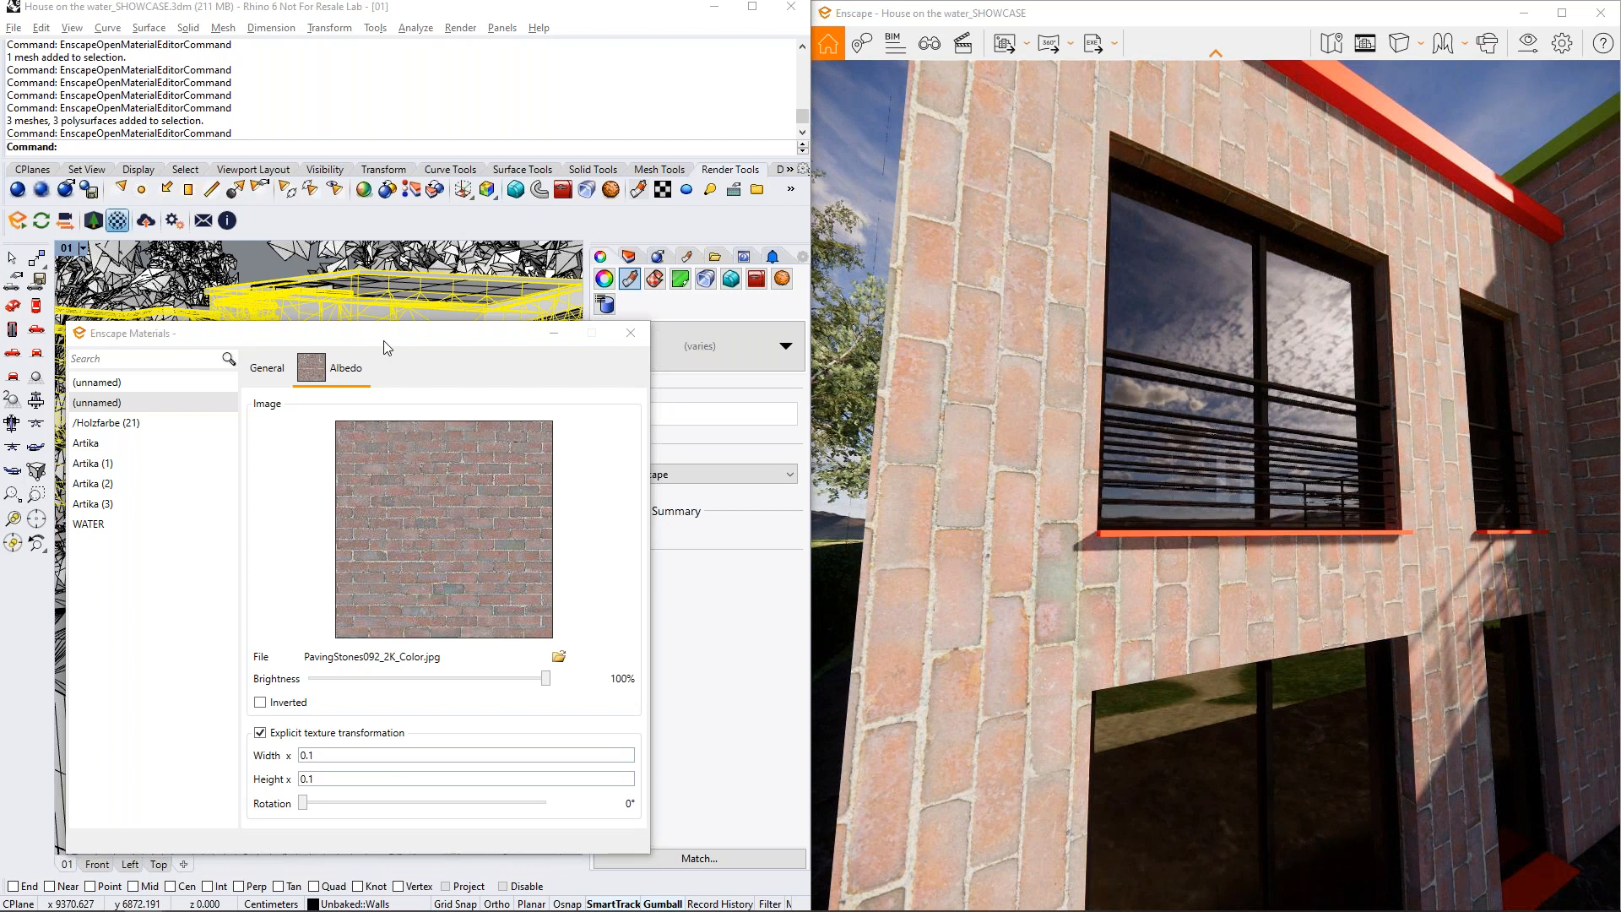
Load PavingStones098_2K_Displacement.jpg from the Desktop as the wall material's height texture
click(267, 368)
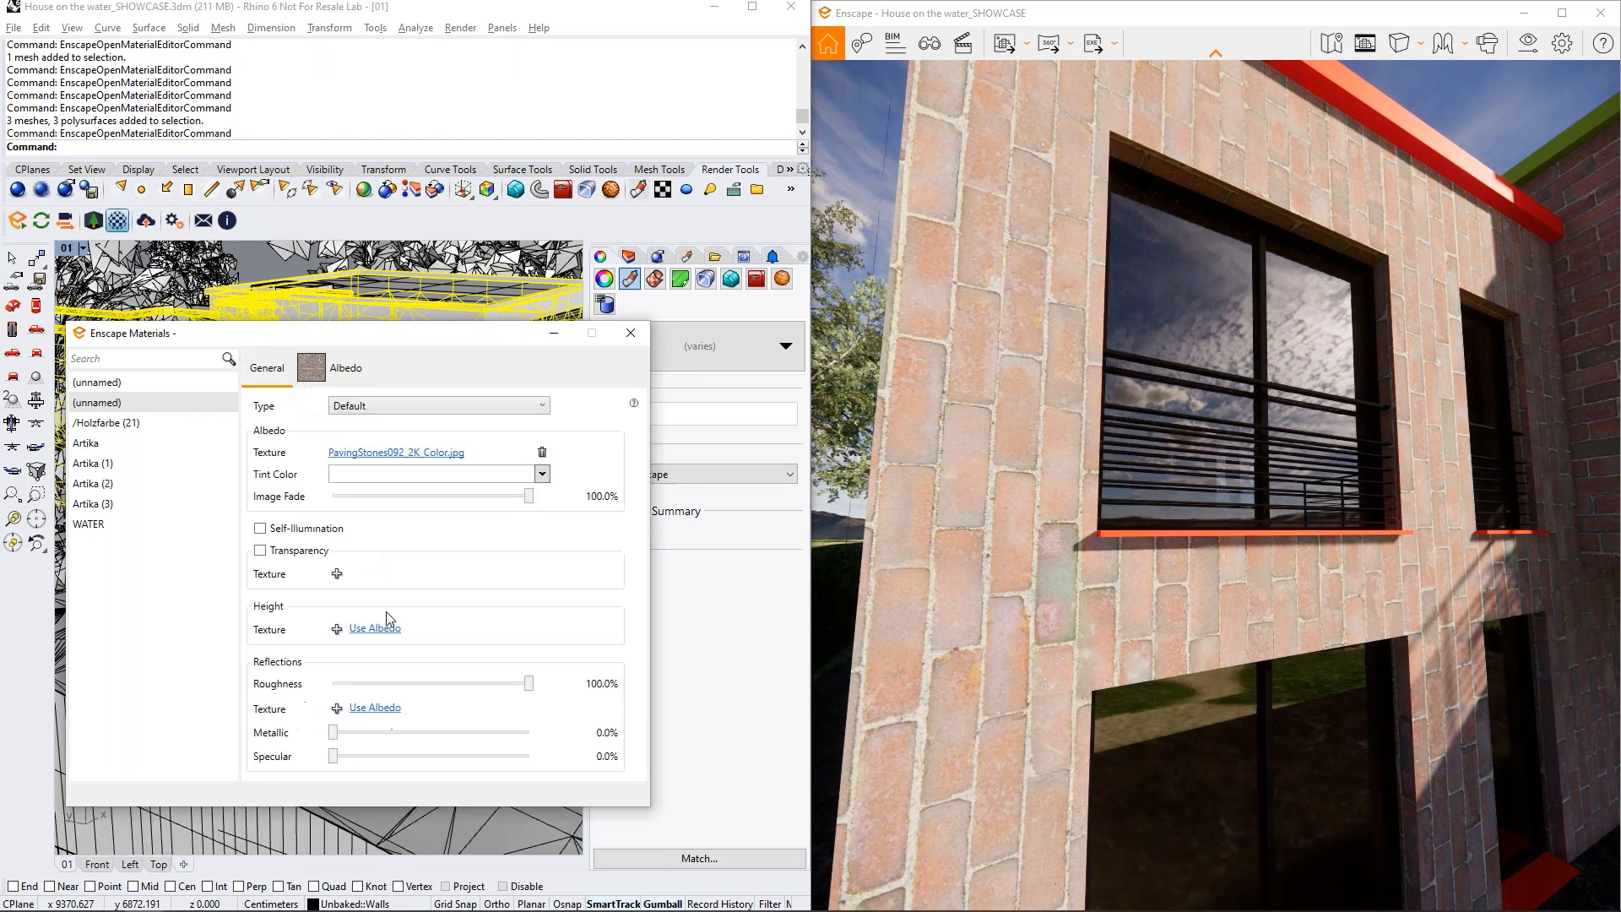
click(338, 630)
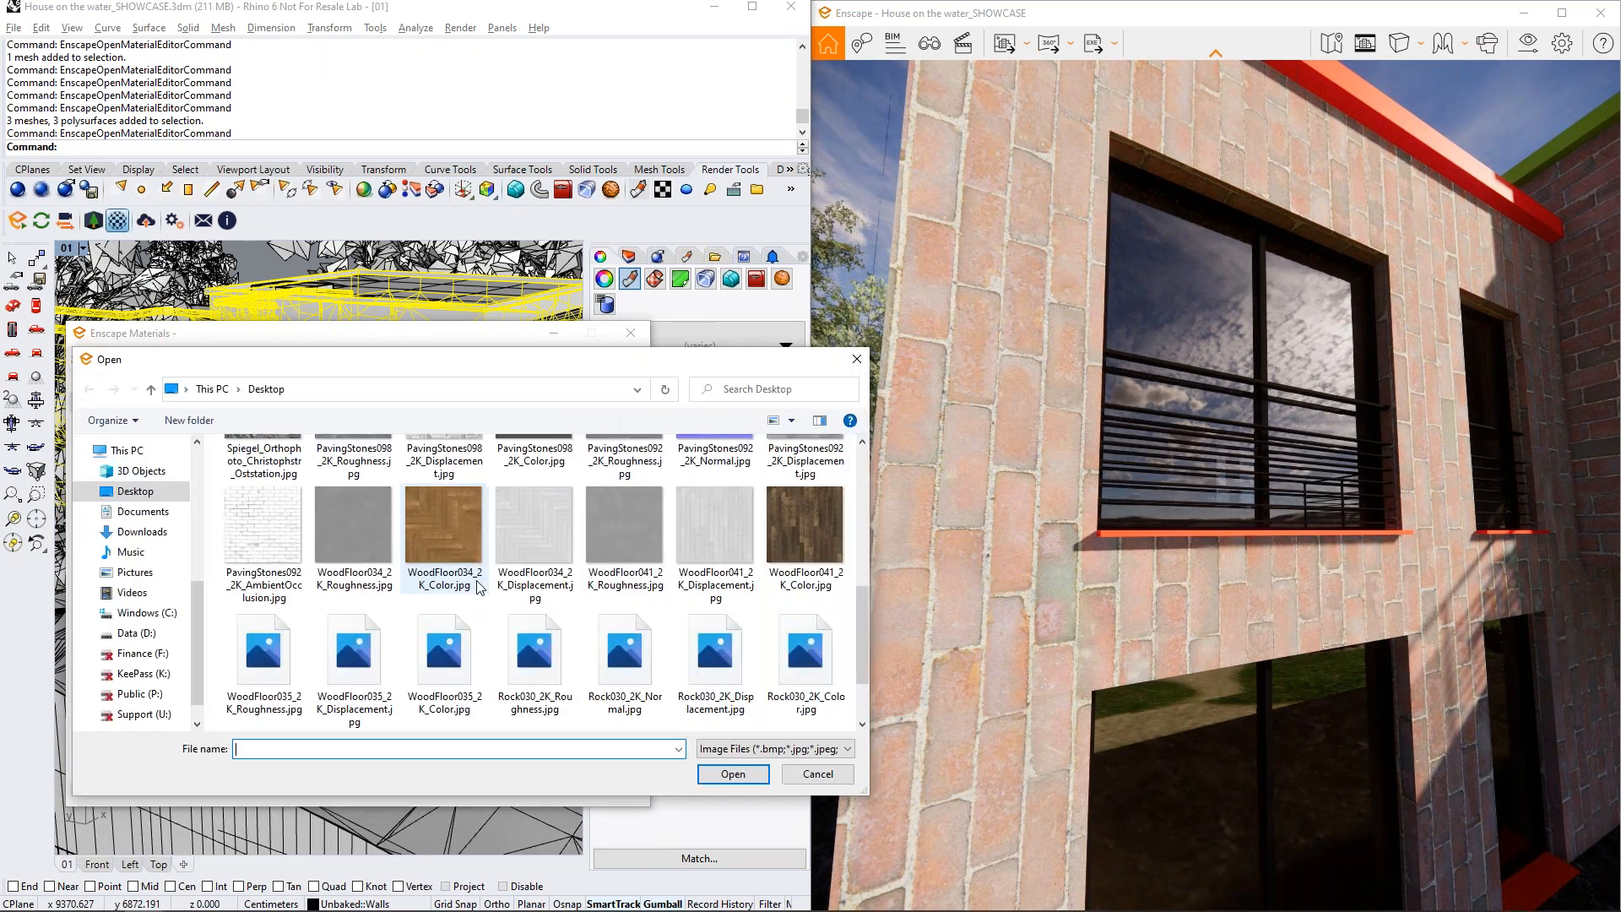
scroll(588, 580, up, 1)
scroll(588, 579, up, 2)
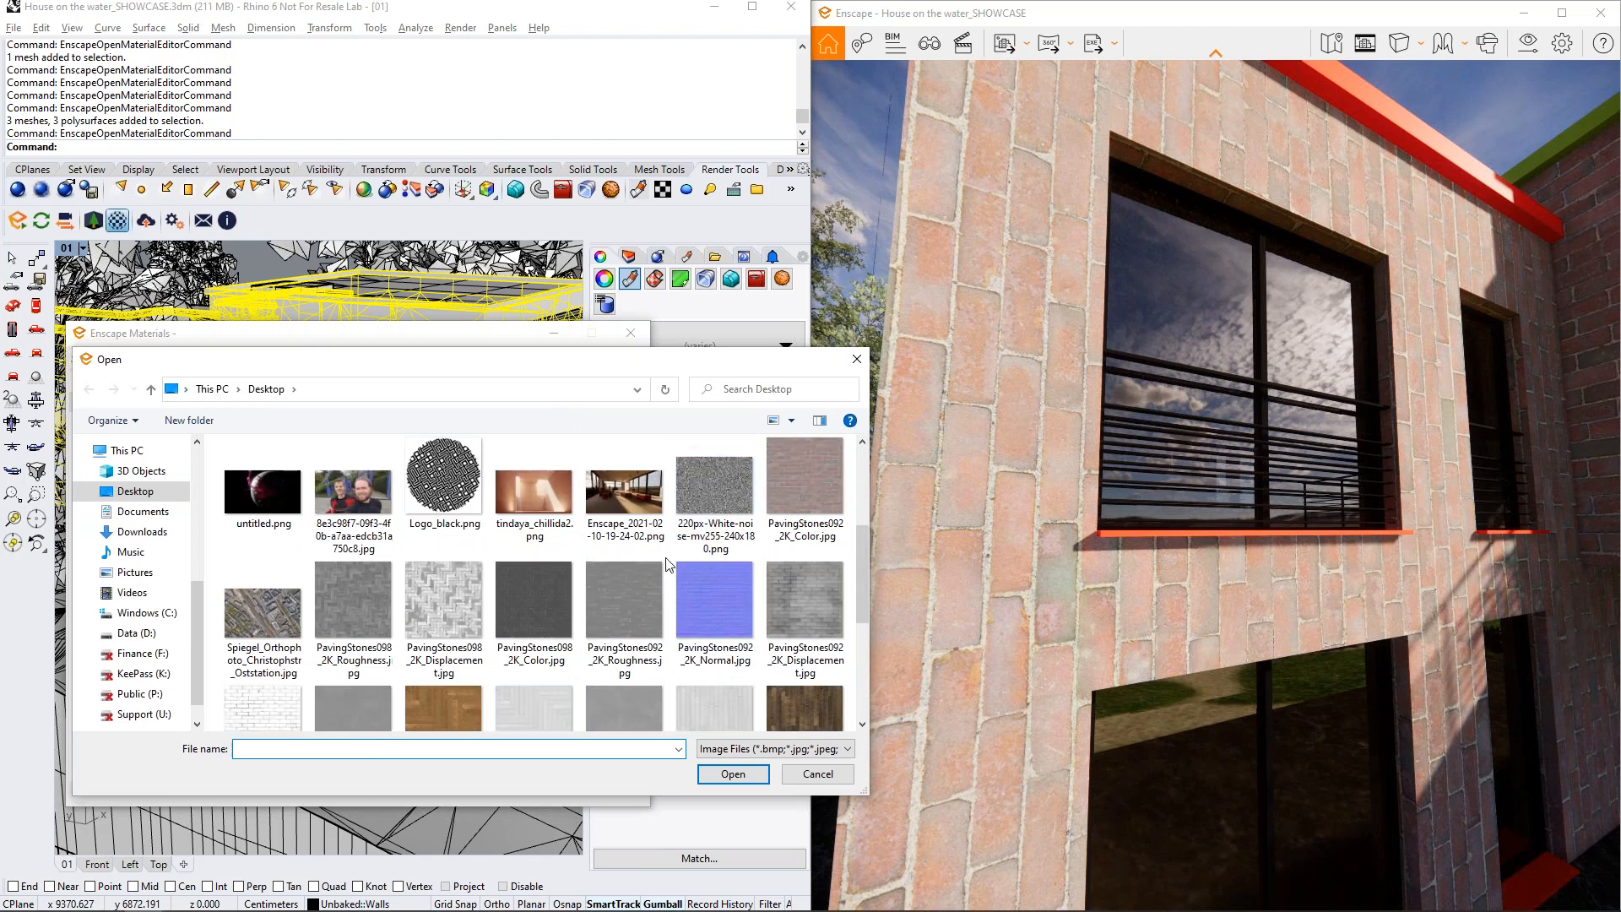
double_click(450, 623)
right_drag(1062, 633, 1101, 615)
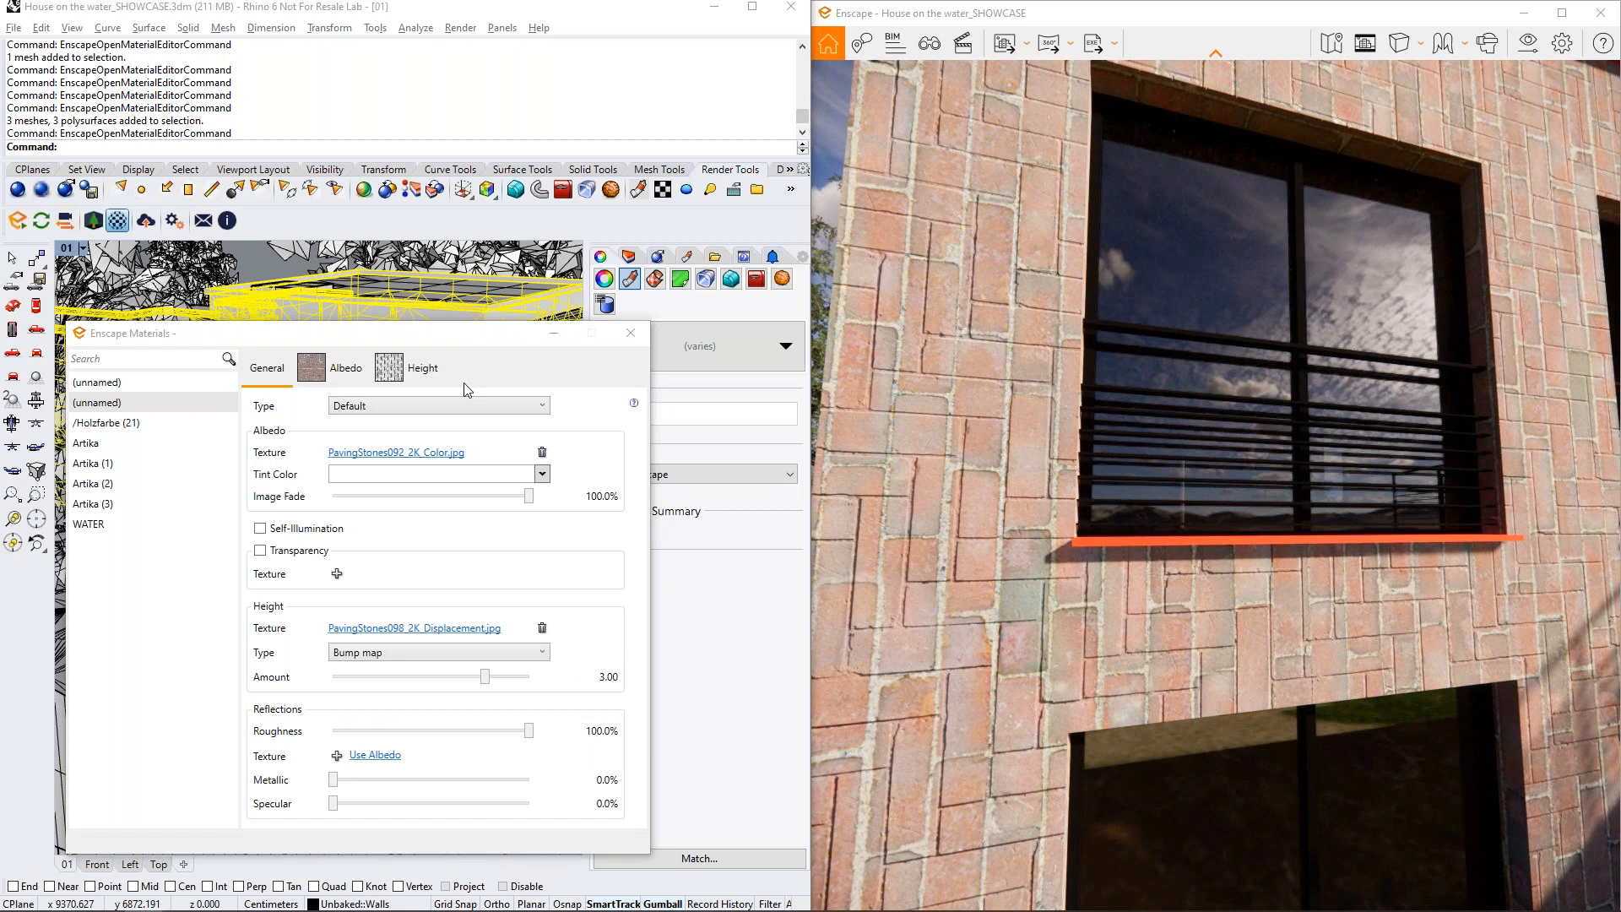
Enable explicit texture transformation for the height texture and set its width and height scale to 0.1
click(420, 368)
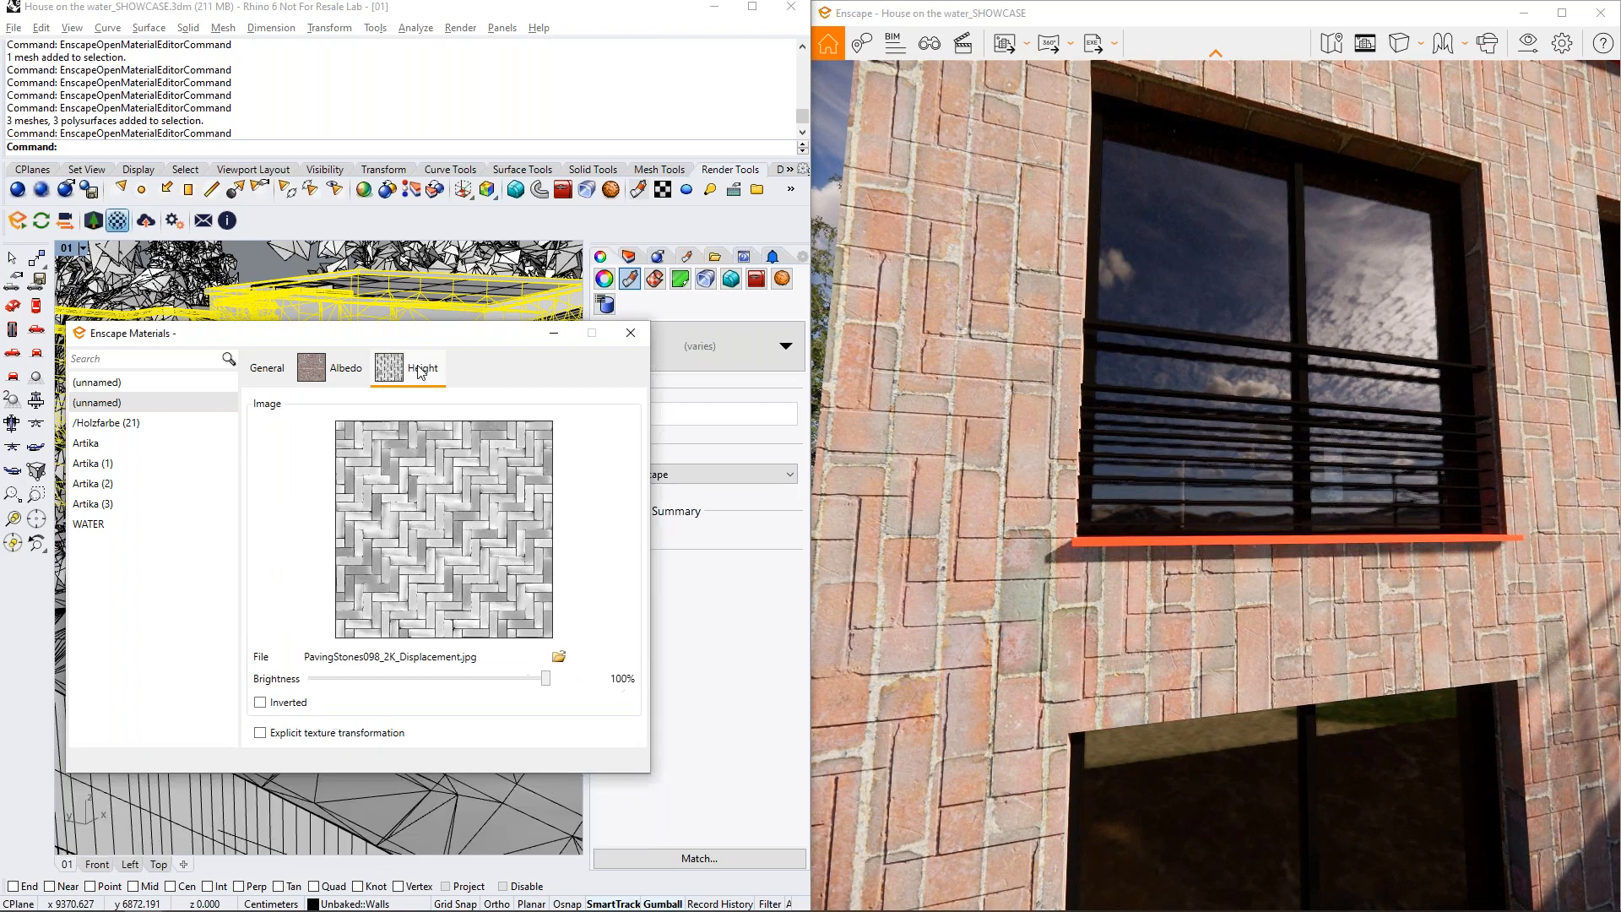
click(288, 736)
click(318, 752)
text(0.)
key(Tab)
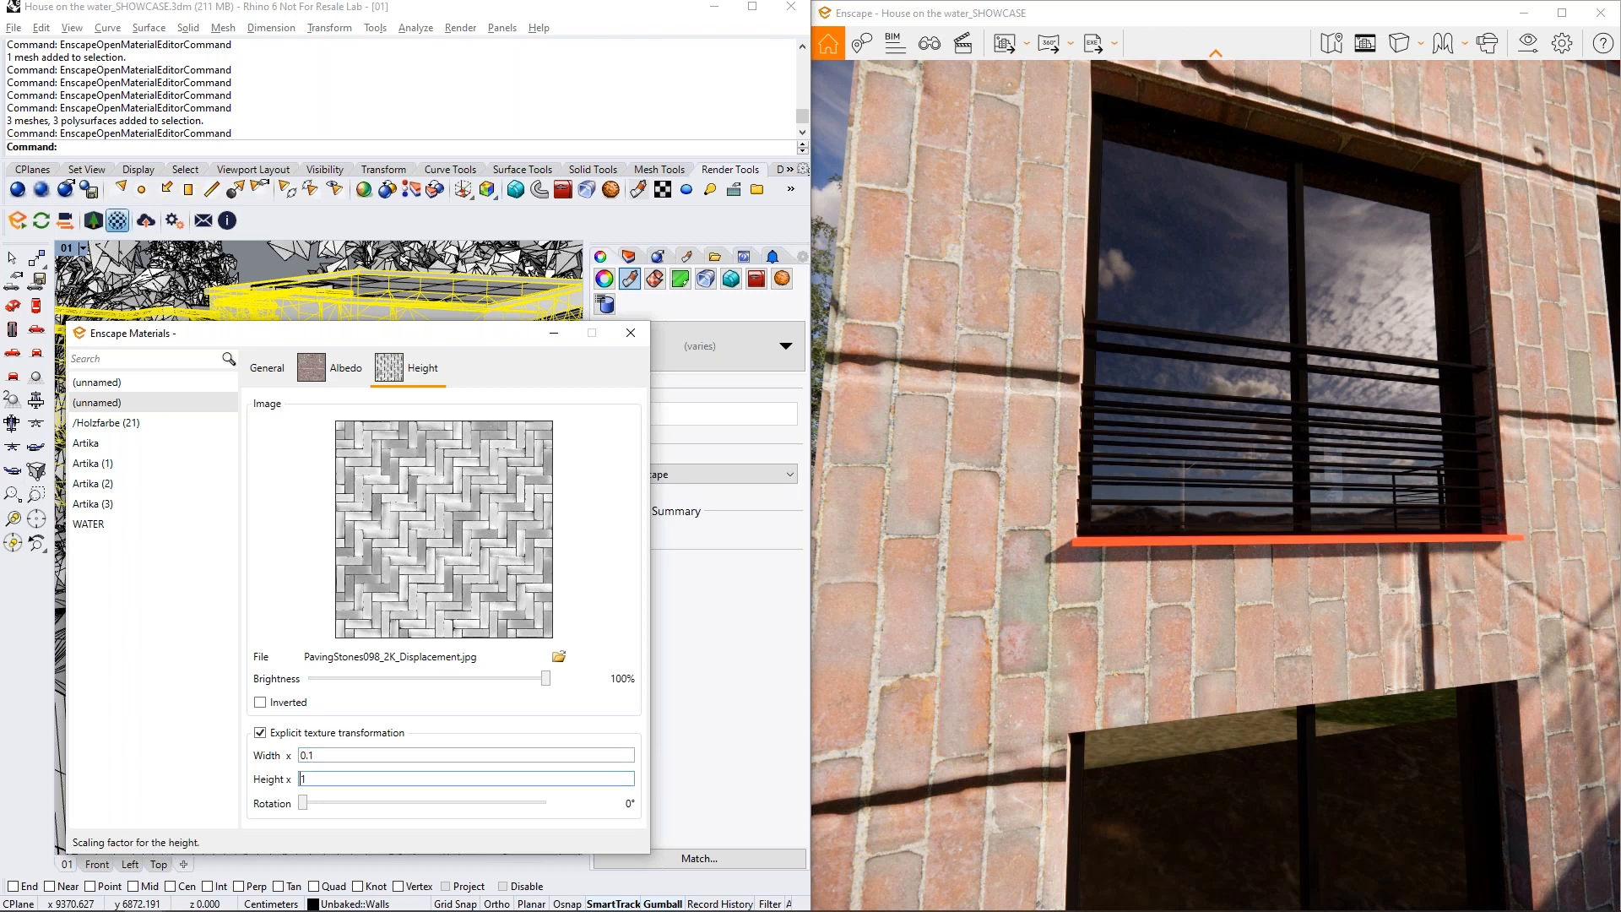
text(0.)
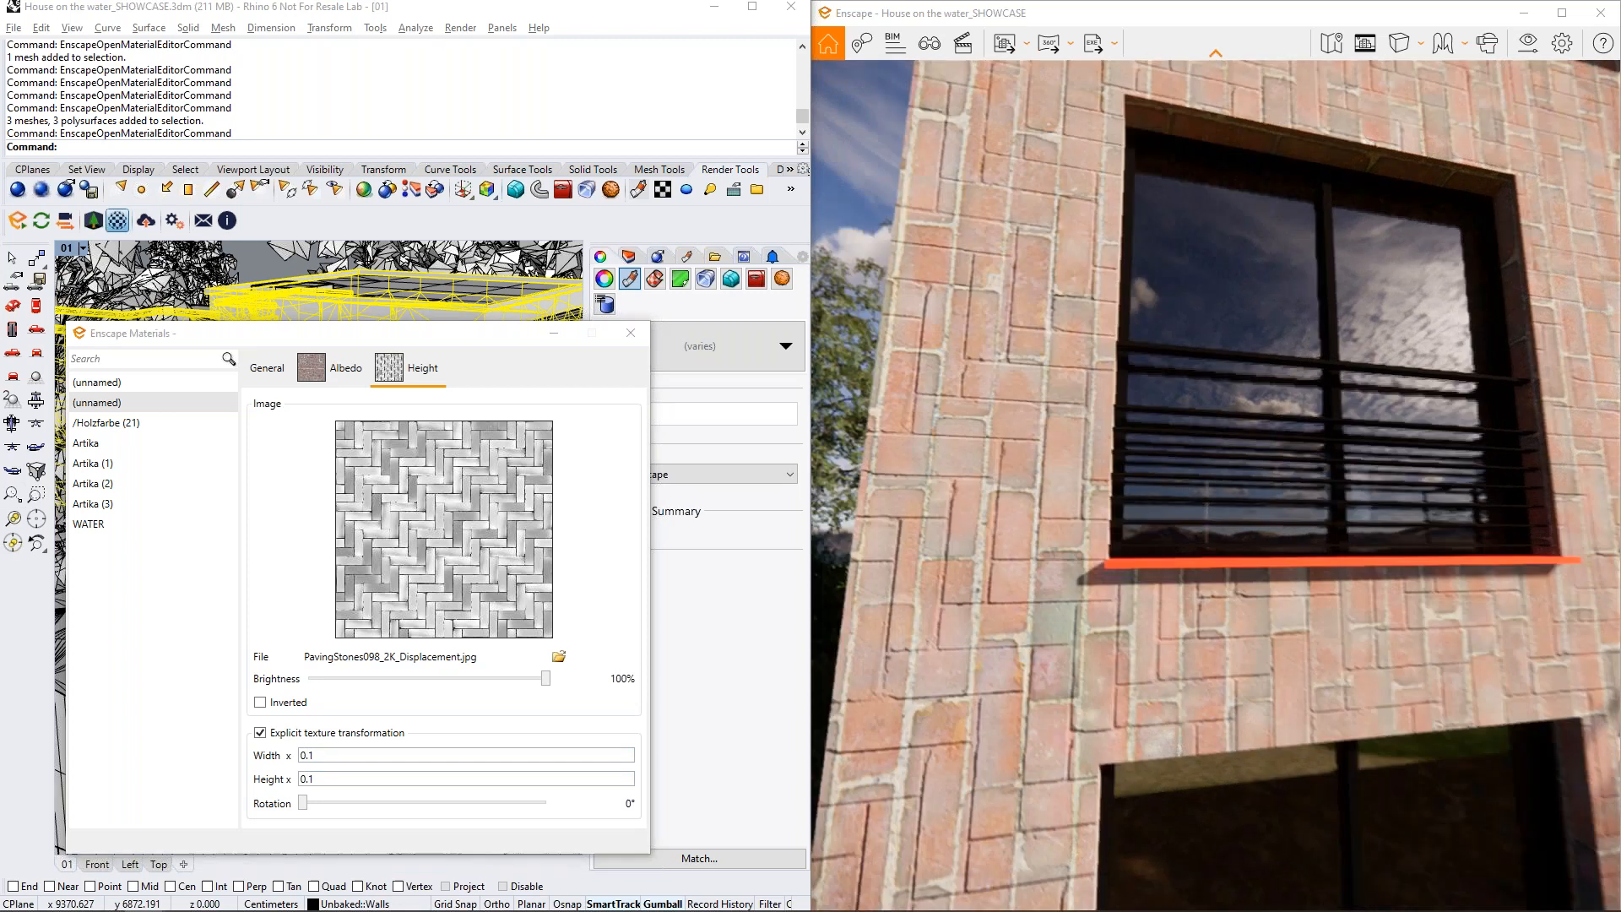
Compare the albedo and height images, and replace the height texture with PavingStones092_2K_Displacement.jpg
click(353, 368)
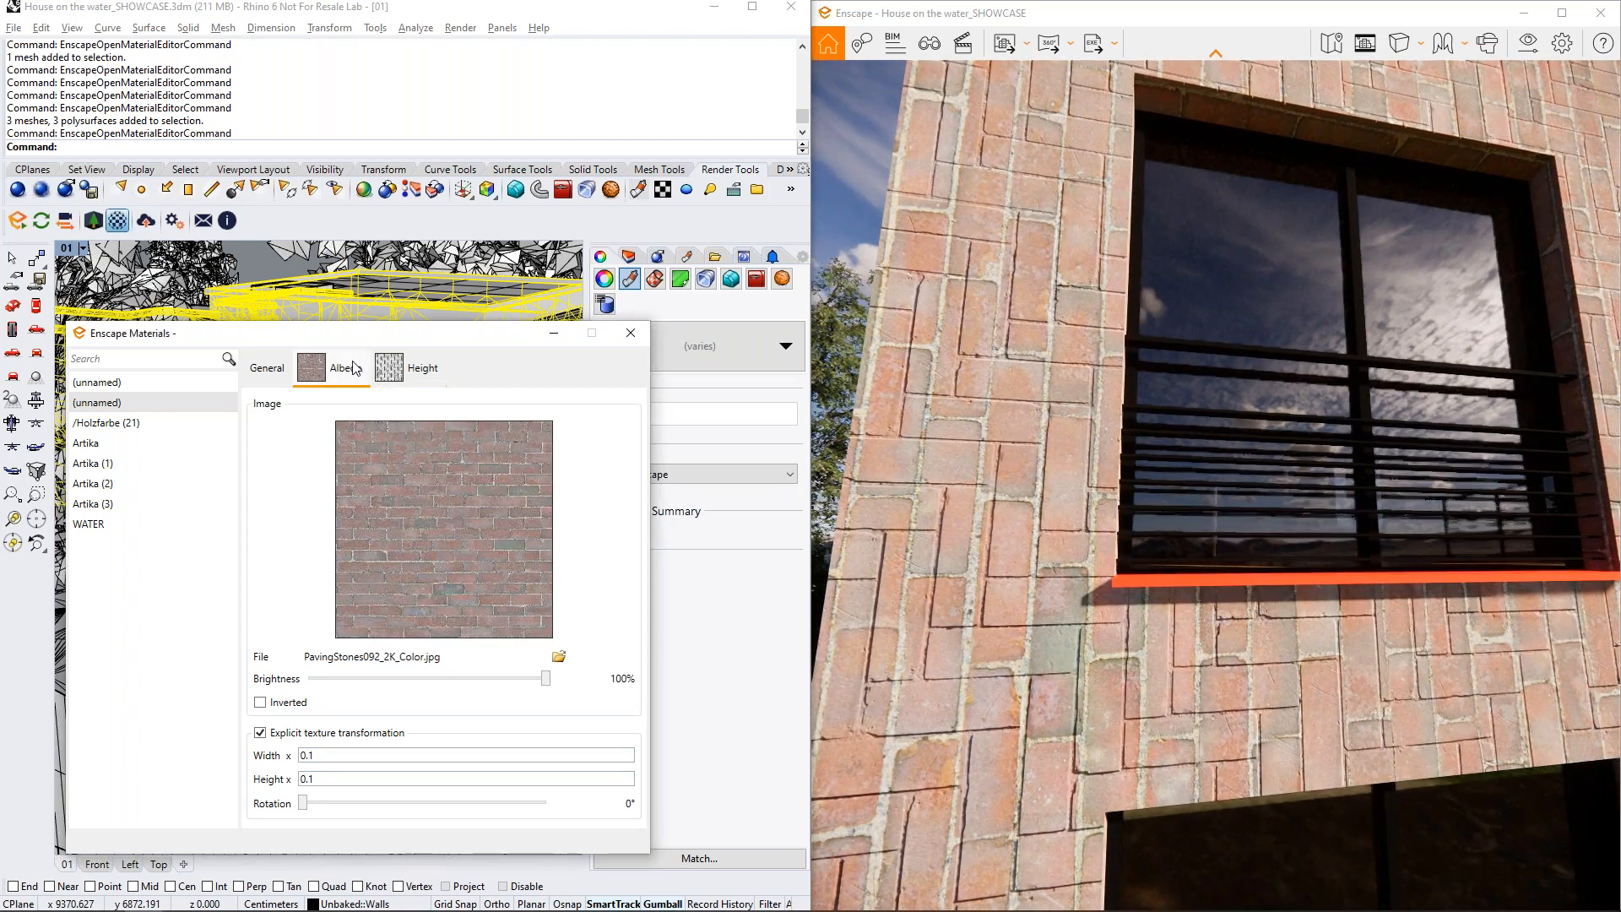
click(417, 368)
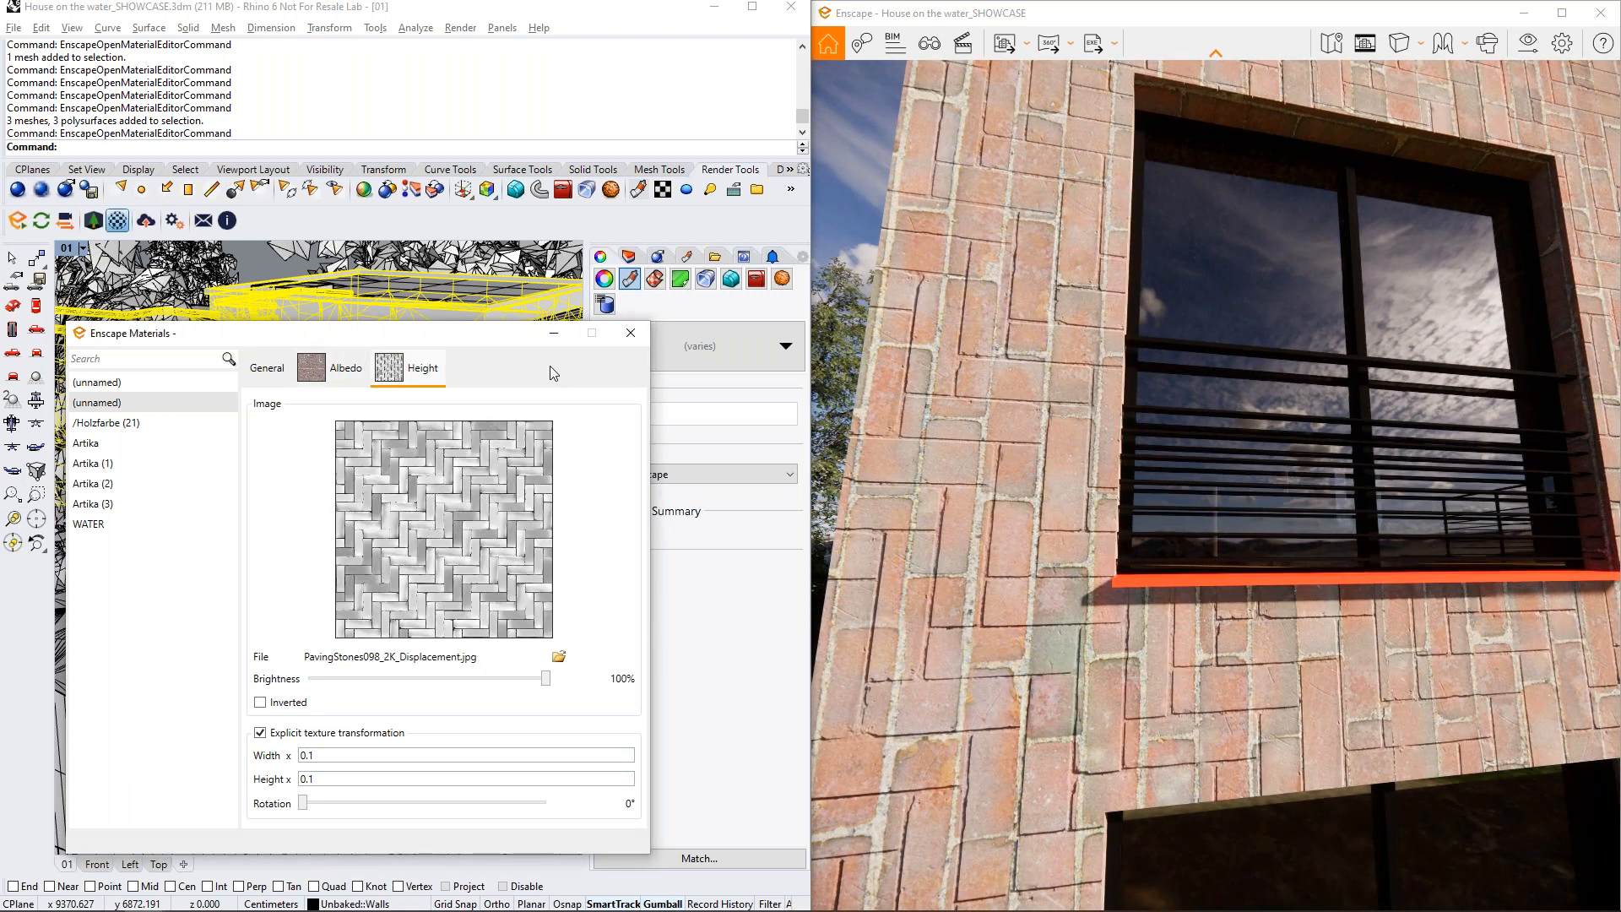
right_drag(1049, 463, 1049, 443)
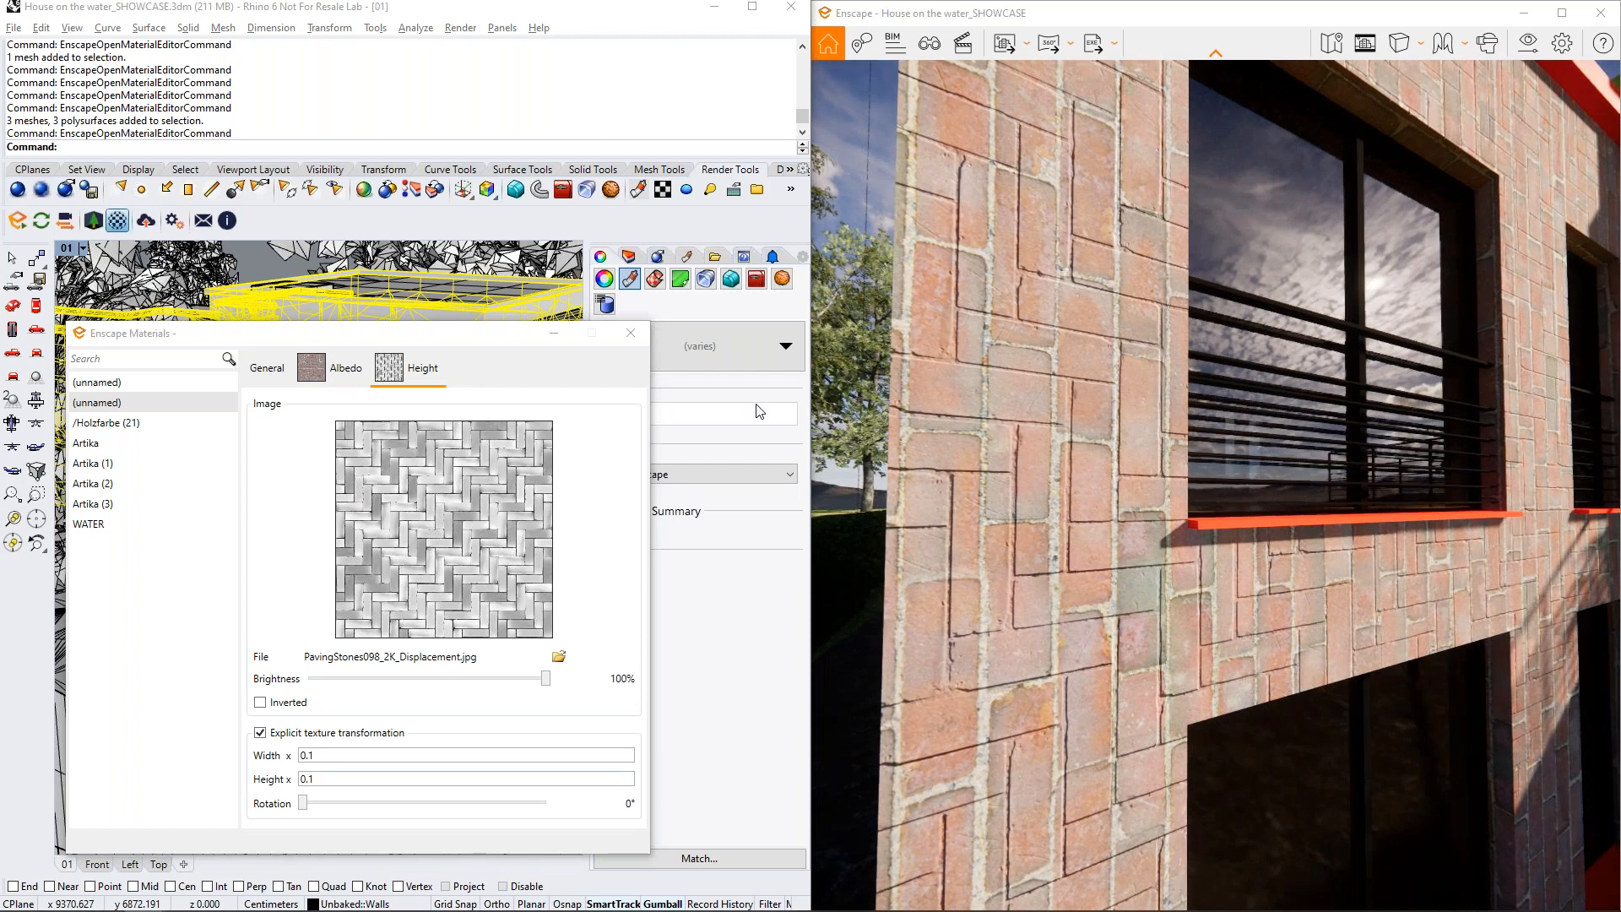
click(558, 656)
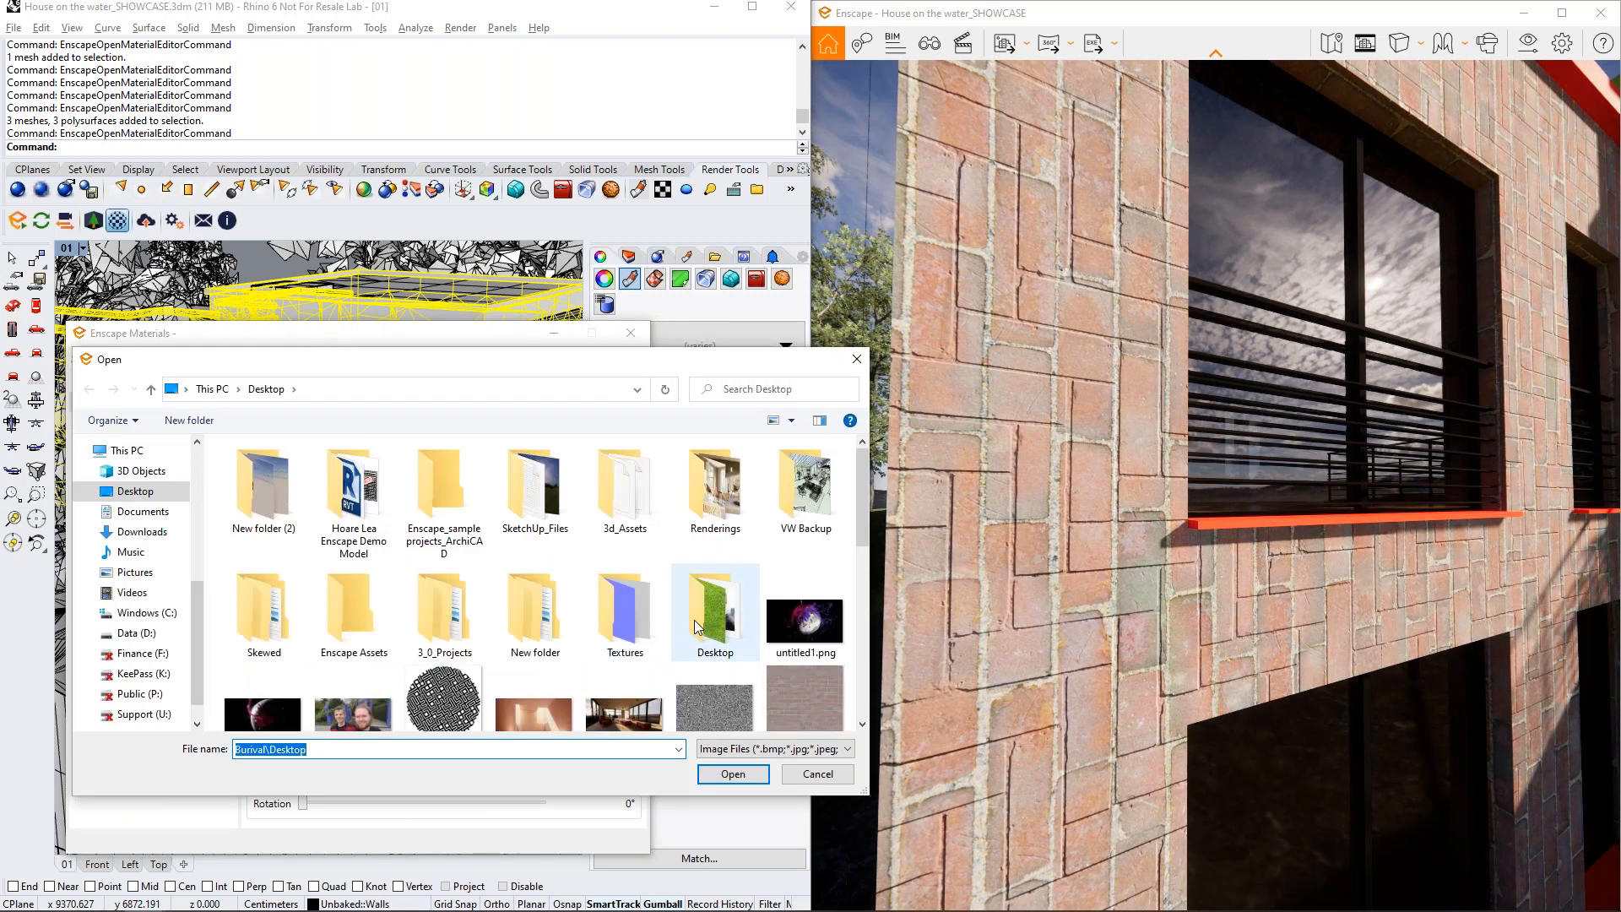
scroll(694, 620, down, 3)
scroll(656, 626, up, 2)
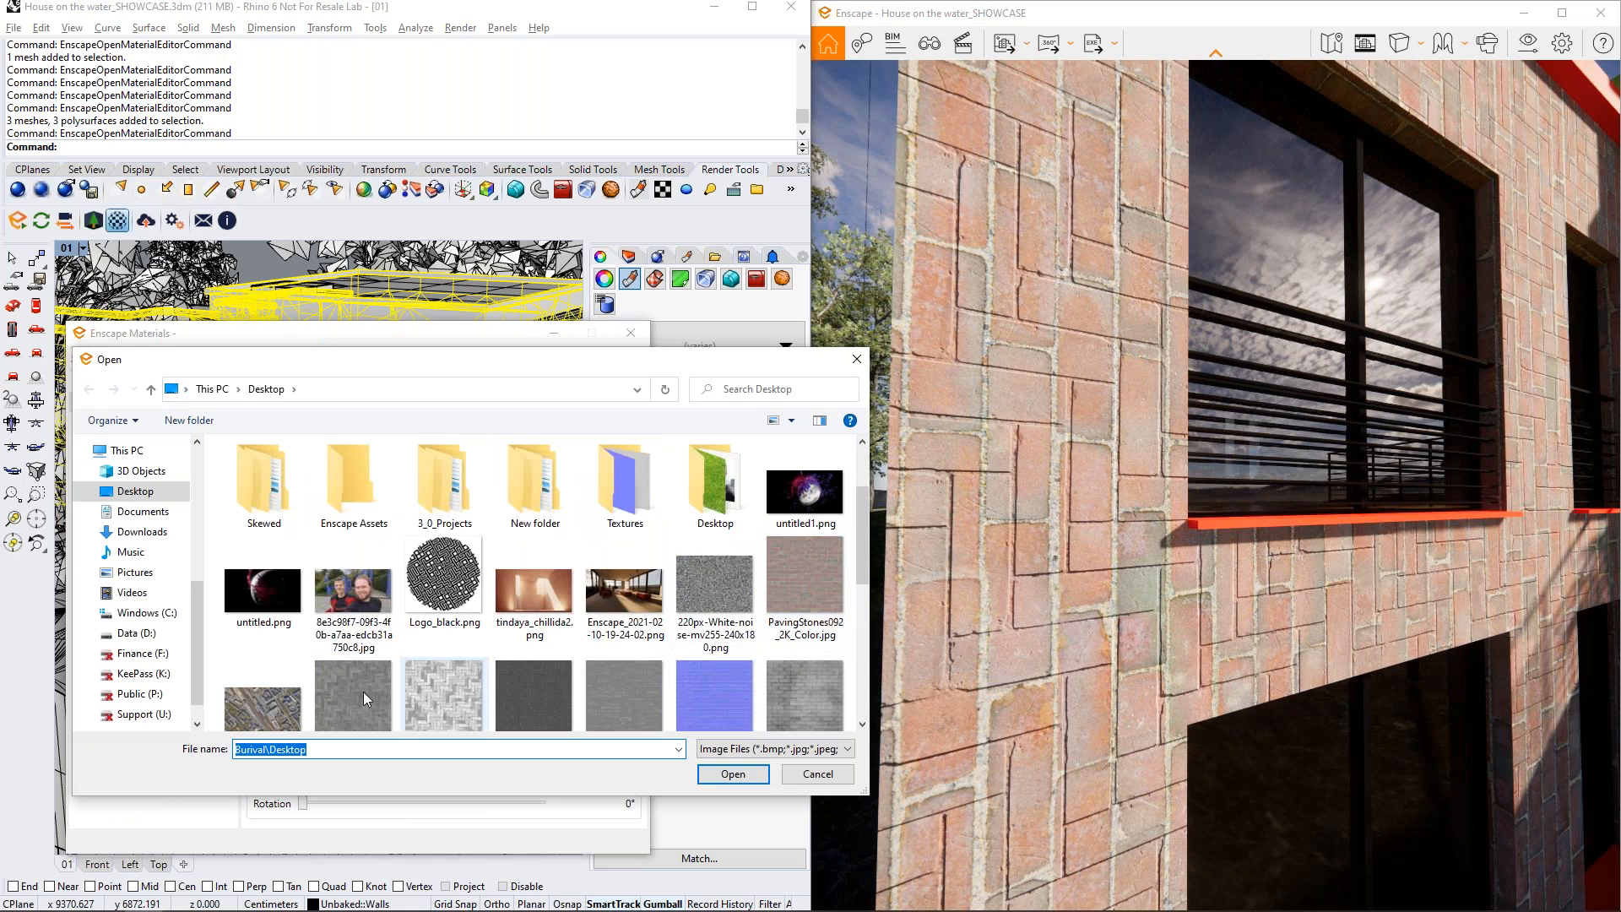
scroll(363, 691, down, 1)
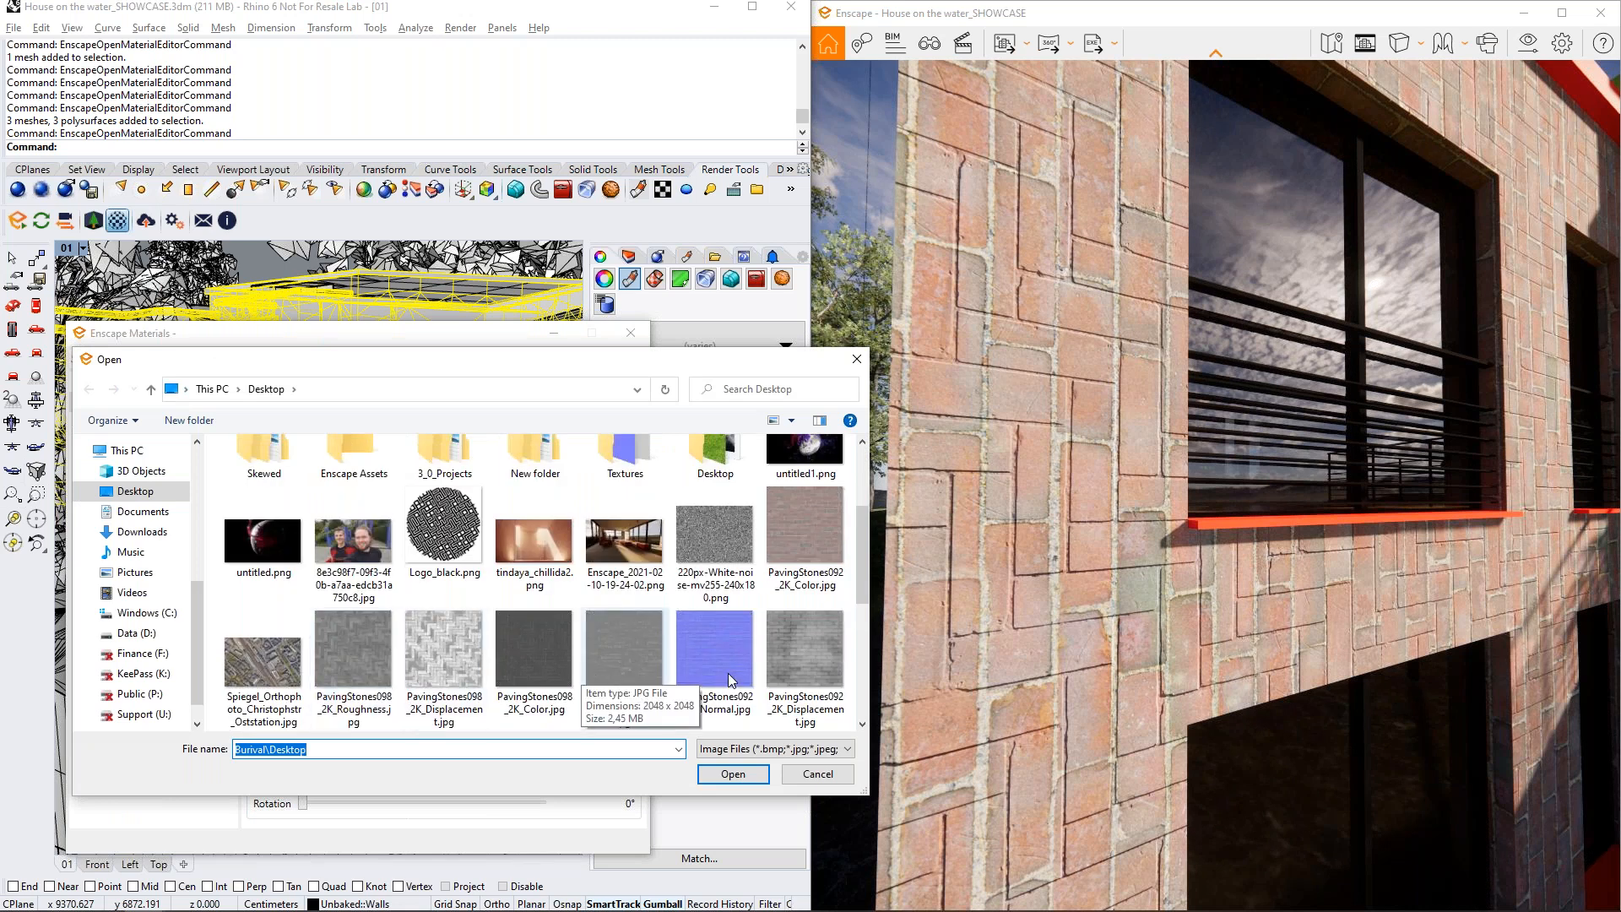
double_click(813, 663)
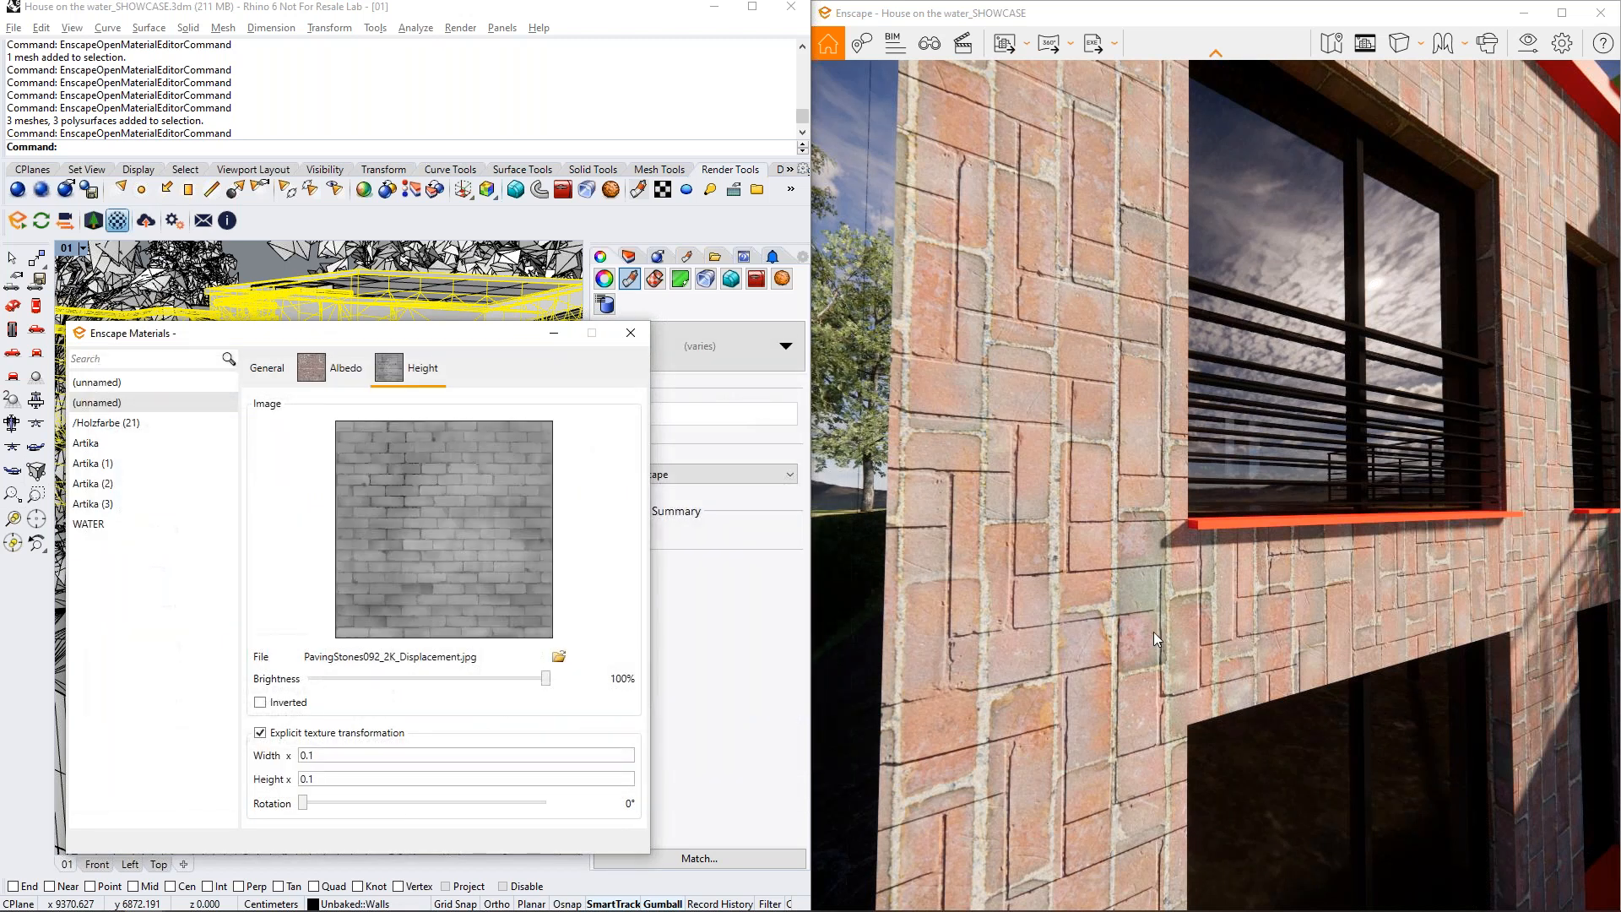
right_drag(1172, 625, 1155, 592)
Try the Displacement map type on the wall's height texture and return it to Bump map
click(266, 368)
click(463, 656)
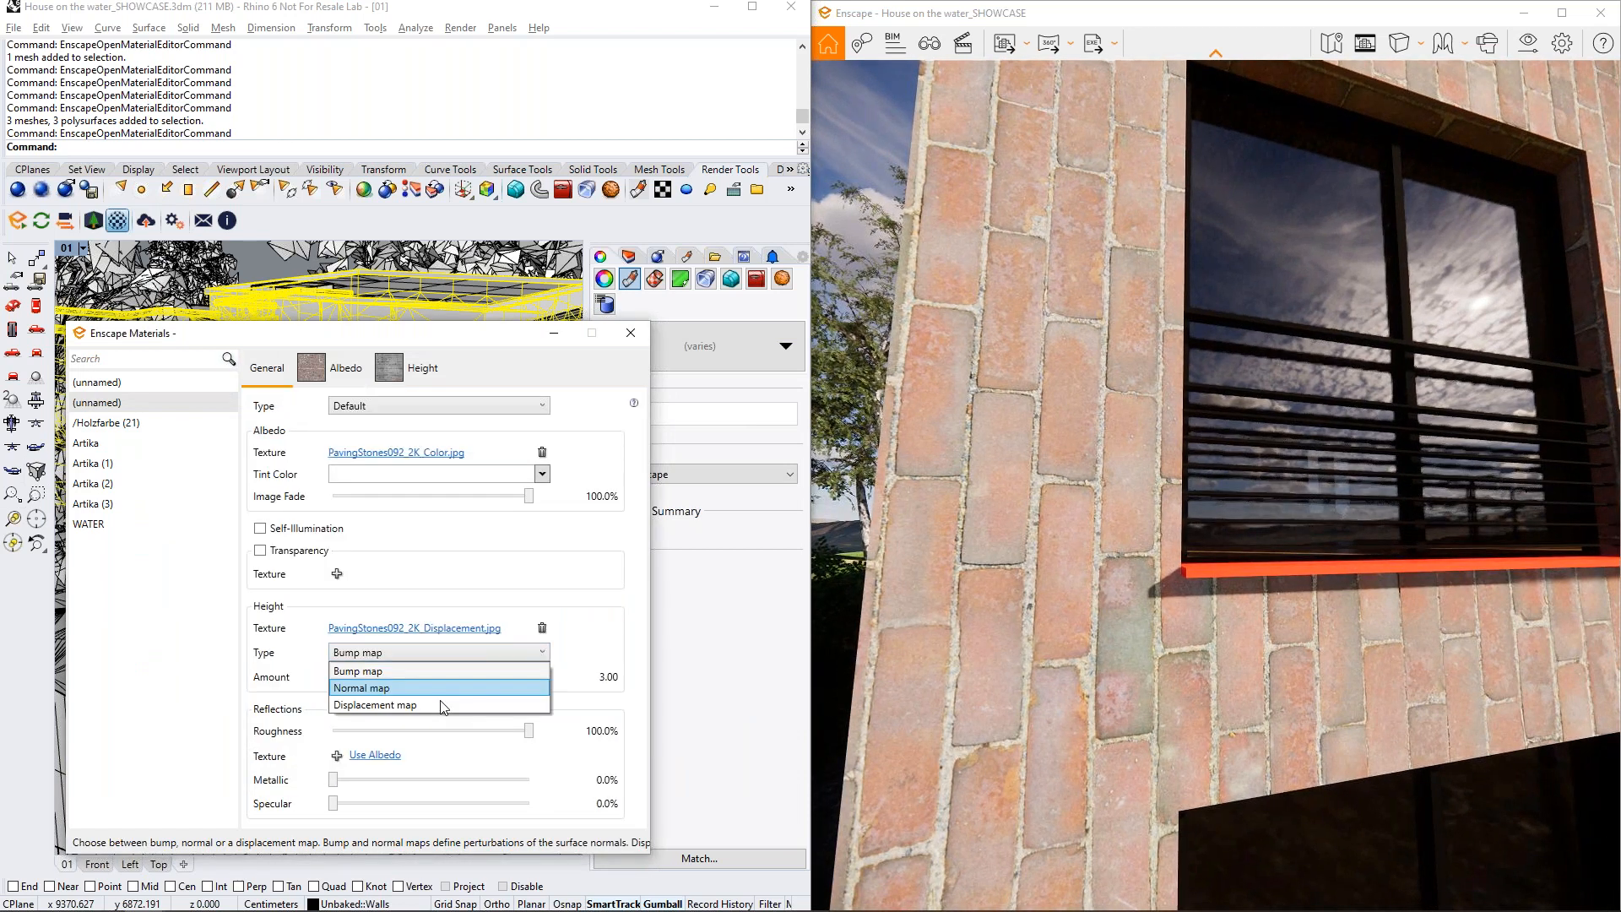
click(439, 705)
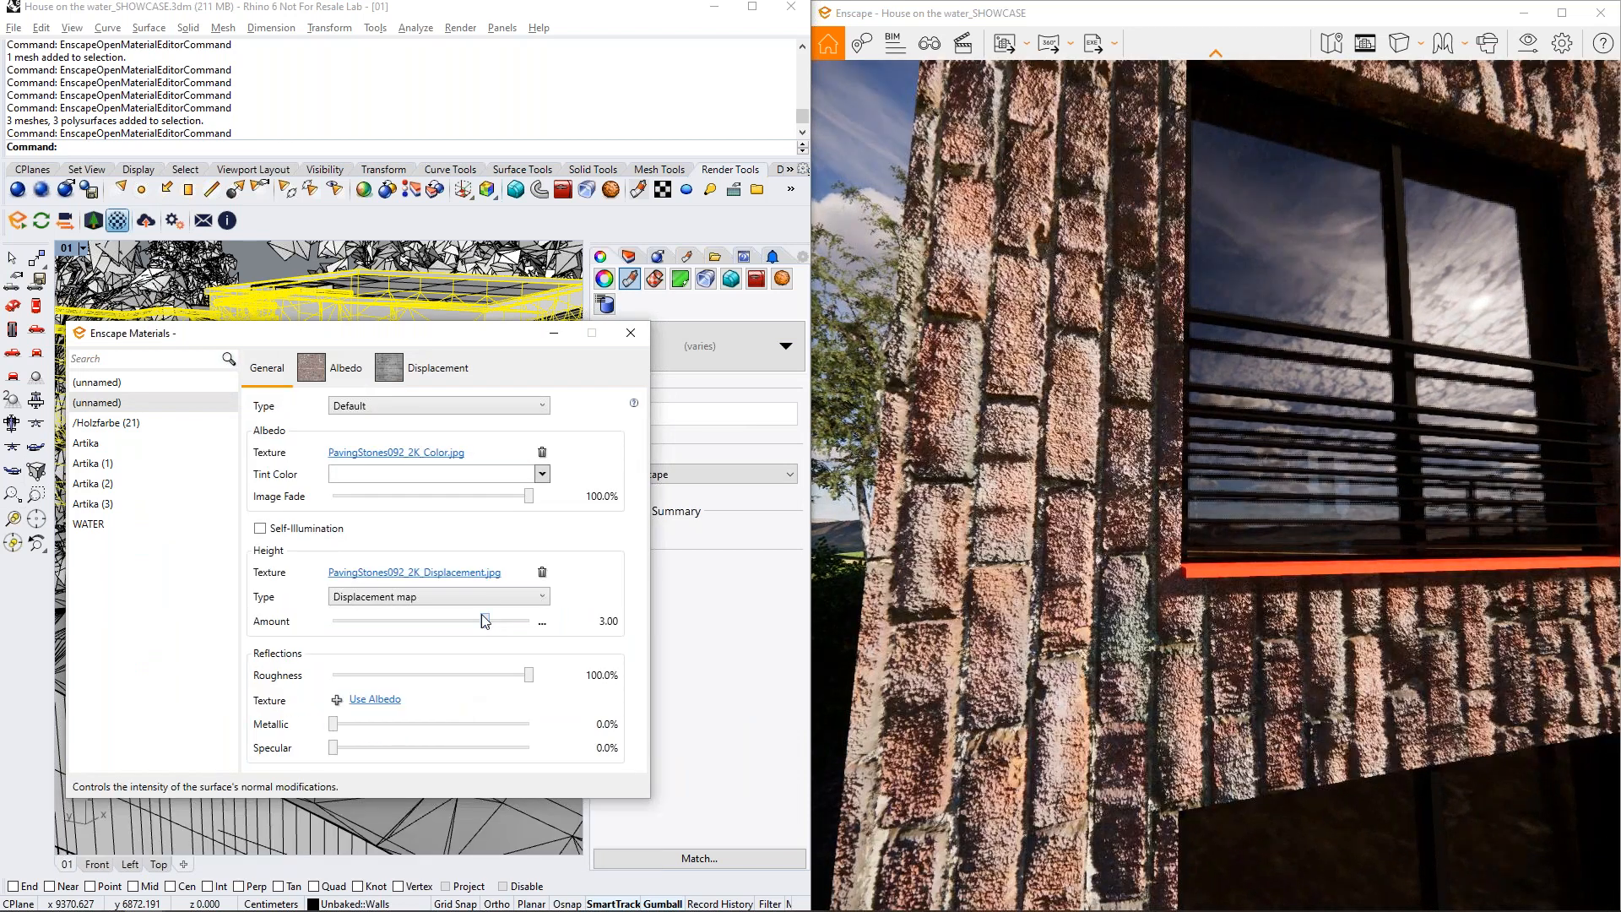
click(472, 596)
click(448, 615)
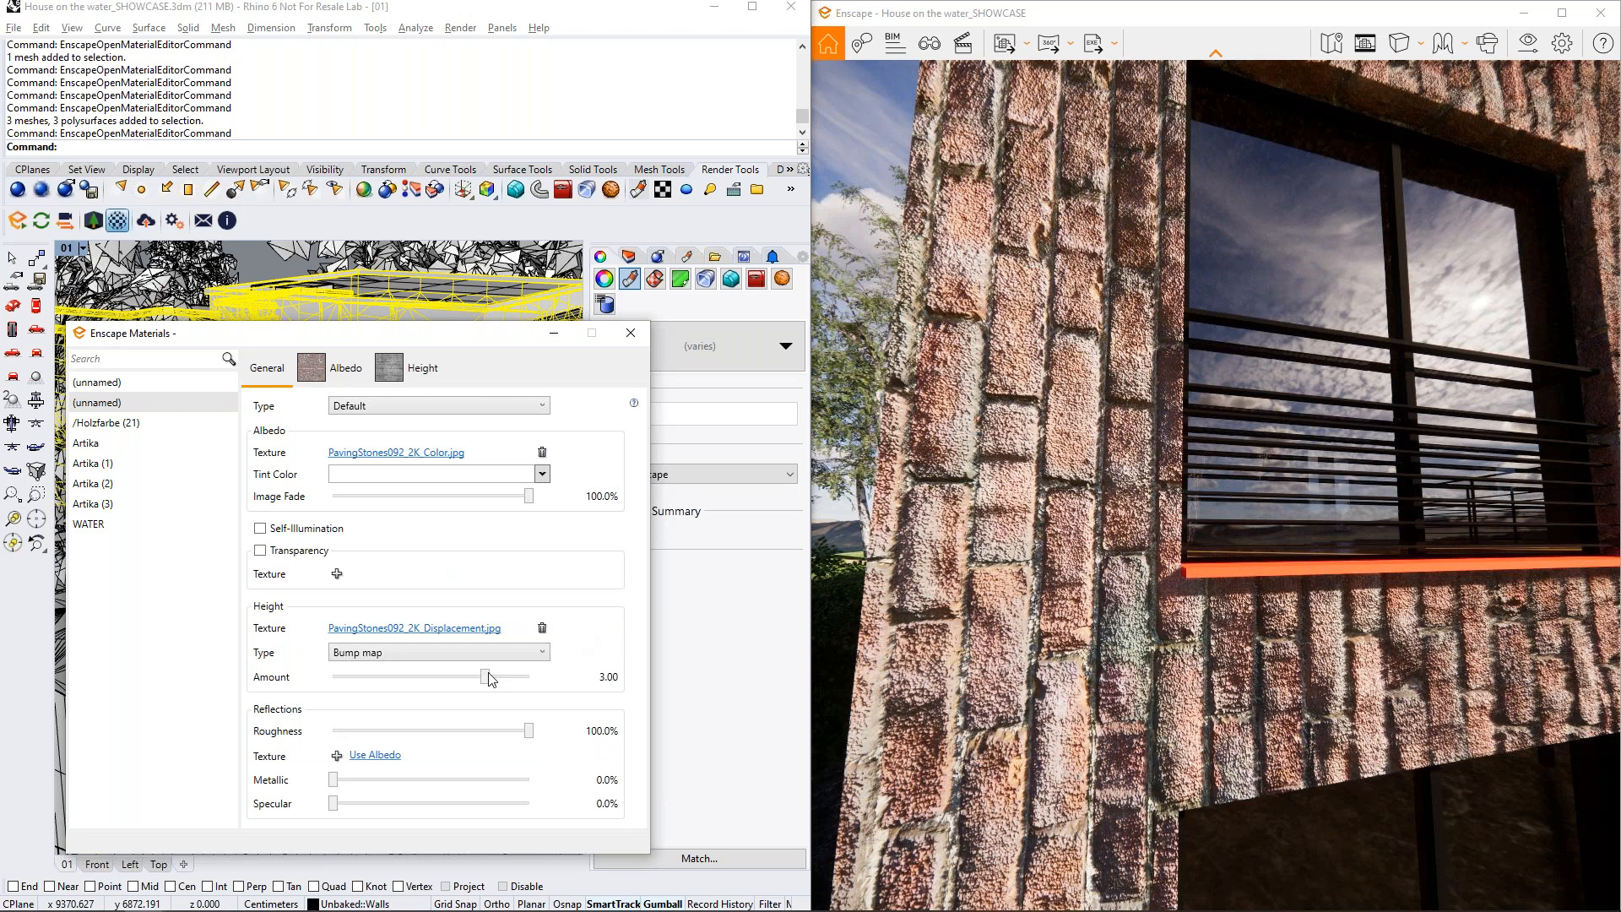
Raise the bump map amount to 9.07 and inspect the brick relief on the wall up close
drag(490, 678, 525, 676)
mouse_move(1182, 507)
right_down()
mouse_move(1385, 498)
mouse_move(1207, 506)
right_up()
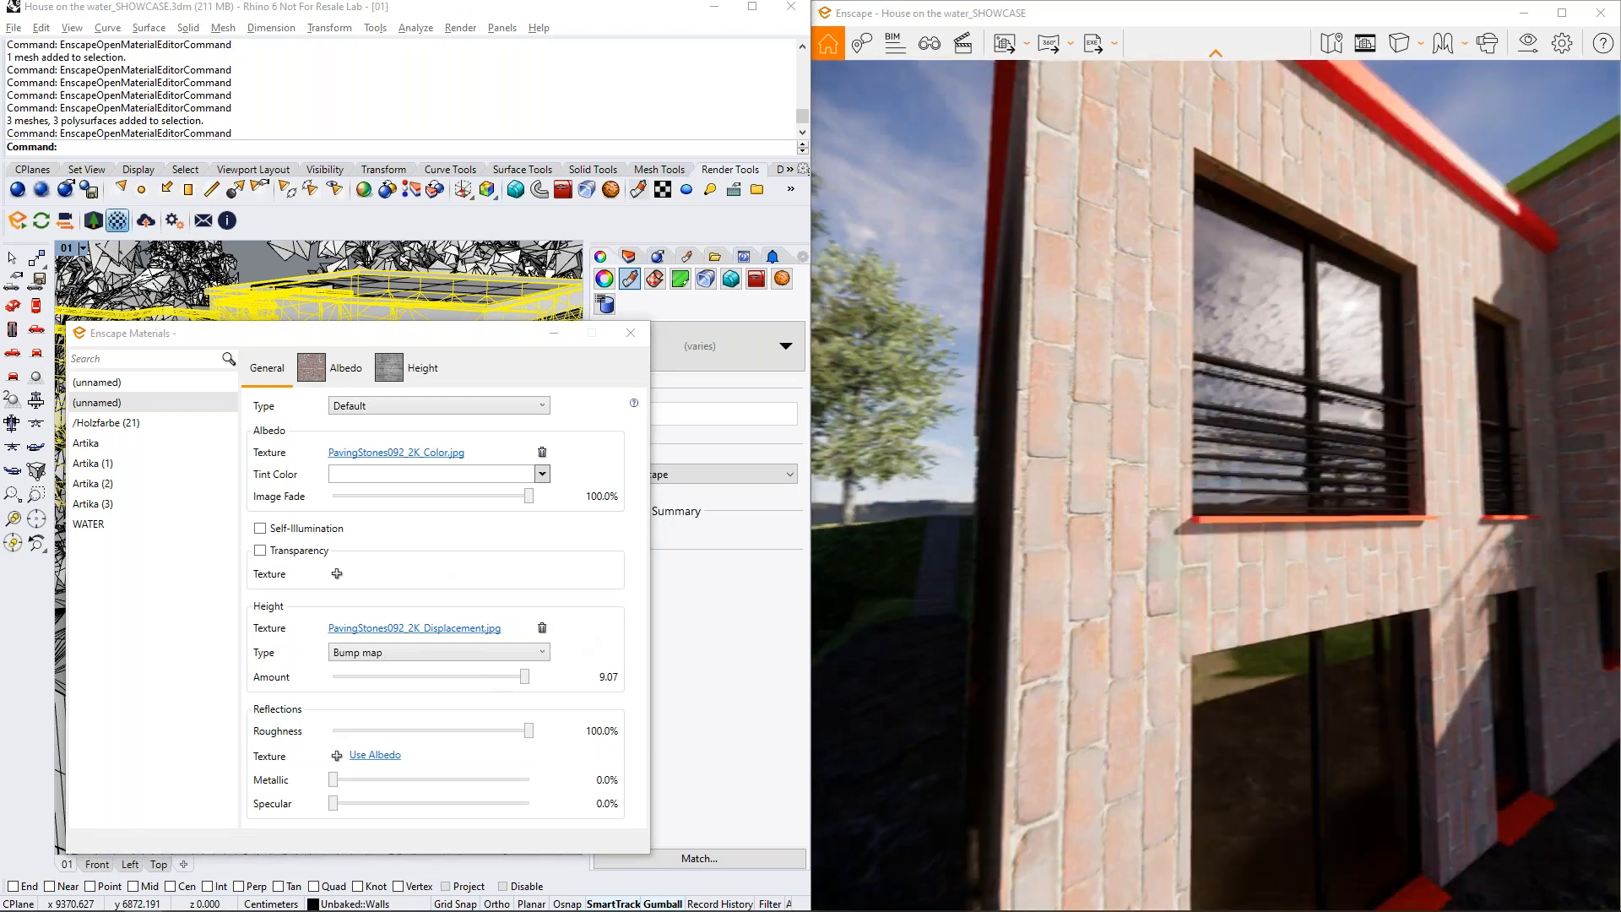
scroll(894, 576, up, 5)
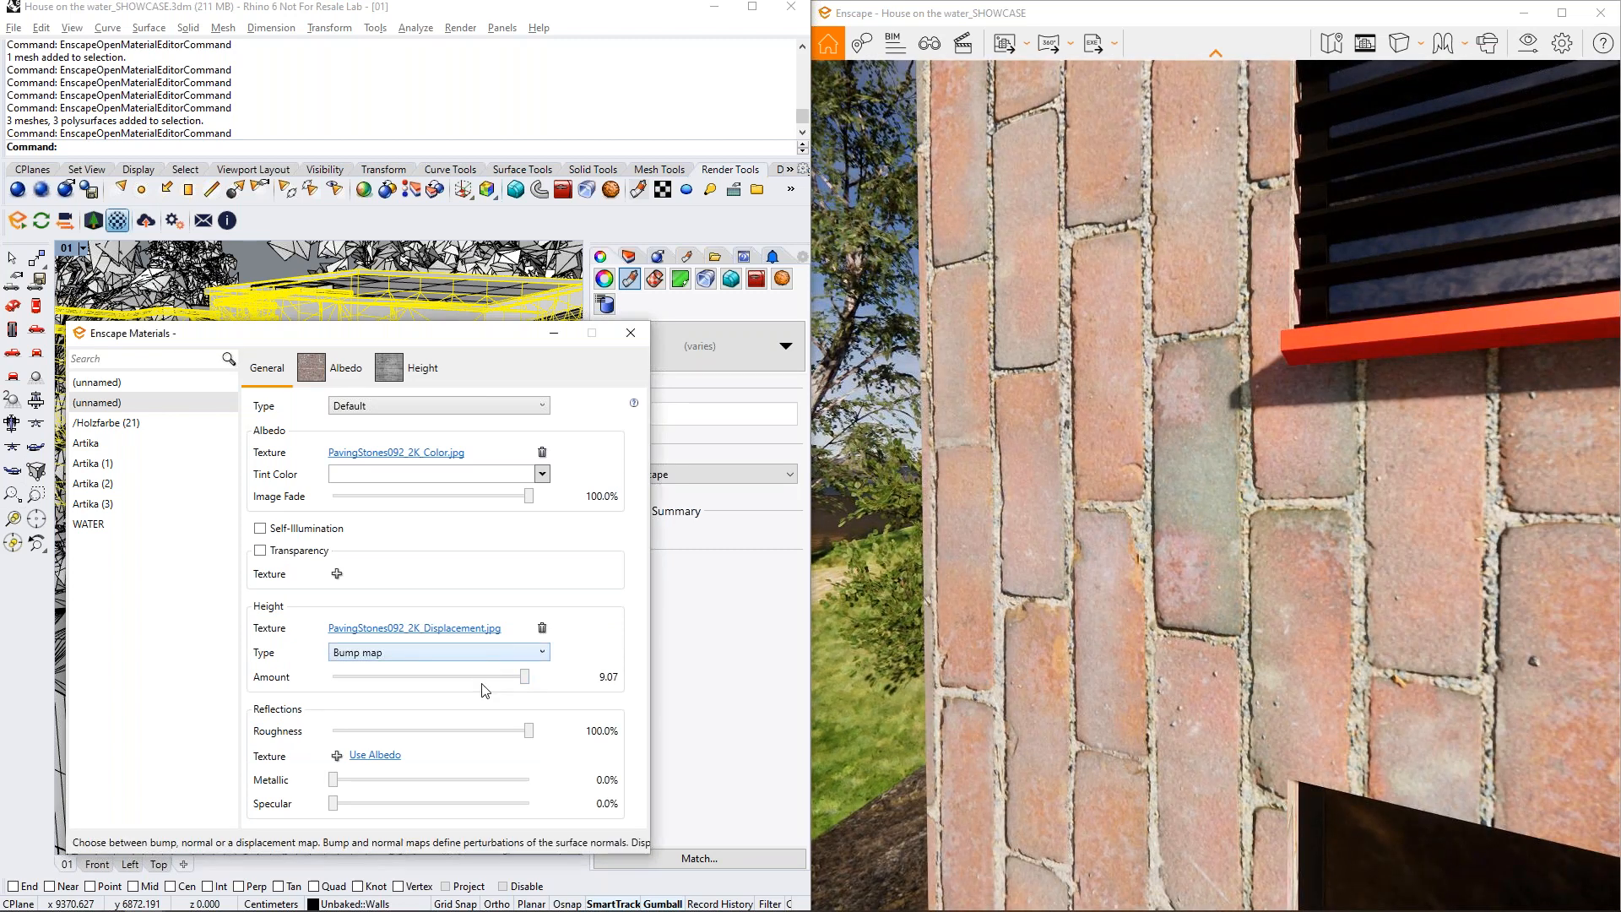
Set the height type to Displacement map, lower its amount to about 0.41, and view the bricks up close
click(473, 652)
click(462, 700)
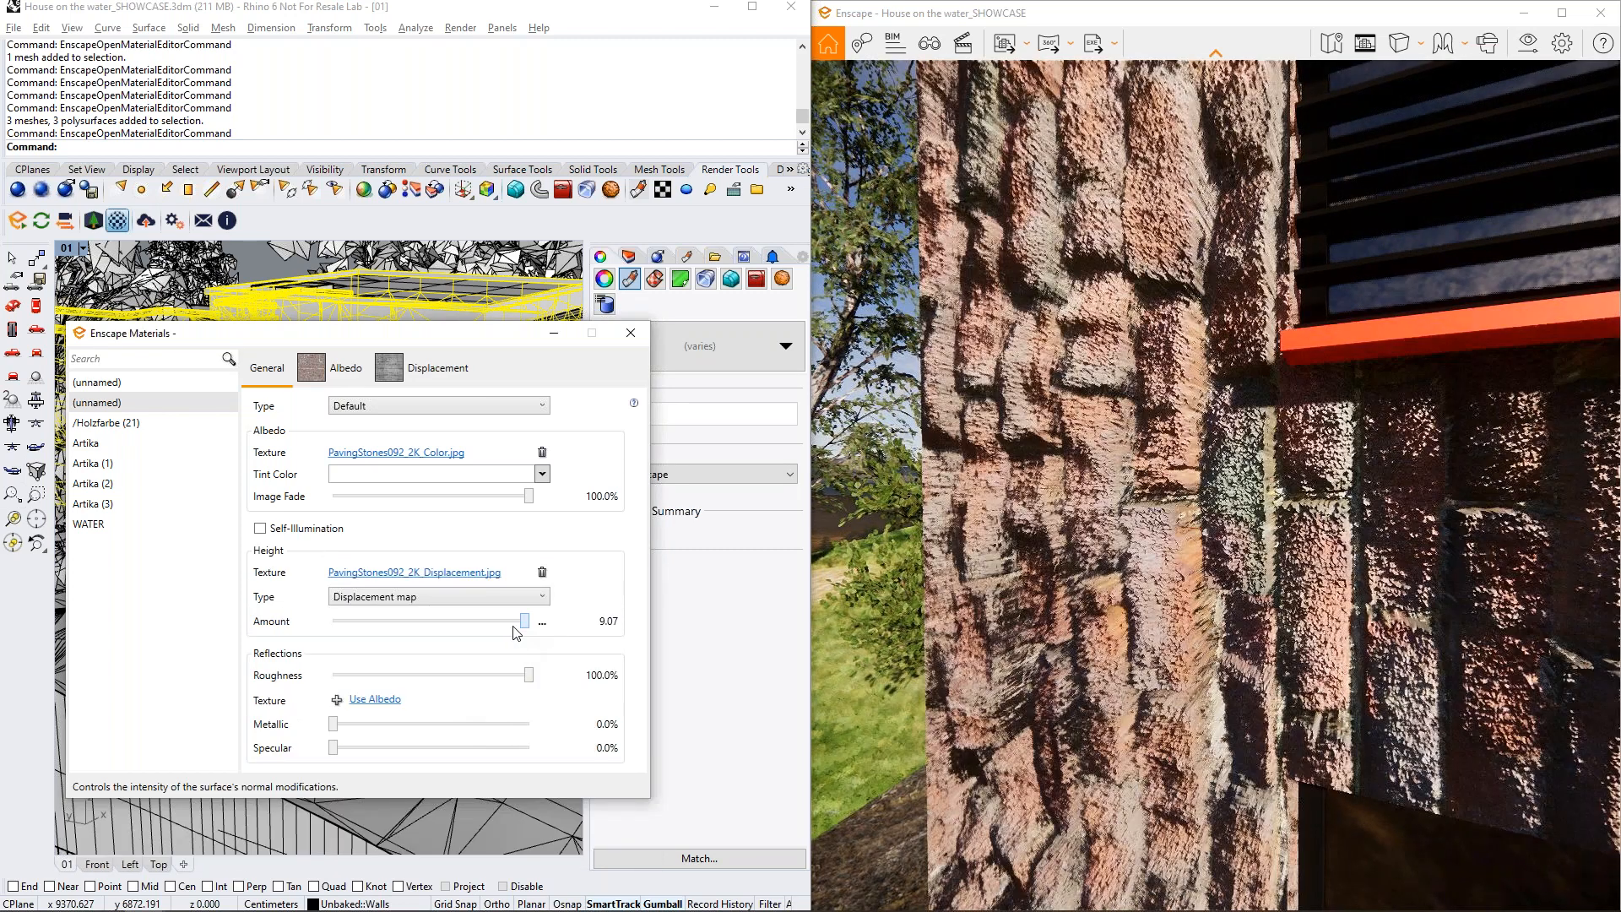
drag(515, 629, 448, 643)
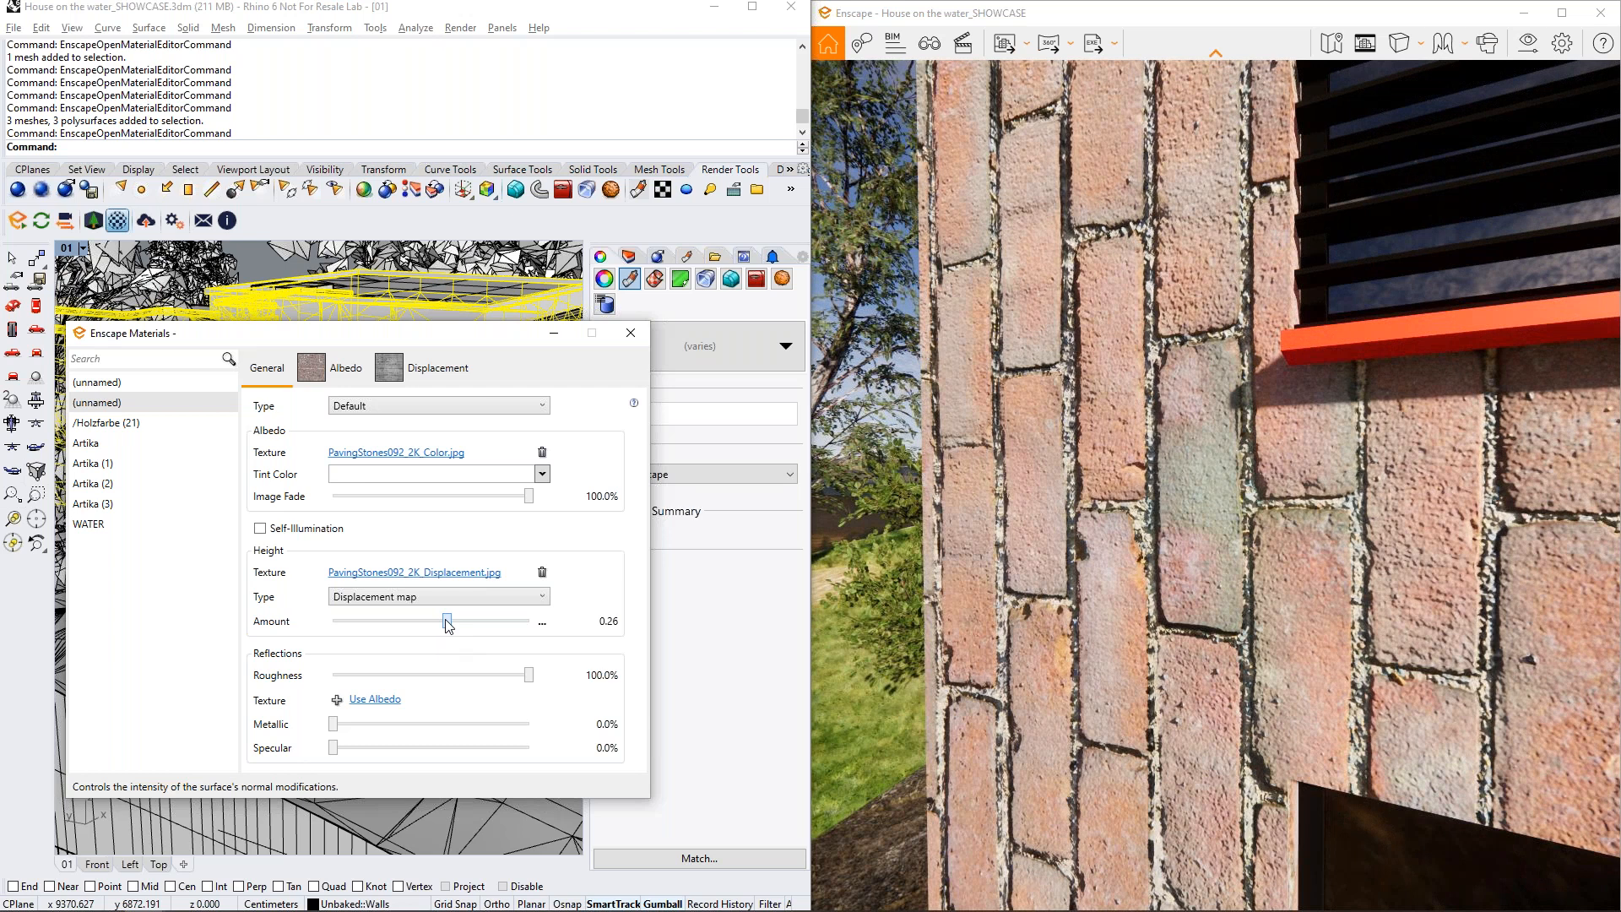
right_drag(1194, 554, 1291, 473)
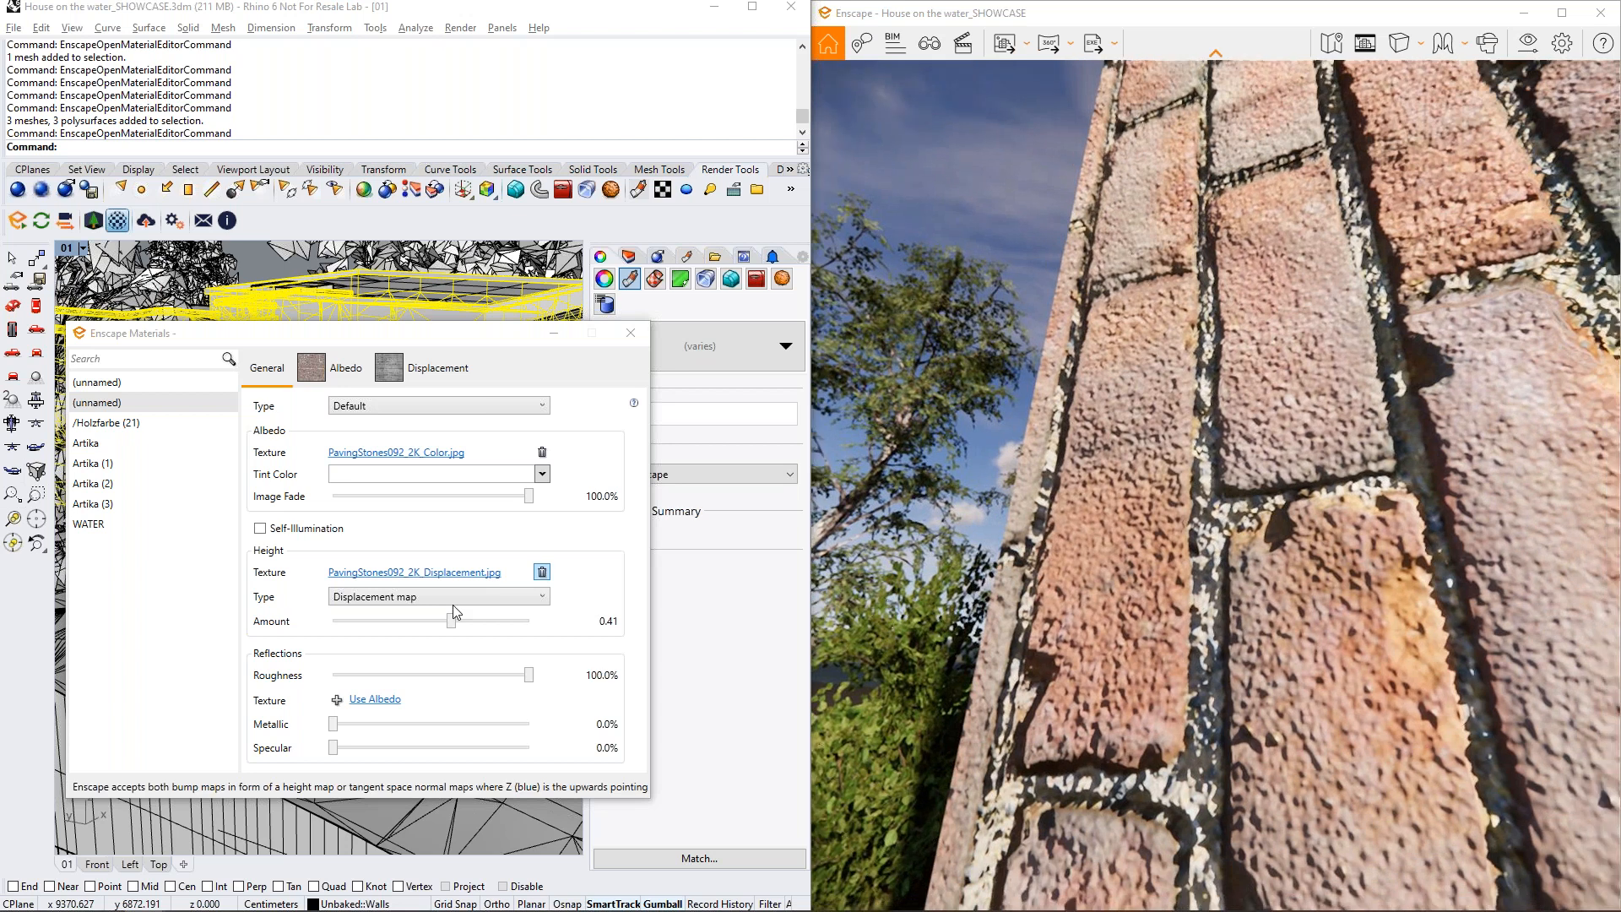
Raise the wall's displacement map amount to 0.65 and inspect the brick relief around the house's outer corners
drag(454, 620, 455, 621)
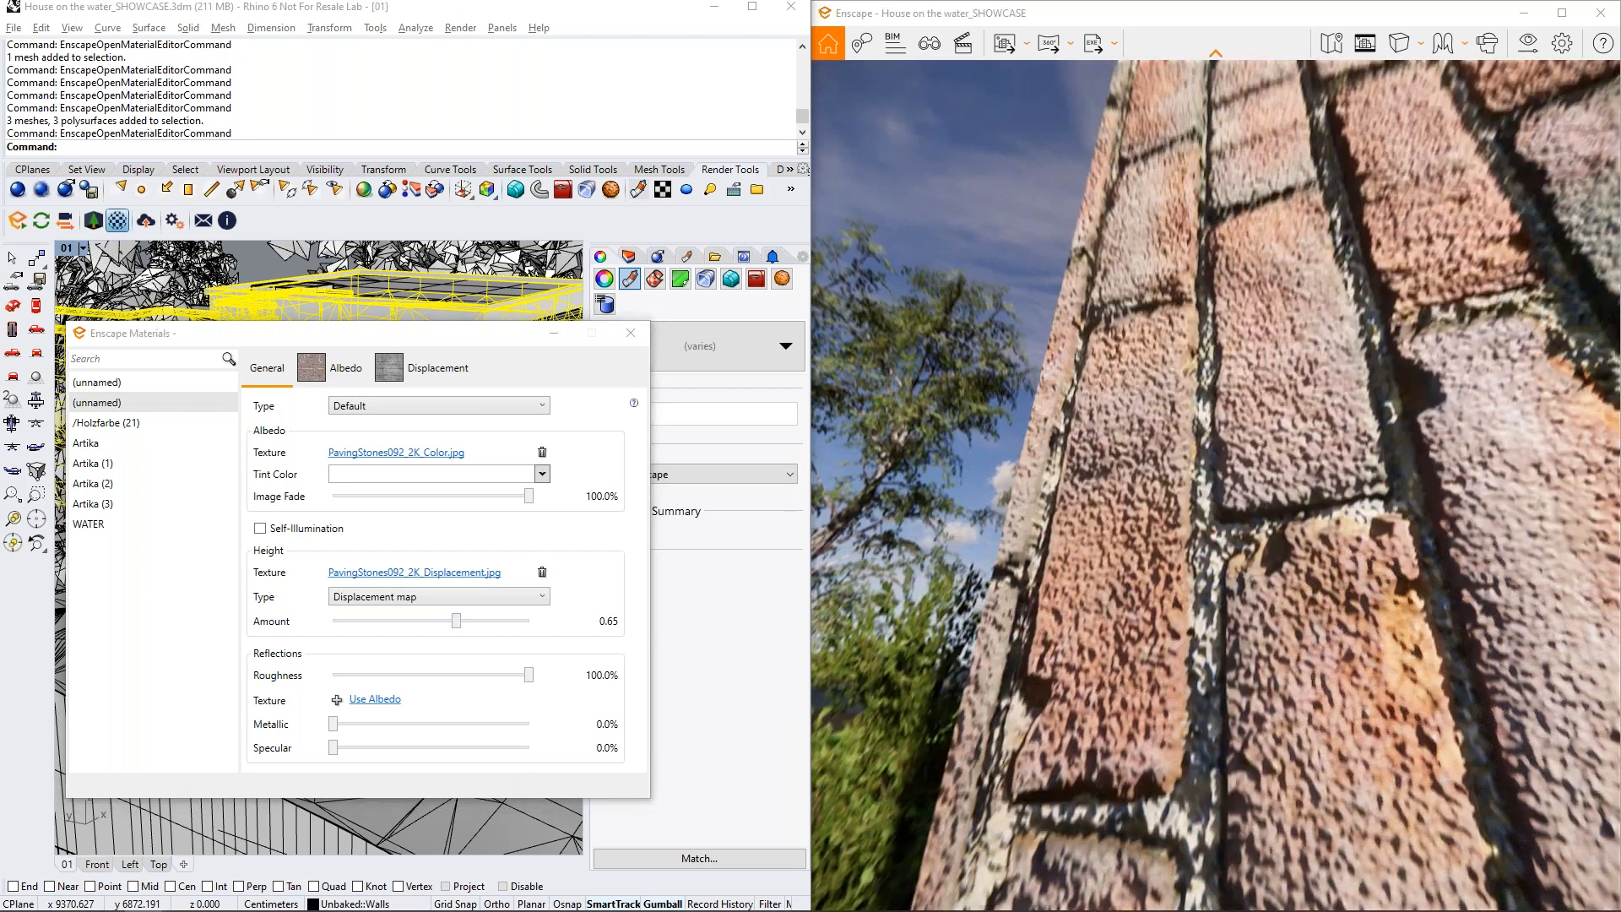
mouse_move(1239, 608)
right_down()
mouse_move(1350, 599)
mouse_move(1266, 591)
mouse_move(1317, 582)
mouse_move(1393, 587)
mouse_move(1275, 591)
mouse_move(1401, 586)
mouse_move(1224, 587)
mouse_move(1452, 586)
mouse_move(1350, 587)
mouse_move(1384, 587)
mouse_move(1283, 625)
mouse_move(1397, 583)
mouse_move(1370, 616)
mouse_move(1156, 609)
mouse_move(1283, 607)
right_up()
scroll(1350, 587, down, 5)
mouse_move(596, 899)
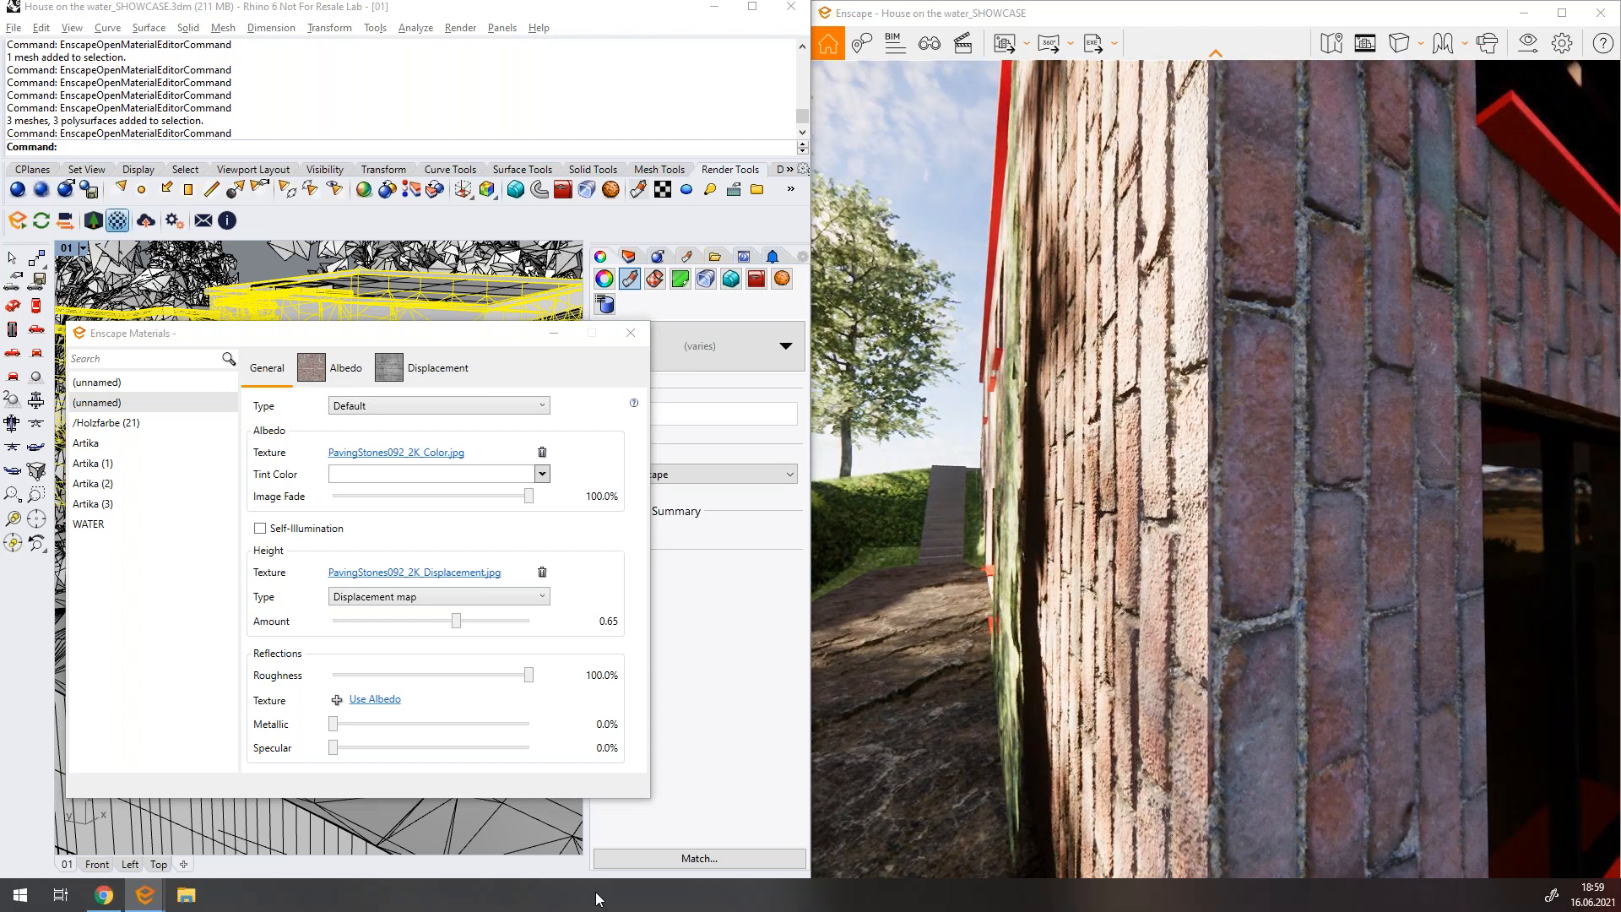
right_drag(888, 352, 1137, 397)
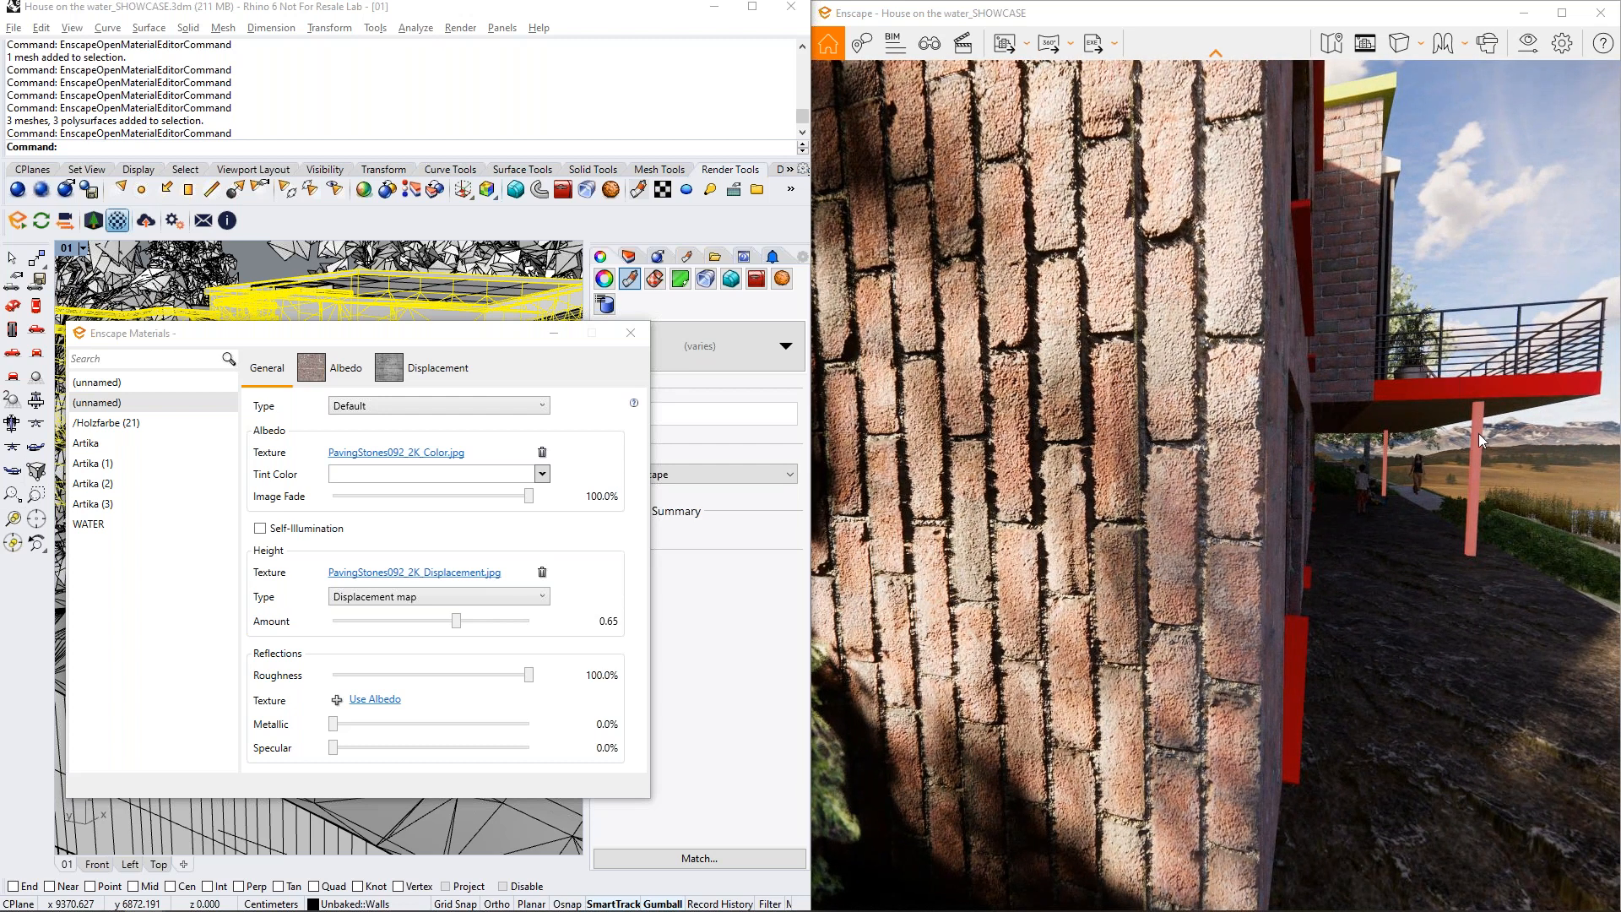
right_drag(1180, 464, 1294, 467)
scroll(1173, 464, down, 3)
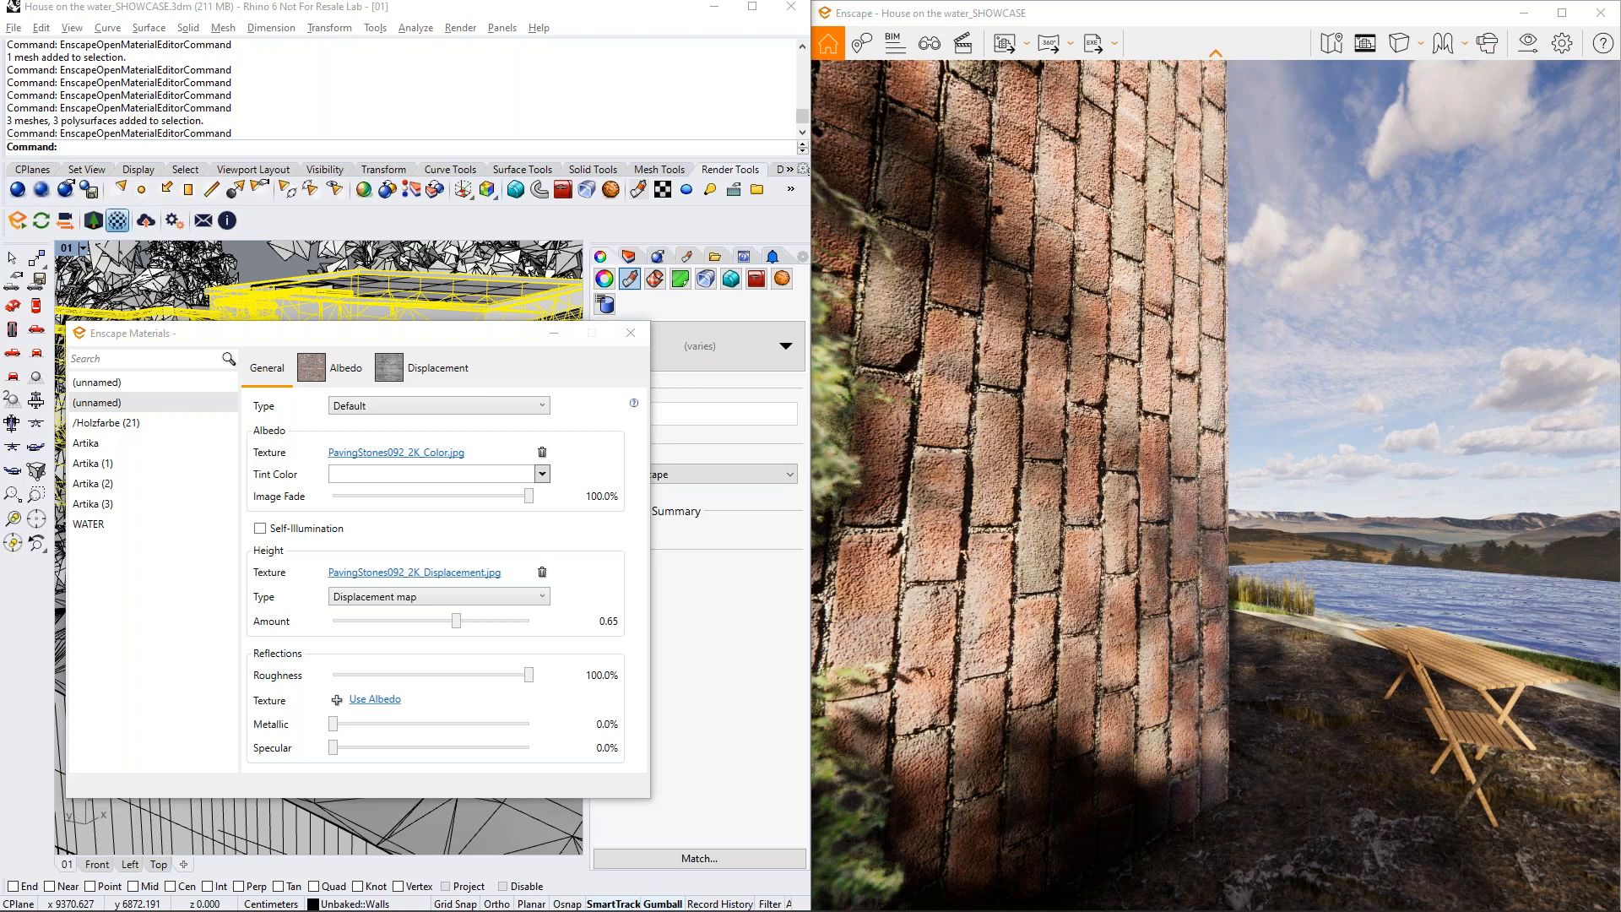
mouse_move(1003, 21)
mouse_down()
mouse_move(980, 67)
mouse_move(1050, 21)
mouse_move(993, 28)
mouse_up()
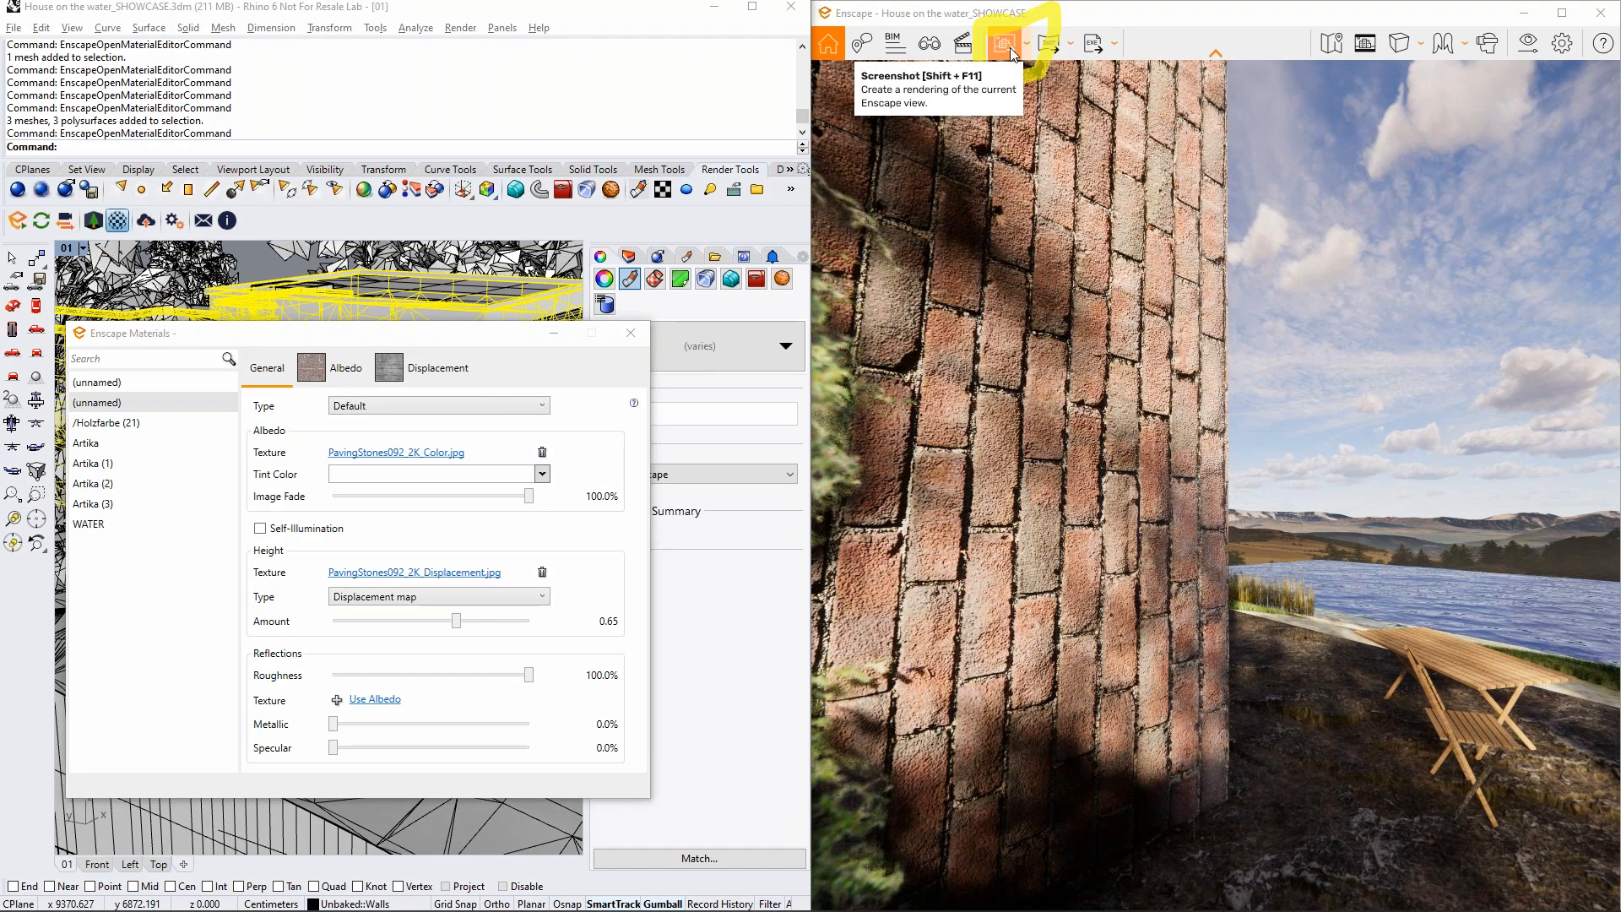
click(1006, 47)
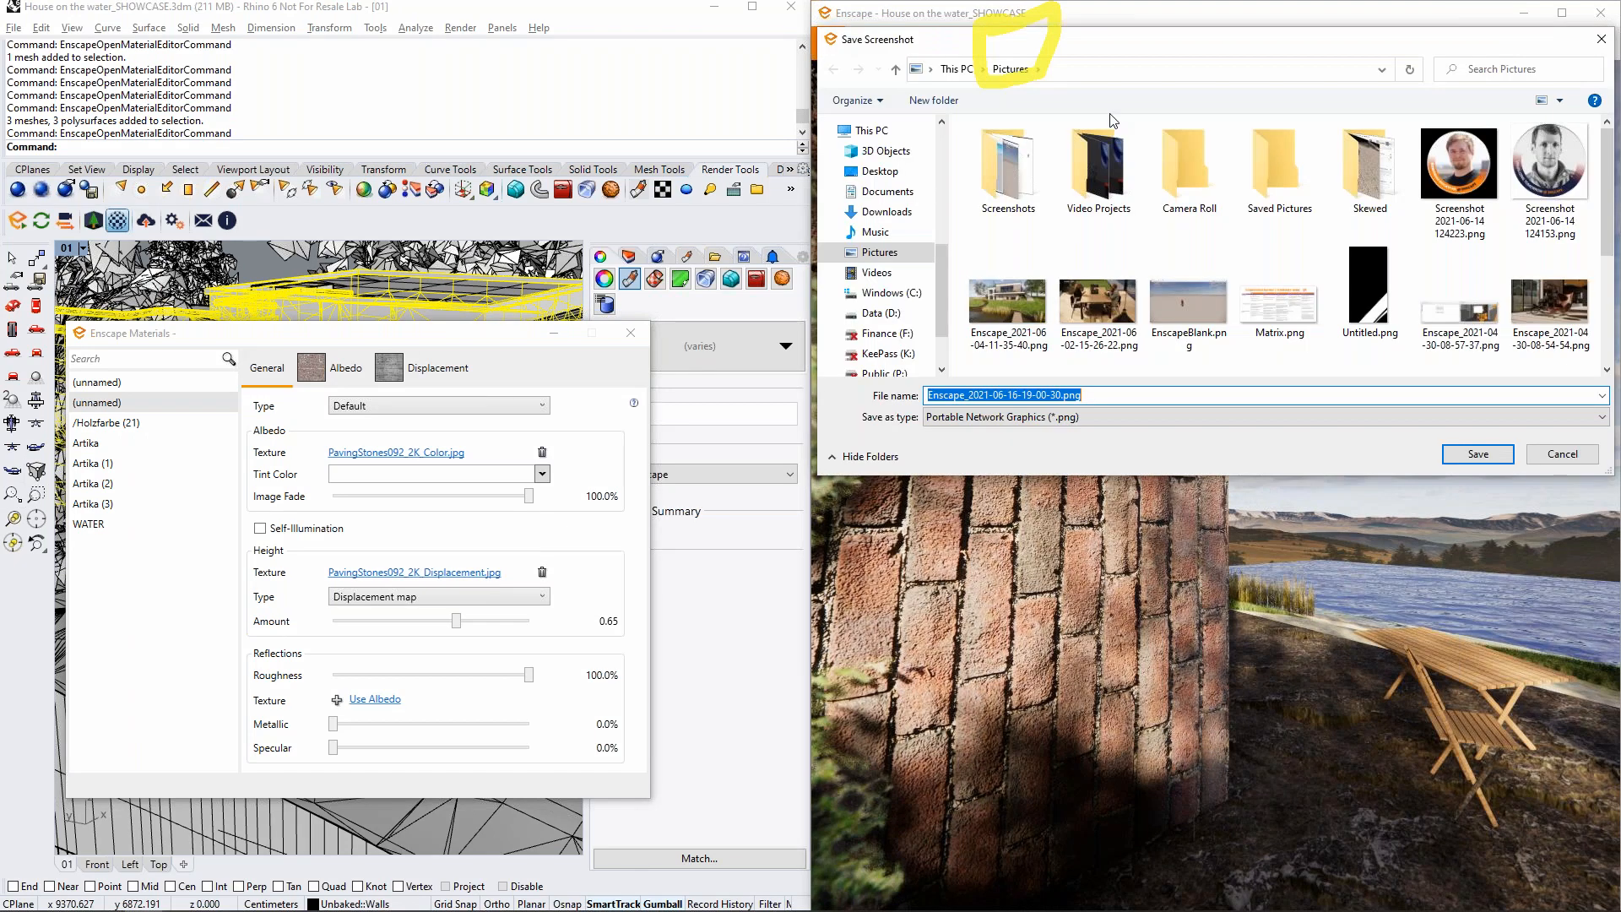
click(1477, 454)
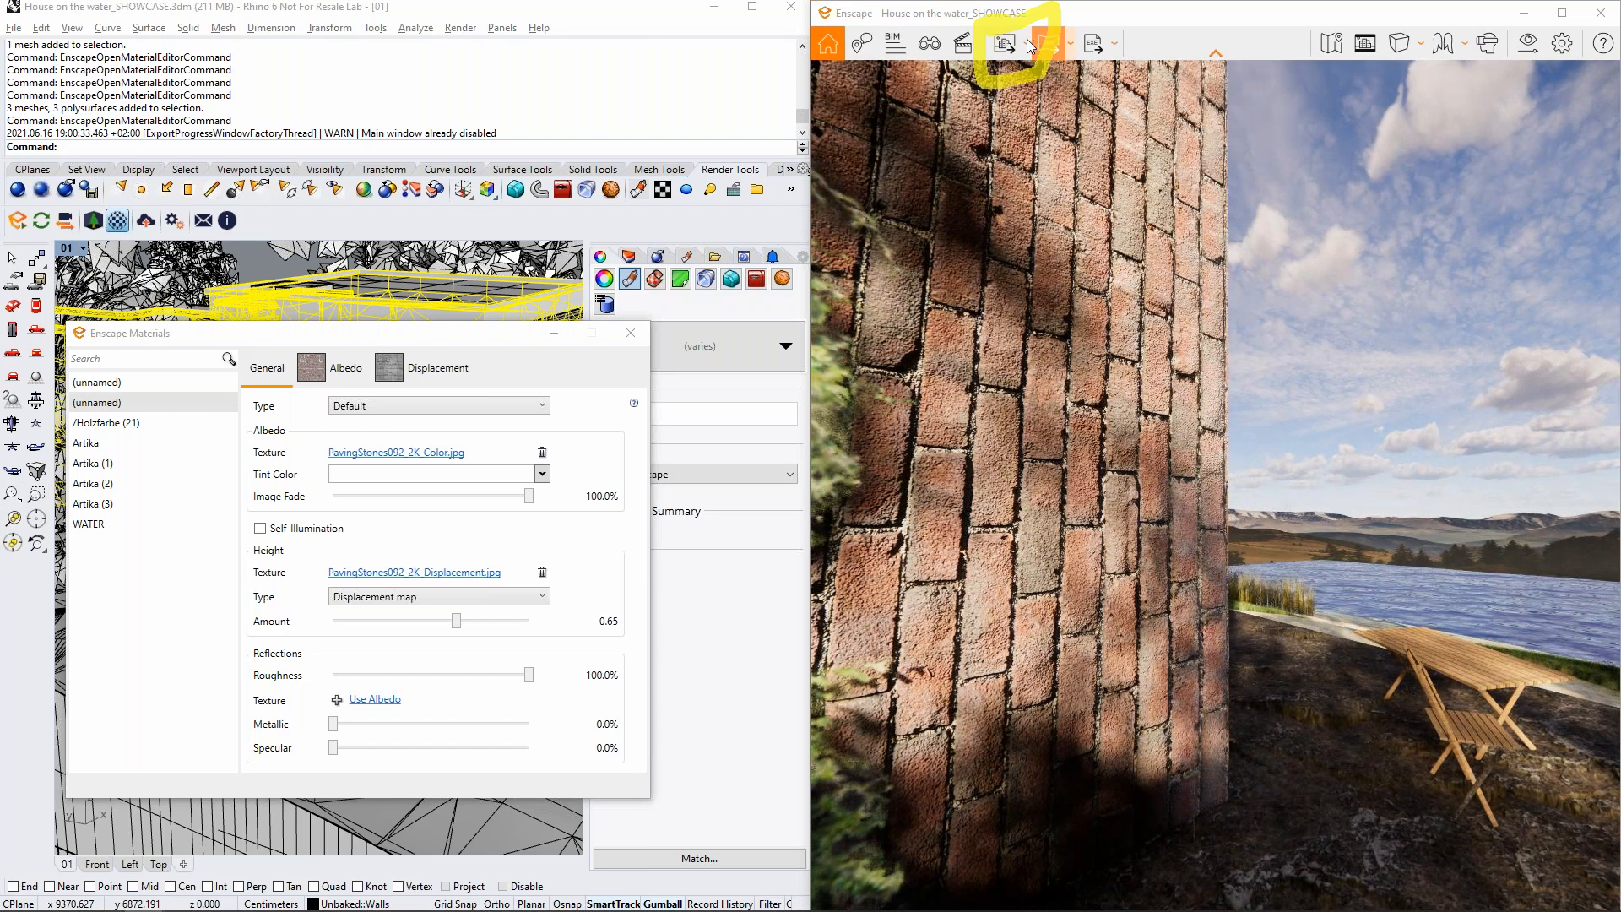
click(1028, 42)
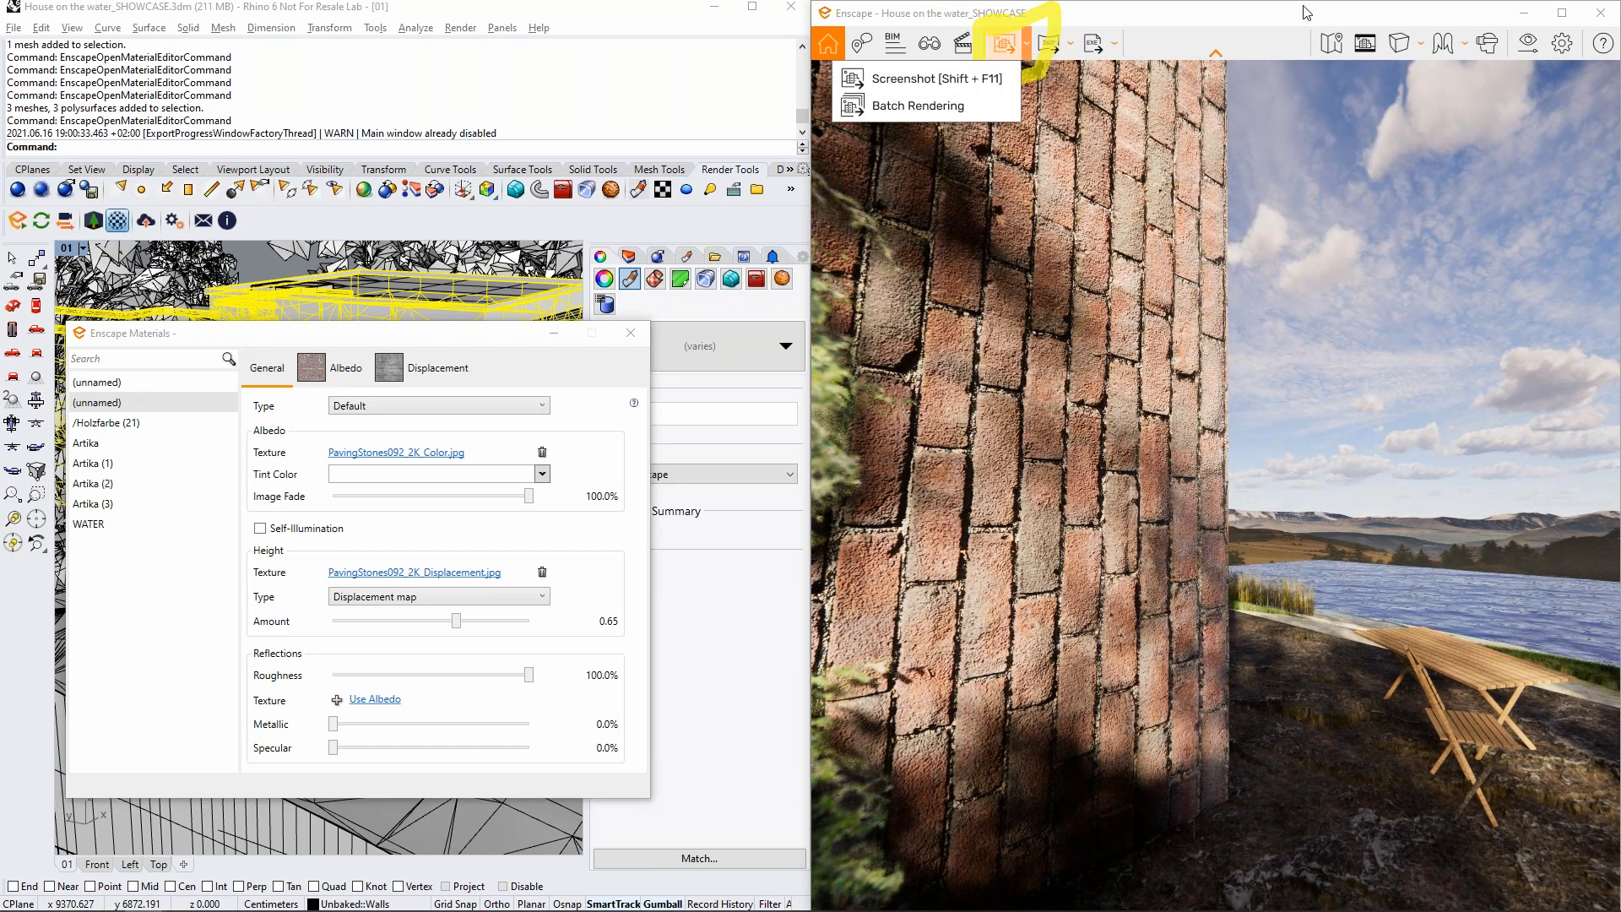
click(101, 463)
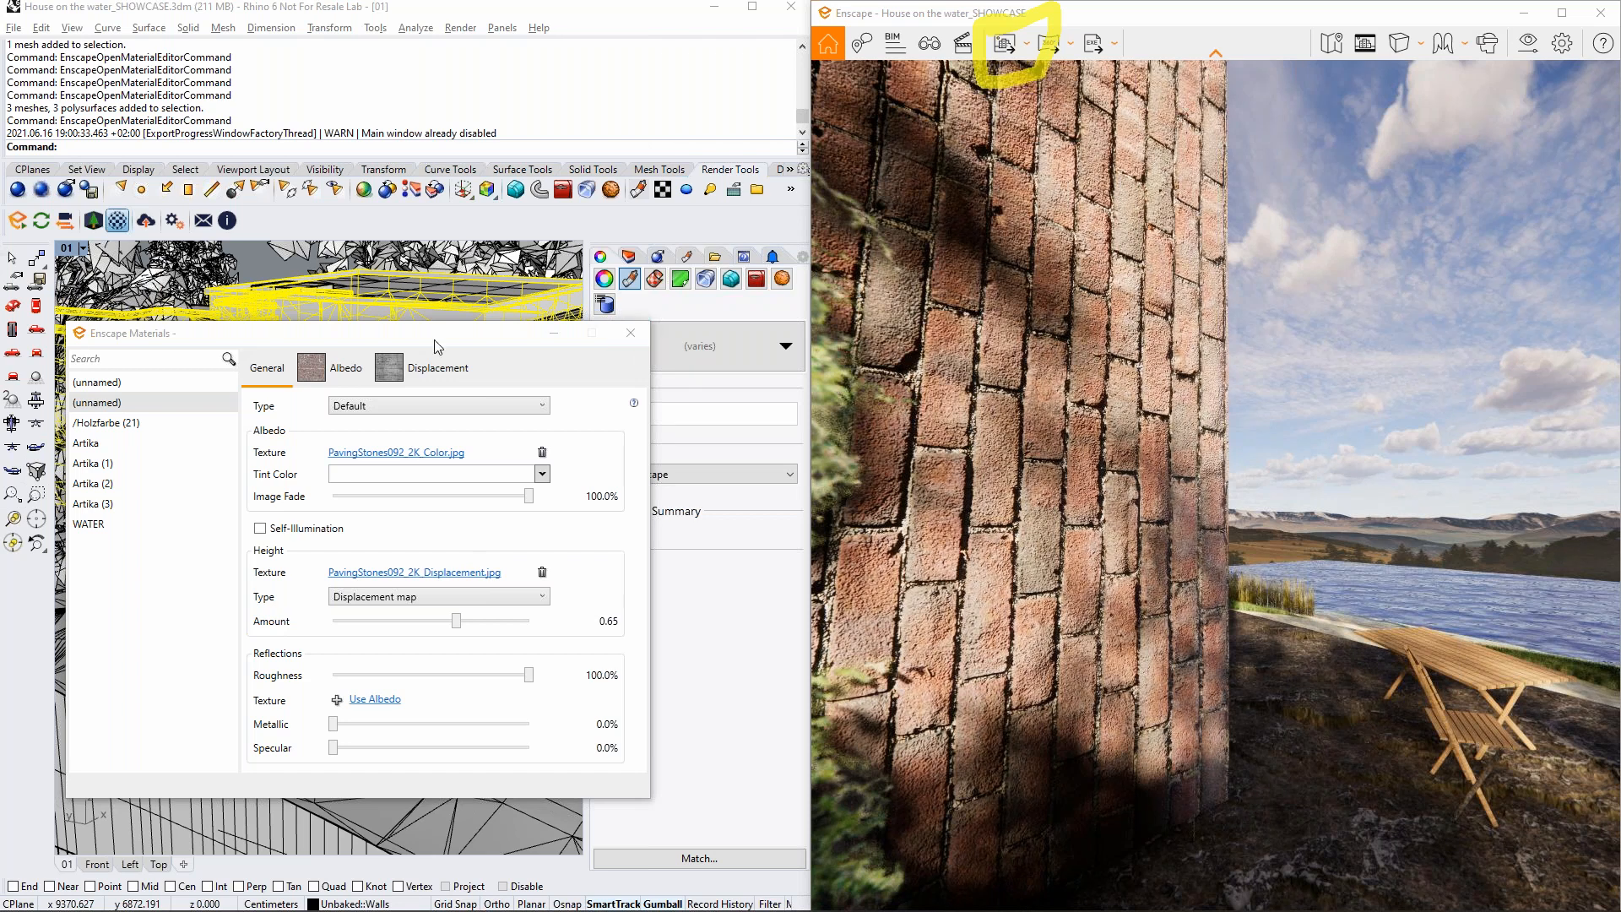
Close the Enscape Materials editor and turn the rendered view towards the brick wall and the balcony behind it
click(630, 334)
right_drag(1215, 456, 1055, 528)
mouse_move(1277, 407)
right_down()
mouse_move(1055, 412)
mouse_move(1291, 408)
right_up()
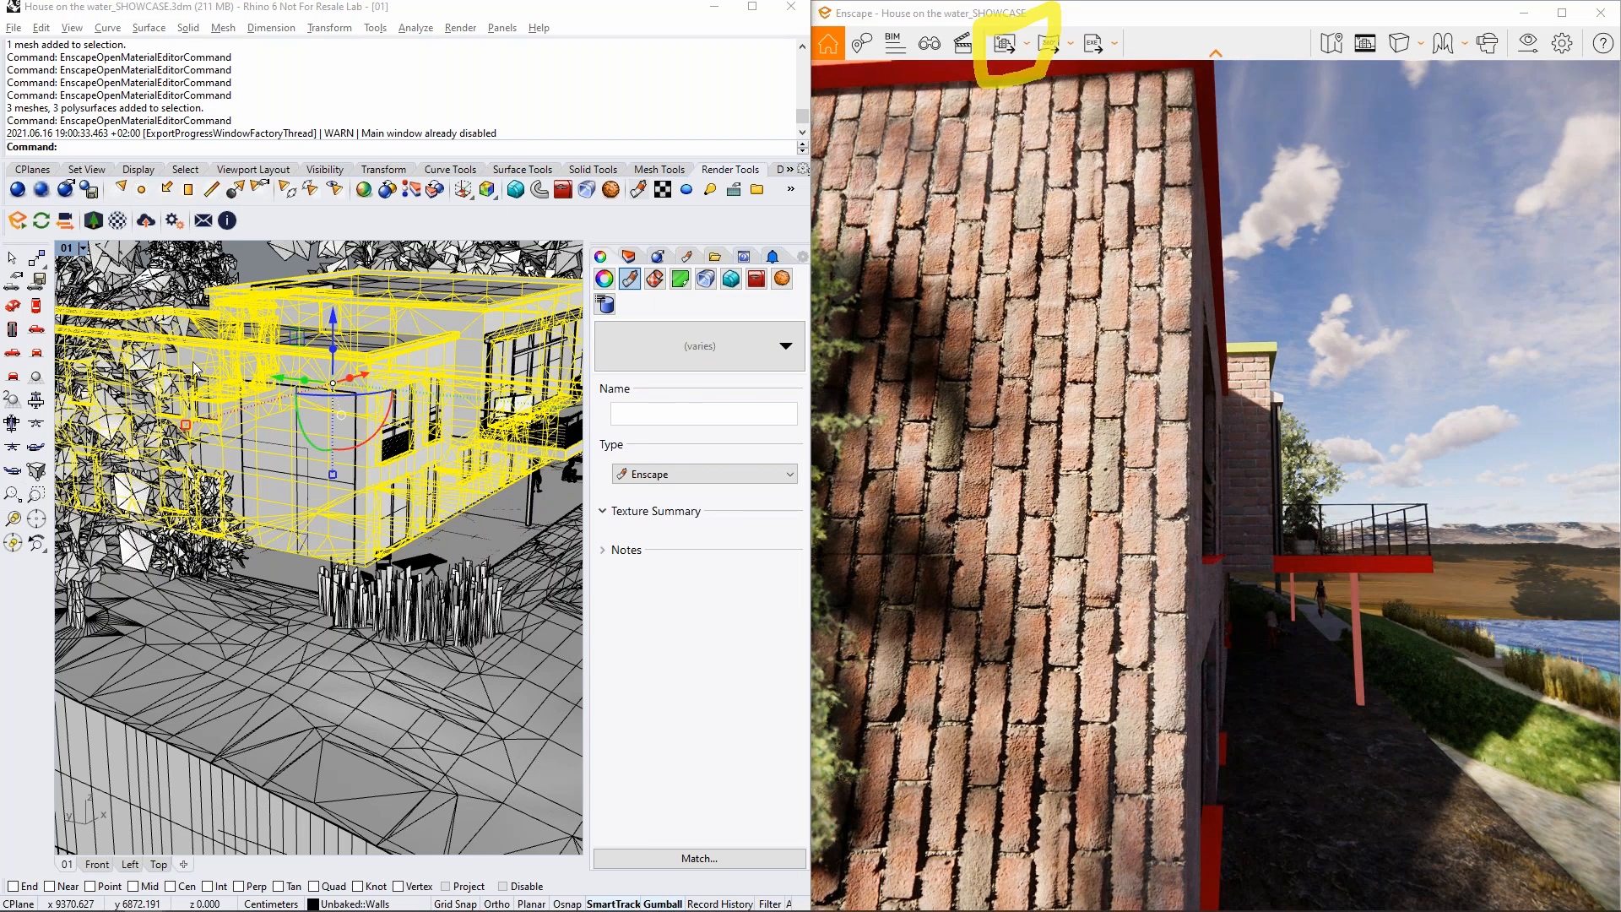